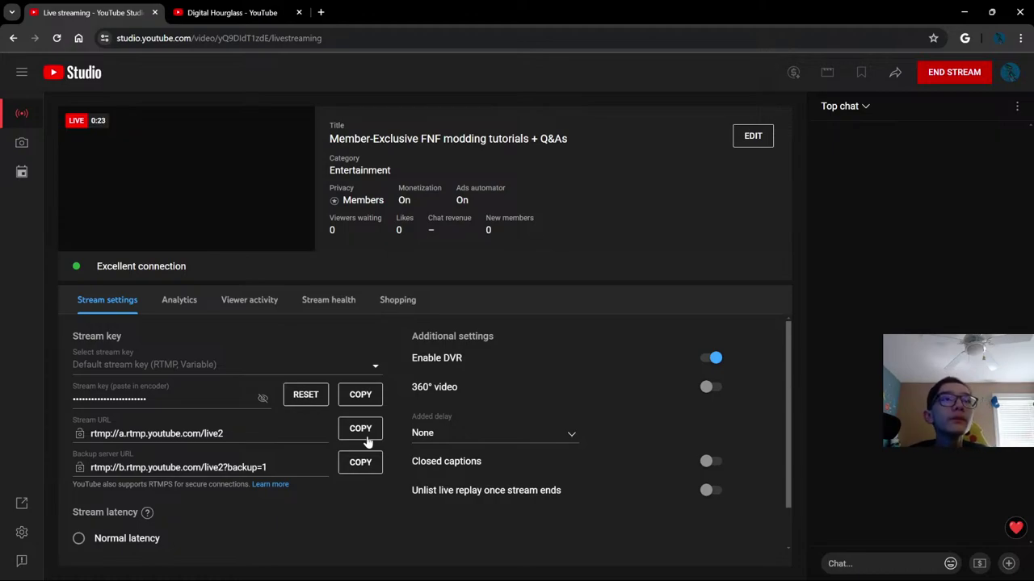
# Copy the stream URL and switch to Discord's yt-members channel
pyautogui.click(364, 437)
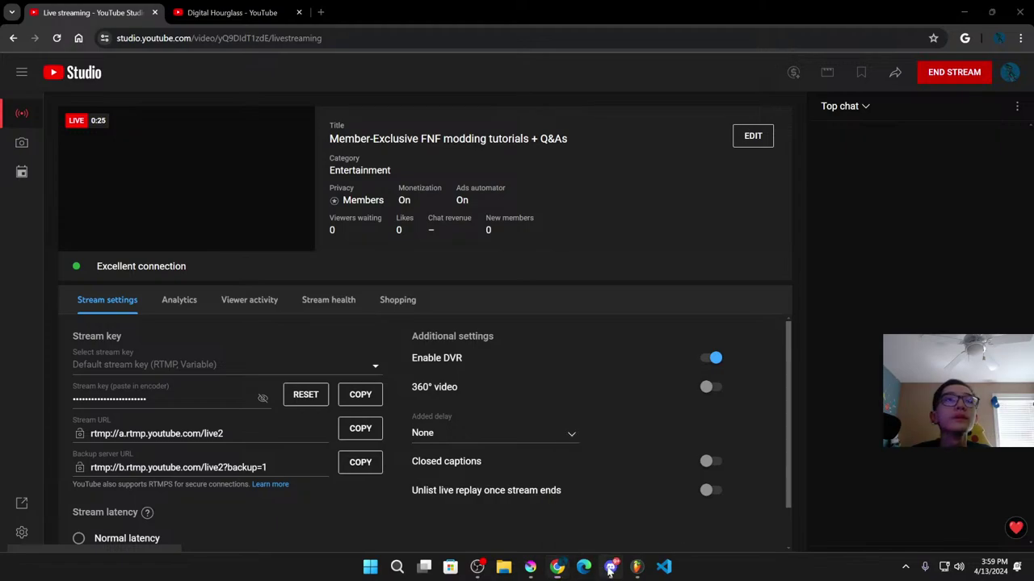
pyautogui.click(610, 567)
pyautogui.scroll(-10, 142, 242)
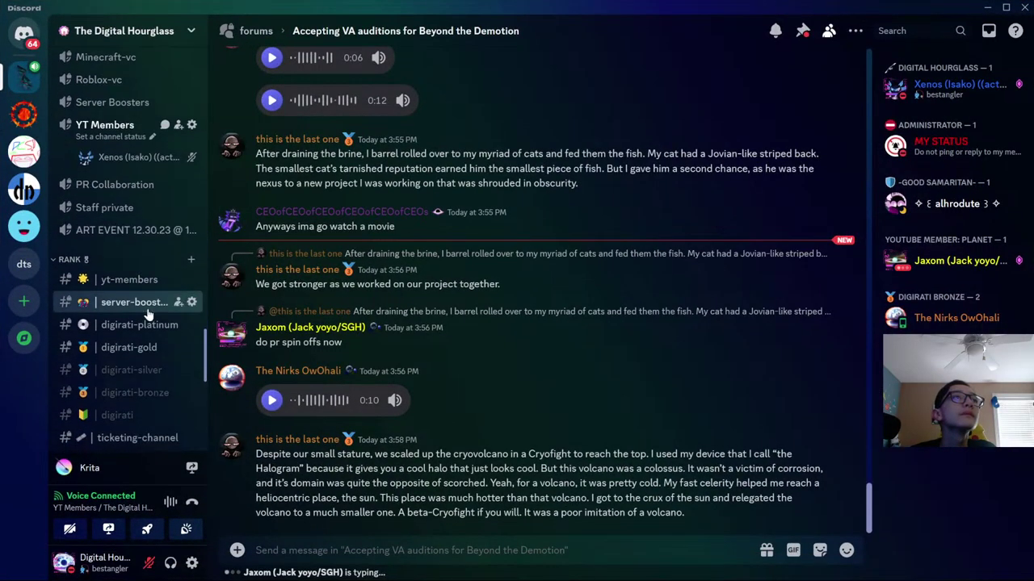
pyautogui.click(133, 279)
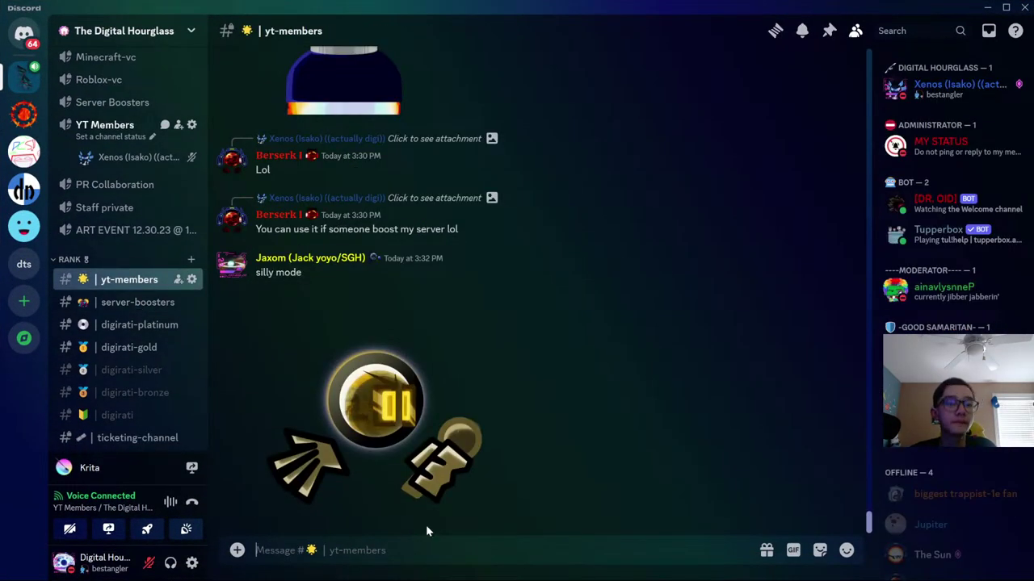
# Post "rtmp://a.rtmp.youtube.com/live2 stream is up" in the yt-members channel
pyautogui.hotkey('ctrl', 'v')
pyautogui.write('stream ')
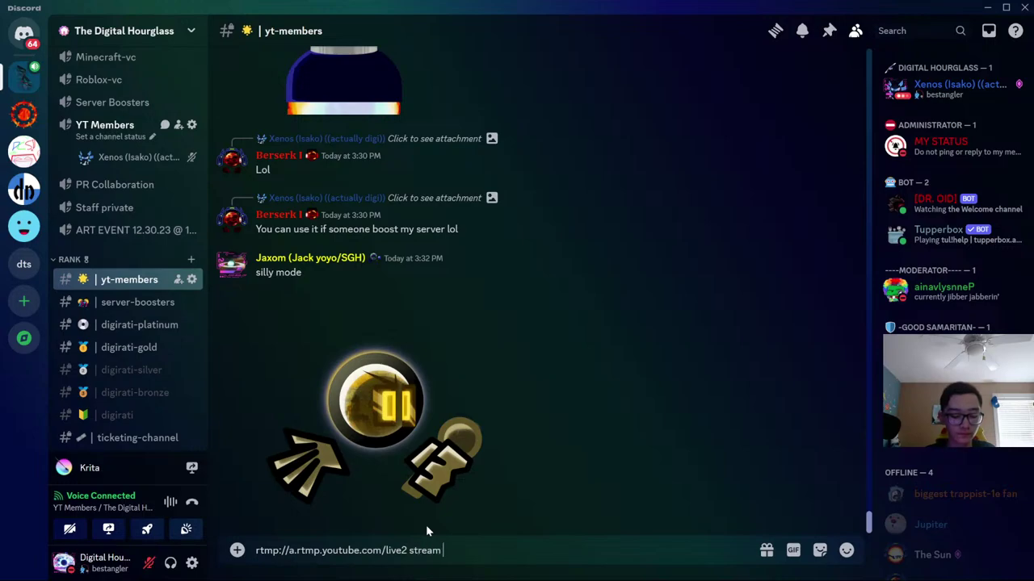
pyautogui.write('is up')
pyautogui.press('Return')
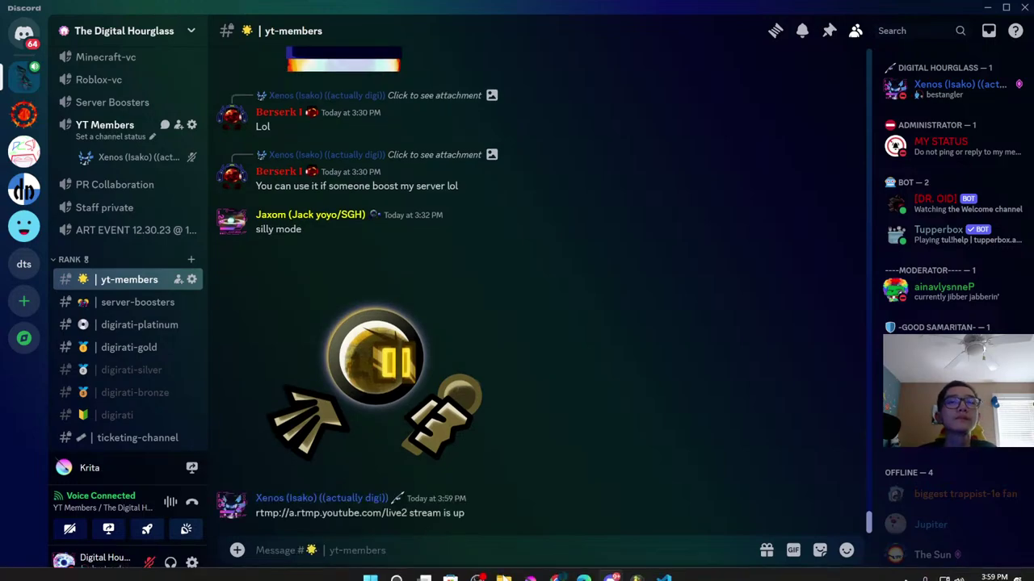
# Switch back to Chrome and go to the Digital Hourglass channel's Community page on YouTube
pyautogui.moveTo(557, 568)
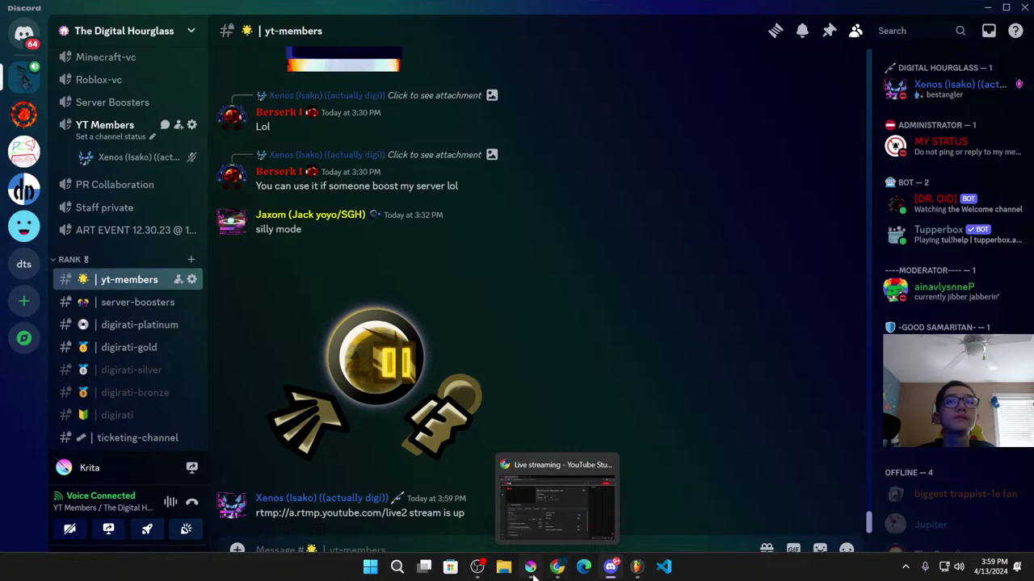
pyautogui.click(525, 501)
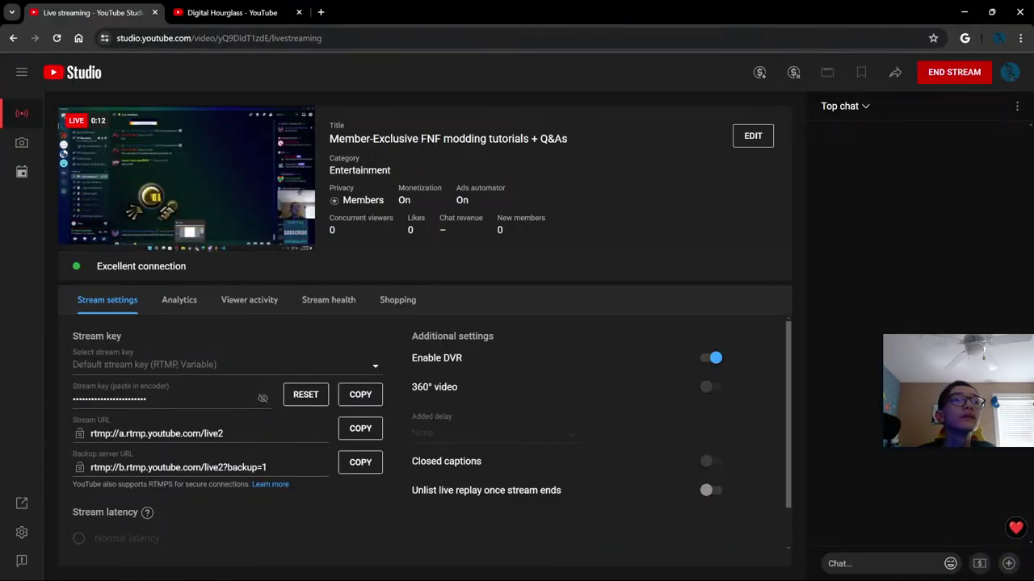
pyautogui.click(237, 16)
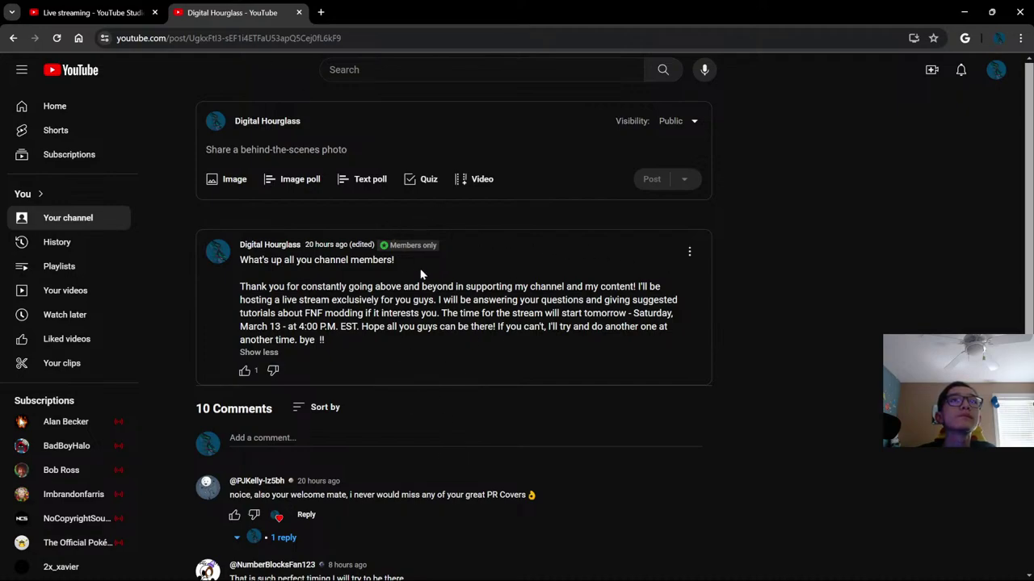
pyautogui.hotkey('alt', 'Left')
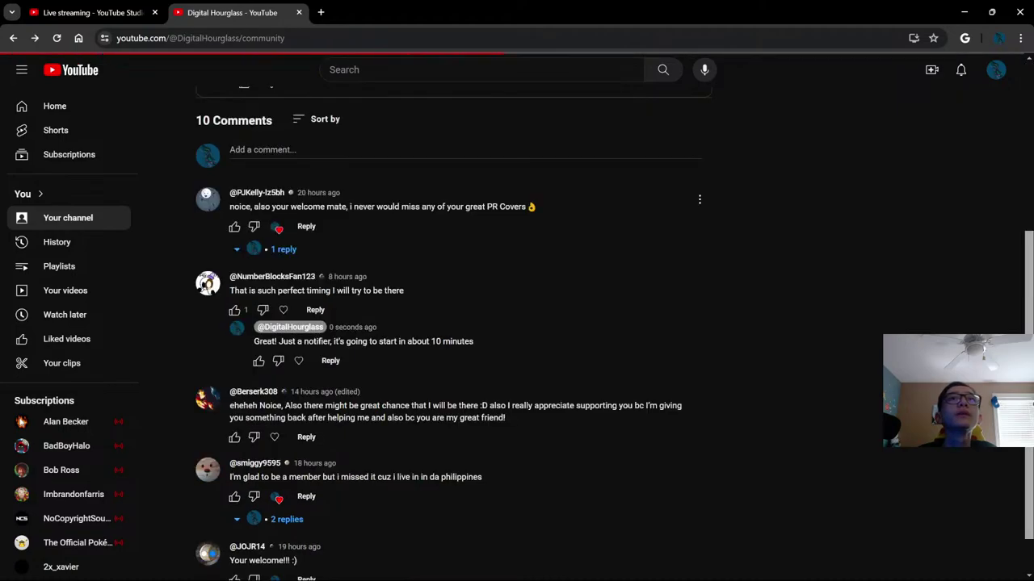
pyautogui.scroll(-3, 583, 317)
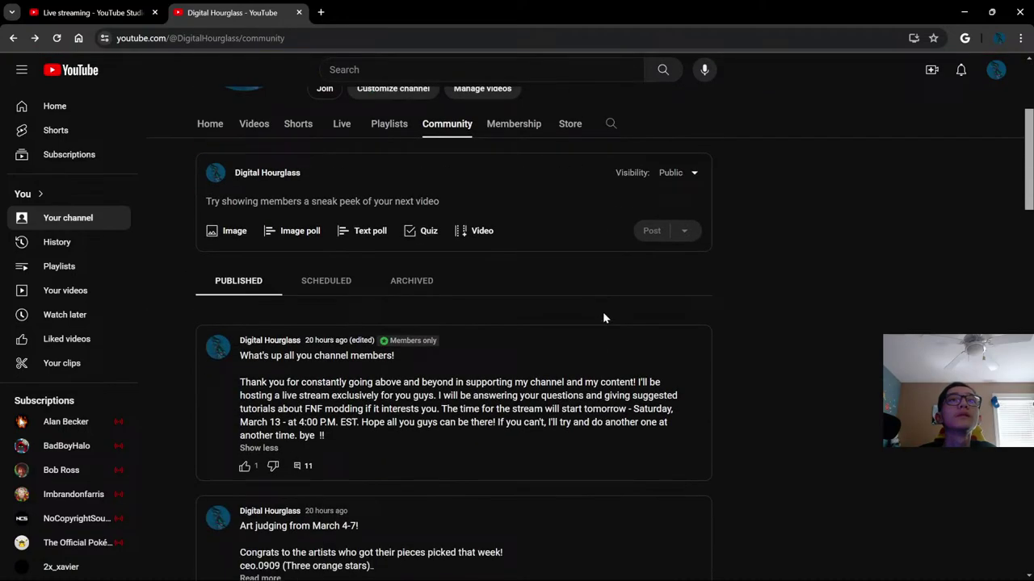
# Set the new post's visibility to all channel members and review the comments on the members-only stream announcement
pyautogui.click(663, 176)
pyautogui.click(738, 236)
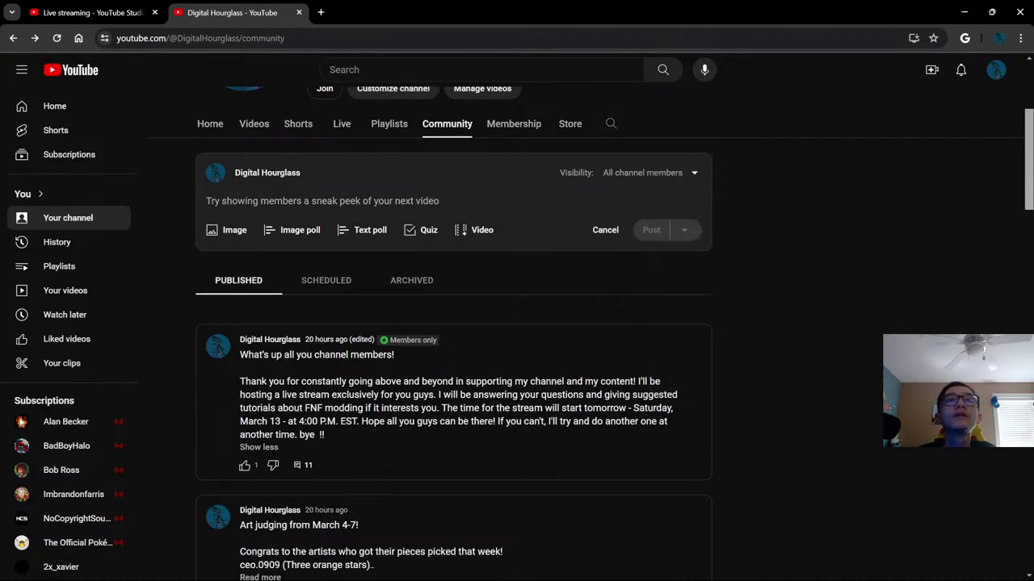
pyautogui.click(302, 465)
pyautogui.scroll(-4, 395, 356)
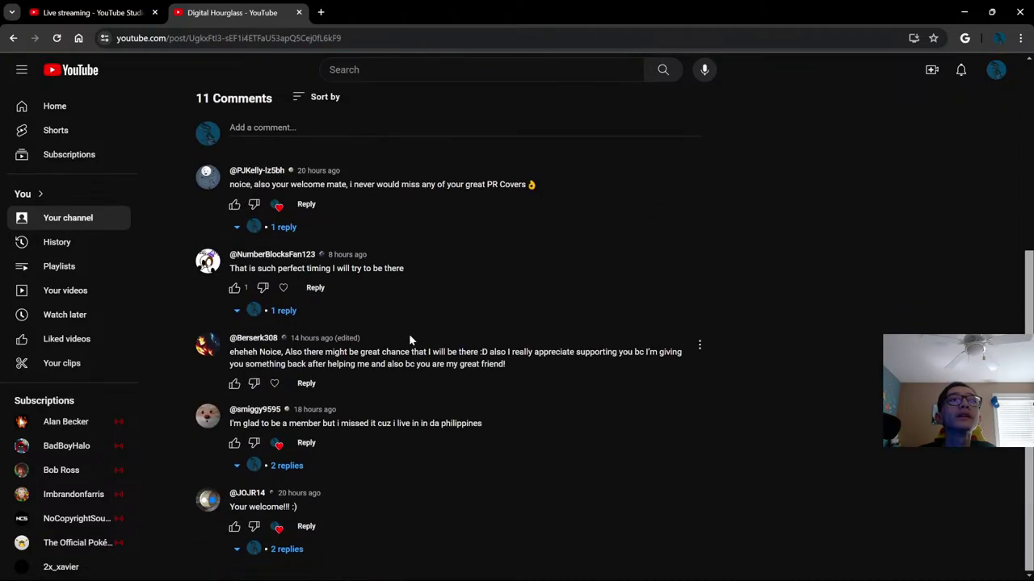
pyautogui.scroll(1, 501, 330)
pyautogui.hotkey('alt', 'Left')
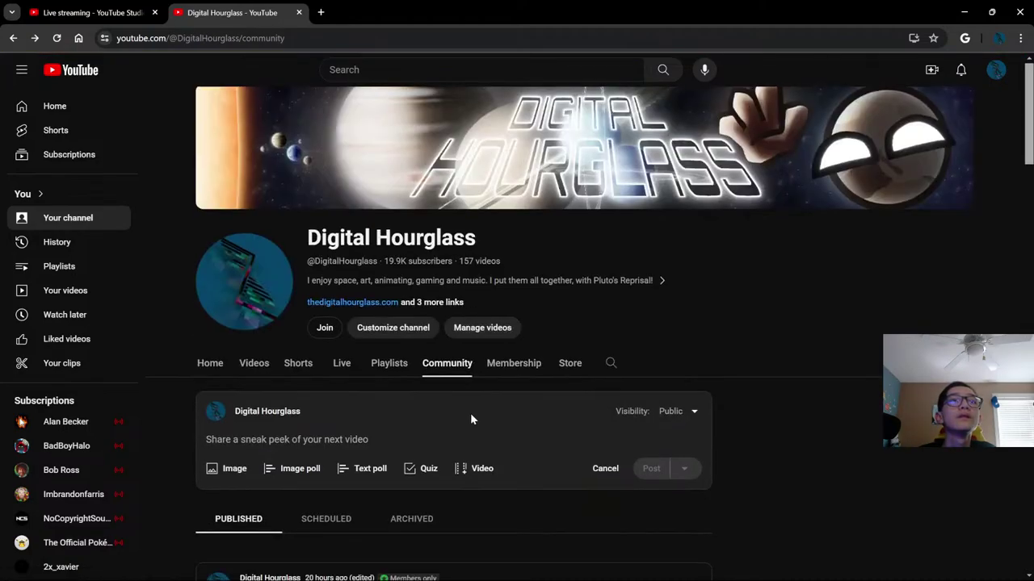
# Draft a post visible to all channel members reading "For you channel members, the stream is up! rtmp://a.rtmp.youtube.com/live2"
pyautogui.scroll(-2, 442, 301)
pyautogui.click(687, 233)
pyautogui.click(699, 297)
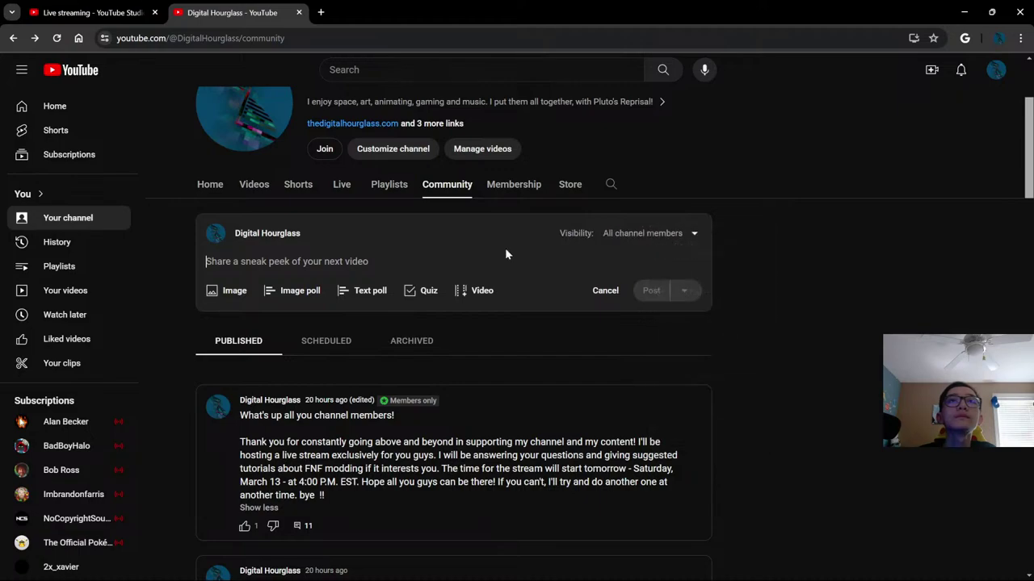
pyautogui.write('For you')
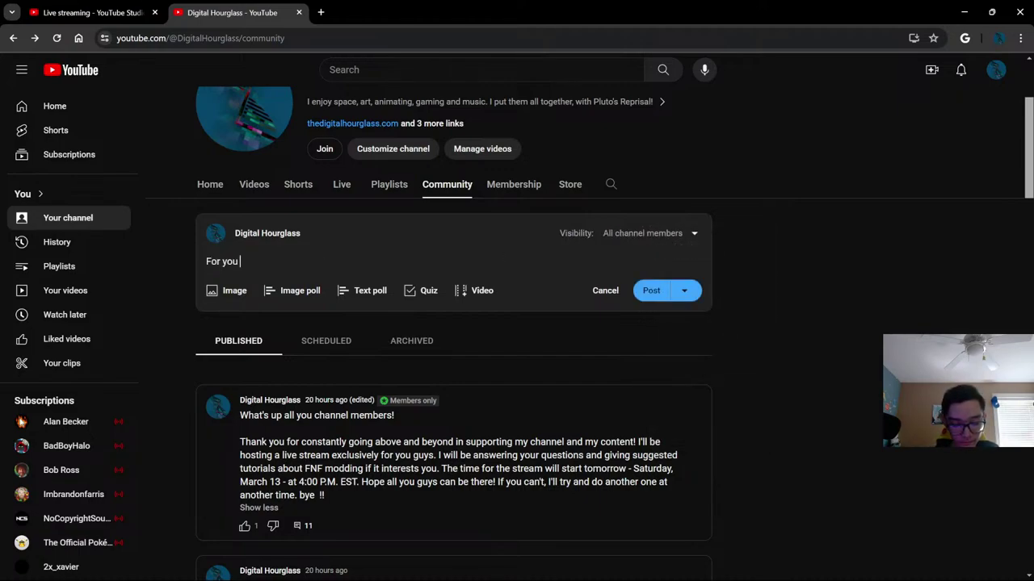
pyautogui.write(' channel members')
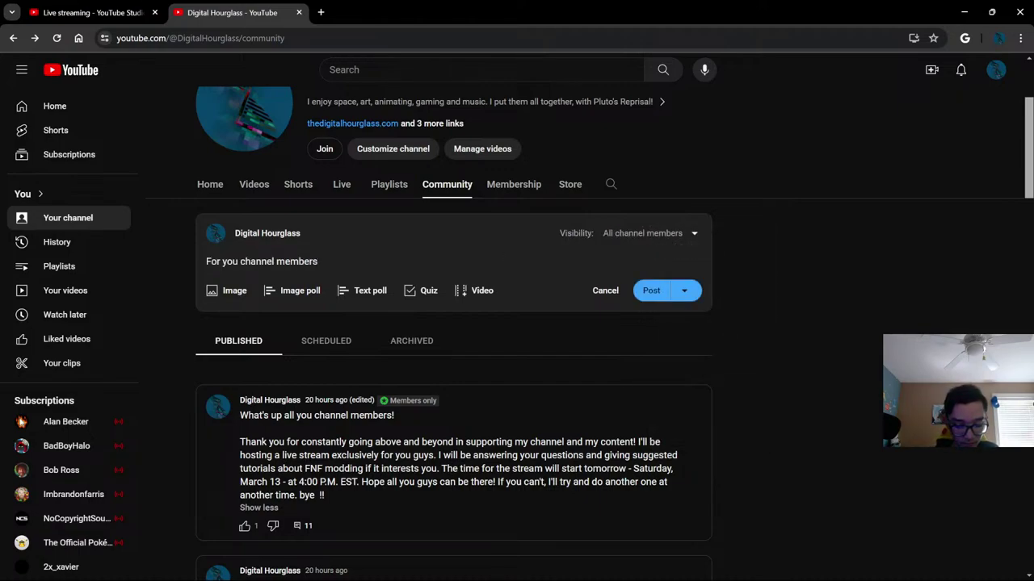
pyautogui.write(', the streasm')
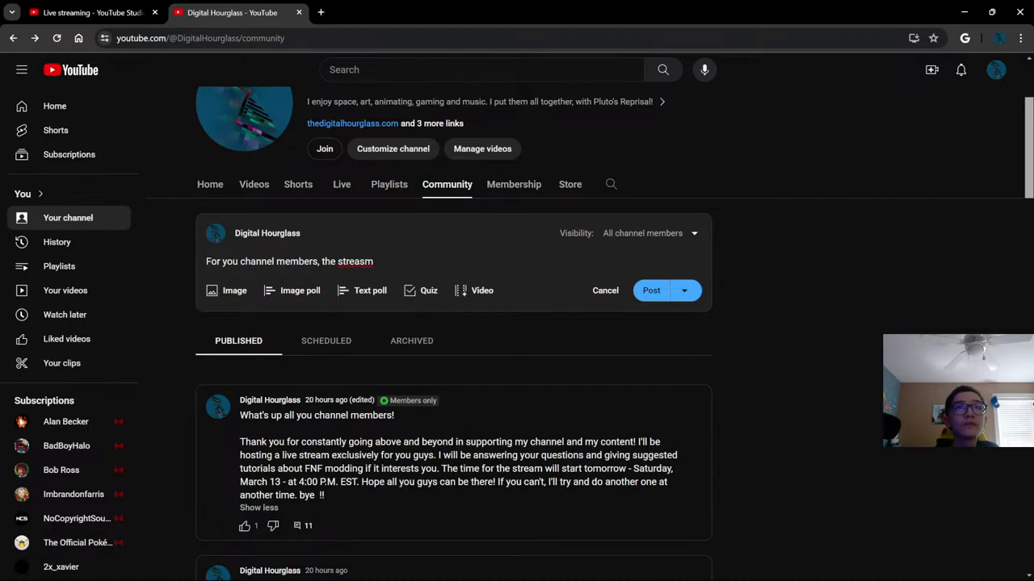
pyautogui.press('BackSpace')
pyautogui.press('BackSpace')
pyautogui.press('BackSpace')
pyautogui.write('m ')
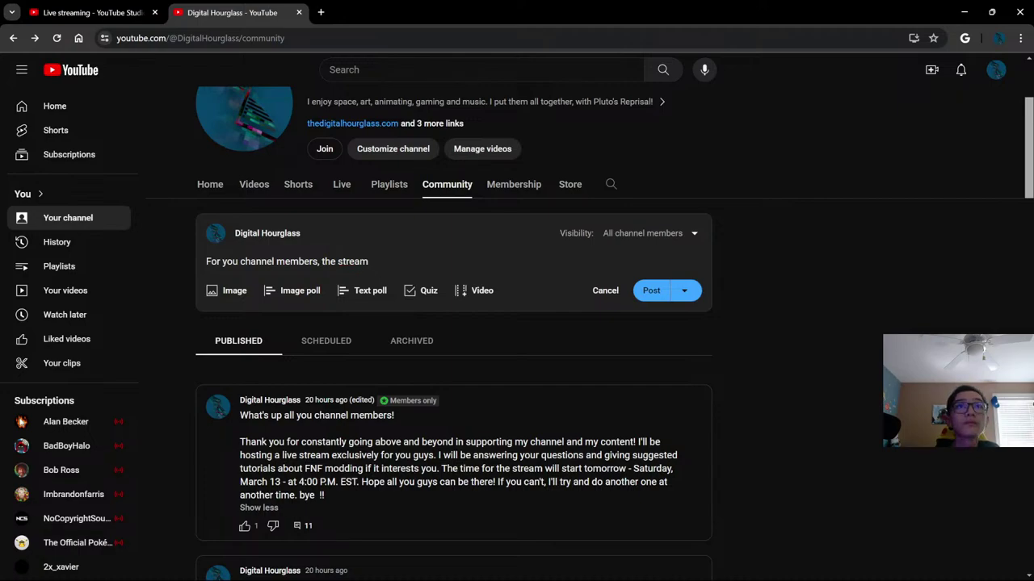
pyautogui.write('is up!')
pyautogui.hotkey('ctrl', 'v')
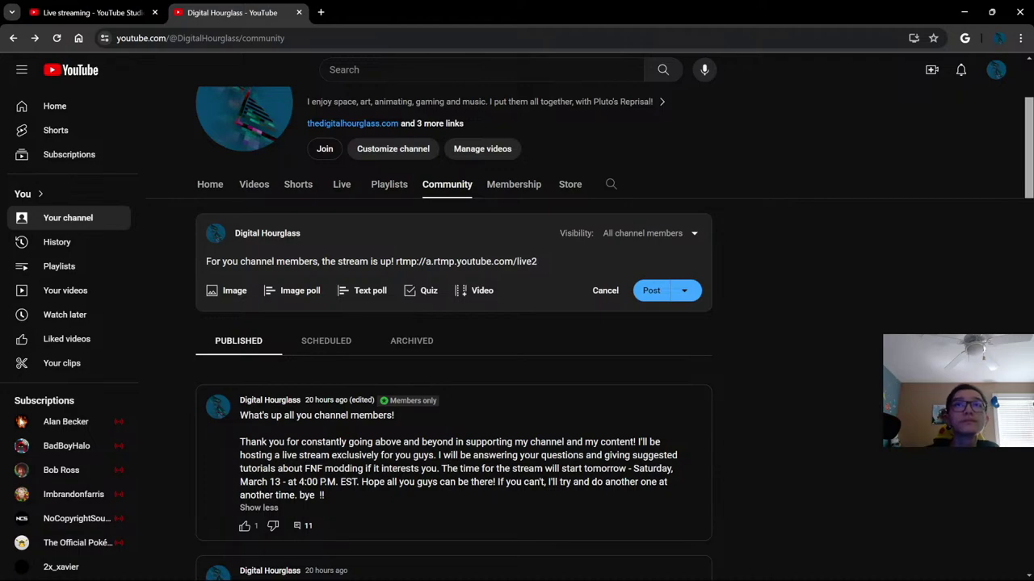
# Append "Hope to see you there!" to the drafted post and publish it
pyautogui.click(652, 290)
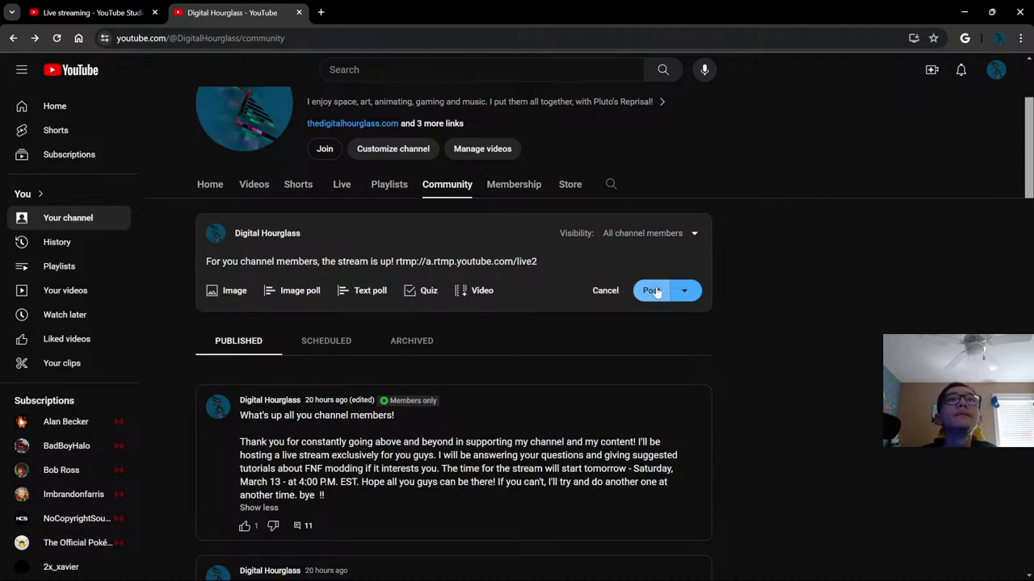
pyautogui.write('Ho')
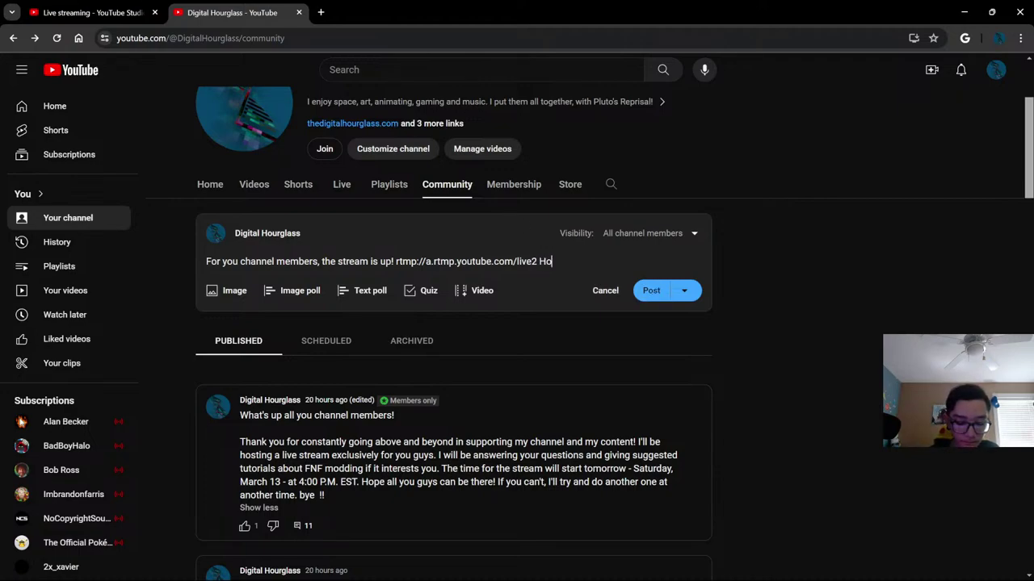
pyautogui.write('pe to see you there!')
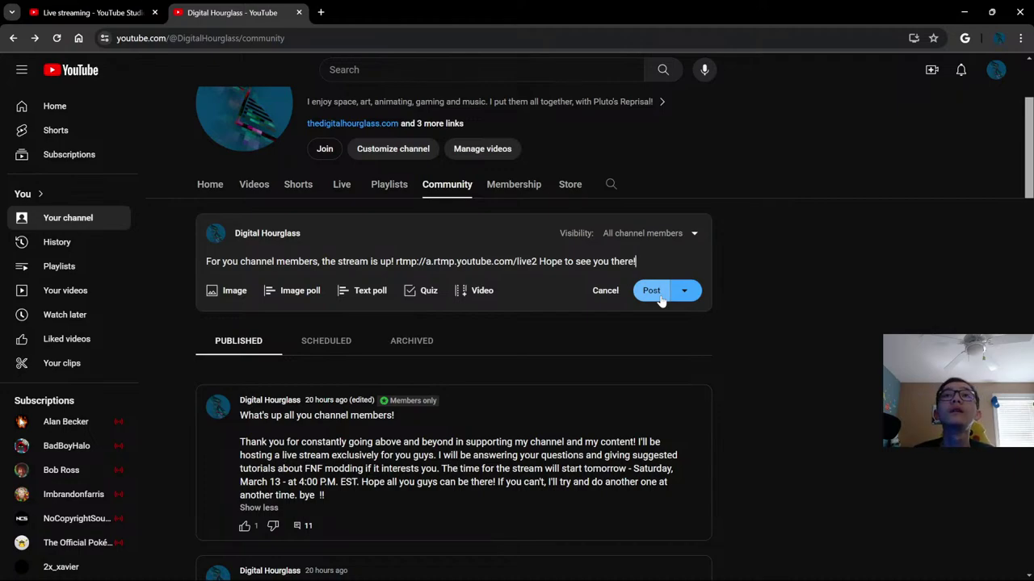
pyautogui.click(652, 292)
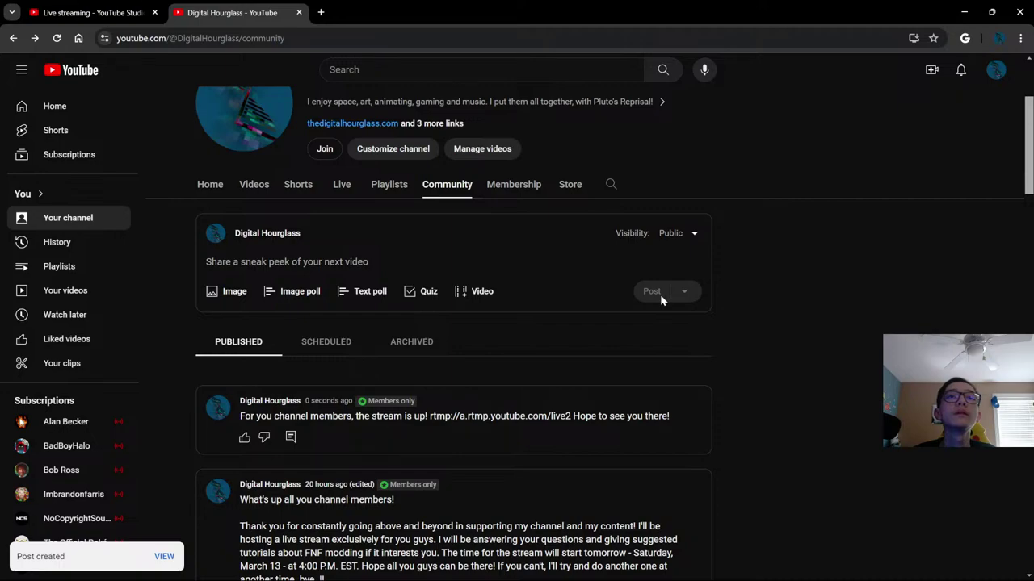
# Check the stream's live chat in YouTube Studio and the YT Members voice channel in Discord
pyautogui.click(89, 12)
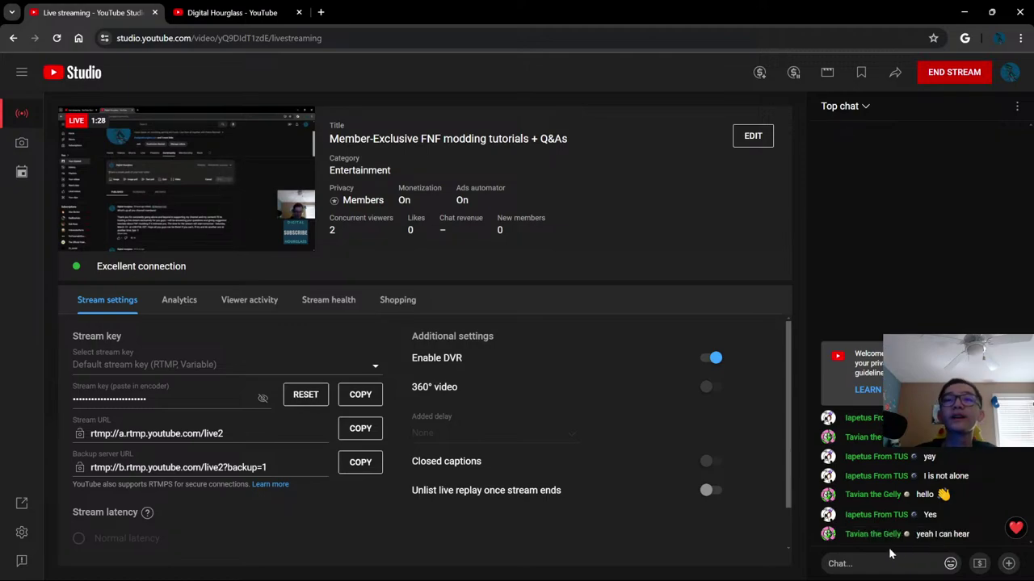
pyautogui.moveTo(576, 574)
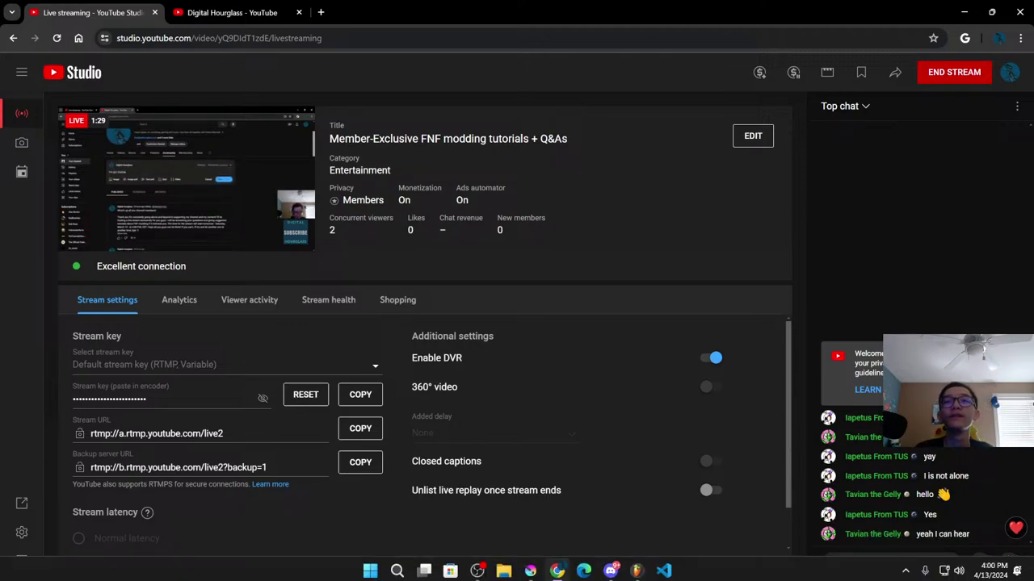
pyautogui.click(610, 567)
pyautogui.scroll(3, 151, 358)
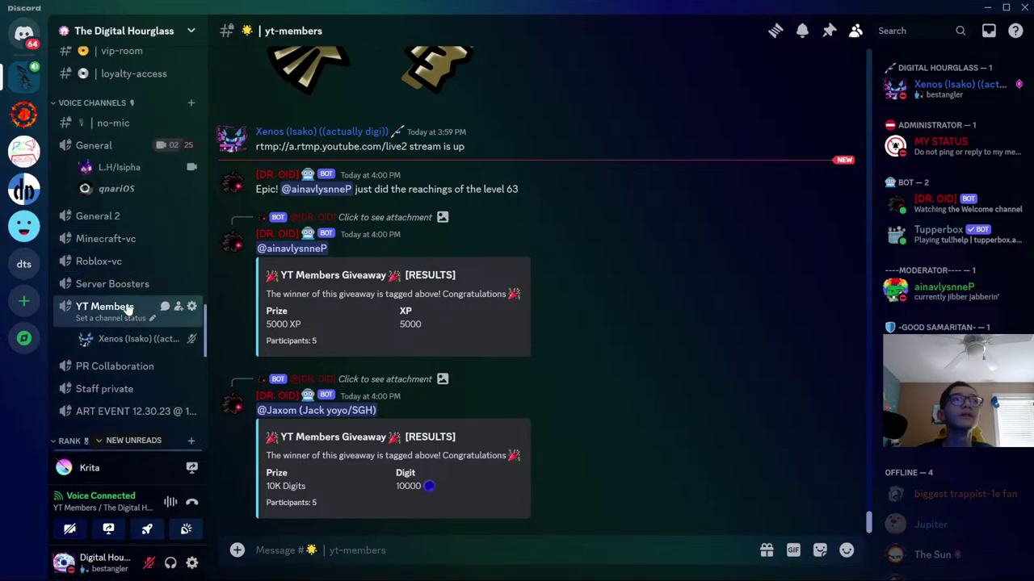
pyautogui.scroll(-3, 151, 358)
pyautogui.click(537, 567)
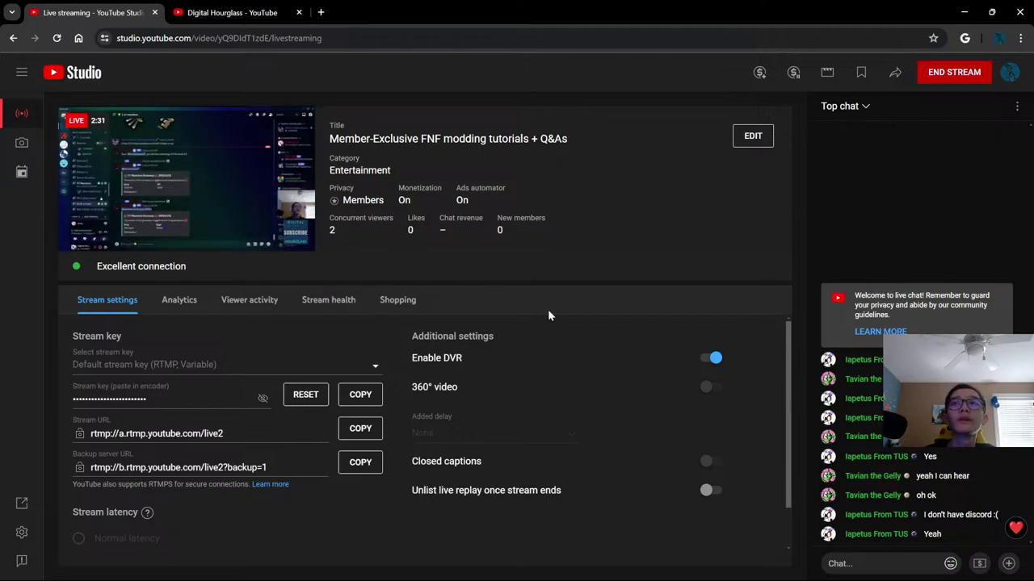
pyautogui.click(611, 566)
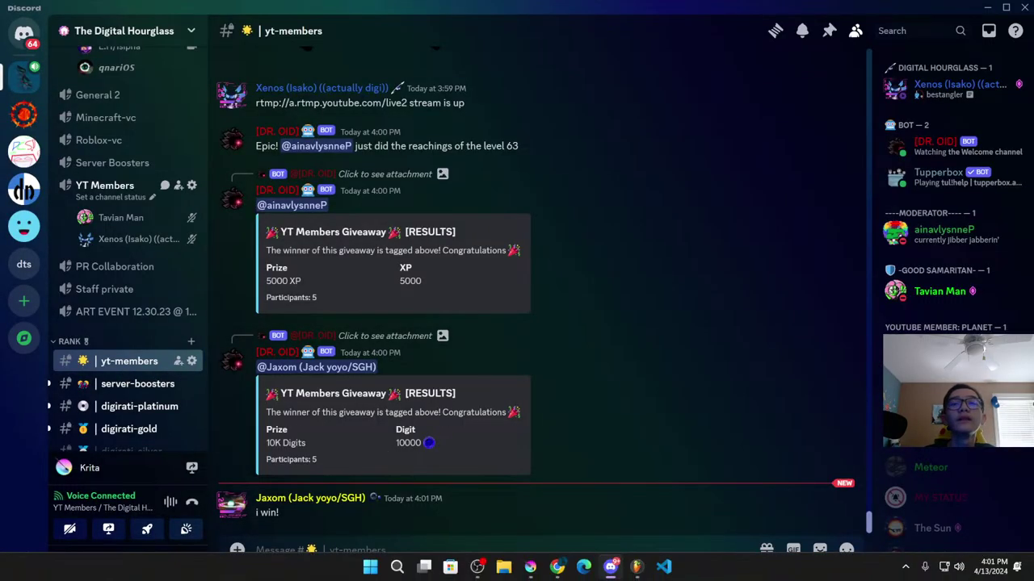
pyautogui.click(545, 494)
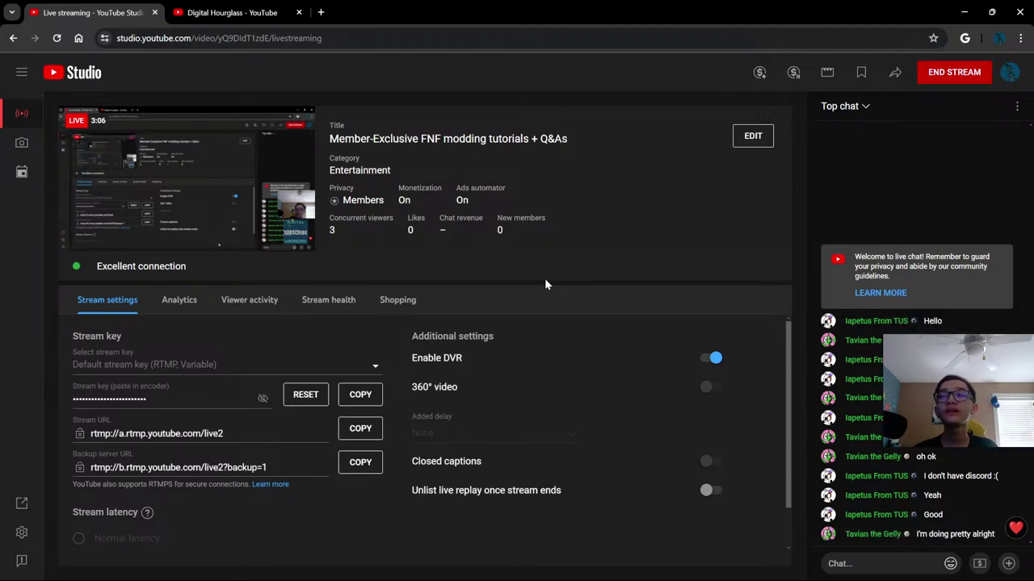
# Check the stream's viewer activity and live preview in YouTube Studio
pyautogui.click(268, 300)
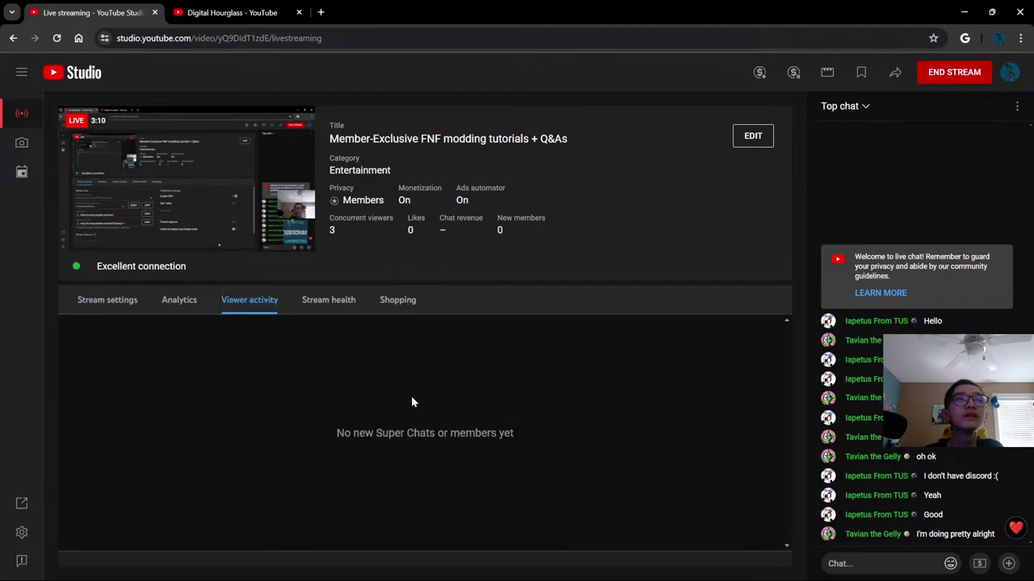
pyautogui.click(91, 301)
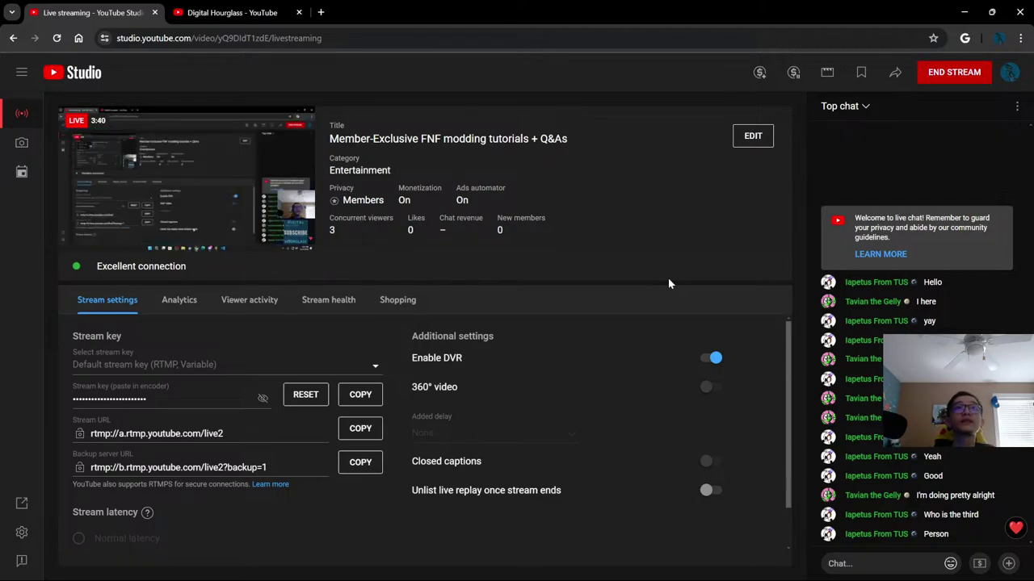
pyautogui.moveTo(257, 234)
pyautogui.click(305, 229)
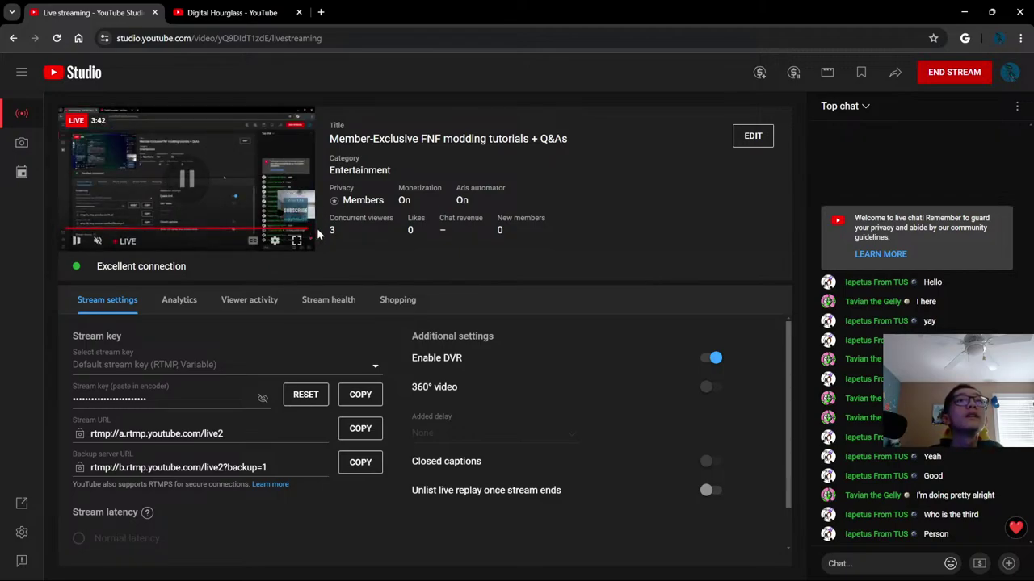
pyautogui.click(302, 231)
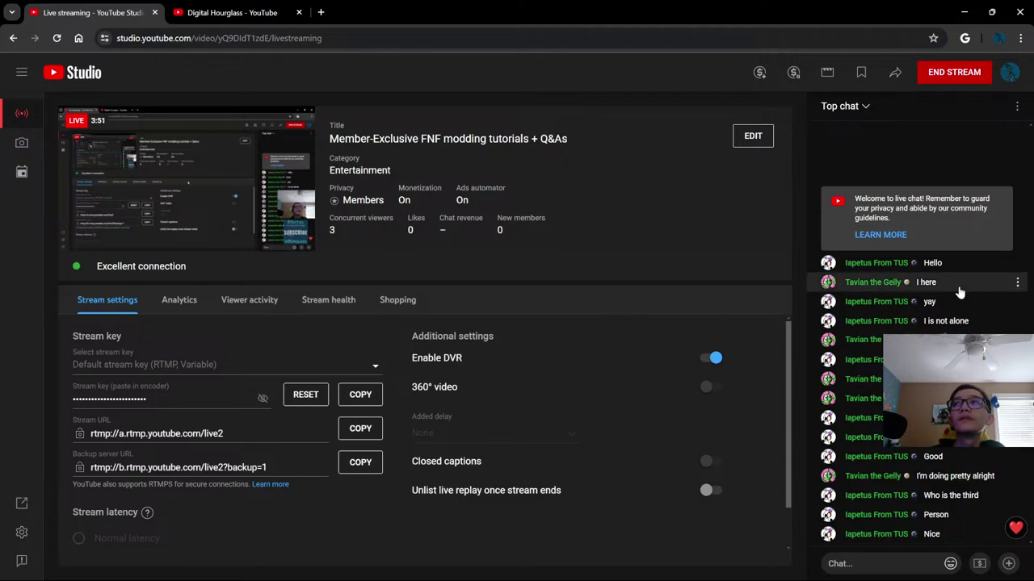
# View the live chat's participants list and return to the top chat
pyautogui.click(1017, 107)
pyautogui.click(1005, 135)
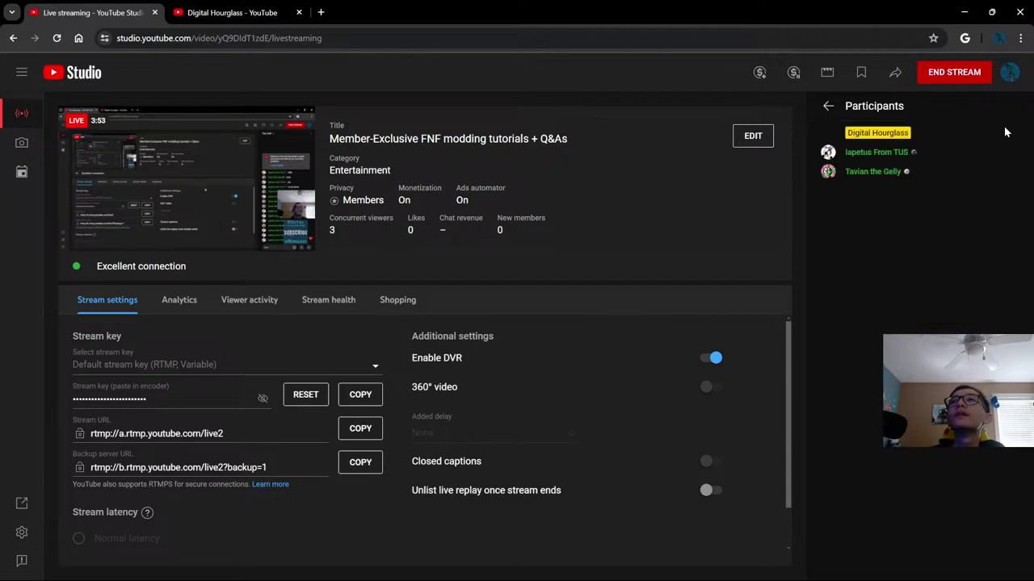
pyautogui.click(829, 107)
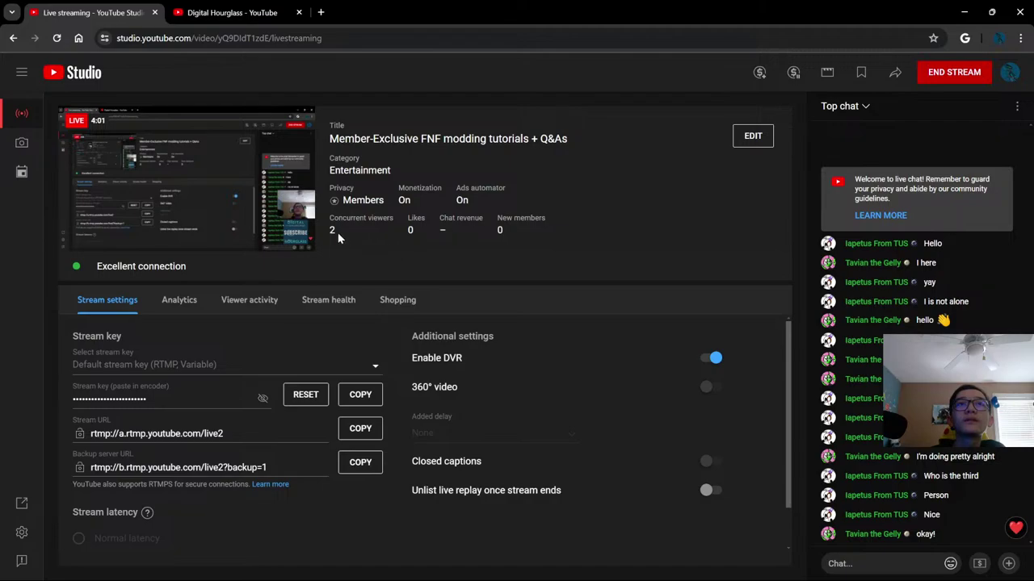
# Check the yt-members channel in Discord and return to the YouTube Studio stream dashboard
pyautogui.click(611, 567)
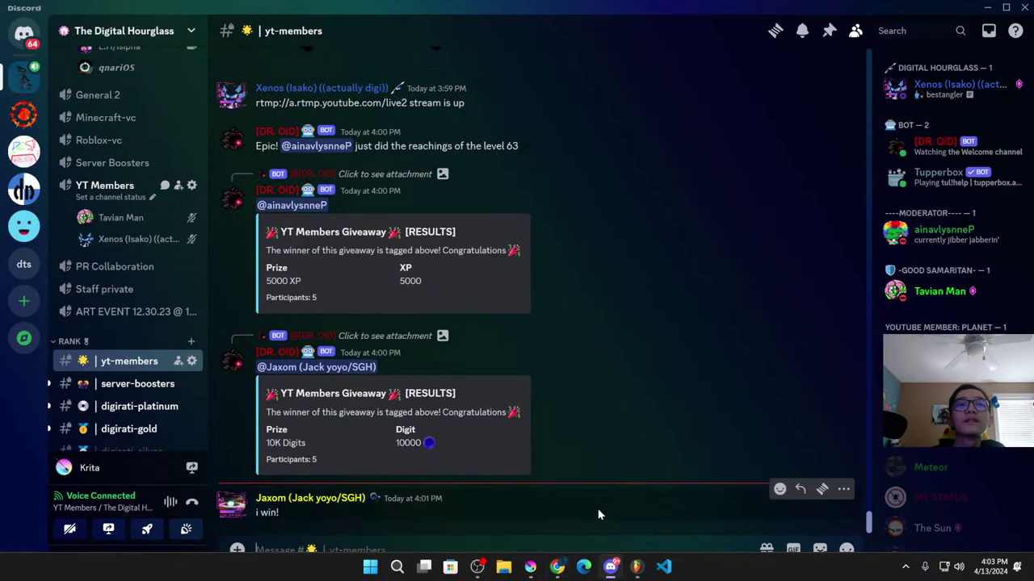
pyautogui.click(557, 567)
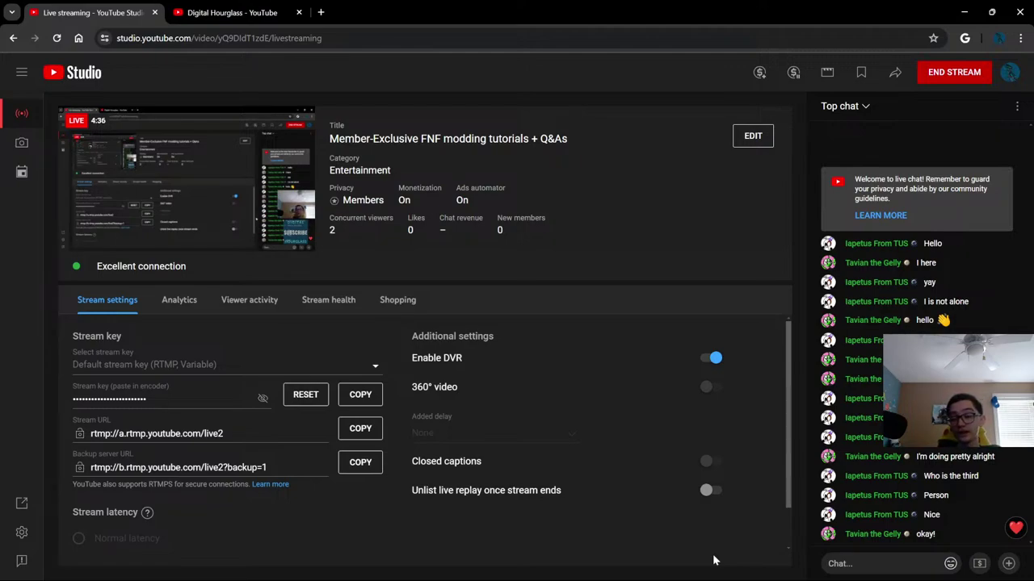
# Clear the open windows and open the desktop folder FOR STREAM in File Explorer down to psychengine-windows-clean > PsychEngine > mods
pyautogui.click(963, 13)
pyautogui.click(989, 7)
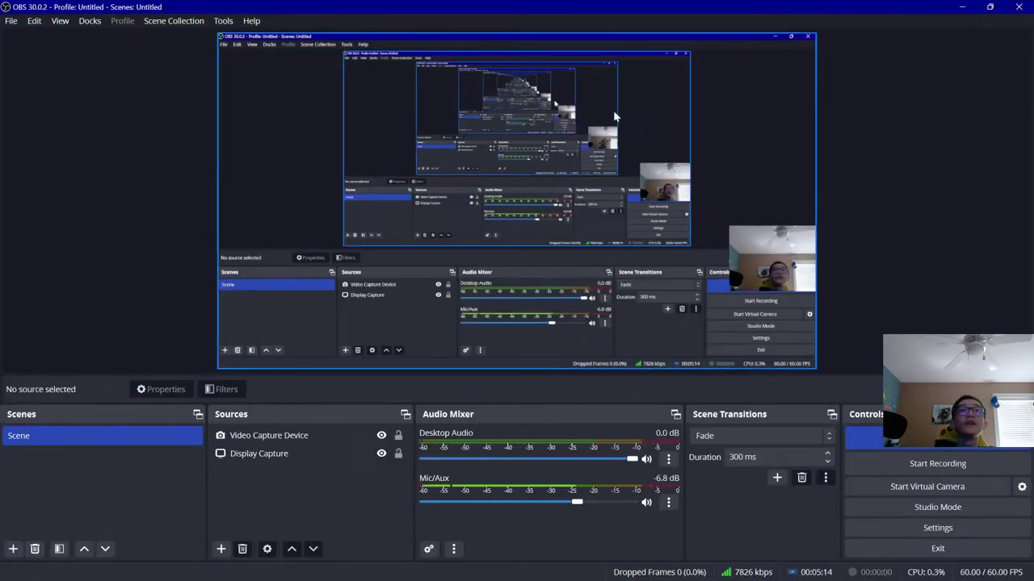
pyautogui.click(989, 6)
pyautogui.doubleClick(157, 87)
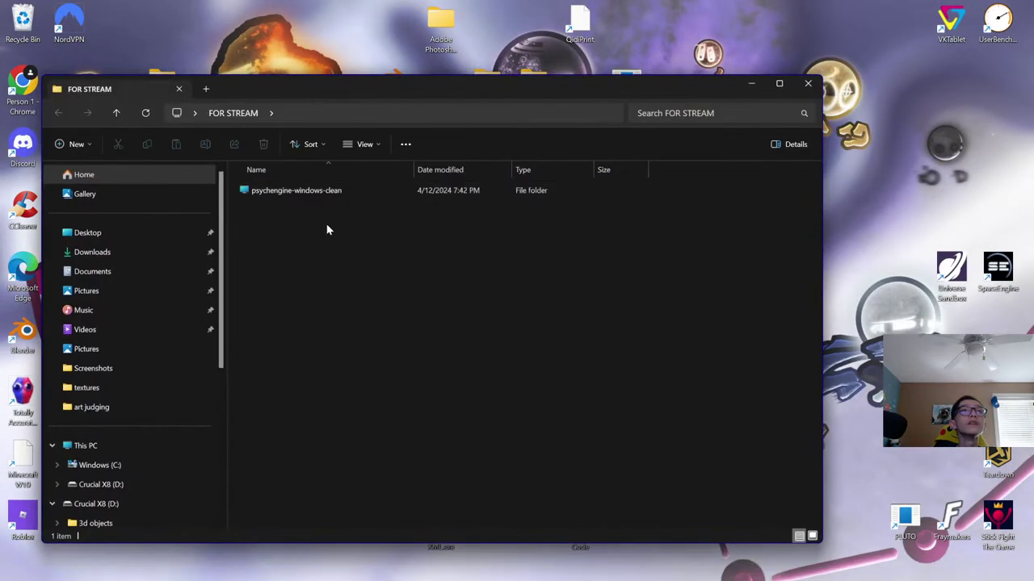
pyautogui.click(779, 85)
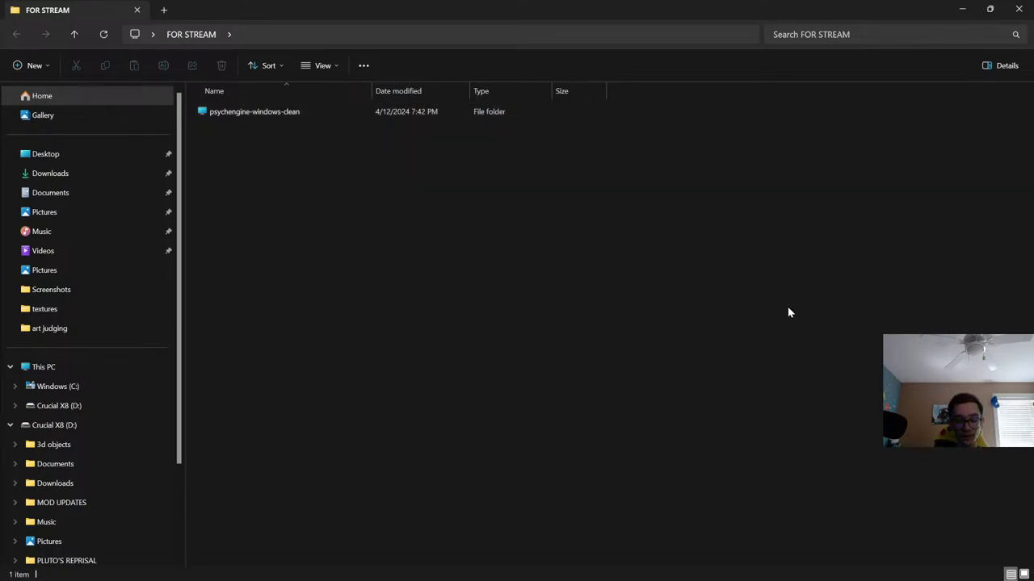
pyautogui.doubleClick(294, 113)
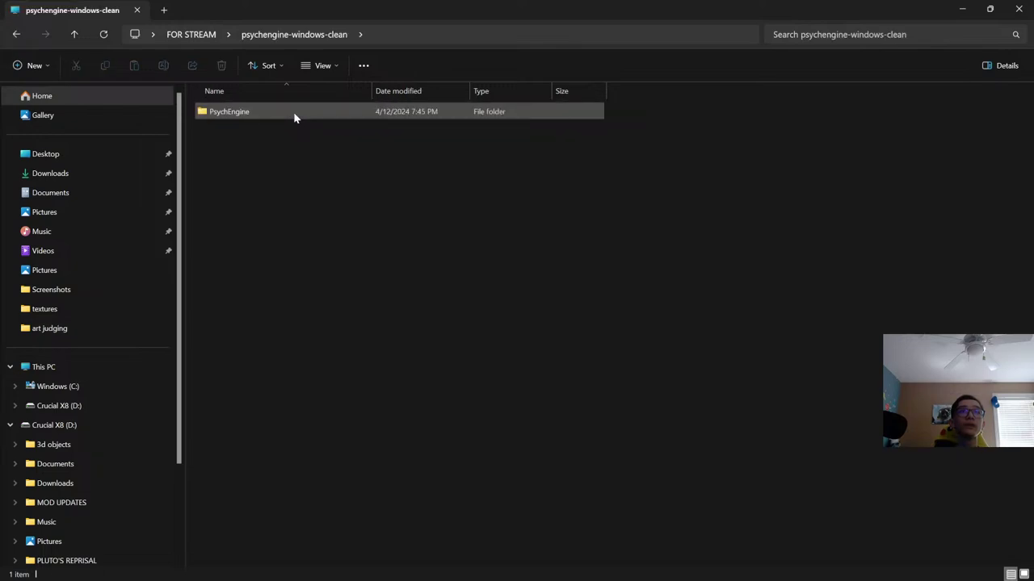
pyautogui.doubleClick(294, 116)
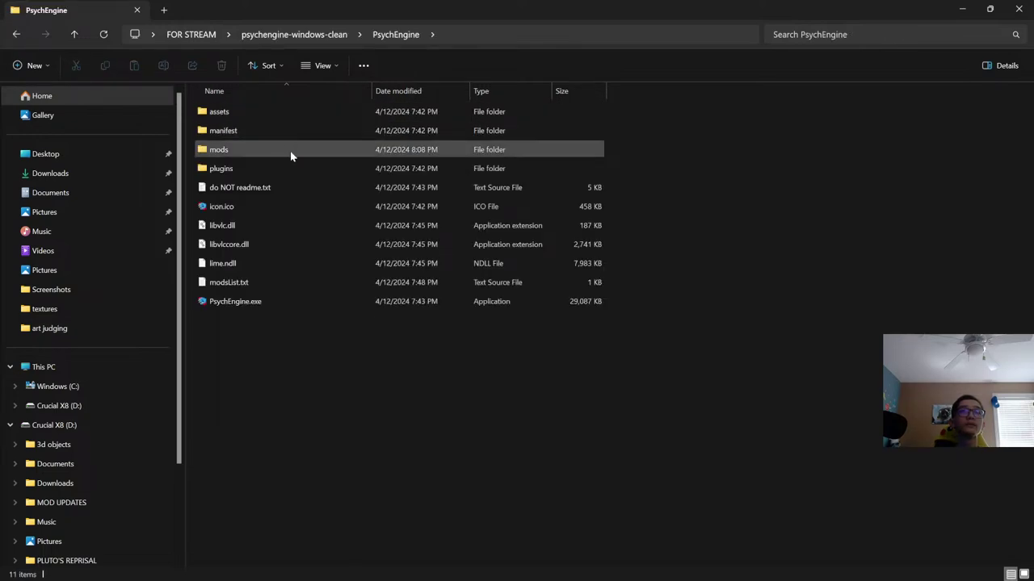
pyautogui.doubleClick(292, 153)
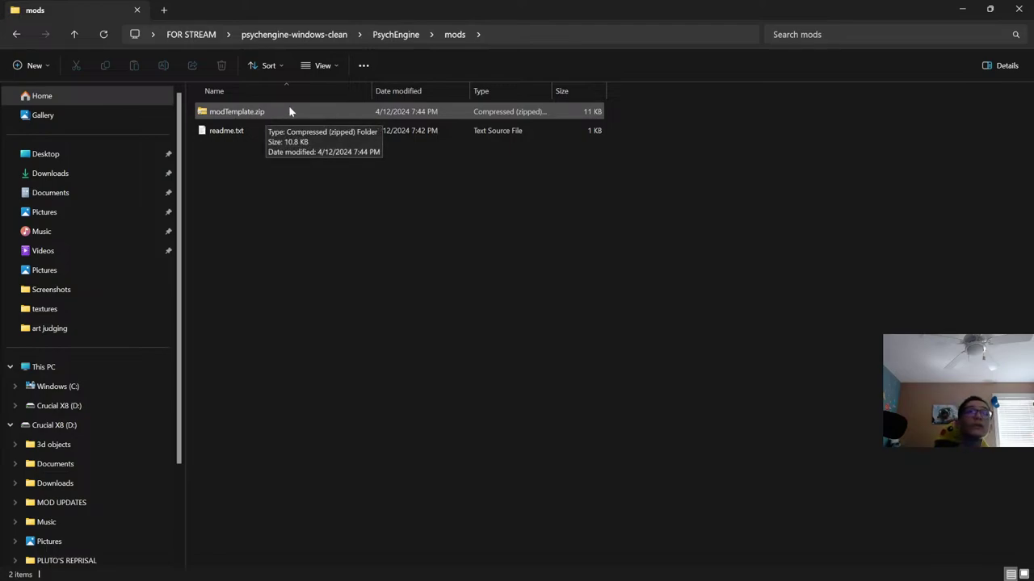
# Extract modTemplate.zip into a modTemplate folder inside mods and close the extracted folder's window
pyautogui.click(254, 113)
pyautogui.rightClick(254, 114)
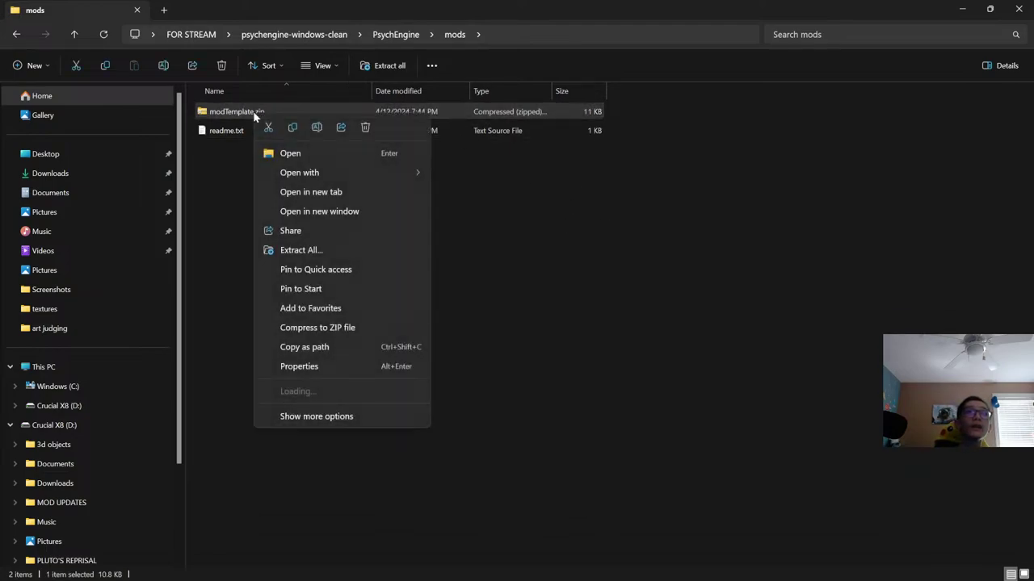
pyautogui.click(340, 250)
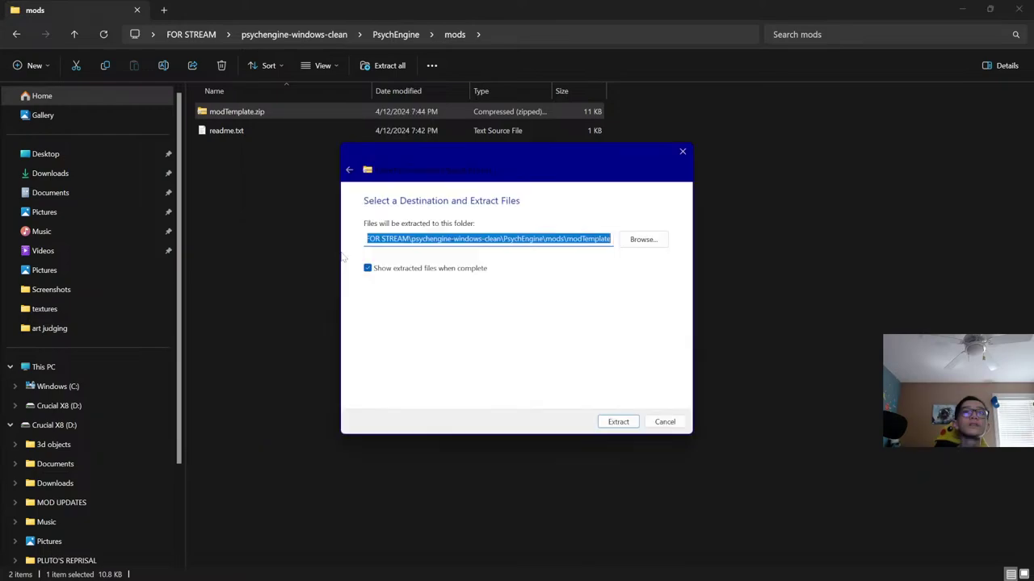
pyautogui.click(619, 423)
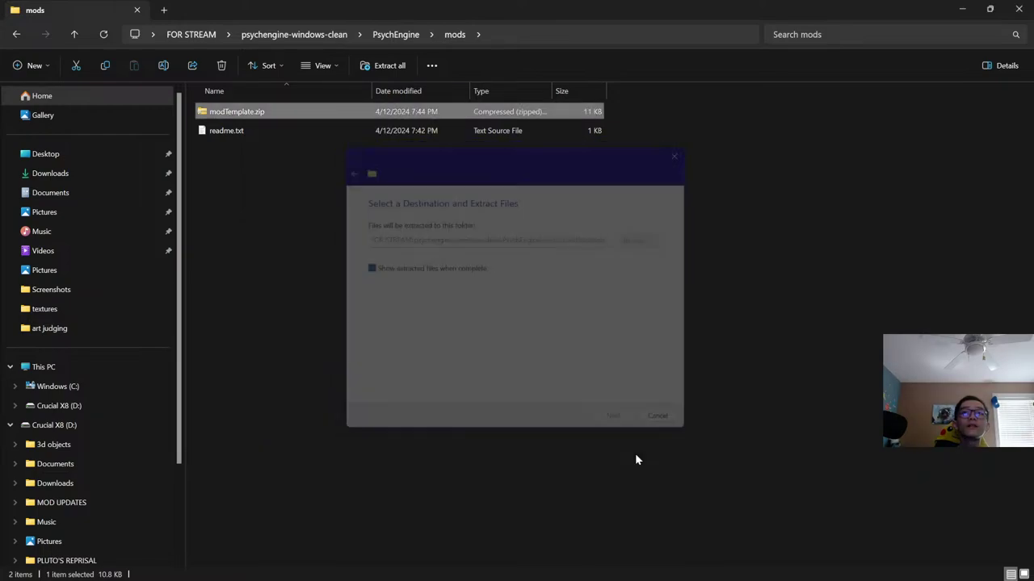
pyautogui.moveTo(699, 108); pyautogui.dragTo(673, 169)
pyautogui.click(795, 158)
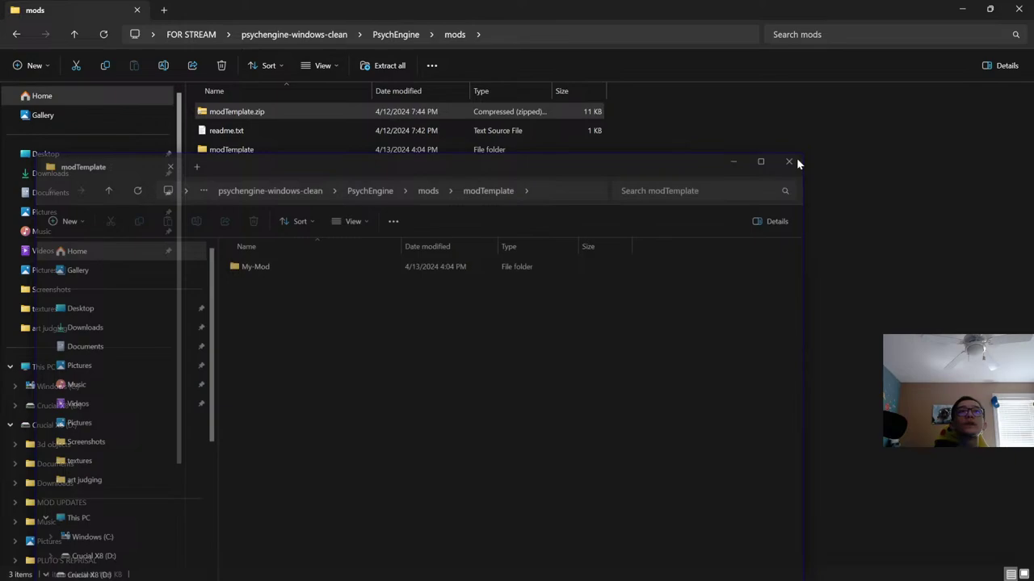
# Move all the files and folders from My-Mod up into the modTemplate folder
pyautogui.click(247, 155)
pyautogui.doubleClick(248, 155)
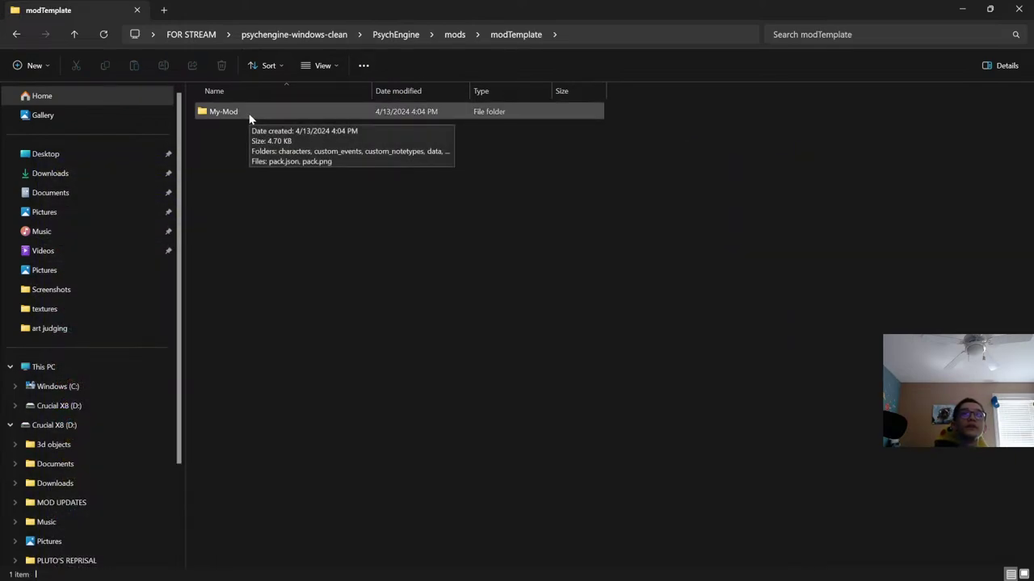
pyautogui.doubleClick(248, 116)
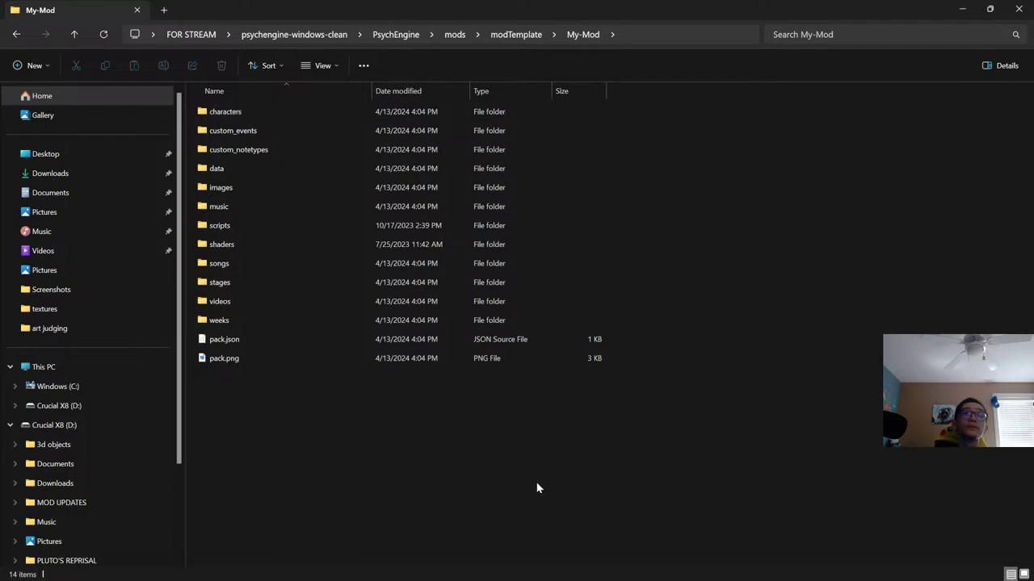
pyautogui.moveTo(529, 454); pyautogui.dragTo(257, 113)
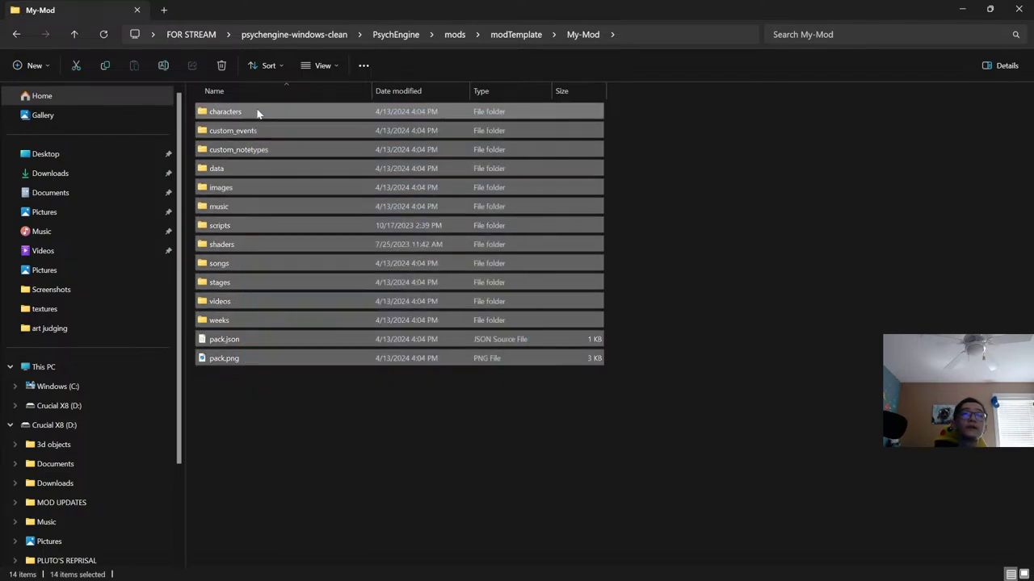
pyautogui.rightClick(223, 117)
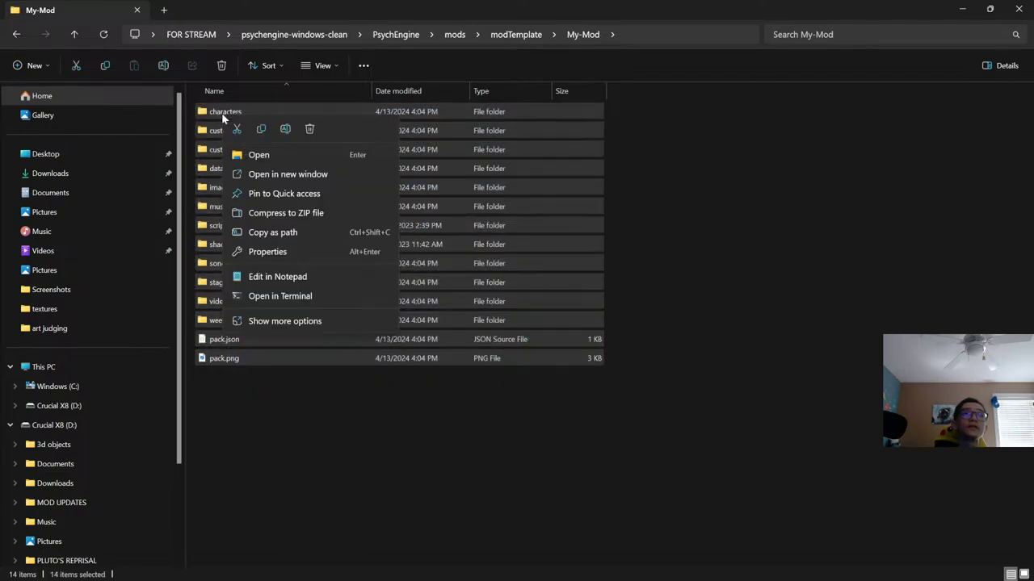
pyautogui.click(236, 131)
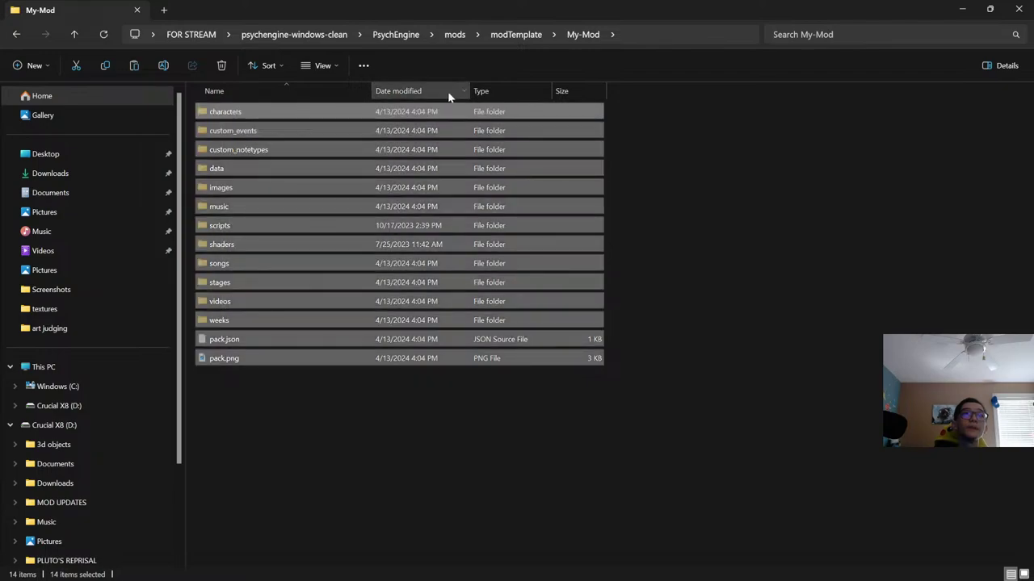
pyautogui.click(526, 35)
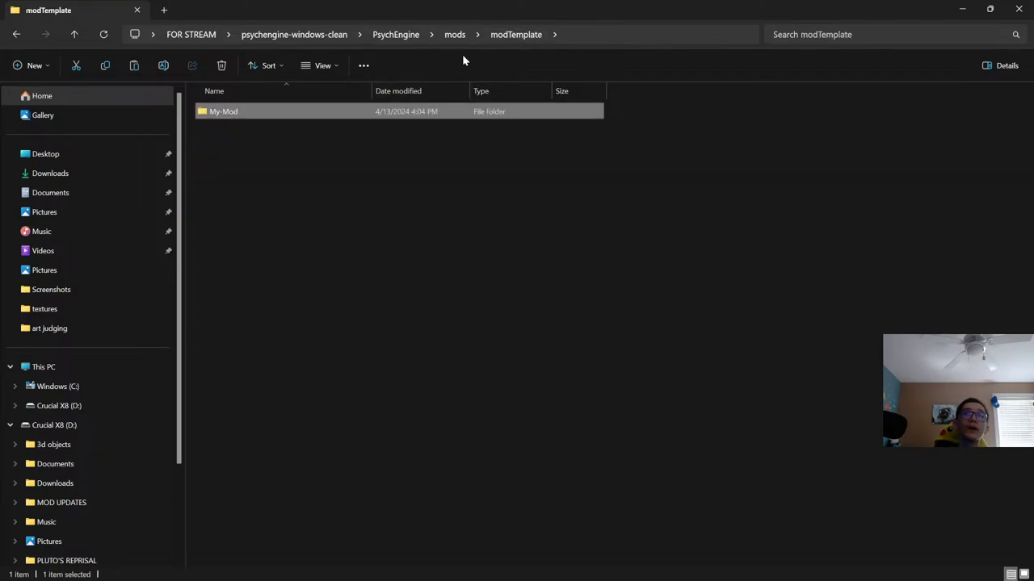
pyautogui.click(455, 34)
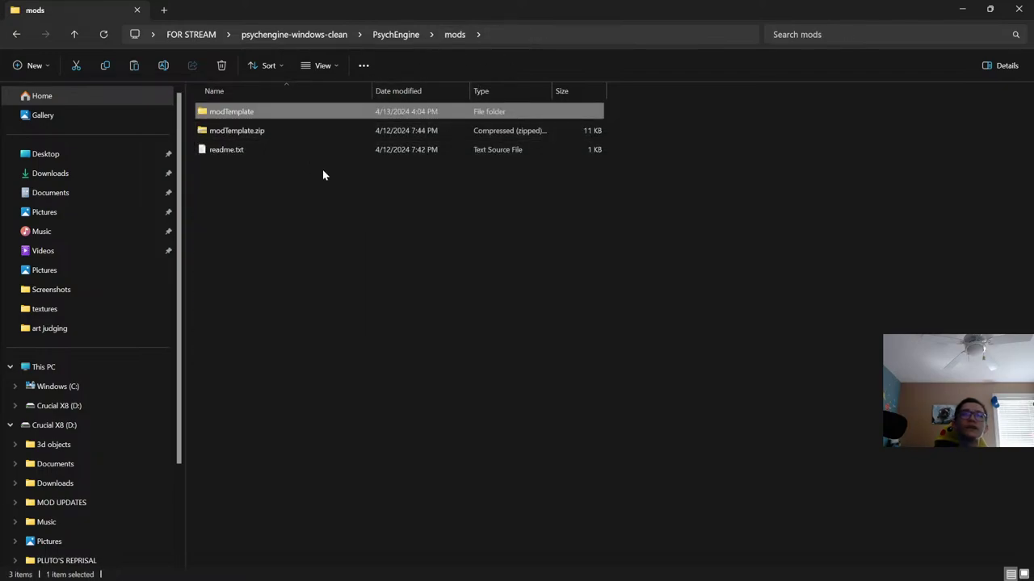
pyautogui.doubleClick(259, 113)
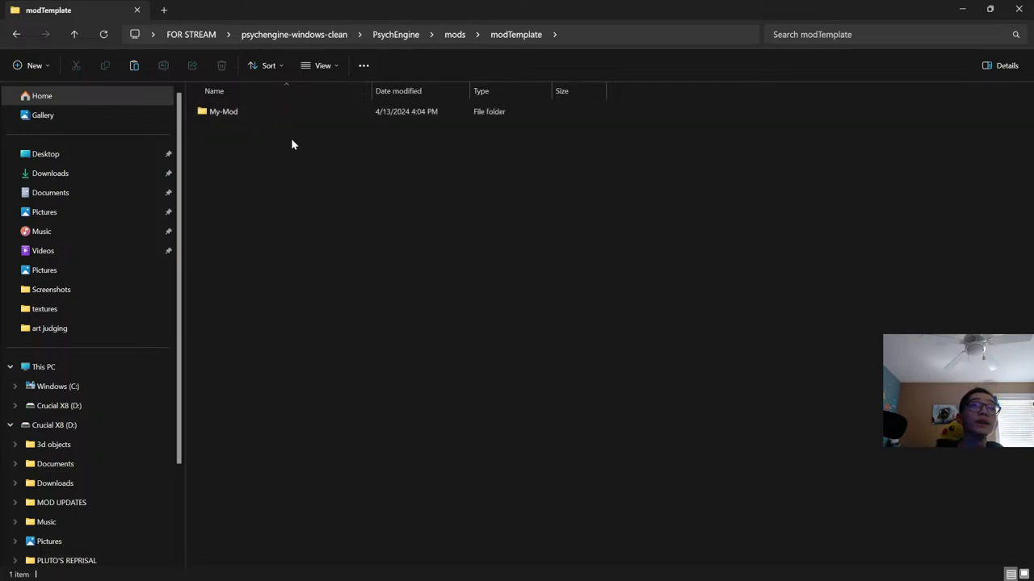
pyautogui.rightClick(351, 257)
pyautogui.click(373, 270)
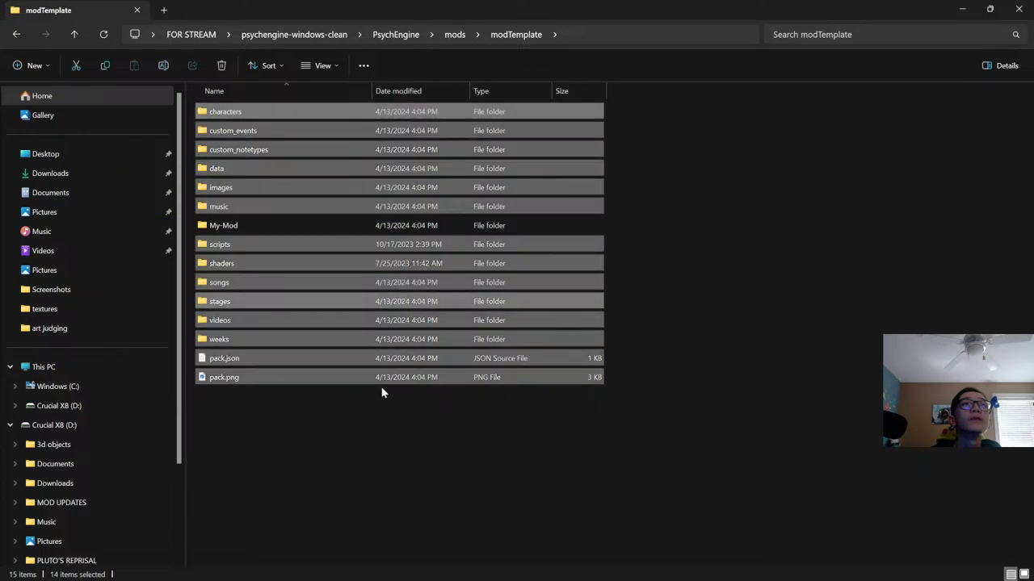
# Delete the emptied My-Mod folder from modTemplate and return to the mods folder
pyautogui.click(234, 226)
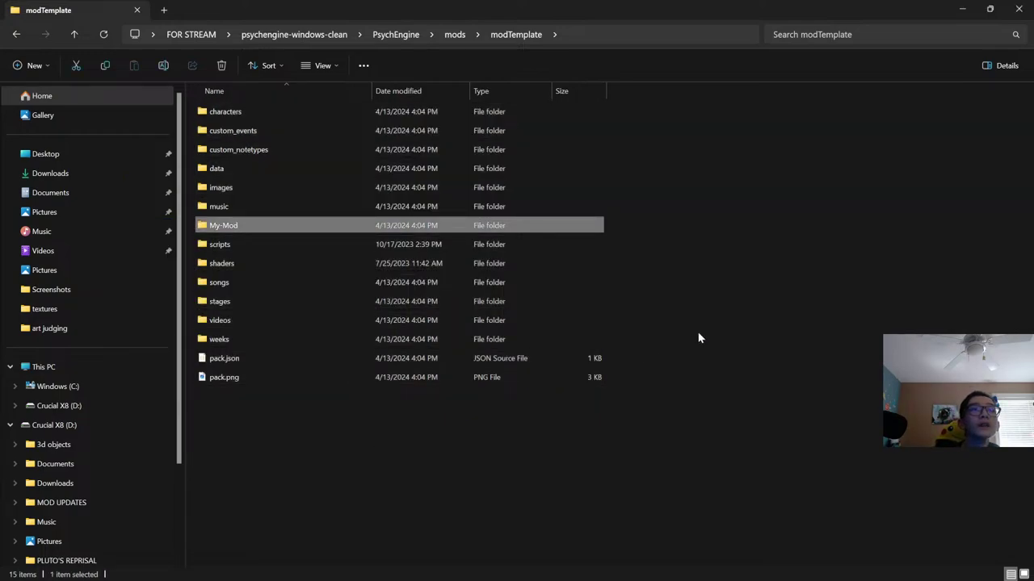
pyautogui.press('Delete')
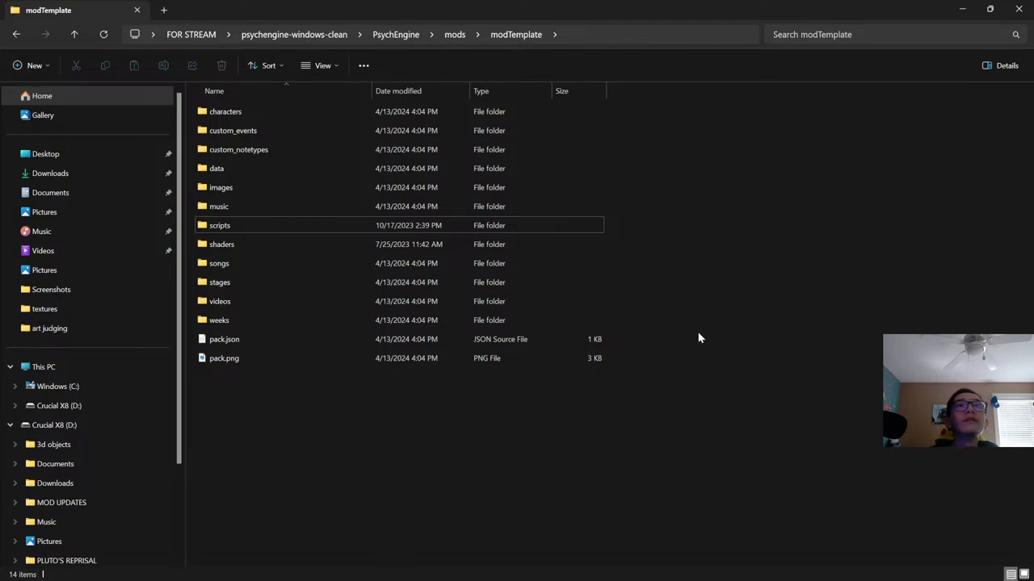
pyautogui.press('BackSpace')
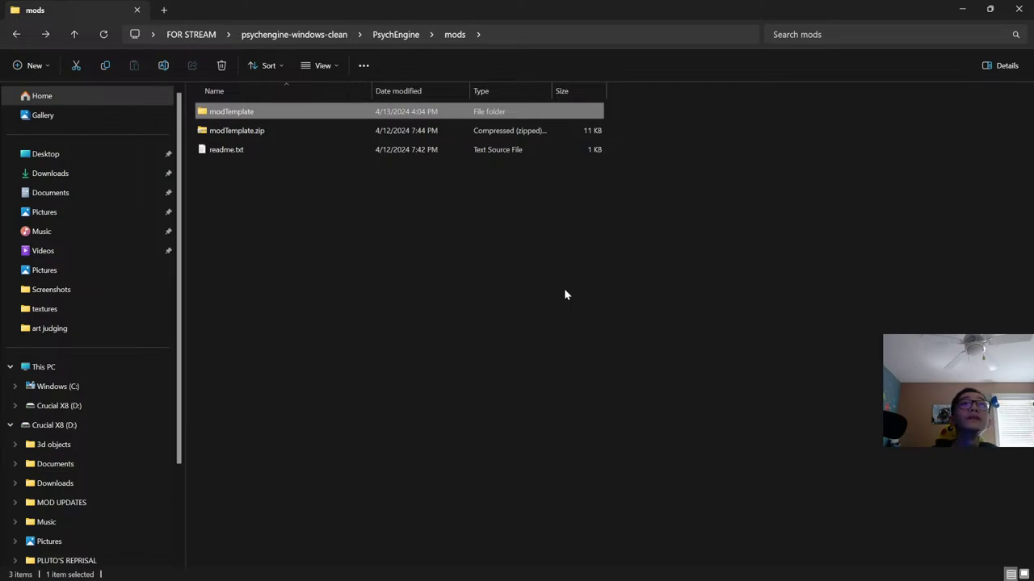
# Rename the modTemplate folder in mods to Test Mod
pyautogui.doubleClick(224, 116)
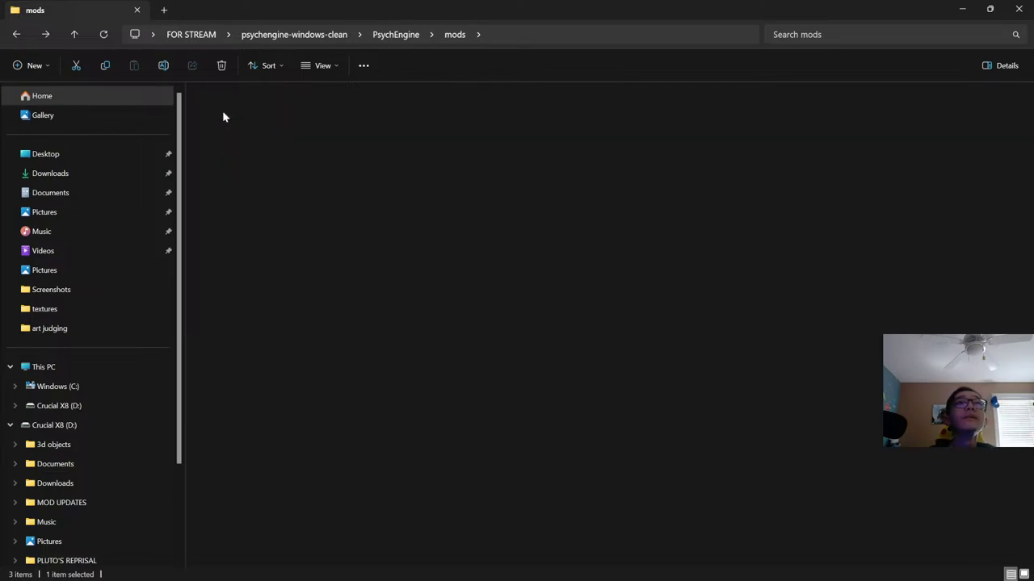
pyautogui.press('BackSpace')
pyautogui.press('F2')
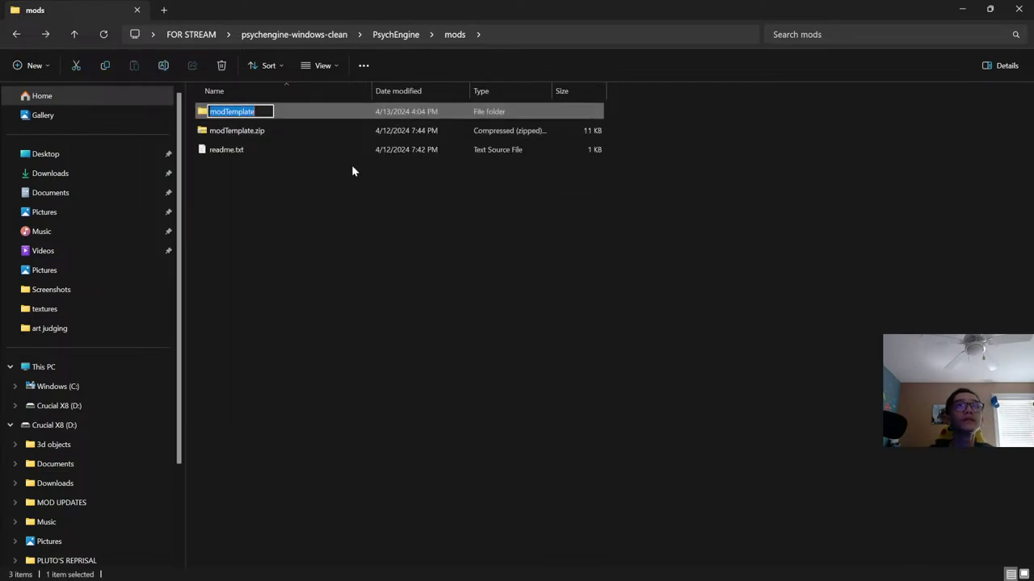
pyautogui.write('Tez')
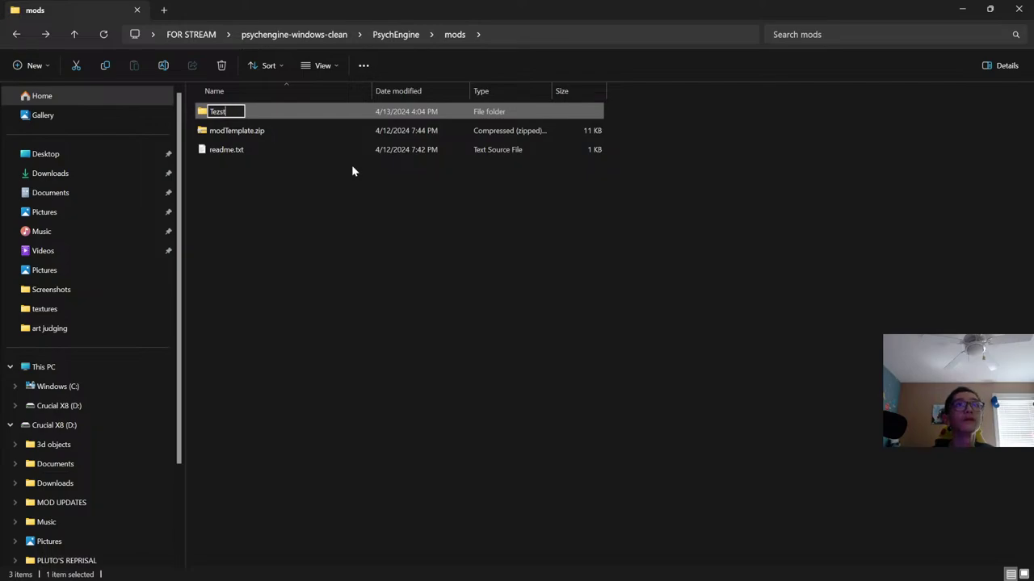
pyautogui.press('BackSpace')
pyautogui.write('st Mod')
pyautogui.press('BackSpace')
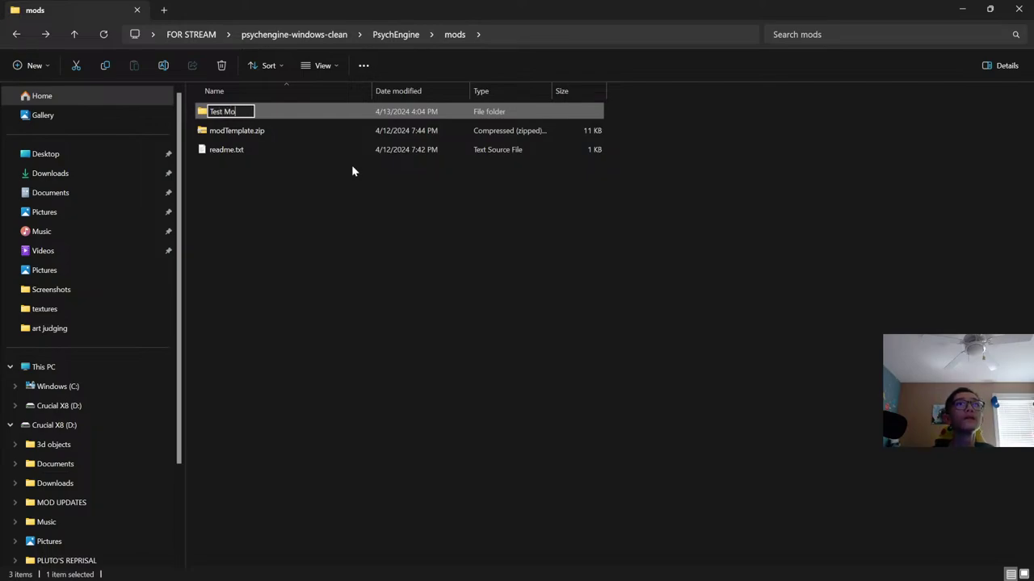
pyautogui.write('ds')
pyautogui.press('BackSpace')
pyautogui.press('Return')
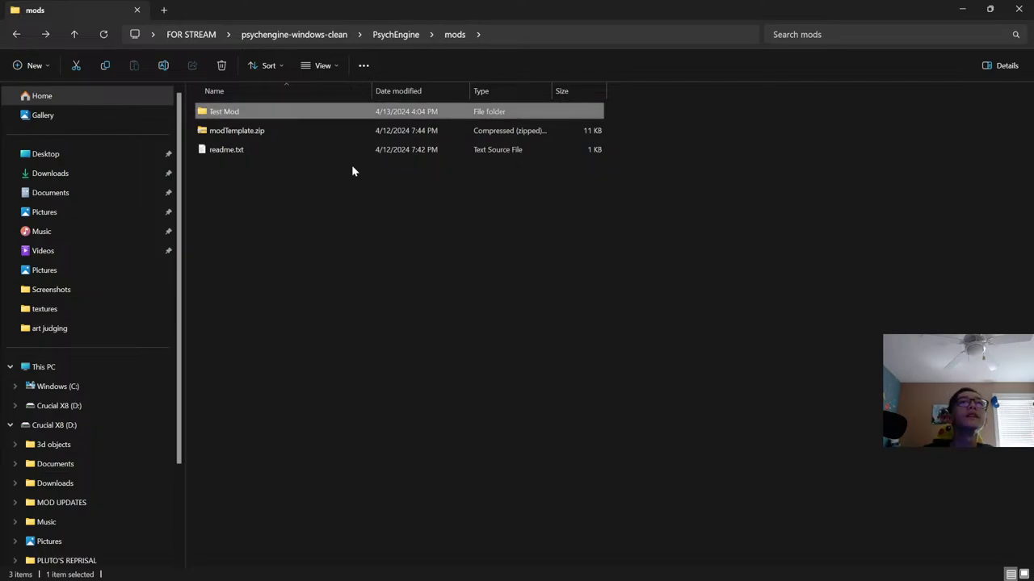
# Read the new live chat messages in YouTube Studio and return to the mods folder
pyautogui.moveTo(600, 570)
pyautogui.click(561, 569)
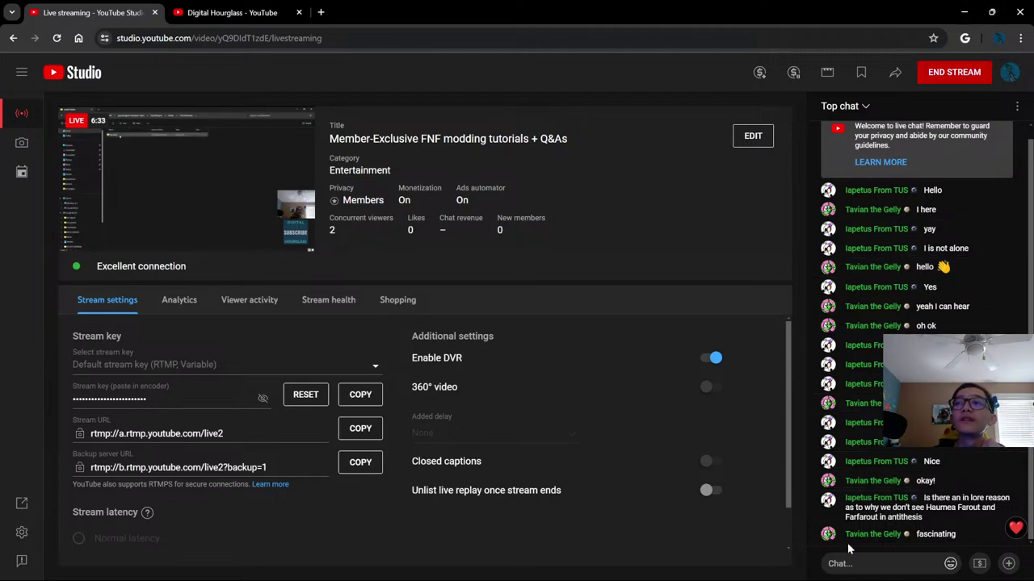
pyautogui.moveTo(520, 549)
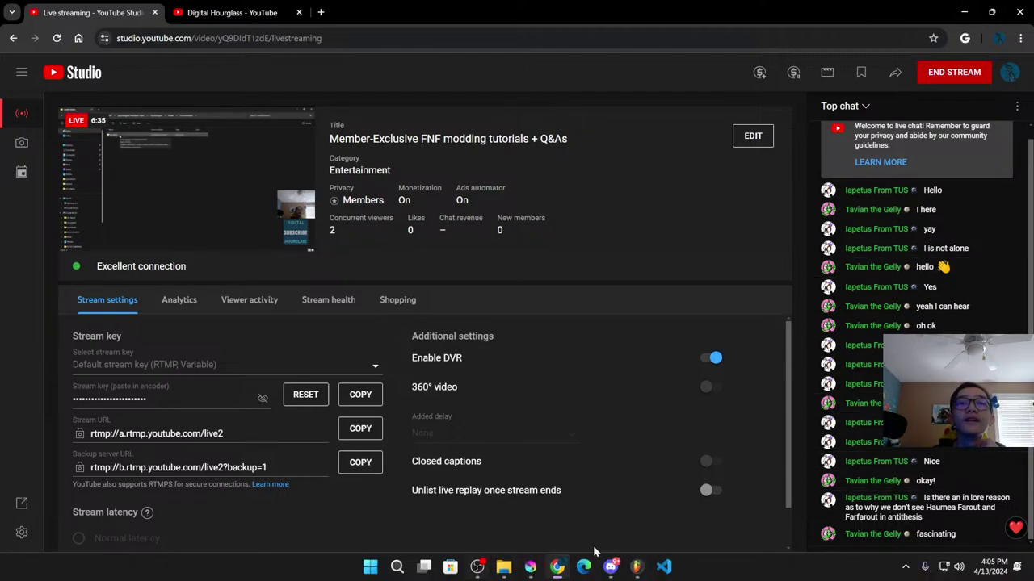
pyautogui.click(503, 568)
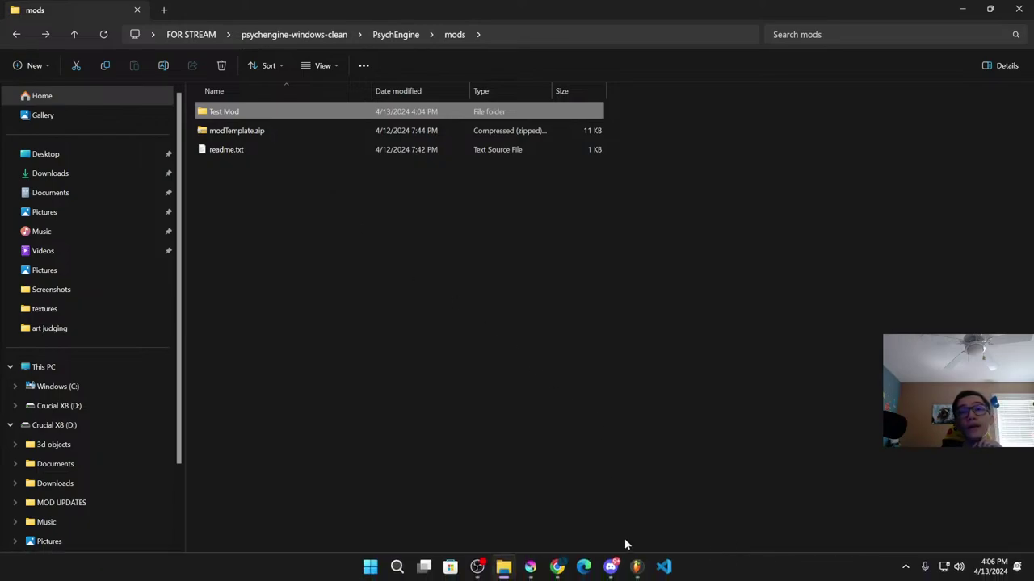
# Check the YouTube Studio live chat again and switch to the blank canvas in Krita
pyautogui.moveTo(708, 572)
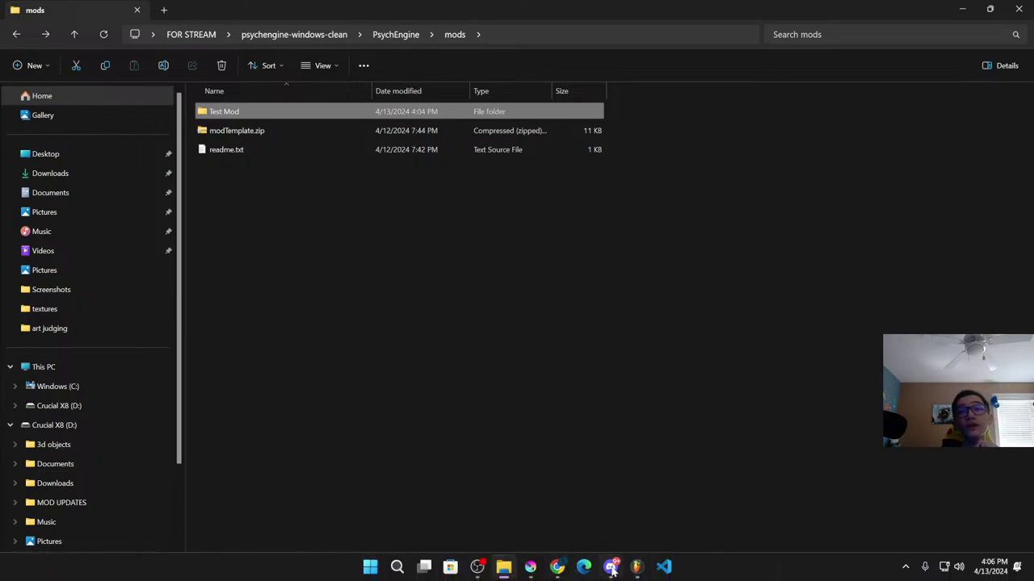
pyautogui.click(557, 570)
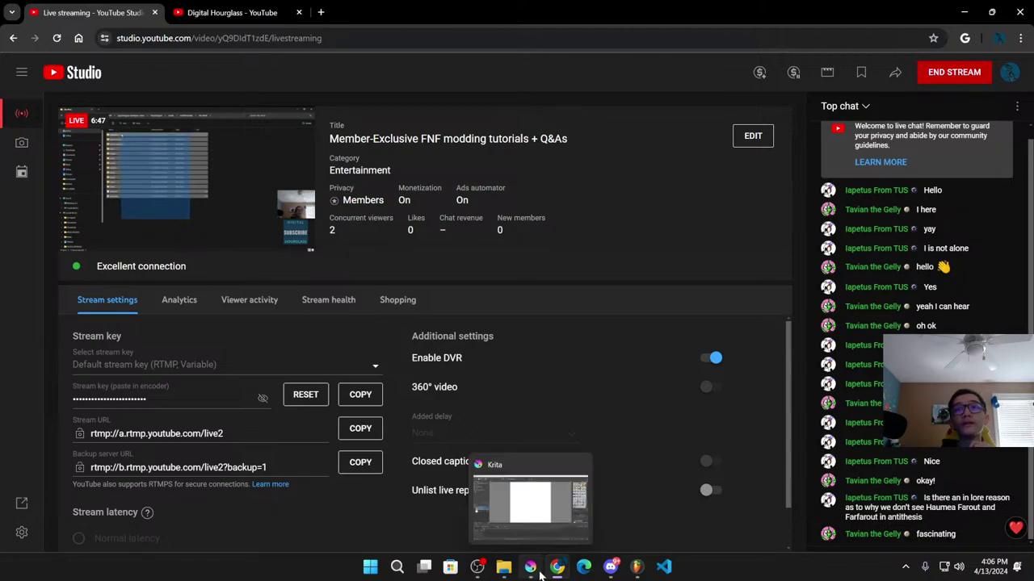
pyautogui.click(539, 503)
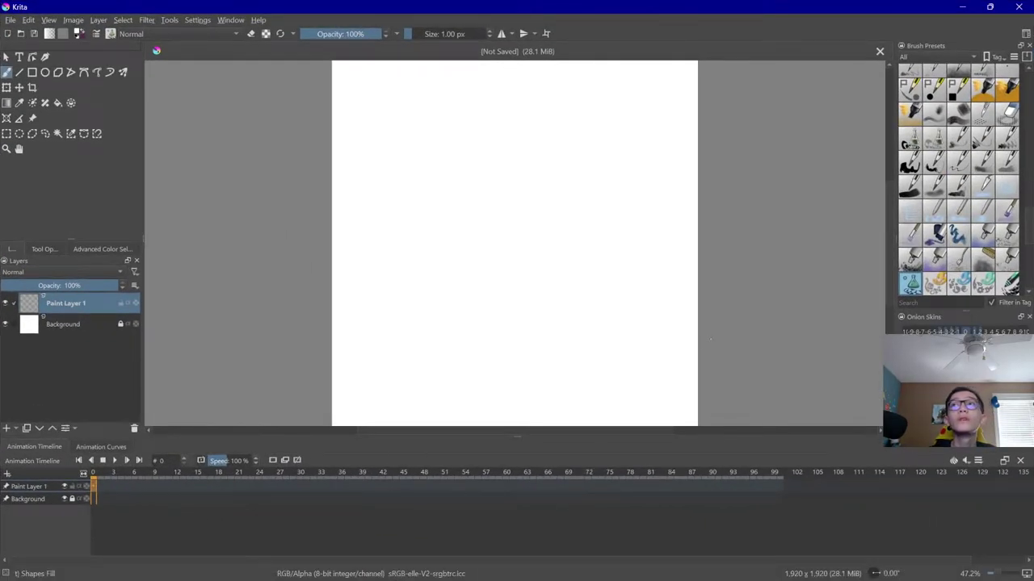
# Choose the Basic-5 Size brush preset and delete the Background layer, leaving only Paint Layer 1
pyautogui.scroll(5, 982, 208)
pyautogui.click(960, 124)
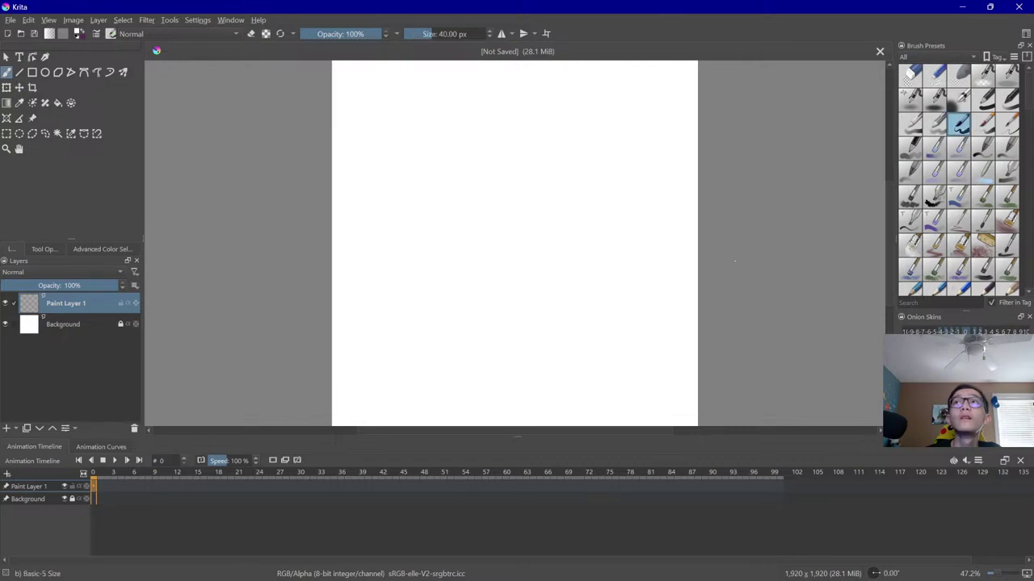
pyautogui.click(95, 327)
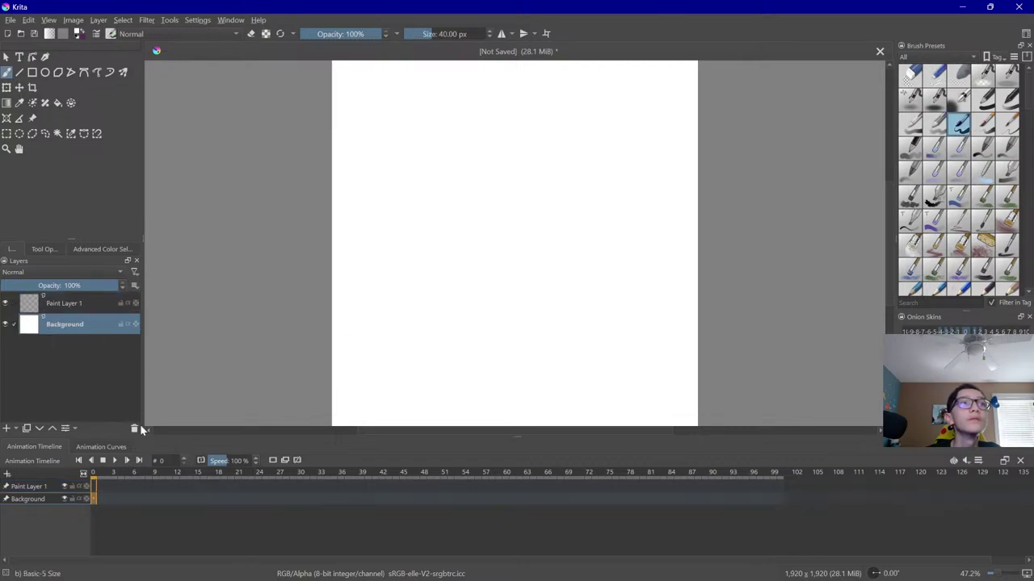
pyautogui.click(134, 428)
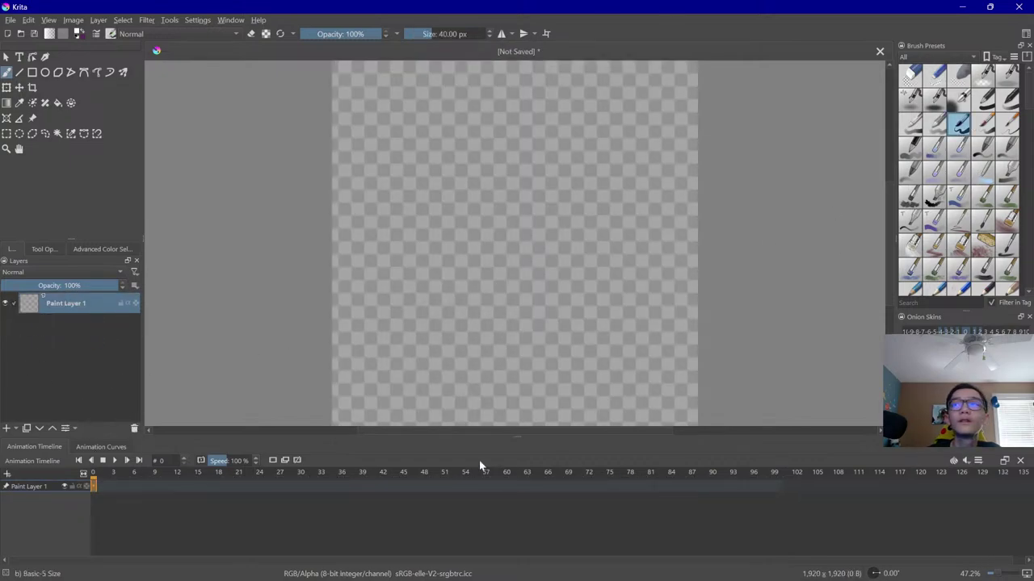
# Examine frames on the animation timeline and the clip range and frame rate settings
pyautogui.click(196, 487)
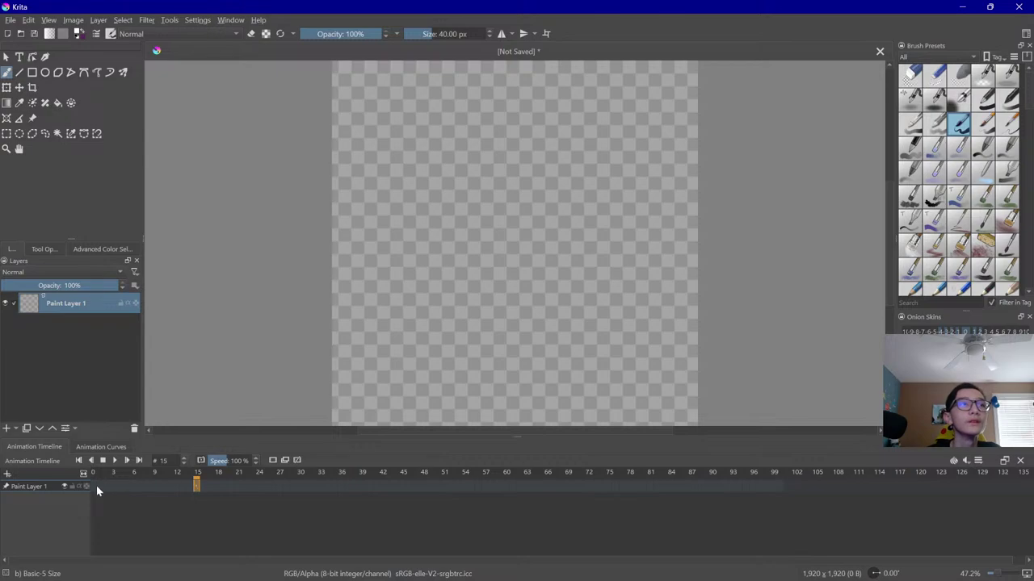
pyautogui.moveTo(94, 485); pyautogui.dragTo(148, 487)
pyautogui.click(189, 485)
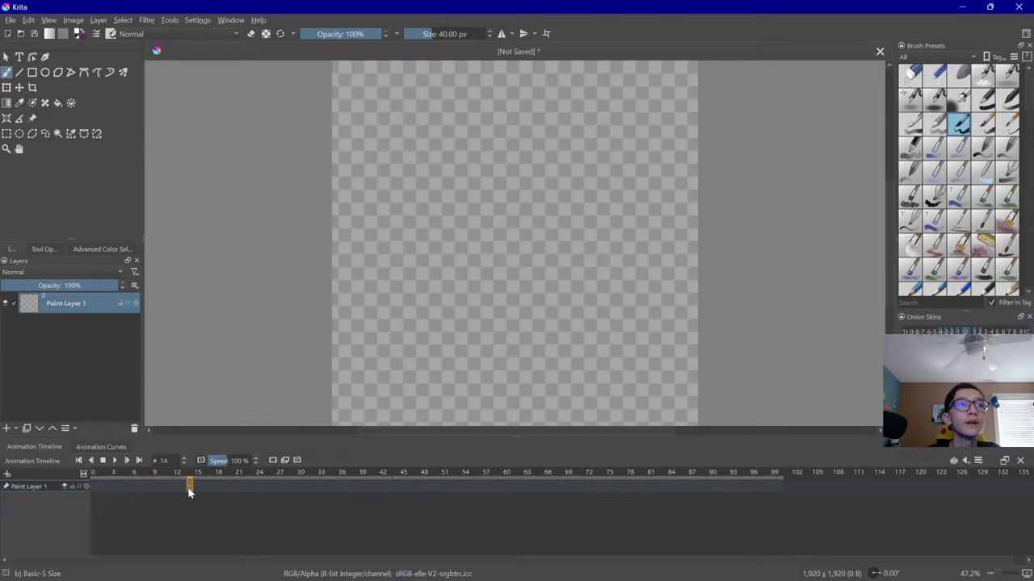
pyautogui.click(95, 485)
pyautogui.click(980, 461)
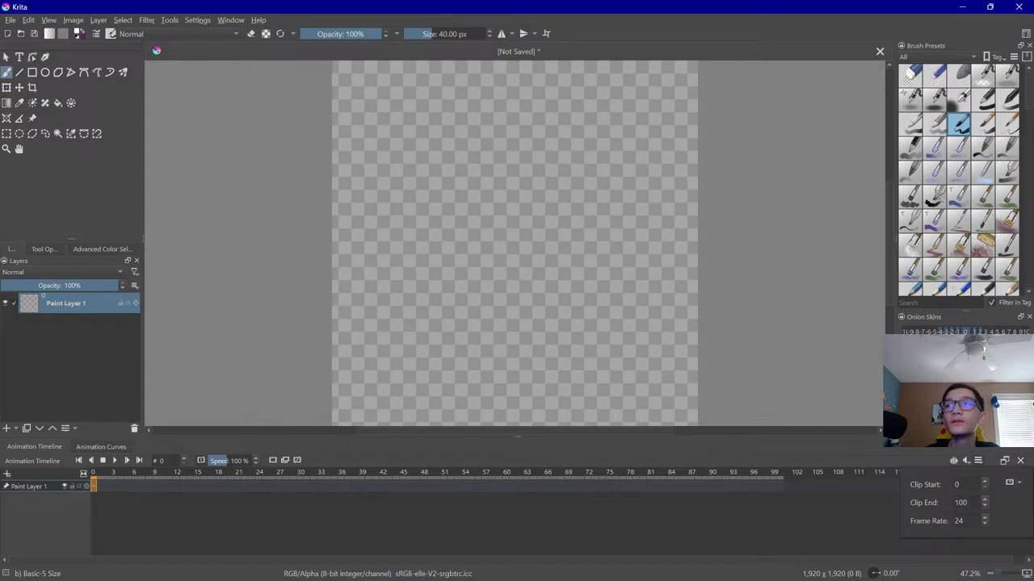
pyautogui.doubleClick(955, 519)
pyautogui.click(897, 463)
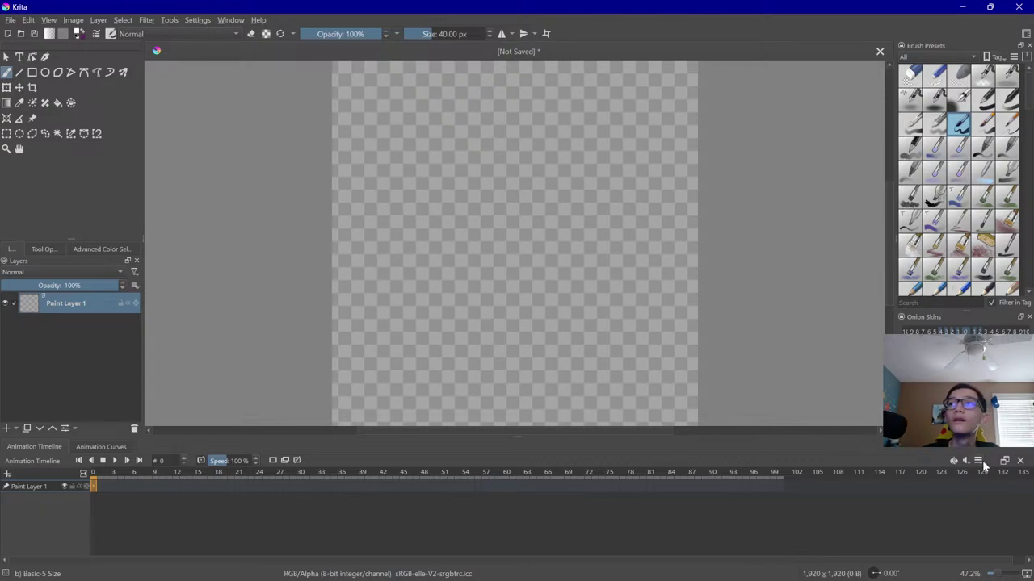
# Set the brush colour to black and draw a stick figure's round head, torso and two legs on frame 0
pyautogui.click(101, 249)
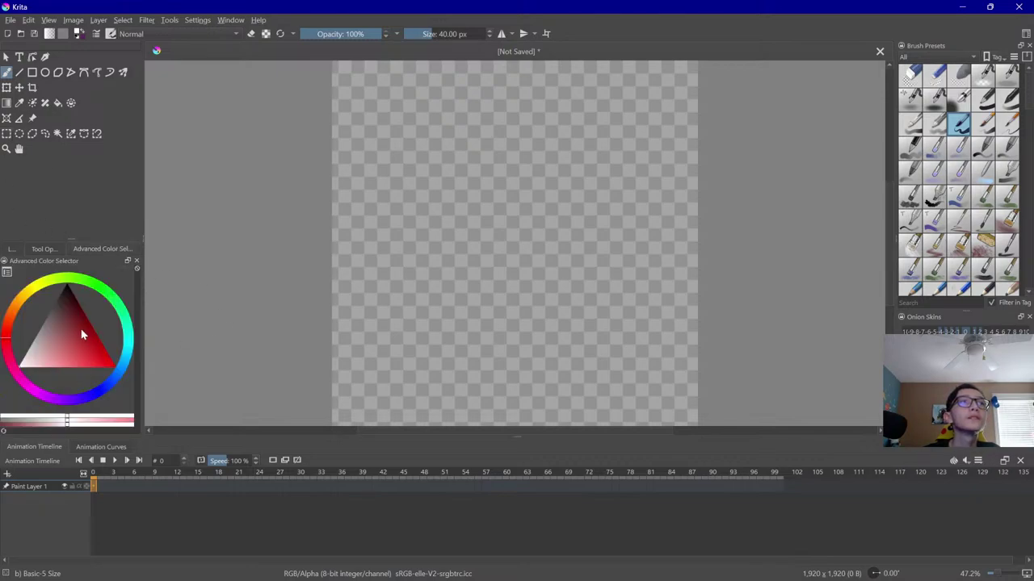
pyautogui.click(11, 248)
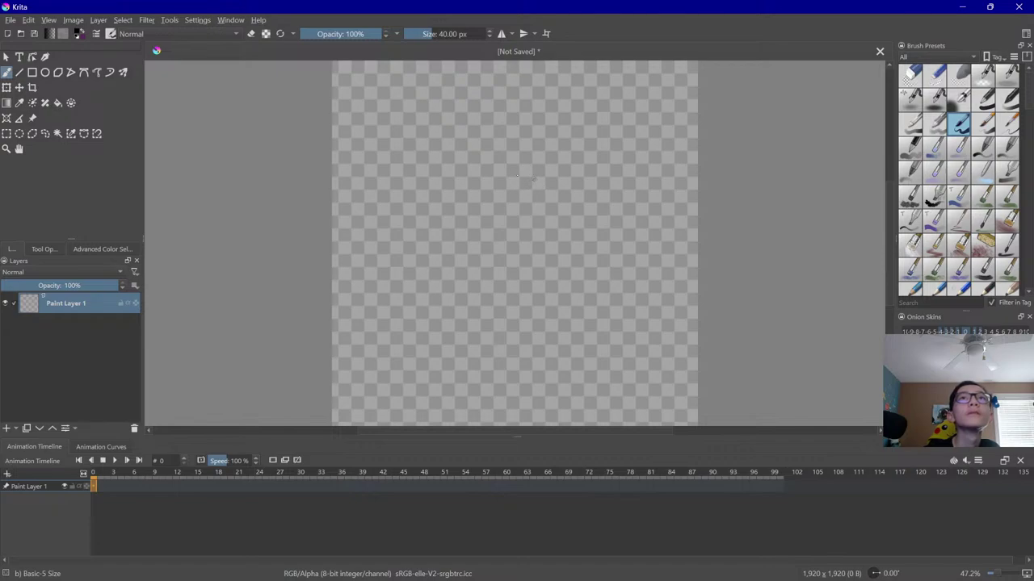
pyautogui.moveTo(538, 182); pyautogui.dragTo(535, 176)
pyautogui.moveTo(517, 211); pyautogui.dragTo(511, 278)
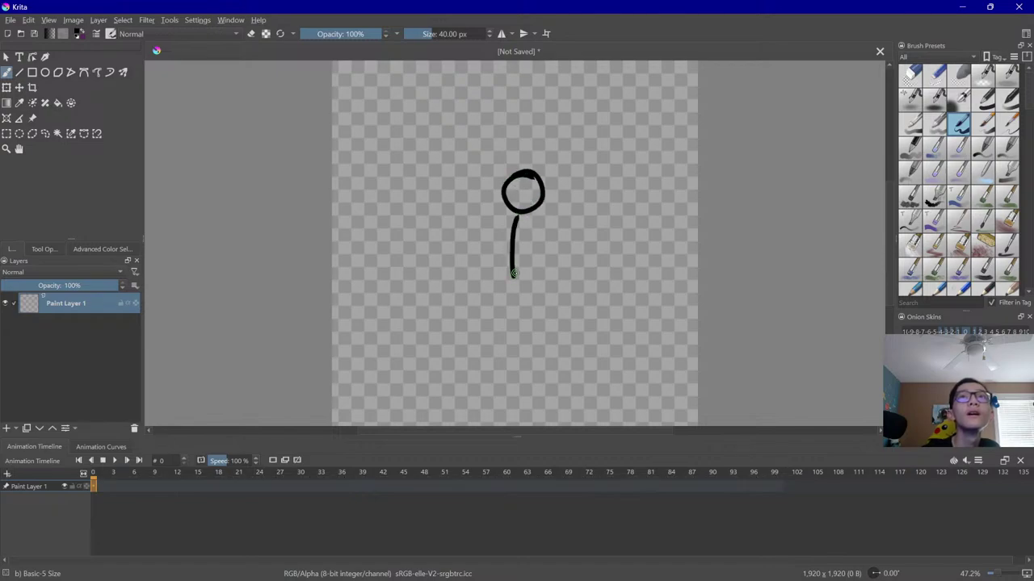
pyautogui.hotkey('ctrl', 'z')
pyautogui.moveTo(523, 209)
pyautogui.mouseDown()
pyautogui.moveTo(500, 265)
pyautogui.moveTo(479, 388)
pyautogui.mouseUp()
pyautogui.hotkey('ctrl', 'z')
pyautogui.moveTo(501, 261)
pyautogui.mouseDown()
pyautogui.moveTo(491, 381)
pyautogui.moveTo(515, 368)
pyautogui.moveTo(523, 380)
pyautogui.mouseUp()
# Draw two arms hanging down from the stick figure's neck on frame 0
pyautogui.moveTo(520, 212); pyautogui.dragTo(483, 299)
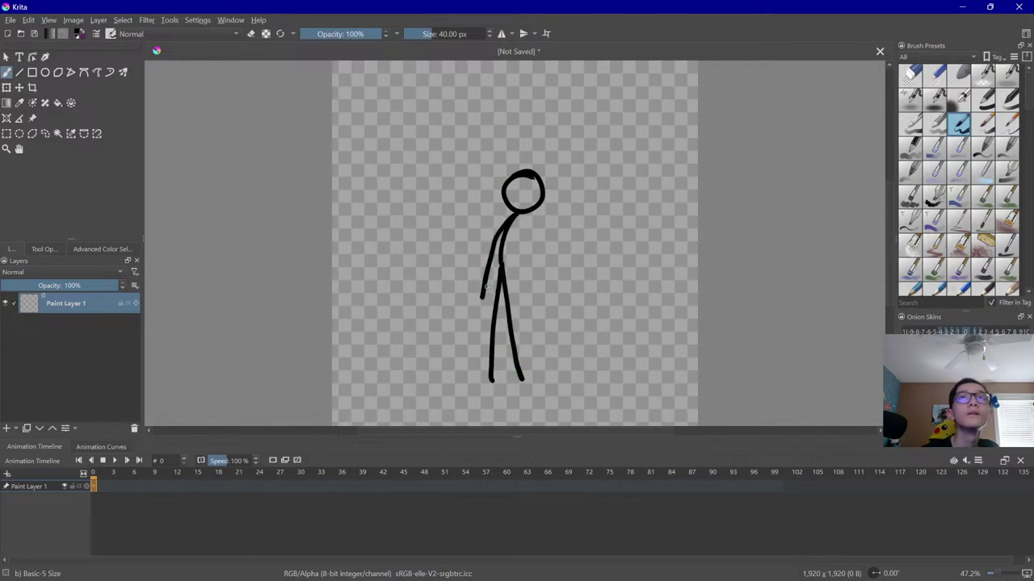
pyautogui.hotkey('ctrl', 'z')
pyautogui.moveTo(521, 212); pyautogui.dragTo(479, 292)
pyautogui.moveTo(519, 212); pyautogui.dragTo(507, 296)
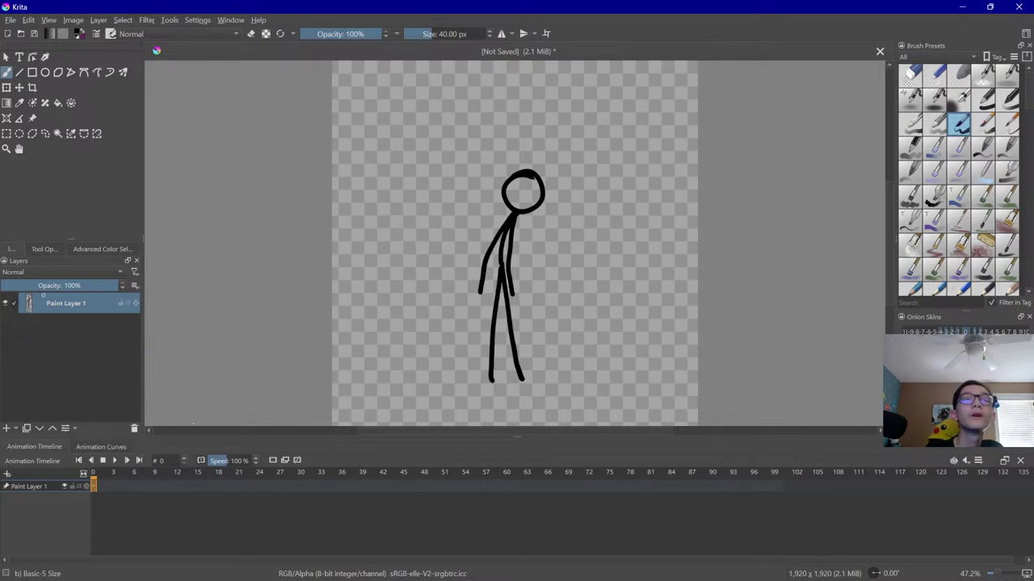
# Create a duplicate frame from the stick figure drawing at frame 0 of Paint Layer 1
pyautogui.rightClick(93, 486)
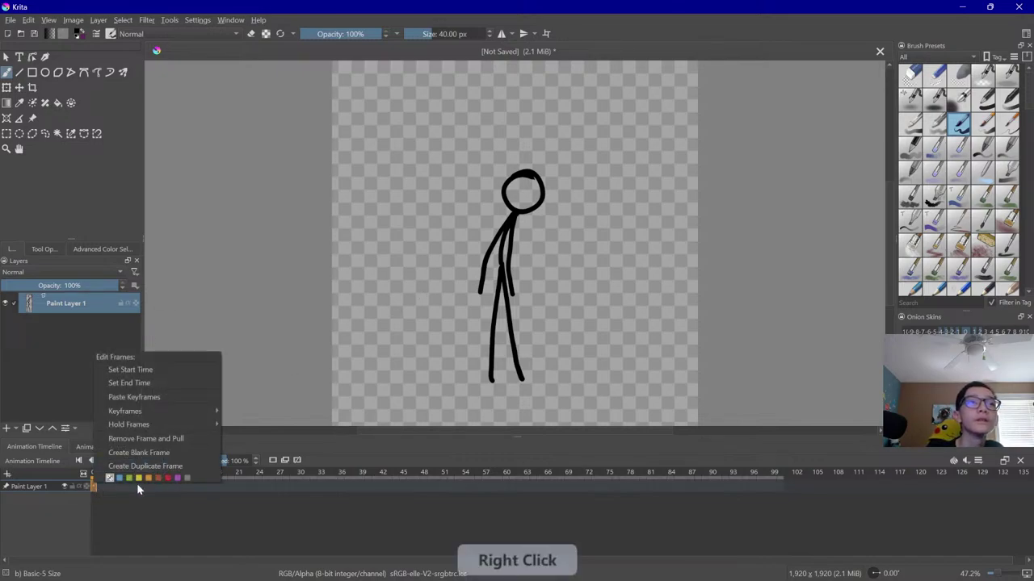
pyautogui.click(173, 466)
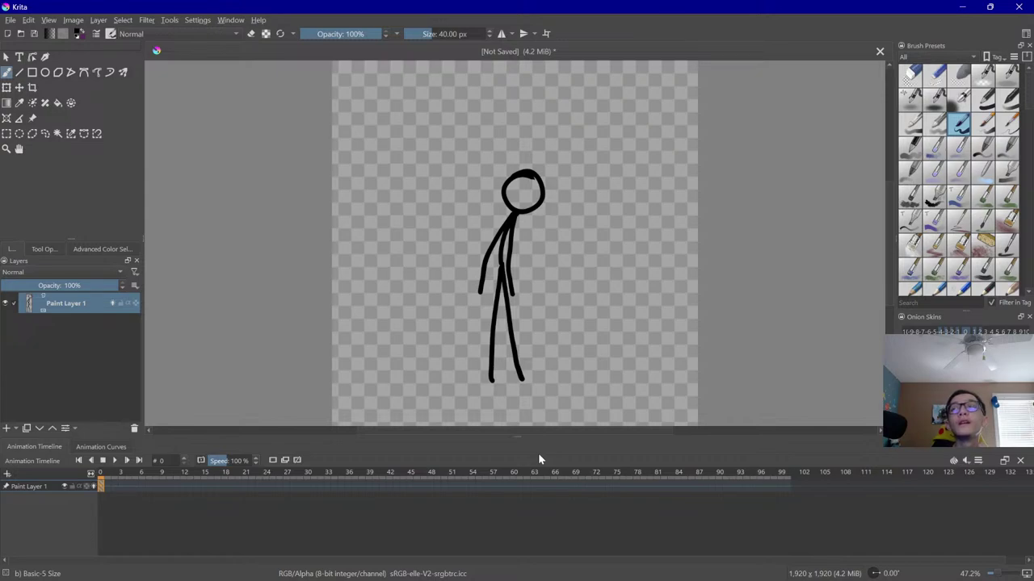
pyautogui.click(98, 250)
pyautogui.click(12, 249)
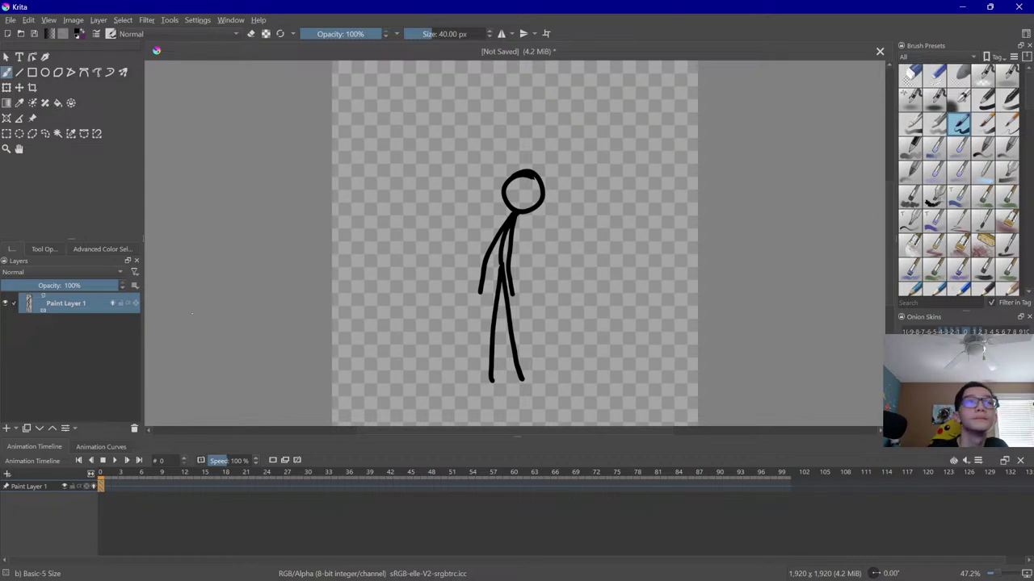
pyautogui.hotkey('ctrl', 't')
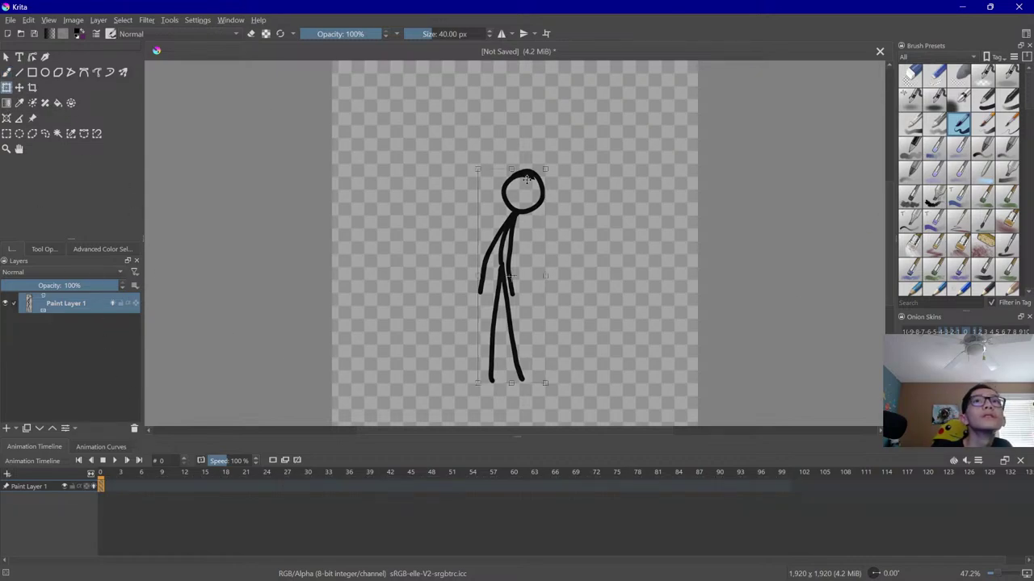
pyautogui.rightClick(514, 186)
pyautogui.click(547, 218)
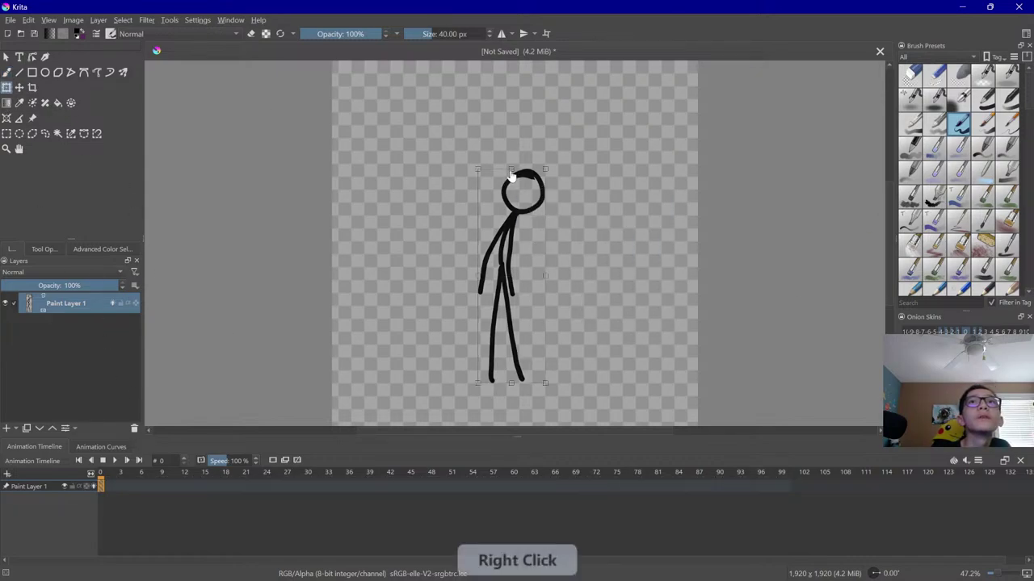
pyautogui.click(9, 73)
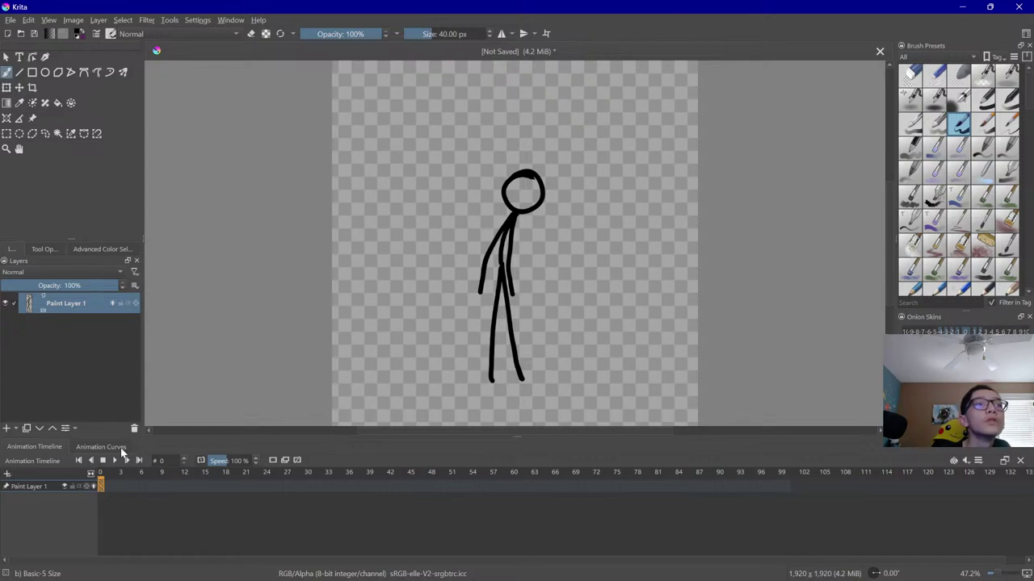
# Add a frame at frame 1 of Paint Layer 1 and clear the stick figure from it
pyautogui.click(108, 486)
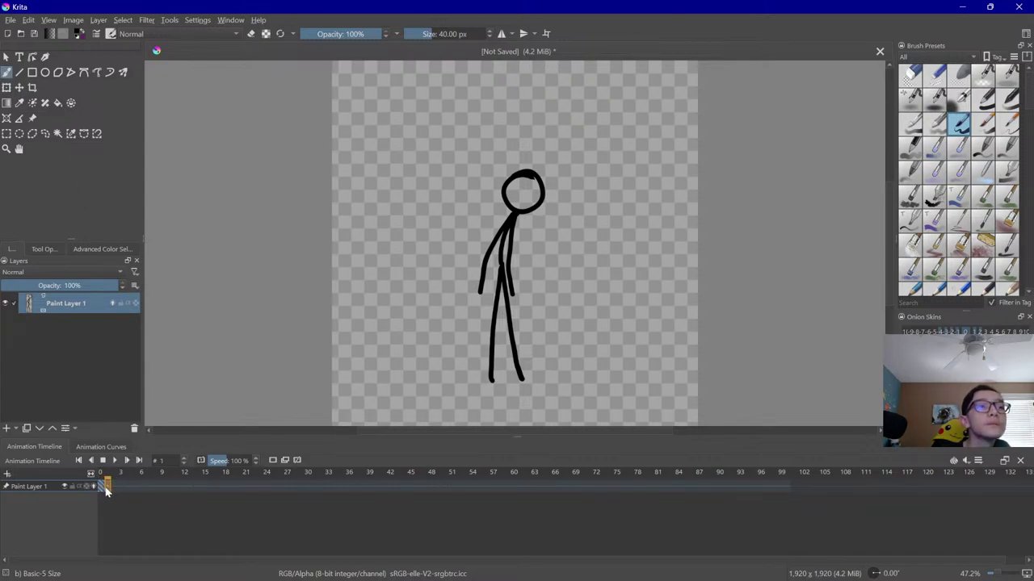
pyautogui.rightClick(108, 489)
pyautogui.click(143, 568)
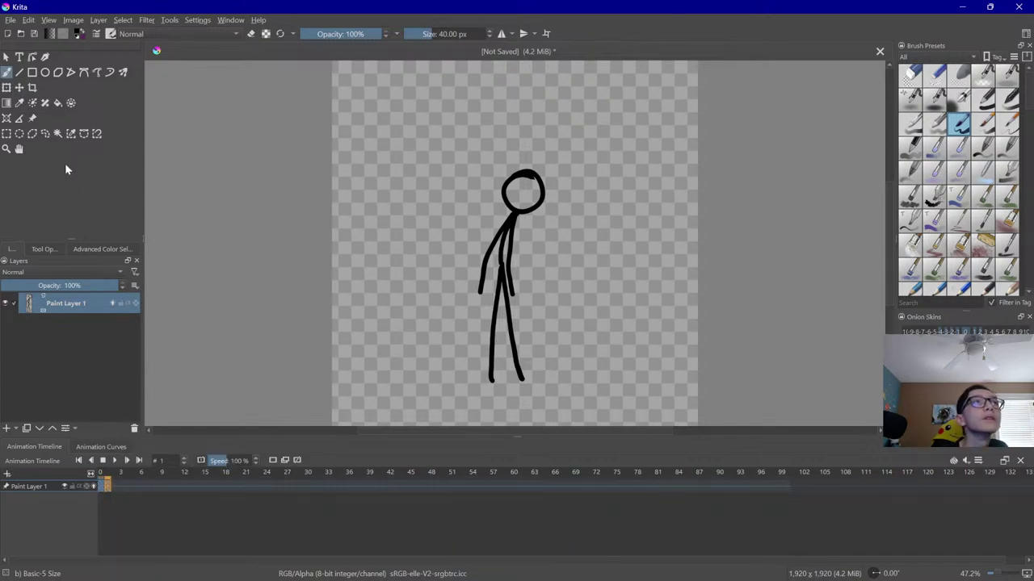
pyautogui.click(103, 248)
pyautogui.press('Delete')
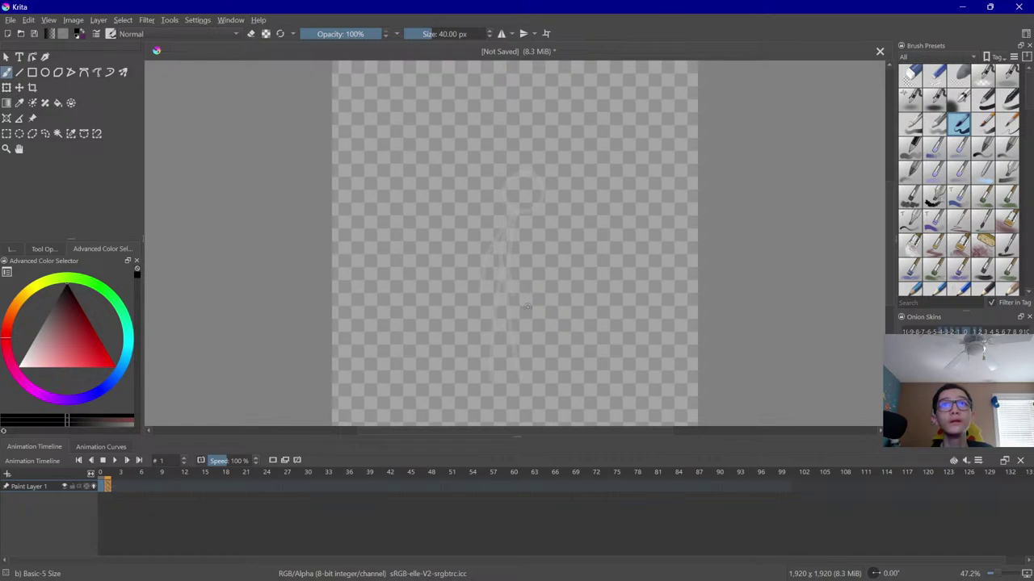
# Step back and forth through the first frames to compare the stick figure with the cleared frame 1
pyautogui.press('Left')
pyautogui.press('Right')
pyautogui.press('Right')
pyautogui.press('Right')
pyautogui.press('Left')
pyautogui.press('Left')
pyautogui.press('Left')
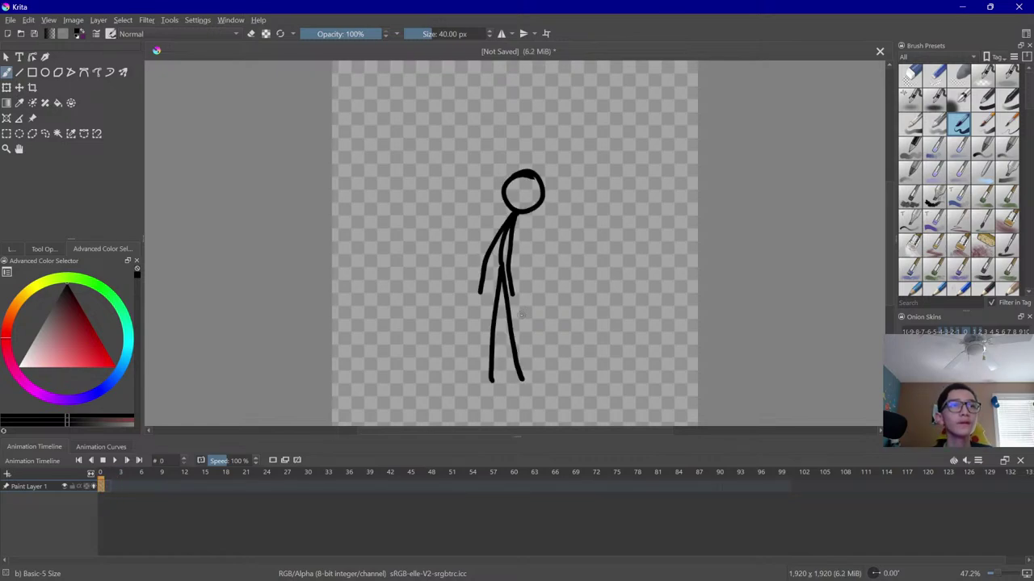
pyautogui.press('Right')
pyautogui.press('Right')
pyautogui.press('Right')
pyautogui.press('Right')
pyautogui.press('Left')
pyautogui.press('Left')
pyautogui.press('Left')
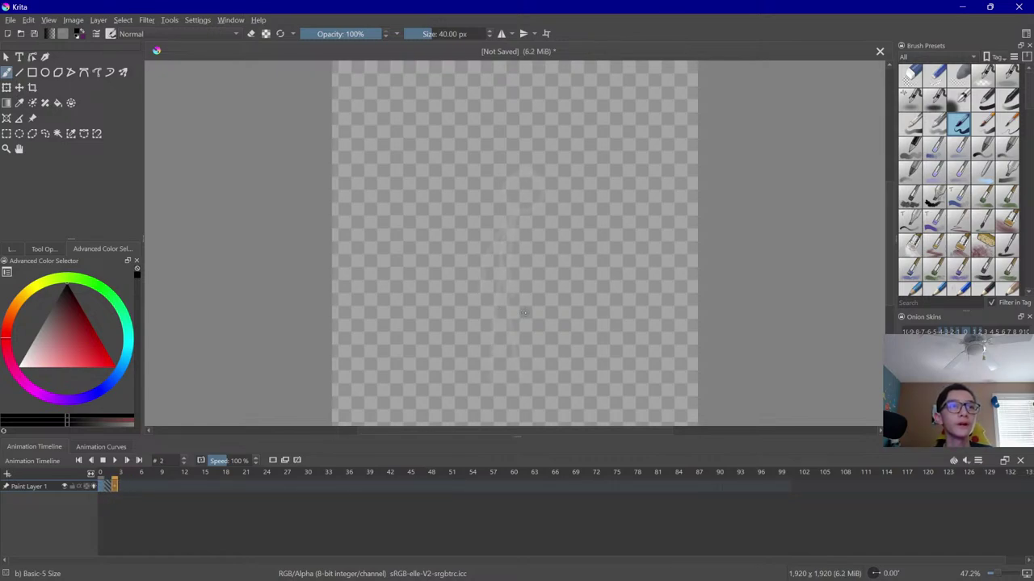
pyautogui.press('Left')
pyautogui.press('Right')
pyautogui.press('Right')
pyautogui.press('Left')
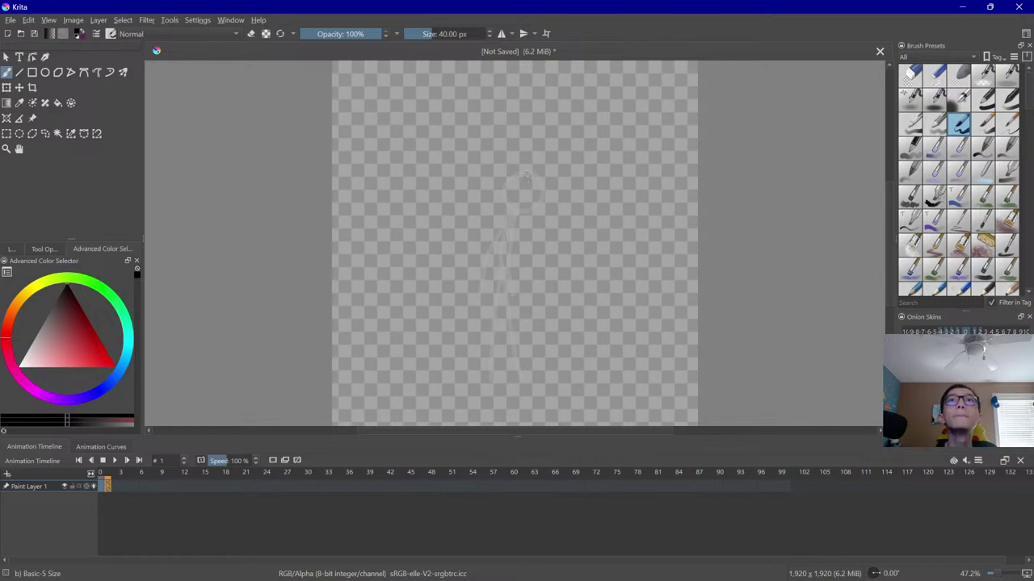
# Draw a lowered head, a forward-bent torso and two legs on frame 1, using the faint frame 0 figure as a guide
pyautogui.scroll(2, 539, 271)
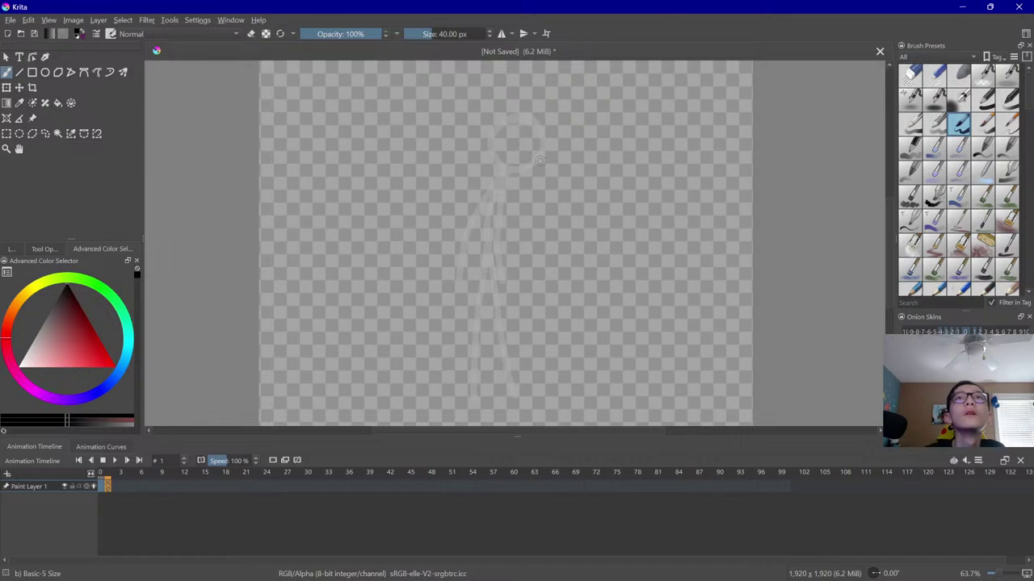
pyautogui.moveTo(541, 160)
pyautogui.mouseDown()
pyautogui.moveTo(502, 173)
pyautogui.moveTo(548, 159)
pyautogui.moveTo(556, 171)
pyautogui.moveTo(540, 145)
pyautogui.mouseUp()
pyautogui.hotkey('ctrl', 'z')
pyautogui.moveTo(509, 184); pyautogui.dragTo(474, 263)
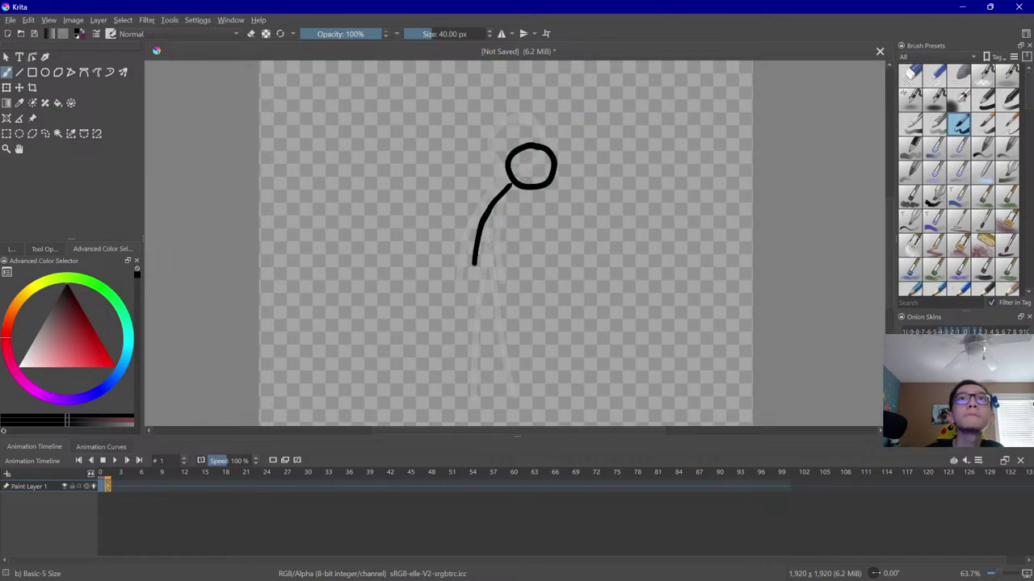
pyautogui.hotkey('ctrl', 'z')
pyautogui.moveTo(510, 183); pyautogui.dragTo(476, 260)
pyautogui.hotkey('ctrl', 'z')
pyautogui.moveTo(512, 184)
pyautogui.mouseDown()
pyautogui.moveTo(474, 247)
pyautogui.moveTo(517, 399)
pyautogui.mouseUp()
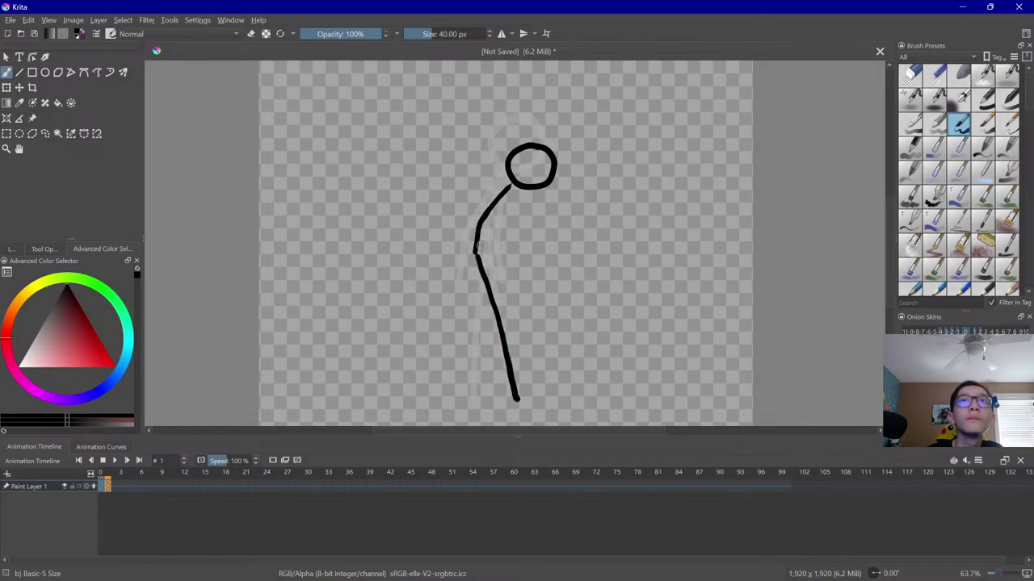
pyautogui.moveTo(475, 252); pyautogui.dragTo(472, 399)
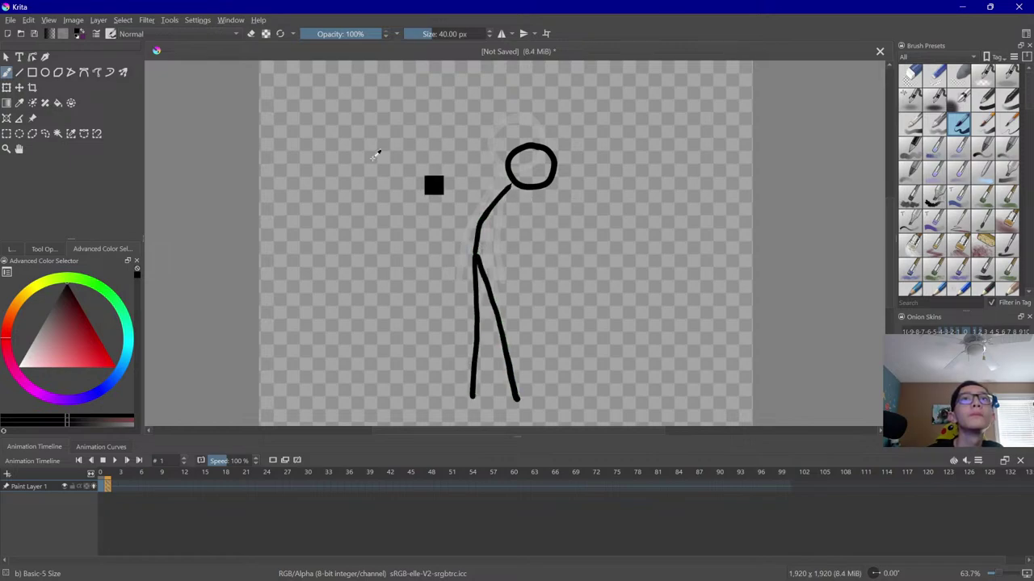
# Undo both legs on frame 1 and move the head and torso slightly to the right with the Transform tool
pyautogui.hotkey('ctrl', 'z')
pyautogui.hotkey('ctrl', 'z')
pyautogui.click(6, 87)
pyautogui.moveTo(507, 217); pyautogui.dragTo(541, 226)
# Draw two legs and two hanging arms with the brush on the bent stick figure at frame 1
pyautogui.click(8, 73)
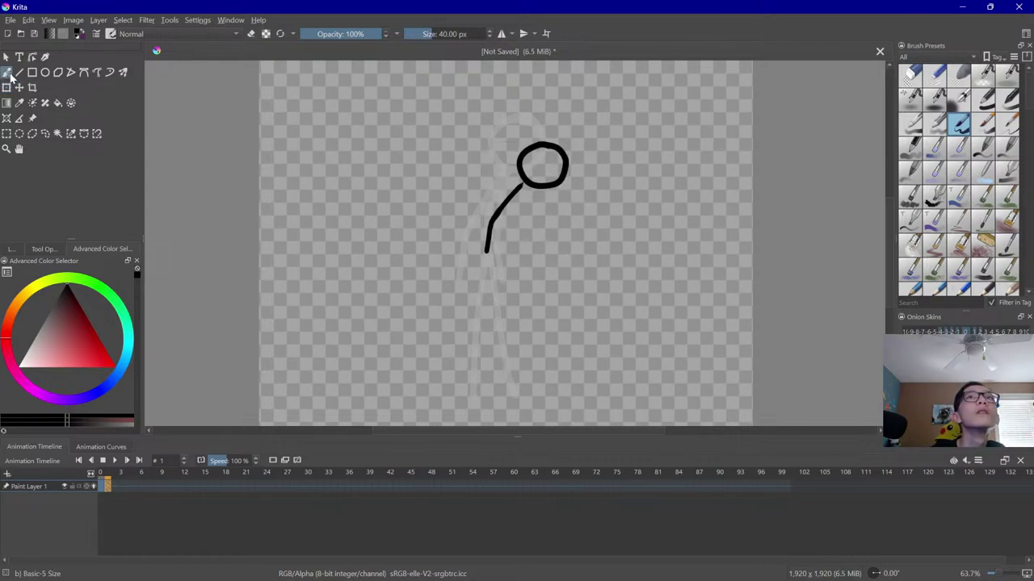
pyautogui.moveTo(485, 256); pyautogui.dragTo(519, 395)
pyautogui.moveTo(483, 252); pyautogui.dragTo(473, 397)
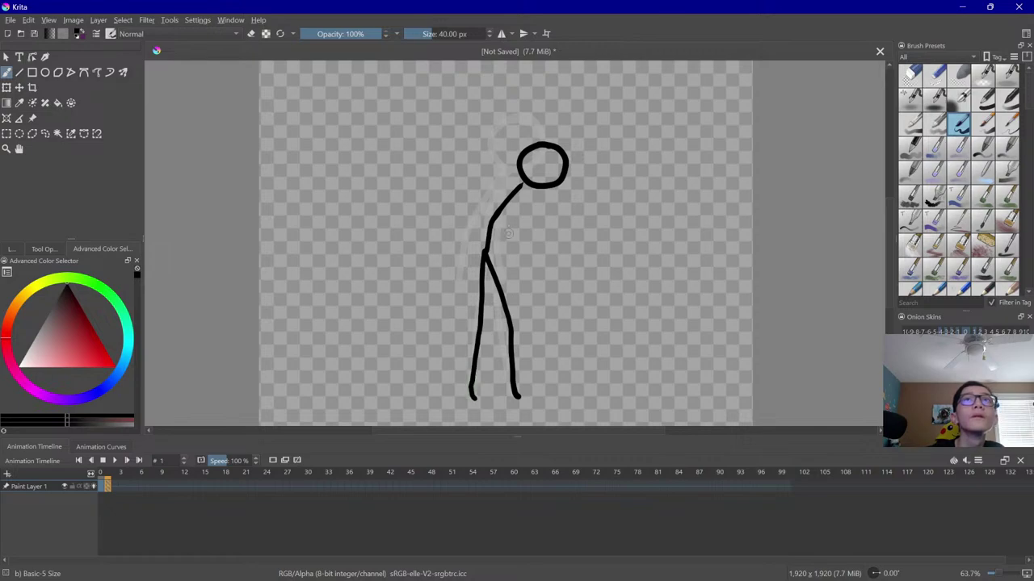
pyautogui.moveTo(522, 184)
pyautogui.mouseDown()
pyautogui.moveTo(515, 226)
pyautogui.moveTo(533, 273)
pyautogui.moveTo(513, 192)
pyautogui.moveTo(456, 262)
pyautogui.mouseUp()
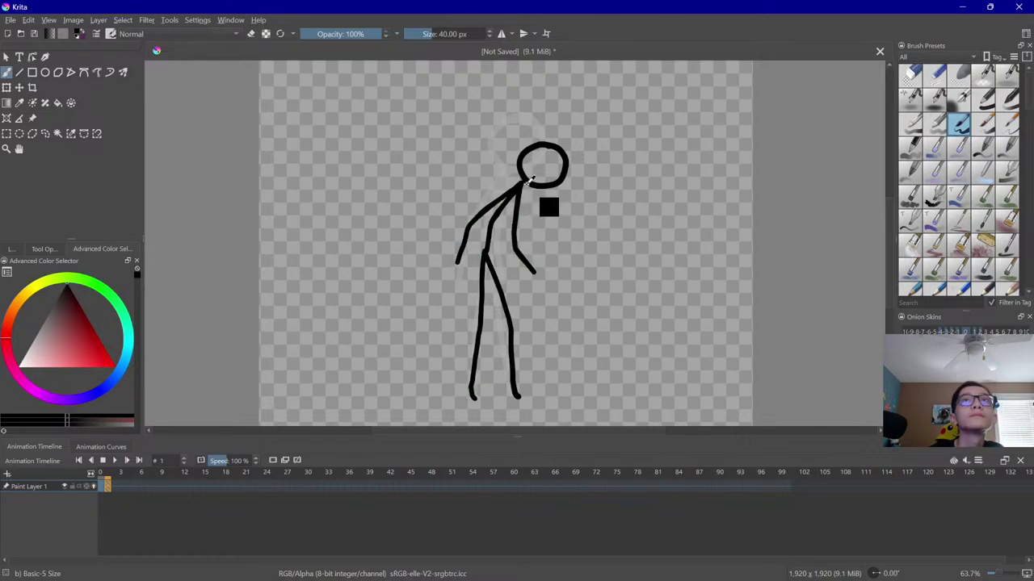
pyautogui.hotkey('ctrl', 'z')
pyautogui.hotkey('ctrl', 'z')
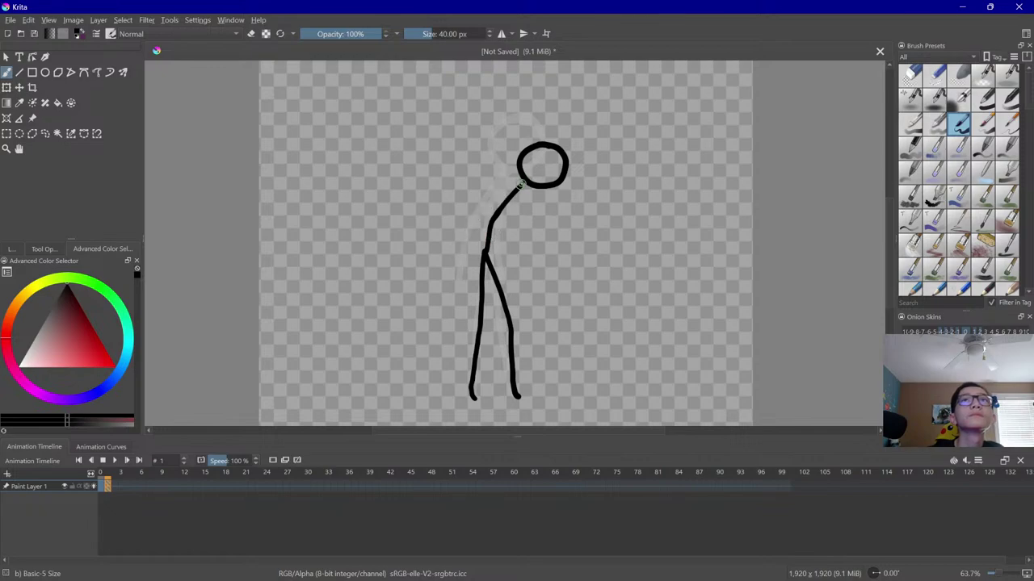
pyautogui.moveTo(521, 184)
pyautogui.mouseDown()
pyautogui.moveTo(487, 233)
pyautogui.moveTo(480, 291)
pyautogui.moveTo(511, 228)
pyautogui.moveTo(525, 274)
pyautogui.mouseUp()
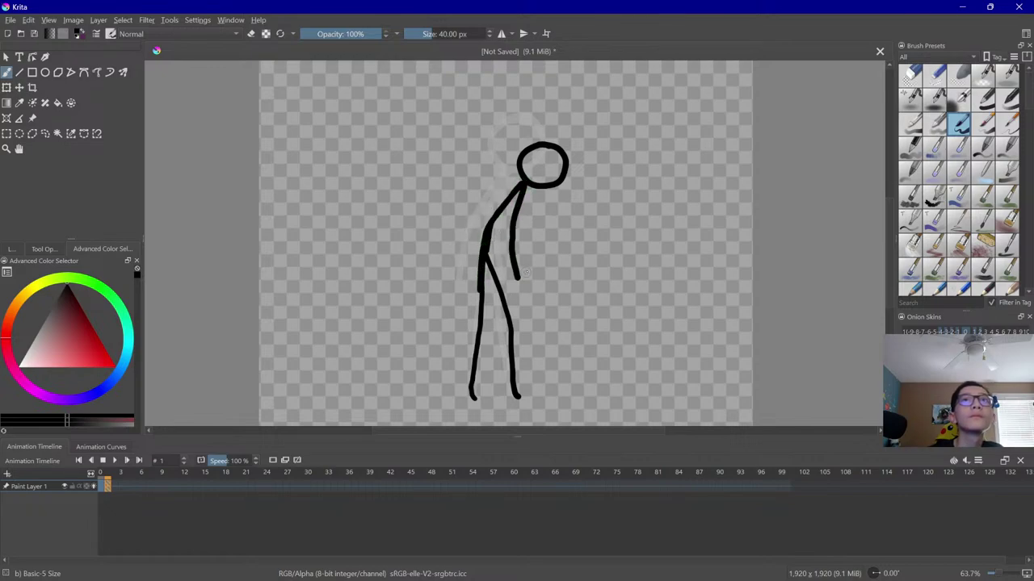
# Create a duplicate of the bent stick figure's frame at frame 2 on Paint Layer 1
pyautogui.press('Right')
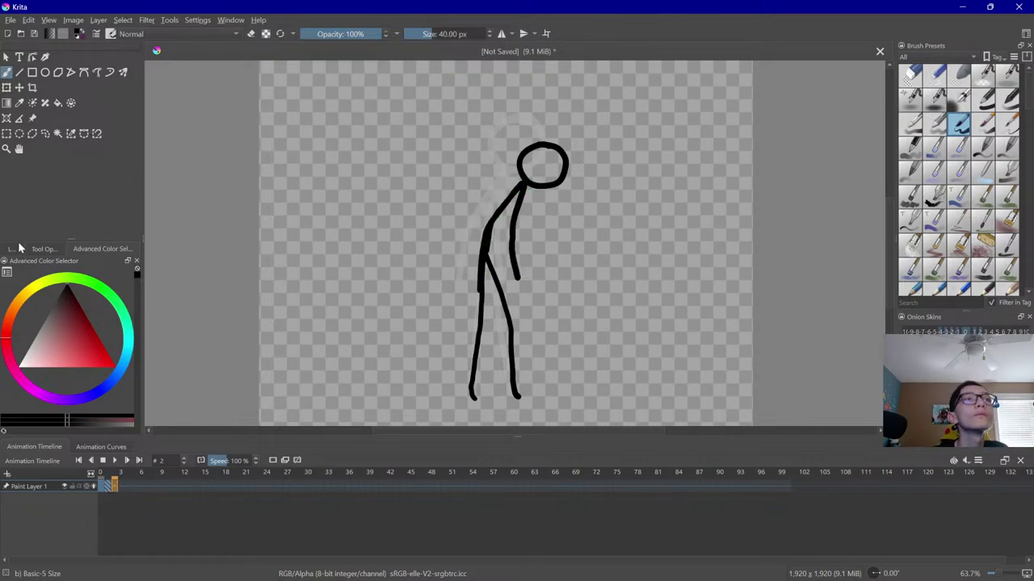
pyautogui.click(6, 88)
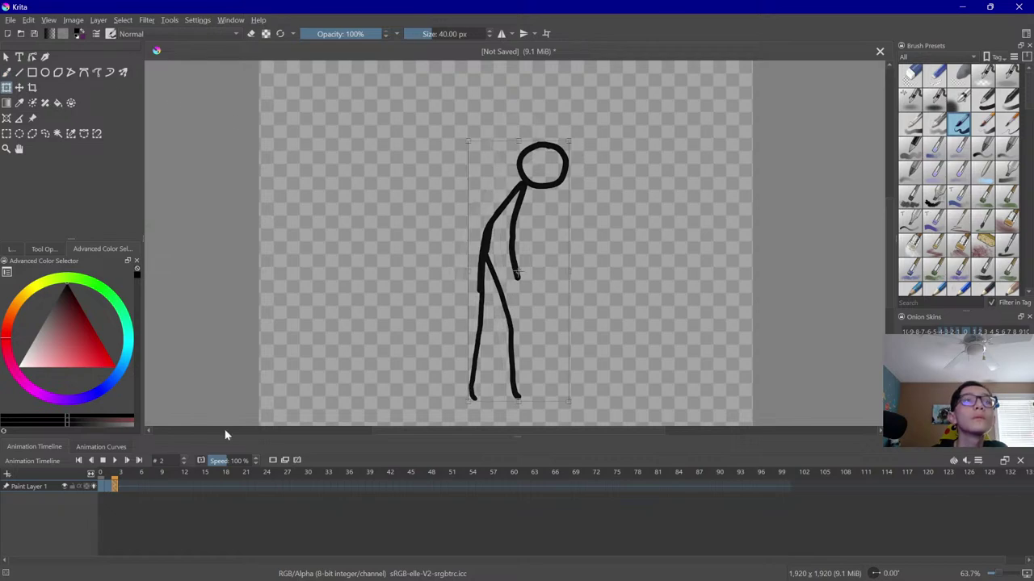
pyautogui.rightClick(127, 485)
pyautogui.rightClick(128, 486)
pyautogui.rightClick(129, 485)
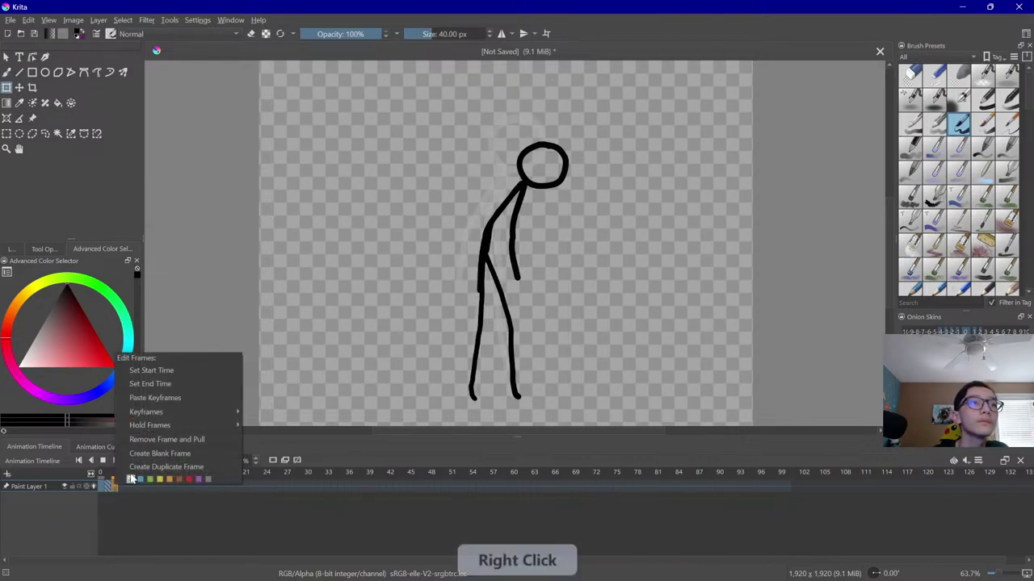
pyautogui.click(130, 474)
pyautogui.rightClick(114, 488)
pyautogui.rightClick(115, 487)
pyautogui.click(130, 469)
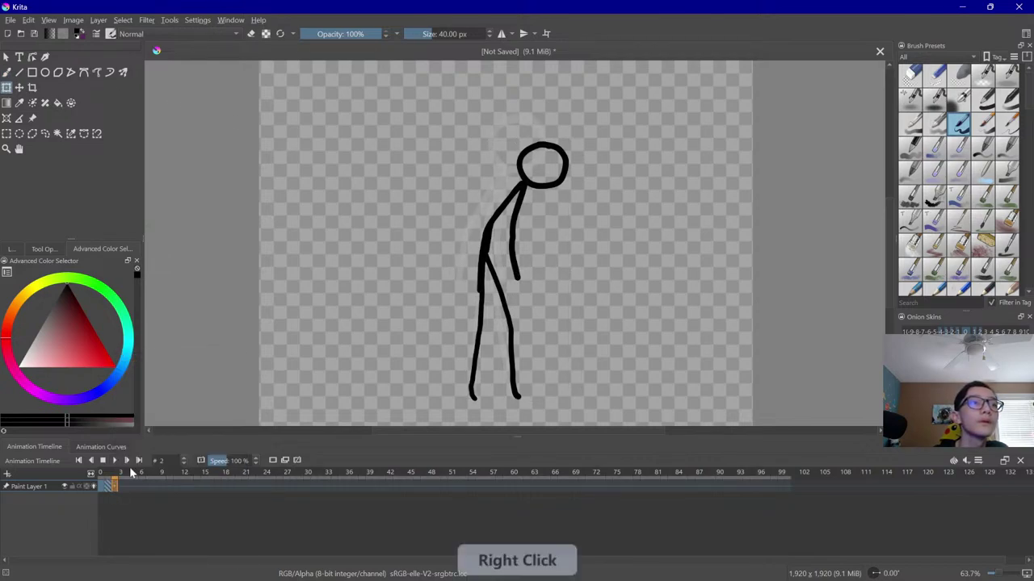
# Squash the bent stick figure on frame 1 downward with the Transform tool and compare it with the neighbouring frames
pyautogui.click(106, 485)
pyautogui.moveTo(570, 139); pyautogui.dragTo(576, 154)
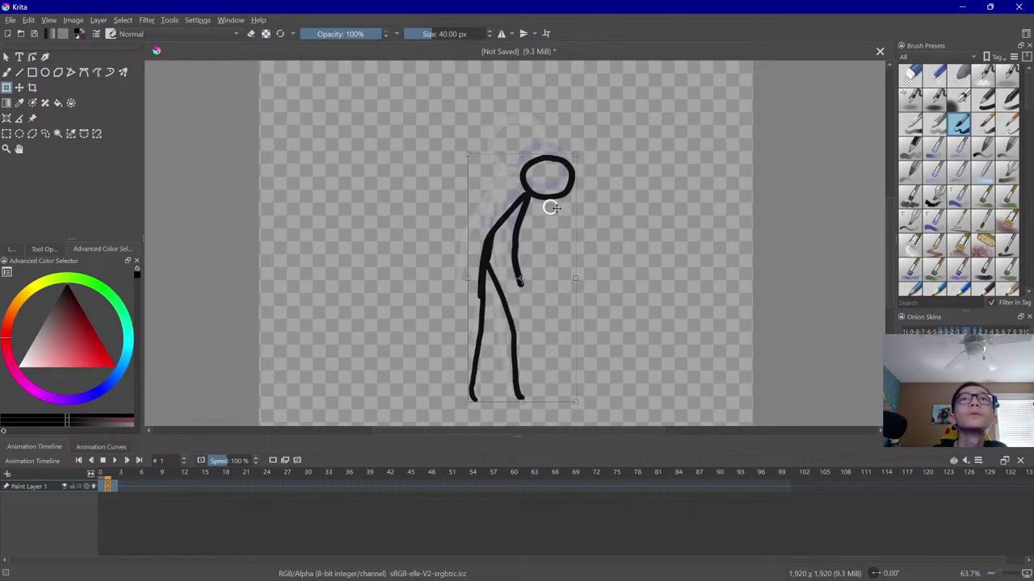
pyautogui.press('Left')
pyautogui.press('Left')
pyautogui.press('Right')
pyautogui.press('Right')
pyautogui.press('Right')
pyautogui.press('Left')
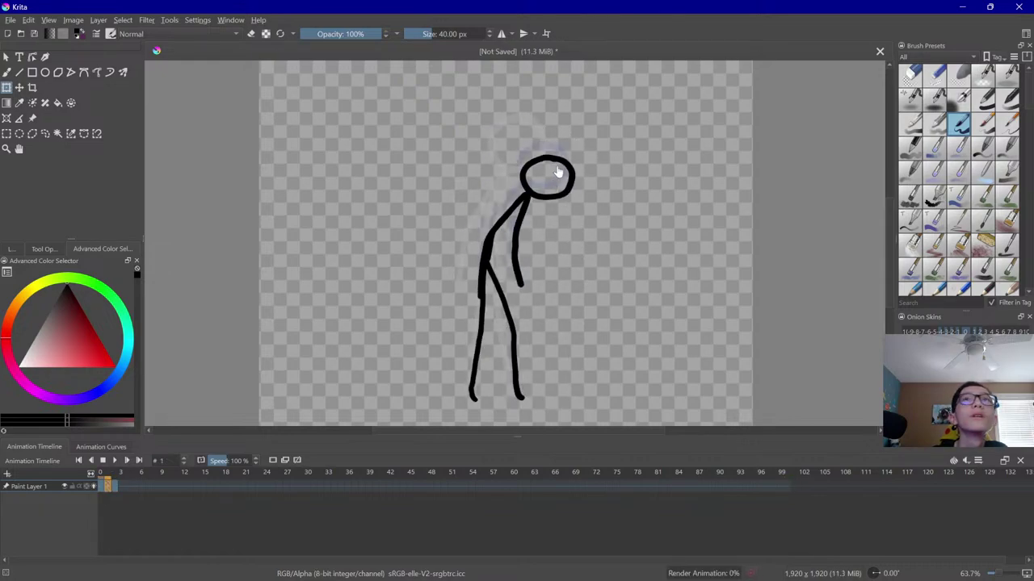
# Stretch the stick figure on frame 1 back up so only a slight squash remains, and compare it with the neighbouring frames
pyautogui.click(558, 173)
pyautogui.moveTo(574, 160); pyautogui.dragTo(570, 144)
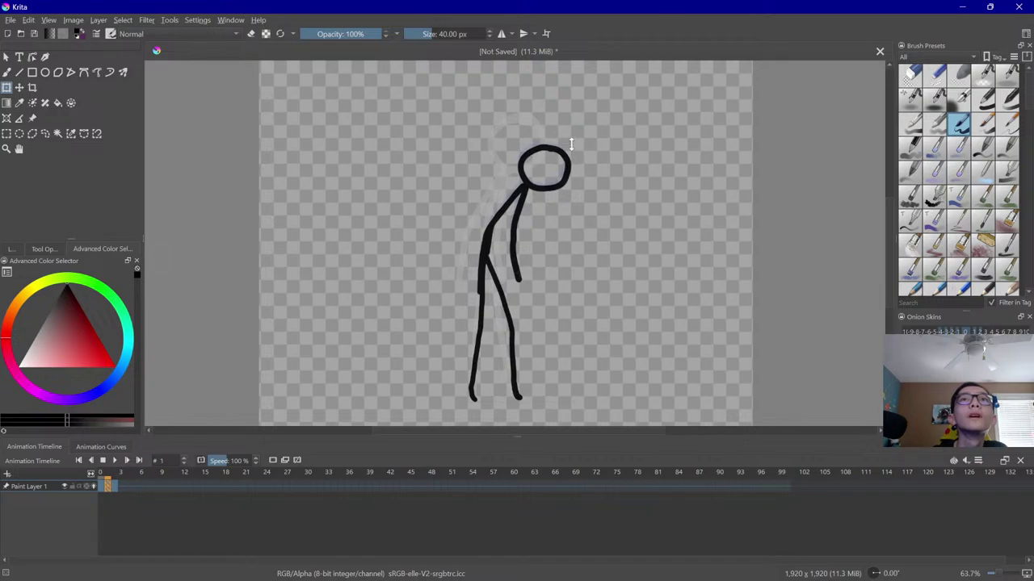
pyautogui.press('Left')
pyautogui.press('Right')
pyautogui.press('Right')
pyautogui.press('Left')
# Nudge the stick figure slightly upward on frames 1 and 2 with the Transform tool, comparing the frames, and apply the transform
pyautogui.click(531, 372)
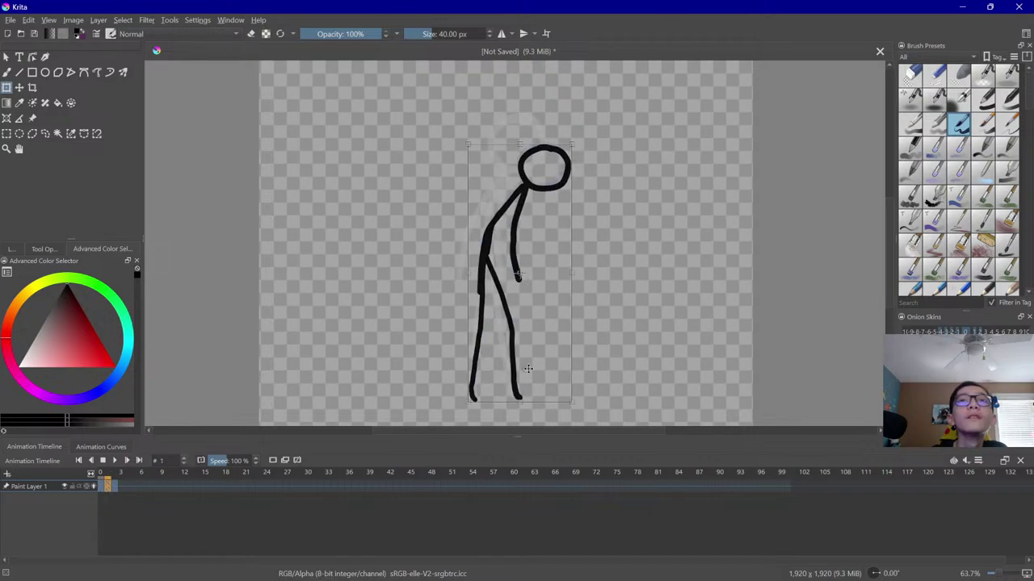
pyautogui.press('Left')
pyautogui.press('Right')
pyautogui.moveTo(531, 374); pyautogui.dragTo(530, 371)
pyautogui.press('Left')
pyautogui.press('Right')
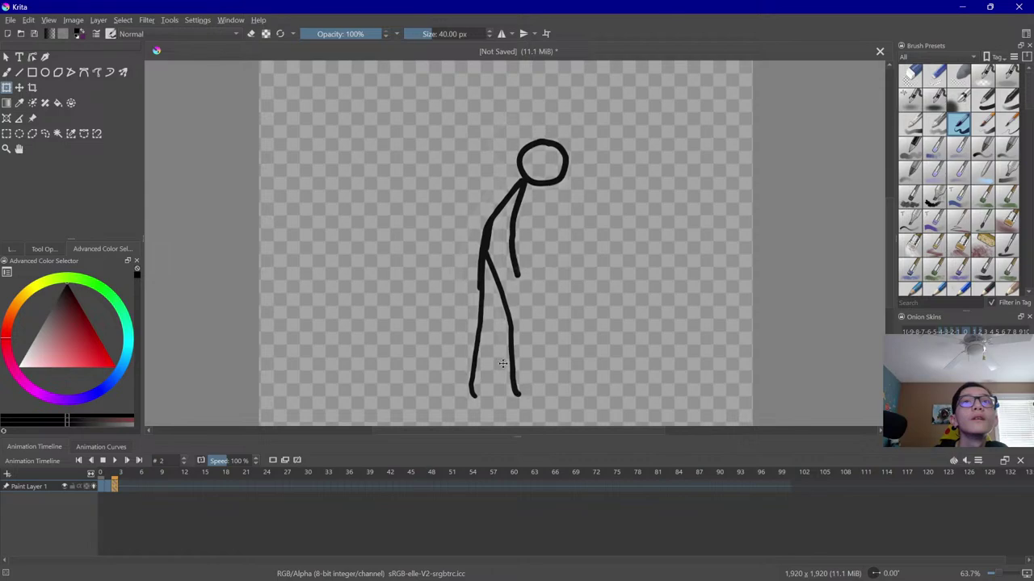
pyautogui.press('Left')
pyautogui.press('Left')
pyautogui.press('Right')
pyautogui.press('Right')
pyautogui.click(526, 381)
pyautogui.press('Return')
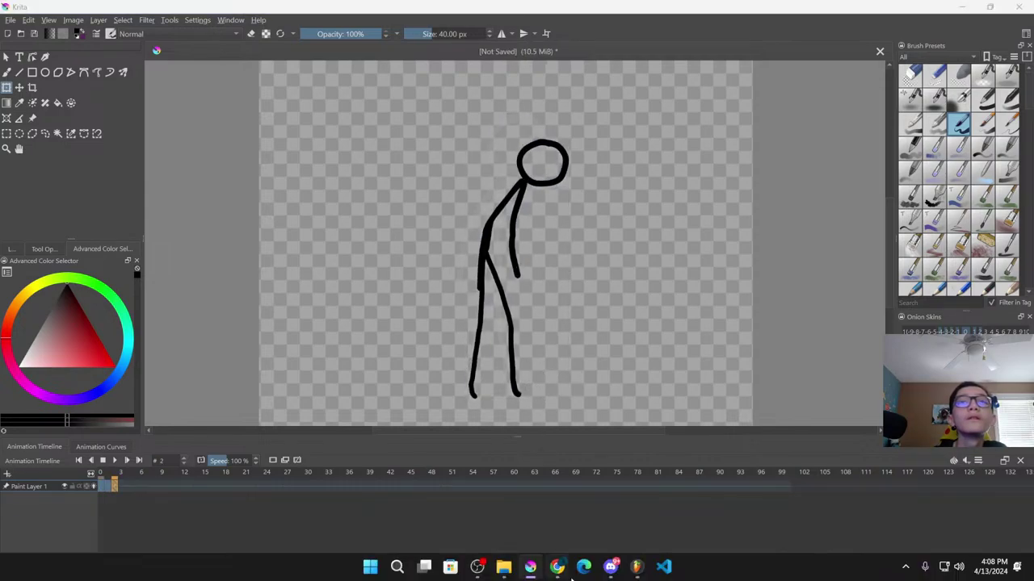
# Switch to YouTube Studio in Chrome to check the live chat and return to Krita
pyautogui.click(556, 566)
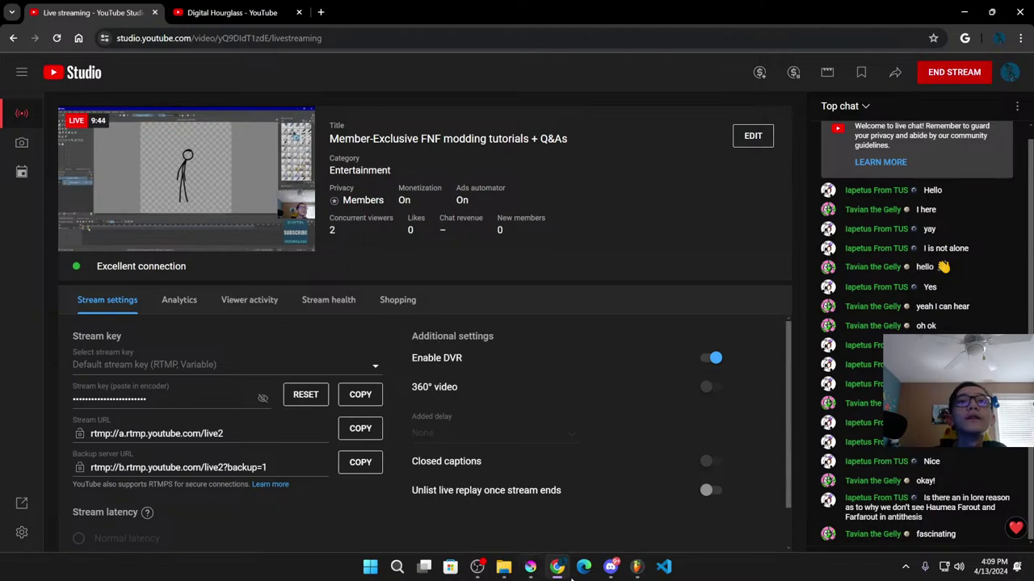
pyautogui.click(530, 566)
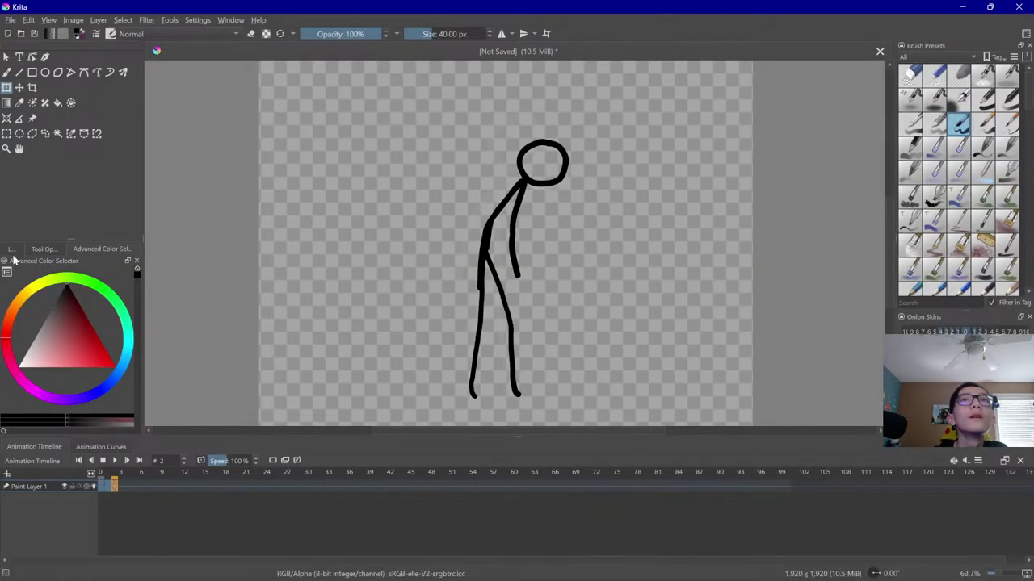
# Copy the upright stick figure's keyframe from frame 0, paste it at frame 5 and move it to frame 7
pyautogui.click(12, 250)
pyautogui.click(104, 486)
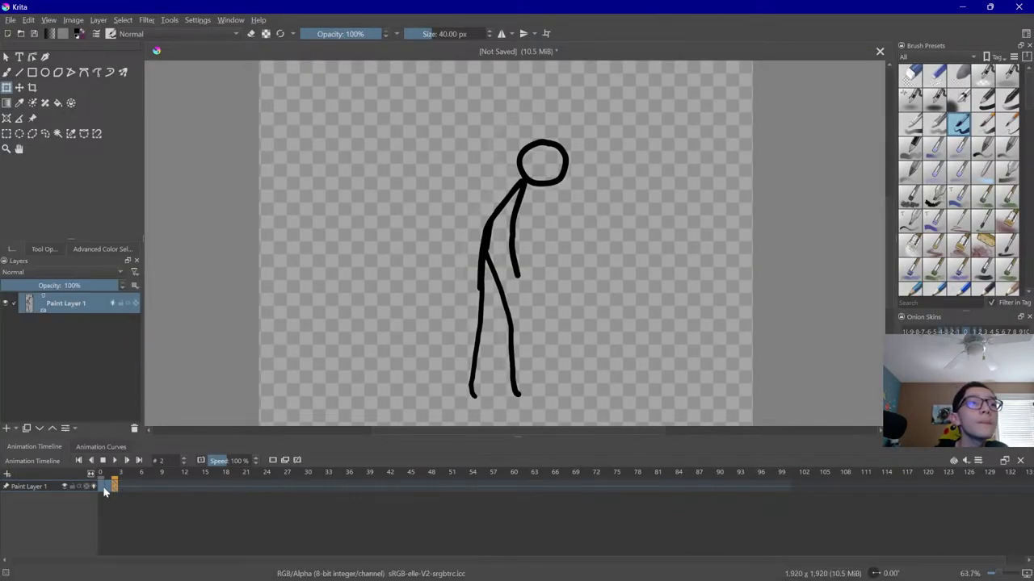
pyautogui.rightClick(101, 485)
pyautogui.click(130, 376)
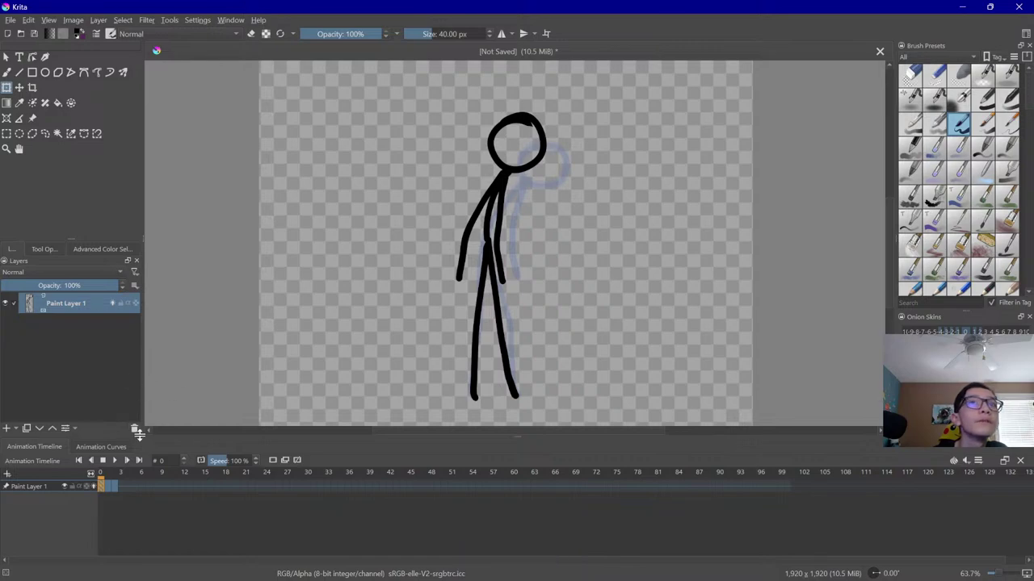
pyautogui.click(134, 485)
pyautogui.rightClick(145, 483)
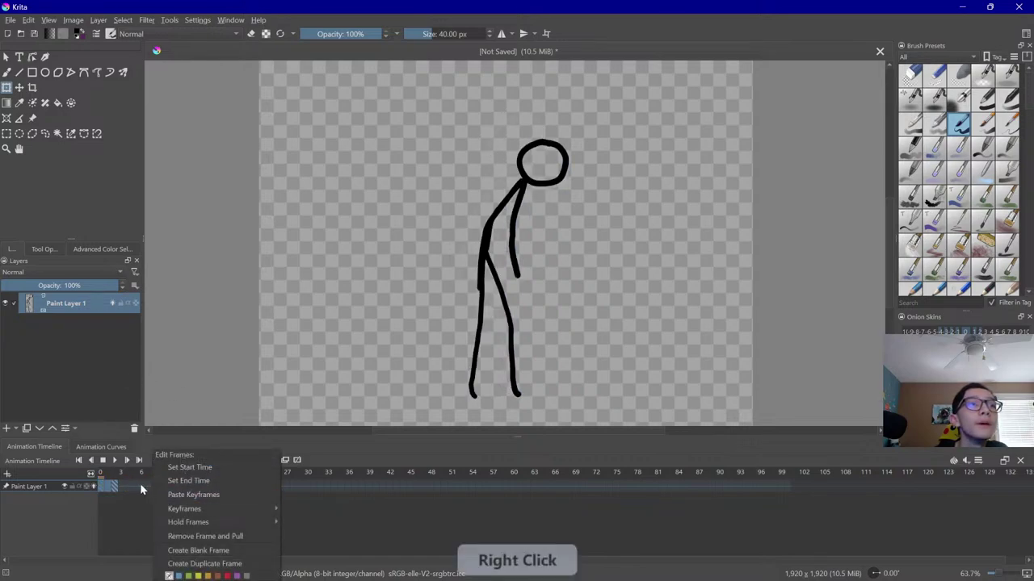
pyautogui.rightClick(141, 484)
pyautogui.click(148, 485)
pyautogui.rightClick(141, 486)
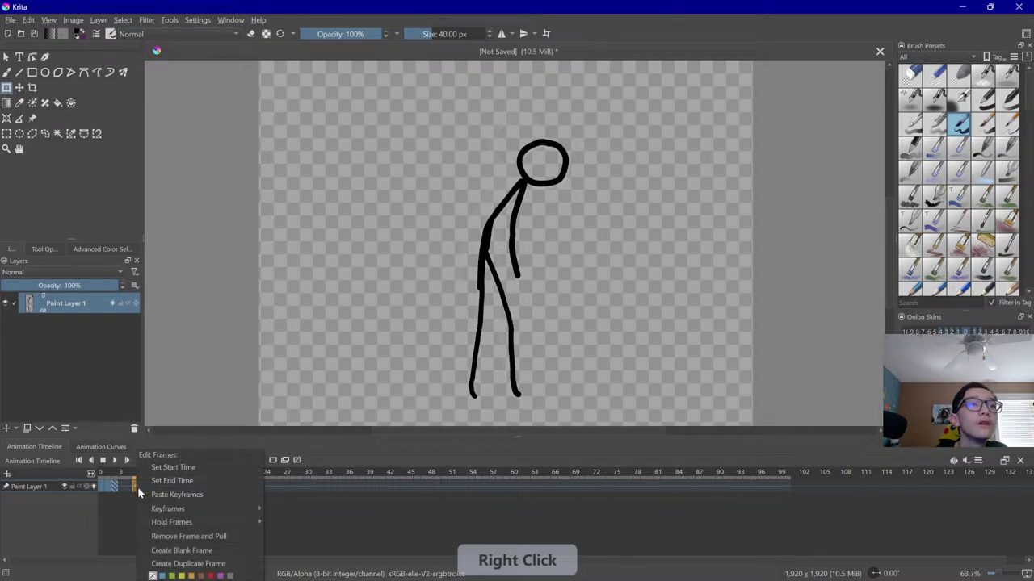
pyautogui.rightClick(137, 486)
pyautogui.click(179, 429)
pyautogui.moveTo(137, 488); pyautogui.dragTo(151, 489)
# Clear the bent figure from frame 3 to leave an empty frame for a new brush drawing
pyautogui.click(117, 492)
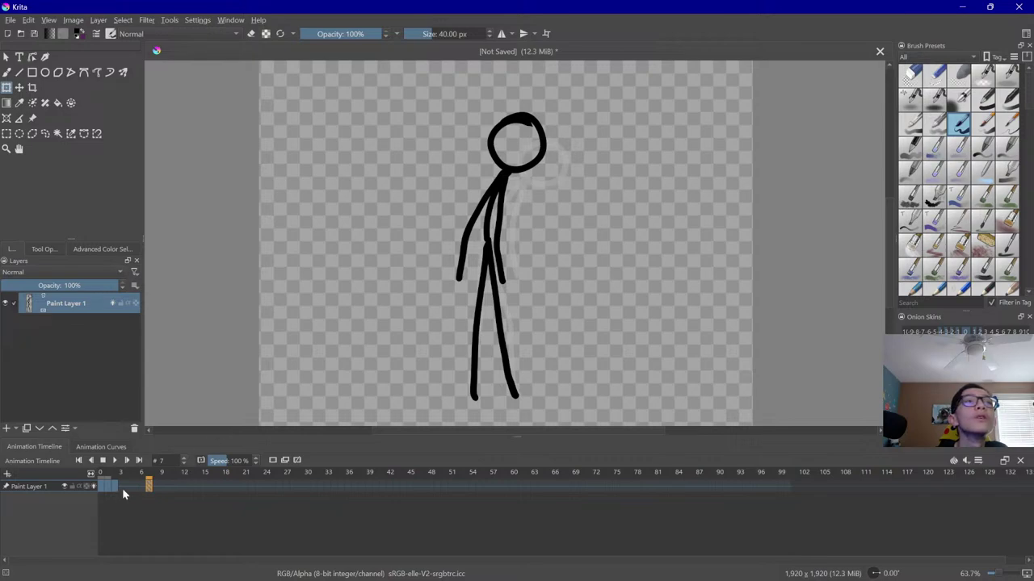
pyautogui.click(122, 488)
pyautogui.click(8, 72)
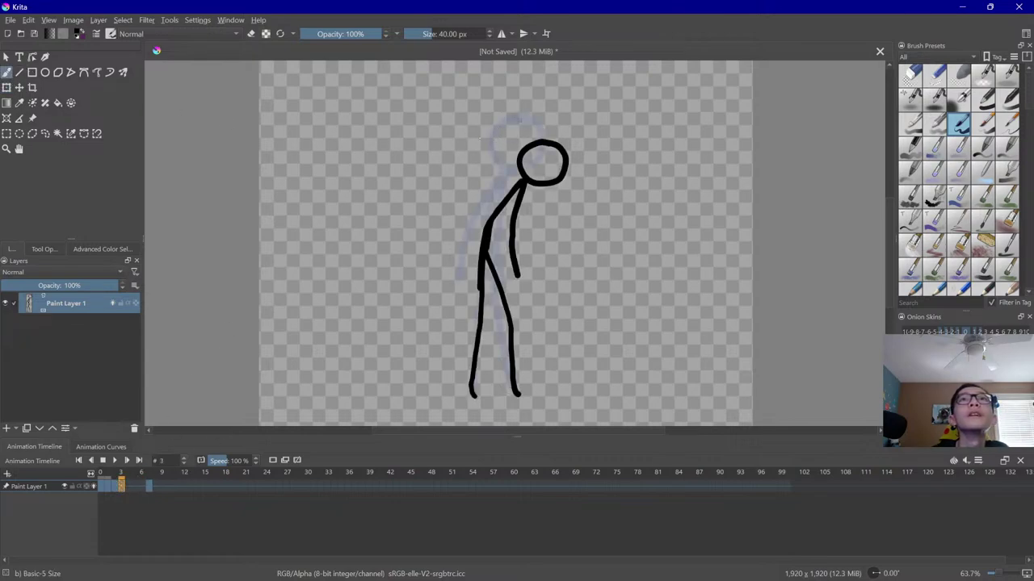
pyautogui.moveTo(479, 139); pyautogui.dragTo(533, 157)
pyautogui.hotkey('ctrl', 'z')
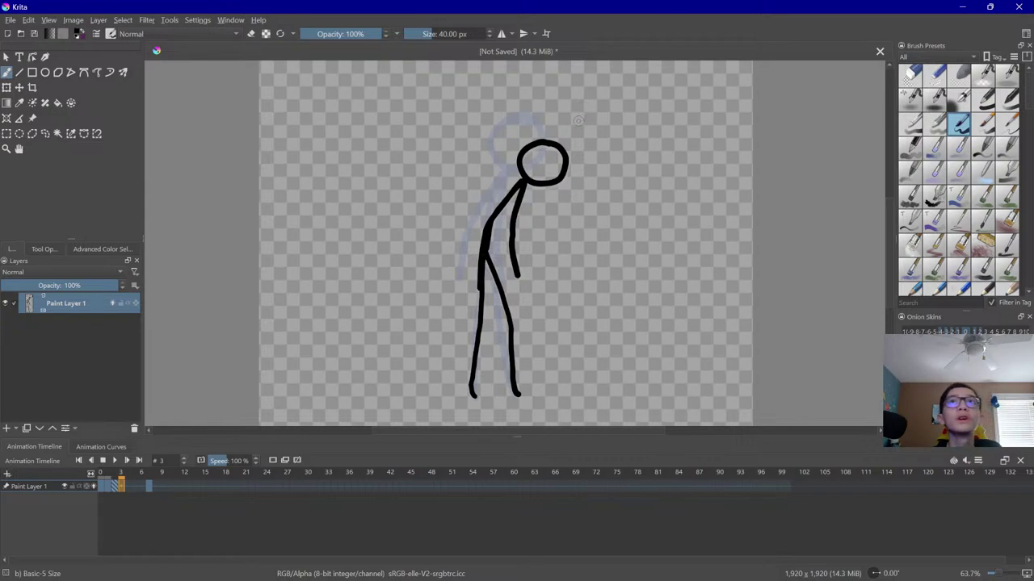
pyautogui.press('Delete')
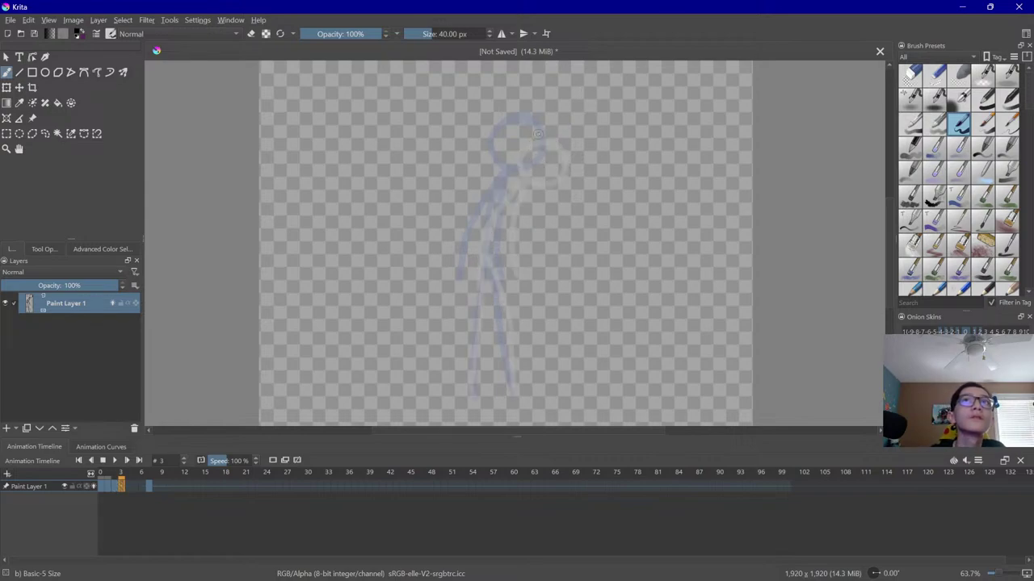
# Draw the head, a slightly bent torso and two legs on frame 3, positioned between the onion-skin poses
pyautogui.moveTo(553, 137)
pyautogui.mouseDown()
pyautogui.moveTo(525, 127)
pyautogui.moveTo(560, 170)
pyautogui.moveTo(554, 135)
pyautogui.moveTo(531, 129)
pyautogui.moveTo(525, 179)
pyautogui.moveTo(555, 139)
pyautogui.moveTo(535, 128)
pyautogui.mouseUp()
pyautogui.hotkey('ctrl', 'z')
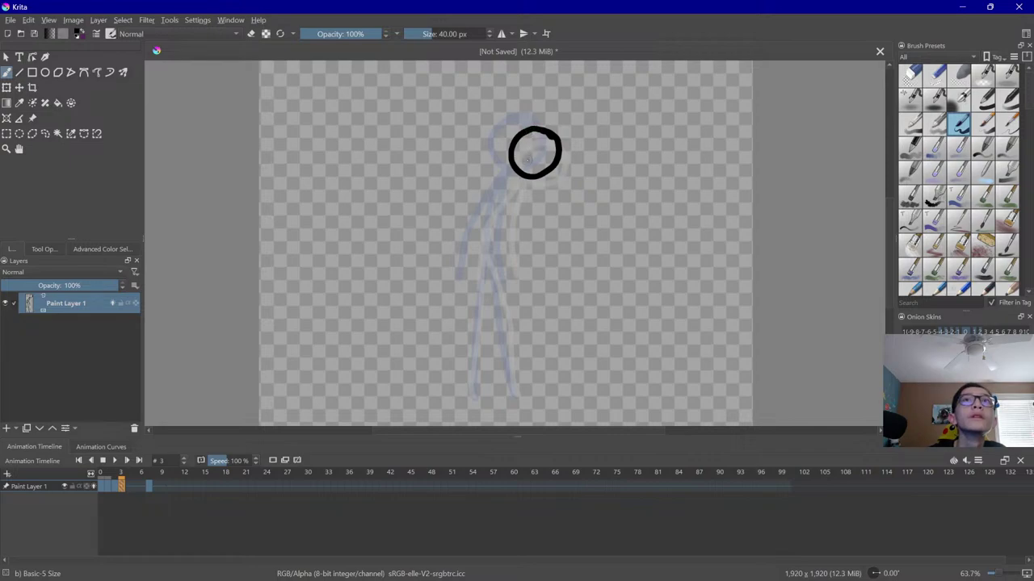
pyautogui.moveTo(518, 175)
pyautogui.mouseDown()
pyautogui.moveTo(486, 217)
pyautogui.moveTo(482, 252)
pyautogui.moveTo(517, 398)
pyautogui.mouseUp()
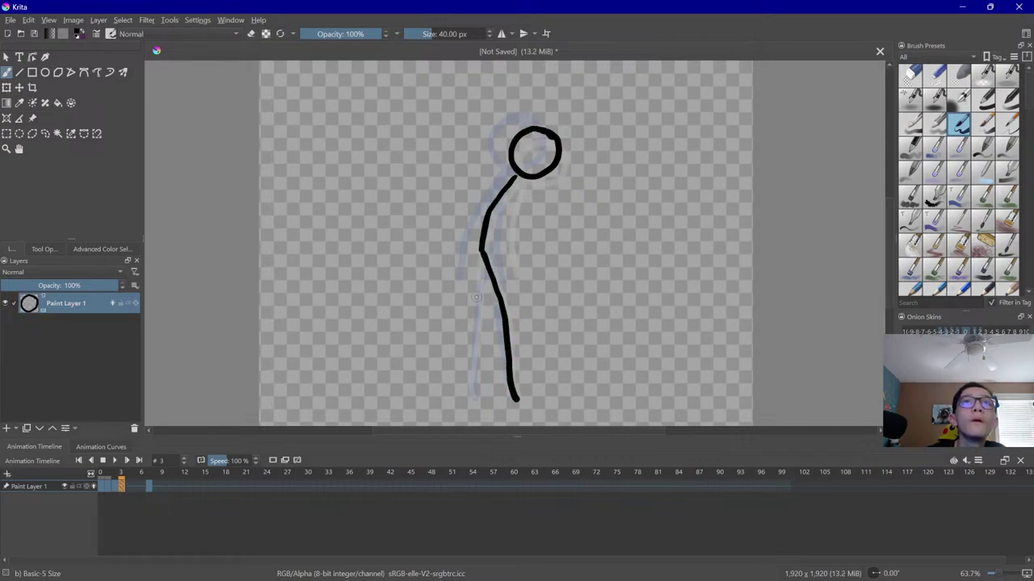
pyautogui.moveTo(481, 245); pyautogui.dragTo(476, 394)
pyautogui.hotkey('ctrl', 'z')
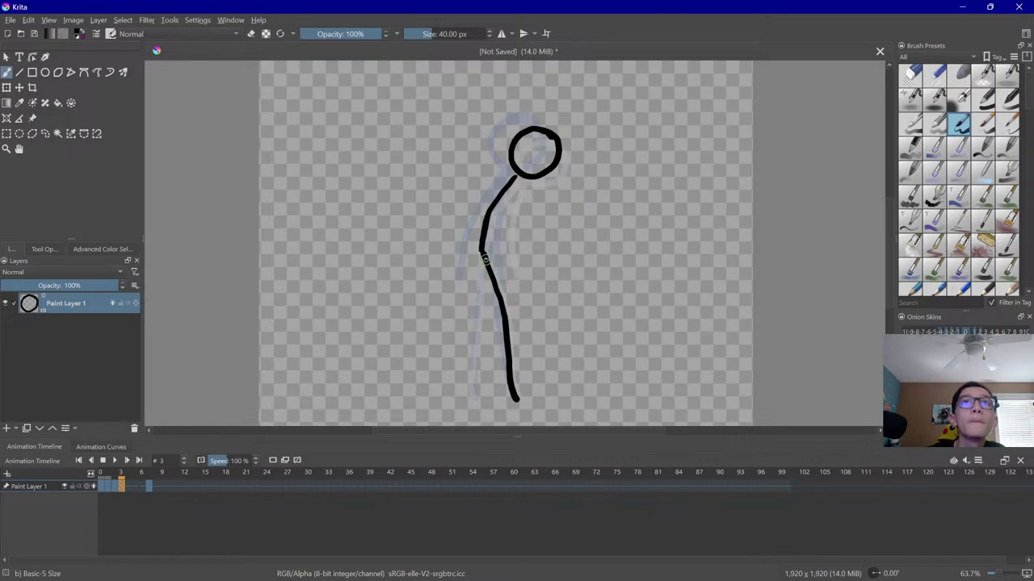
pyautogui.moveTo(480, 246); pyautogui.dragTo(474, 401)
pyautogui.hotkey('ctrl', 'z')
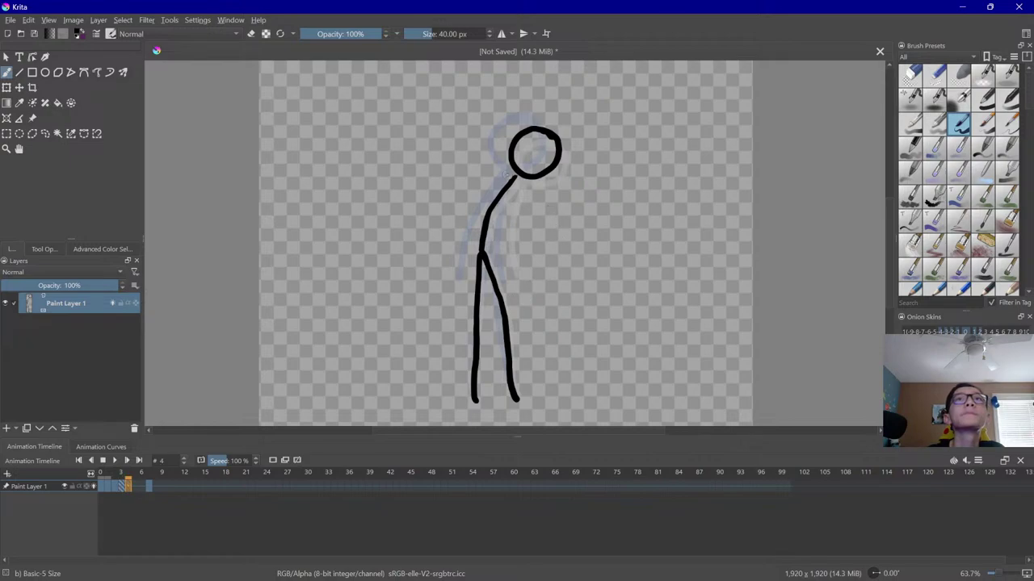
# Draw two hanging arms on the stick figure at frame 3, redoing the front arm so it swings further forward
pyautogui.moveTo(511, 176); pyautogui.dragTo(475, 270)
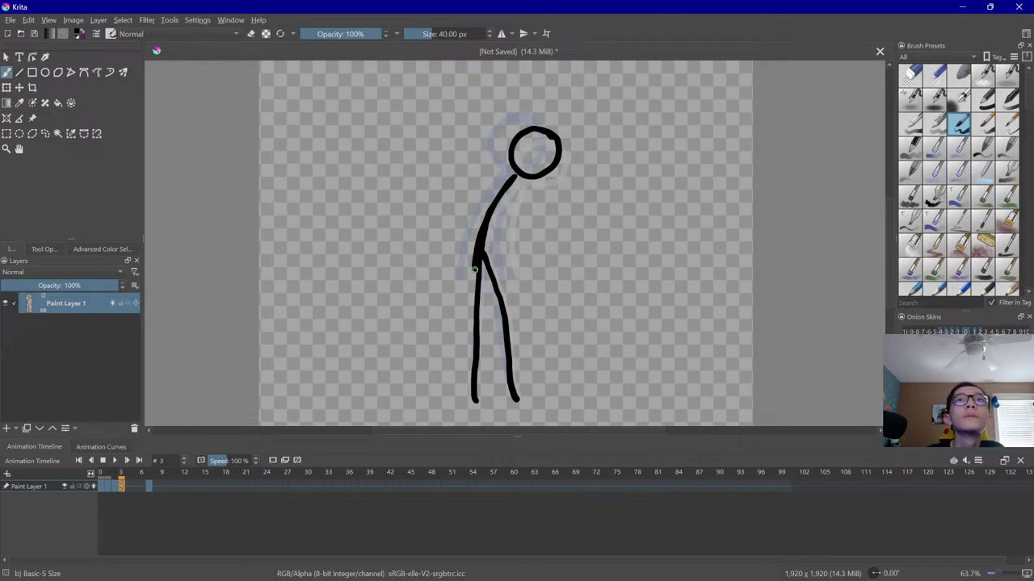
pyautogui.moveTo(513, 174)
pyautogui.mouseDown()
pyautogui.moveTo(499, 226)
pyautogui.moveTo(505, 280)
pyautogui.mouseUp()
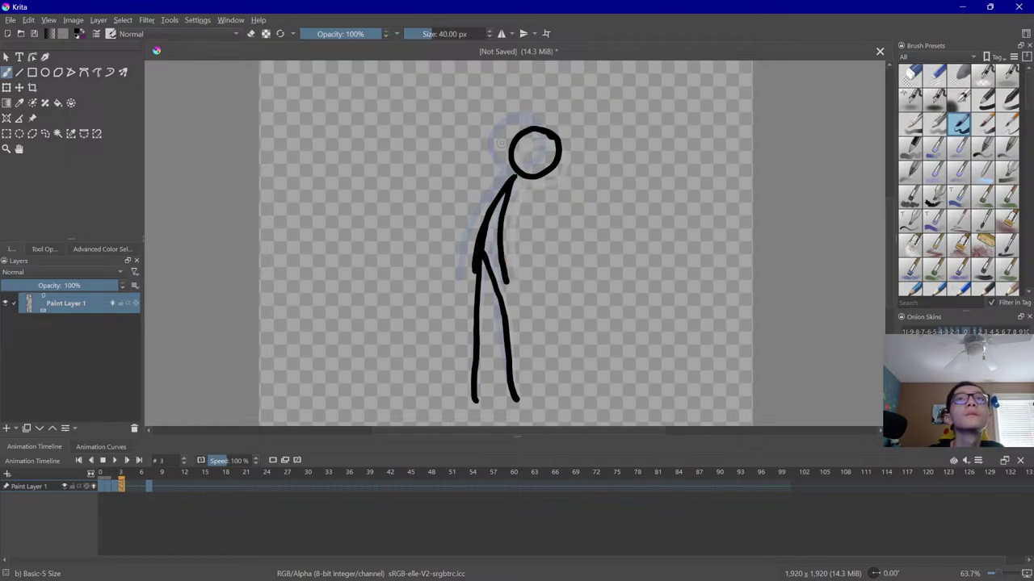
pyautogui.hotkey('ctrl', 'z')
pyautogui.moveTo(512, 176)
pyautogui.mouseDown()
pyautogui.moveTo(507, 238)
pyautogui.moveTo(518, 272)
pyautogui.mouseUp()
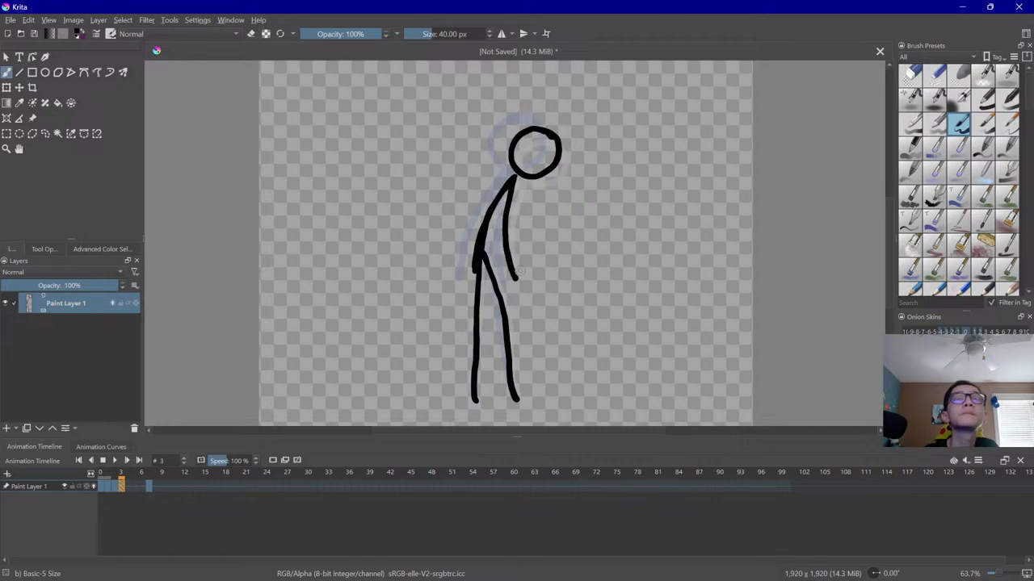
pyautogui.press('space')
pyautogui.press('space')
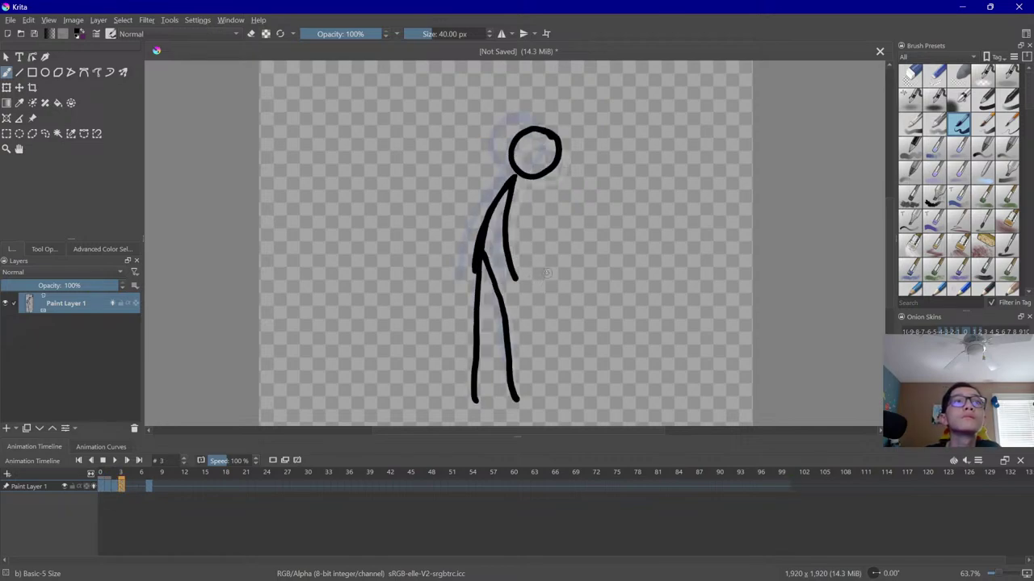
# Draw the head, a more upright torso and two legs on frame 4, using the onion skin as a guide
pyautogui.press('Right')
pyautogui.moveTo(536, 125)
pyautogui.mouseDown()
pyautogui.moveTo(502, 133)
pyautogui.moveTo(537, 169)
pyautogui.moveTo(532, 117)
pyautogui.moveTo(516, 118)
pyautogui.mouseUp()
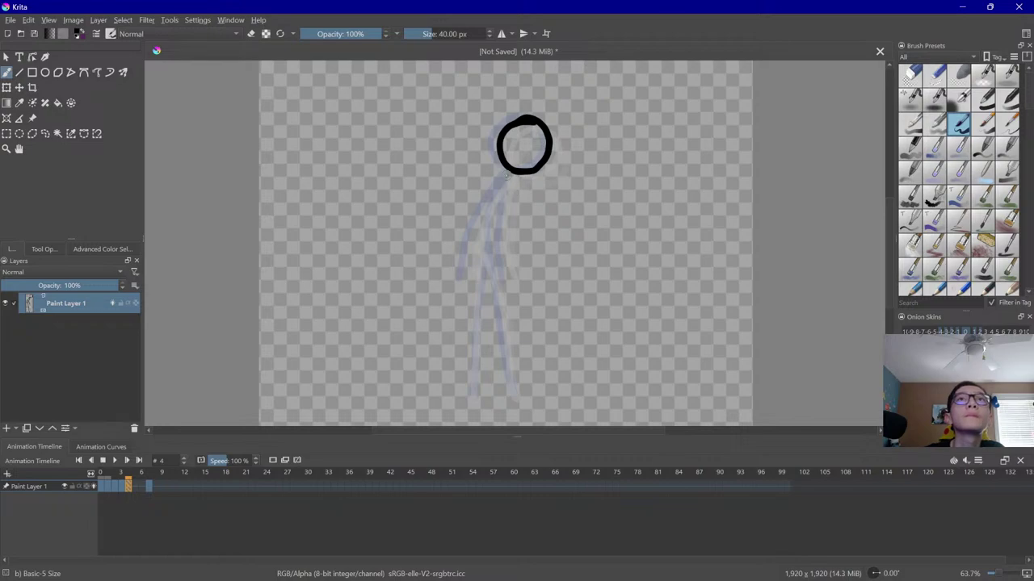
pyautogui.moveTo(502, 176); pyautogui.dragTo(483, 257)
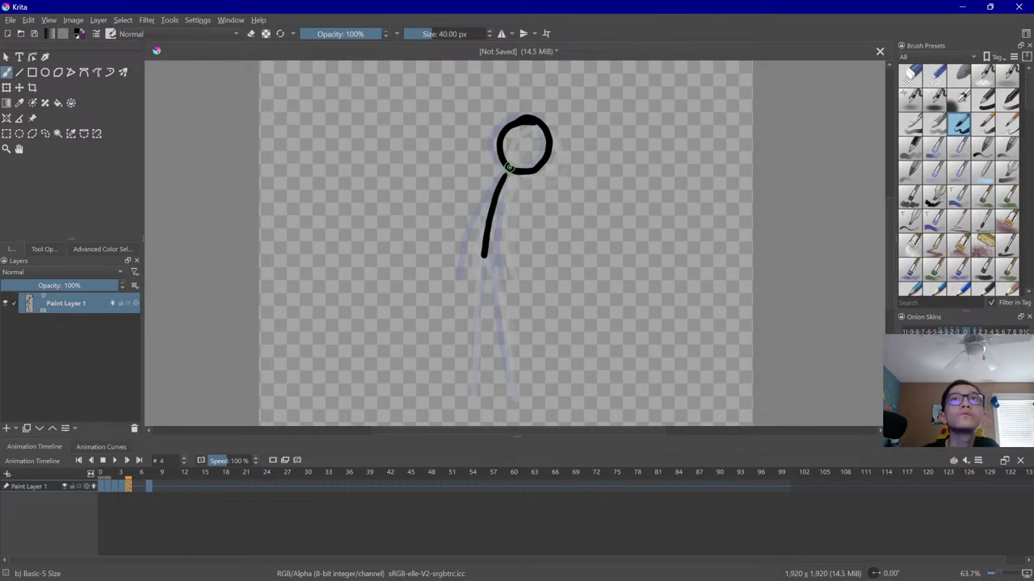
pyautogui.hotkey('ctrl', 'z')
pyautogui.moveTo(508, 167)
pyautogui.mouseDown()
pyautogui.moveTo(483, 253)
pyautogui.moveTo(517, 397)
pyautogui.mouseUp()
pyautogui.moveTo(482, 250); pyautogui.dragTo(474, 393)
pyautogui.hotkey('ctrl', 'z')
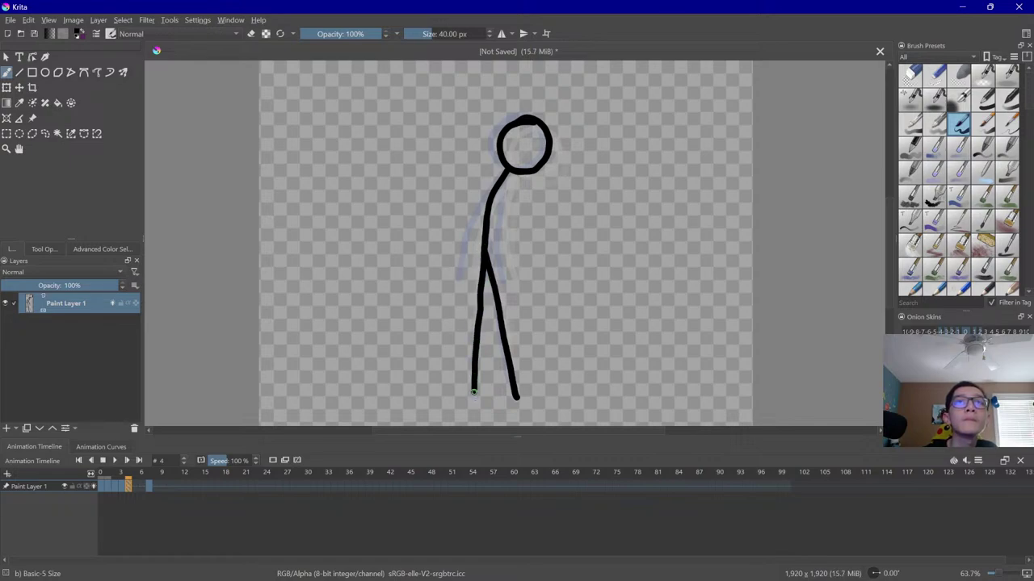
pyautogui.press('Left')
pyautogui.press('Right')
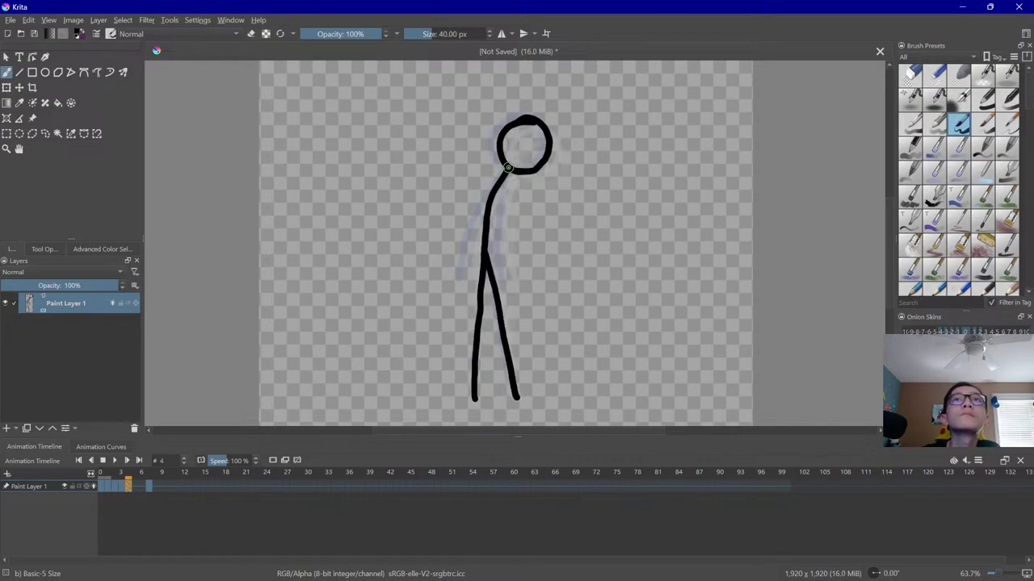
# Draw the front and back arms hanging from the neck of the stick figure at frame 4
pyautogui.moveTo(508, 171); pyautogui.dragTo(507, 283)
pyautogui.hotkey('ctrl', 'z')
pyautogui.moveTo(509, 171); pyautogui.dragTo(506, 284)
pyautogui.moveTo(507, 167)
pyautogui.mouseDown()
pyautogui.moveTo(478, 215)
pyautogui.moveTo(466, 279)
pyautogui.mouseUp()
# Step through the frames to check the motion and move the upright pose's keyframe from frame 7 to frame 5
pyautogui.press('Left')
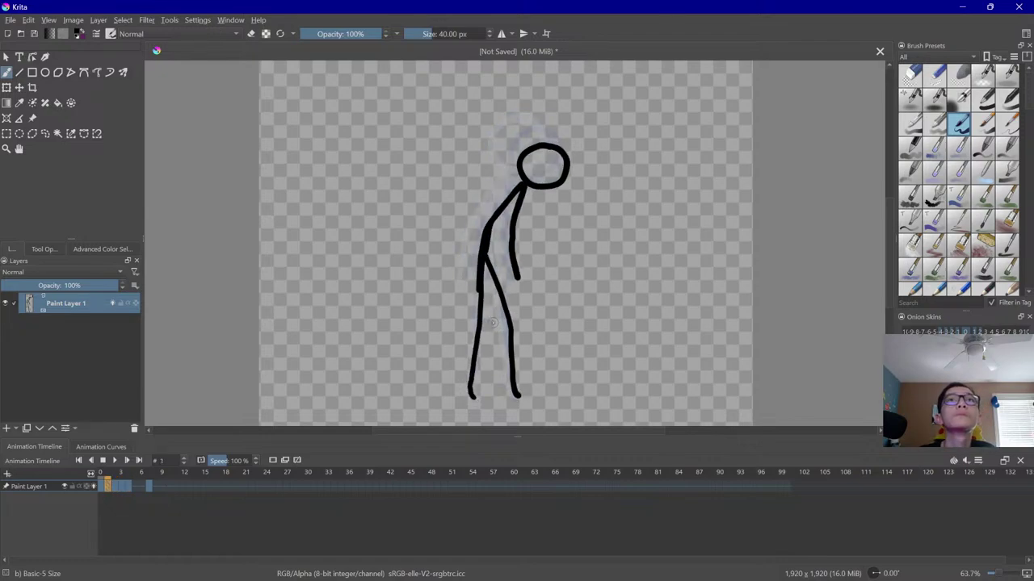
pyautogui.press('Right')
pyautogui.press('Right')
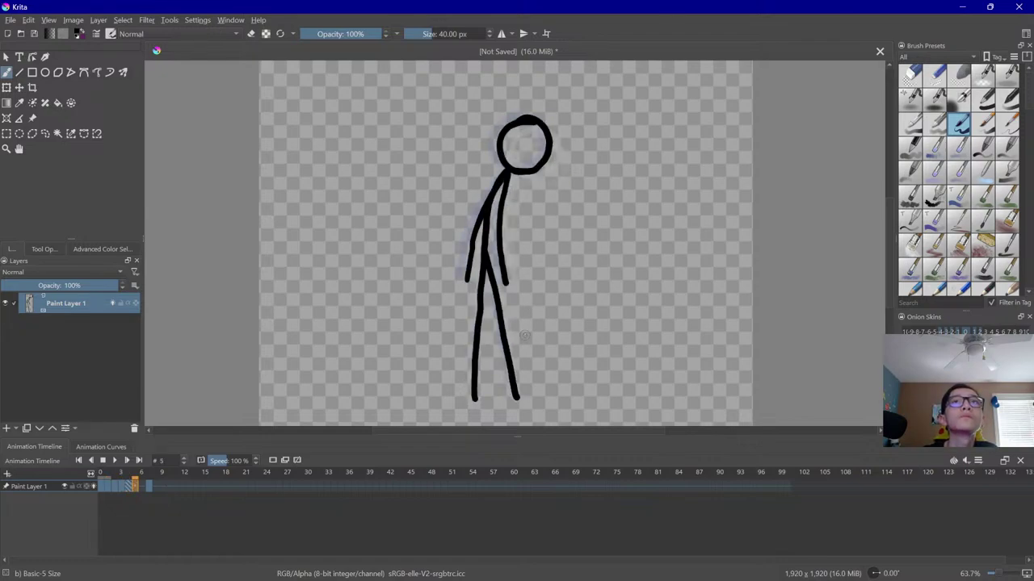
pyautogui.click(140, 484)
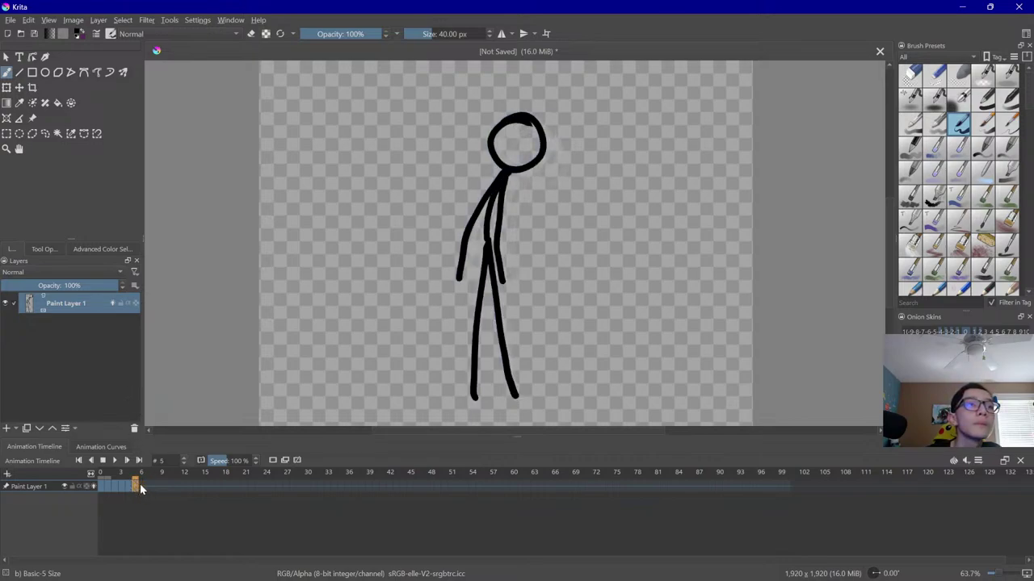
# Add a keyframe with the upright pose at frame 6 and transform the frame 5 drawing to be slightly shorter and wider
pyautogui.rightClick(142, 485)
pyautogui.click(160, 403)
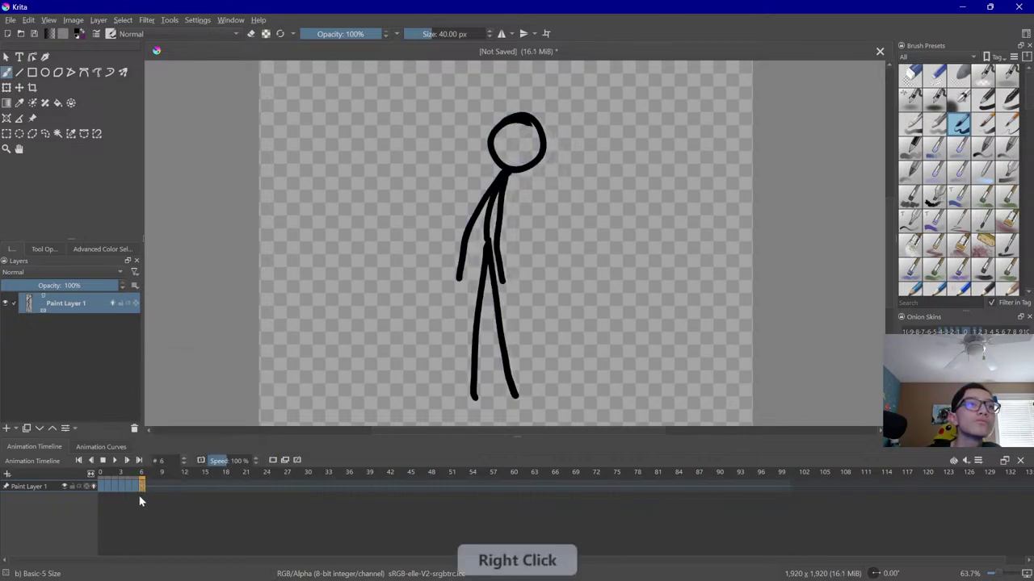
pyautogui.click(7, 88)
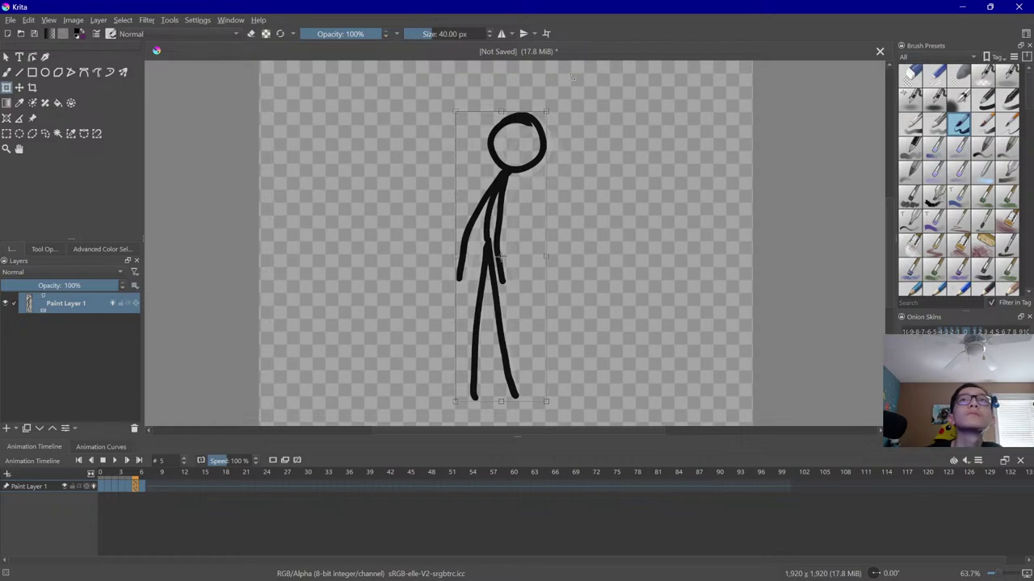
pyautogui.moveTo(545, 112); pyautogui.dragTo(550, 114)
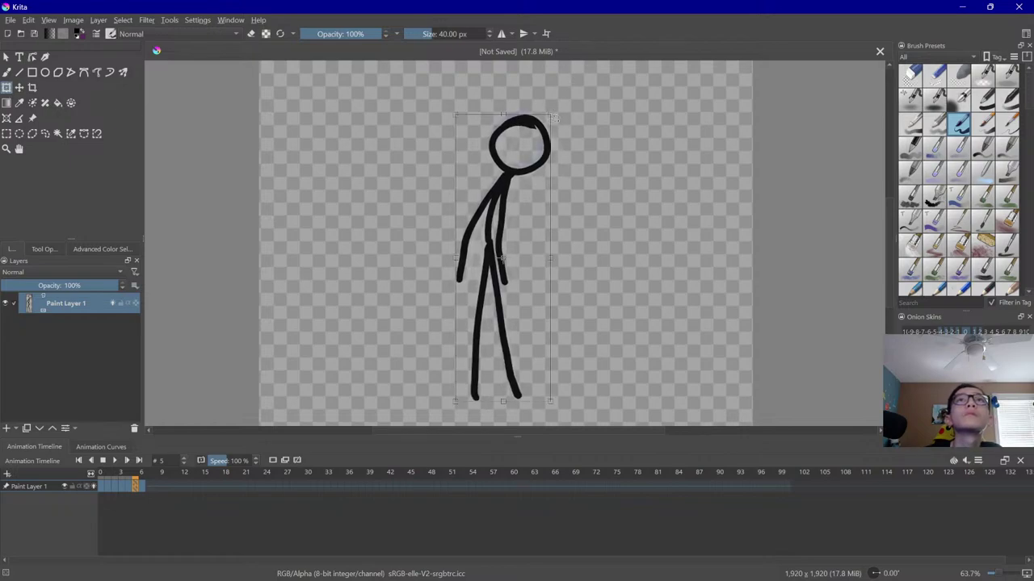
pyautogui.press('Return')
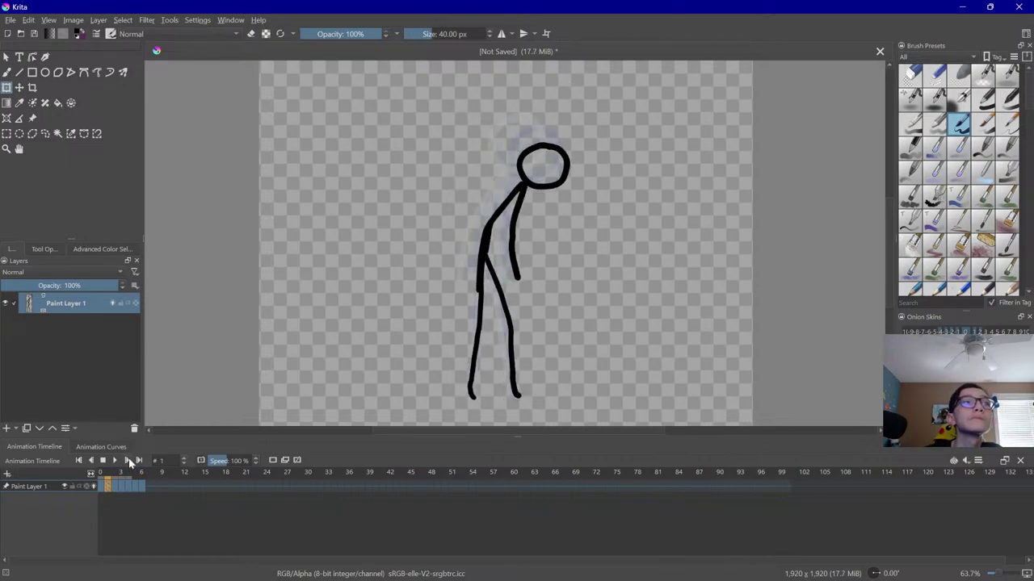
# Play the animation from the start, and play only frames 0 to 7 to check the stick figure's motion
pyautogui.click(116, 465)
pyautogui.click(115, 462)
pyautogui.click(106, 459)
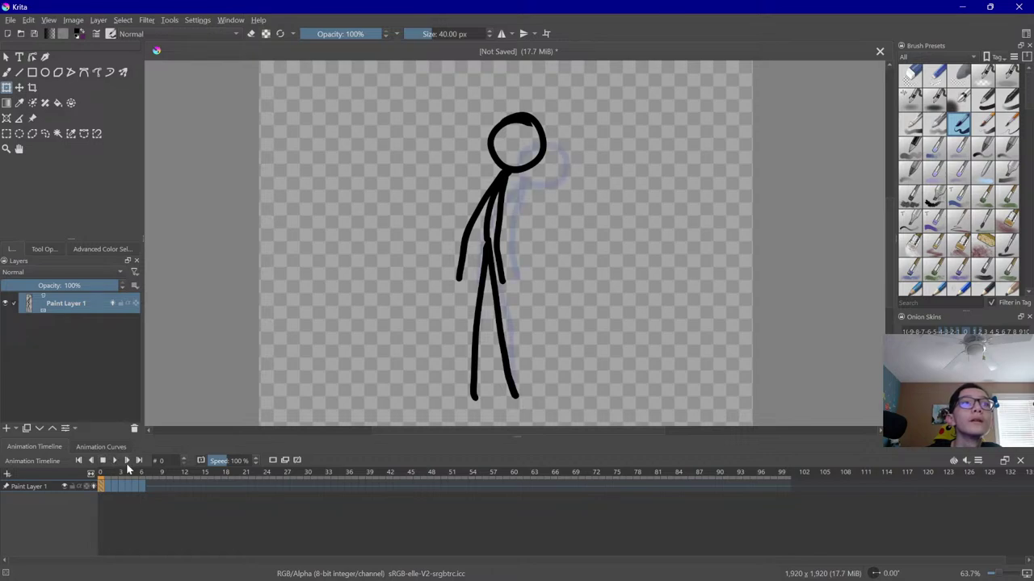
pyautogui.click(114, 460)
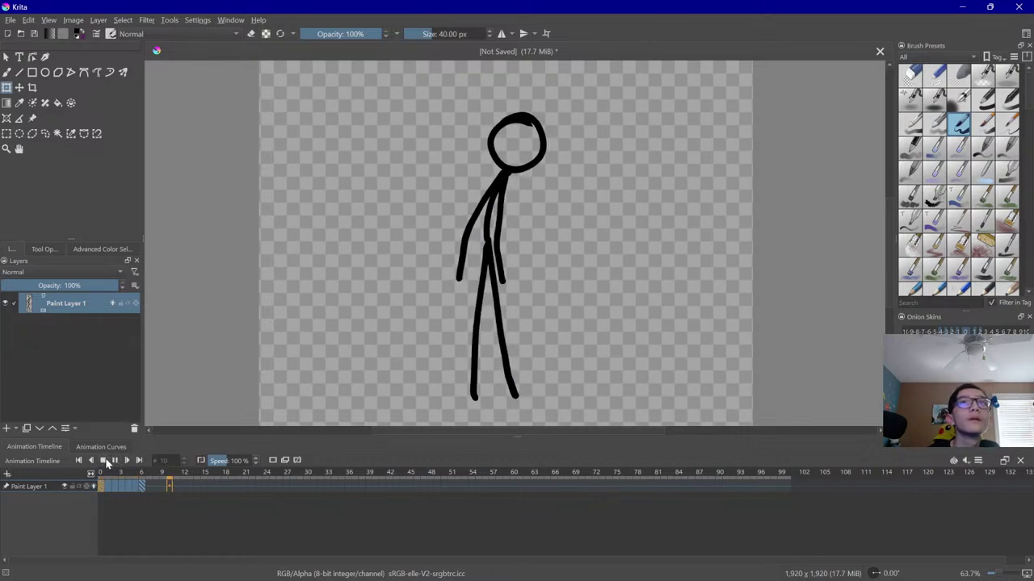
pyautogui.click(107, 460)
pyautogui.click(147, 486)
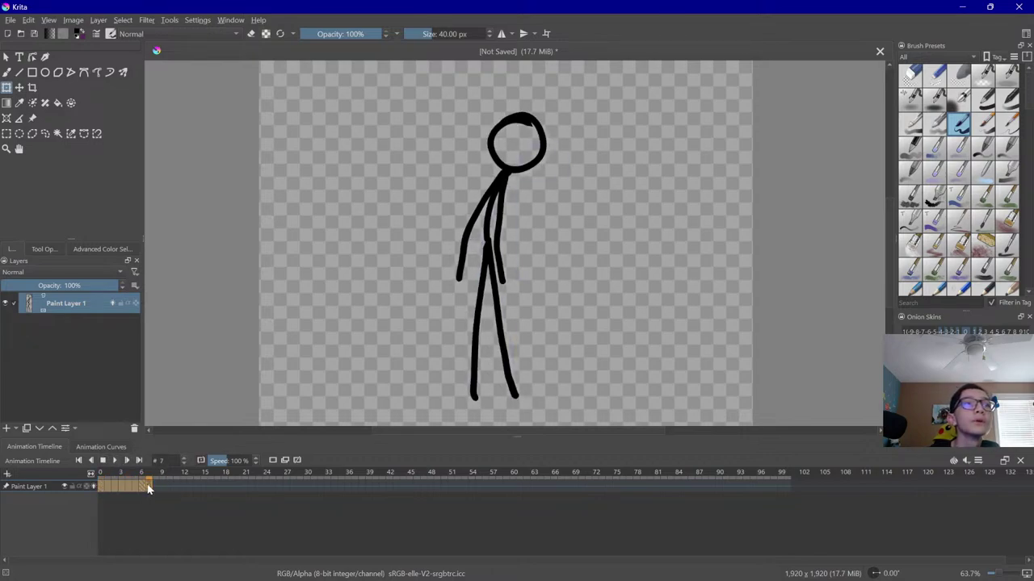
pyautogui.click(115, 459)
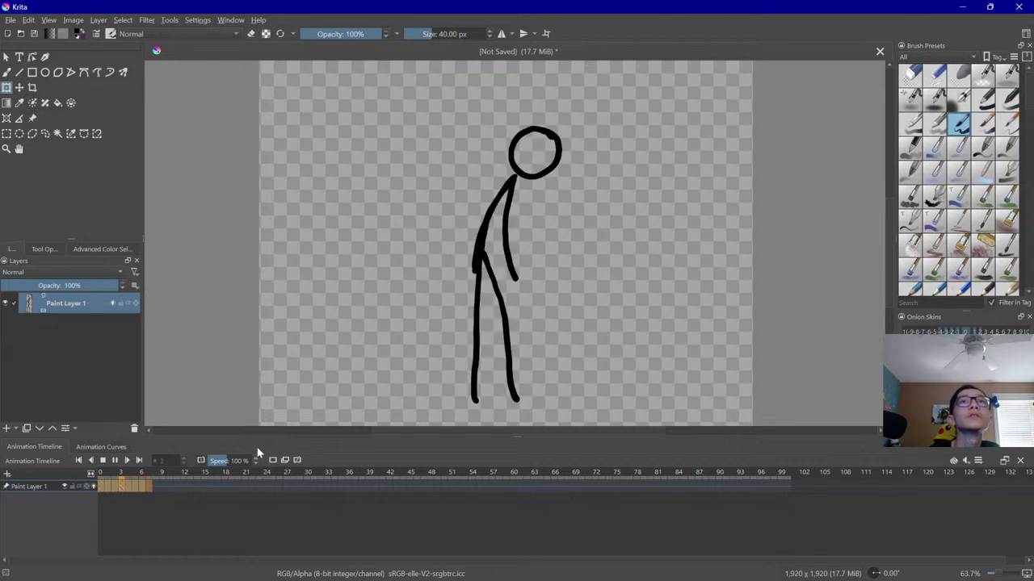
pyautogui.click(102, 461)
# Set the animation's frame rate to 12 and play frames 0 to 7 at that speed
pyautogui.click(105, 489)
pyautogui.click(978, 461)
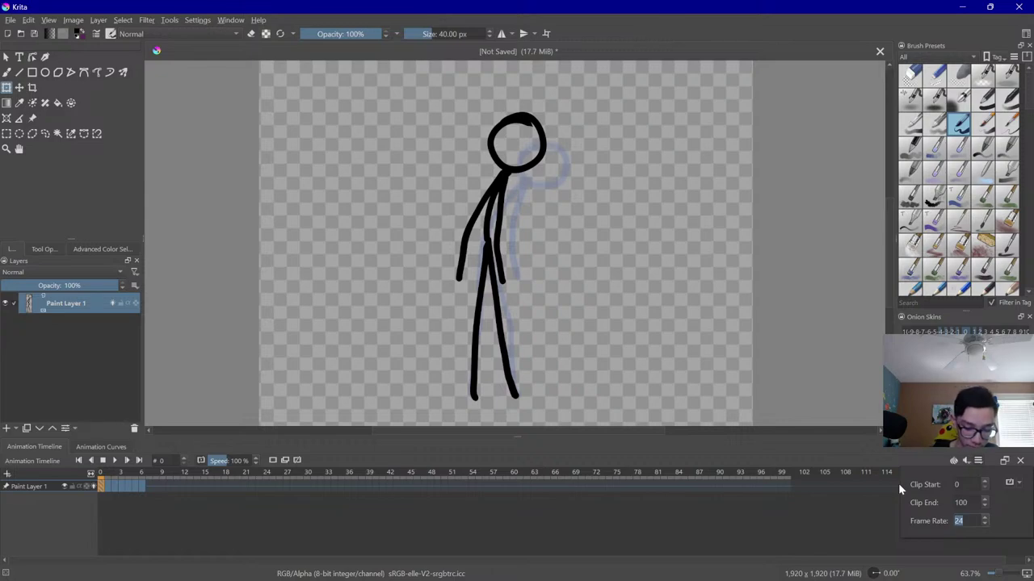
pyautogui.write('12')
pyautogui.click(899, 449)
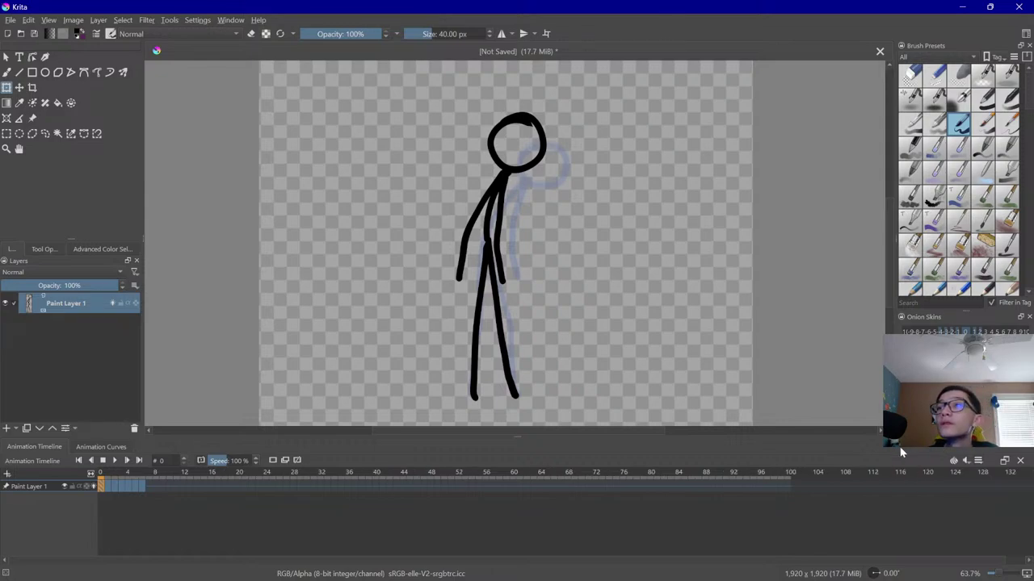
pyautogui.click(115, 461)
pyautogui.click(104, 460)
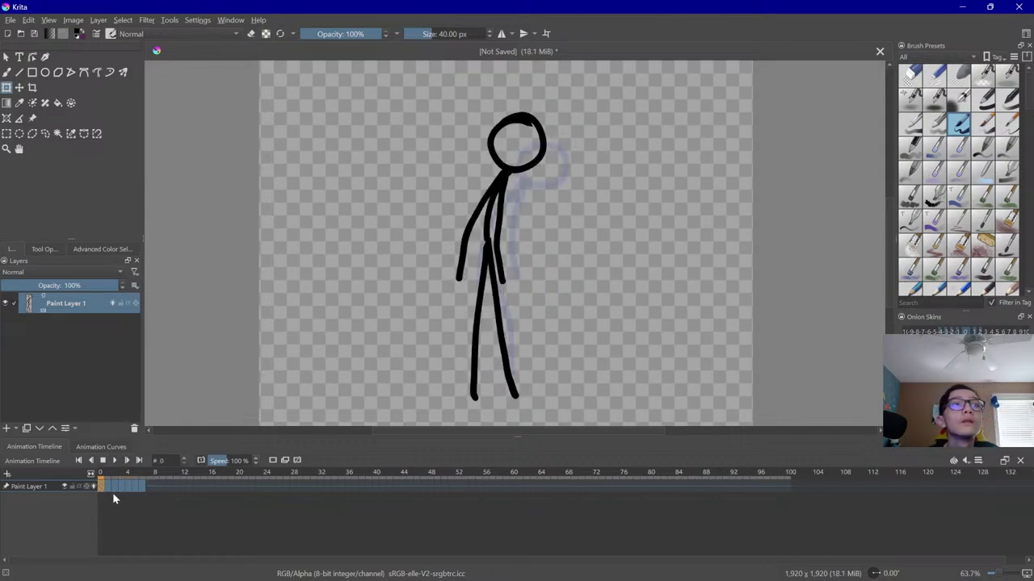
pyautogui.click(113, 461)
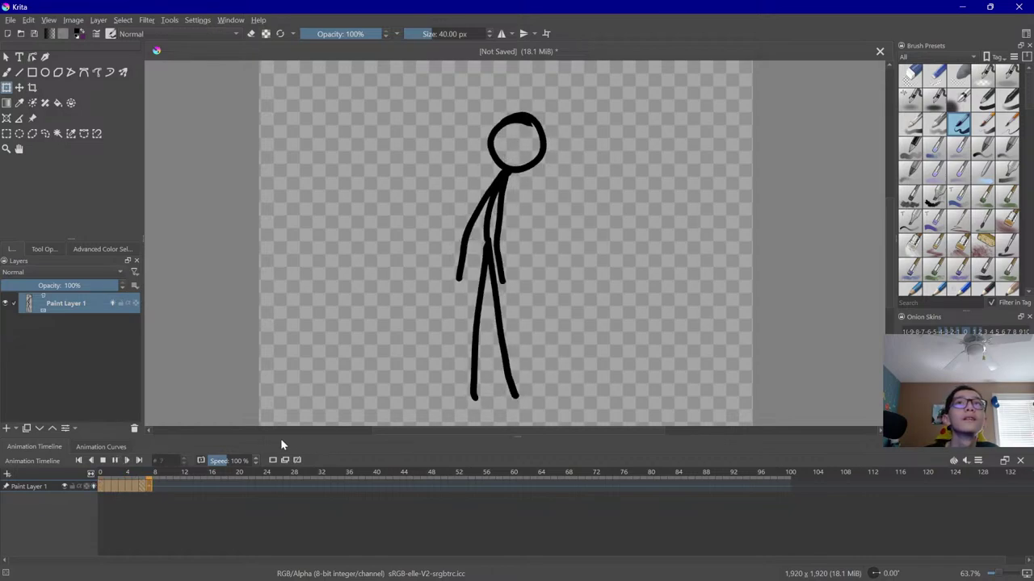
pyautogui.click(103, 461)
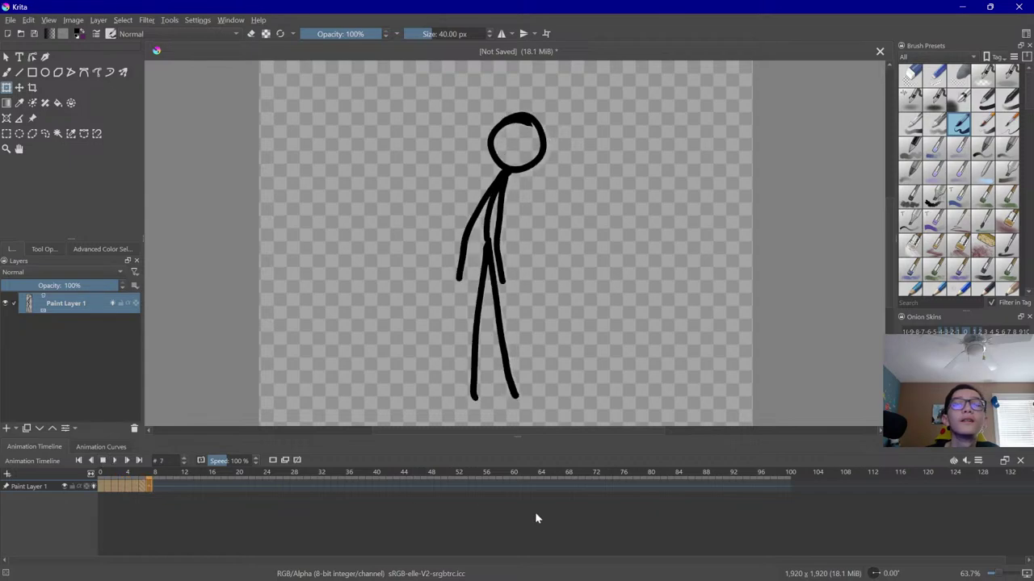
# Switch to the YouTube Studio live stream page to check the chat, and return to Krita
pyautogui.moveTo(640, 547)
pyautogui.click(557, 558)
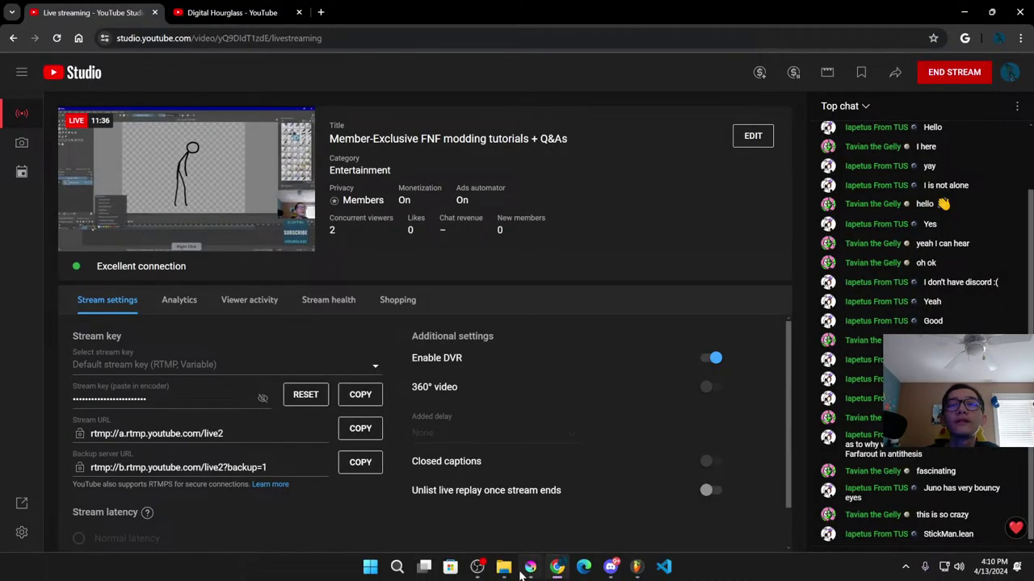
pyautogui.click(531, 567)
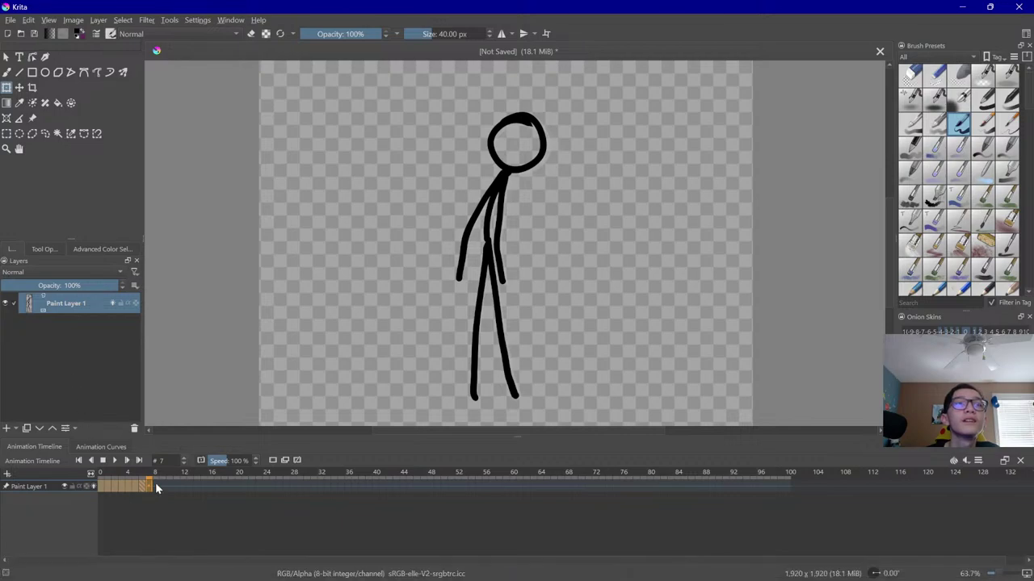
pyautogui.click(149, 485)
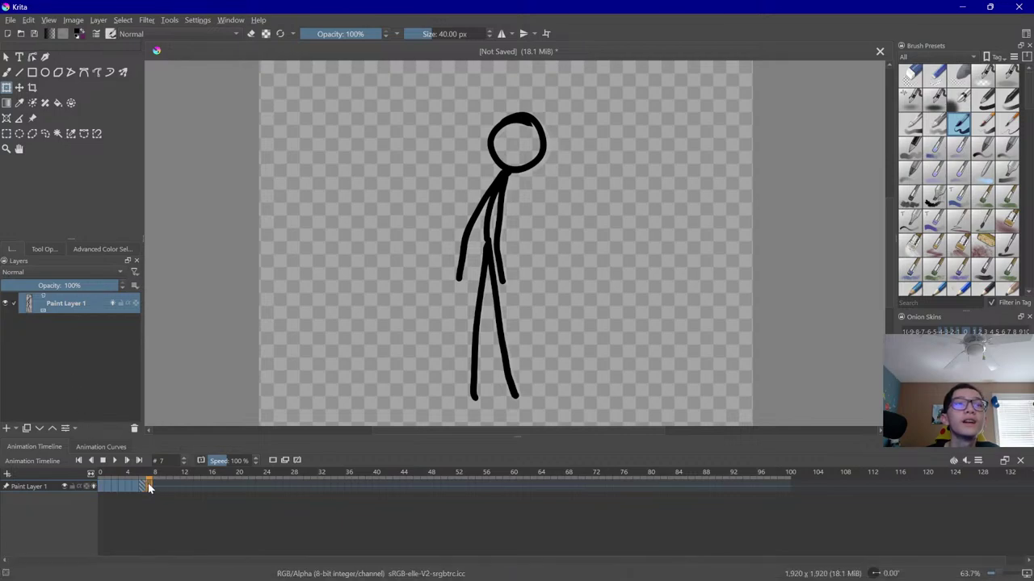
pyautogui.click(7, 429)
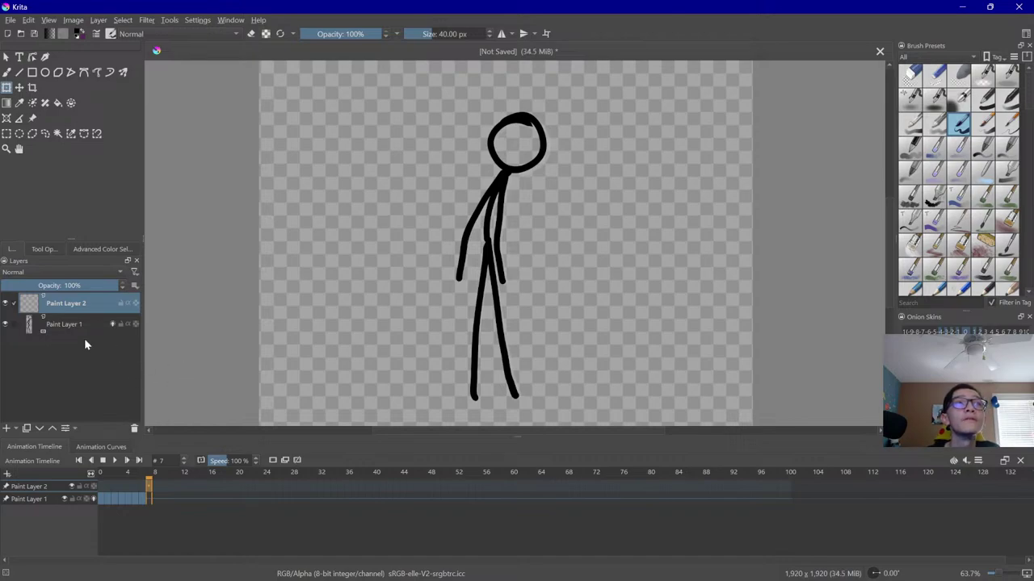
pyautogui.hotkey('ctrl', 'z')
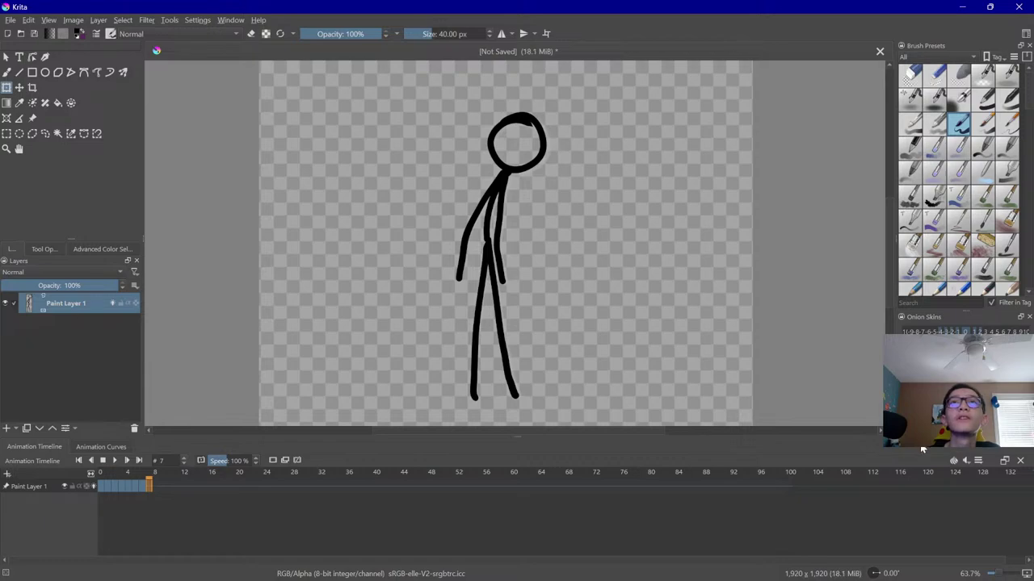
pyautogui.click(6, 74)
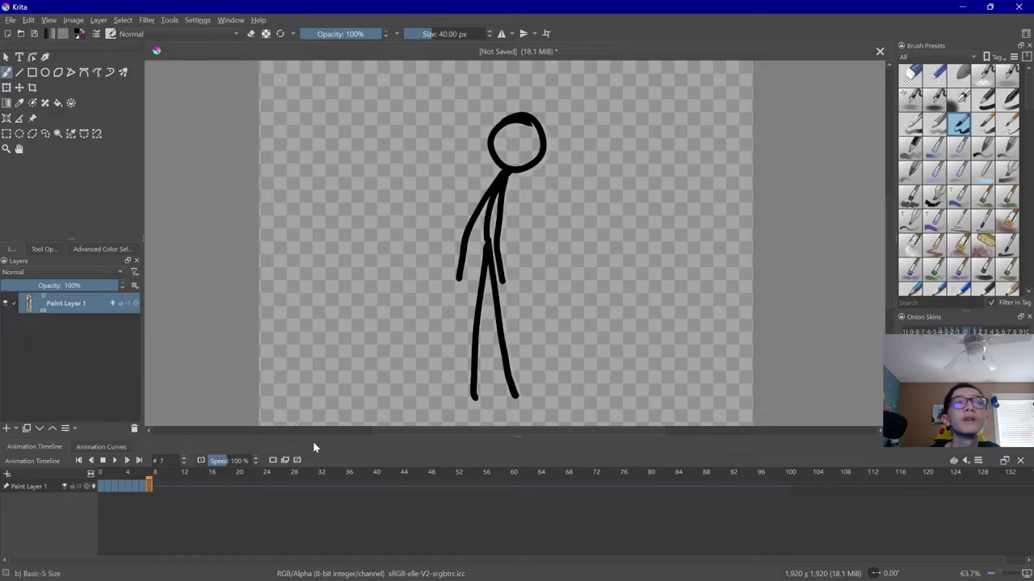
pyautogui.click(136, 488)
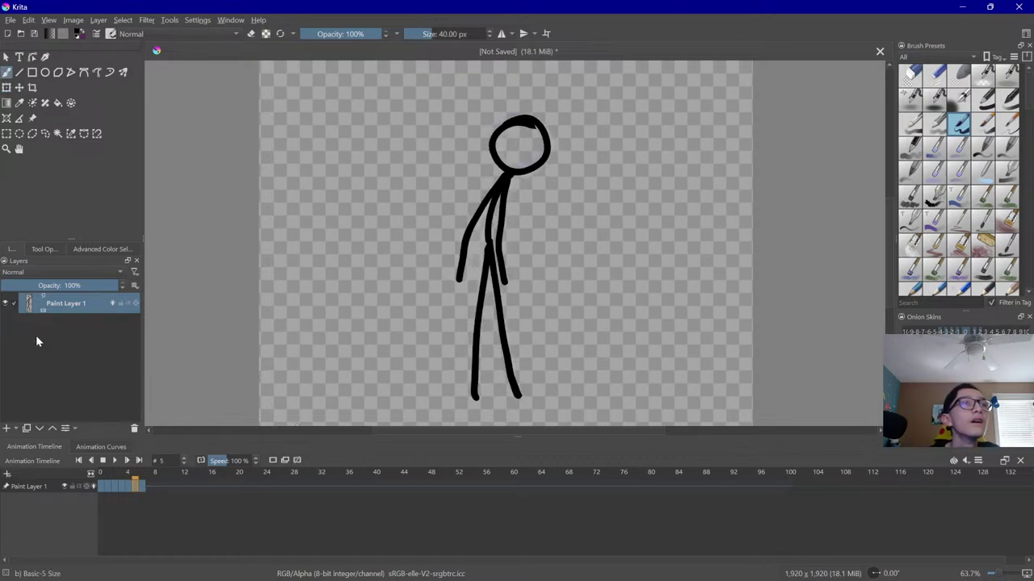
pyautogui.click(6, 428)
pyautogui.click(74, 324)
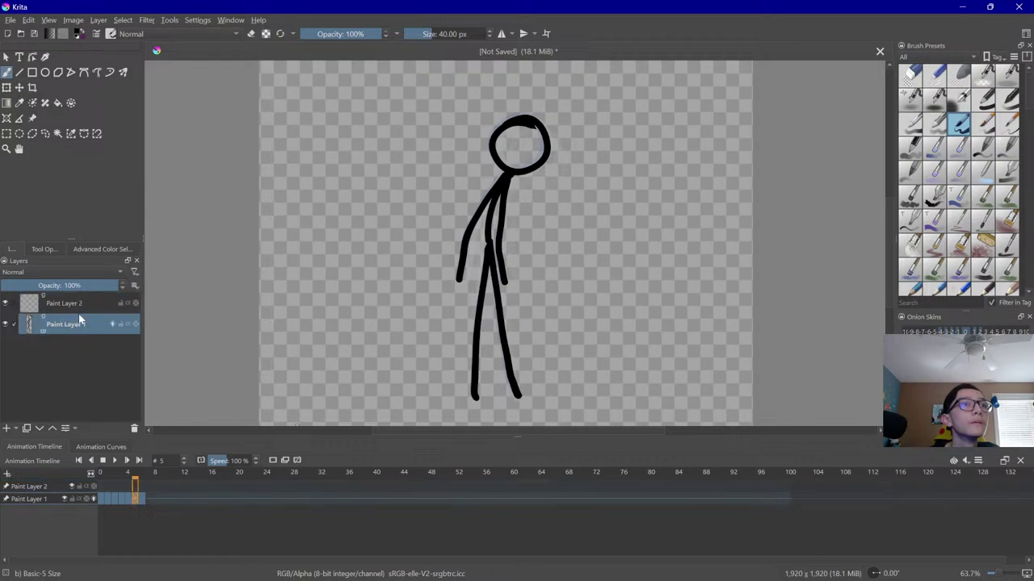
pyautogui.click(81, 303)
pyautogui.click(134, 429)
# Try to clear the stick figure drawing at frame 8, and undo the clearing
pyautogui.moveTo(135, 487); pyautogui.dragTo(149, 485)
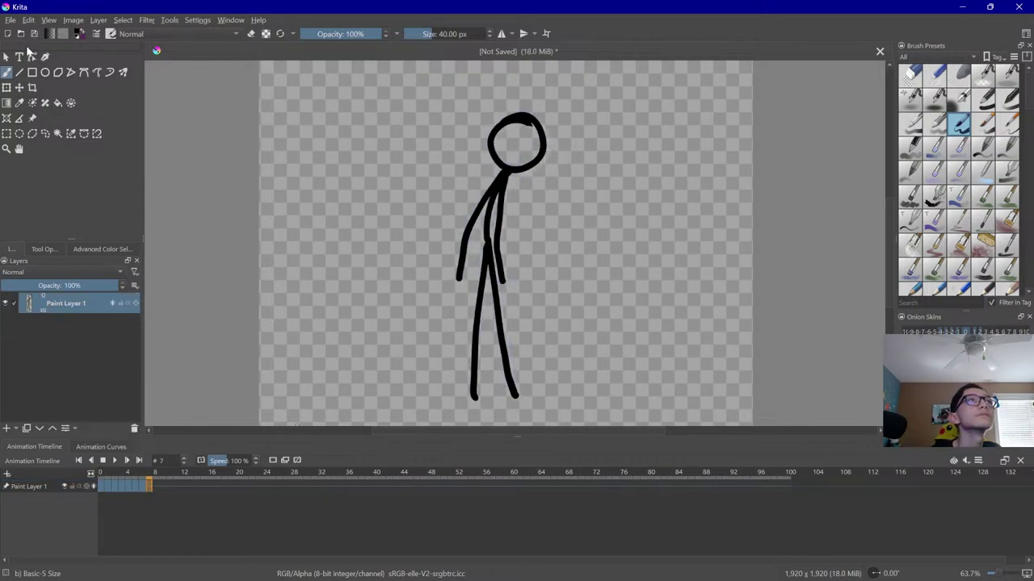
pyautogui.click(8, 89)
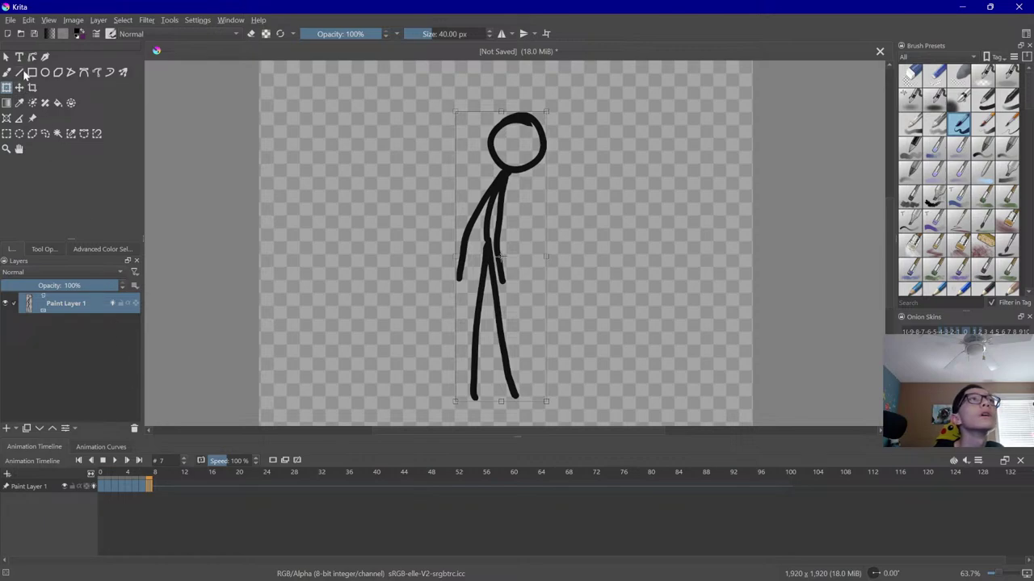
pyautogui.click(7, 72)
pyautogui.click(160, 485)
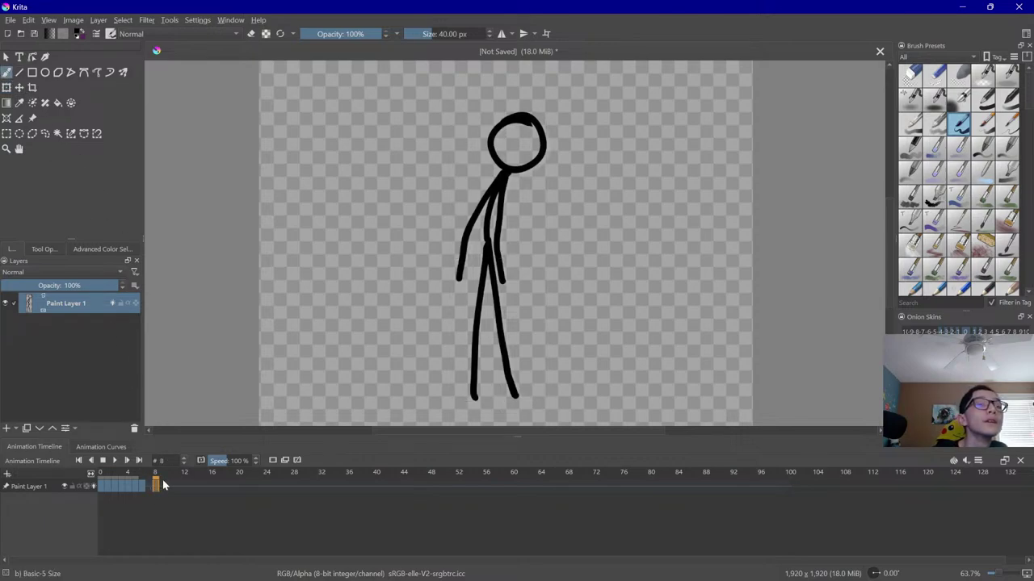
pyautogui.click(158, 487)
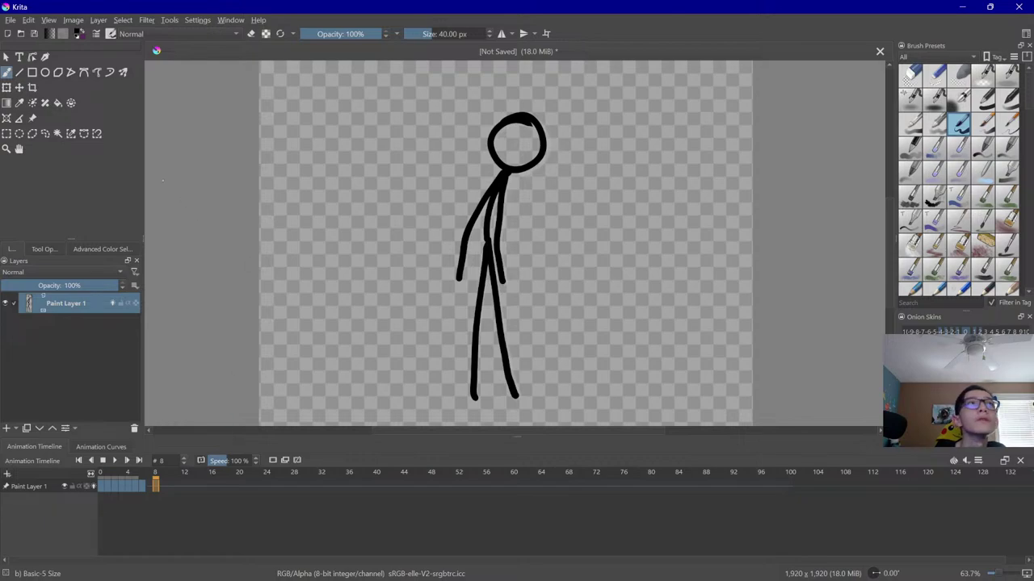
pyautogui.click(94, 250)
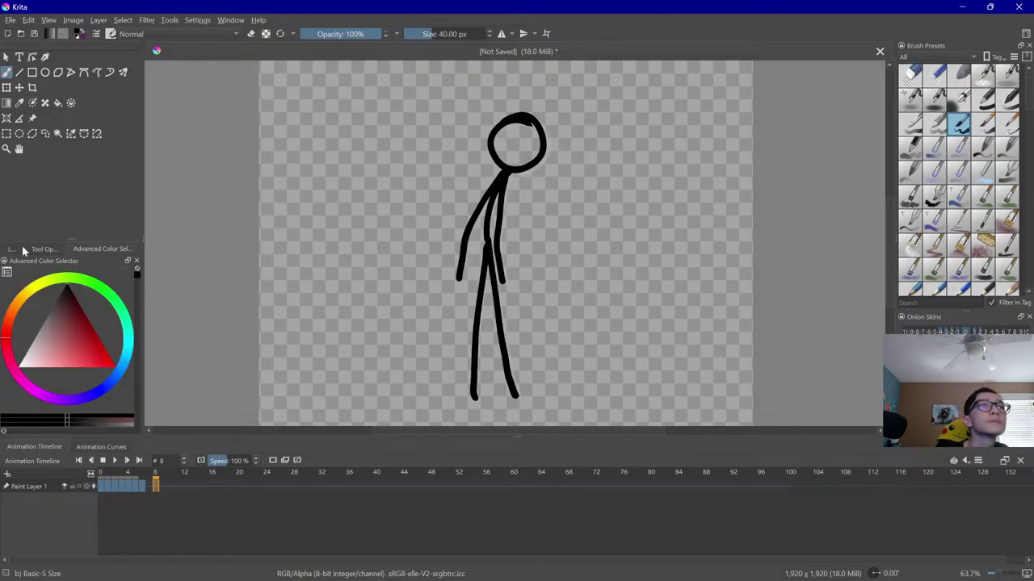
pyautogui.click(18, 249)
pyautogui.press('Delete')
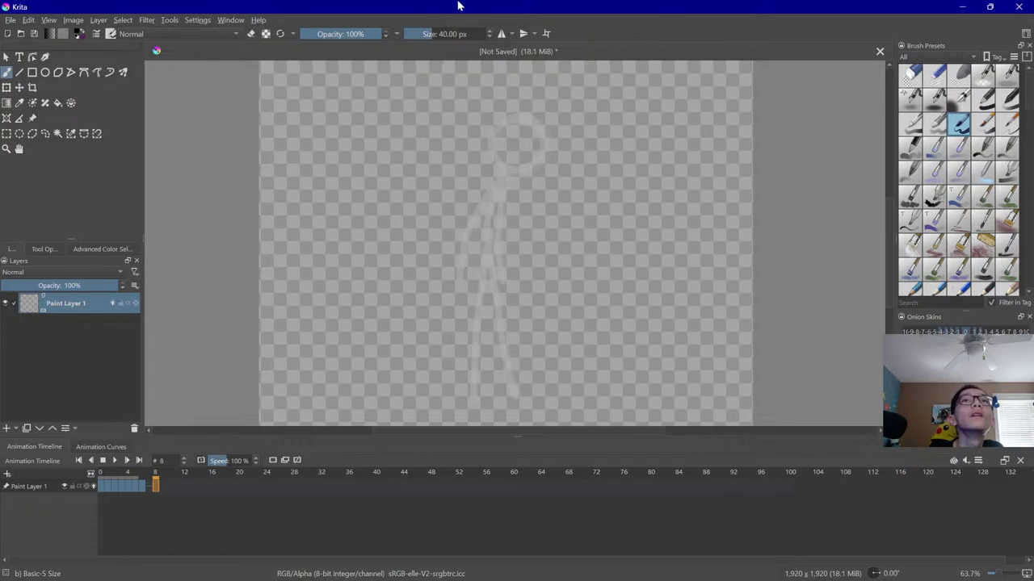
pyautogui.hotkey('ctrl', 'z')
# Copy the upright pose's keyframe from frame 0 and paste it at frame 8
pyautogui.rightClick(109, 488)
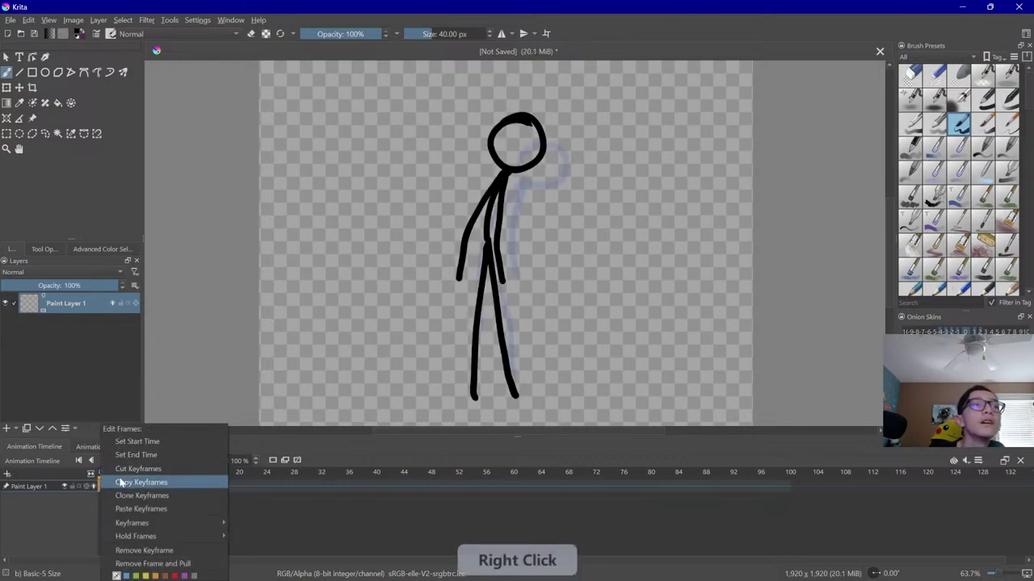
pyautogui.click(137, 482)
pyautogui.click(153, 486)
pyautogui.rightClick(153, 484)
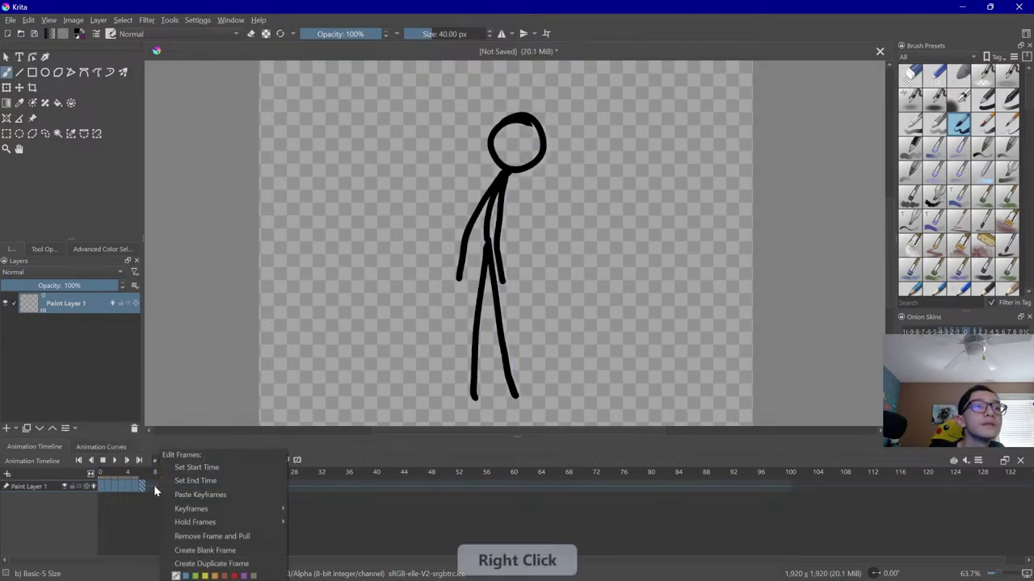
pyautogui.click(188, 398)
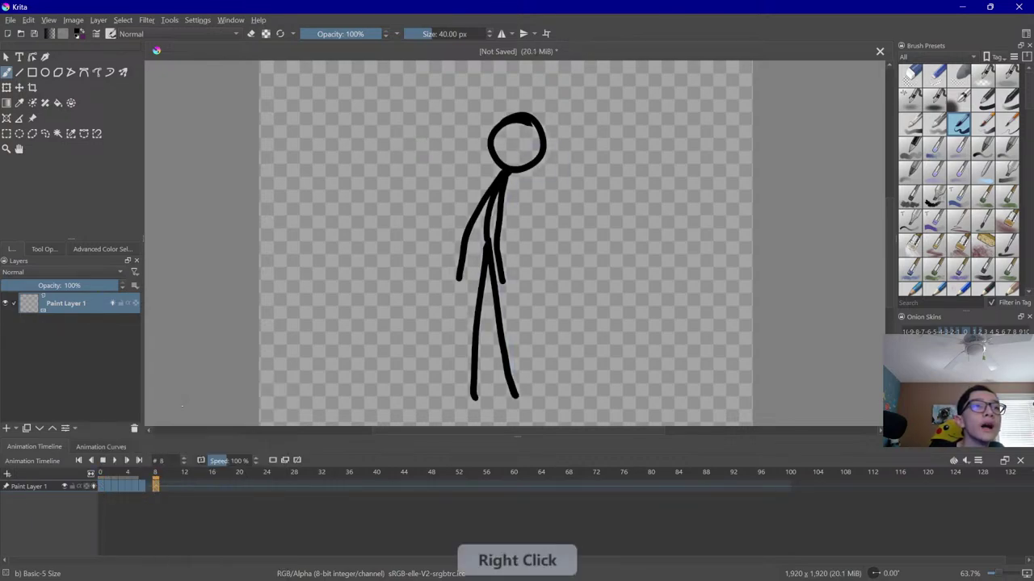
# Paste the copied upright pose keyframe at frames 13, 18 and 23
pyautogui.click(191, 488)
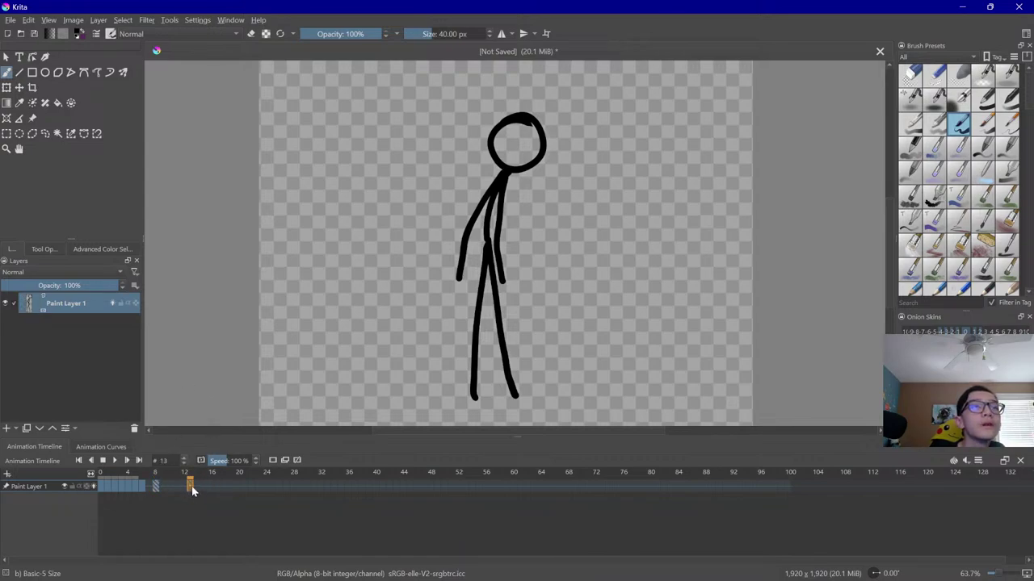
pyautogui.rightClick(191, 489)
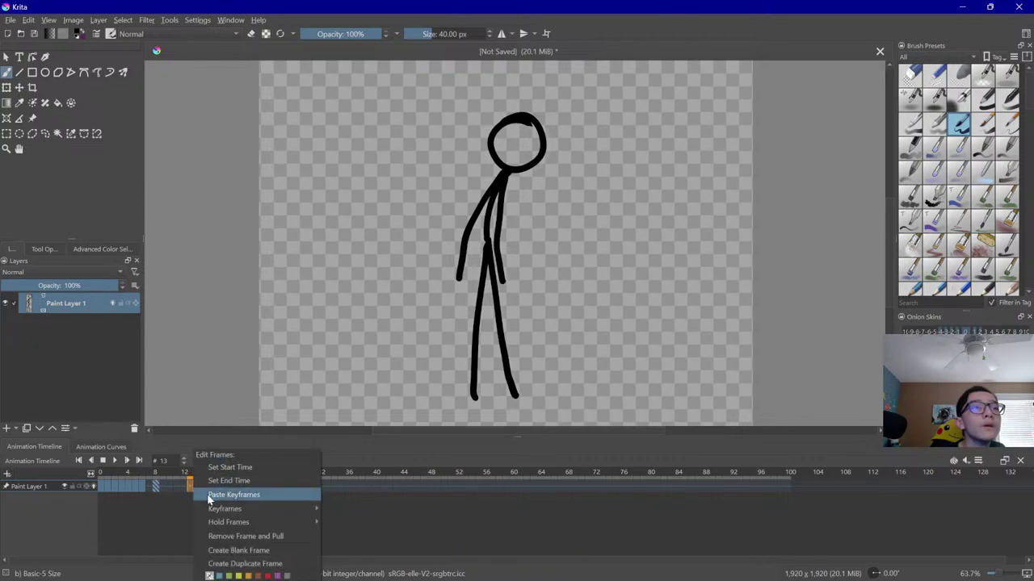
pyautogui.click(205, 494)
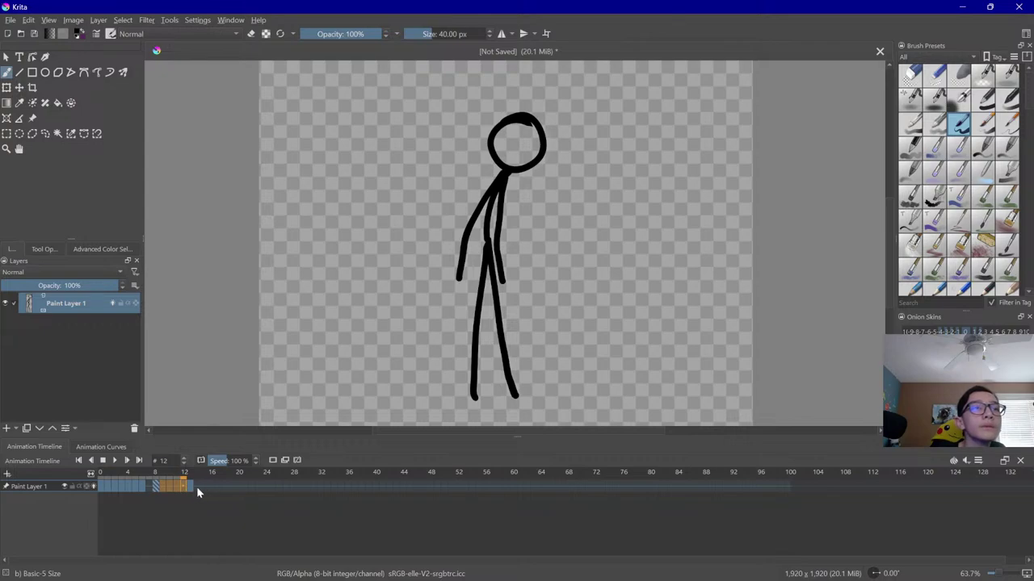
pyautogui.click(203, 492)
pyautogui.rightClick(223, 485)
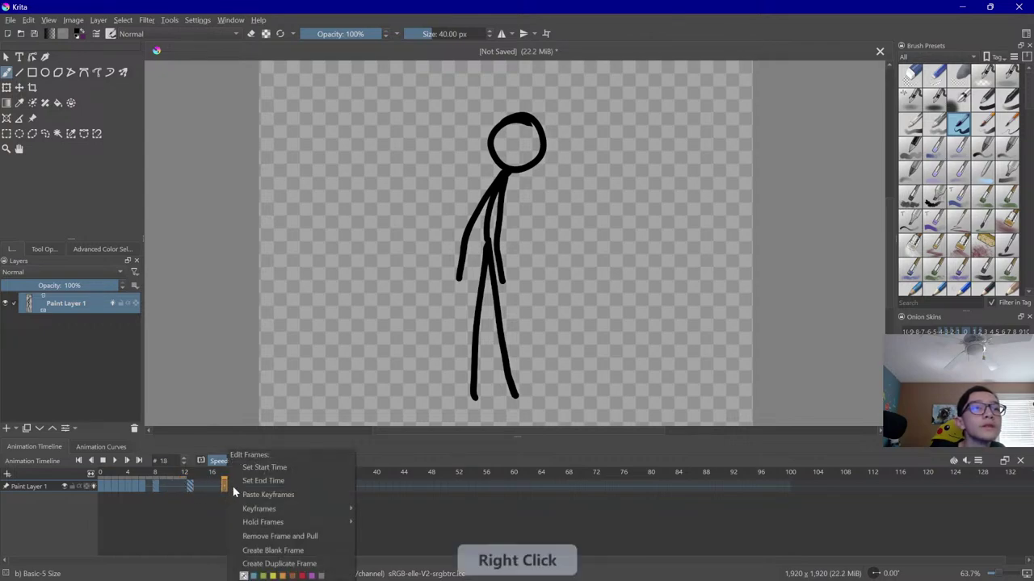
pyautogui.click(236, 493)
pyautogui.rightClick(257, 486)
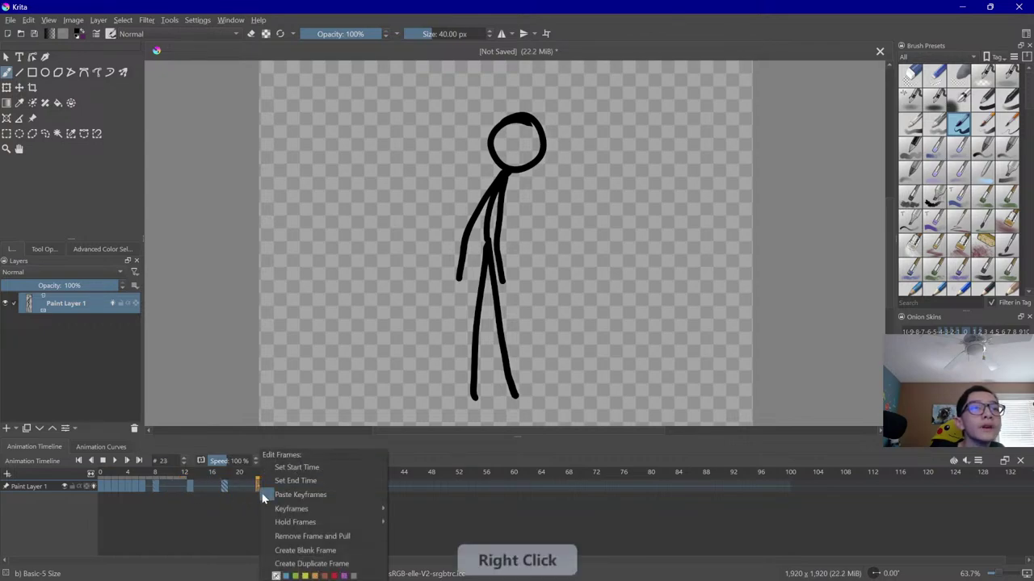
pyautogui.click(268, 492)
# Clear the stick figure at frame 8 and draw a round head lower and further left than the onion-skinned head
pyautogui.click(157, 490)
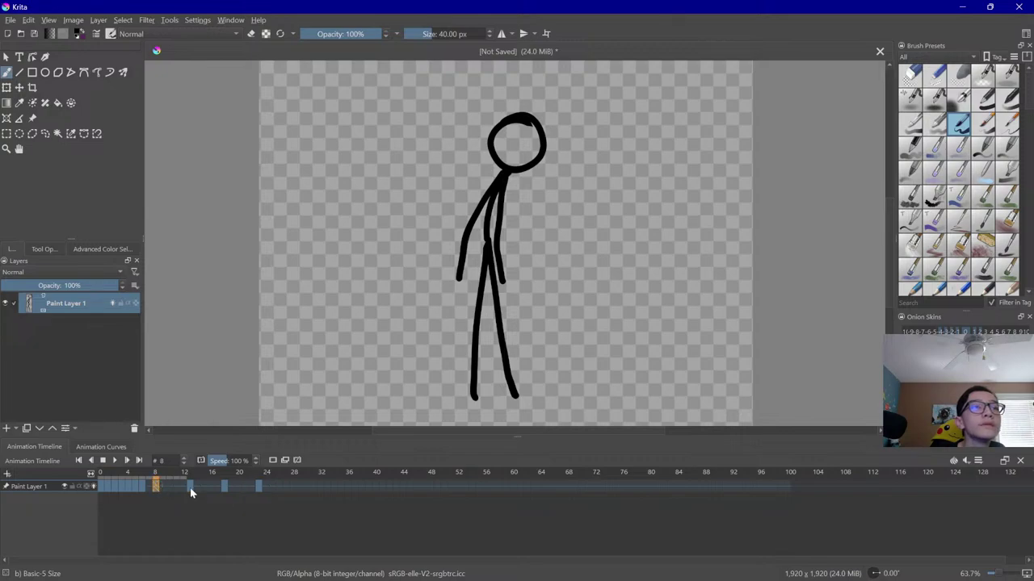
pyautogui.click(190, 489)
pyautogui.click(226, 489)
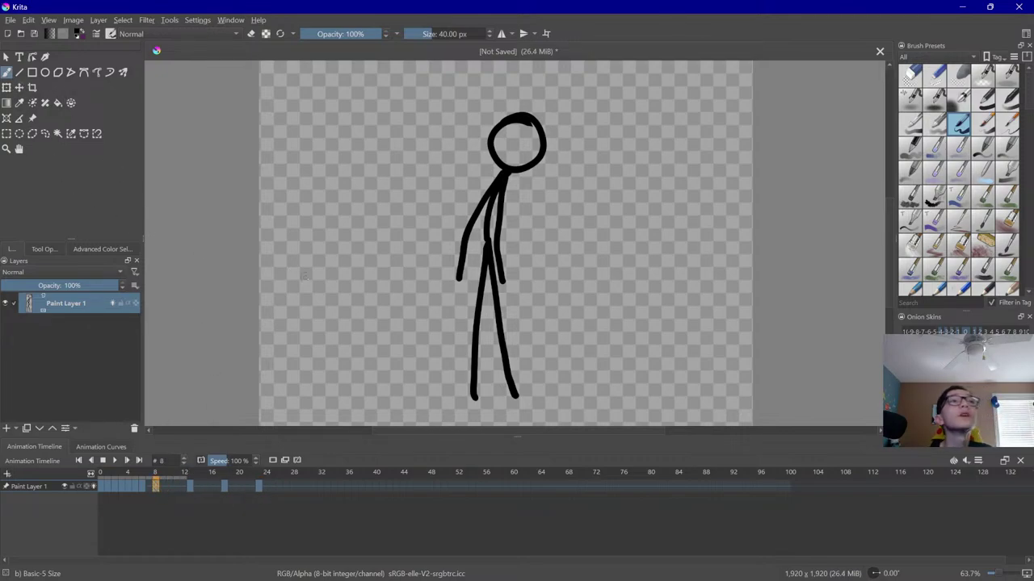
pyautogui.press('Delete')
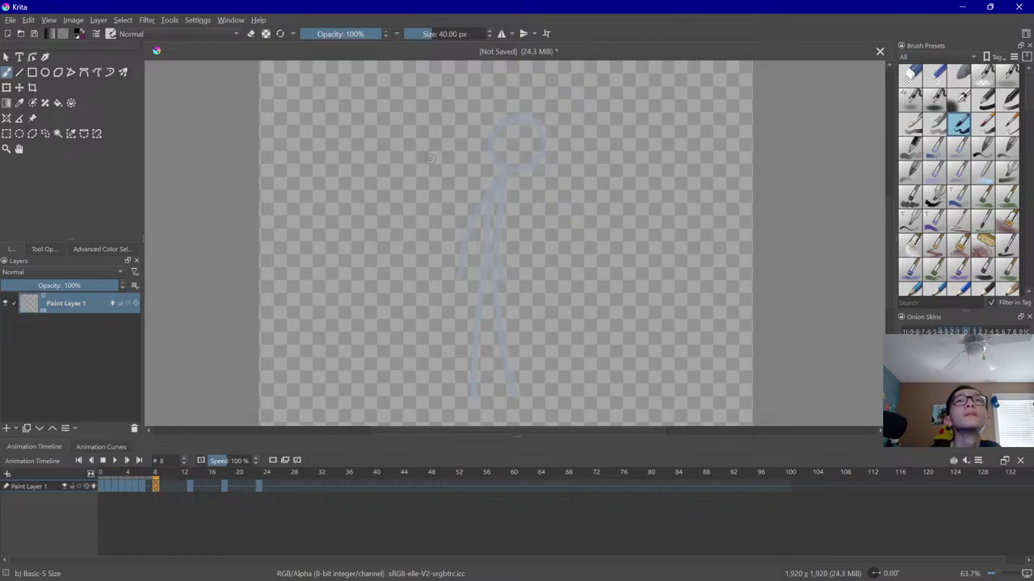
pyautogui.moveTo(433, 152)
pyautogui.mouseDown()
pyautogui.moveTo(406, 185)
pyautogui.moveTo(441, 163)
pyautogui.moveTo(482, 257)
pyautogui.mouseUp()
pyautogui.hotkey('ctrl', 'z')
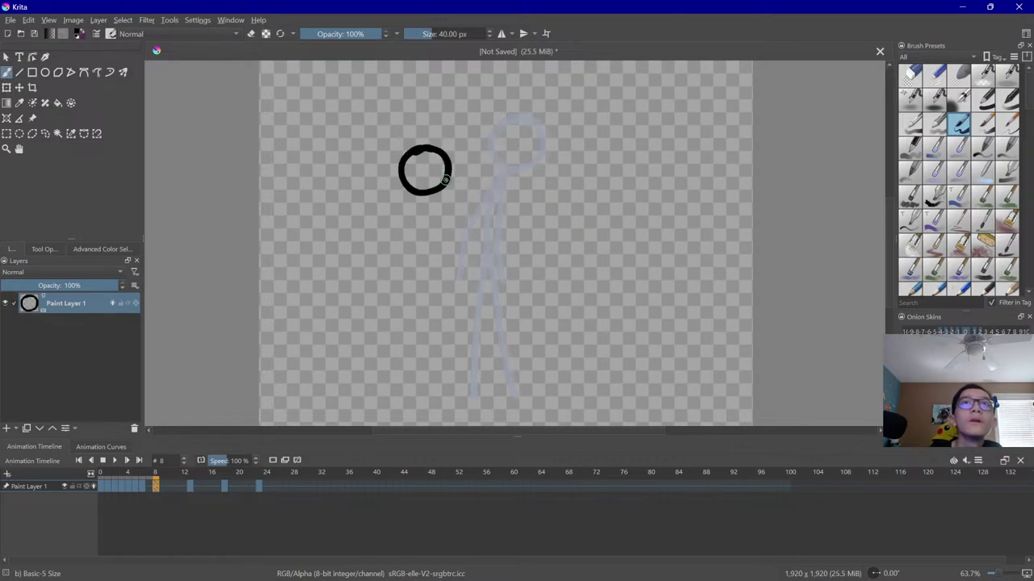
pyautogui.moveTo(441, 187); pyautogui.dragTo(482, 282)
pyautogui.hotkey('ctrl', 'z')
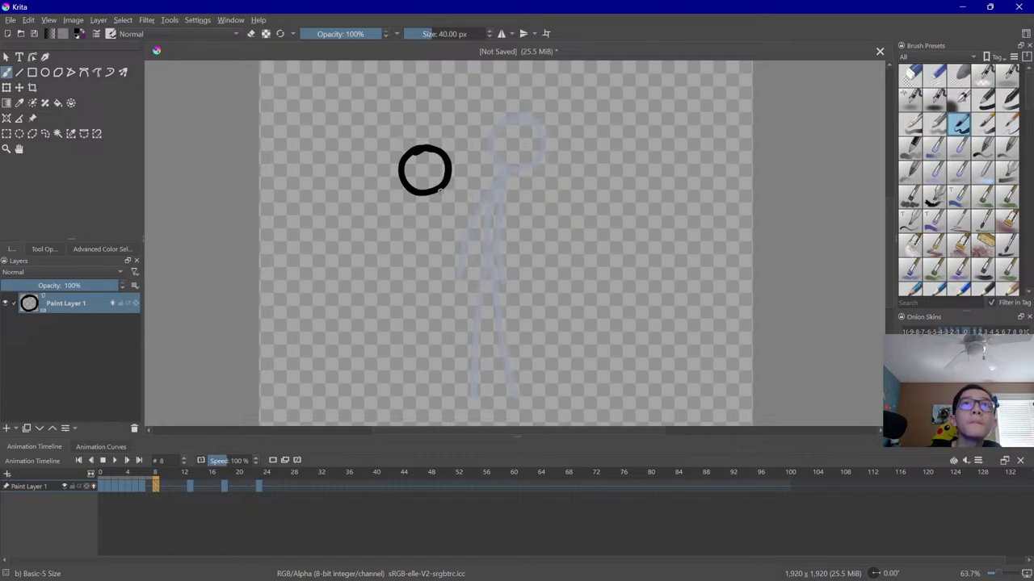
# Draw the left-leaning figure's curved torso, bent front leg and straight back leg at frame 8
pyautogui.moveTo(440, 189); pyautogui.dragTo(484, 261)
pyautogui.moveTo(449, 328); pyautogui.dragTo(448, 396)
pyautogui.hotkey('ctrl', 'z')
pyautogui.moveTo(484, 260)
pyautogui.mouseDown()
pyautogui.moveTo(441, 327)
pyautogui.moveTo(442, 393)
pyautogui.mouseUp()
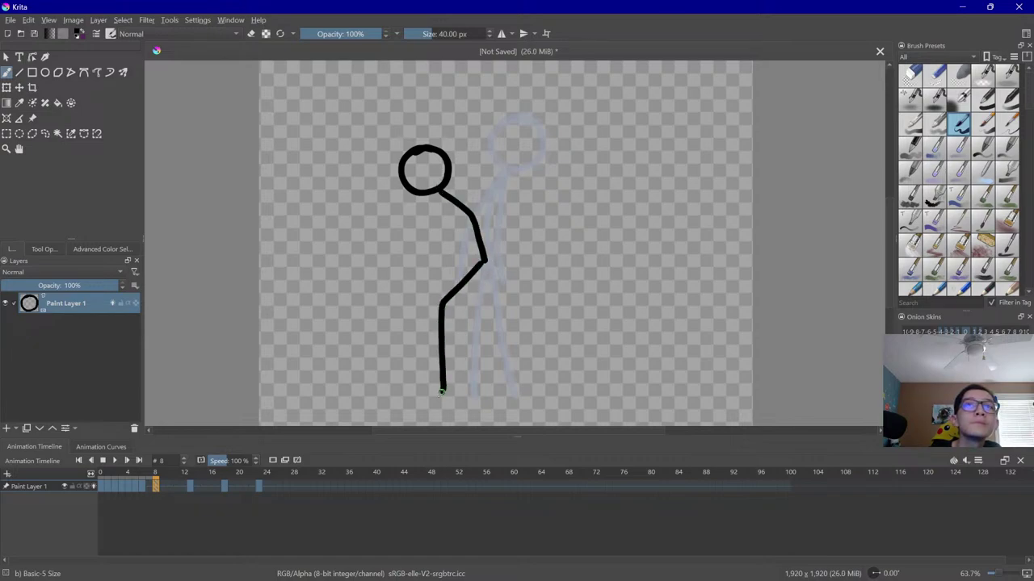
pyautogui.moveTo(482, 260); pyautogui.dragTo(507, 336)
pyautogui.hotkey('ctrl', 'z')
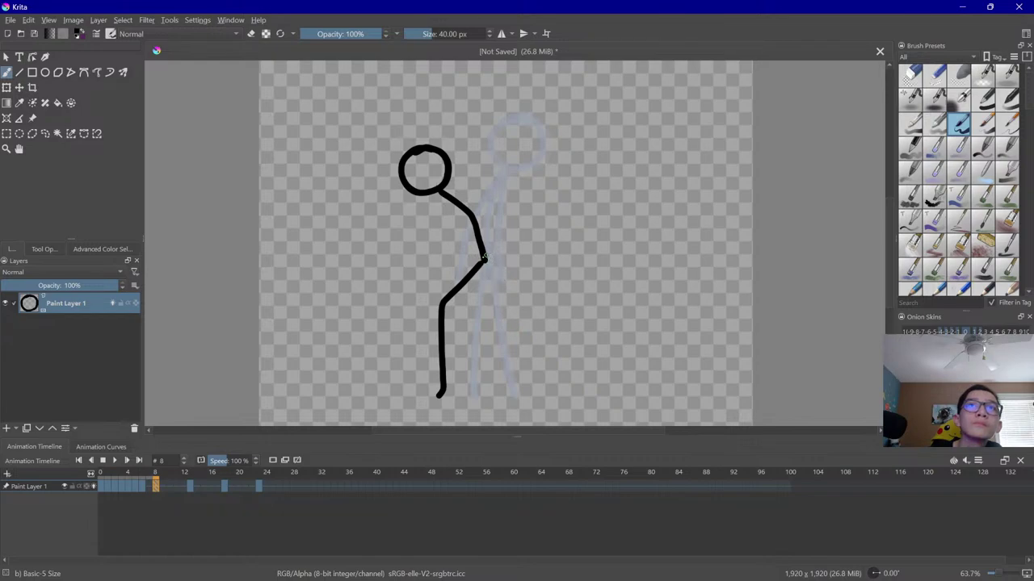
pyautogui.moveTo(484, 259); pyautogui.dragTo(517, 395)
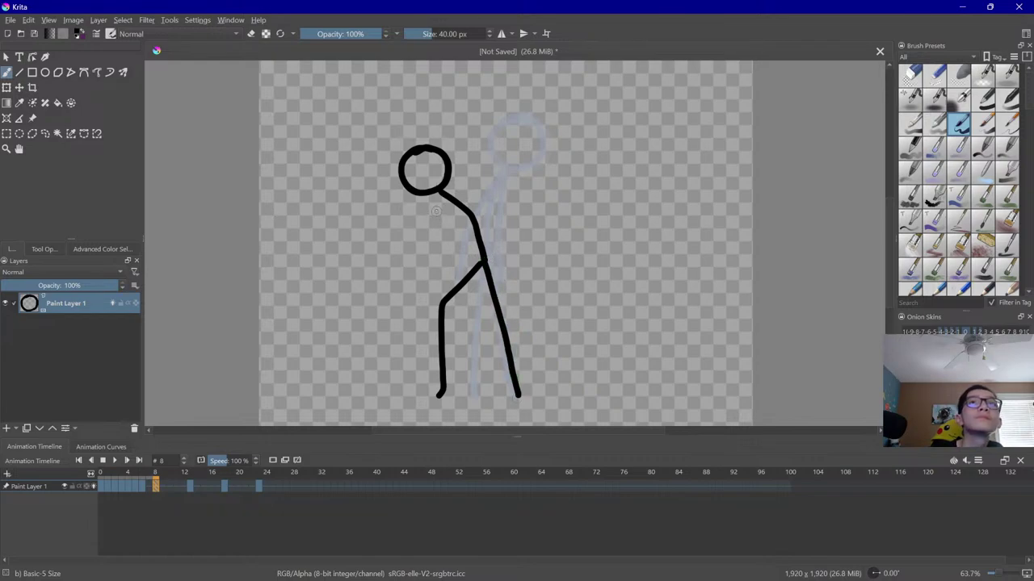
# Draw the left-leaning figure's arms at frame 8, one bent forward to the left and one raised behind the head
pyautogui.moveTo(436, 194)
pyautogui.mouseDown()
pyautogui.moveTo(415, 254)
pyautogui.moveTo(359, 258)
pyautogui.moveTo(425, 246)
pyautogui.moveTo(365, 232)
pyautogui.mouseUp()
pyautogui.hotkey('ctrl', 'z')
pyautogui.moveTo(443, 193)
pyautogui.mouseDown()
pyautogui.moveTo(496, 150)
pyautogui.moveTo(526, 178)
pyautogui.mouseUp()
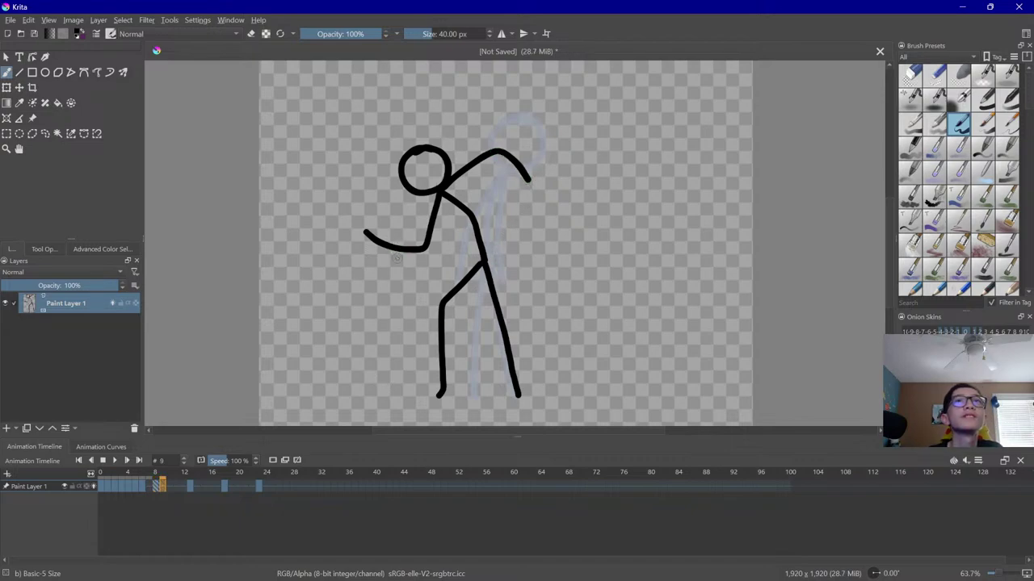
# At frame 9, transform the left-leaning pose so it stretches slightly upward and to the left
pyautogui.press('.')
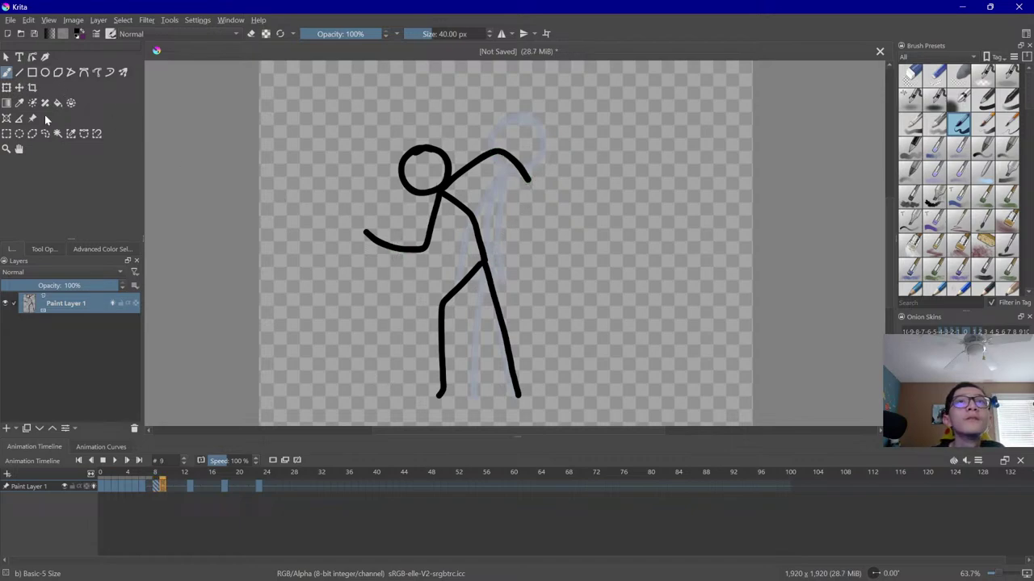
pyautogui.click(8, 88)
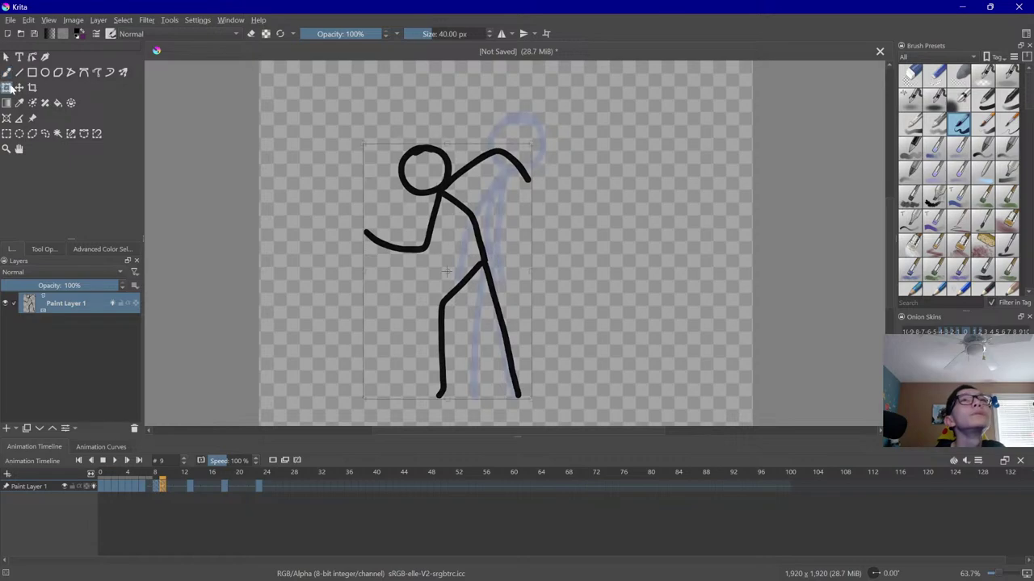
pyautogui.click(383, 174)
pyautogui.moveTo(364, 144); pyautogui.dragTo(354, 136)
pyautogui.press('.')
pyautogui.click(432, 182)
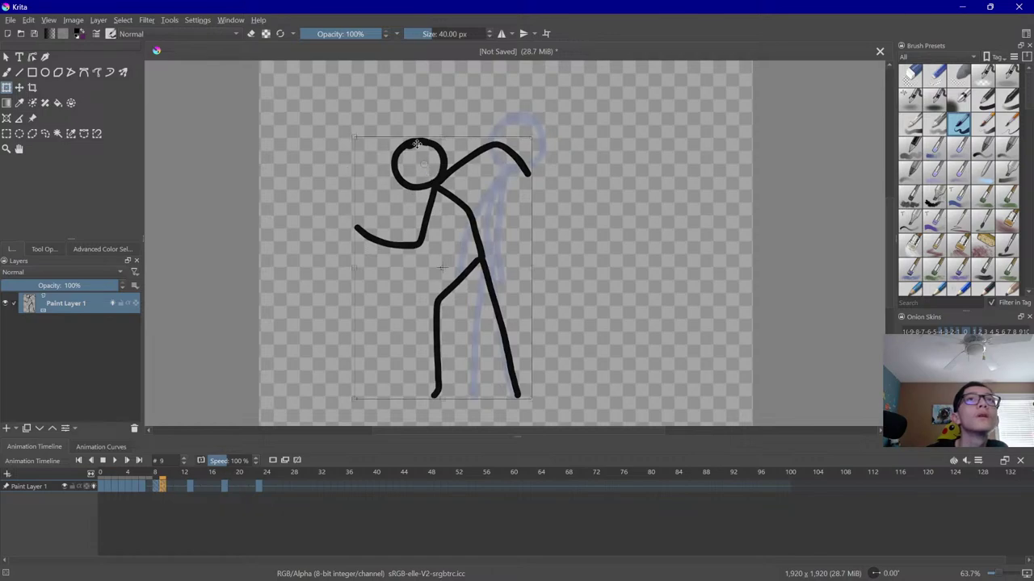
pyautogui.moveTo(357, 137); pyautogui.dragTo(361, 139)
# Clear frame 10 and redraw the left-leaning figure in a more upright pose with head, torso, legs and both arms
pyautogui.press('.')
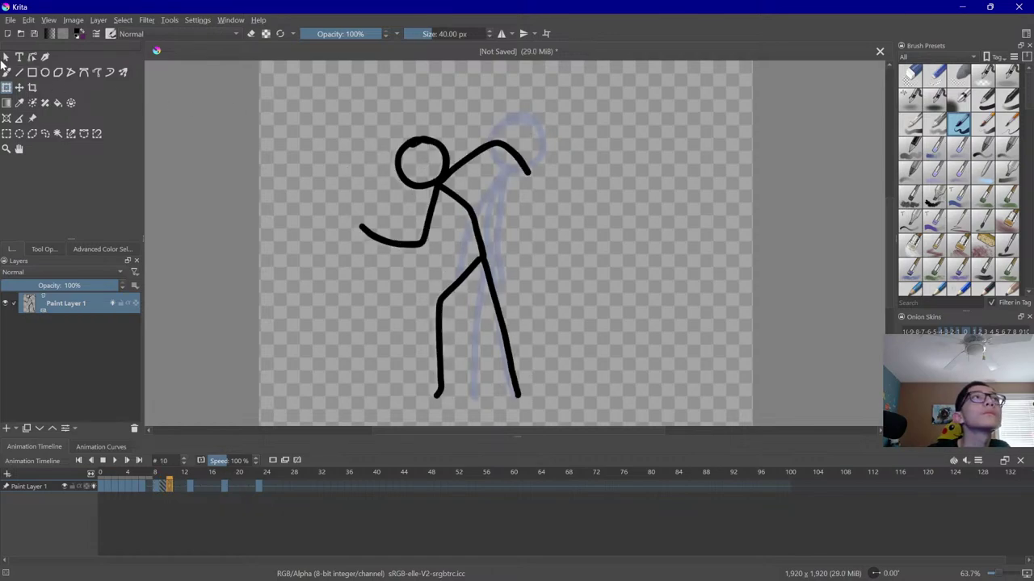
pyautogui.click(7, 71)
pyautogui.press('Delete')
pyautogui.moveTo(457, 131)
pyautogui.mouseDown()
pyautogui.moveTo(424, 178)
pyautogui.moveTo(457, 126)
pyautogui.moveTo(462, 166)
pyautogui.moveTo(432, 123)
pyautogui.mouseUp()
pyautogui.hotkey('ctrl', 'z')
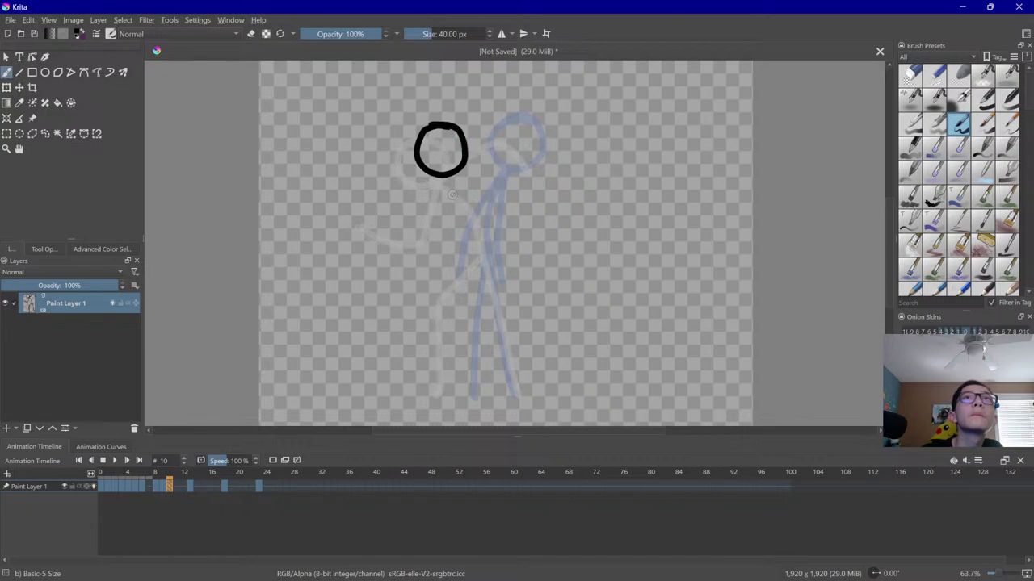
pyautogui.moveTo(457, 168); pyautogui.dragTo(520, 397)
pyautogui.moveTo(482, 259)
pyautogui.mouseDown()
pyautogui.moveTo(451, 298)
pyautogui.moveTo(437, 396)
pyautogui.mouseUp()
pyautogui.moveTo(457, 172)
pyautogui.mouseDown()
pyautogui.moveTo(449, 230)
pyautogui.moveTo(390, 247)
pyautogui.mouseUp()
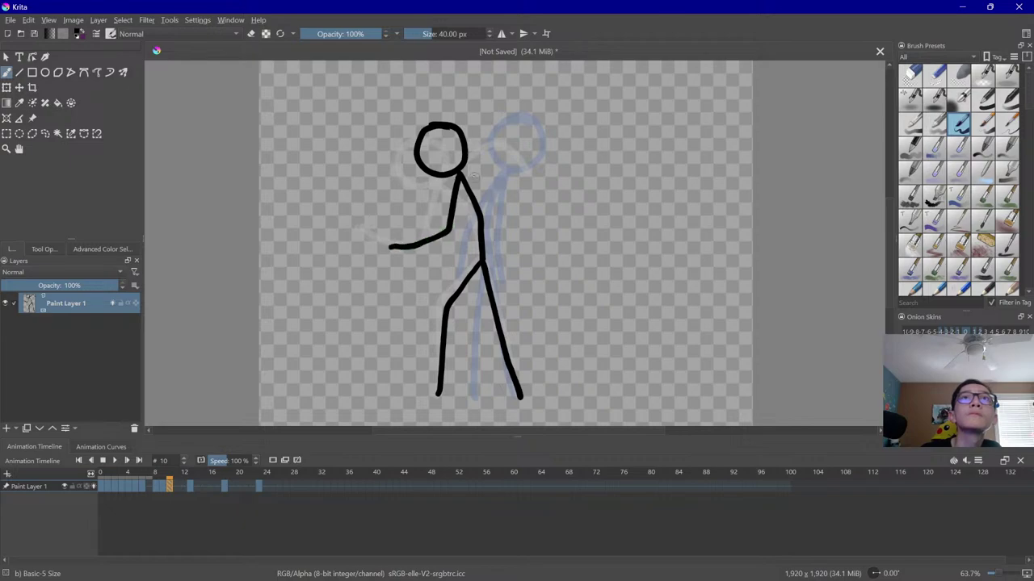
pyautogui.moveTo(463, 168); pyautogui.dragTo(529, 191)
# Apply a slight transform to the left-leaning pose at frame 11
pyautogui.press('Right')
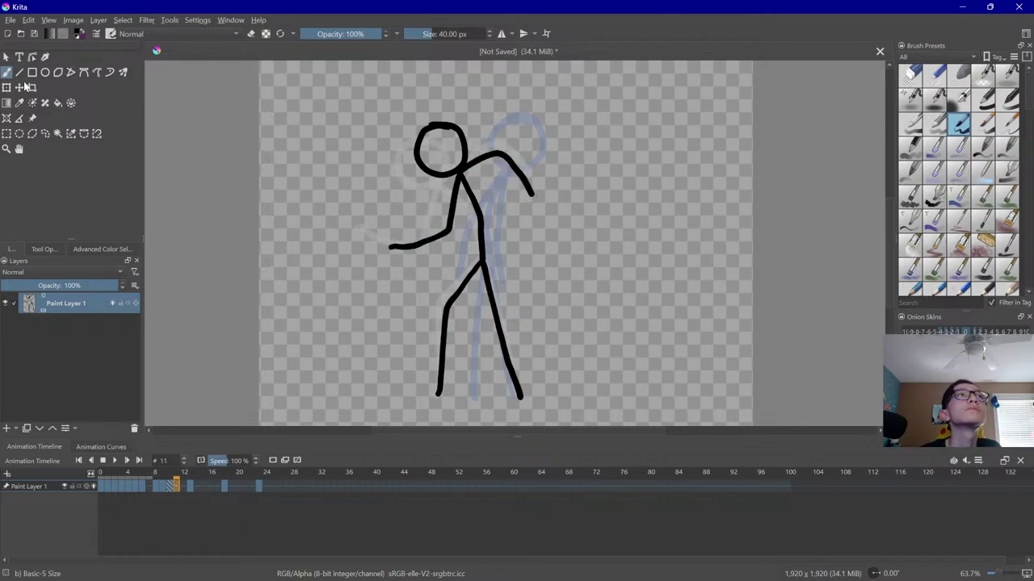
pyautogui.hotkey('ctrl', 't')
pyautogui.press('Return')
# Step back through the left-pose frames and play the animation to review the motion, stopping it after the pose
pyautogui.press('Left')
pyautogui.press('Left')
pyautogui.press('Left')
pyautogui.press('Left')
pyautogui.press('Left')
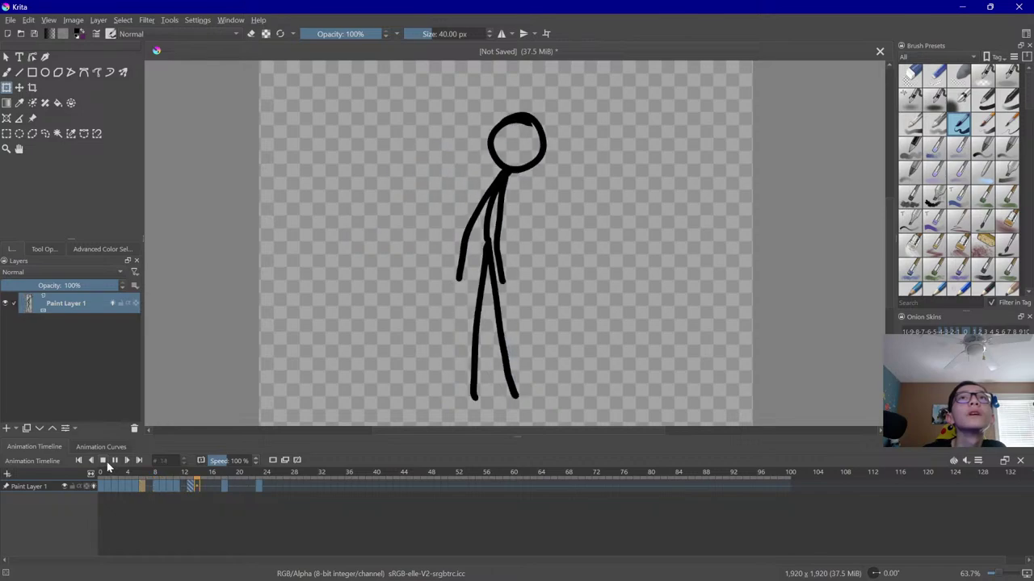
pyautogui.click(105, 460)
# Clear frame 13 and draw the figure bent over to the right with a low head, two legs and both arms outstretched
pyautogui.click(191, 488)
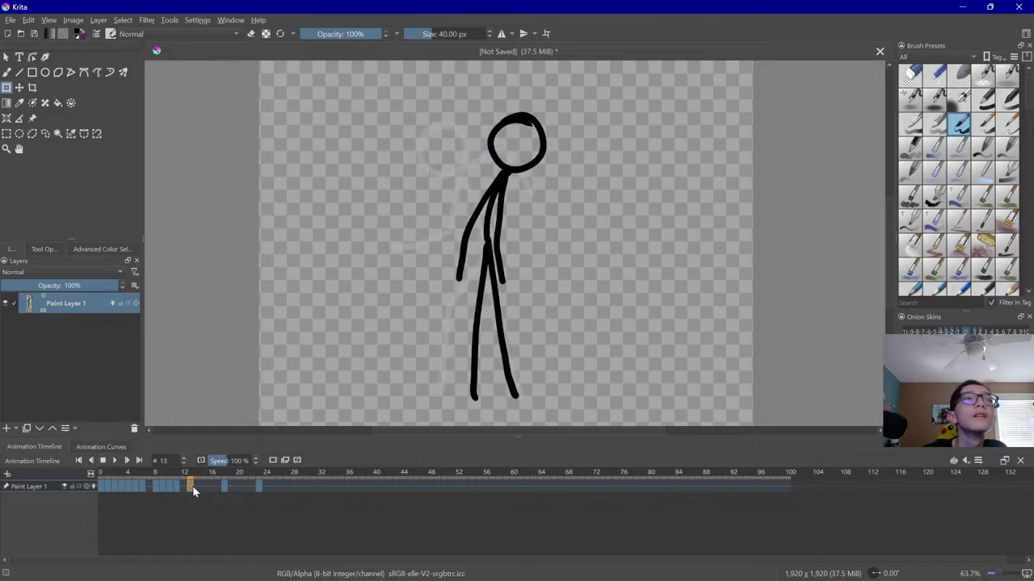
pyautogui.click(7, 72)
pyautogui.press('Delete')
pyautogui.moveTo(561, 192)
pyautogui.mouseDown()
pyautogui.moveTo(553, 186)
pyautogui.moveTo(562, 224)
pyautogui.moveTo(557, 194)
pyautogui.moveTo(518, 204)
pyautogui.moveTo(567, 206)
pyautogui.moveTo(542, 192)
pyautogui.mouseUp()
pyautogui.hotkey('ctrl', 'z')
pyautogui.moveTo(517, 225)
pyautogui.mouseDown()
pyautogui.moveTo(494, 224)
pyautogui.moveTo(460, 266)
pyautogui.moveTo(520, 400)
pyautogui.mouseUp()
pyautogui.moveTo(460, 267)
pyautogui.mouseDown()
pyautogui.moveTo(457, 359)
pyautogui.moveTo(425, 395)
pyautogui.mouseUp()
pyautogui.moveTo(517, 226)
pyautogui.mouseDown()
pyautogui.moveTo(486, 207)
pyautogui.moveTo(411, 231)
pyautogui.mouseUp()
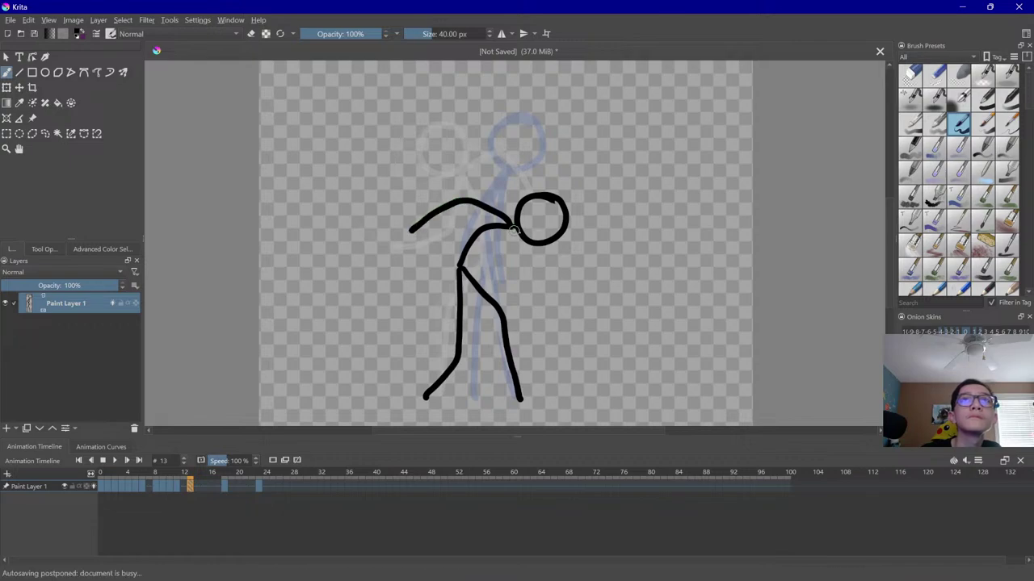
pyautogui.moveTo(562, 202)
pyautogui.mouseDown()
pyautogui.moveTo(598, 215)
pyautogui.moveTo(608, 199)
pyautogui.mouseUp()
# At frame 14, transform the bent-over pose so it sits slightly lower and further right
pyautogui.click(10, 89)
pyautogui.press('Right')
pyautogui.moveTo(582, 238); pyautogui.dragTo(586, 237)
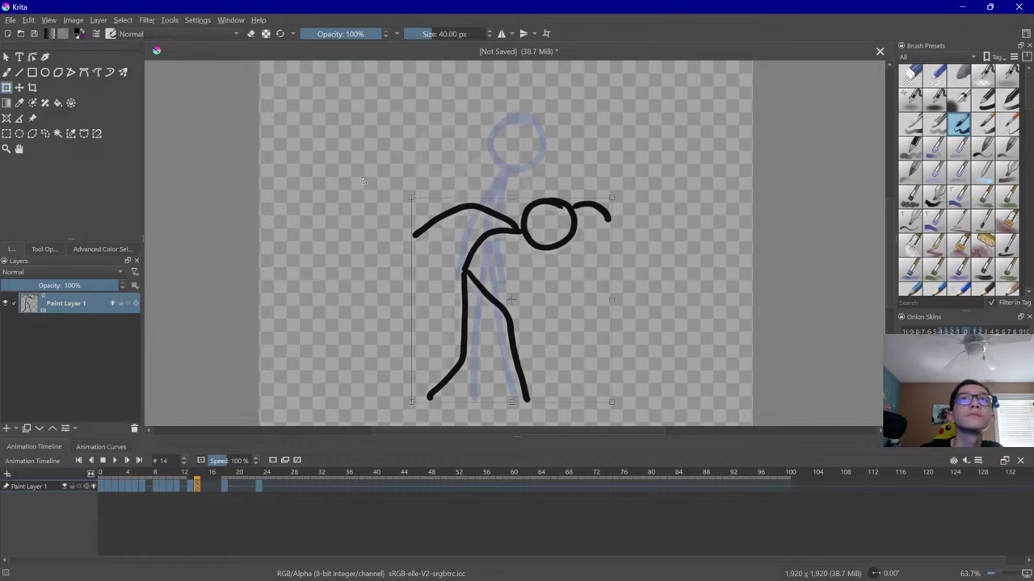
# At frame 15, redraw the bent-over figure's head slightly higher, with its torso and two bent legs
pyautogui.press('.')
pyautogui.press('b')
pyautogui.moveTo(556, 186)
pyautogui.mouseDown()
pyautogui.moveTo(542, 237)
pyautogui.moveTo(539, 181)
pyautogui.moveTo(523, 220)
pyautogui.moveTo(521, 212)
pyautogui.moveTo(485, 231)
pyautogui.moveTo(468, 277)
pyautogui.moveTo(512, 332)
pyautogui.moveTo(529, 404)
pyautogui.mouseUp()
pyautogui.hotkey('ctrl', 'z')
pyautogui.moveTo(466, 272)
pyautogui.mouseDown()
pyautogui.moveTo(461, 346)
pyautogui.moveTo(431, 394)
pyautogui.mouseUp()
# Switch to the YouTube Studio live stream page to read the chat, and return to Krita
pyautogui.press('super')
pyautogui.click(557, 567)
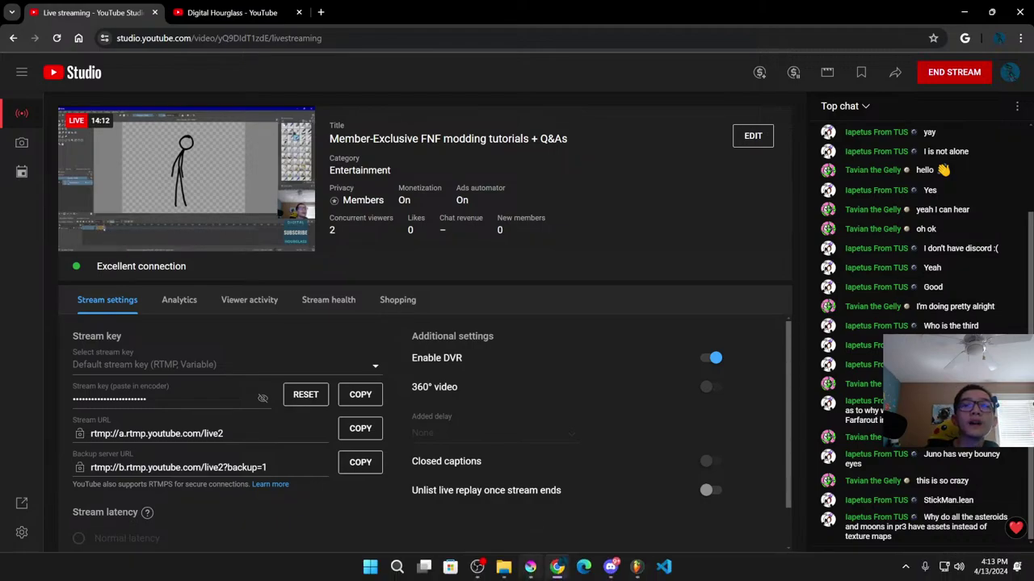
pyautogui.click(531, 567)
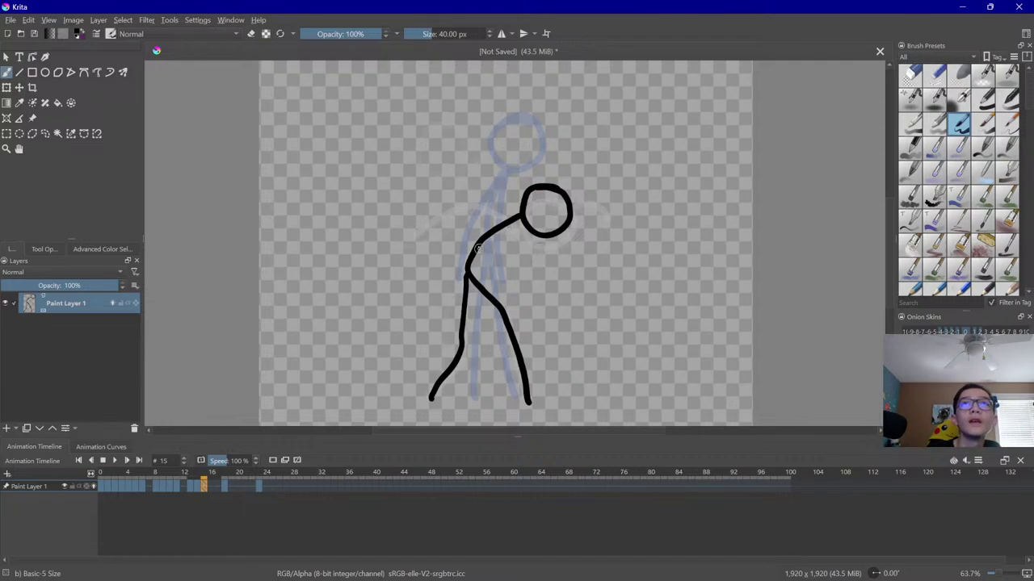
# Draw the bent-over figure's two arms at frame 15, one behind the torso and a short one past the head
pyautogui.moveTo(512, 215); pyautogui.dragTo(428, 249)
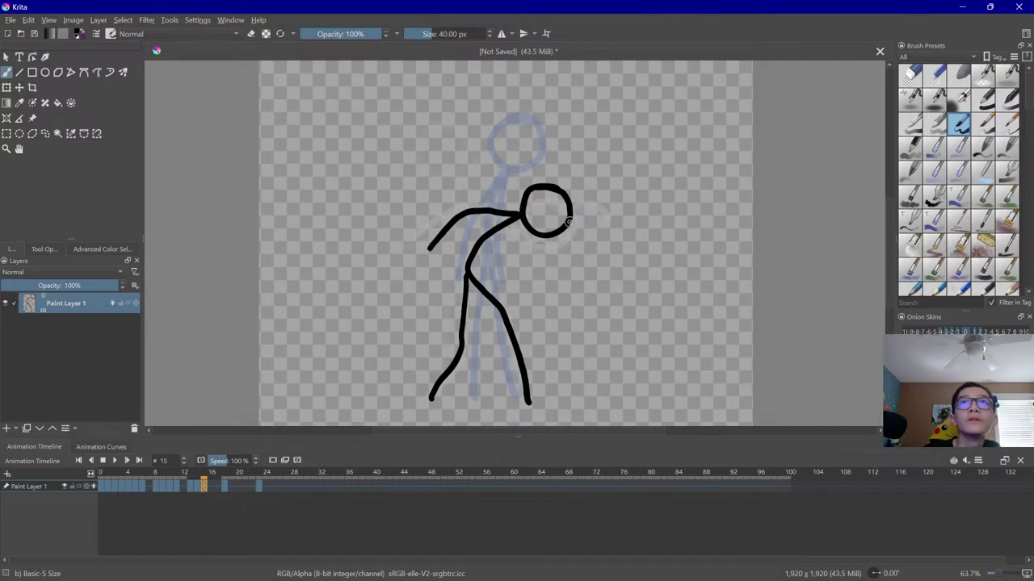
pyautogui.moveTo(569, 209); pyautogui.dragTo(600, 233)
pyautogui.hotkey('ctrl', 'z')
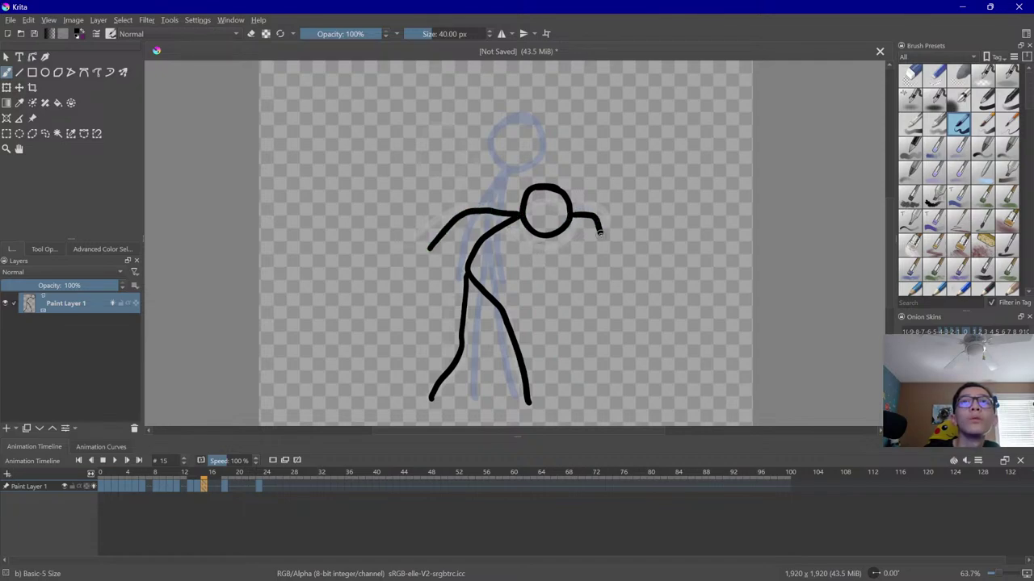
# At frame 16, transform the bent-over pose to be slightly taller and narrower
pyautogui.press('Right')
pyautogui.click(6, 88)
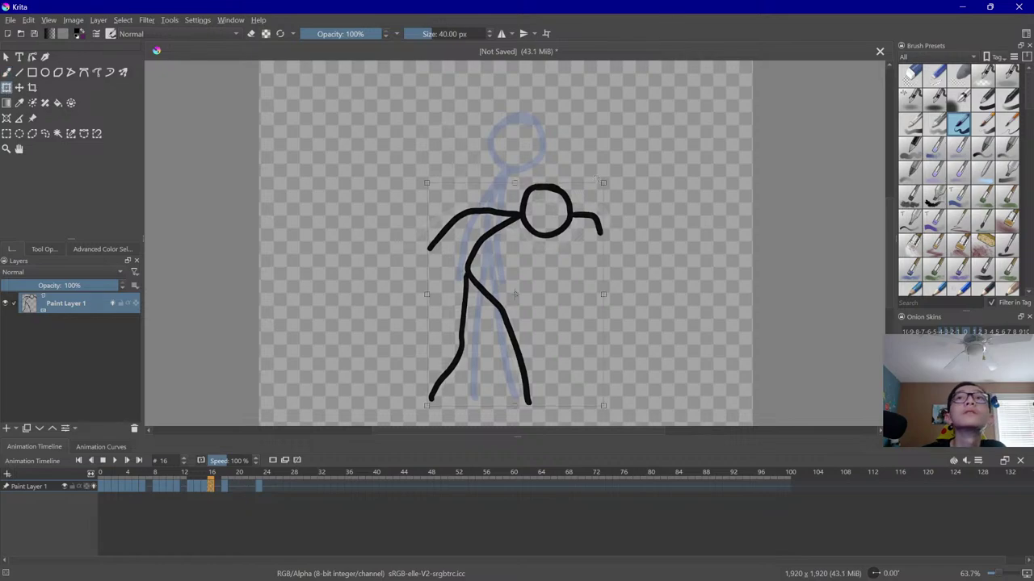
pyautogui.moveTo(604, 184); pyautogui.dragTo(601, 181)
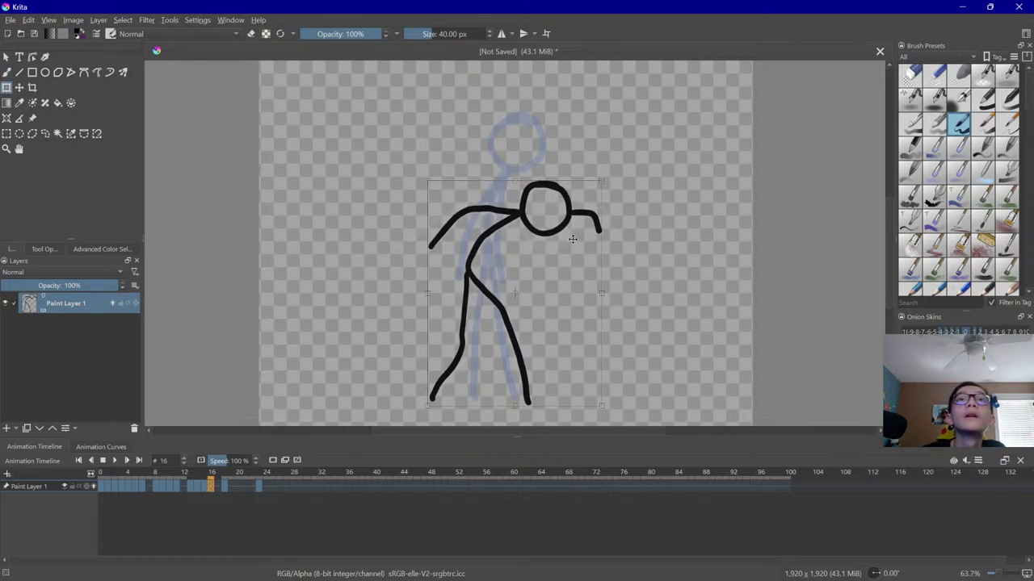
# Step backward and forward through the bent-over pose frames, and play the animation to check its motion
pyautogui.press('Left')
pyautogui.press('Left')
pyautogui.press('Left')
pyautogui.press('Left')
pyautogui.press('Left')
pyautogui.press('Right')
pyautogui.press('Right')
pyautogui.press('Right')
pyautogui.press('Right')
pyautogui.press('Right')
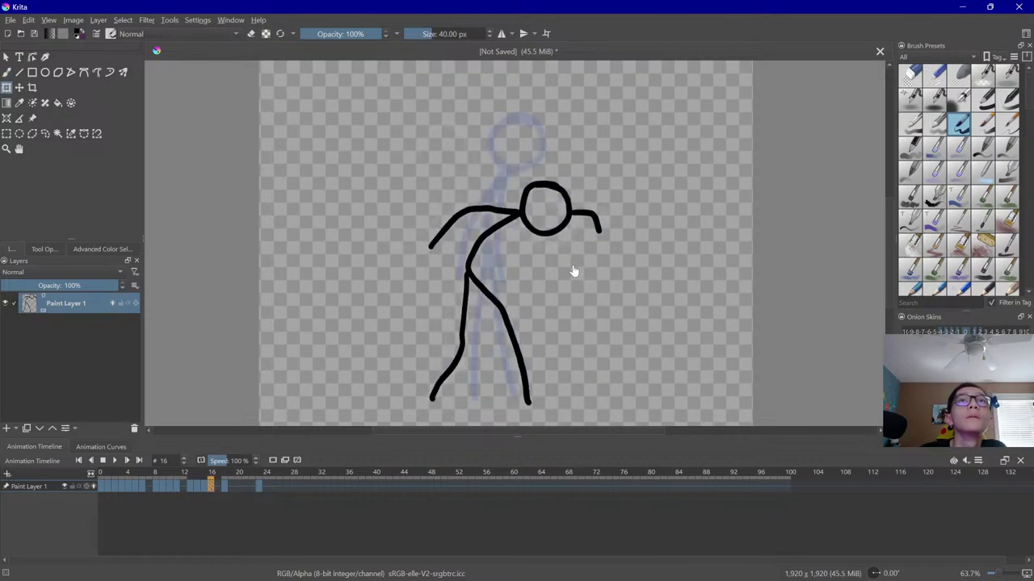
pyautogui.click(114, 460)
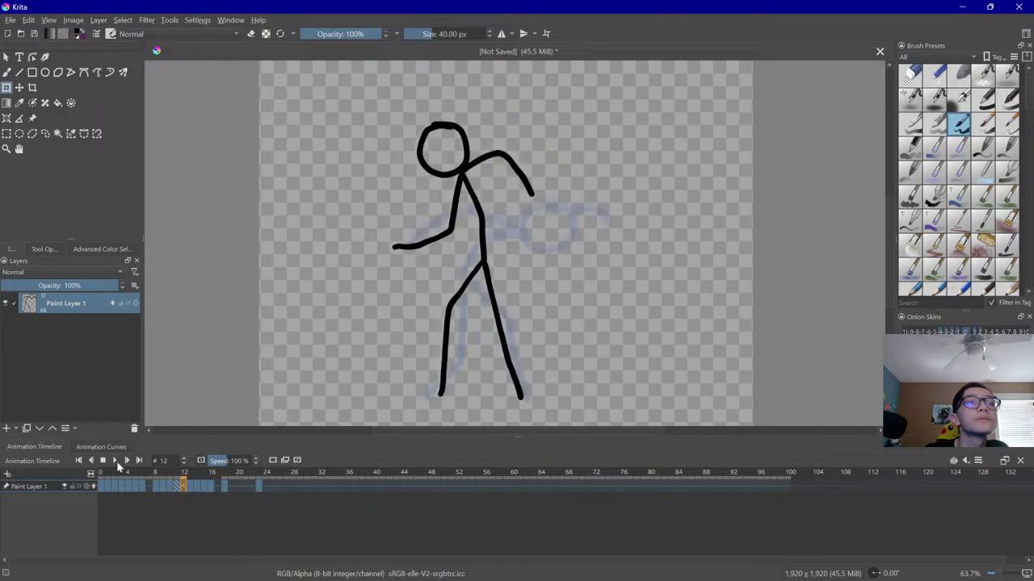
pyautogui.click(114, 461)
# Go to frame 18 and clear the standing pose from it, ready to draw with the brush
pyautogui.click(221, 476)
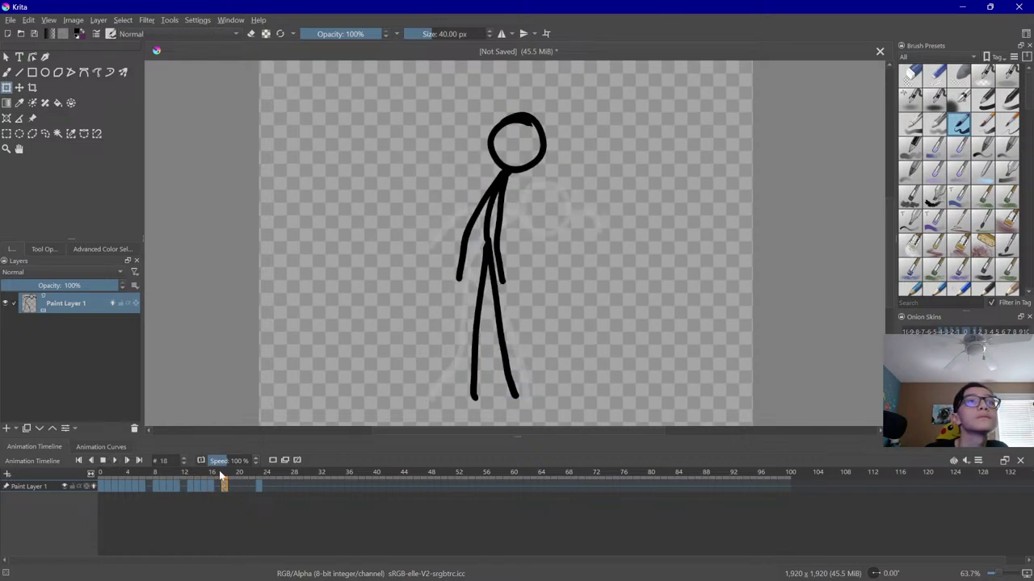
pyautogui.click(6, 72)
pyautogui.press('Delete')
pyautogui.moveTo(494, 93)
pyautogui.mouseDown()
pyautogui.moveTo(461, 110)
pyautogui.moveTo(517, 117)
pyautogui.moveTo(482, 93)
pyautogui.mouseUp()
pyautogui.moveTo(483, 155); pyautogui.dragTo(472, 389)
pyautogui.hotkey('ctrl', 'z')
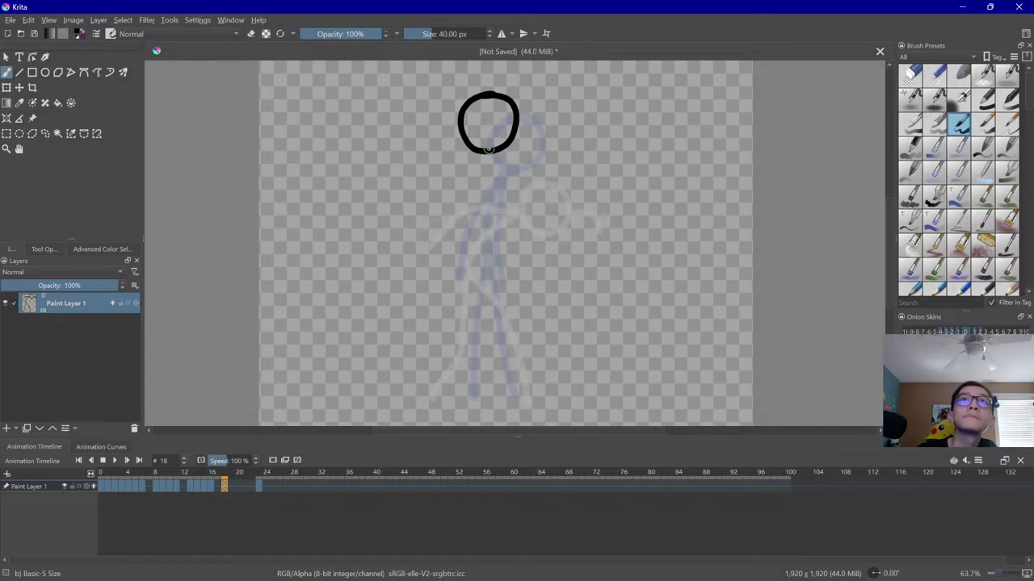
pyautogui.moveTo(483, 155)
pyautogui.mouseDown()
pyautogui.moveTo(464, 307)
pyautogui.moveTo(420, 390)
pyautogui.mouseUp()
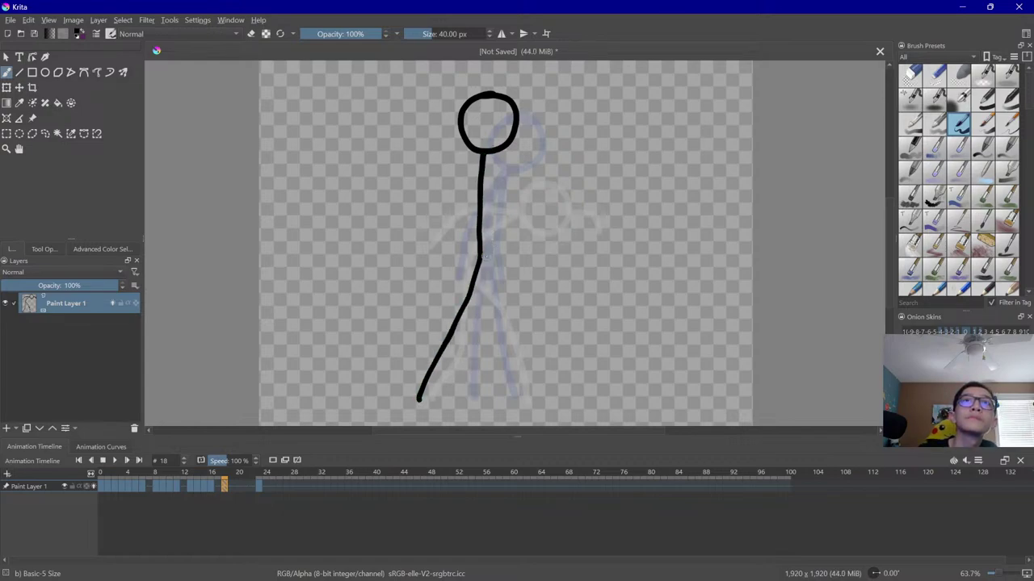
pyautogui.moveTo(482, 256); pyautogui.dragTo(508, 393)
pyautogui.hotkey('ctrl', 'z')
pyautogui.hotkey('ctrl', 'z')
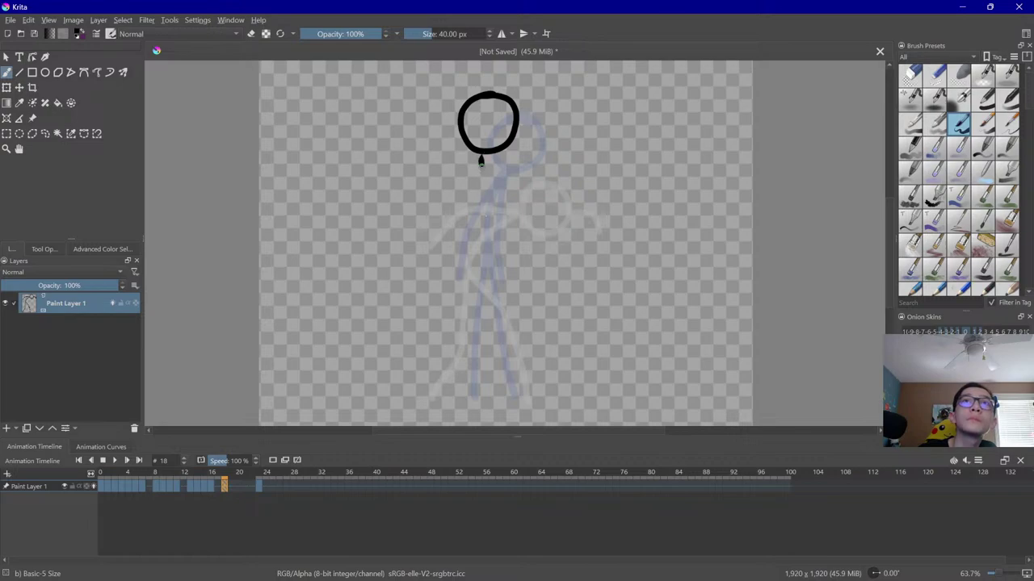
pyautogui.hotkey('ctrl', 'z')
# On frame 18, draw the up pose with an upright body, two legs, one arm stretched back and the other raised above the head
pyautogui.moveTo(509, 111)
pyautogui.mouseDown()
pyautogui.moveTo(481, 113)
pyautogui.moveTo(519, 122)
pyautogui.moveTo(508, 111)
pyautogui.mouseUp()
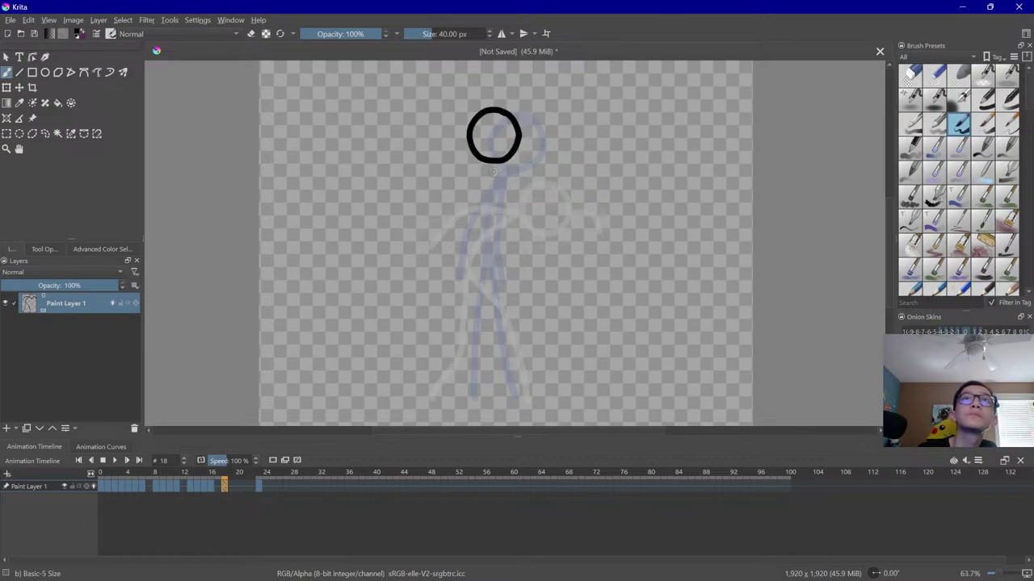
pyautogui.moveTo(490, 165); pyautogui.dragTo(473, 398)
pyautogui.moveTo(488, 253); pyautogui.dragTo(515, 394)
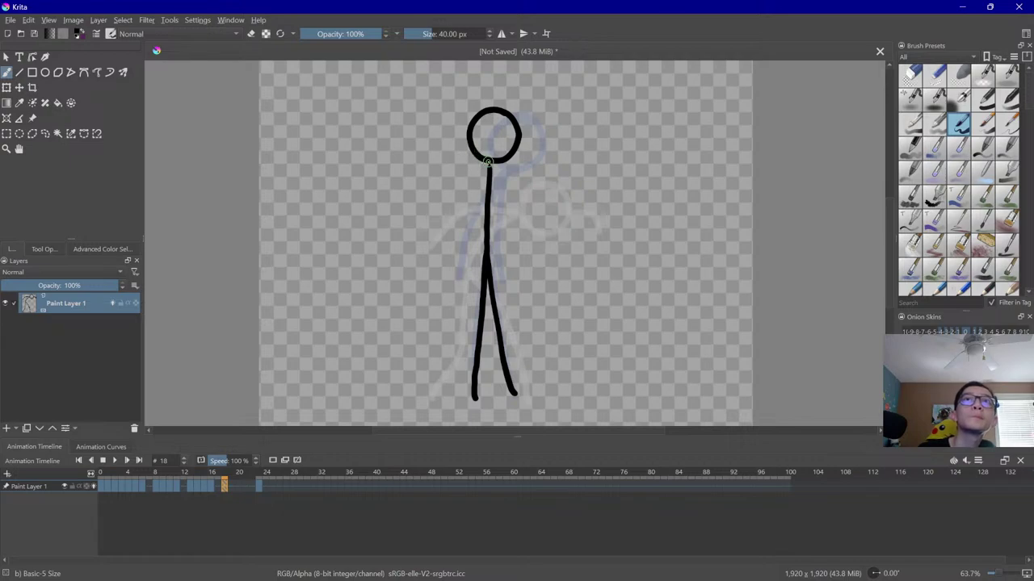
pyautogui.moveTo(486, 164); pyautogui.dragTo(392, 213)
pyautogui.moveTo(515, 125); pyautogui.dragTo(519, 75)
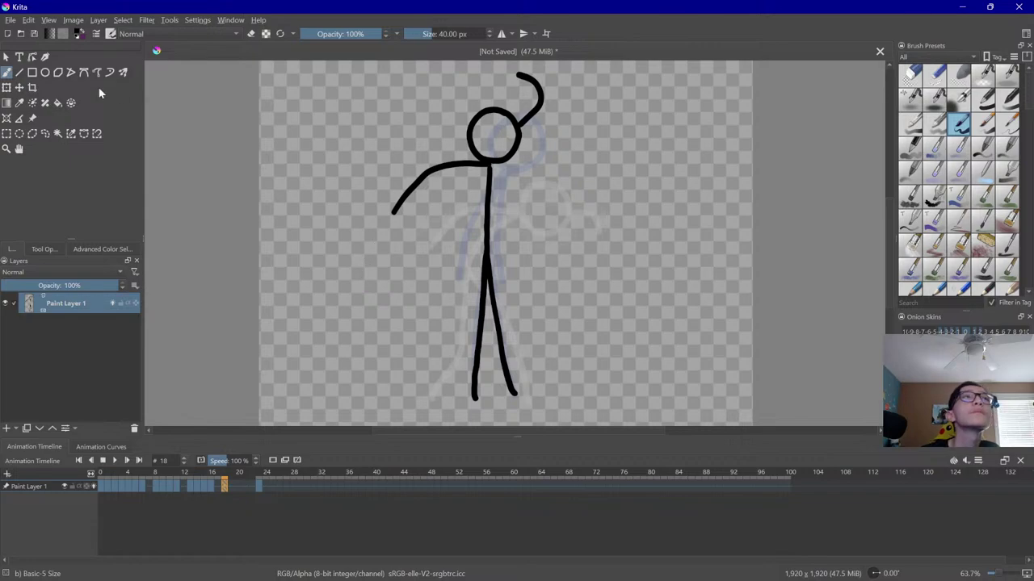
# At frame 19, transform the raised-arm pose to be slightly shorter
pyautogui.click(7, 87)
pyautogui.moveTo(545, 235); pyautogui.dragTo(521, 263)
pyautogui.press('Right')
pyautogui.moveTo(545, 71); pyautogui.dragTo(547, 74)
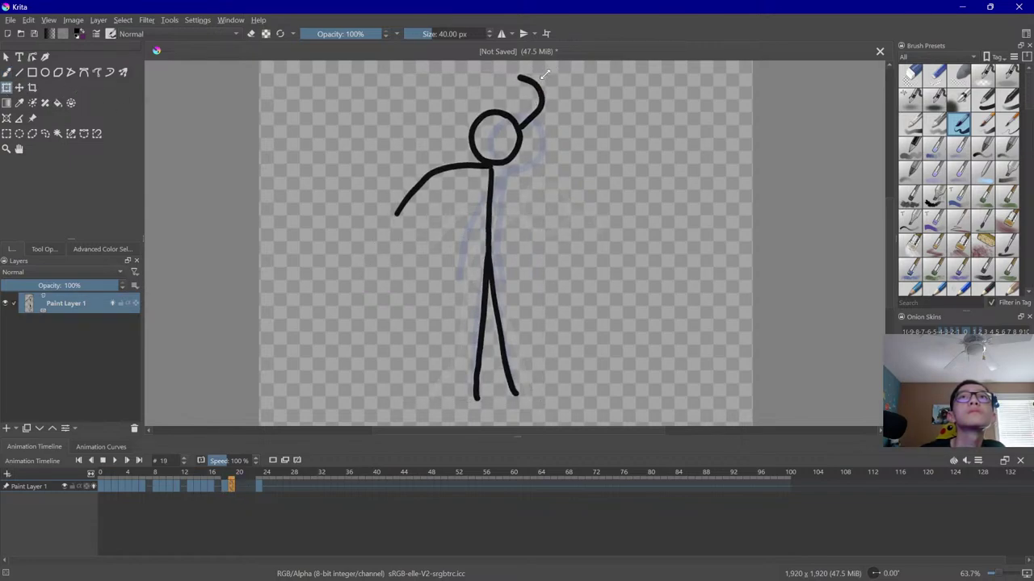
pyautogui.moveTo(527, 115)
pyautogui.mouseDown()
pyautogui.moveTo(475, 144)
pyautogui.moveTo(523, 147)
pyautogui.moveTo(490, 129)
pyautogui.mouseUp()
# Redraw the figure's head, backward-curved torso and two legs on frame 20, and skew its upper body slightly forward
pyautogui.press('Right')
pyautogui.click(6, 73)
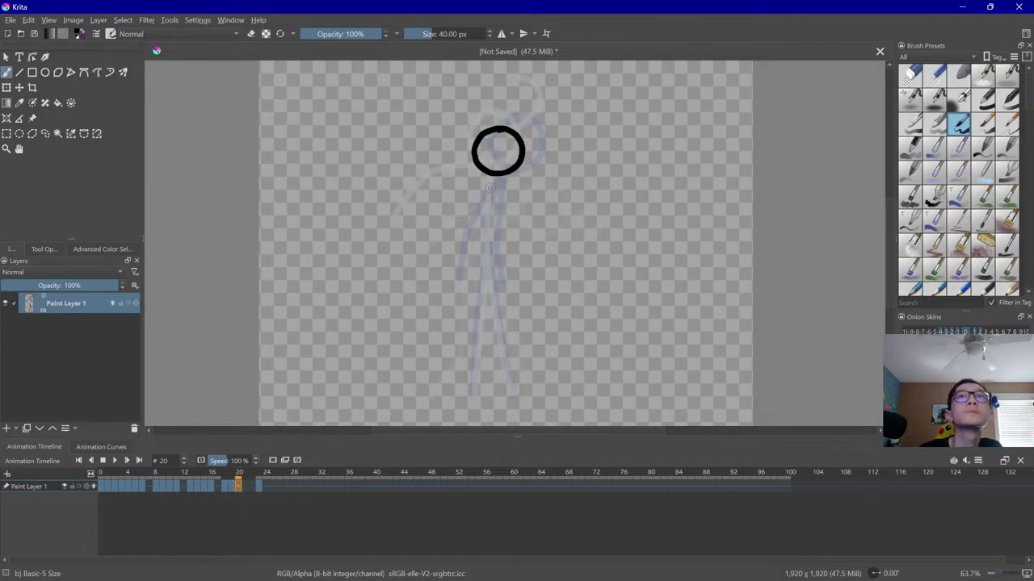
pyautogui.moveTo(483, 174)
pyautogui.mouseDown()
pyautogui.moveTo(471, 252)
pyautogui.moveTo(517, 398)
pyautogui.mouseUp()
pyautogui.moveTo(474, 270); pyautogui.dragTo(474, 397)
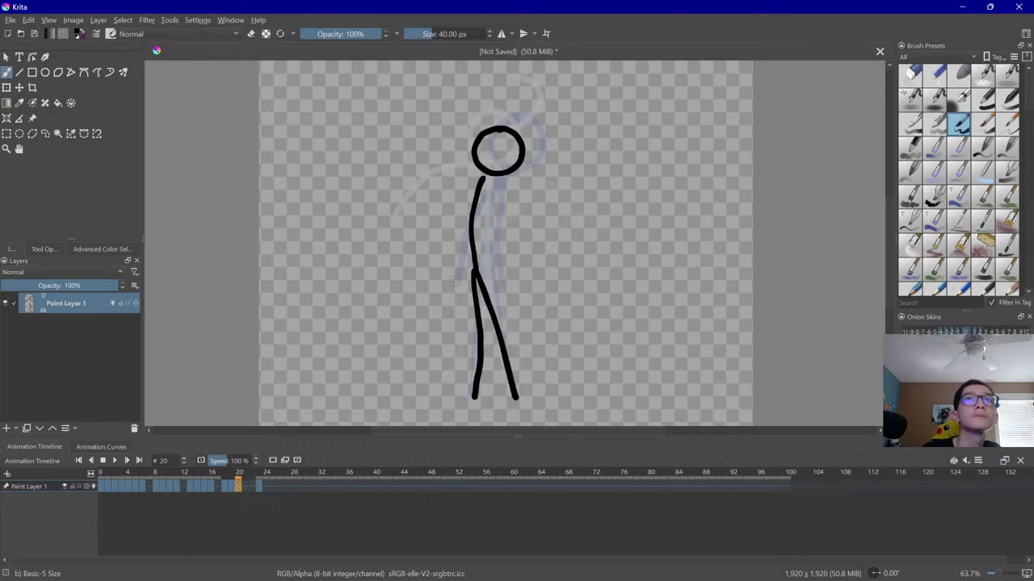
pyautogui.click(7, 87)
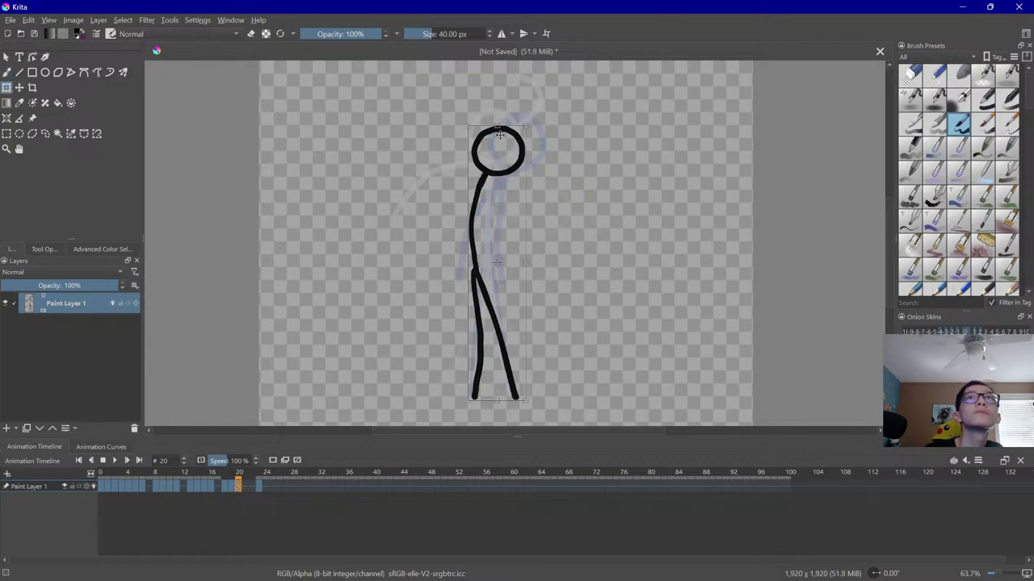
pyautogui.moveTo(503, 129); pyautogui.dragTo(508, 128)
# Draw one arm stretched back and one bent upward beside the head at frame 20, and squash the pose slightly at frame 21
pyautogui.moveTo(503, 167)
pyautogui.mouseDown()
pyautogui.moveTo(446, 184)
pyautogui.moveTo(398, 226)
pyautogui.mouseUp()
pyautogui.press('b')
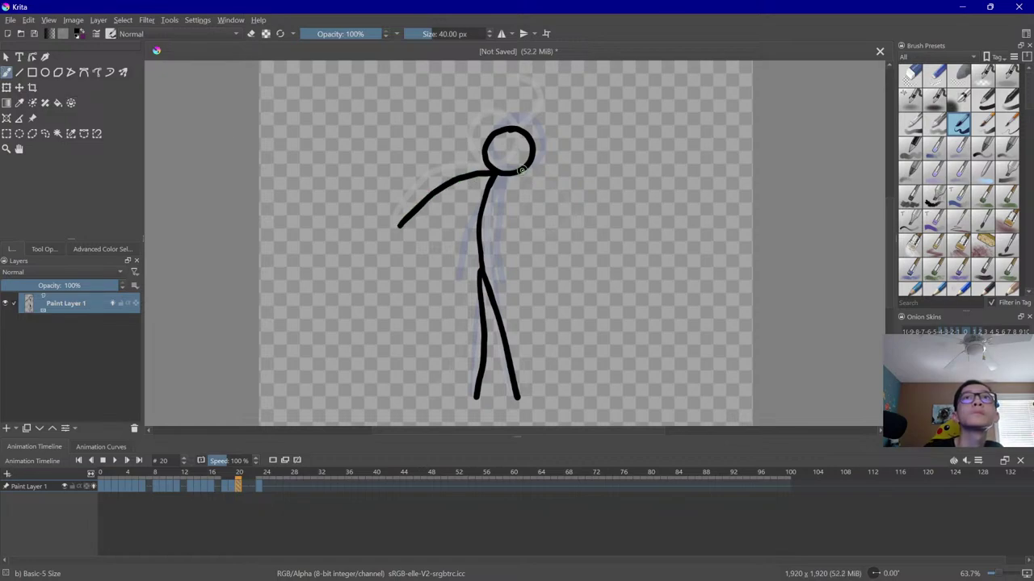
pyautogui.moveTo(520, 171); pyautogui.dragTo(560, 129)
pyautogui.press('Right')
pyautogui.click(7, 87)
# Step backward through the up pose frames and play the animation to check its motion
pyautogui.press(',')
pyautogui.press(',')
pyautogui.press(',')
pyautogui.press(',')
pyautogui.press(',')
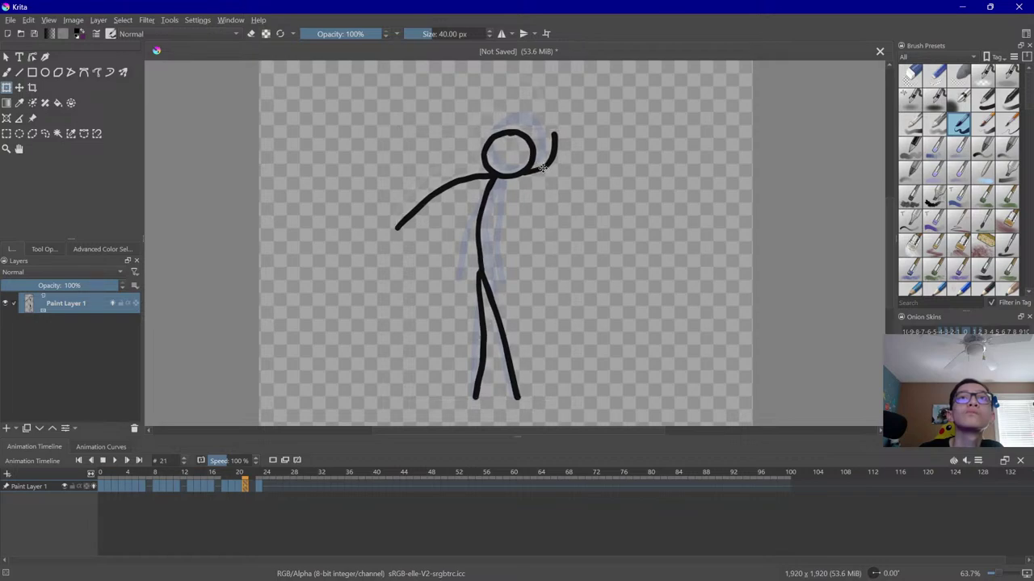
pyautogui.click(115, 461)
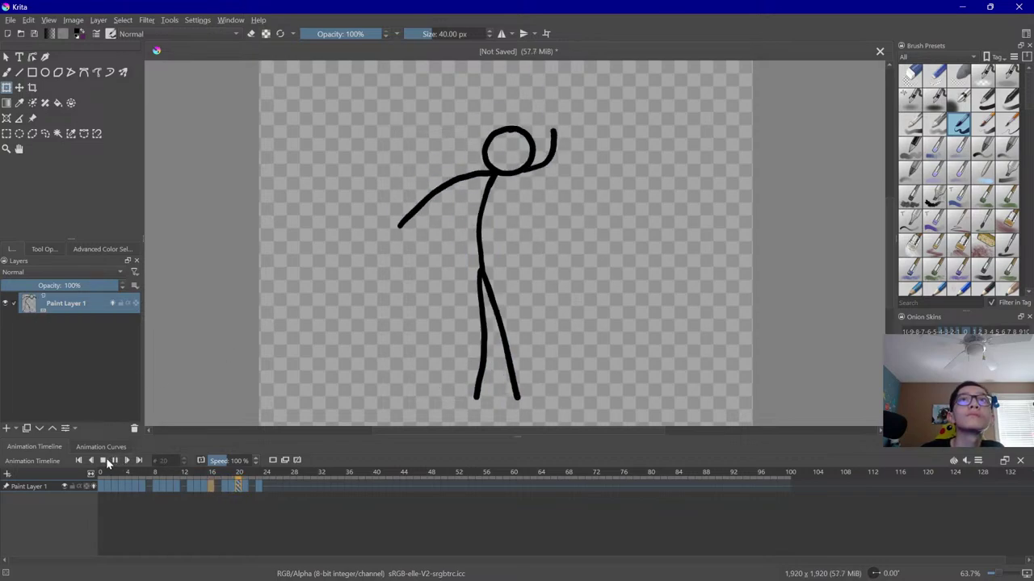
# Clear the standing pose from frame 23 and draw a round head further forward
pyautogui.click(258, 483)
pyautogui.click(7, 73)
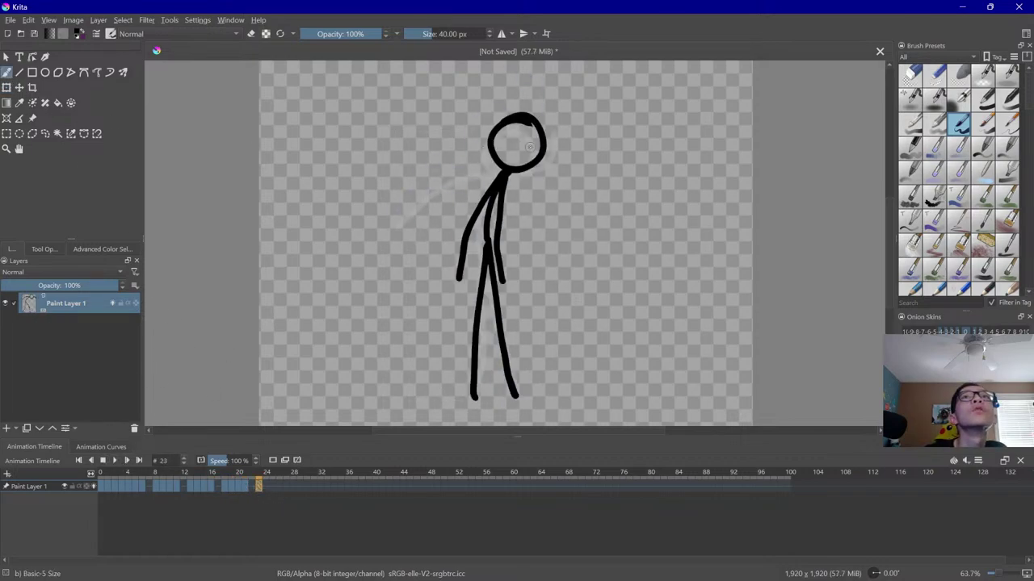
pyautogui.press('Delete')
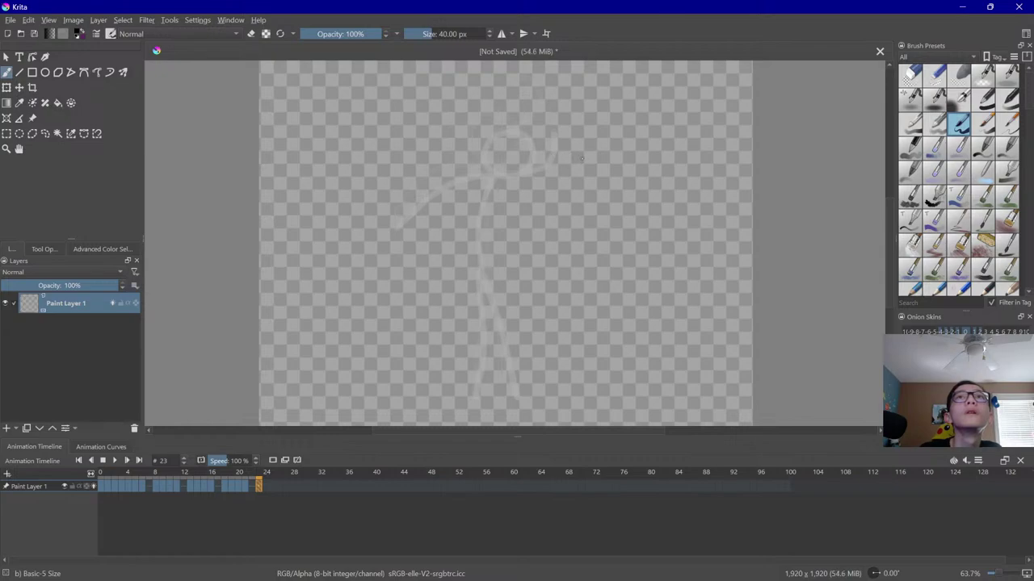
pyautogui.moveTo(585, 156)
pyautogui.mouseDown()
pyautogui.moveTo(548, 194)
pyautogui.moveTo(575, 151)
pyautogui.moveTo(565, 157)
pyautogui.moveTo(600, 173)
pyautogui.moveTo(569, 156)
pyautogui.mouseUp()
pyautogui.hotkey('ctrl', 'z')
pyautogui.moveTo(554, 197)
pyautogui.mouseDown()
pyautogui.moveTo(505, 252)
pyautogui.moveTo(525, 212)
pyautogui.moveTo(507, 244)
pyautogui.mouseUp()
pyautogui.hotkey('ctrl', 'z')
pyautogui.hotkey('ctrl', 'z')
pyautogui.moveTo(561, 199)
pyautogui.mouseDown()
pyautogui.moveTo(526, 224)
pyautogui.moveTo(491, 277)
pyautogui.mouseUp()
pyautogui.hotkey('ctrl', 'z')
pyautogui.moveTo(559, 200); pyautogui.dragTo(493, 266)
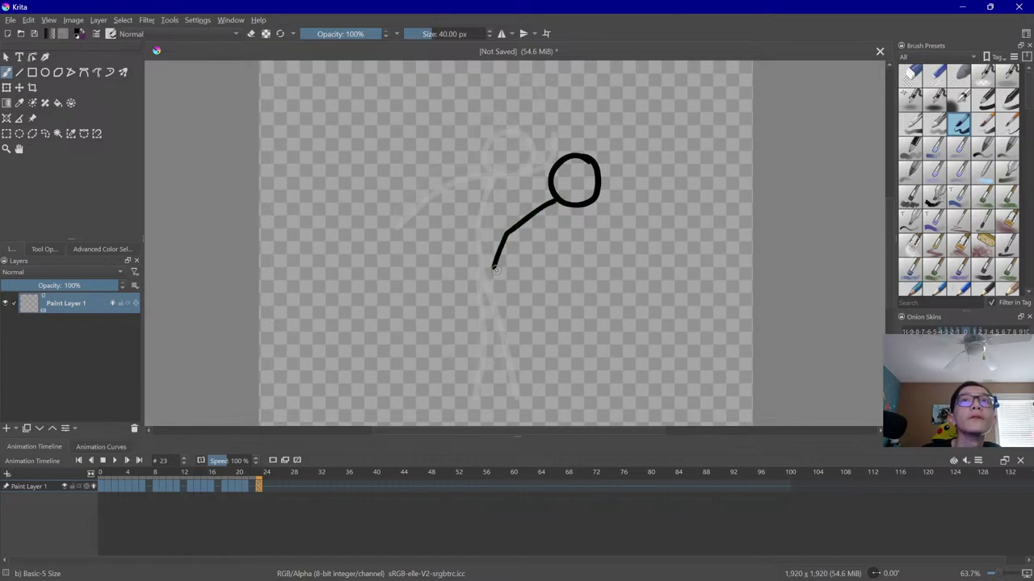
pyautogui.hotkey('ctrl', 'z')
# Draw the forward-leaning torso with two spread legs at frame 23, and move the whole figure to the right on the canvas
pyautogui.moveTo(558, 200)
pyautogui.mouseDown()
pyautogui.moveTo(507, 262)
pyautogui.moveTo(541, 395)
pyautogui.mouseUp()
pyautogui.moveTo(505, 274); pyautogui.dragTo(441, 391)
pyautogui.click(6, 87)
pyautogui.moveTo(503, 354); pyautogui.dragTo(539, 355)
# Draw the leaning figure's two arms at frame 23, one reaching back at head height and one bent down behind the torso
pyautogui.press('b')
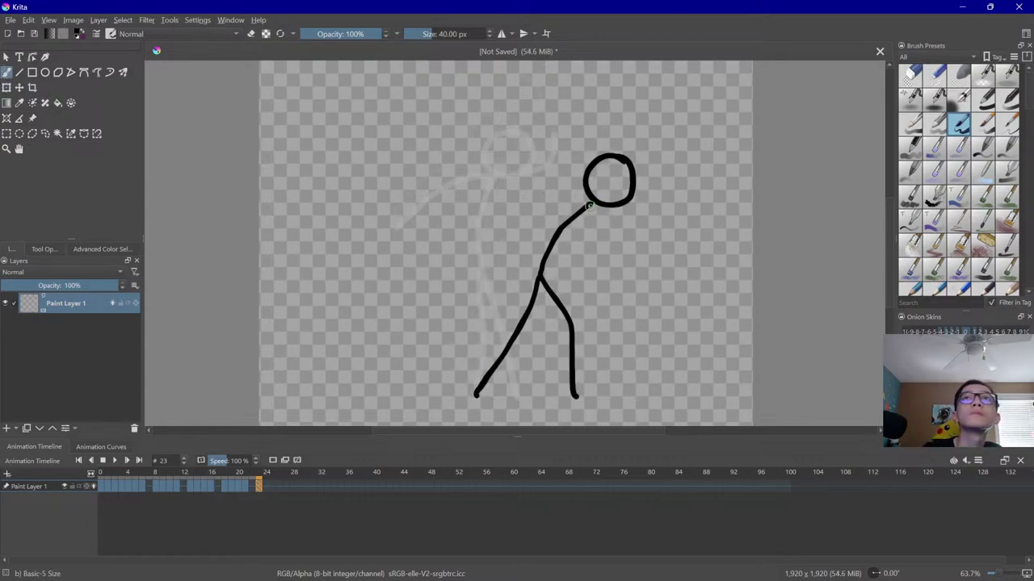
pyautogui.moveTo(592, 203)
pyautogui.mouseDown()
pyautogui.moveTo(497, 176)
pyautogui.moveTo(487, 185)
pyautogui.mouseUp()
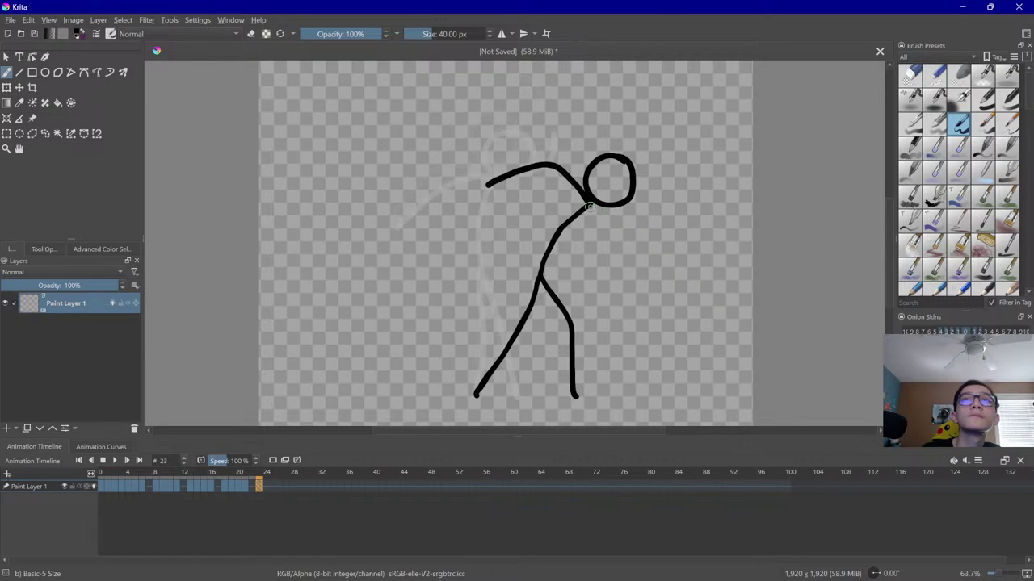
pyautogui.moveTo(590, 207)
pyautogui.mouseDown()
pyautogui.moveTo(530, 235)
pyautogui.moveTo(529, 259)
pyautogui.mouseUp()
# At frame 24, transform the leaning pose to be slightly shorter
pyautogui.click(6, 87)
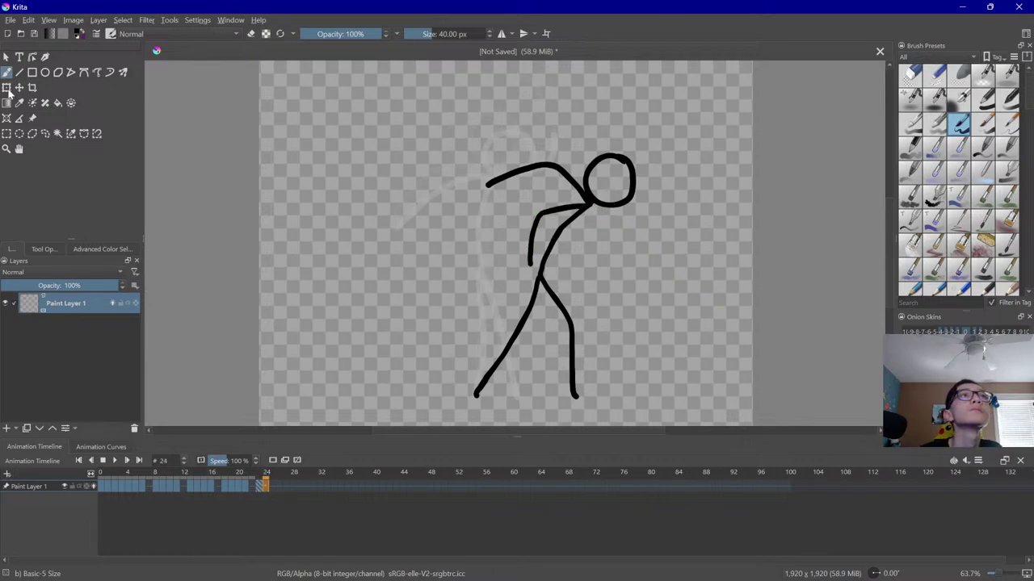
pyautogui.press('Return')
pyautogui.moveTo(636, 153); pyautogui.dragTo(637, 158)
pyautogui.press('Right')
pyautogui.press('Right')
pyautogui.press('Return')
# Redraw the leaning pose at frame 25 with both arms hanging lower, and stretch it slightly taller at frame 26
pyautogui.press('b')
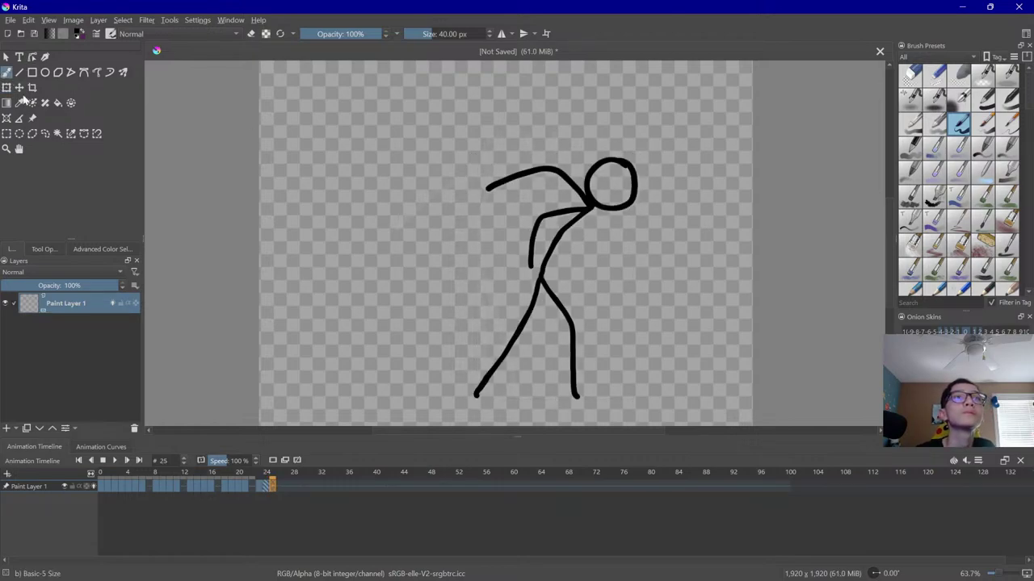
pyautogui.press('Delete')
pyautogui.moveTo(609, 150)
pyautogui.mouseDown()
pyautogui.moveTo(571, 172)
pyautogui.moveTo(616, 155)
pyautogui.moveTo(605, 147)
pyautogui.mouseUp()
pyautogui.moveTo(573, 187)
pyautogui.mouseDown()
pyautogui.moveTo(536, 268)
pyautogui.moveTo(577, 395)
pyautogui.mouseUp()
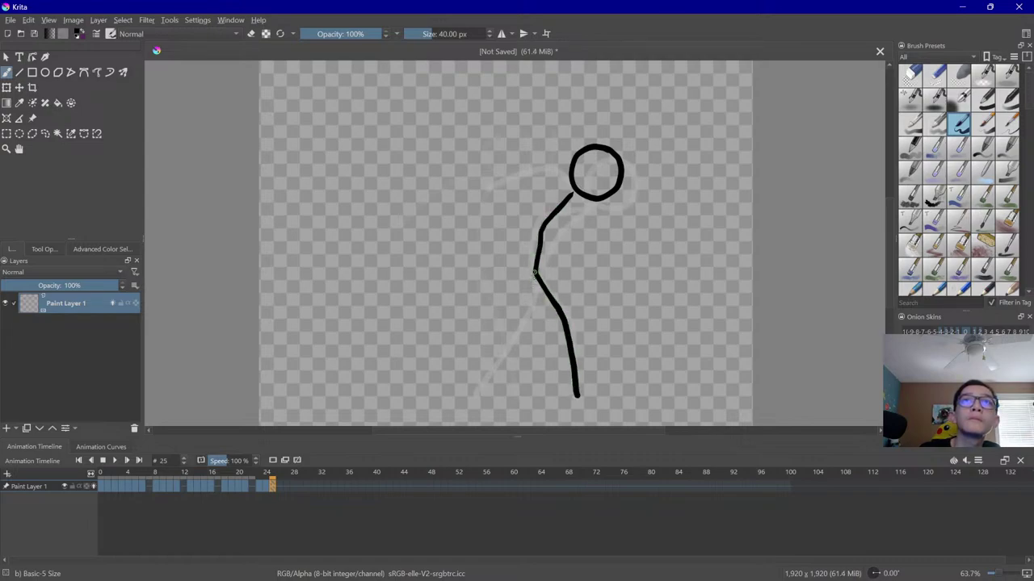
pyautogui.moveTo(534, 273); pyautogui.dragTo(477, 399)
pyautogui.moveTo(574, 194)
pyautogui.mouseDown()
pyautogui.moveTo(553, 187)
pyautogui.moveTo(491, 205)
pyautogui.moveTo(475, 226)
pyautogui.moveTo(529, 227)
pyautogui.moveTo(554, 270)
pyautogui.moveTo(544, 222)
pyautogui.moveTo(557, 270)
pyautogui.mouseUp()
pyautogui.hotkey('ctrl', 'z')
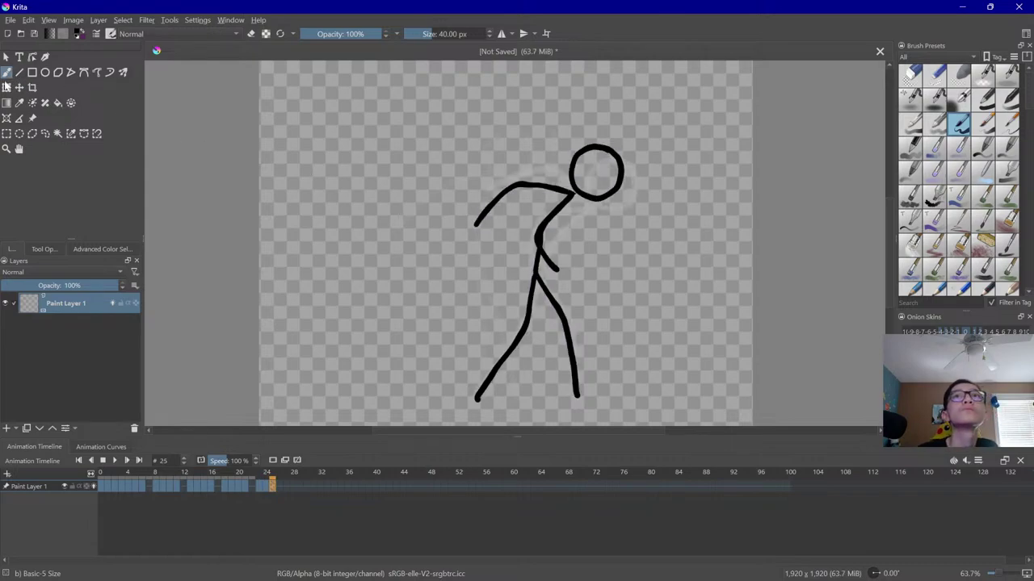
pyautogui.press('.')
pyautogui.click(7, 86)
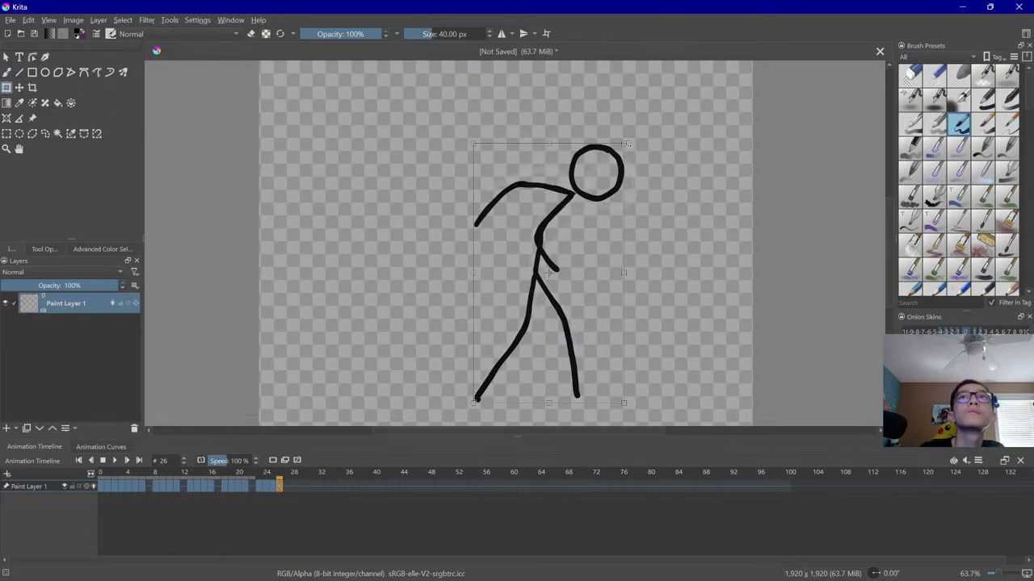
# Step backward frame by frame from frame 26 toward the start to review all the drawn poses
pyautogui.press(',')
pyautogui.press(',')
pyautogui.press(',')
pyautogui.press(',')
pyautogui.press(',')
pyautogui.press(',')
pyautogui.press(',')
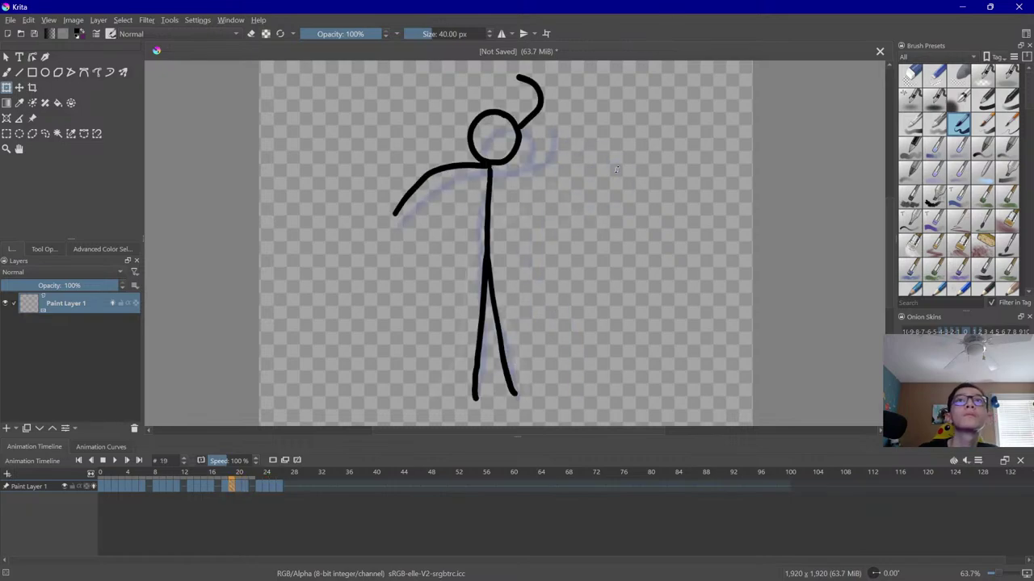
pyautogui.press(',')
pyautogui.press(',')
pyautogui.press(',')
pyautogui.press(',')
pyautogui.press(',')
pyautogui.press(',')
pyautogui.press(',')
pyautogui.press(',')
pyautogui.press(',')
pyautogui.press(',')
pyautogui.press(',')
pyautogui.press(',')
pyautogui.press(',')
pyautogui.press(',')
pyautogui.press(',')
pyautogui.press(',')
pyautogui.press(',')
pyautogui.press(',')
pyautogui.press(',')
# Play the whole animation twice from the beginning to check all the poses, and stop playback
pyautogui.click(114, 462)
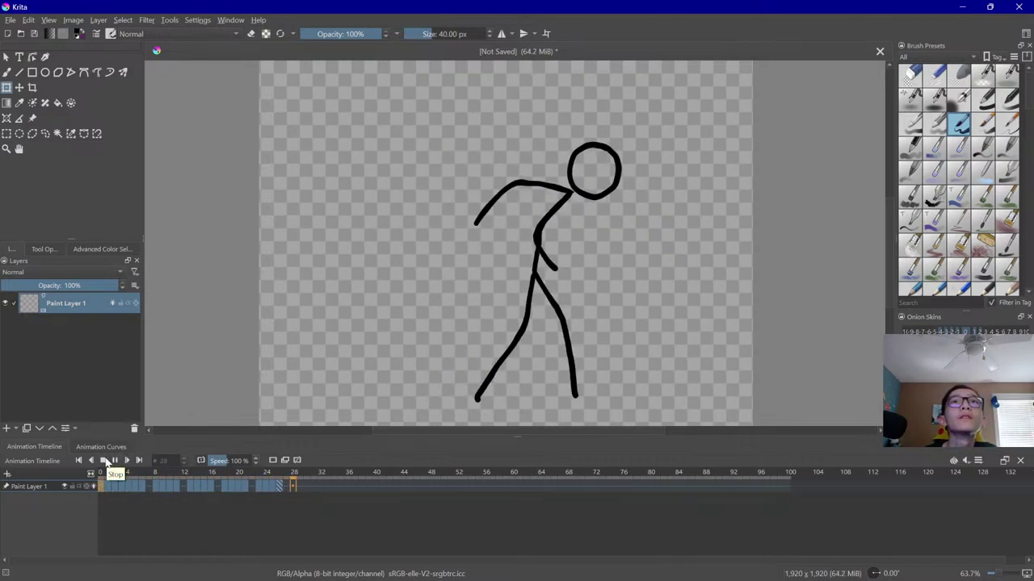
pyautogui.click(105, 460)
pyautogui.click(115, 461)
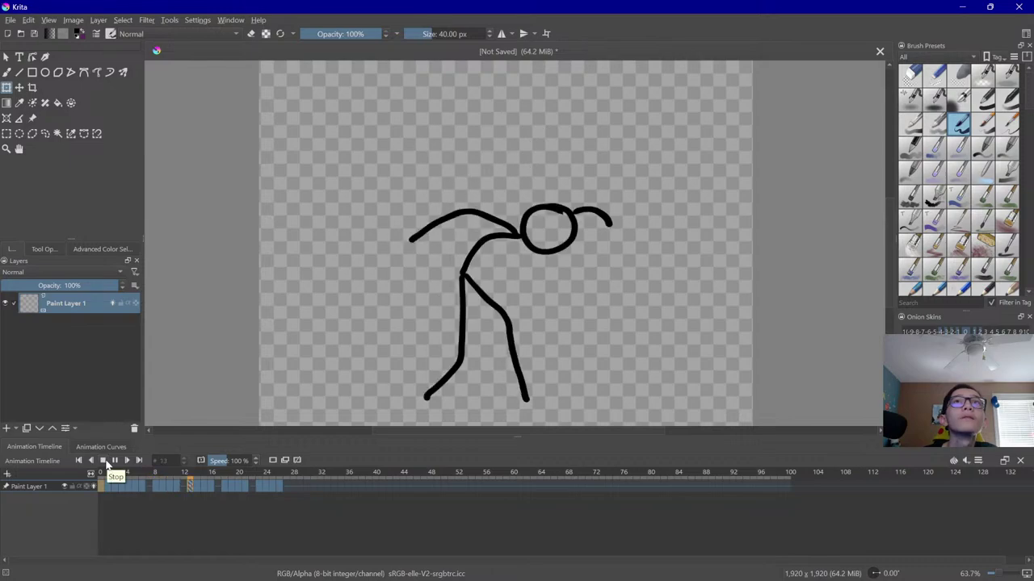
pyautogui.click(104, 461)
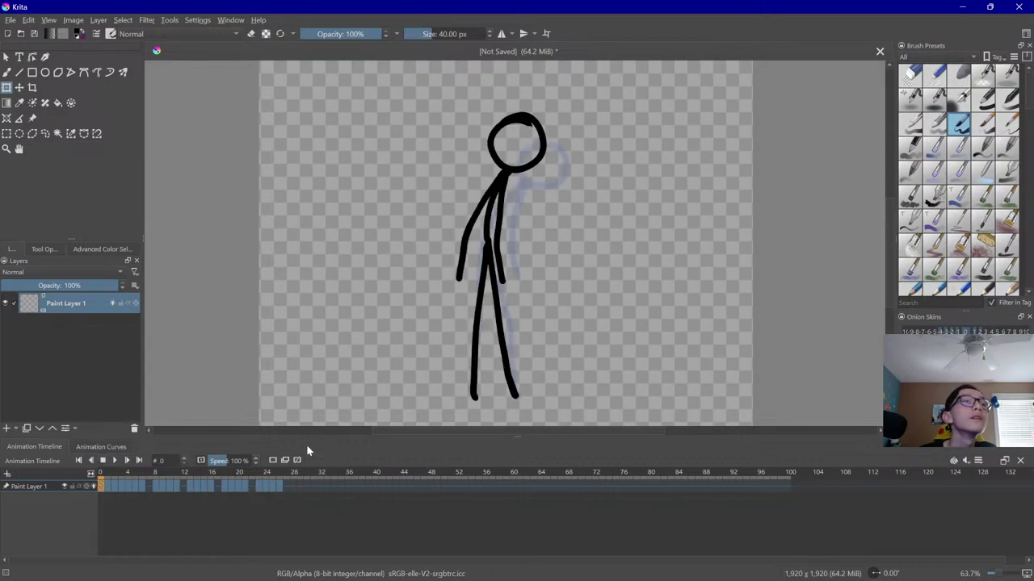
# Open the Render Animation settings and browse for the image sequence location in the FOR STREAM folder on the Desktop
pyautogui.click(15, 22)
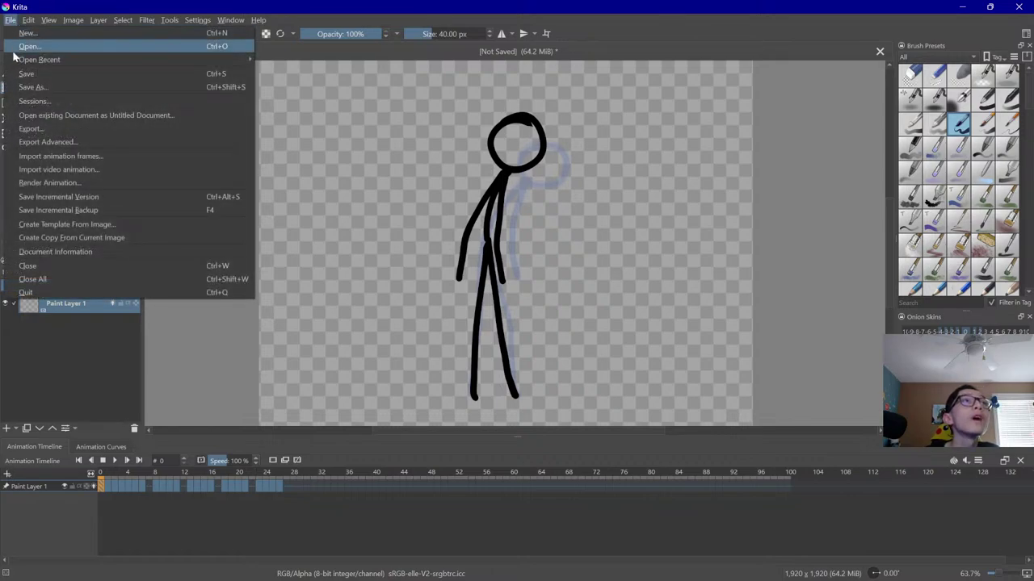
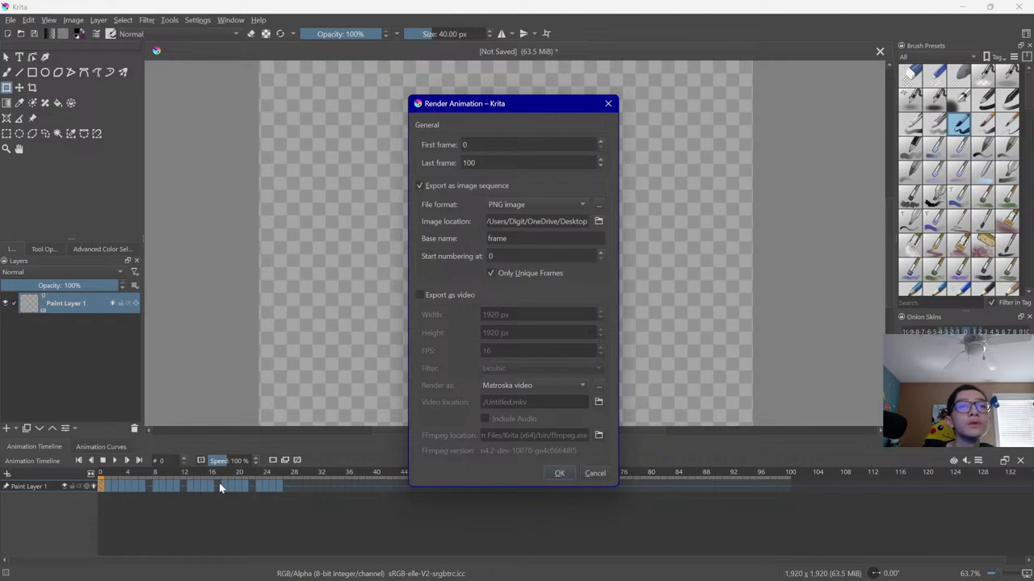
pyautogui.click(599, 222)
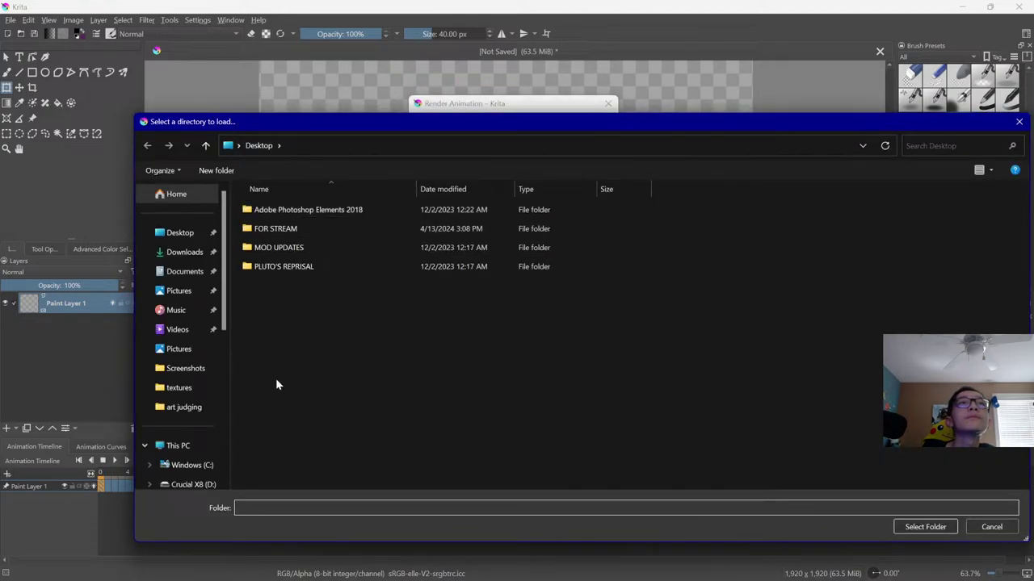
pyautogui.scroll(-3, 180, 404)
pyautogui.scroll(3, 203, 380)
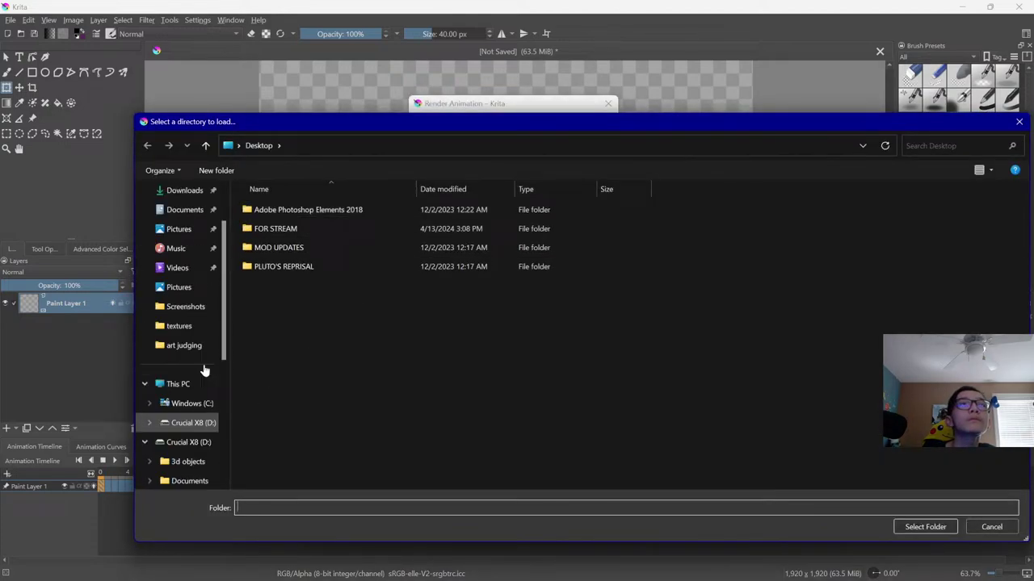
pyautogui.click(289, 233)
pyautogui.doubleClick(289, 231)
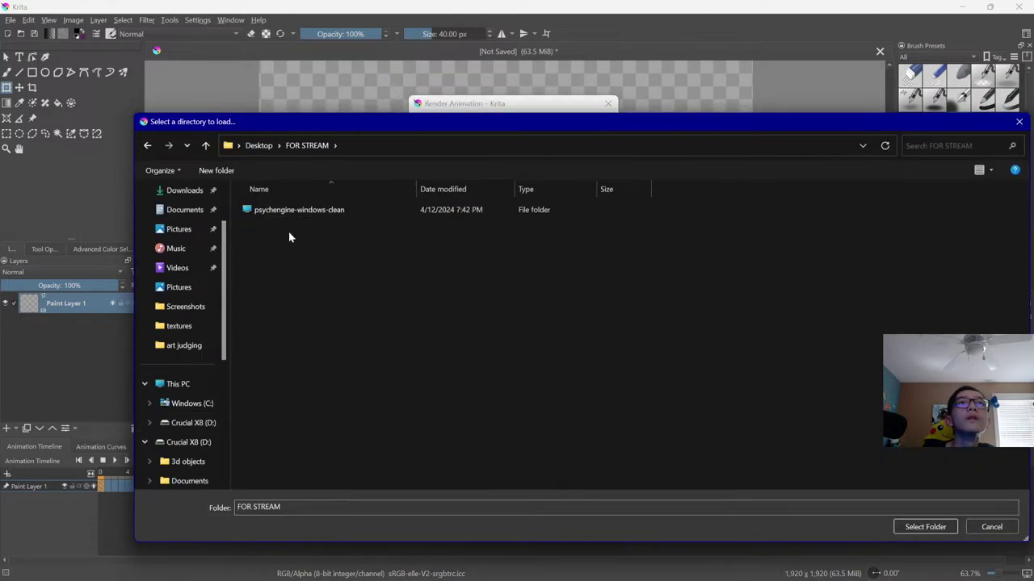
# Create a new folder named Jim inside the FOR STREAM folder
pyautogui.click(225, 172)
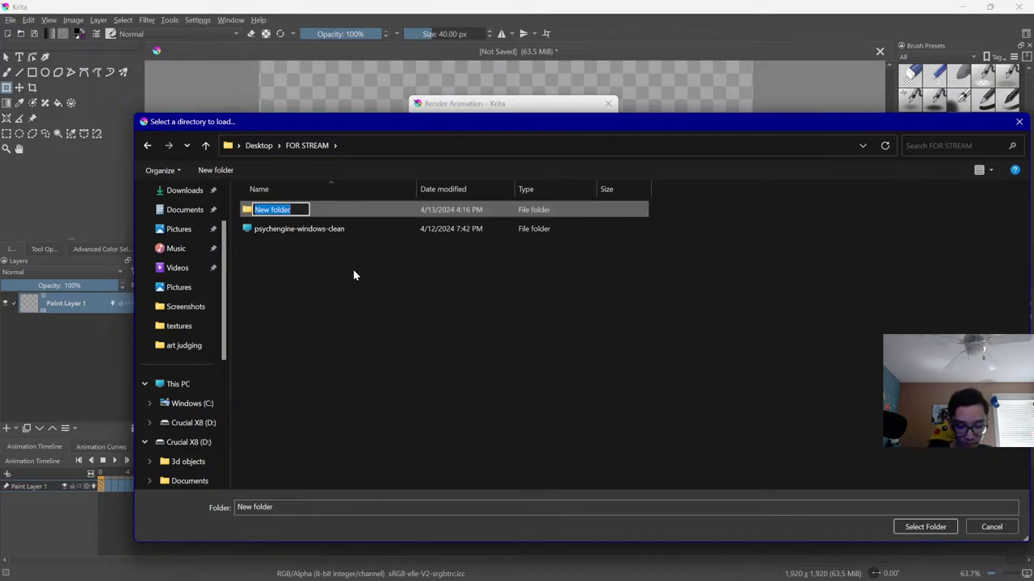
pyautogui.write('Jim')
pyautogui.press('Return')
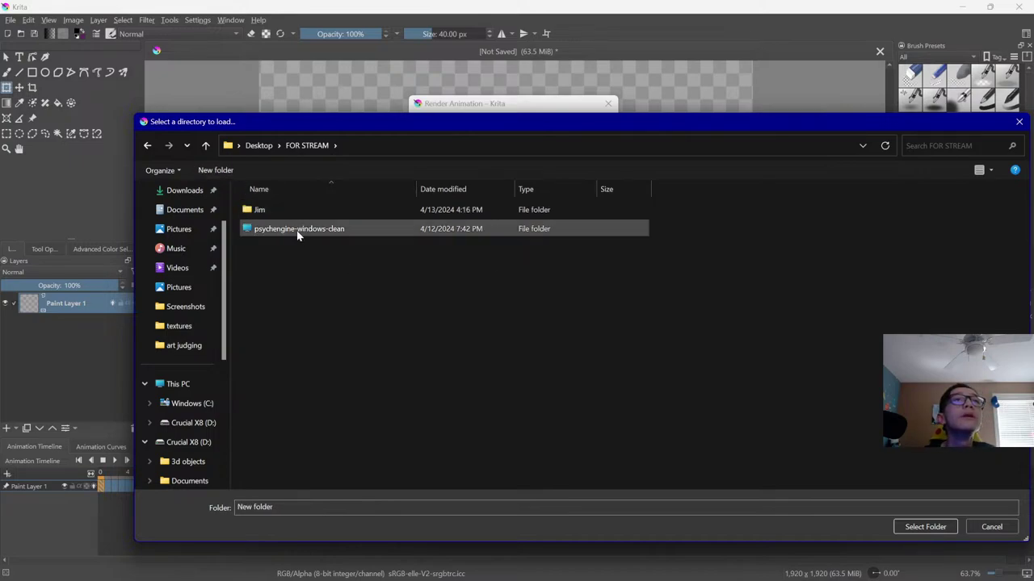
# Set the Jim folder as image location and jim as base name, and render the animation as a PNG image sequence
pyautogui.doubleClick(297, 211)
pyautogui.click(924, 527)
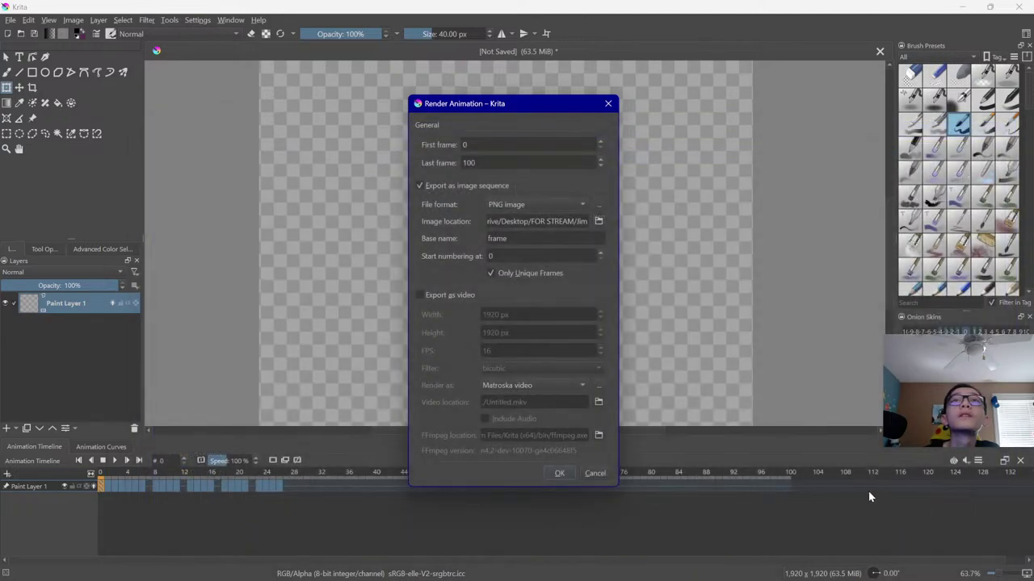
pyautogui.hotkey('ctrl', 'a')
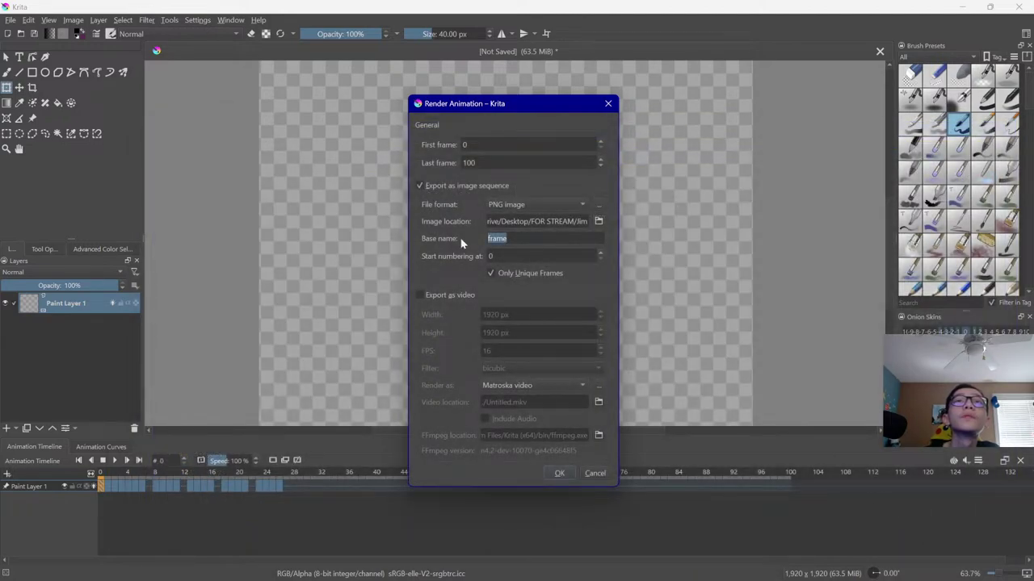
pyautogui.write('jim')
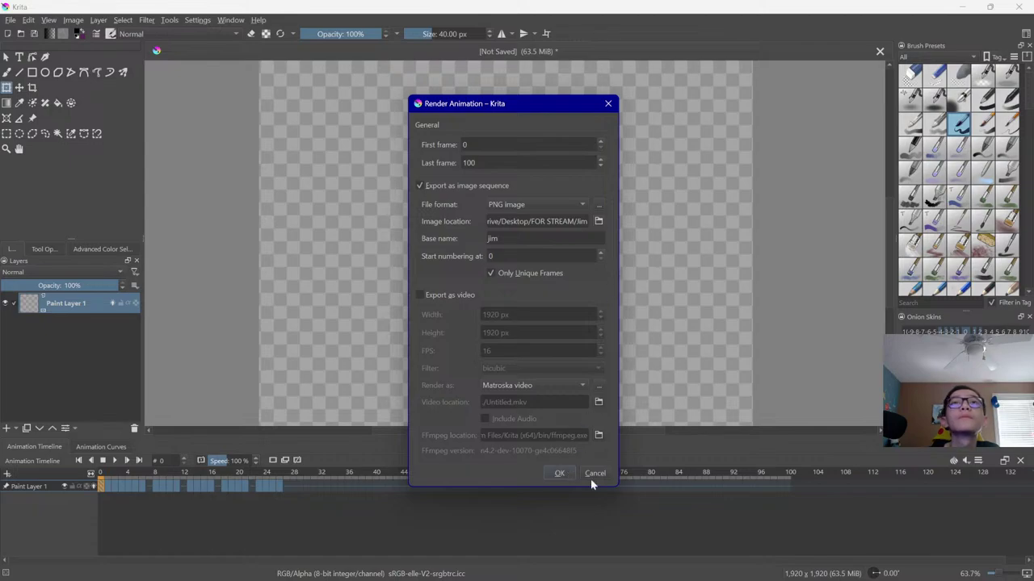
pyautogui.click(559, 474)
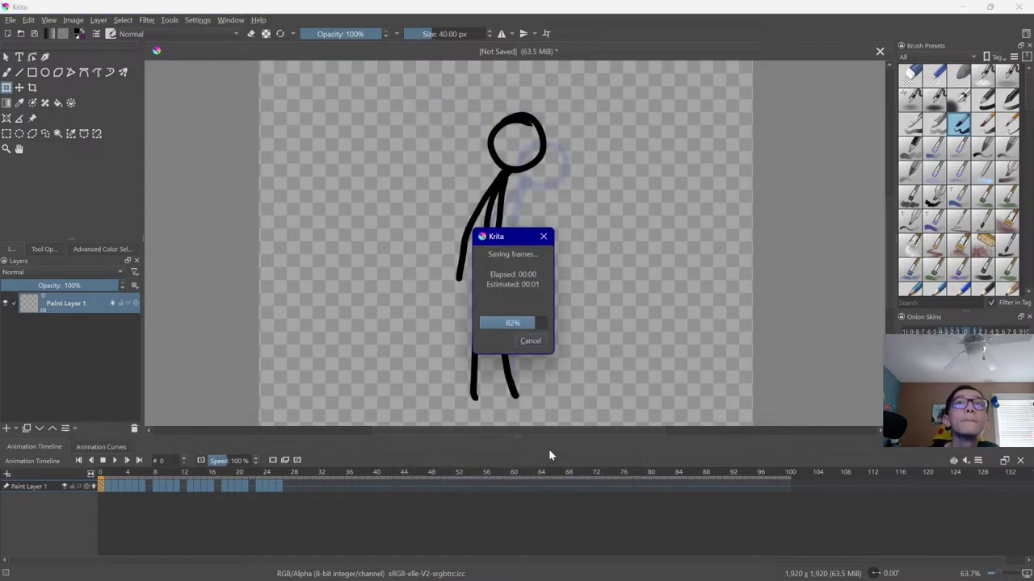
pyautogui.press('Return')
# Open the Jim folder inside FOR STREAM on the desktop and check the exported PNG frames
pyautogui.click(962, 6)
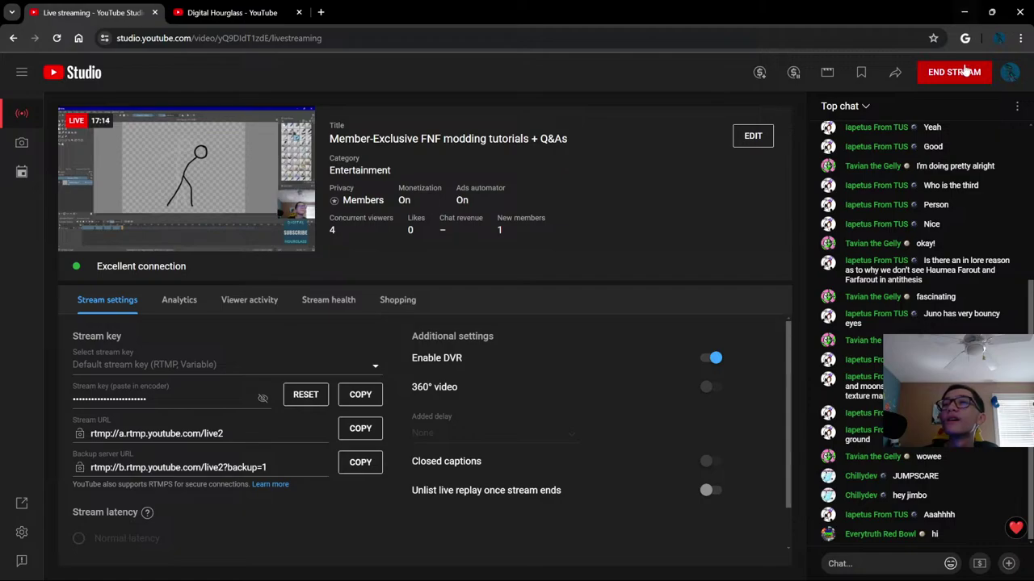
pyautogui.click(964, 11)
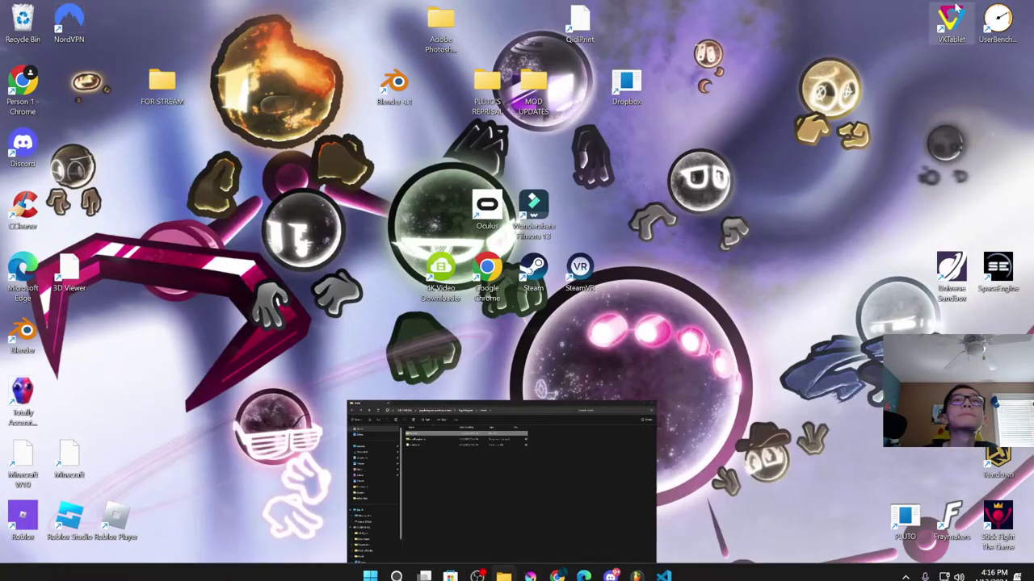
pyautogui.click(962, 10)
pyautogui.doubleClick(164, 83)
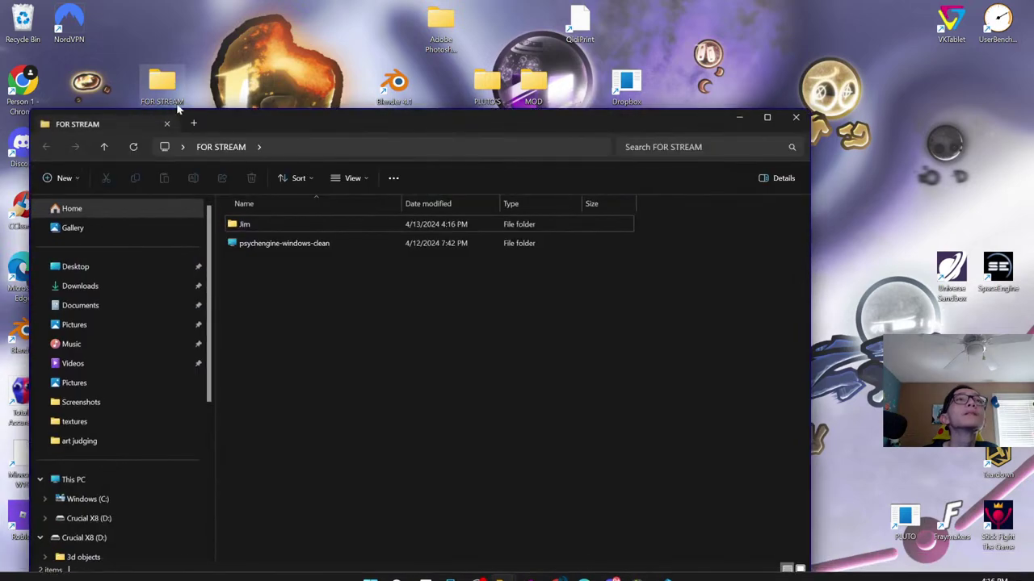
pyautogui.doubleClick(252, 224)
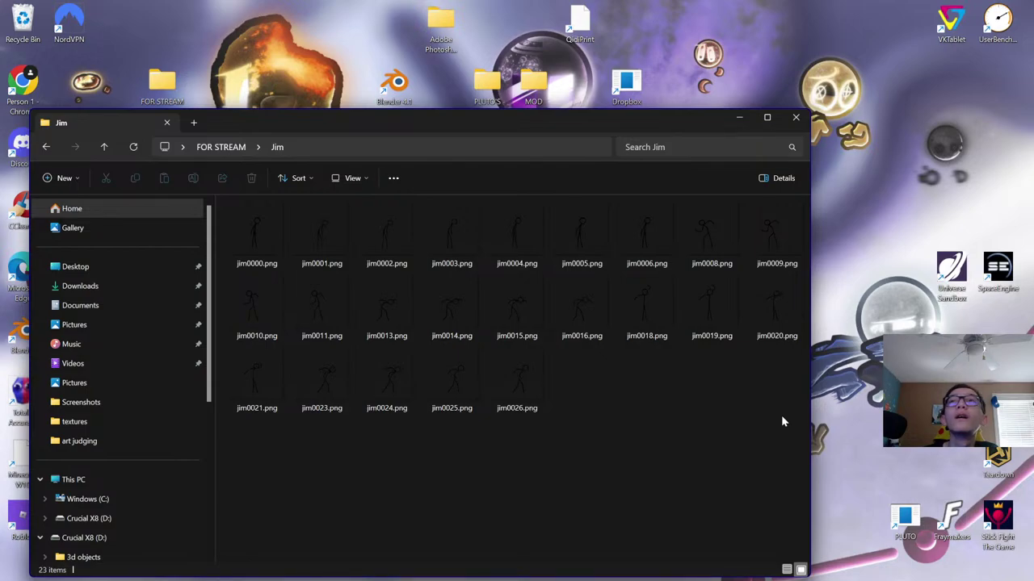
pyautogui.click(738, 118)
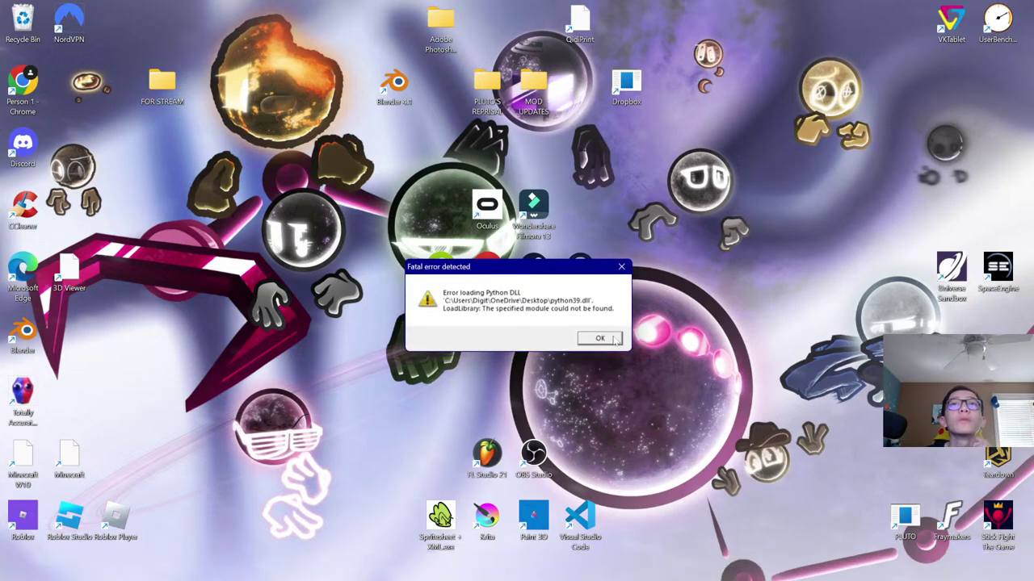
# Dismiss the Python DLL error and search the Downloads folder on the D: drive for spritesheet
pyautogui.click(600, 338)
pyautogui.moveTo(503, 567)
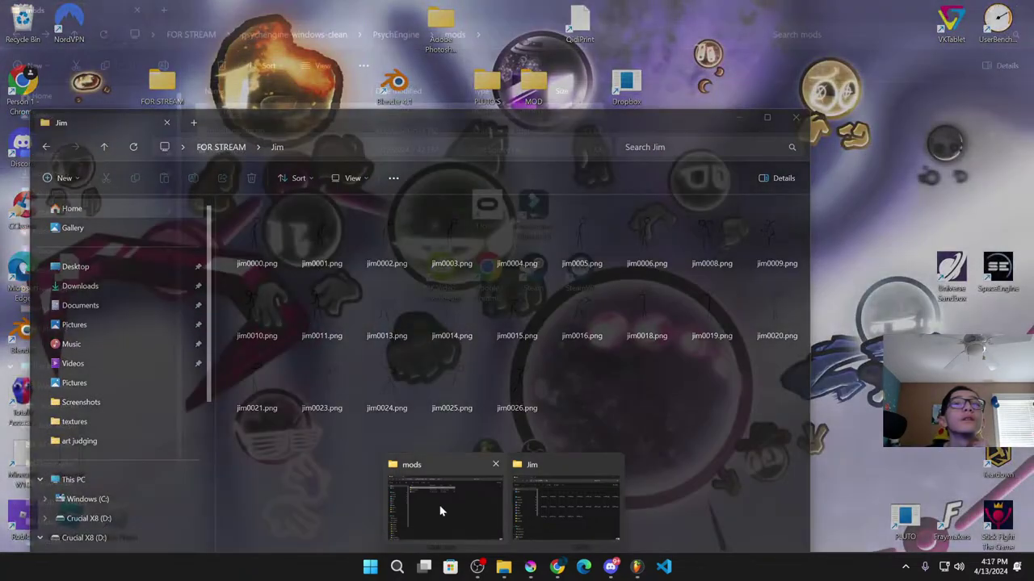
pyautogui.click(440, 511)
pyautogui.scroll(-3, 119, 398)
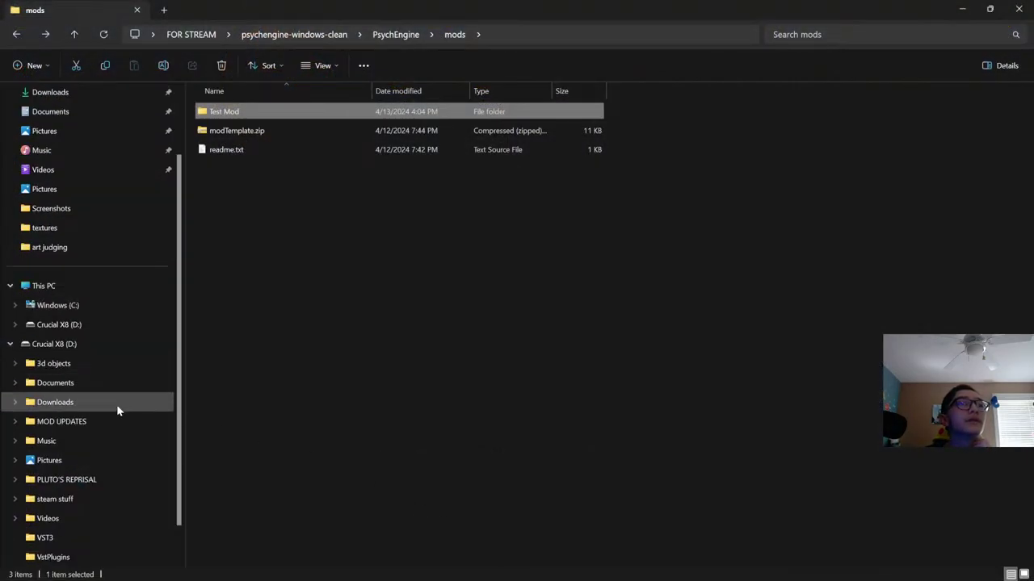
pyautogui.click(117, 402)
pyautogui.click(888, 34)
pyautogui.write('sprite')
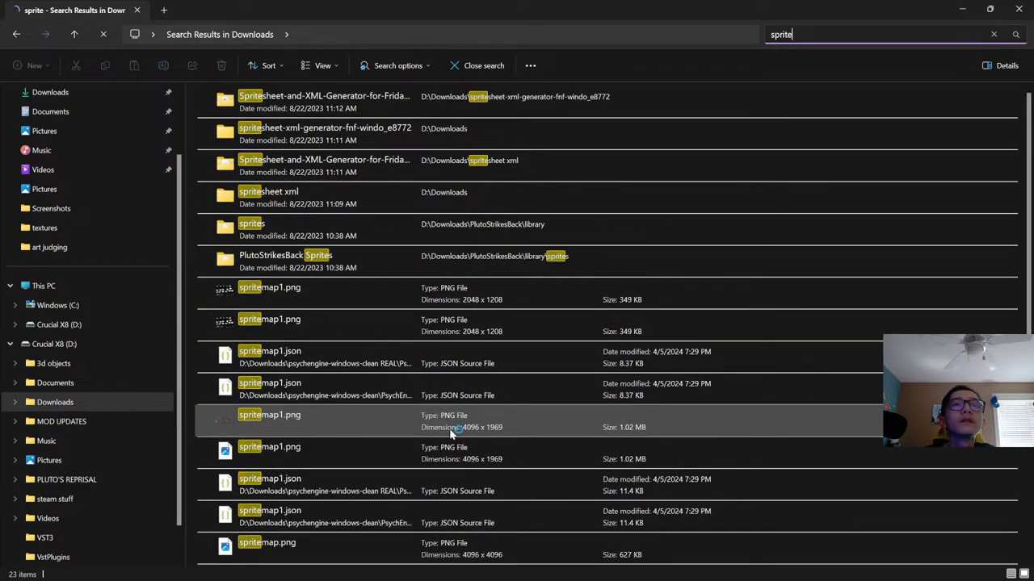
pyautogui.scroll(-3, 452, 436)
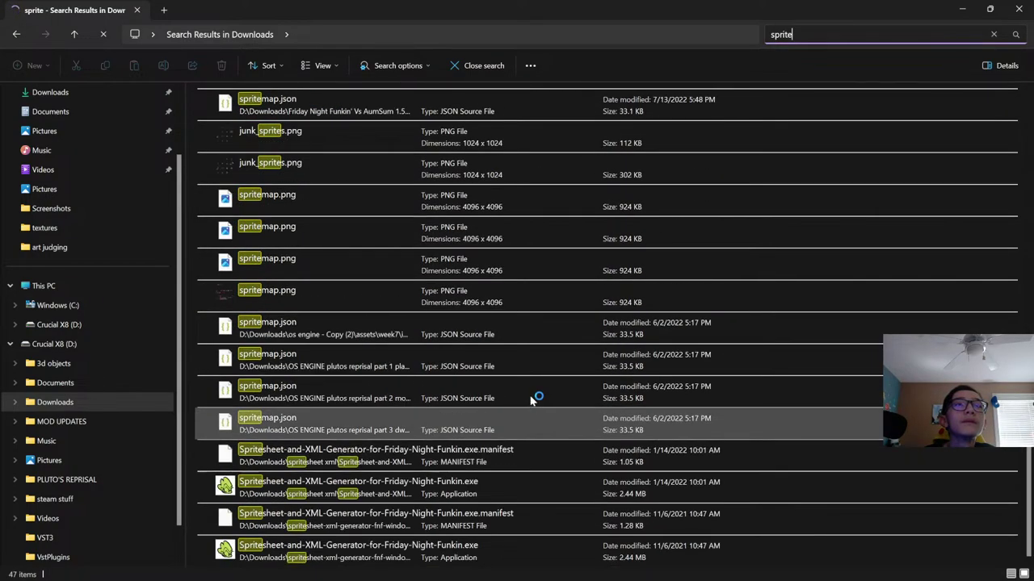
pyautogui.write('sheet')
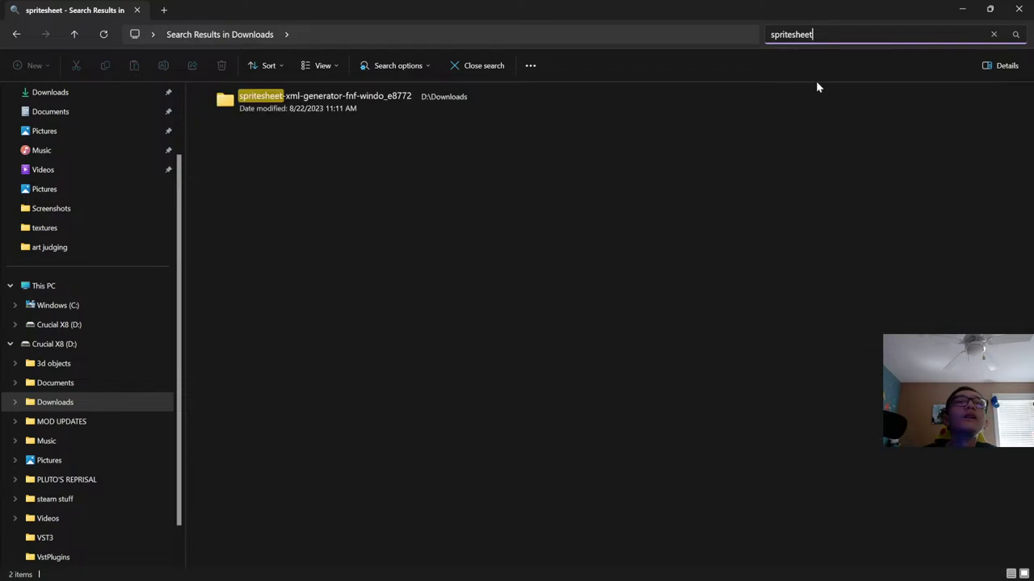
# Launch Spritesheet-and-XML-Generator-for-Friday-Night-Funkin.exe from the search results and bring its window into view
pyautogui.click(428, 262)
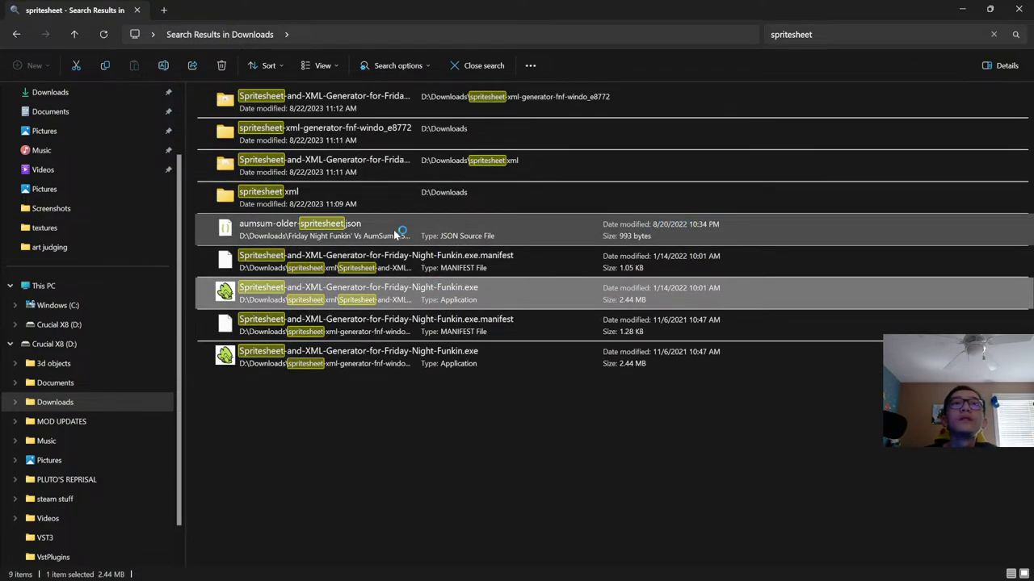
pyautogui.click(961, 10)
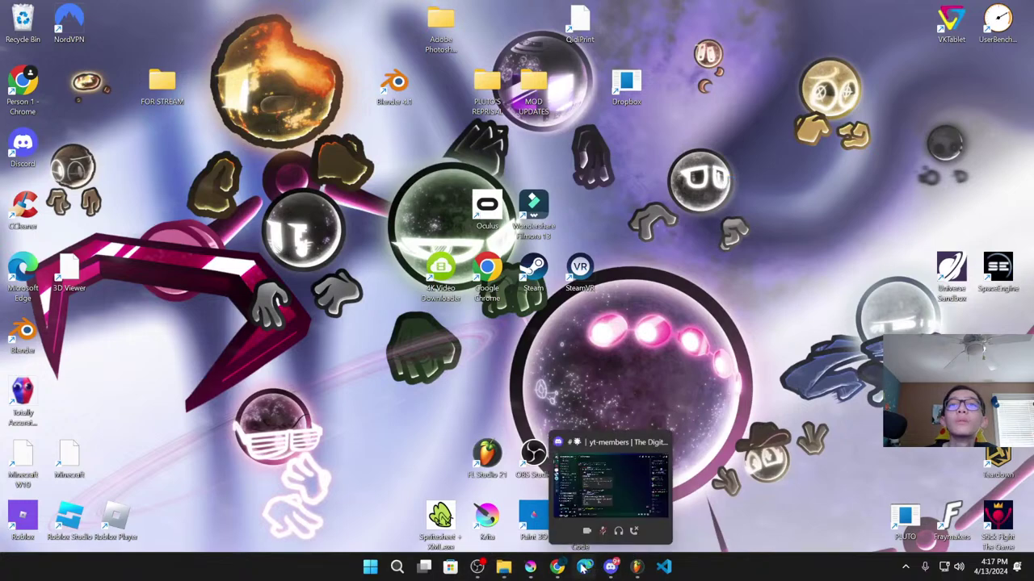
pyautogui.moveTo(503, 570)
pyautogui.click(510, 127)
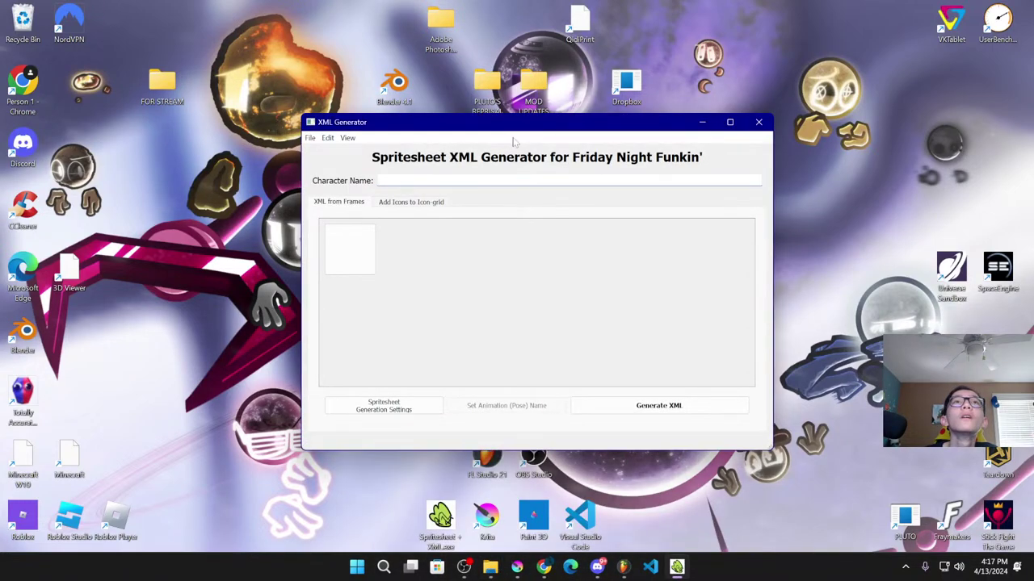
# Add all the sprite frames from jim0000.png to jim0026.png in the Desktop's FOR STREAM > Jim folder
pyautogui.click(358, 257)
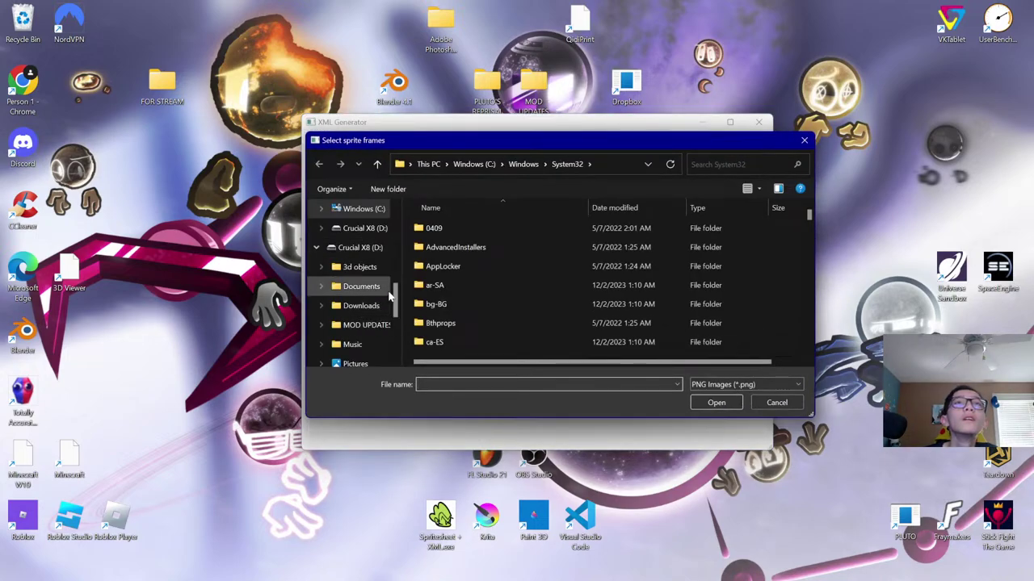
pyautogui.scroll(5, 380, 266)
pyautogui.click(367, 229)
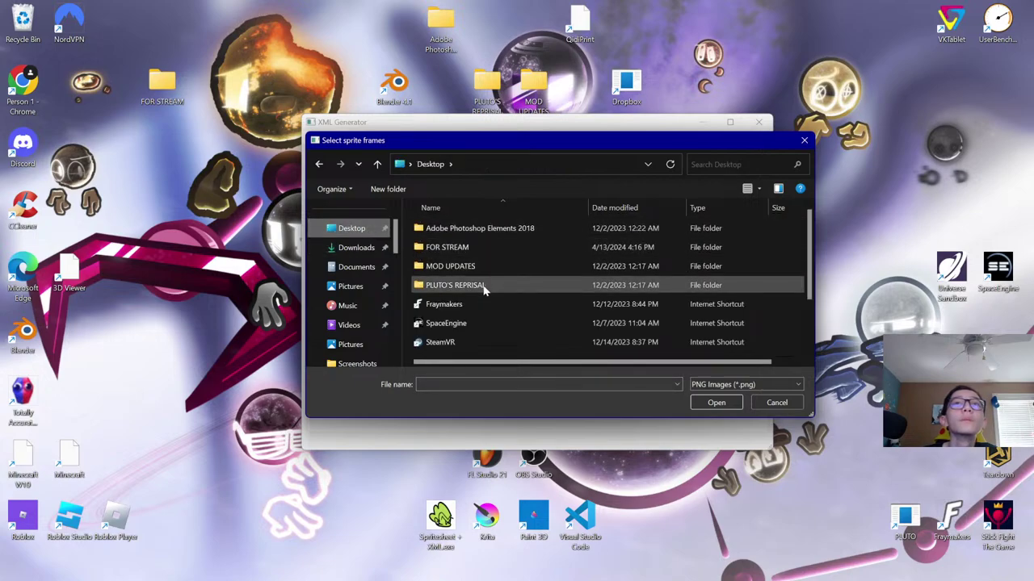
pyautogui.doubleClick(447, 247)
pyautogui.doubleClick(477, 230)
pyautogui.click(444, 238)
pyautogui.scroll(-2, 531, 288)
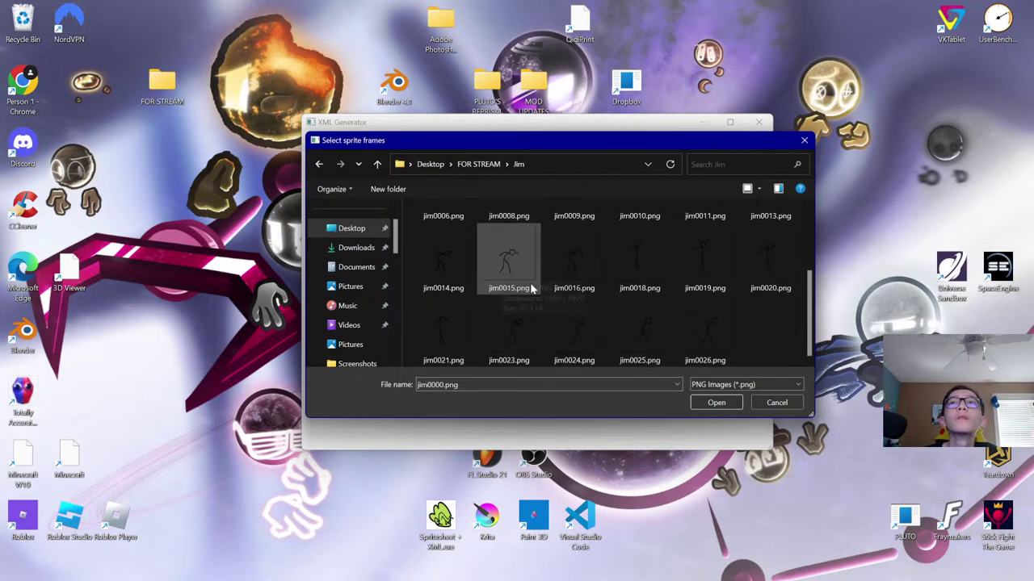
pyautogui.keyDown('shift'); pyautogui.click(712, 334); pyautogui.keyUp('shift')
pyautogui.click(716, 402)
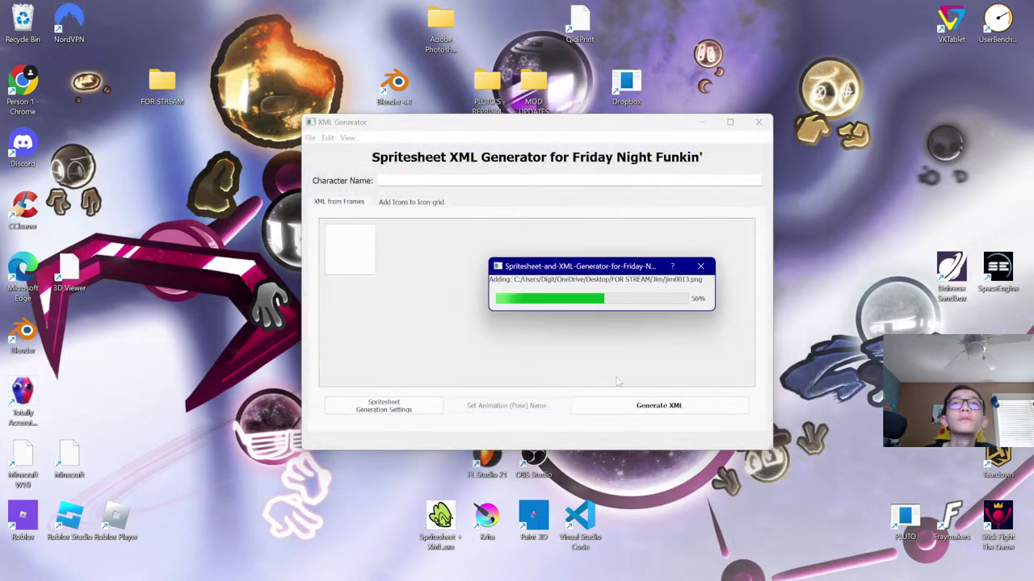
pyautogui.scroll(-1, 510, 323)
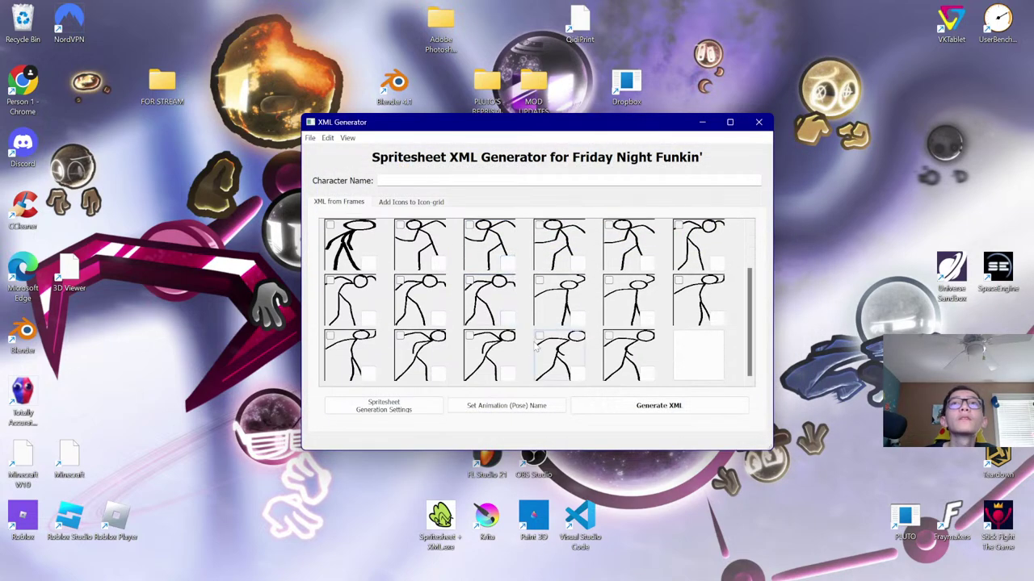
pyautogui.scroll(1, 510, 323)
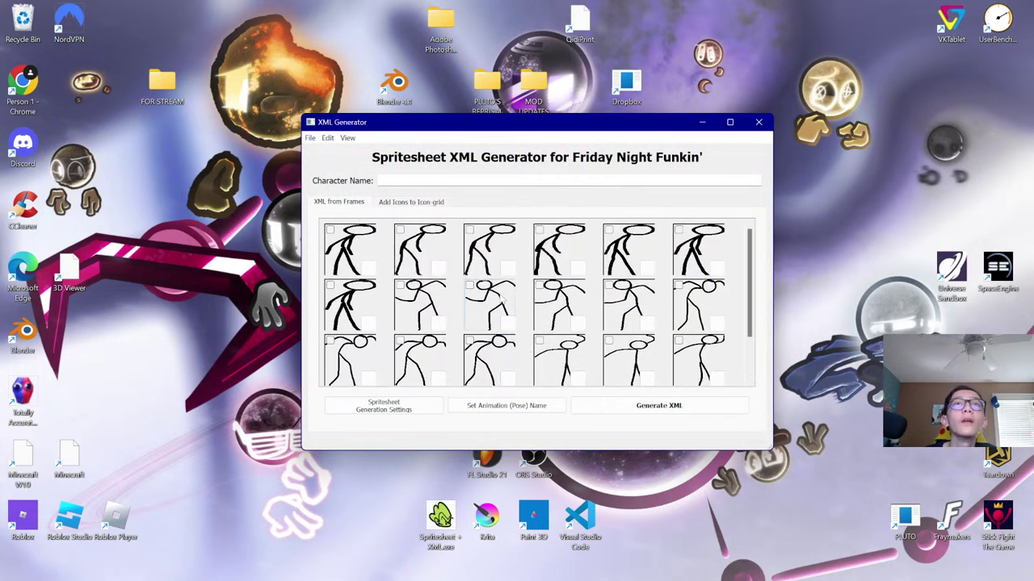
# Select the first seven frames and set their animation (pose) name to idle
pyautogui.click(364, 255)
pyautogui.click(419, 250)
pyautogui.click(488, 251)
pyautogui.click(569, 252)
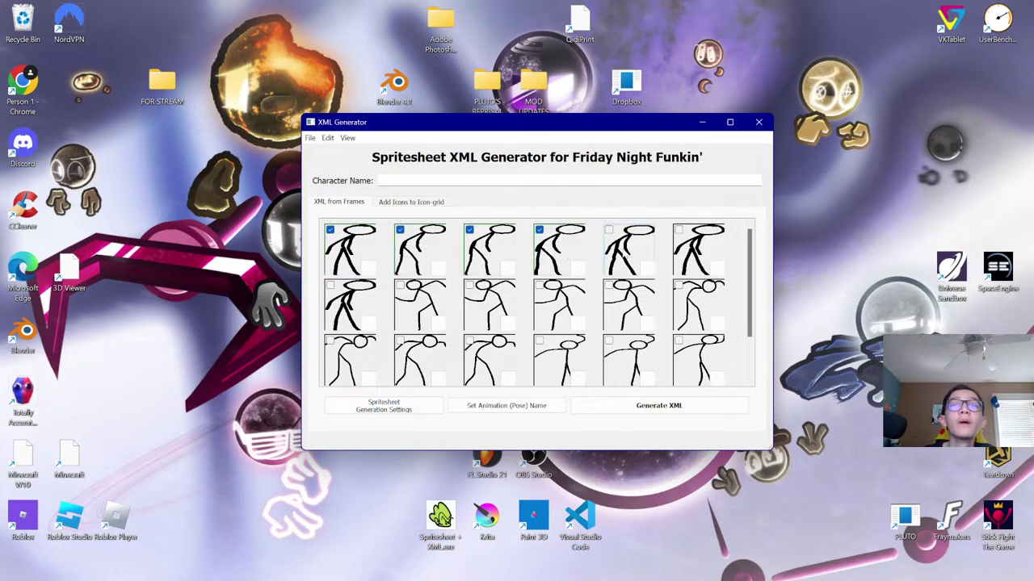
pyautogui.click(628, 252)
pyautogui.click(698, 252)
pyautogui.click(359, 304)
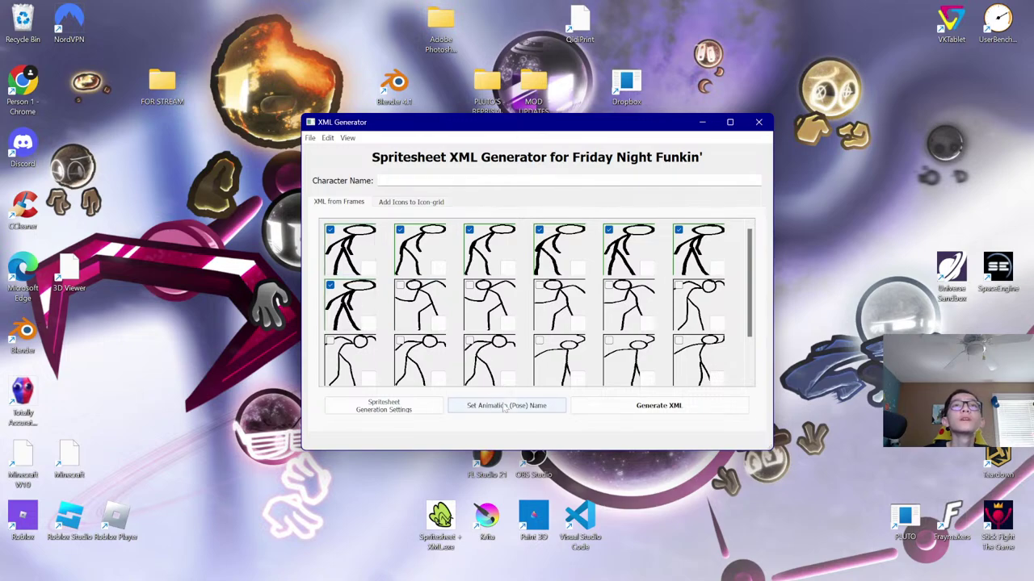
pyautogui.click(506, 408)
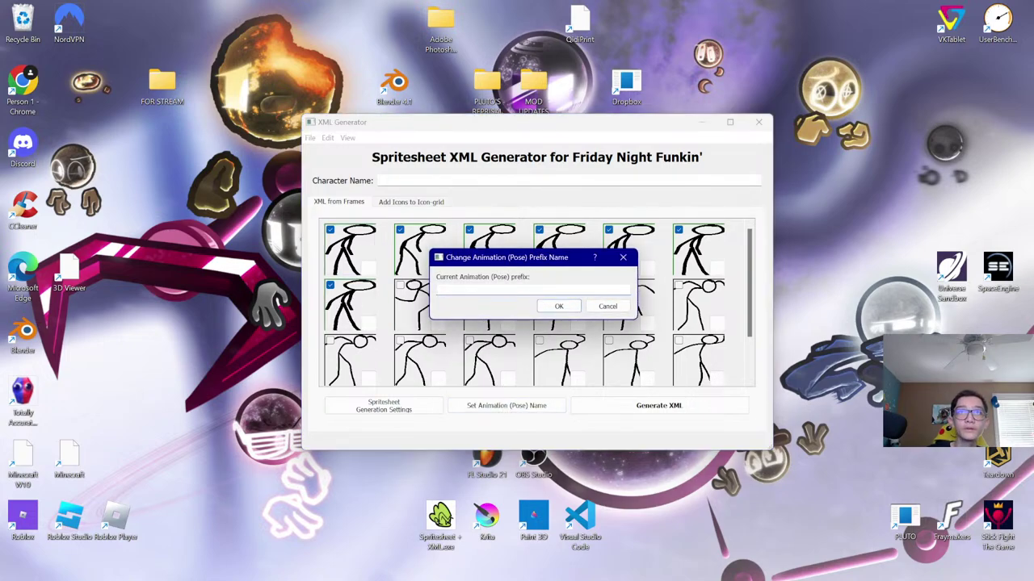
pyautogui.click(542, 308)
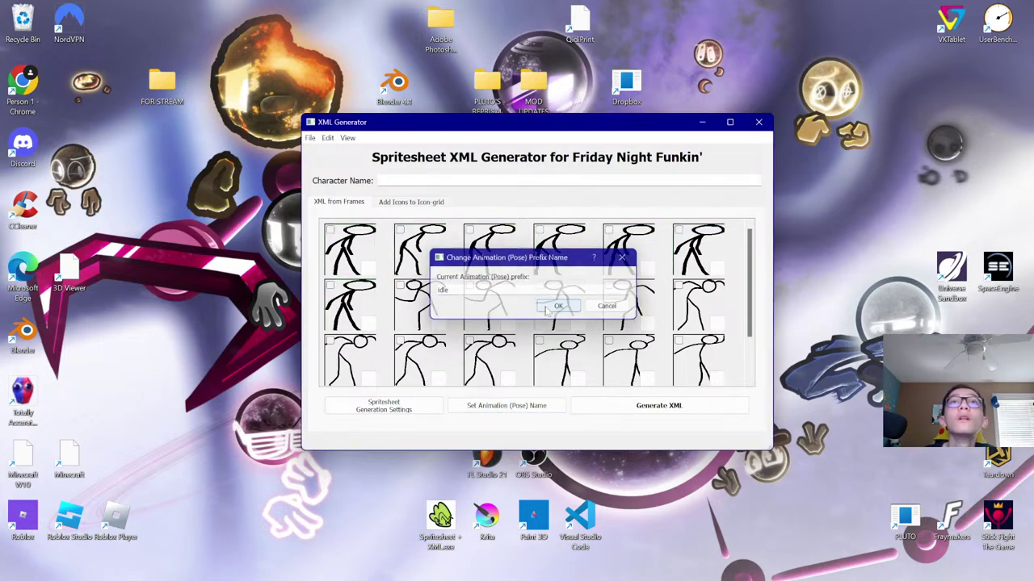
# Select the four frames that follow the idle pose and set their animation (pose) name to left
pyautogui.scroll(-1, 431, 275)
pyautogui.click(431, 275)
pyautogui.click(488, 273)
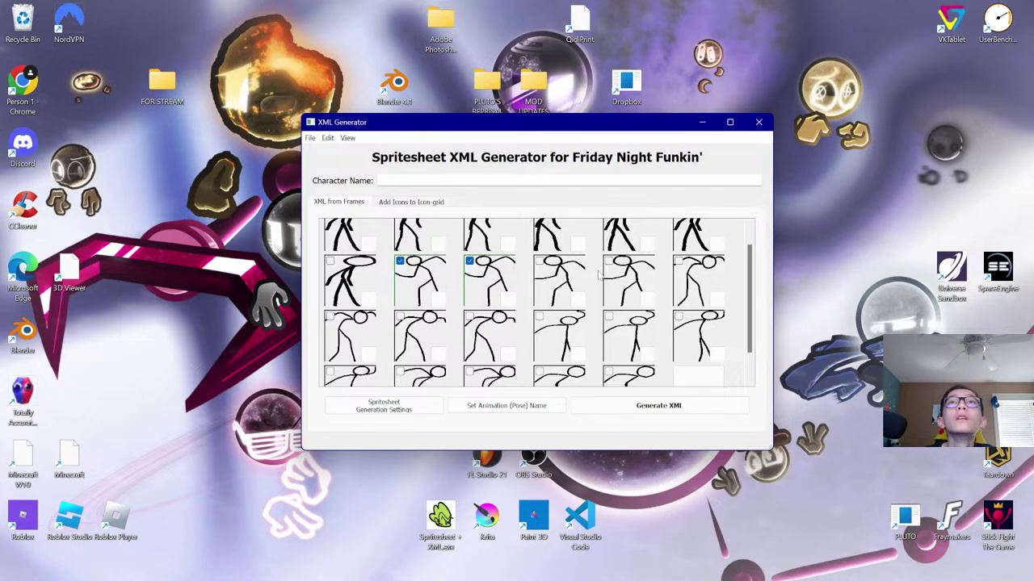
pyautogui.click(575, 274)
pyautogui.click(628, 291)
pyautogui.click(538, 405)
pyautogui.write('left')
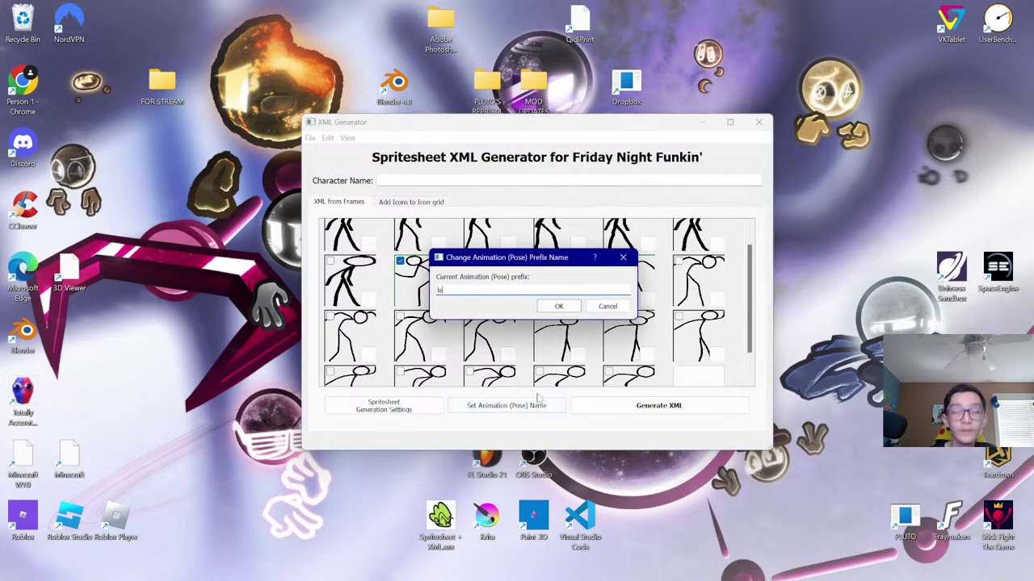
pyautogui.press('Return')
# Select the four frames after the left pose, jim0013 to jim0016, and set their animation (pose) name
pyautogui.click(708, 282)
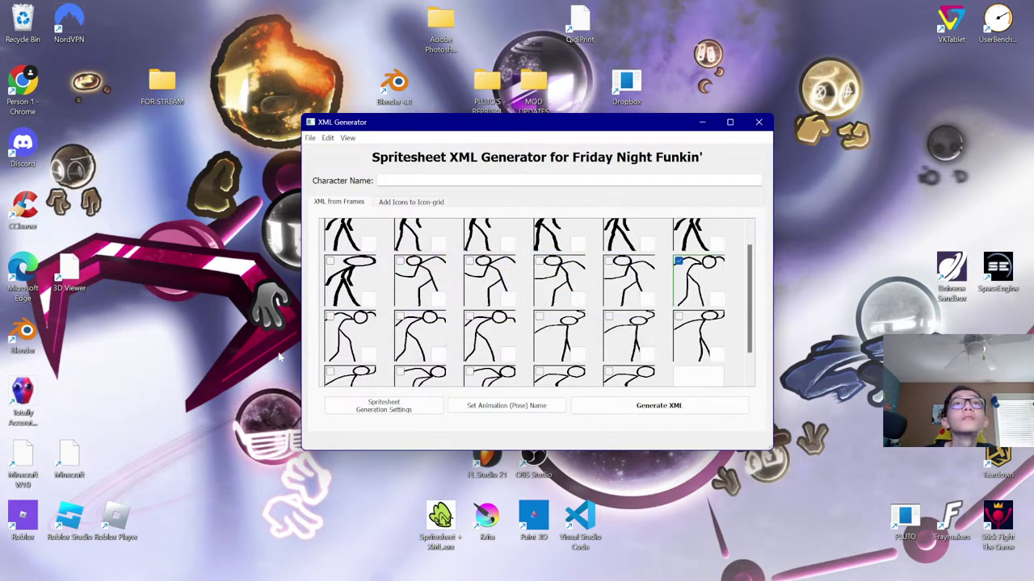
pyautogui.moveTo(343, 340); pyautogui.dragTo(508, 341)
pyautogui.click(502, 406)
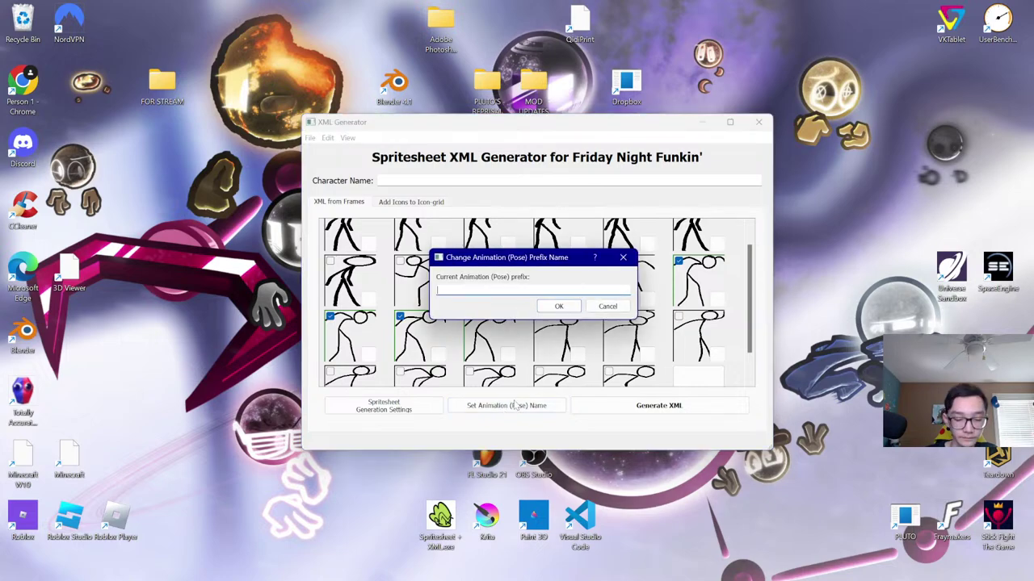
pyautogui.press('Return')
# Remove all the sprite frames that come after the third pose from the frame list
pyautogui.click(556, 327)
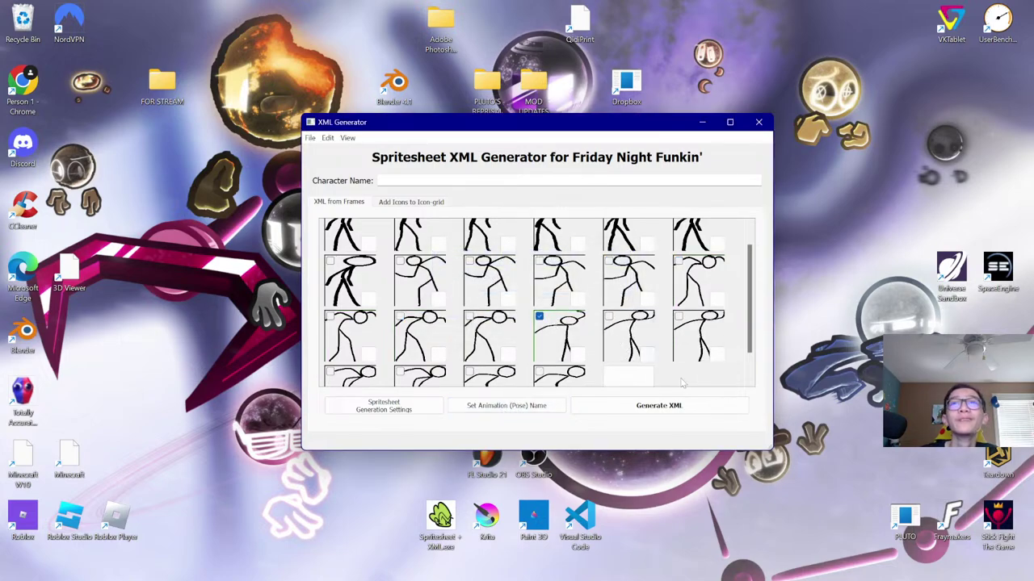
pyautogui.click(569, 332)
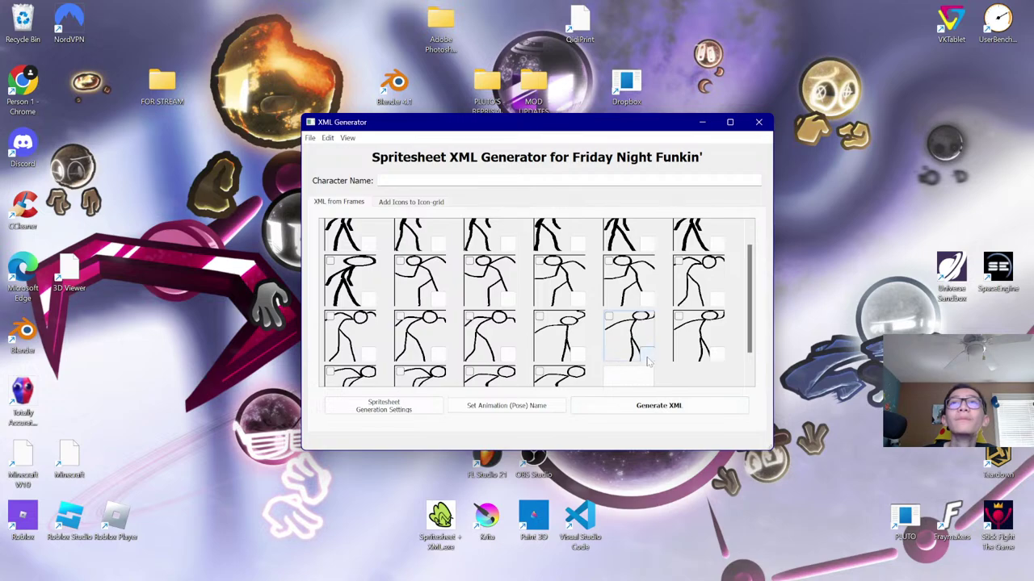
pyautogui.click(646, 356)
pyautogui.click(646, 357)
pyautogui.click(646, 357)
pyautogui.click(646, 357)
pyautogui.click(646, 357)
pyautogui.click(646, 357)
pyautogui.click(647, 375)
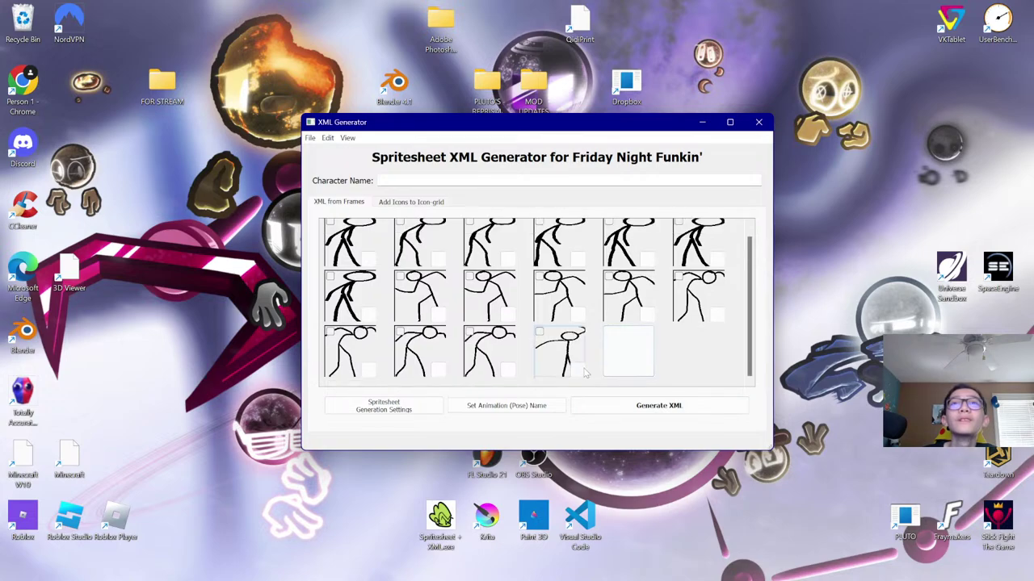
pyautogui.click(576, 371)
# Add the seven remaining sprite frames from the Jim folder to the frame list
pyautogui.click(568, 371)
pyautogui.scroll(-3, 635, 308)
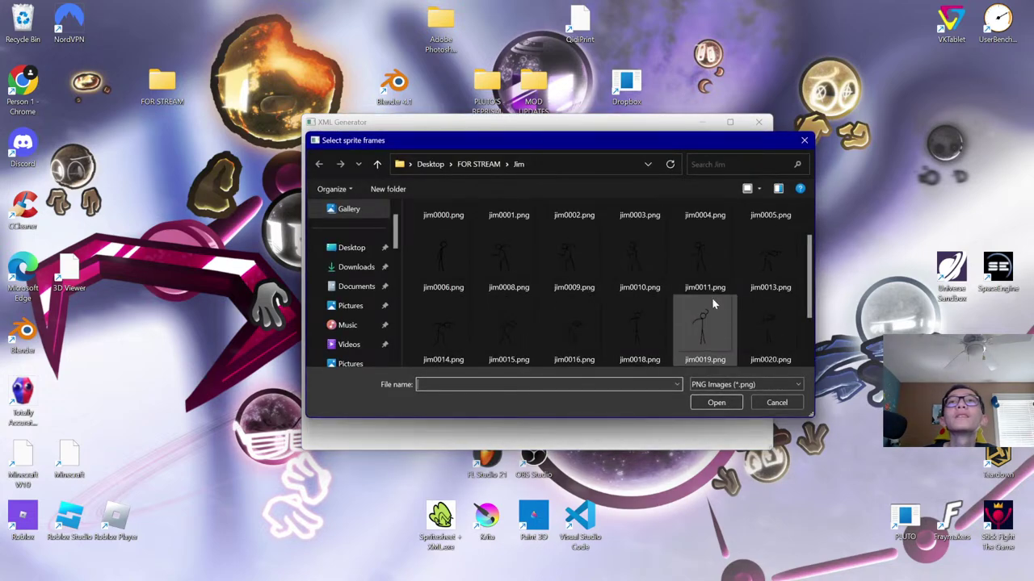
pyautogui.click(639, 242)
pyautogui.keyDown('shift'); pyautogui.click(639, 314); pyautogui.keyUp('shift')
pyautogui.click(717, 402)
pyautogui.scroll(-1, 576, 342)
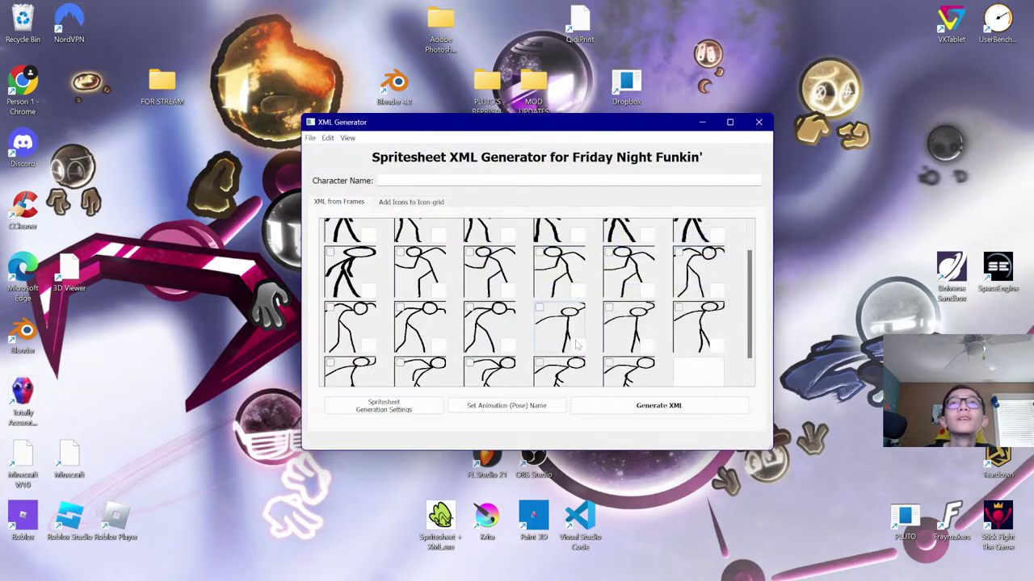
# Select the four frames that follow the third pose and set their animation (pose) name
pyautogui.click(560, 320)
pyautogui.click(629, 325)
pyautogui.click(696, 326)
pyautogui.click(356, 370)
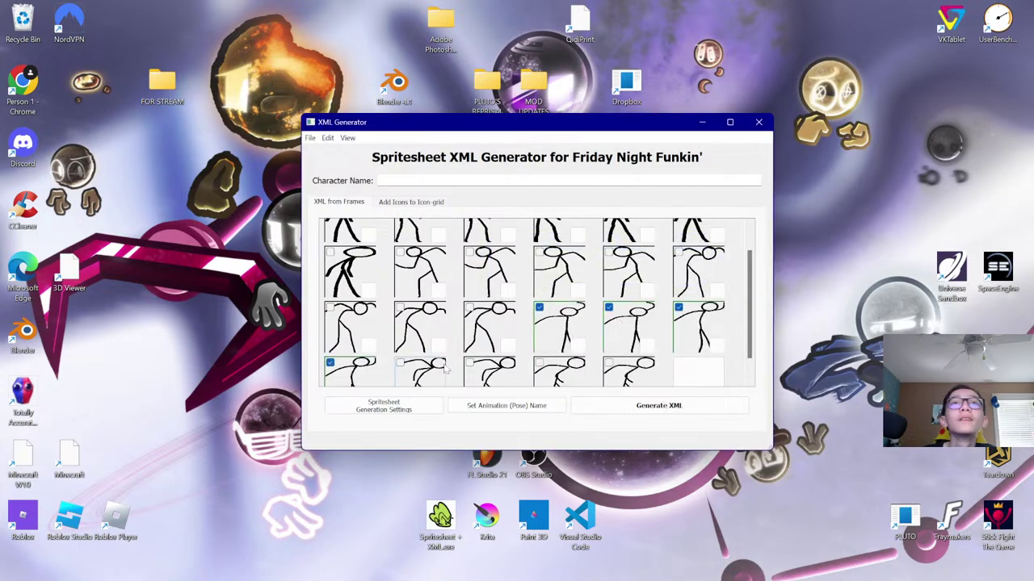
pyautogui.click(496, 405)
pyautogui.press('Return')
# Select the last four frames in the list and set their animation (pose) name to right
pyautogui.click(419, 371)
pyautogui.click(488, 371)
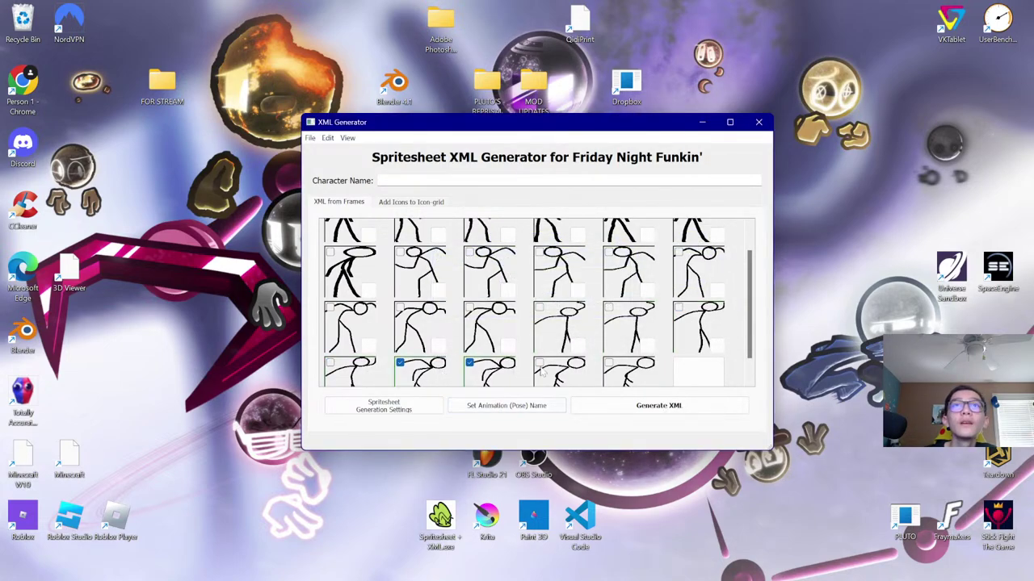
pyautogui.click(558, 371)
pyautogui.click(628, 371)
pyautogui.click(517, 405)
pyautogui.write('right')
pyautogui.press('Return')
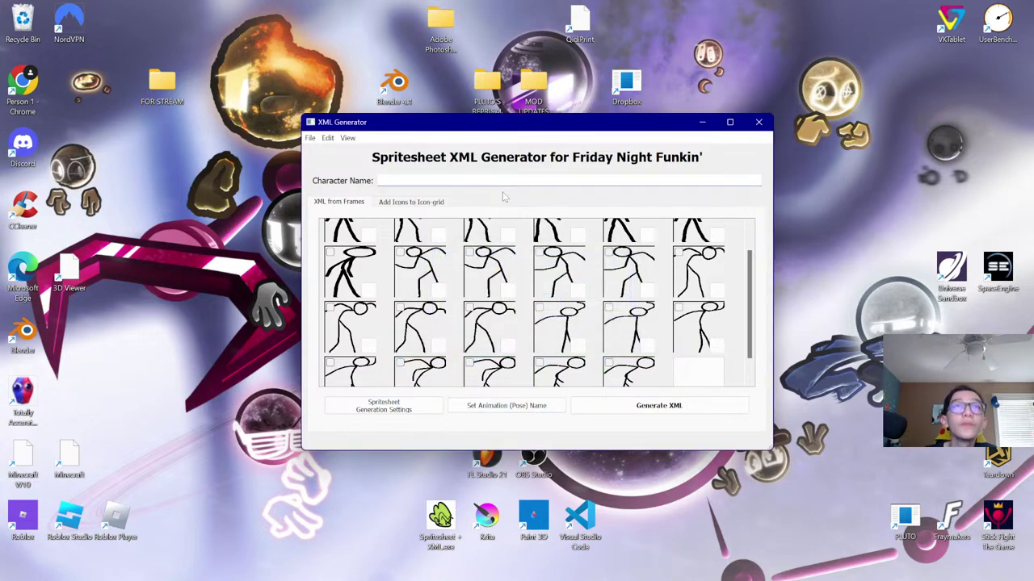
# Set the character name to jim and start generating the XML, browsing to the Desktop for the save location
pyautogui.write('jim')
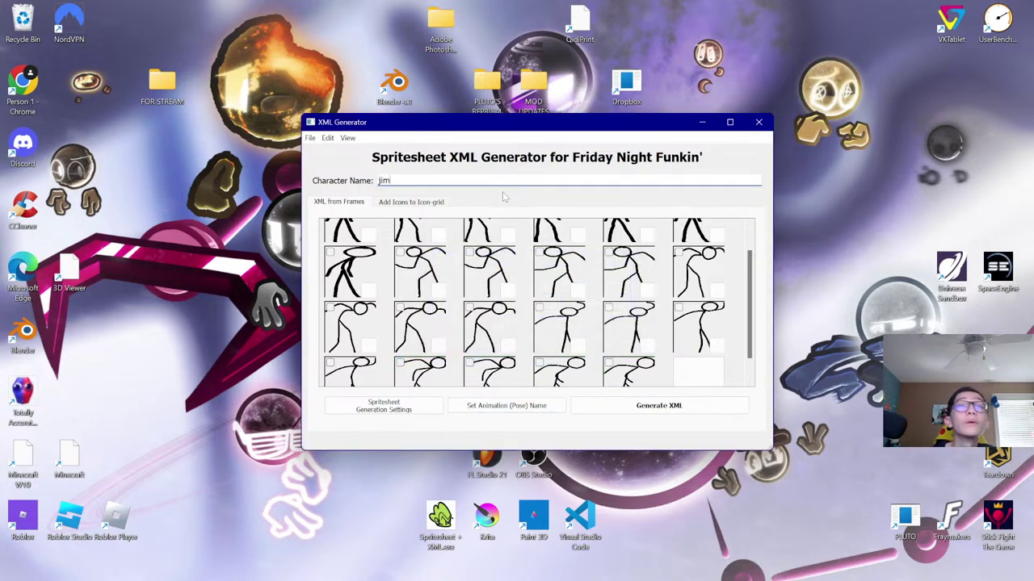
pyautogui.click(644, 408)
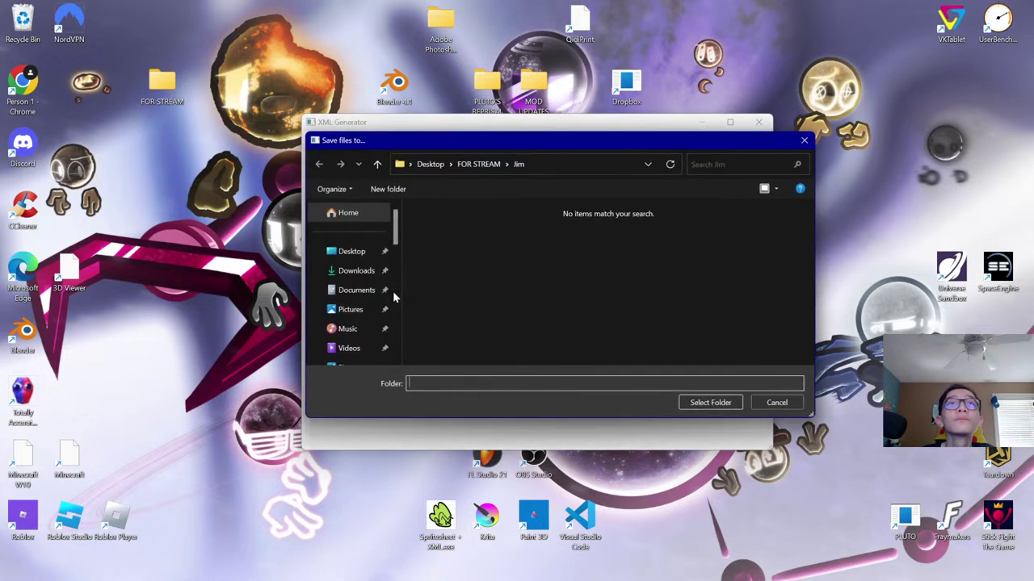
pyautogui.scroll(-5, 393, 298)
pyautogui.scroll(5, 369, 270)
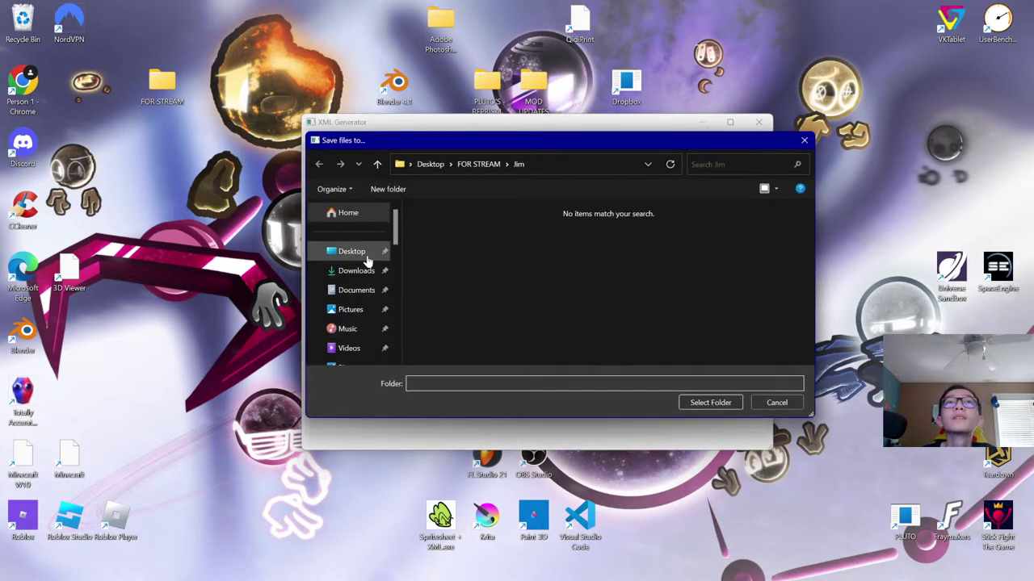
pyautogui.moveTo(419, 142); pyautogui.dragTo(320, 194)
pyautogui.click(257, 304)
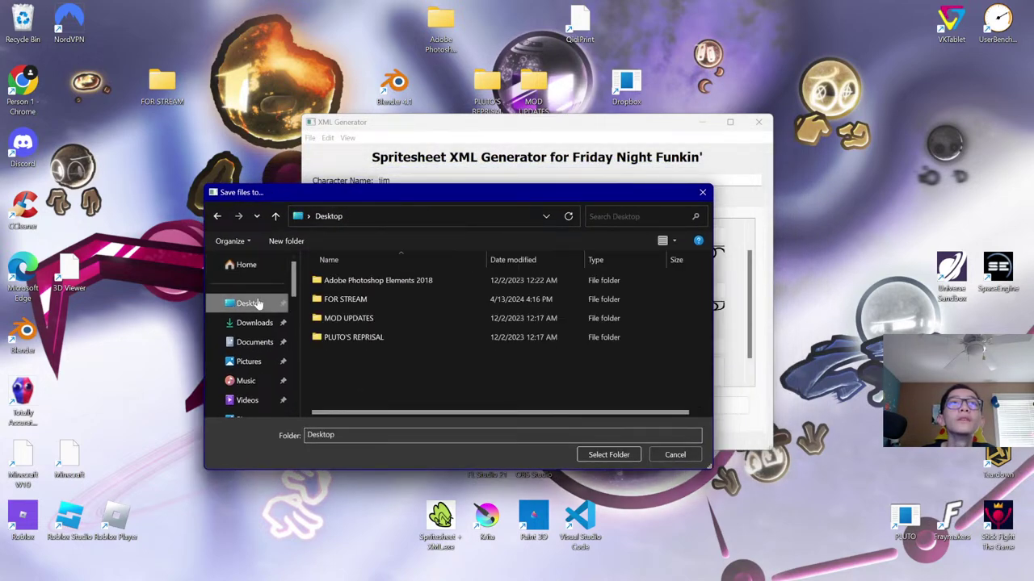
pyautogui.moveTo(707, 466); pyautogui.dragTo(866, 577)
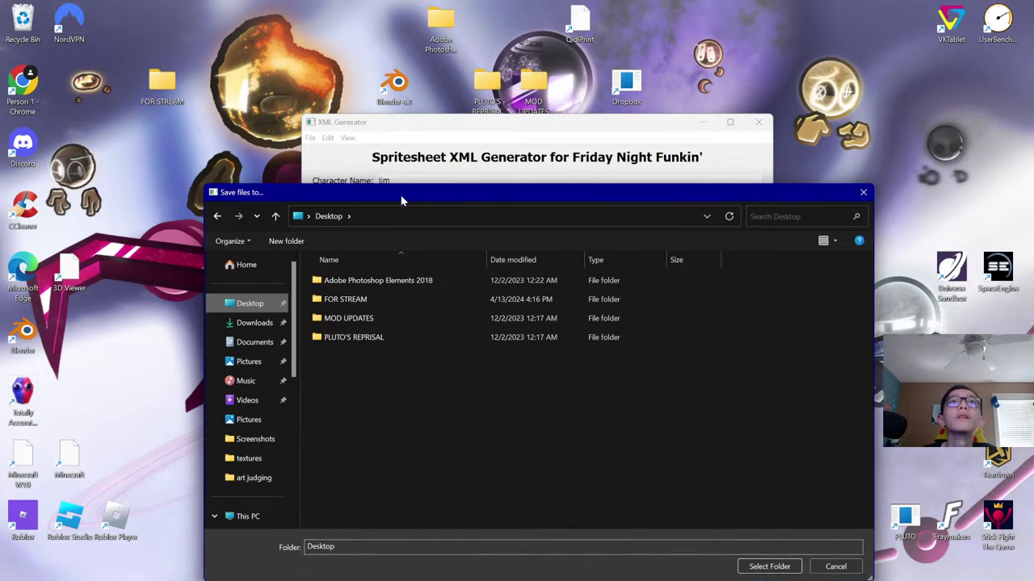
pyautogui.moveTo(407, 202); pyautogui.dragTo(327, 107)
pyautogui.moveTo(803, 485); pyautogui.dragTo(826, 512)
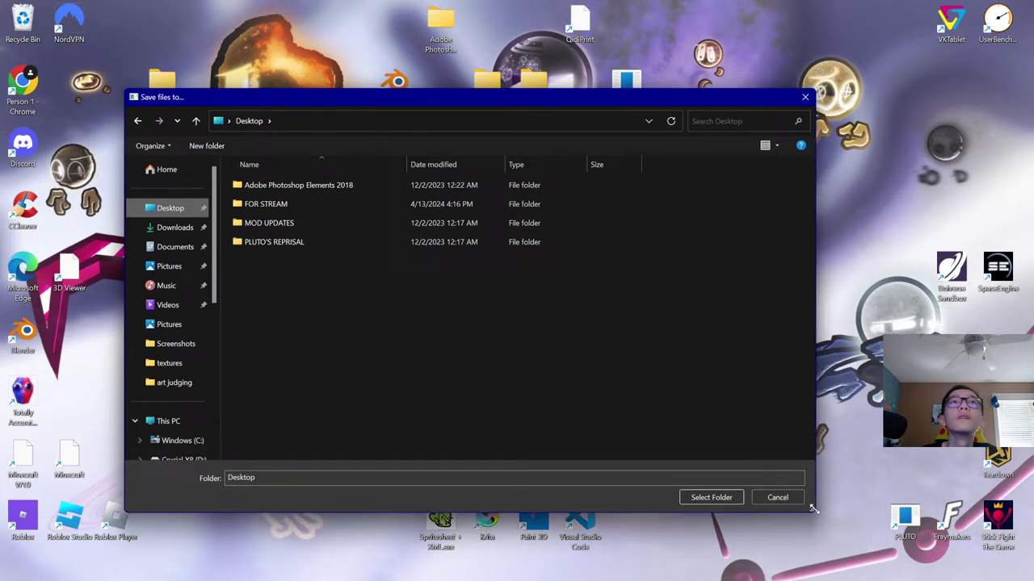
# Save the generated spritesheet and XML in FOR STREAM > psychengine-windows-clean > PsychEngine > mods > Test Mod > images > characters
pyautogui.doubleClick(282, 204)
pyautogui.click(293, 206)
pyautogui.doubleClick(293, 206)
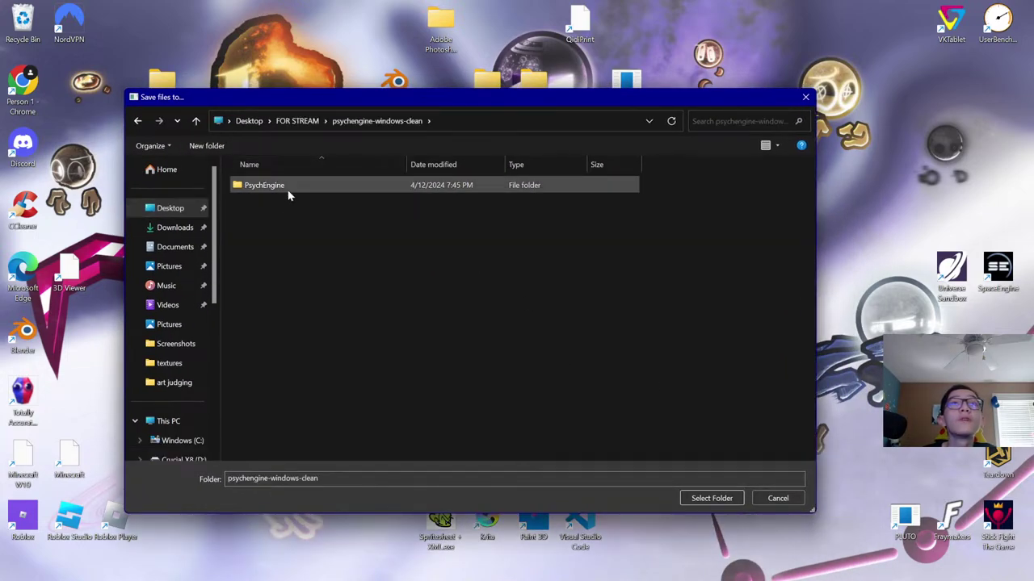
pyautogui.doubleClick(289, 188)
pyautogui.doubleClick(285, 222)
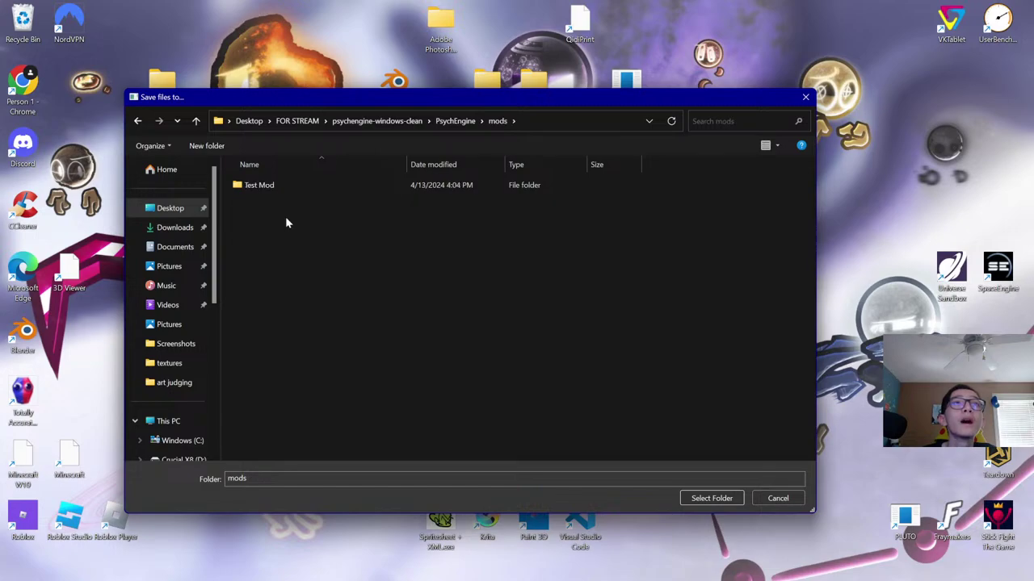
pyautogui.doubleClick(285, 187)
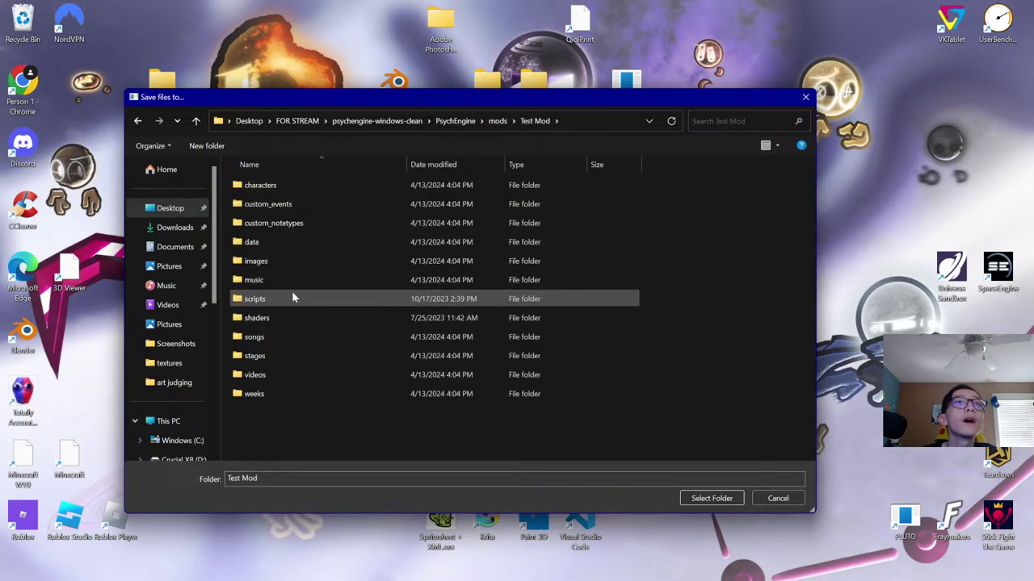
pyautogui.doubleClick(287, 263)
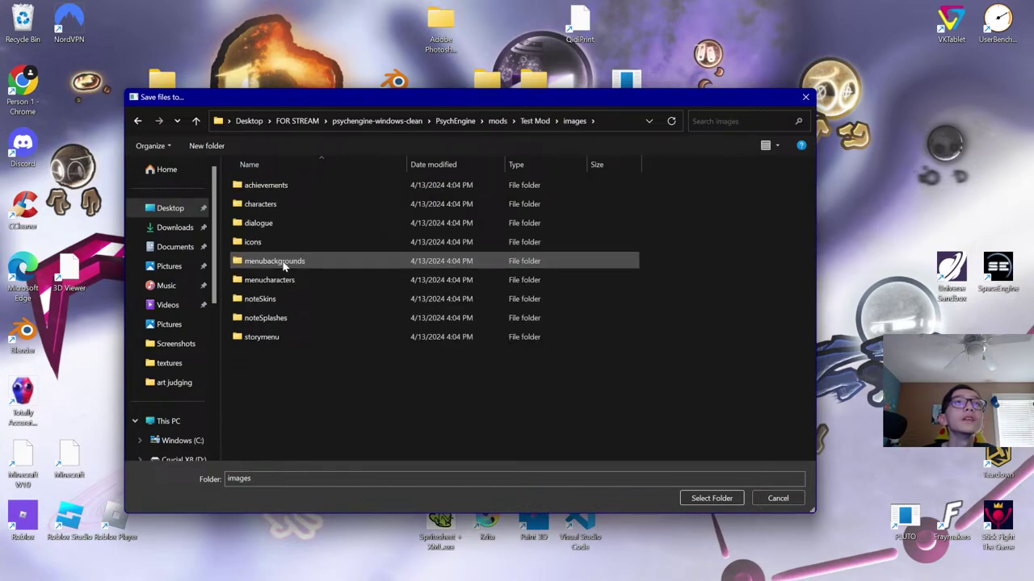
pyautogui.doubleClick(283, 204)
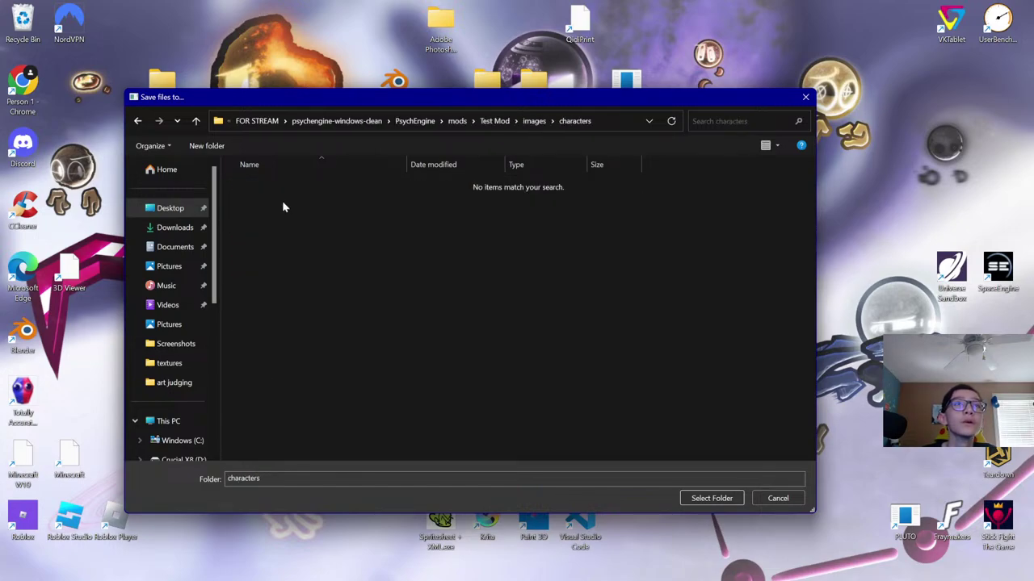
pyautogui.click(724, 501)
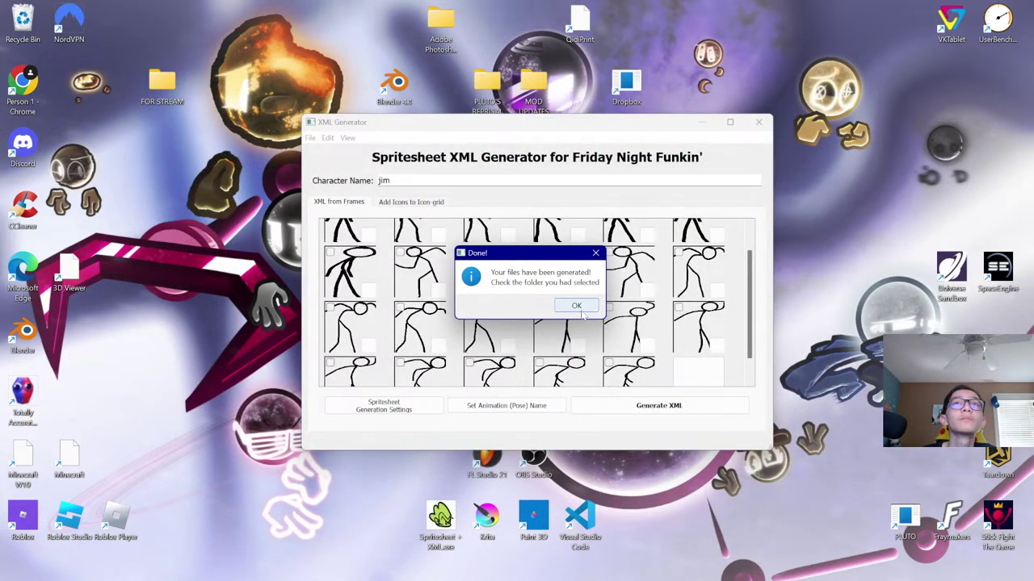
pyautogui.click(576, 305)
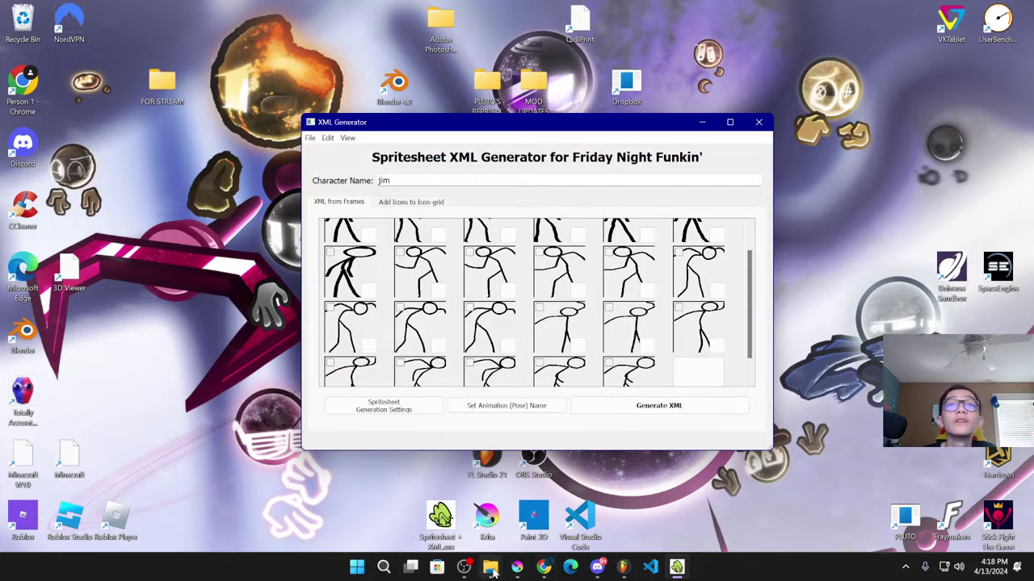
# Switch to File Explorer and open Test Mod's images > characters folder to check the generated files
pyautogui.moveTo(490, 567)
pyautogui.click(557, 507)
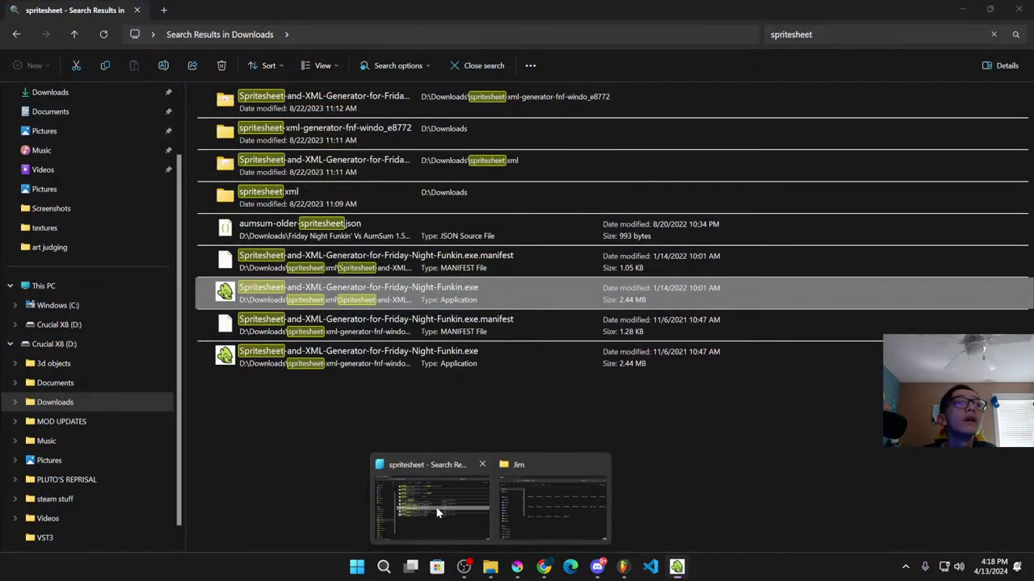
pyautogui.click(431, 500)
pyautogui.click(46, 131)
pyautogui.doubleClick(311, 117)
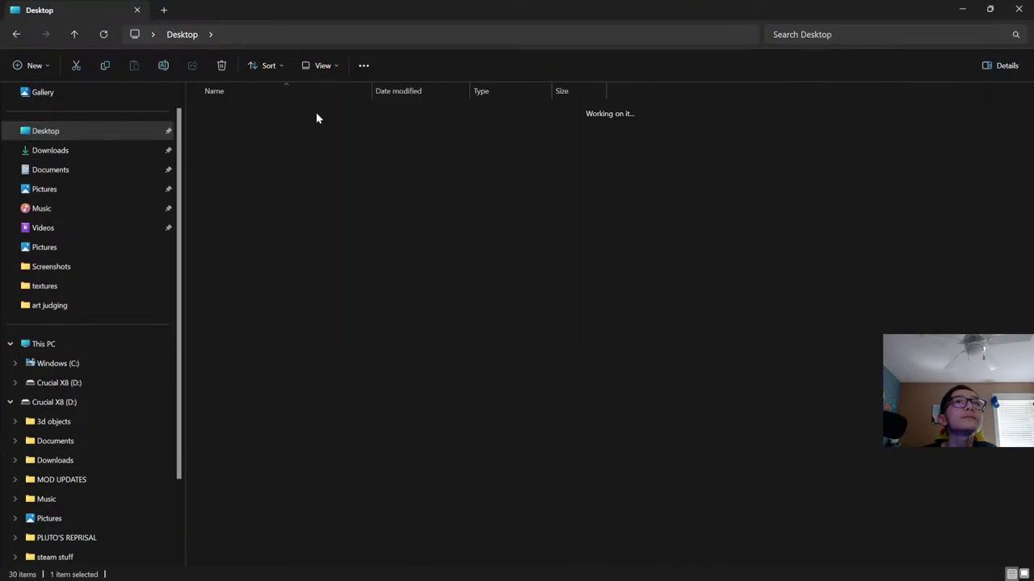
pyautogui.doubleClick(294, 131)
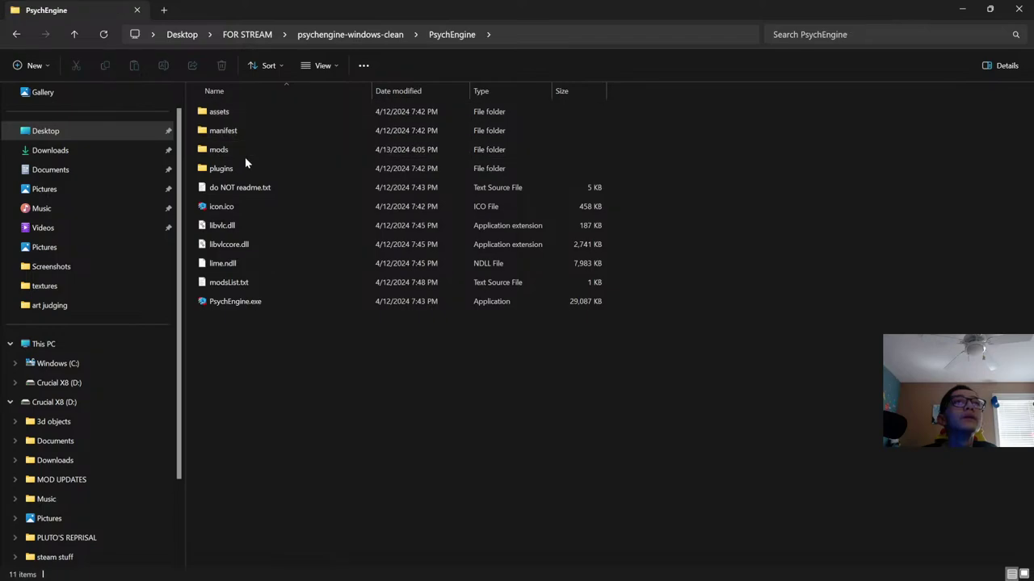
pyautogui.doubleClick(242, 152)
pyautogui.doubleClick(245, 114)
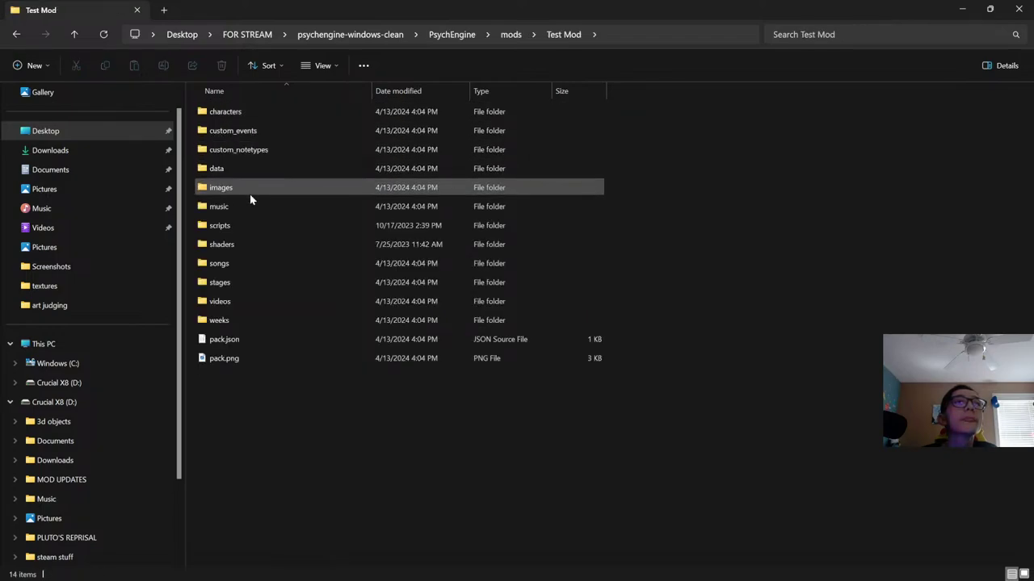
pyautogui.doubleClick(249, 189)
pyautogui.doubleClick(248, 131)
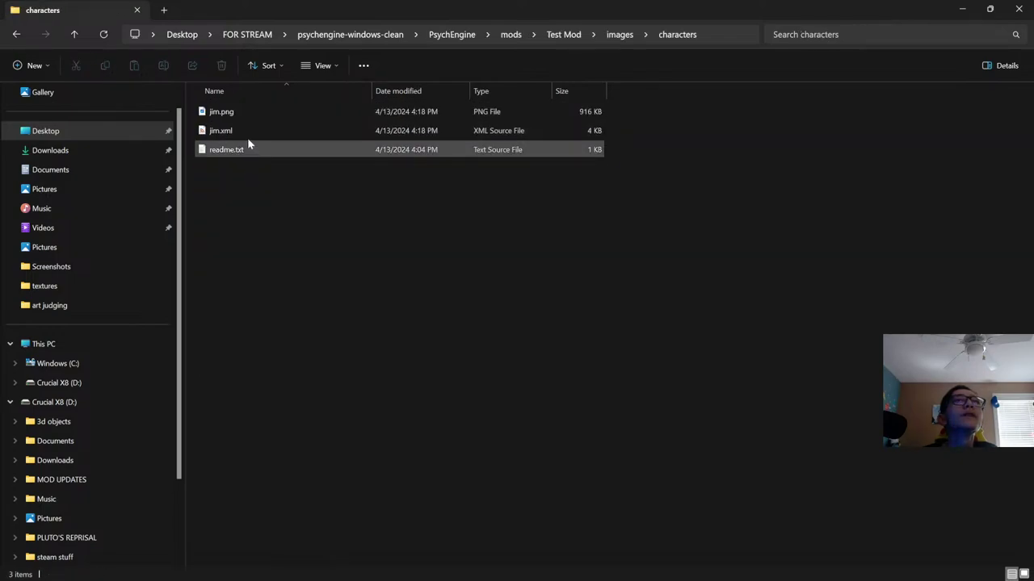
# Show the files in the characters folder as extra large icons
pyautogui.rightClick(256, 213)
pyautogui.moveTo(406, 233)
pyautogui.click(499, 233)
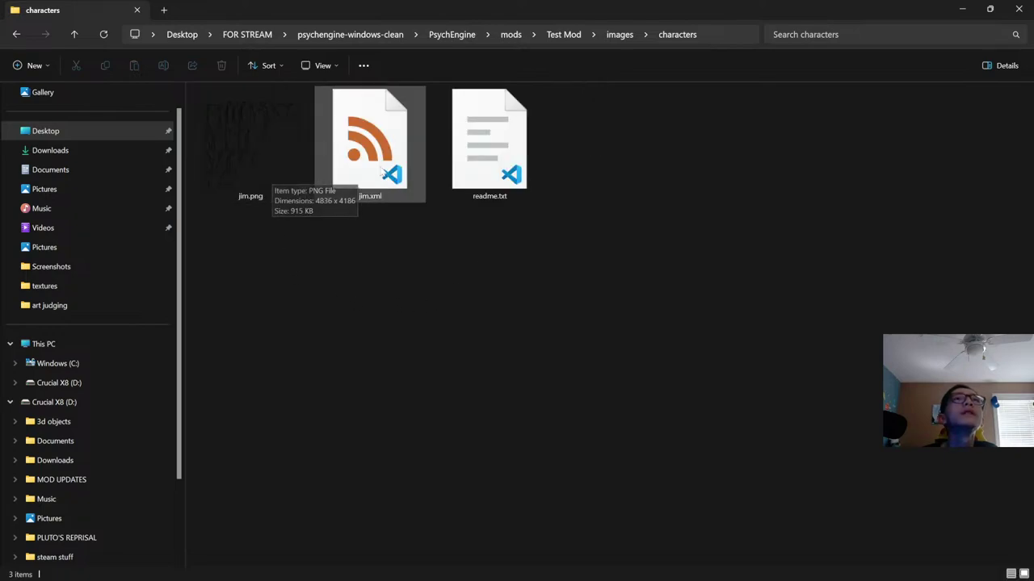
# Switch to Krita, create a new 300 by 150 px document, and unlock and delete its Background layer
pyautogui.moveTo(566, 563)
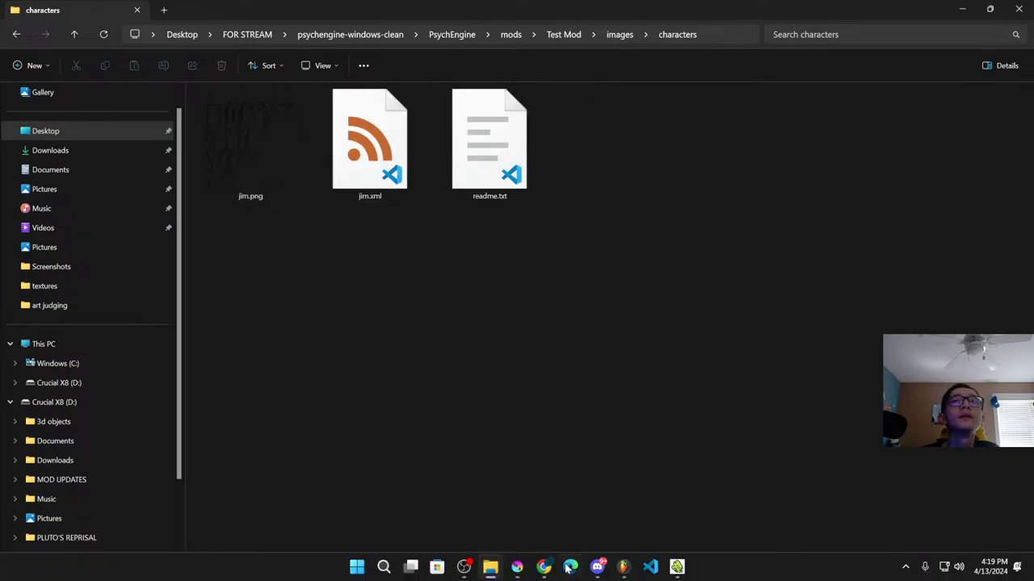
pyautogui.click(516, 567)
pyautogui.click(10, 19)
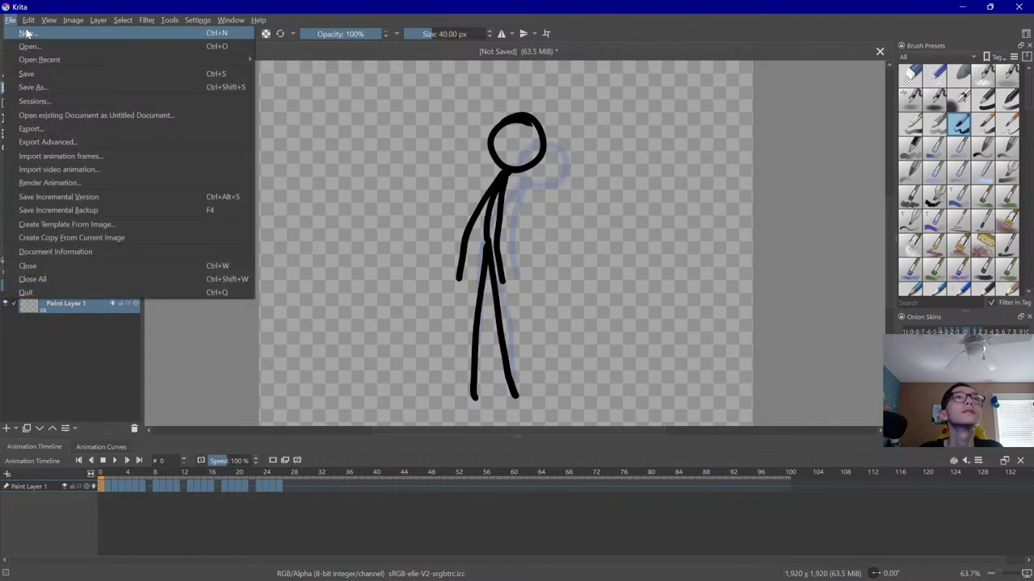
pyautogui.click(27, 34)
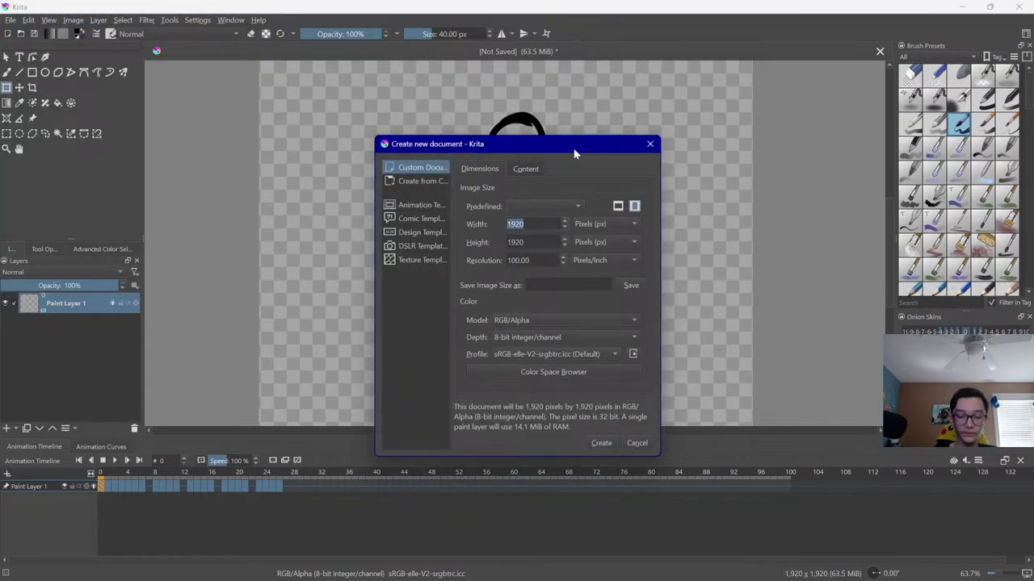
pyautogui.write('300')
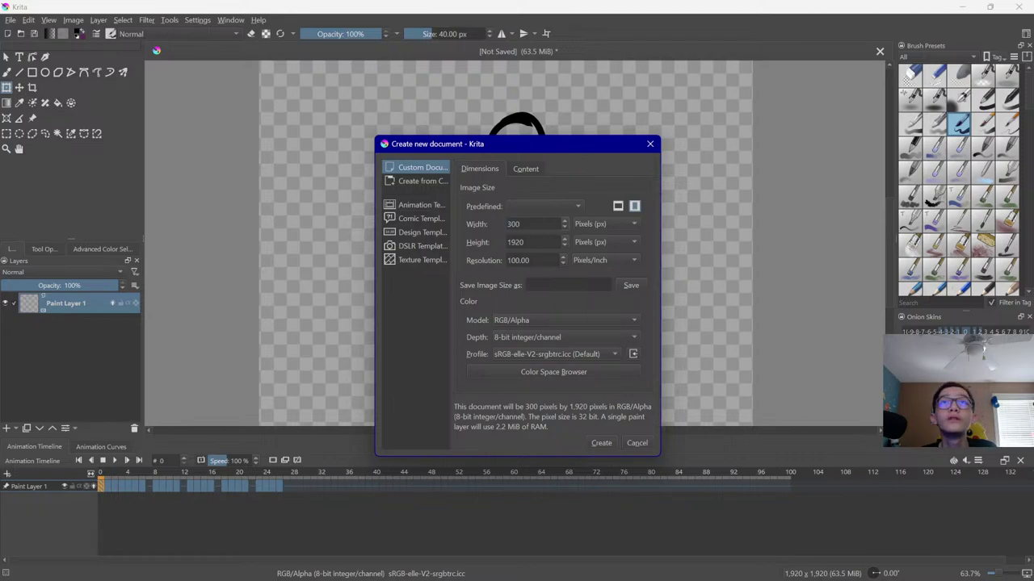
pyautogui.press('Tab')
pyautogui.write('150')
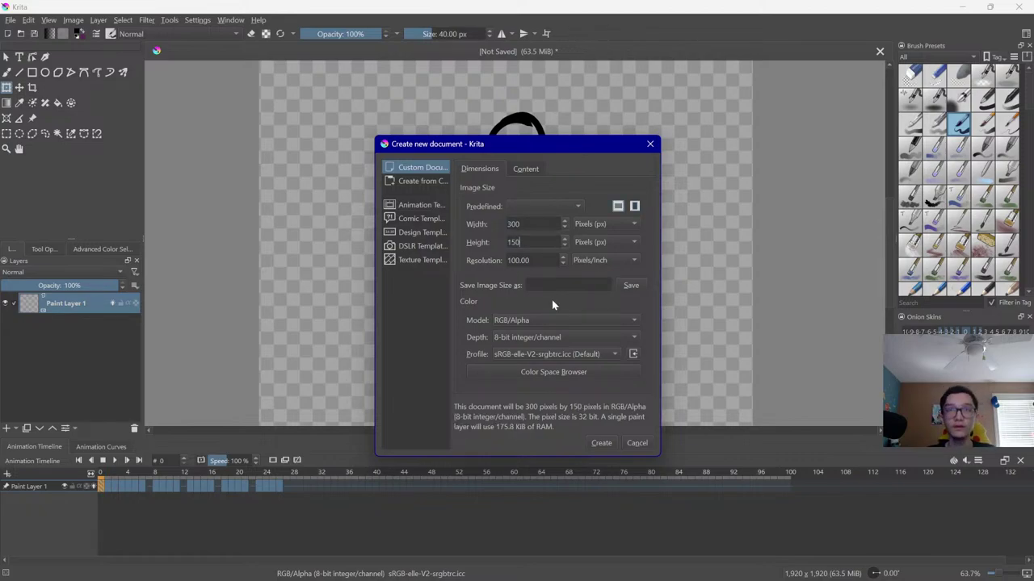
pyautogui.click(601, 443)
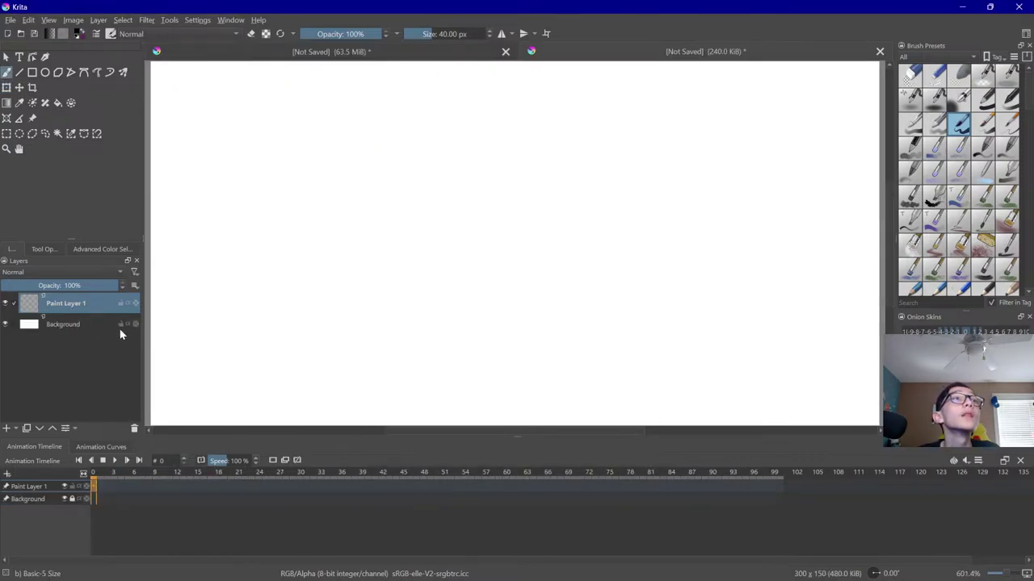
pyautogui.click(120, 327)
pyautogui.click(135, 428)
# Draw a filled black 150 by 150 px square over the canvas's right half and lower its layer's opacity to 18%
pyautogui.click(34, 72)
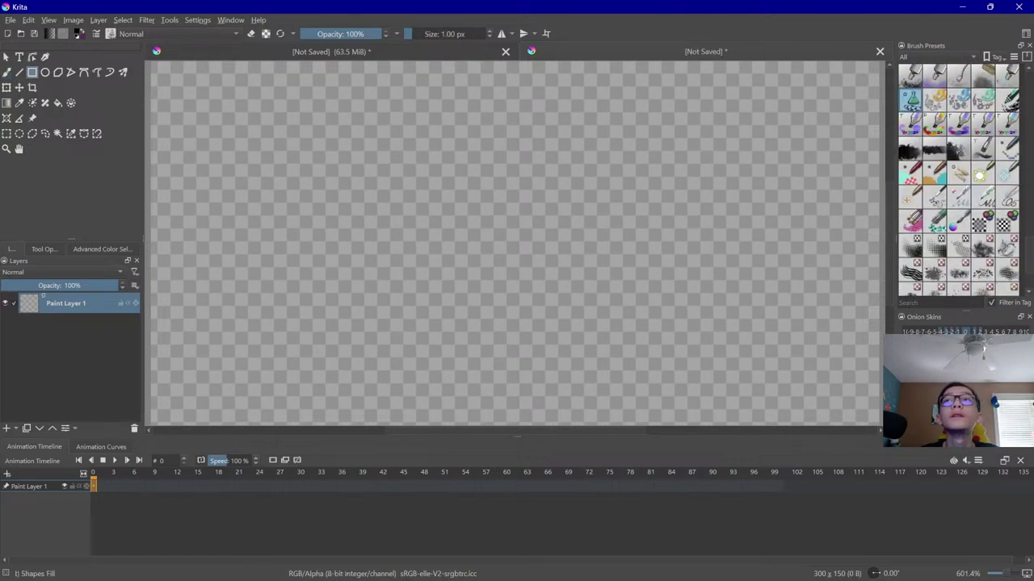
pyautogui.moveTo(876, 424); pyautogui.dragTo(383, 79)
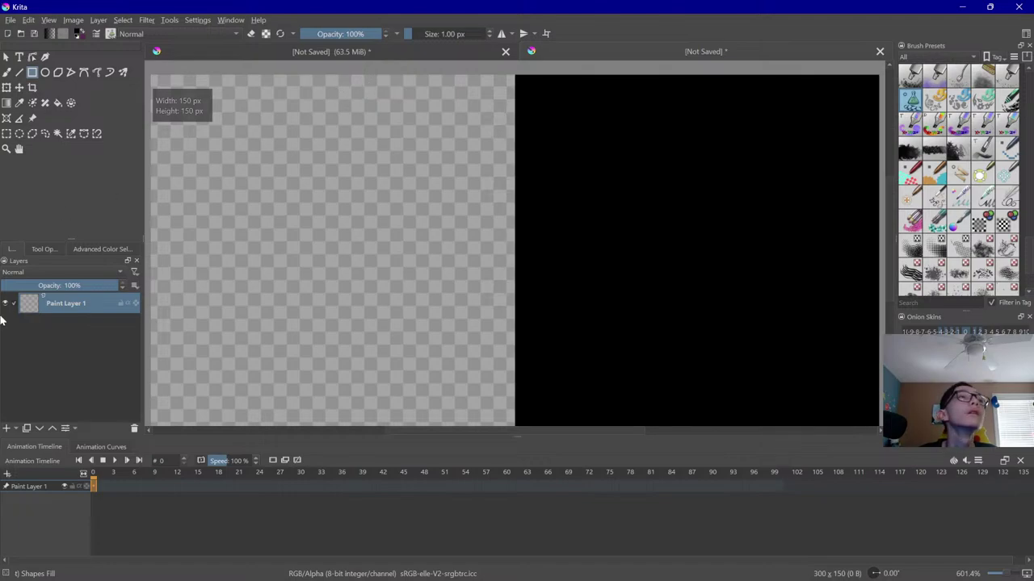
pyautogui.moveTo(22, 285); pyautogui.dragTo(23, 286)
# Add a new paint layer above the square's layer and choose the Freehand Brush with the Basic-5 Size preset
pyautogui.click(7, 428)
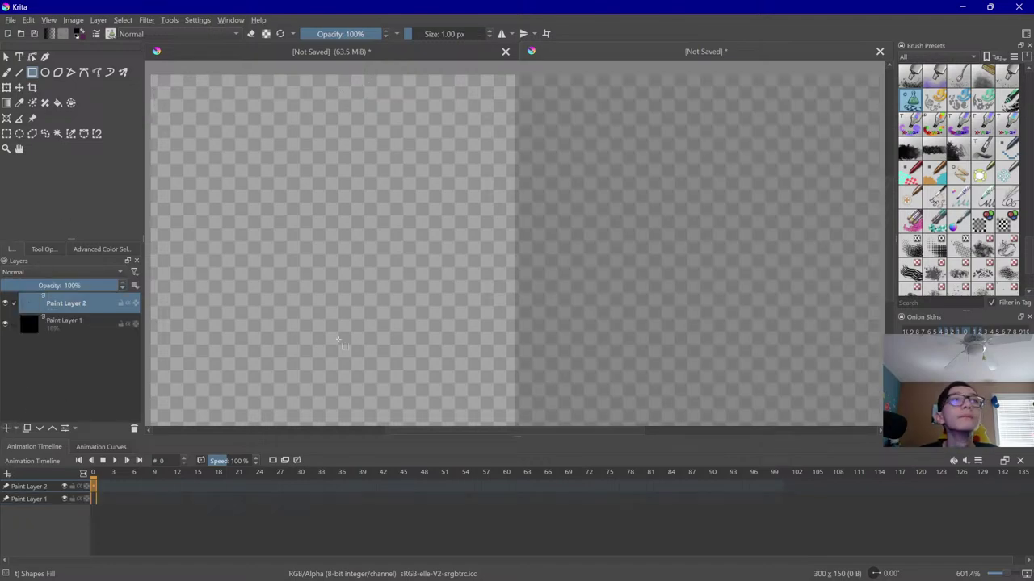
pyautogui.scroll(-5, 974, 168)
pyautogui.click(961, 125)
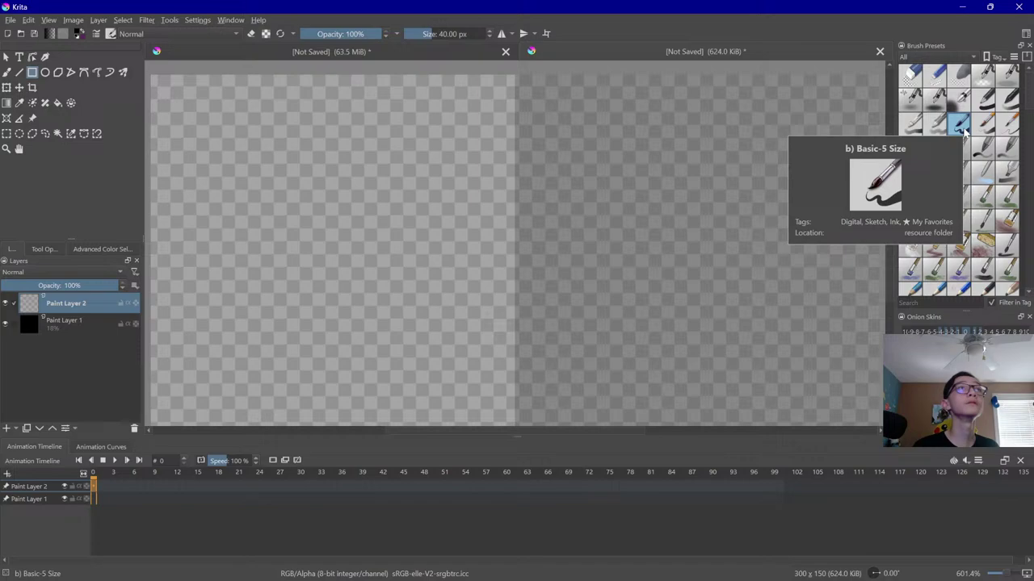
pyautogui.click(7, 72)
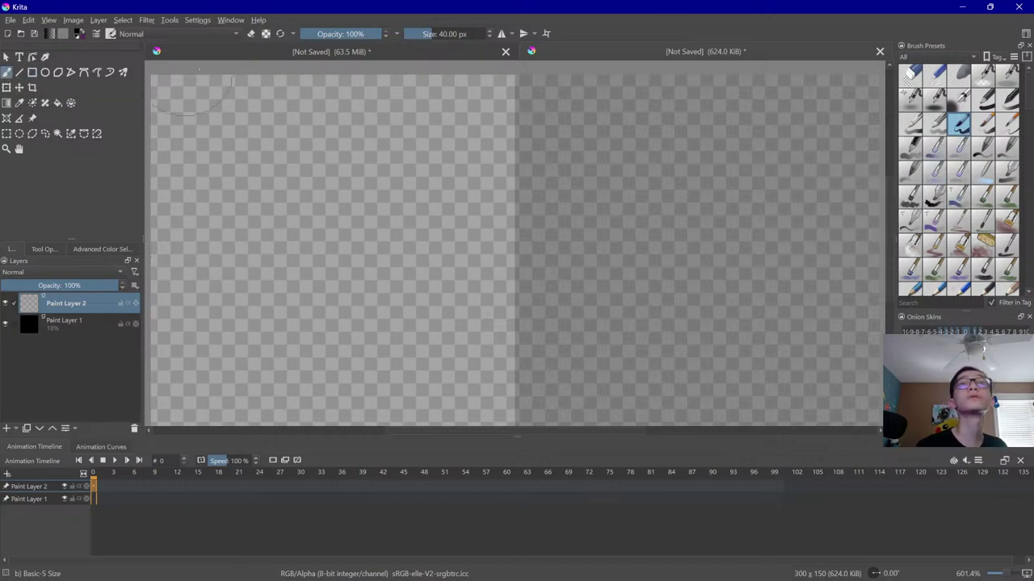
# Set the brush size to 10 px and draw a round head outline in the left half of the canvas
pyautogui.rightClick(456, 30)
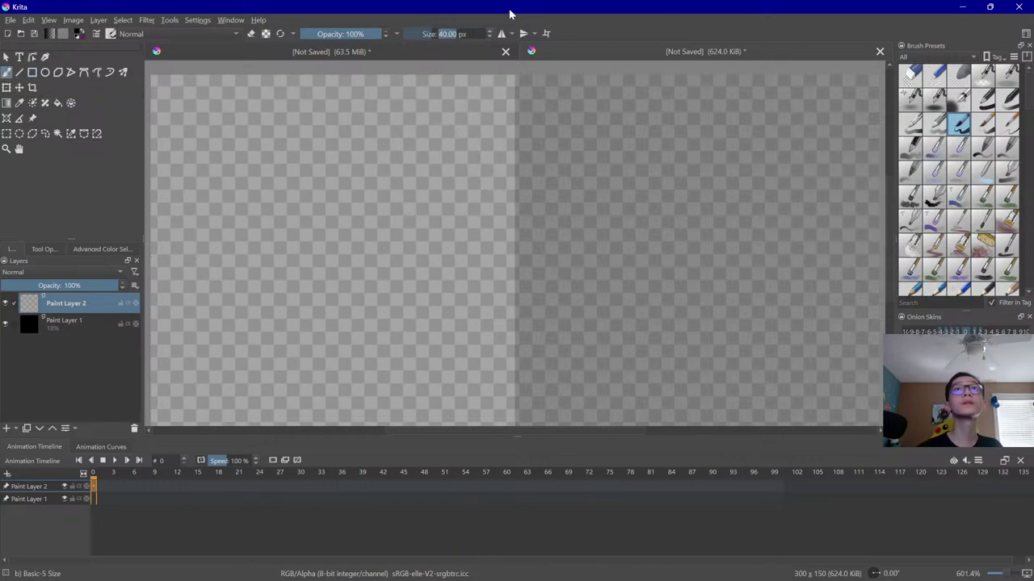
pyautogui.moveTo(393, 207)
pyautogui.mouseDown()
pyautogui.moveTo(362, 162)
pyautogui.moveTo(307, 337)
pyautogui.moveTo(367, 178)
pyautogui.mouseUp()
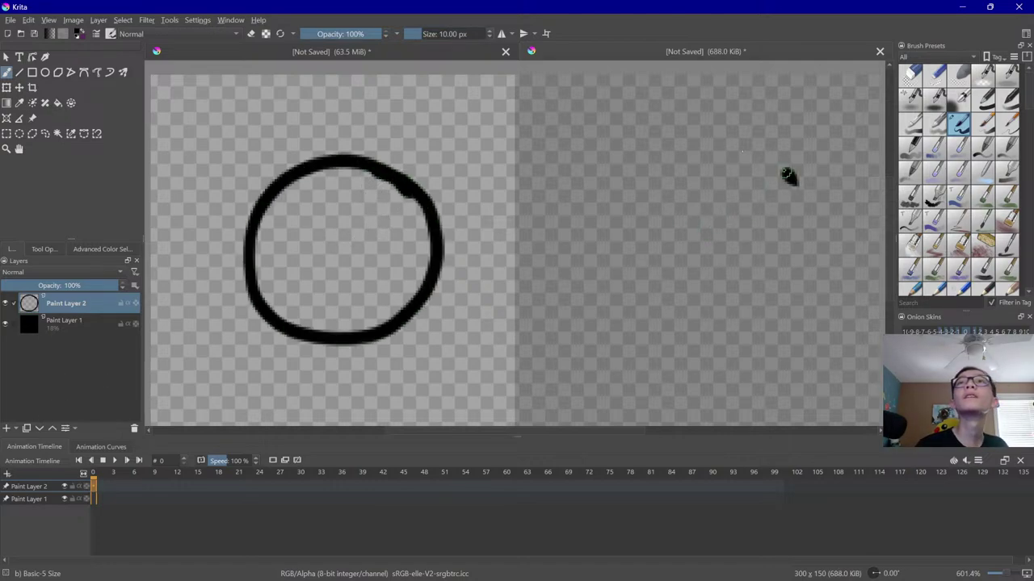
# Draw a second round head with two X-shaped eyes in the canvas's right half and letter OH NO above it
pyautogui.moveTo(787, 176)
pyautogui.mouseDown()
pyautogui.moveTo(696, 318)
pyautogui.moveTo(750, 167)
pyautogui.mouseUp()
pyautogui.hotkey('ctrl', 'z')
pyautogui.moveTo(785, 206)
pyautogui.mouseDown()
pyautogui.moveTo(777, 326)
pyautogui.moveTo(718, 173)
pyautogui.mouseUp()
pyautogui.moveTo(638, 246); pyautogui.dragTo(702, 287)
pyautogui.moveTo(699, 233)
pyautogui.mouseDown()
pyautogui.moveTo(643, 300)
pyautogui.moveTo(799, 268)
pyautogui.mouseUp()
pyautogui.moveTo(785, 215); pyautogui.dragTo(729, 283)
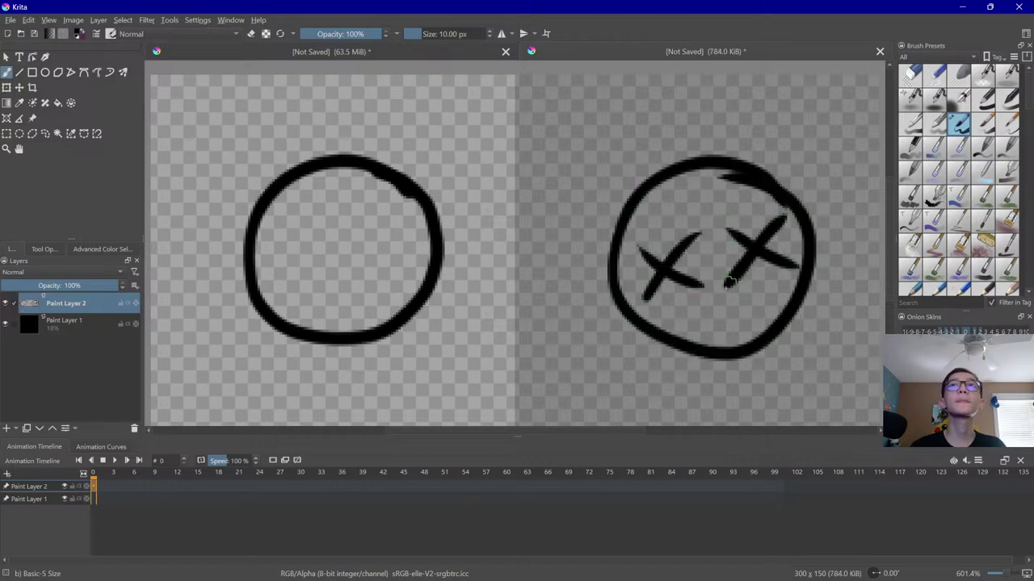
pyautogui.moveTo(589, 153); pyautogui.dragTo(579, 162)
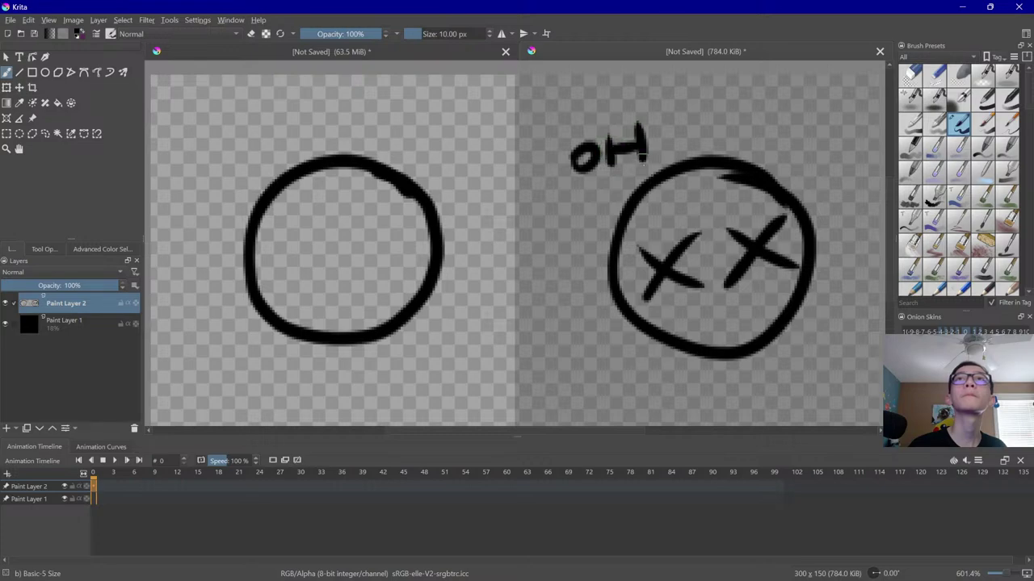
pyautogui.moveTo(681, 147)
pyautogui.mouseDown()
pyautogui.moveTo(704, 117)
pyautogui.moveTo(725, 117)
pyautogui.mouseUp()
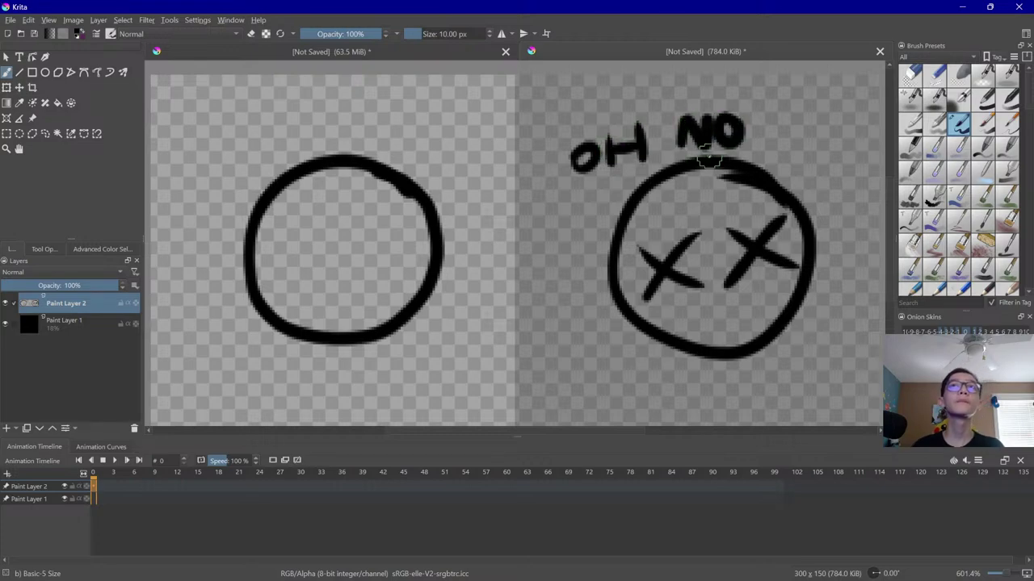
# Hide the translucent black square's layer and start saving the document as a new file
pyautogui.click(49, 327)
pyautogui.click(8, 325)
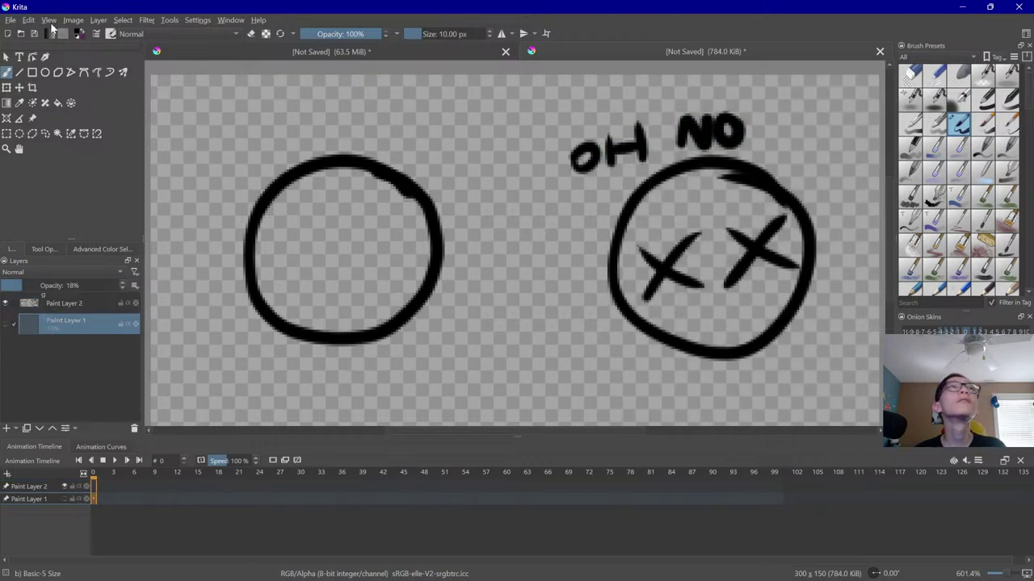
pyautogui.click(12, 20)
pyautogui.click(41, 87)
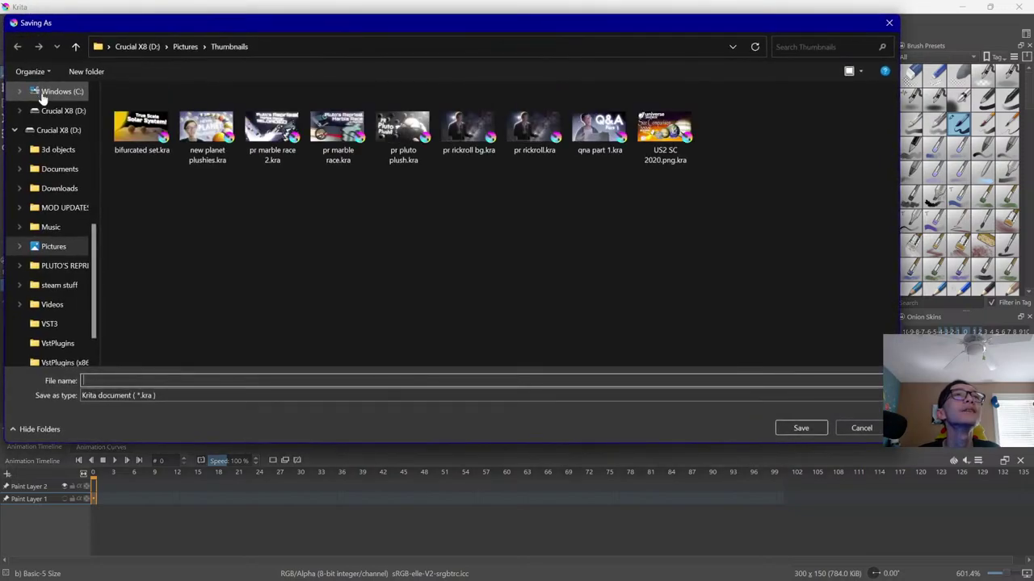
# Browse to the FOR STREAM folder on the Desktop as the save location
pyautogui.click(53, 247)
pyautogui.scroll(3, 67, 177)
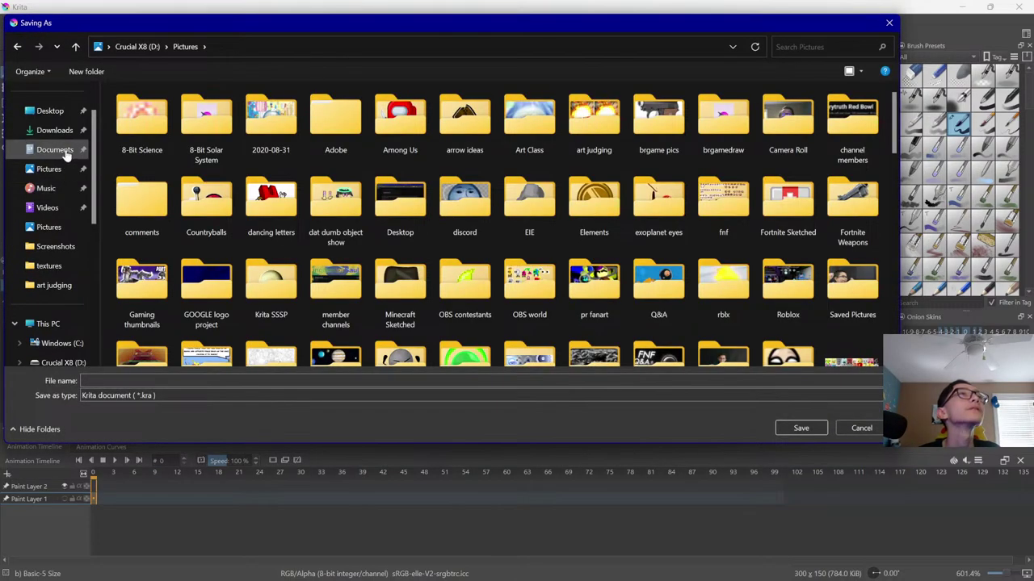
pyautogui.click(50, 111)
pyautogui.doubleClick(203, 128)
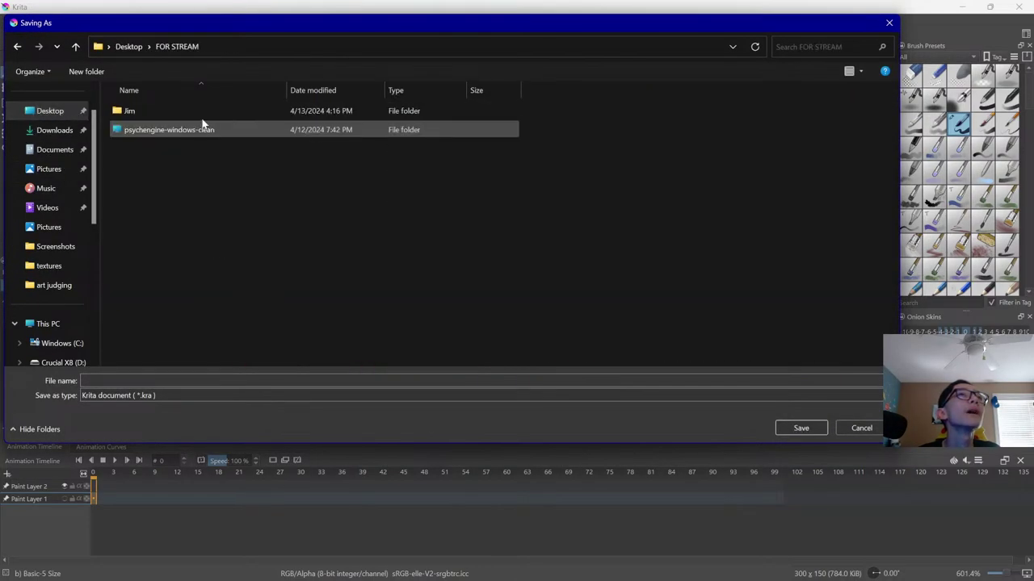
pyautogui.doubleClick(191, 112)
pyautogui.hotkey('alt', 'Left')
# Set the save location to psychengine-windows-clean, PsychEngine, mods, Test Mod, images, icons
pyautogui.doubleClick(190, 129)
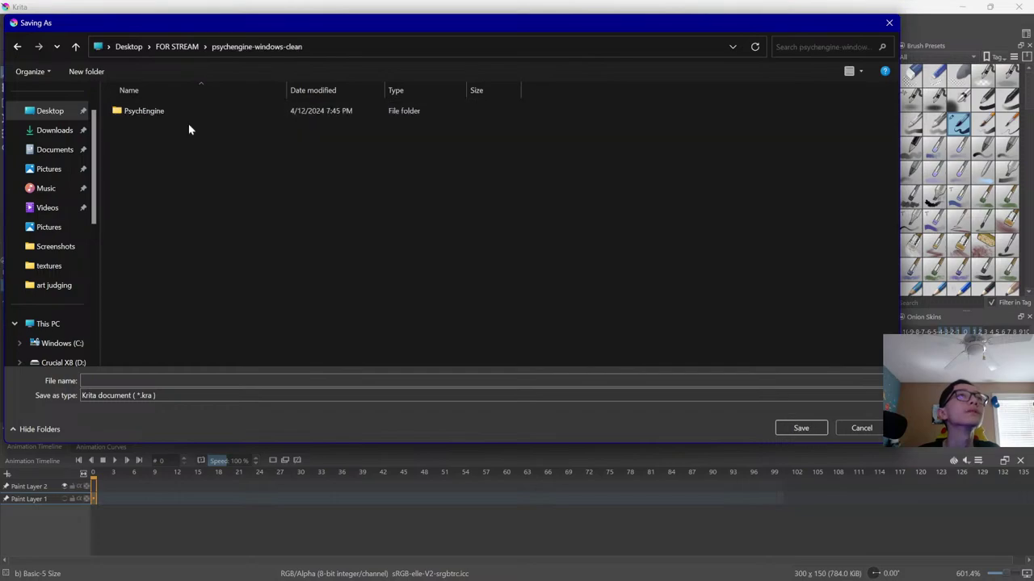
pyautogui.doubleClick(181, 113)
pyautogui.doubleClick(171, 146)
pyautogui.doubleClick(173, 111)
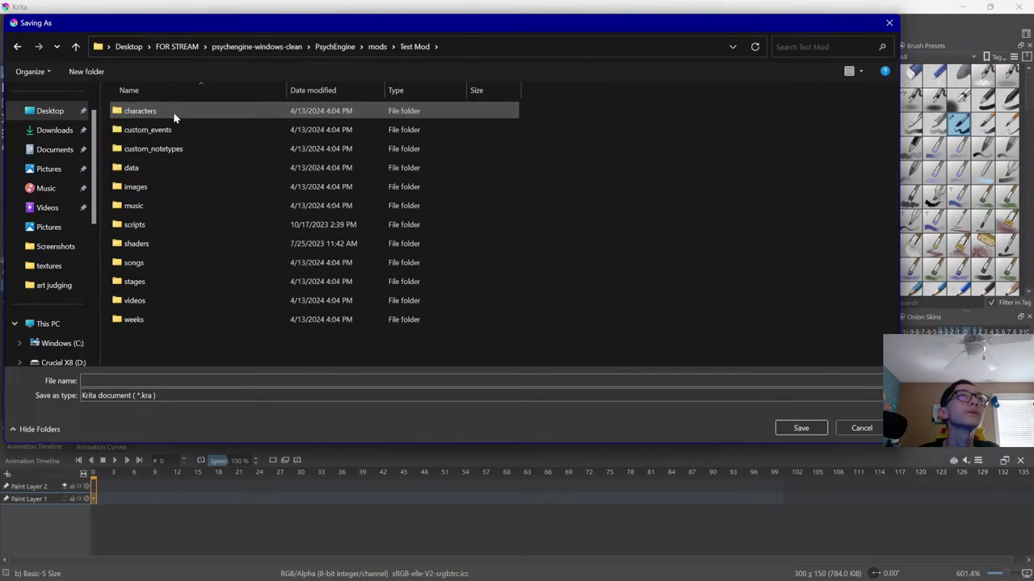
pyautogui.hotkey('alt', 'Left')
pyautogui.doubleClick(161, 111)
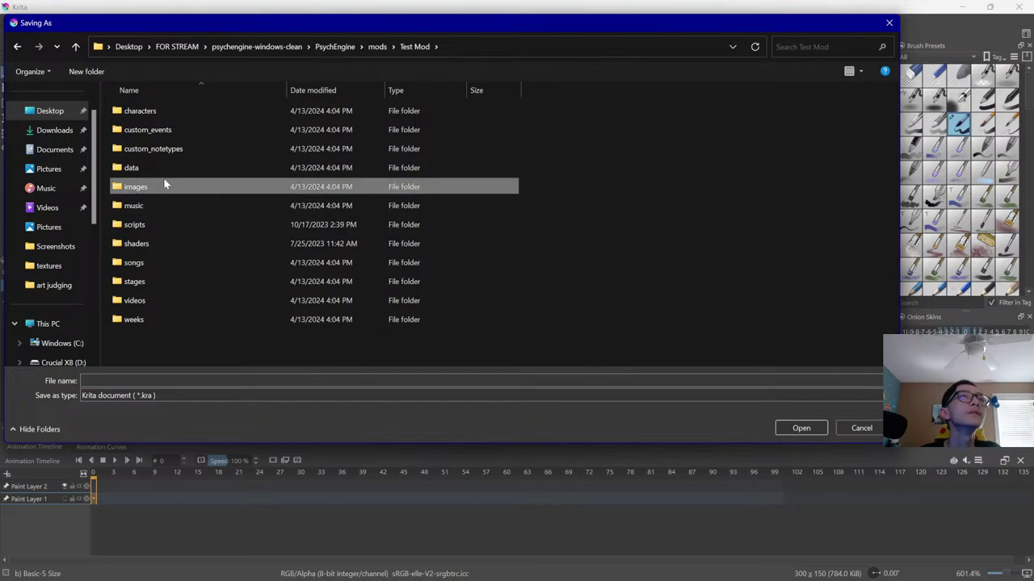
pyautogui.doubleClick(166, 187)
pyautogui.doubleClick(166, 169)
# Save the drawing as a PNG image named icon-jim, accepting the export options
pyautogui.click(165, 395)
pyautogui.click(166, 331)
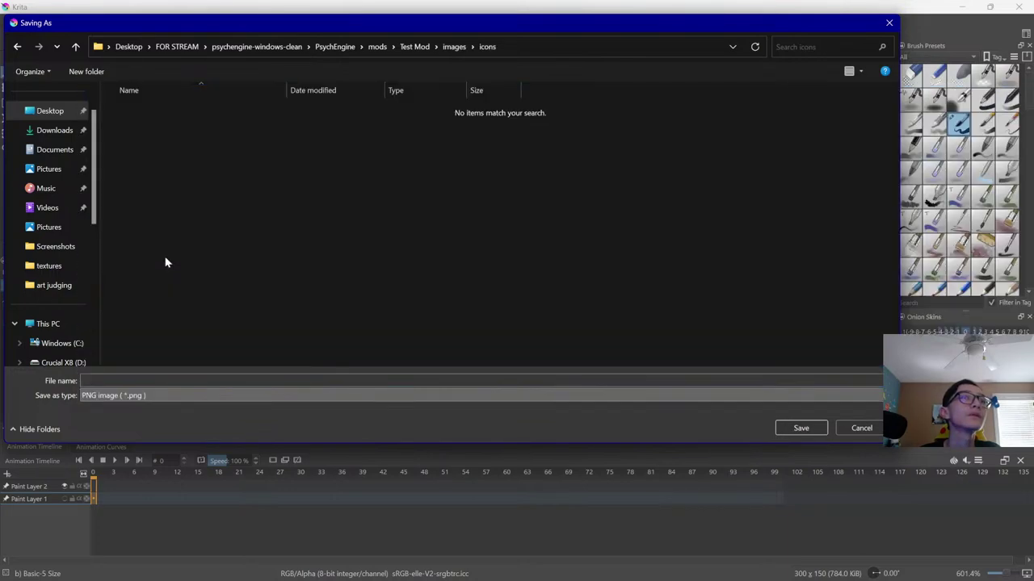
pyautogui.click(171, 371)
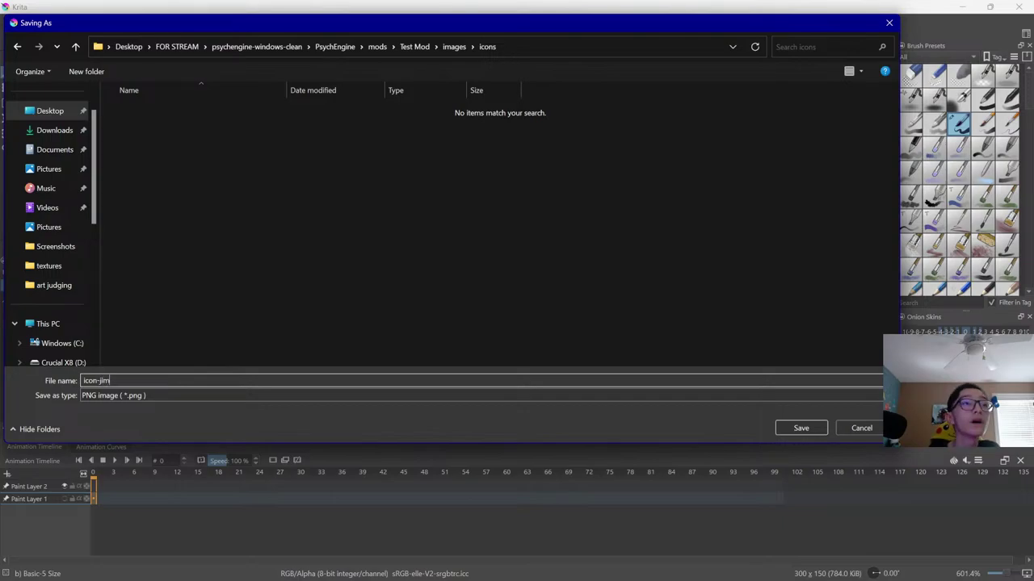
pyautogui.press('Return')
pyautogui.click(594, 420)
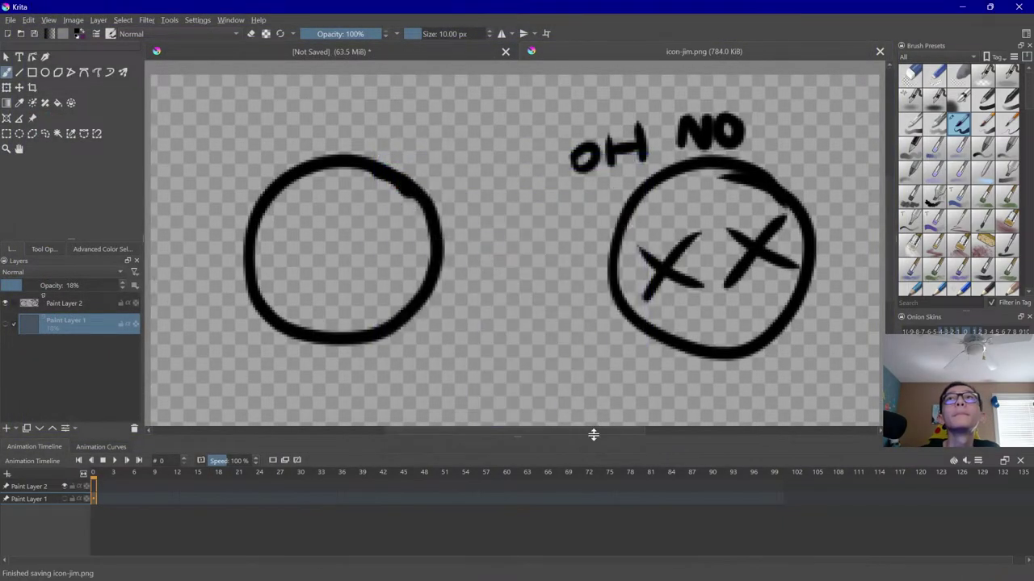
# Switch to YouTube Studio in the browser and read the recent live chat messages
pyautogui.click(545, 567)
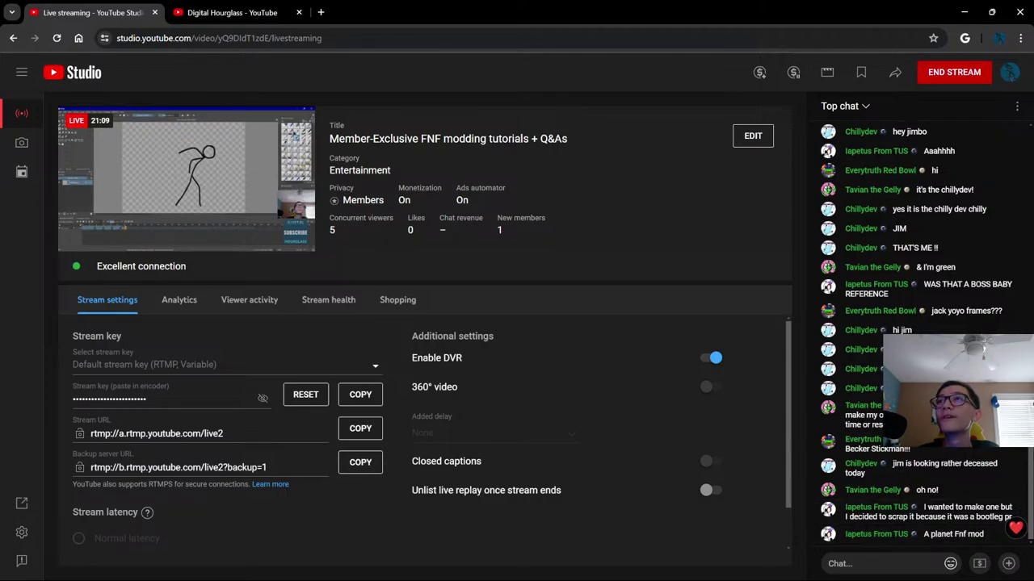
pyautogui.scroll(1, 920, 323)
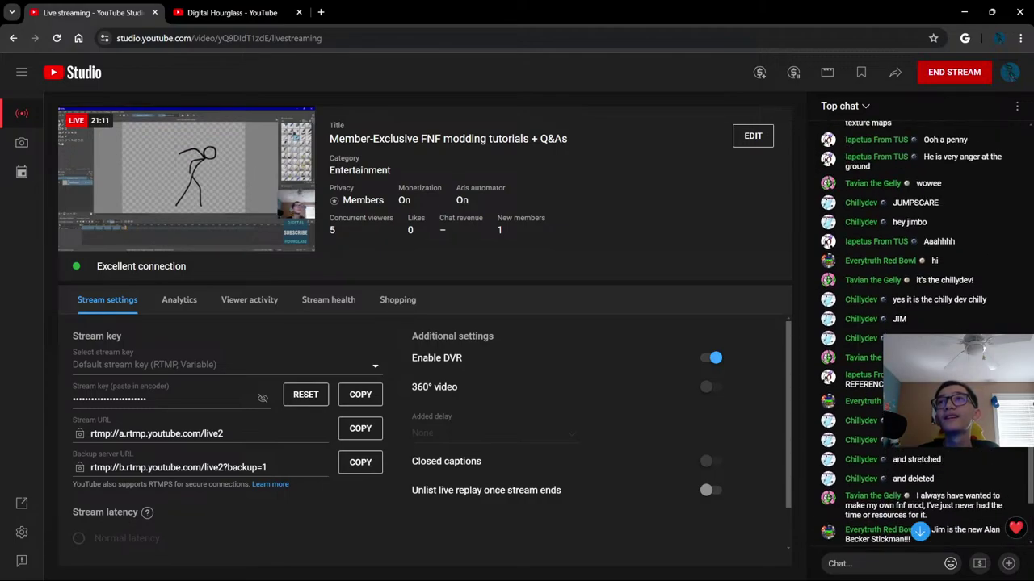
pyautogui.click(919, 530)
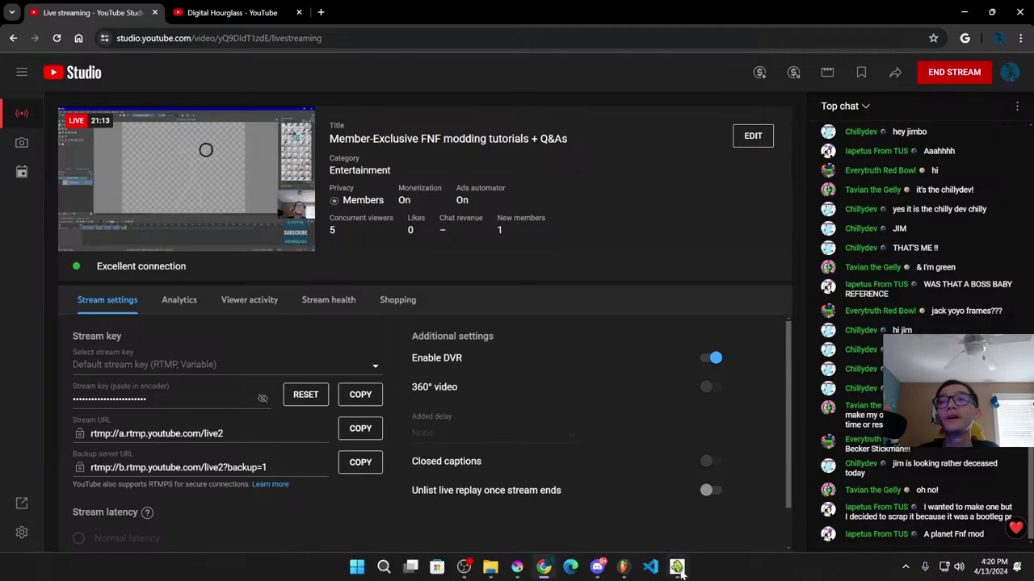
pyautogui.moveTo(677, 567)
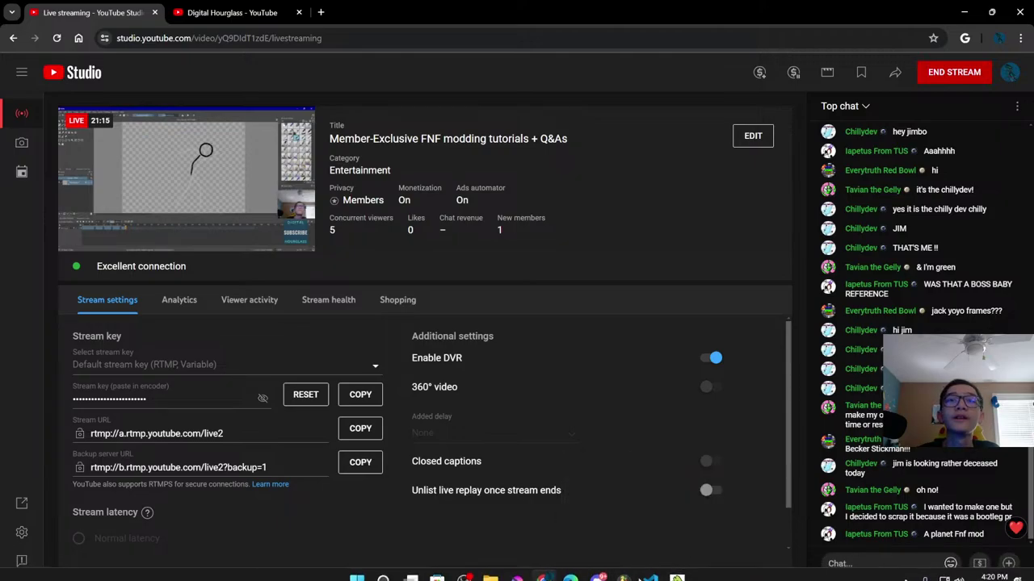
# Switch to the File Explorer window, go up to the PsychEngine folder and launch PsychEngine.exe
pyautogui.moveTo(490, 567)
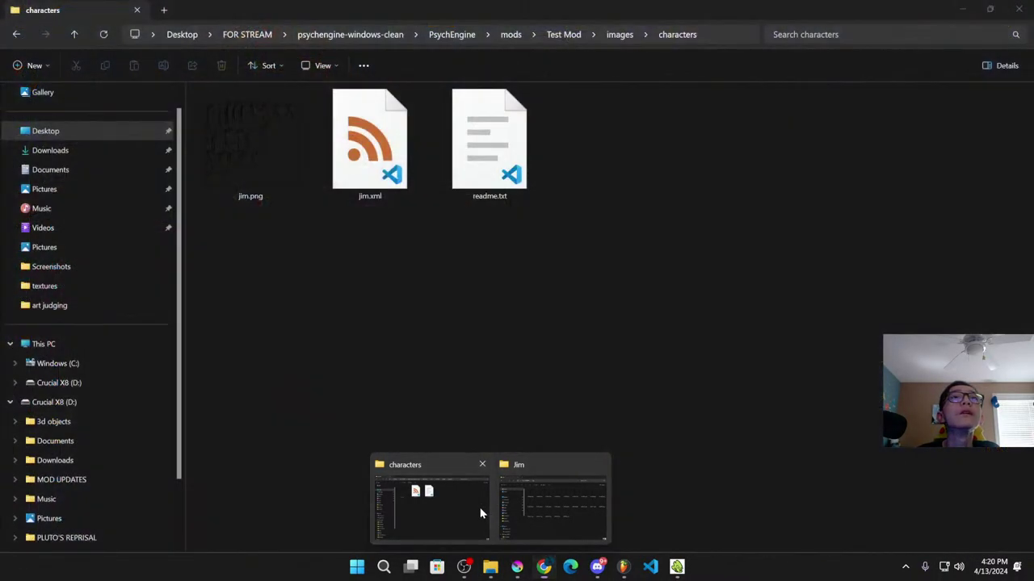
pyautogui.click(477, 513)
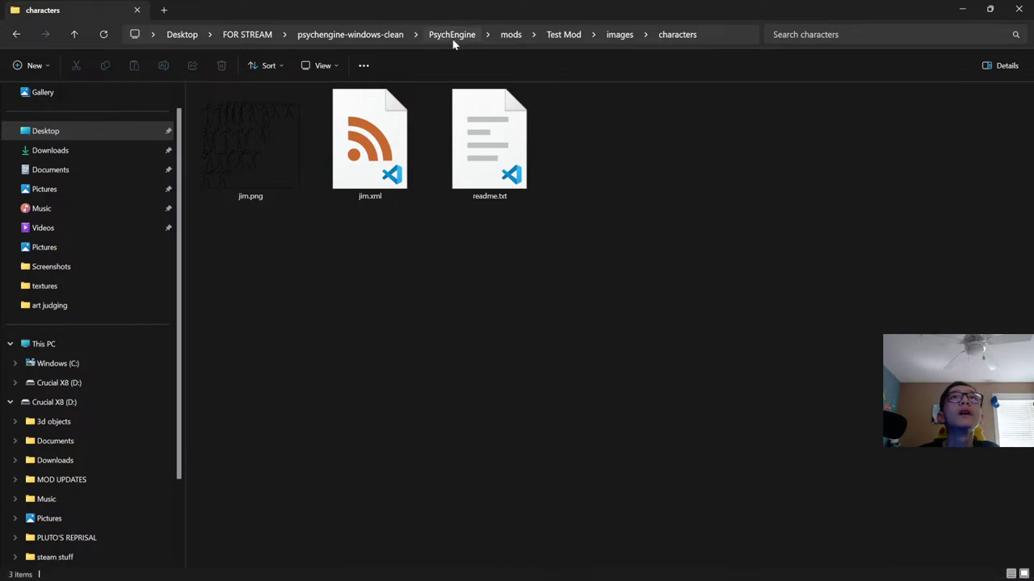
pyautogui.click(389, 35)
pyautogui.doubleClick(305, 111)
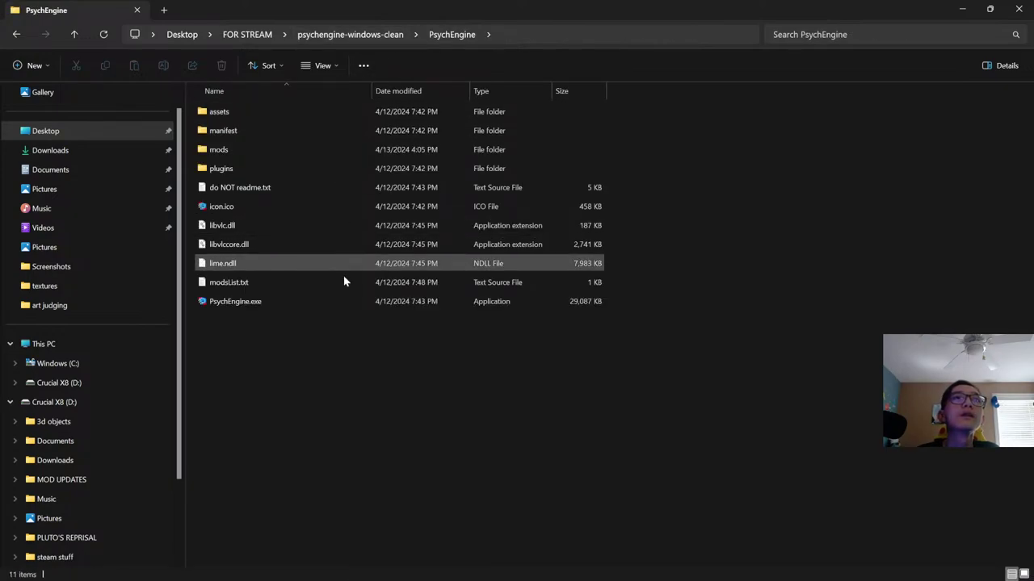
pyautogui.doubleClick(260, 306)
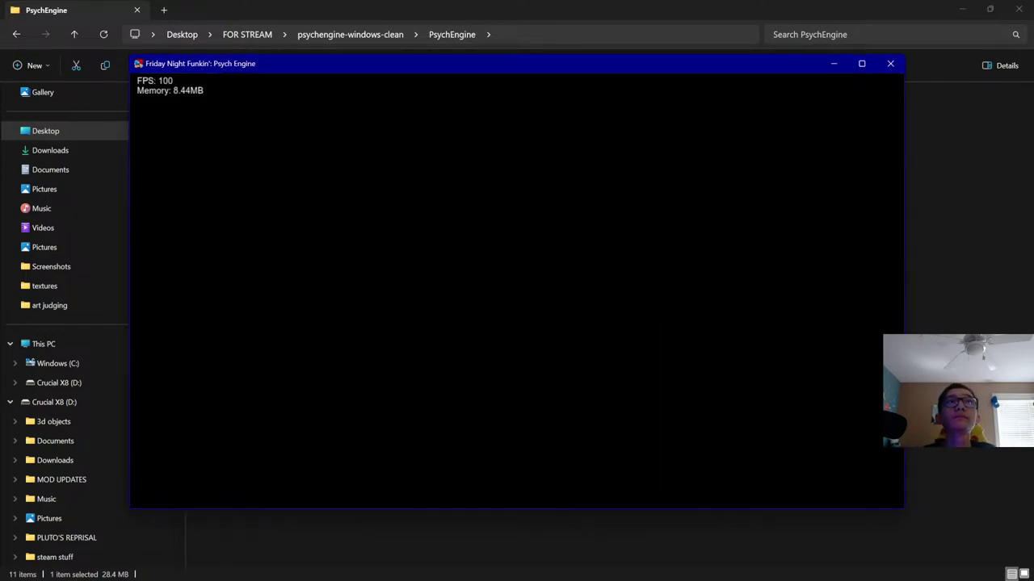
# Skip the intro, pass the title screen to the main menu and lower the game volume by two notches
pyautogui.press('Return')
pyautogui.press('Return')
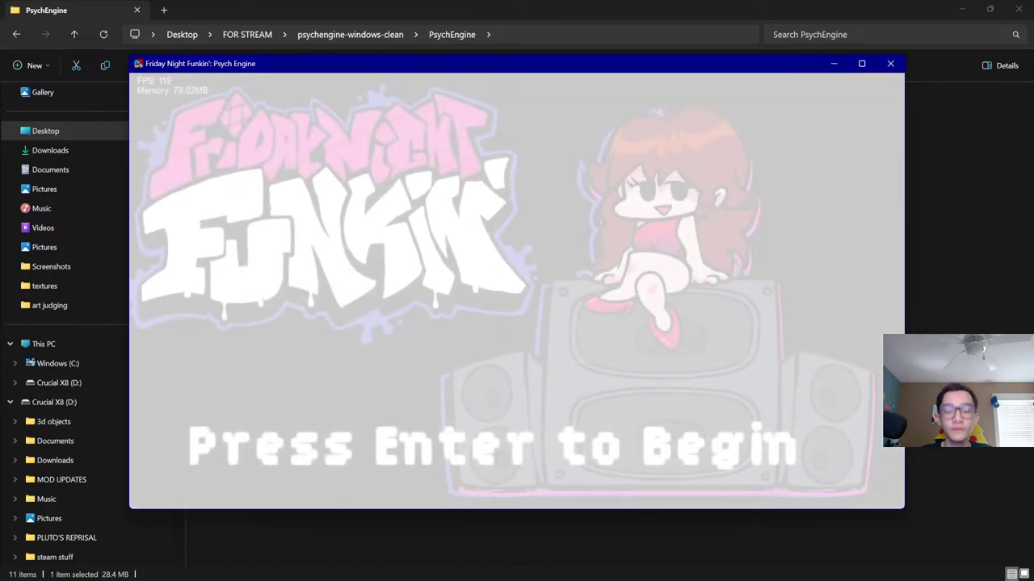
pyautogui.press('-')
pyautogui.press('-')
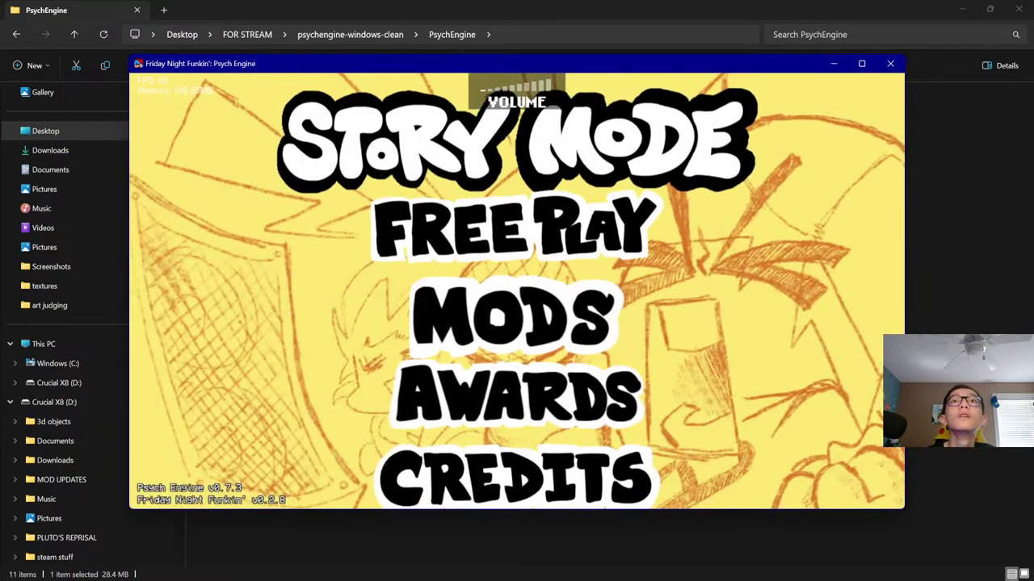
# In OBS, lower the Desktop Audio level to about -4.3 dB, then return to the Psych Engine window
pyautogui.click(452, 569)
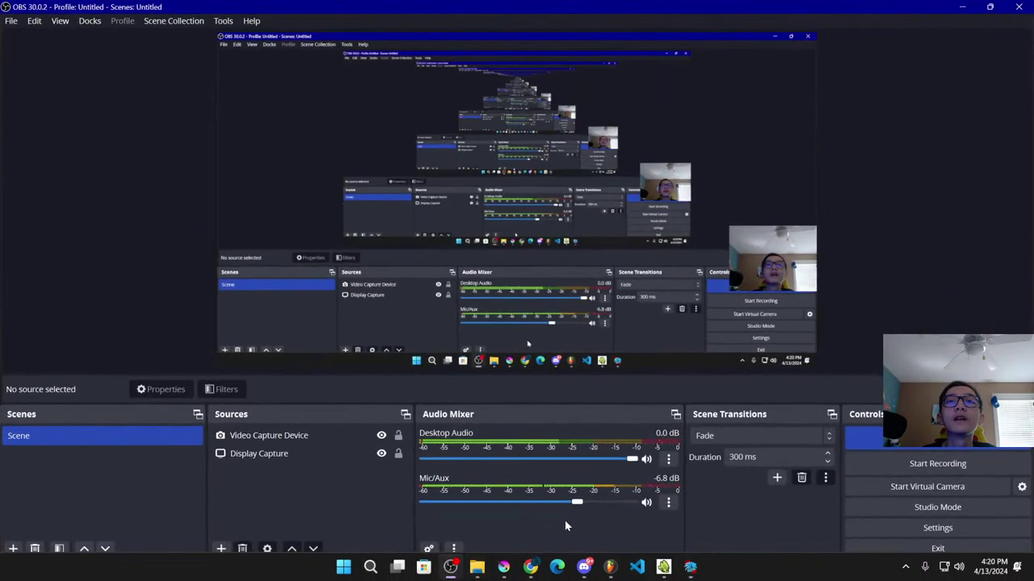
pyautogui.click(690, 571)
pyautogui.moveTo(452, 557)
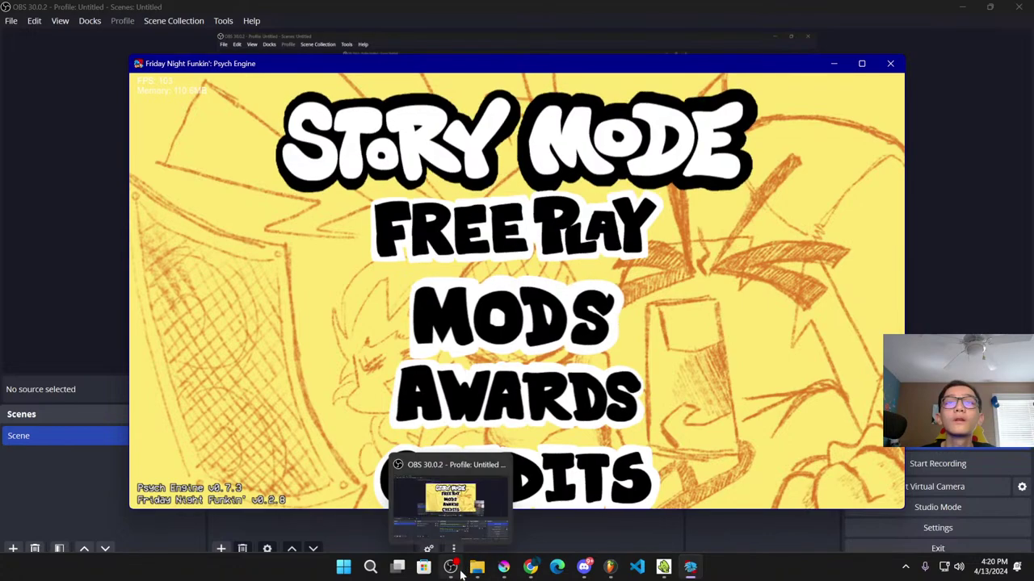
pyautogui.moveTo(460, 517)
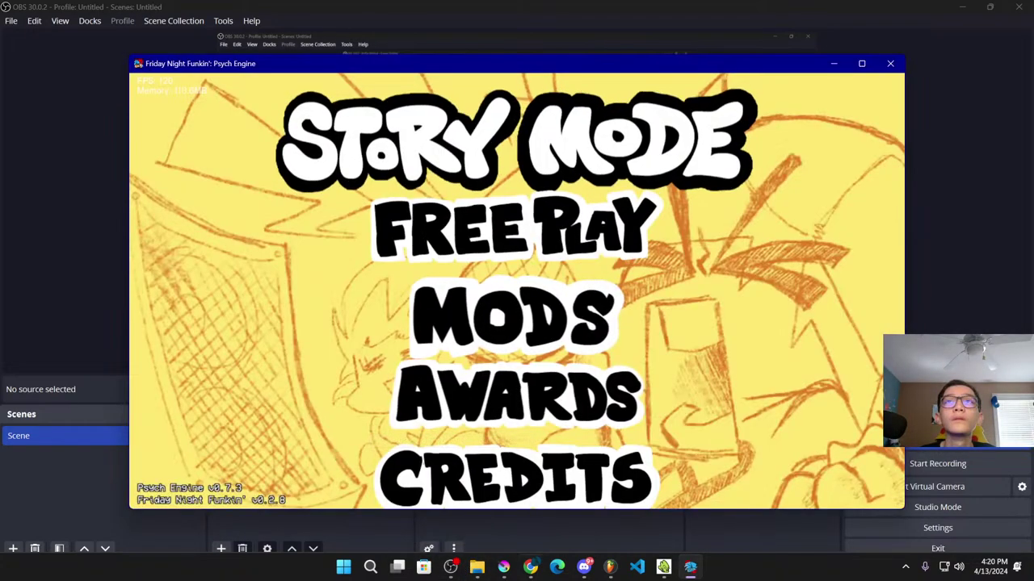
pyautogui.click(451, 568)
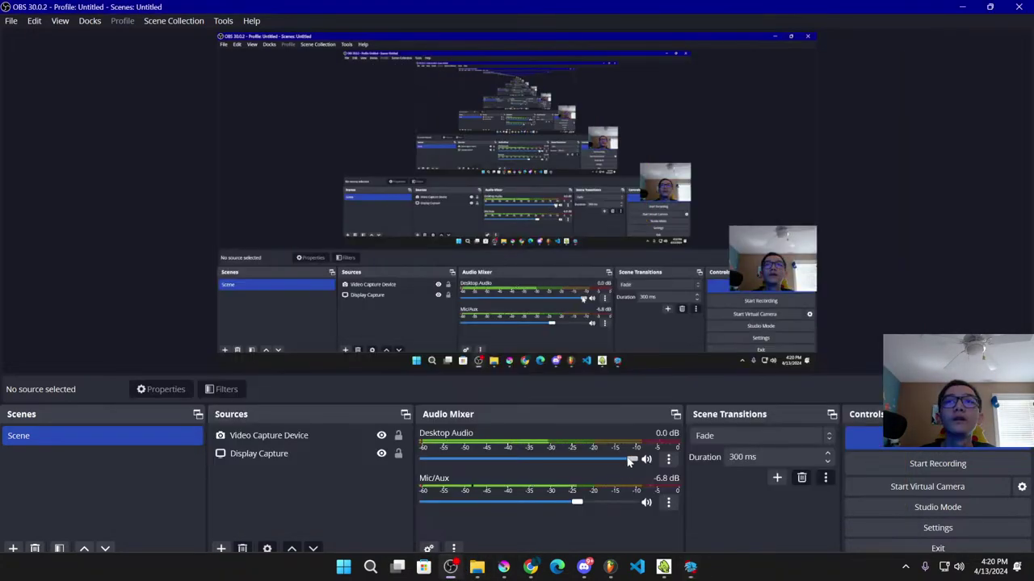
pyautogui.moveTo(632, 459); pyautogui.dragTo(602, 460)
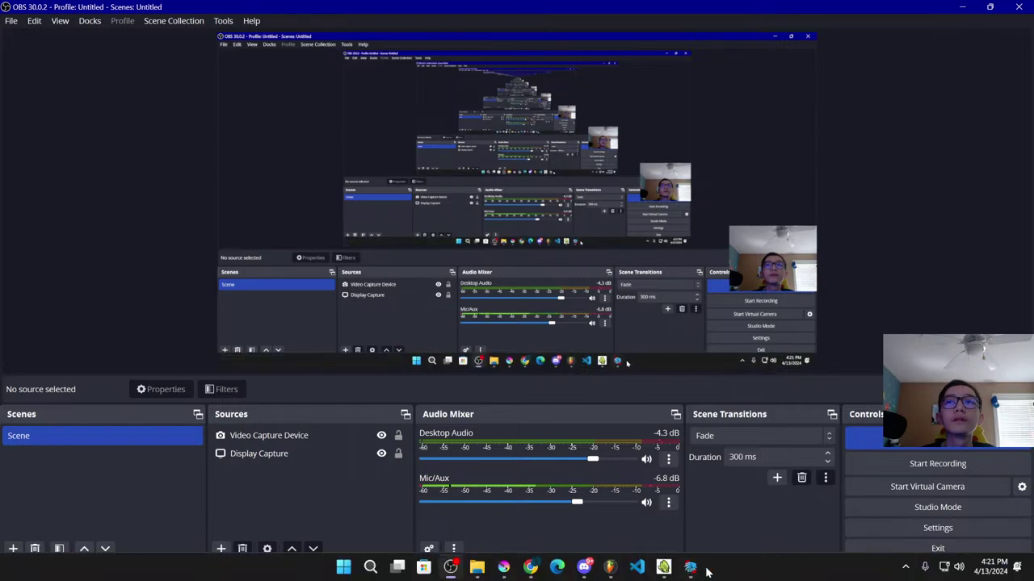
pyautogui.click(690, 571)
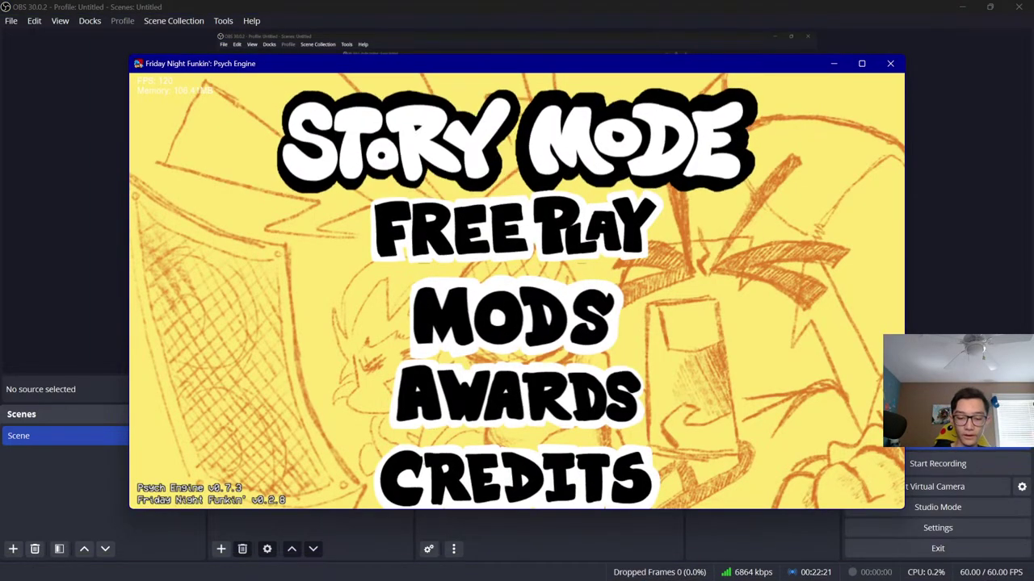
# Bring up the developer editors from the main menu and open the Character Editor with Test Mod loaded
pyautogui.press('7')
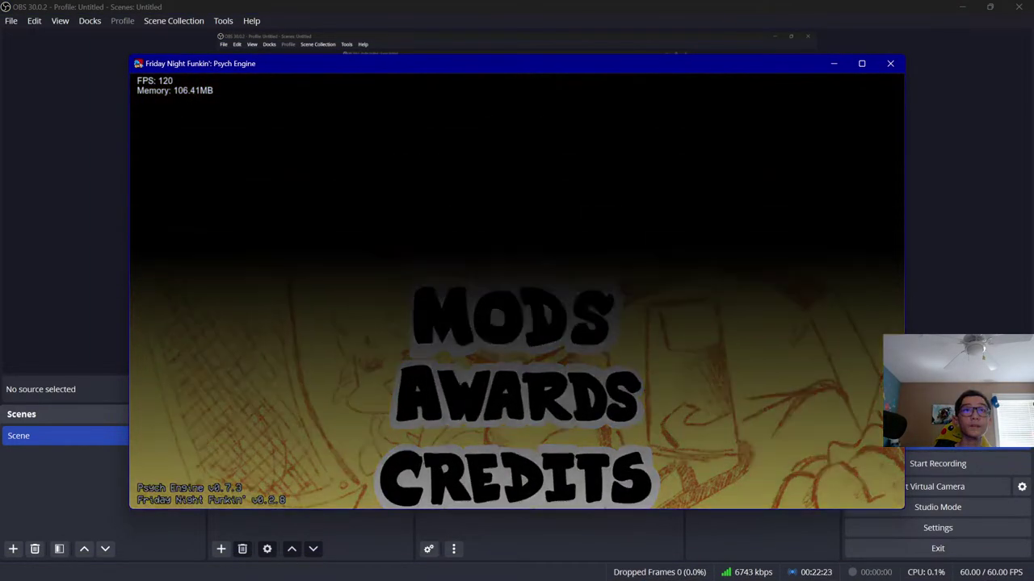
pyautogui.press('Down')
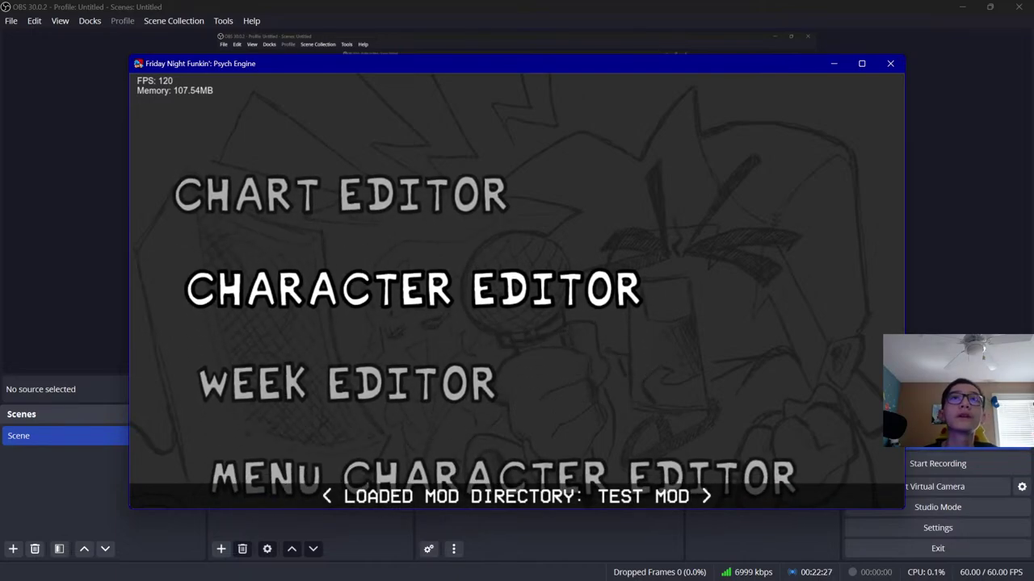
pyautogui.press('Return')
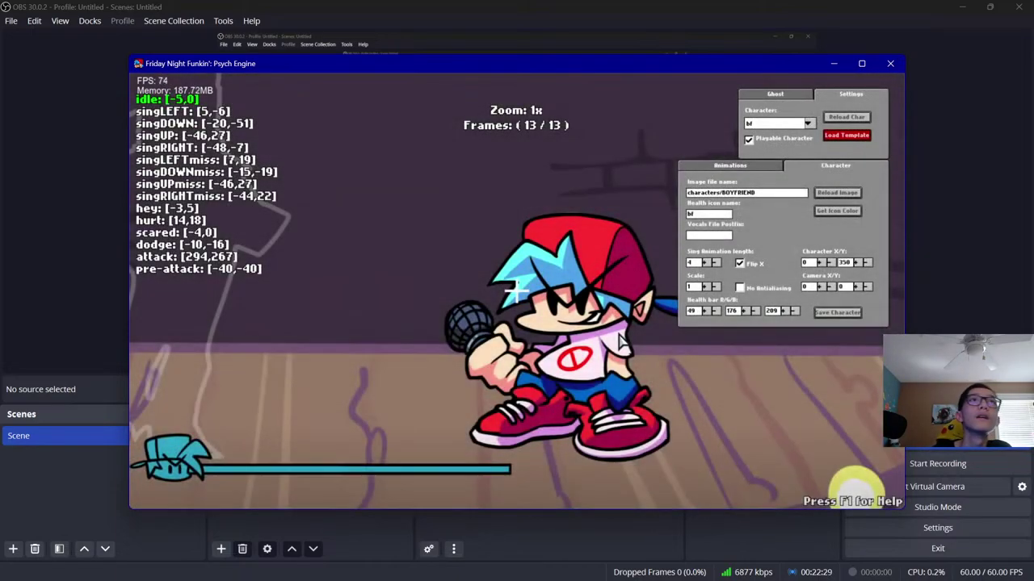
pyautogui.moveTo(583, 567)
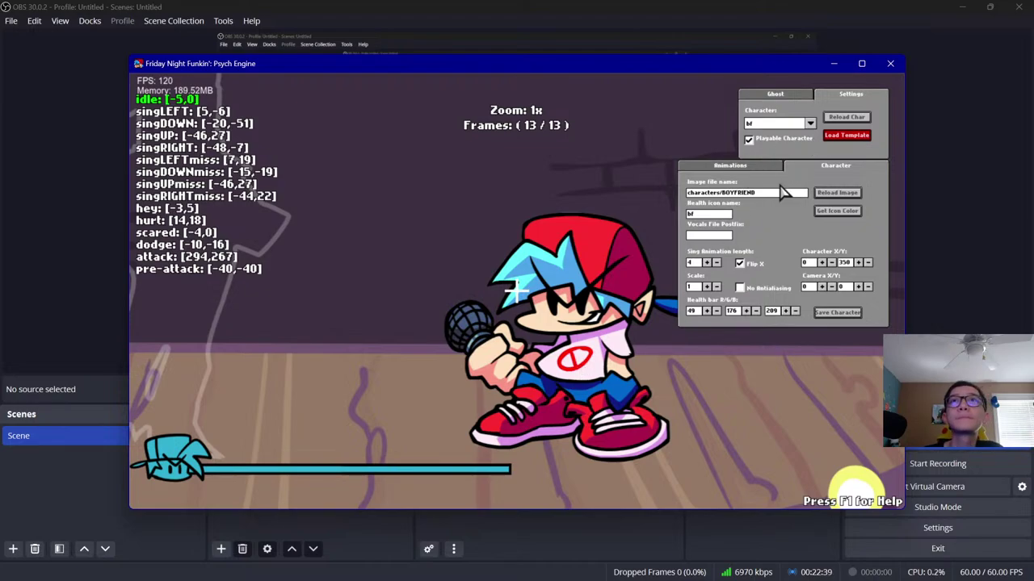
# Examine the default bf character and the stage around it at different zoom levels and camera positions
pyautogui.press('q')
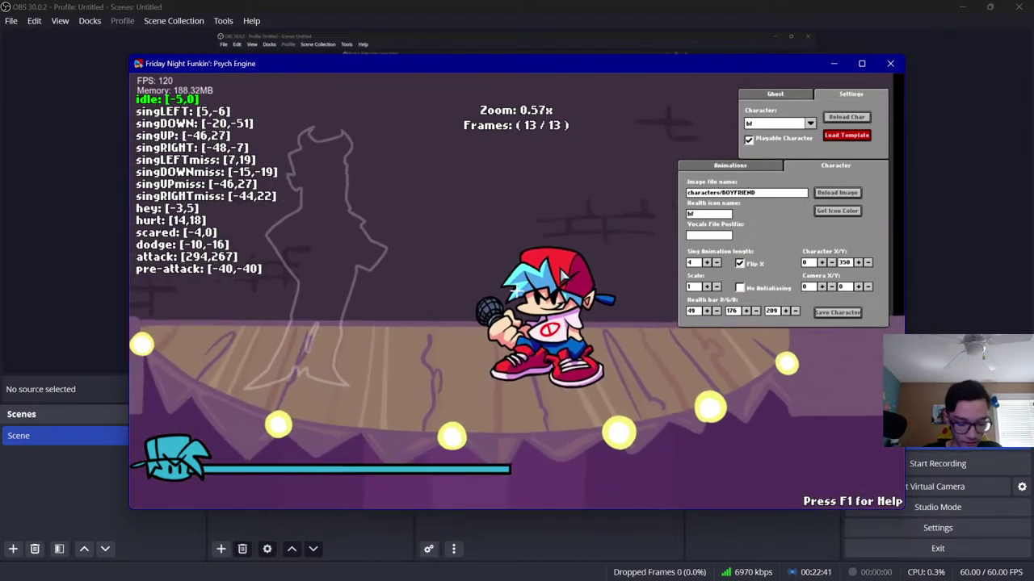
pyautogui.press('e')
pyautogui.press('q')
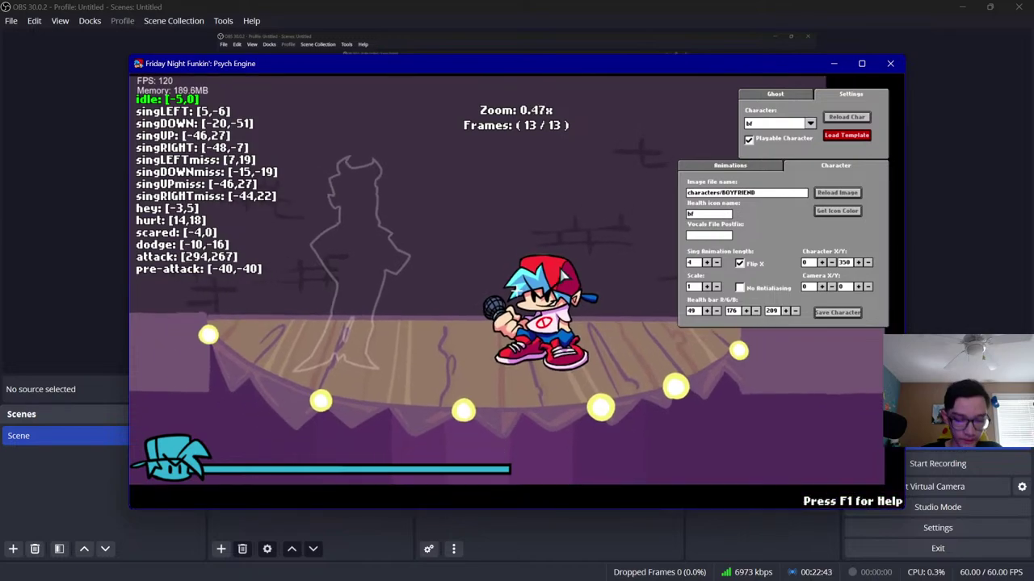
pyautogui.press('e')
pyautogui.press('i')
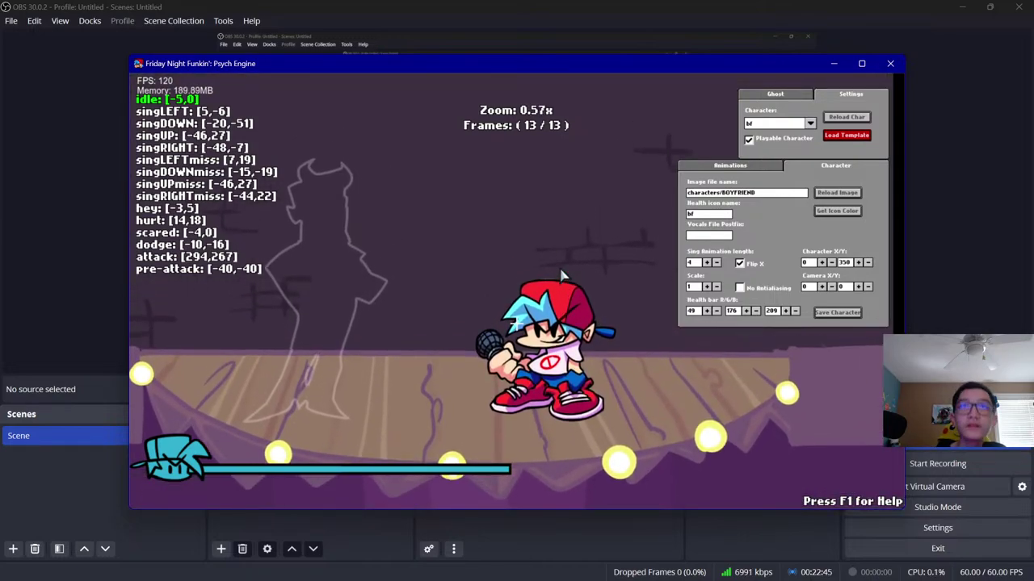
pyautogui.press('j')
pyautogui.press('k')
pyautogui.press('l')
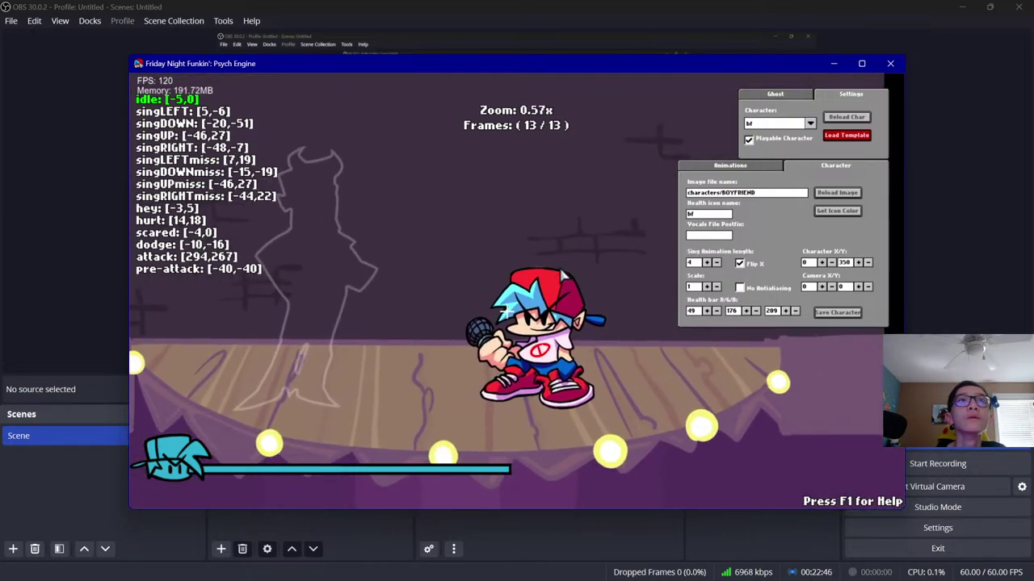
pyautogui.press('j')
pyautogui.press('k')
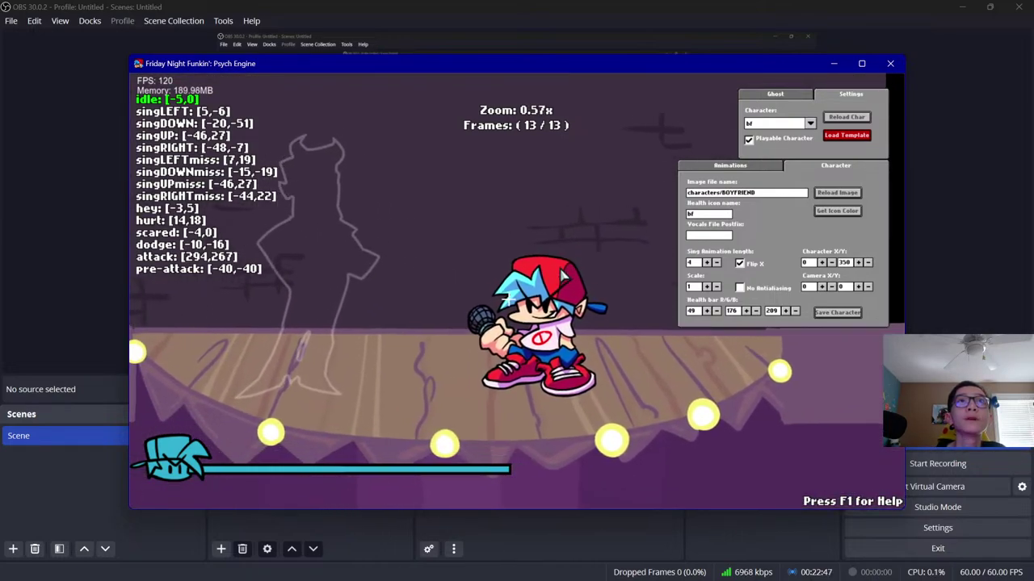
pyautogui.press('l')
pyautogui.press('i')
pyautogui.press('j')
pyautogui.press('k')
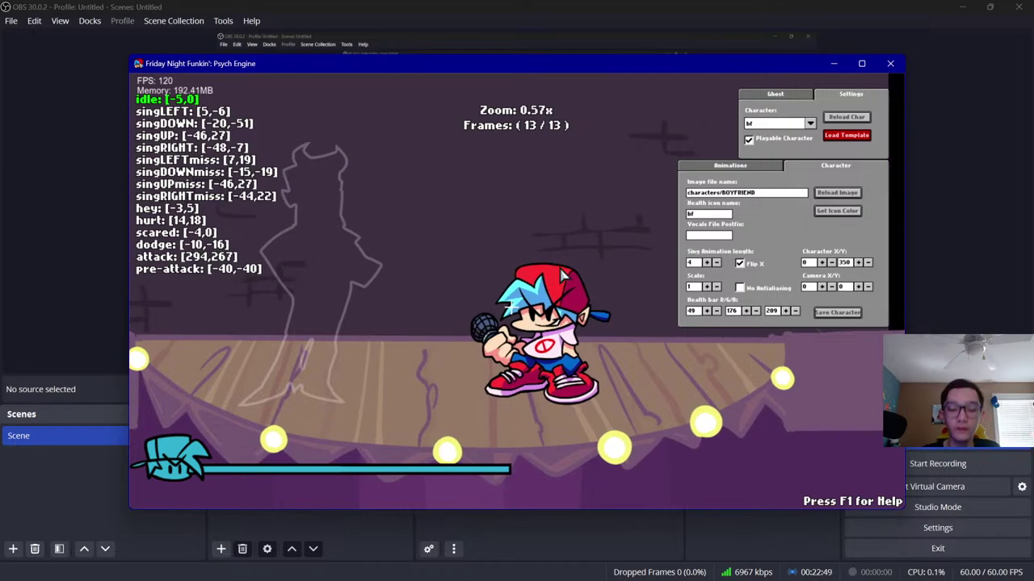
pyautogui.press('j')
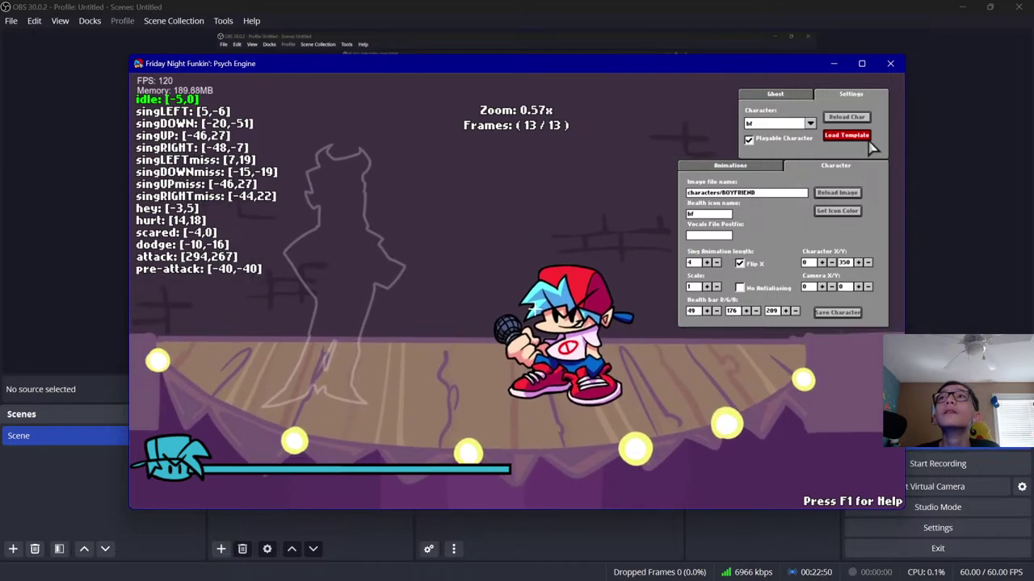
pyautogui.press('i')
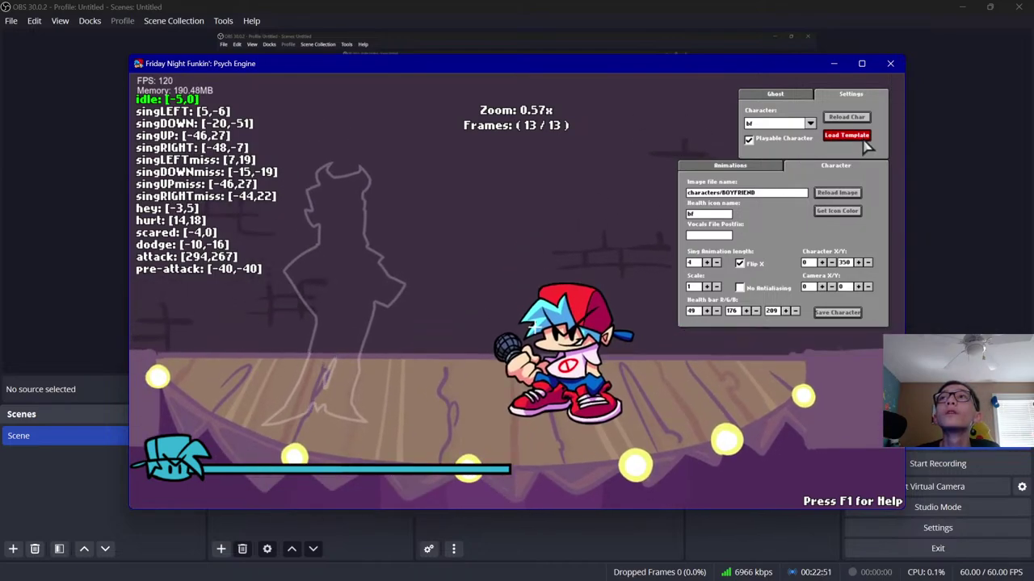
# Load the blank character template and reload its image with the file name characters/jim
pyautogui.click(862, 138)
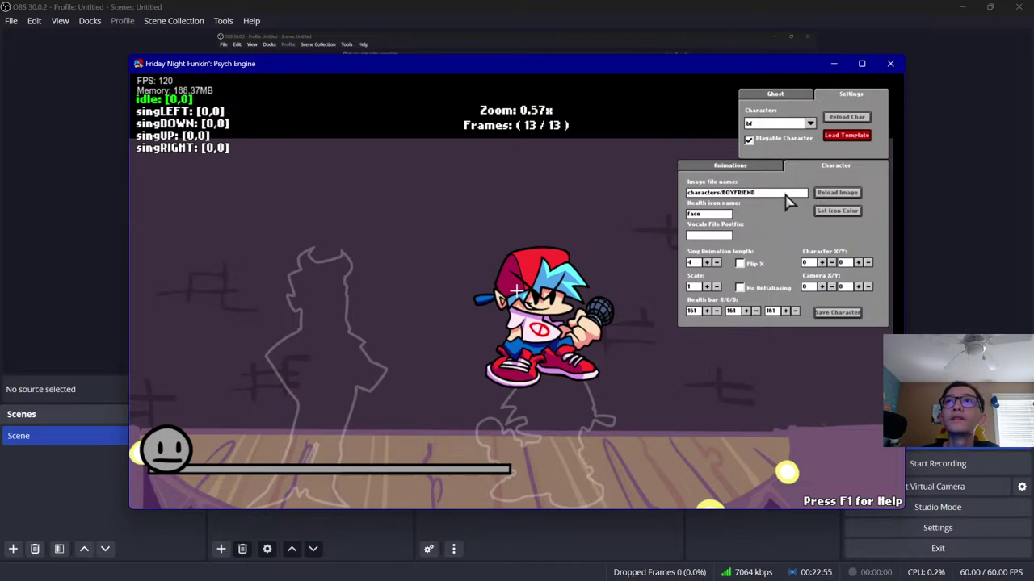
pyautogui.press('BackSpace')
pyautogui.press('BackSpace')
pyautogui.press('BackSpace')
pyautogui.press('BackSpace')
pyautogui.press('BackSpace')
pyautogui.press('BackSpace')
pyautogui.press('BackSpace')
pyautogui.press('BackSpace')
pyautogui.press('BackSpace')
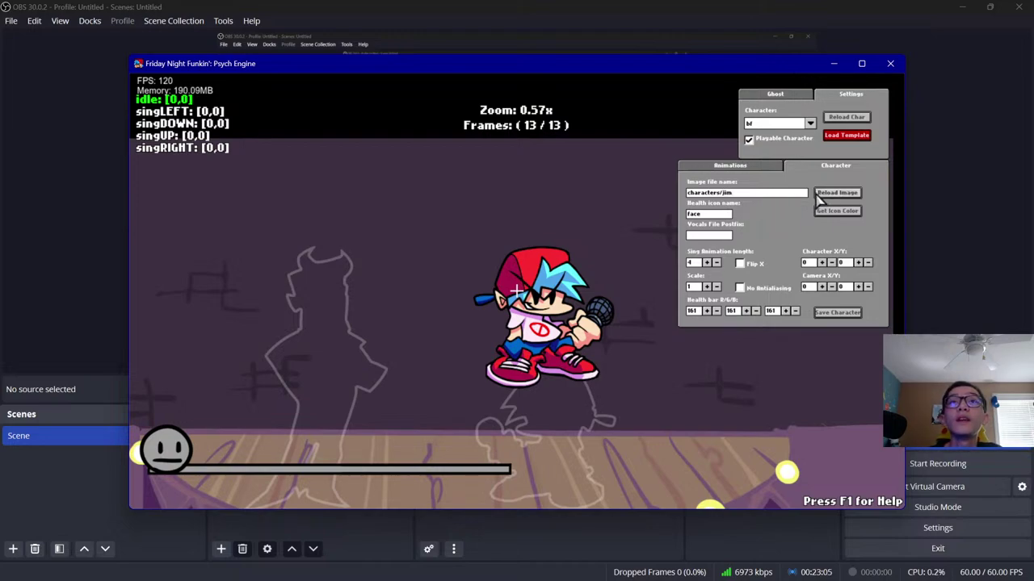
pyautogui.click(850, 194)
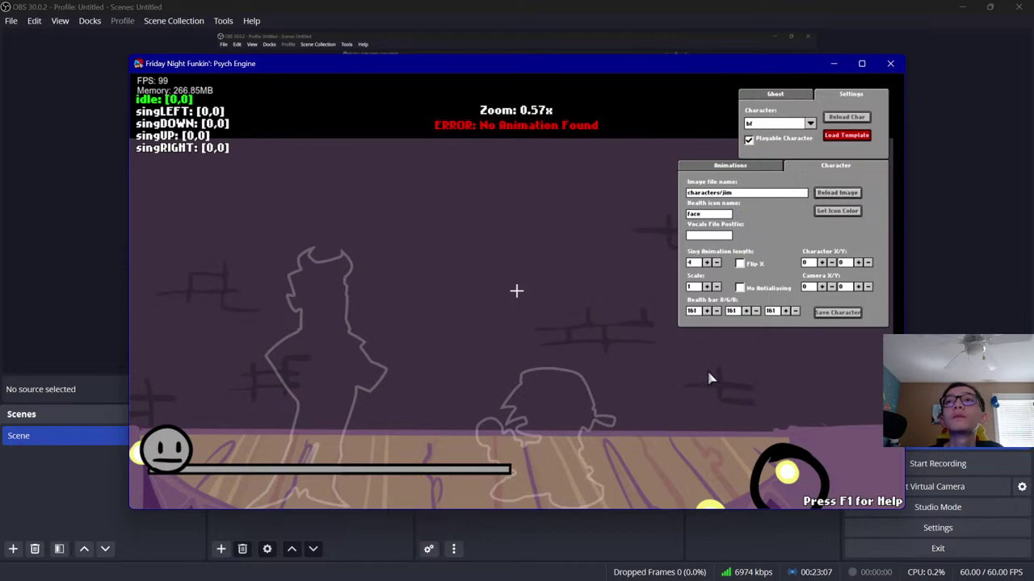
# Turn on Flip X so the stick figure is mirrored, toggling it to compare both orientations
pyautogui.press('q')
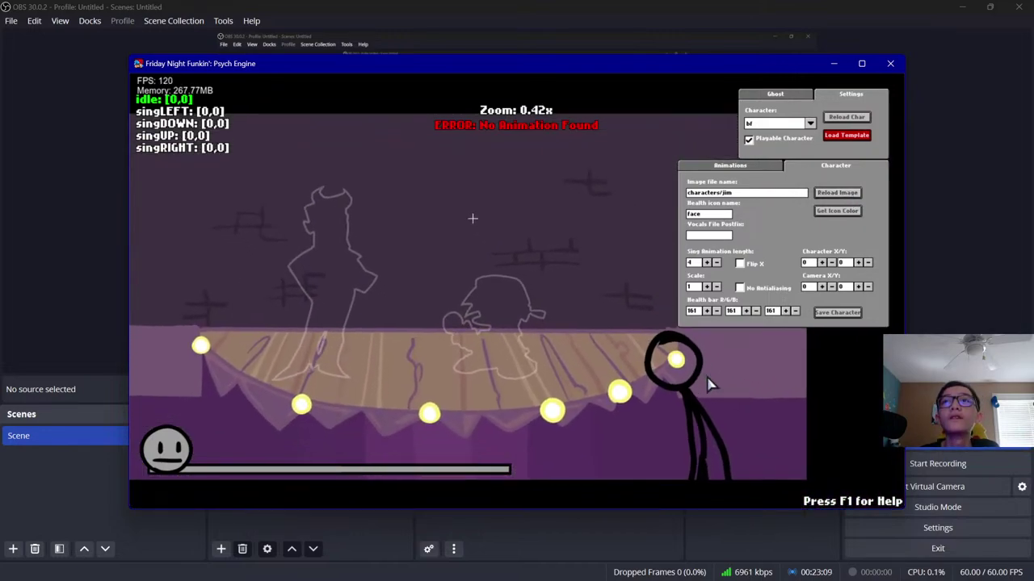
pyautogui.press('k')
pyautogui.press('l')
pyautogui.press('i')
pyautogui.press('j')
pyautogui.press('k')
pyautogui.press('l')
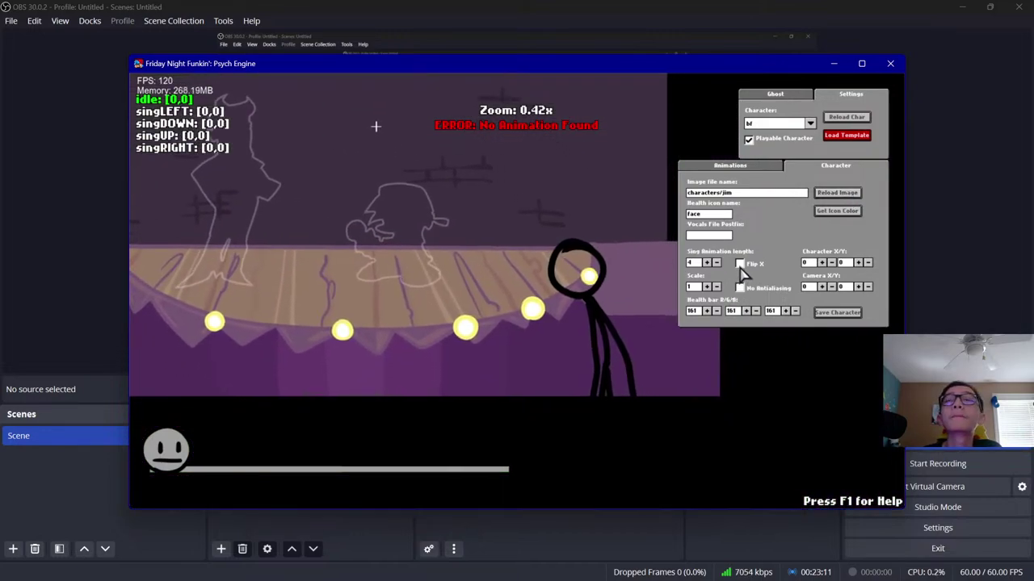
pyautogui.click(740, 264)
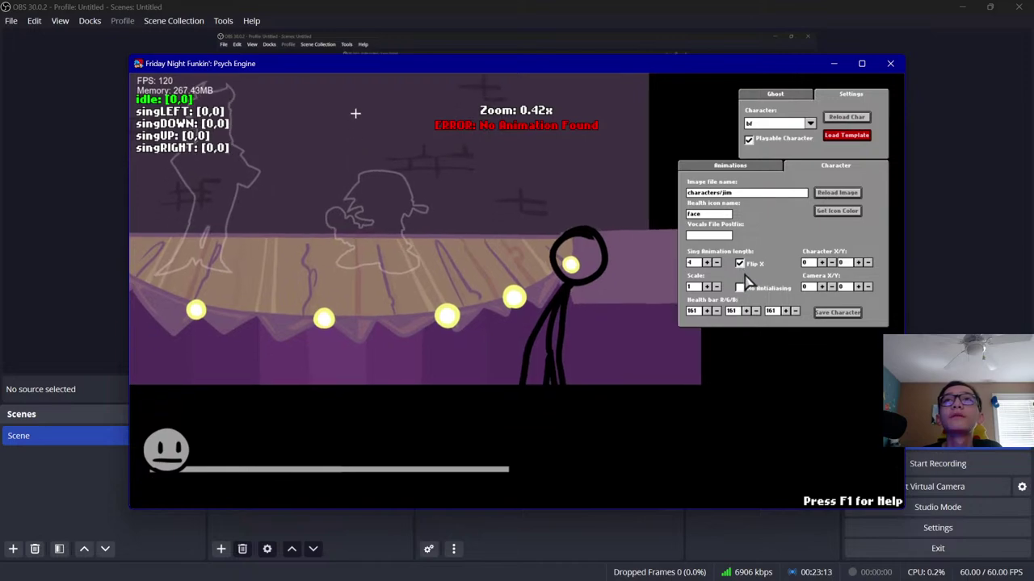
pyautogui.press('l')
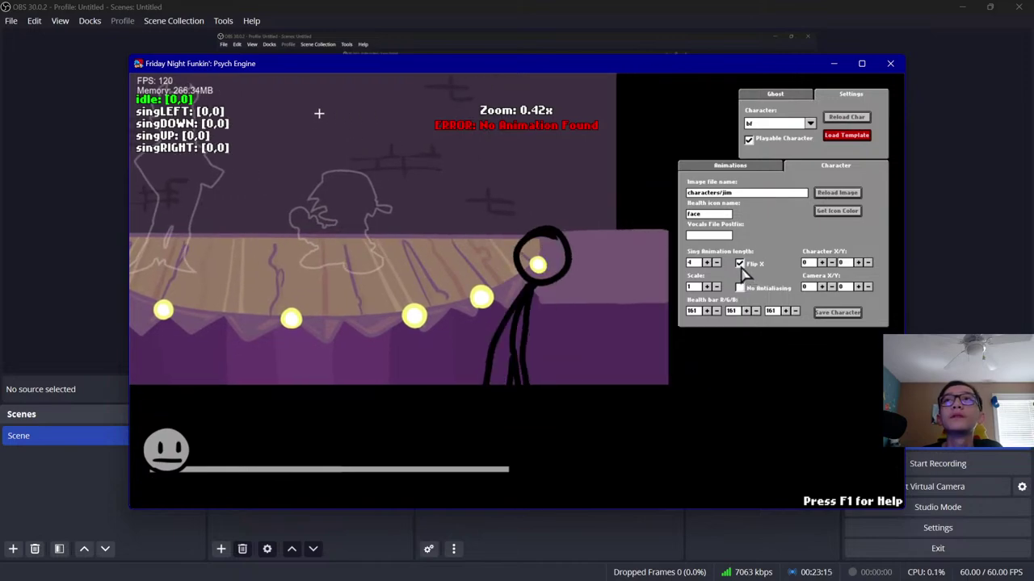
pyautogui.click(740, 265)
pyautogui.click(740, 265)
pyautogui.press('i')
pyautogui.press('j')
pyautogui.press('k')
pyautogui.press('l')
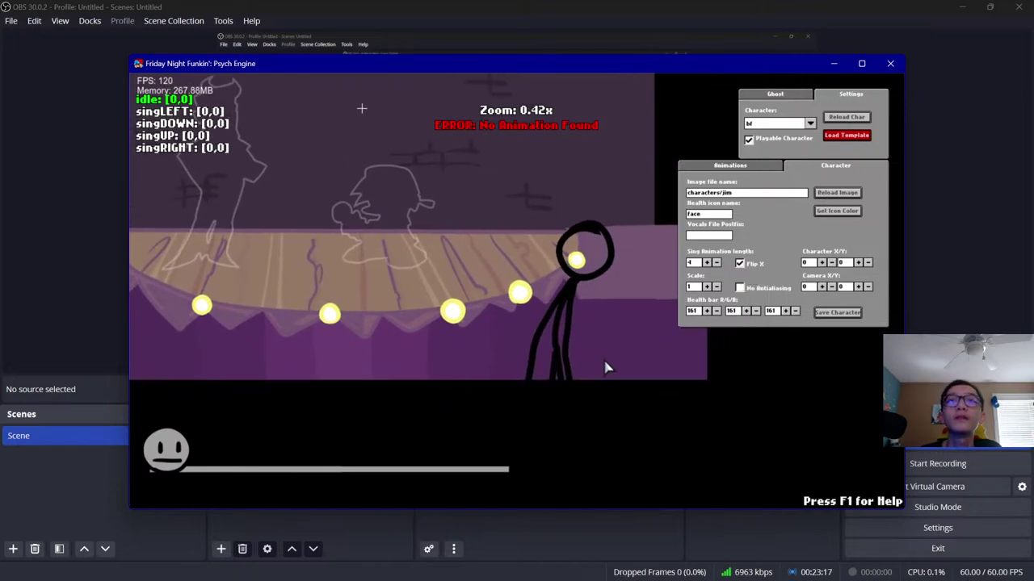
# Move the stick figure across the stage by lowering its character X position to -1280
pyautogui.press('q')
pyautogui.press('e')
pyautogui.click(830, 264)
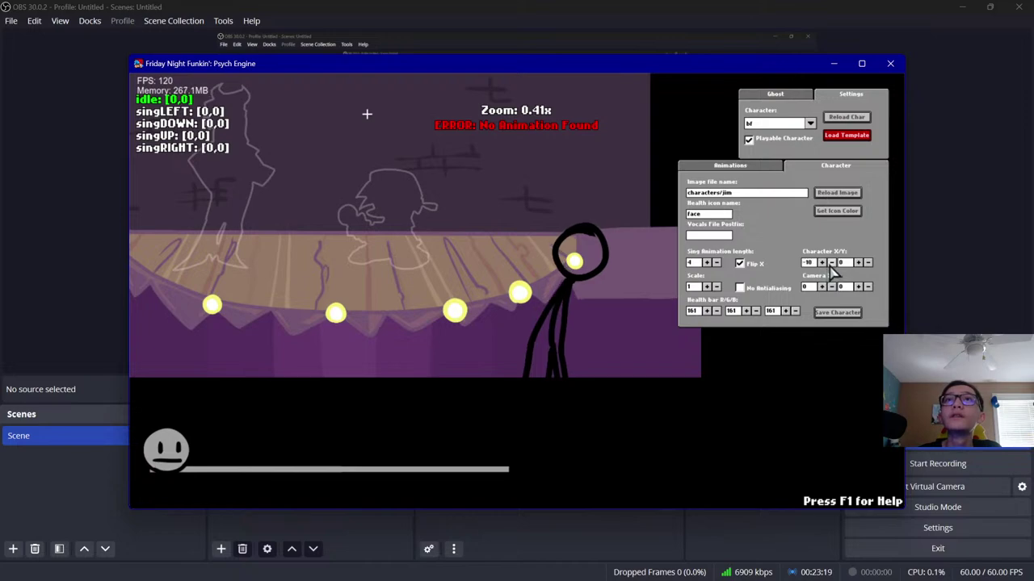
pyautogui.click(830, 264)
pyautogui.click(830, 264)
pyautogui.click(830, 264)
pyautogui.click(830, 264)
pyautogui.click(830, 264)
pyautogui.click(830, 264)
pyautogui.click(830, 264)
pyautogui.click(830, 264)
pyautogui.click(831, 264)
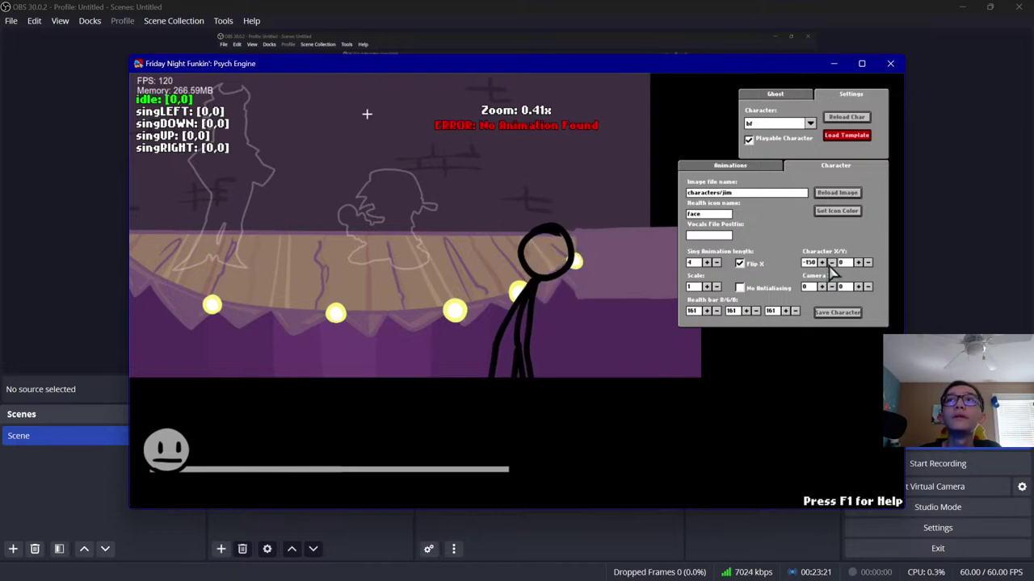
pyautogui.click(831, 264)
pyautogui.click(831, 264)
pyautogui.click(831, 264)
pyautogui.click(831, 264)
pyautogui.click(831, 264)
pyautogui.click(831, 264)
pyautogui.click(831, 264)
pyautogui.click(831, 264)
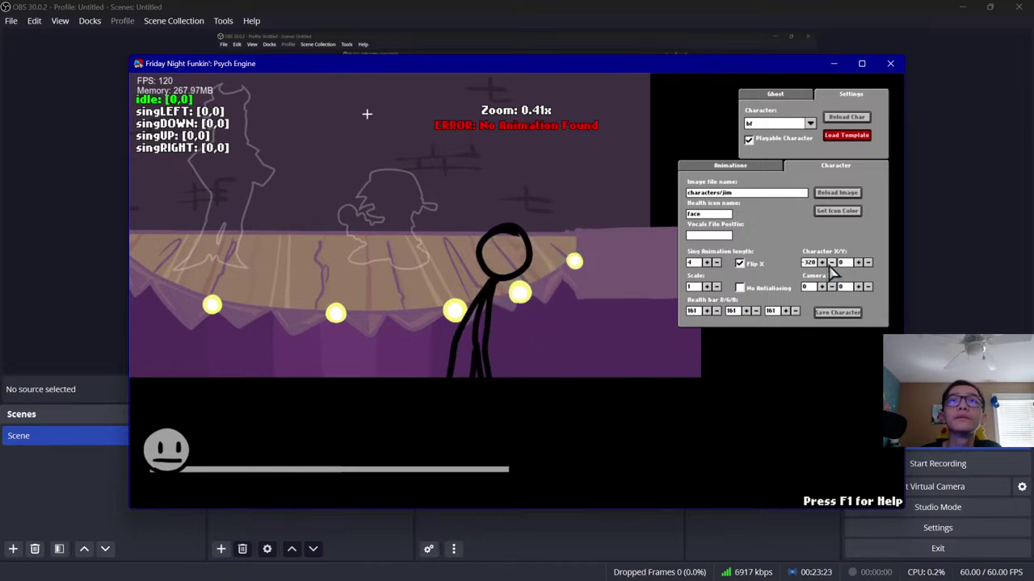
pyautogui.click(831, 264)
pyautogui.click(831, 264)
pyautogui.click(831, 264)
pyautogui.click(831, 264)
pyautogui.click(830, 264)
pyautogui.click(831, 264)
pyautogui.click(831, 265)
pyautogui.click(831, 266)
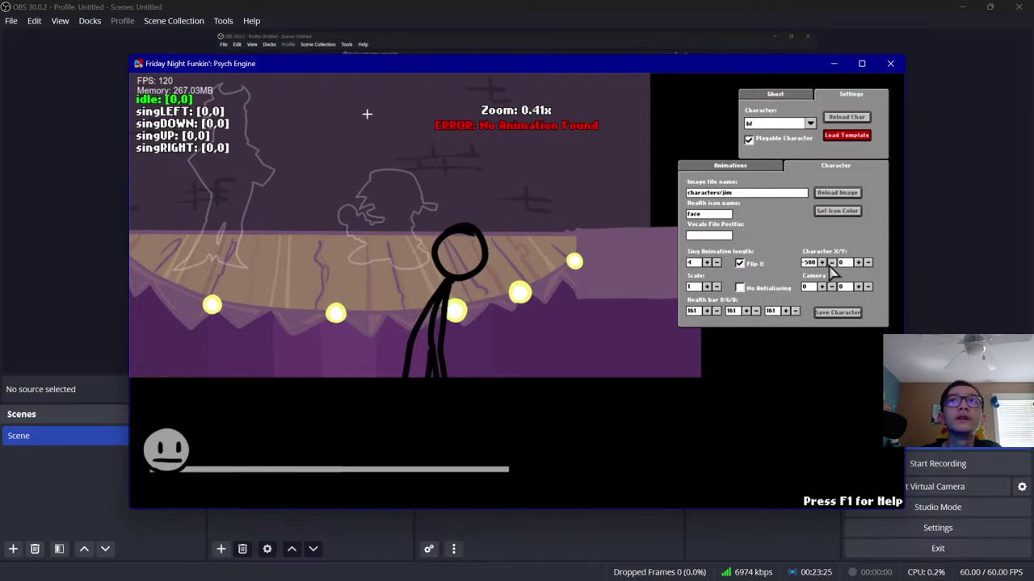
pyautogui.click(831, 265)
pyautogui.click(831, 265)
pyautogui.click(831, 266)
pyautogui.click(831, 266)
pyautogui.click(831, 265)
pyautogui.click(831, 266)
pyautogui.click(831, 266)
pyautogui.click(831, 265)
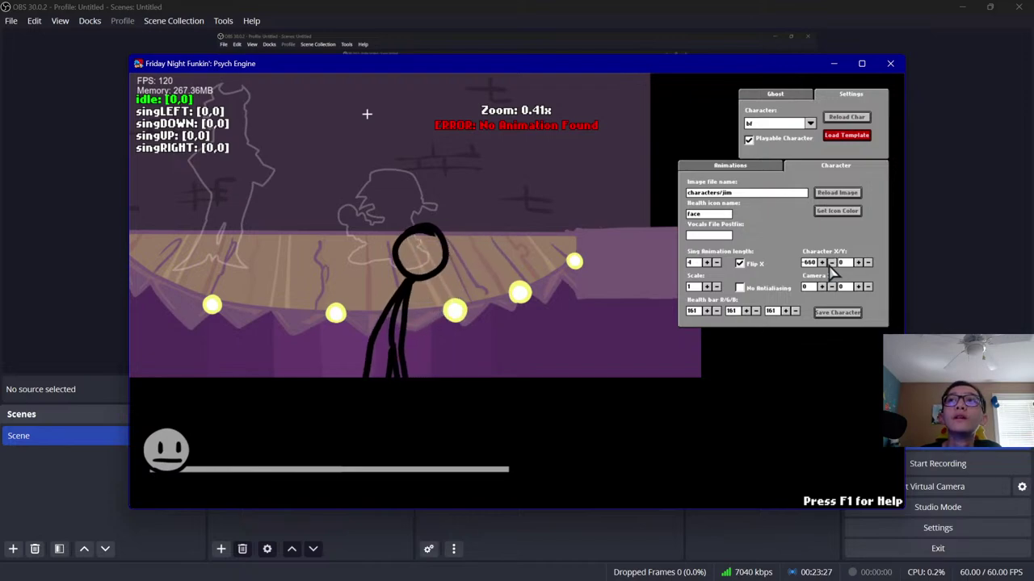
pyautogui.click(831, 266)
pyautogui.click(831, 265)
pyautogui.click(831, 266)
pyautogui.click(831, 265)
pyautogui.click(830, 266)
pyautogui.click(831, 265)
pyautogui.click(831, 266)
pyautogui.click(831, 265)
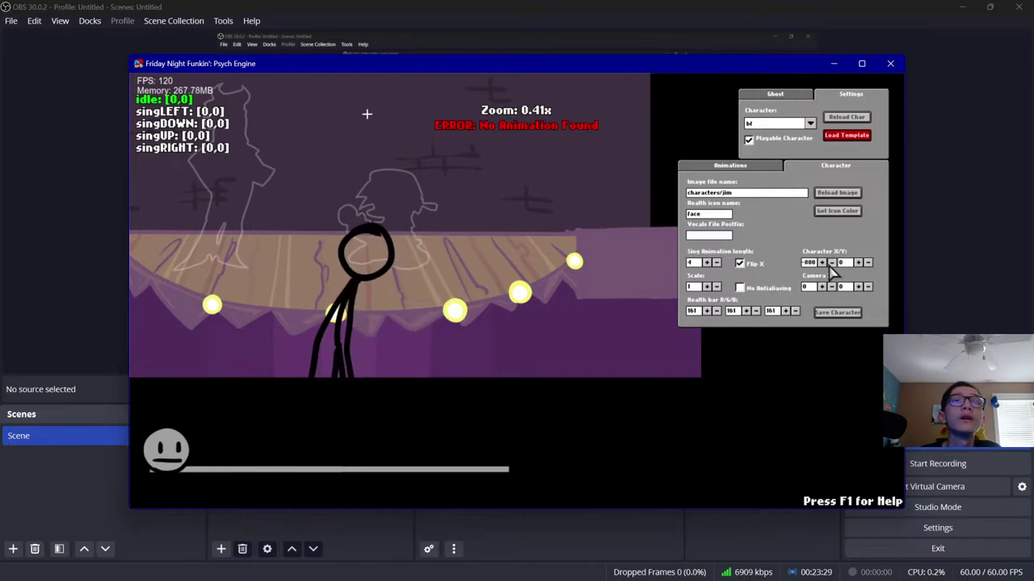
pyautogui.click(831, 266)
pyautogui.click(831, 266)
pyautogui.click(831, 266)
pyautogui.click(831, 266)
pyautogui.click(831, 265)
pyautogui.click(831, 265)
pyautogui.click(831, 266)
pyautogui.click(831, 266)
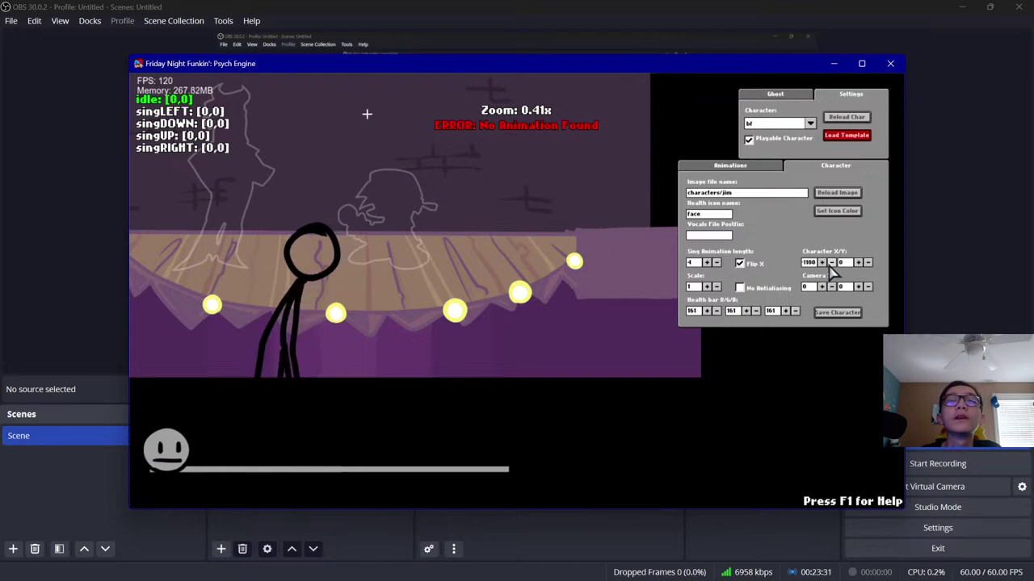
pyautogui.click(831, 265)
pyautogui.click(831, 265)
pyautogui.click(831, 265)
pyautogui.click(831, 266)
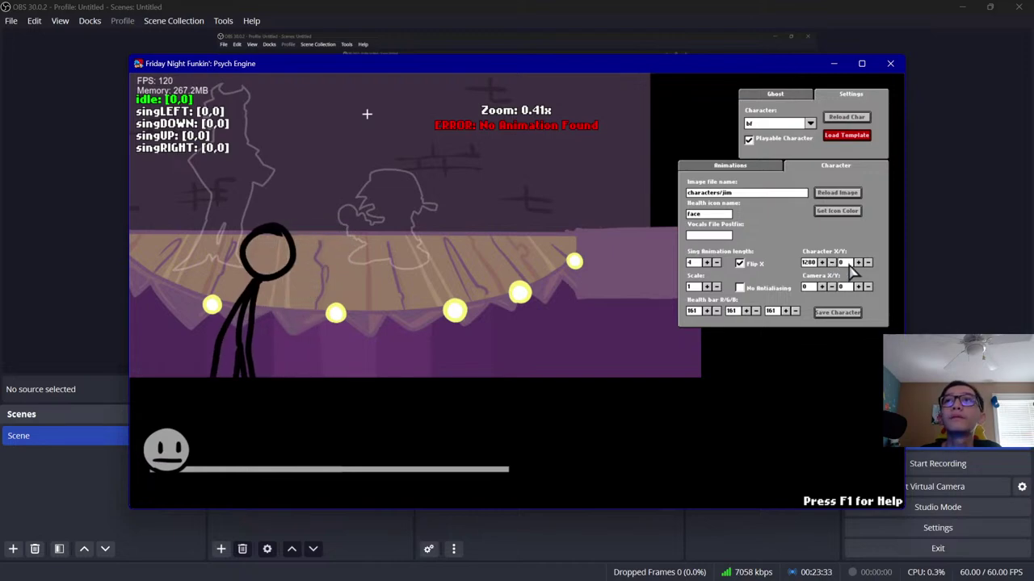
# Raise the stick figure on the stage by setting its character Y position to -540
pyautogui.click(867, 263)
pyautogui.click(867, 264)
pyautogui.click(867, 264)
pyautogui.click(867, 263)
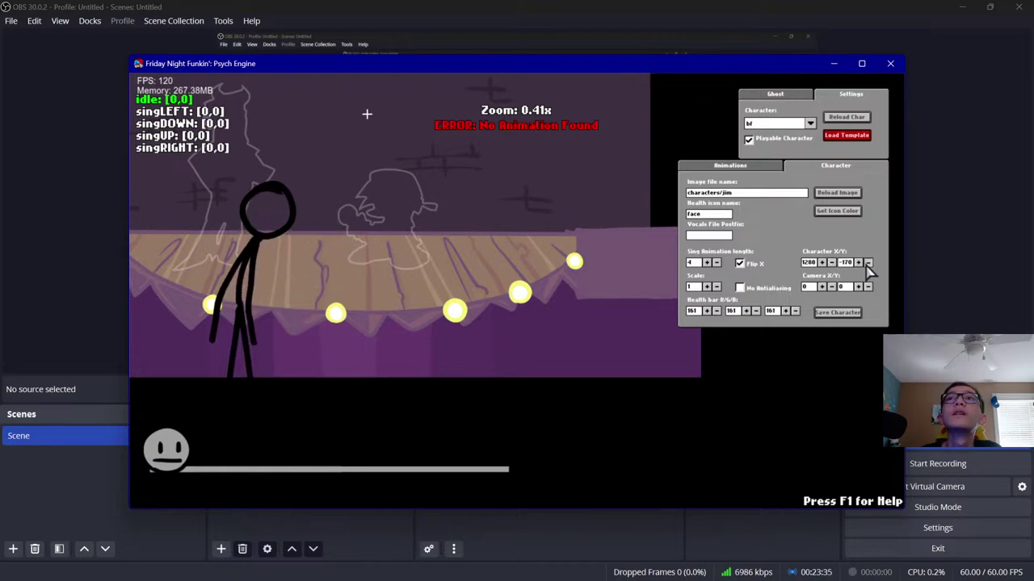
pyautogui.click(867, 263)
pyautogui.click(867, 263)
pyautogui.click(867, 263)
pyautogui.click(867, 263)
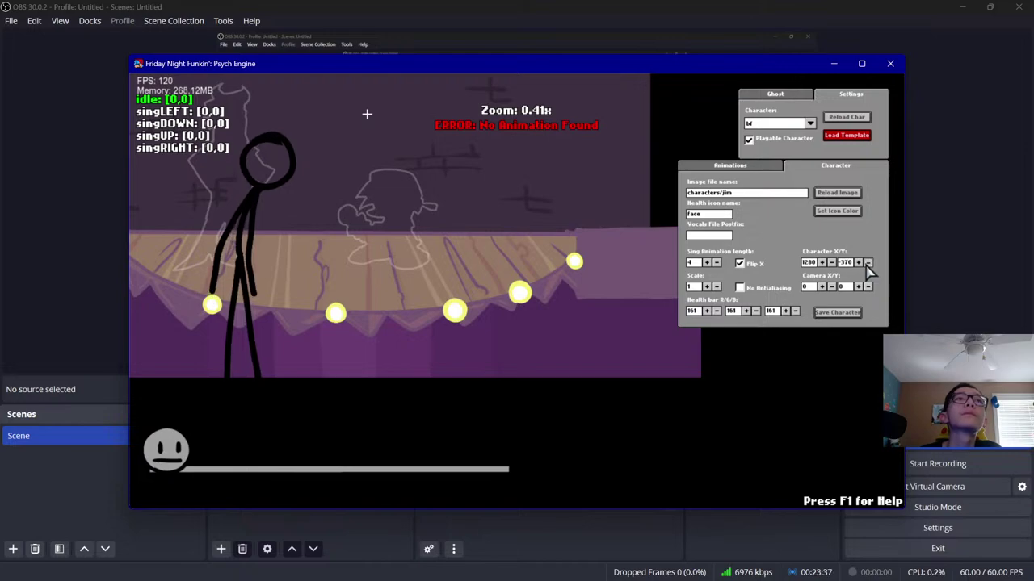
pyautogui.click(867, 263)
pyautogui.click(868, 263)
pyautogui.click(868, 263)
pyautogui.click(867, 264)
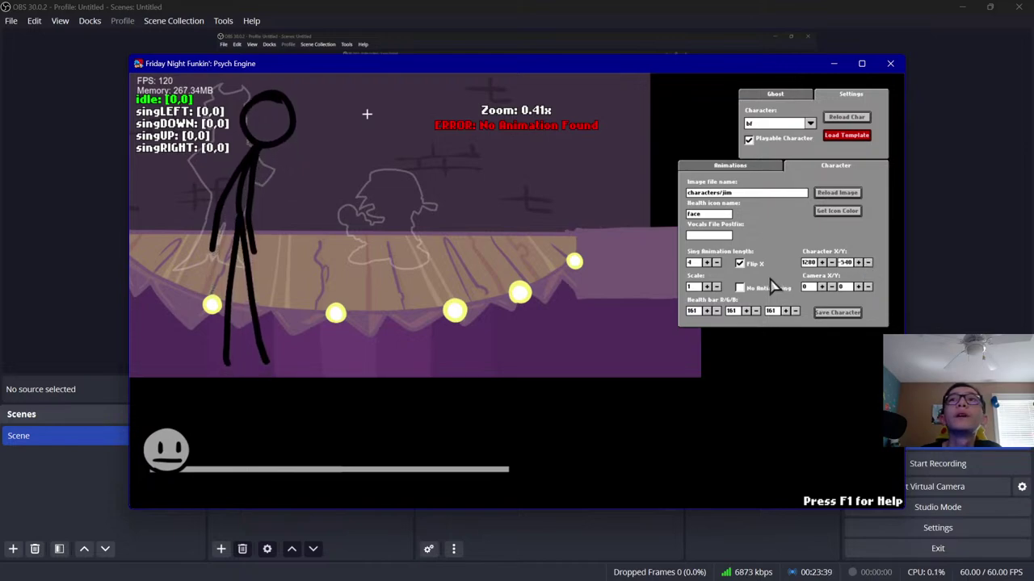
# Shrink the stick figure to a scale of 0.7 and bring the whole stage into view
pyautogui.click(716, 288)
pyautogui.click(716, 288)
pyautogui.click(716, 288)
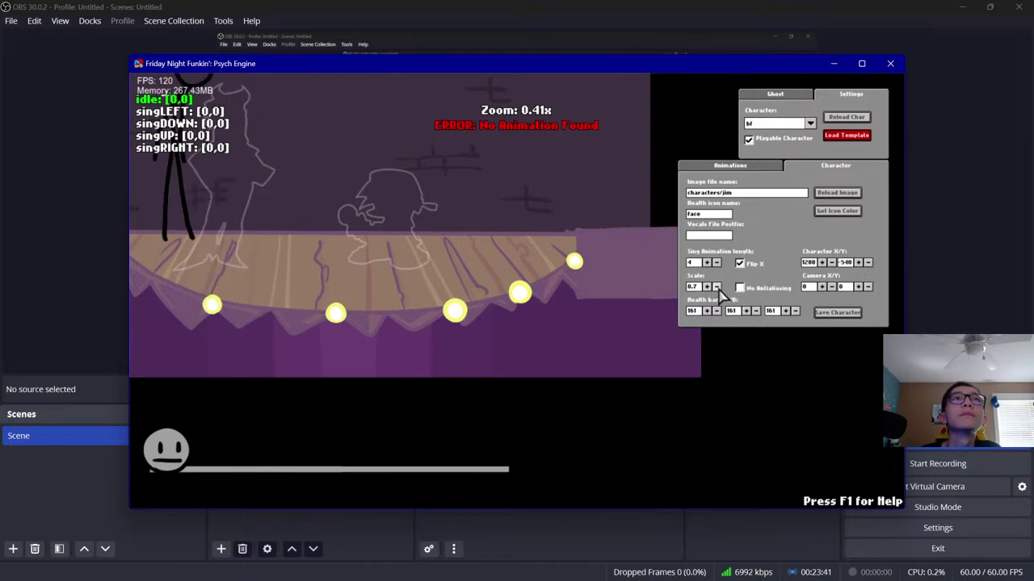
pyautogui.press('j')
pyautogui.press('i')
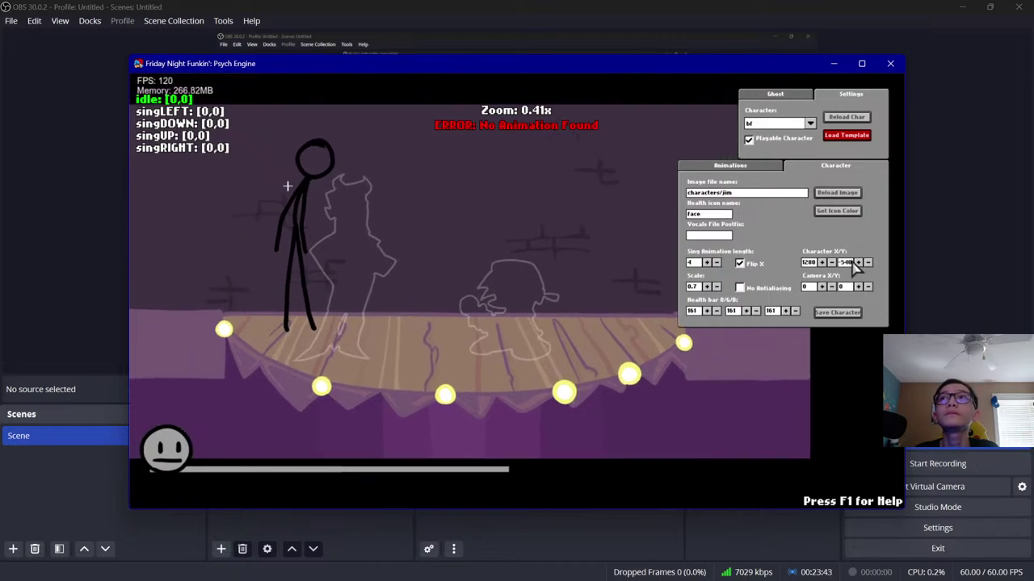
# Shift the scaled stick figure toward the taller ghost outline by setting its character X position to -1120
pyautogui.click(822, 262)
pyautogui.click(822, 263)
pyautogui.click(822, 262)
pyautogui.click(822, 263)
pyautogui.click(822, 262)
pyautogui.click(822, 262)
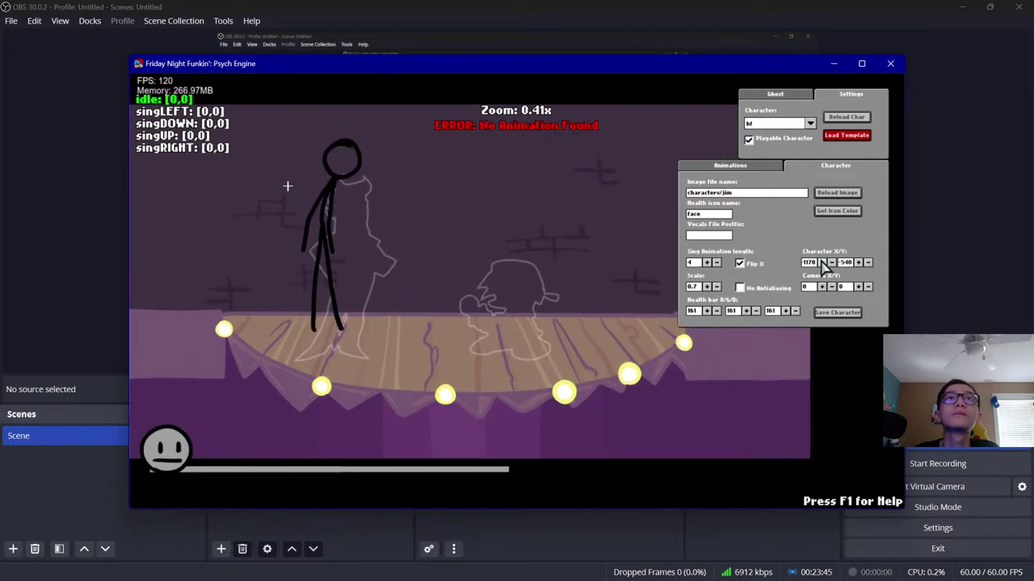
pyautogui.click(822, 262)
pyautogui.click(822, 262)
pyautogui.click(822, 263)
# Lower the stick figure's feet to the taller outline's feet by setting its character Y position to -430
pyautogui.click(868, 263)
pyautogui.click(868, 263)
pyautogui.click(860, 263)
pyautogui.click(859, 264)
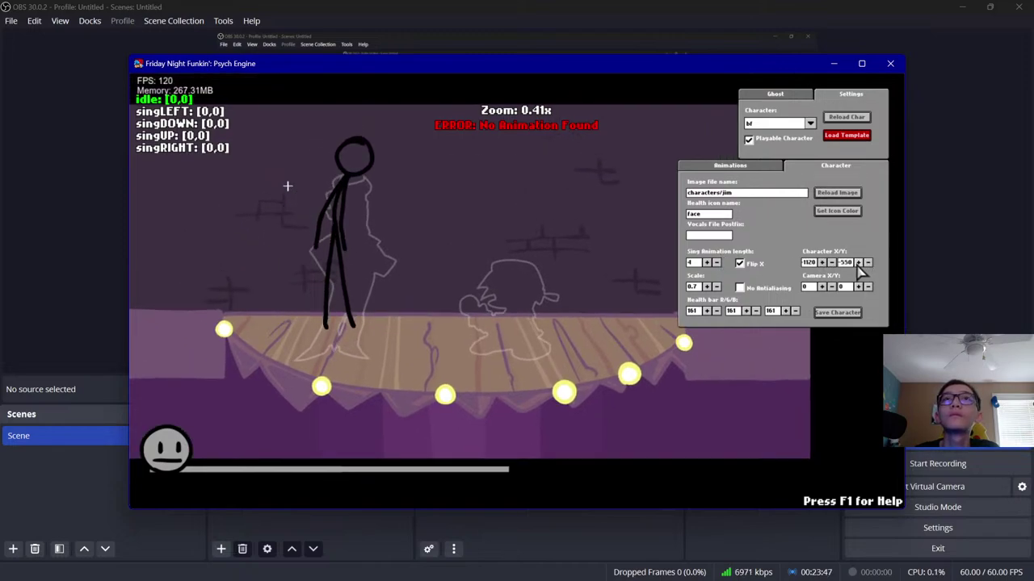
pyautogui.click(859, 263)
pyautogui.click(859, 264)
pyautogui.click(859, 264)
pyautogui.click(859, 264)
pyautogui.click(859, 264)
pyautogui.click(859, 263)
pyautogui.click(858, 264)
pyautogui.click(859, 263)
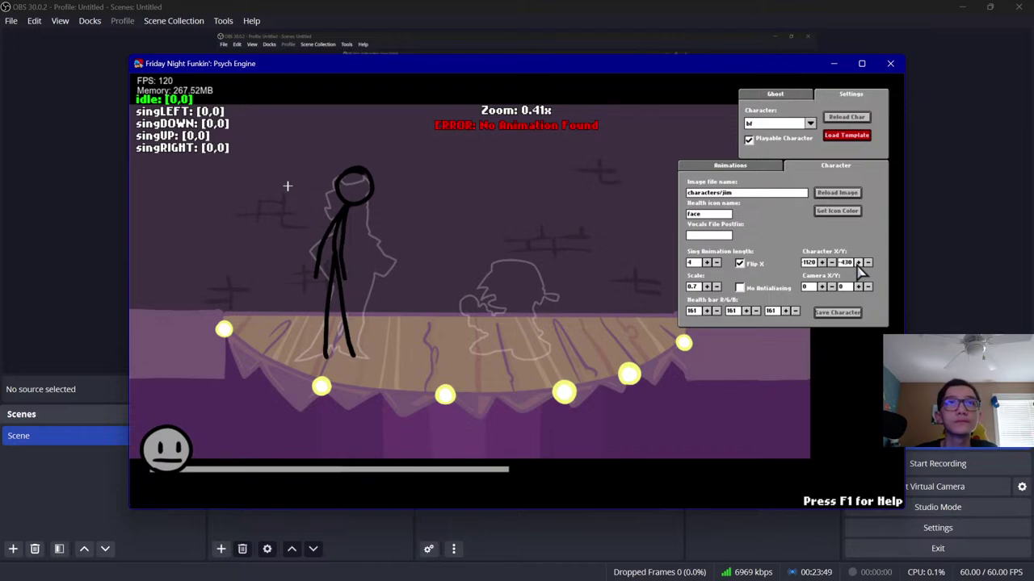
# Realign the stick figure horizontally with the taller ghost outline by setting its character X position to -1360
pyautogui.press('w')
pyautogui.press('s')
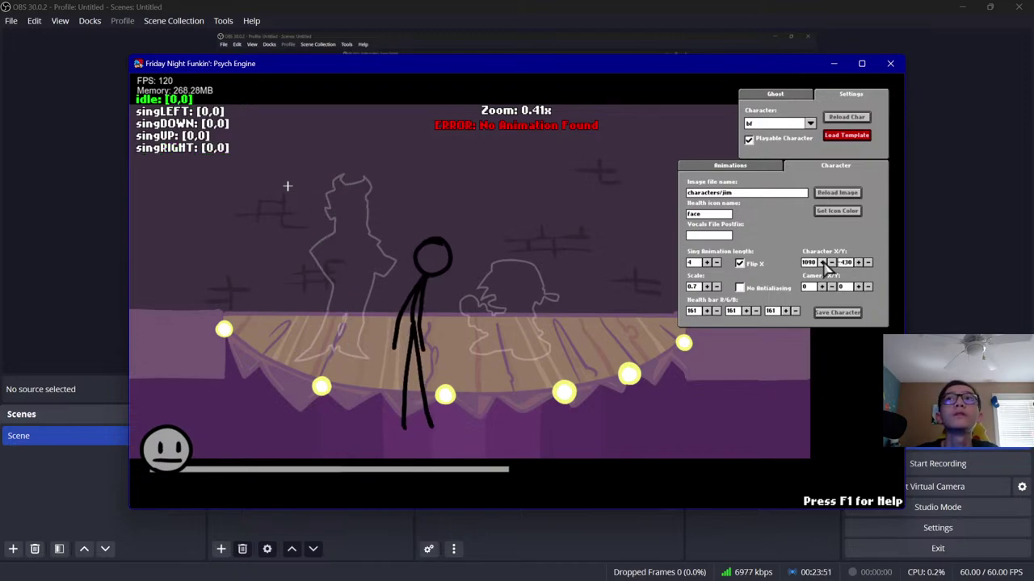
pyautogui.click(831, 262)
pyautogui.click(831, 263)
pyautogui.click(831, 263)
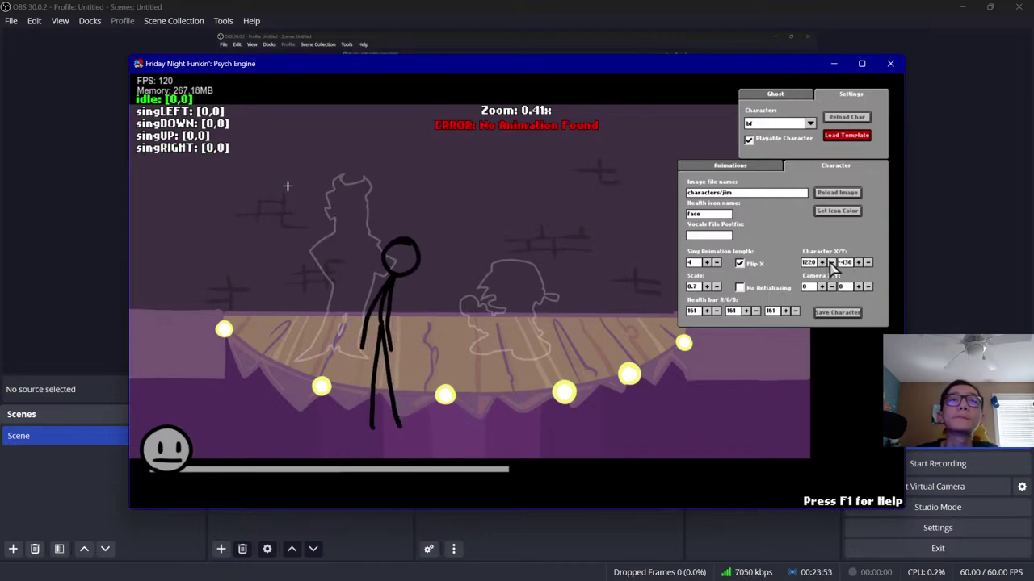
pyautogui.click(831, 264)
pyautogui.click(831, 263)
pyautogui.click(831, 263)
pyautogui.click(830, 263)
pyautogui.click(831, 263)
pyautogui.click(831, 263)
pyautogui.click(831, 264)
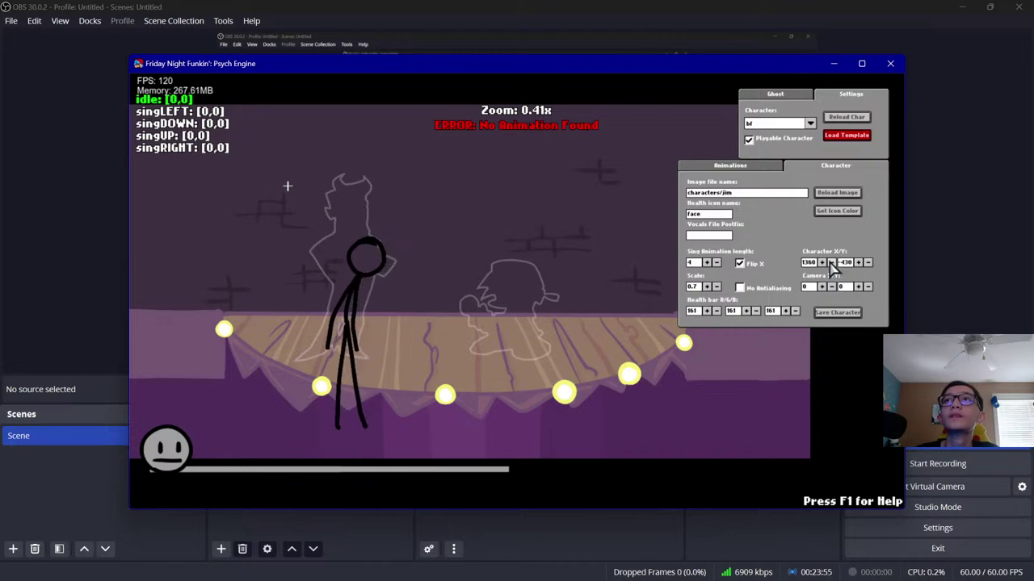
# Lift the stick figure to stand level with the taller ghost outline by setting its character Y position to -670
pyautogui.click(869, 263)
pyautogui.click(869, 263)
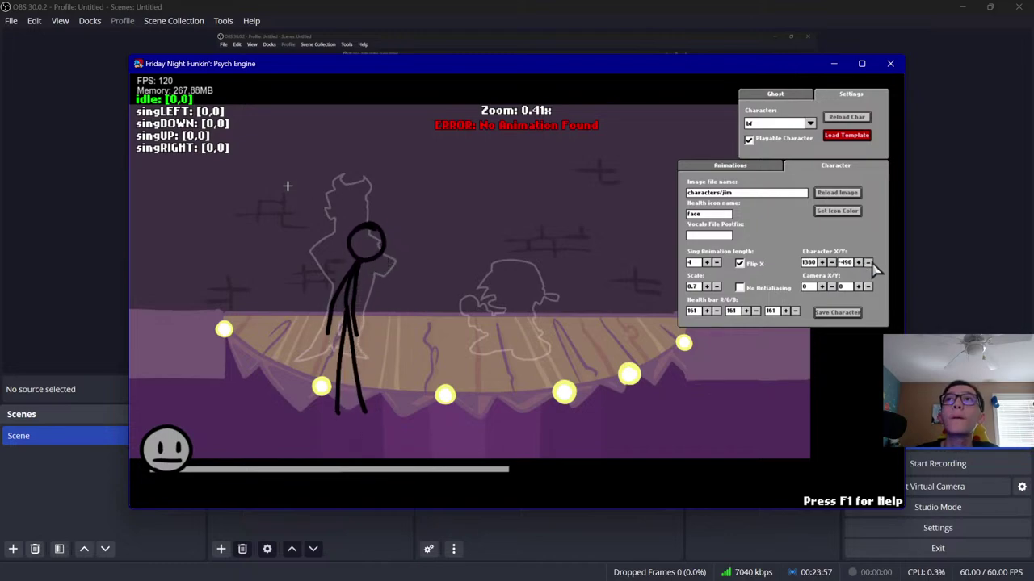
pyautogui.click(869, 263)
pyautogui.click(869, 263)
pyautogui.click(870, 263)
pyautogui.click(869, 263)
pyautogui.click(869, 263)
pyautogui.click(869, 263)
pyautogui.click(869, 263)
pyautogui.click(869, 264)
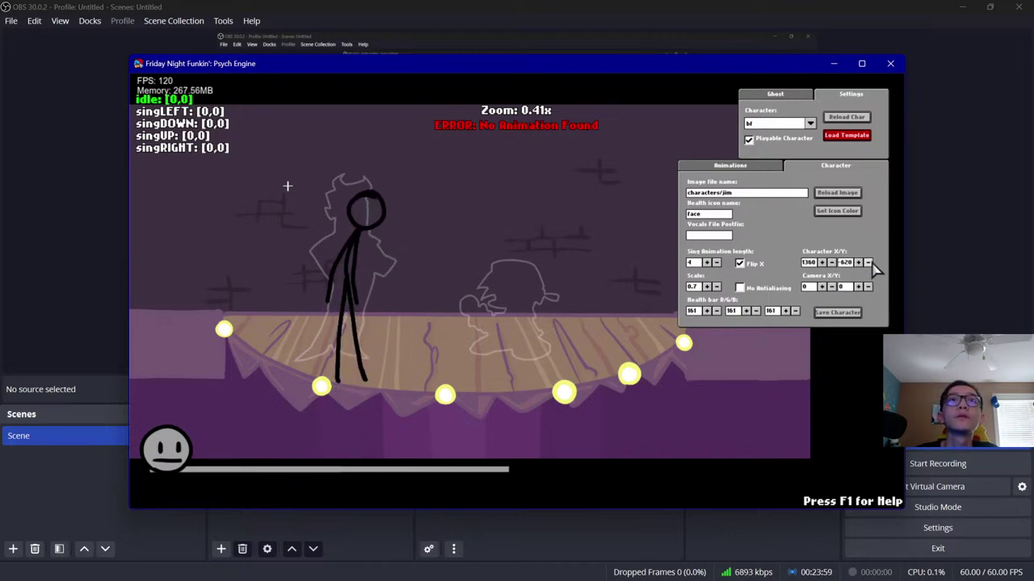
pyautogui.click(869, 263)
pyautogui.click(868, 264)
pyautogui.click(869, 264)
pyautogui.click(869, 263)
pyautogui.click(869, 263)
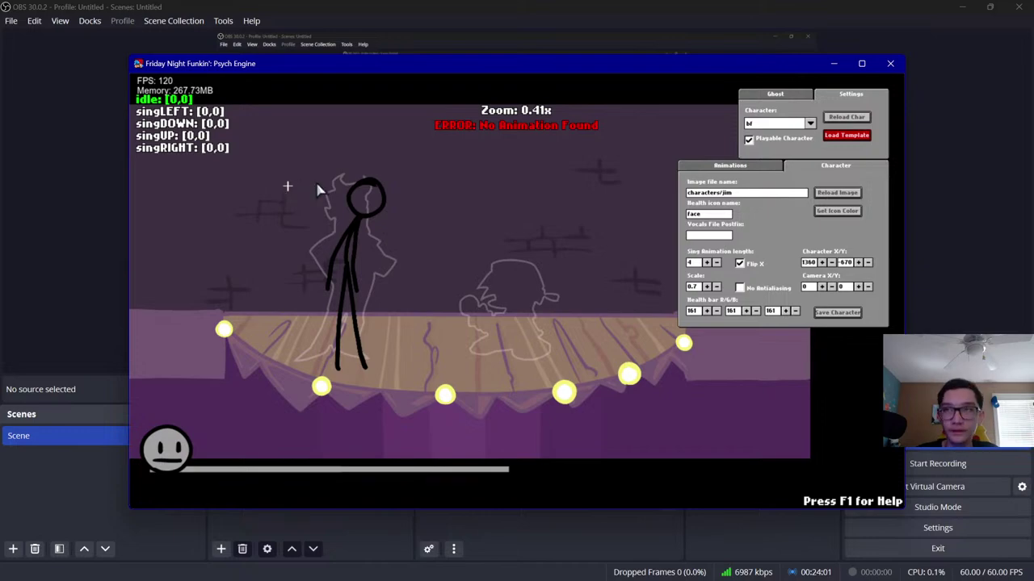
# Center the character's camera point horizontally on the stick figure's head by setting the camera X offset to -430
pyautogui.click(822, 287)
pyautogui.click(822, 288)
pyautogui.click(831, 287)
pyautogui.click(831, 288)
pyautogui.click(831, 288)
pyautogui.click(831, 288)
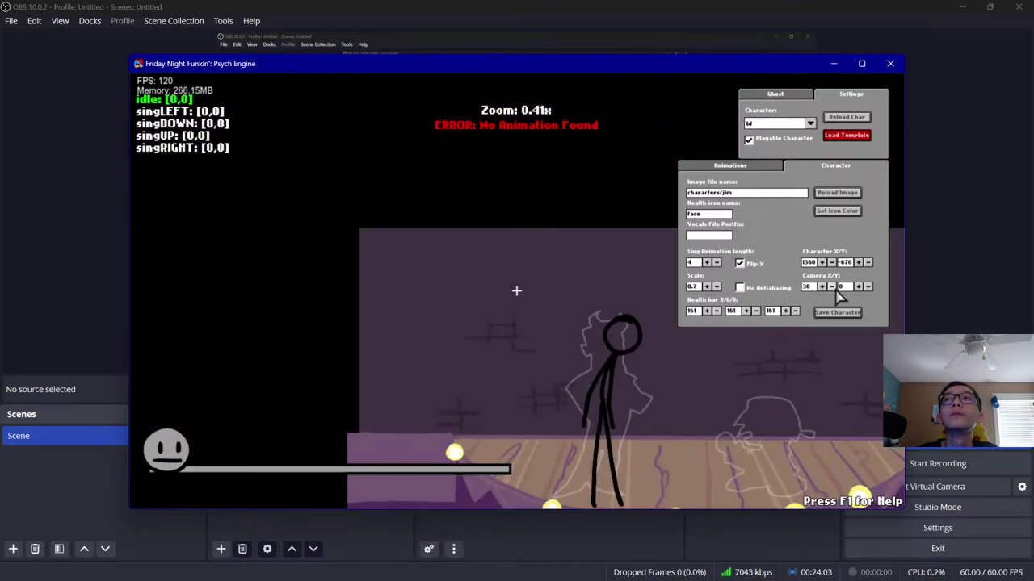
pyautogui.click(831, 288)
pyautogui.click(831, 287)
pyautogui.click(831, 287)
pyautogui.click(831, 288)
pyautogui.click(831, 288)
pyautogui.click(831, 287)
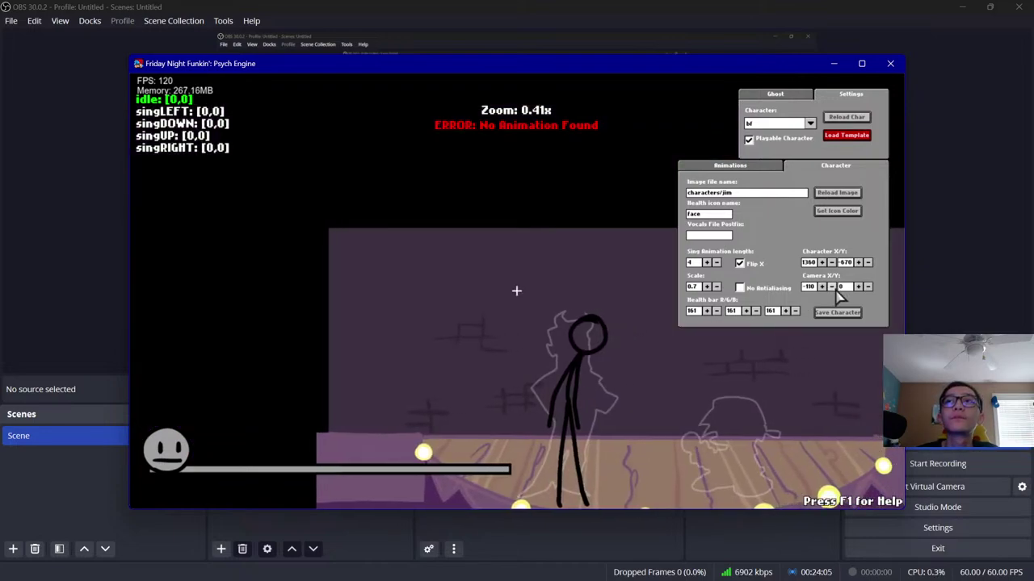
pyautogui.click(831, 288)
pyautogui.click(830, 288)
pyautogui.click(831, 287)
pyautogui.click(831, 288)
pyautogui.click(831, 287)
pyautogui.click(831, 288)
pyautogui.click(833, 288)
pyautogui.click(832, 288)
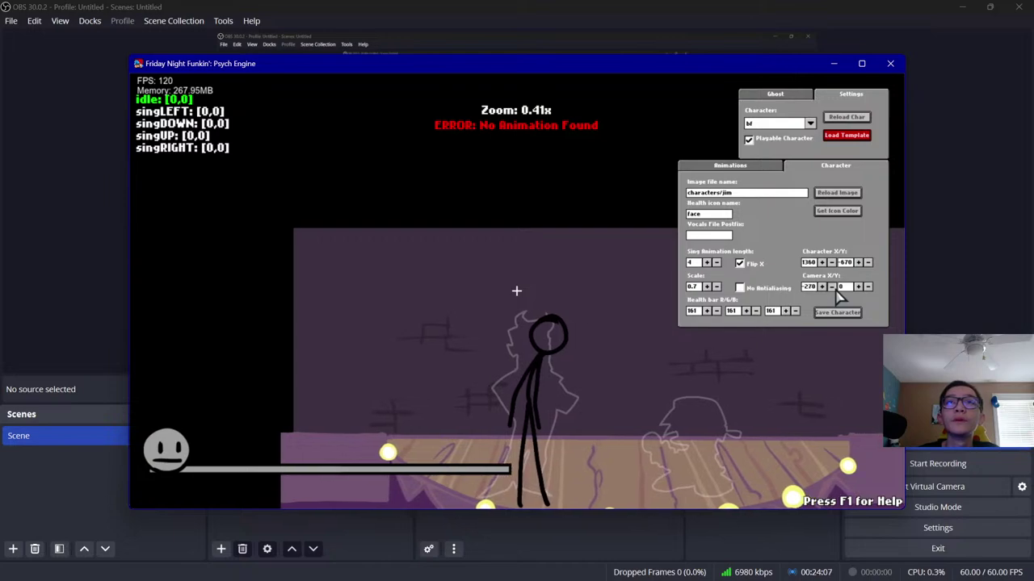
pyautogui.click(833, 288)
pyautogui.click(833, 288)
pyautogui.click(833, 288)
pyautogui.click(833, 289)
pyautogui.click(833, 289)
pyautogui.click(833, 288)
pyautogui.click(831, 287)
pyautogui.click(831, 287)
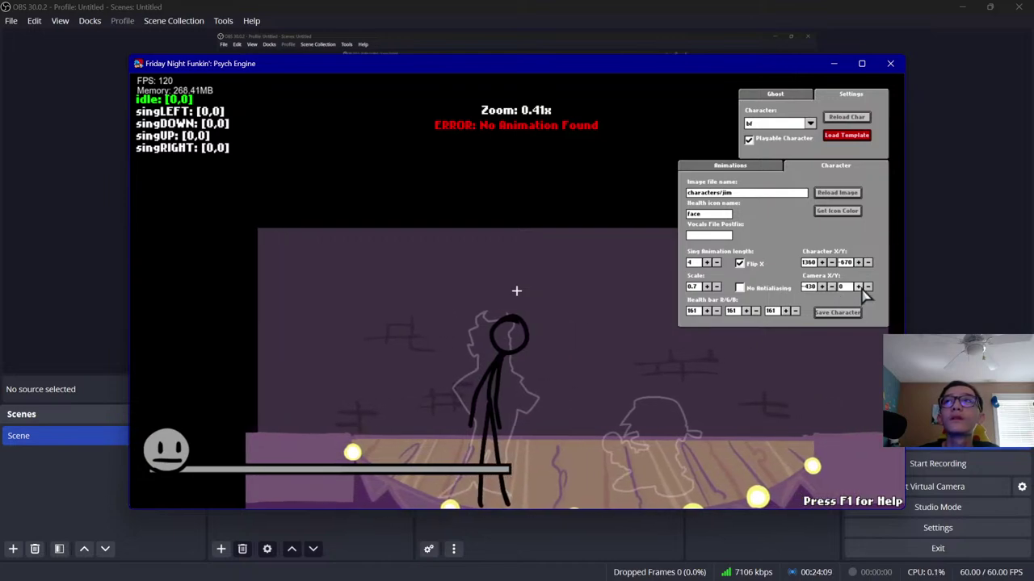
# Lower the camera point onto the stick figure's head by setting the camera Y offset to 190
pyautogui.click(858, 287)
pyautogui.click(859, 286)
pyautogui.click(858, 286)
pyautogui.click(859, 286)
pyautogui.click(858, 286)
pyautogui.click(859, 286)
pyautogui.click(858, 286)
pyautogui.click(859, 286)
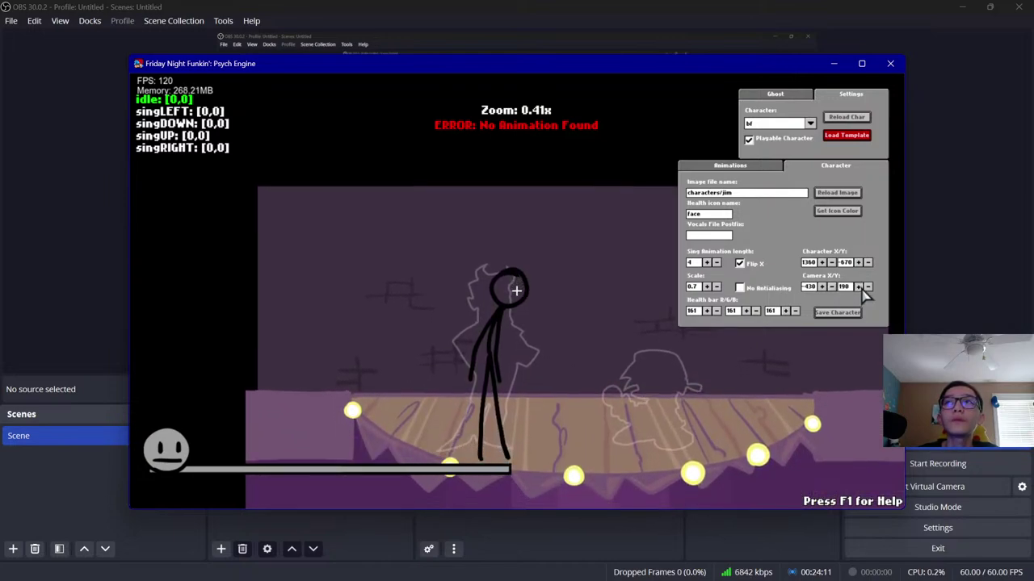
# Lower the camera point onto the stick figure's upper body by setting the camera Y offset to 360
pyautogui.click(858, 287)
pyautogui.click(858, 287)
pyautogui.click(858, 287)
pyautogui.click(858, 287)
pyautogui.click(859, 286)
pyautogui.click(859, 286)
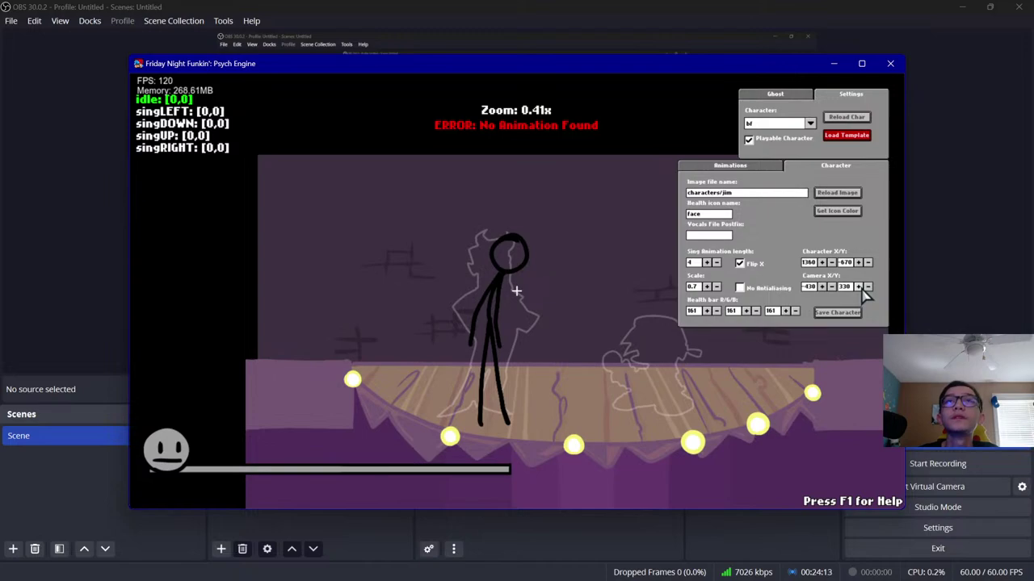
pyautogui.click(858, 287)
pyautogui.click(858, 287)
pyautogui.click(858, 286)
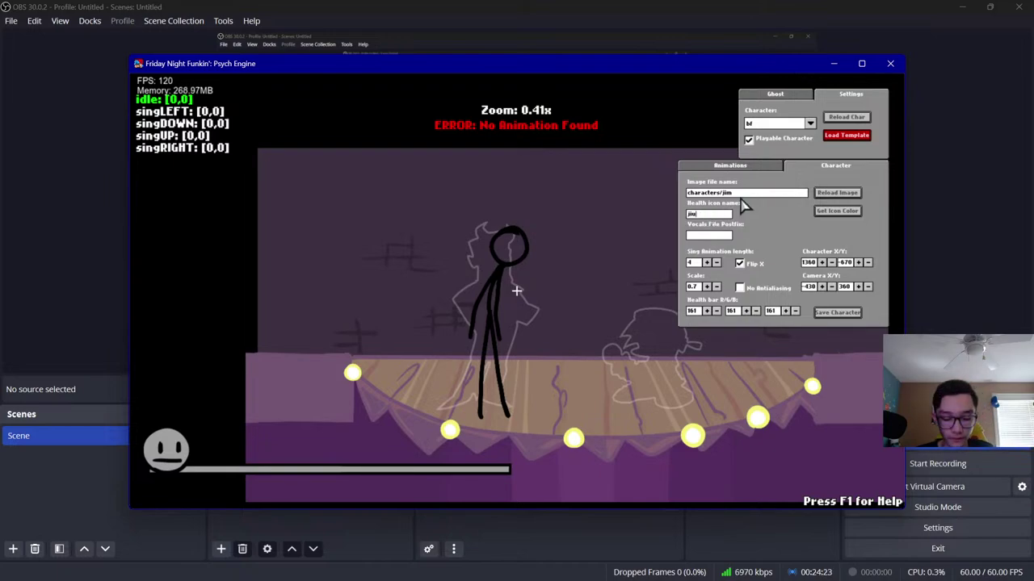
# Set the character's health icon name to "jim" and compare the icon with its drawing in Krita
pyautogui.press('BackSpace')
pyautogui.write('m')
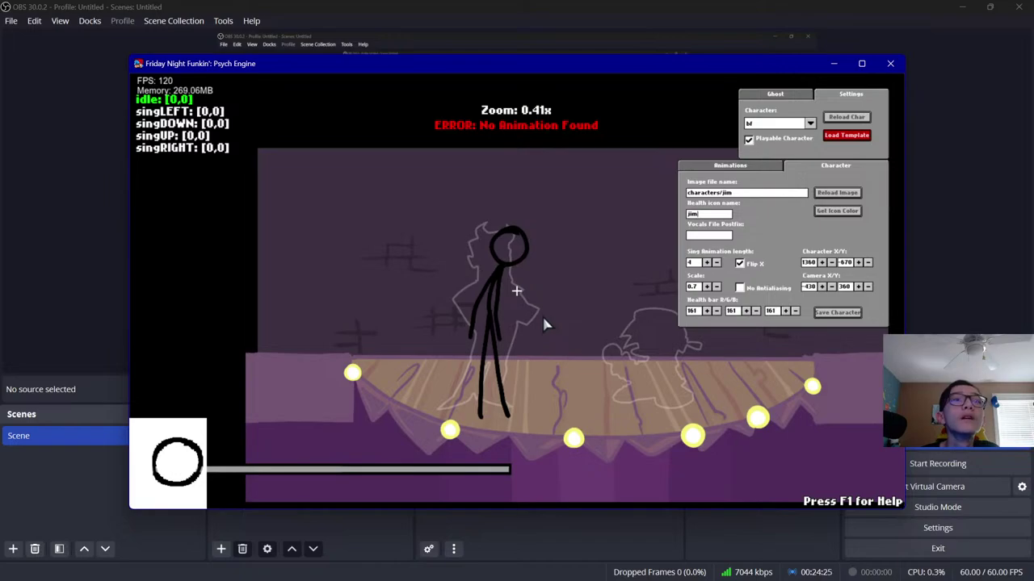
pyautogui.click(504, 568)
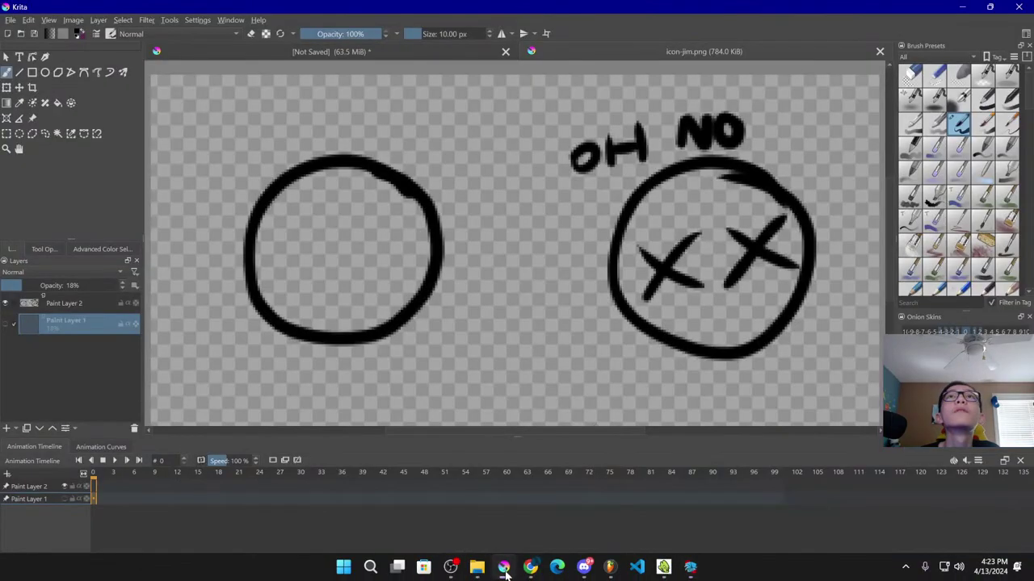
pyautogui.click(689, 568)
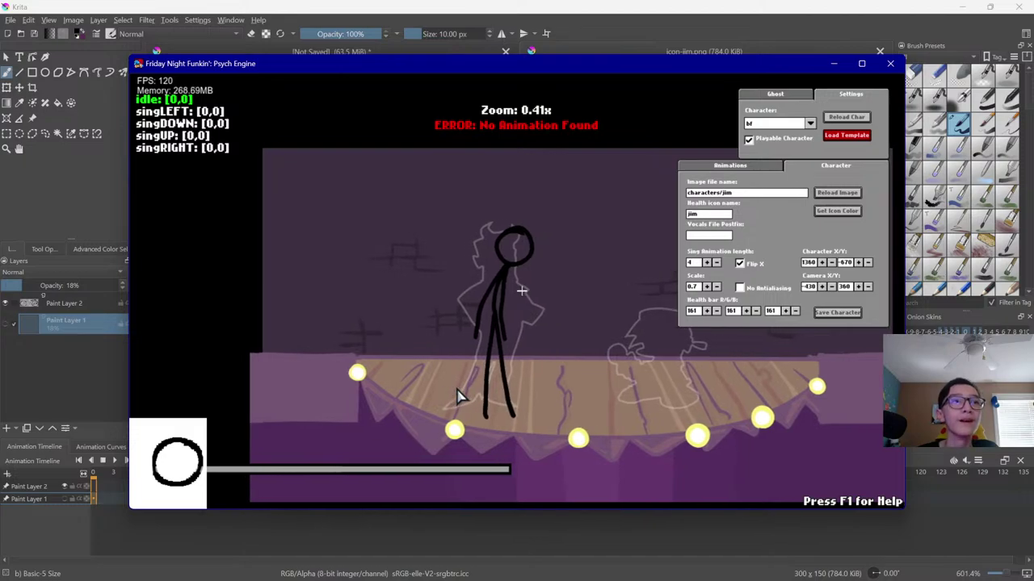
# Take the health bar color from the character's jim health icon
pyautogui.press('l')
pyautogui.press('i')
pyautogui.press('k')
pyautogui.press('i')
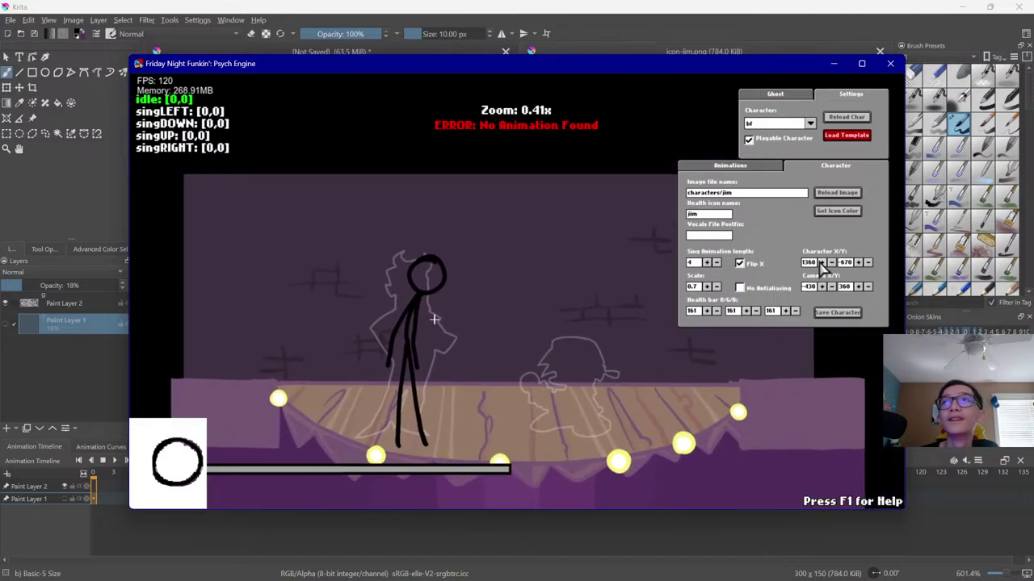
pyautogui.press('l')
pyautogui.press('i')
pyautogui.press('k')
pyautogui.click(834, 213)
pyautogui.press('i')
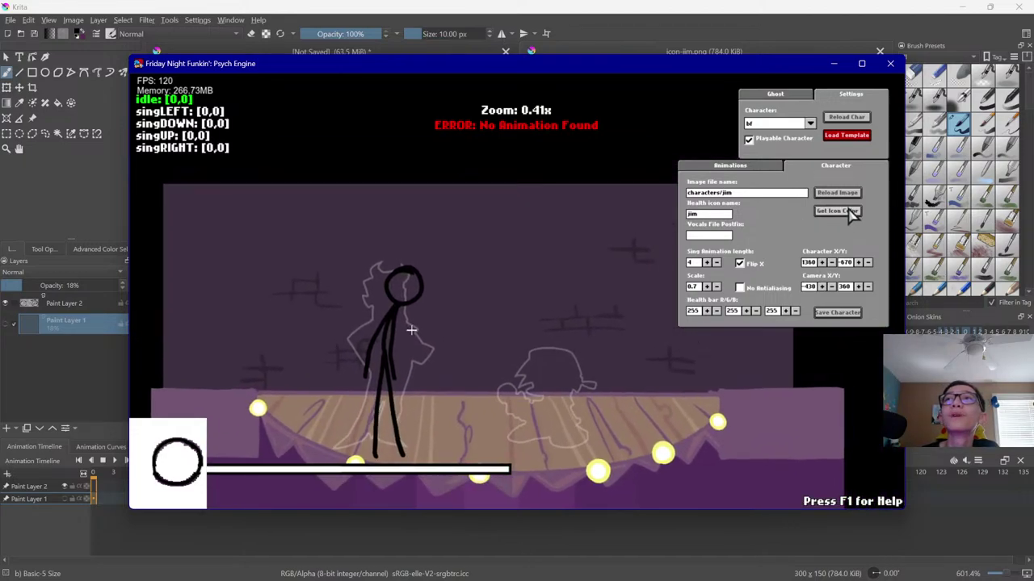
pyautogui.press('k')
pyautogui.press('k')
pyautogui.press('j')
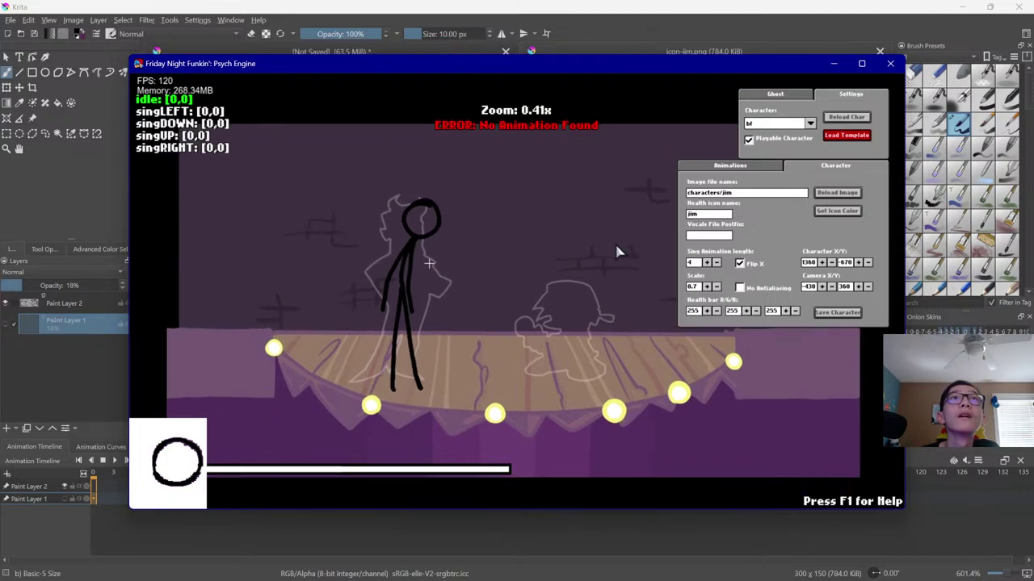
pyautogui.press('i')
pyautogui.press('k')
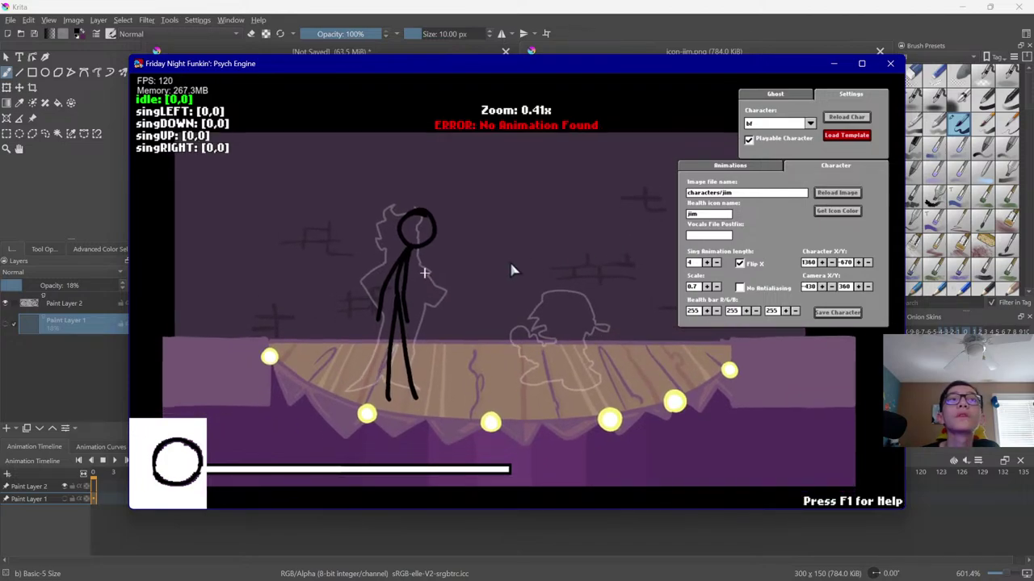
pyautogui.press('l')
pyautogui.press('i')
pyautogui.press('j')
pyautogui.press('k')
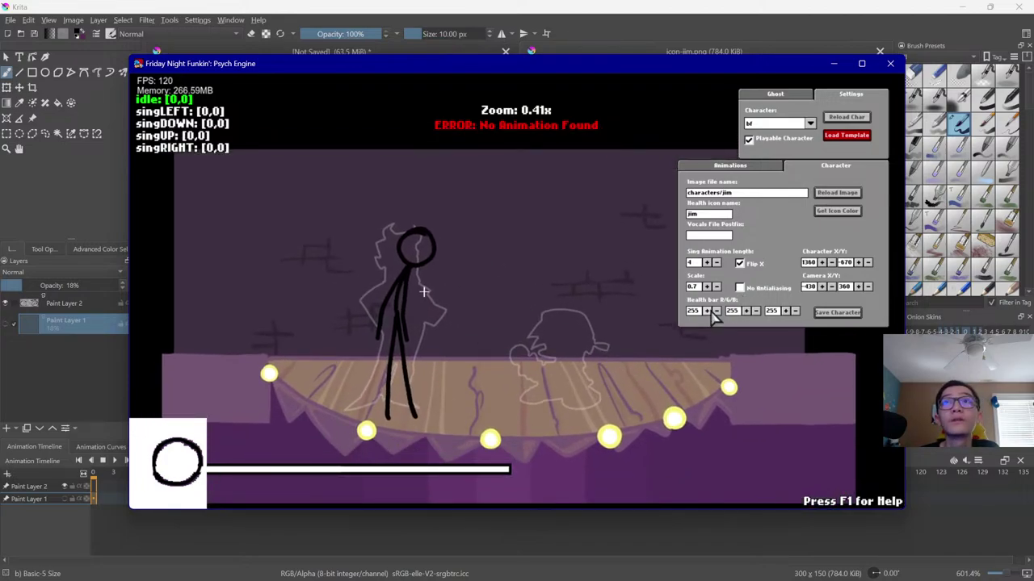
# Make the health bar pure blue by setting its red and green values to 0
pyautogui.click(715, 311)
pyautogui.click(716, 310)
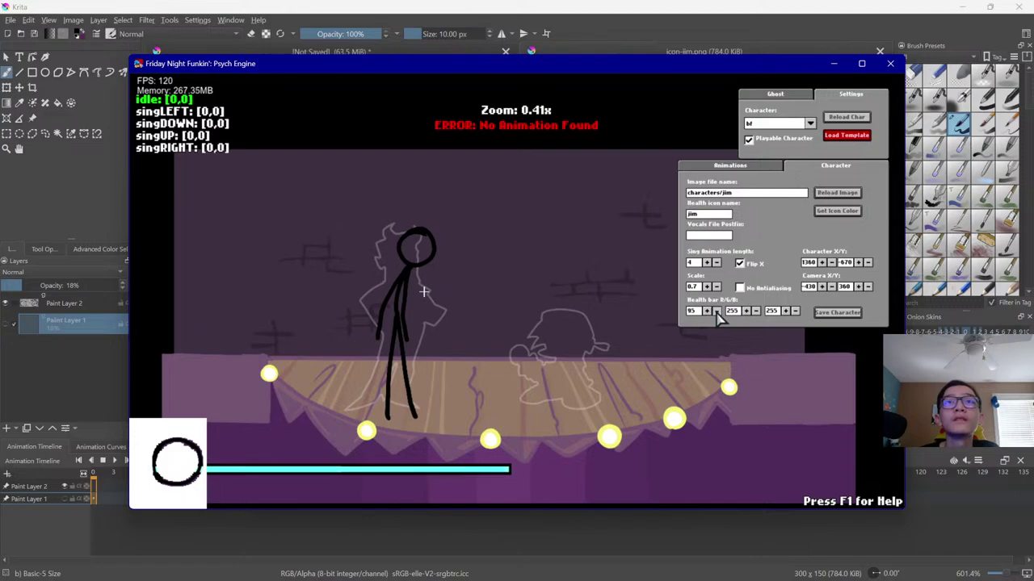
pyautogui.click(715, 310)
pyautogui.click(716, 311)
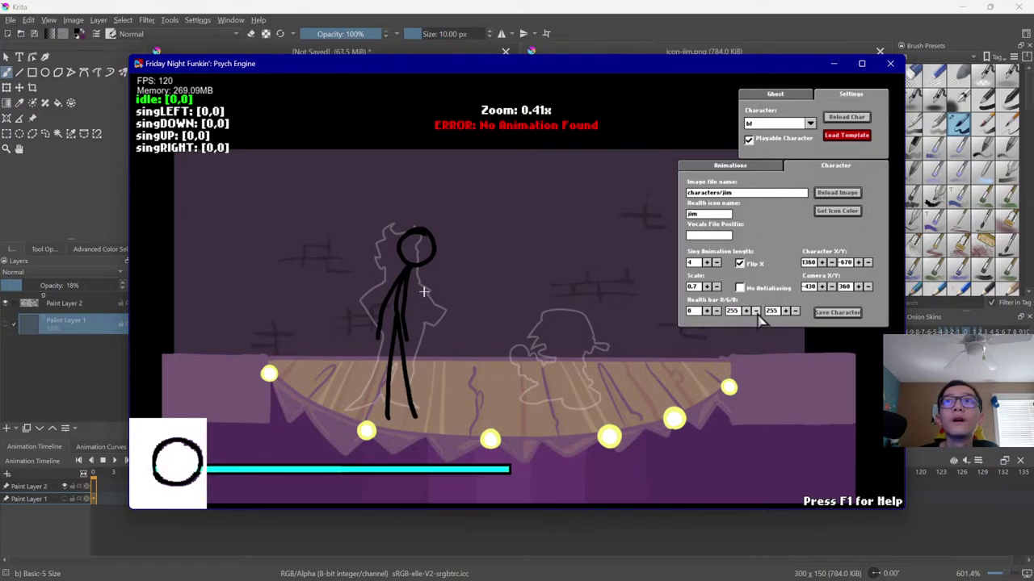
pyautogui.click(755, 311)
pyautogui.click(755, 311)
pyautogui.click(755, 311)
pyautogui.click(755, 311)
pyautogui.click(755, 311)
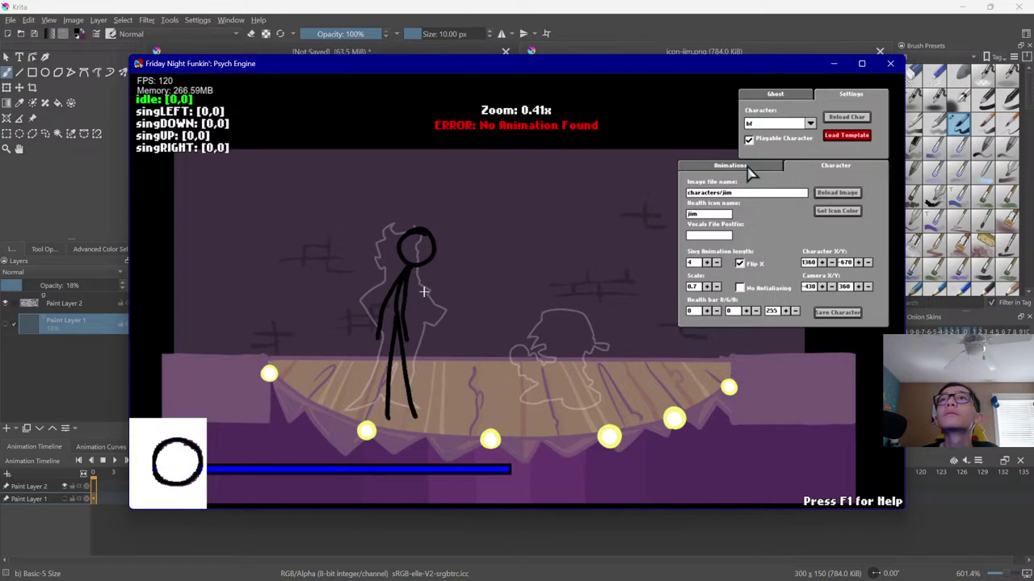
# Load the character's idle animation settings for editing
pyautogui.click(746, 166)
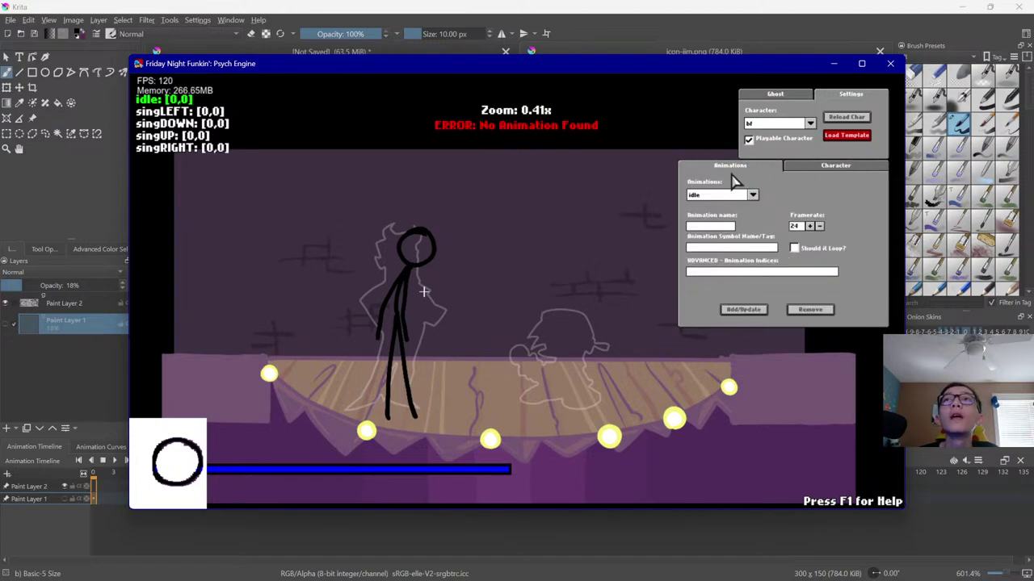
pyautogui.click(752, 195)
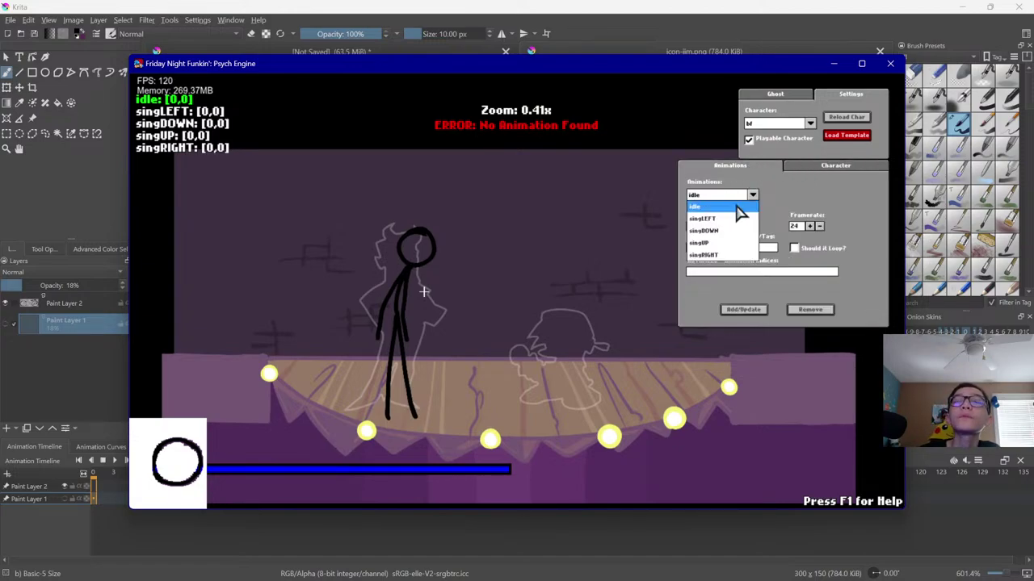
pyautogui.click(735, 207)
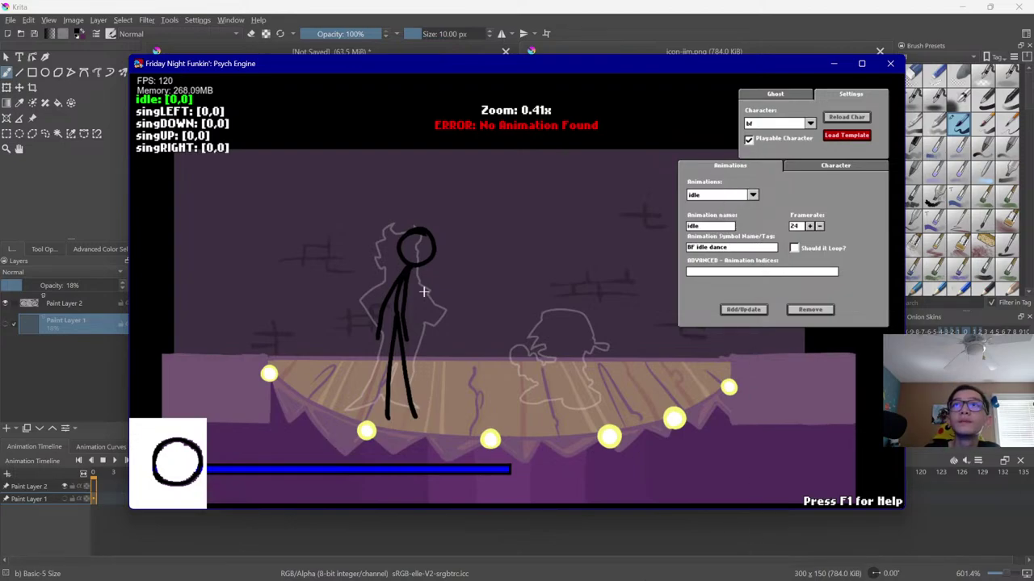
# Switch to File Explorer and open jim.xml from the Test Mod's images/characters folder to see the animation frame names
pyautogui.moveTo(476, 567)
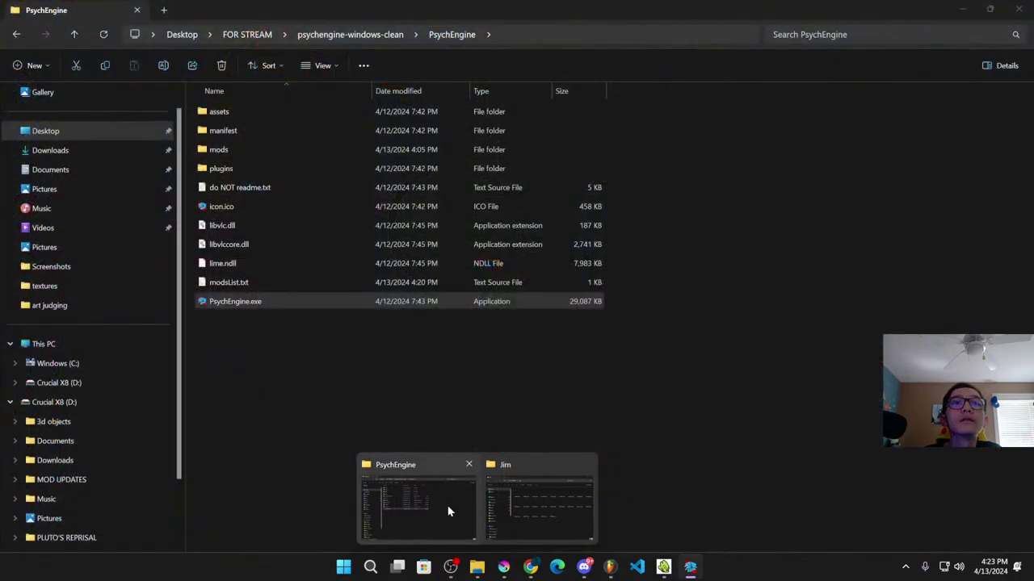
pyautogui.click(450, 511)
pyautogui.doubleClick(255, 150)
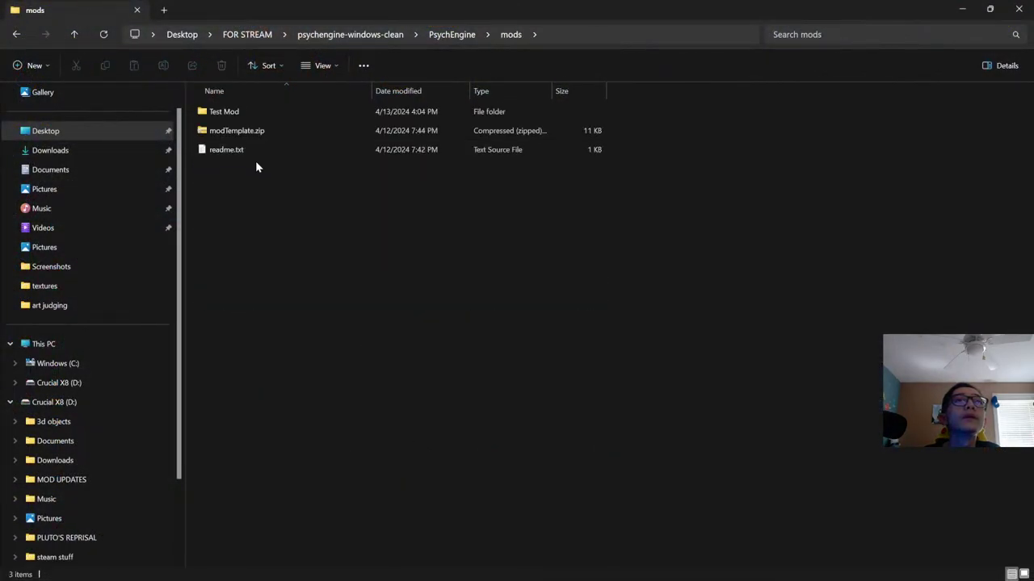
pyautogui.doubleClick(273, 118)
pyautogui.doubleClick(265, 189)
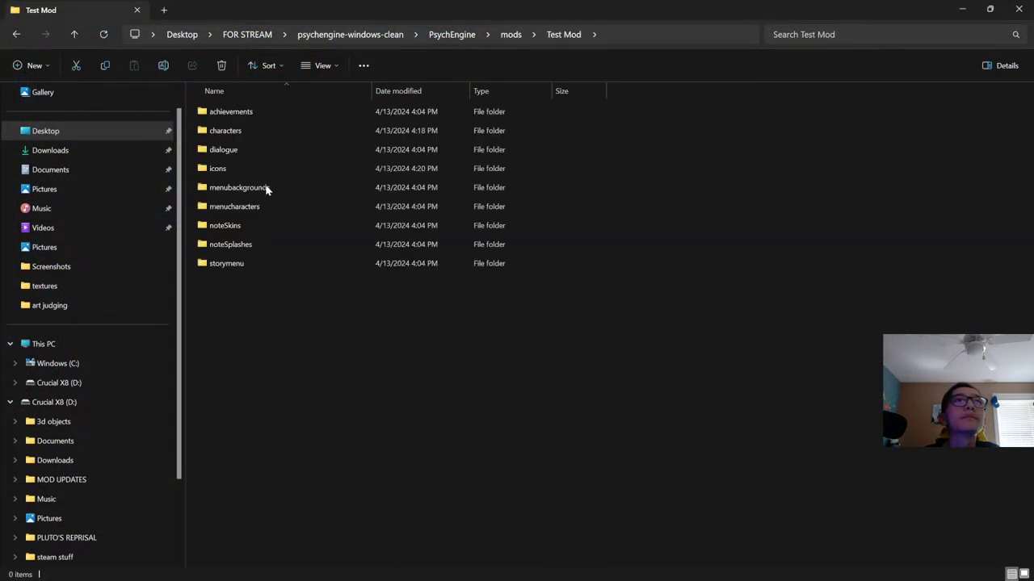
pyautogui.doubleClick(259, 125)
pyautogui.doubleClick(372, 150)
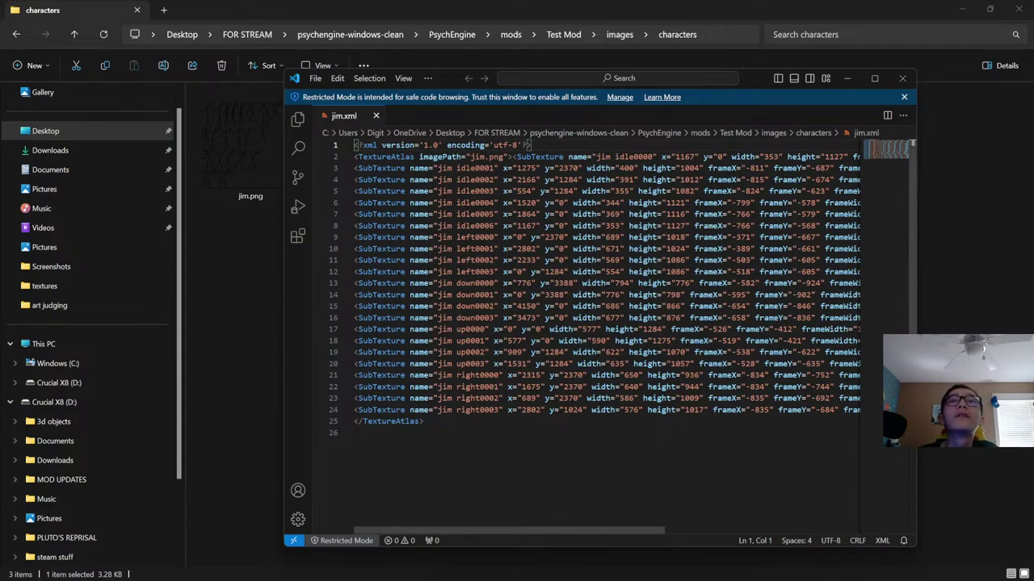
# Update the idle animation with the symbol name "jim idle" from jim.xml and a framerate of 16
pyautogui.moveTo(476, 168); pyautogui.dragTo(436, 168)
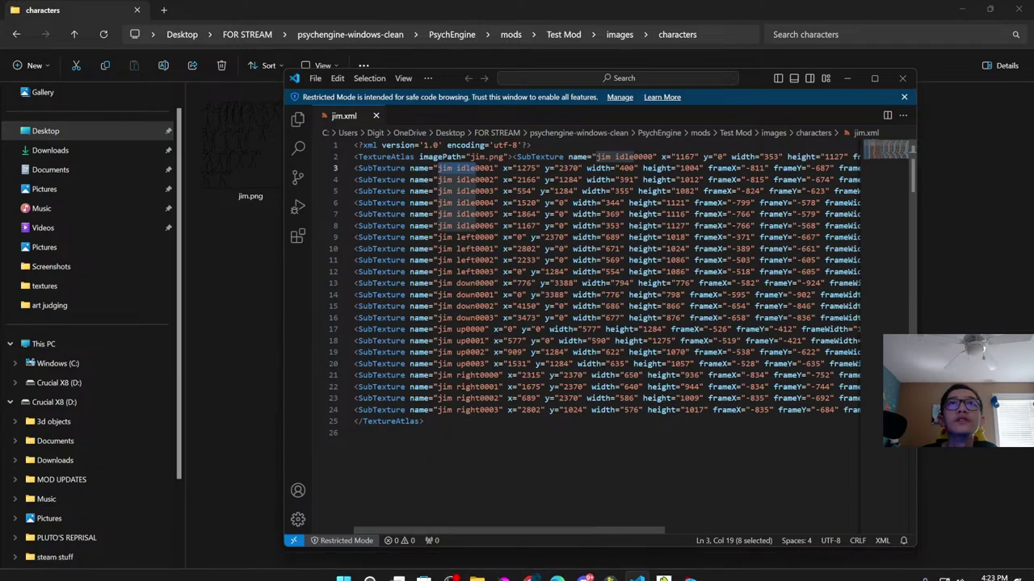
pyautogui.click(690, 566)
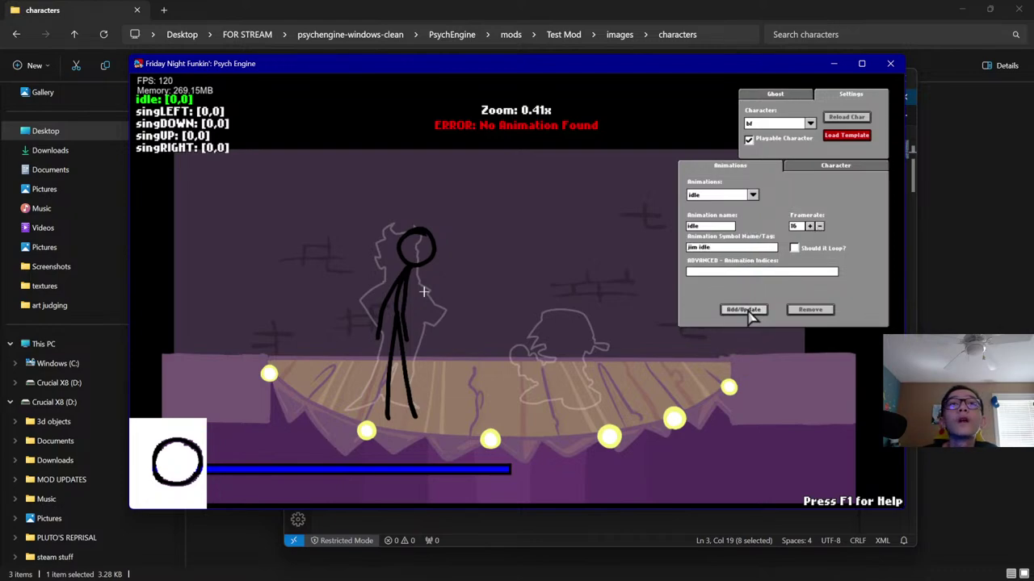
pyautogui.click(744, 310)
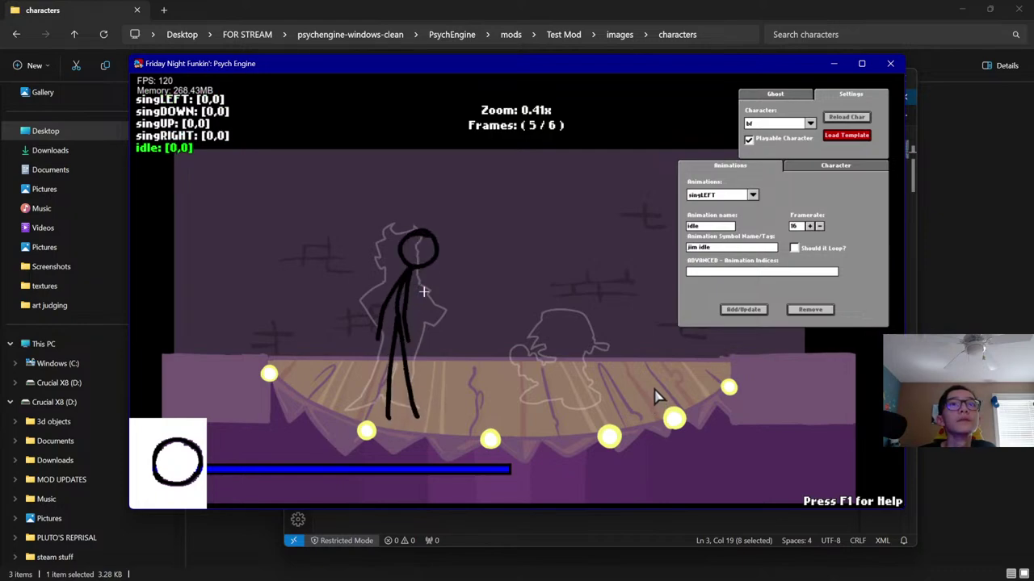
# Update the singLEFT animation with the symbol name "jim left", checking the frame name in jim.xml
pyautogui.click(728, 197)
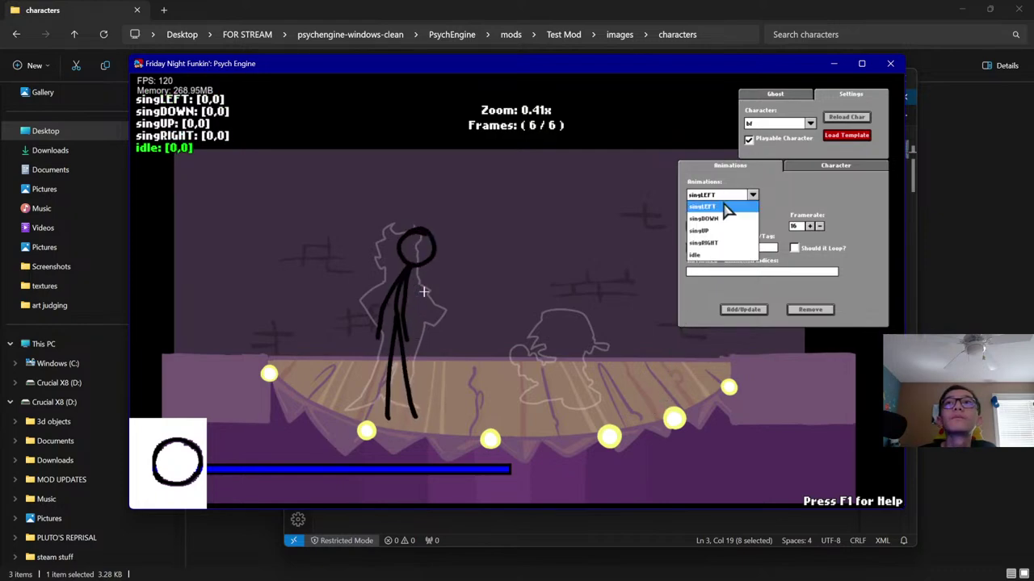
pyautogui.click(726, 208)
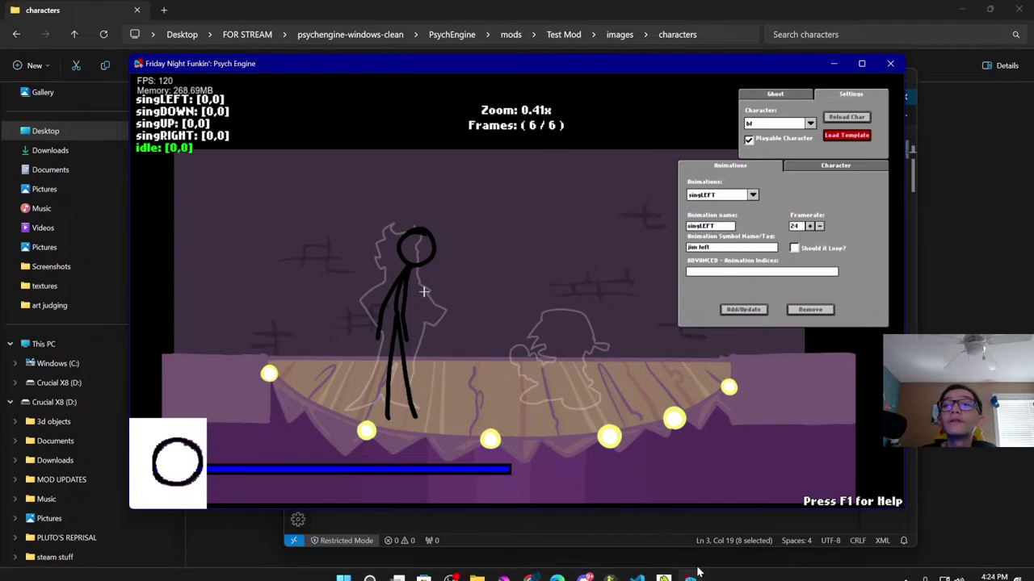
pyautogui.click(659, 570)
pyautogui.click(637, 568)
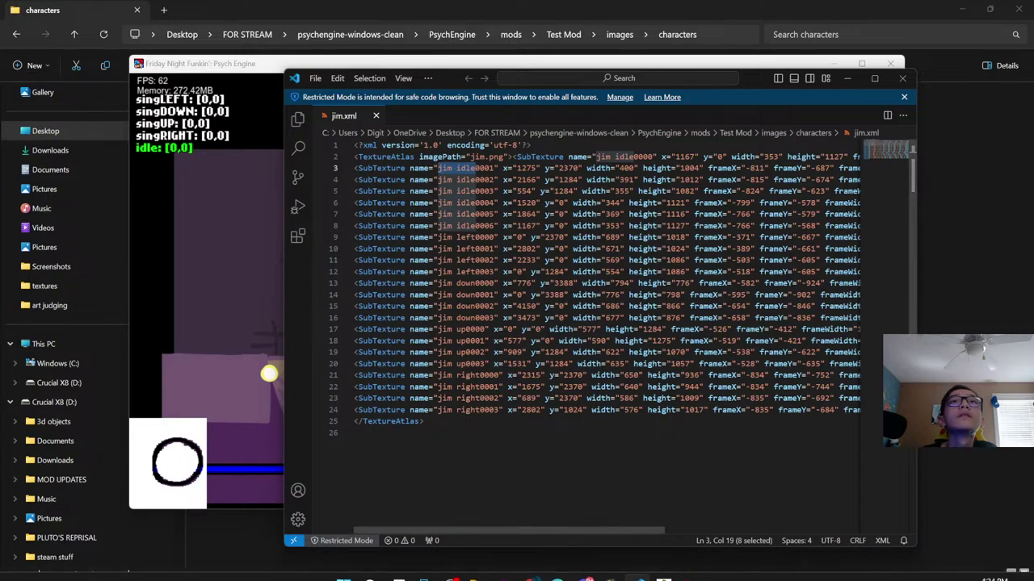
pyautogui.moveTo(438, 237); pyautogui.dragTo(475, 237)
pyautogui.hotkey('alt', 'Tab')
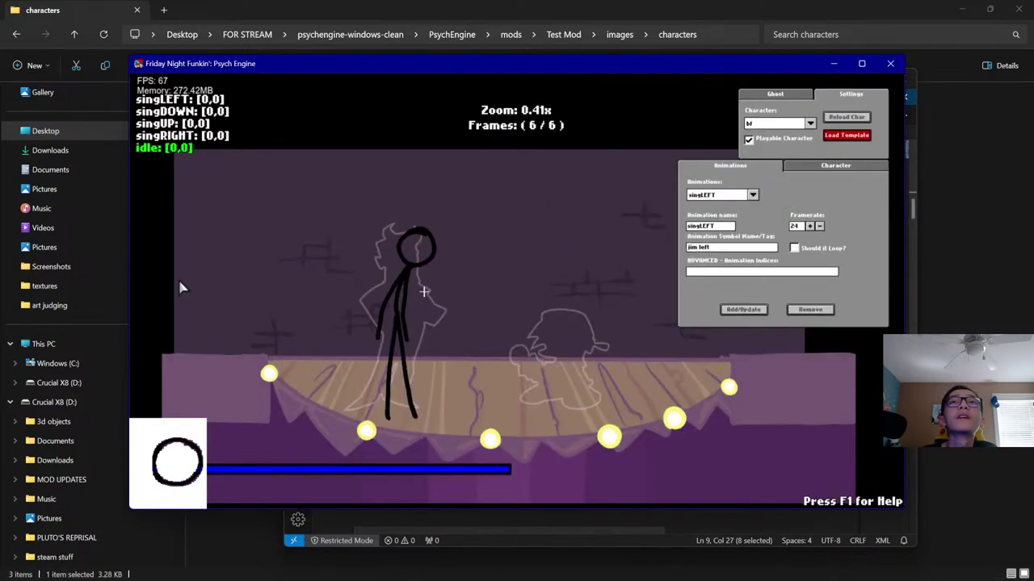
pyautogui.click(759, 310)
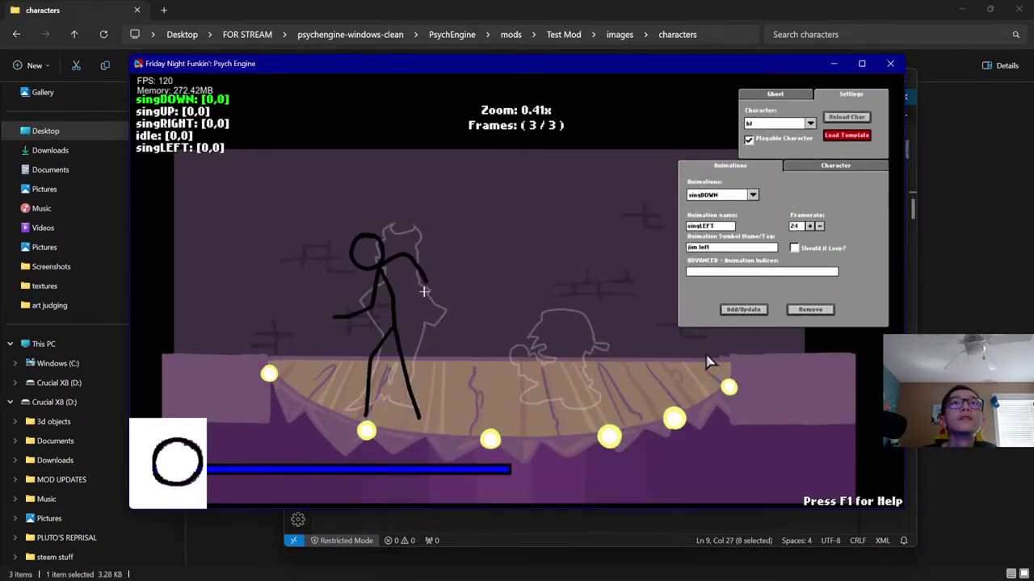
# Update the singDOWN animation with the symbol name "jim down" and a framerate of 16
pyautogui.click(751, 195)
pyautogui.click(731, 214)
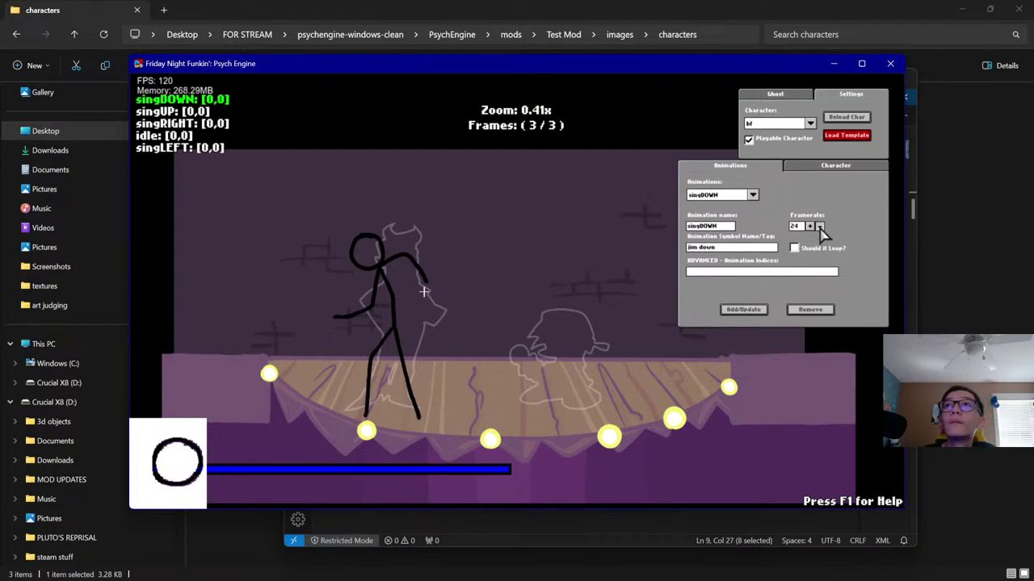
pyautogui.click(759, 309)
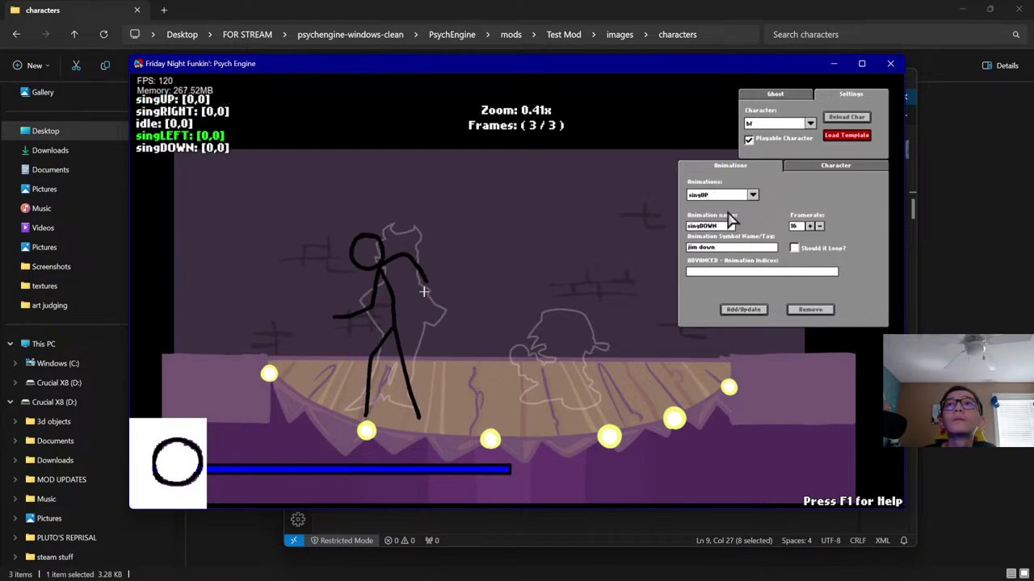
# Reload the singLEFT animation, lower its framerate and update it
pyautogui.click(753, 194)
pyautogui.click(712, 238)
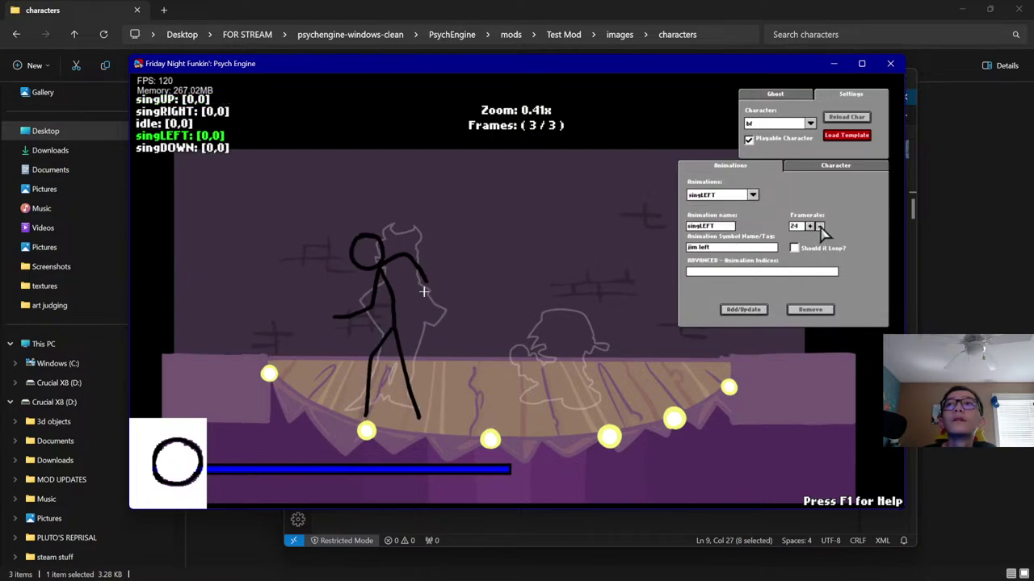
pyautogui.click(759, 310)
# Update the singUP animation with the symbol name "jim up" and a framerate of 16
pyautogui.click(734, 196)
pyautogui.click(734, 207)
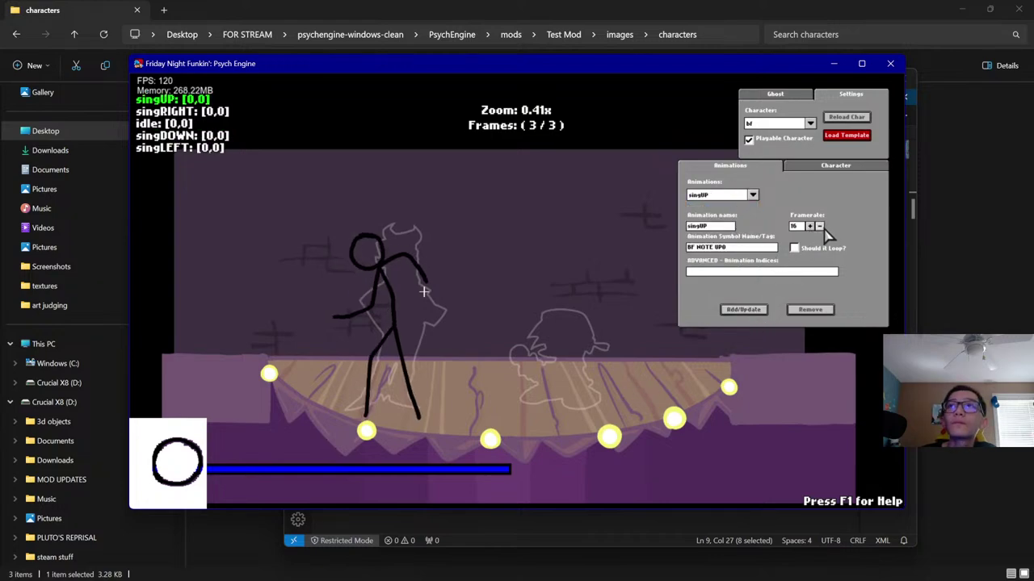
pyautogui.click(763, 249)
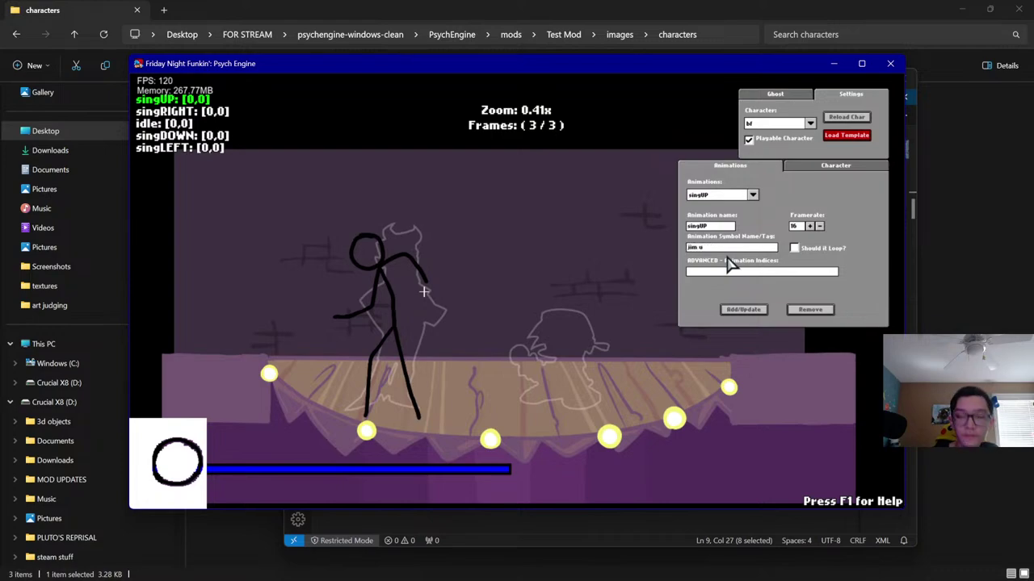
pyautogui.click(743, 310)
# Update the singRIGHT animation with the symbol name "jim right" and a framerate of 16
pyautogui.click(752, 194)
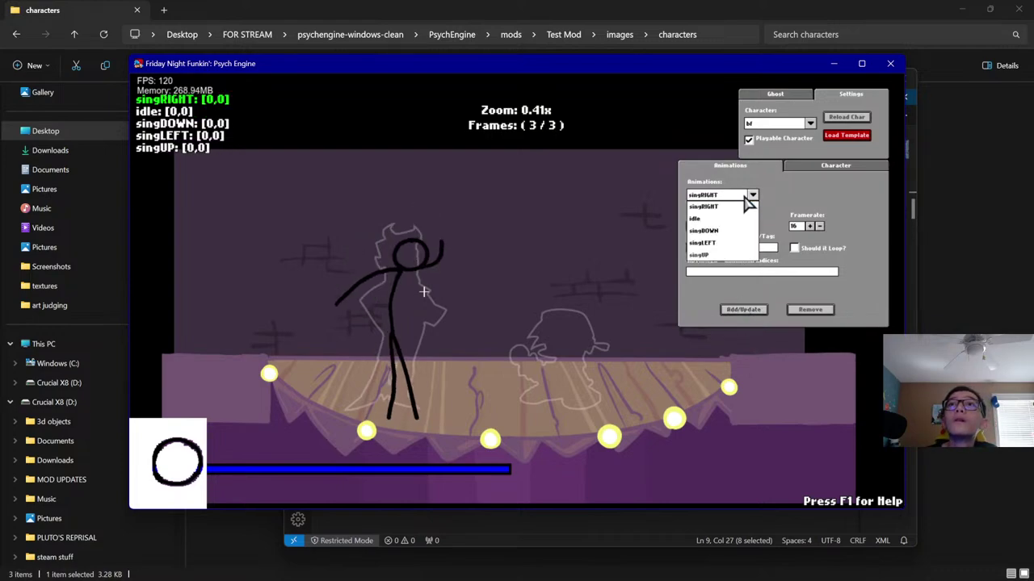
pyautogui.click(743, 210)
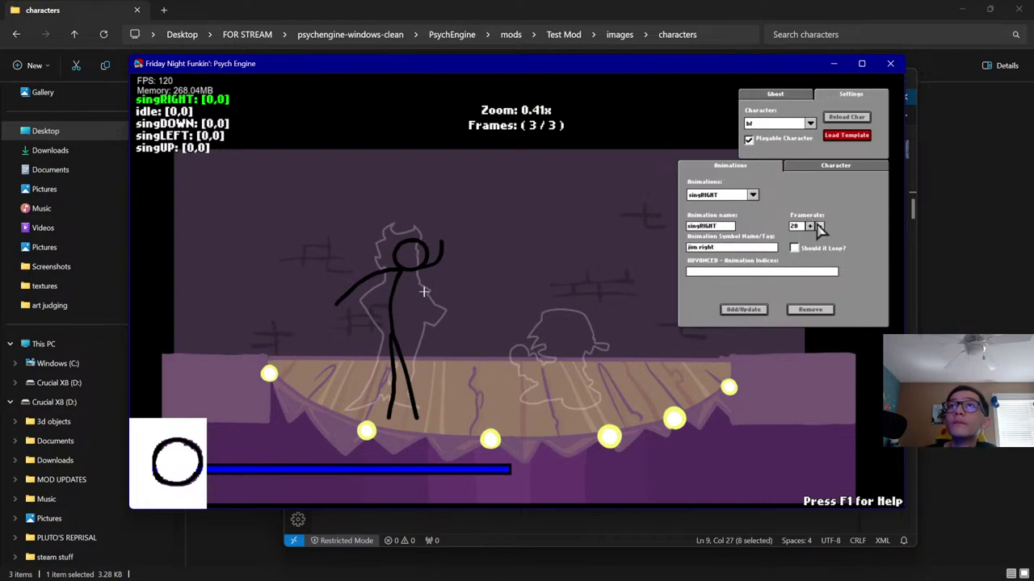
pyautogui.click(809, 226)
pyautogui.click(754, 309)
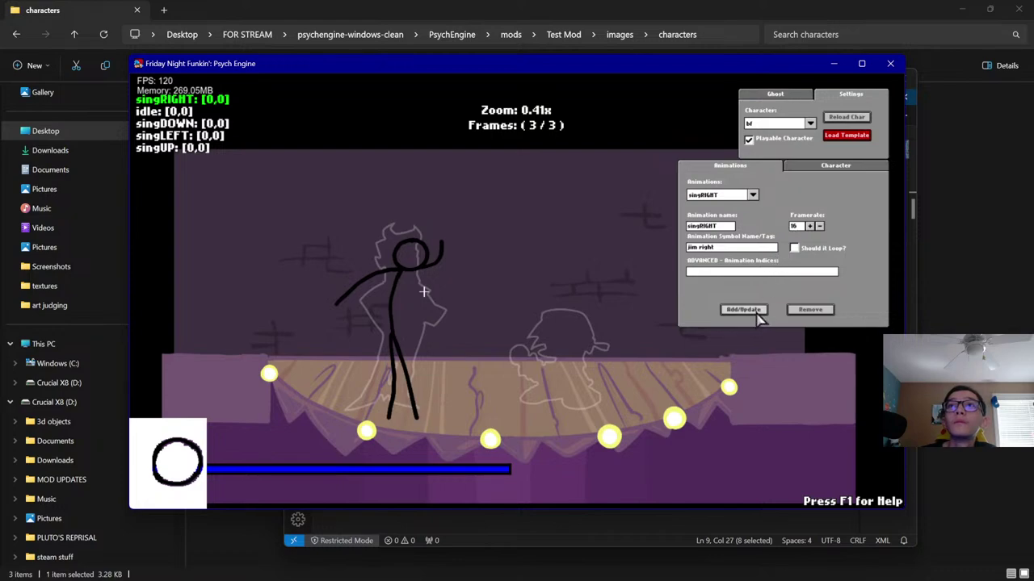
# Preview the jim character's idle and sing animations by cycling back and forth through the animation list
pyautogui.press('w')
pyautogui.press('w')
pyautogui.press('s')
pyautogui.press('s')
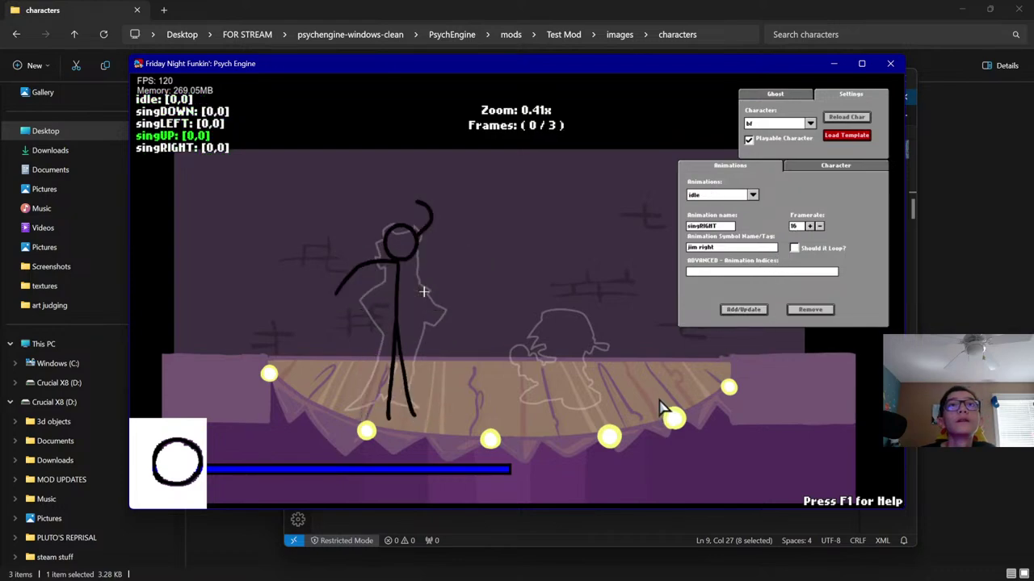
pyautogui.press('w')
pyautogui.press('w')
pyautogui.press('s')
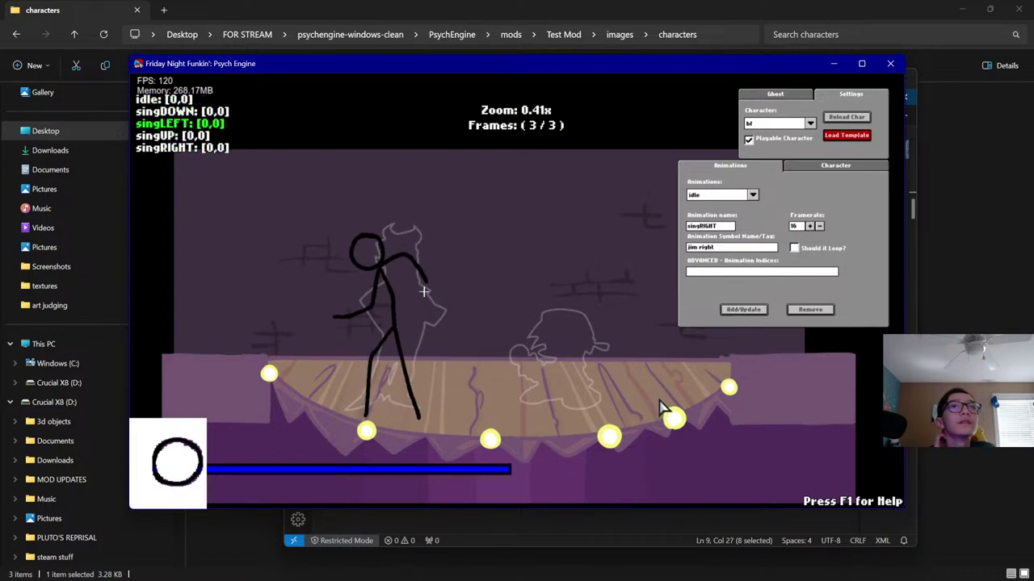
pyautogui.press('w')
pyautogui.press('s')
pyautogui.press('s')
pyautogui.press('s')
pyautogui.press('w')
pyautogui.press('w')
pyautogui.press('w')
pyautogui.press('s')
pyautogui.press('s')
pyautogui.press('s')
pyautogui.press('s')
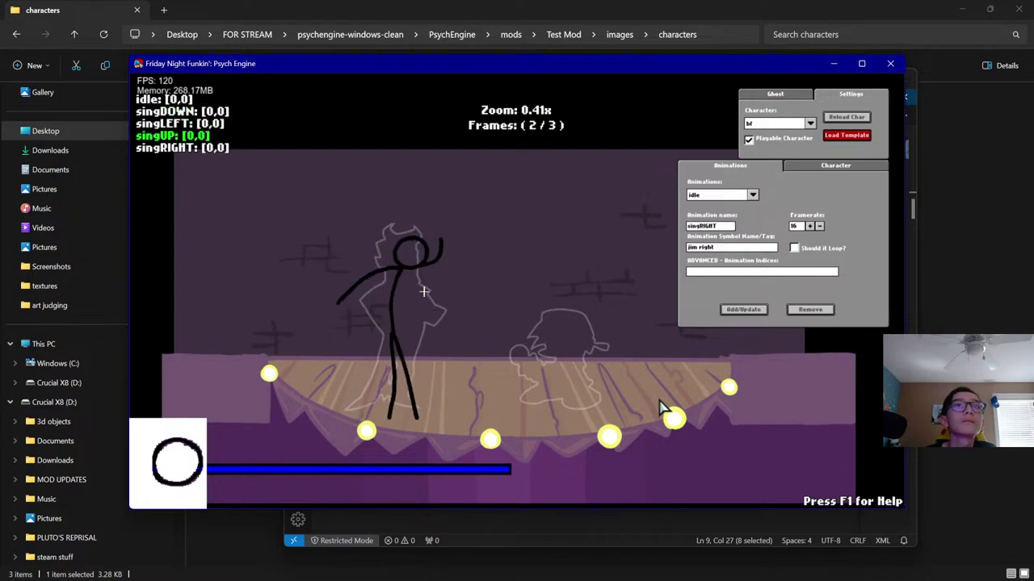
# Start saving the character and browse to the PsychEngine folder under Desktop, FOR STREAM, psychengine-windows-clean
pyautogui.click(812, 166)
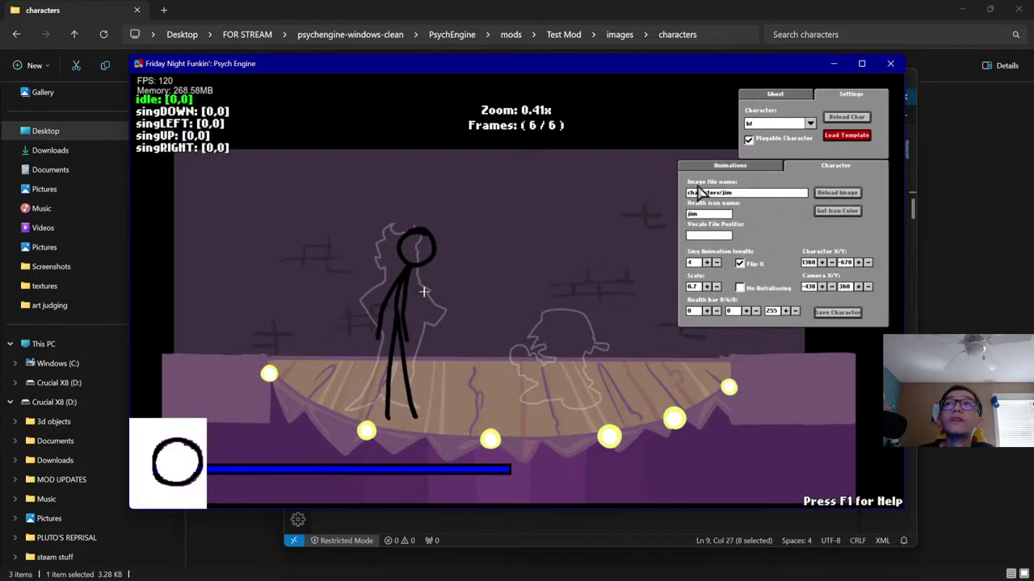
pyautogui.click(850, 317)
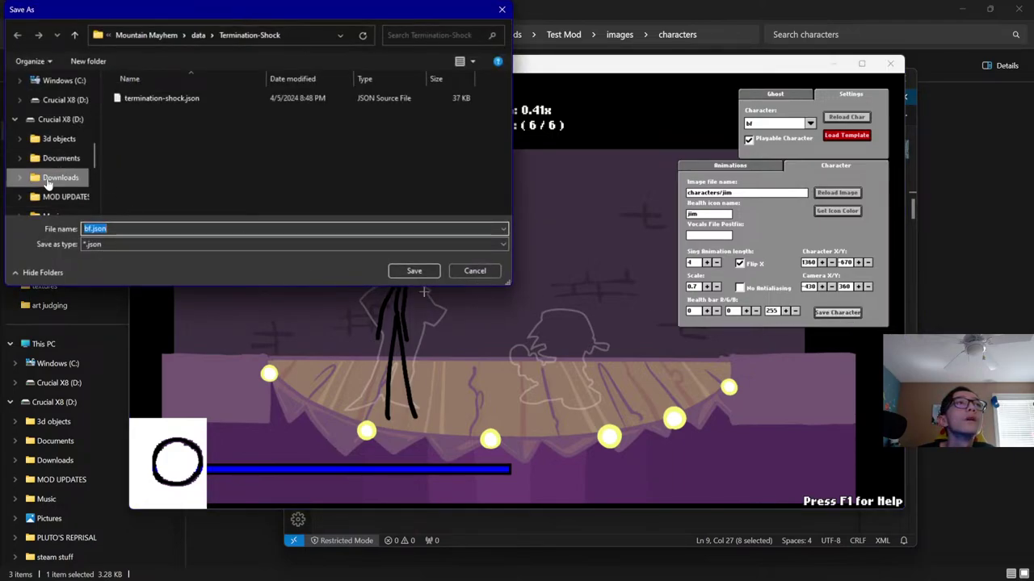
pyautogui.scroll(5, 50, 157)
pyautogui.click(53, 144)
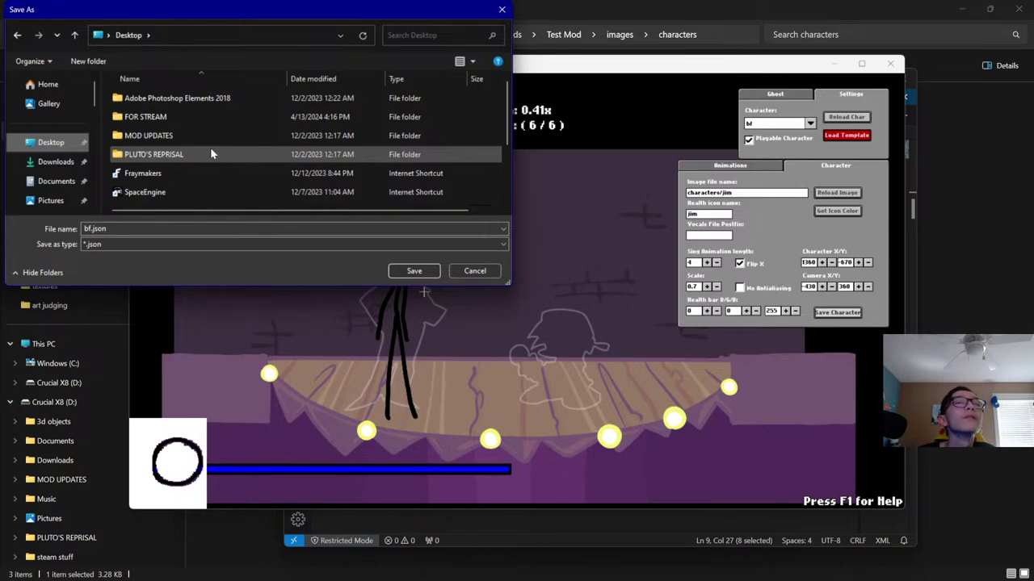
pyautogui.doubleClick(162, 116)
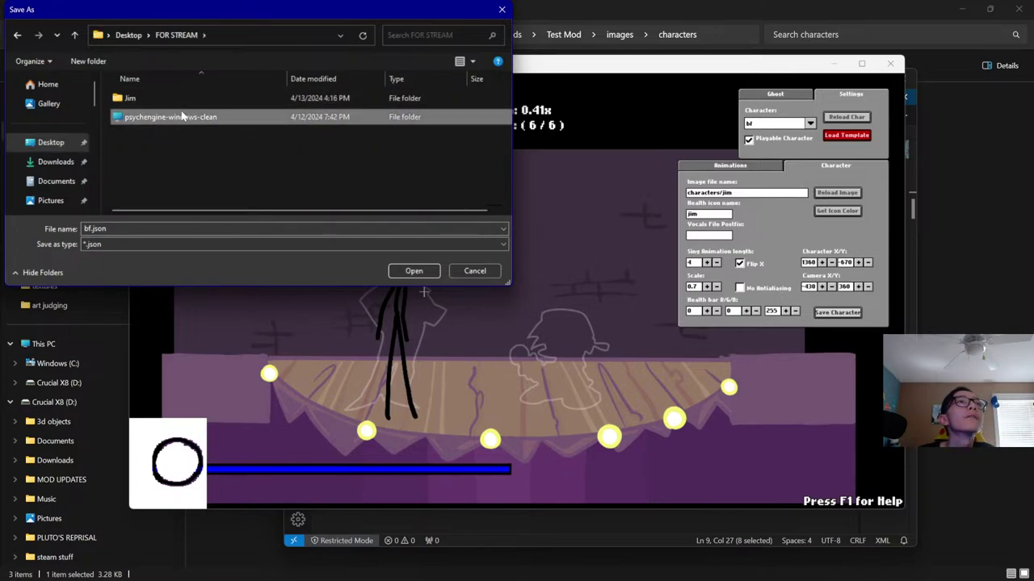
pyautogui.doubleClick(182, 116)
pyautogui.doubleClick(179, 99)
pyautogui.moveTo(509, 281); pyautogui.dragTo(647, 396)
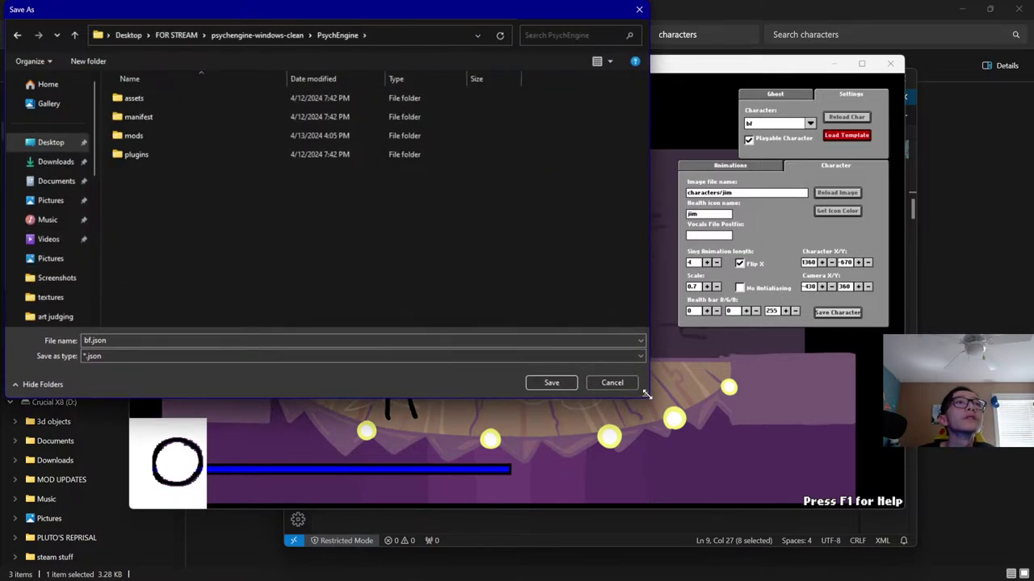
# Try to save the character file in the Test Mod's characters folder
pyautogui.doubleClick(201, 133)
pyautogui.click(176, 107)
pyautogui.doubleClick(176, 103)
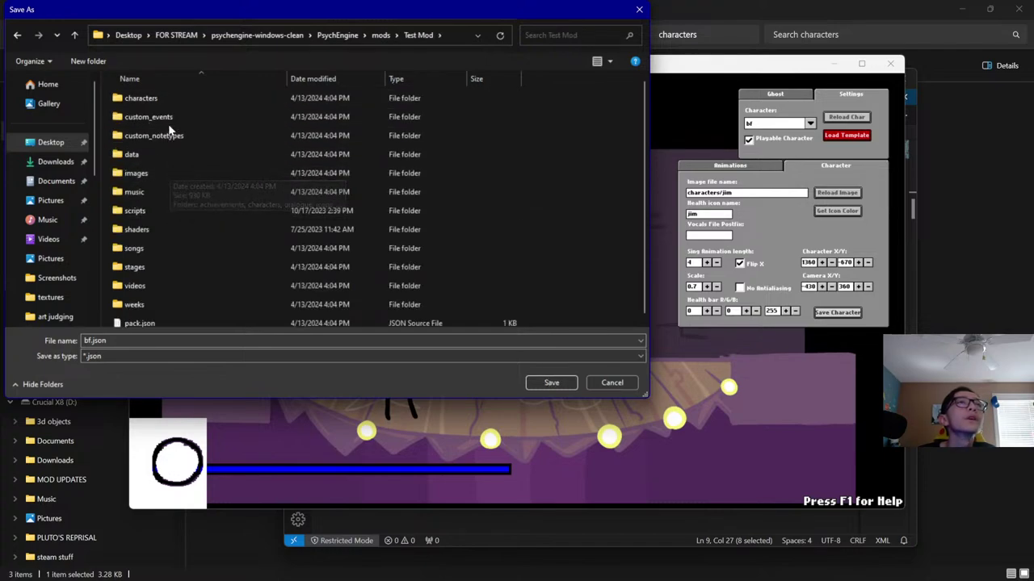
pyautogui.doubleClick(172, 101)
pyautogui.click(125, 340)
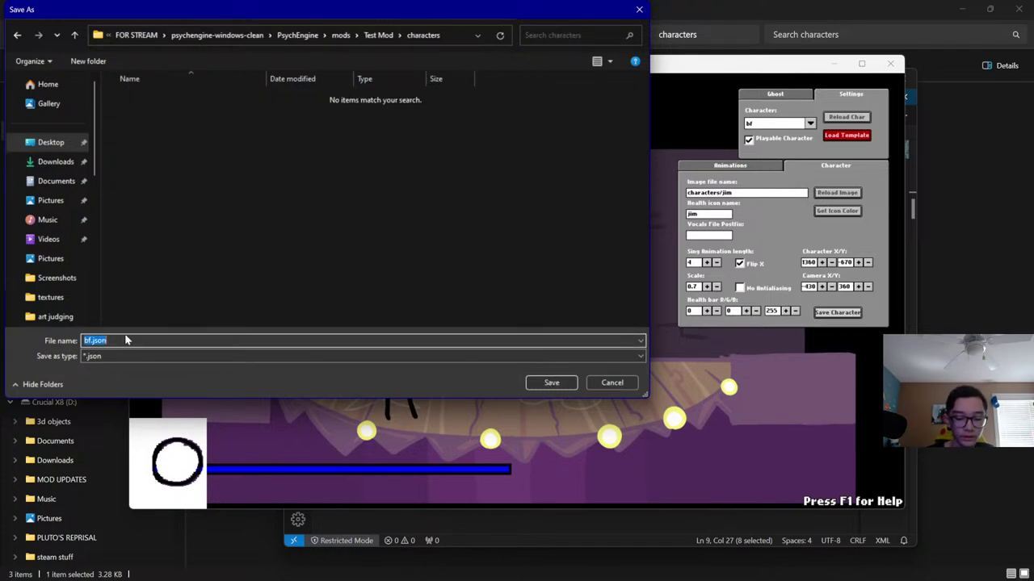
pyautogui.click(612, 383)
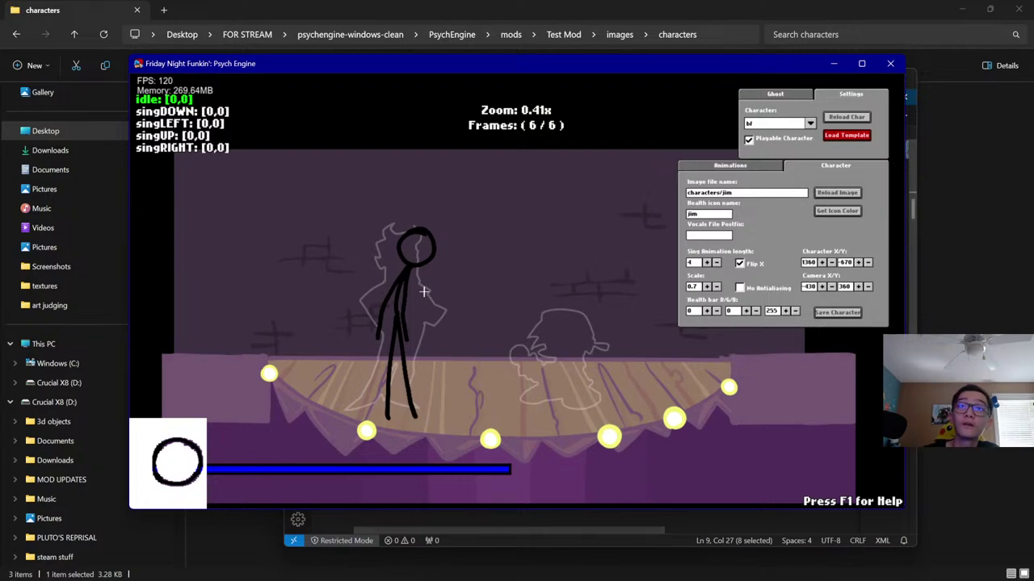
# Switch to FL Studio and save the empty project as "jim test" in the Music folder
pyautogui.click(623, 571)
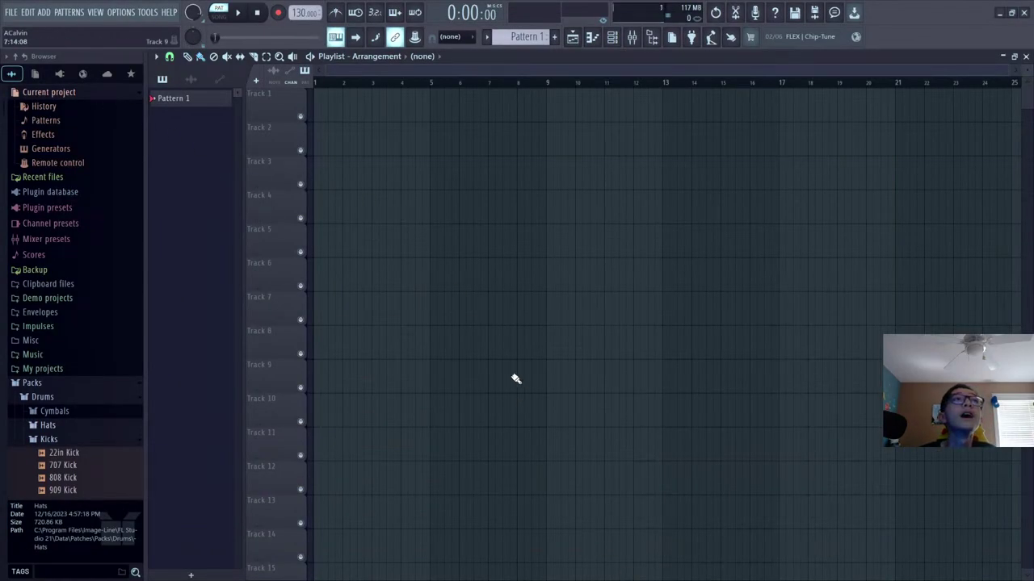
pyautogui.press('super')
pyautogui.click(584, 566)
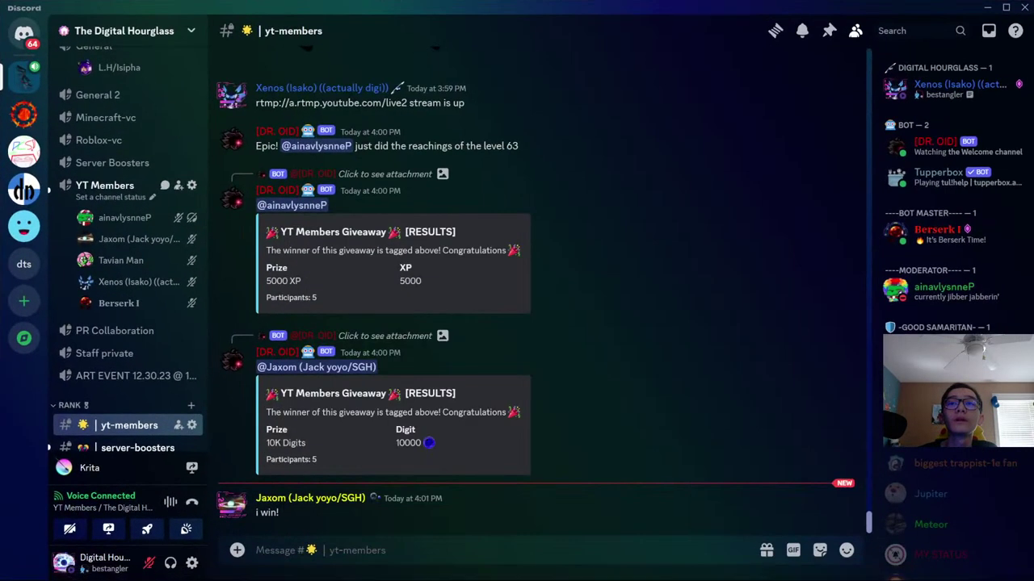
pyautogui.moveTo(616, 570)
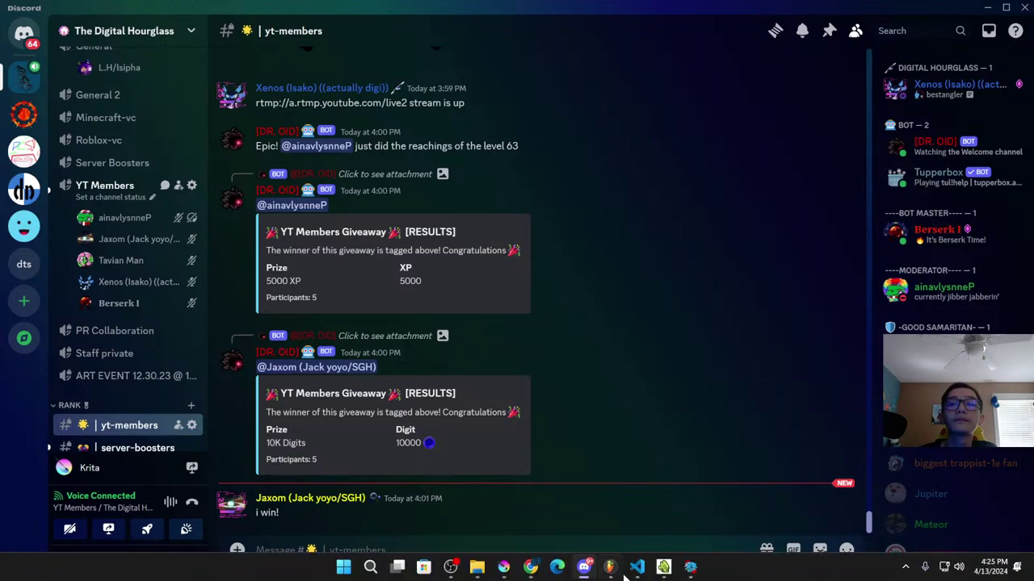
pyautogui.click(616, 571)
pyautogui.click(796, 14)
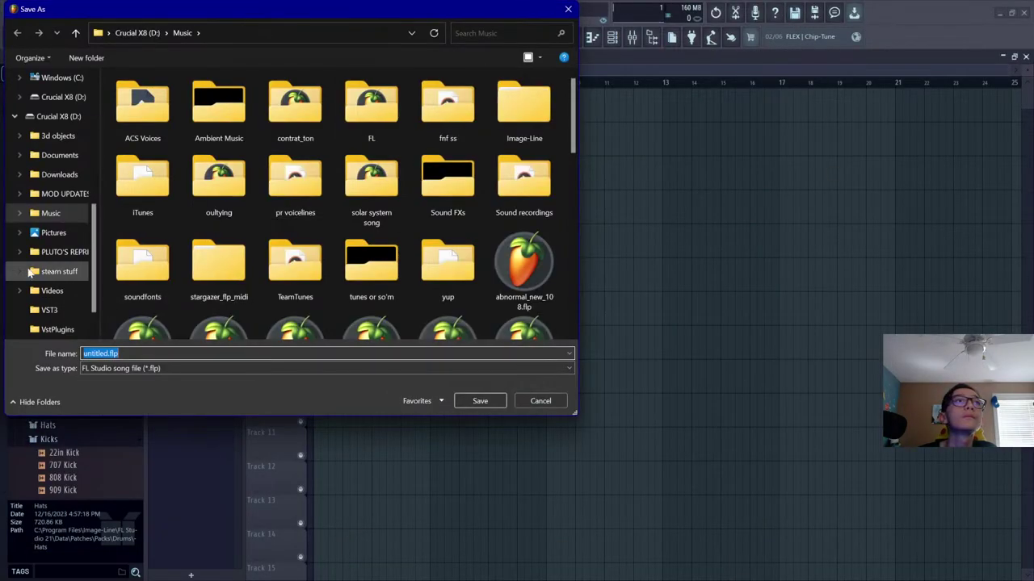
pyautogui.write('jim test')
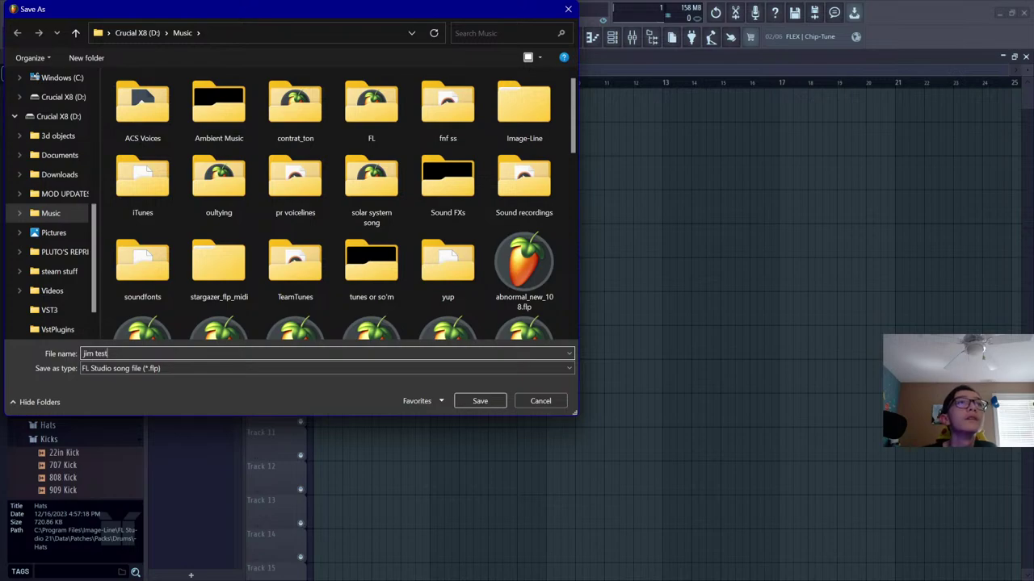
pyautogui.click(480, 401)
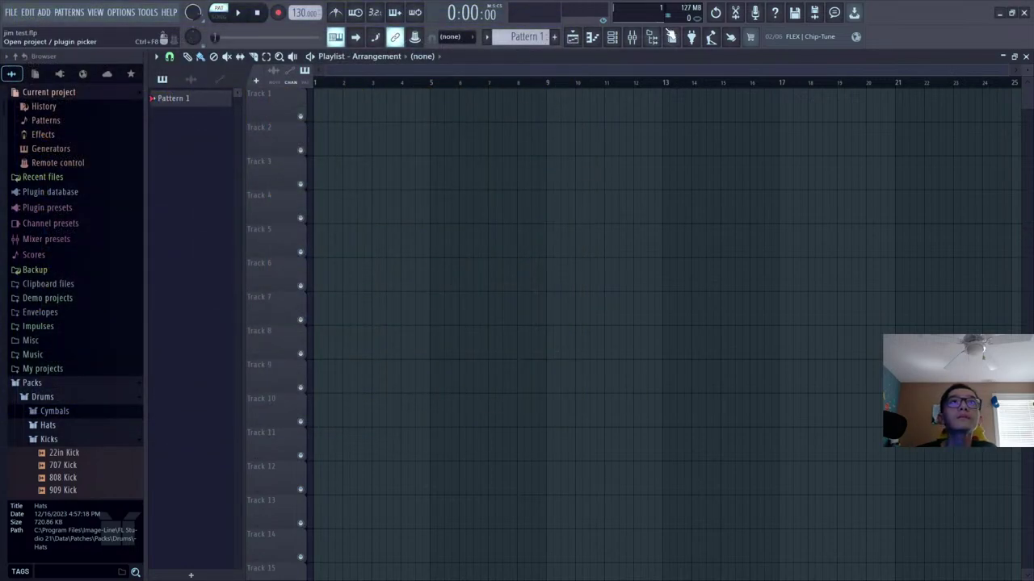
# Program a beat in Pattern 1 with the 808 Kick on steps 1 and 11 and the 808 Snare on steps 5 and 13
pyautogui.click(612, 37)
pyautogui.click(349, 541)
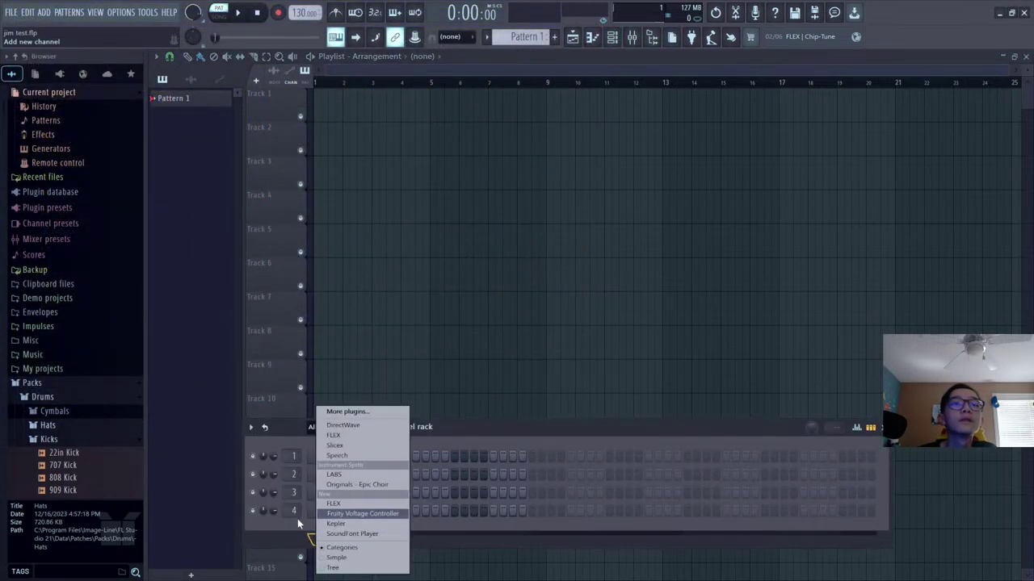
pyautogui.click(617, 37)
pyautogui.click(621, 38)
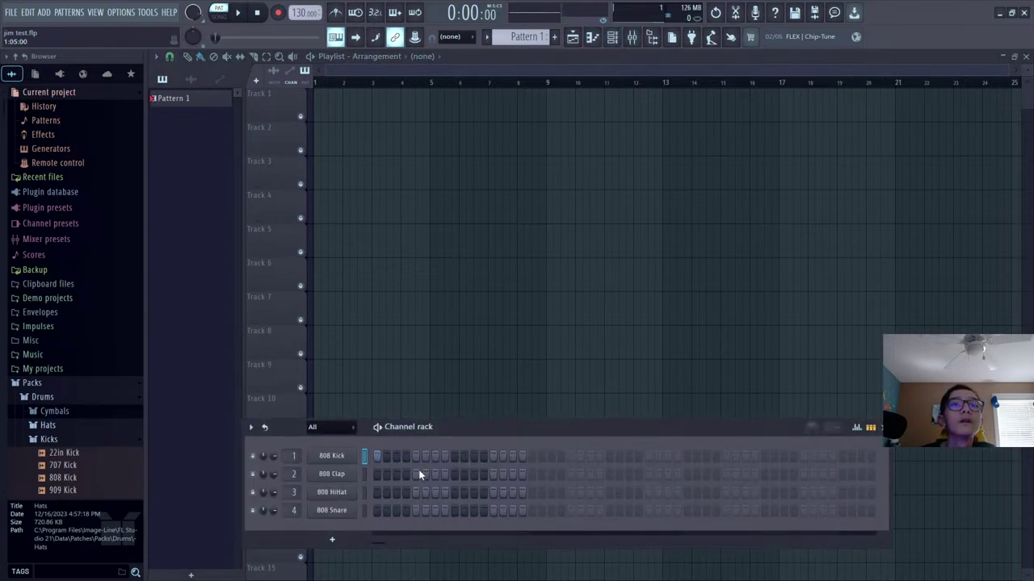
pyautogui.click(473, 457)
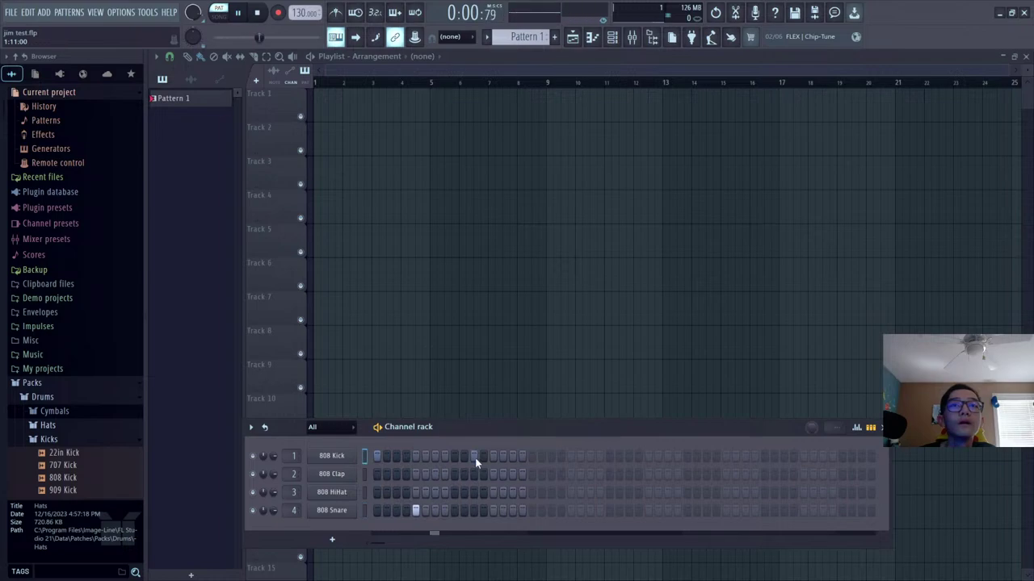
pyautogui.click(493, 510)
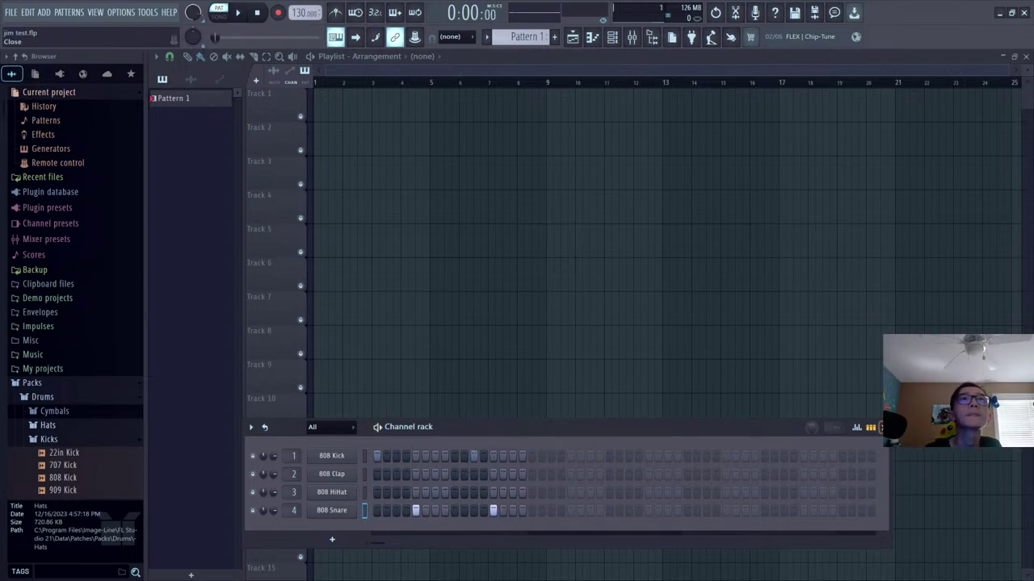
pyautogui.click(881, 427)
# Fill bars 1 to 12 of Track 1 with Pattern 1 clips and create a second pattern
pyautogui.moveTo(319, 117); pyautogui.dragTo(662, 116)
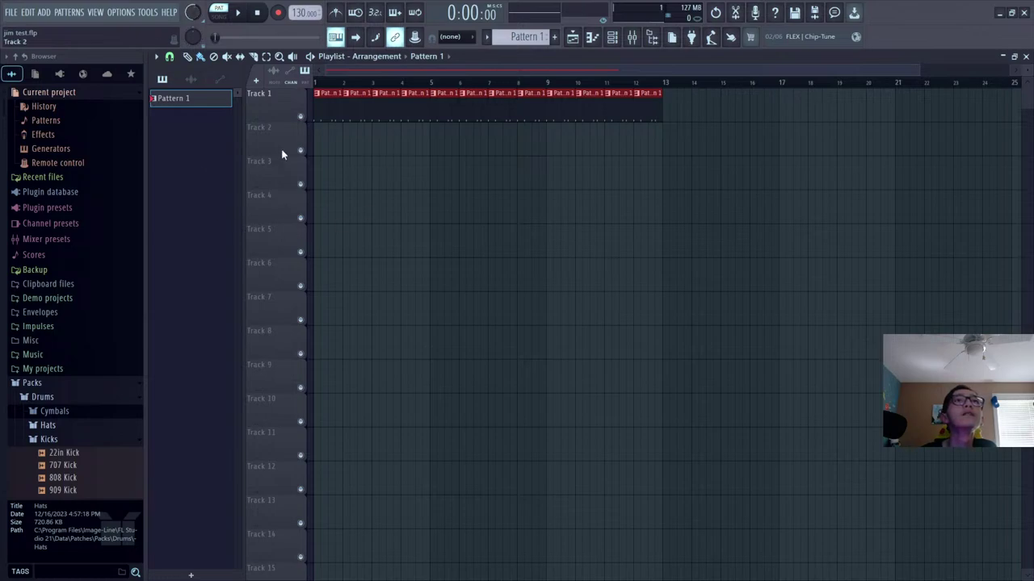
pyautogui.scroll(2, 282, 154)
pyautogui.click(190, 574)
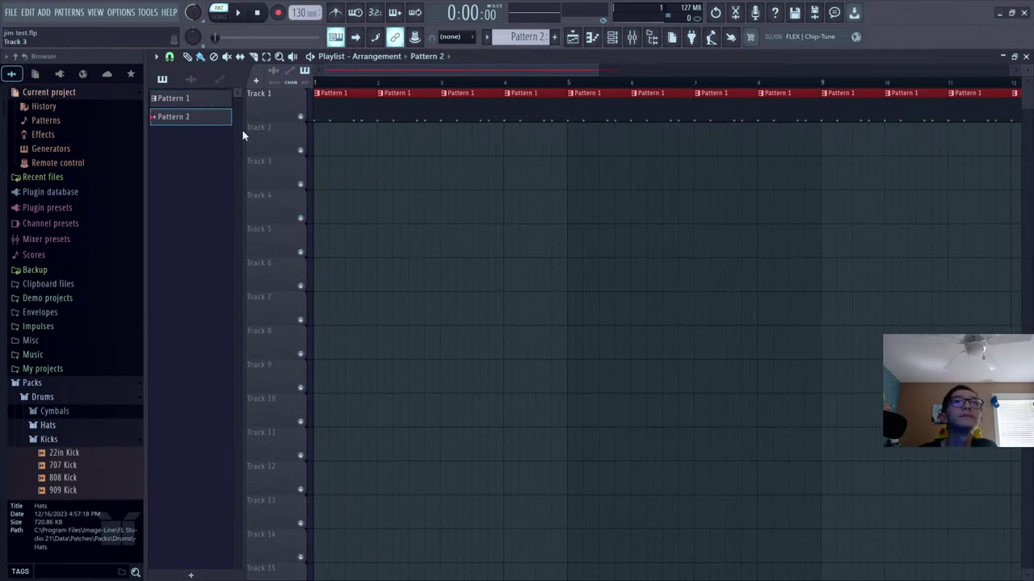
# Add a FLEX instrument channel and load the Nasal Charge preset from the Arksun Cityscape pack
pyautogui.scroll(-1, 554, 73)
pyautogui.click(611, 37)
pyautogui.click(330, 539)
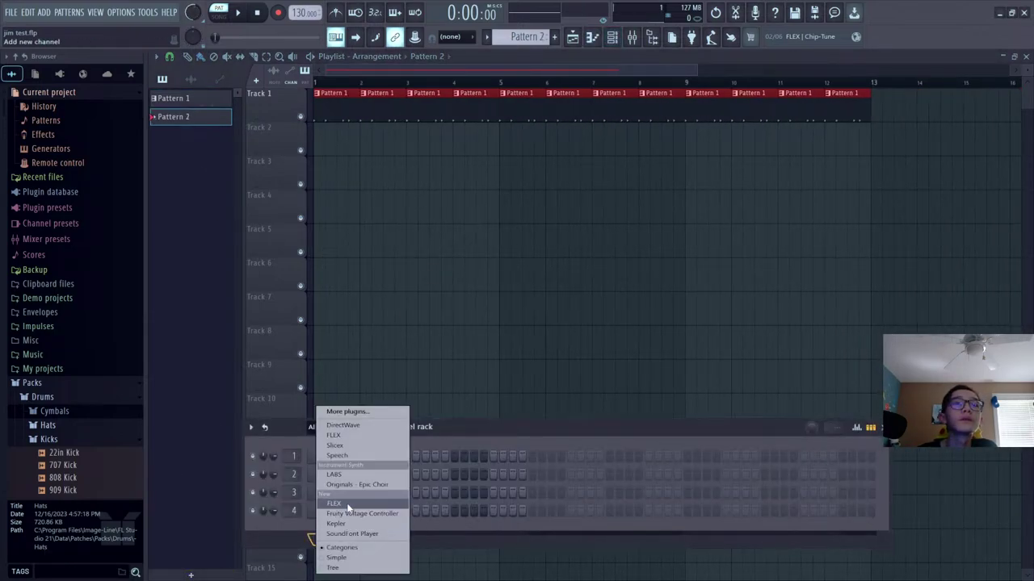
pyautogui.click(334, 503)
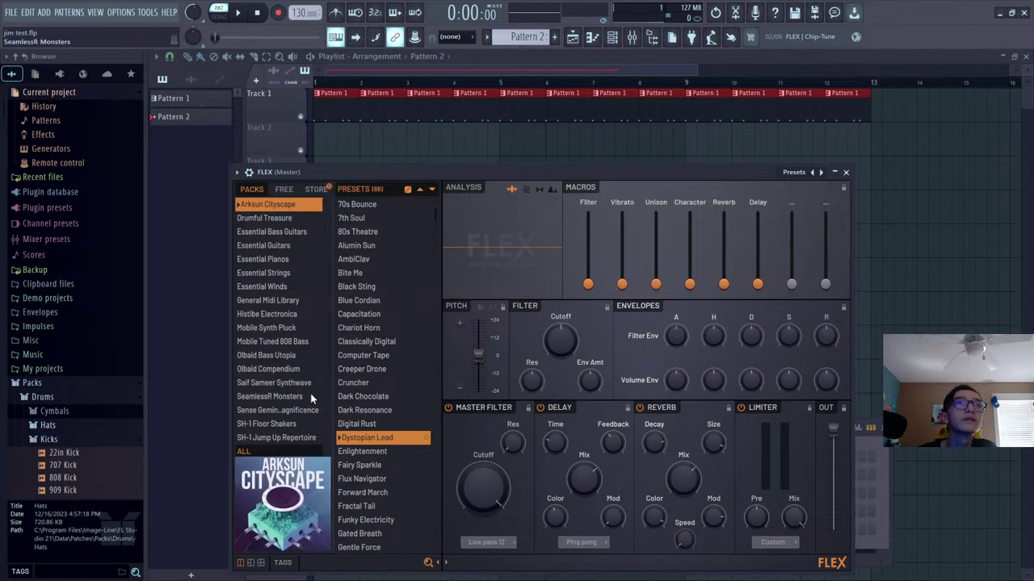
pyautogui.scroll(-10, 388, 375)
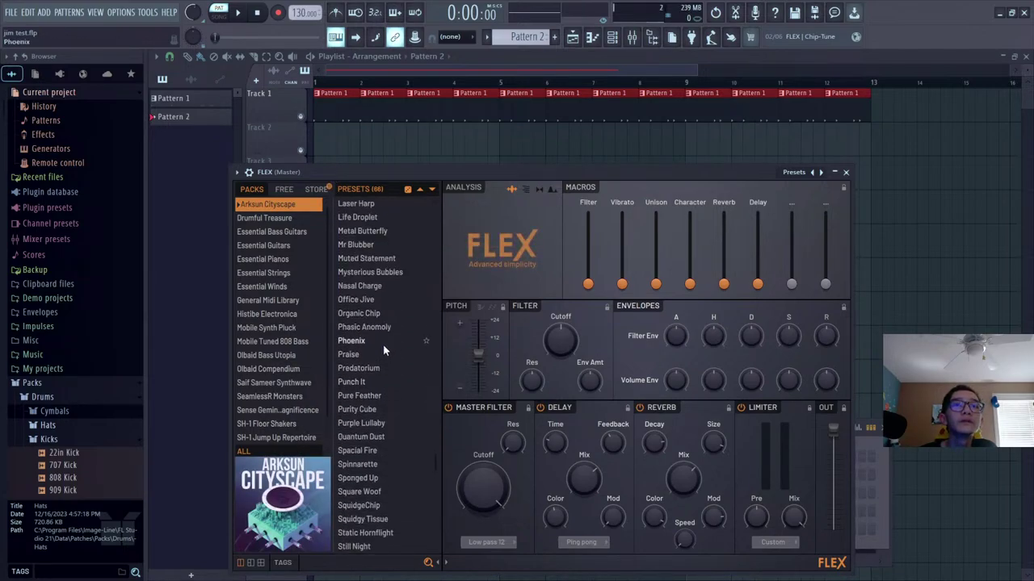
pyautogui.click(380, 287)
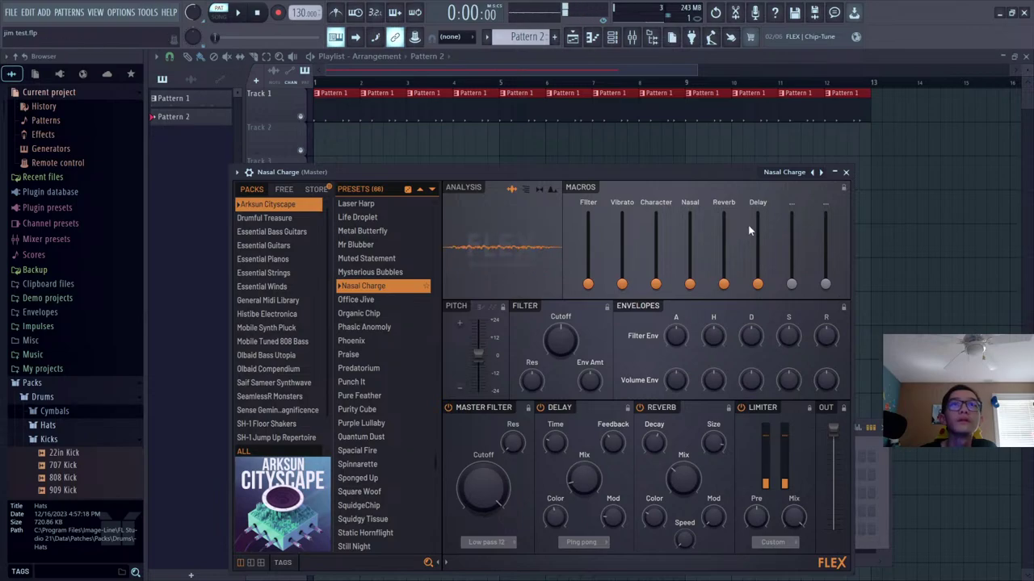
pyautogui.click(846, 173)
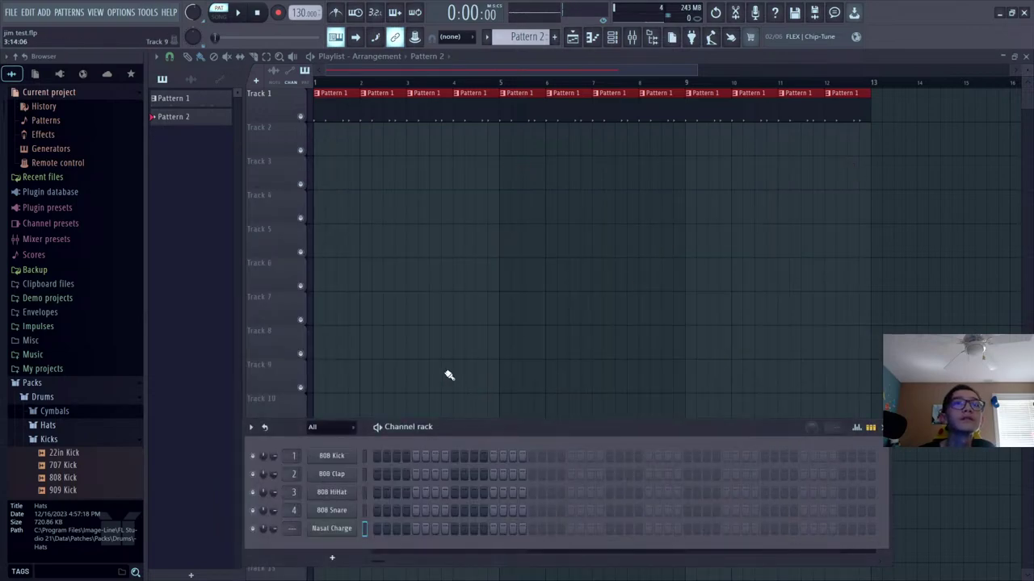
# Place a Pattern 2 clip at bar 1 of Track 2 in the playlist
pyautogui.click(319, 146)
pyautogui.scroll(-1, 521, 68)
pyautogui.scroll(2, 522, 67)
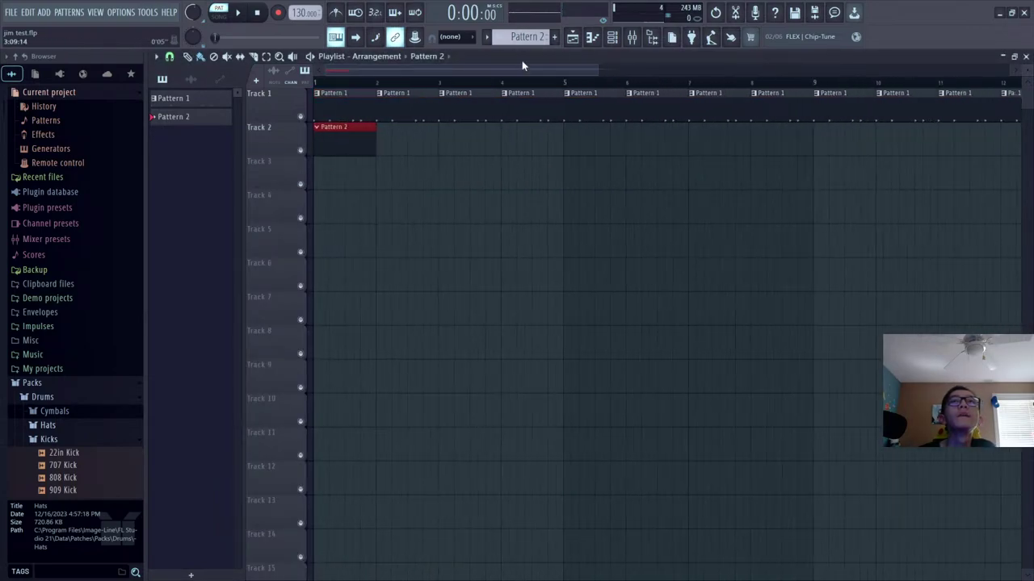
# Add a C6 note at the start of Pattern 2 in the Nasal Charge piano roll
pyautogui.click(592, 38)
pyautogui.click(250, 276)
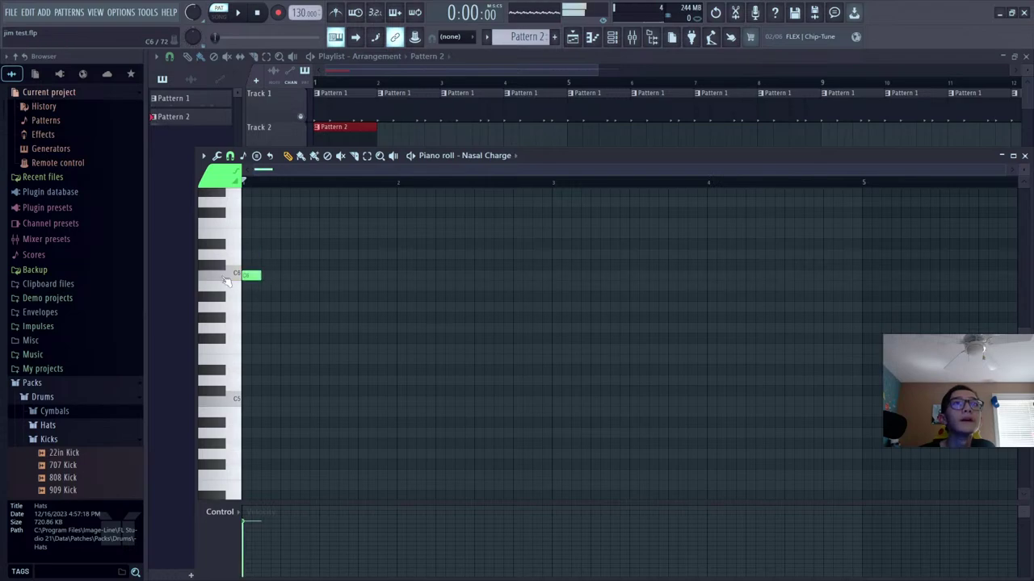
pyautogui.scroll(2, 390, 224)
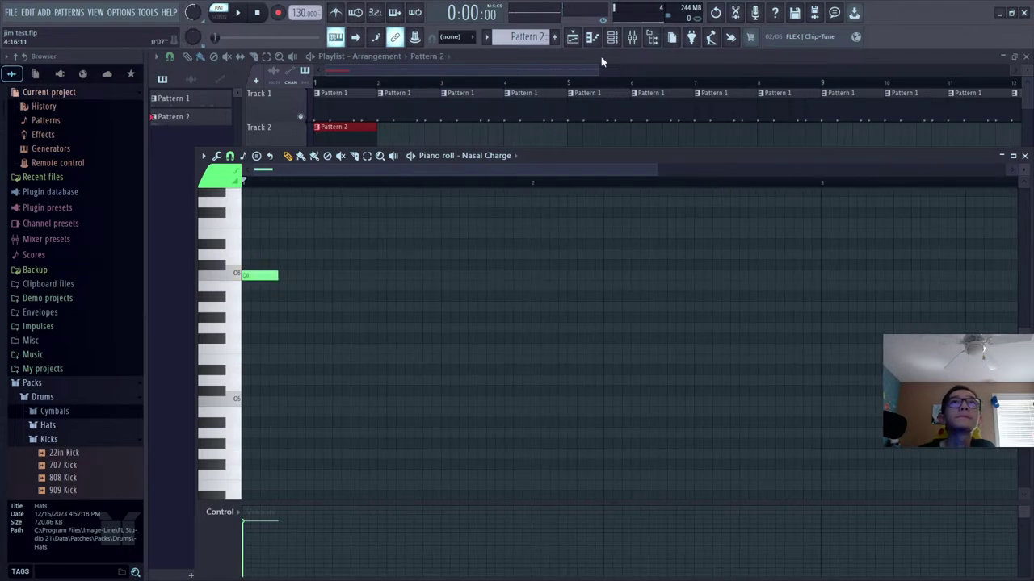
pyautogui.press('F7')
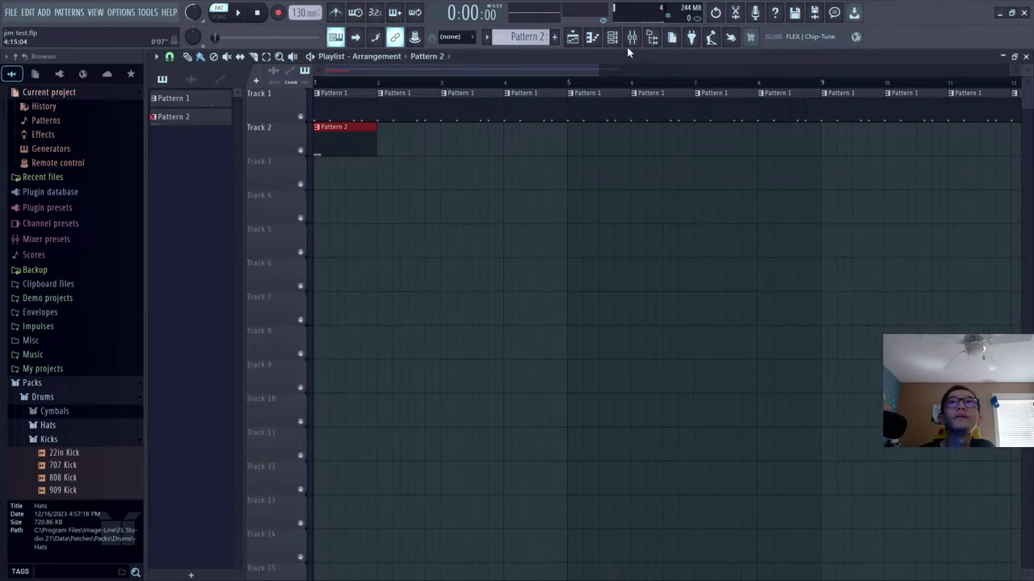
# Fill all 16 steps of the 808 HiHat row in Pattern 1 and play the pattern back
pyautogui.click(177, 100)
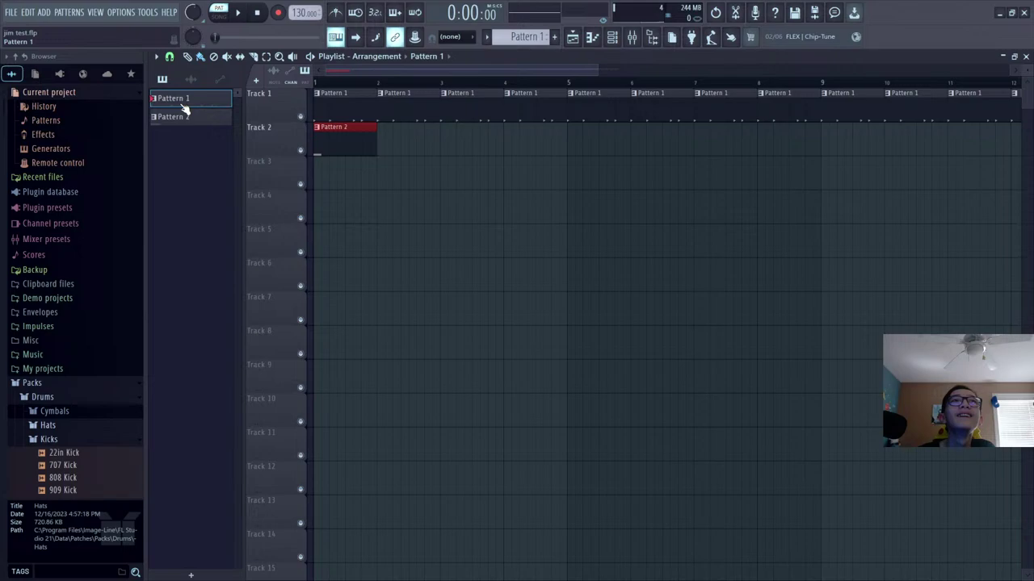
pyautogui.click(618, 40)
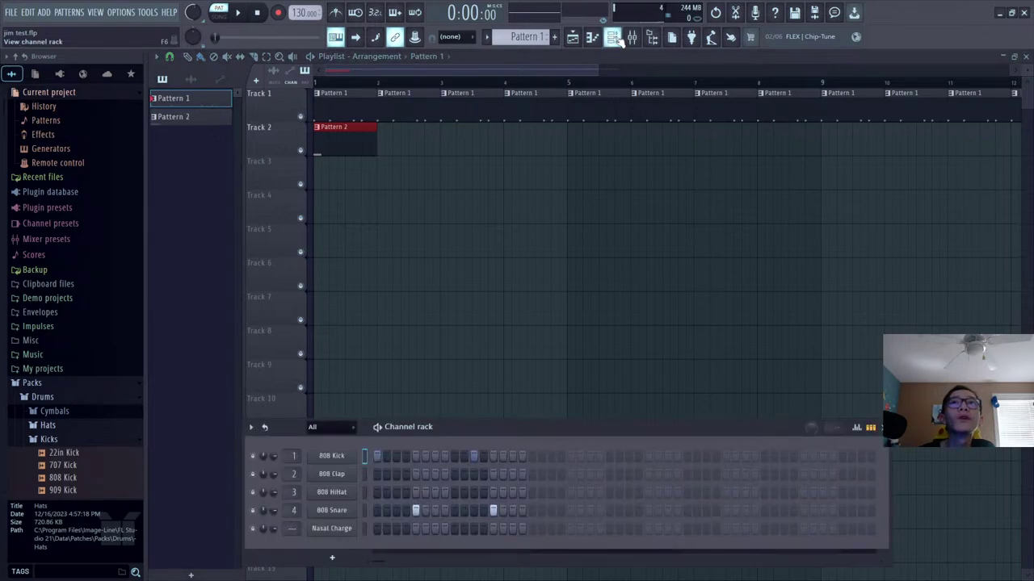
pyautogui.moveTo(494, 427); pyautogui.dragTo(518, 242)
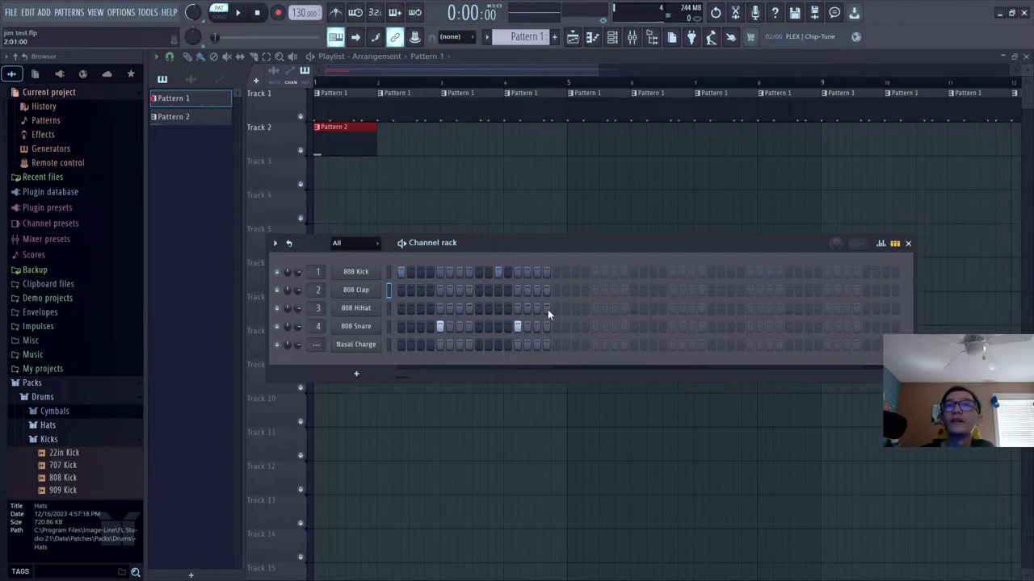
pyautogui.moveTo(439, 307); pyautogui.dragTo(549, 307)
pyautogui.press('space')
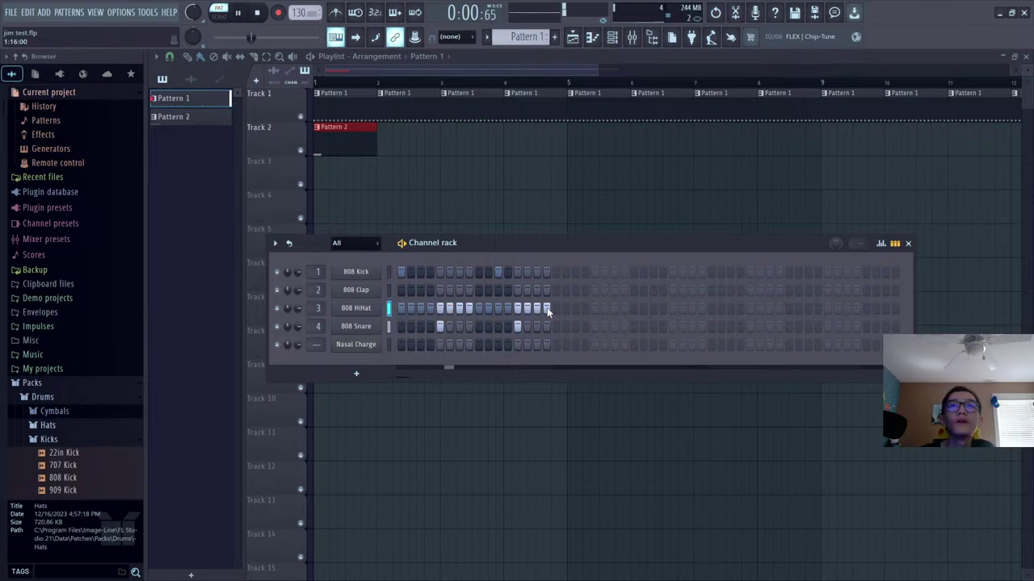
pyautogui.press('space')
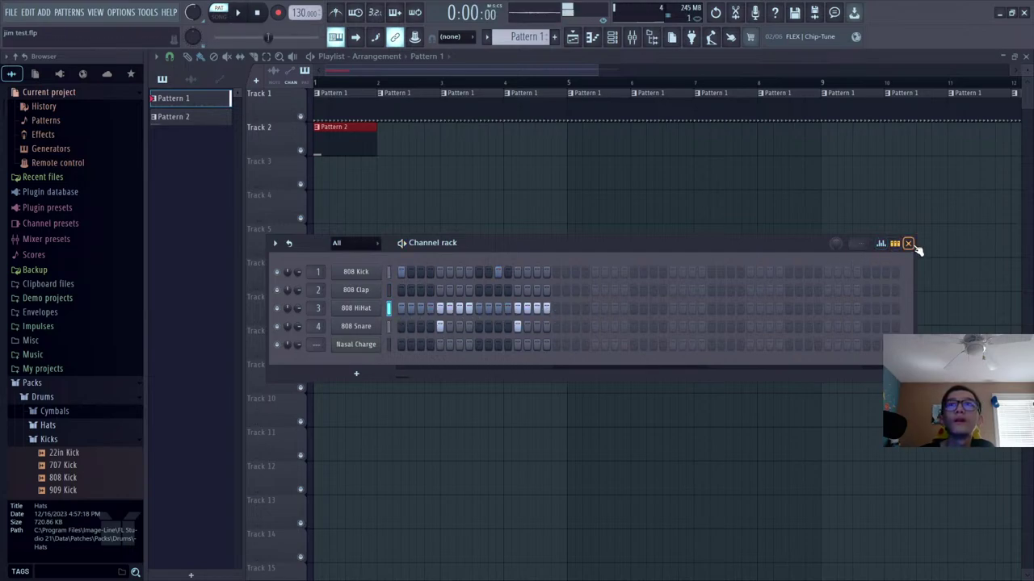
# Thin out the 808 HiHat row while listening, clearing steps including 6, 8 and 16, and close the channel rack
pyautogui.press('space')
pyautogui.rightClick(450, 310)
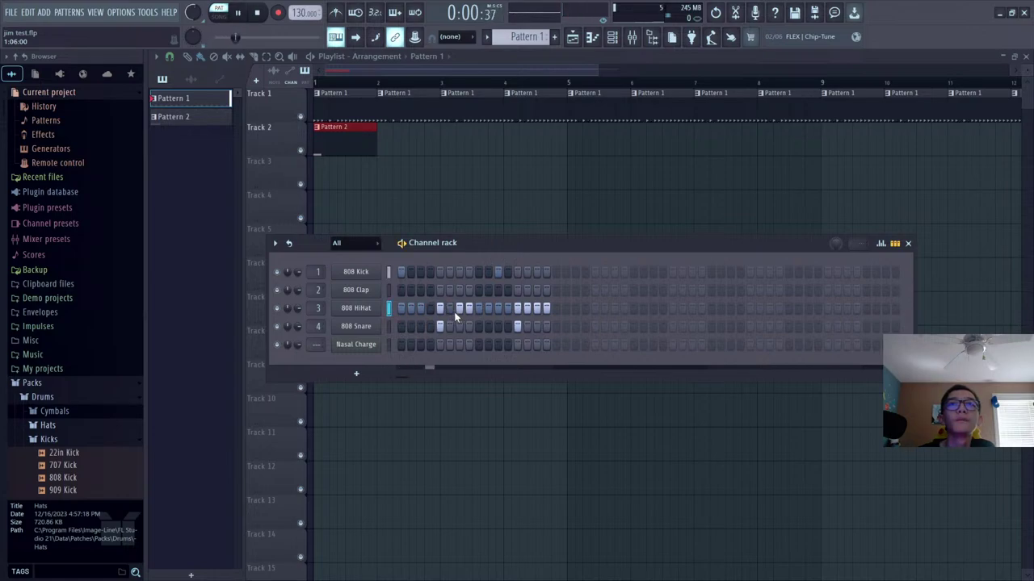
pyautogui.rightClick(468, 310)
pyautogui.press('space')
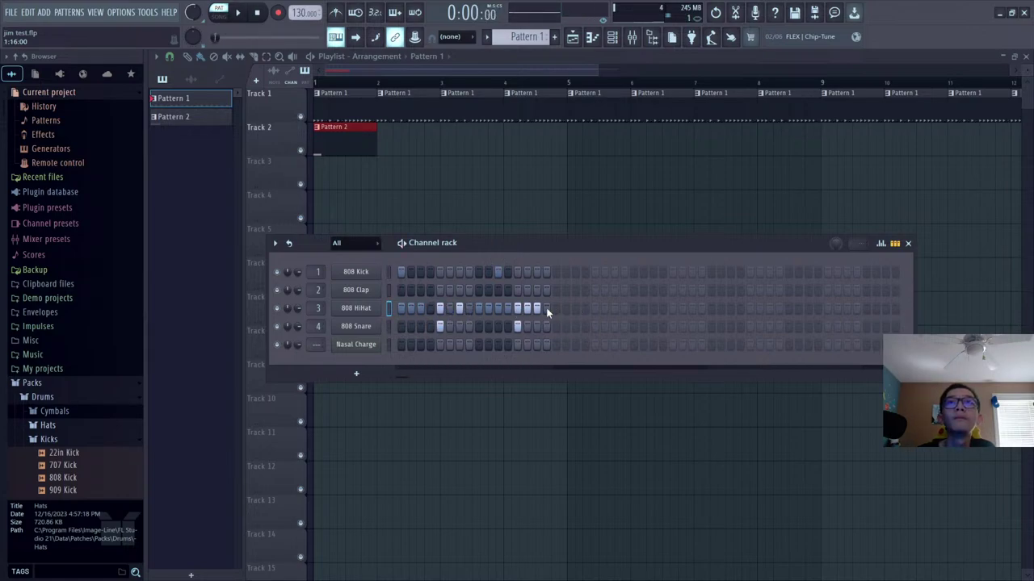
pyautogui.click(907, 243)
# Add a C5 note and two short C6 notes after Pattern 2's first note in Nasal Charge, and set the snap to 1/2 step
pyautogui.click(353, 147)
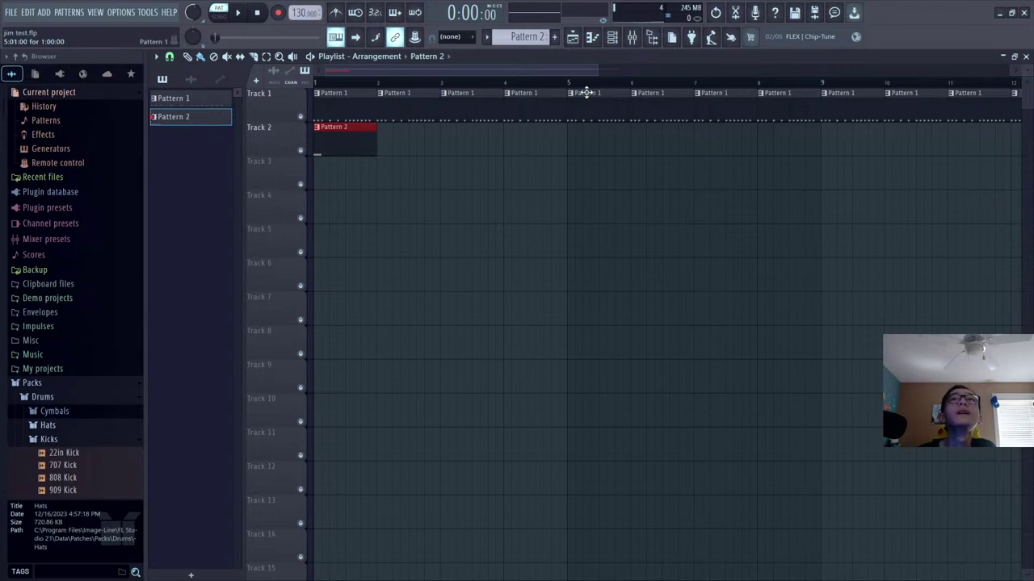
pyautogui.click(593, 41)
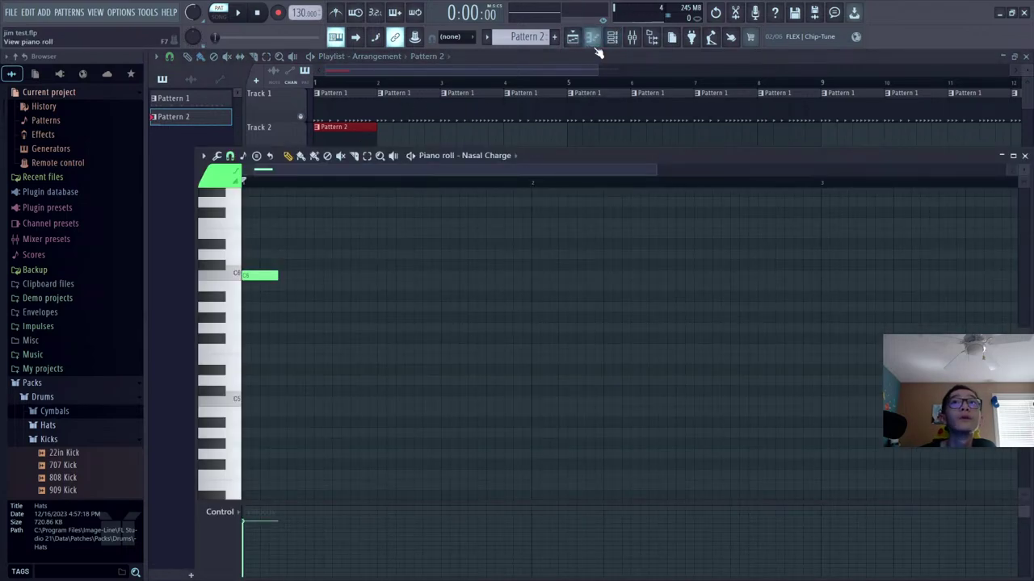
pyautogui.click(220, 276)
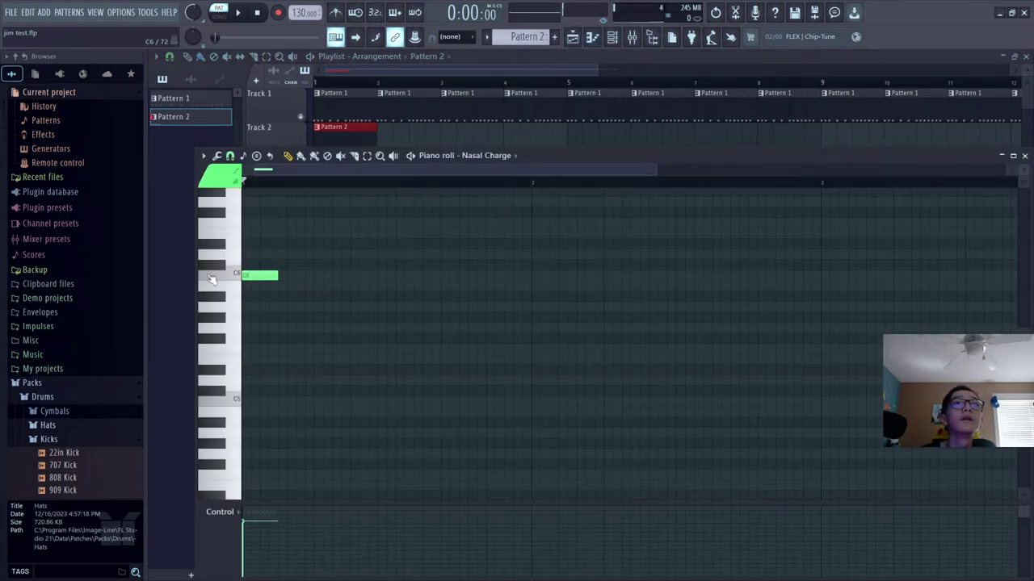
pyautogui.scroll(1, 213, 281)
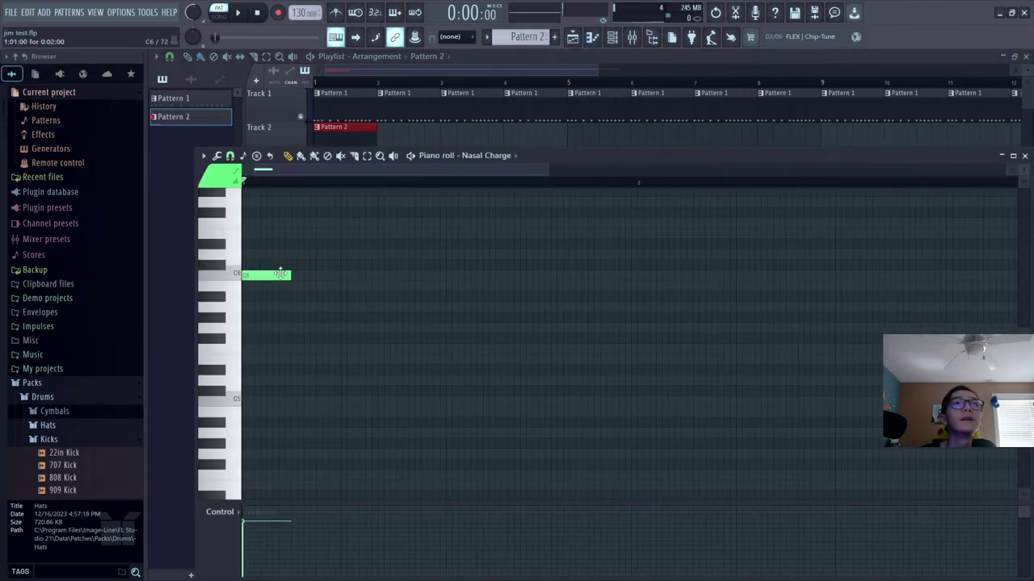
pyautogui.click(296, 402)
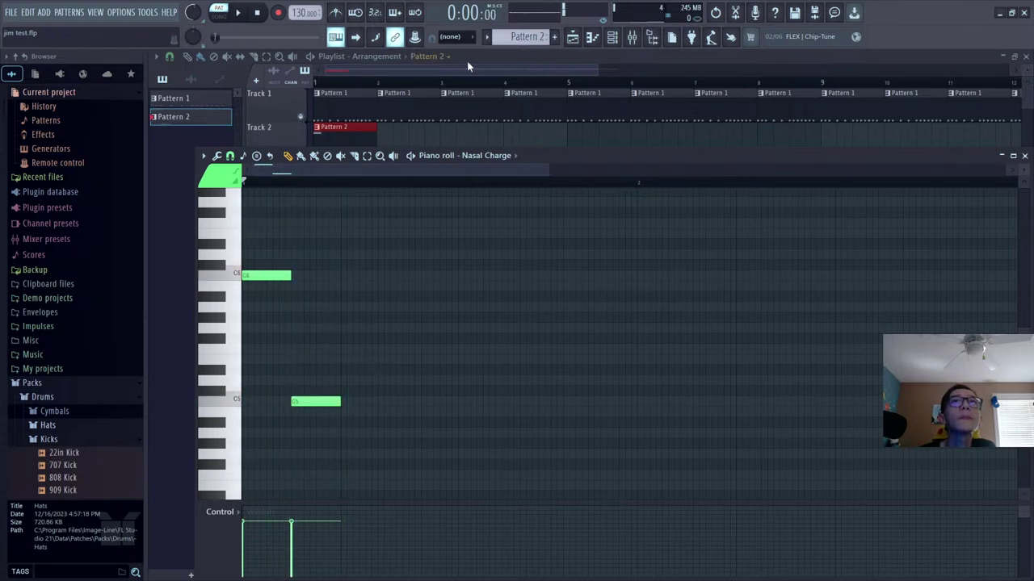
pyautogui.click(344, 276)
pyautogui.moveTo(390, 275); pyautogui.dragTo(375, 276)
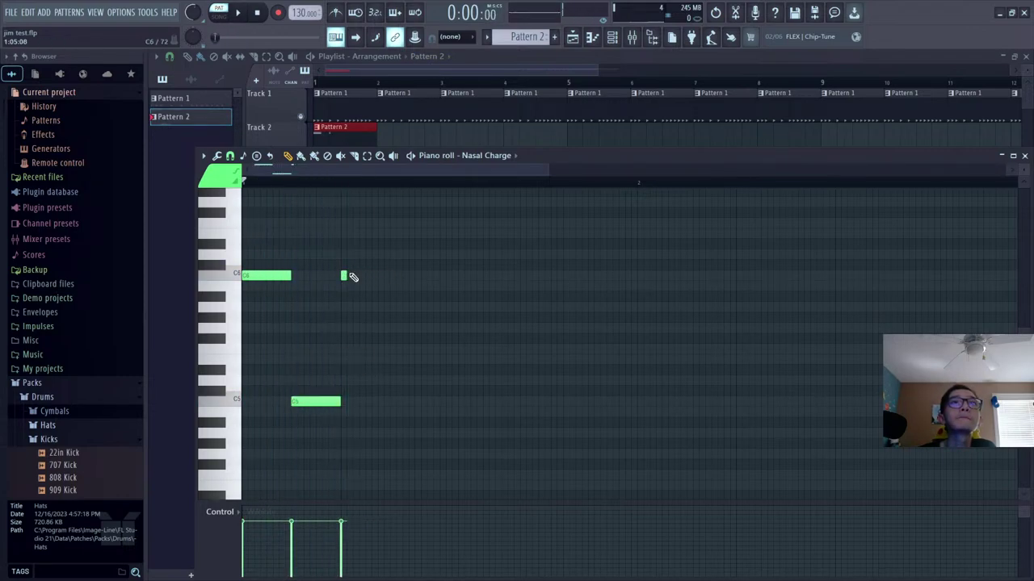
pyautogui.click(230, 155)
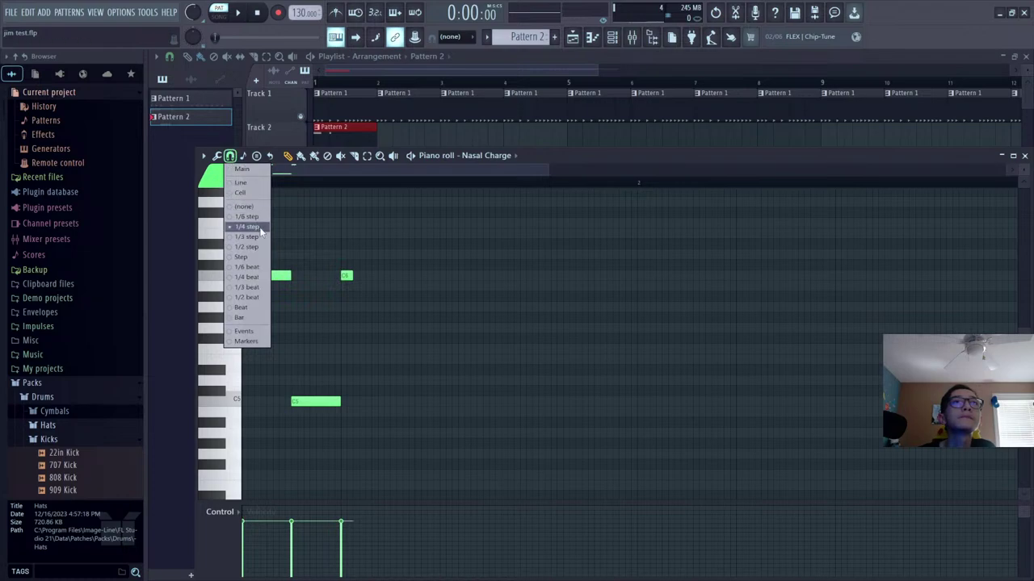
pyautogui.click(367, 277)
pyautogui.click(230, 162)
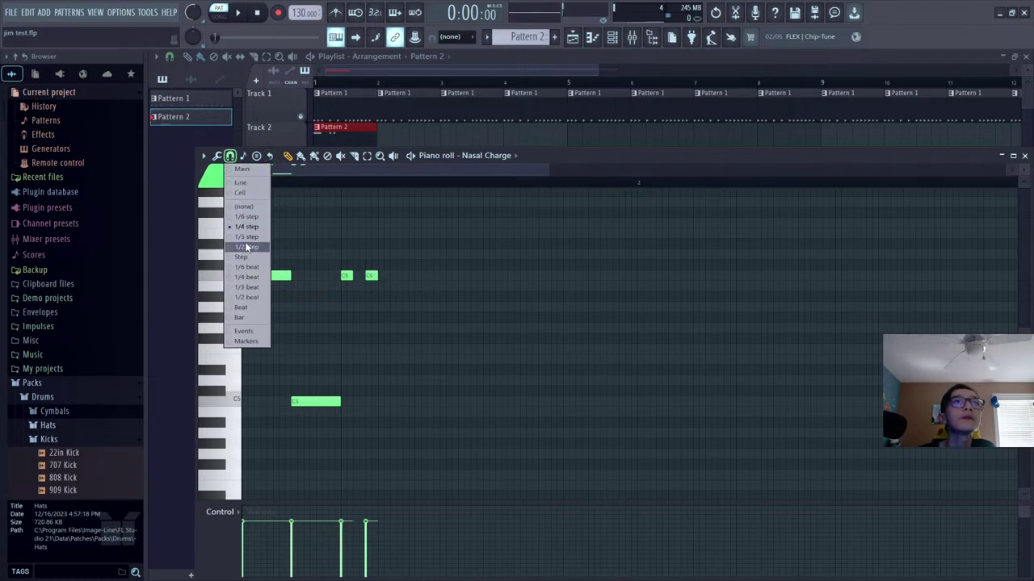
pyautogui.click(250, 247)
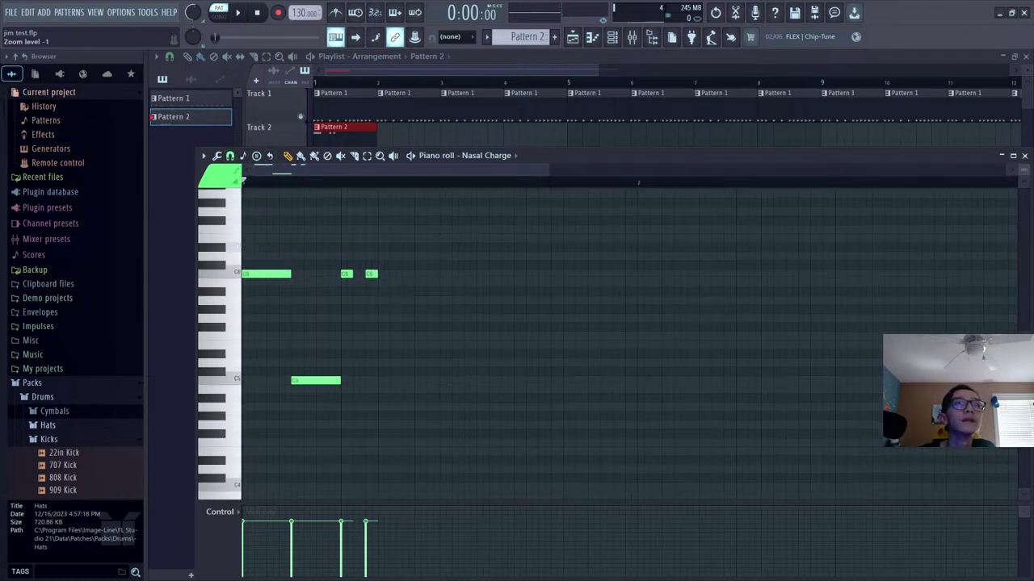
# Set the project tempo to 140 BPM and briefly play the pattern
pyautogui.scroll(-2, 234, 186)
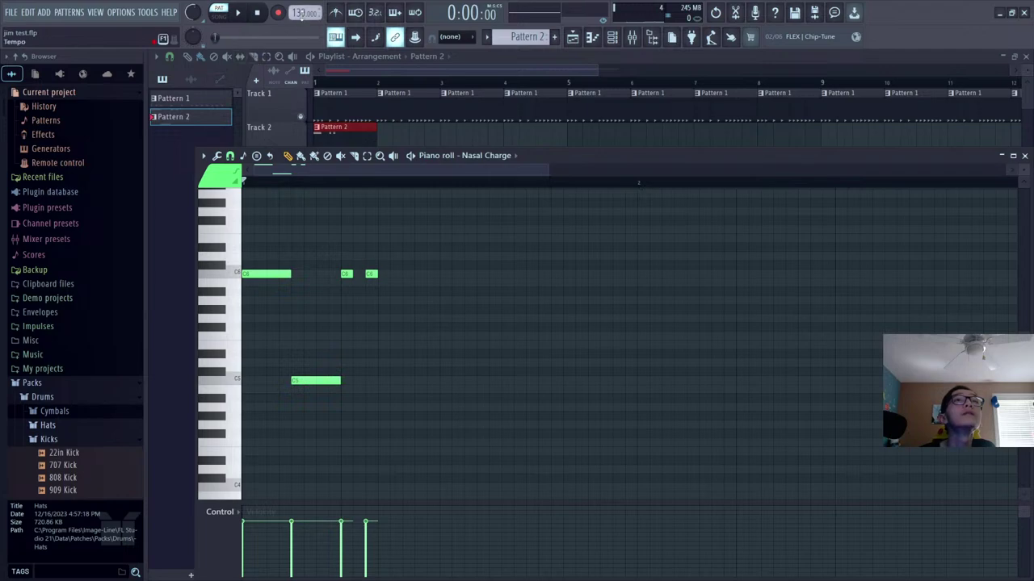
pyautogui.moveTo(299, 13); pyautogui.dragTo(299, 7)
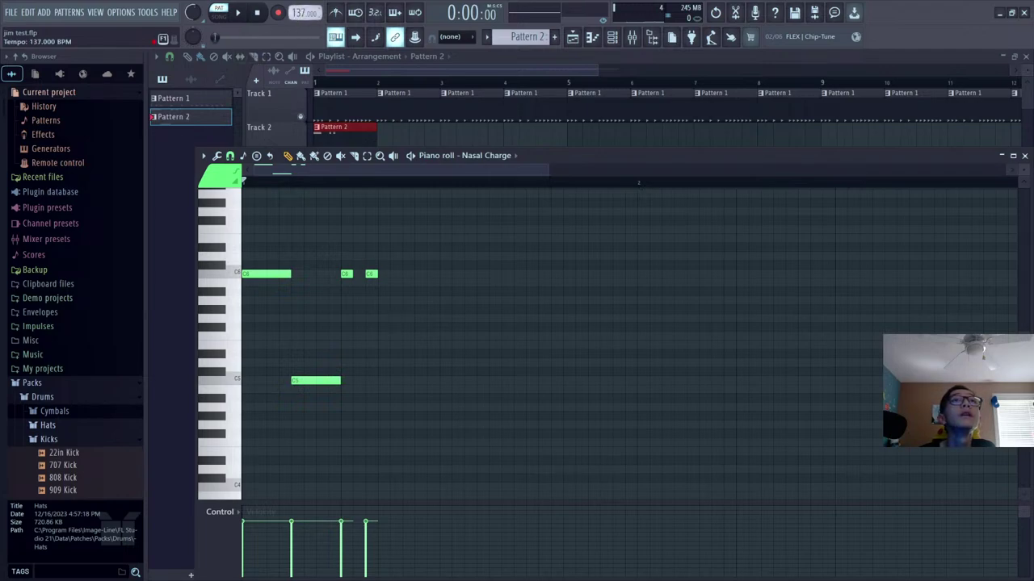
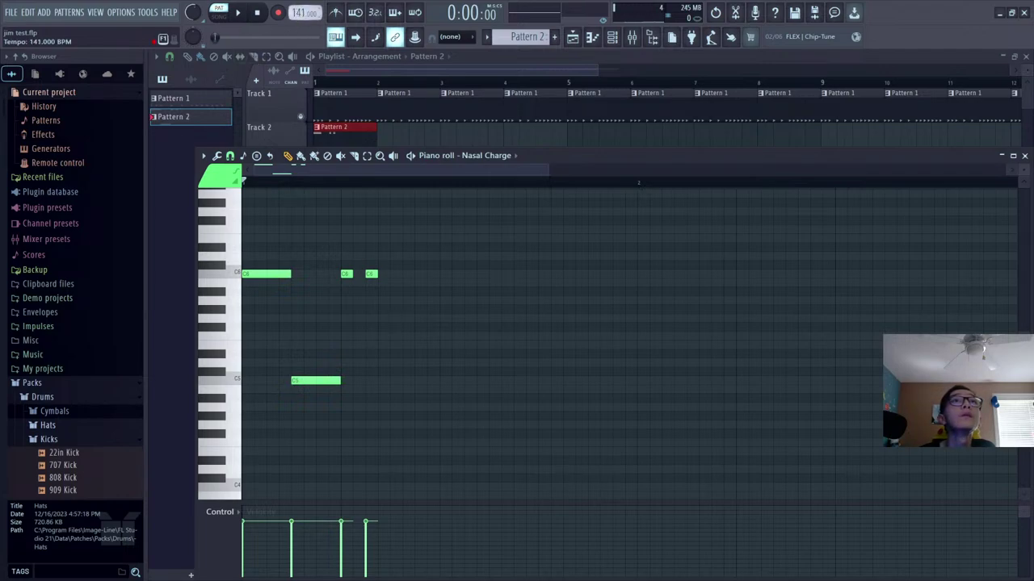
pyautogui.moveTo(298, 10); pyautogui.dragTo(298, 13)
pyautogui.press('space')
pyautogui.press('space')
# Add a B5 note directly after the second short C6 note and extend it to the middle of bar 1
pyautogui.scroll(1, 254, 295)
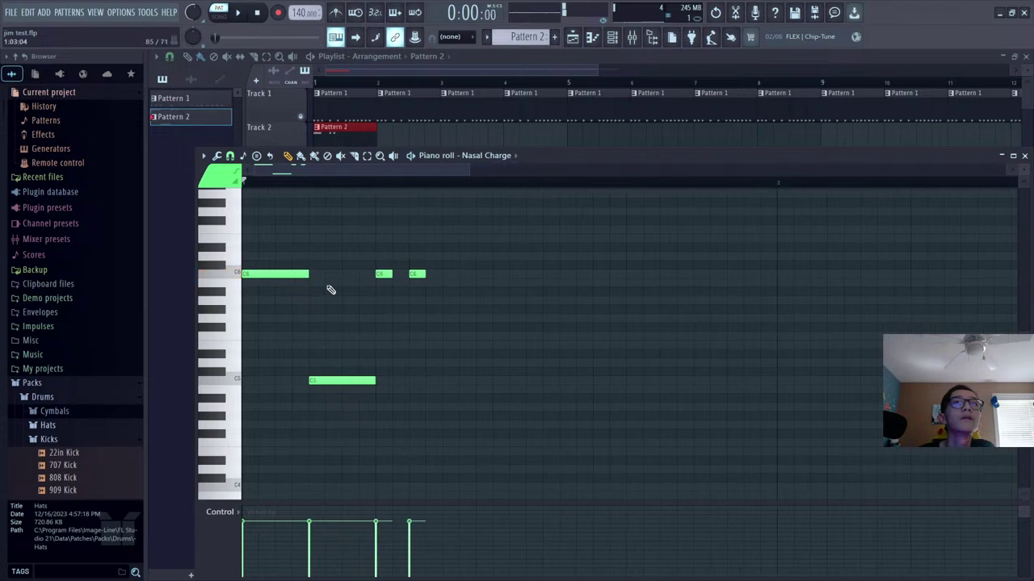
pyautogui.click(417, 275)
pyautogui.click(418, 275)
pyautogui.click(436, 293)
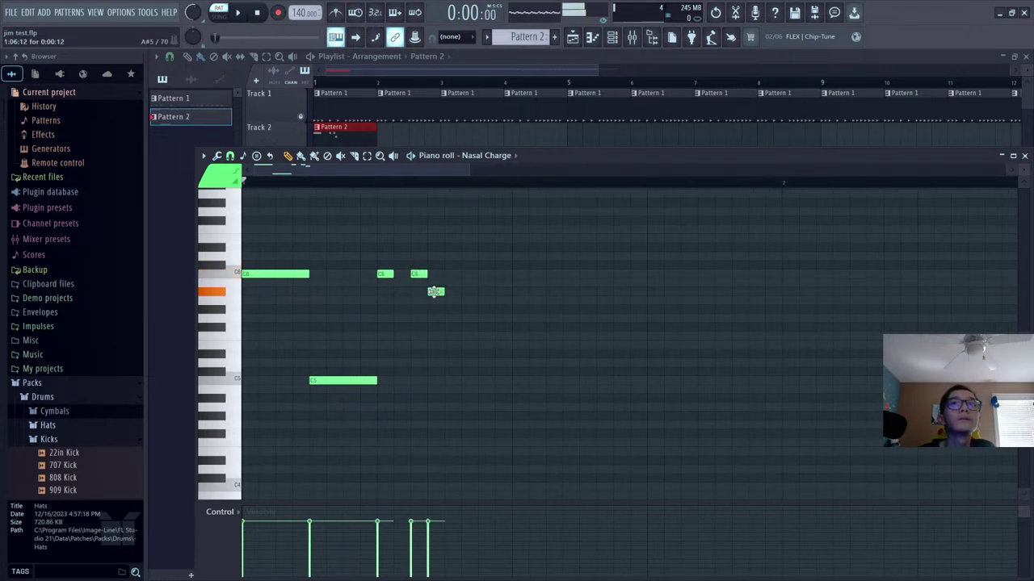
pyautogui.rightClick(434, 292)
pyautogui.click(434, 283)
pyautogui.moveTo(443, 283); pyautogui.dragTo(512, 282)
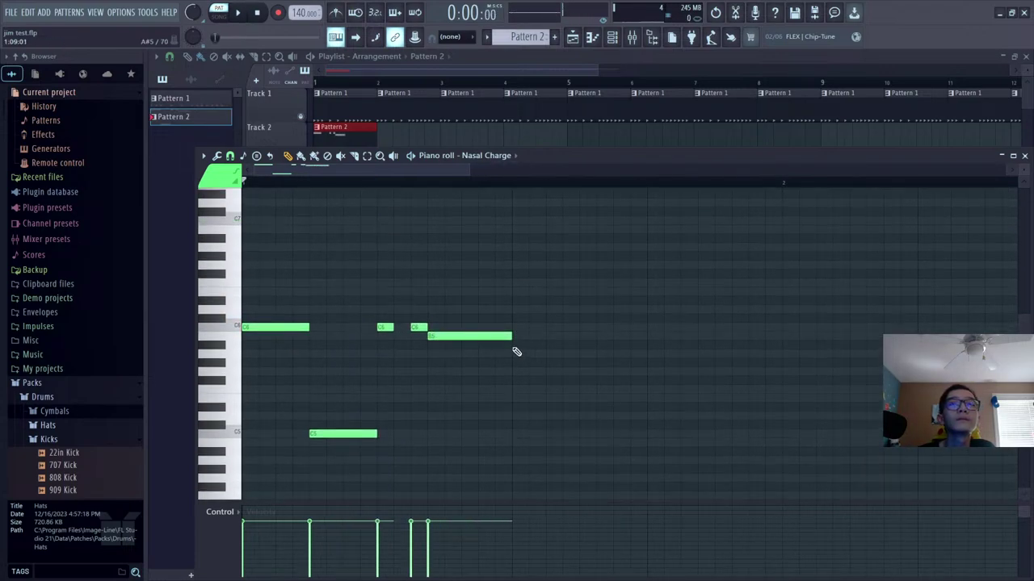
# Complete bar 1 of the melody with consecutive C6, D6, E6 and C6 notes of equal length after the B5
pyautogui.scroll(2, 517, 331)
pyautogui.click(518, 324)
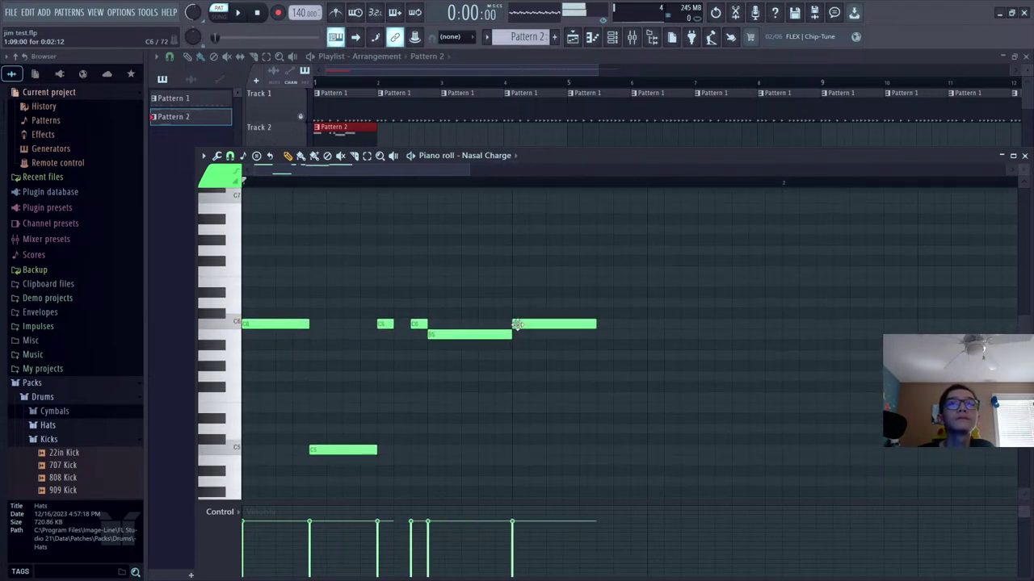
pyautogui.moveTo(593, 324); pyautogui.dragTo(579, 323)
pyautogui.click(584, 302)
pyautogui.click(653, 281)
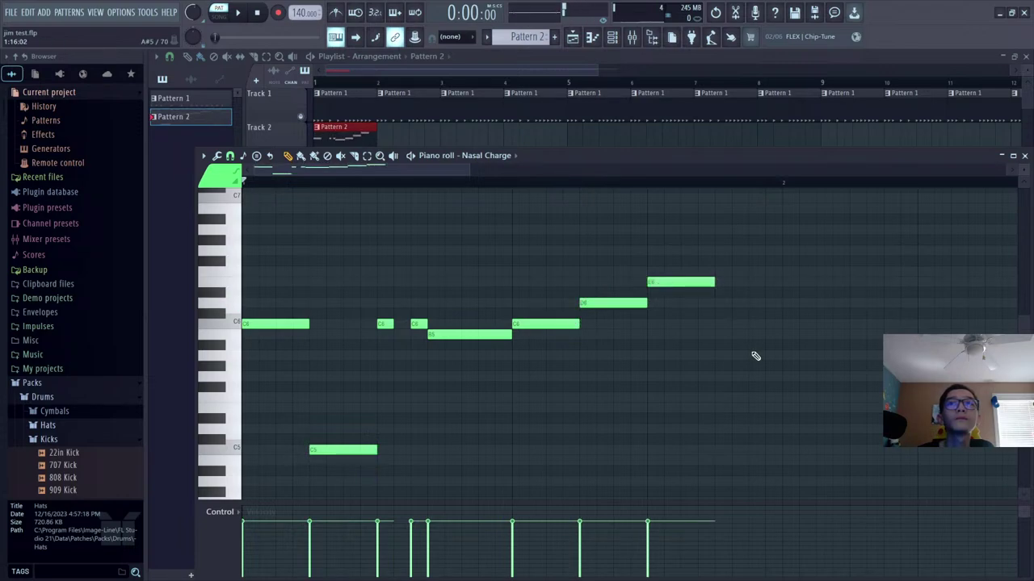
pyautogui.click(721, 323)
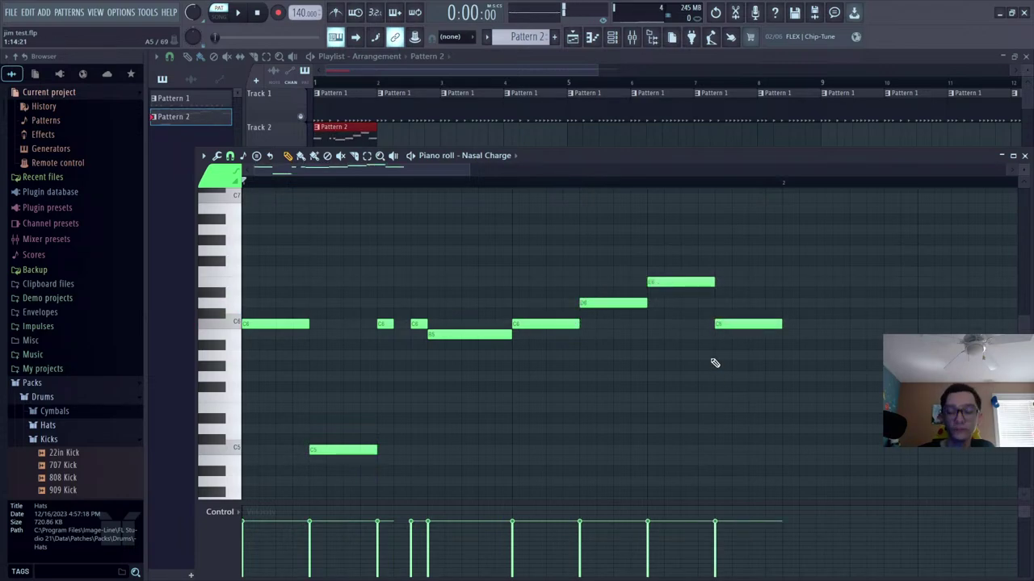
# Transpose the whole Nasal Charge melody down one octave and play it back
pyautogui.hotkey('ctrl', 'Down')
pyautogui.press('space')
pyautogui.scroll(-2, 566, 288)
pyautogui.scroll(-1, 501, 297)
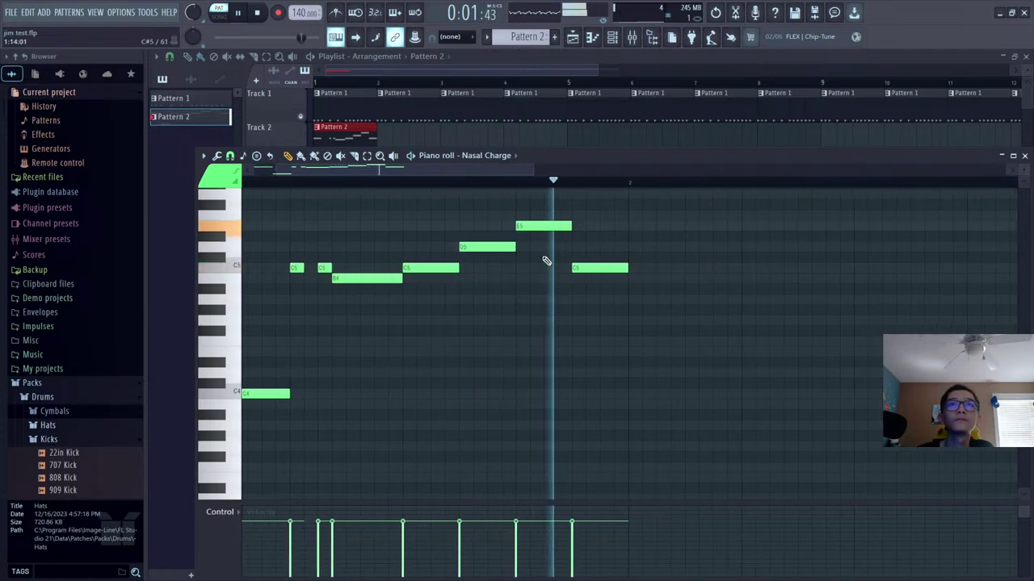
pyautogui.press('space')
# Shorten the B4 note to two steps by starting it at step 7 with its end kept in place, and play the melody back
pyautogui.moveTo(376, 277); pyautogui.dragTo(390, 274)
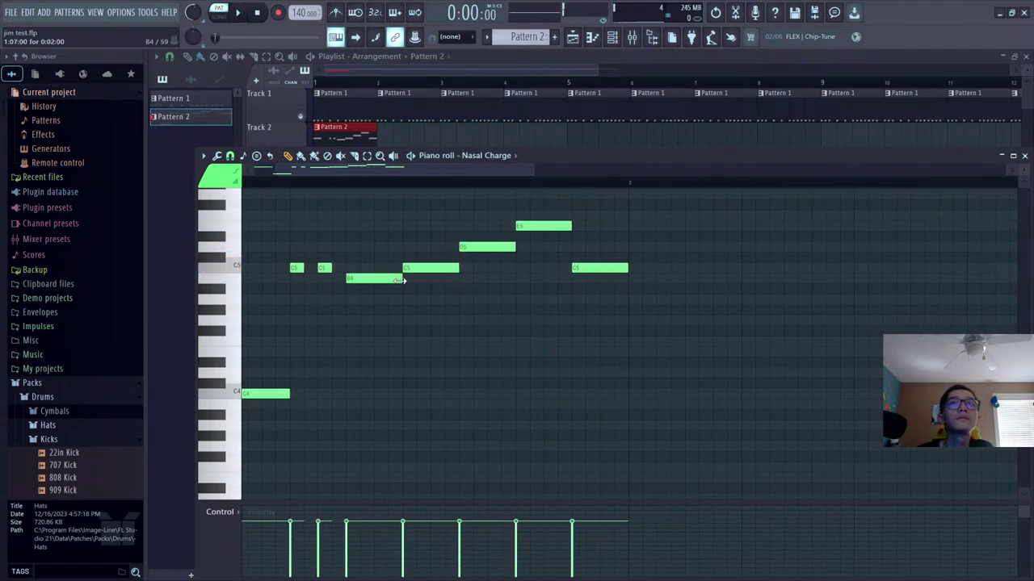
pyautogui.press('space')
pyautogui.scroll(-2, 468, 276)
pyautogui.scroll(1, 517, 262)
pyautogui.press('space')
pyautogui.scroll(2, 533, 283)
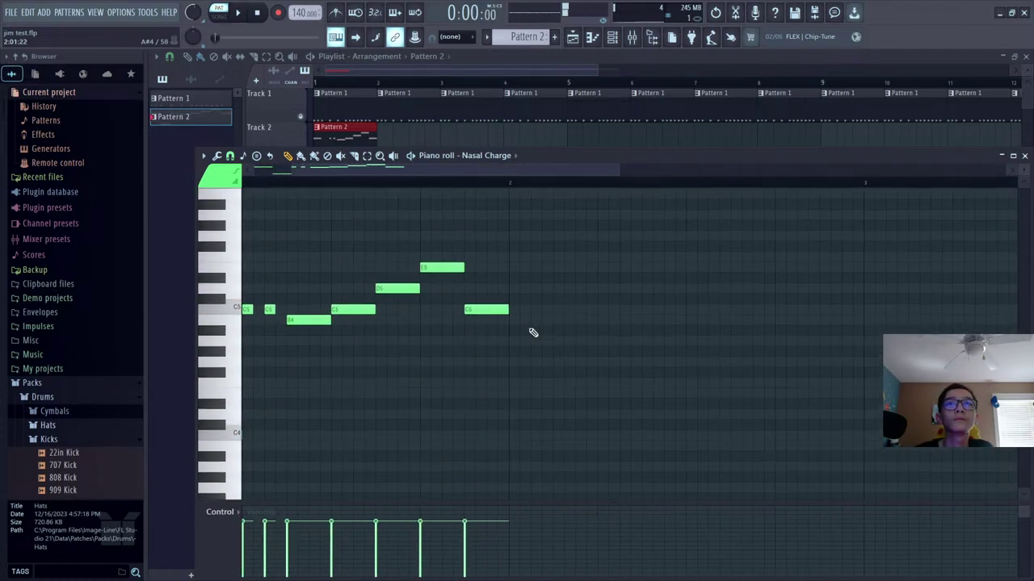
pyautogui.scroll(-2, 582, 272)
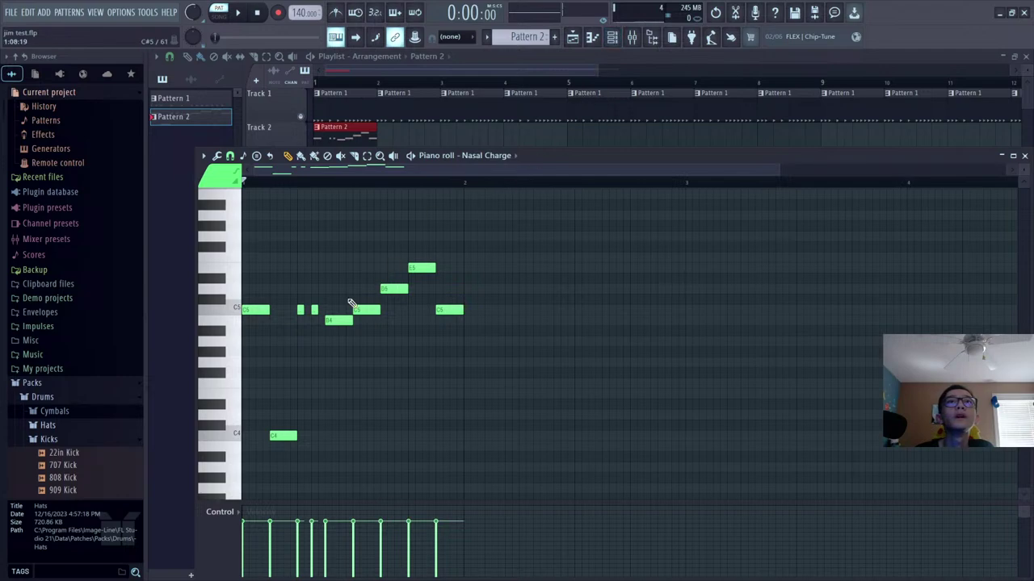
pyautogui.scroll(2, 242, 323)
pyautogui.scroll(-1, 229, 315)
pyautogui.scroll(1, 229, 315)
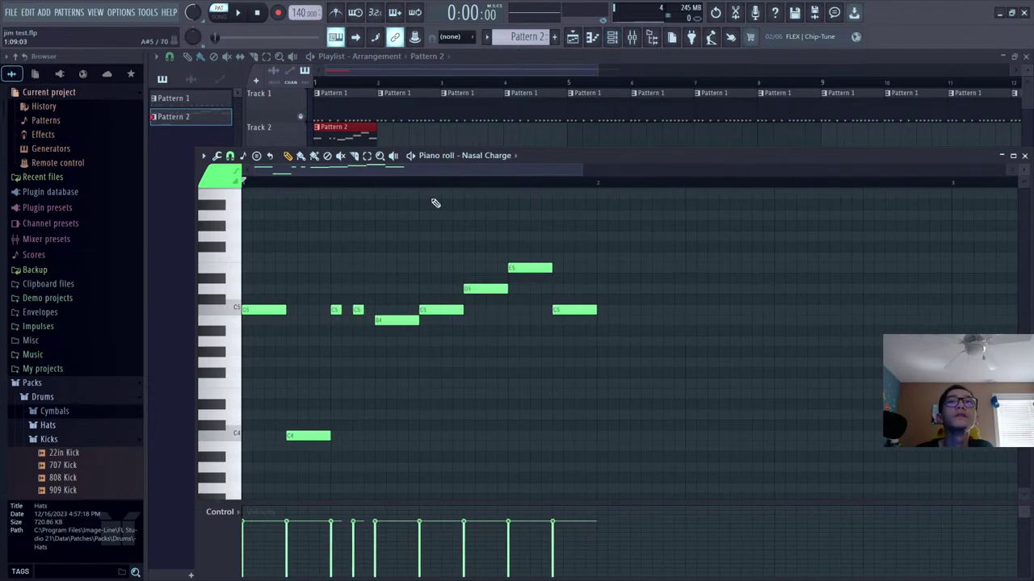
# Clone the Nasal Charge channel and arrange the FLEX and channel rack windows so the channel list is accessible
pyautogui.press('F6')
pyautogui.rightClick(372, 341)
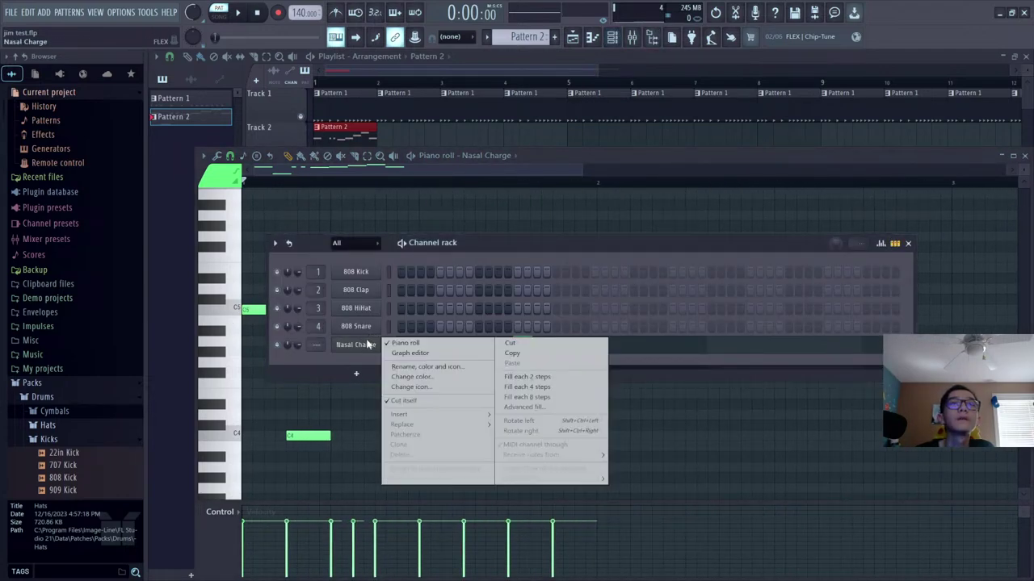
pyautogui.click(427, 444)
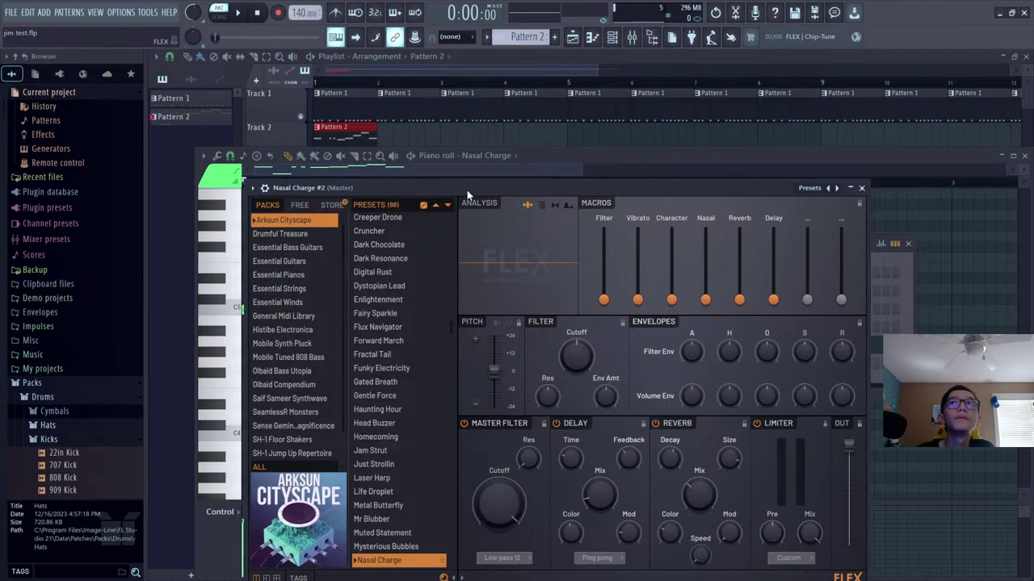
pyautogui.moveTo(466, 190); pyautogui.dragTo(632, 180)
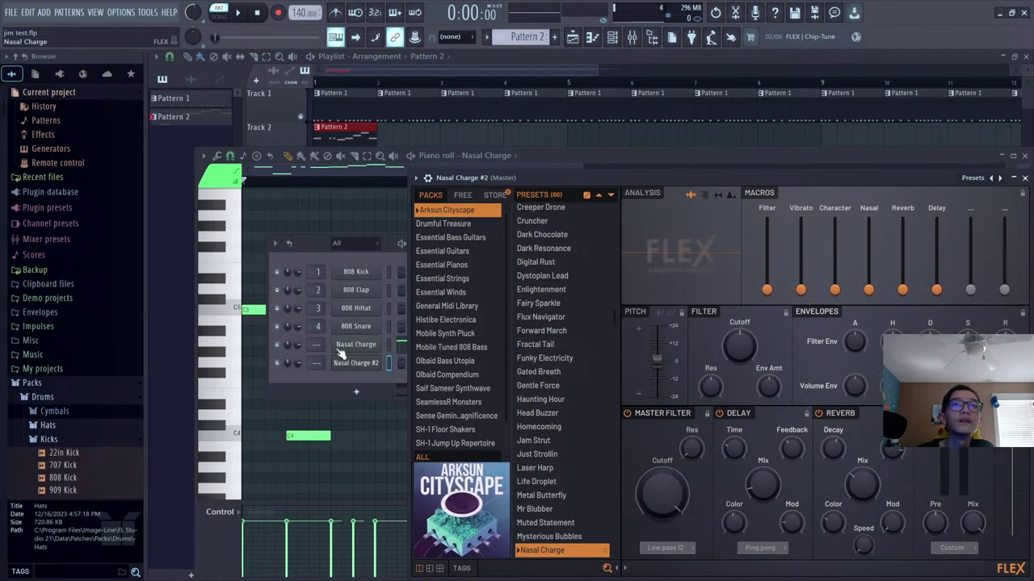
pyautogui.moveTo(327, 250); pyautogui.dragTo(266, 159)
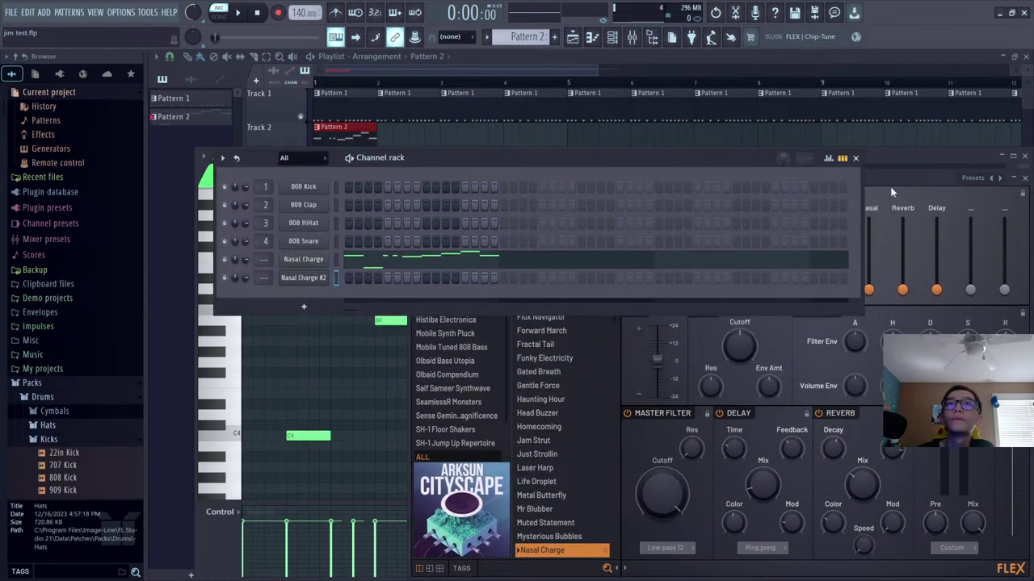
# Audition the Blue Cordian and Black Sting presets in the cloned channel's FLEX, then load the Bite Me preset
pyautogui.click(304, 307)
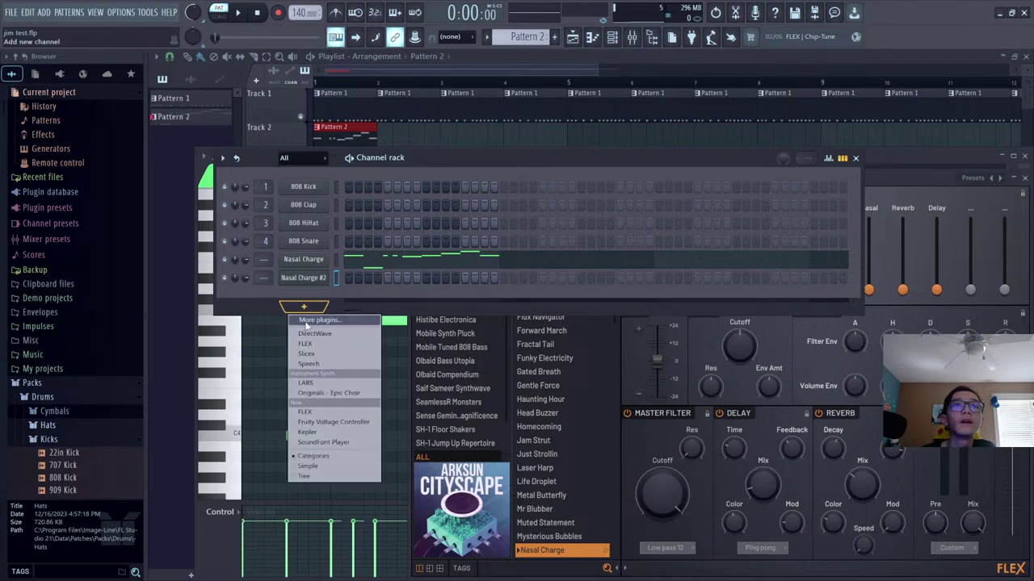
pyautogui.click(272, 289)
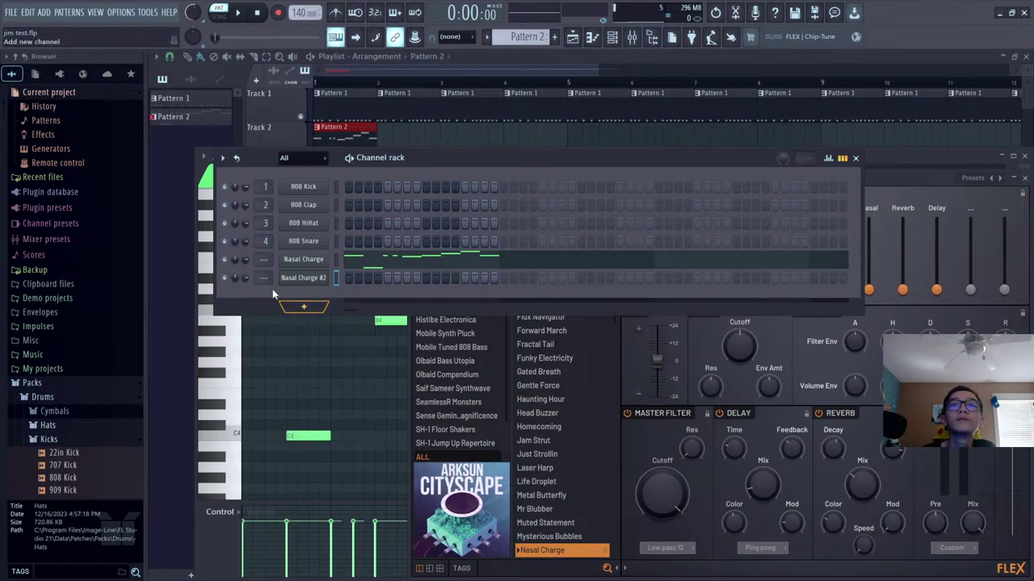
pyautogui.click(886, 176)
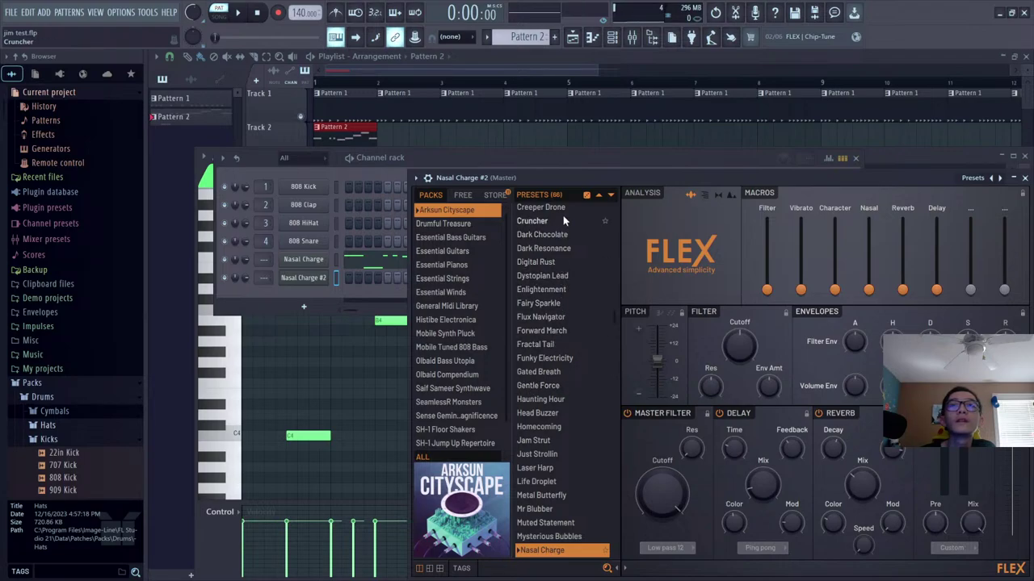
pyautogui.scroll(4, 569, 278)
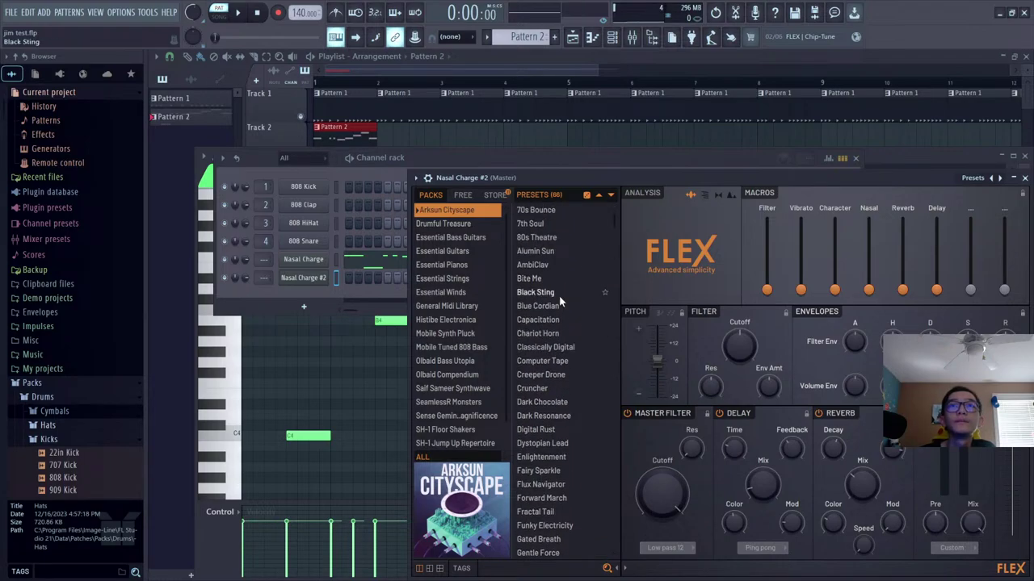
pyautogui.click(551, 304)
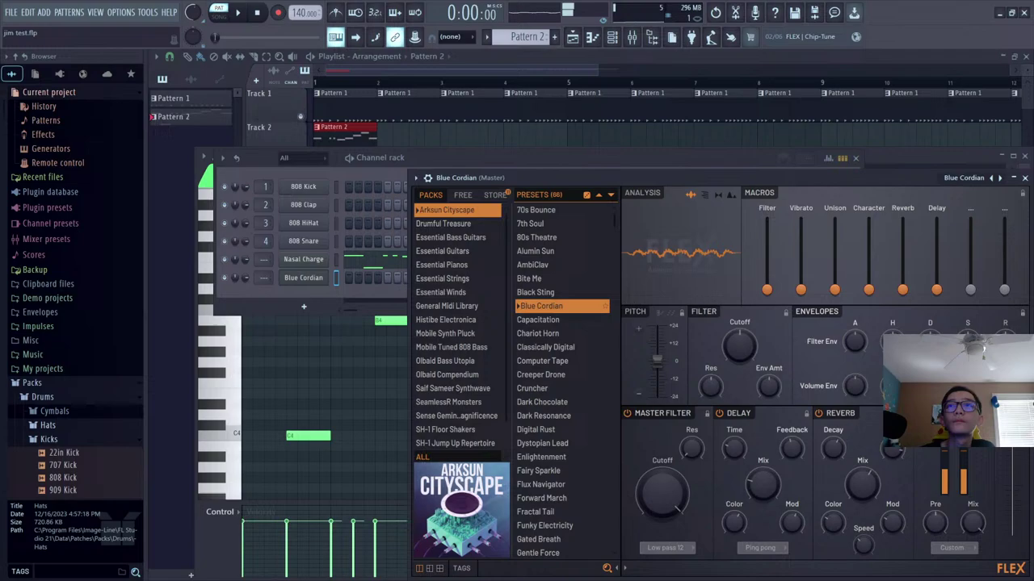
pyautogui.click(560, 292)
pyautogui.click(556, 279)
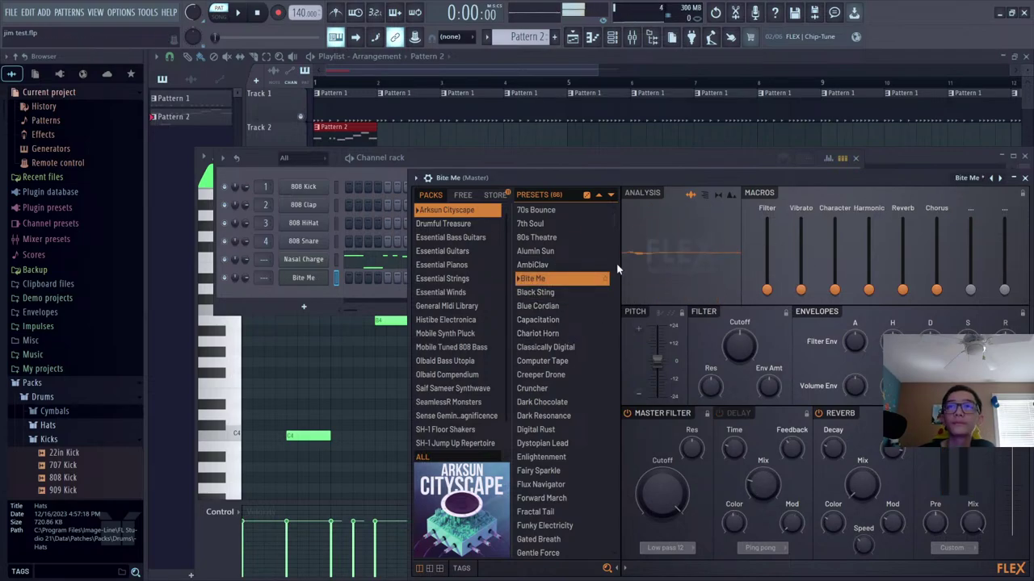
# Raise the Bite Me pitch to +12, and close the FLEX and channel rack windows
pyautogui.moveTo(657, 361); pyautogui.dragTo(658, 353)
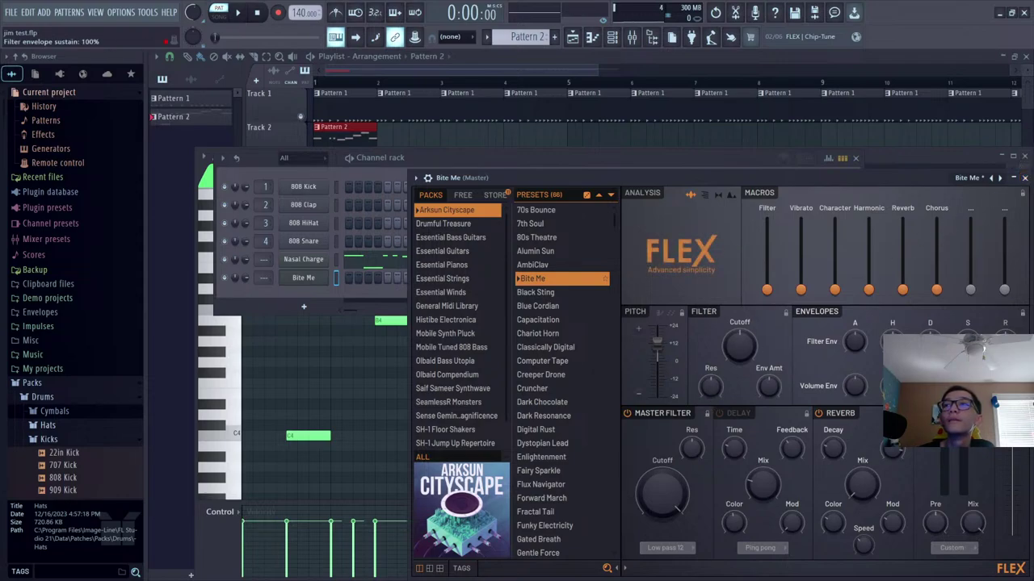
pyautogui.click(1024, 178)
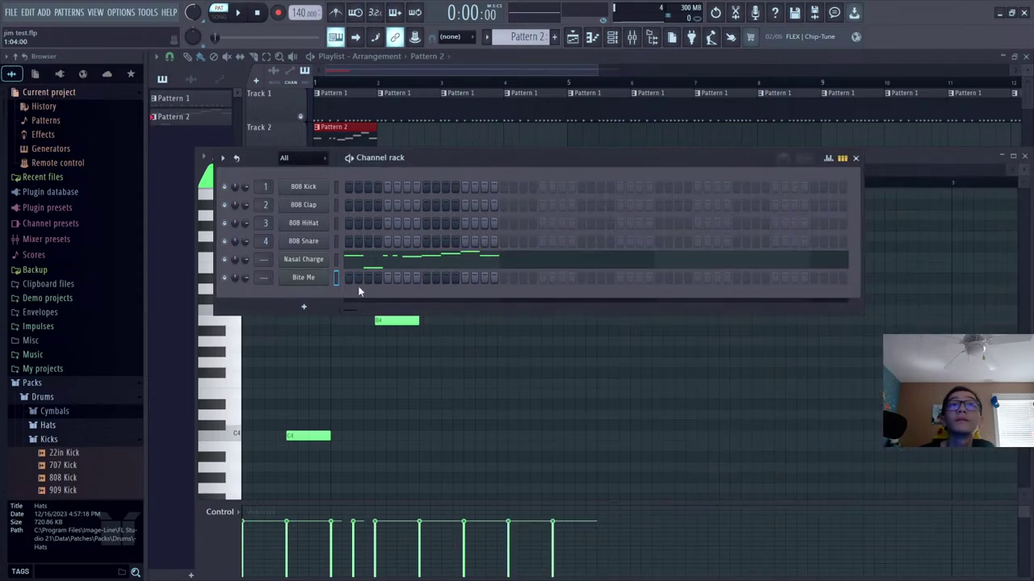
pyautogui.click(856, 159)
# Switch the piano roll from Nasal Charge to Bite Me and set the playback position to bar 2
pyautogui.rightClick(473, 329)
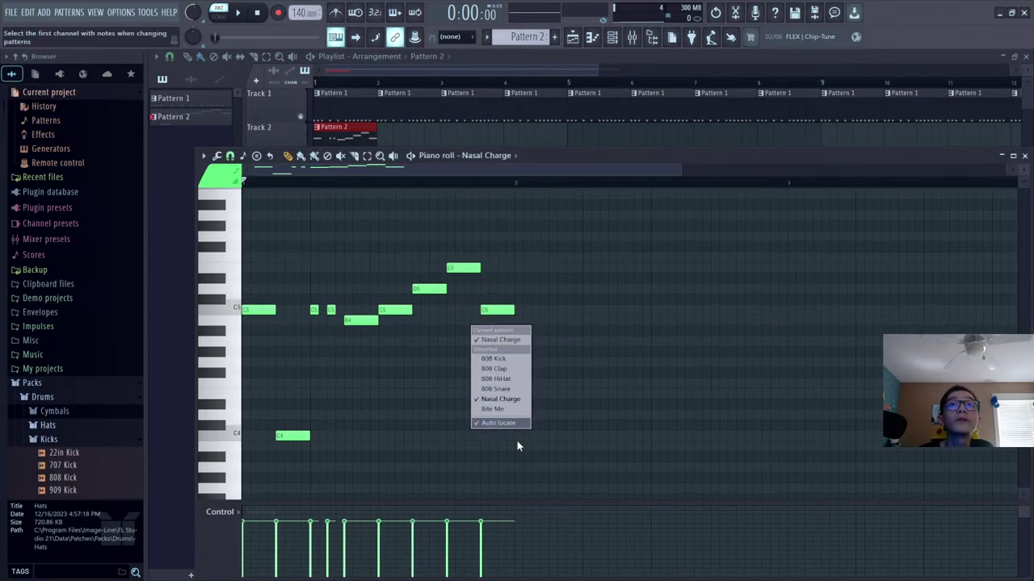
pyautogui.click(547, 161)
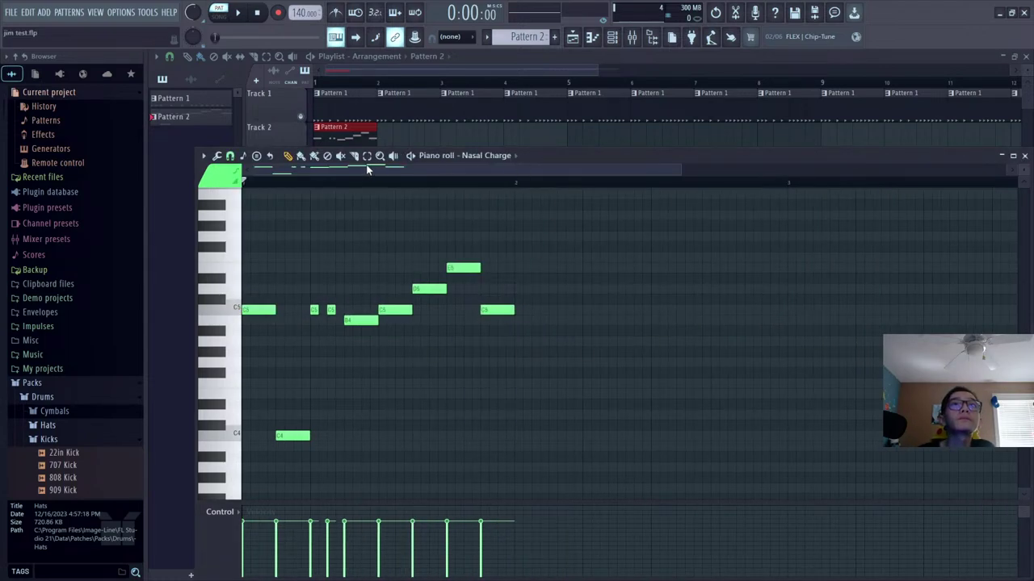
pyautogui.scroll(2, 352, 263)
pyautogui.moveTo(623, 462); pyautogui.dragTo(246, 266)
pyautogui.rightClick(403, 382)
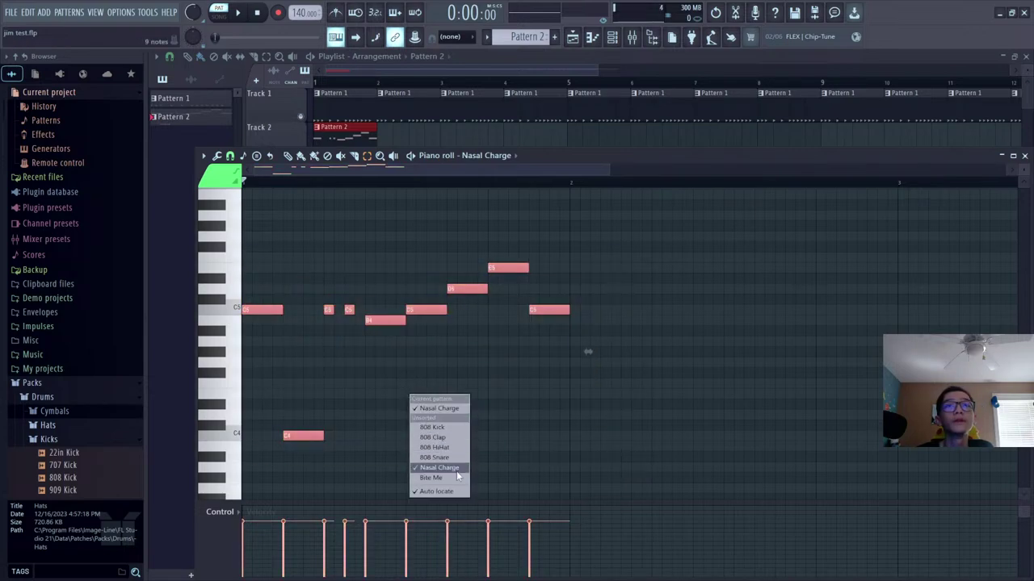
pyautogui.click(455, 473)
pyautogui.click(574, 184)
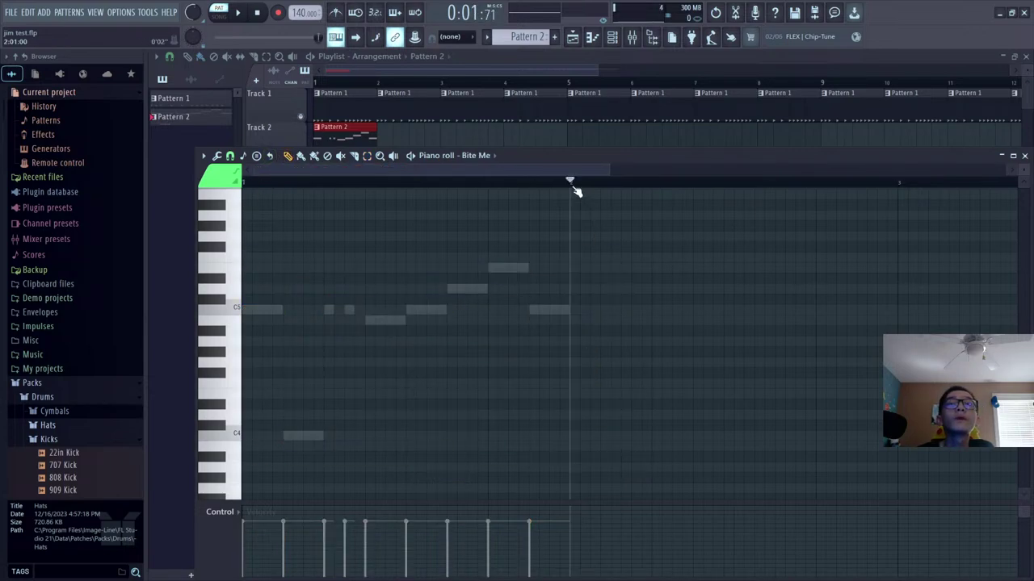
# Copy the whole Nasal Charge melody into the Bite Me piano roll at bar 2 and play it back
pyautogui.doubleClick(269, 315)
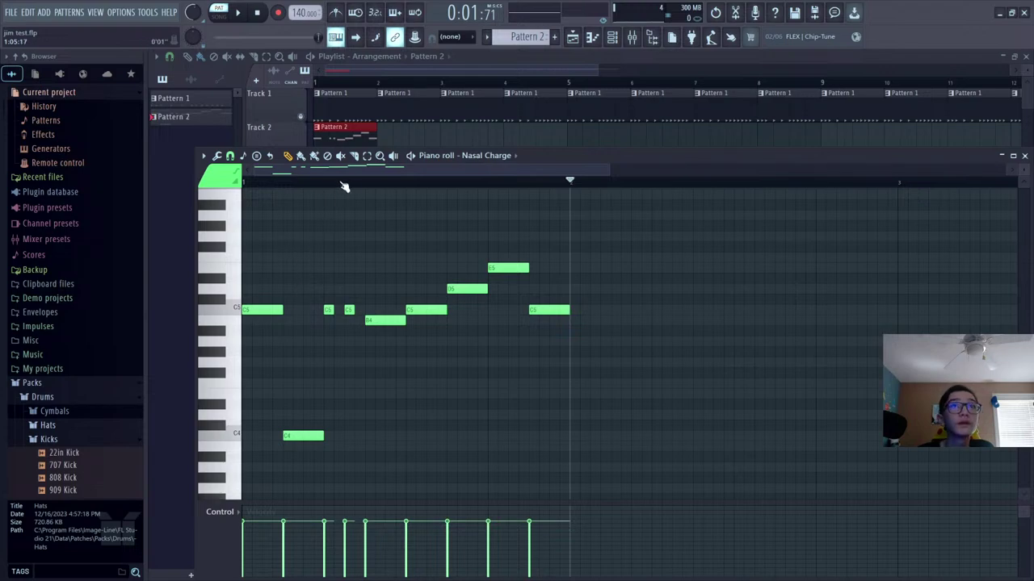
pyautogui.hotkey('ctrl', 'a')
pyautogui.rightClick(484, 408)
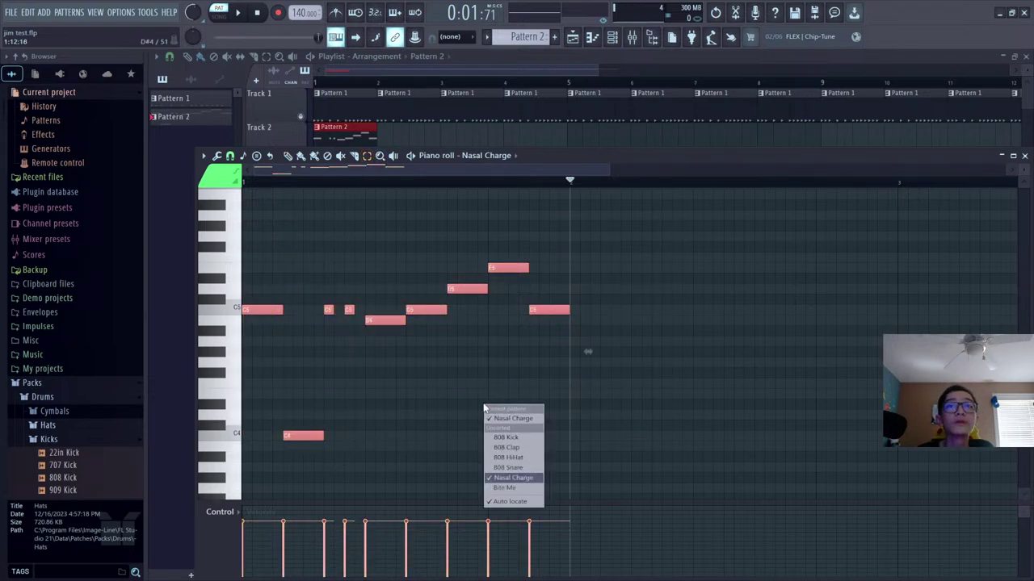
pyautogui.click(469, 155)
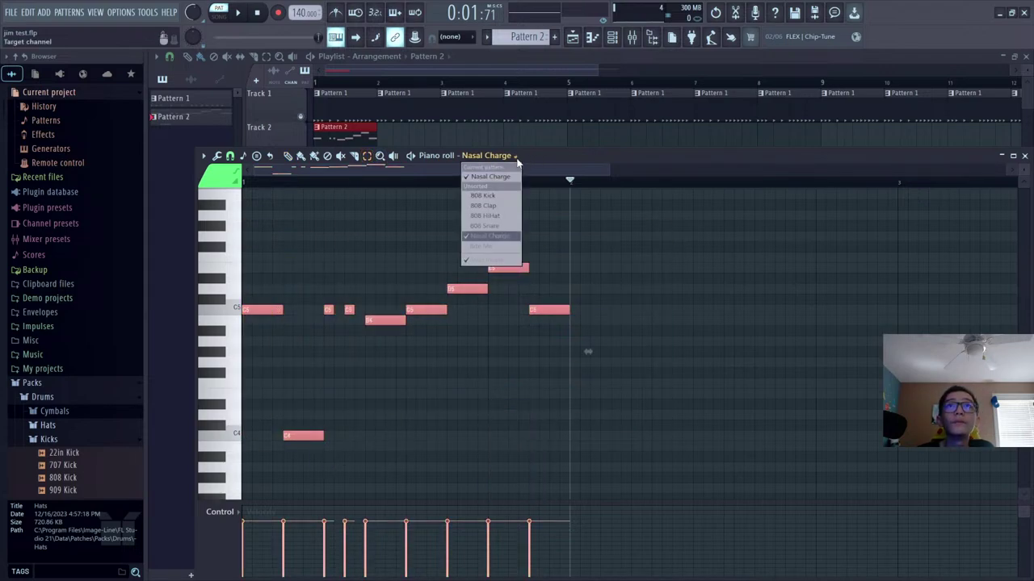
pyautogui.click(509, 245)
pyautogui.hotkey('ctrl', 'v')
pyautogui.moveTo(643, 324); pyautogui.dragTo(544, 307)
pyautogui.press('space')
pyautogui.scroll(-2, 726, 323)
pyautogui.scroll(1, 721, 322)
pyautogui.press('space')
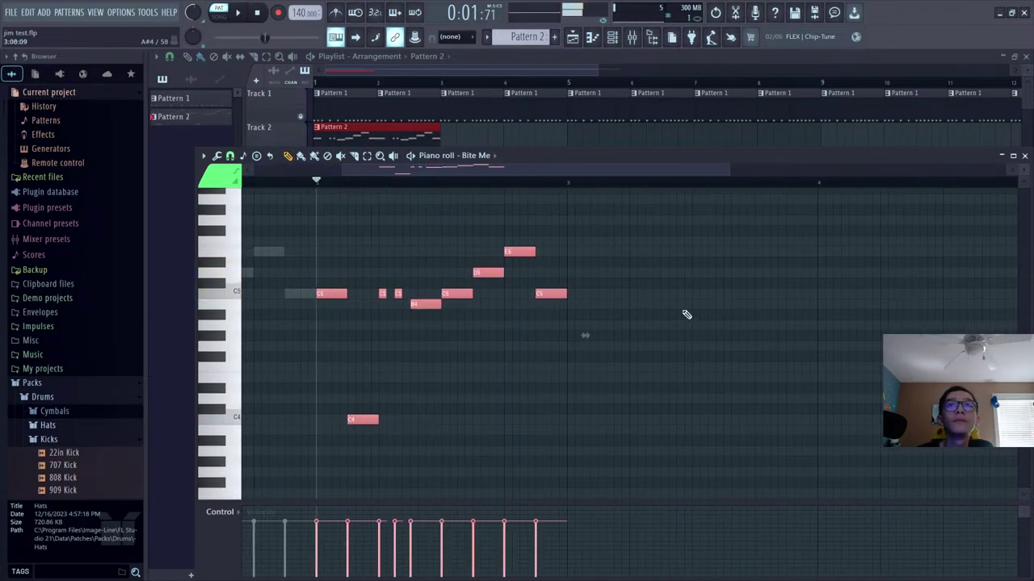
# Return the piano roll to Nasal Charge and check the Pattern 1 and Pattern 2 clips in the playlist
pyautogui.scroll(3, 584, 335)
pyautogui.rightClick(651, 347)
pyautogui.click(682, 429)
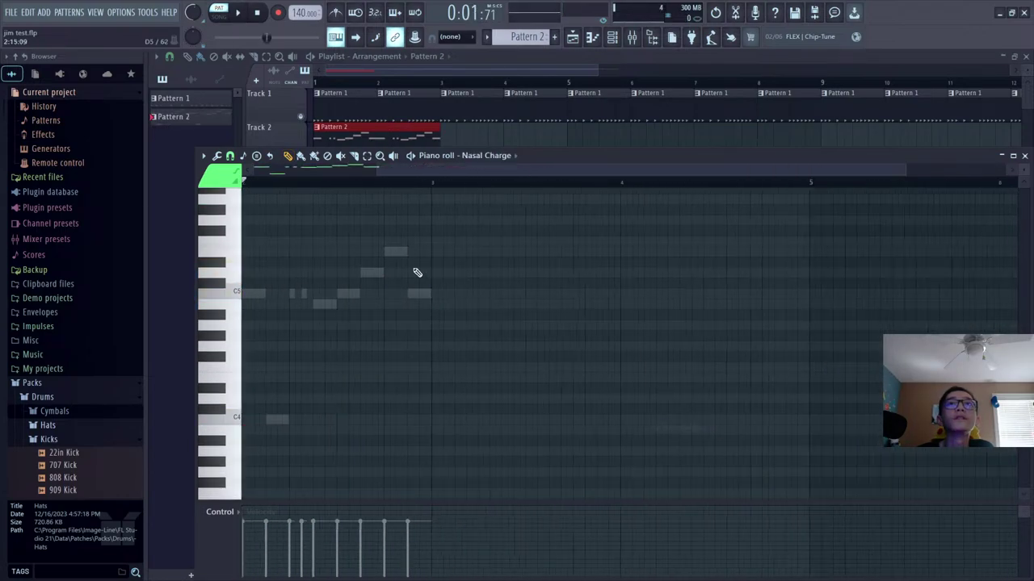
pyautogui.press('F7')
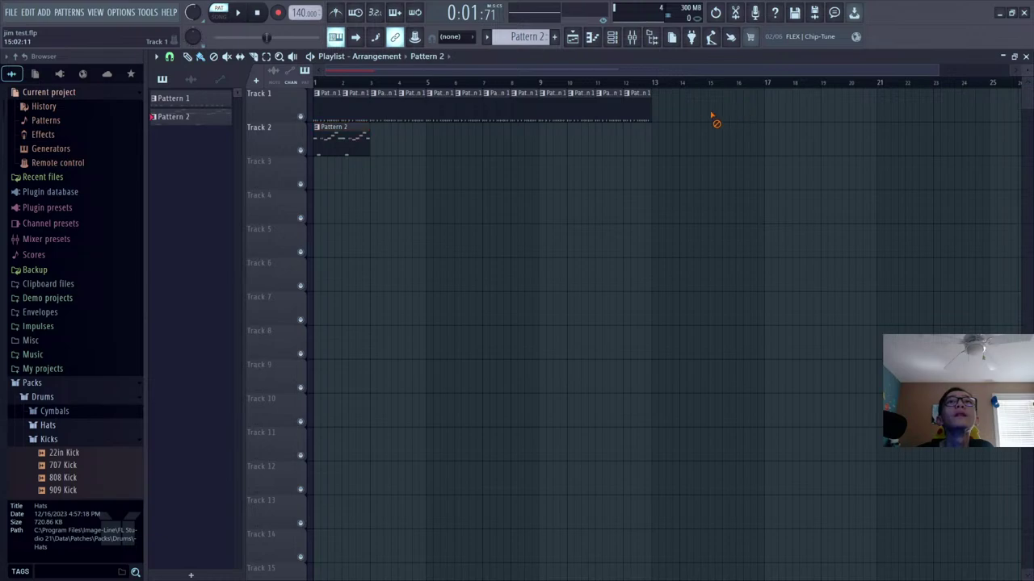
pyautogui.scroll(5, 557, 115)
pyautogui.click(593, 41)
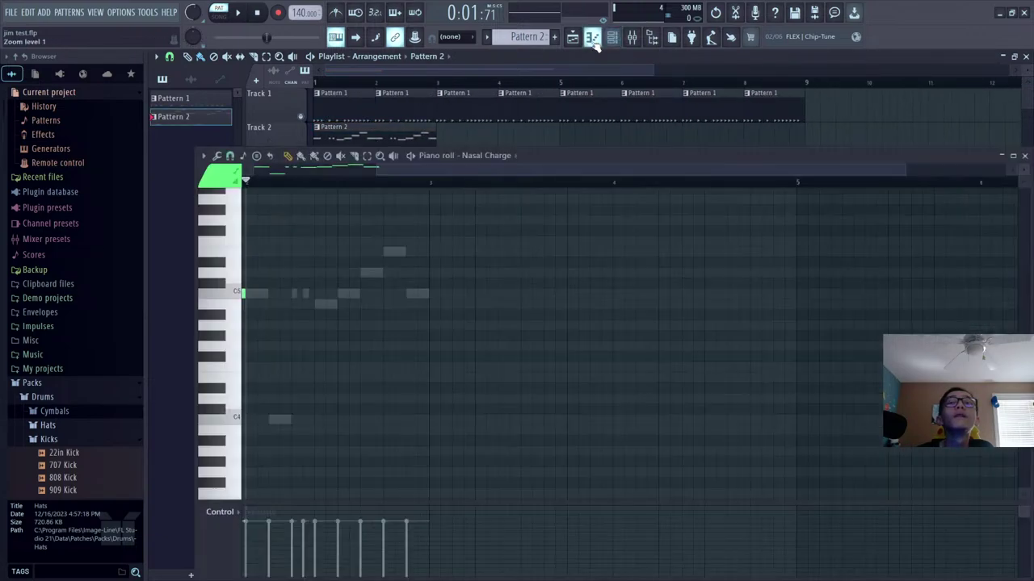
# Start bar 3 of Nasal Charge with consecutive one-step C5, G4, D4 and C4 notes, and play them back
pyautogui.rightClick(444, 310)
pyautogui.click(473, 395)
pyautogui.scroll(2, 444, 302)
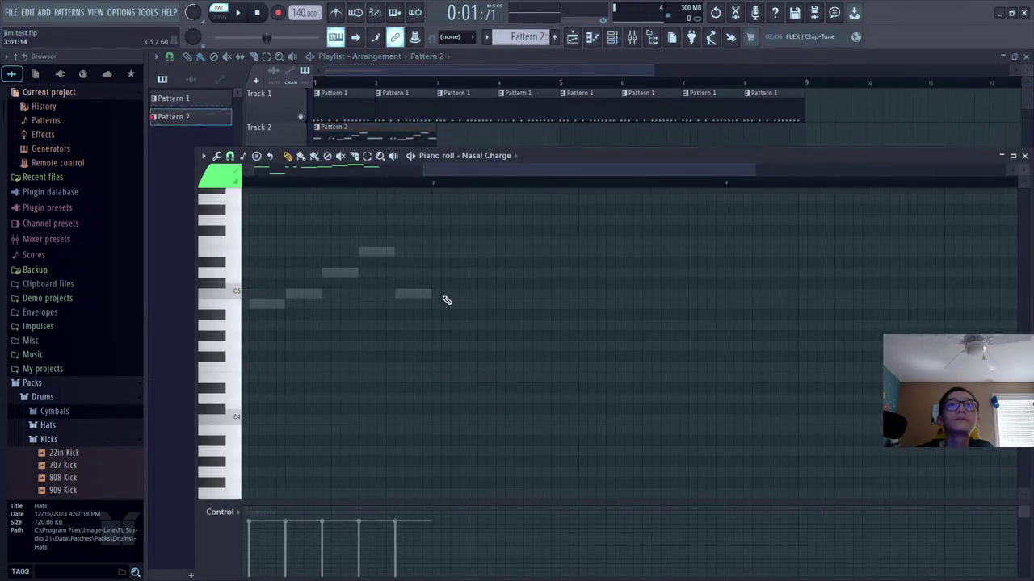
pyautogui.click(446, 299)
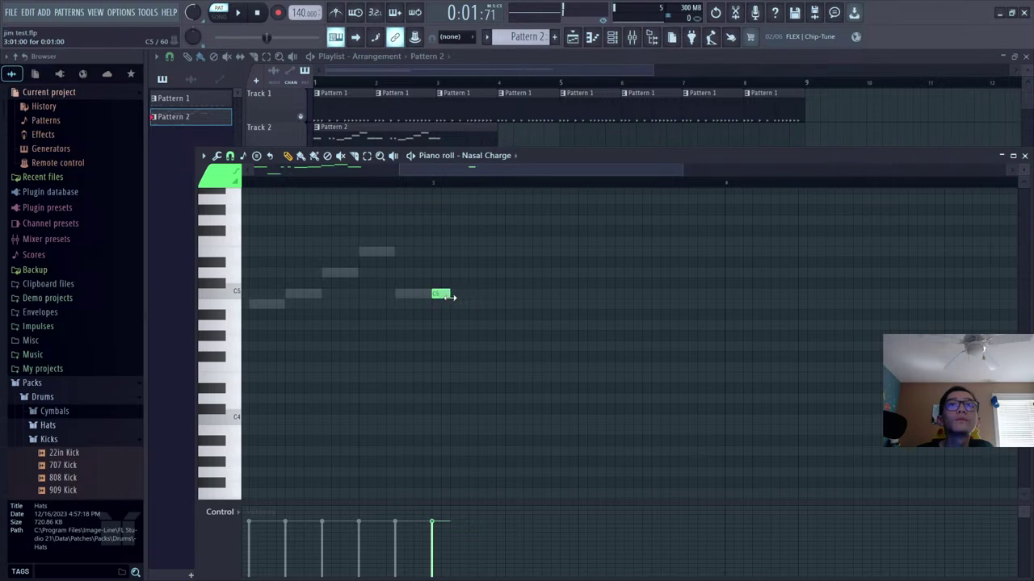
pyautogui.moveTo(457, 349)
pyautogui.mouseDown()
pyautogui.moveTo(460, 336)
pyautogui.moveTo(458, 347)
pyautogui.mouseUp()
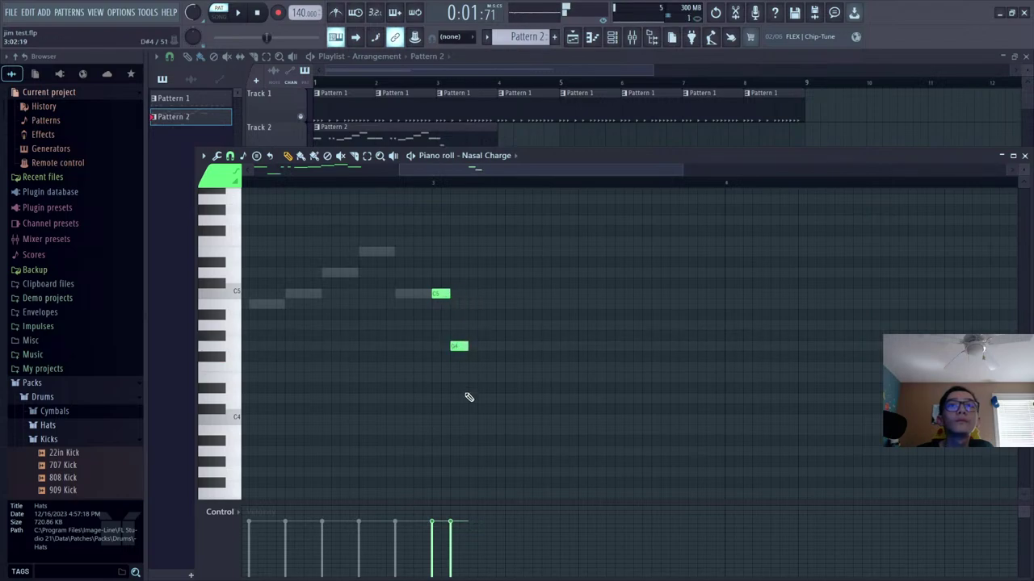
pyautogui.click(474, 401)
pyautogui.click(490, 420)
pyautogui.click(436, 182)
pyautogui.press('space')
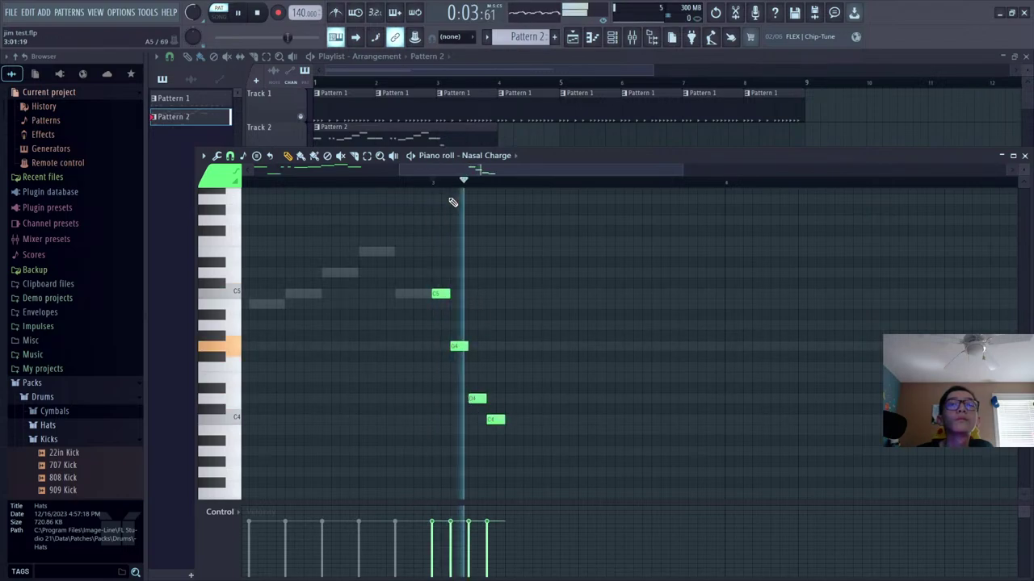
# Add consecutive one-step C5, A4, F4 and C4 notes at steps 5 to 8 of bar 3
pyautogui.click(508, 296)
pyautogui.click(526, 326)
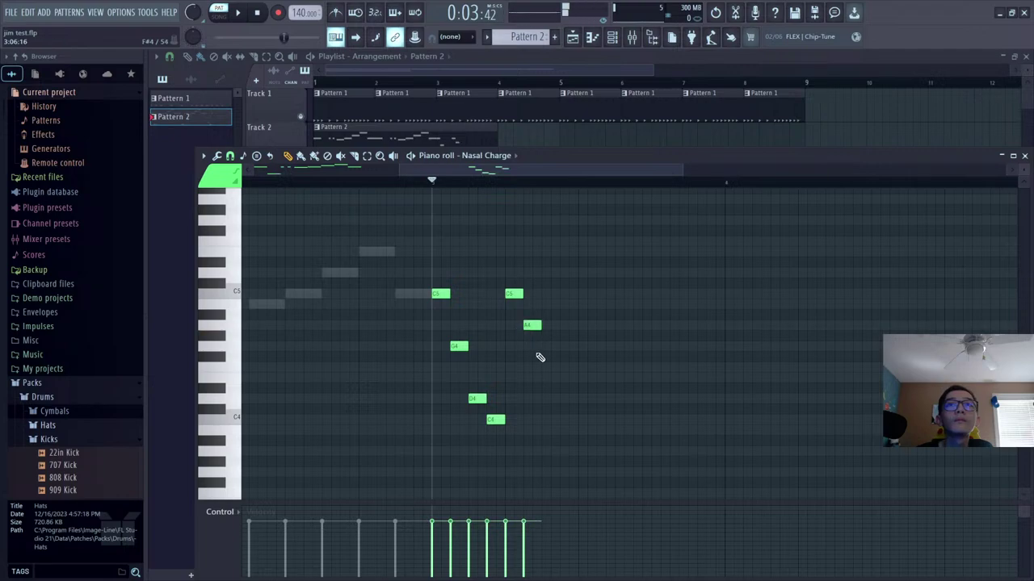
pyautogui.click(545, 368)
pyautogui.click(562, 418)
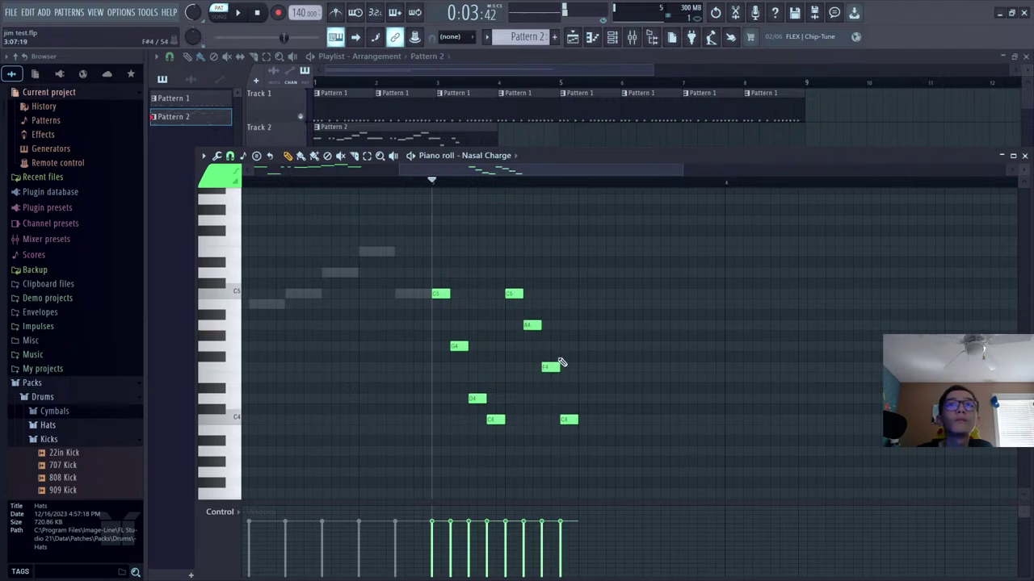
# Complete bar 3 with a two-step C5, a two-step B4 and a four-step C5, and play it back
pyautogui.click(583, 294)
pyautogui.click(617, 304)
pyautogui.click(654, 293)
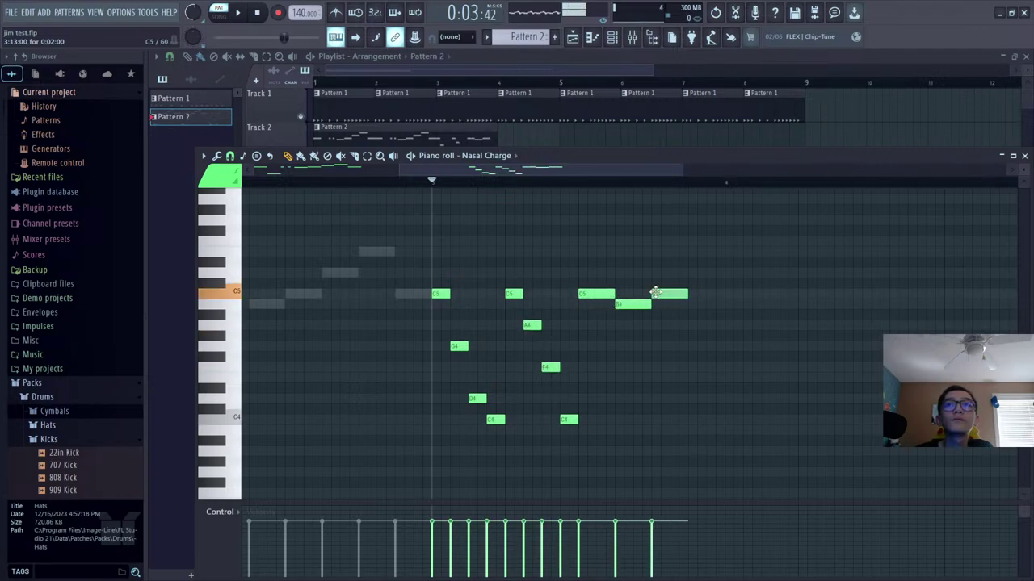
pyautogui.press('space')
pyautogui.moveTo(685, 293); pyautogui.dragTo(729, 293)
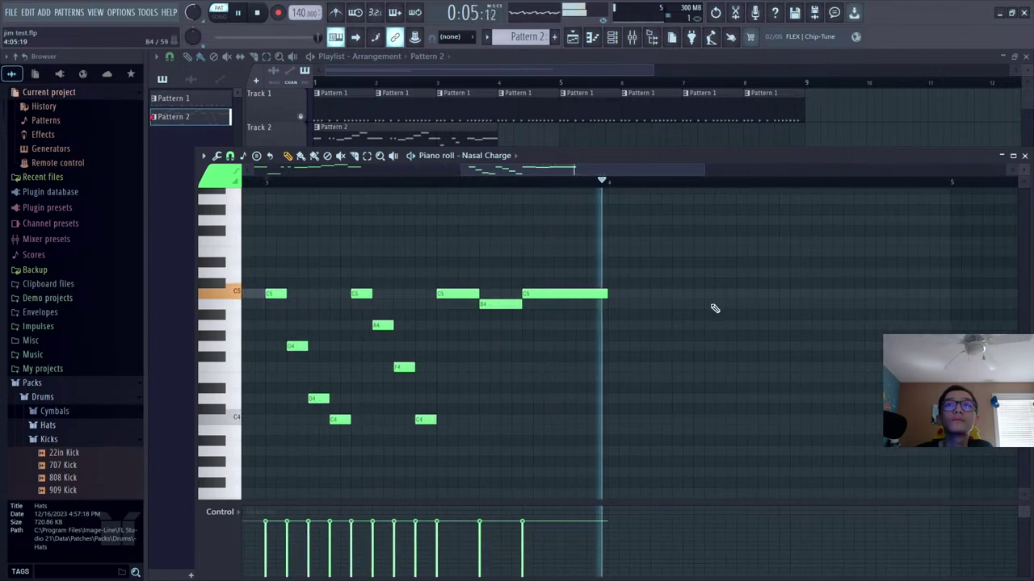
pyautogui.press('space')
# Copy the bar 3 notes from Nasal Charge into the Bite Me piano roll at bar 4 and play them
pyautogui.moveTo(559, 259); pyautogui.dragTo(310, 452)
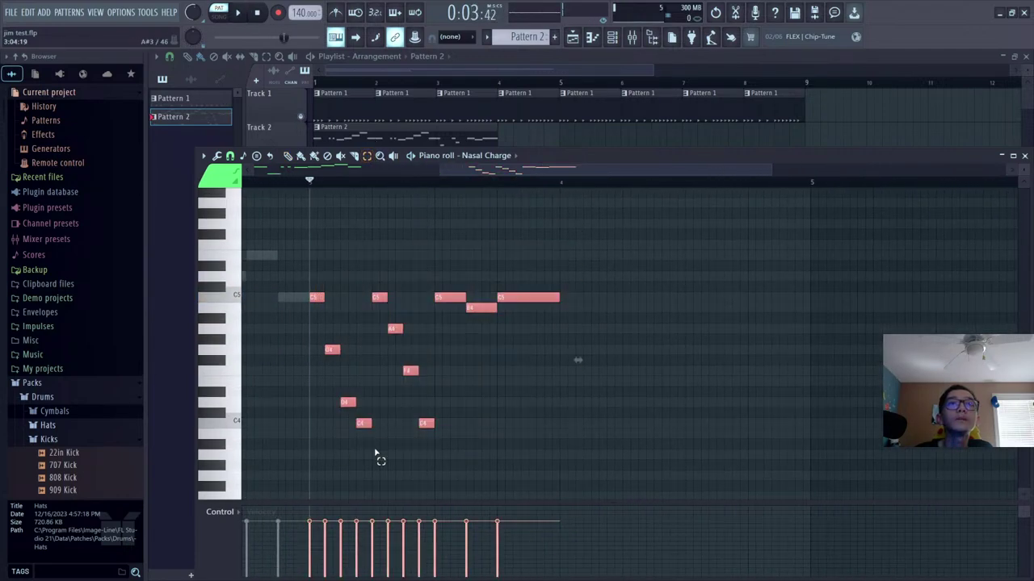
pyautogui.middleClick(476, 450)
pyautogui.click(506, 545)
pyautogui.scroll(2, 645, 410)
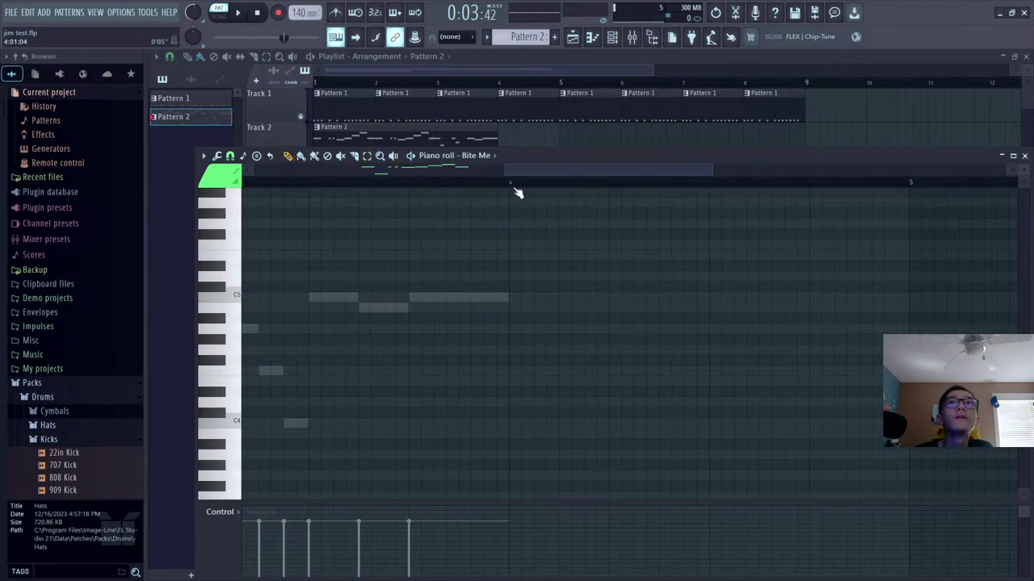
pyautogui.press('space')
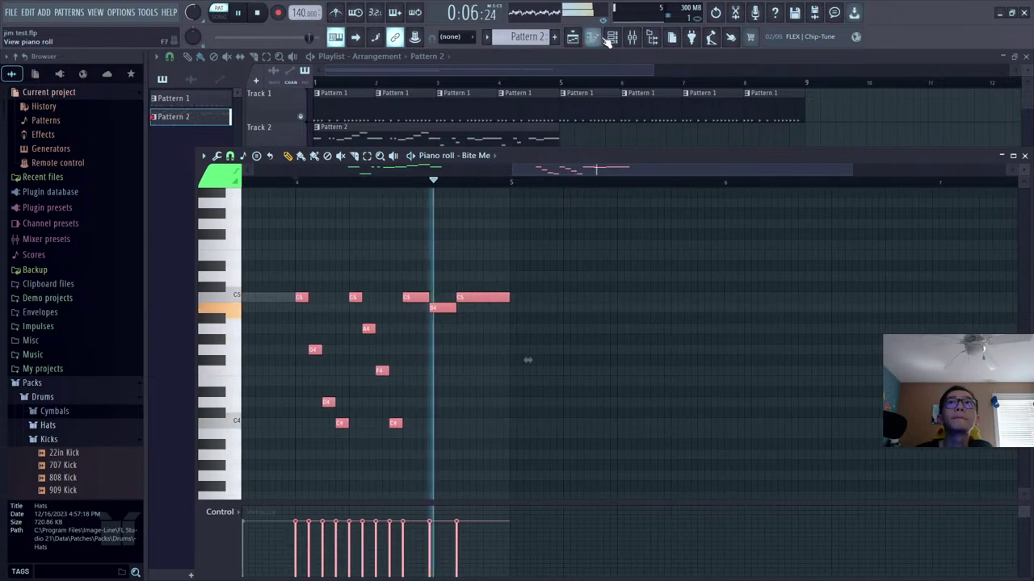
# Adjust the channel volume in the channel rack, play bar 4 back, and close the rack
pyautogui.click(610, 37)
pyautogui.press('space')
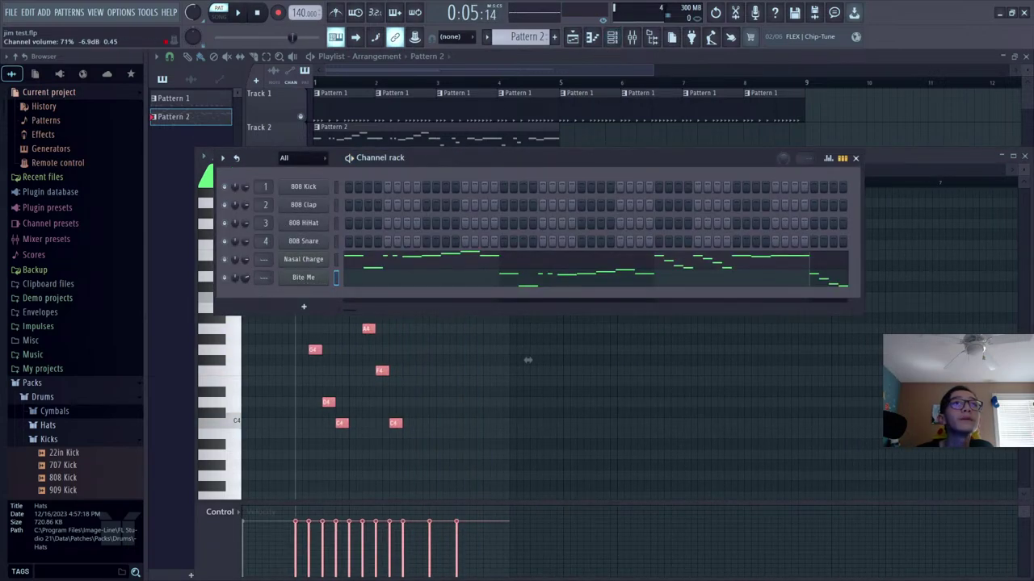
pyautogui.press('space')
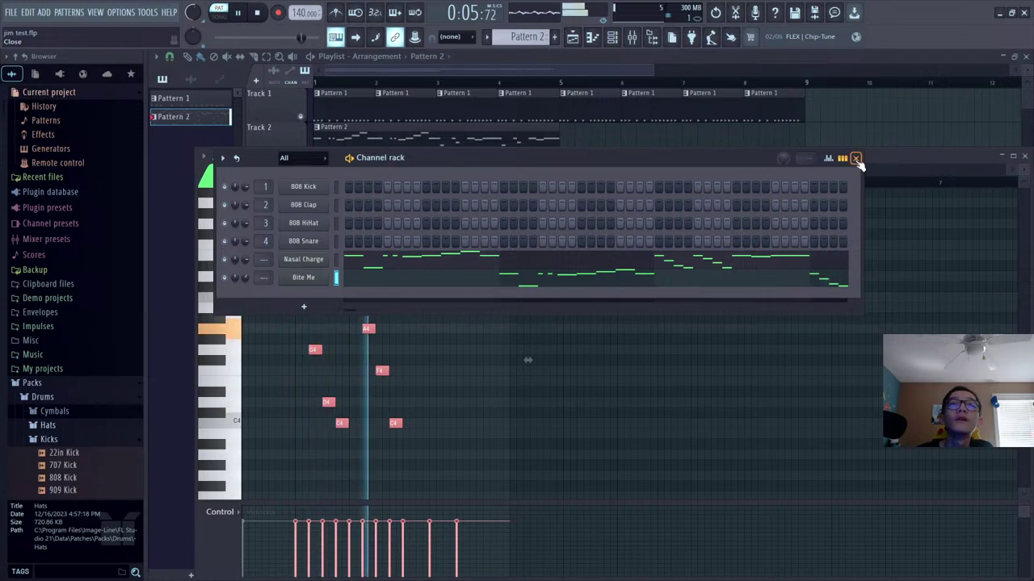
pyautogui.press('space')
pyautogui.click(855, 158)
# Fill Nasal Charge bar 5 with one-step C4 notes at steps 1, 3, 5, 7, one-step D4 at 9, 11, and a four-step E4
pyautogui.rightClick(597, 296)
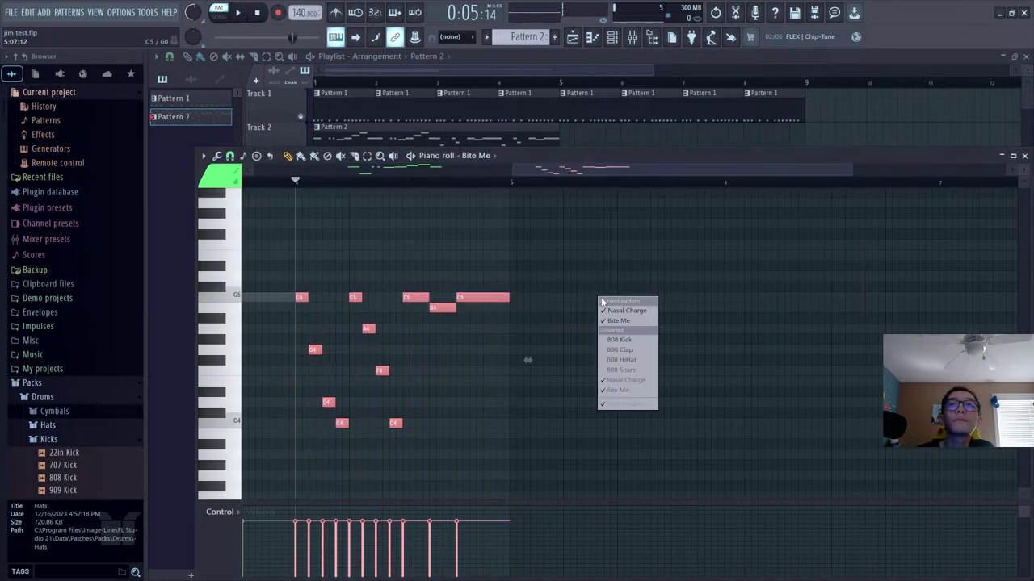
pyautogui.click(620, 380)
pyautogui.click(432, 423)
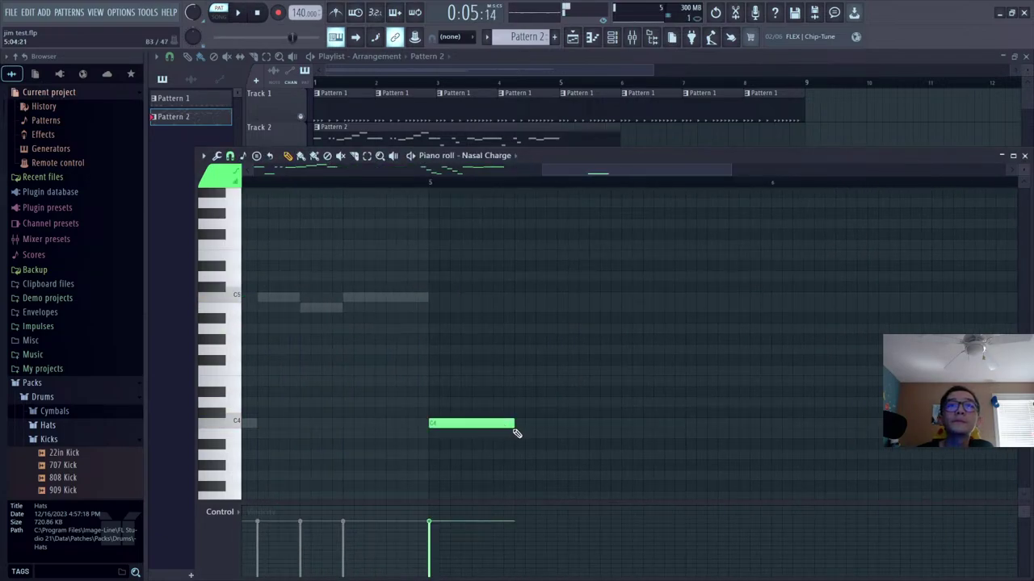
pyautogui.moveTo(496, 428); pyautogui.dragTo(452, 427)
pyautogui.click(517, 423)
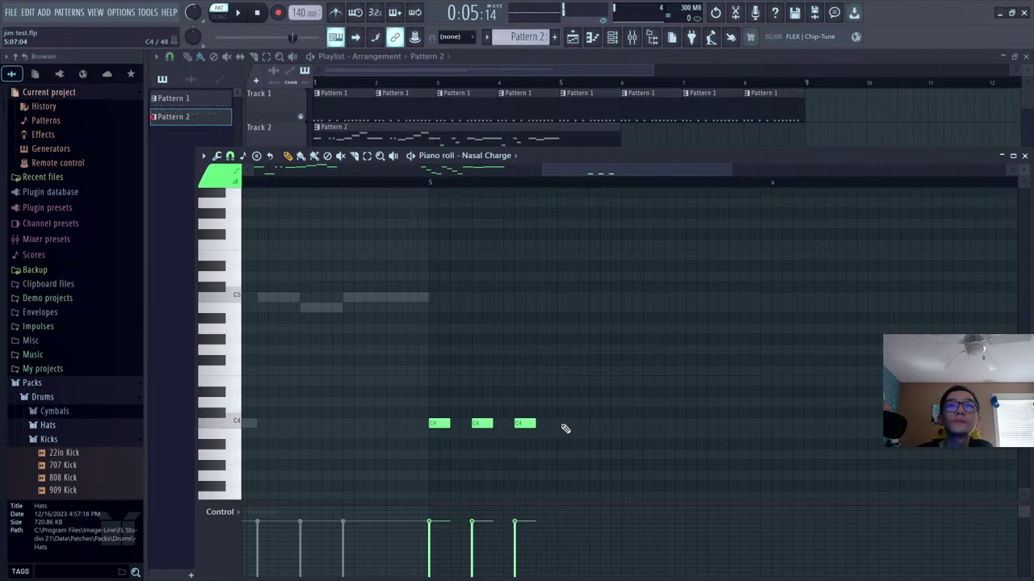
pyautogui.click(560, 423)
pyautogui.click(603, 403)
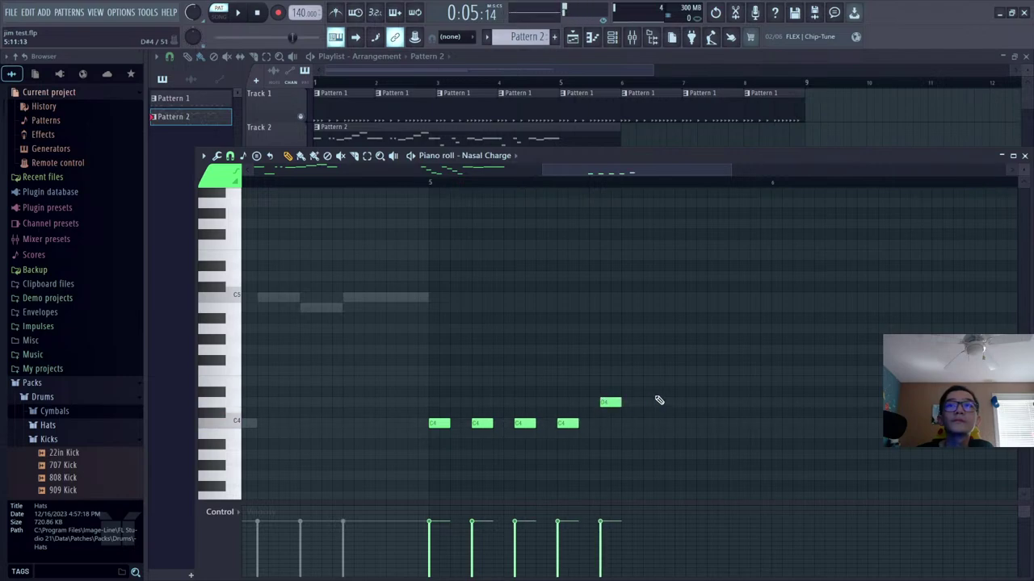
pyautogui.click(688, 382)
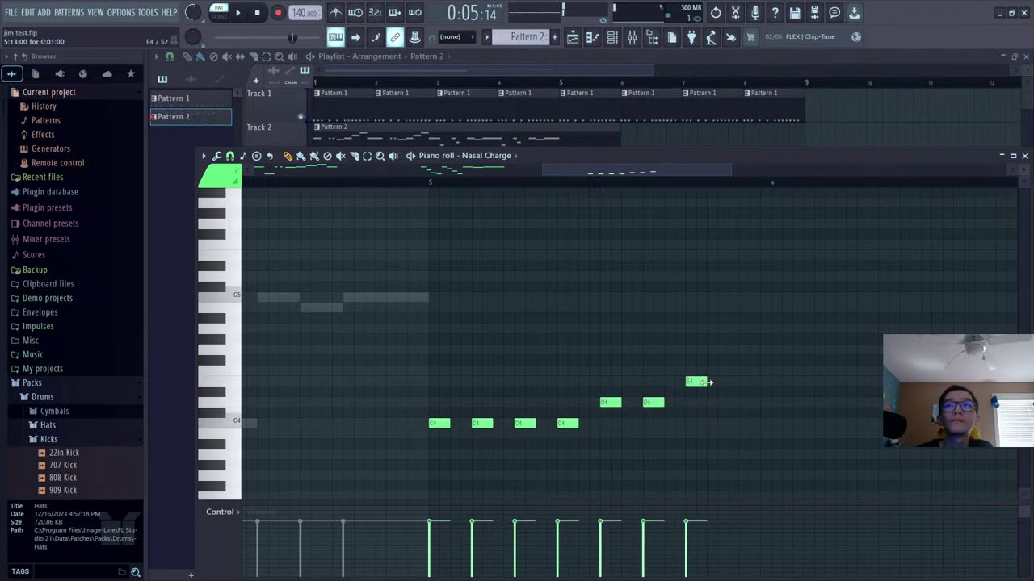
pyautogui.moveTo(705, 381); pyautogui.dragTo(626, 351)
# Add four-step A4, G4, E4 and D4 notes in bar 6 and a four-step C4 at bar 7, and play from bar 5
pyautogui.click(772, 330)
pyautogui.click(858, 350)
pyautogui.scroll(-2, 626, 350)
pyautogui.click(720, 368)
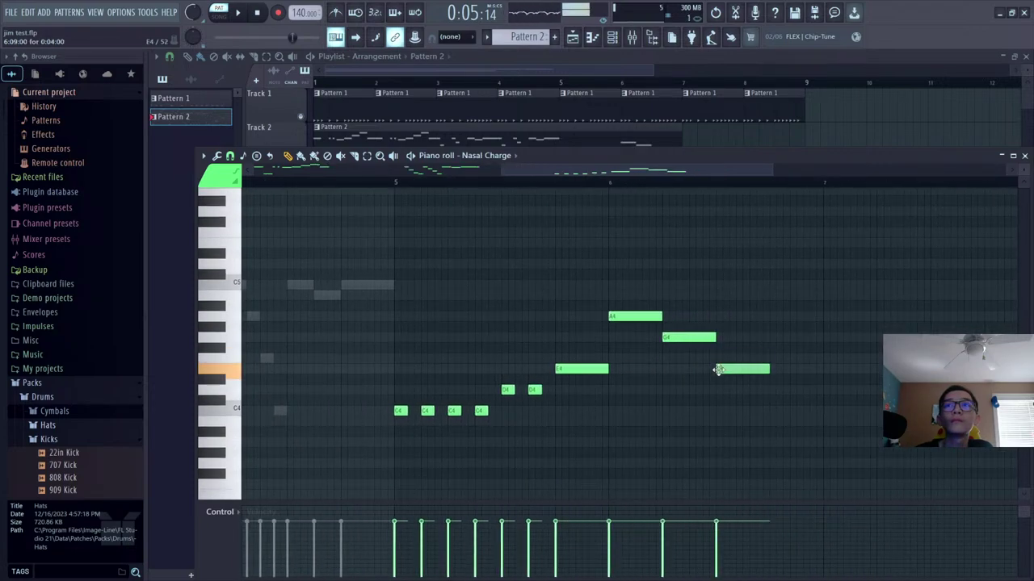
pyautogui.click(766, 388)
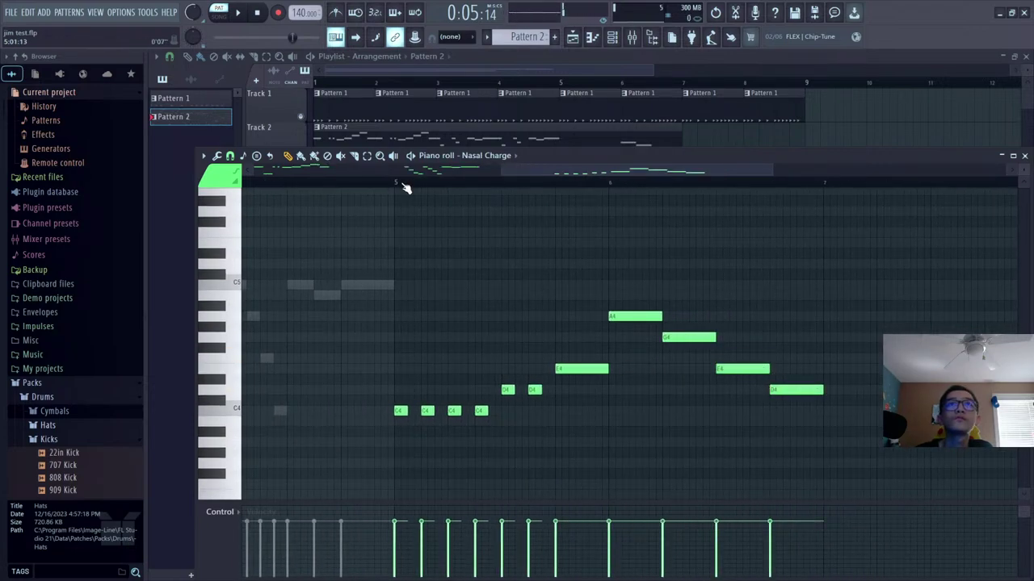
pyautogui.click(403, 184)
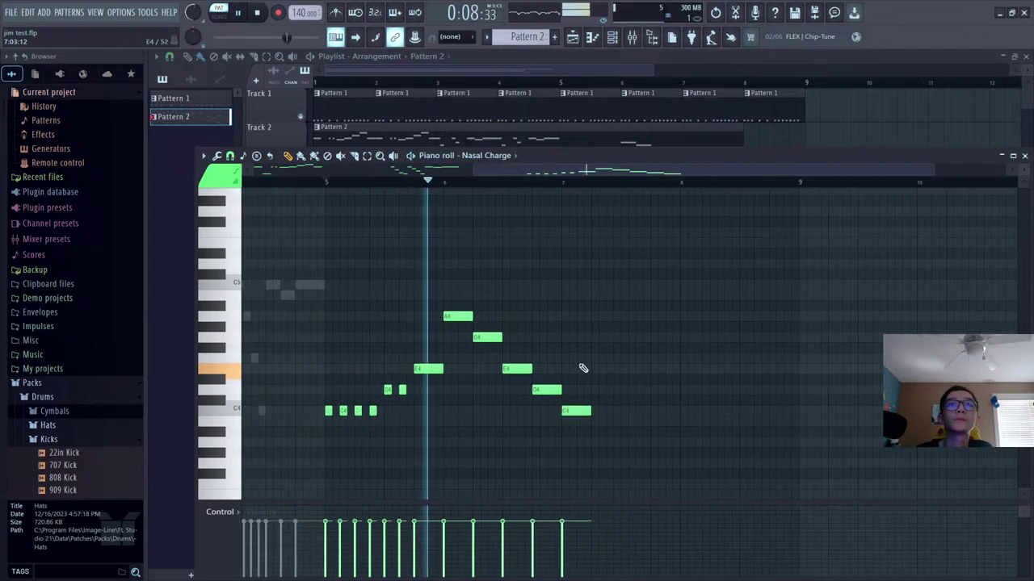
pyautogui.scroll(2, 350, 214)
# Copy the Nasal Charge notes from bar 5 onward into the Bite Me piano roll starting at bar 7
pyautogui.moveTo(776, 446); pyautogui.dragTo(315, 311)
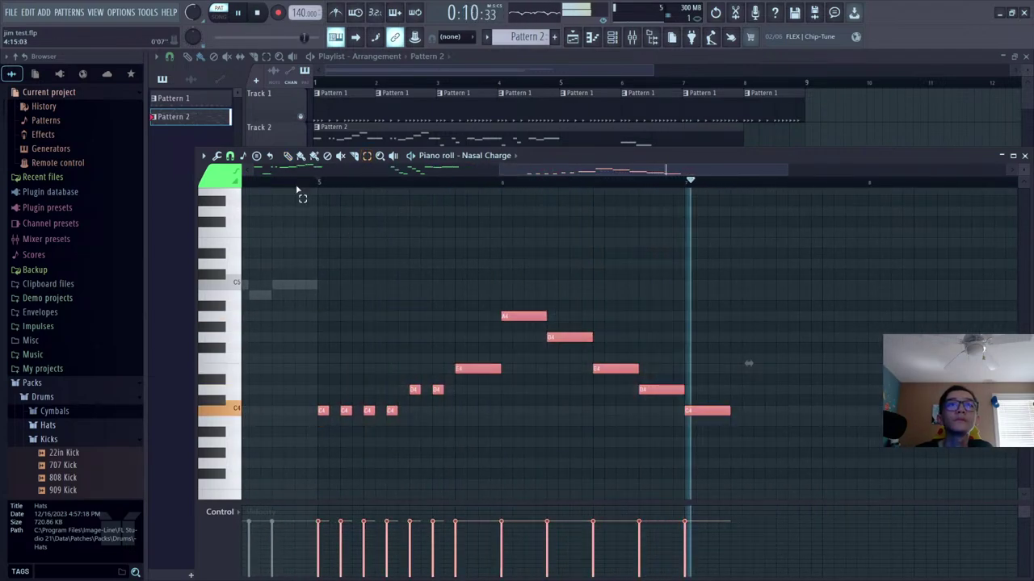
pyautogui.press('space')
pyautogui.rightClick(747, 362)
pyautogui.click(777, 456)
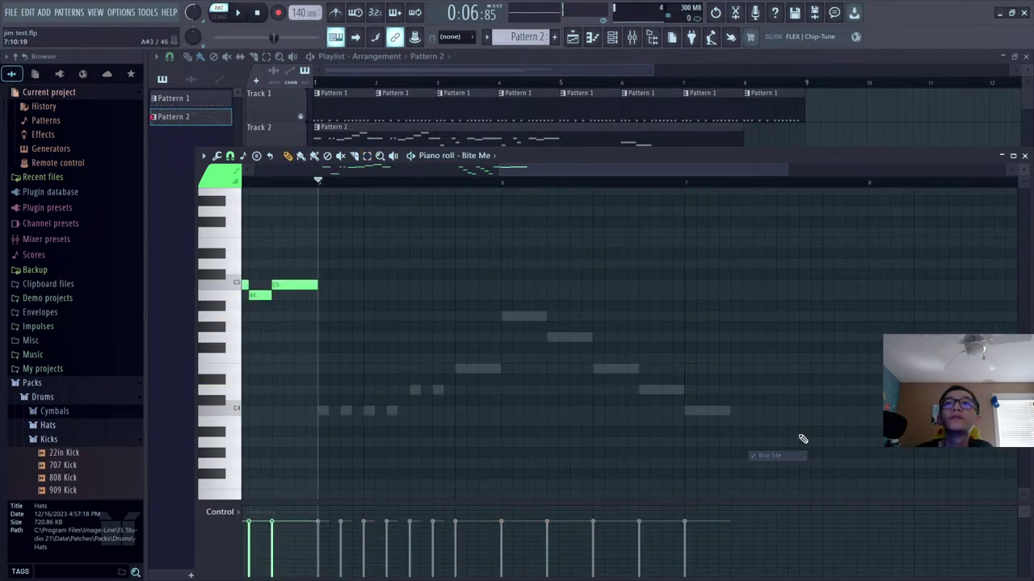
pyautogui.scroll(2, 811, 431)
pyautogui.click(603, 182)
pyautogui.hotkey('ctrl', 'v')
pyautogui.scroll(-1, 579, 203)
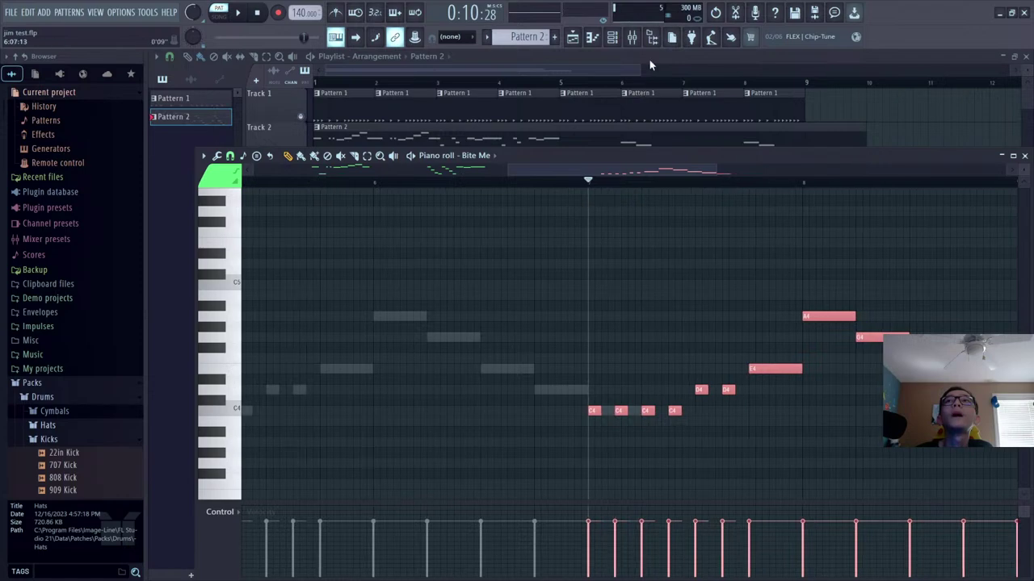
# Return to the playlist, switch to song mode, and listen to the whole arrangement from the start
pyautogui.click(650, 60)
pyautogui.scroll(-2, 433, 219)
pyautogui.scroll(2, 434, 219)
pyautogui.press('l')
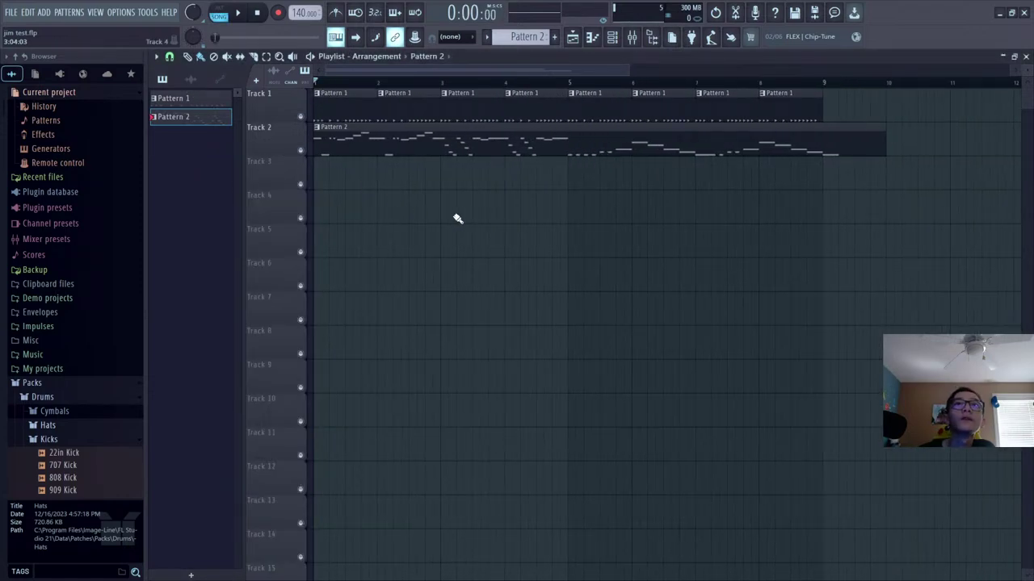
pyautogui.press('space')
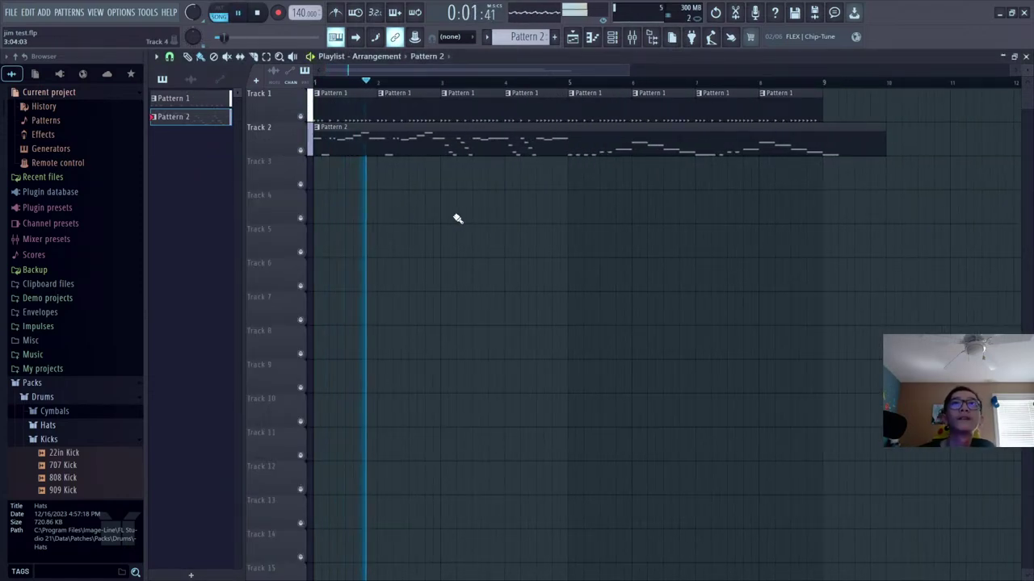
pyautogui.scroll(-1, 351, 182)
pyautogui.scroll(3, 278, 146)
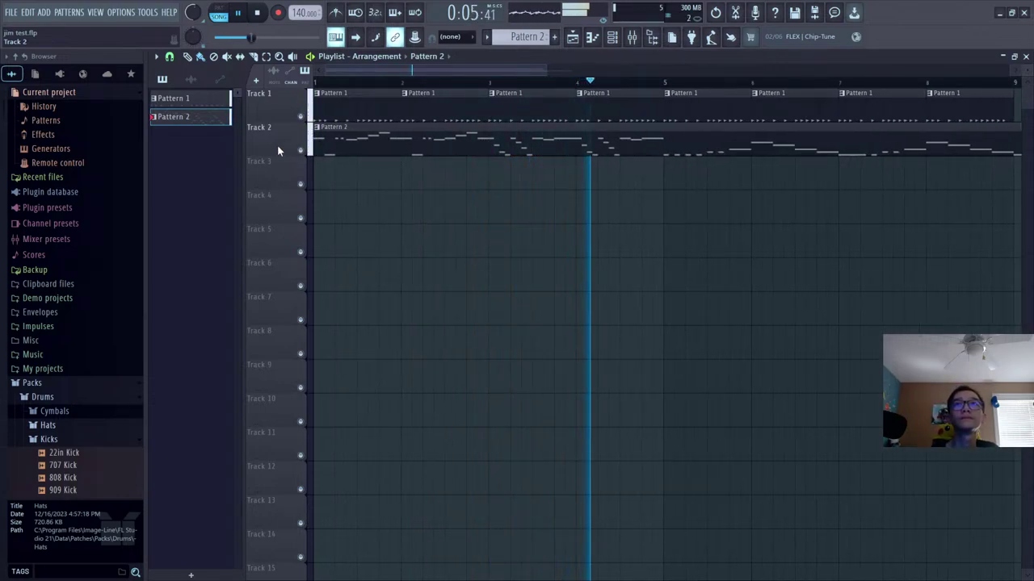
pyautogui.scroll(-3, 401, 240)
pyautogui.scroll(2, 275, 176)
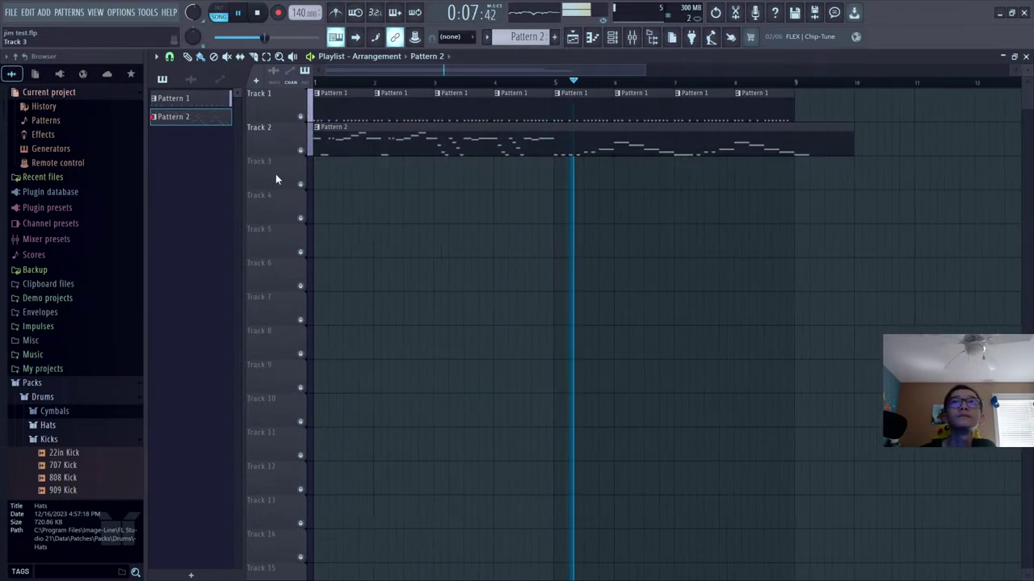
pyautogui.scroll(-1, 282, 184)
pyautogui.scroll(-2, 282, 183)
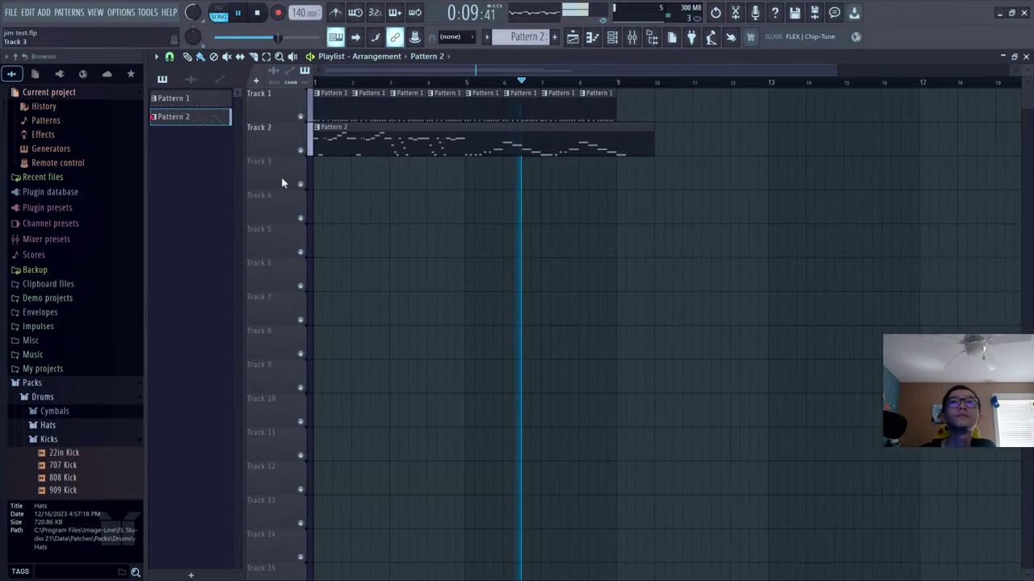
pyautogui.scroll(2, 282, 183)
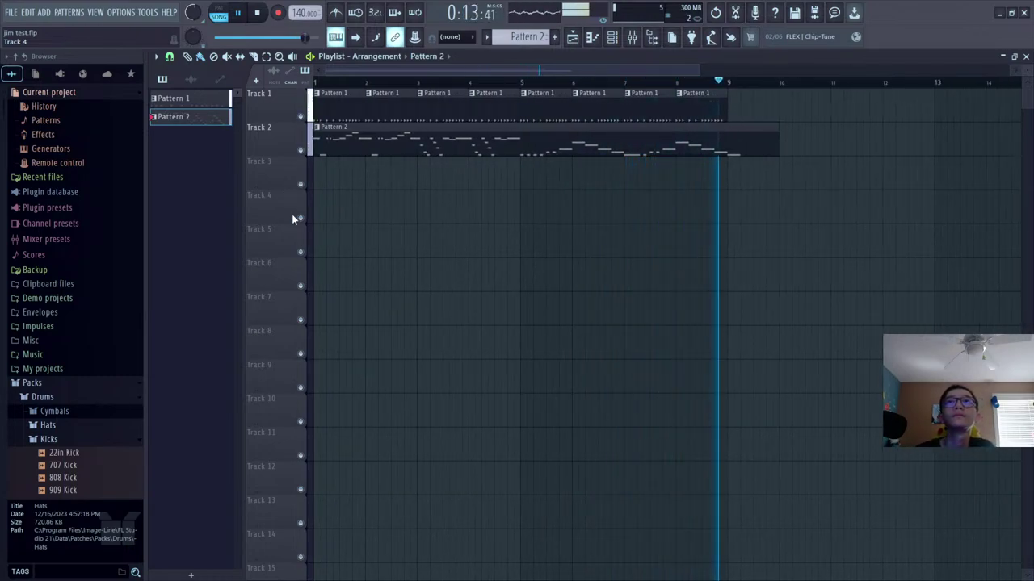
pyautogui.press('space')
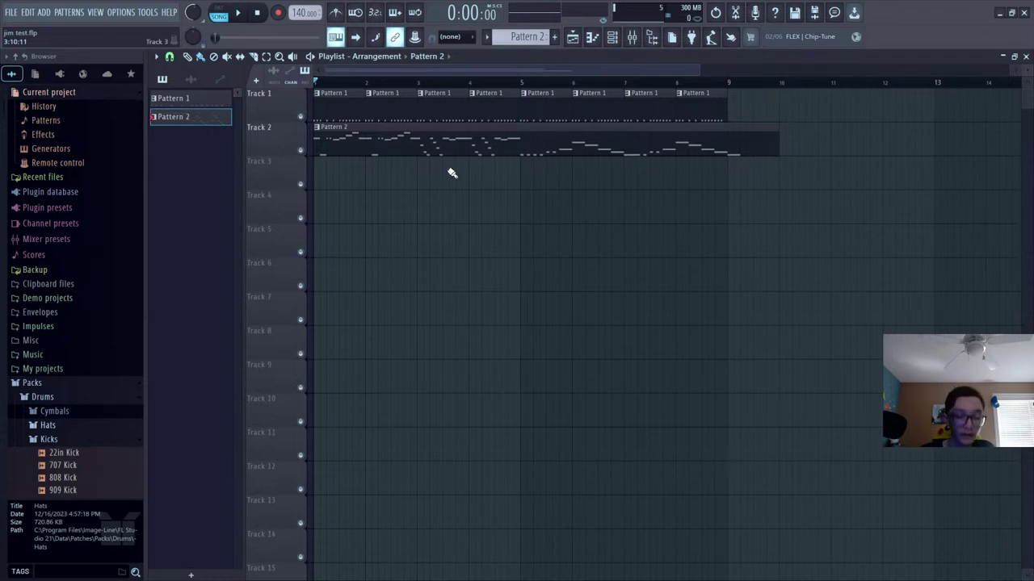
# Mute Track 2 in the playlist and play the arrangement to hear Track 1 alone
pyautogui.scroll(-3, 466, 185)
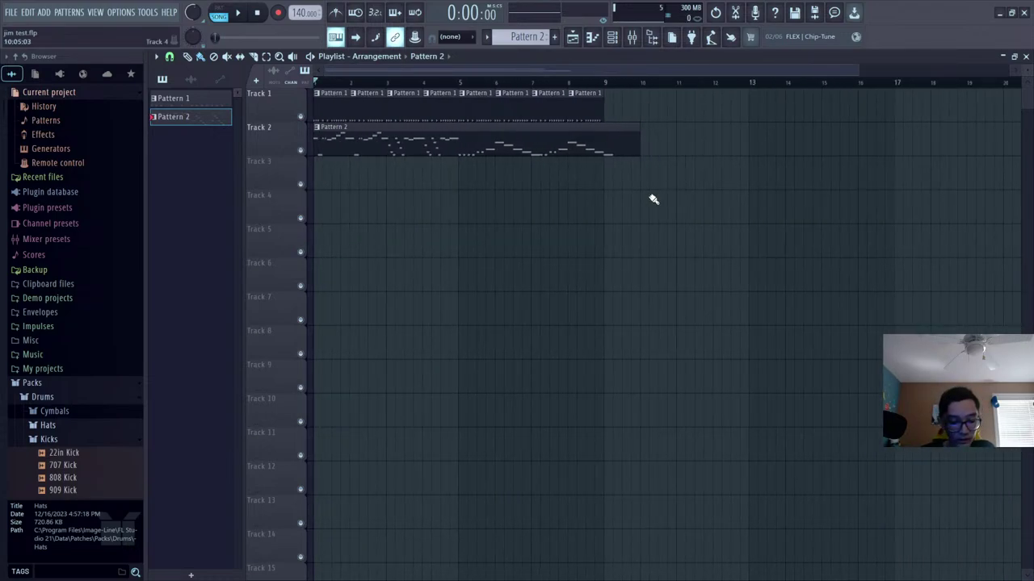
pyautogui.scroll(4, 281, 166)
pyautogui.scroll(-1, 281, 167)
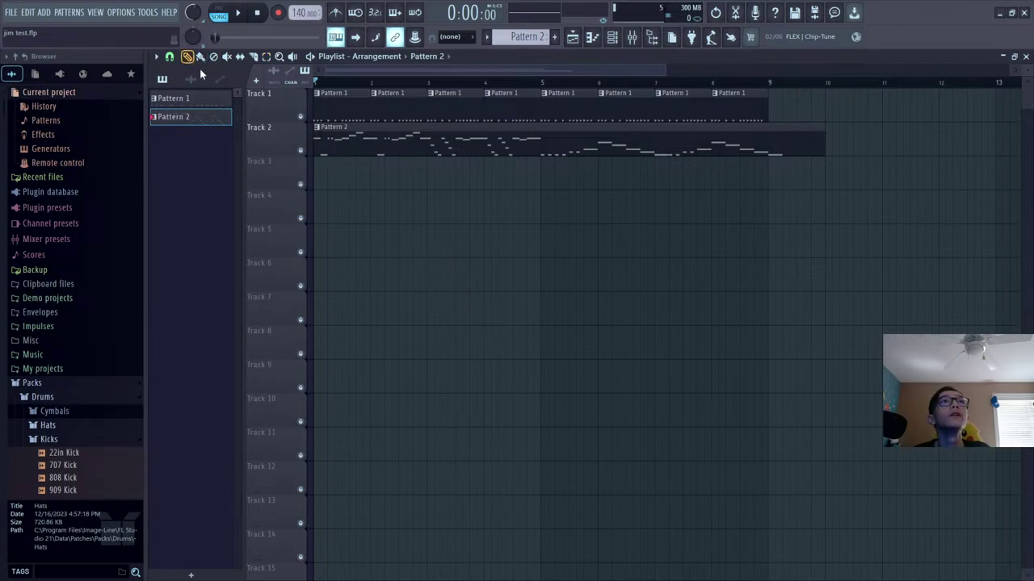
pyautogui.click(300, 151)
pyautogui.keyDown('ctrl'); pyautogui.scroll(3, 286, 152); pyautogui.keyUp('ctrl')
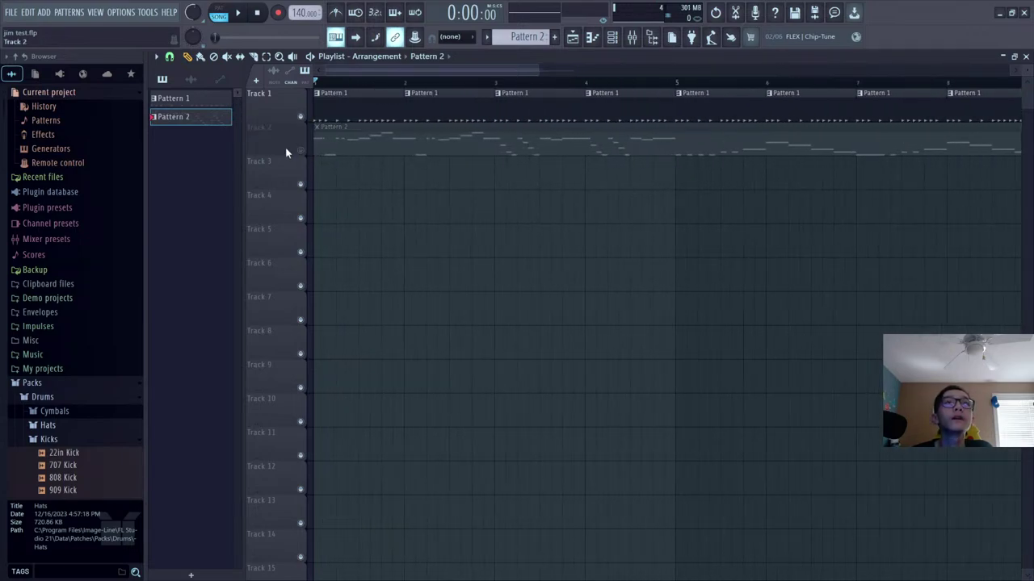
pyautogui.press('space')
pyautogui.keyDown('ctrl'); pyautogui.scroll(-2, 293, 149); pyautogui.keyUp('ctrl')
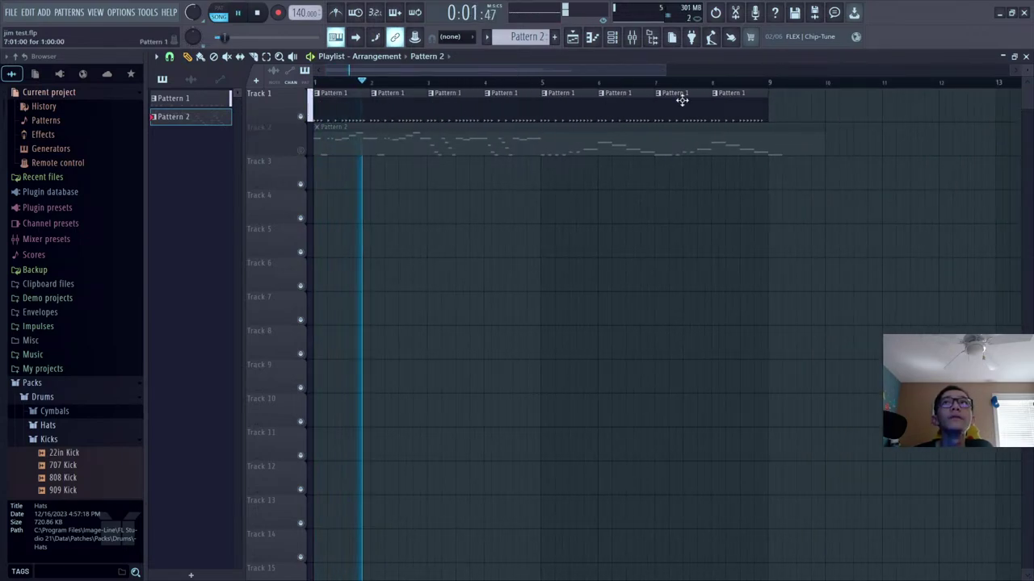
# Start saving under a new location and browse to Desktop > FOR STREAM > psychengine-windows-clean > PsychEngine > mods > Test Mod > songs
pyautogui.click(795, 14)
pyautogui.click(795, 12)
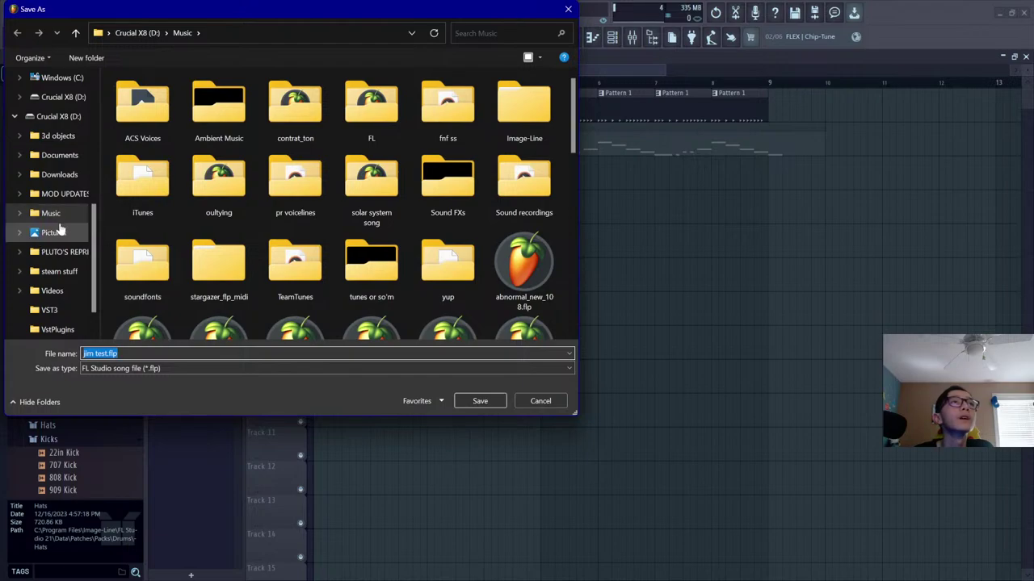
pyautogui.scroll(3, 57, 218)
pyautogui.click(50, 99)
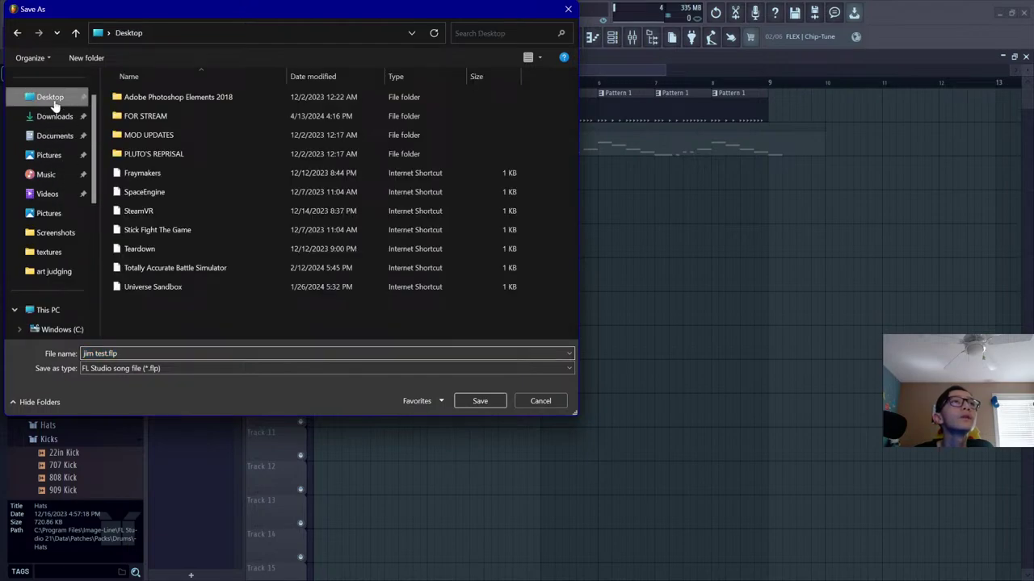
pyautogui.click(187, 152)
pyautogui.doubleClick(187, 118)
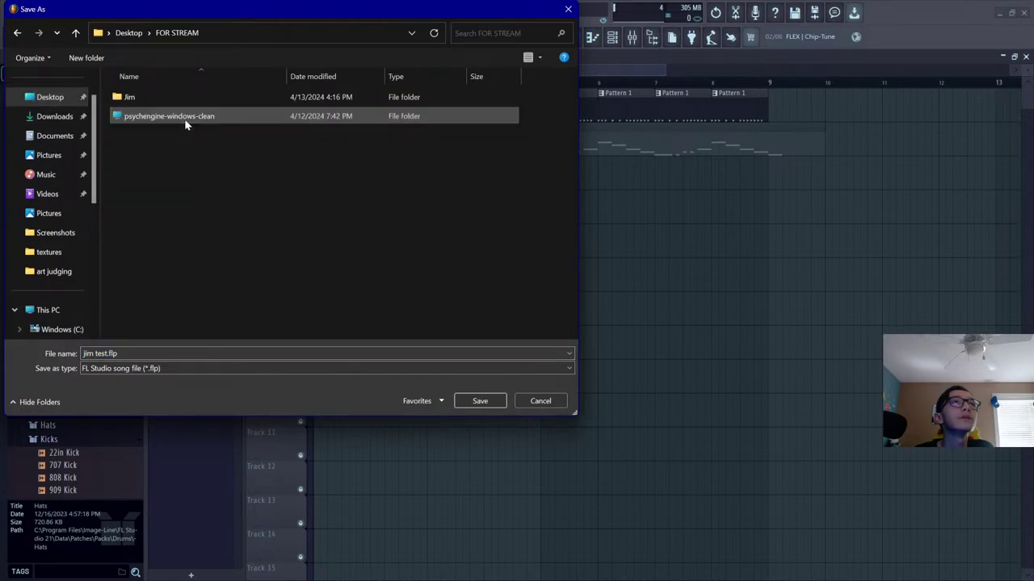
pyautogui.doubleClick(184, 118)
pyautogui.doubleClick(180, 98)
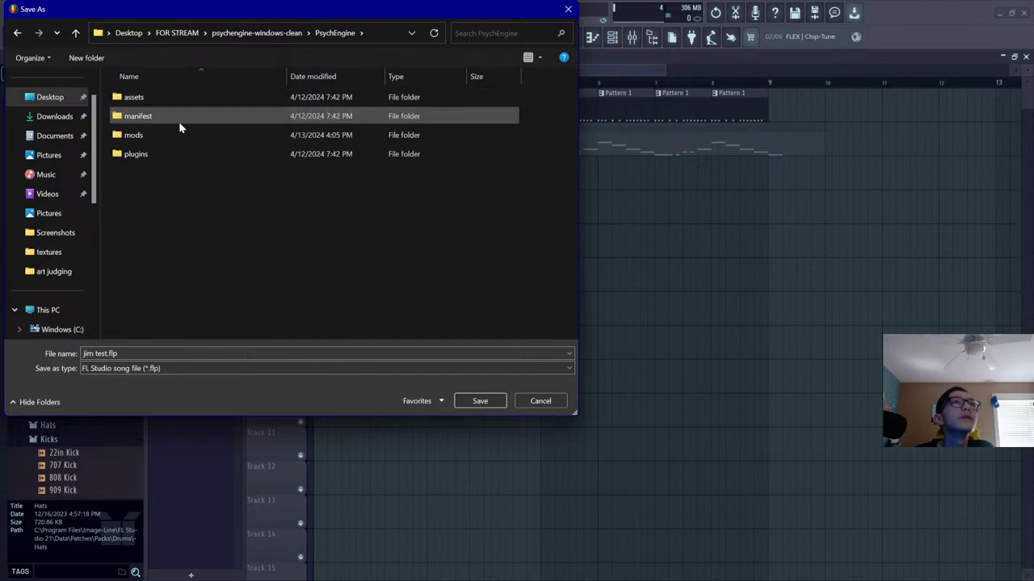
pyautogui.doubleClick(179, 136)
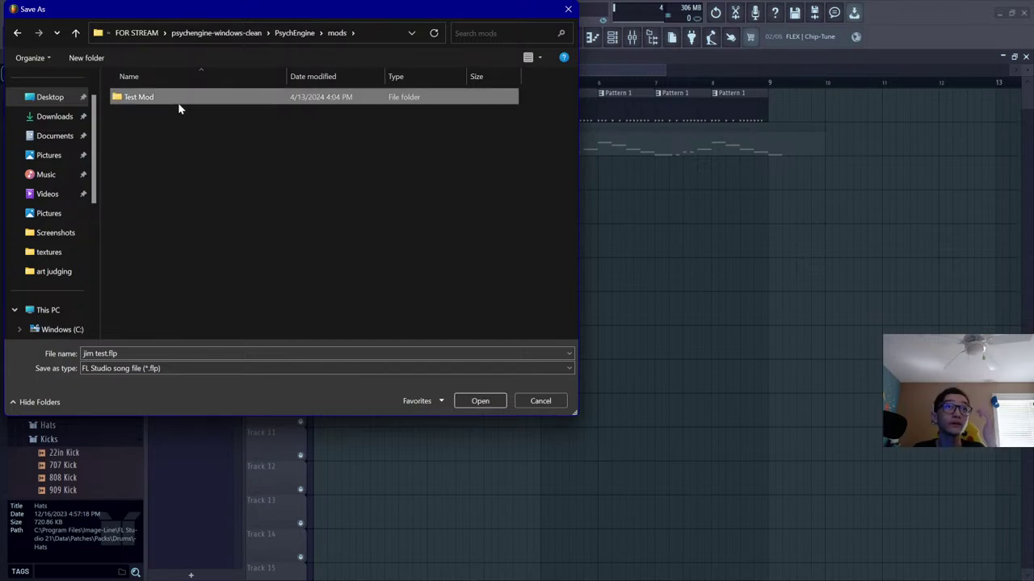
pyautogui.doubleClick(177, 102)
pyautogui.doubleClick(173, 249)
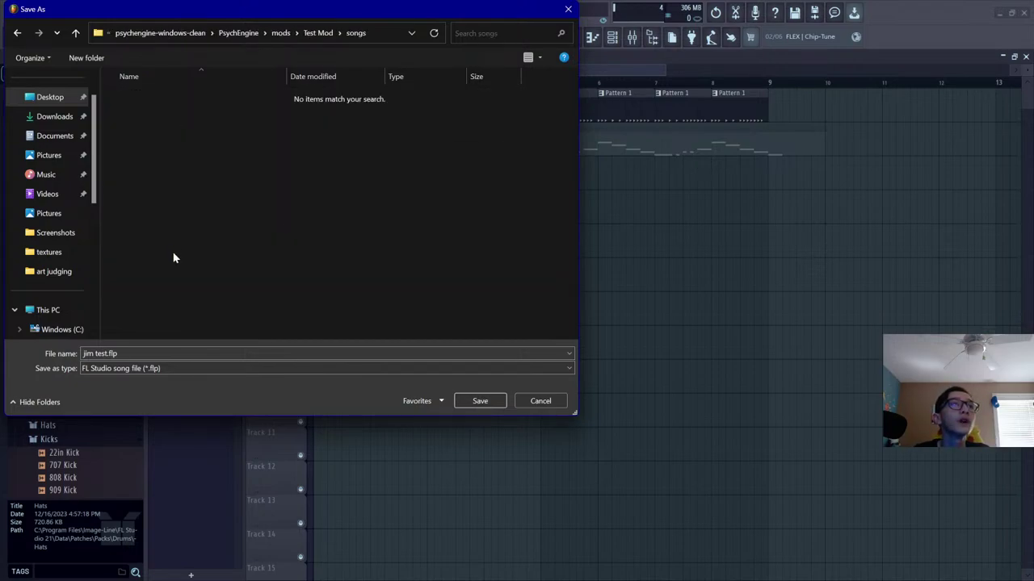
# Create a folder named Jim inside the songs folder and open it
pyautogui.click(172, 367)
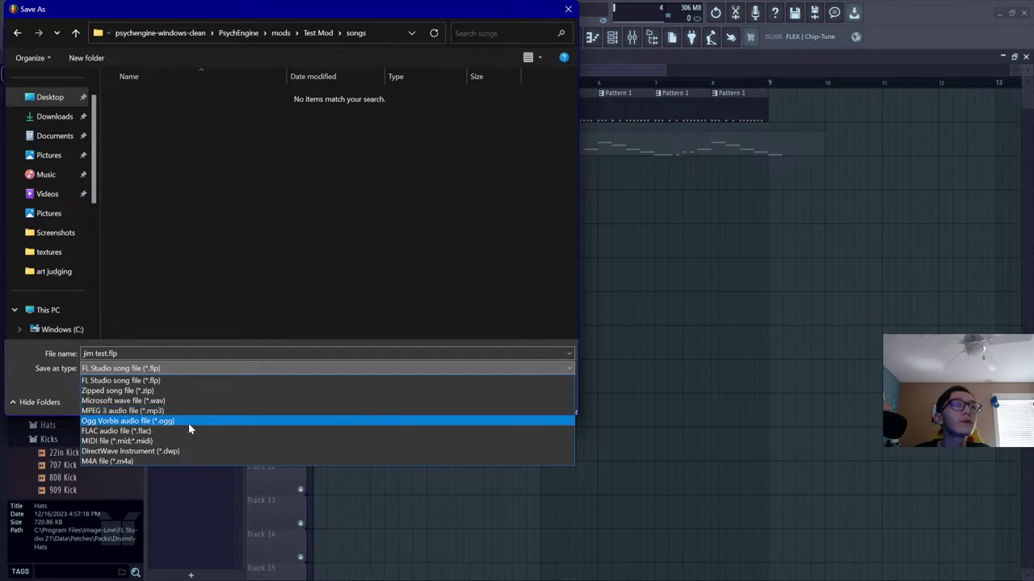
pyautogui.click(167, 182)
pyautogui.click(87, 58)
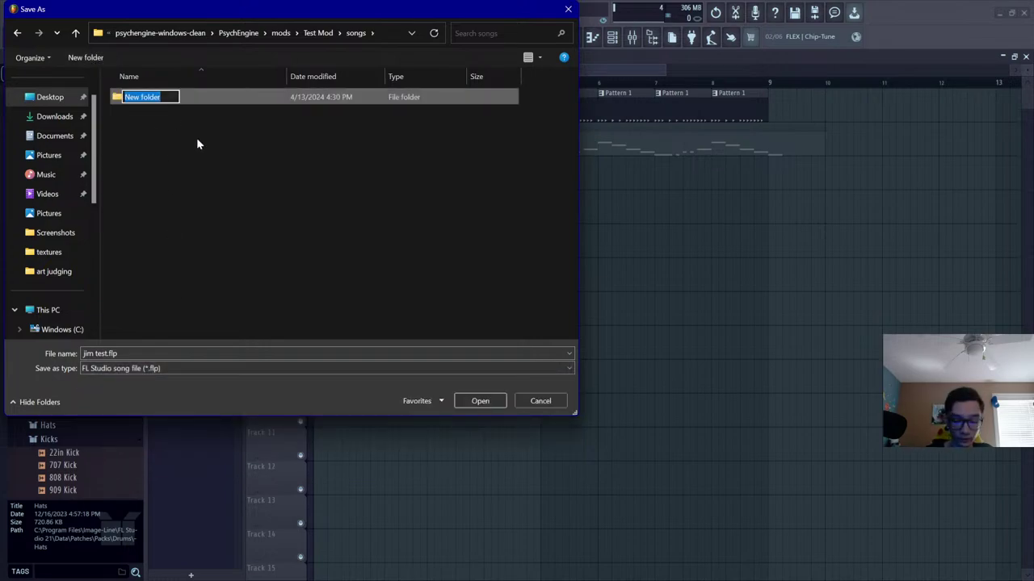
pyautogui.write('Jim')
pyautogui.press('Return')
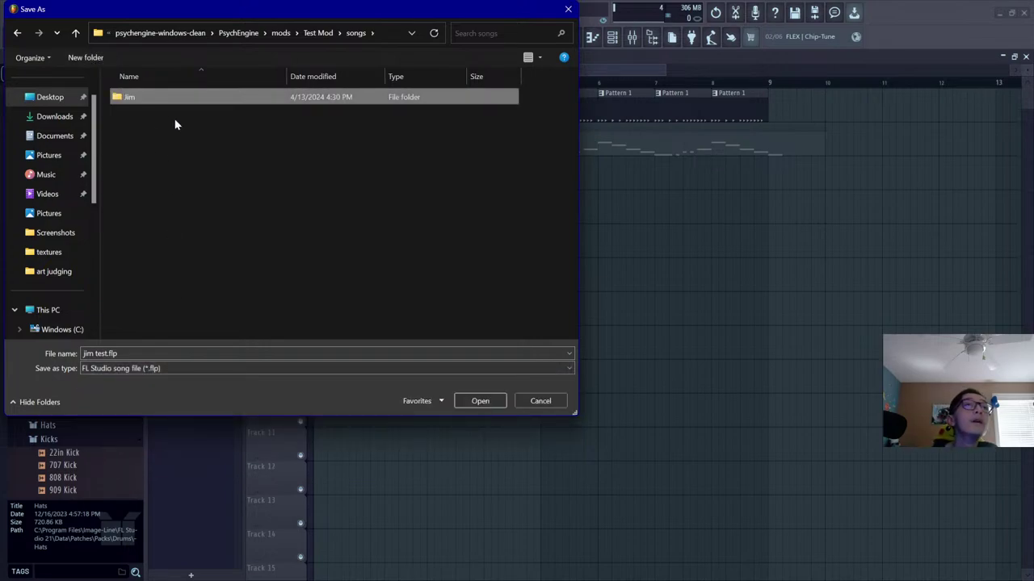
pyautogui.doubleClick(136, 98)
# Save the song as an Ogg Vorbis audio file named Inst in the Jim folder and start the render
pyautogui.click(164, 370)
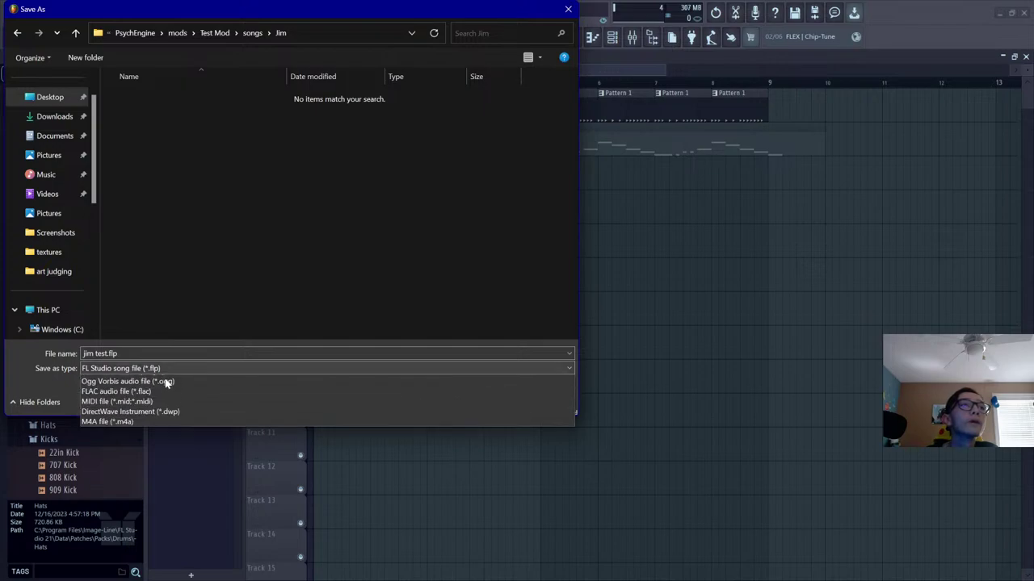
pyautogui.click(197, 421)
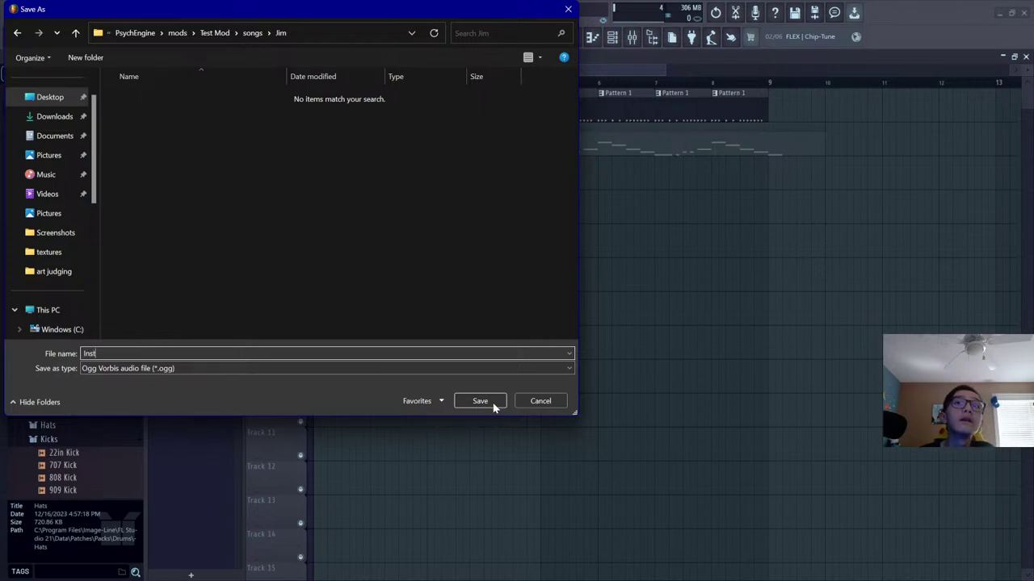
pyautogui.click(192, 369)
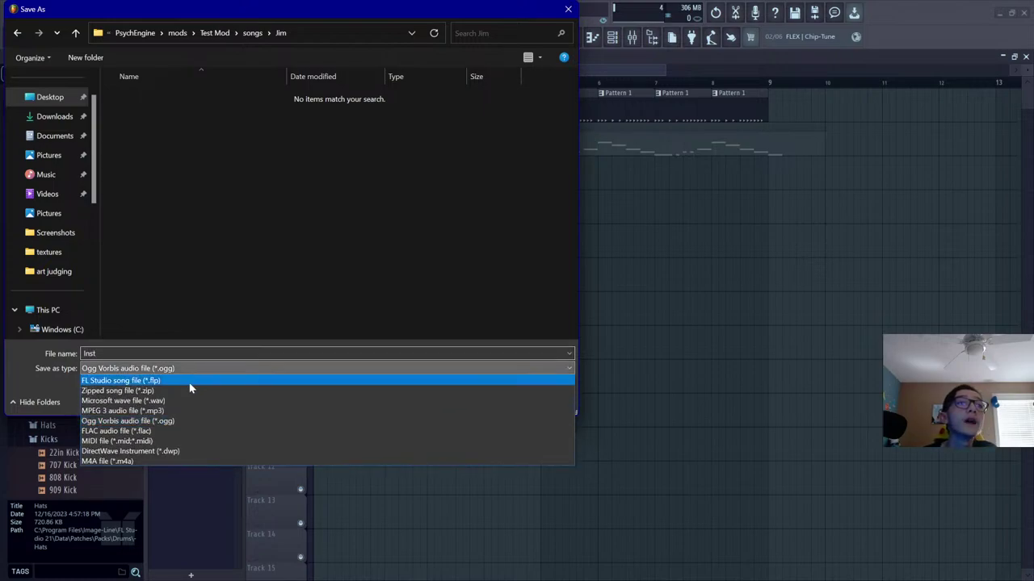
pyautogui.click(30, 377)
pyautogui.click(495, 401)
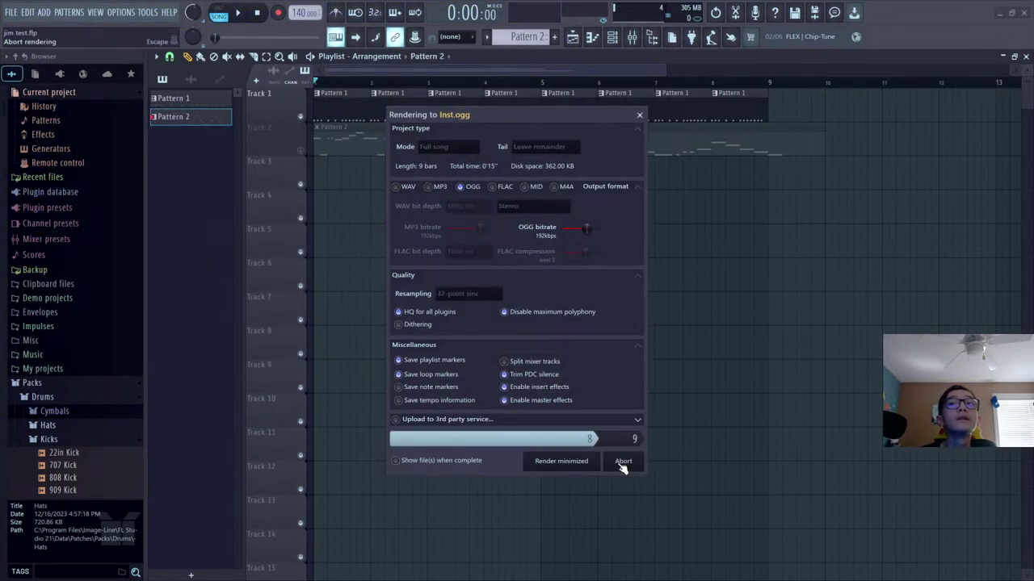
# Swap the mutes so only Track 2 plays, and browse the new save location to FOR STREAM > psychengine-windows-clean > PsychEngine > mods > Test Mod > songs > Jim
pyautogui.click(300, 116)
pyautogui.click(300, 150)
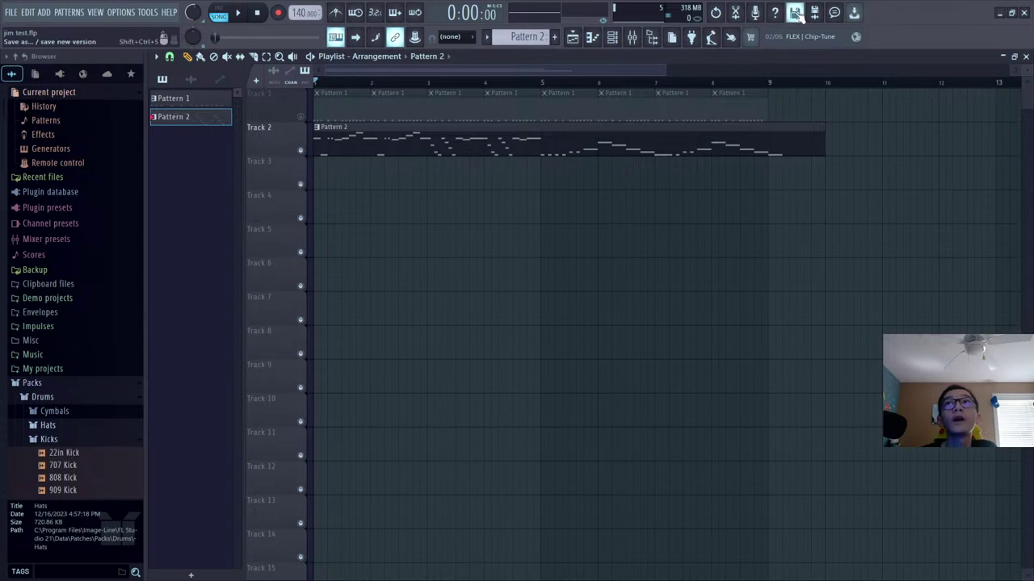
pyautogui.click(786, 15)
pyautogui.click(66, 143)
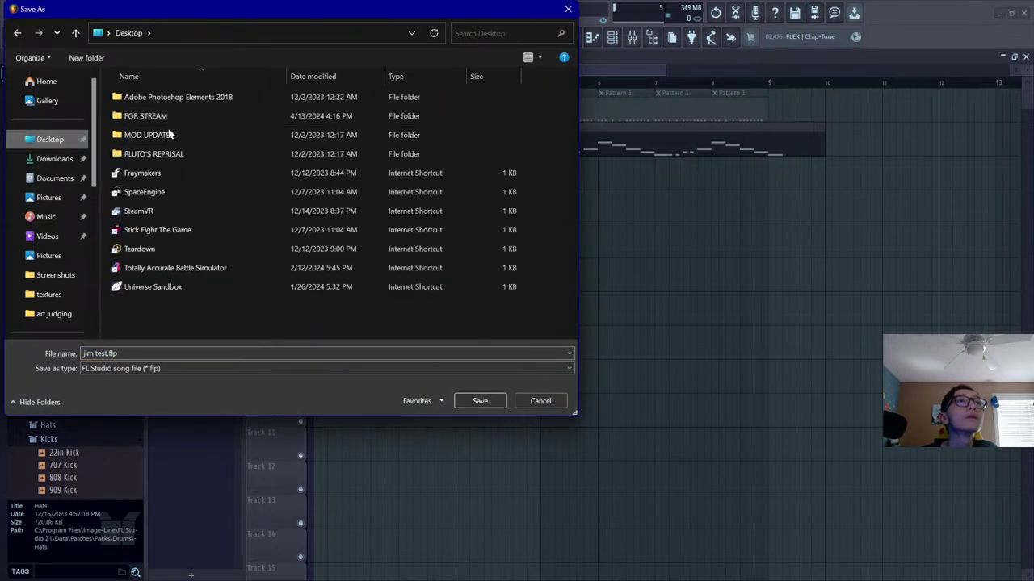
pyautogui.doubleClick(178, 116)
pyautogui.doubleClick(178, 115)
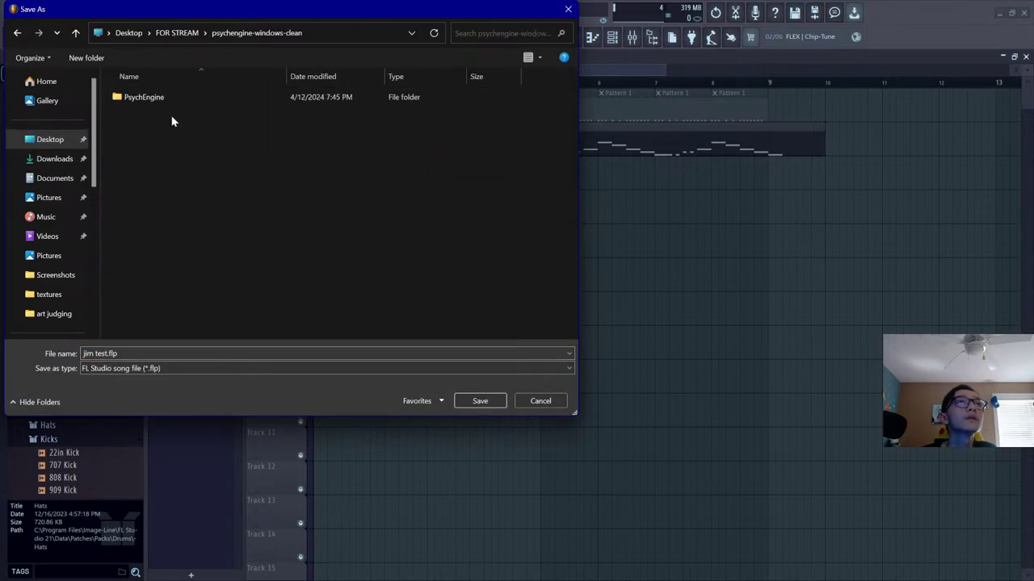
pyautogui.doubleClick(176, 97)
pyautogui.doubleClick(175, 131)
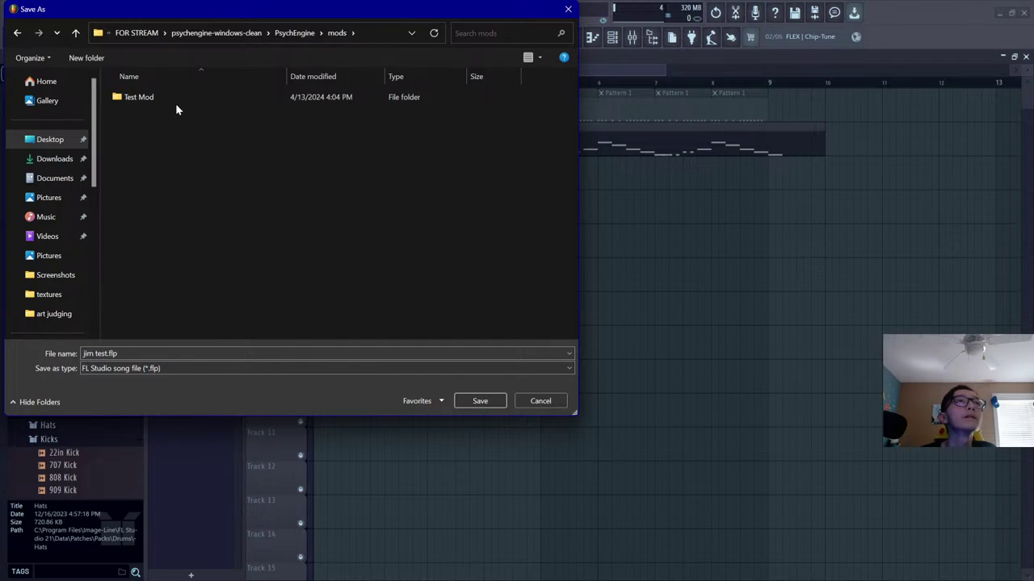
pyautogui.doubleClick(175, 101)
pyautogui.doubleClick(169, 247)
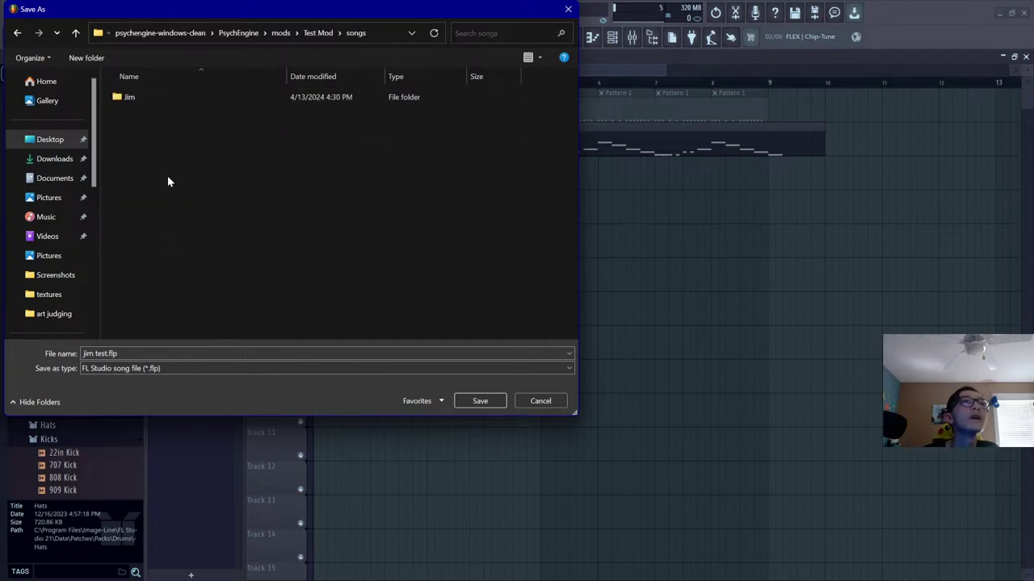
pyautogui.doubleClick(167, 97)
# Save the song as an Ogg Vorbis audio file named Voices in the Jim folder and render it
pyautogui.click(173, 368)
pyautogui.click(202, 415)
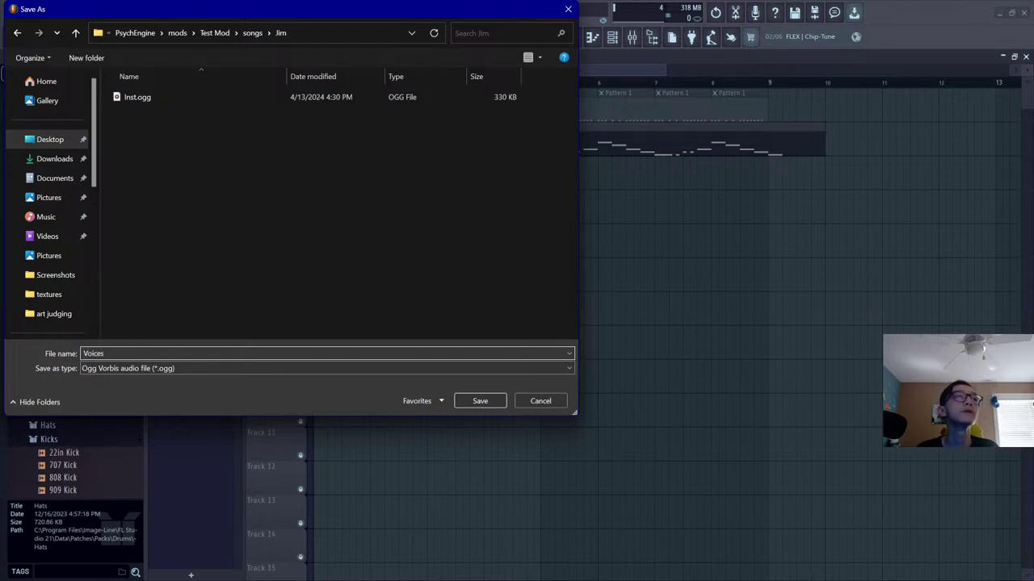
pyautogui.click(480, 401)
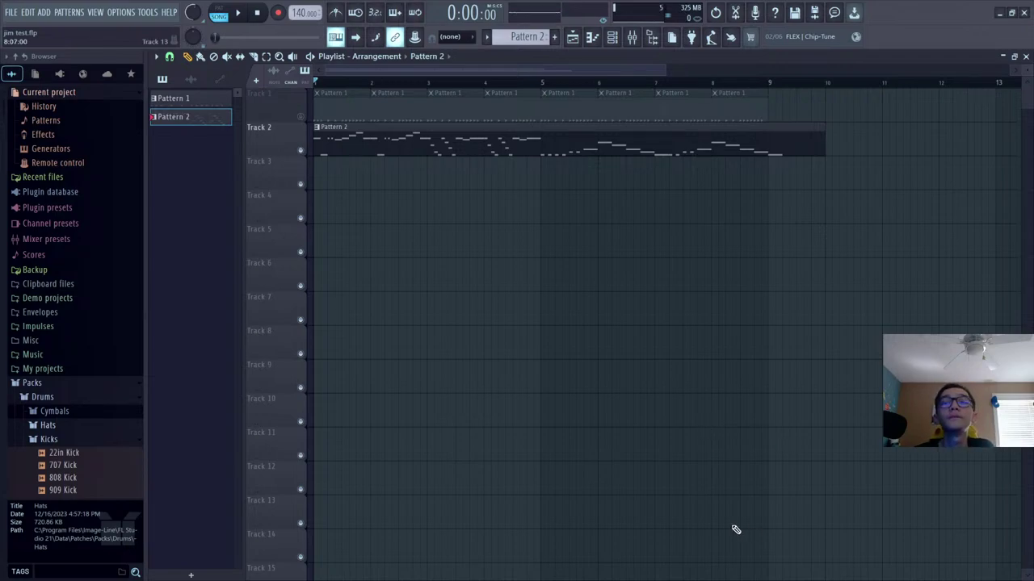
# Switch to the Psych Engine game, maximize its window and leave the character editor
pyautogui.press('super')
pyautogui.moveTo(476, 567)
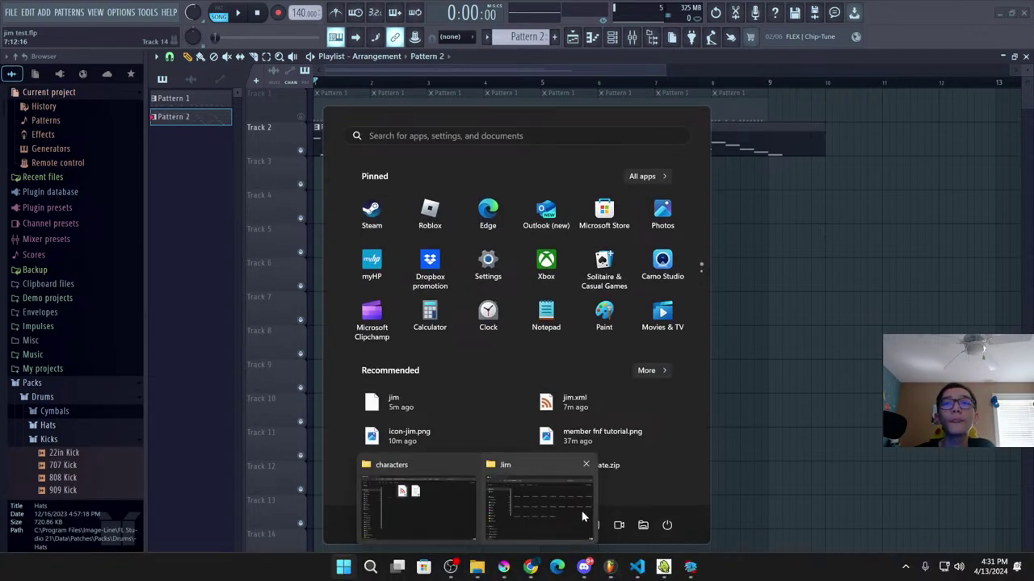
pyautogui.click(664, 567)
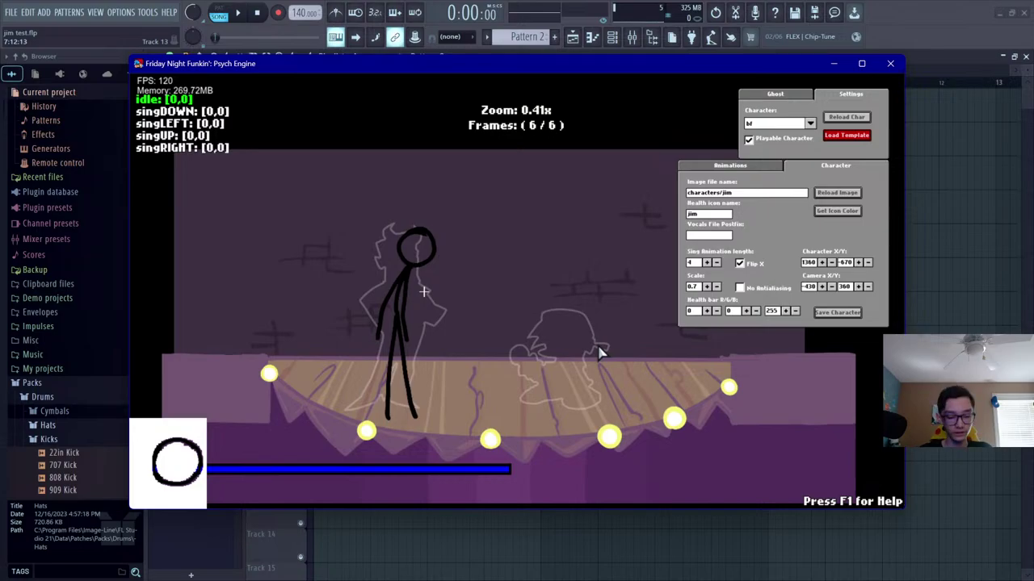
pyautogui.click(864, 63)
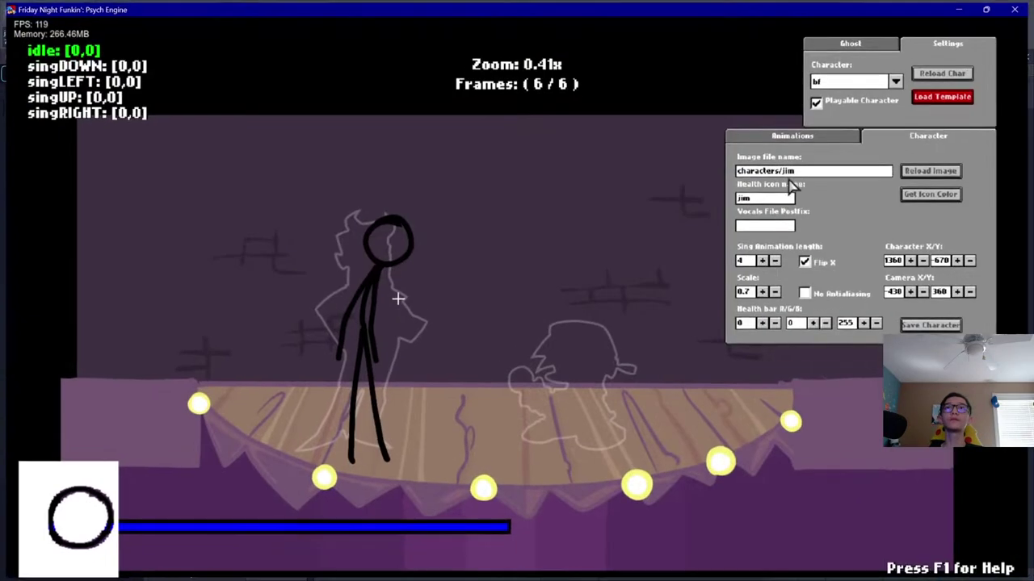
pyautogui.press('Escape')
# Switch to YouTube Studio in Chrome, read back through the live chat, and bring the stream preview to the live point
pyautogui.moveTo(569, 559)
pyautogui.click(530, 566)
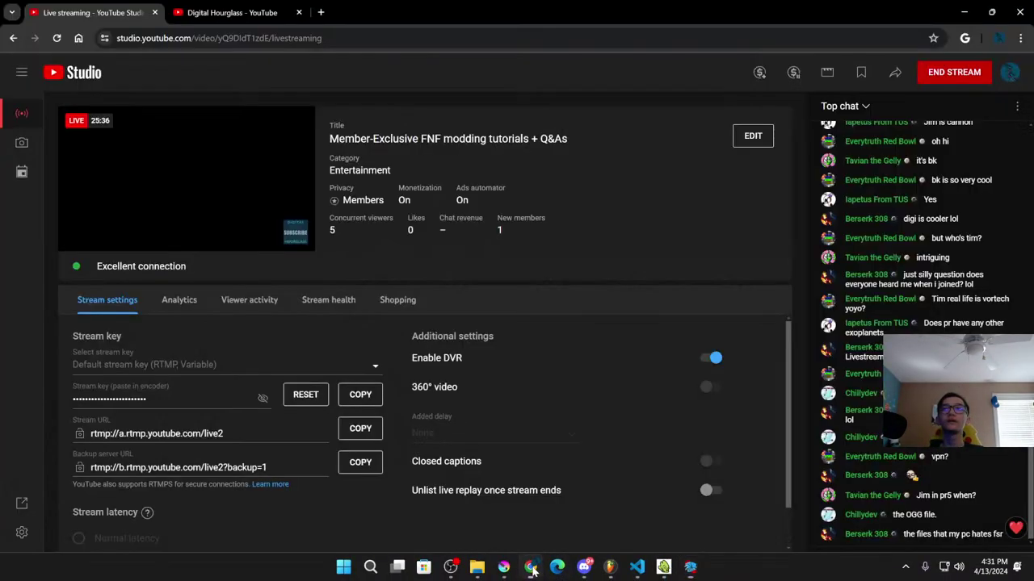
pyautogui.scroll(5, 1002, 299)
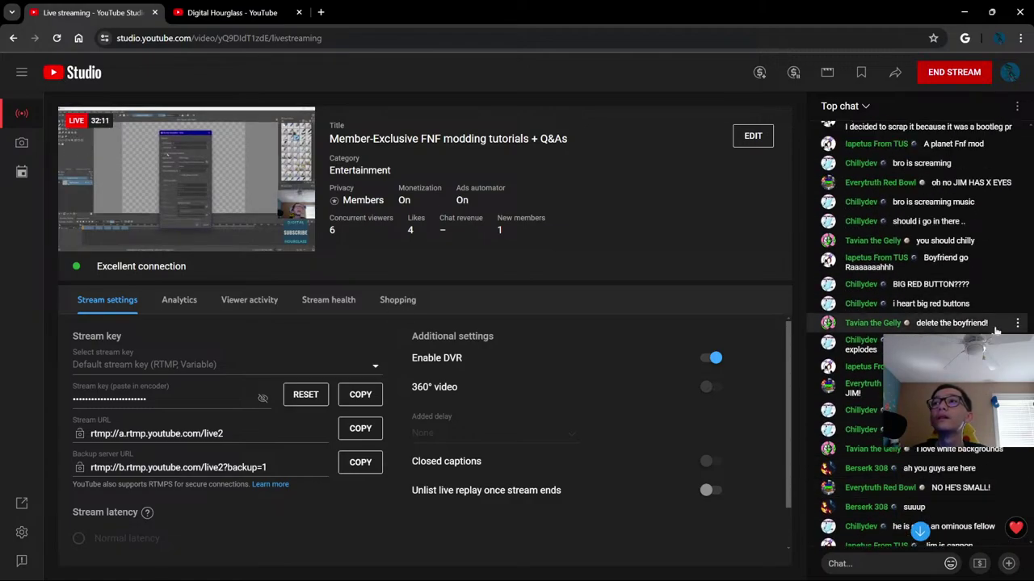
pyautogui.scroll(-3, 998, 307)
pyautogui.scroll(-3, 998, 343)
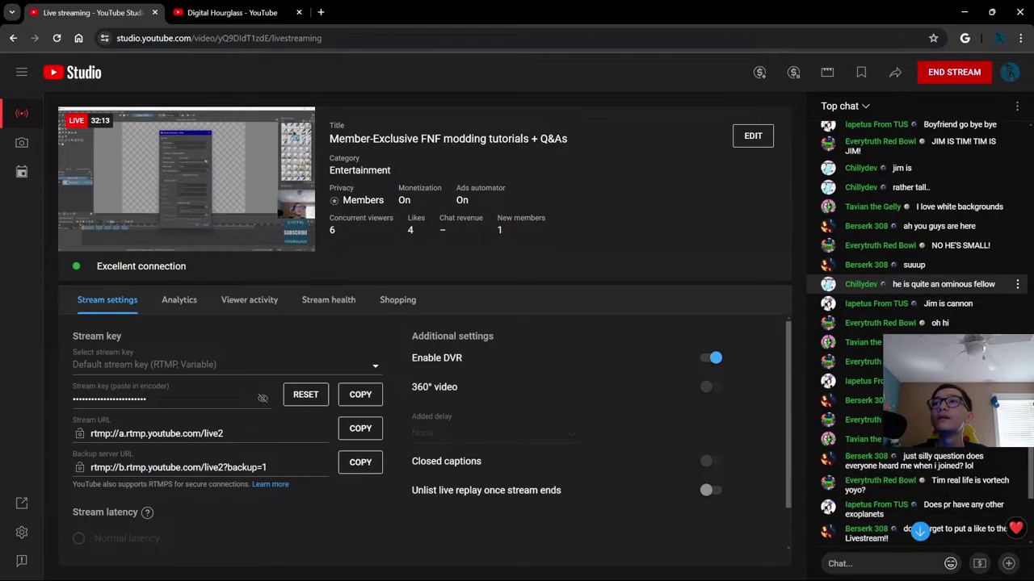
pyautogui.scroll(-1, 998, 343)
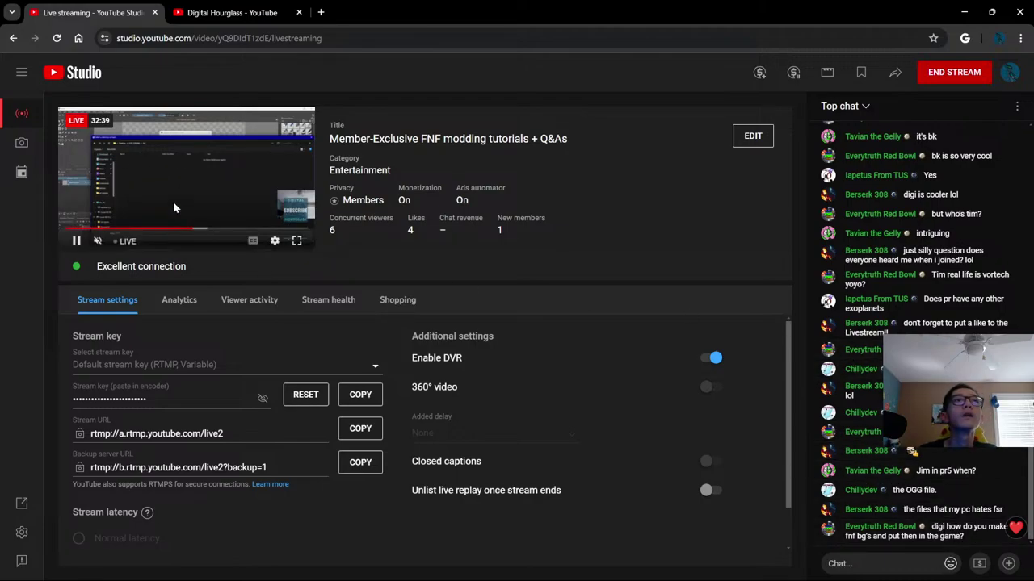
pyautogui.click(192, 228)
pyautogui.click(307, 231)
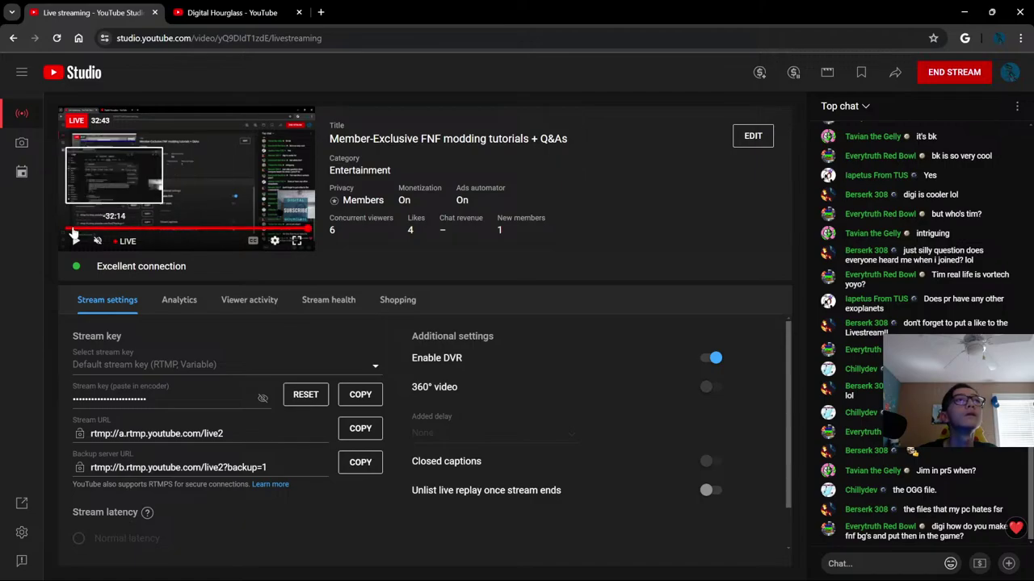
# Switch back to Psych Engine and open the Chart Editor with Test Mod as the loaded mod directory
pyautogui.moveTo(691, 569)
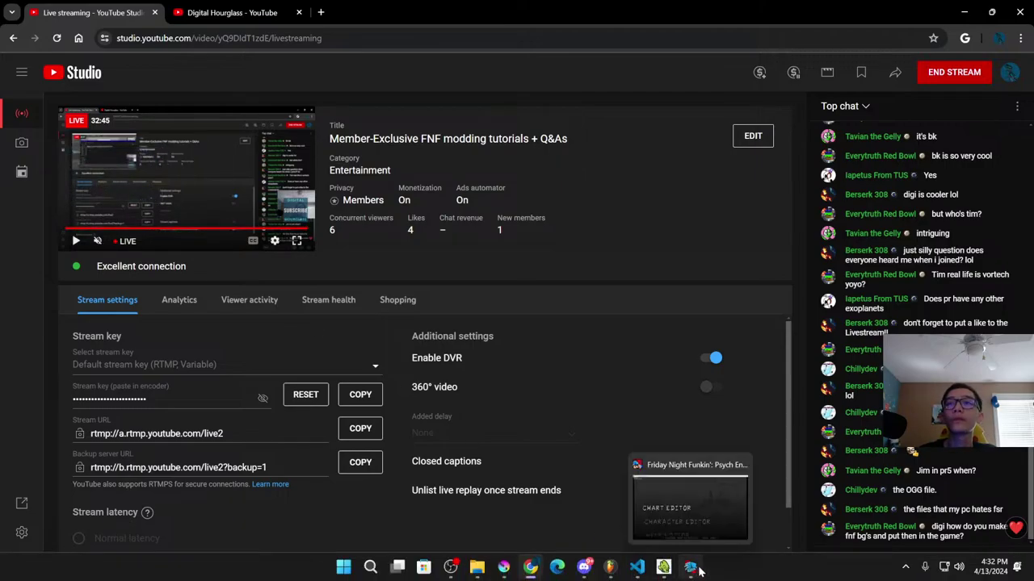
pyautogui.click(713, 508)
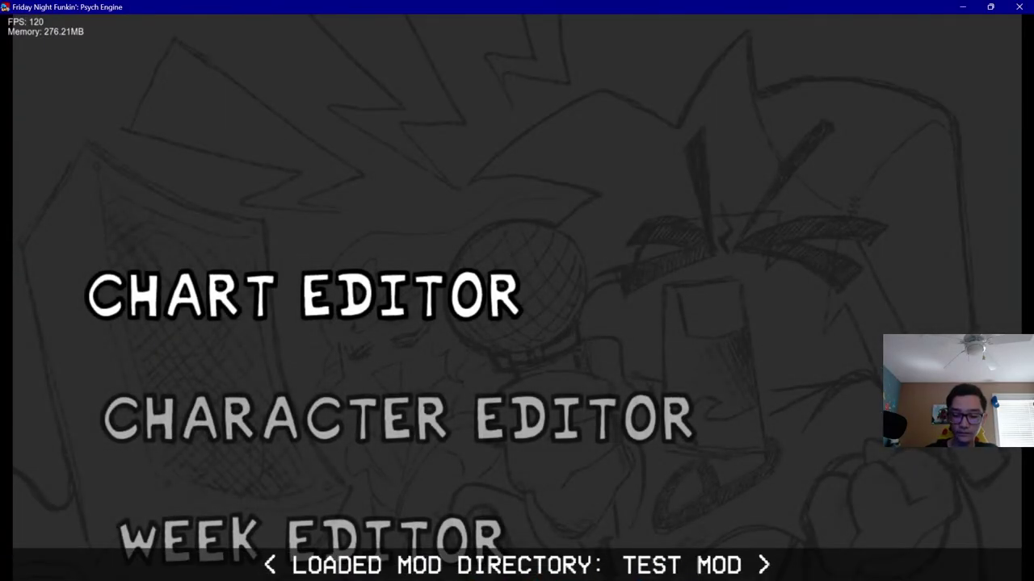
pyautogui.press('Escape')
pyautogui.press('7')
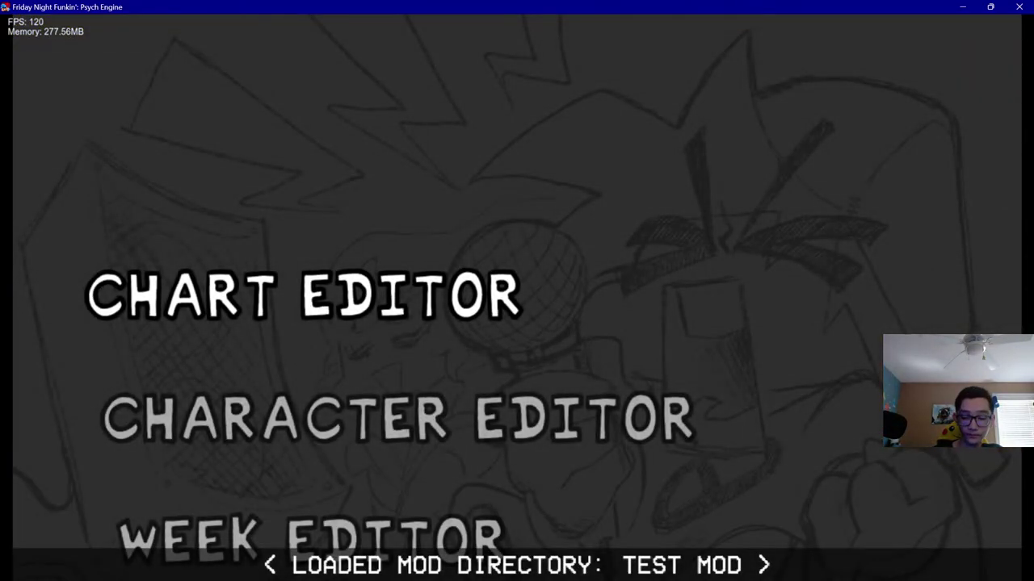
pyautogui.press('Return')
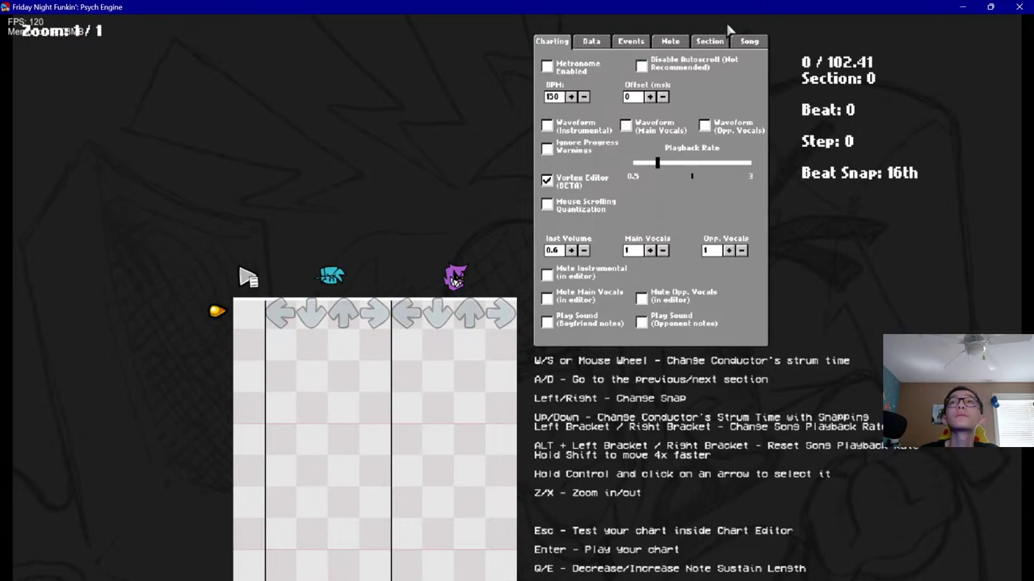
# Load the audio for the song named Jim, and play it briefly at a lower volume before returning to the start
pyautogui.click(759, 42)
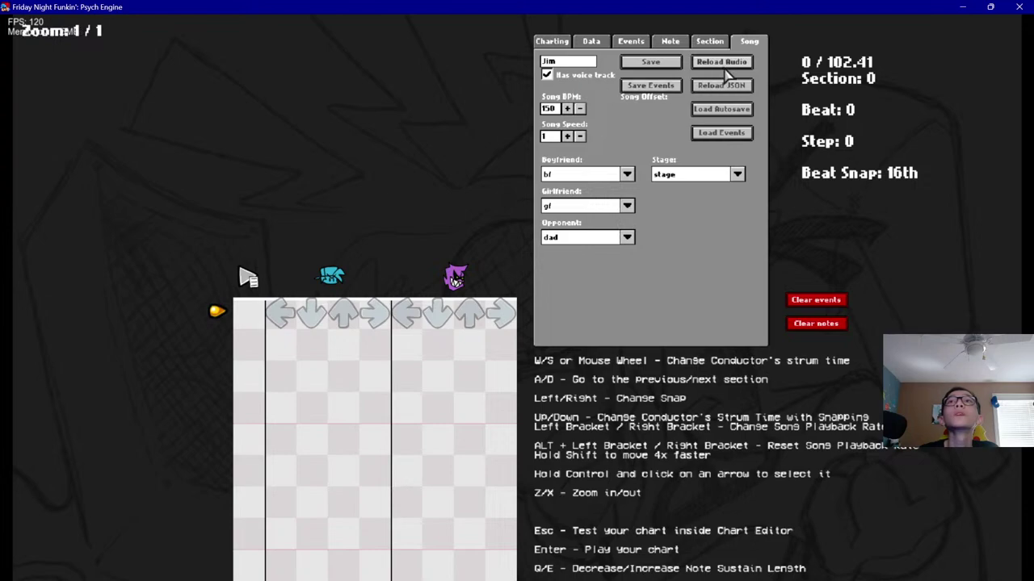
pyautogui.press('space')
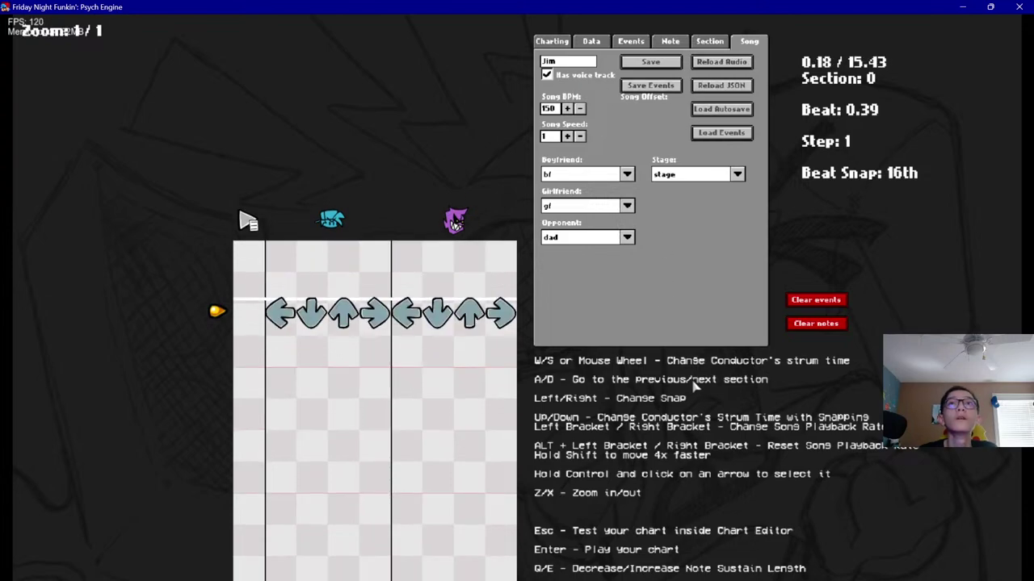
pyautogui.press('-')
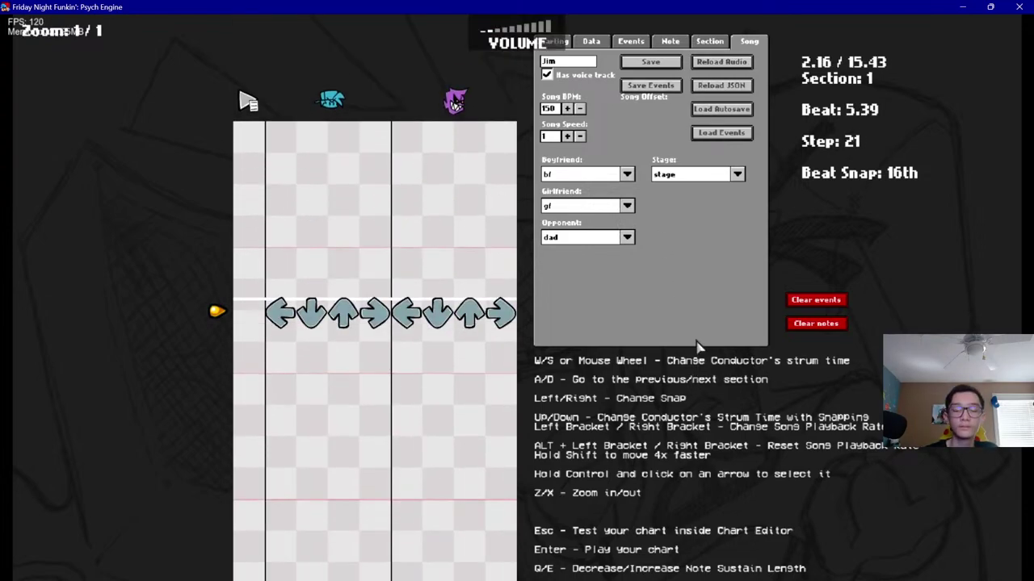
pyautogui.scroll(20, 699, 347)
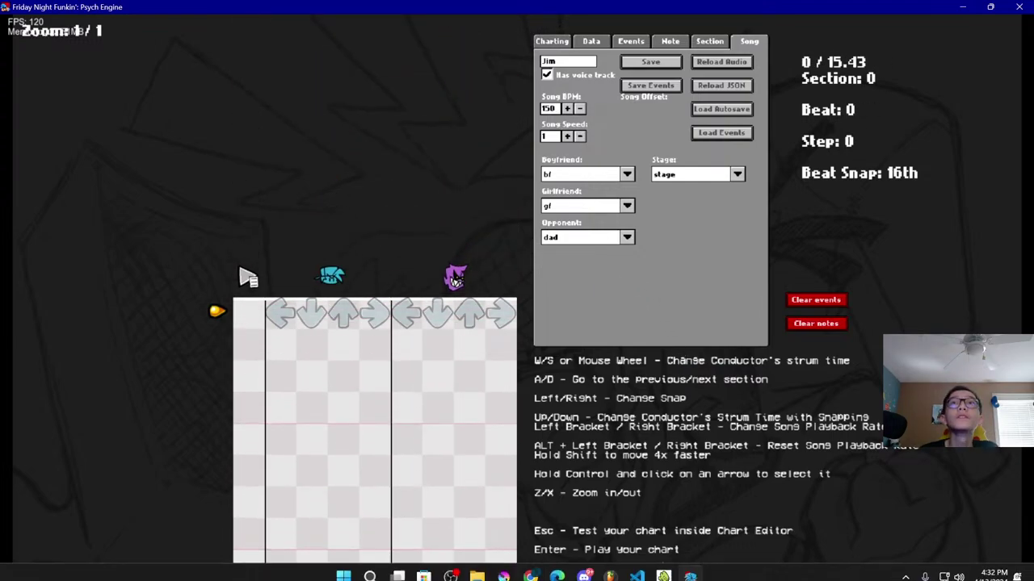
# Check the tempo in FL Studio, and set the chart's song BPM to 140 and song speed to 2.6 in Psych Engine
pyautogui.click(634, 565)
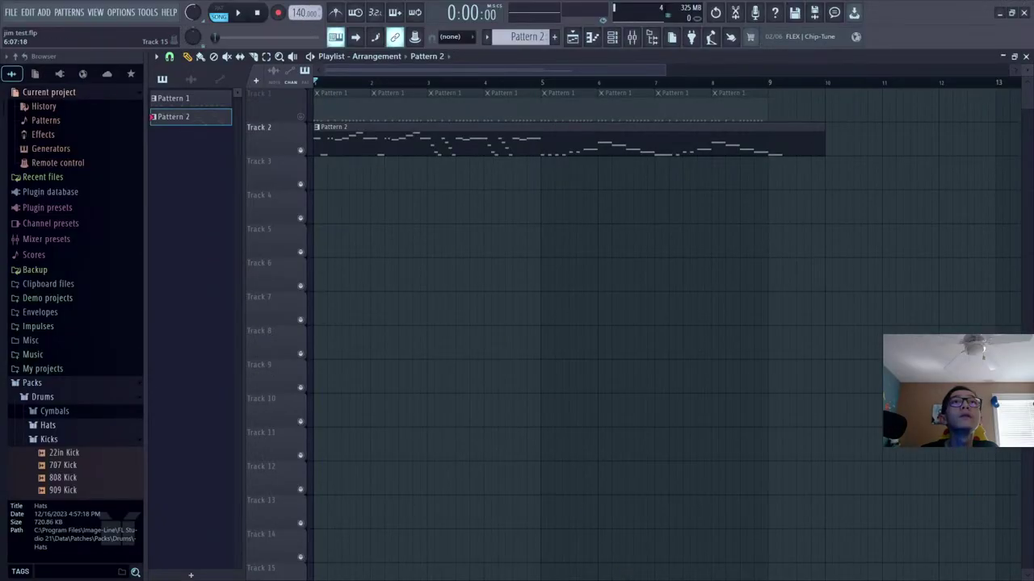
pyautogui.press('super')
pyautogui.click(701, 567)
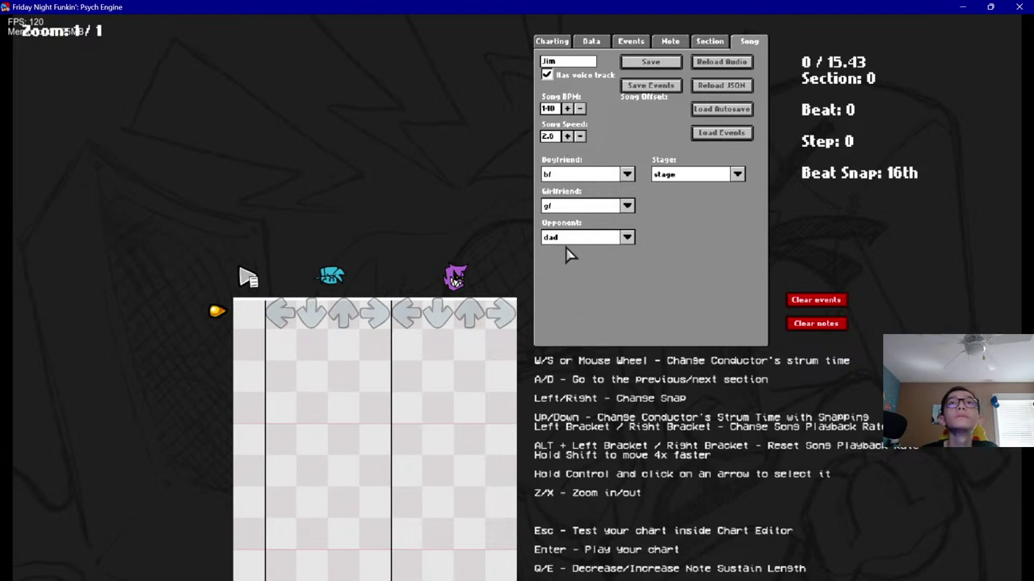
# Set the song's opponent to the jim character
pyautogui.scroll(-2, 594, 243)
pyautogui.scroll(2, 595, 242)
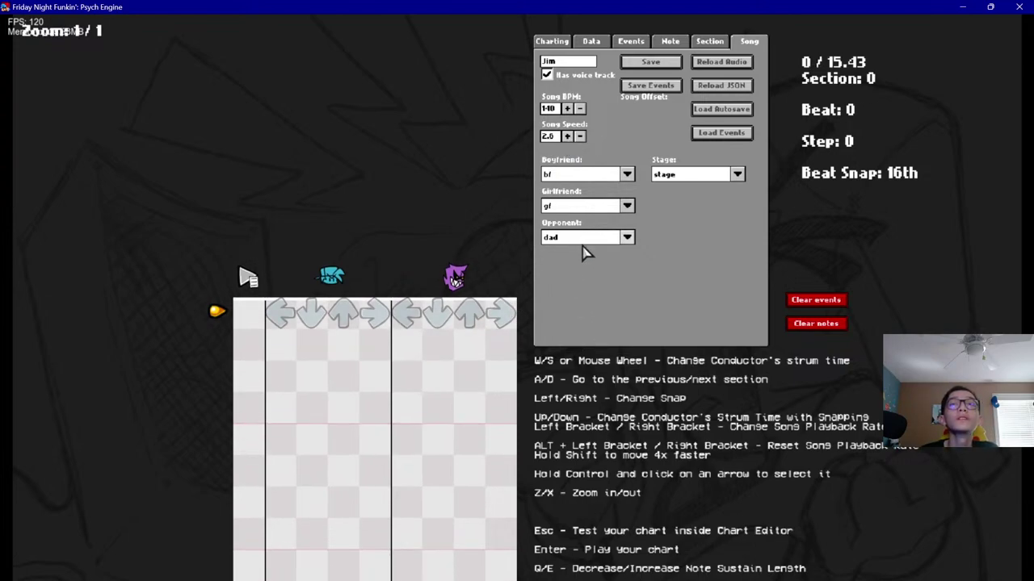
pyautogui.click(583, 244)
pyautogui.scroll(-12, 604, 338)
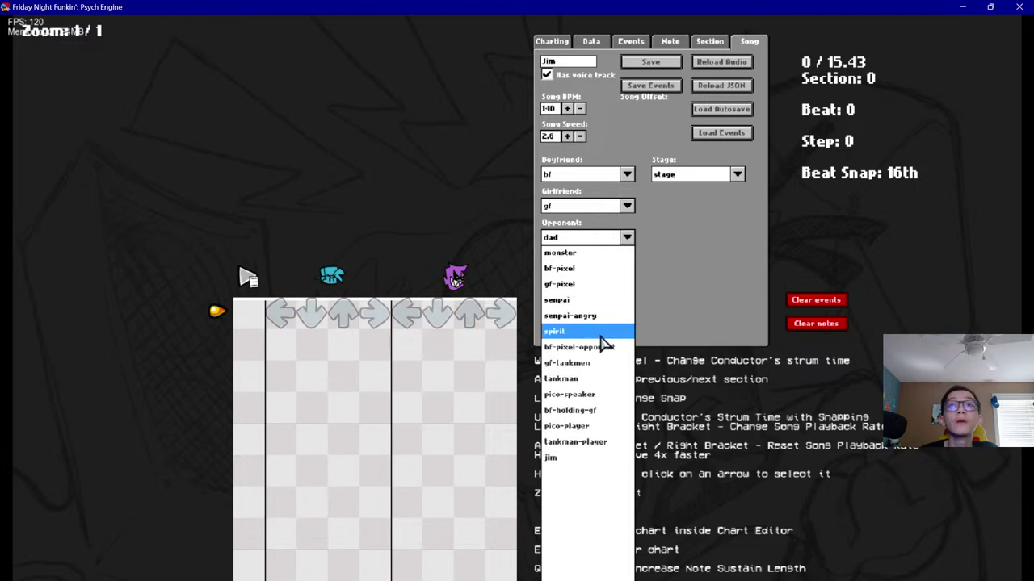
pyautogui.click(565, 457)
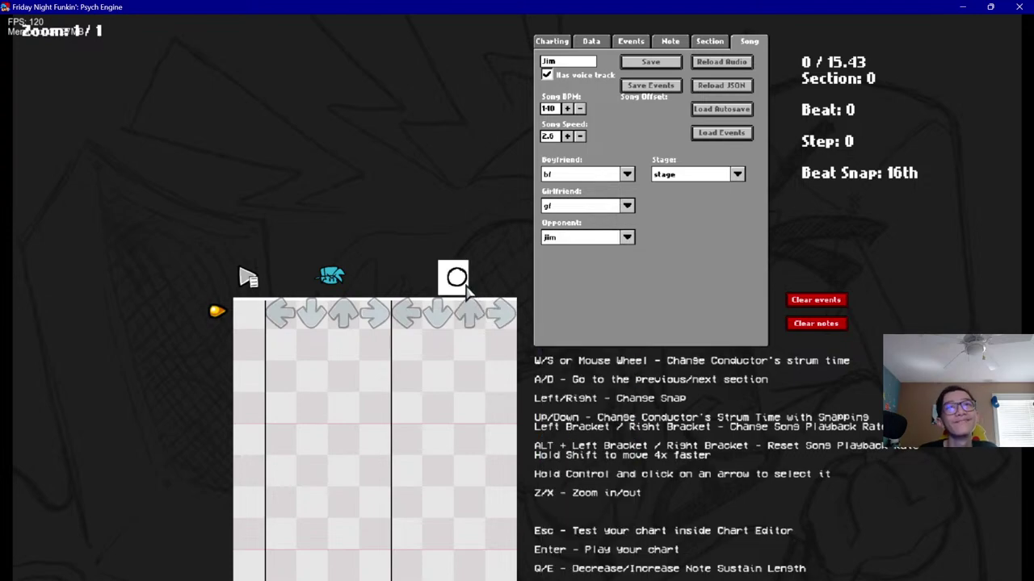
pyautogui.scroll(-1, 467, 292)
pyautogui.scroll(1, 456, 282)
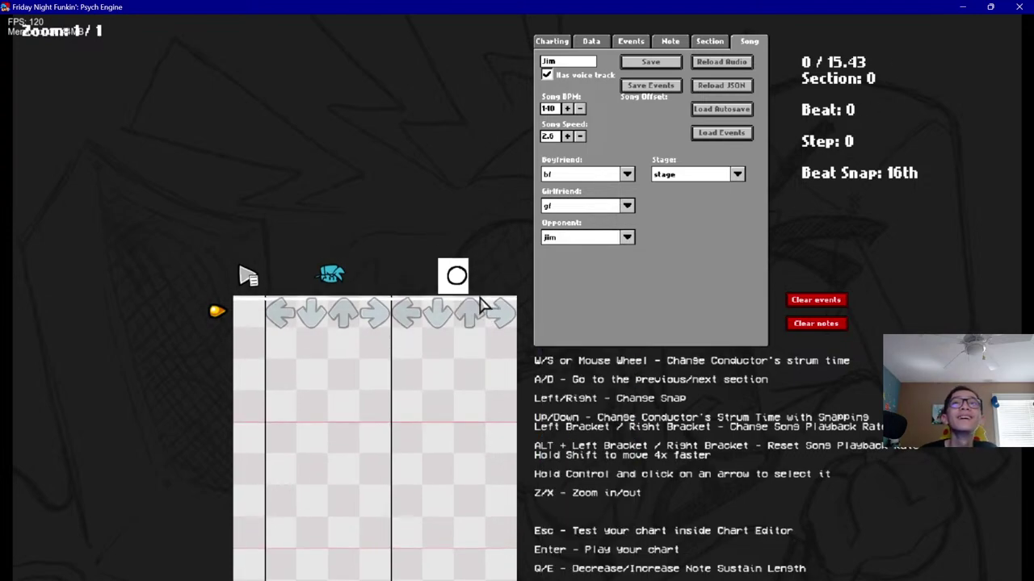
pyautogui.scroll(-1, 474, 331)
pyautogui.scroll(1, 480, 340)
pyautogui.scroll(-5, 485, 339)
pyautogui.scroll(6, 485, 340)
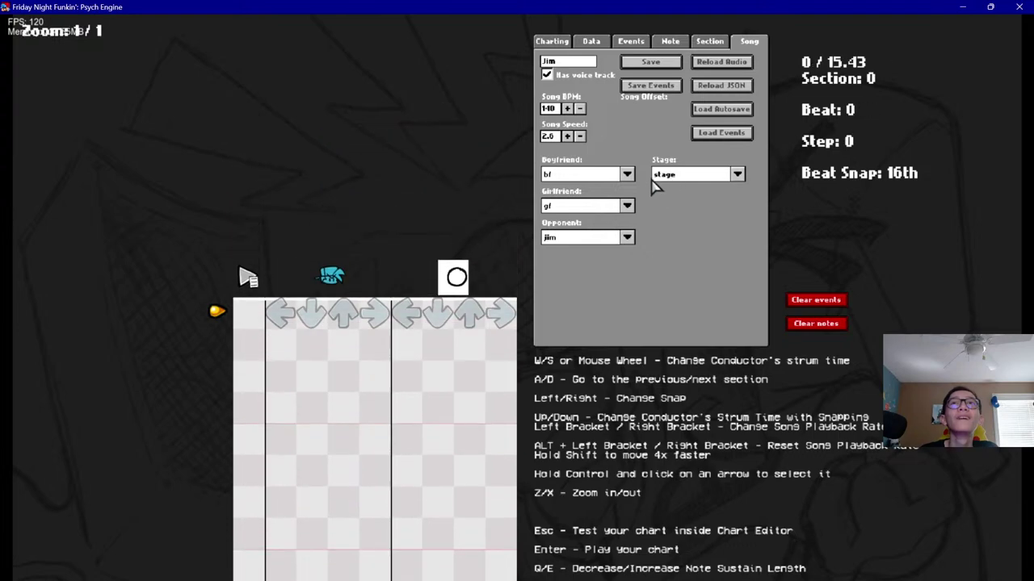
pyautogui.scroll(-2, 485, 341)
pyautogui.scroll(-3, 438, 223)
pyautogui.scroll(3, 477, 259)
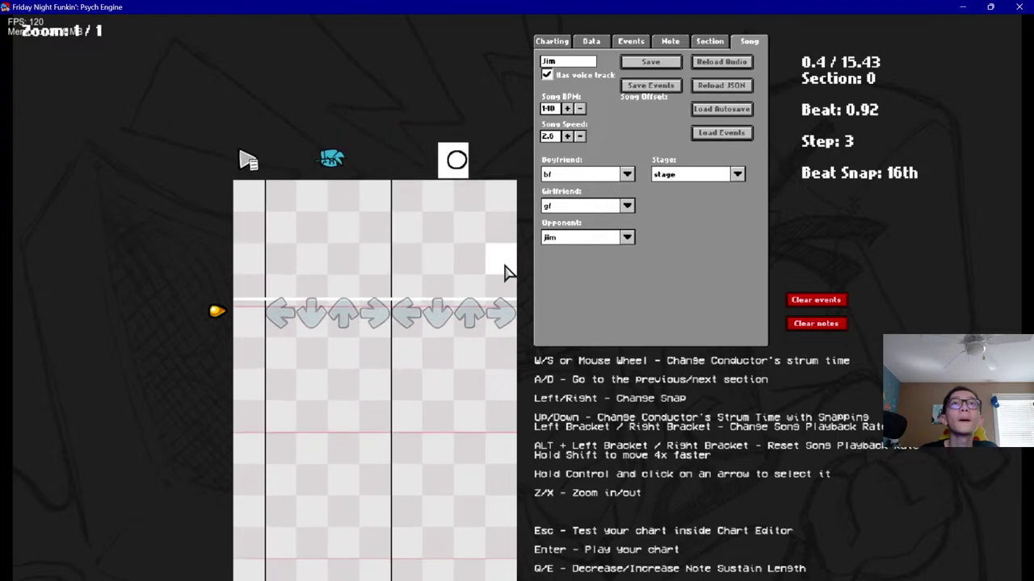
pyautogui.scroll(2, 407, 267)
# Turn off Must hit section for the chart's first section so that it belongs to the opponent
pyautogui.click(710, 42)
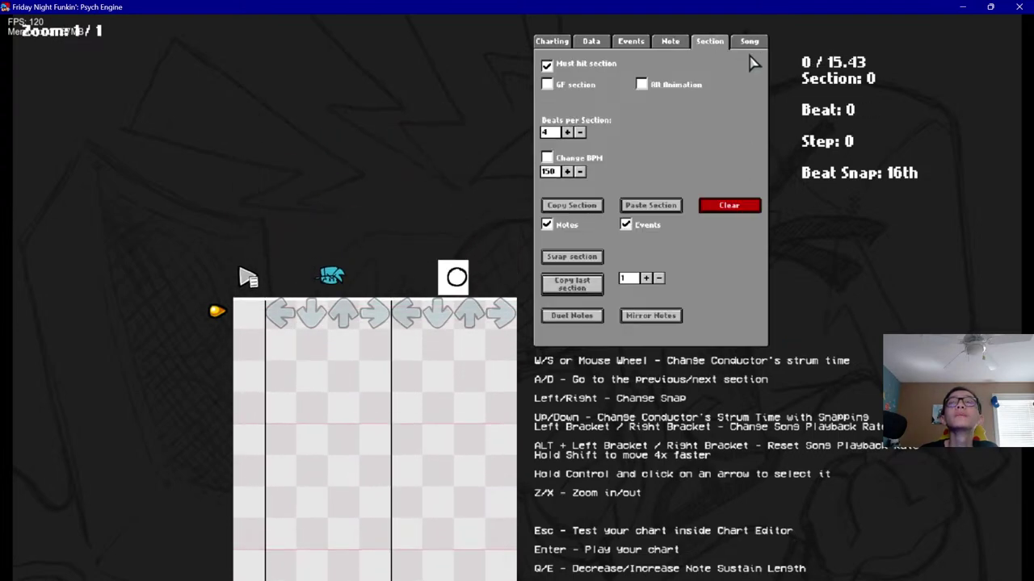
pyautogui.scroll(-2, 545, 72)
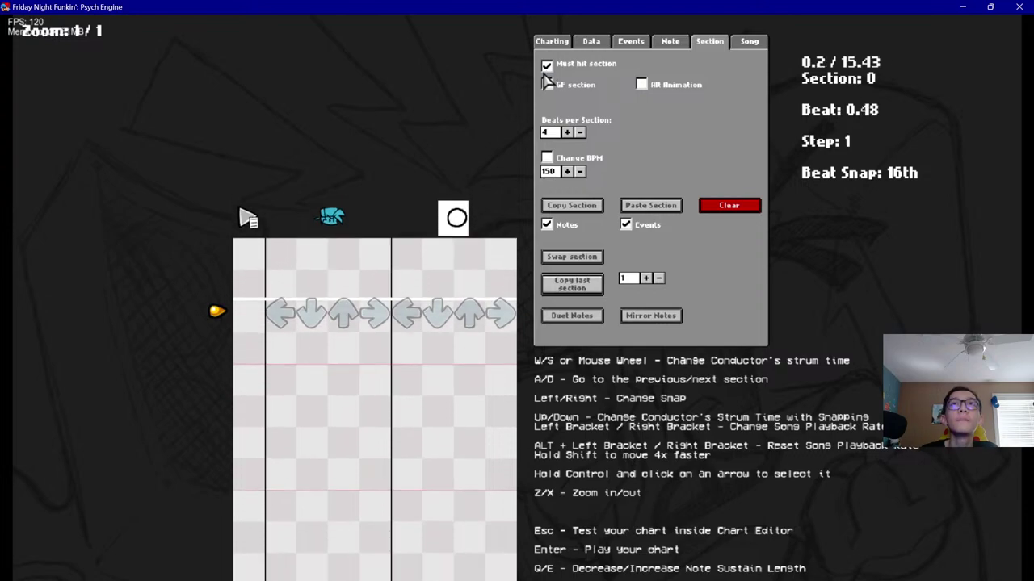
pyautogui.scroll(2, 545, 79)
pyautogui.click(547, 67)
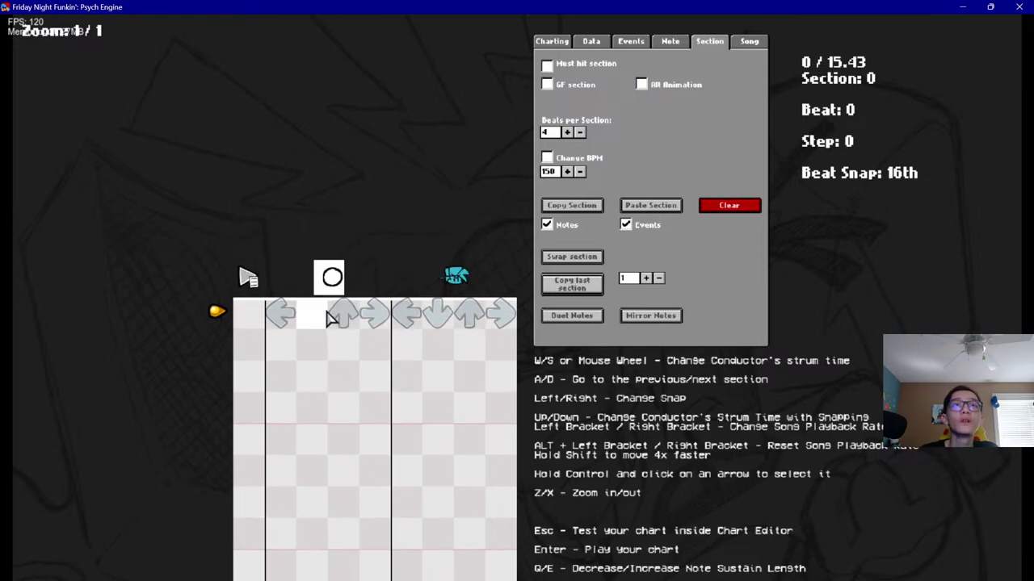
pyautogui.scroll(-4, 331, 317)
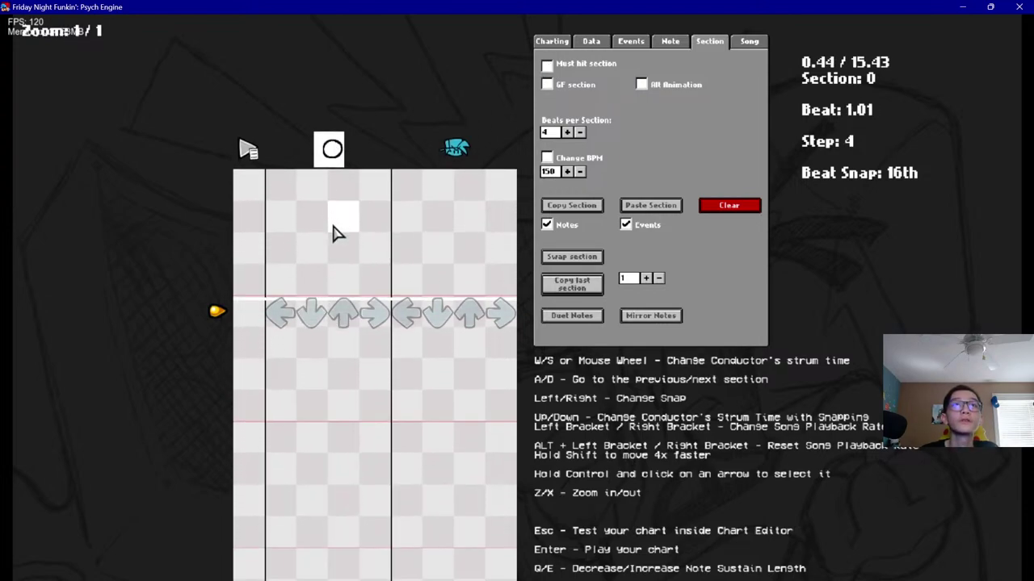
# Turn Must hit section on for the first section to compare the icon order, and turn it off again
pyautogui.scroll(4, 336, 233)
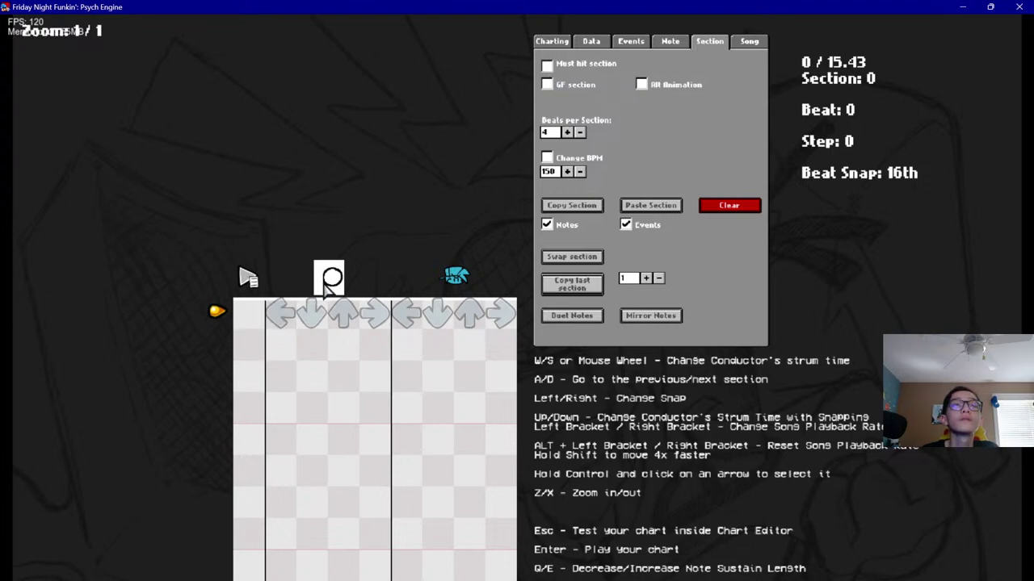
pyautogui.click(547, 66)
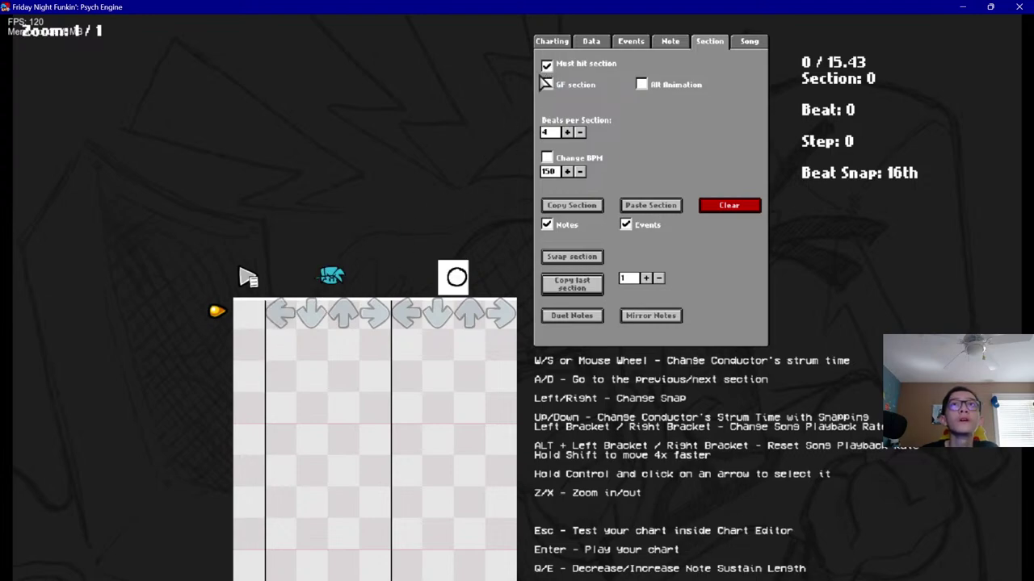
pyautogui.scroll(-4, 336, 301)
pyautogui.scroll(3, 338, 302)
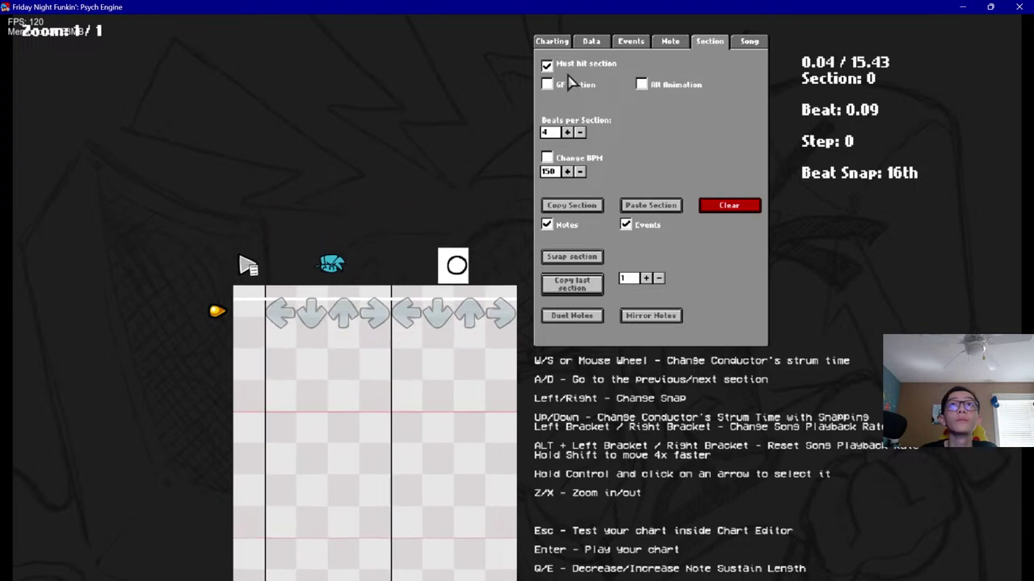
pyautogui.click(547, 66)
pyautogui.scroll(-5, 456, 428)
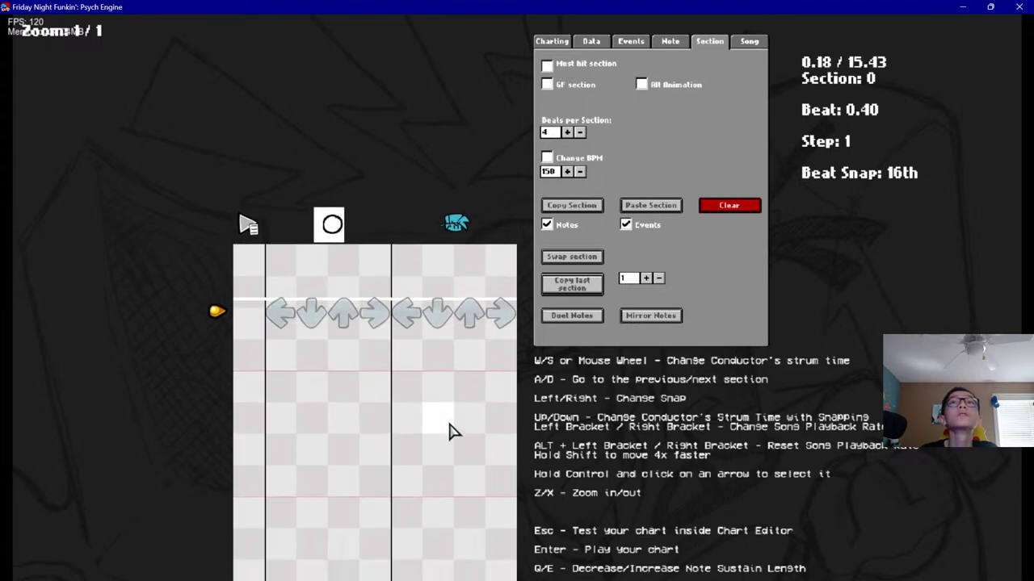
pyautogui.scroll(4, 385, 307)
pyautogui.scroll(2, 385, 306)
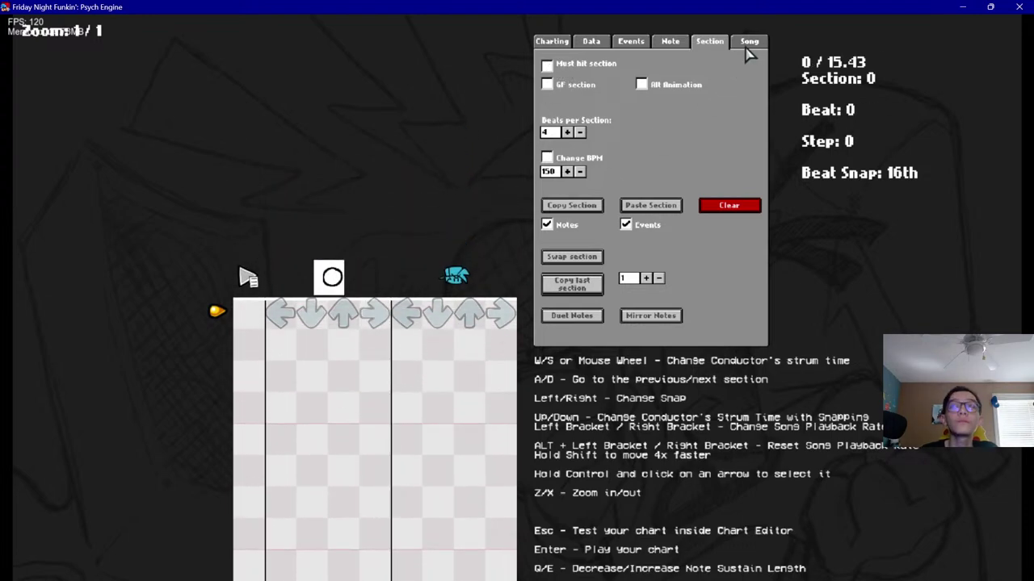
pyautogui.scroll(-8, 750, 53)
pyautogui.scroll(4, 749, 52)
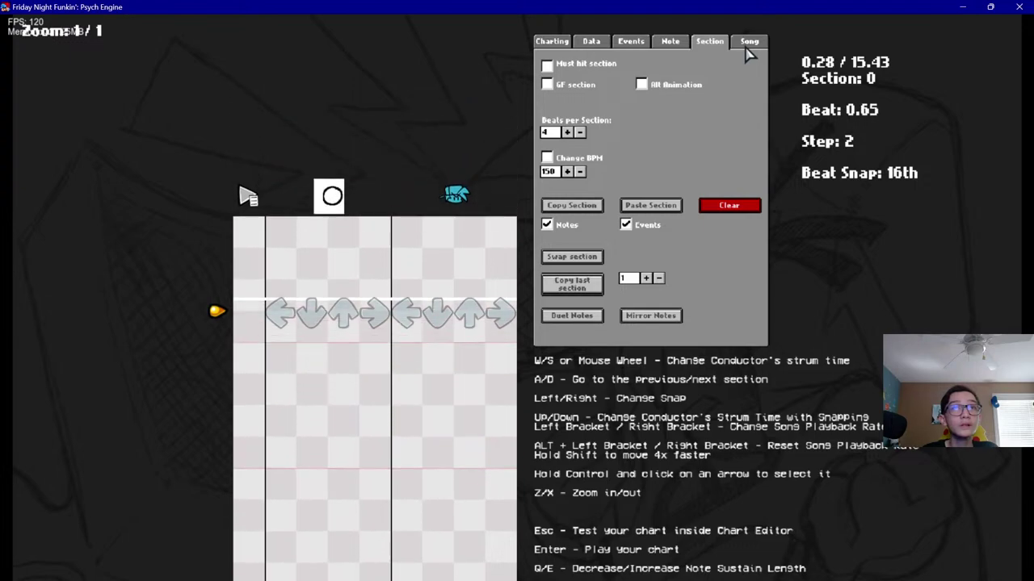
pyautogui.scroll(-3, 742, 61)
pyautogui.scroll(1, 739, 65)
pyautogui.scroll(-4, 718, 85)
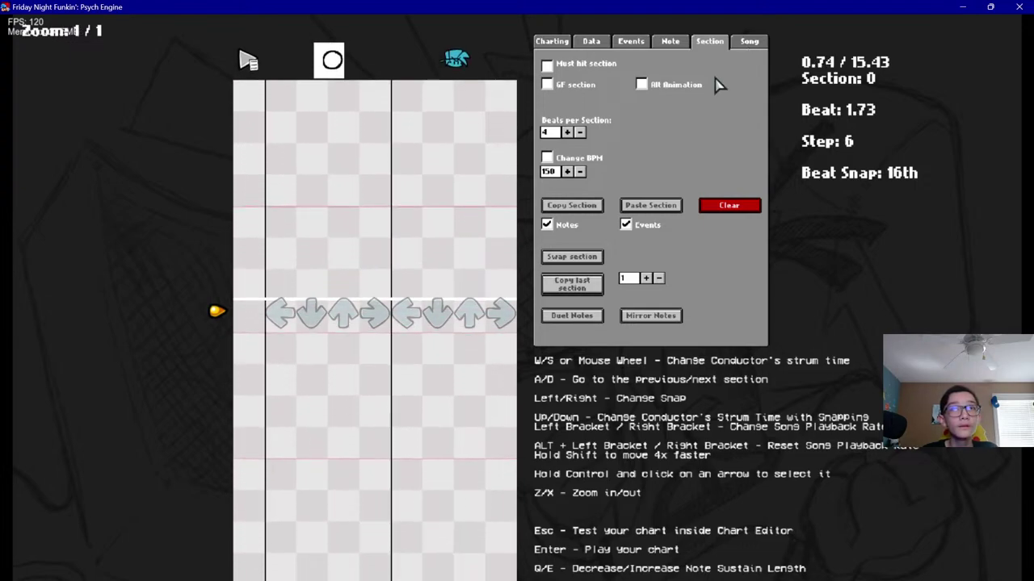
pyautogui.scroll(-3, 330, 385)
pyautogui.scroll(5, 334, 385)
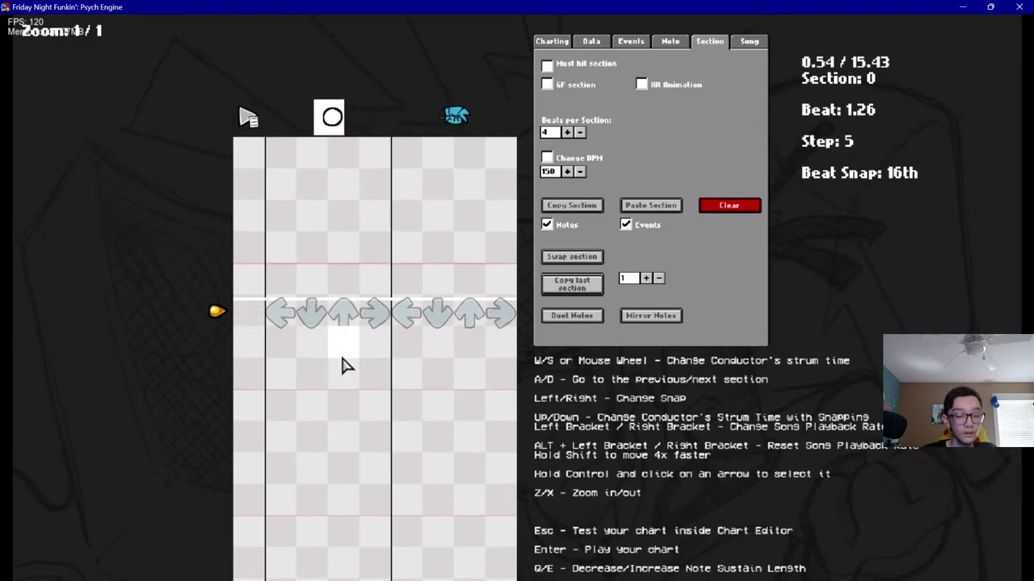
pyautogui.scroll(-9, 343, 366)
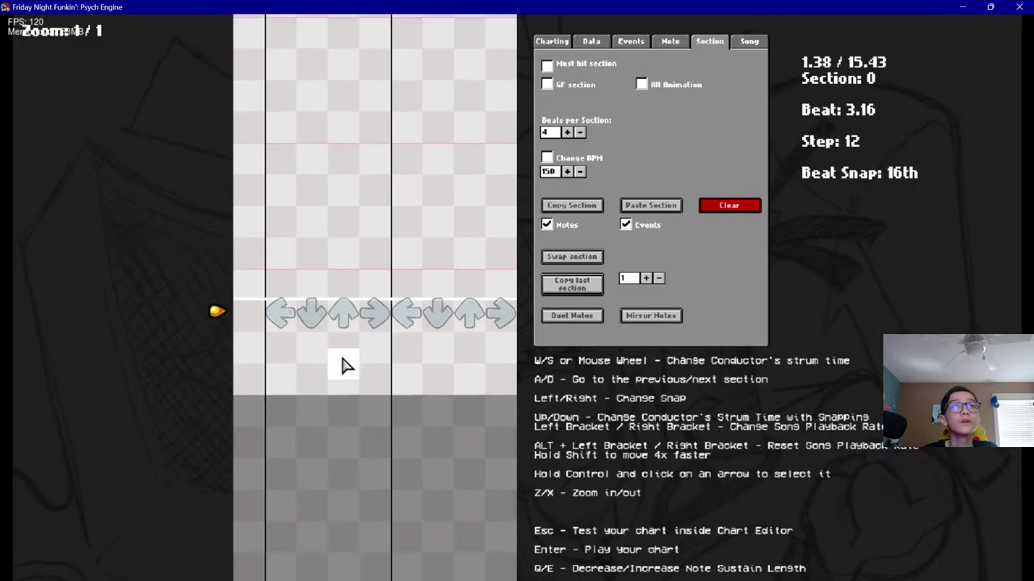
pyautogui.scroll(10, 343, 365)
pyautogui.scroll(-3, 343, 366)
# Step back and forth through the chart's opening sections and return to the first one
pyautogui.press('d')
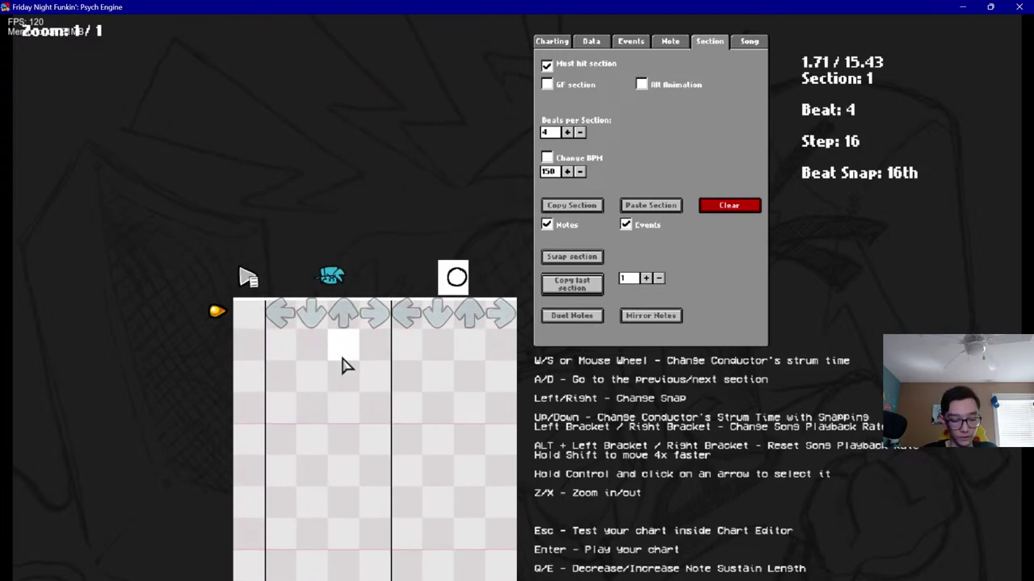
pyautogui.press('a')
pyautogui.press('d')
pyautogui.press('d')
pyautogui.press('a')
pyautogui.press('a')
pyautogui.press('d')
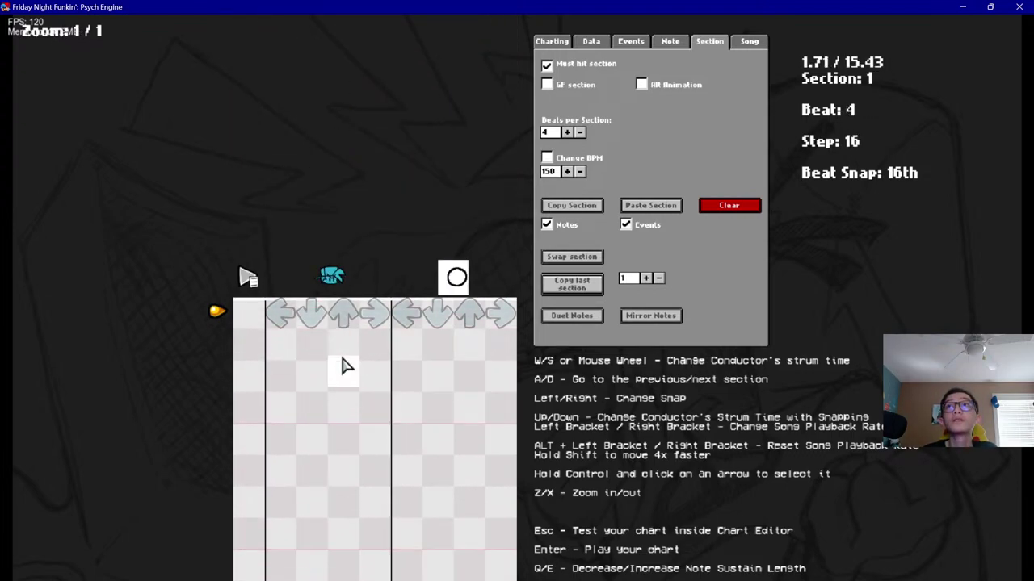
pyautogui.press('a')
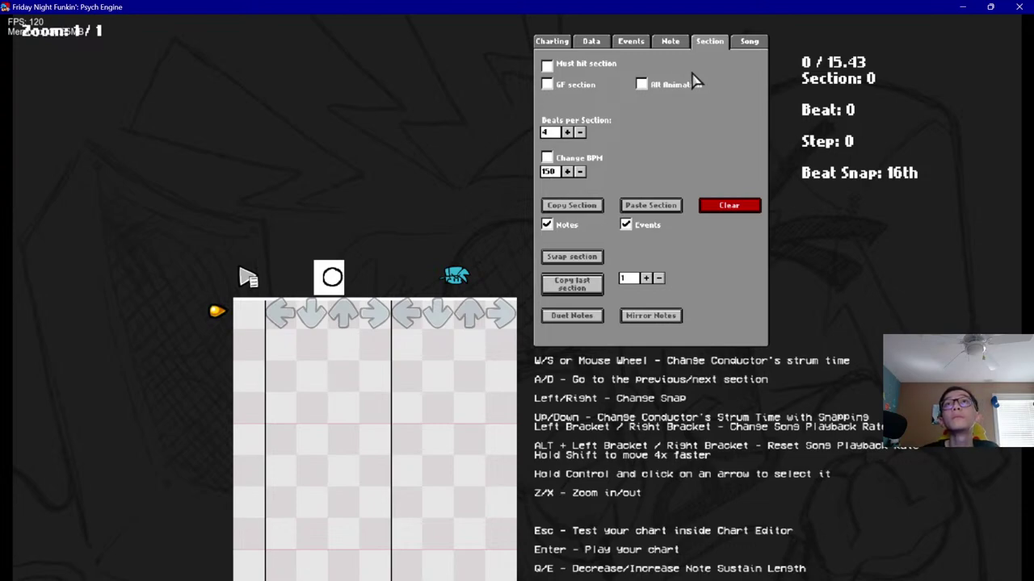
# Place an up note for the opponent on the first step of the chart
pyautogui.click(352, 324)
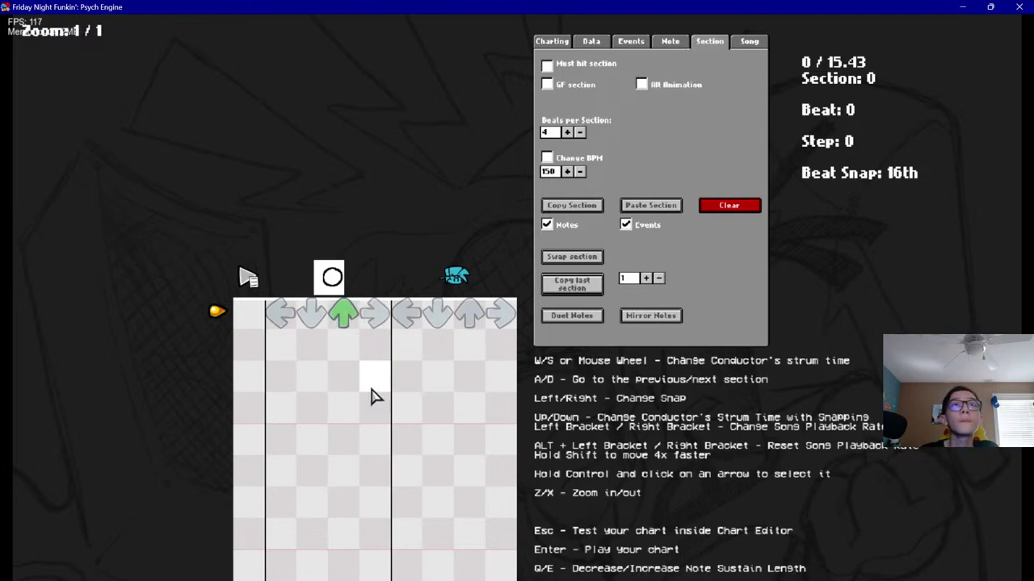
pyautogui.scroll(-1, 376, 439)
pyautogui.scroll(1, 376, 438)
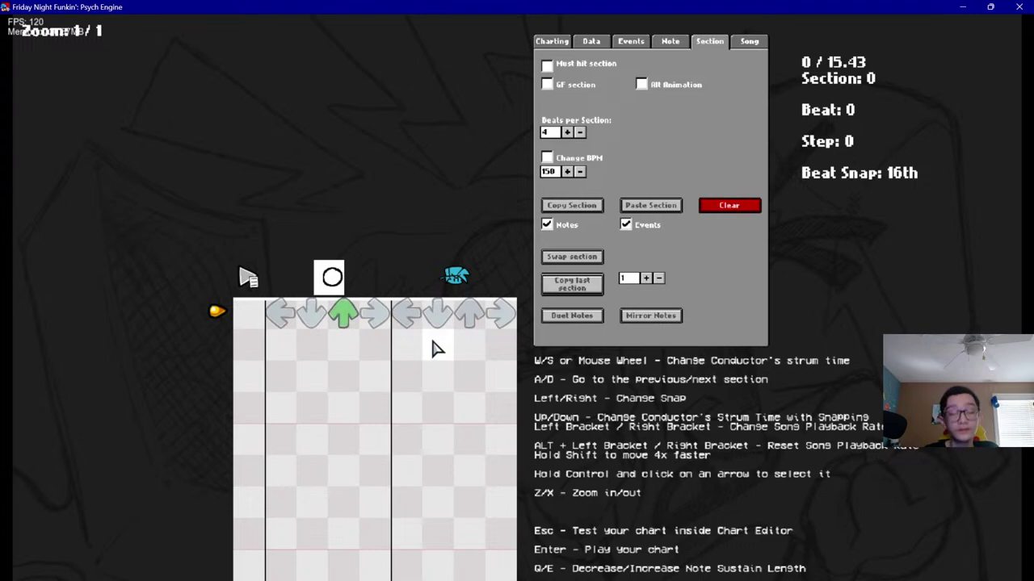
pyautogui.scroll(-2, 433, 350)
pyautogui.scroll(1, 388, 343)
pyautogui.scroll(-3, 381, 343)
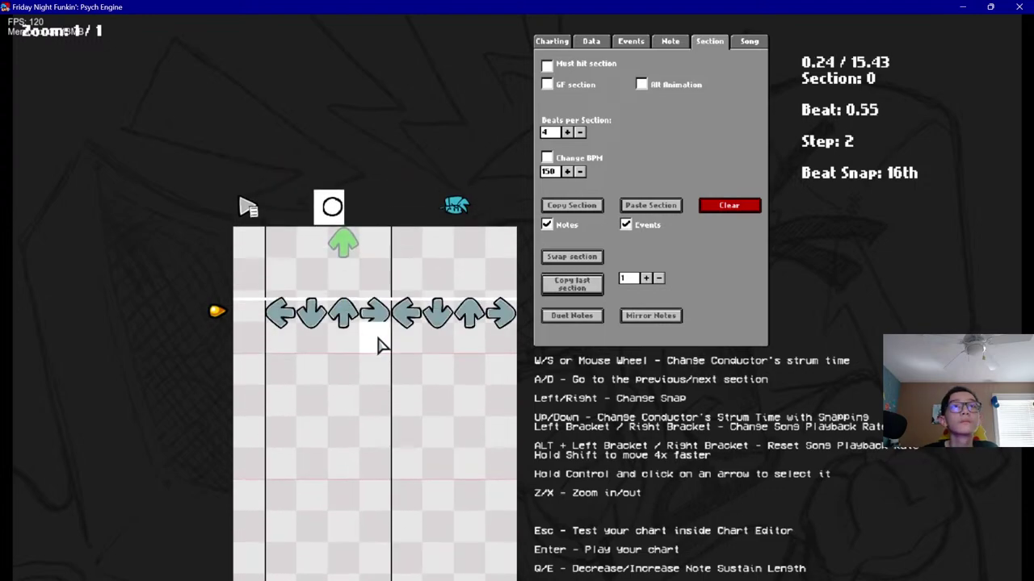
pyautogui.scroll(2, 380, 342)
# Show the main vocals waveform on the chart grid
pyautogui.click(556, 44)
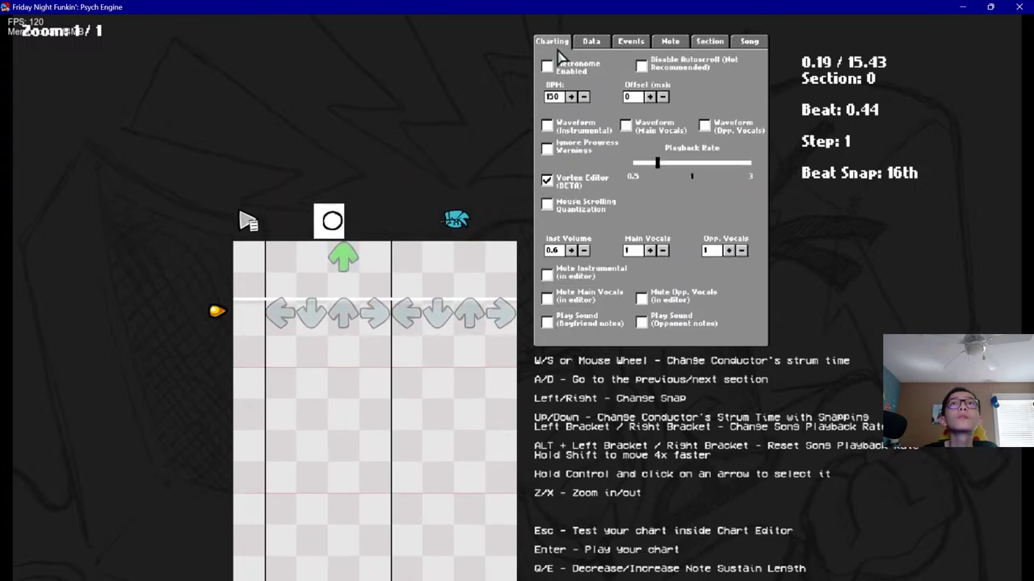
pyautogui.scroll(1, 436, 206)
pyautogui.scroll(-1, 436, 203)
pyautogui.scroll(1, 468, 203)
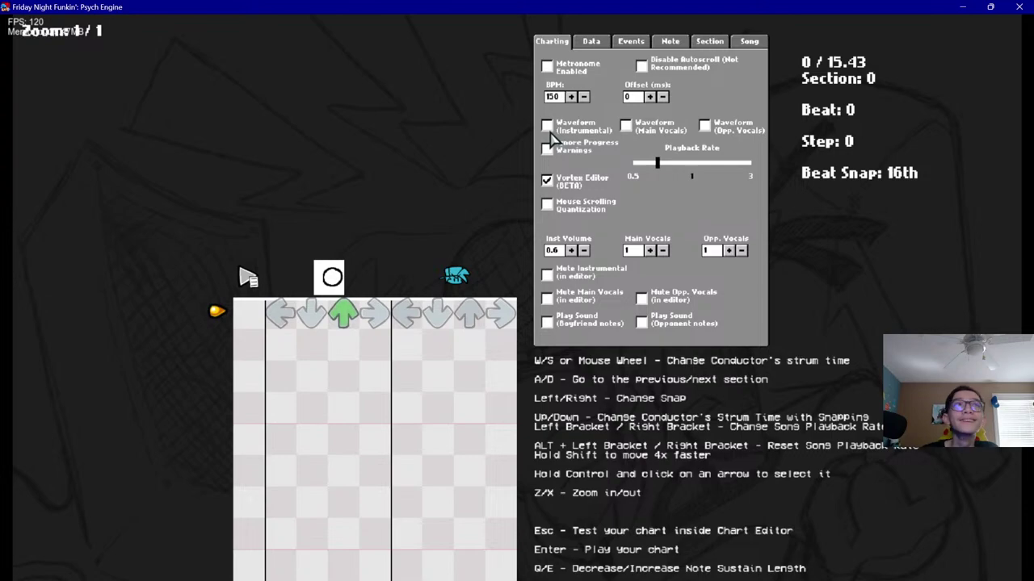
pyautogui.click(626, 127)
pyautogui.scroll(-12, 759, 409)
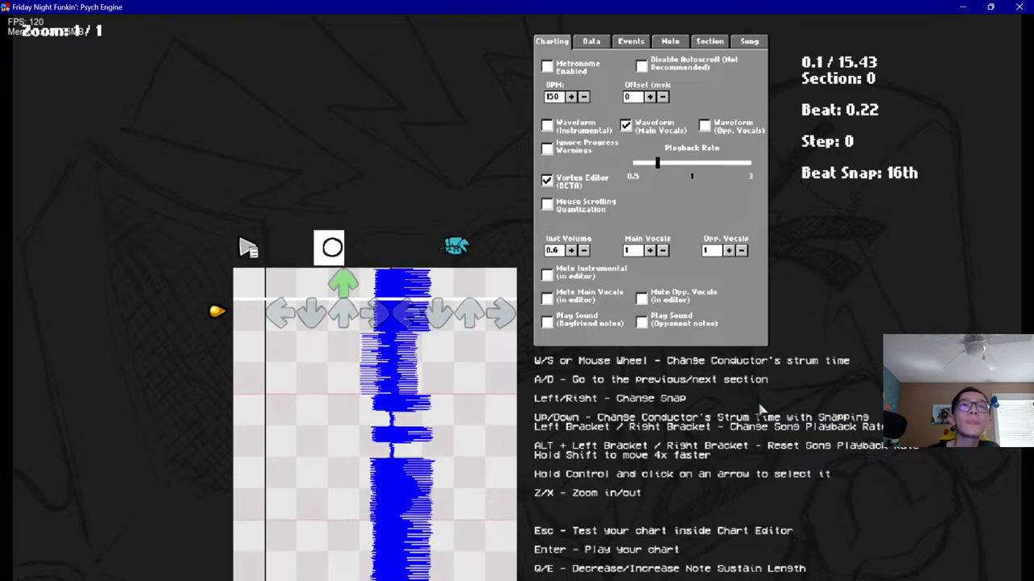
# Following the waveform, sustain the opponent's first up note and add a held down note, two short up notes and a held left note
pyautogui.scroll(11, 759, 410)
pyautogui.scroll(-5, 491, 396)
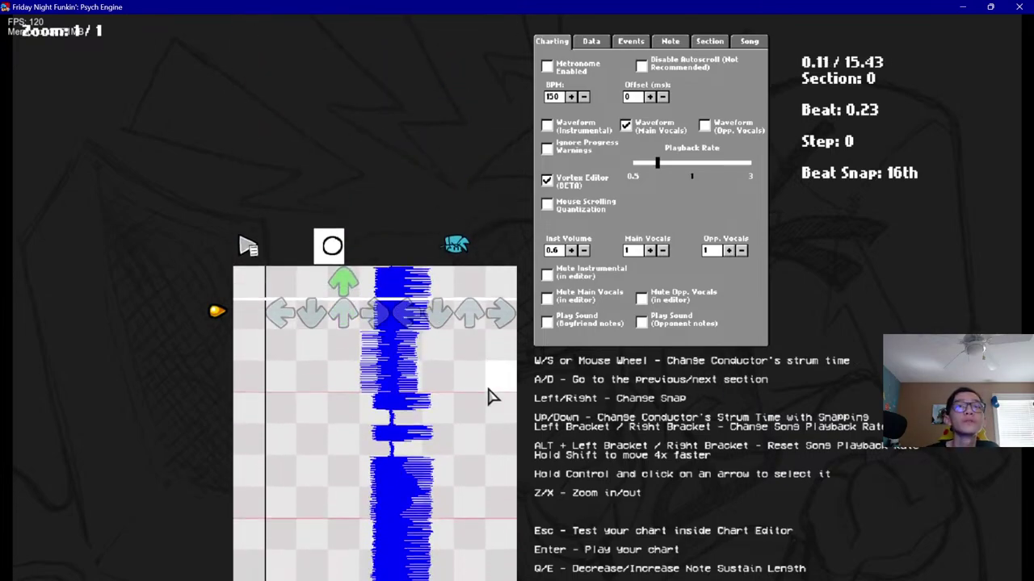
pyautogui.scroll(4, 425, 326)
pyautogui.scroll(2, 406, 346)
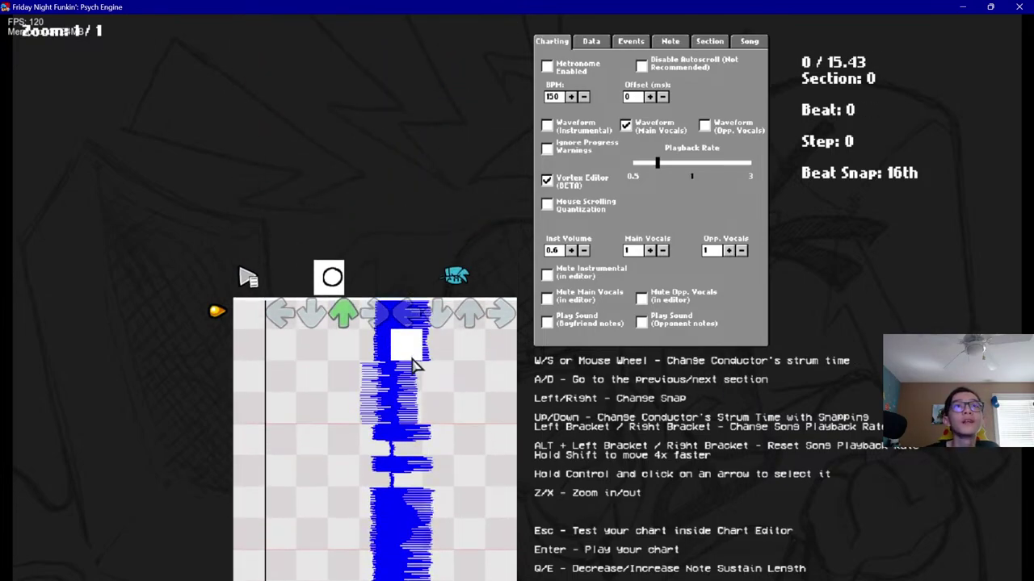
pyautogui.scroll(-5, 404, 337)
pyautogui.scroll(1, 319, 300)
pyautogui.scroll(2, 327, 309)
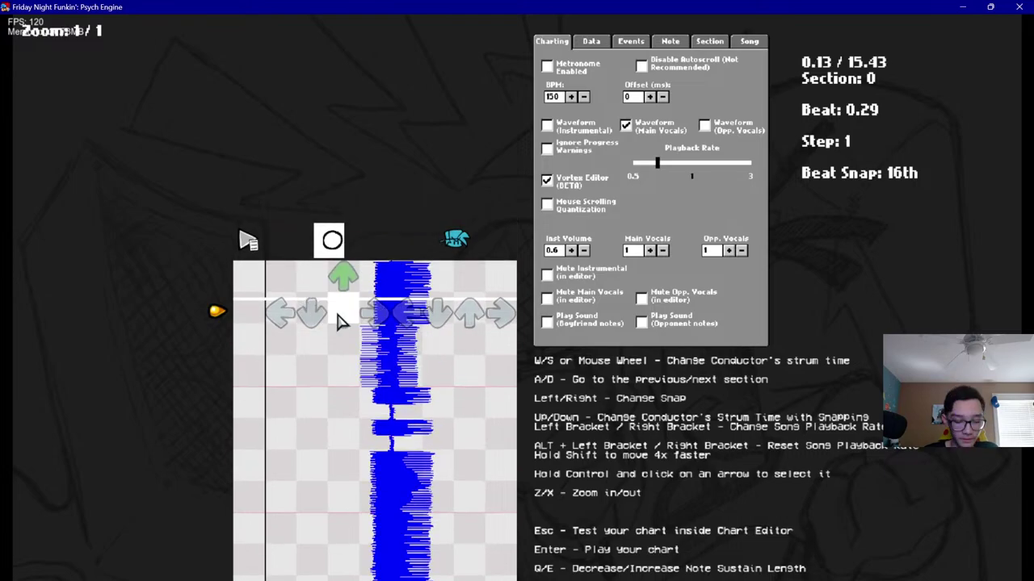
pyautogui.press('e')
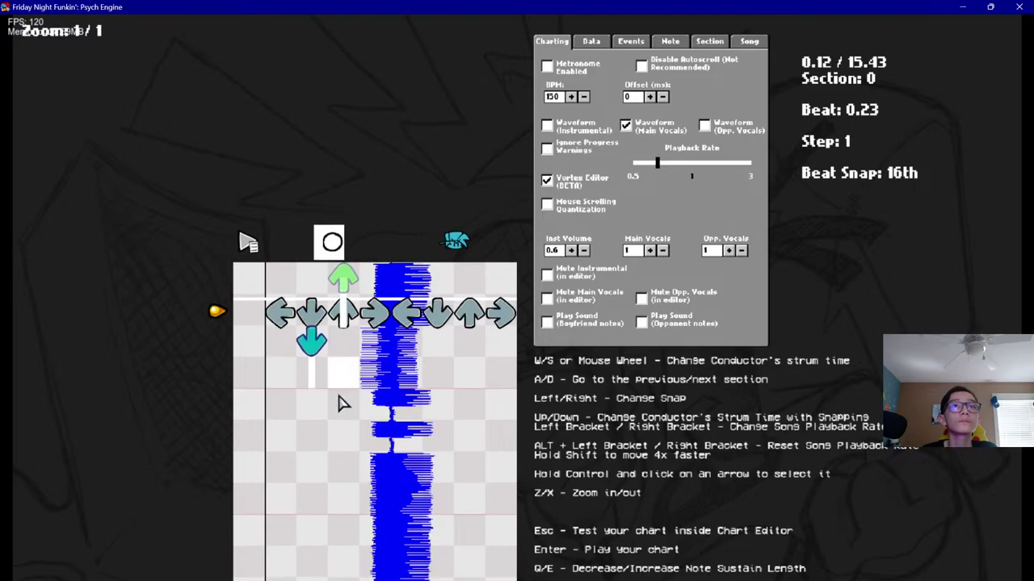
pyautogui.click(339, 404)
pyautogui.scroll(-6, 339, 351)
pyautogui.scroll(1, 347, 274)
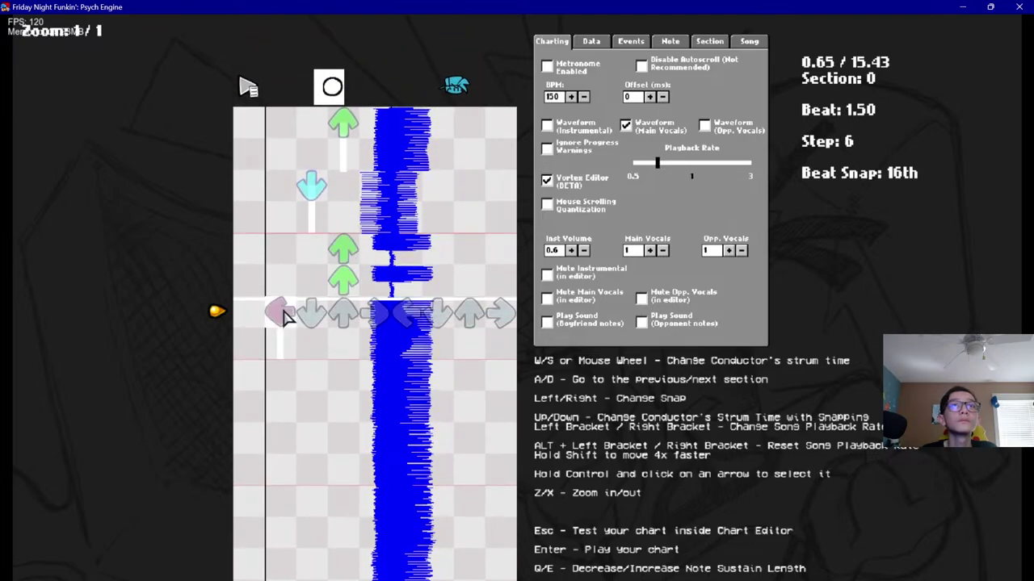
# Fill the rest of the opponent's first section with held right, left, up and down notes
pyautogui.scroll(2, 367, 368)
pyautogui.scroll(-10, 369, 372)
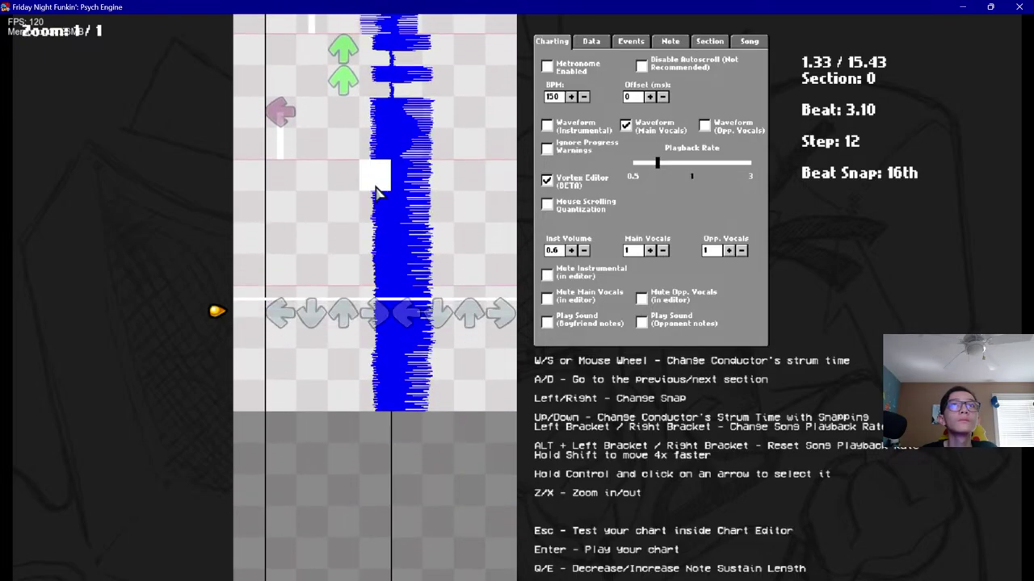
pyautogui.click(375, 194)
pyautogui.scroll(1, 355, 226)
pyautogui.press('e')
pyautogui.scroll(15, 450, 415)
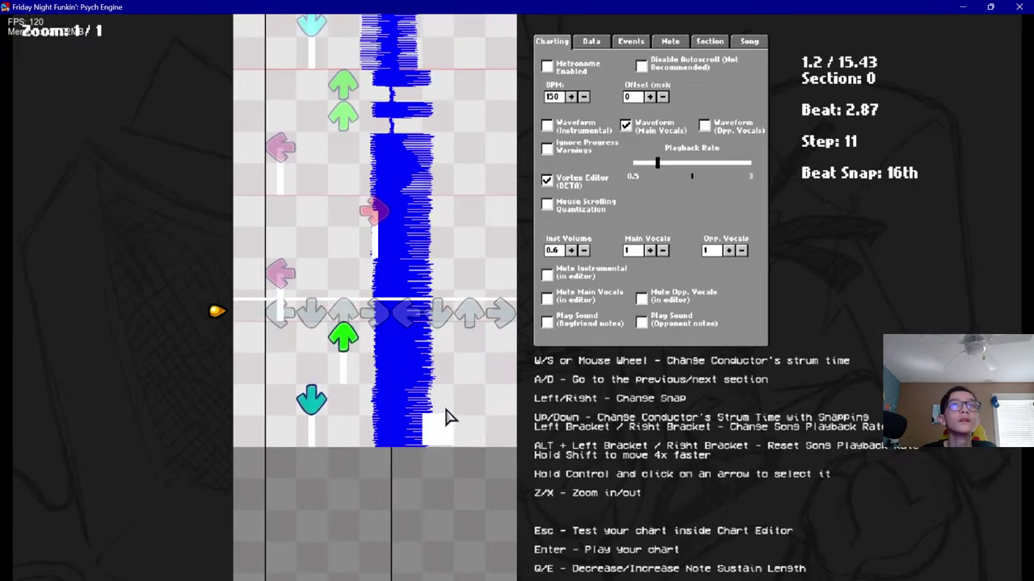
# Play back the charted notes through to the start of the second section
pyautogui.press('space')
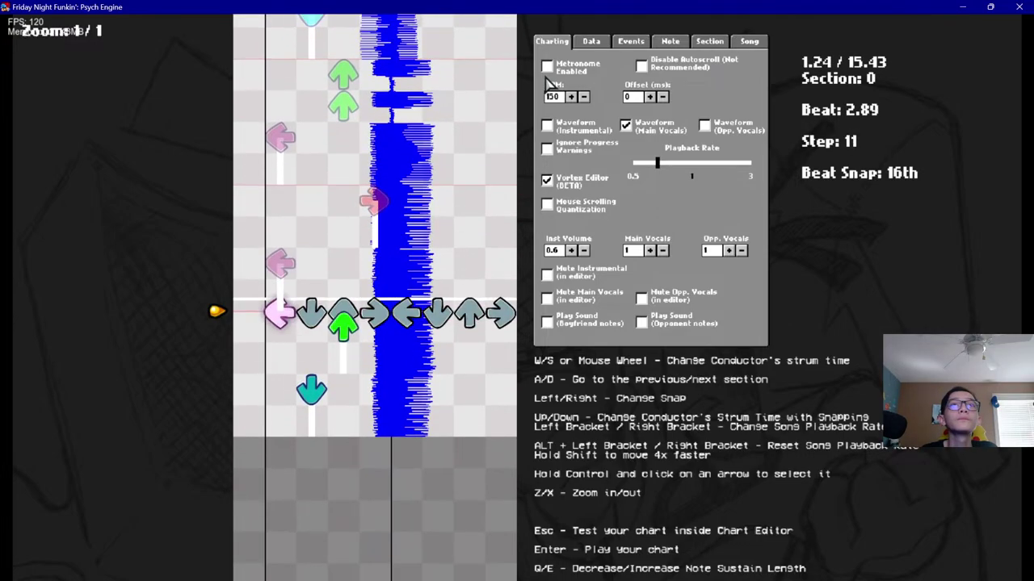
pyautogui.scroll(9, 546, 104)
pyautogui.scroll(-1, 549, 101)
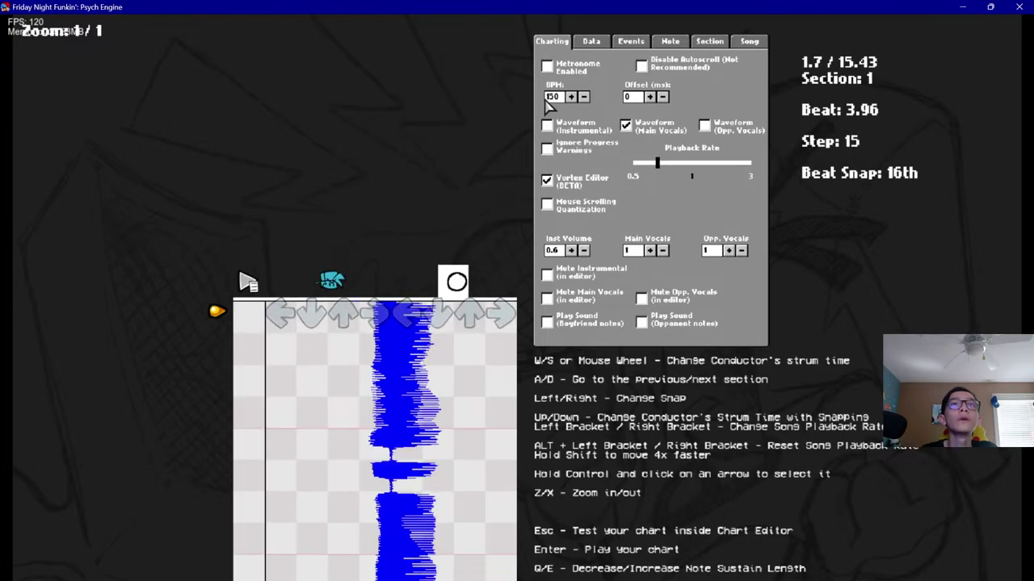
# Copy the previous section's notes into the second section and check them against the waveform
pyautogui.click(703, 49)
pyautogui.scroll(-1, 444, 119)
pyautogui.scroll(4, 444, 120)
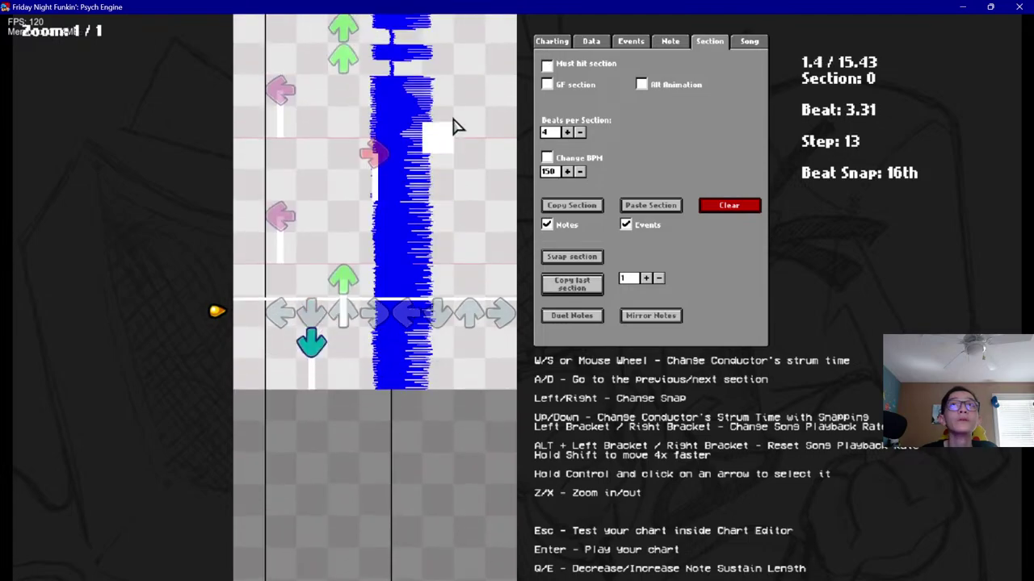
pyautogui.scroll(-3, 444, 119)
pyautogui.scroll(1, 484, 119)
pyautogui.scroll(-3, 523, 119)
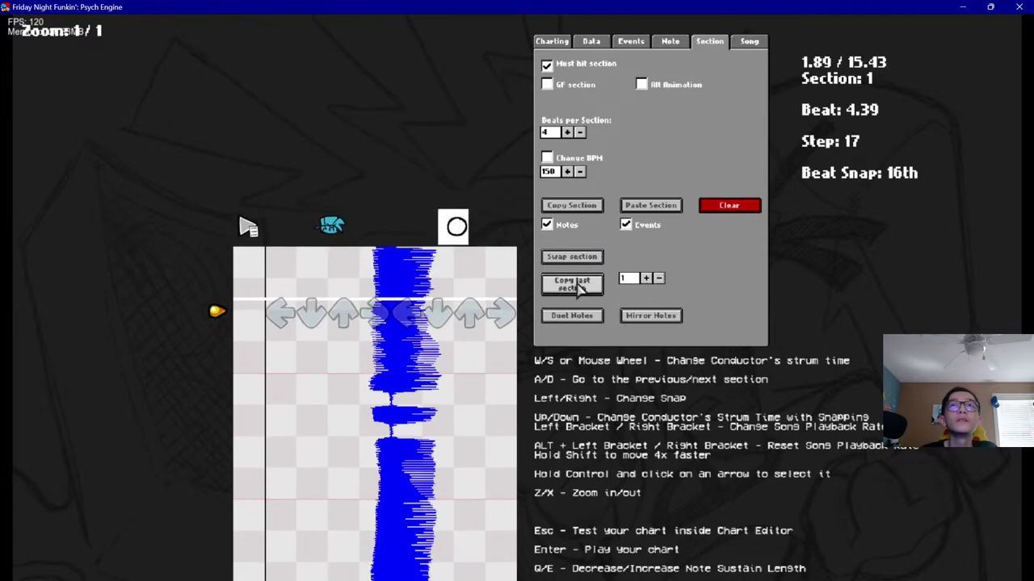
pyautogui.click(583, 292)
pyautogui.scroll(-7, 514, 350)
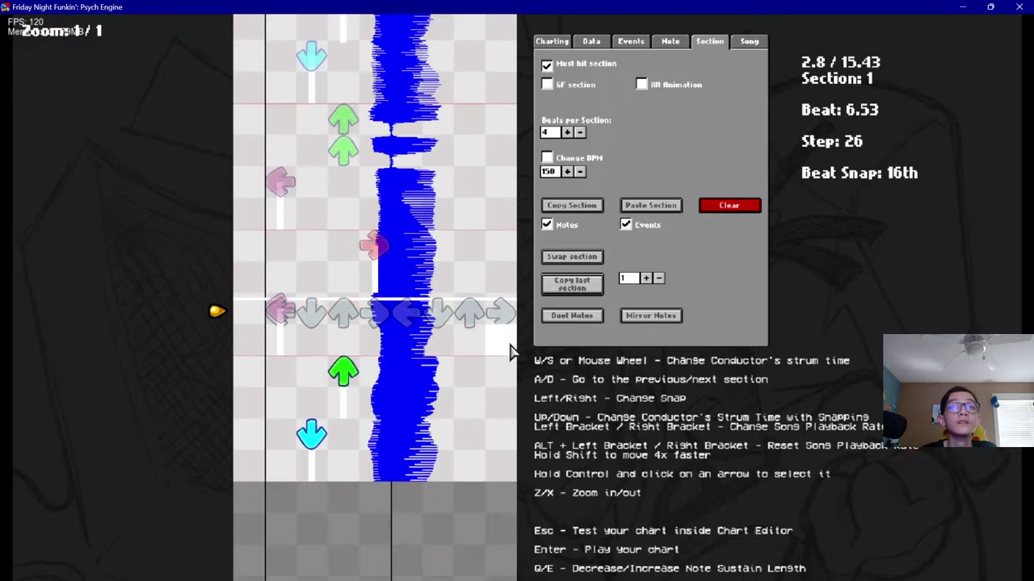
pyautogui.scroll(13, 508, 347)
pyautogui.scroll(3, 496, 339)
# Copy the notes from 2 sections back into section 2 and clear them out again
pyautogui.scroll(-12, 496, 330)
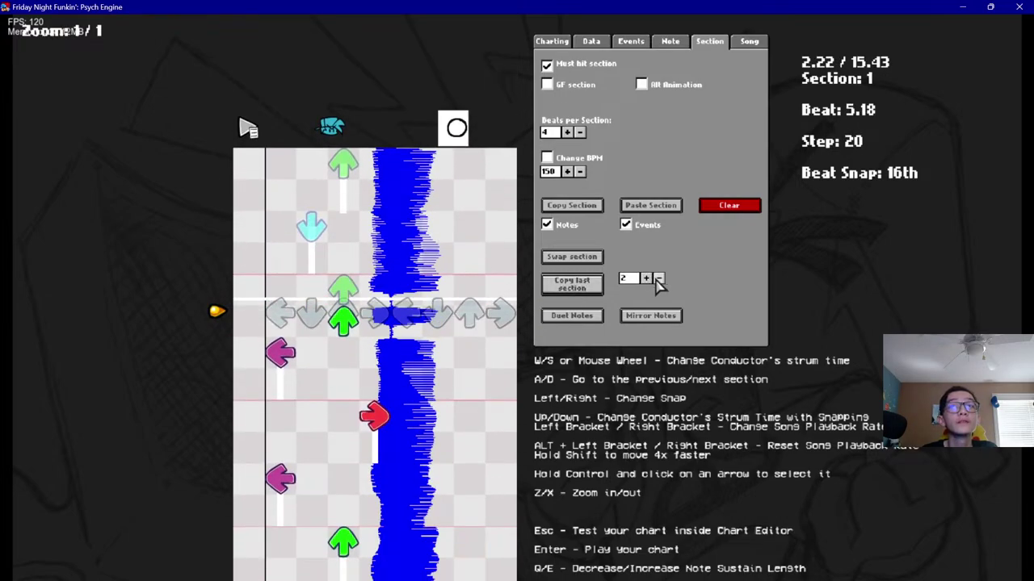
pyautogui.scroll(-11, 622, 282)
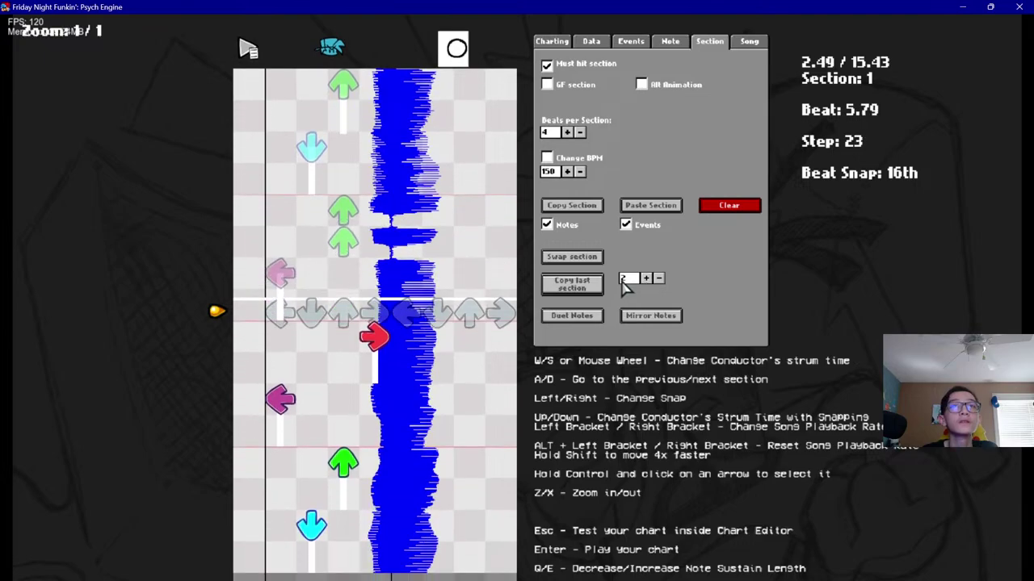
pyautogui.scroll(2, 507, 319)
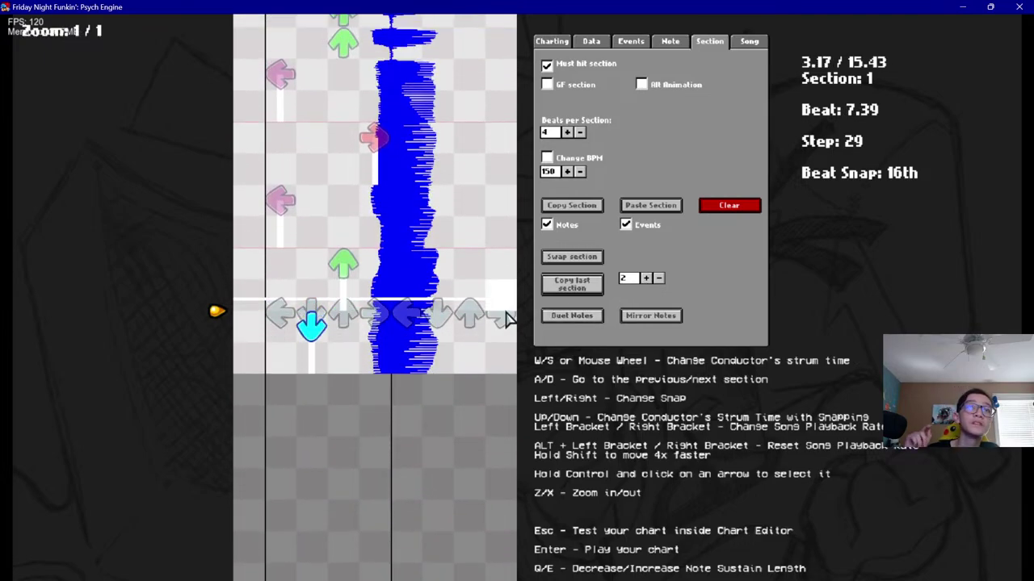
pyautogui.scroll(-4, 506, 319)
pyautogui.scroll(4, 581, 287)
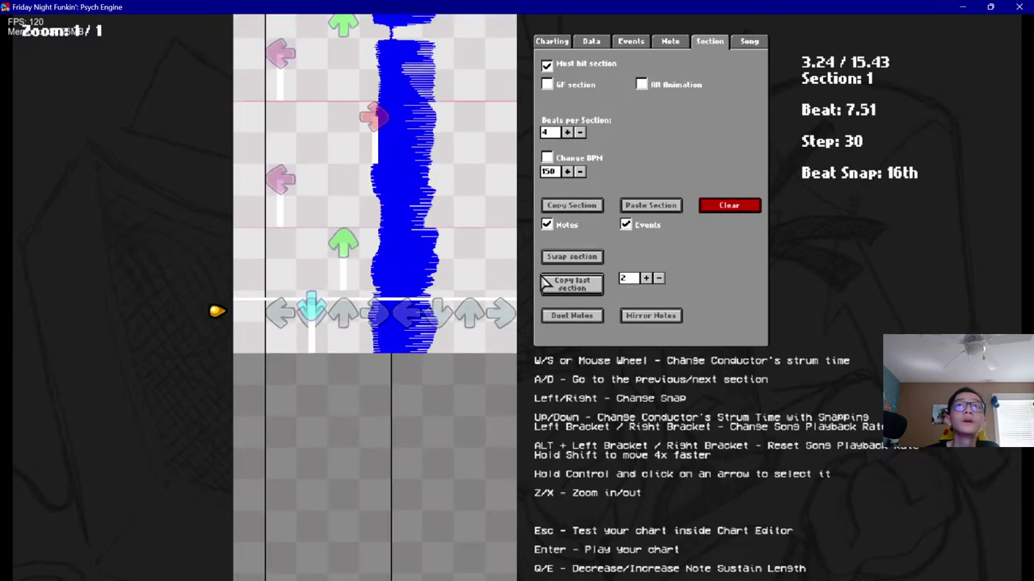
pyautogui.scroll(-8, 582, 286)
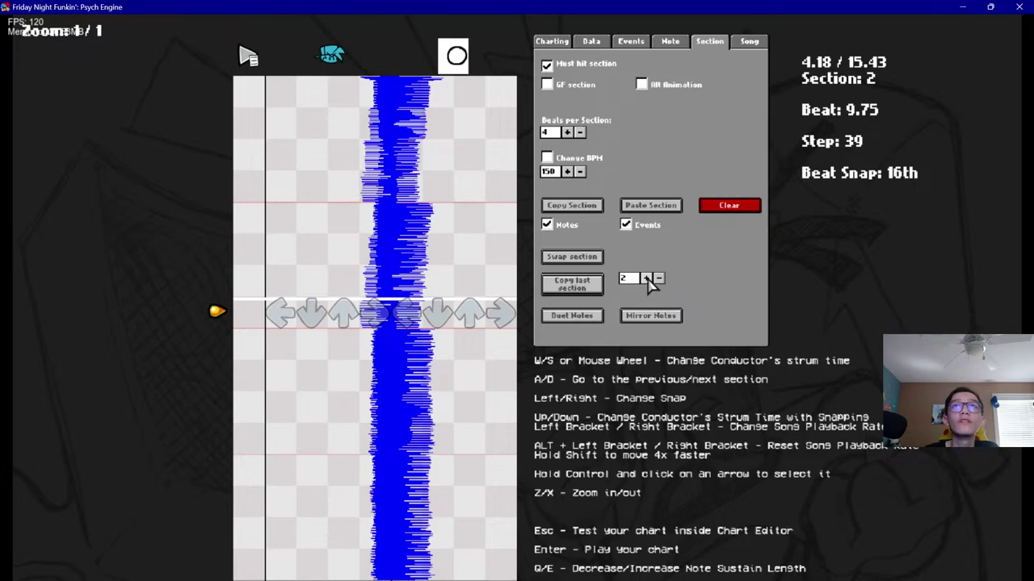
pyautogui.scroll(20, 443, 161)
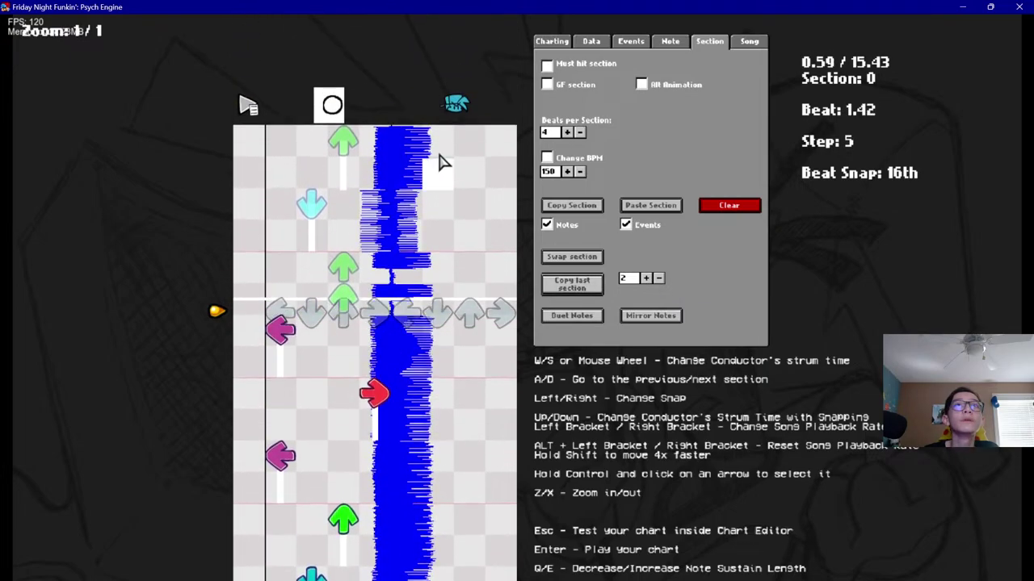
pyautogui.scroll(-20, 442, 162)
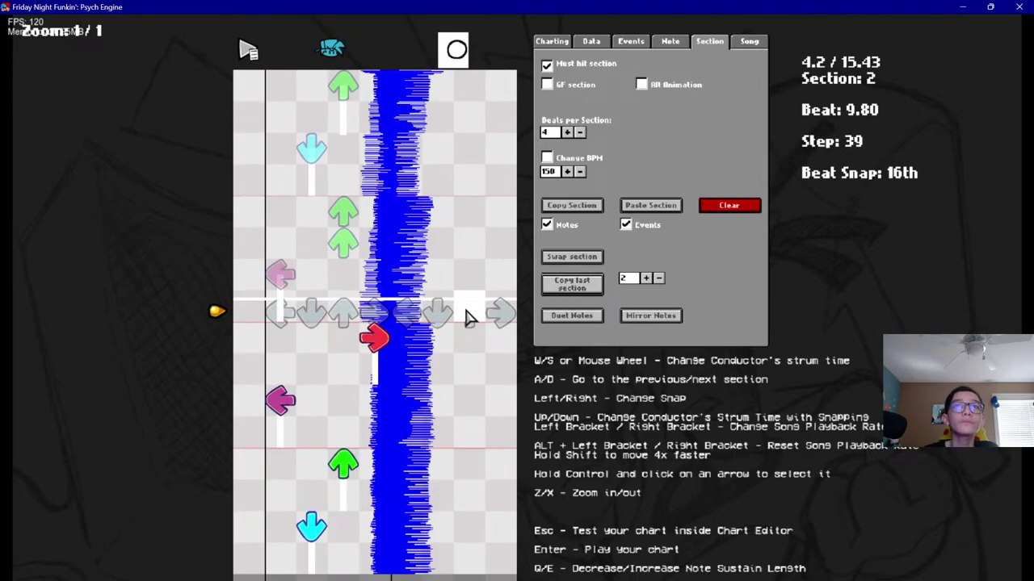
pyautogui.press('w')
pyautogui.press('s')
pyautogui.click(743, 208)
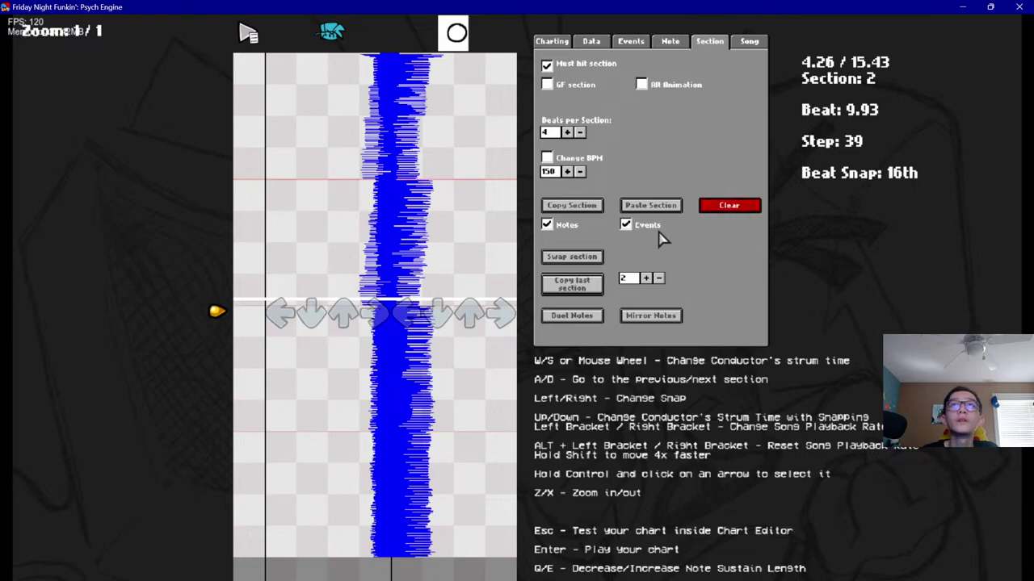
# Examine the charted notes in section 1 against the waveform and the start of section 2
pyautogui.scroll(14, 412, 265)
pyautogui.scroll(-3, 410, 267)
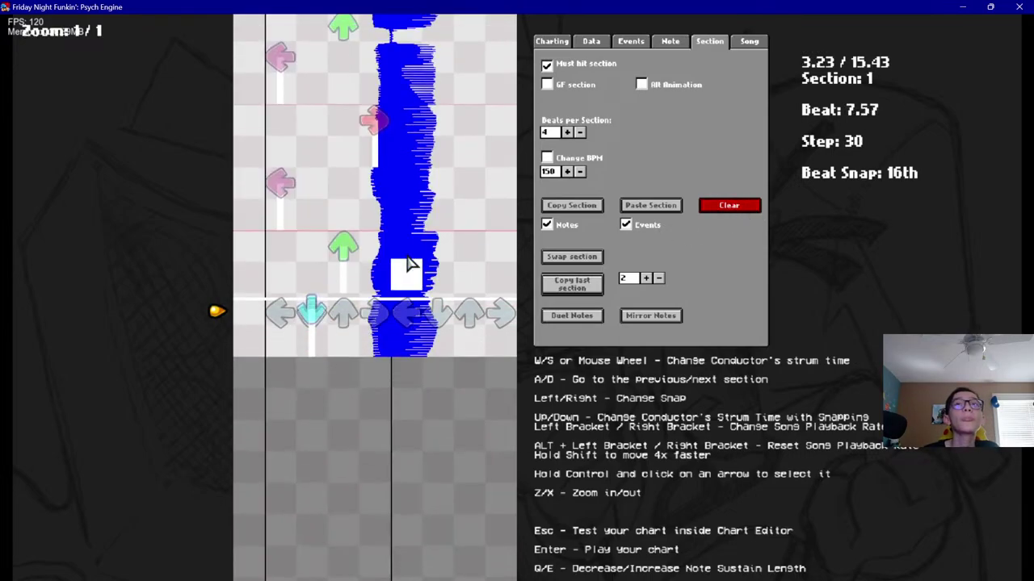
pyautogui.scroll(12, 453, 250)
pyautogui.scroll(1, 565, 214)
pyautogui.scroll(-20, 630, 212)
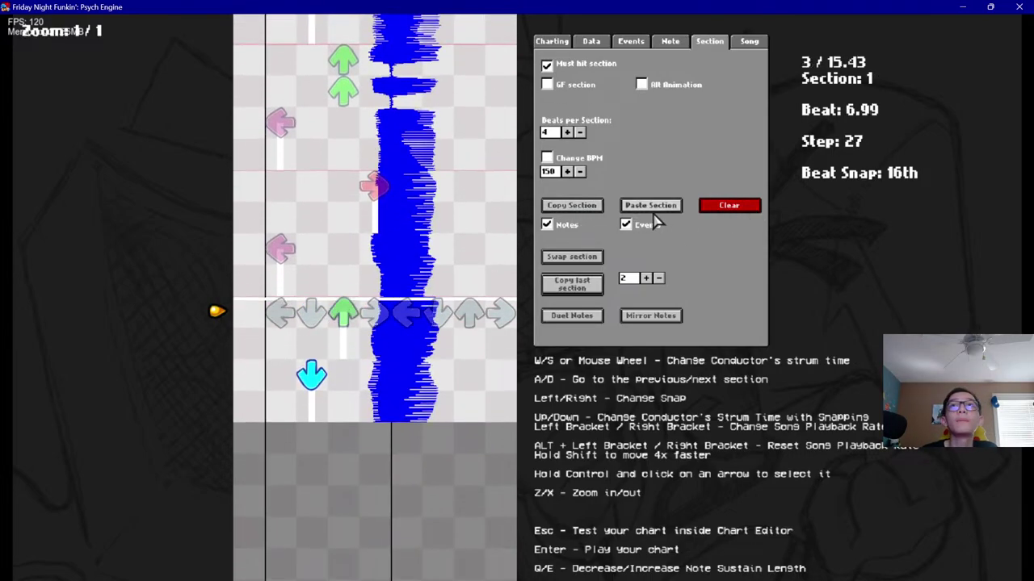
pyautogui.scroll(-1, 658, 212)
pyautogui.scroll(5, 560, 233)
pyautogui.scroll(-1, 560, 233)
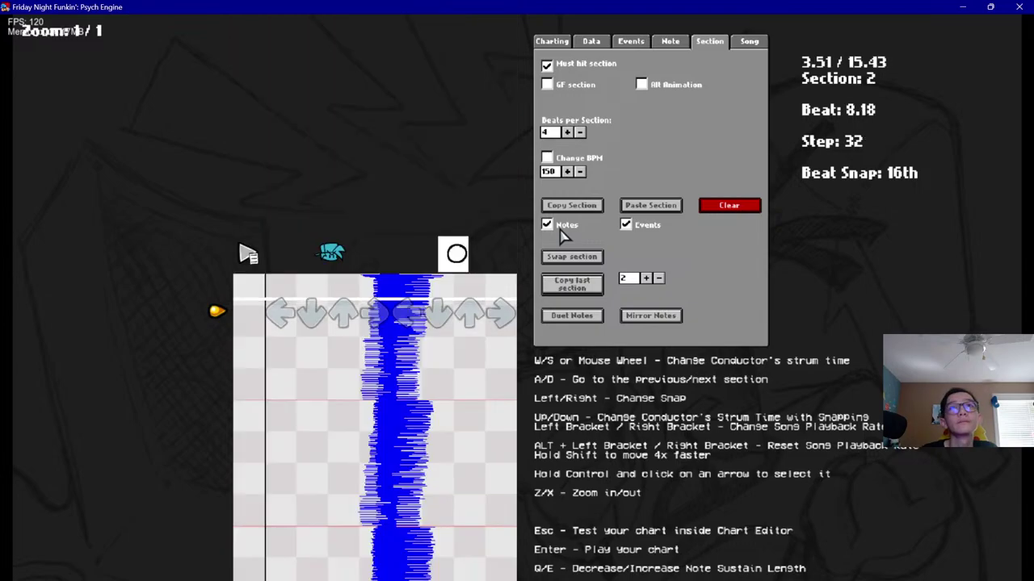
# Turn off Must hit section for section 2 so that it belongs to the opponent
pyautogui.scroll(-3, 492, 304)
pyautogui.scroll(3, 482, 307)
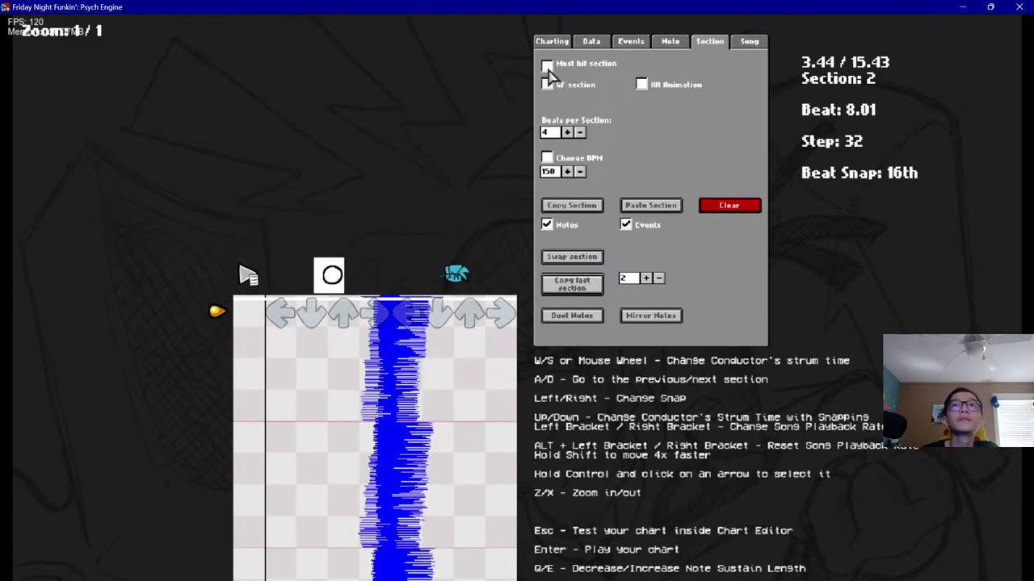
pyautogui.scroll(-9, 454, 226)
pyautogui.scroll(7, 351, 224)
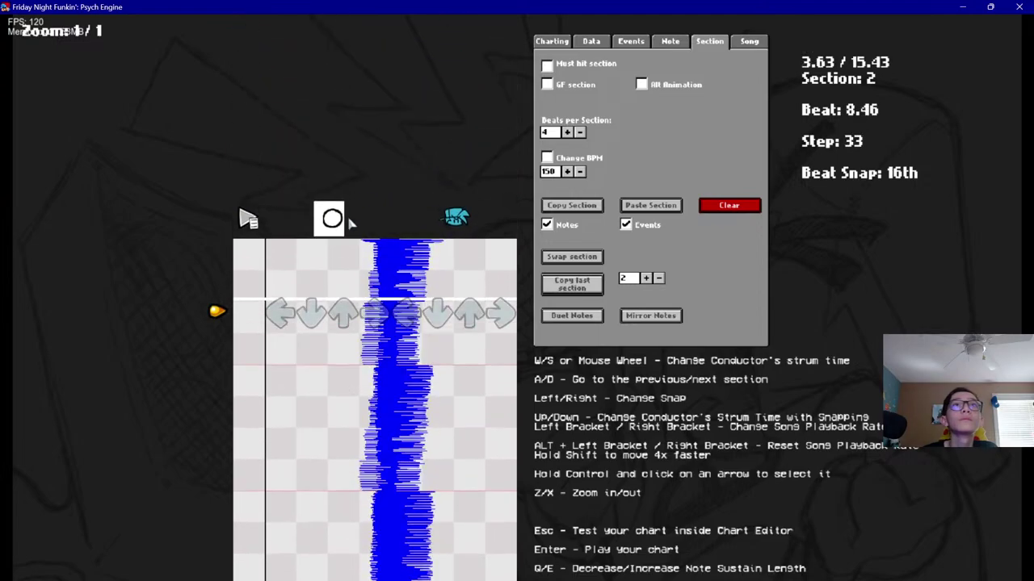
# Start section 2 with consecutive short up, right, left, down, up, left, down and right opponent notes, and play them back
pyautogui.click(374, 284)
pyautogui.click(280, 315)
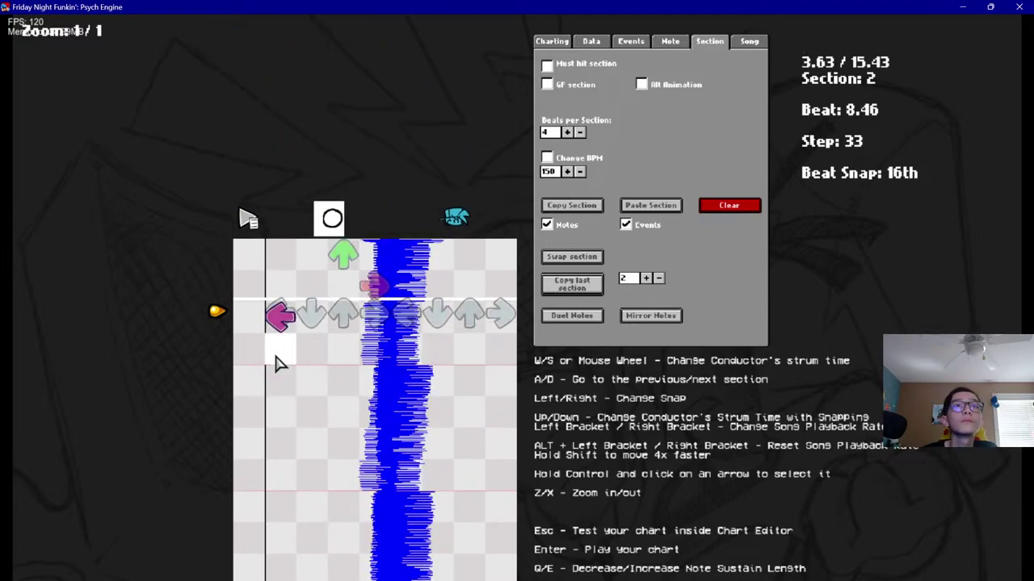
pyautogui.click(311, 348)
pyautogui.click(343, 379)
pyautogui.click(280, 411)
pyautogui.click(311, 443)
pyautogui.click(374, 474)
pyautogui.scroll(2, 380, 486)
pyautogui.press('space')
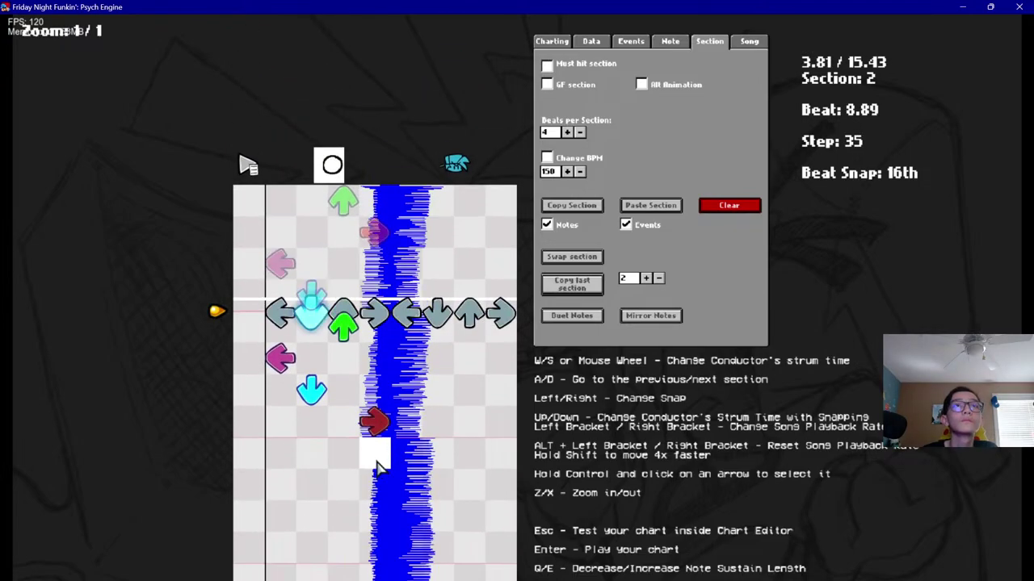
# Complete section 2 with held up and down notes and a longer held up note, and check them against the waveform
pyautogui.scroll(3, 358, 242)
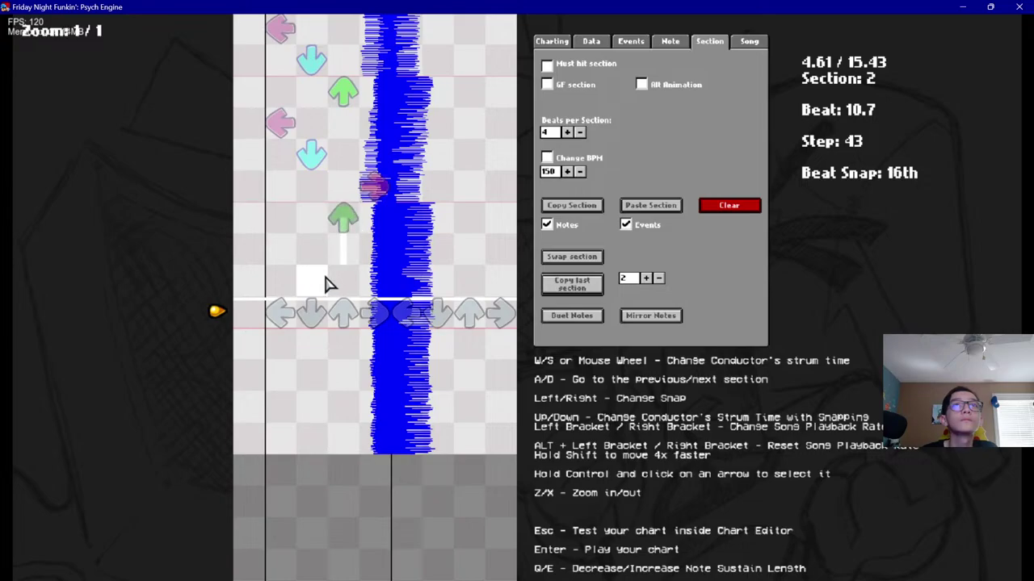
pyautogui.scroll(4, 428, 368)
pyautogui.scroll(-12, 426, 323)
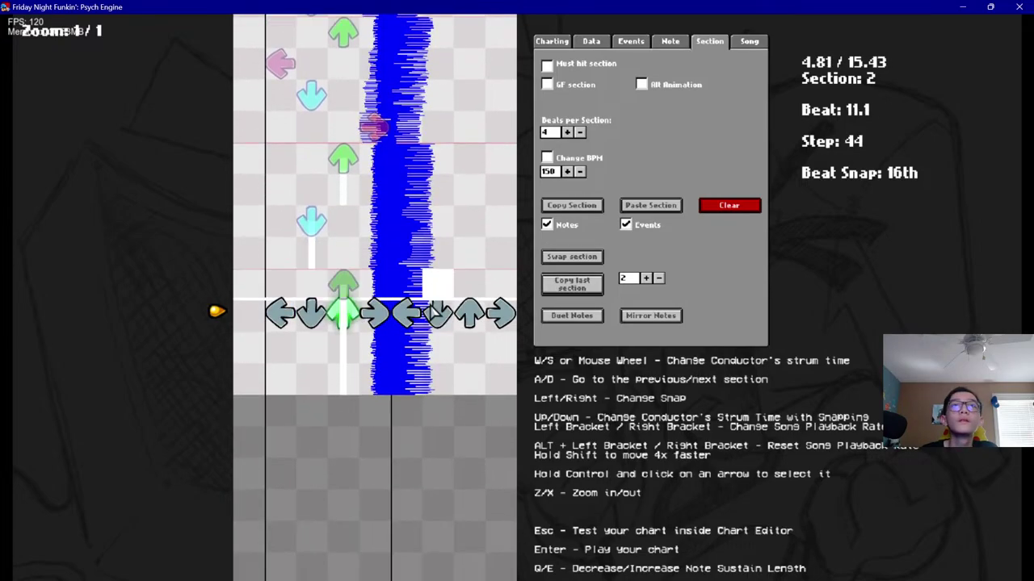
pyautogui.scroll(4, 488, 176)
pyautogui.scroll(10, 489, 177)
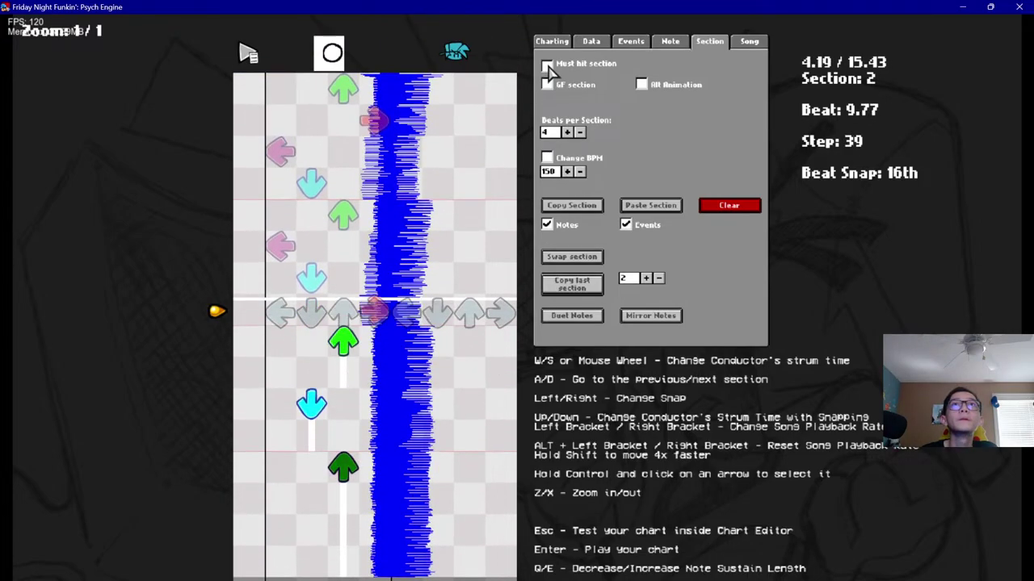
pyautogui.scroll(-16, 549, 70)
pyautogui.scroll(4, 549, 69)
pyautogui.scroll(-5, 549, 70)
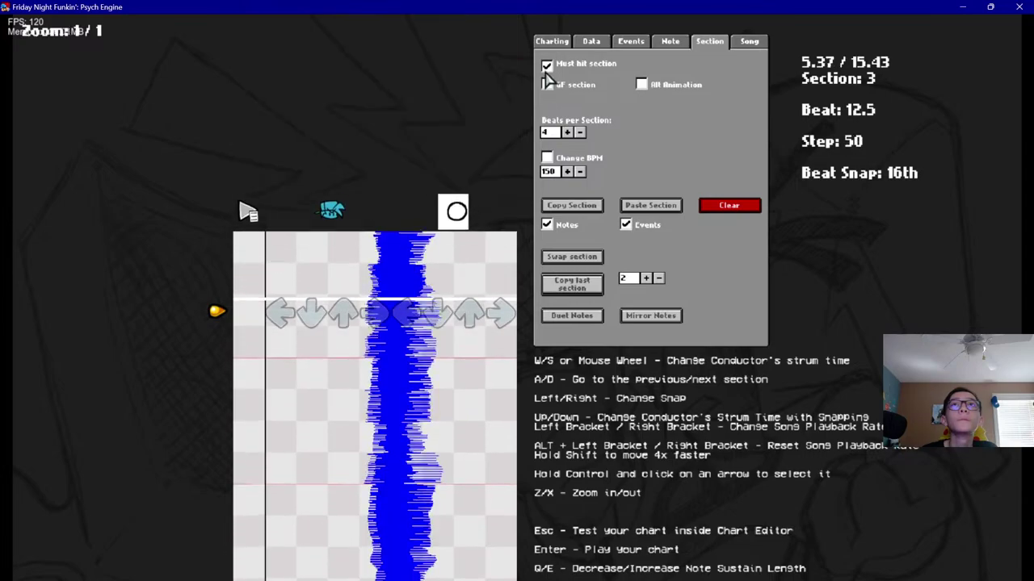
# Switch to YouTube Studio in Chrome to read the live chat, and return to Psych Engine
pyautogui.press('super')
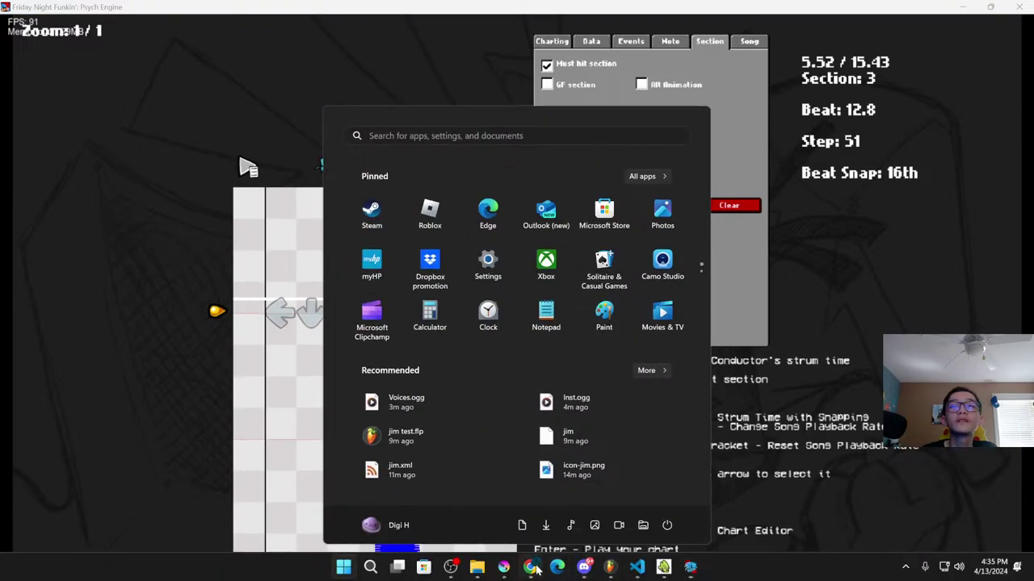
pyautogui.click(578, 566)
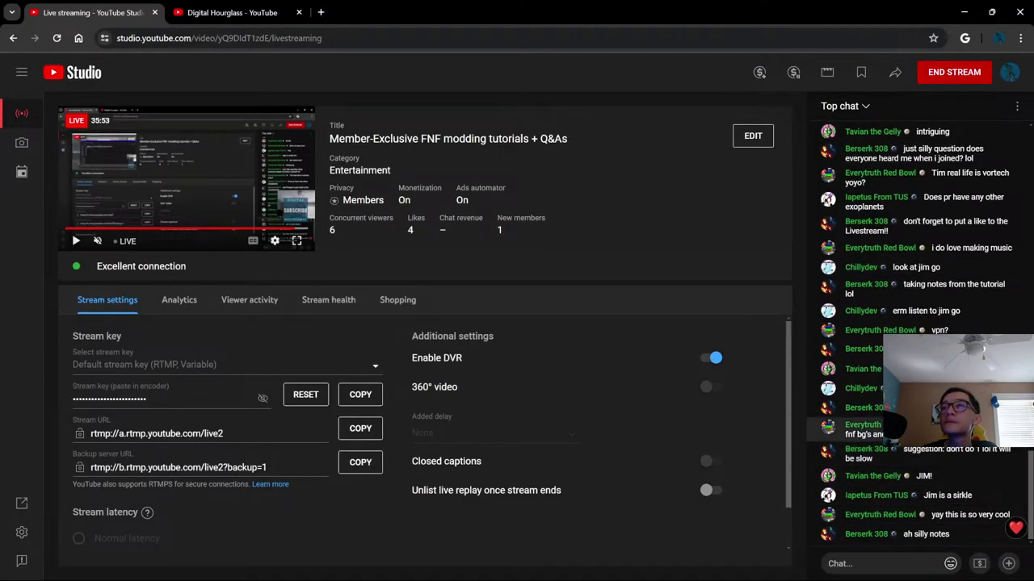
pyautogui.moveTo(764, 580)
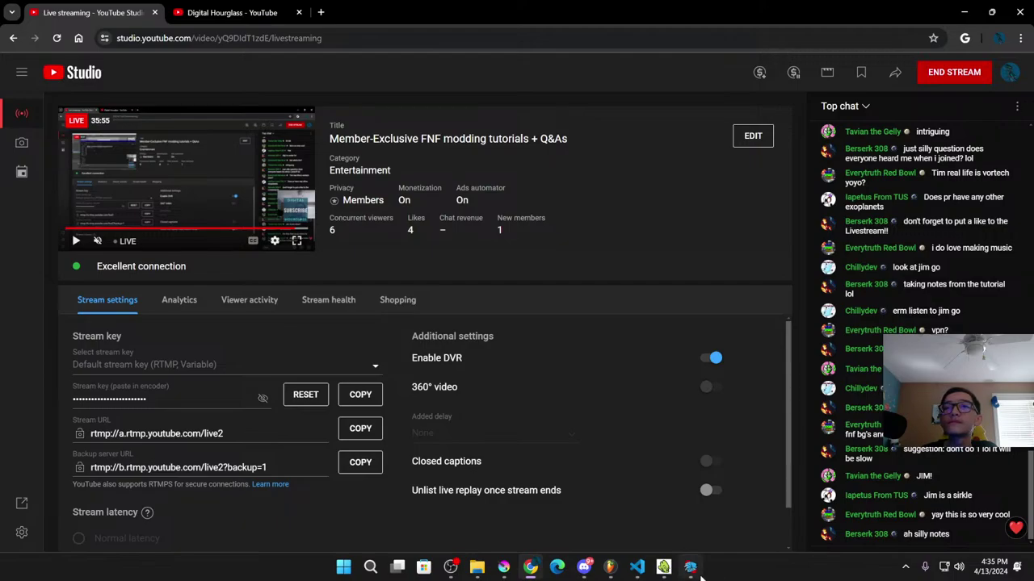
pyautogui.click(691, 569)
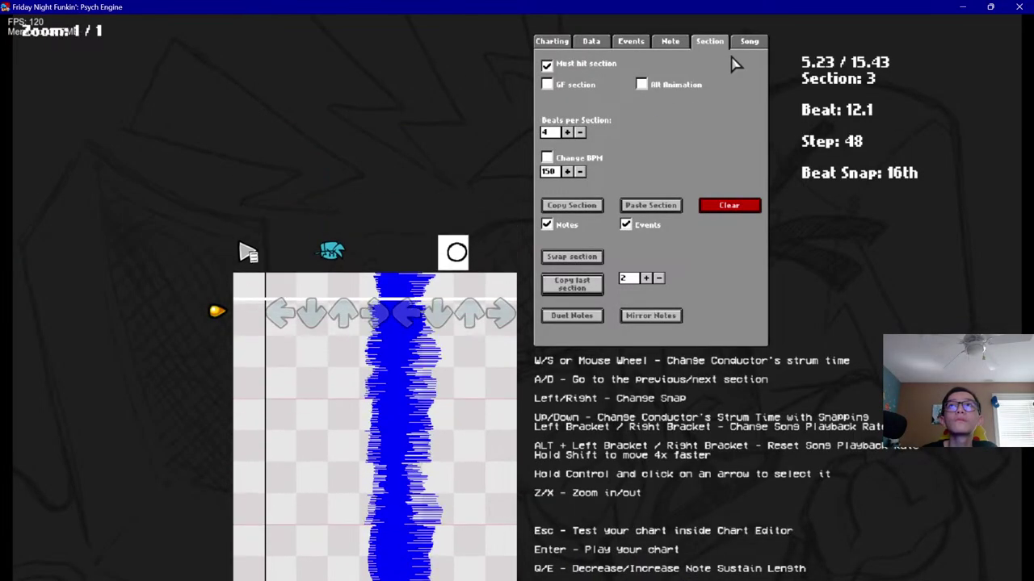
# Show the song settings and review the notes of section 2 and the waveform of section 3
pyautogui.click(748, 41)
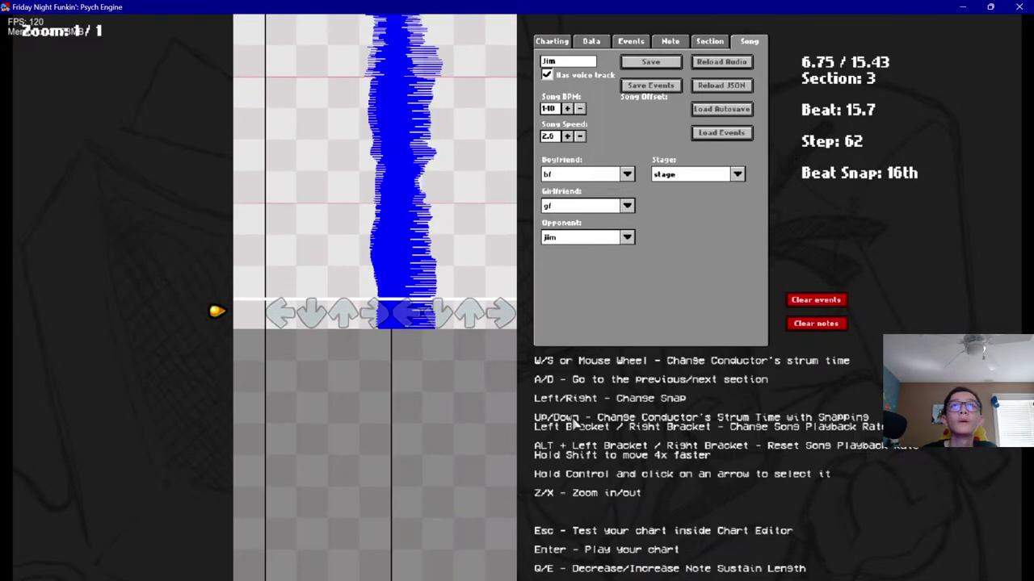
pyautogui.scroll(20, 508, 357)
pyautogui.scroll(-8, 508, 357)
pyautogui.scroll(1, 502, 350)
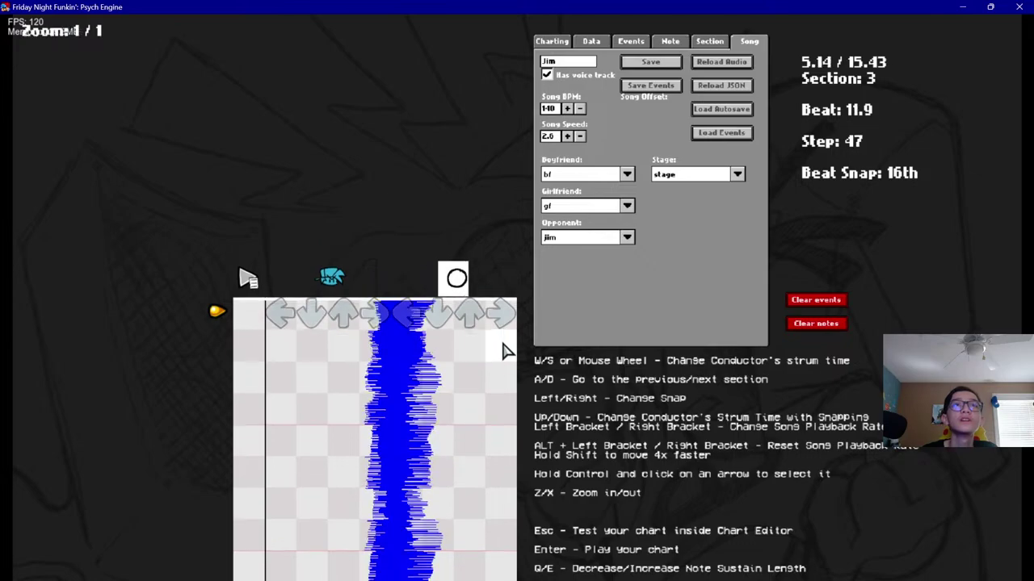
pyautogui.scroll(18, 467, 304)
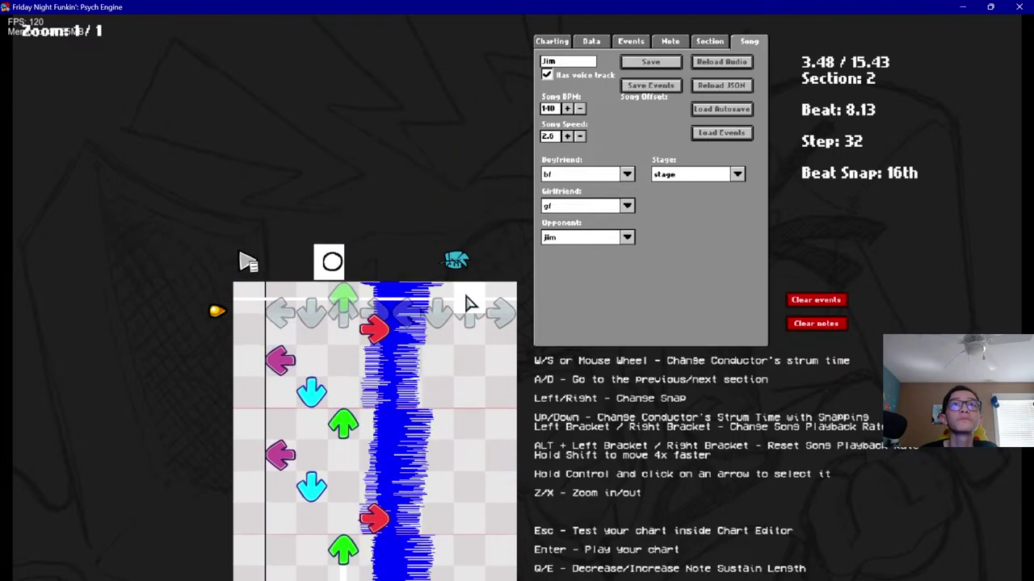
pyautogui.scroll(-20, 468, 311)
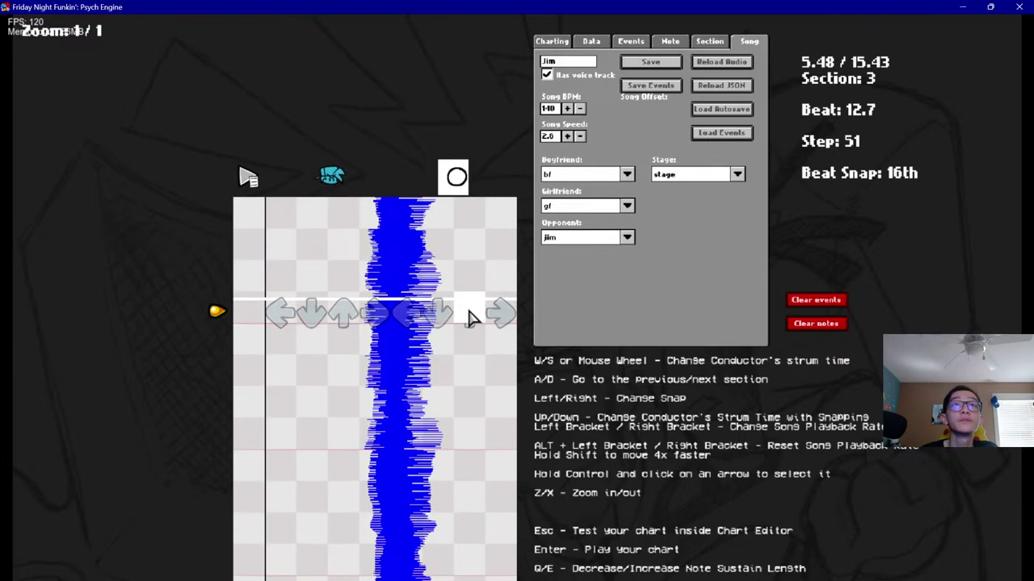
pyautogui.scroll(4, 472, 316)
pyautogui.scroll(-2, 472, 317)
pyautogui.scroll(1, 472, 316)
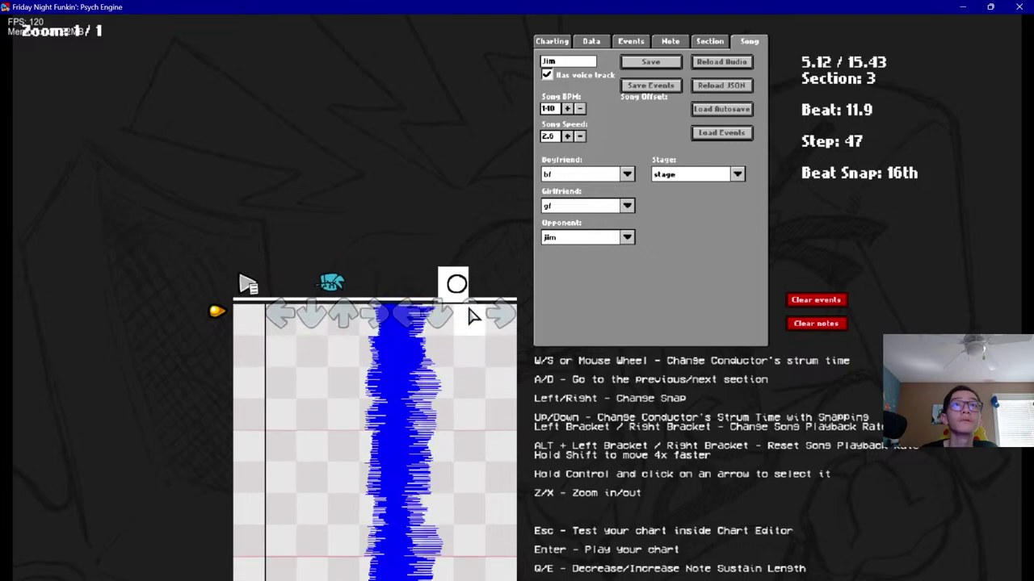
pyautogui.scroll(-2, 472, 316)
pyautogui.scroll(2, 473, 316)
pyautogui.scroll(-2, 472, 317)
pyautogui.scroll(1, 471, 319)
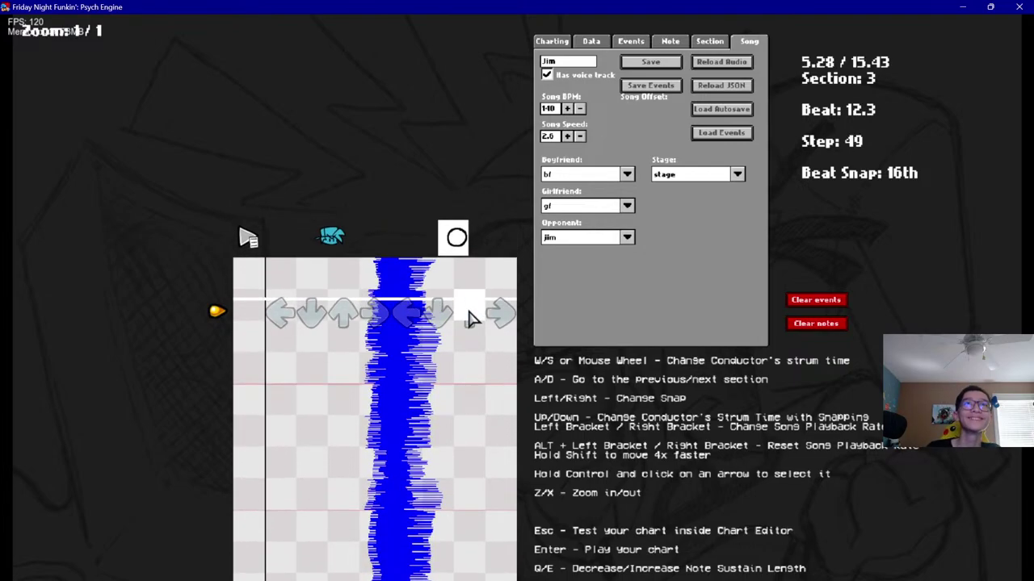
pyautogui.scroll(1, 469, 311)
pyautogui.scroll(-2, 469, 312)
pyautogui.scroll(1, 470, 308)
pyautogui.scroll(1, 470, 309)
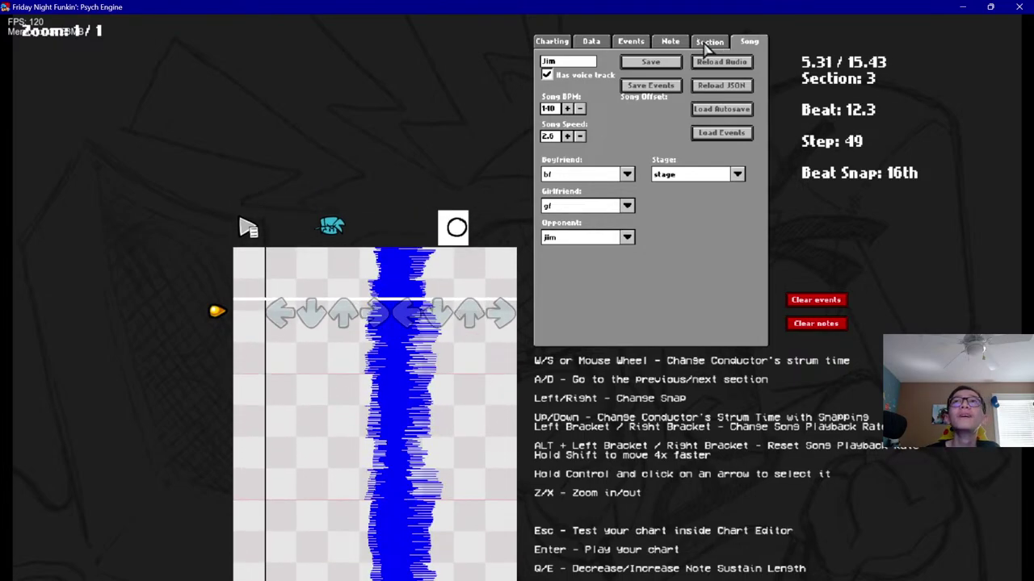
# Bring up the section settings for section 2
pyautogui.click(706, 49)
pyautogui.scroll(14, 445, 202)
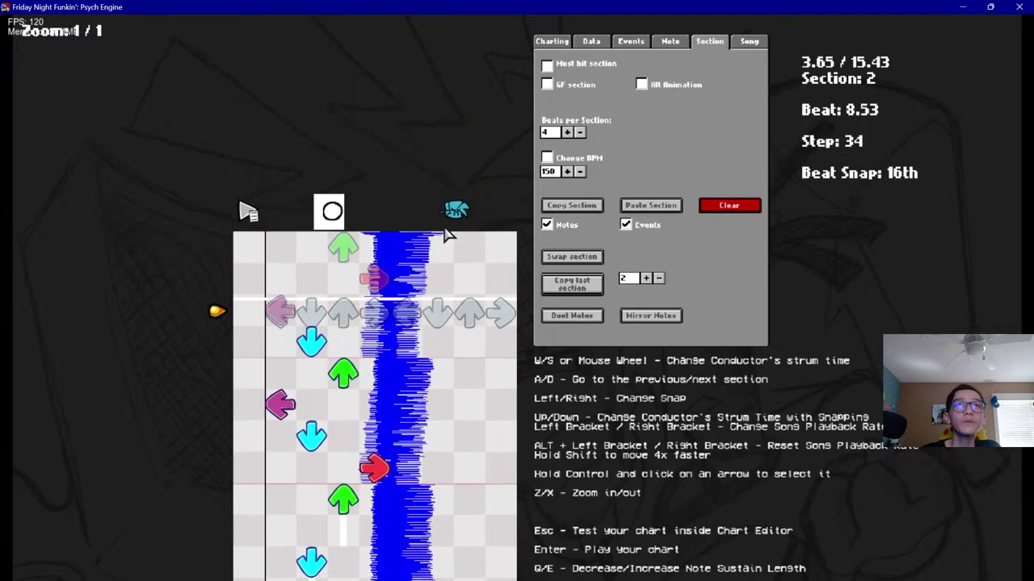
# Try doubling the first four notes of section 2 with extra down, left, up and right notes
pyautogui.scroll(3, 444, 230)
pyautogui.scroll(-1, 444, 229)
pyautogui.press('x')
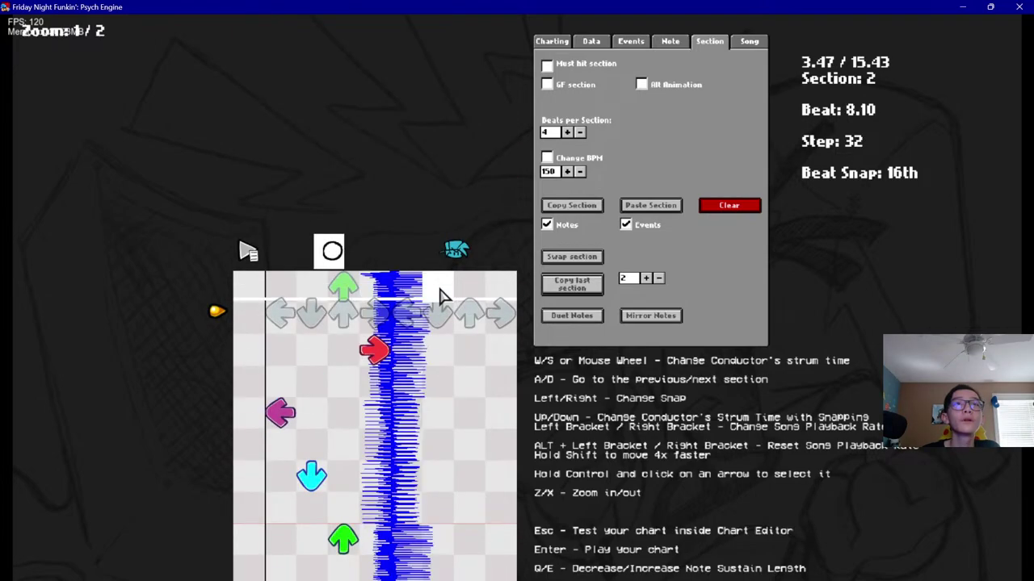
pyautogui.scroll(-3, 428, 296)
pyautogui.scroll(2, 387, 307)
pyautogui.scroll(1, 321, 311)
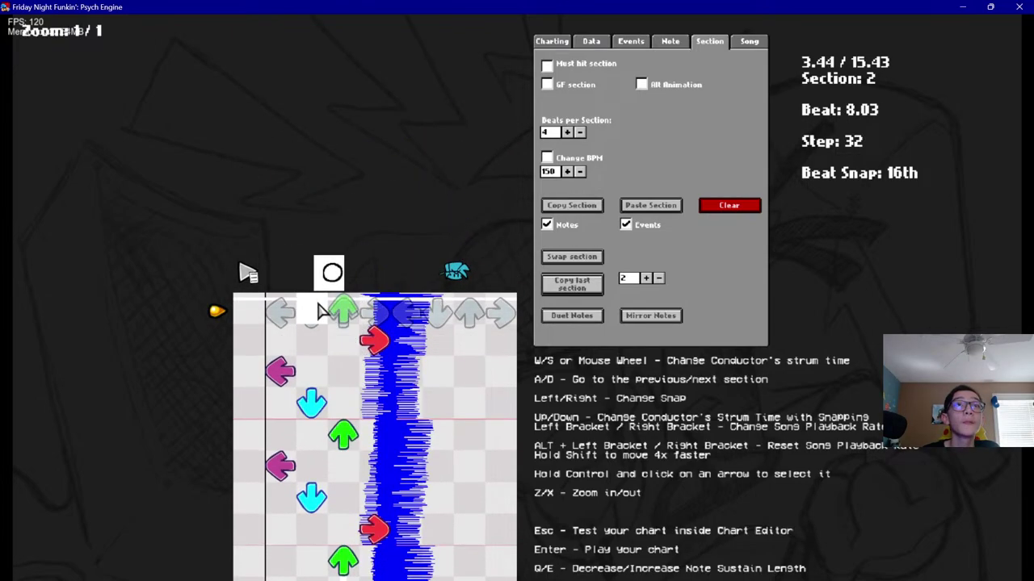
pyautogui.click(282, 342)
pyautogui.click(385, 418)
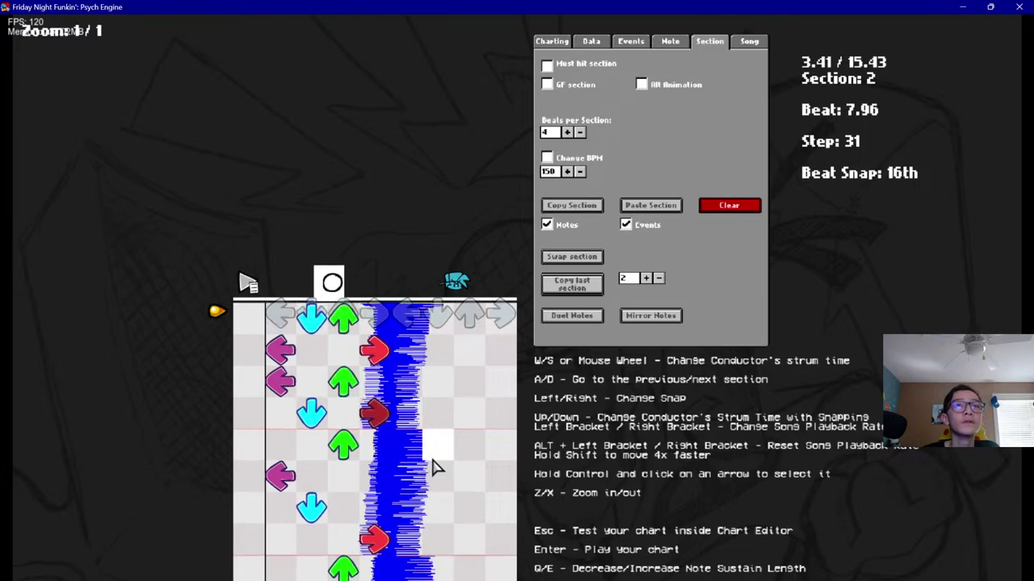
pyautogui.press('w')
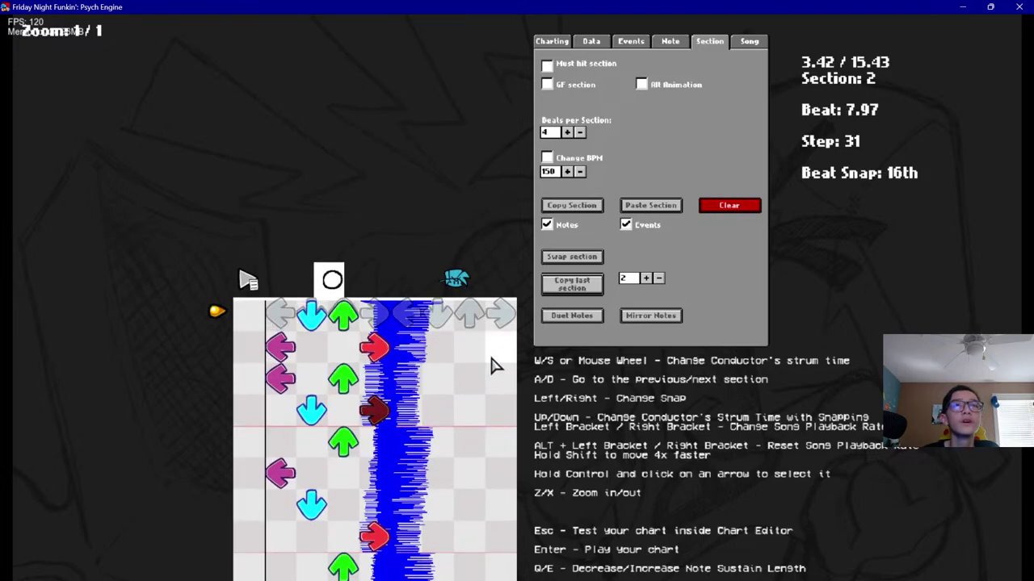
# Remove the extra doubled notes from the start of section 2
pyautogui.scroll(-4, 487, 366)
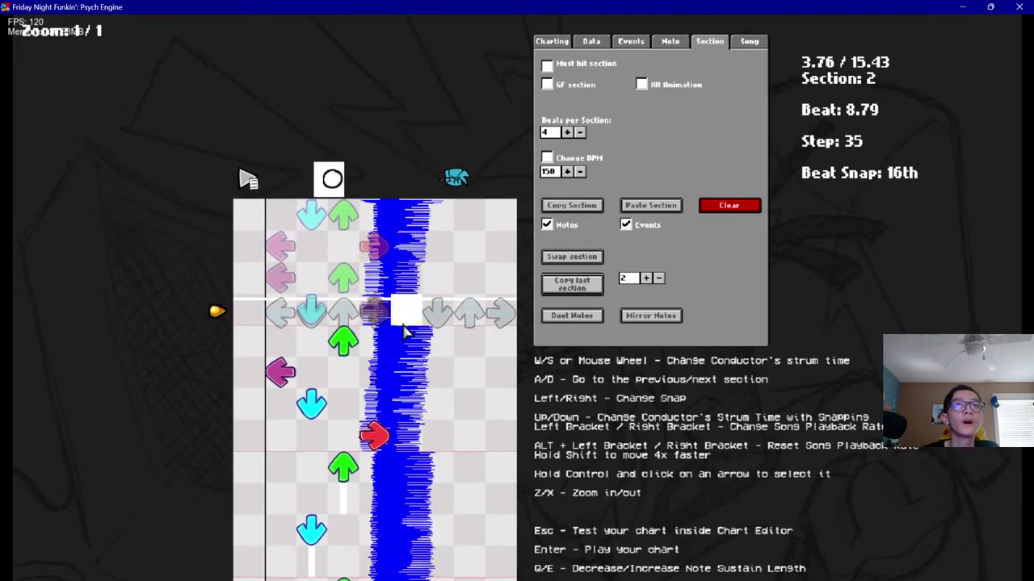
pyautogui.scroll(1, 380, 335)
pyautogui.scroll(2, 315, 280)
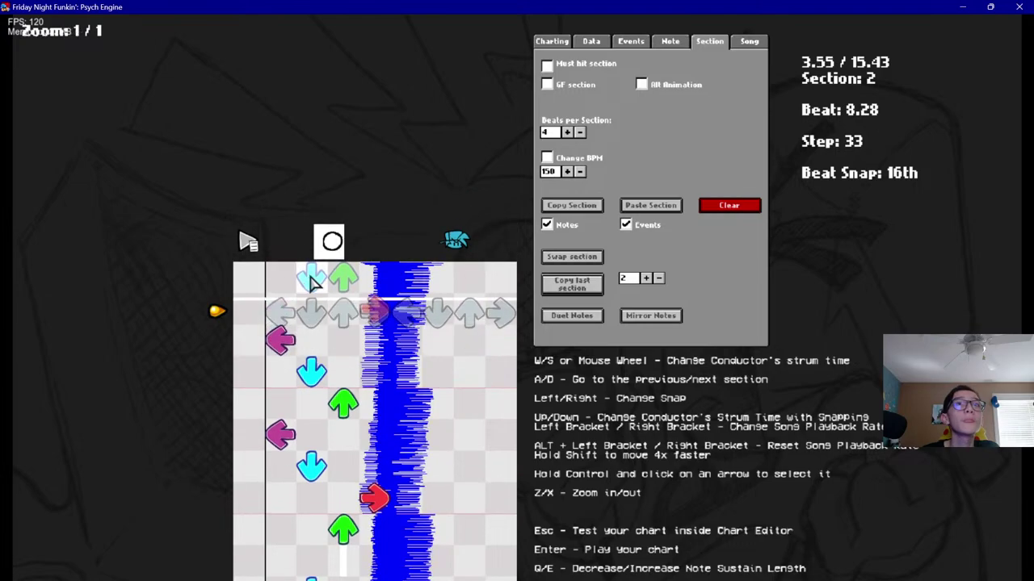
# Try filling the gaps between section 2's opening notes at 1/2 zoom with extra down, right and left notes
pyautogui.press('x')
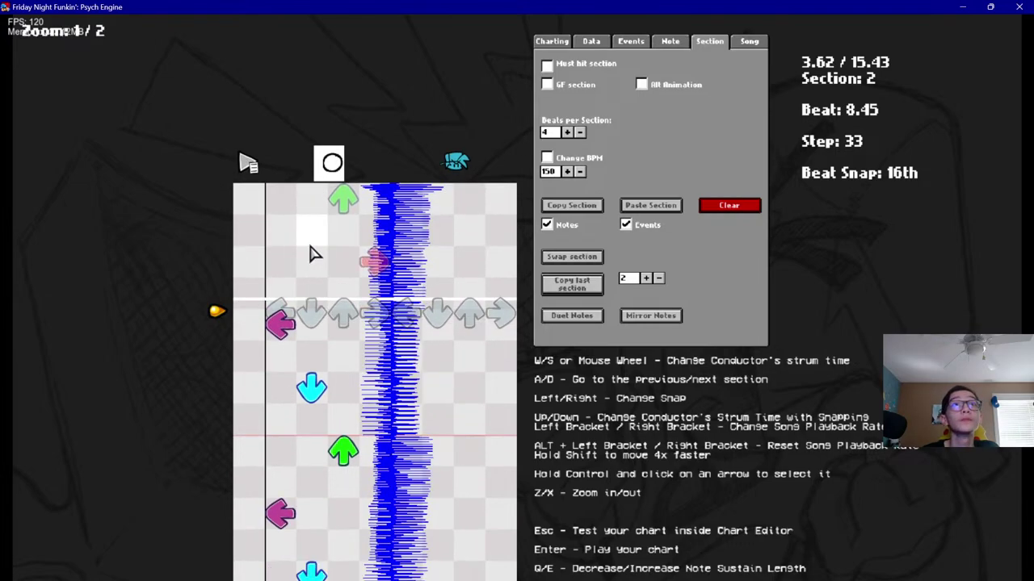
pyautogui.click(320, 288)
pyautogui.click(371, 357)
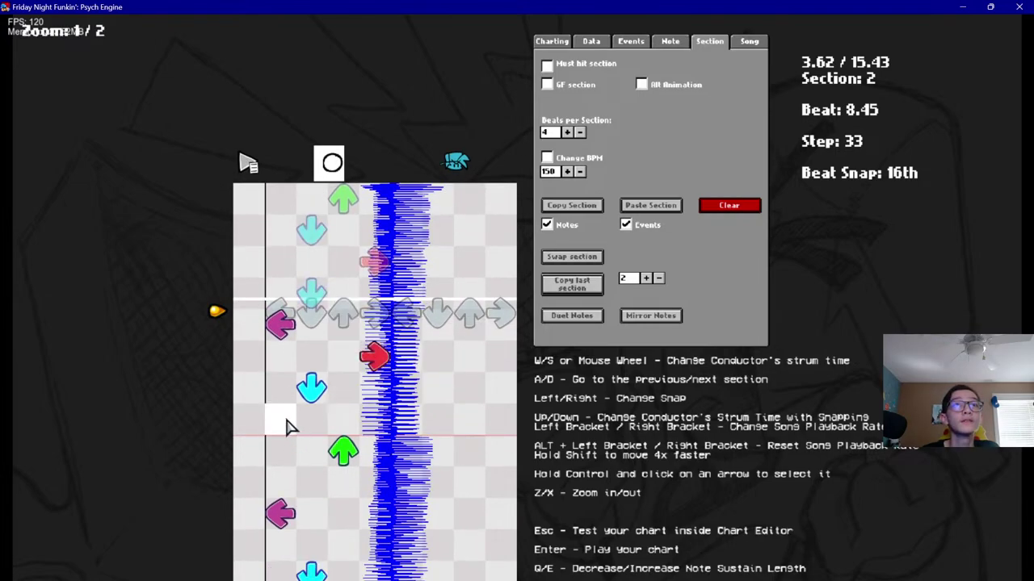
pyautogui.press('z')
pyautogui.scroll(3, 444, 473)
pyautogui.scroll(-6, 444, 474)
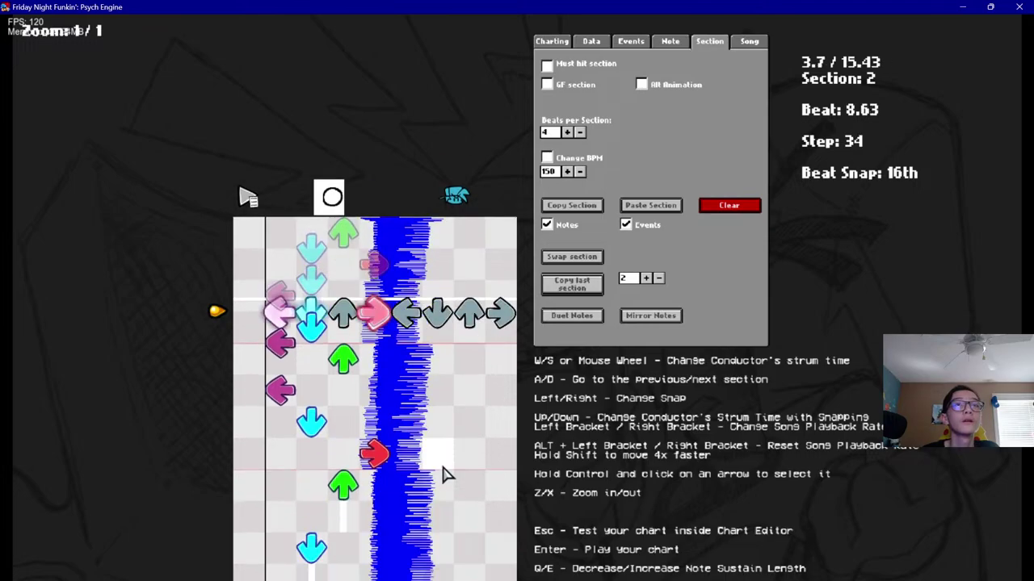
# Check the denser pattern in section 2 and remove its extra in-between notes
pyautogui.press('x')
pyautogui.scroll(6, 444, 474)
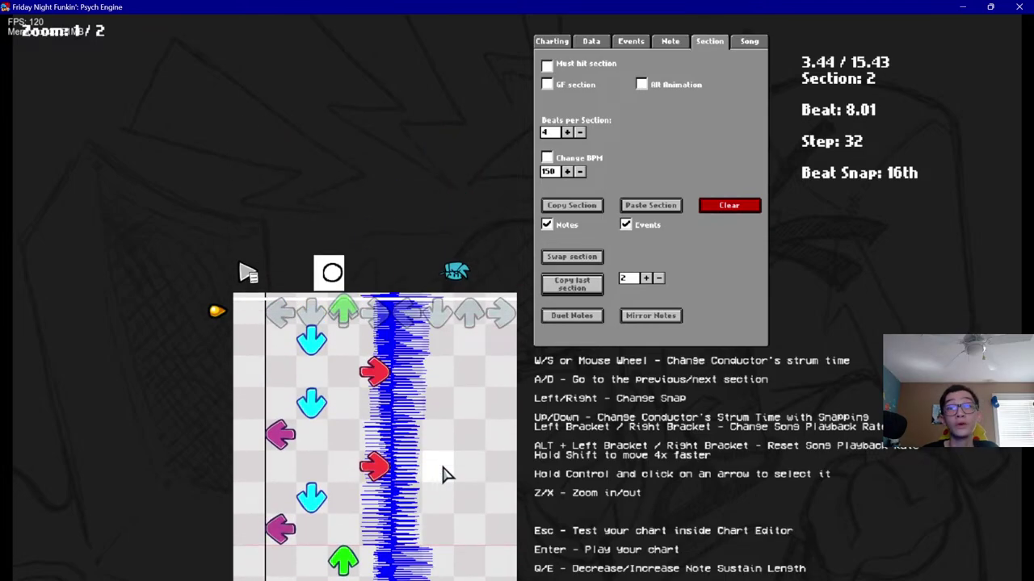
pyautogui.scroll(1, 444, 473)
pyautogui.scroll(-7, 444, 474)
pyautogui.scroll(4, 444, 474)
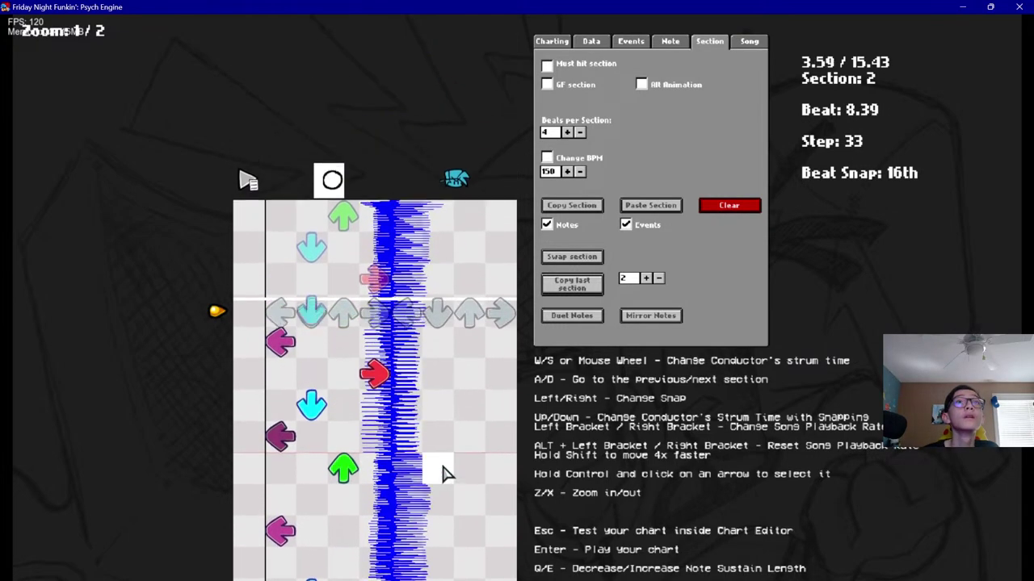
pyautogui.scroll(1, 306, 289)
pyautogui.scroll(-2, 307, 284)
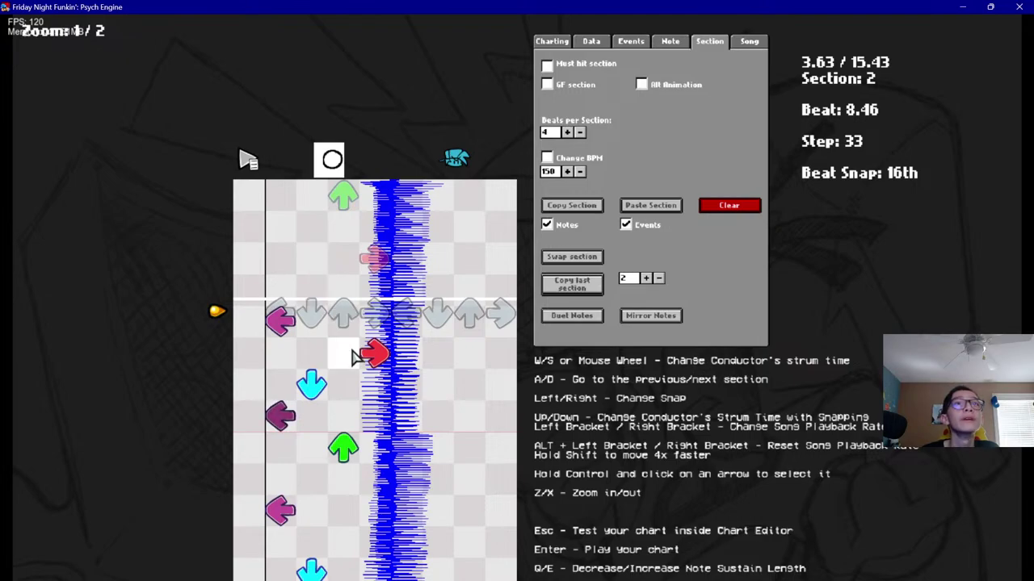
pyautogui.press('z')
pyautogui.scroll(2, 287, 419)
# Play back section 2 from its start through to section 3
pyautogui.press('space')
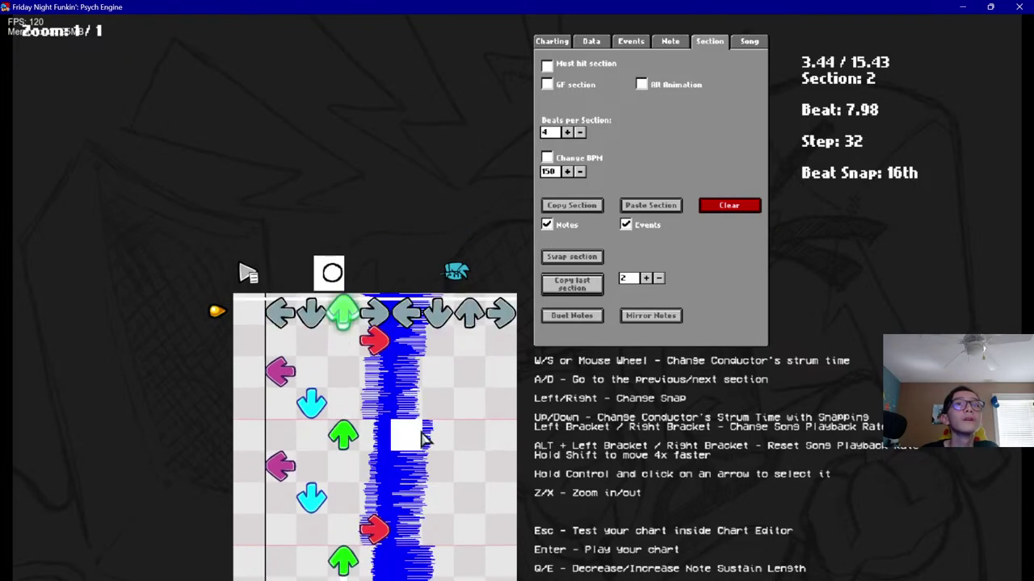
pyautogui.press('space')
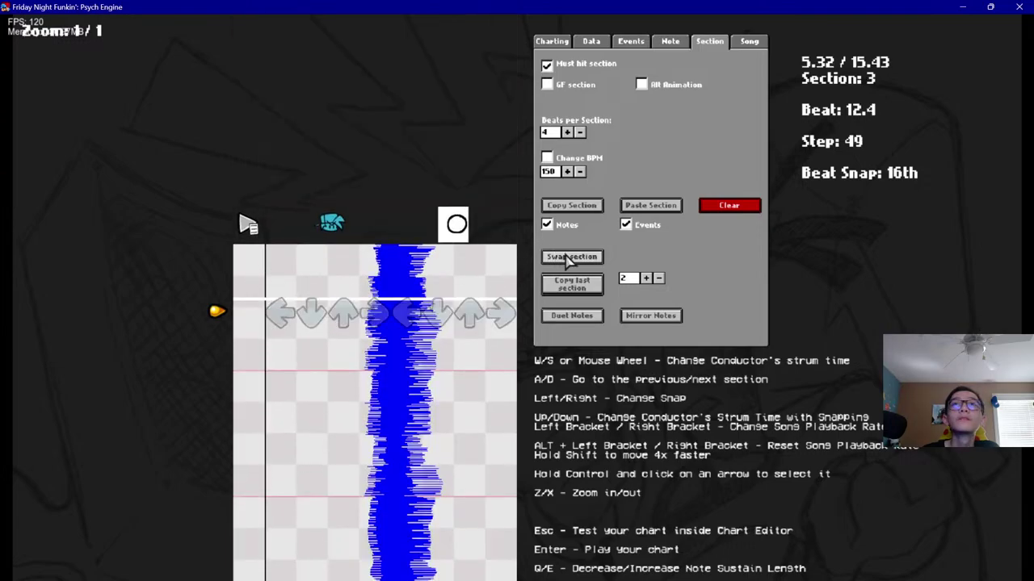
# Try filling section 3 with the notes from 2 sections back, and clear the section again
pyautogui.scroll(5, 587, 290)
pyautogui.scroll(-11, 577, 294)
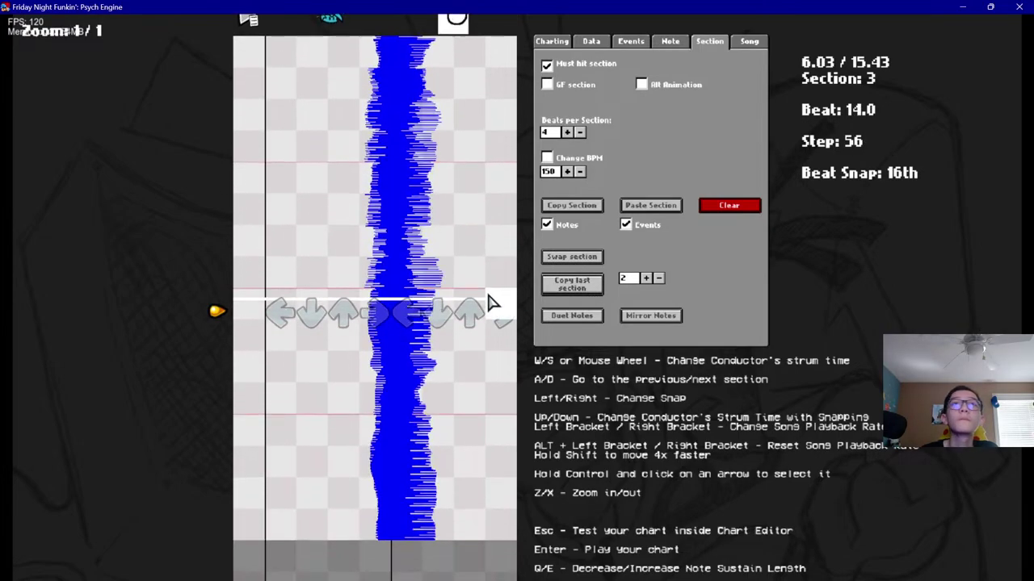
pyautogui.scroll(2, 501, 299)
pyautogui.scroll(-1, 568, 295)
pyautogui.click(567, 285)
pyautogui.scroll(8, 503, 307)
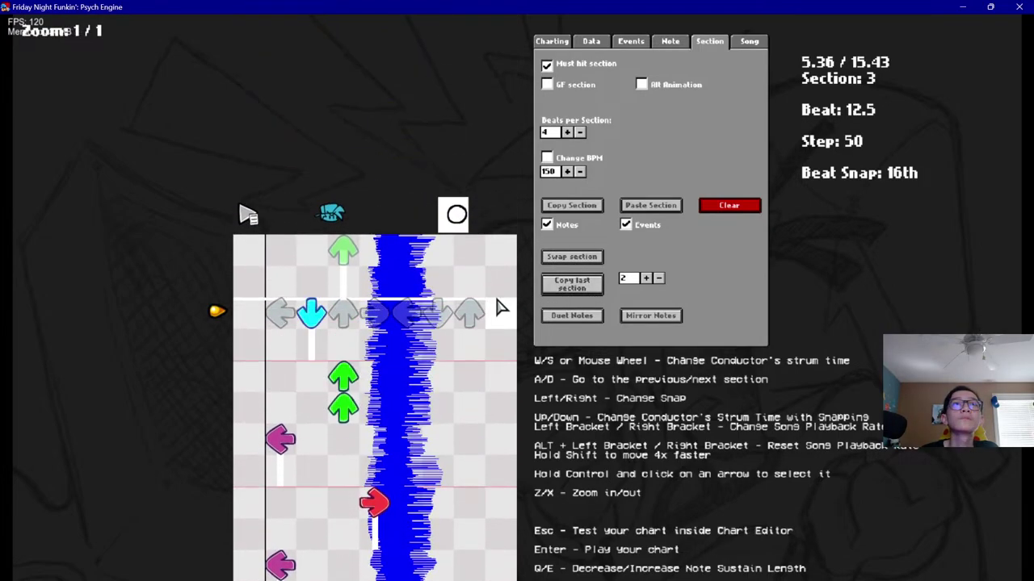
pyautogui.scroll(-1, 503, 307)
pyautogui.click(724, 208)
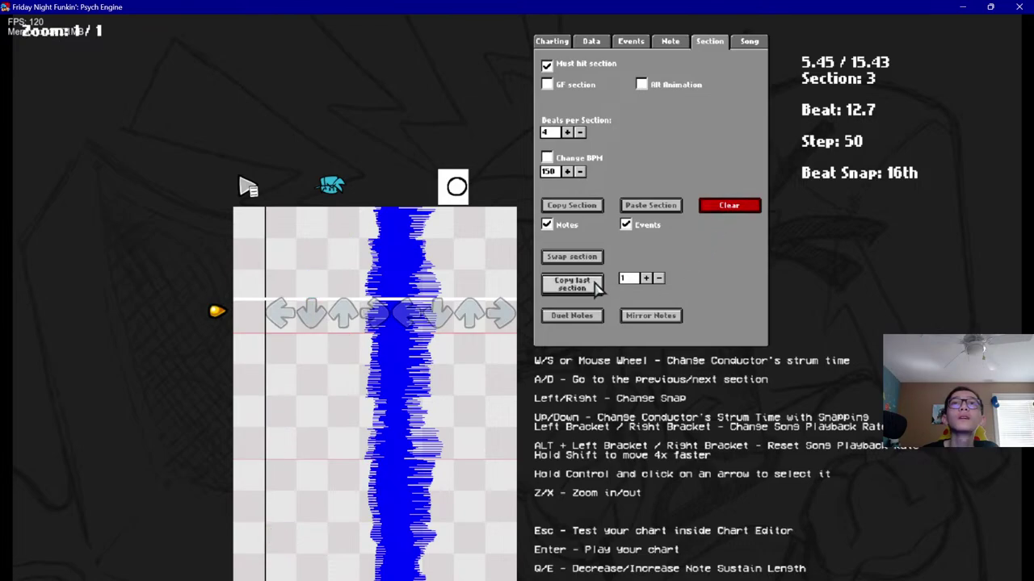
# Copy the notes from 1 section back into section 3 and play back the result
pyautogui.click(590, 282)
pyautogui.scroll(8, 589, 282)
pyautogui.scroll(-10, 487, 431)
pyautogui.press('space')
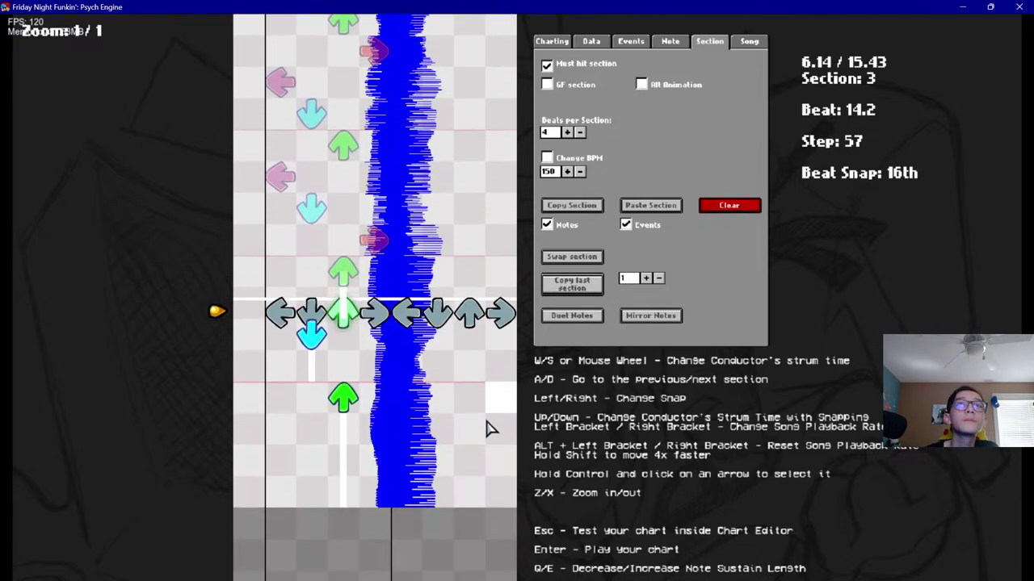
pyautogui.scroll(8, 480, 418)
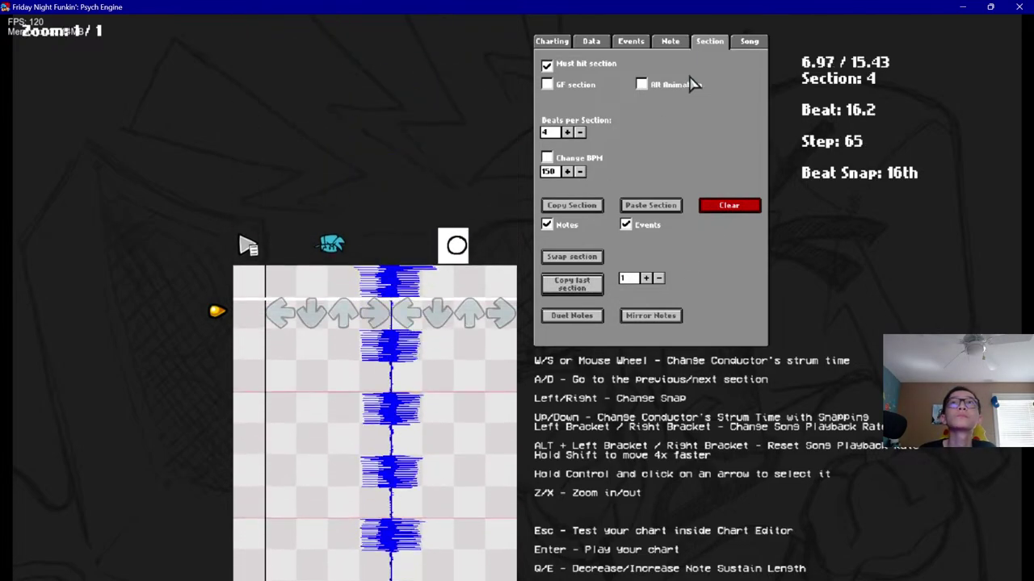
# Turn off Must hit section for section 4 and place four down notes on its first four waveform bursts
pyautogui.scroll(-5, 470, 291)
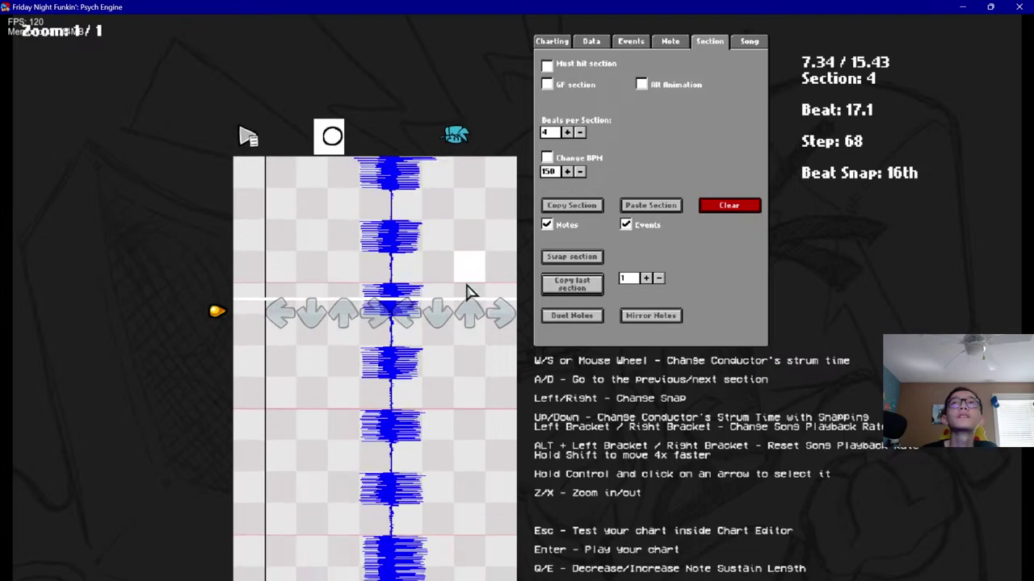
pyautogui.scroll(4, 331, 278)
pyautogui.scroll(-1, 342, 284)
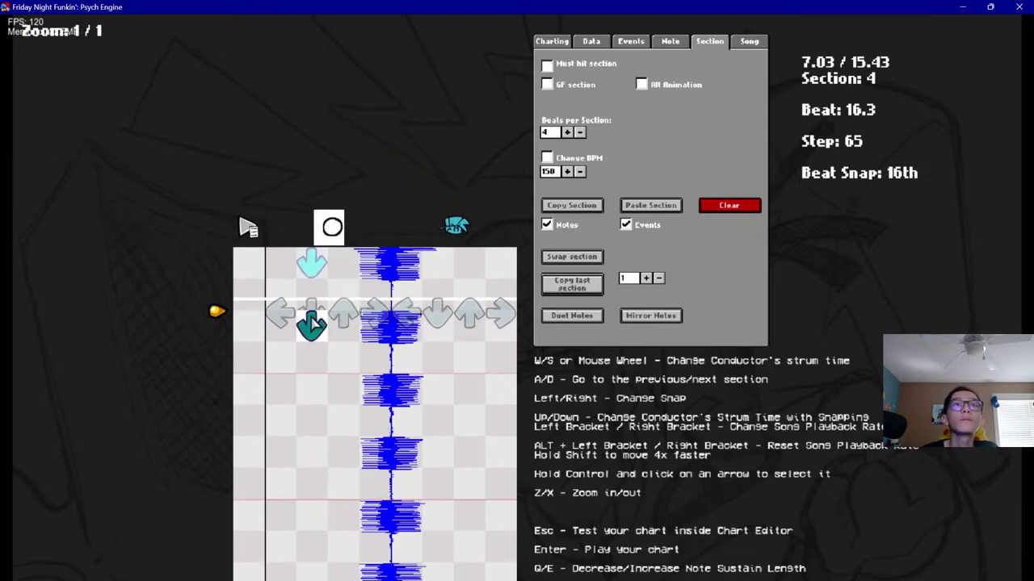
pyautogui.scroll(-1, 313, 321)
pyautogui.click(313, 323)
pyautogui.click(311, 413)
pyautogui.scroll(1, 310, 380)
pyautogui.click(310, 338)
pyautogui.scroll(1, 312, 380)
pyautogui.click(313, 407)
pyautogui.press('space')
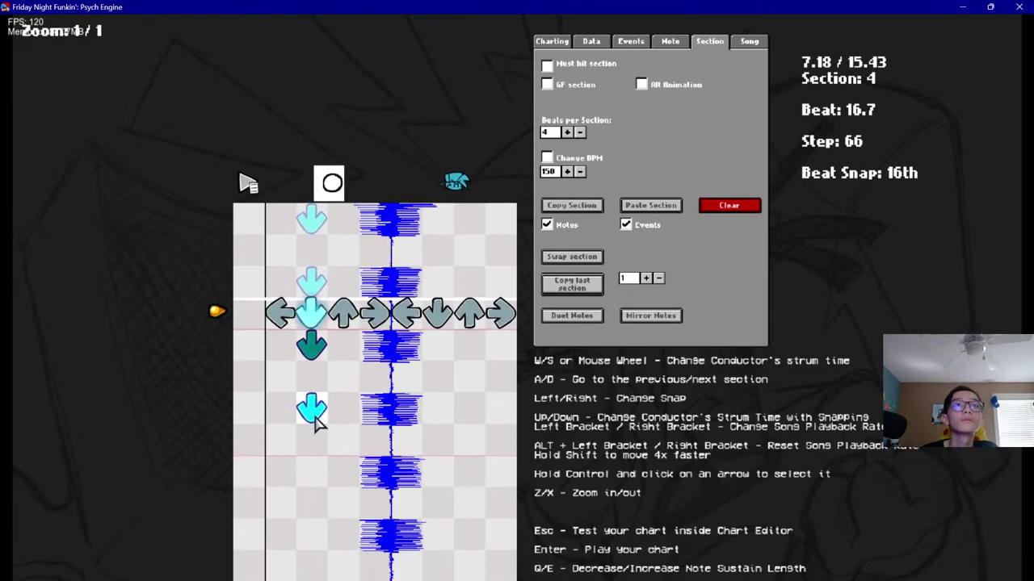
# Place two right notes on the two waveform bursts following the down notes in section 4
pyautogui.press('space')
pyautogui.scroll(2, 371, 288)
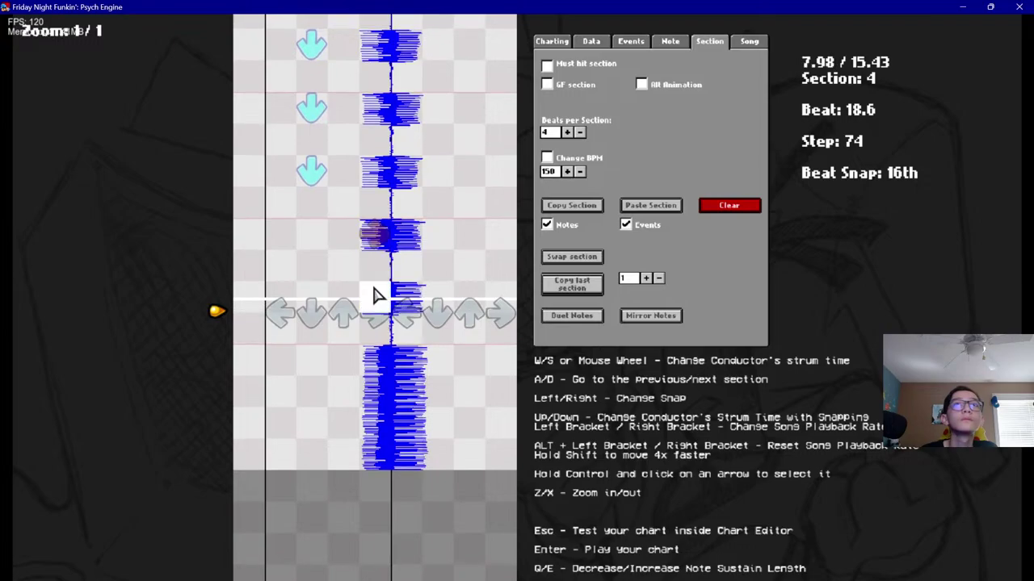
pyautogui.scroll(8, 335, 392)
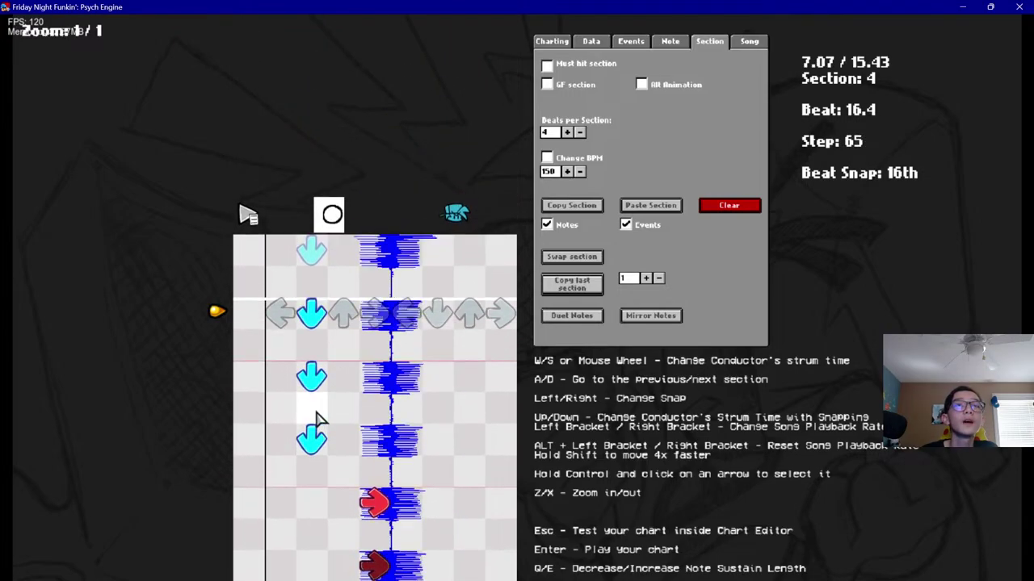
pyautogui.scroll(-12, 314, 417)
pyautogui.scroll(4, 317, 418)
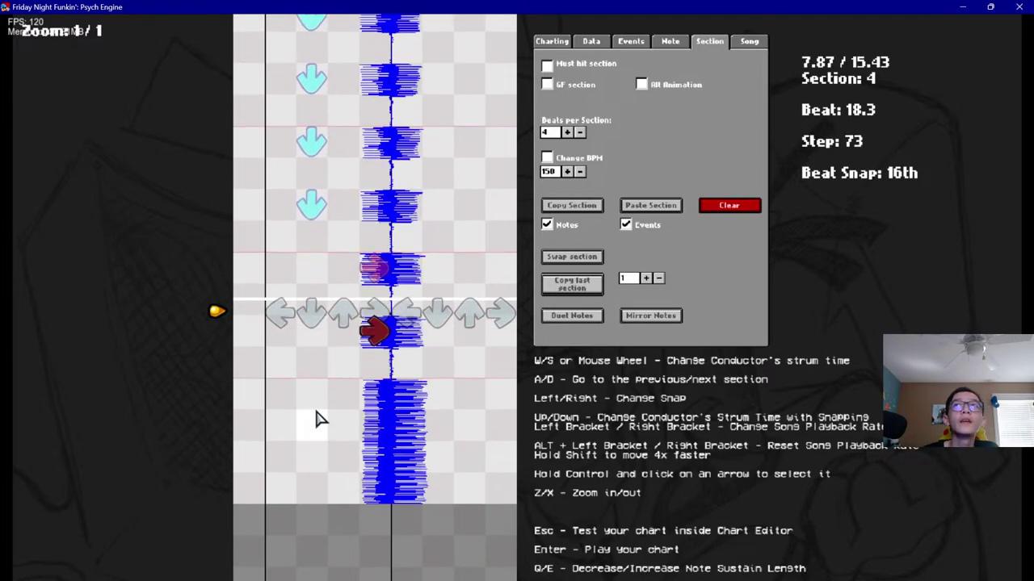
# Place a sustained up note at the start of the long waveform block ending section 4
pyautogui.scroll(3, 316, 419)
pyautogui.scroll(-2, 316, 418)
pyautogui.scroll(1, 317, 418)
pyautogui.scroll(-1, 317, 418)
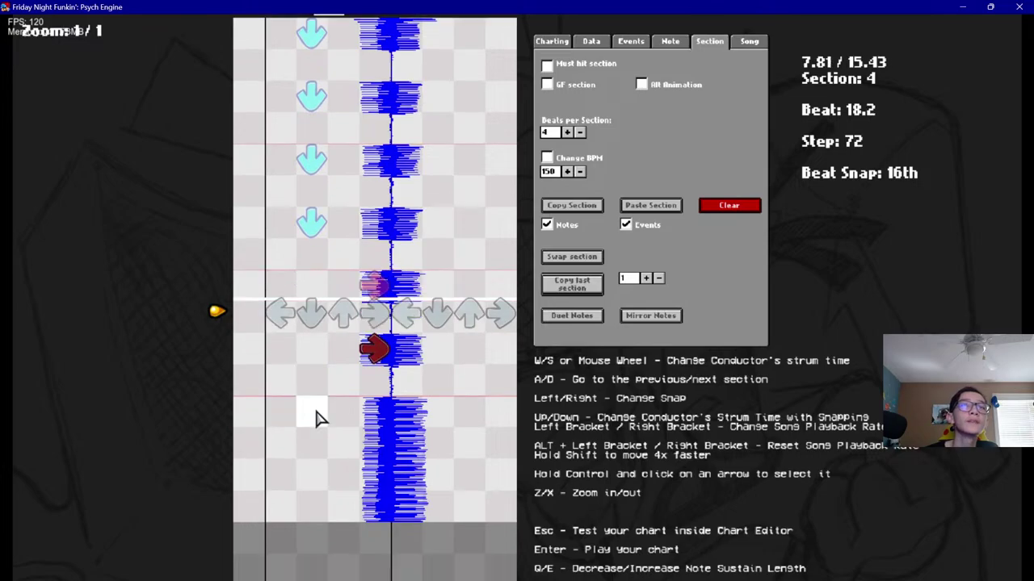
pyautogui.scroll(-4, 316, 418)
pyautogui.scroll(1, 317, 418)
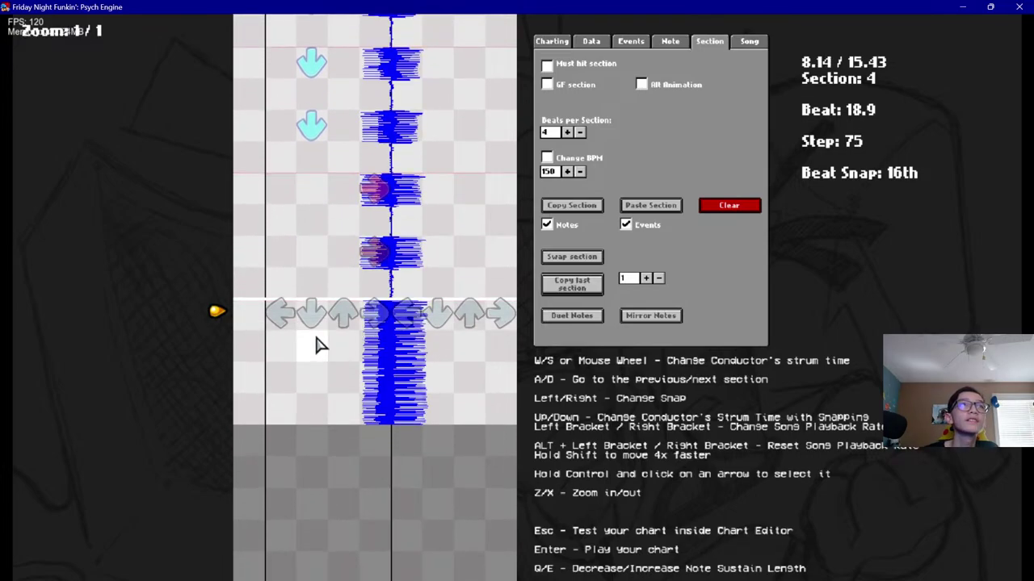
pyautogui.scroll(2, 316, 344)
pyautogui.scroll(-1, 316, 344)
pyautogui.scroll(-2, 316, 344)
pyautogui.scroll(1, 317, 344)
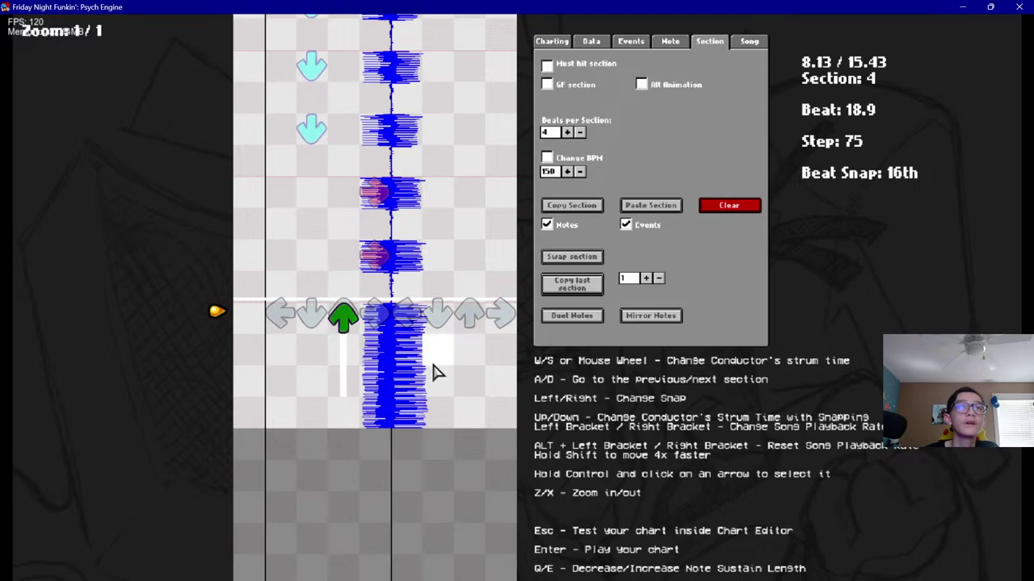
# Move the last three down notes in section 4 one grid step down, off their waveform bursts
pyautogui.scroll(12, 434, 371)
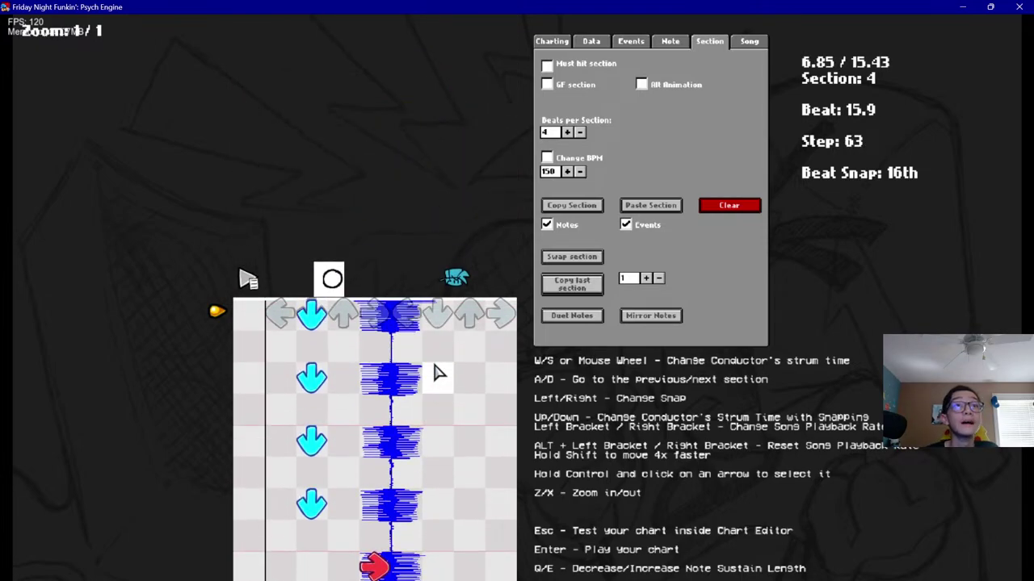
pyautogui.scroll(-3, 434, 371)
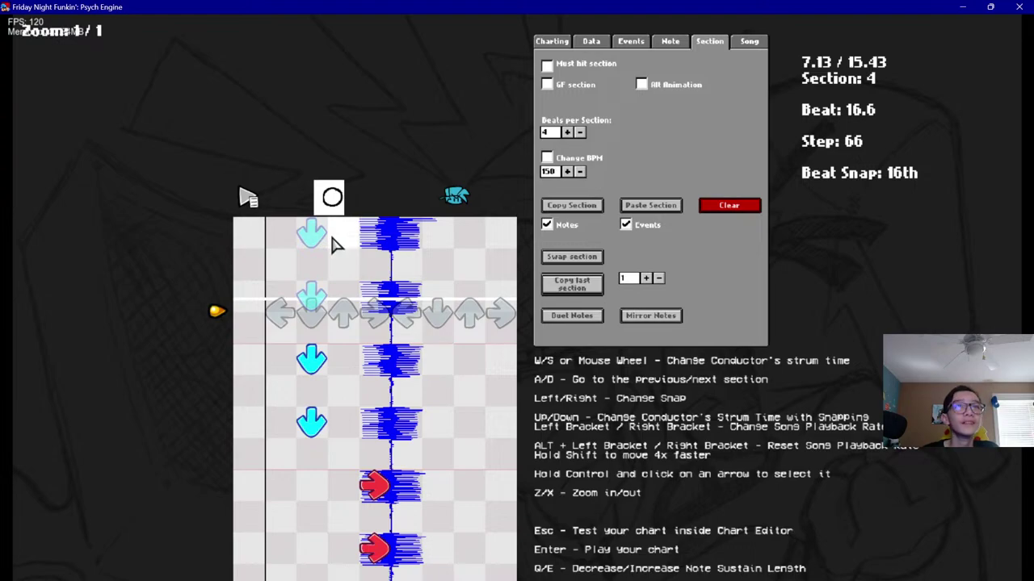
pyautogui.scroll(-7, 350, 404)
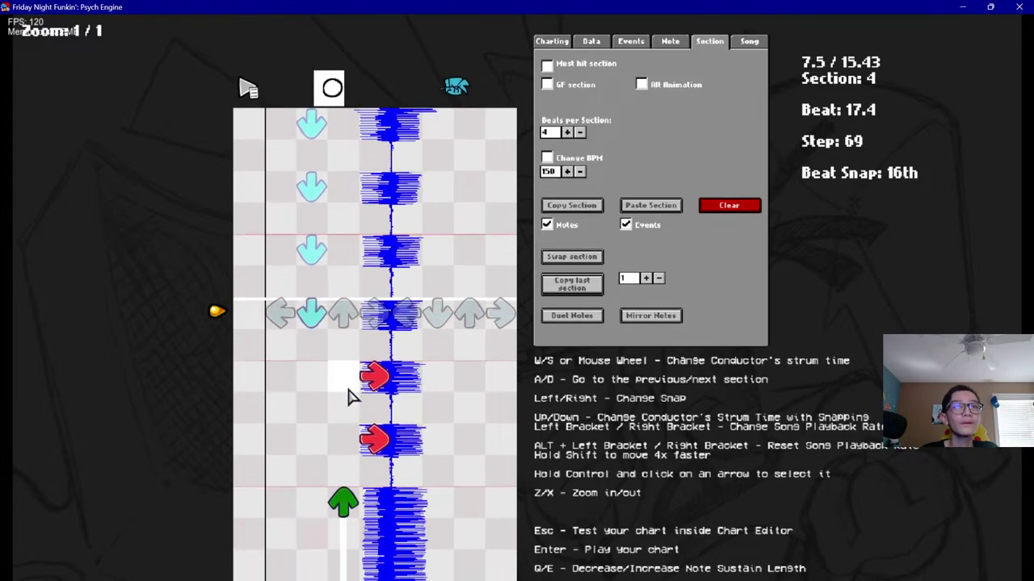
pyautogui.scroll(8, 347, 393)
pyautogui.scroll(3, 374, 405)
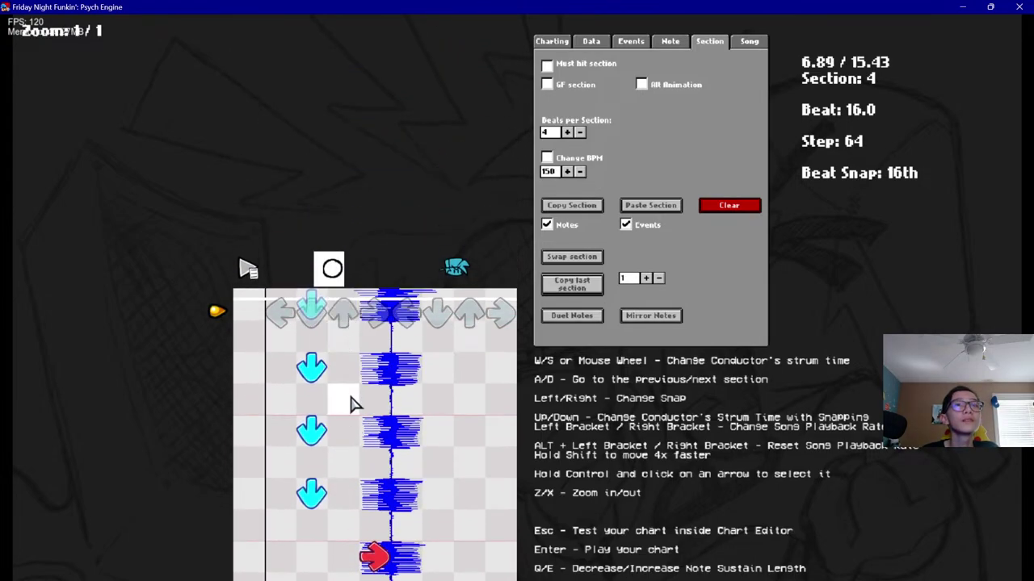
pyautogui.scroll(-3, 353, 403)
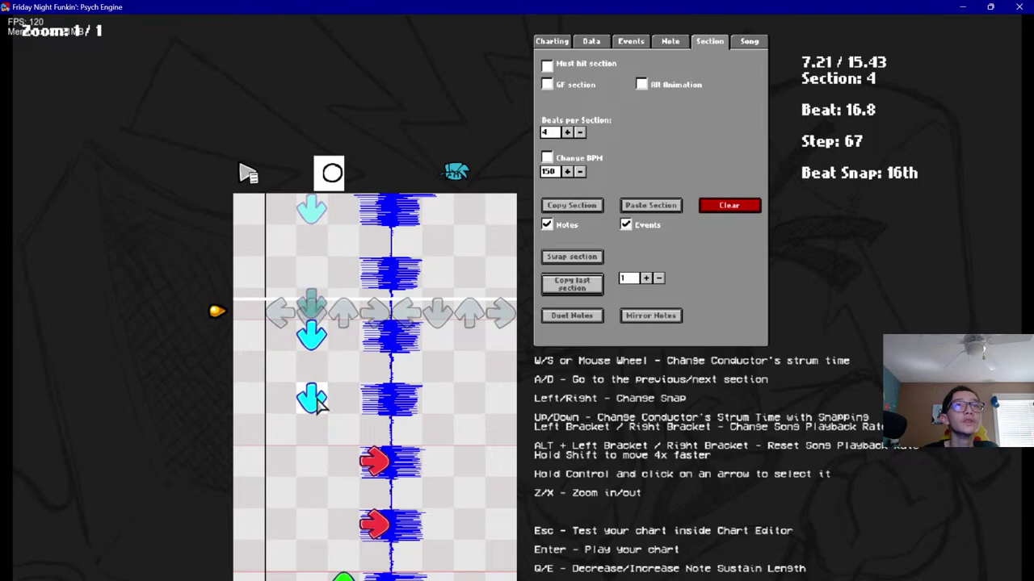
pyautogui.click(319, 339)
pyautogui.click(316, 368)
pyautogui.click(316, 424)
pyautogui.click(313, 397)
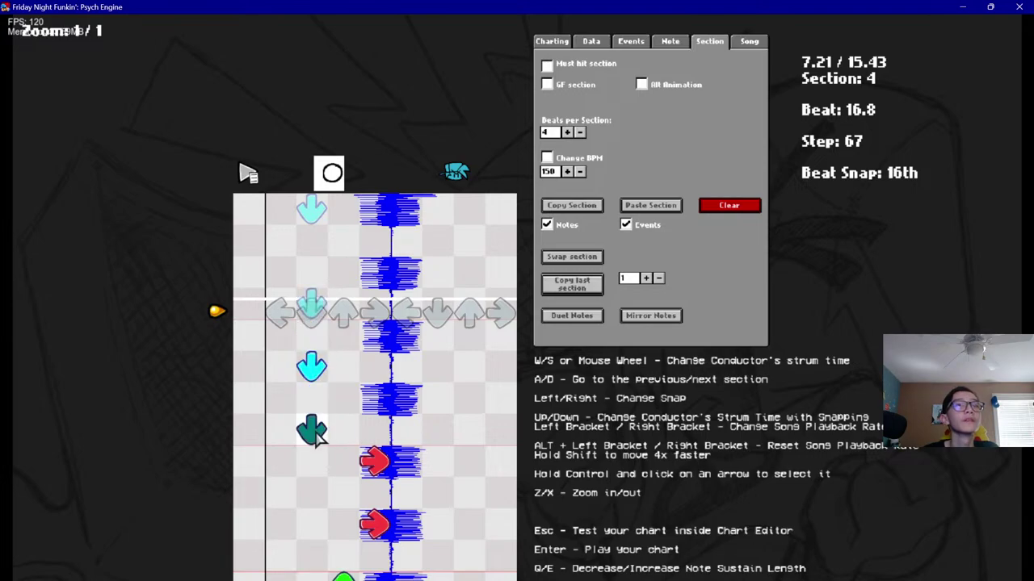
pyautogui.scroll(5, 396, 468)
pyautogui.scroll(-9, 396, 460)
pyautogui.scroll(-2, 336, 342)
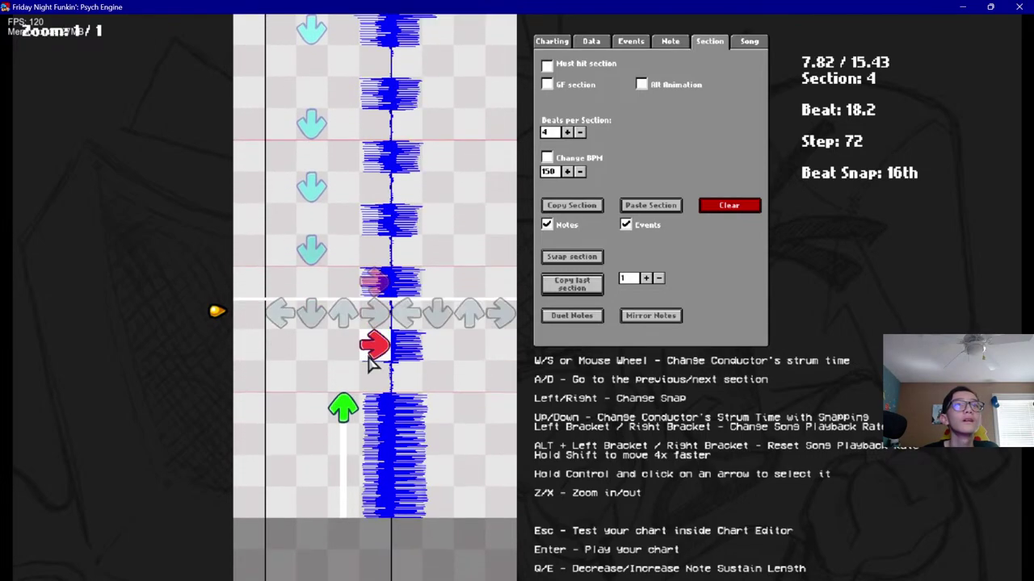
# Move the last three down notes in section 4 one grid step up onto their waveform bursts and play the section
pyautogui.scroll(9, 346, 404)
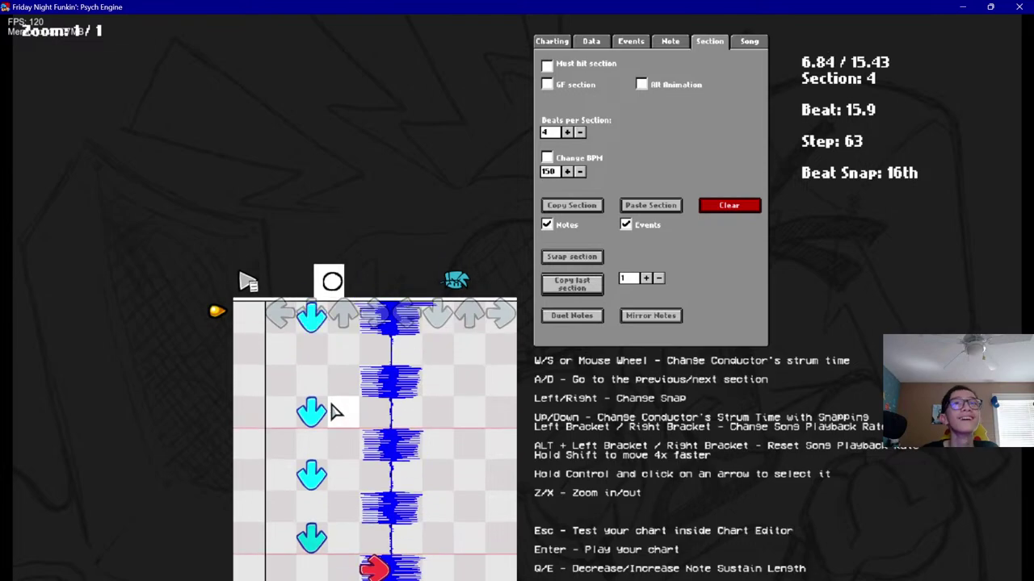
pyautogui.scroll(-2, 339, 412)
pyautogui.scroll(2, 337, 410)
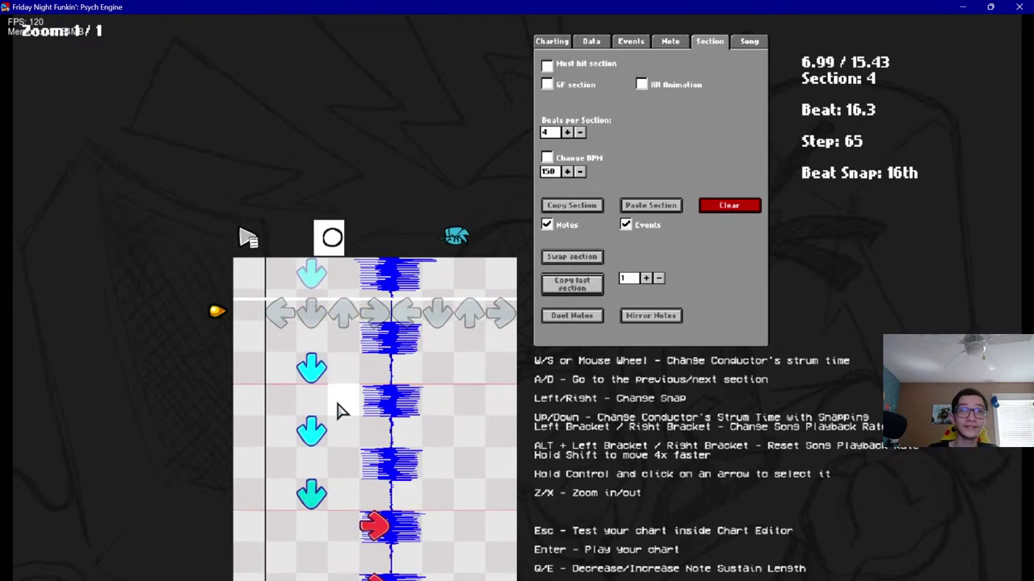
pyautogui.scroll(-2, 331, 395)
pyautogui.click(317, 355)
pyautogui.click(315, 384)
pyautogui.click(317, 481)
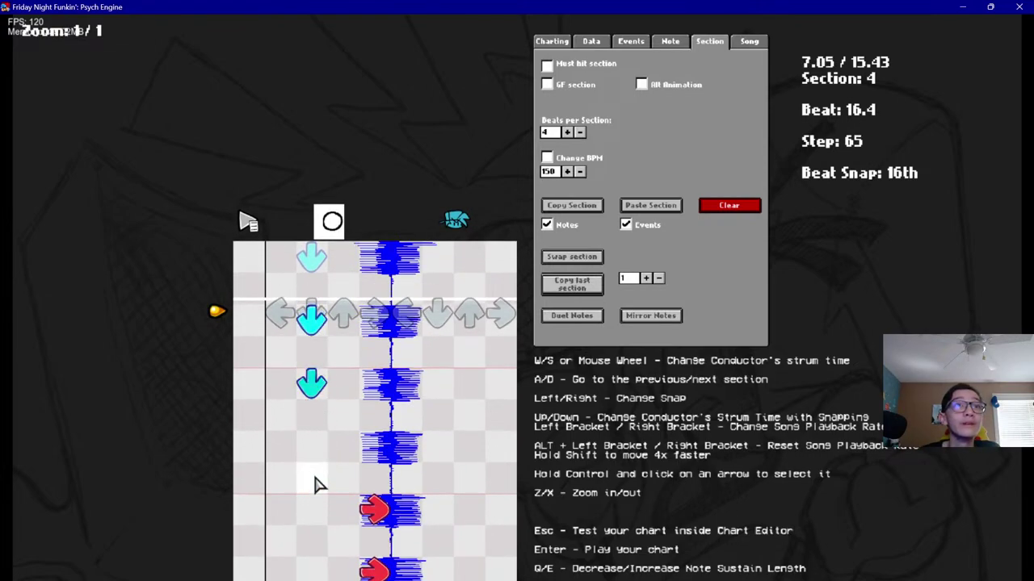
pyautogui.click(318, 449)
pyautogui.scroll(4, 336, 457)
pyautogui.press('space')
pyautogui.press('space')
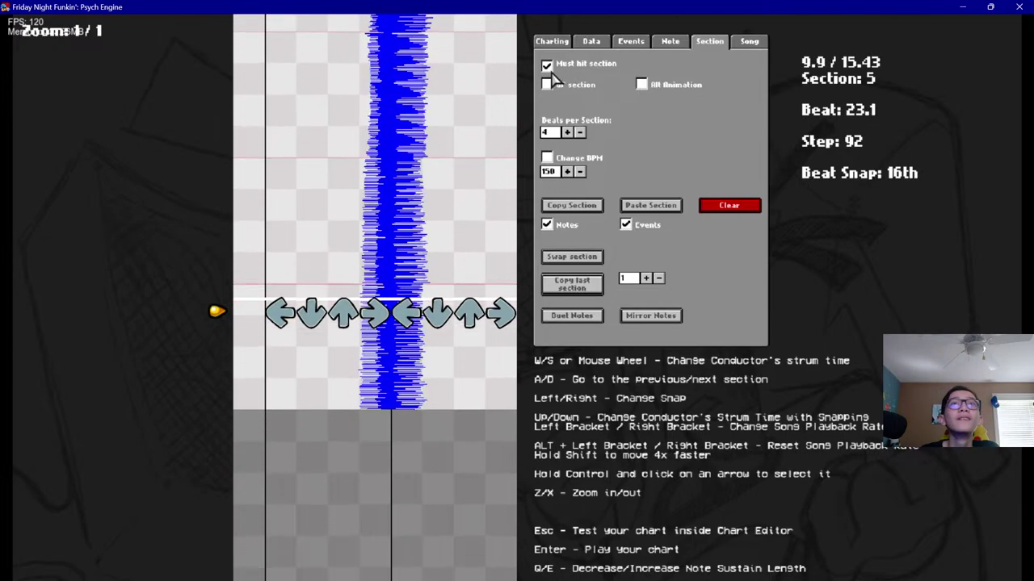
# Turn off Must hit section for section 5
pyautogui.scroll(10, 557, 65)
pyautogui.click(547, 70)
pyautogui.scroll(8, 545, 71)
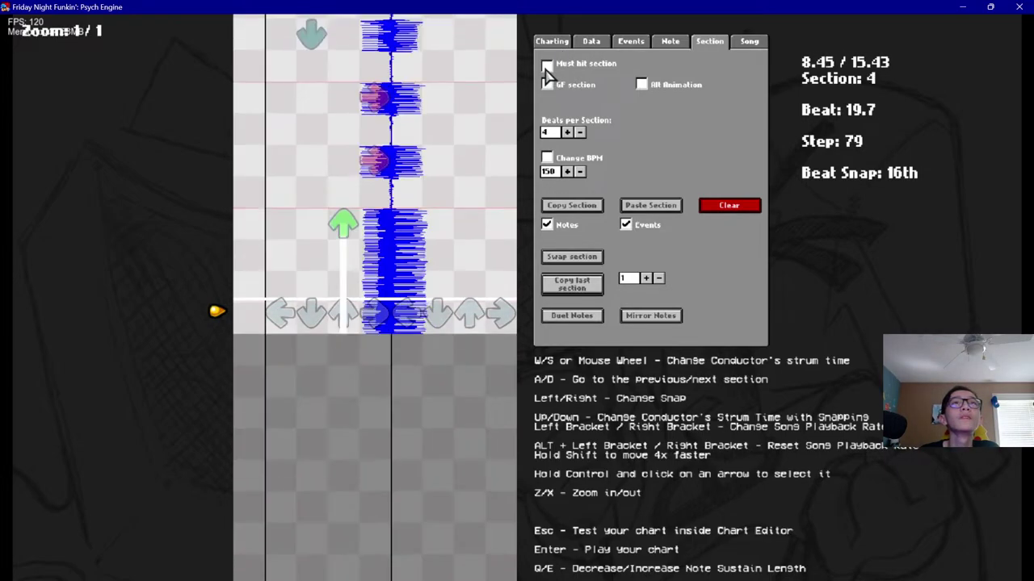
pyautogui.scroll(-7, 447, 196)
# Replace the sustained up note at the end of section 4 with a sustained left note
pyautogui.scroll(7, 346, 222)
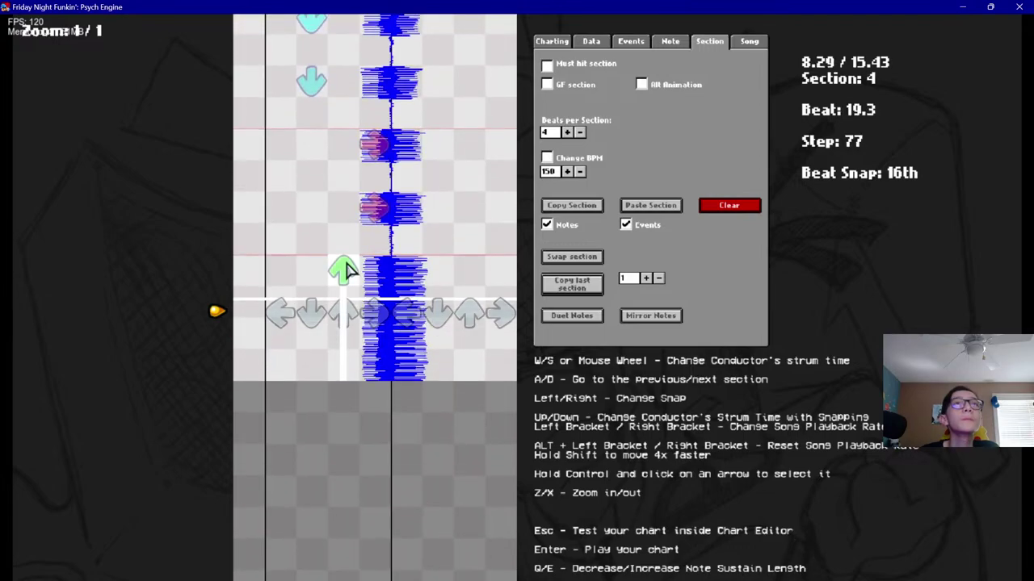
pyautogui.click(346, 270)
pyautogui.click(282, 273)
pyautogui.press('e')
# Place sustained up, right, left and down notes at the starts of section 5's four beats and play them back
pyautogui.scroll(-4, 283, 278)
pyautogui.click(341, 266)
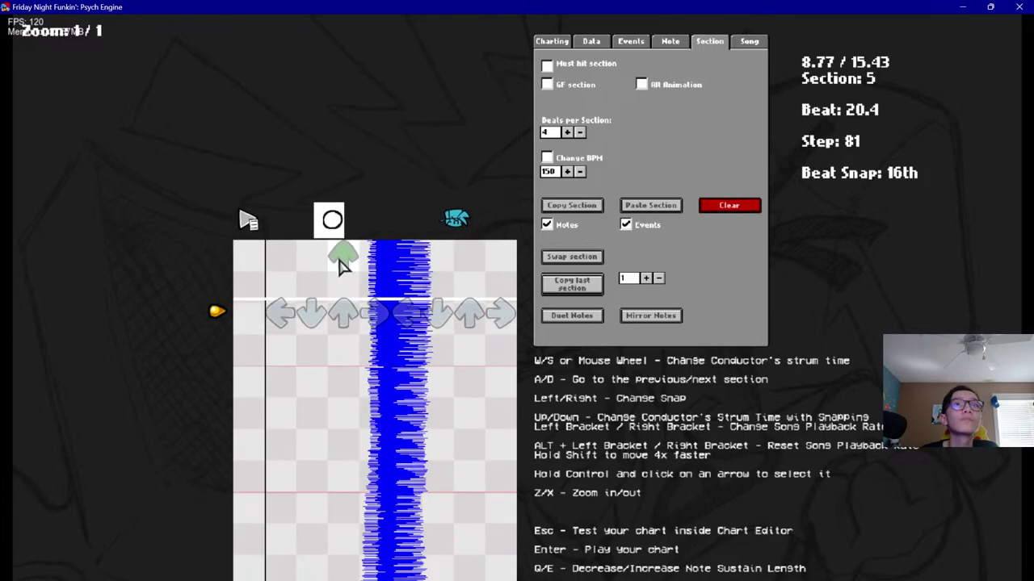
pyautogui.click(388, 386)
pyautogui.press('e')
pyautogui.press('e')
pyautogui.press('e')
pyautogui.scroll(-7, 315, 492)
pyautogui.click(318, 416)
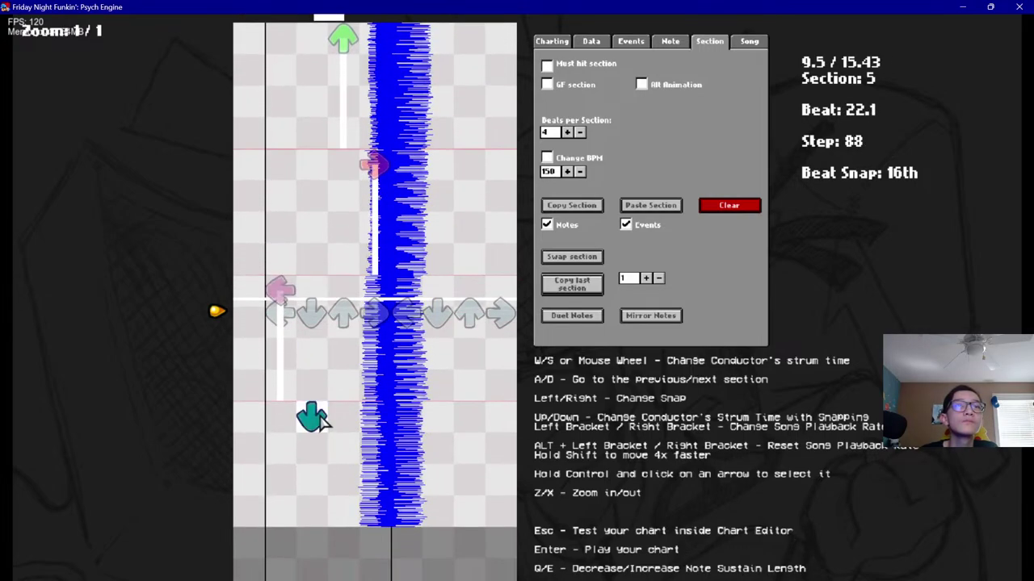
pyautogui.press('space')
pyautogui.press('space')
# Switch to YouTube Studio in Chrome to read the live chat, and return to the chart editor
pyautogui.press('super')
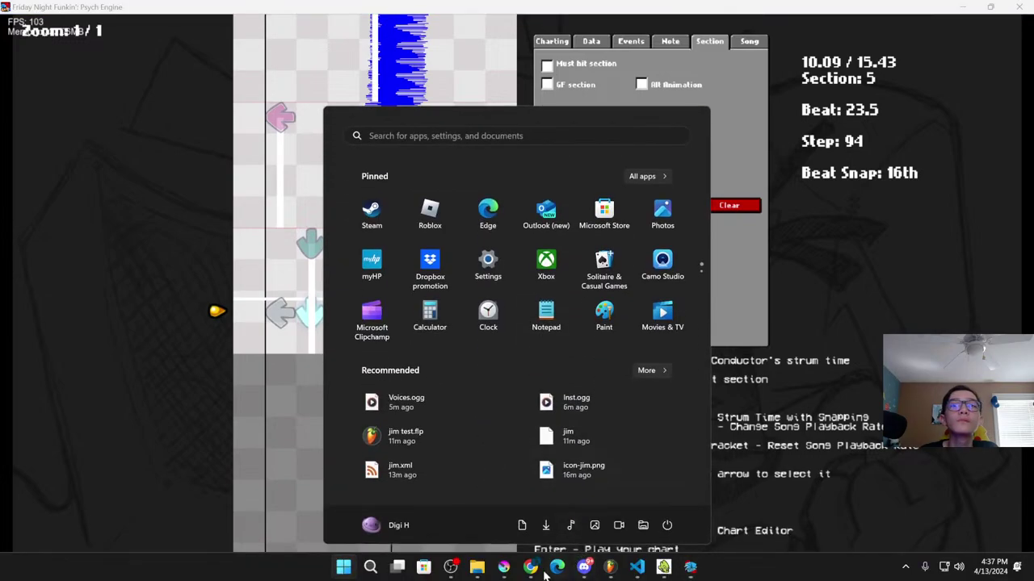
pyautogui.click(533, 568)
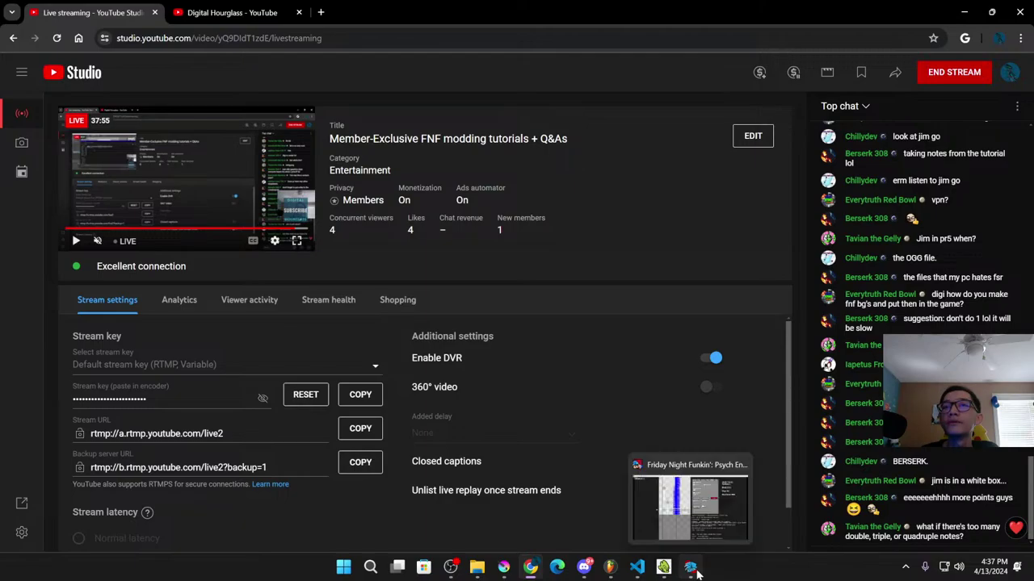
pyautogui.click(693, 569)
# Review the sustained notes in section 5 and examine the waveform of section 6
pyautogui.scroll(5, 451, 342)
pyautogui.scroll(6, 450, 341)
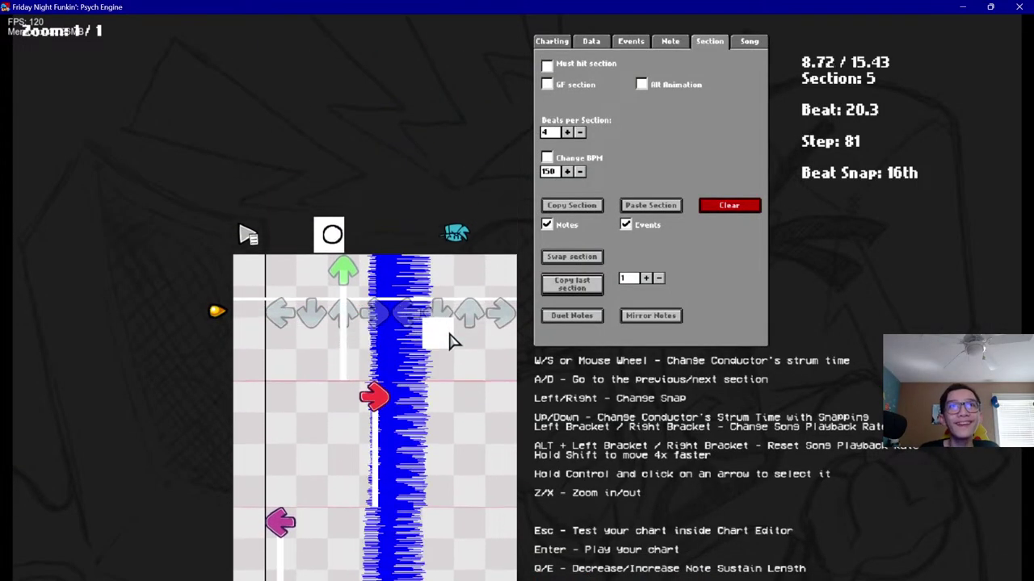
pyautogui.scroll(-12, 451, 342)
pyautogui.scroll(-5, 450, 342)
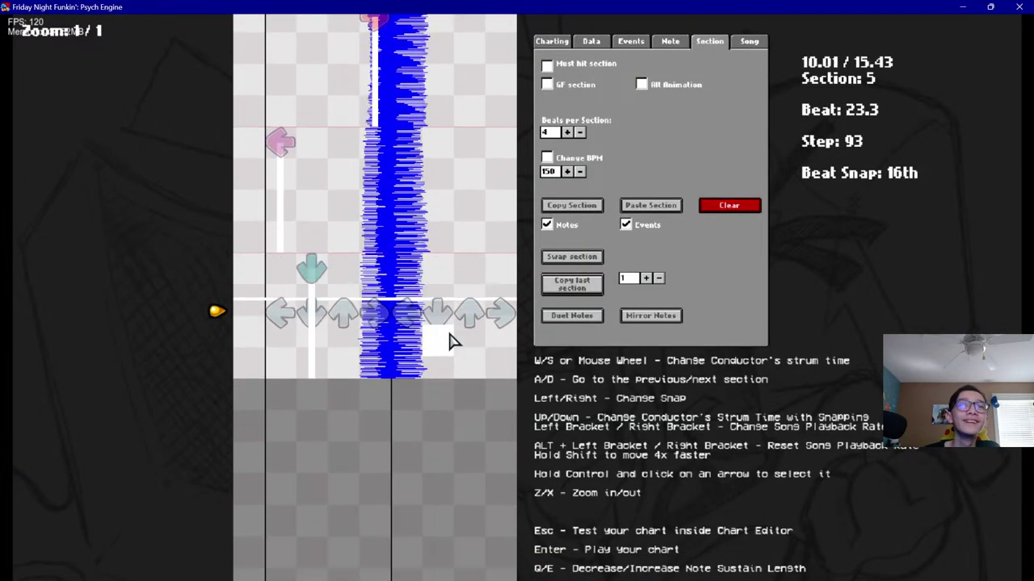
pyautogui.scroll(1, 451, 341)
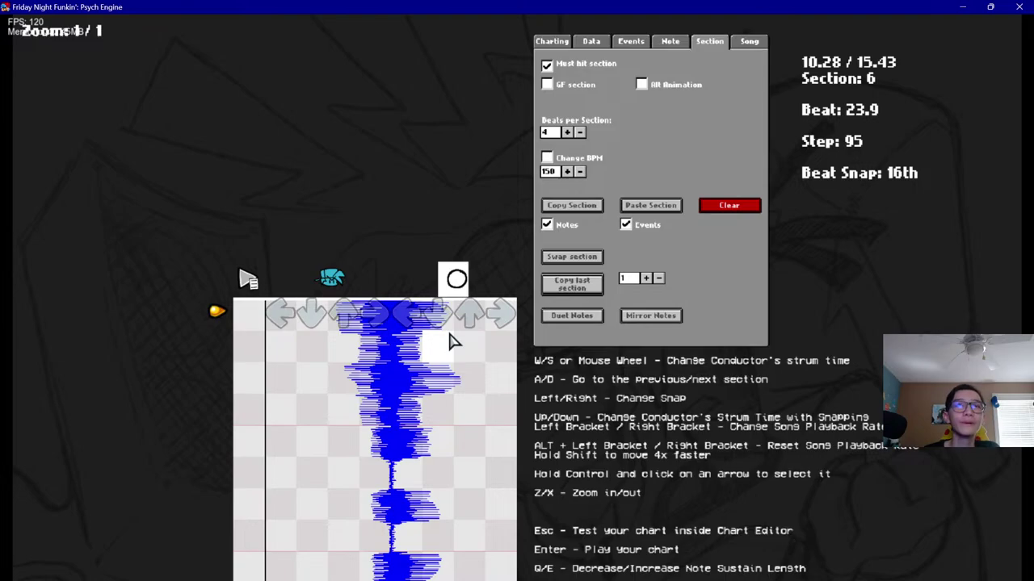
pyautogui.scroll(-8, 460, 316)
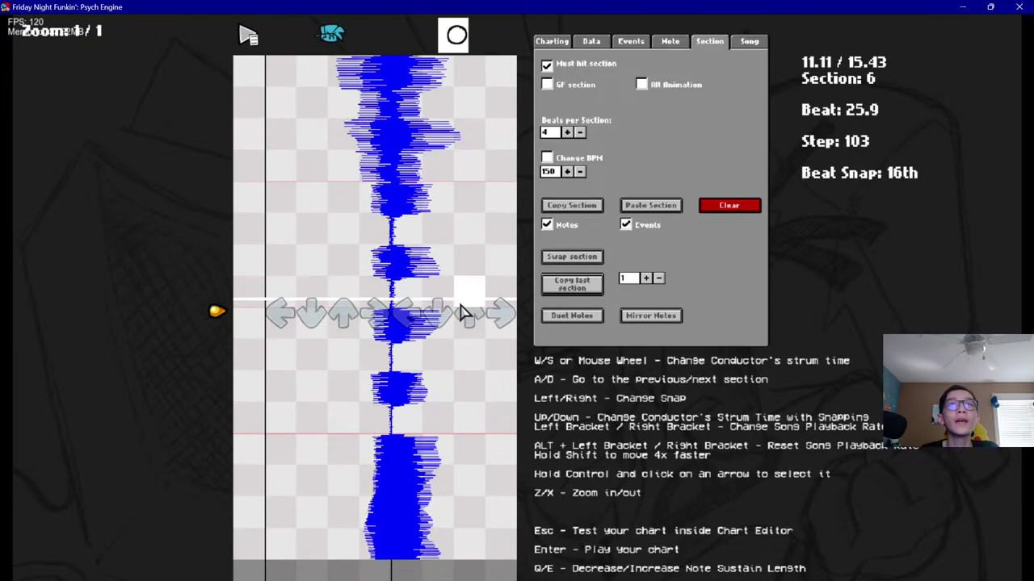
pyautogui.scroll(7, 461, 312)
pyautogui.scroll(-1, 461, 312)
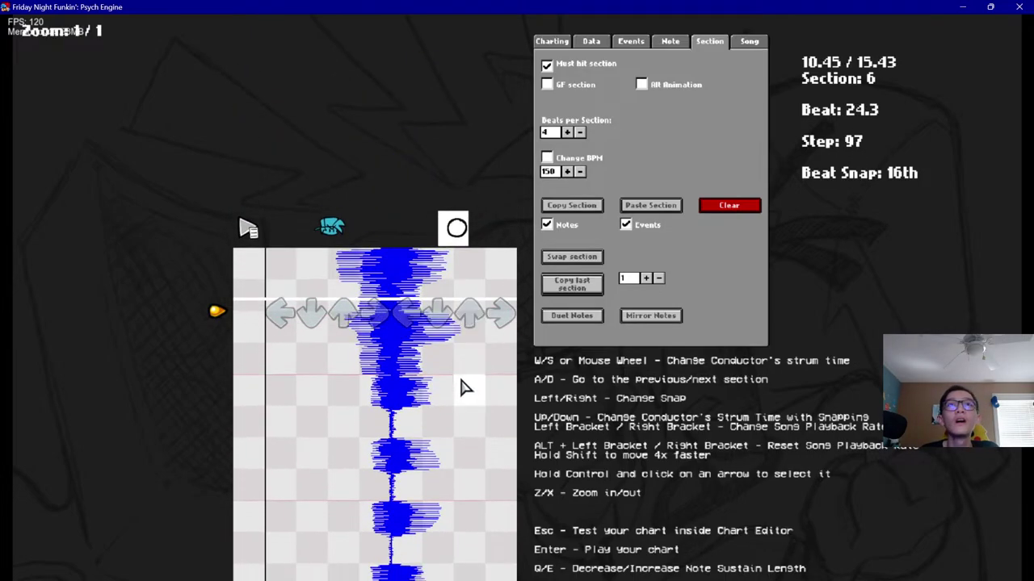
pyautogui.scroll(1, 463, 387)
pyautogui.scroll(-4, 466, 323)
pyautogui.scroll(6, 501, 243)
pyautogui.scroll(-1, 495, 275)
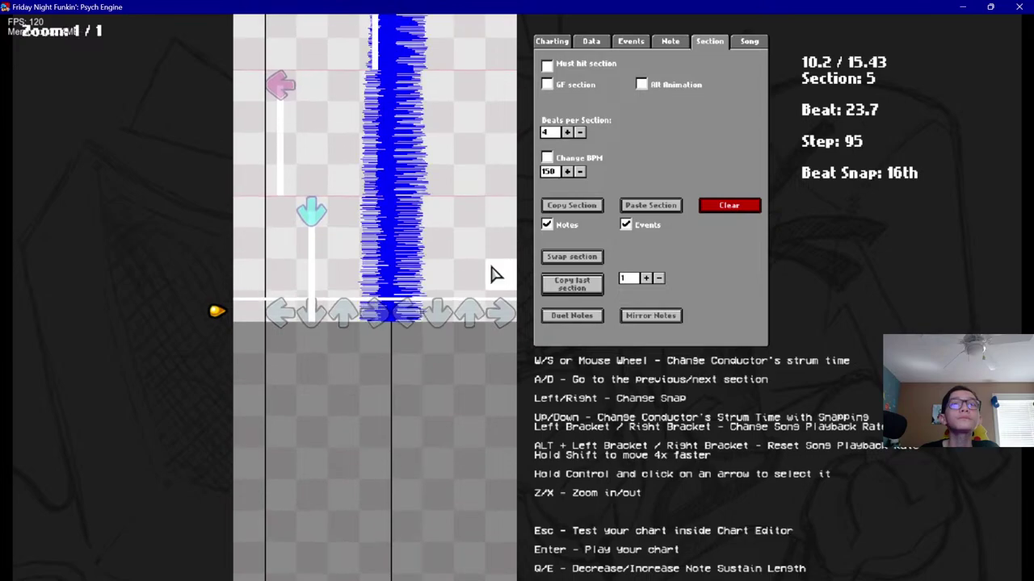
# Place a sustained down note on the player's side at the start of section 6
pyautogui.scroll(-1, 430, 300)
pyautogui.scroll(1, 456, 335)
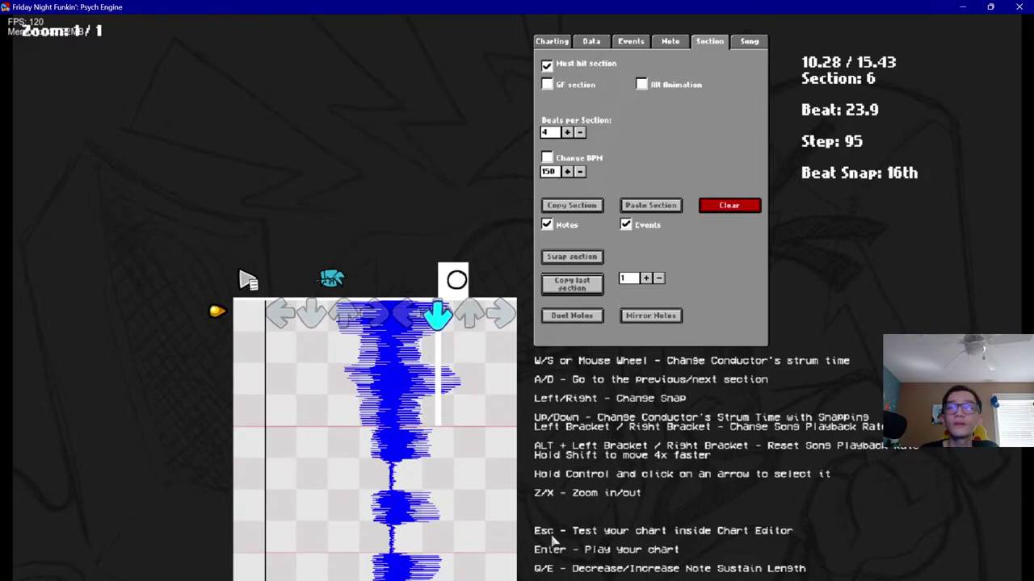
pyautogui.scroll(-1, 461, 343)
# Check the new live chat messages in YouTube Studio and return to the chart editor
pyautogui.click(584, 569)
pyautogui.click(530, 567)
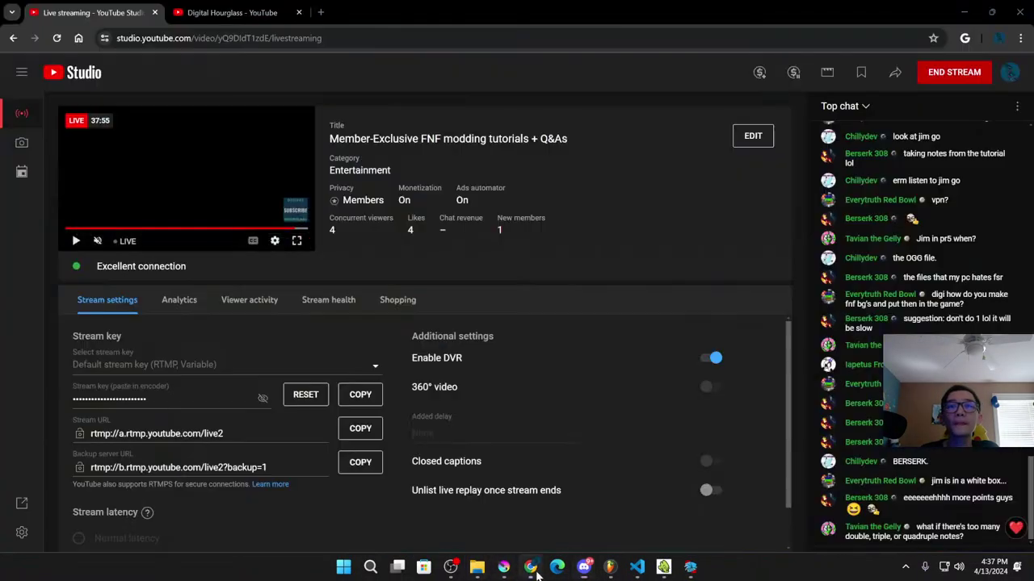
pyautogui.moveTo(474, 521)
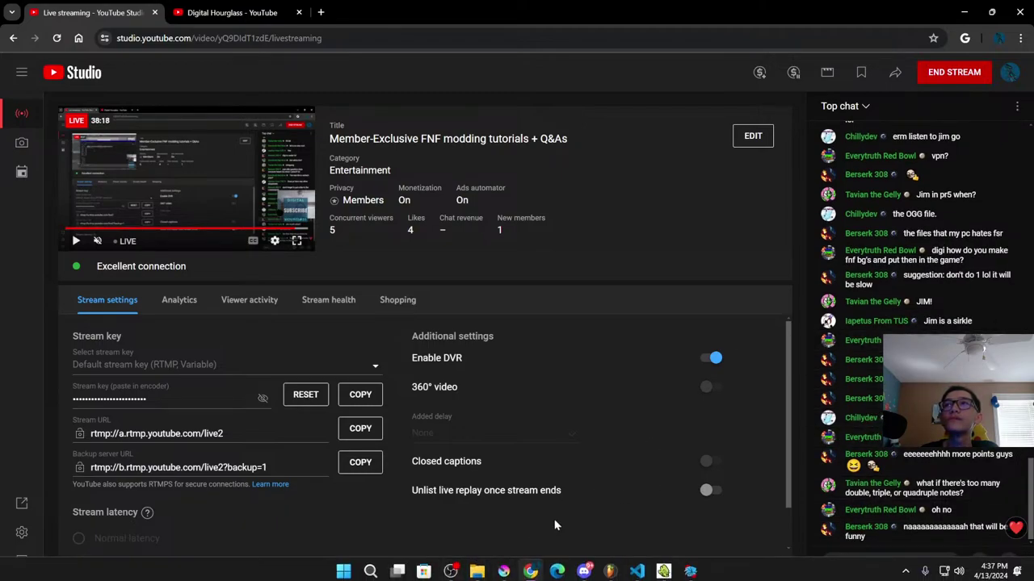
pyautogui.moveTo(455, 571)
pyautogui.click(690, 568)
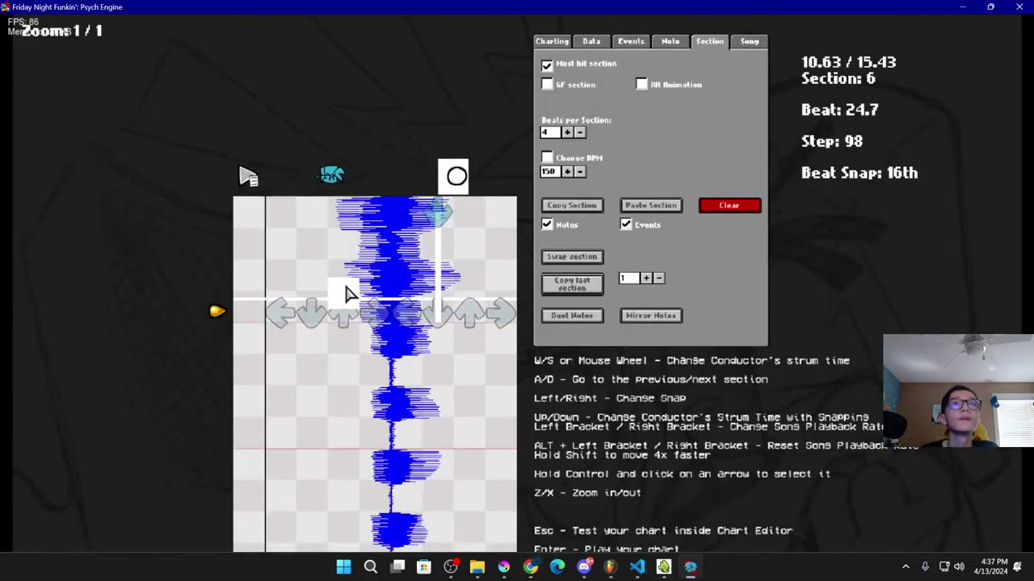
# Try copying the notes from one section back into section 6 and remove the copied notes again
pyautogui.scroll(4, 341, 293)
pyautogui.scroll(-2, 711, 242)
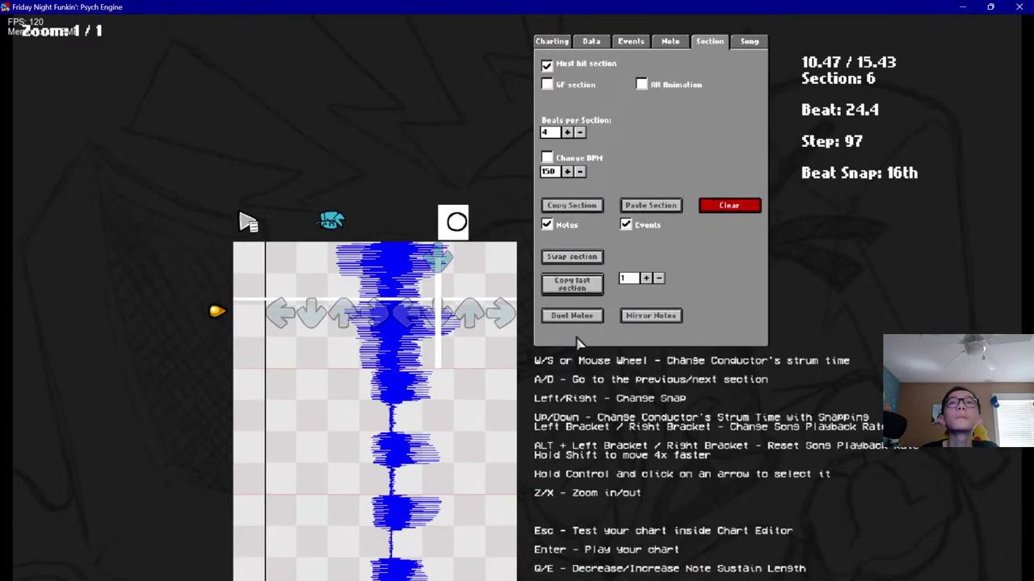
pyautogui.scroll(-2, 585, 315)
pyautogui.scroll(5, 595, 282)
pyautogui.scroll(-5, 629, 280)
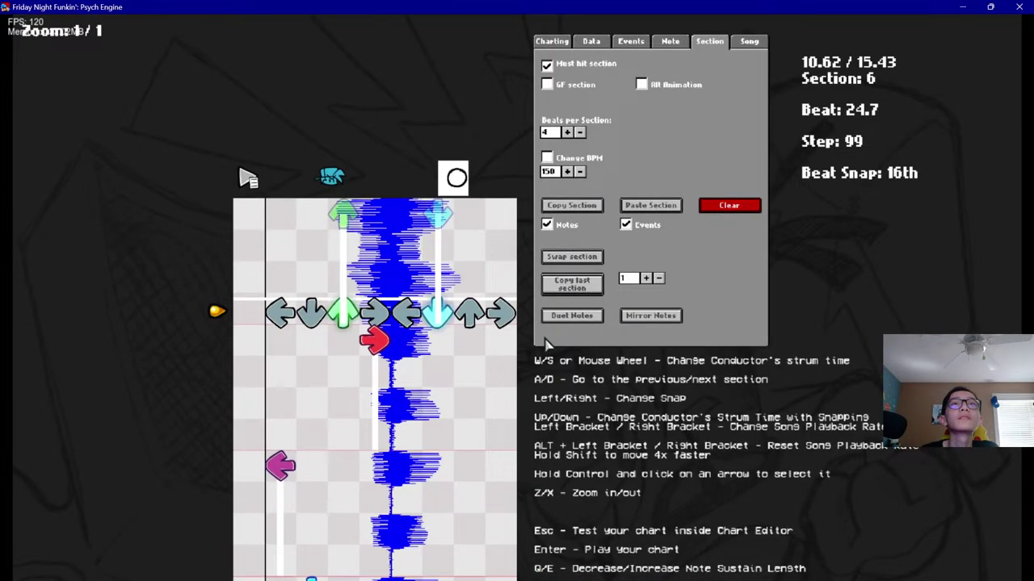
pyautogui.scroll(1, 660, 279)
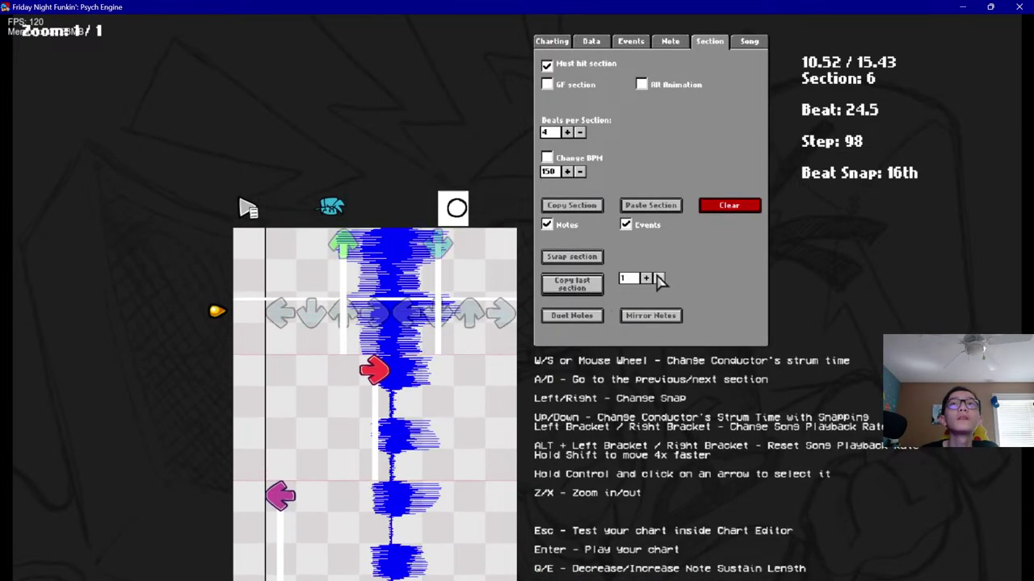
pyautogui.scroll(-1, 660, 279)
pyautogui.click(727, 206)
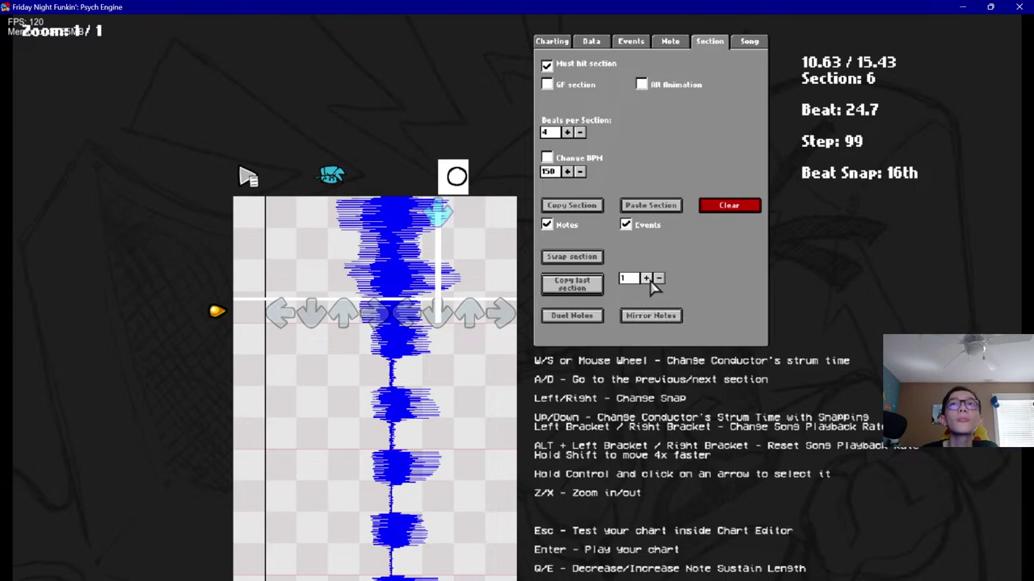
# Copy the notes from 2 sections back into section 6 and into section 7
pyautogui.click(571, 315)
pyautogui.scroll(4, 554, 334)
pyautogui.press('space')
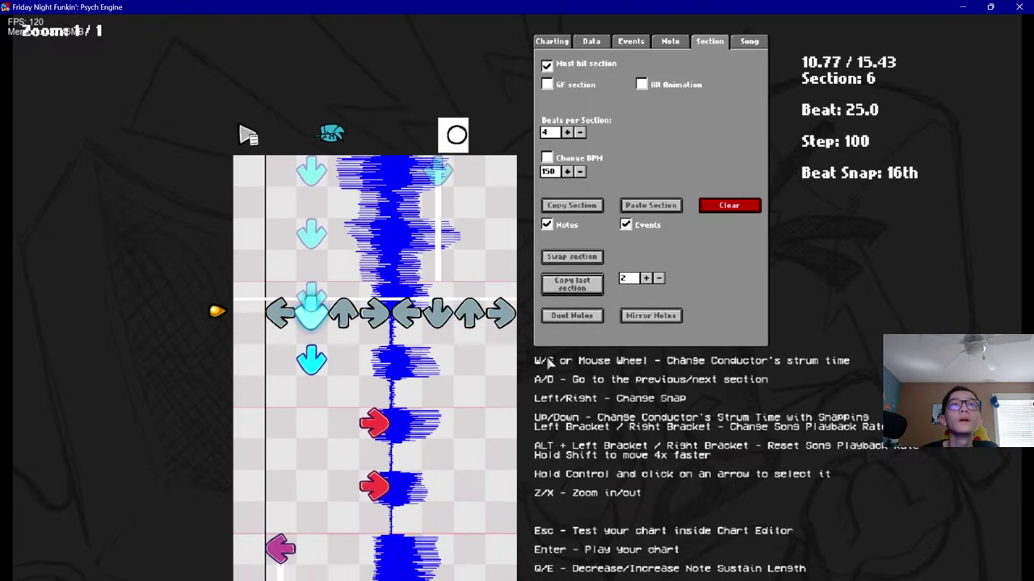
pyautogui.click(573, 285)
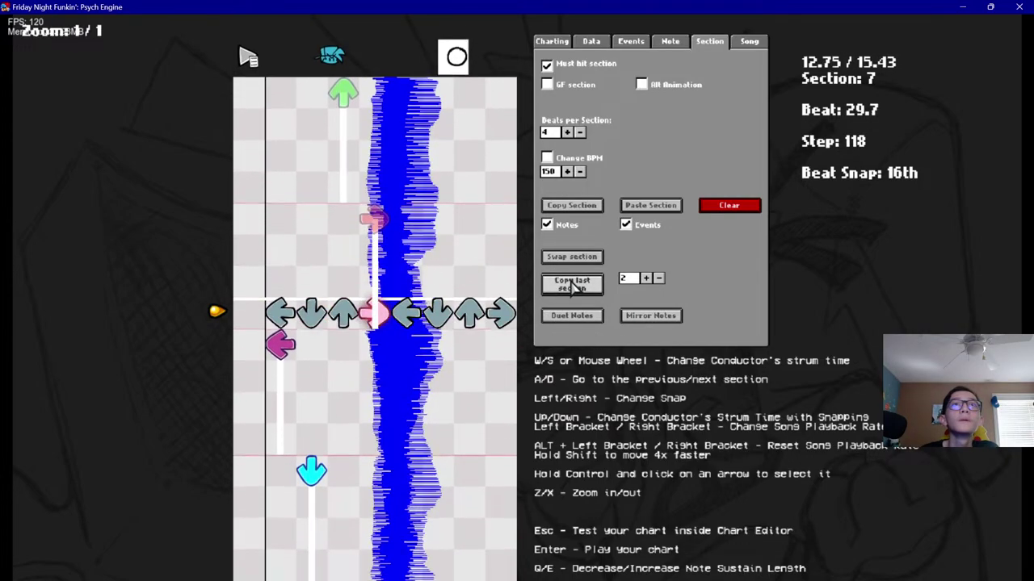
# Place a sustained right note at the start of section 8, along the final waveform block
pyautogui.scroll(2, 402, 189)
pyautogui.click(371, 180)
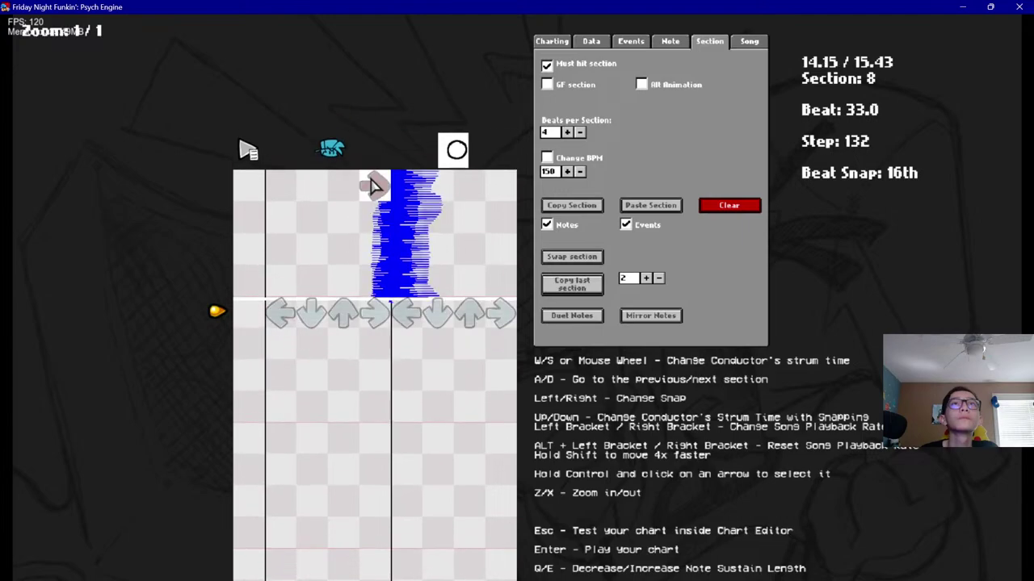
pyautogui.scroll(4, 404, 234)
pyautogui.scroll(-7, 422, 288)
pyautogui.scroll(3, 428, 293)
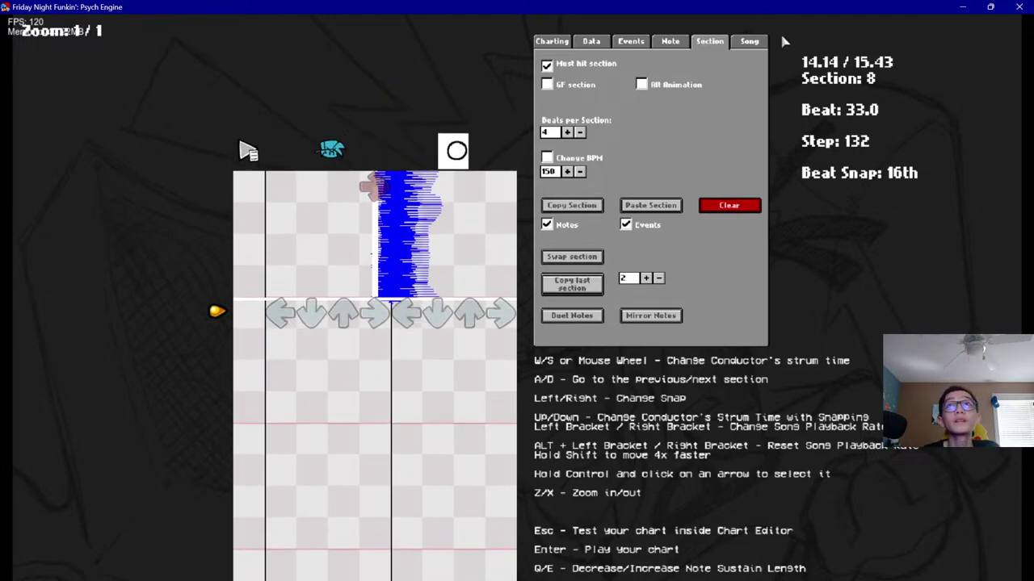
# Start saving the chart as jim.json and set the save location to the data folder of Test Mod
pyautogui.click(751, 41)
pyautogui.scroll(3, 456, 266)
pyautogui.scroll(-4, 448, 280)
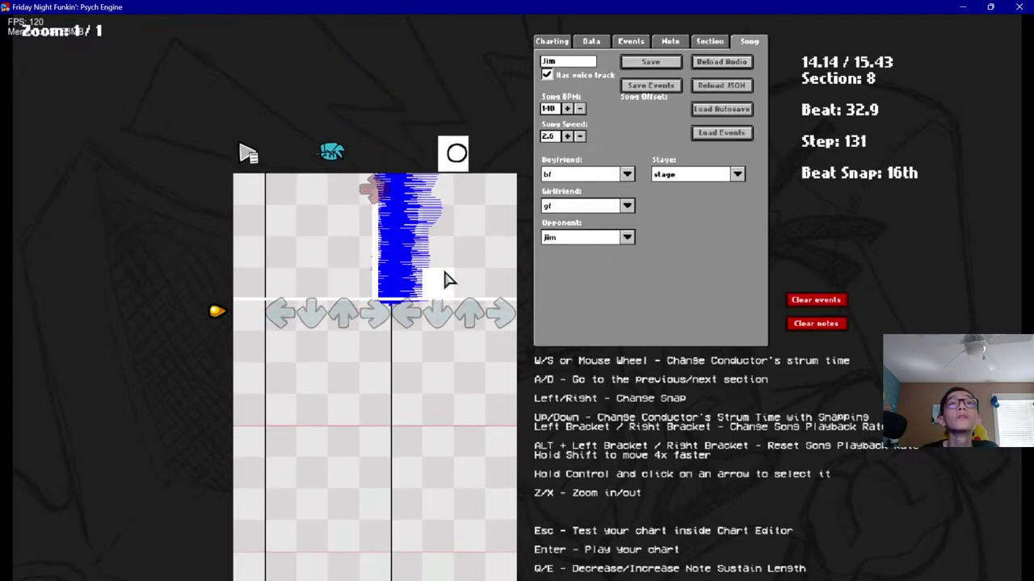
pyautogui.press('s')
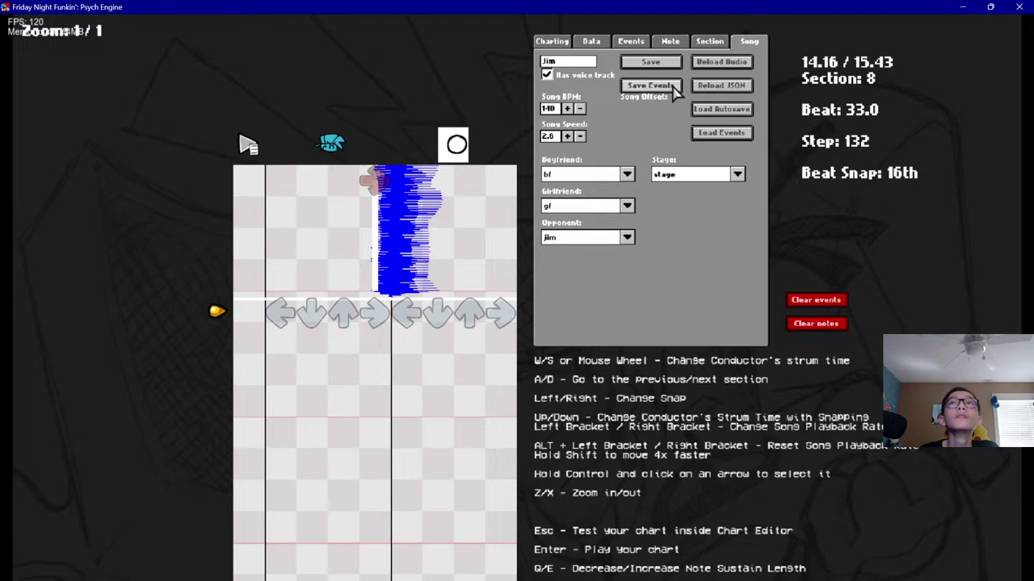
pyautogui.click(670, 64)
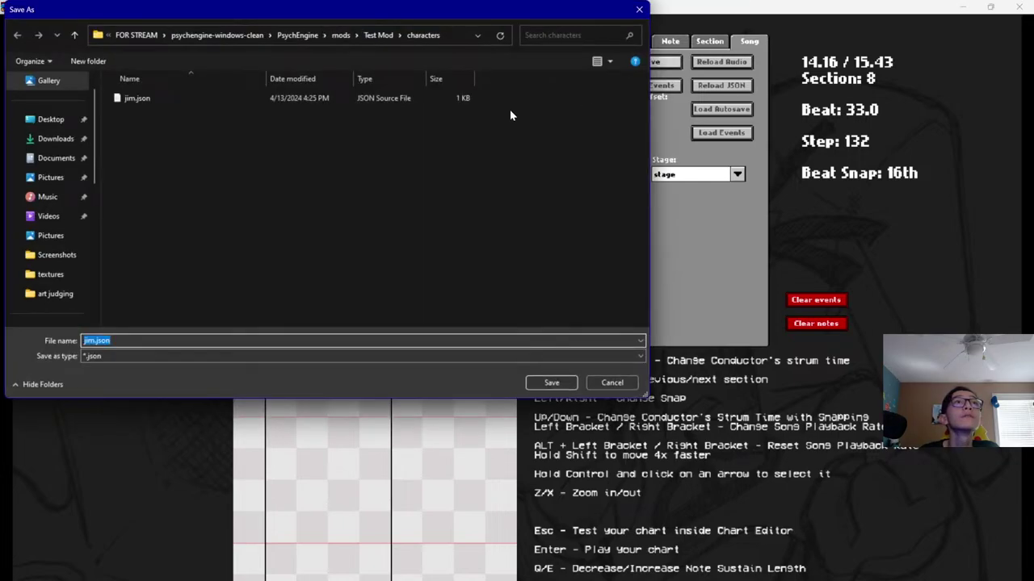
pyautogui.click(340, 35)
pyautogui.click(338, 37)
pyautogui.doubleClick(167, 134)
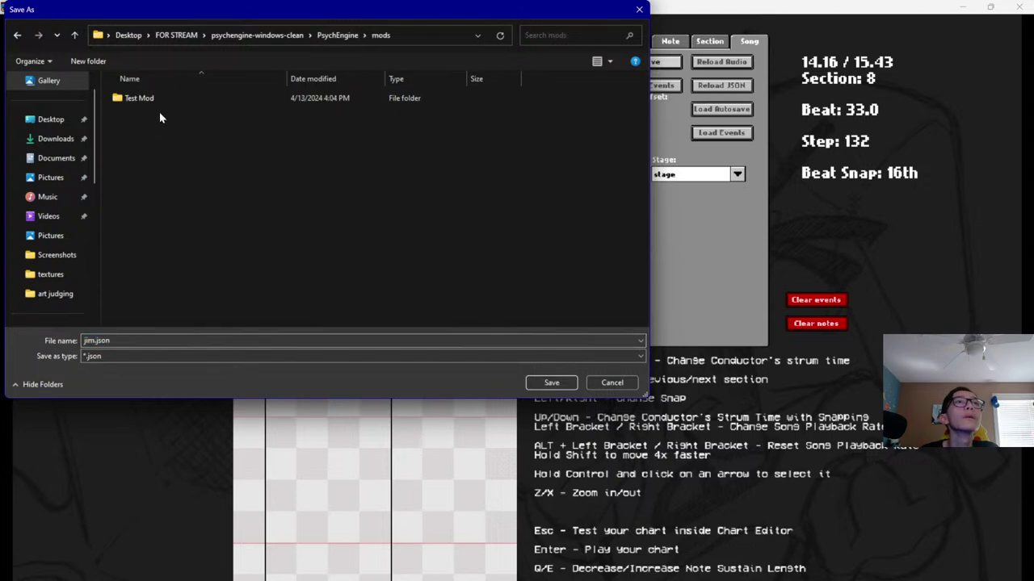
pyautogui.doubleClick(151, 99)
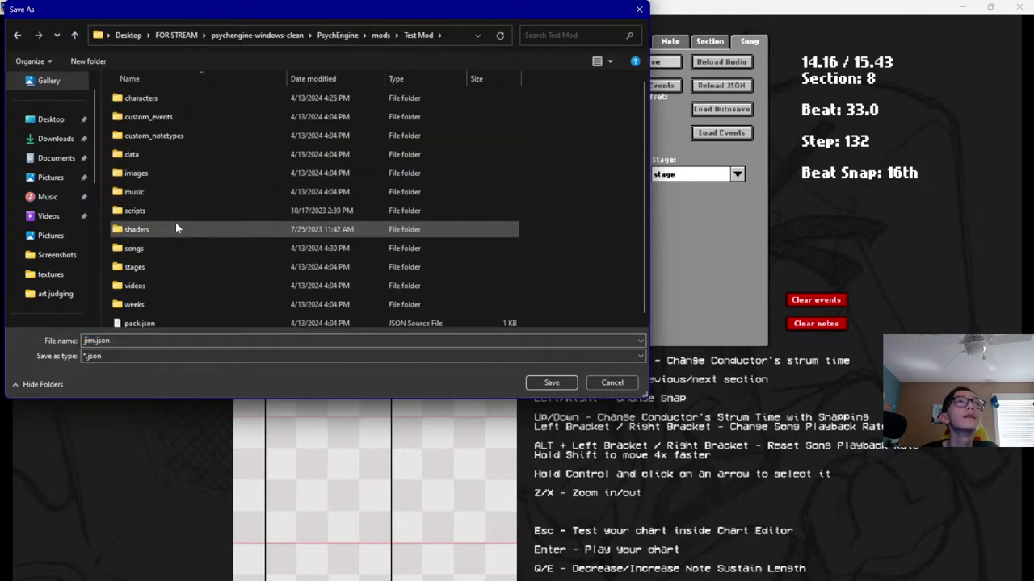
pyautogui.click(168, 155)
pyautogui.doubleClick(168, 154)
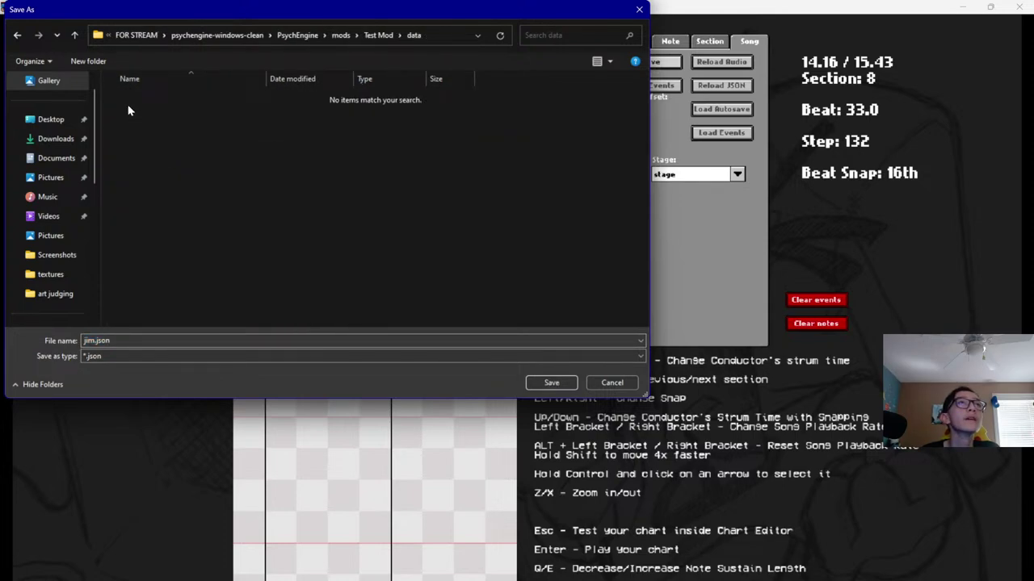
# Create a folder named Jim inside the Test Mod's data folder and save the chart in it as jim.json
pyautogui.click(103, 62)
pyautogui.write('j')
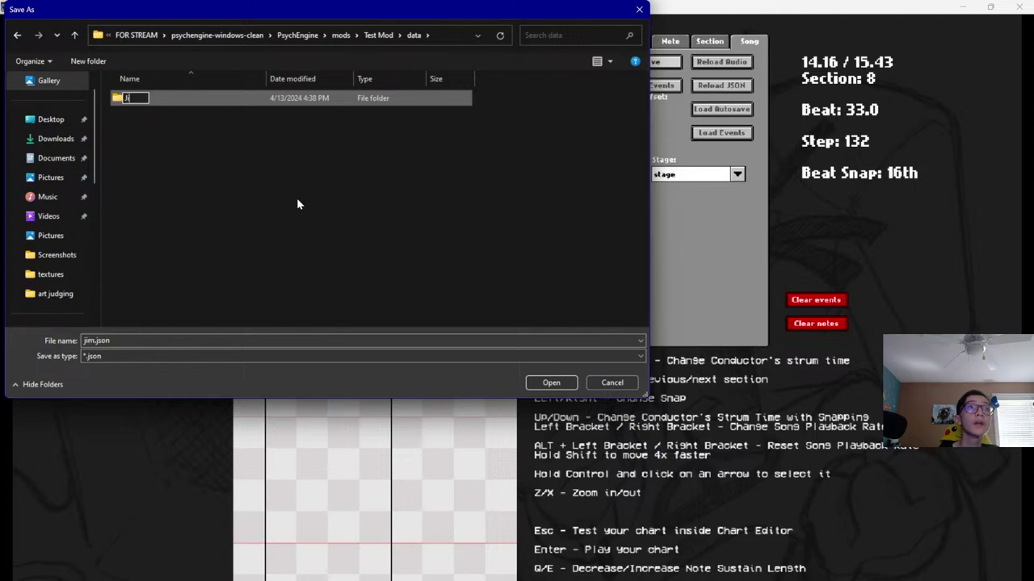
pyautogui.write('im')
pyautogui.press('Return')
pyautogui.doubleClick(142, 99)
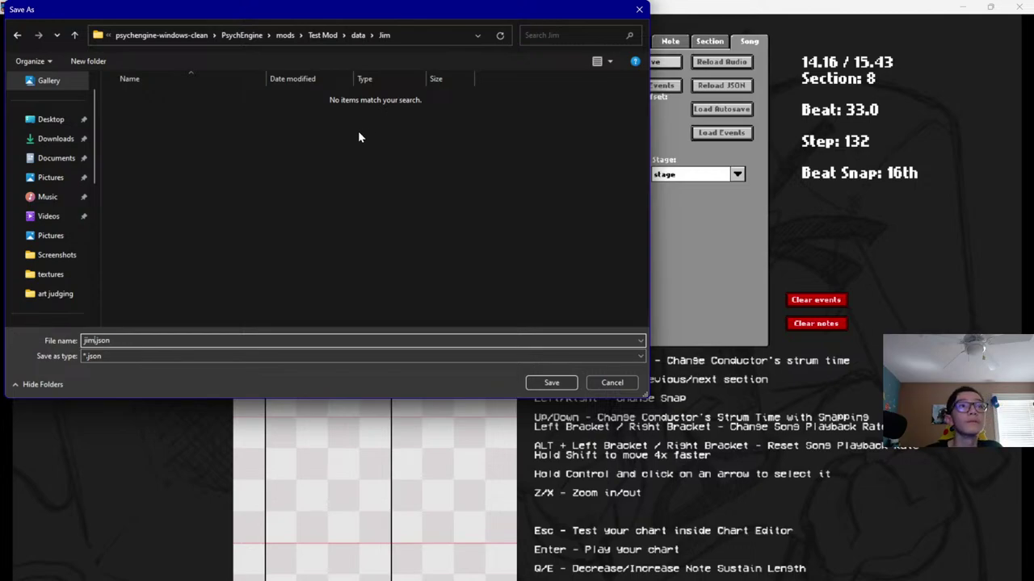
pyautogui.click(399, 306)
pyautogui.click(564, 383)
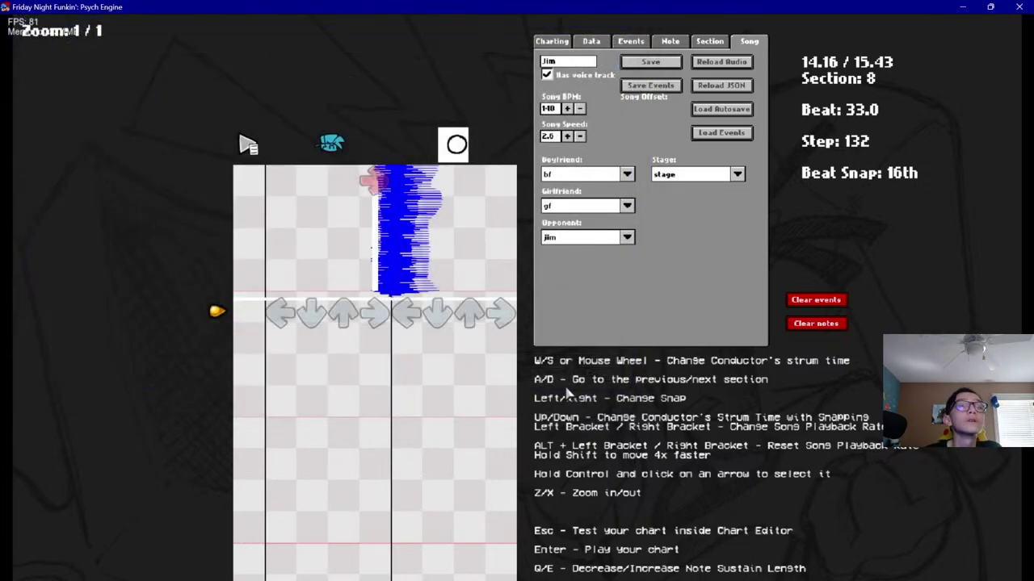
# Examine the final sustained note and waveform in section 8 at different chart zoom levels
pyautogui.scroll(1, 567, 424)
pyautogui.scroll(-1, 568, 425)
pyautogui.scroll(3, 567, 426)
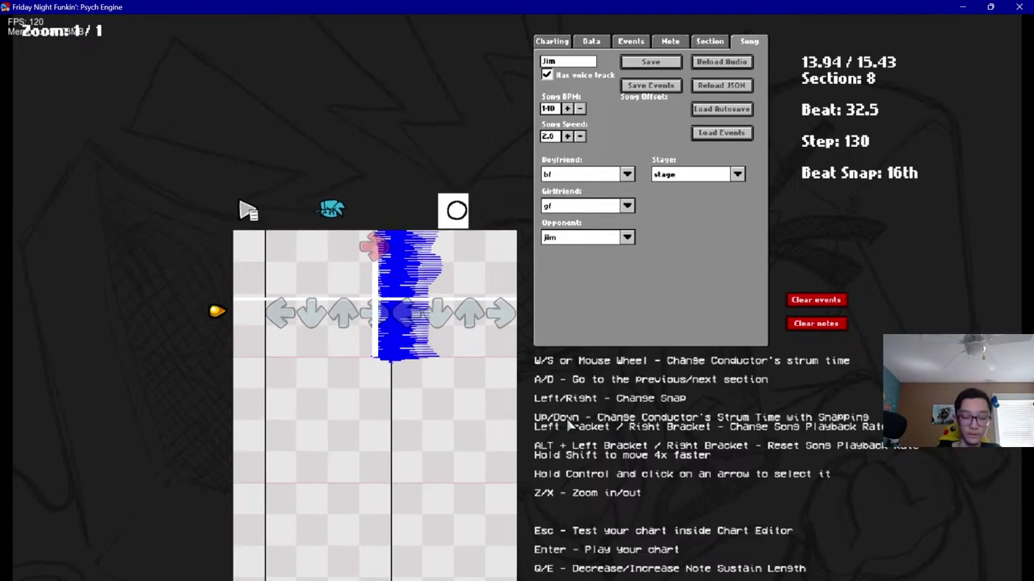
pyautogui.press('x')
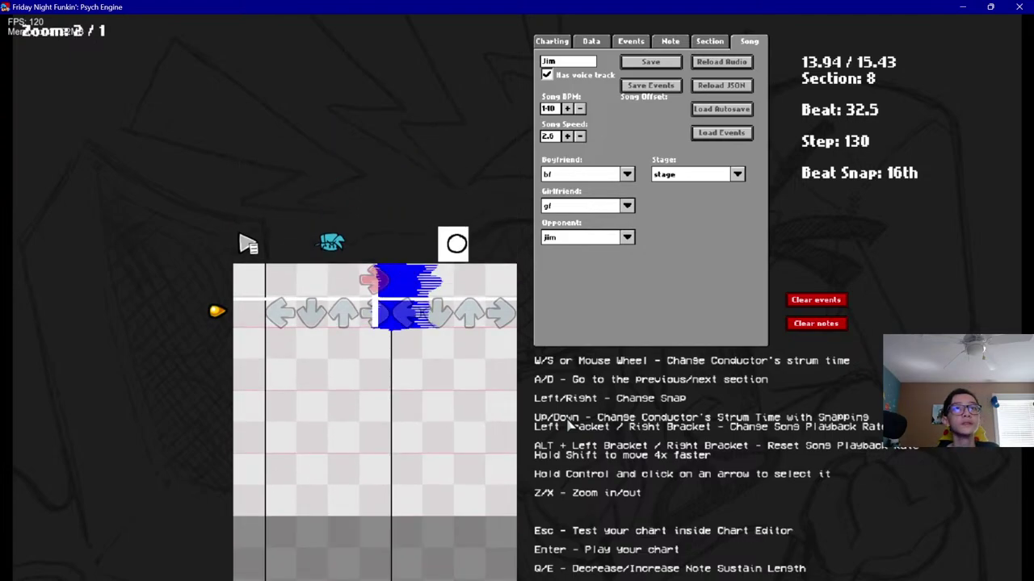
pyautogui.press('z')
pyautogui.press('x')
pyautogui.press('x')
pyautogui.press('x')
pyautogui.press('x')
pyautogui.press('z')
pyautogui.press('z')
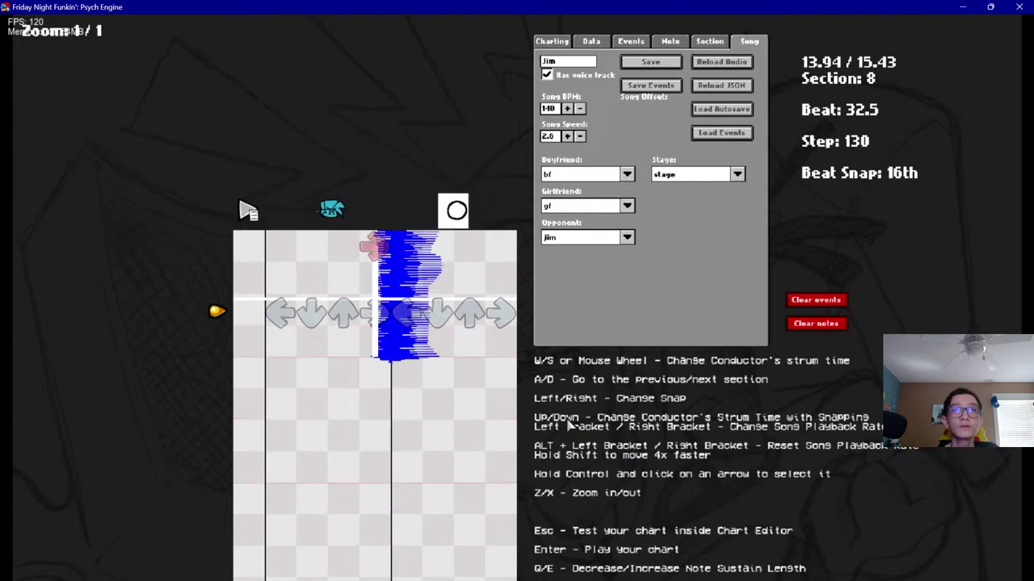
pyautogui.scroll(-5, 567, 426)
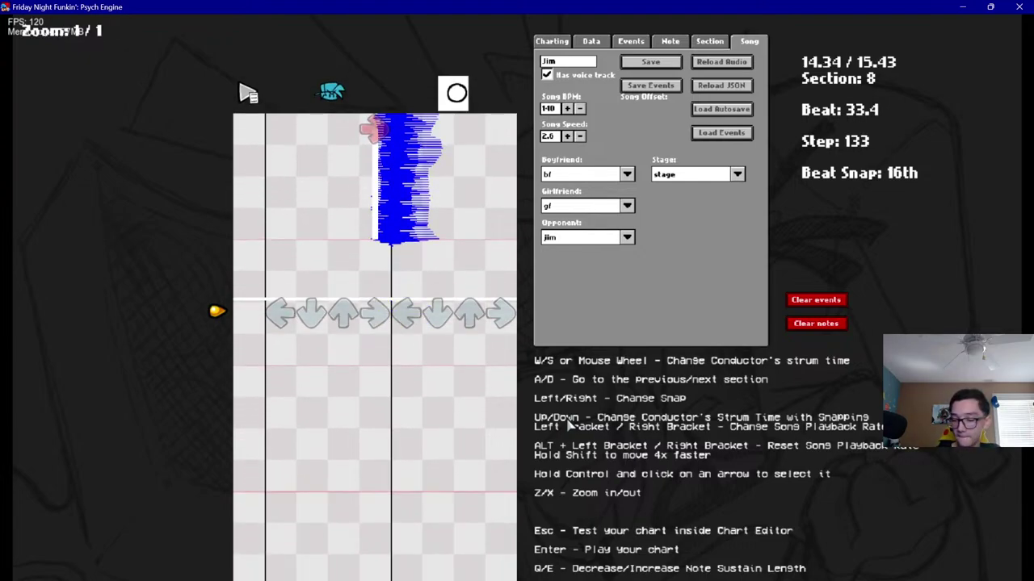
# Playtest the charted song briefly, then open the opponent jim in the character editor
pyautogui.press('Return')
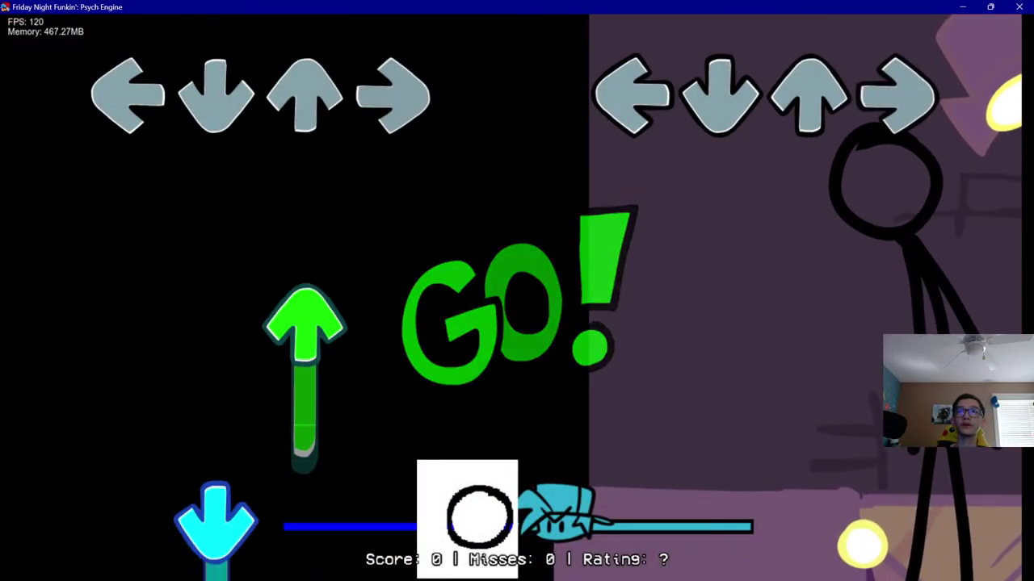
pyautogui.press('Return')
pyautogui.press('Return')
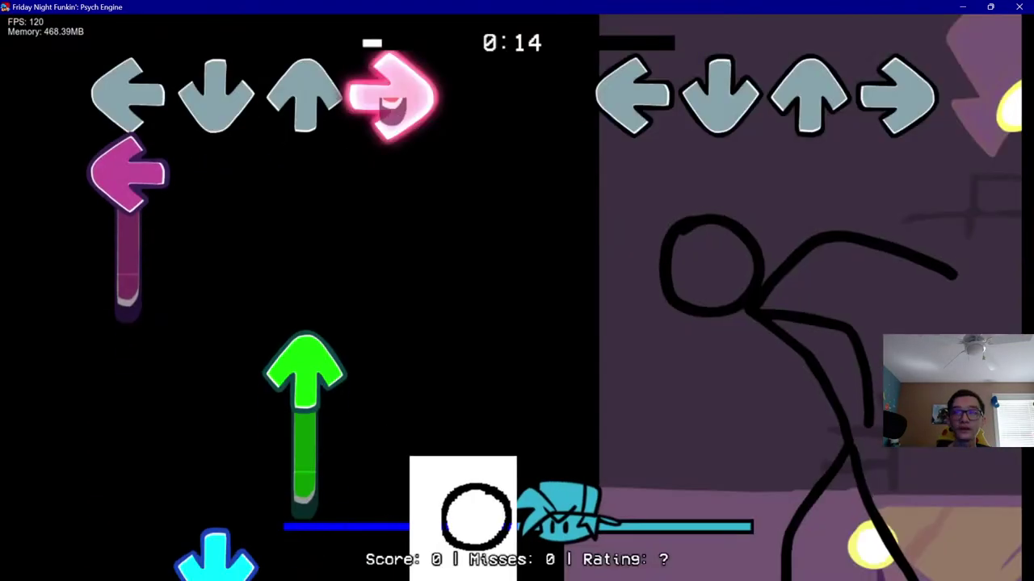
pyautogui.press('8')
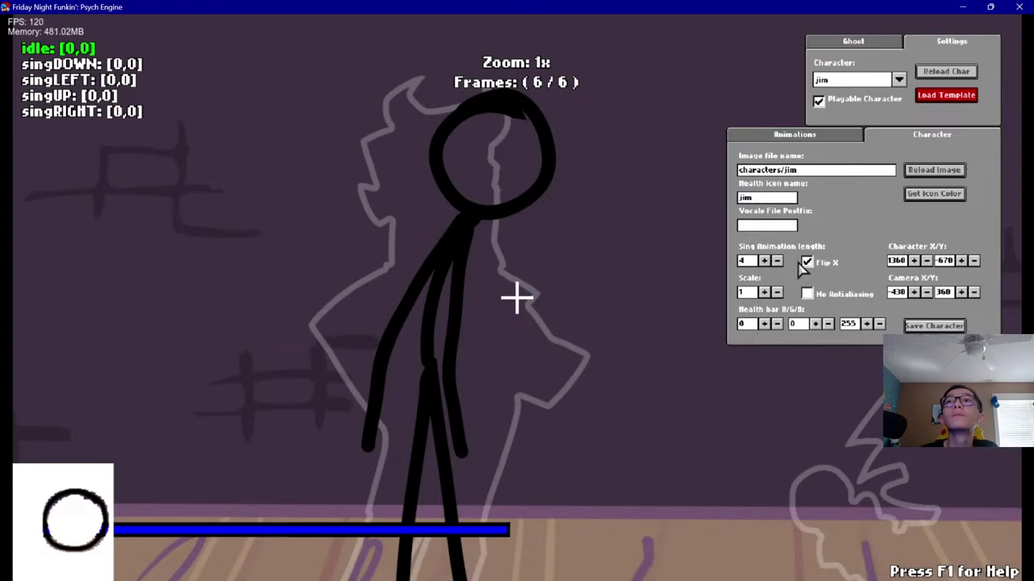
# Turn off both Playable Character and Flip X for jim so he is set up as an opponent
pyautogui.press('q')
pyautogui.press('e')
pyautogui.press('q')
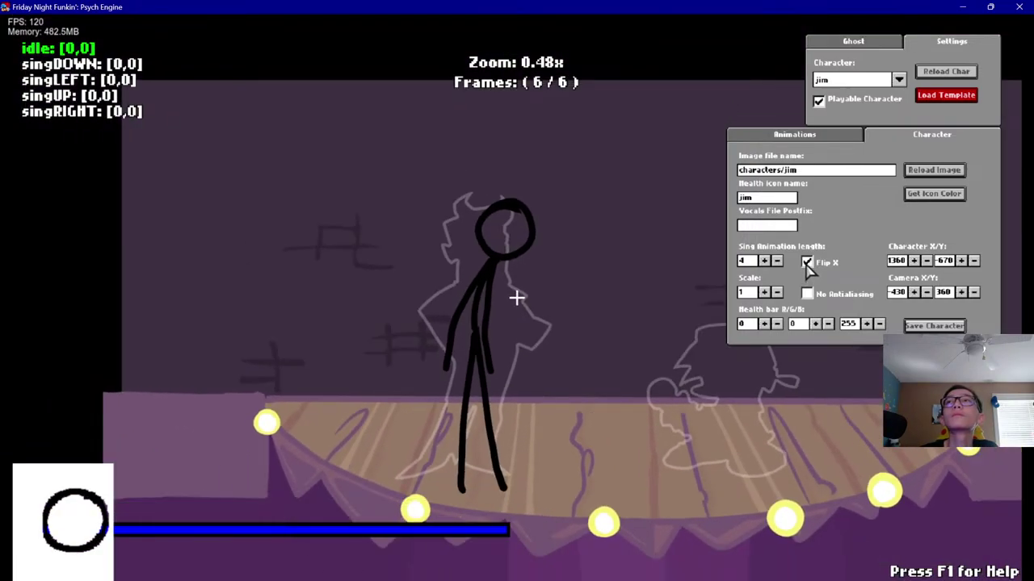
pyautogui.press('e')
pyautogui.press('q')
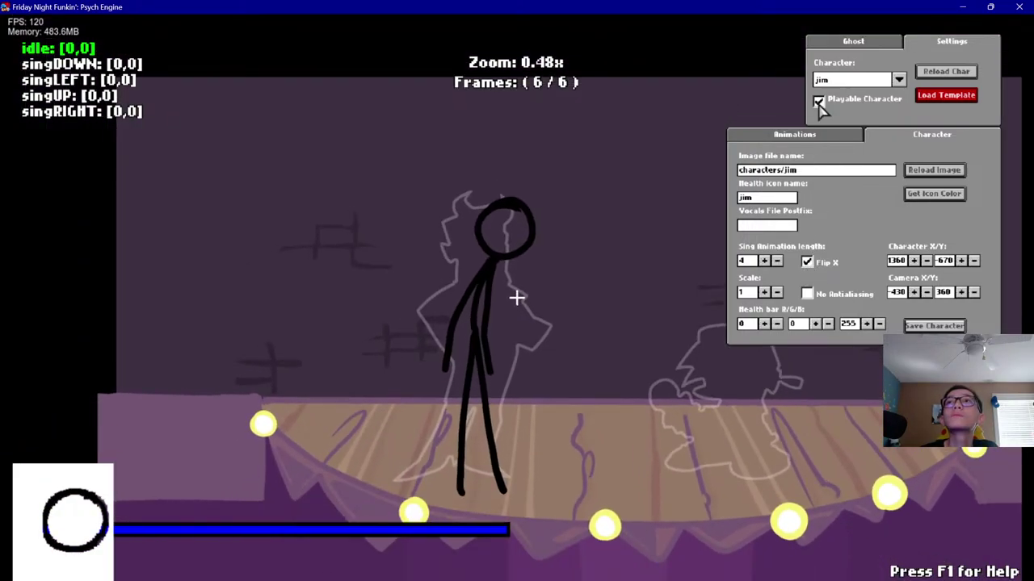
pyautogui.press('q')
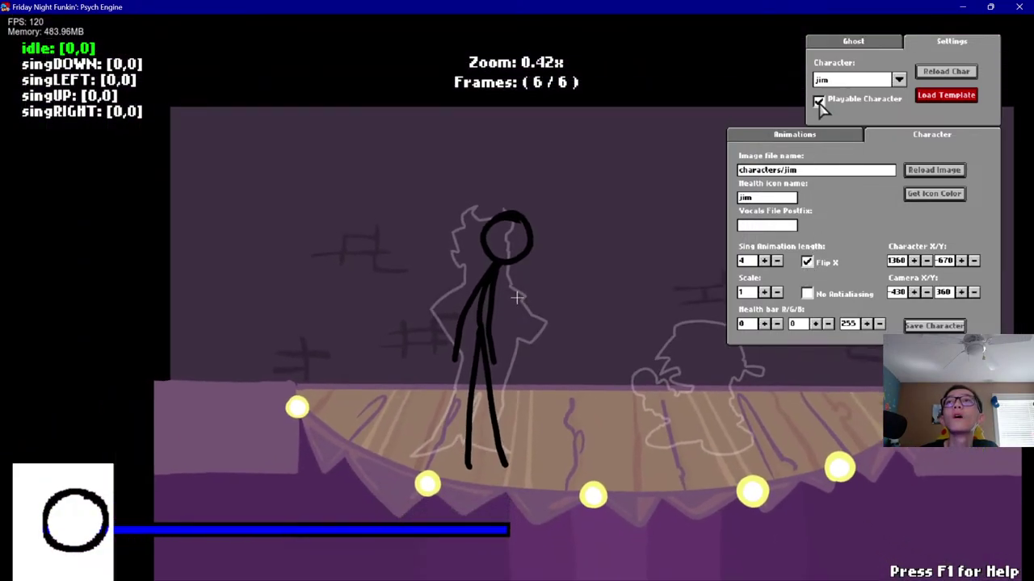
pyautogui.press('e')
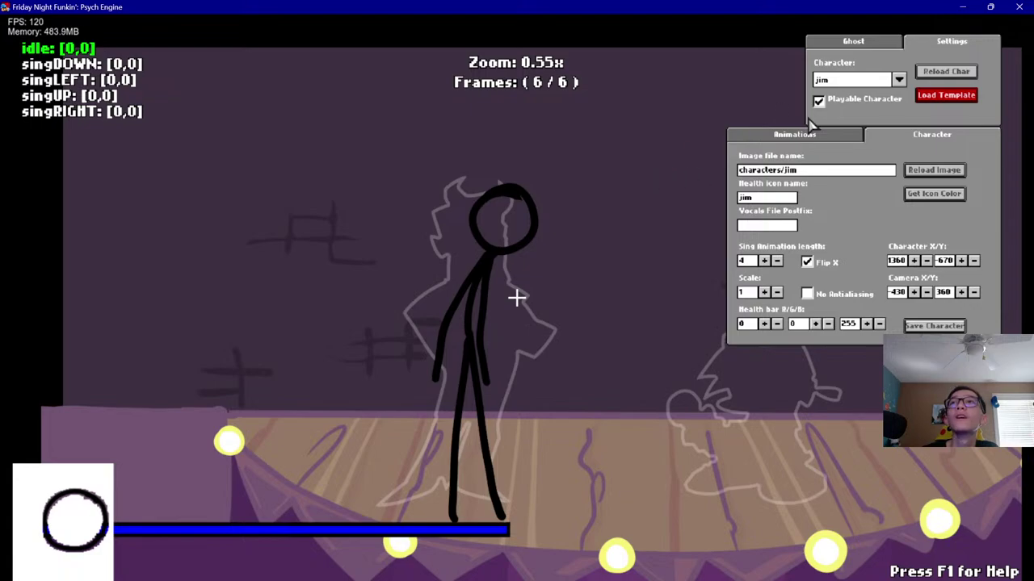
pyautogui.click(819, 103)
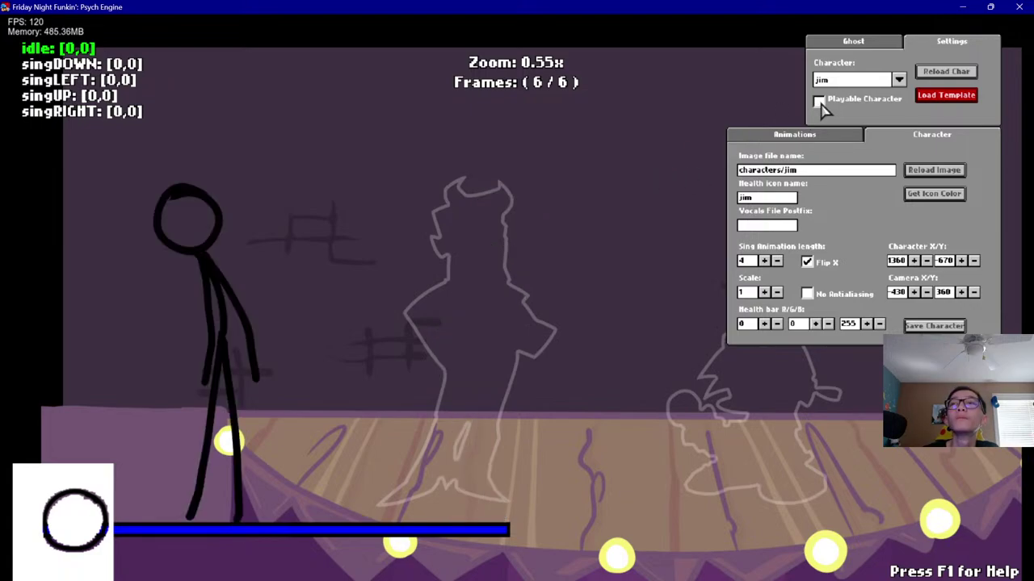
pyautogui.click(807, 262)
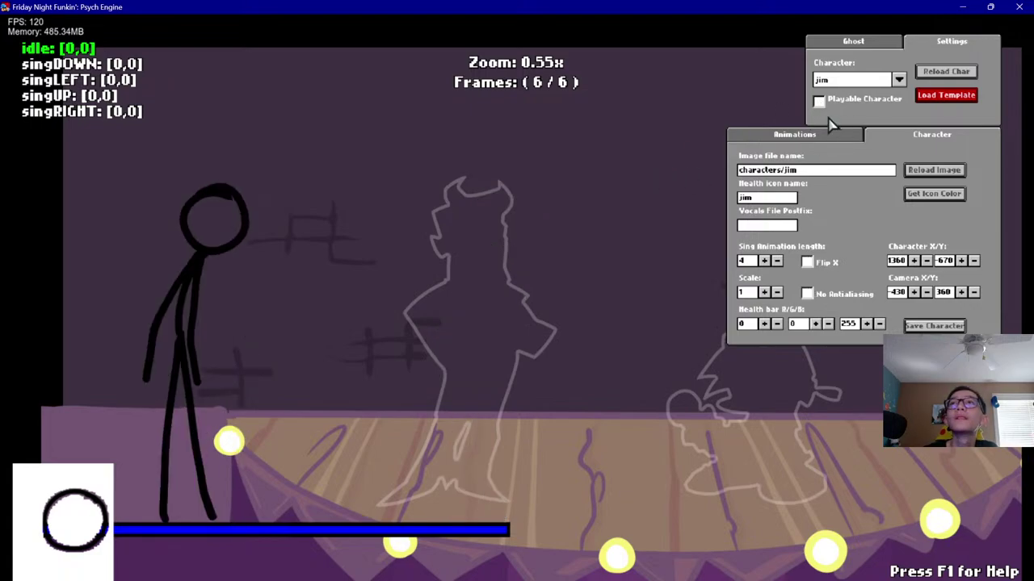
# Move jim horizontally onto the opponent silhouette by setting his Character X position to -730
pyautogui.press('q')
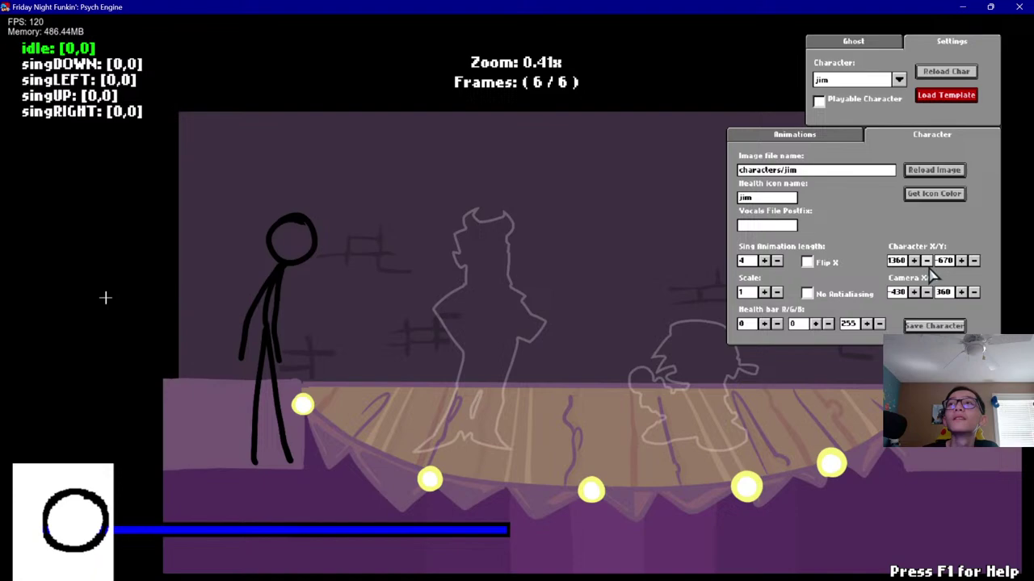
pyautogui.click(926, 263)
pyautogui.click(926, 263)
pyautogui.click(926, 263)
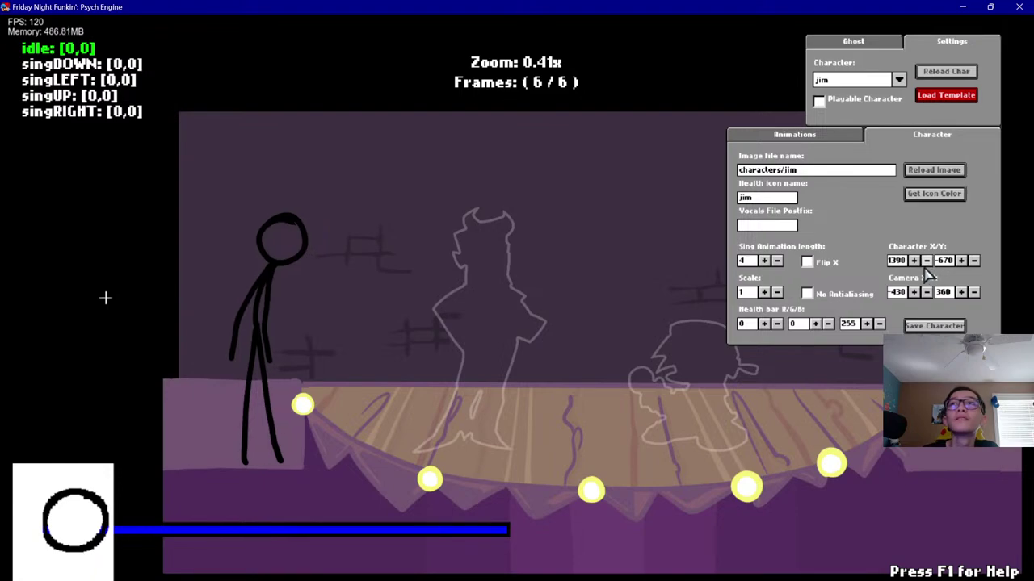
pyautogui.click(915, 266)
pyautogui.click(915, 266)
pyautogui.click(915, 267)
pyautogui.click(914, 267)
pyautogui.click(915, 267)
pyautogui.click(915, 266)
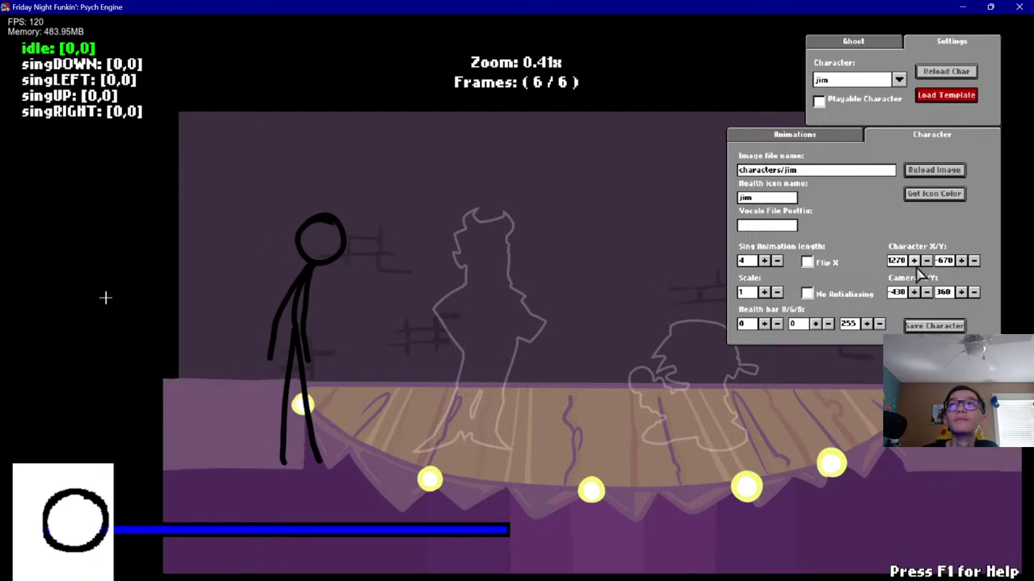
pyautogui.click(915, 267)
pyautogui.click(914, 267)
pyautogui.click(914, 266)
pyautogui.click(915, 267)
pyautogui.click(915, 267)
pyautogui.click(915, 266)
pyautogui.click(914, 267)
pyautogui.click(915, 267)
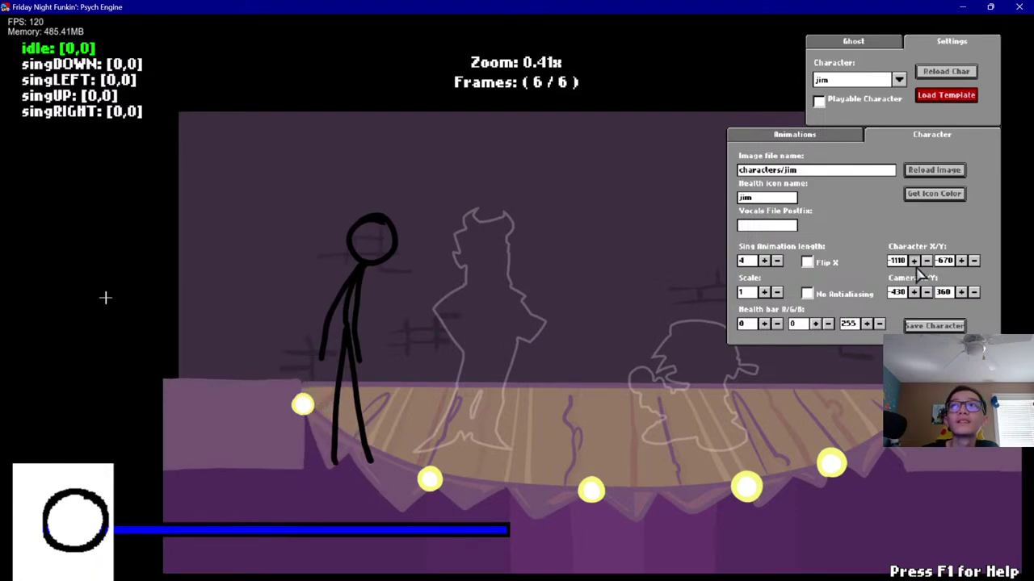
pyautogui.click(914, 267)
pyautogui.click(915, 266)
pyautogui.click(915, 267)
pyautogui.click(915, 267)
pyautogui.click(915, 267)
pyautogui.click(915, 266)
pyautogui.click(915, 267)
pyautogui.click(915, 266)
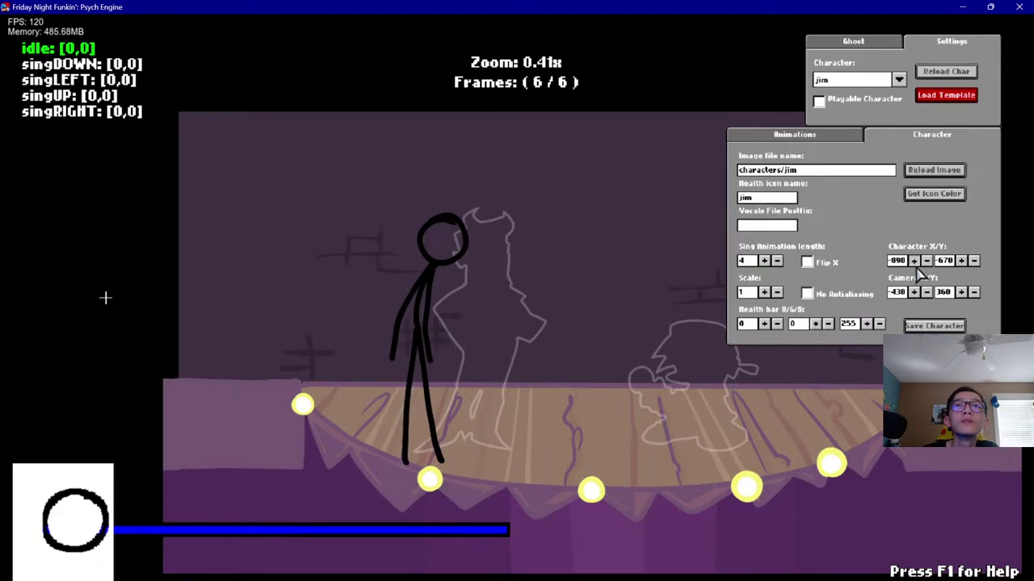
pyautogui.click(915, 266)
pyautogui.click(915, 267)
pyautogui.click(915, 267)
pyautogui.click(915, 267)
pyautogui.click(915, 266)
pyautogui.click(915, 266)
pyautogui.click(915, 267)
pyautogui.click(915, 266)
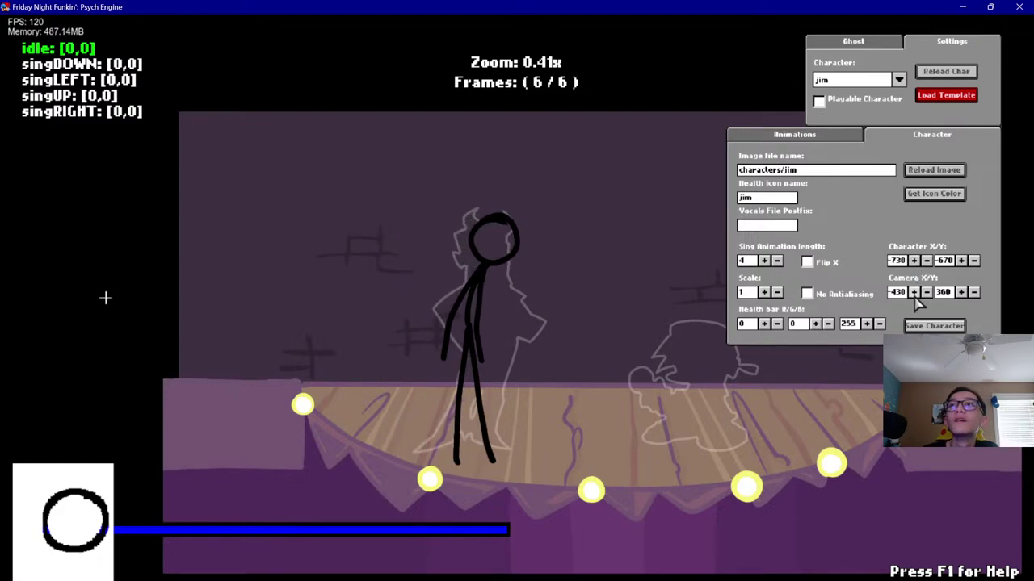
# Set jim's Camera X position to 140
pyautogui.click(914, 292)
pyautogui.click(914, 292)
pyautogui.click(914, 292)
pyautogui.click(914, 292)
pyautogui.click(914, 292)
pyautogui.click(914, 292)
pyautogui.click(914, 293)
pyautogui.click(914, 292)
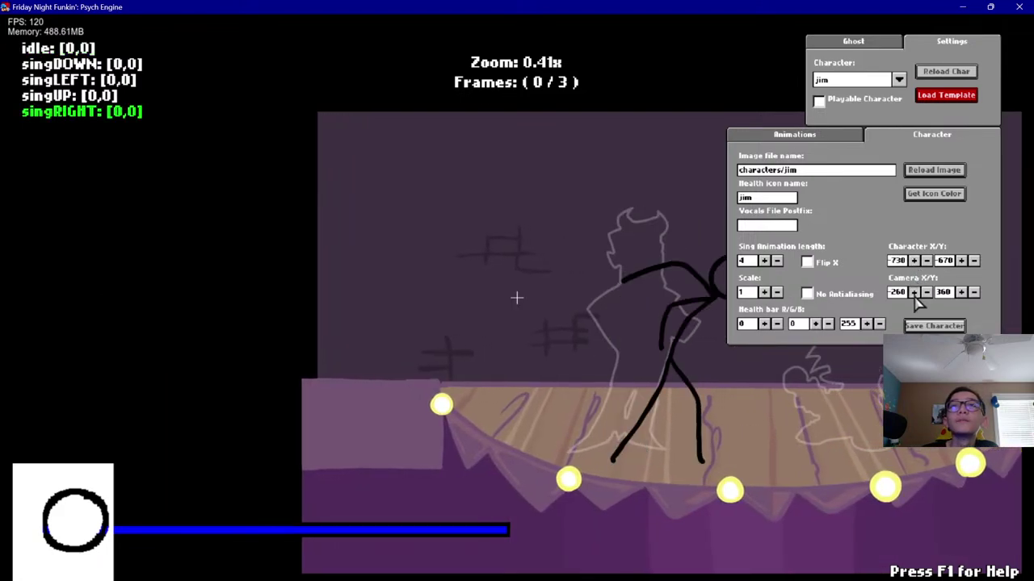
pyautogui.click(914, 292)
pyautogui.click(914, 292)
pyautogui.click(914, 292)
pyautogui.click(914, 292)
pyautogui.click(914, 293)
pyautogui.click(915, 292)
pyautogui.click(914, 293)
pyautogui.click(914, 293)
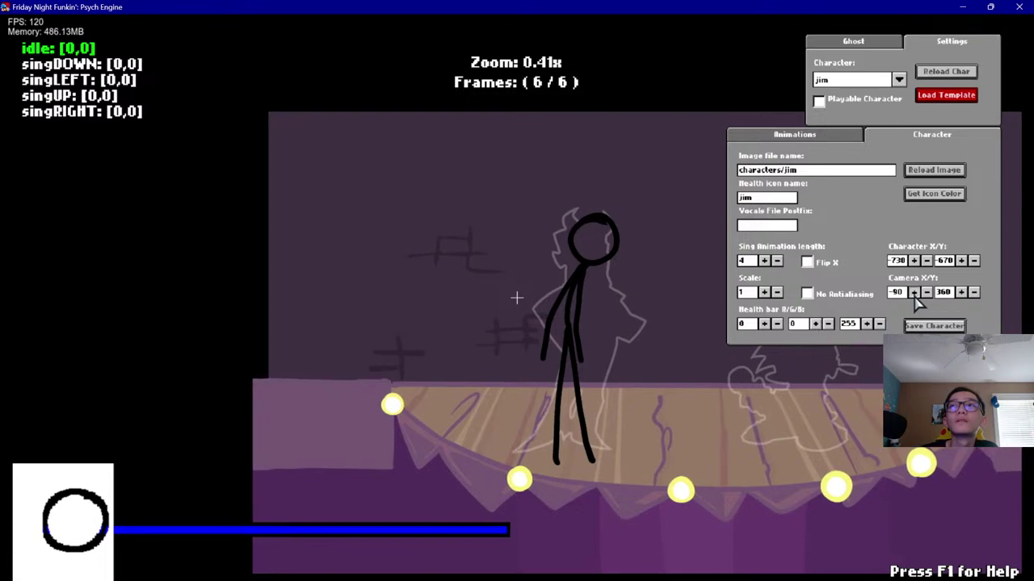
pyautogui.click(914, 293)
pyautogui.click(914, 292)
pyautogui.click(914, 292)
pyautogui.click(914, 292)
pyautogui.click(914, 292)
pyautogui.click(914, 292)
pyautogui.click(914, 292)
pyautogui.click(914, 292)
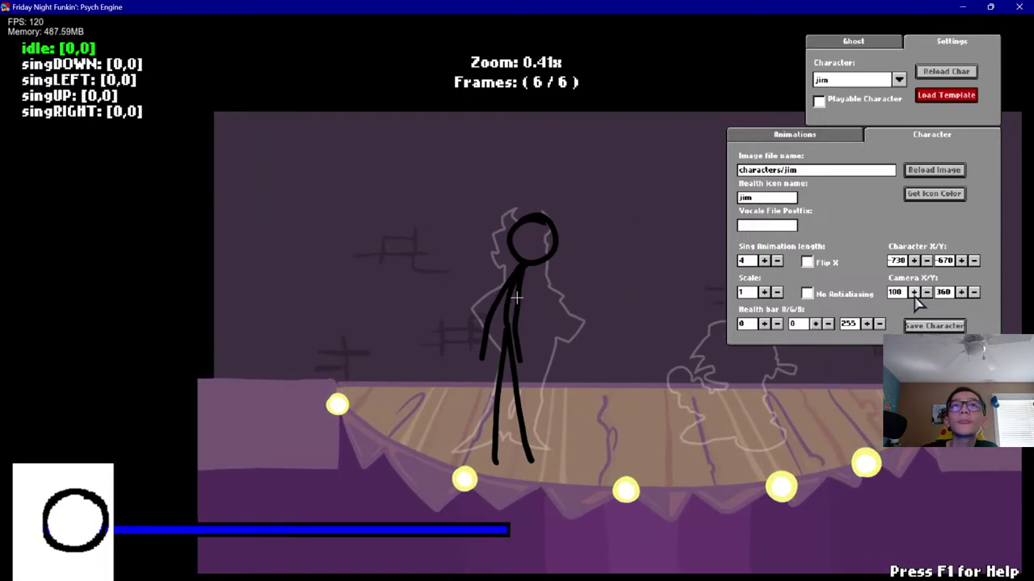
pyautogui.click(914, 293)
pyautogui.click(914, 293)
pyautogui.click(914, 293)
pyautogui.click(914, 292)
# Save the character over the existing jim.json in the Test Mod's characters folder and leave the character editor
pyautogui.click(934, 325)
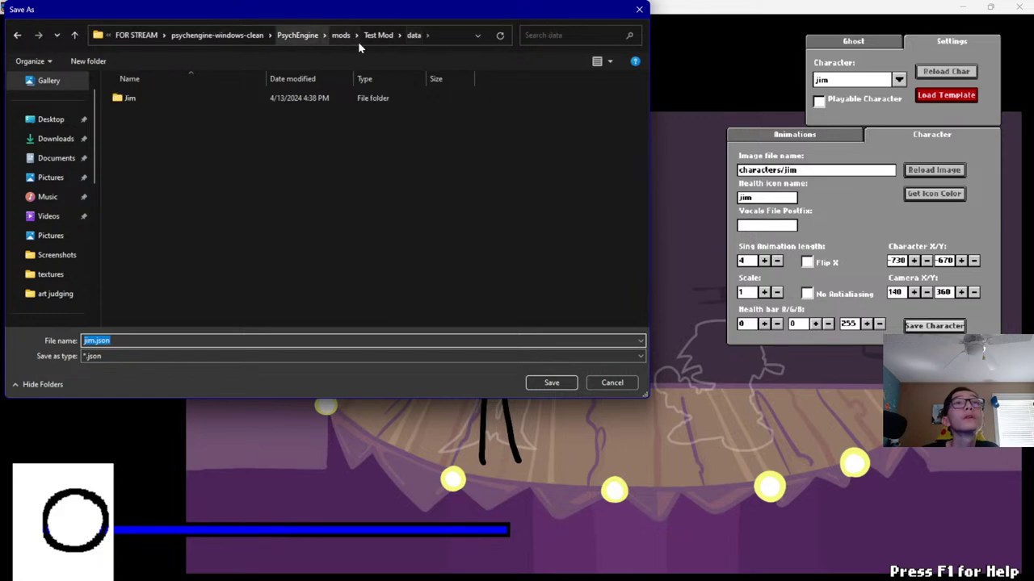
pyautogui.click(384, 40)
pyautogui.doubleClick(229, 102)
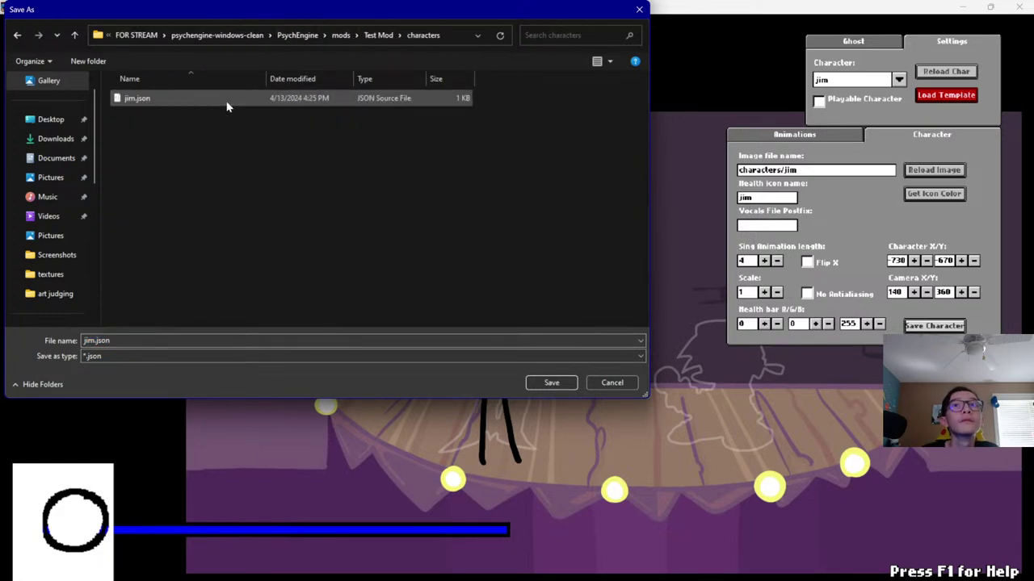
pyautogui.click(225, 102)
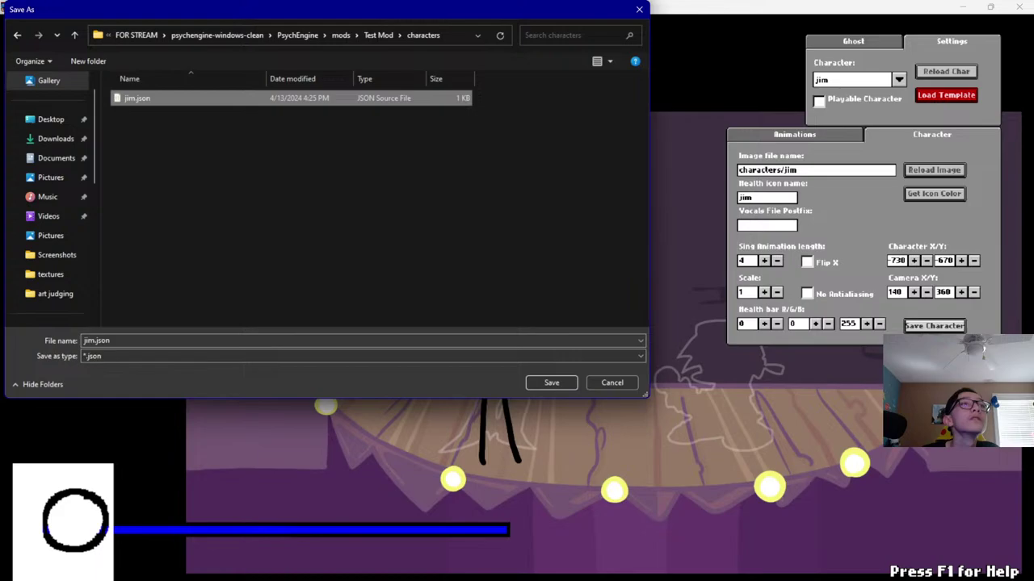
pyautogui.click(562, 384)
pyautogui.click(547, 301)
pyautogui.press('Escape')
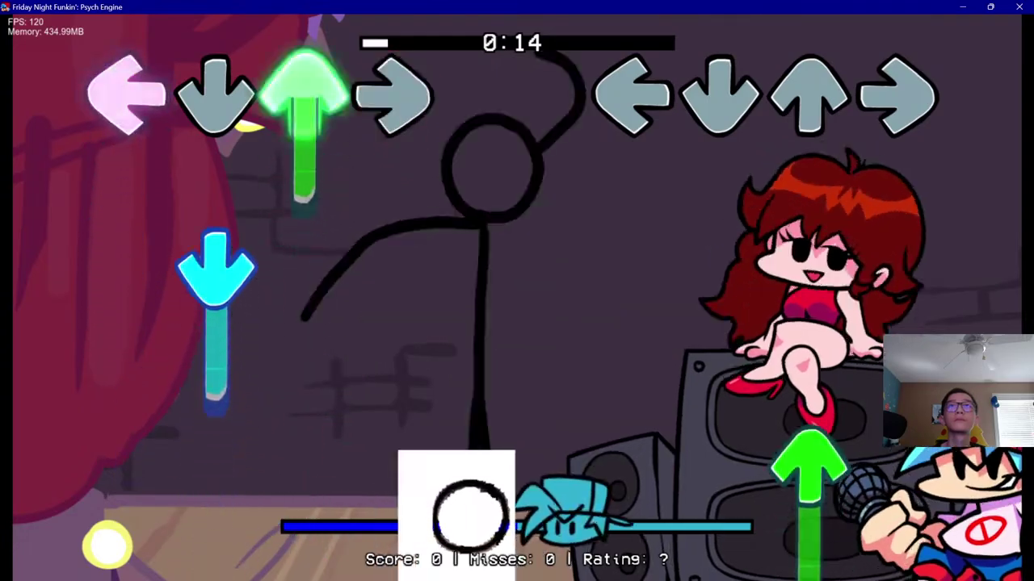
# Play the Jim song through to the end, hitting the player notes to test the chart and jim's position
pyautogui.press('Up')
pyautogui.press('Down')
pyautogui.press('Up')
pyautogui.press('Up')
pyautogui.press('Left')
pyautogui.press('Right')
pyautogui.press('Up')
pyautogui.press('Down')
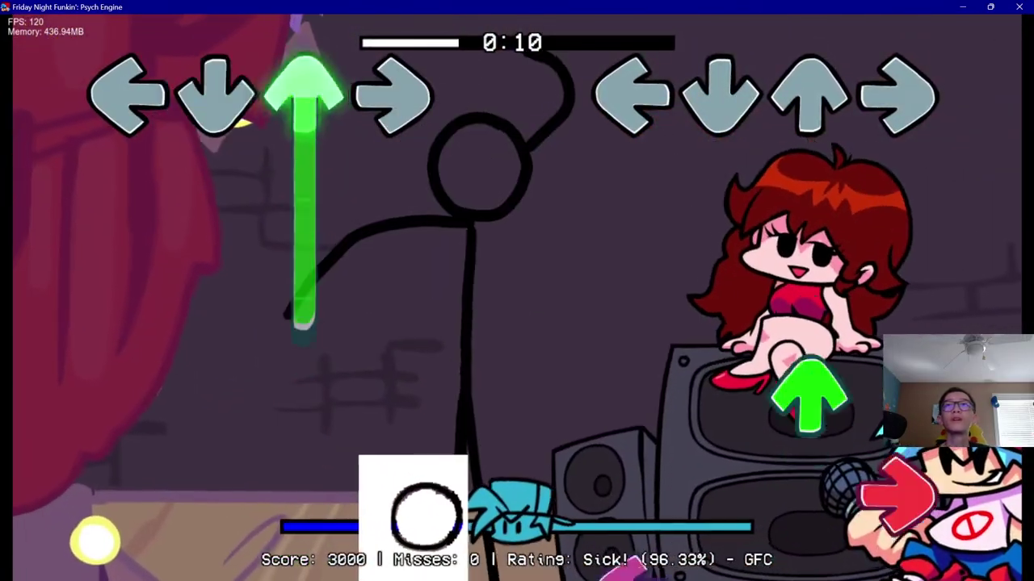
pyautogui.press('Up')
pyautogui.press('Right')
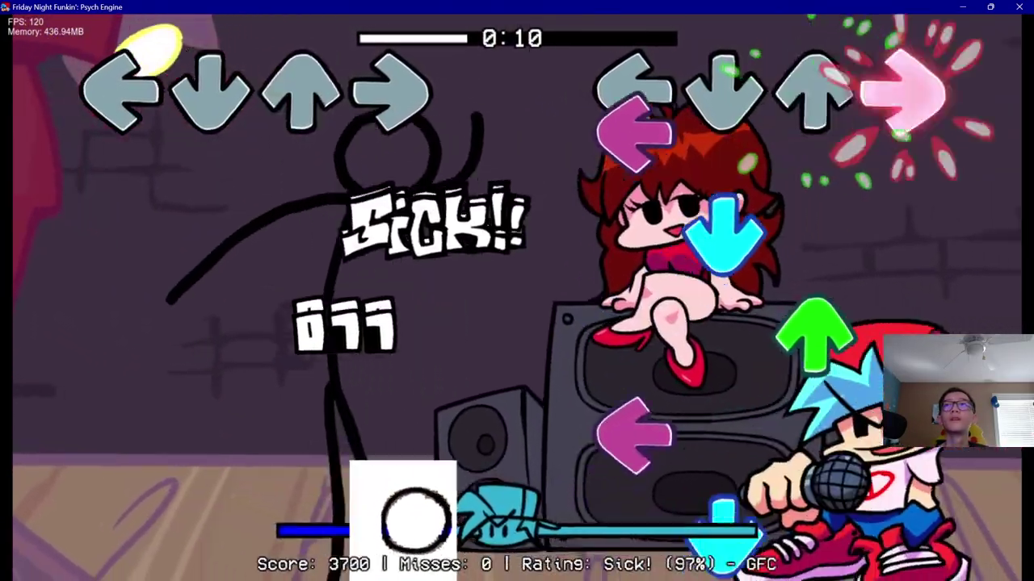
pyautogui.press('Left')
pyautogui.press('Down')
pyautogui.press('Up')
pyautogui.press('Left')
pyautogui.press('Down')
pyautogui.press('Right')
pyautogui.press('Up')
pyautogui.press('Down')
pyautogui.press('Up')
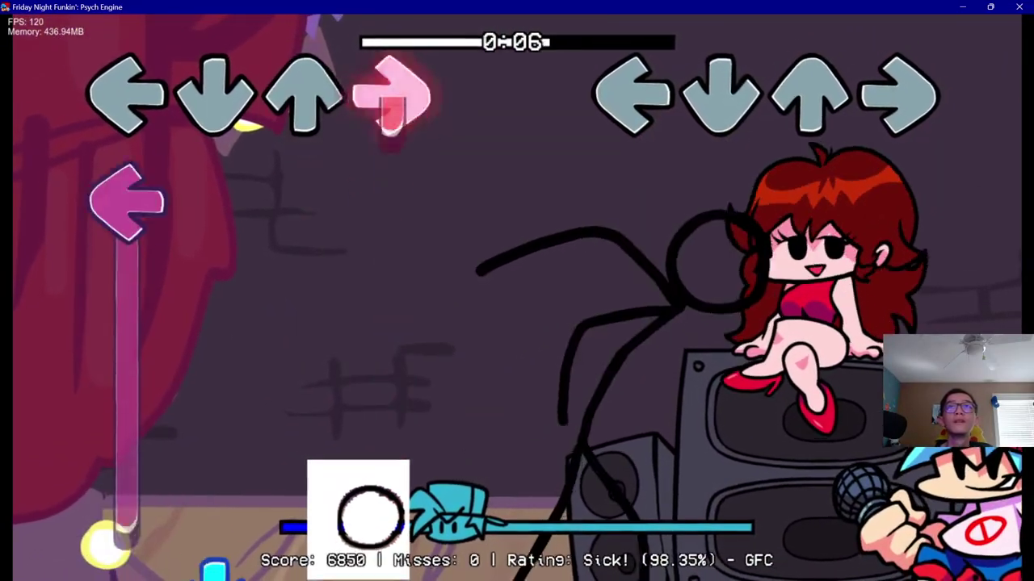
pyautogui.press('Down')
pyautogui.press('Down')
pyautogui.press('Down')
pyautogui.press('Down')
pyautogui.press('Right')
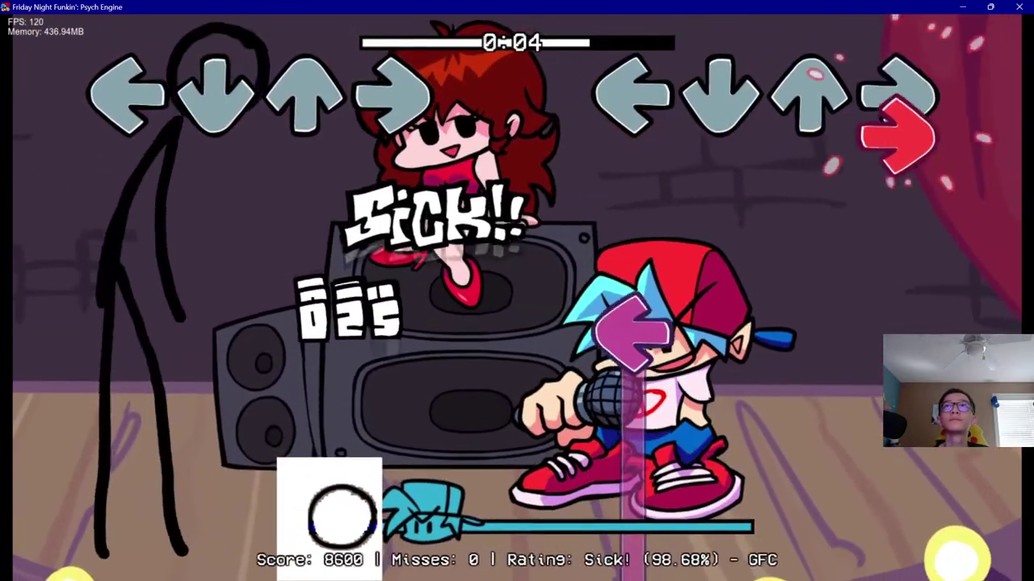
pyautogui.press('Right')
pyautogui.press('Left')
pyautogui.press('Up')
pyautogui.press('Right')
pyautogui.press('Left')
pyautogui.press('Down')
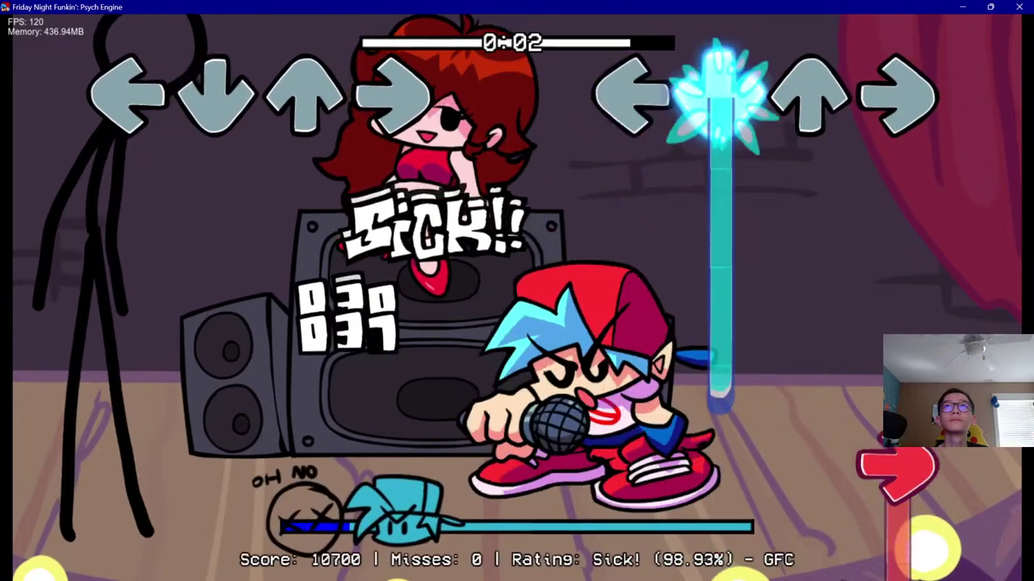
pyautogui.press('Right')
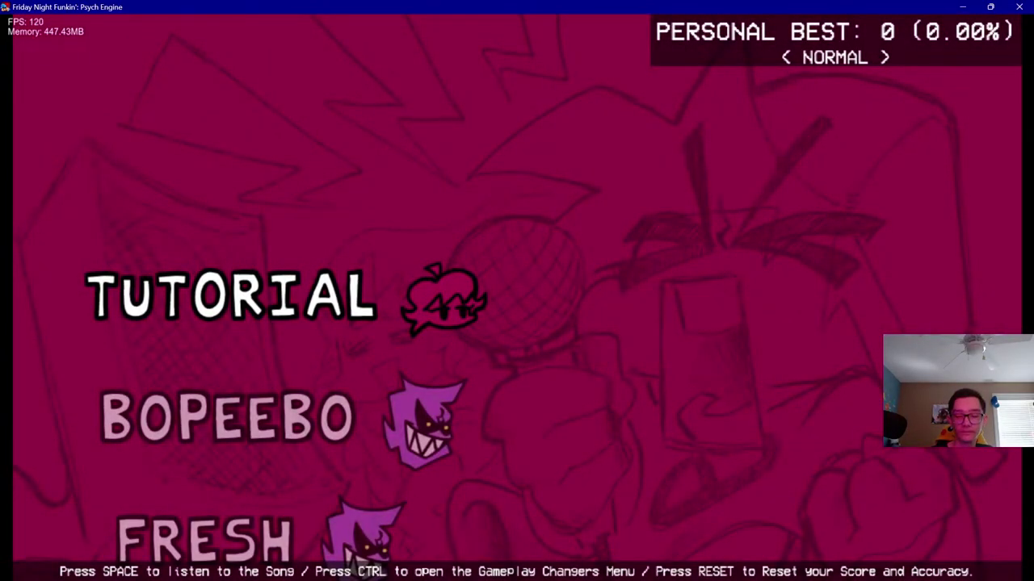
# Leave Freeplay, open the Chart Editor and play back the Jim chart from its first section
pyautogui.press('Escape')
pyautogui.press('Escape')
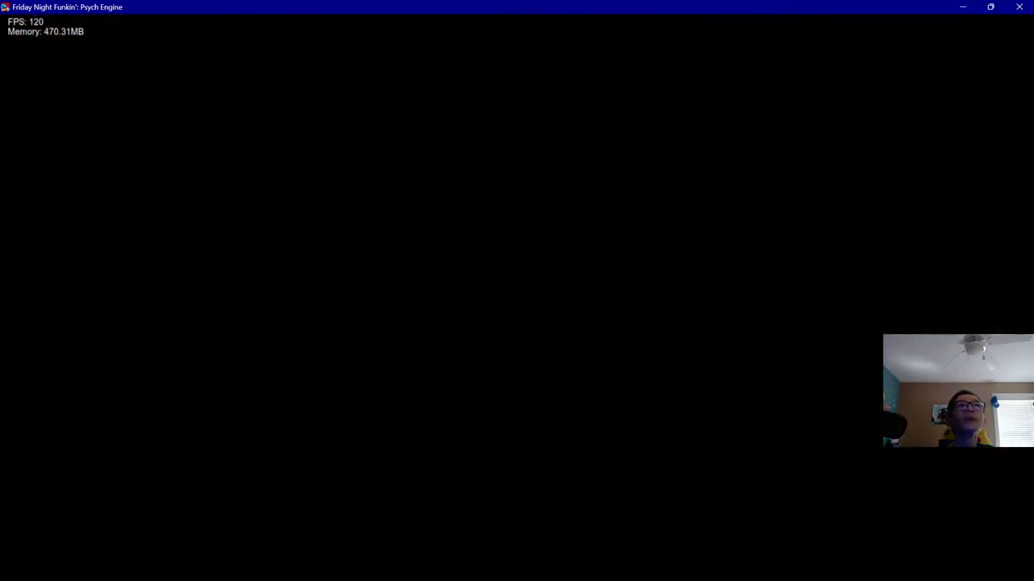
pyautogui.press('Return')
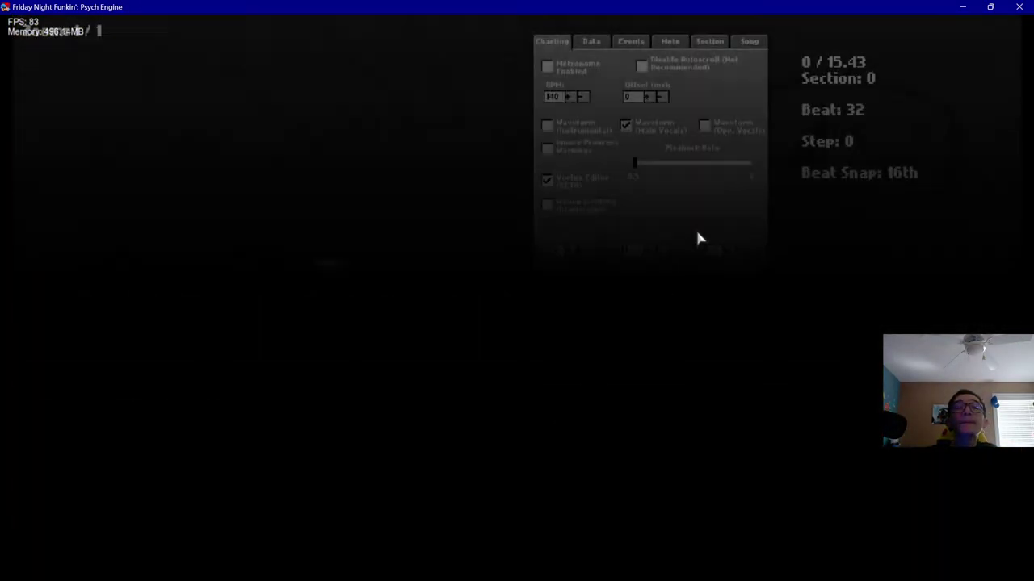
pyautogui.press('Escape')
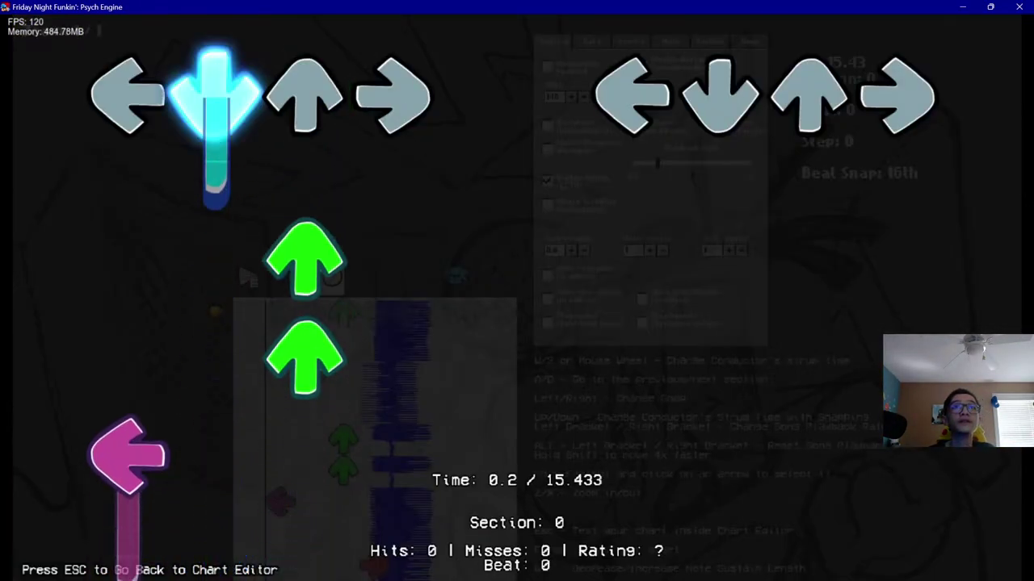
pyautogui.press('Escape')
pyautogui.press('space')
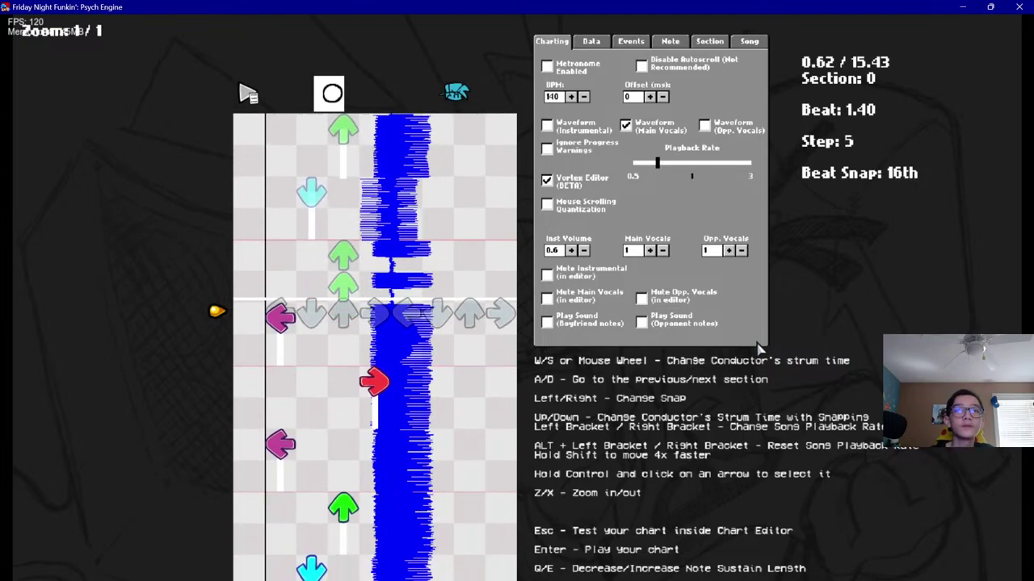
# Test the Jim chart inside the Chart Editor from section 2, hitting the player notes, and return to the editor
pyautogui.press('Escape')
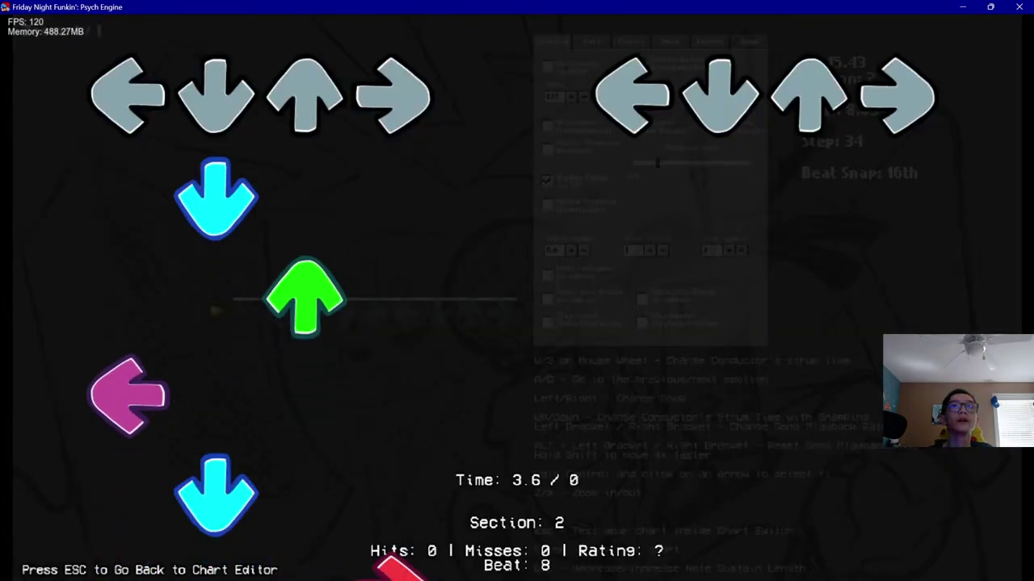
pyautogui.press('Up')
pyautogui.press('Right')
pyautogui.press('Left')
pyautogui.press('Down')
pyautogui.press('Up')
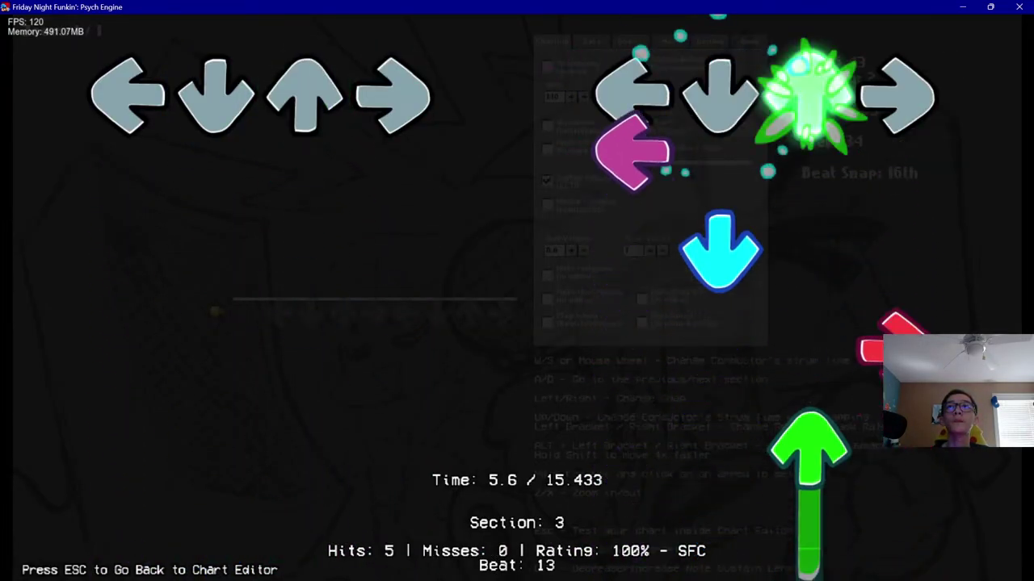
pyautogui.press('Left')
pyautogui.press('Down')
pyautogui.press('Right')
pyautogui.press('Up')
pyautogui.press('Down')
pyautogui.press('Up')
pyautogui.press('Escape')
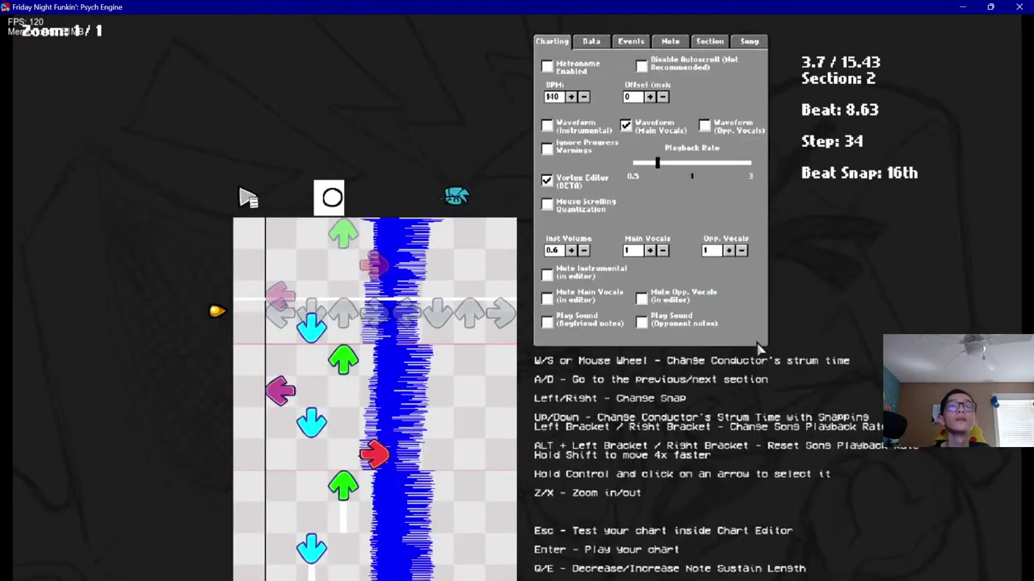
# Show the Jim chart's song settings and switch to YouTube Studio to read the stream's live chat
pyautogui.scroll(3, 715, 115)
pyautogui.click(750, 41)
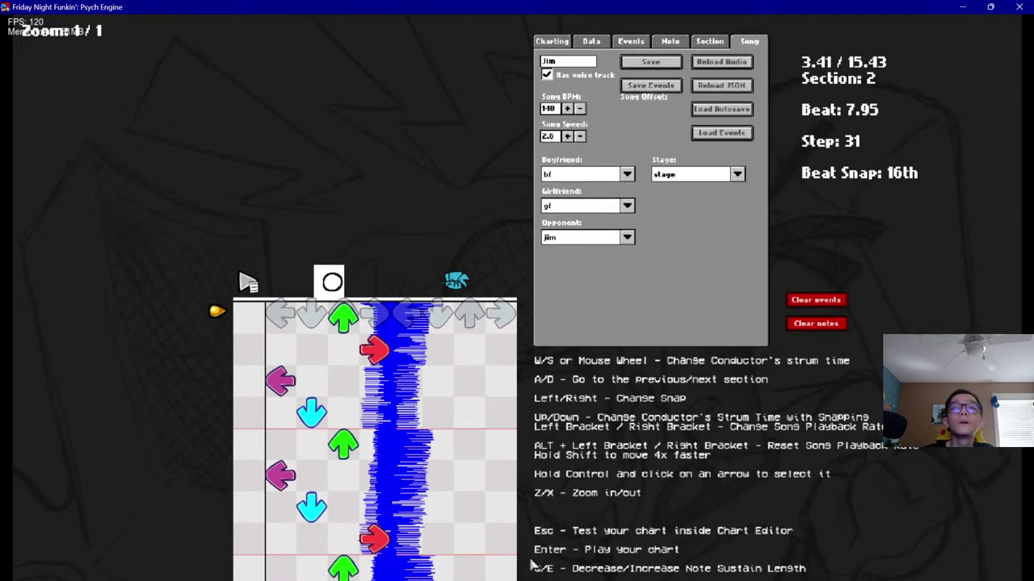
pyautogui.click(585, 568)
pyautogui.click(530, 568)
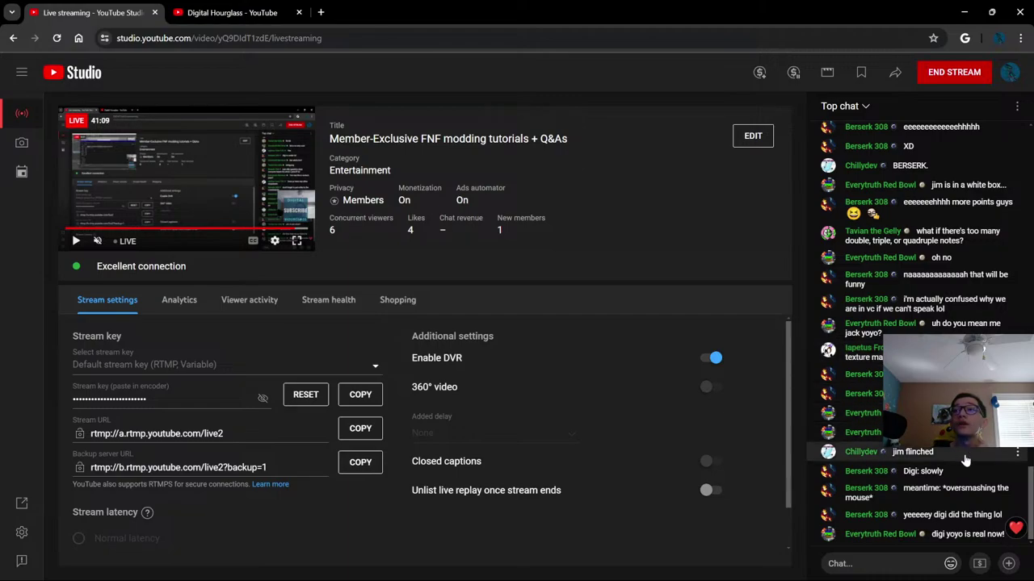
pyautogui.scroll(1, 920, 374)
pyautogui.scroll(-1, 920, 374)
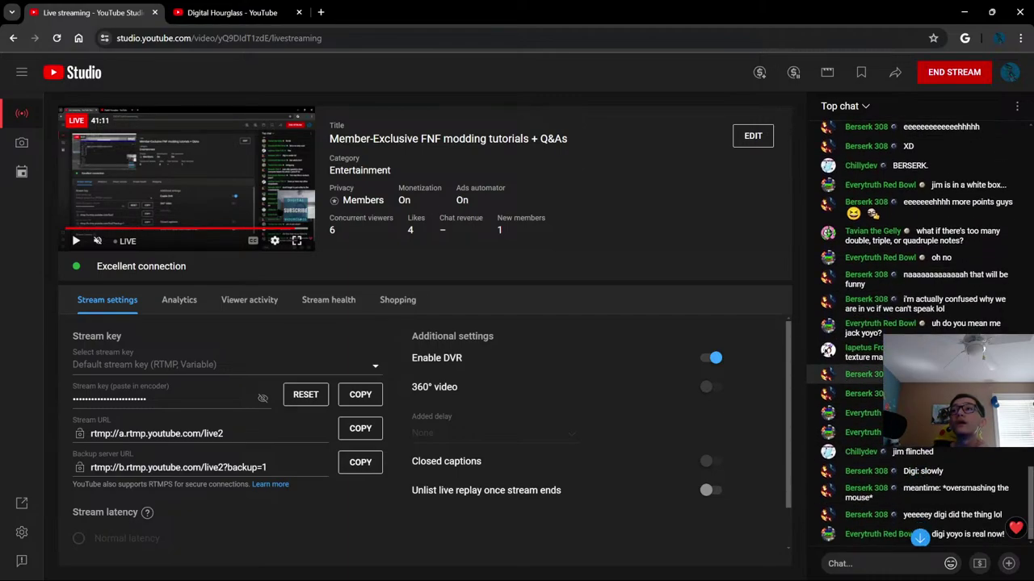
pyautogui.moveTo(848, 564)
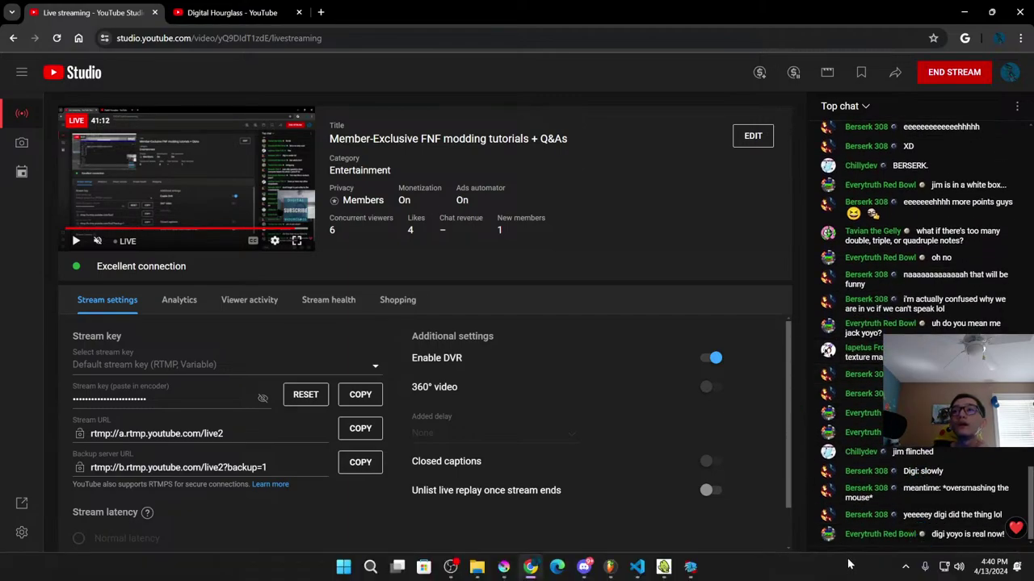
# Return to Psych Engine, launch the Jim chart as a full song, and exit to the menu from the pause screen
pyautogui.click(696, 569)
pyautogui.scroll(-8, 563, 404)
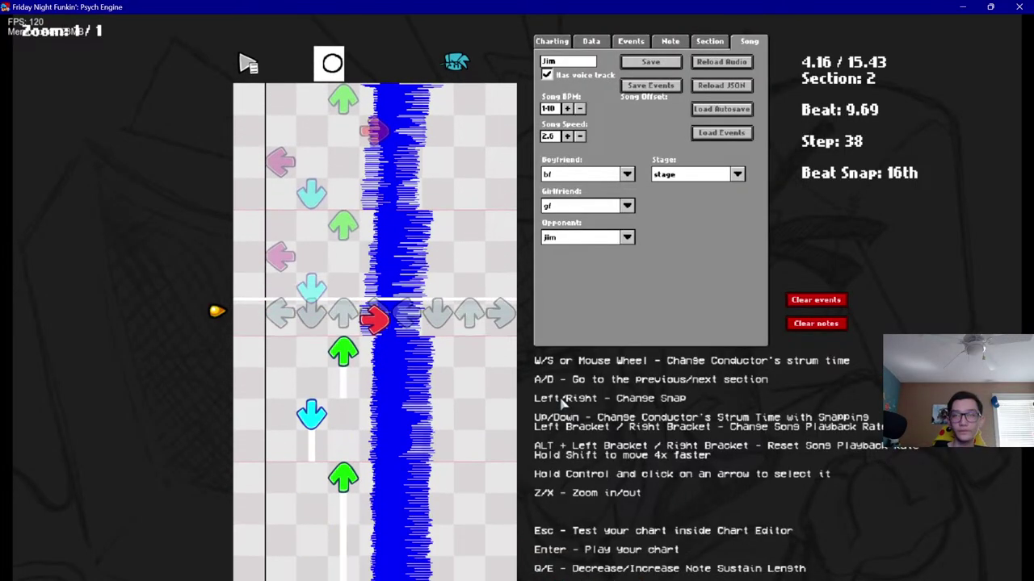
pyautogui.scroll(5, 563, 404)
pyautogui.press('Return')
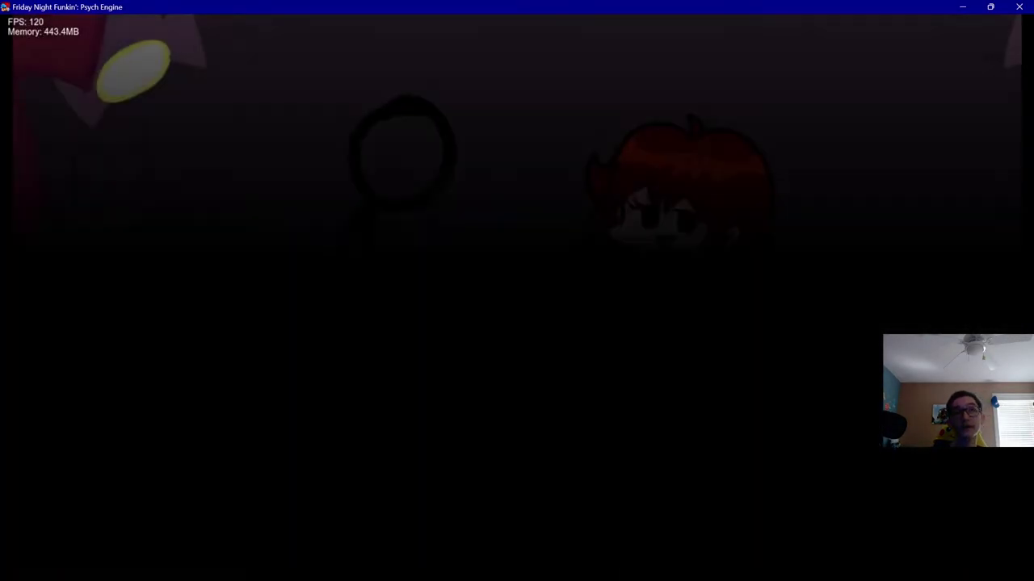
pyautogui.press('Return')
pyautogui.press('Up')
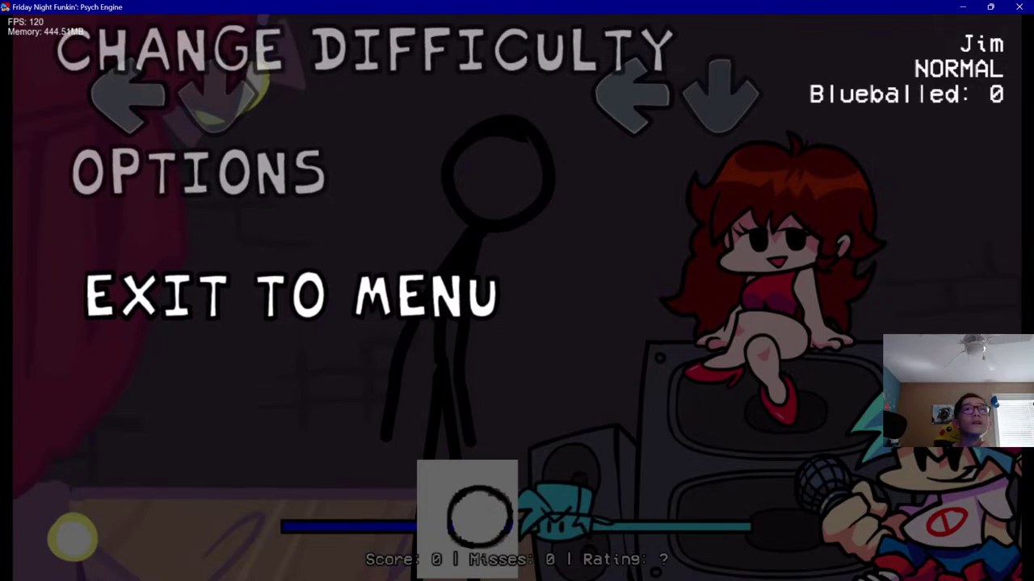
pyautogui.press('Return')
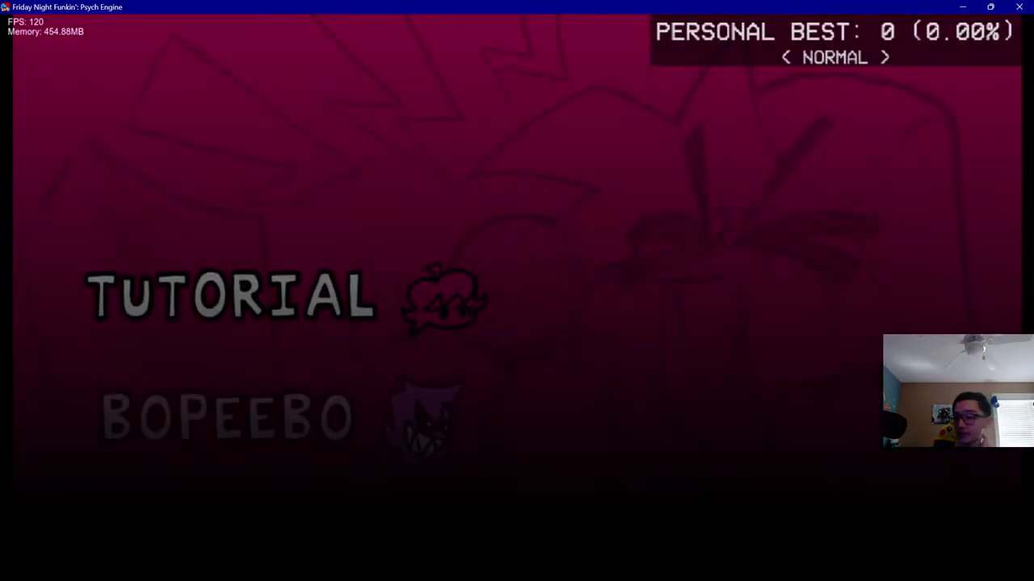
# Leave Freeplay and open the Week Editor with Test Mod as the loaded mod directory
pyautogui.press('Escape')
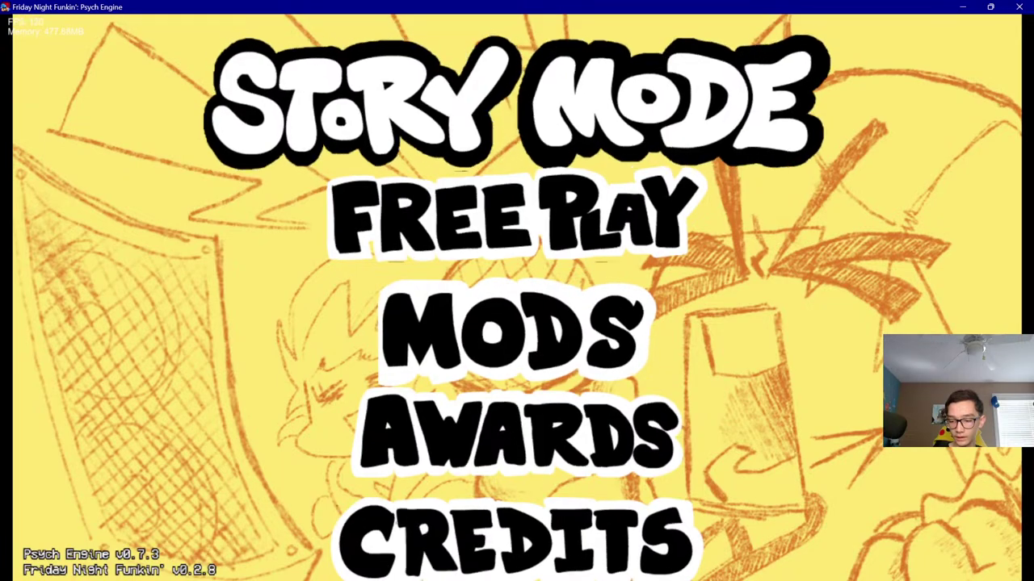
pyautogui.press('Escape')
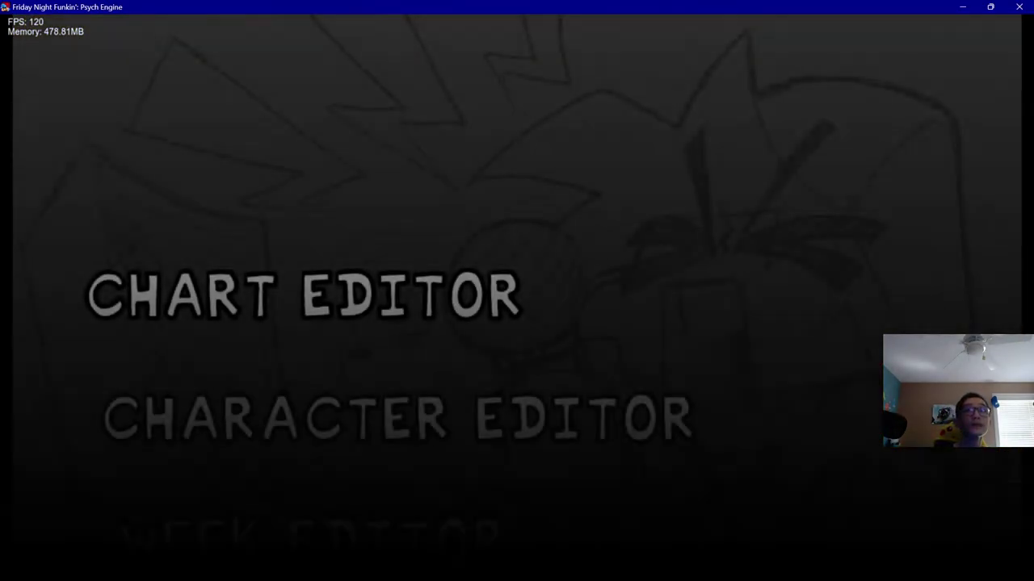
pyautogui.press('Down')
pyautogui.press('Down')
pyautogui.press('Return')
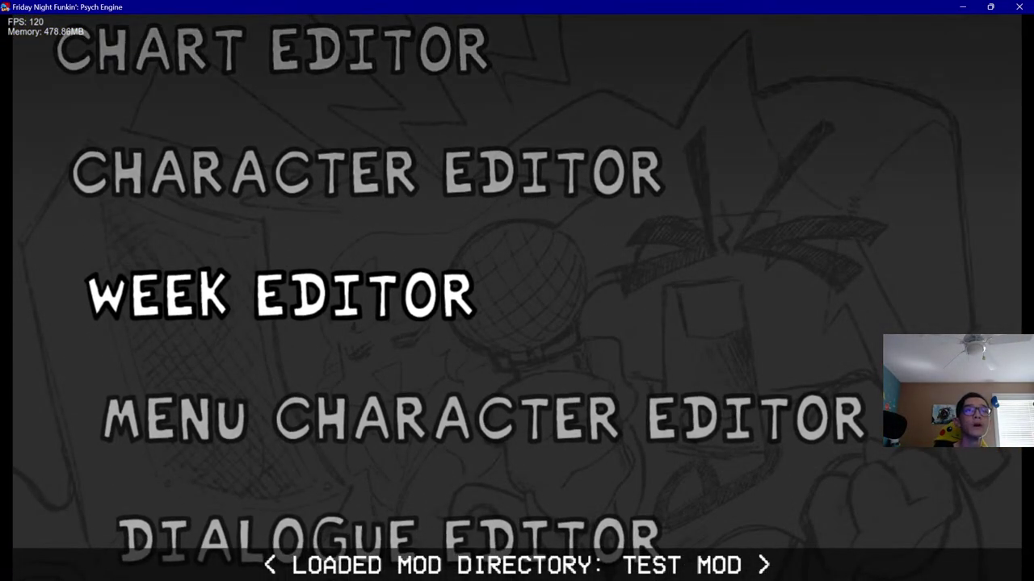
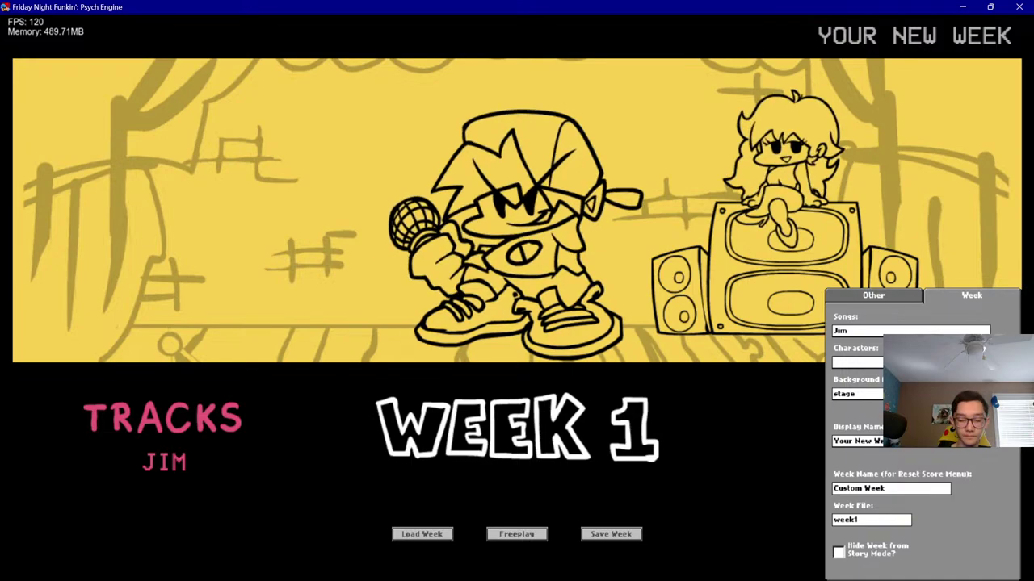
# Set the week's opponent and girlfriend menu characters to bf
pyautogui.write('bf')
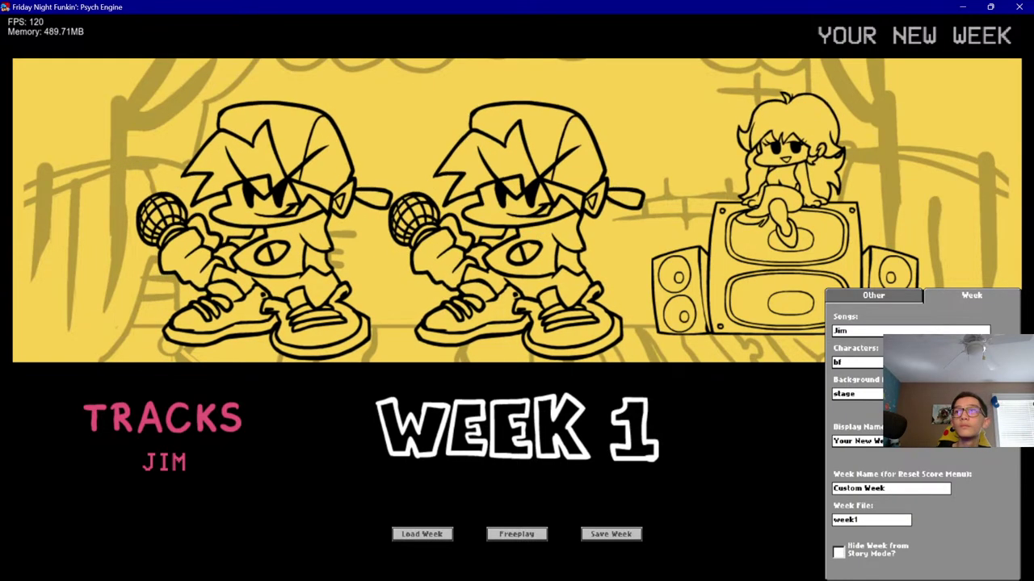
pyautogui.press('BackSpace')
pyautogui.press('BackSpace')
pyautogui.write('bf')
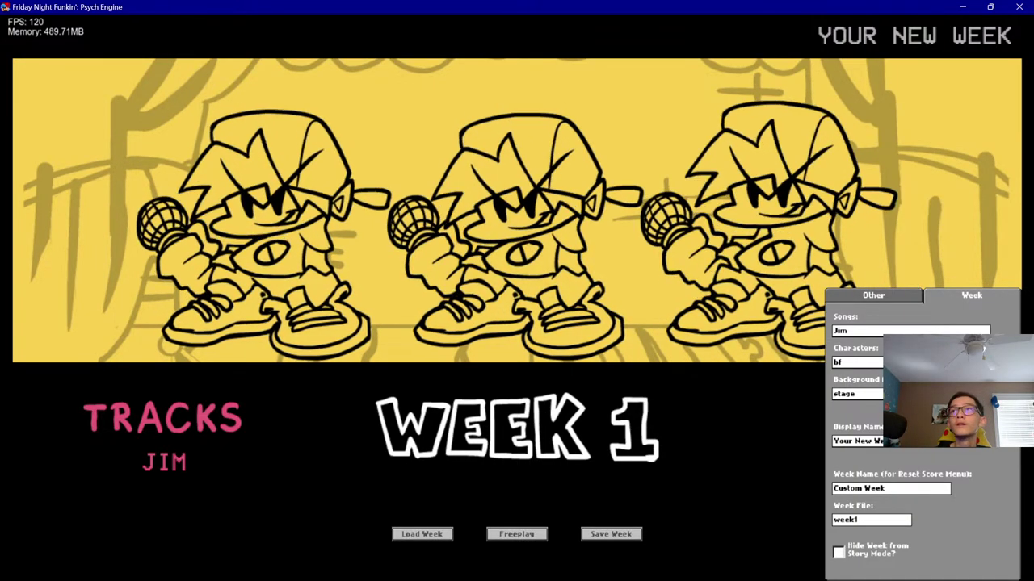
# Switch to File Explorer and open the assets folder of the PsychEngine directory
pyautogui.moveTo(510, 578)
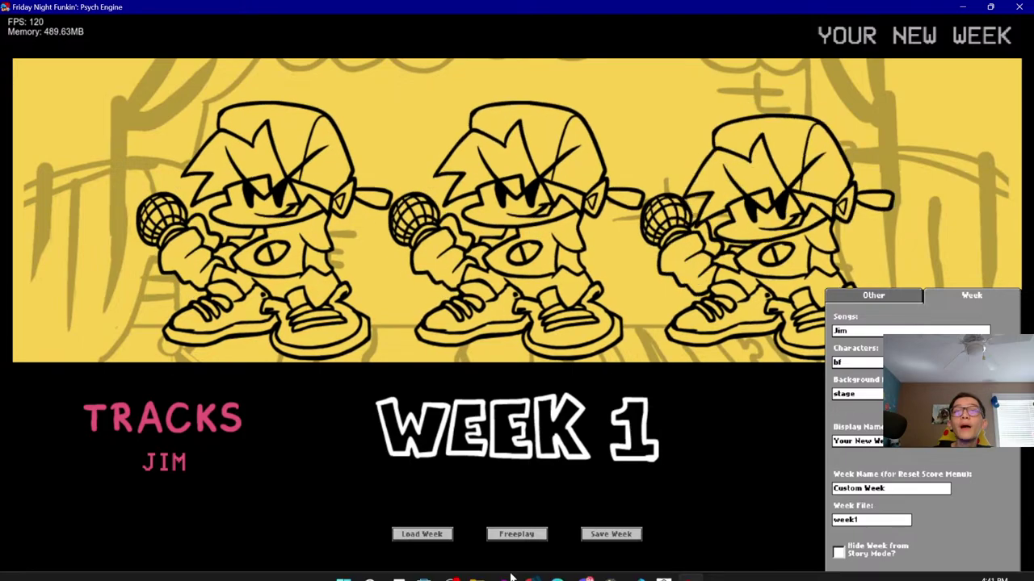
pyautogui.moveTo(478, 575)
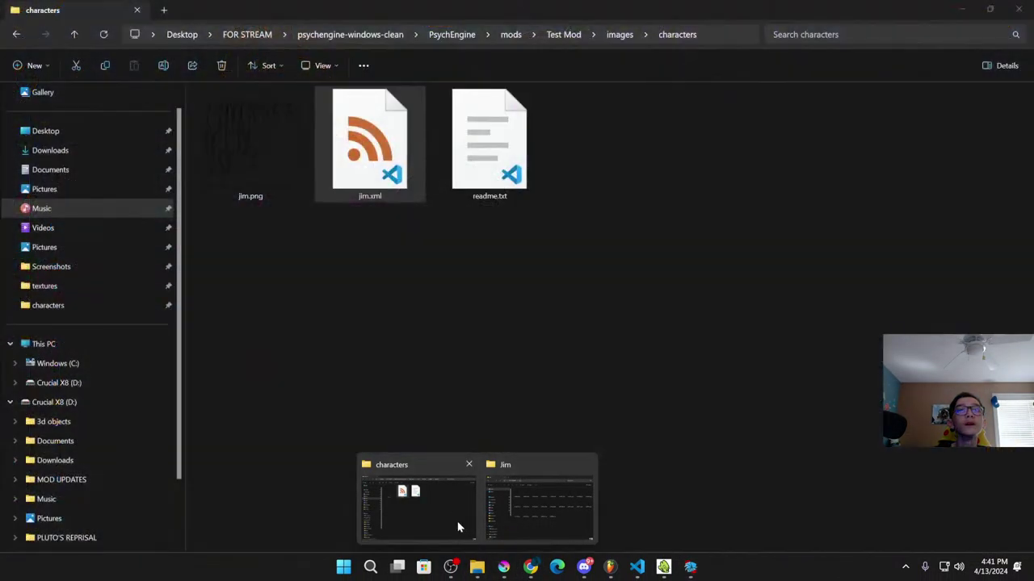
pyautogui.click(457, 524)
pyautogui.click(502, 36)
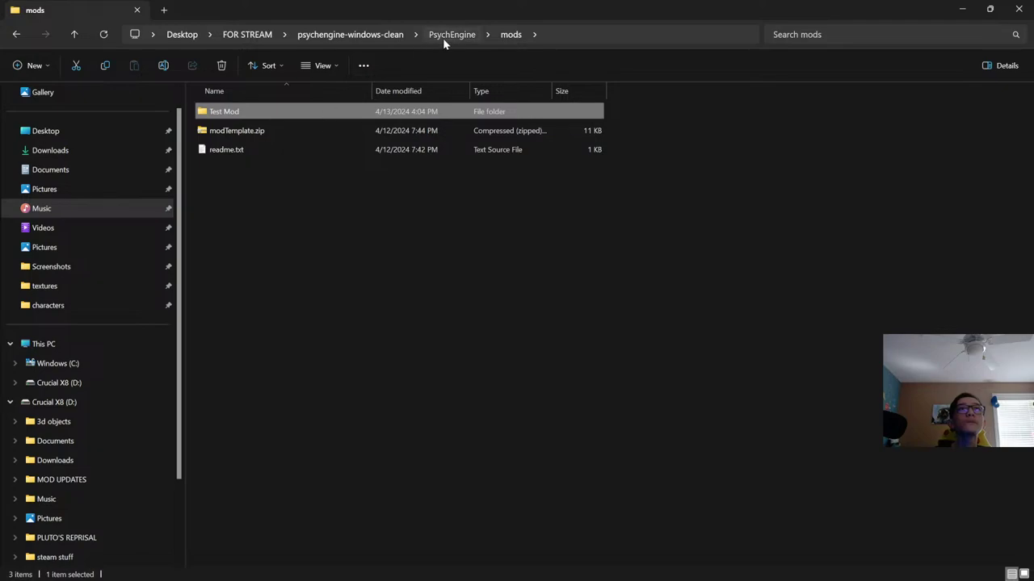
pyautogui.click(442, 35)
pyautogui.doubleClick(288, 112)
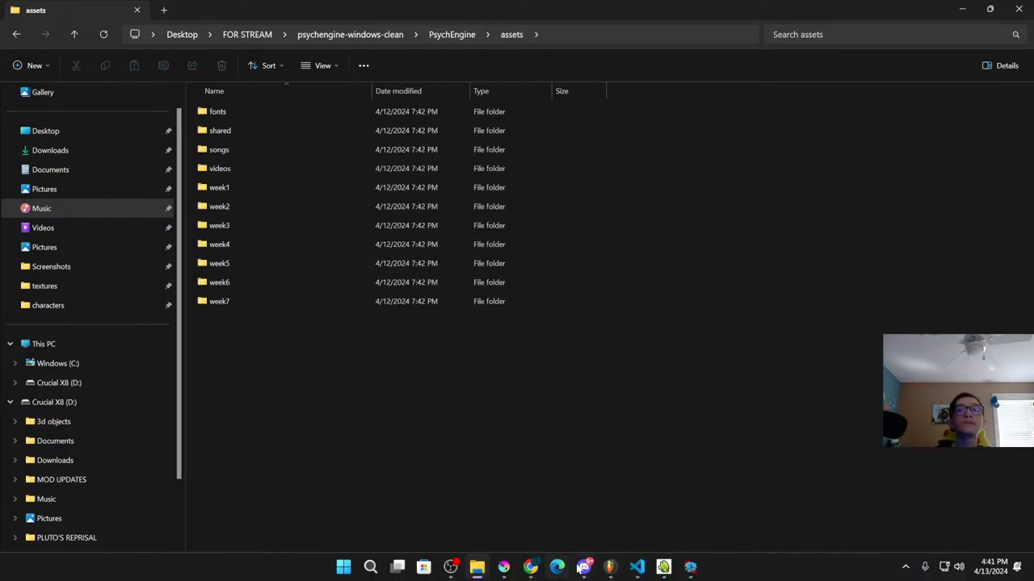
# Check the stream's live chat in YouTube Studio and return to the assets folder in File Explorer
pyautogui.moveTo(581, 568)
pyautogui.click(530, 478)
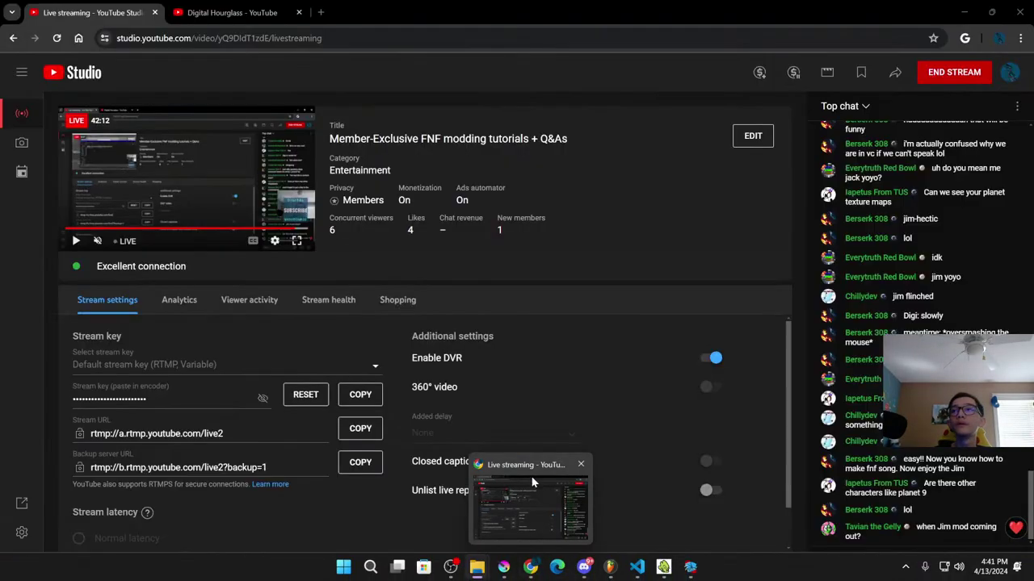
pyautogui.moveTo(482, 571)
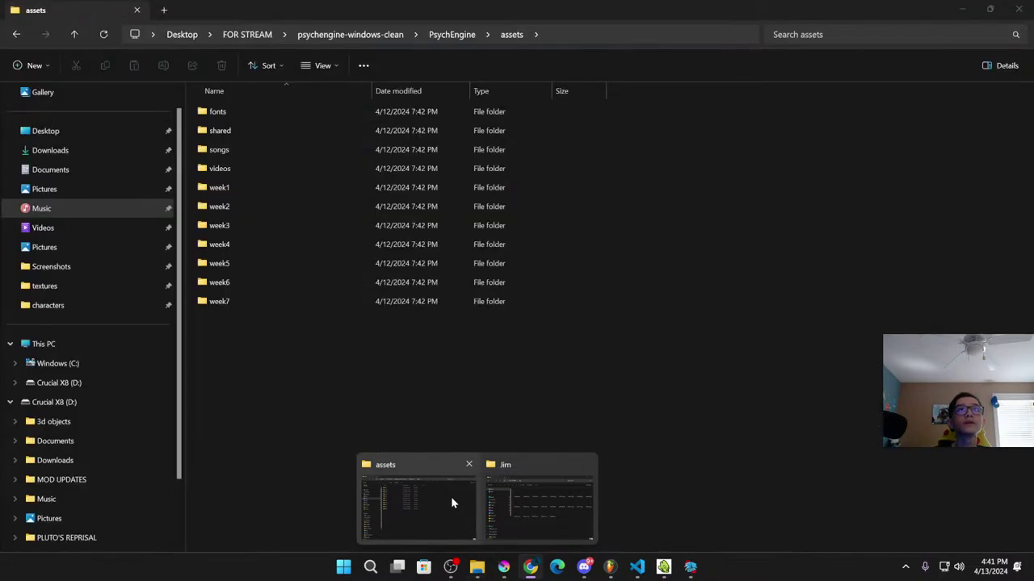
pyautogui.click(451, 496)
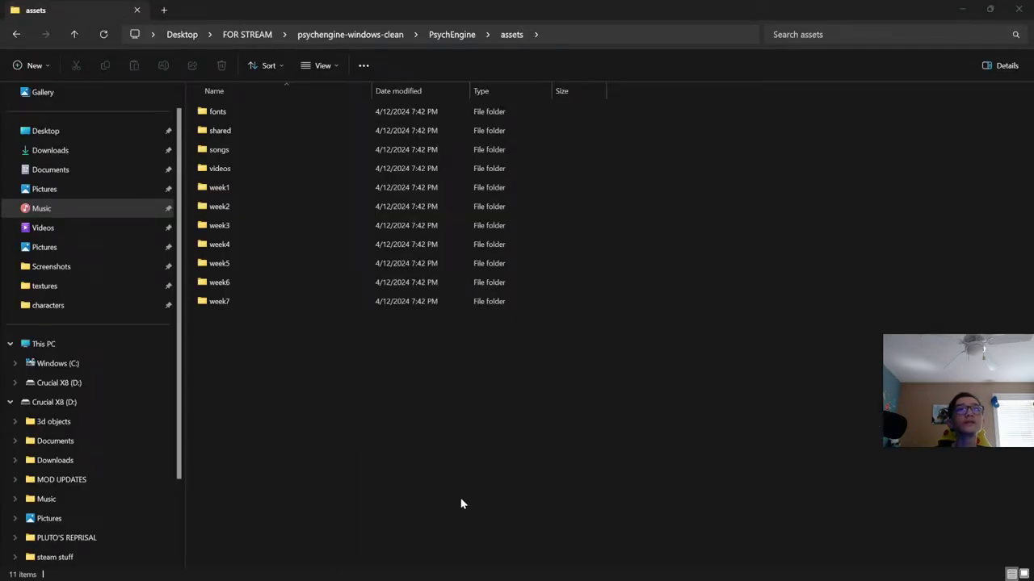
# Look into the weeks folder under PsychEngine's assets/shared, and open the neighbouring images folder
pyautogui.click(432, 38)
pyautogui.doubleClick(276, 115)
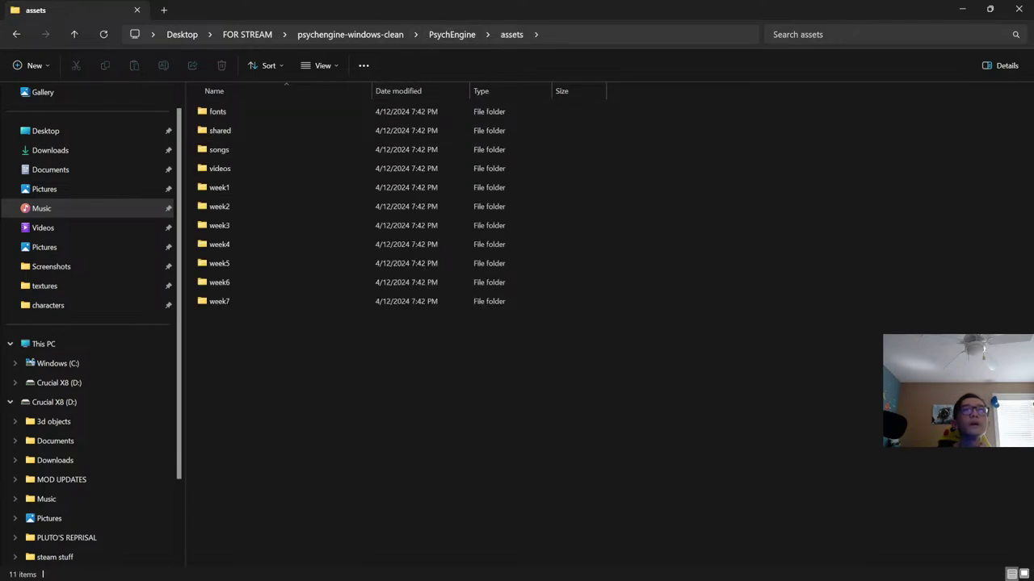
pyautogui.click(444, 34)
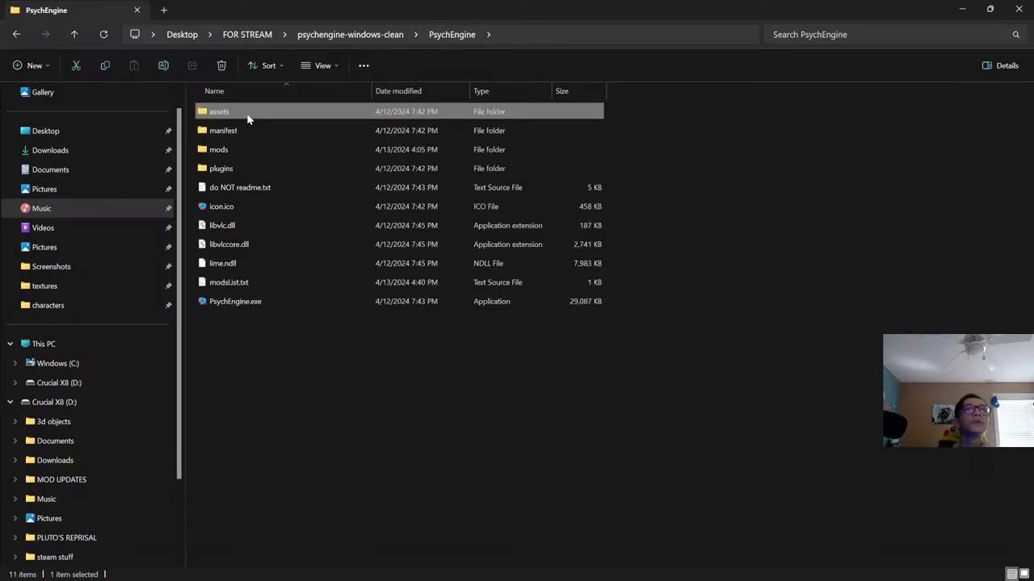
pyautogui.doubleClick(248, 118)
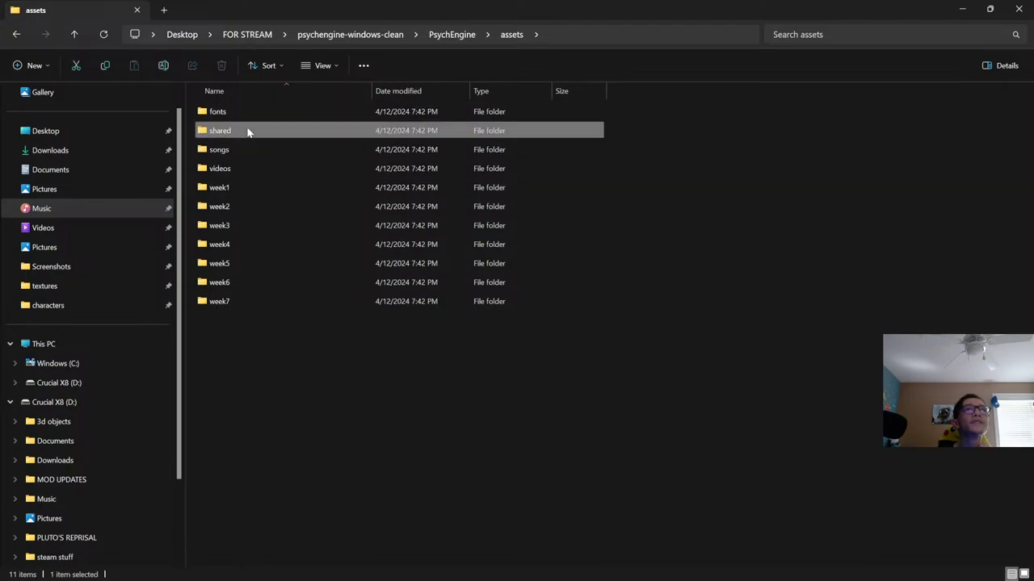
pyautogui.doubleClick(248, 130)
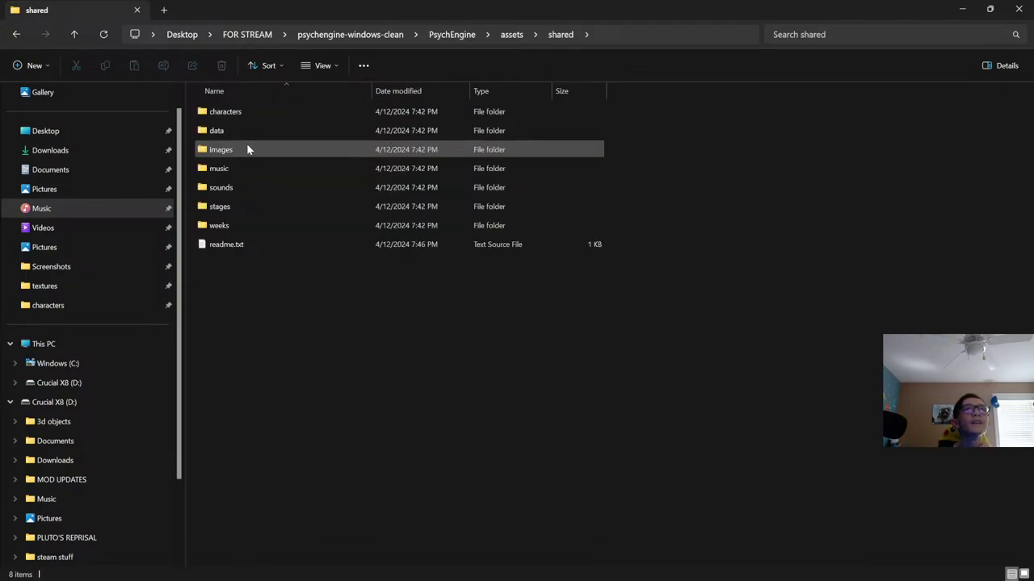
pyautogui.doubleClick(246, 228)
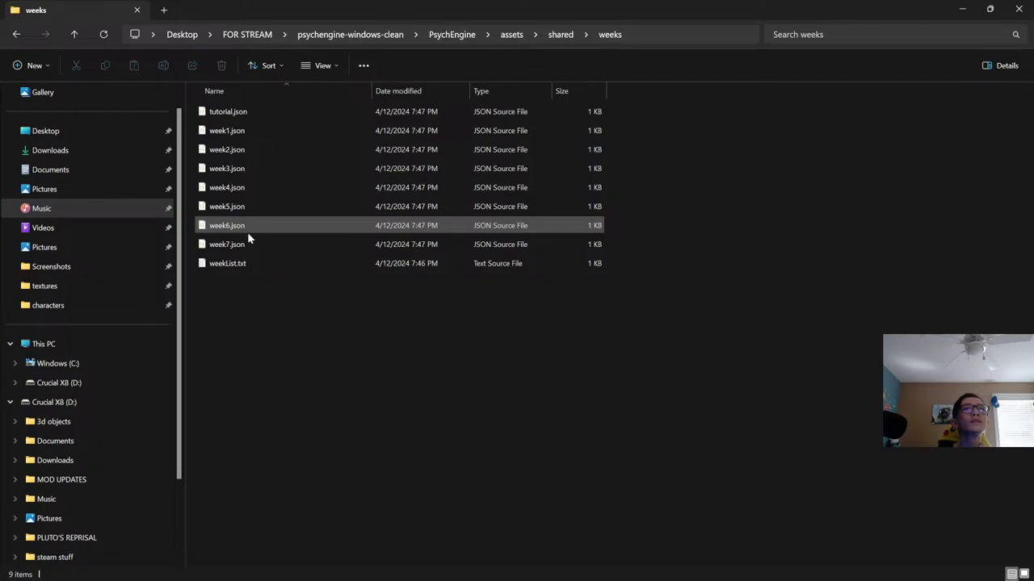
pyautogui.hotkey('alt', 'Left')
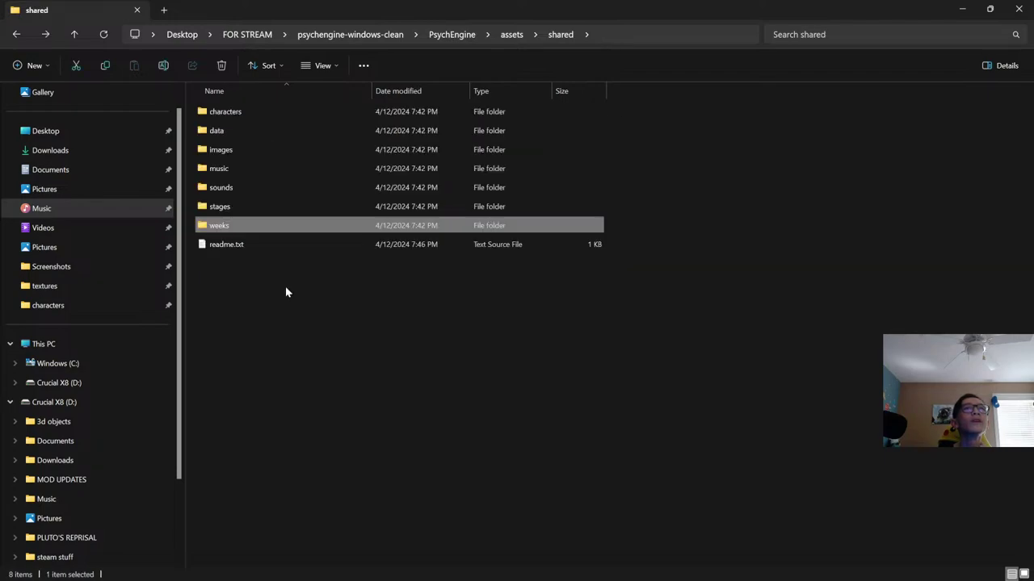
pyautogui.doubleClick(263, 151)
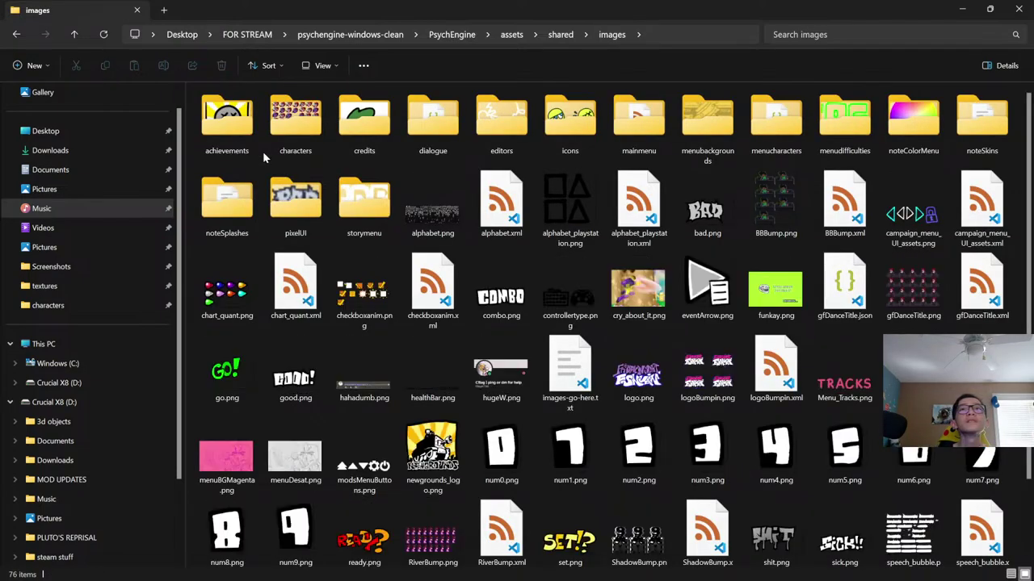
# Open the menubackgrounds folder under assets/shared/images and copy the menu_christmas.png image
pyautogui.hotkey('alt', 'Left')
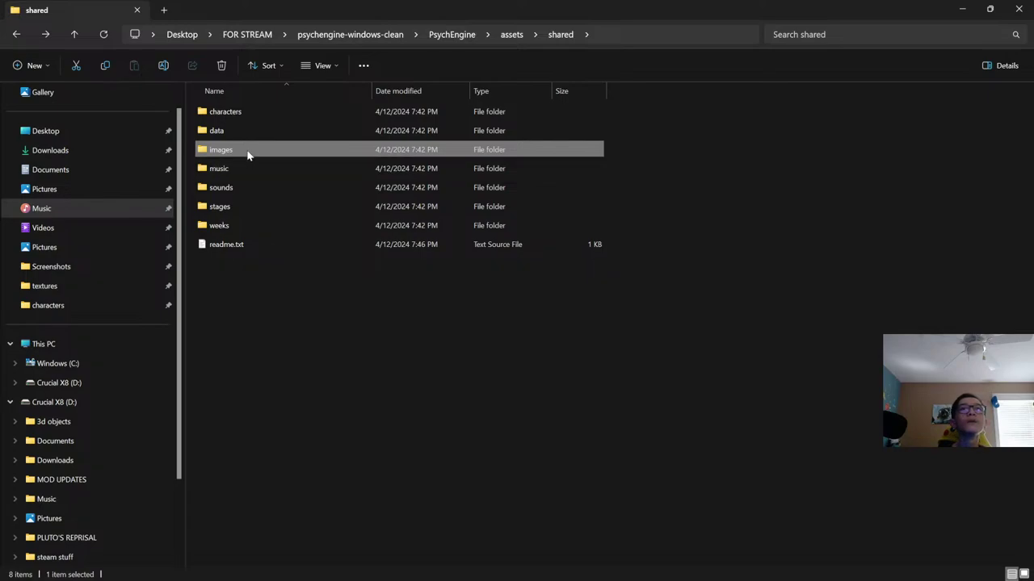
pyautogui.keyDown('ctrl'); pyautogui.scroll(3, 485, 296); pyautogui.keyUp('ctrl')
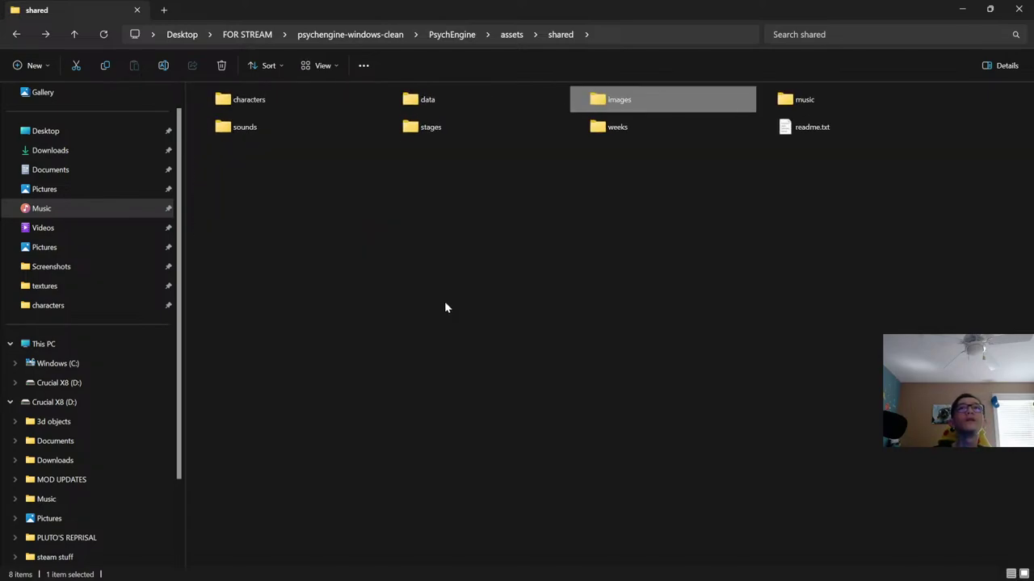
pyautogui.keyDown('ctrl'); pyautogui.scroll(1, 445, 303); pyautogui.keyUp('ctrl')
pyautogui.keyDown('ctrl'); pyautogui.scroll(4, 412, 298); pyautogui.keyUp('ctrl')
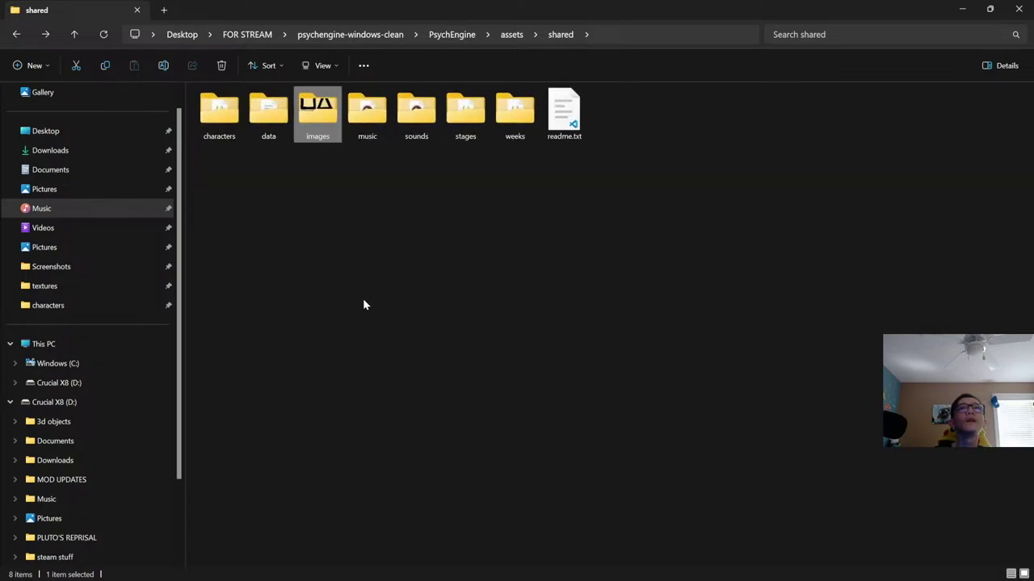
pyautogui.doubleClick(383, 150)
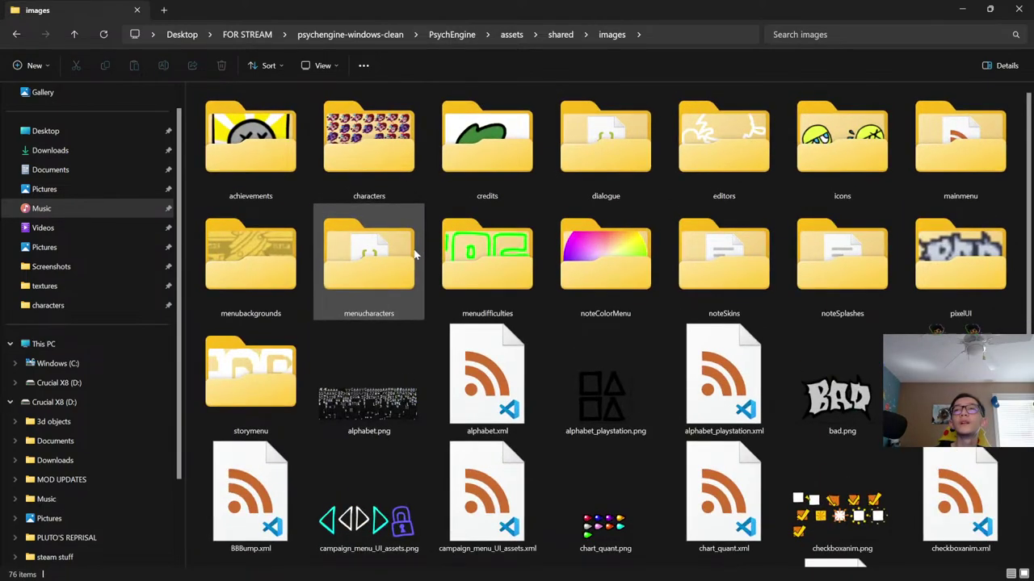
pyautogui.doubleClick(275, 279)
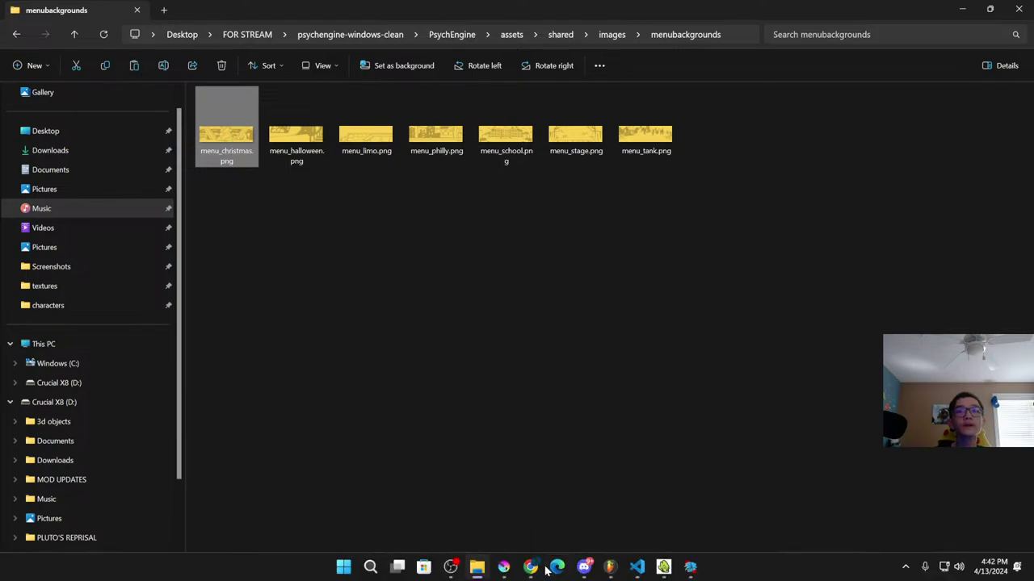
# Switch to Krita, create a new document and paste the copied menu_christmas background into it
pyautogui.click(525, 565)
pyautogui.click(12, 20)
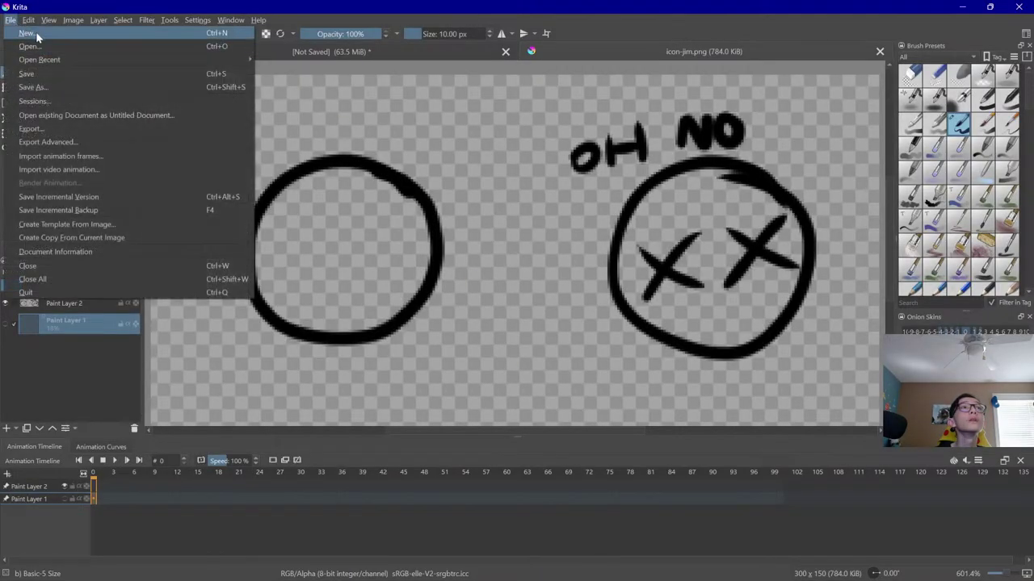
pyautogui.click(35, 32)
pyautogui.click(598, 444)
pyautogui.hotkey('ctrl', 'v')
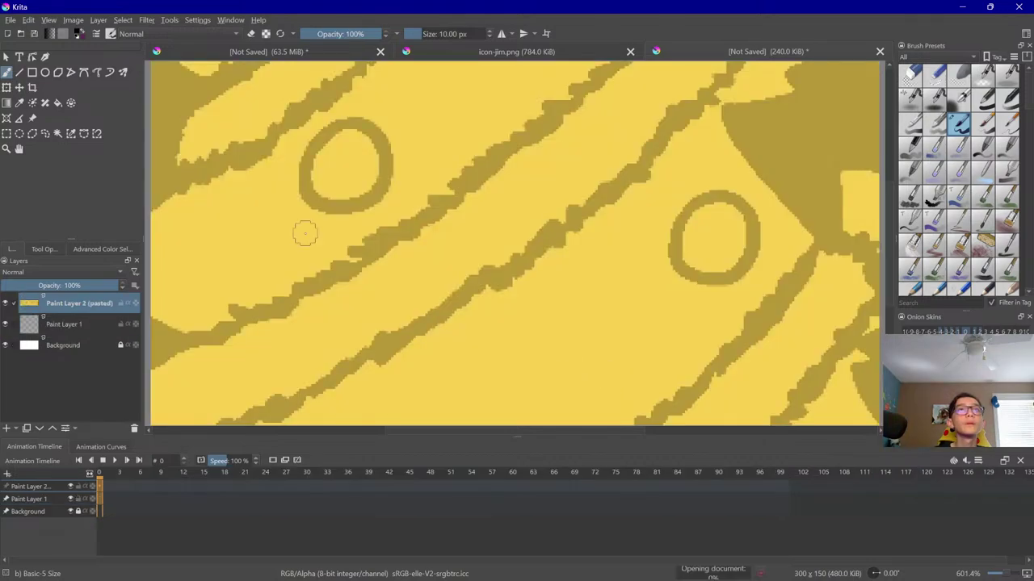
# Trim the image to the pasted background layer
pyautogui.click(73, 21)
pyautogui.moveTo(75, 20)
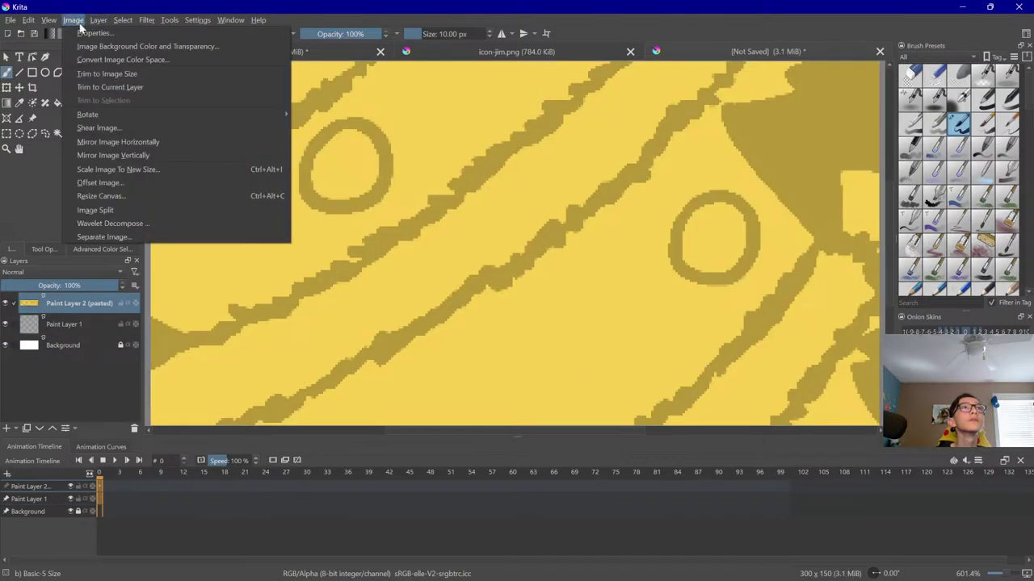
pyautogui.click(104, 88)
pyautogui.scroll(3, 472, 232)
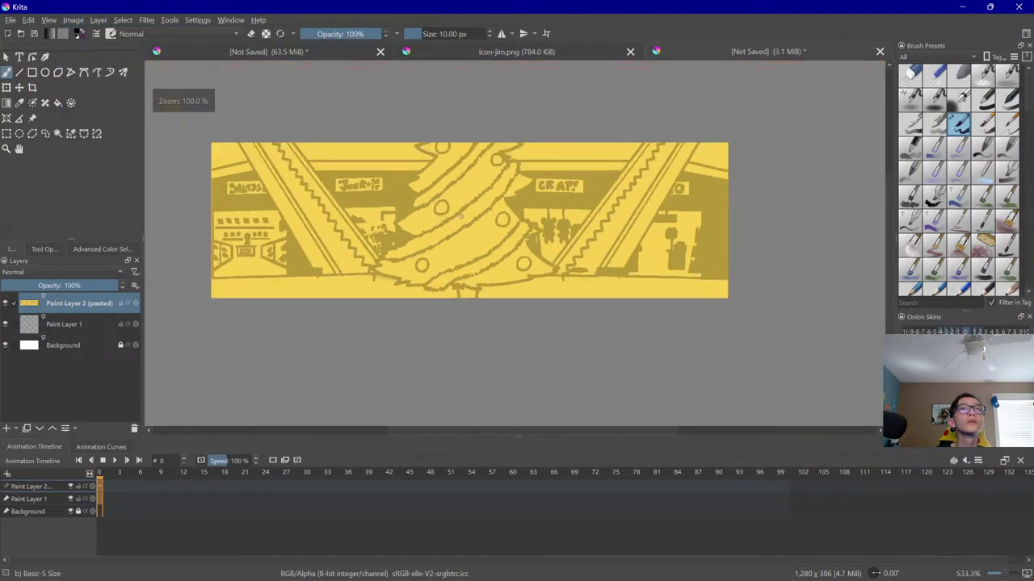
# Paint over lettering on the shop signs in the pasted background and try clearing the layer
pyautogui.moveTo(473, 232); pyautogui.dragTo(465, 232)
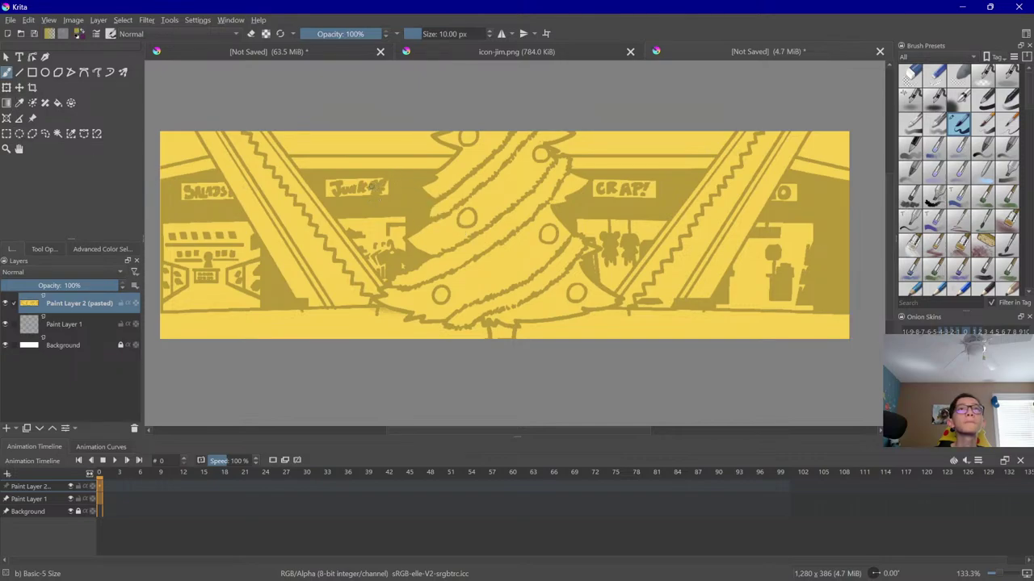
pyautogui.moveTo(614, 185)
pyautogui.mouseDown()
pyautogui.moveTo(654, 186)
pyautogui.moveTo(594, 184)
pyautogui.mouseUp()
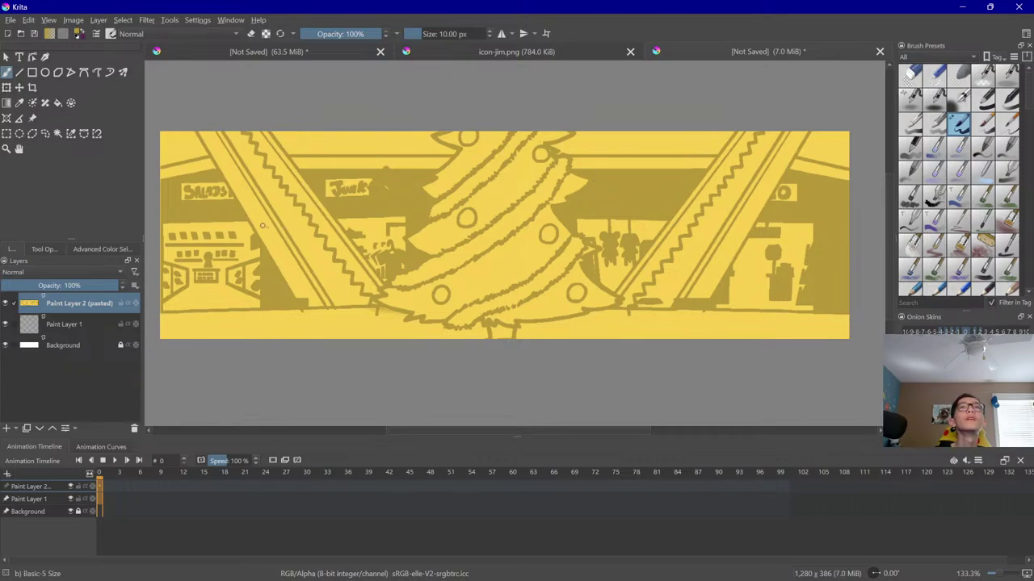
pyautogui.press('Delete')
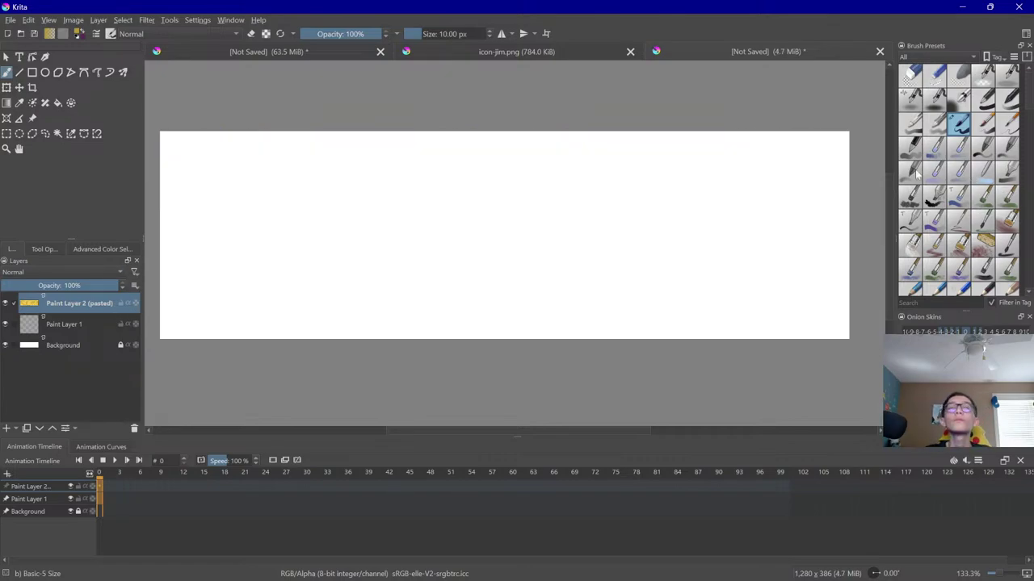
pyautogui.hotkey('ctrl', 'z')
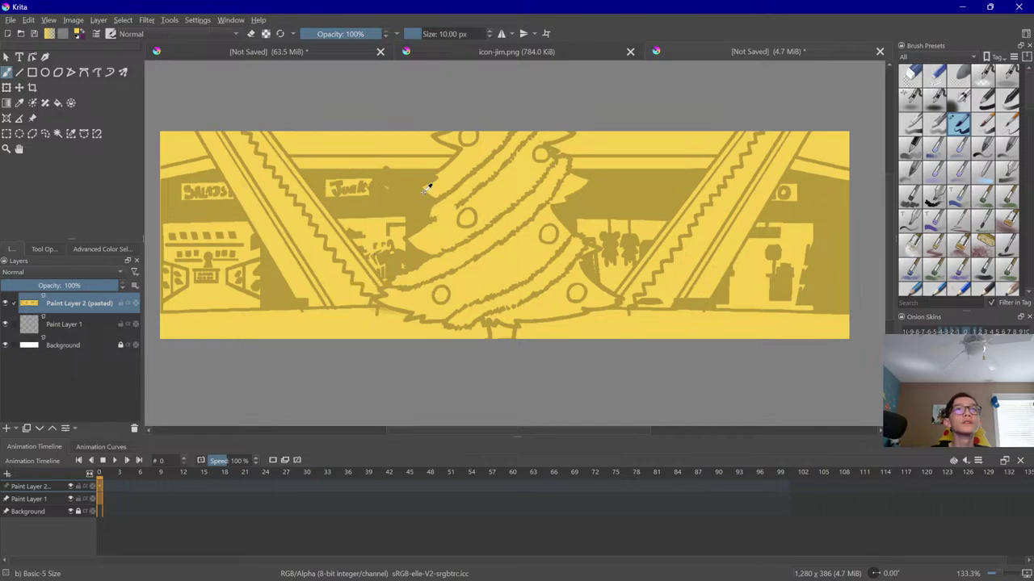
# Clear the pasted layer and fill the whole canvas with the background's light yellow
pyautogui.click(101, 249)
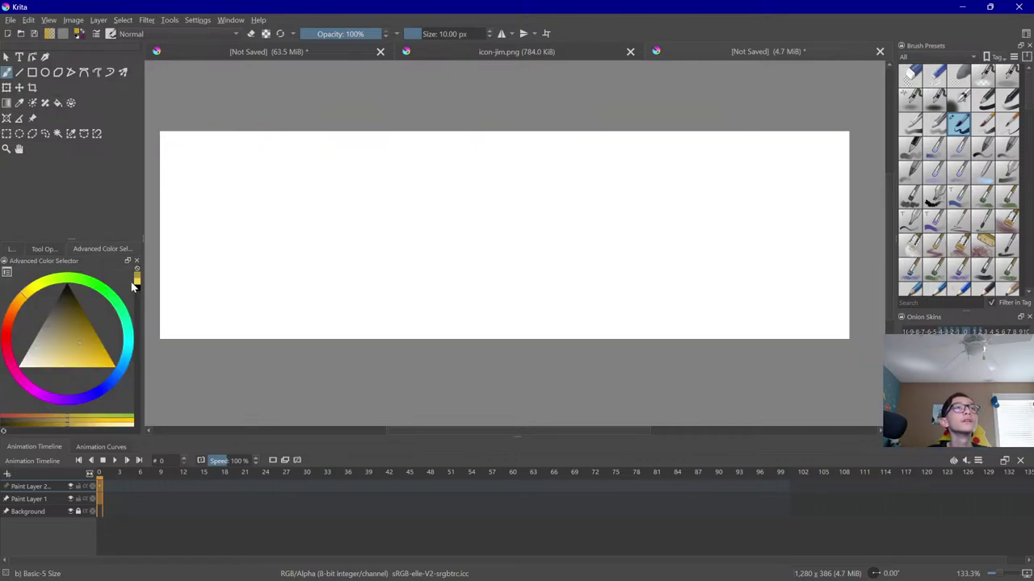
pyautogui.click(57, 103)
pyautogui.click(176, 251)
# Handwrite "JIM!!1!!" across the yellow canvas with the 10 px brush in the darker yellow-brown
pyautogui.click(138, 281)
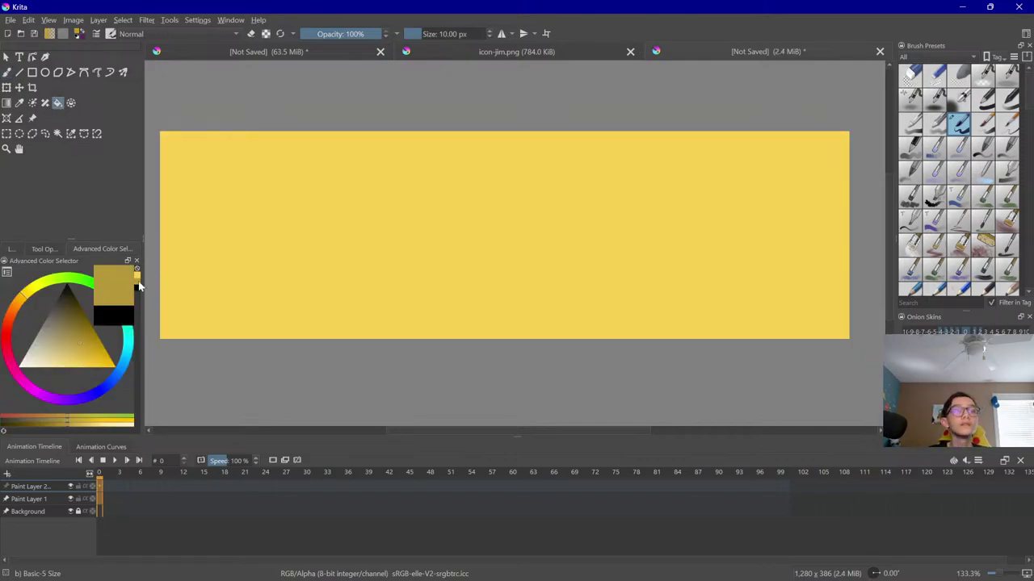
pyautogui.click(8, 73)
pyautogui.moveTo(281, 197)
pyautogui.mouseDown()
pyautogui.moveTo(326, 202)
pyautogui.moveTo(269, 266)
pyautogui.mouseUp()
pyautogui.moveTo(350, 198); pyautogui.dragTo(411, 197)
pyautogui.moveTo(386, 199)
pyautogui.mouseDown()
pyautogui.moveTo(386, 265)
pyautogui.moveTo(426, 274)
pyautogui.mouseUp()
pyautogui.moveTo(434, 286)
pyautogui.mouseDown()
pyautogui.moveTo(439, 268)
pyautogui.moveTo(490, 284)
pyautogui.mouseUp()
pyautogui.moveTo(535, 186); pyautogui.dragTo(536, 253)
pyautogui.click(534, 281)
pyautogui.moveTo(577, 192); pyautogui.dragTo(575, 260)
pyautogui.click(572, 286)
pyautogui.moveTo(614, 213); pyautogui.dragTo(628, 278)
pyautogui.moveTo(609, 283); pyautogui.dragTo(640, 279)
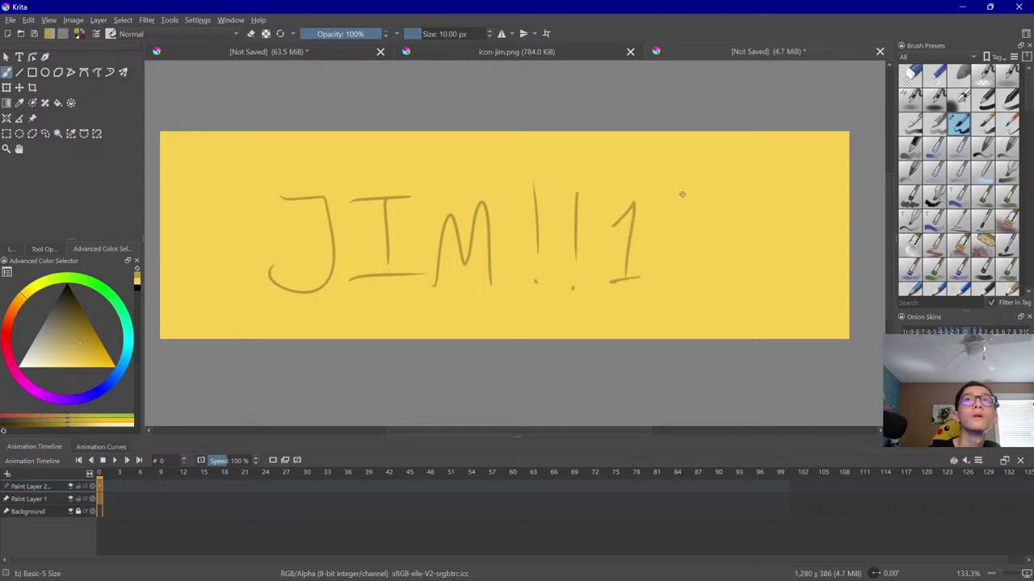
pyautogui.moveTo(682, 193); pyautogui.dragTo(685, 259)
pyautogui.click(683, 287)
pyautogui.moveTo(732, 187); pyautogui.dragTo(730, 273)
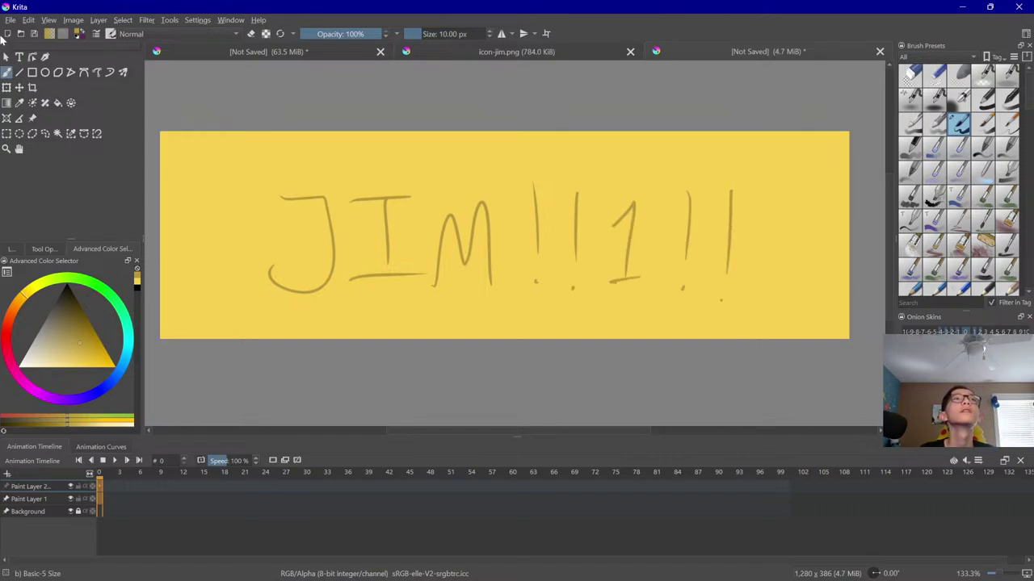
# Start saving the image under a new name in PsychEngine's mods/Test Mod/images/menubackgrounds folder
pyautogui.click(11, 20)
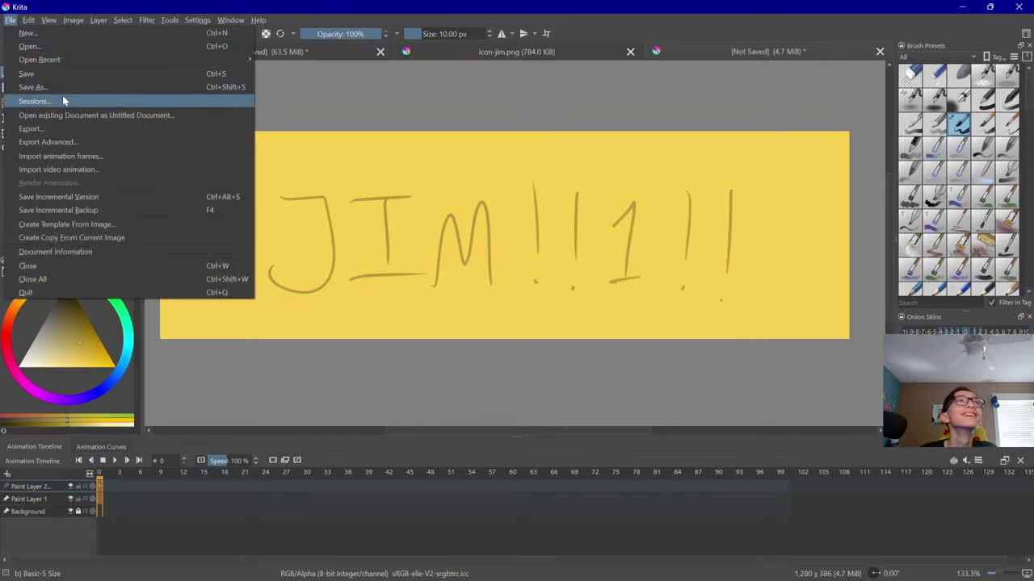
pyautogui.click(63, 84)
pyautogui.click(53, 137)
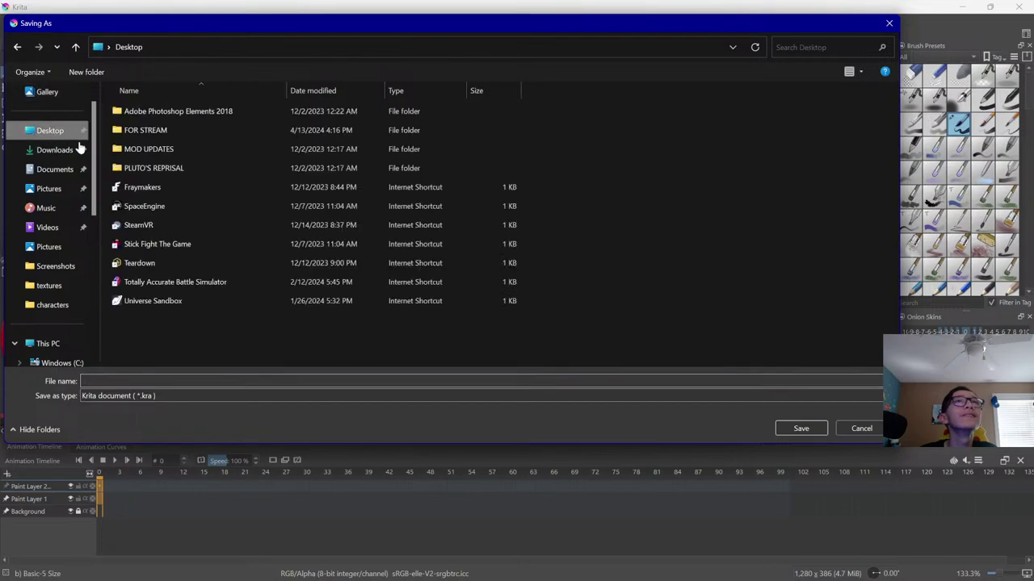
pyautogui.doubleClick(181, 130)
pyautogui.doubleClick(181, 130)
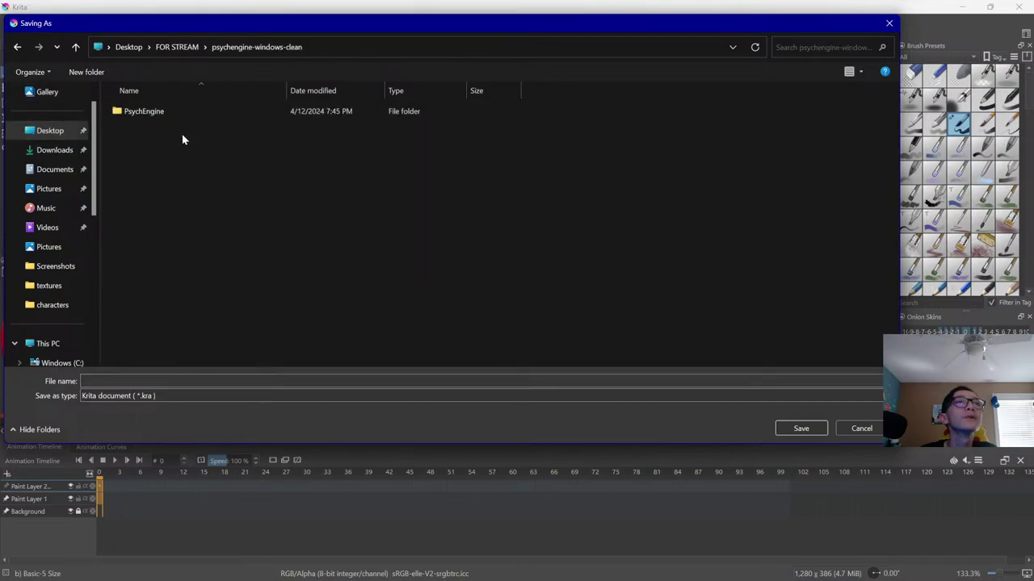
pyautogui.doubleClick(182, 110)
pyautogui.doubleClick(180, 147)
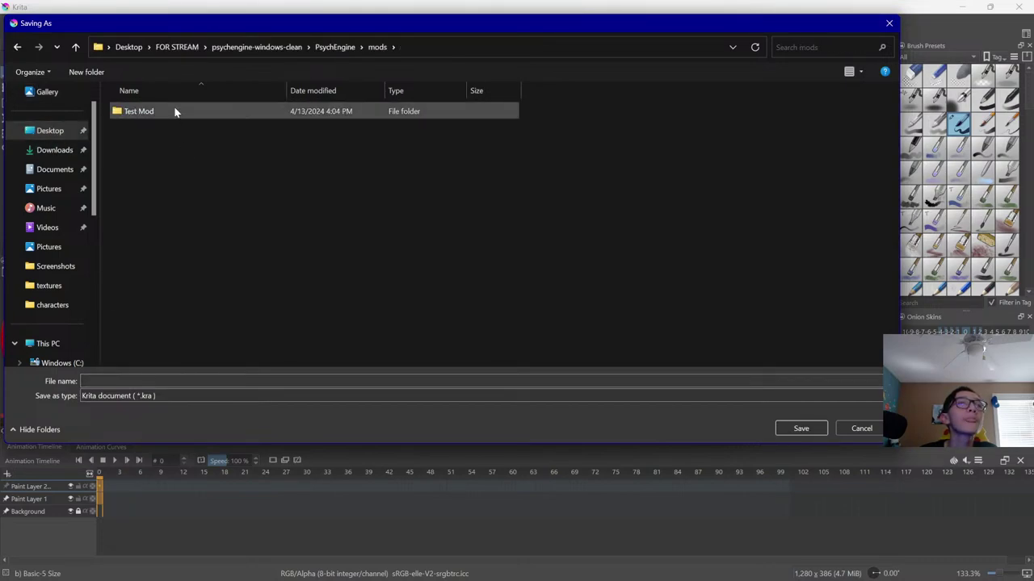
pyautogui.doubleClick(172, 110)
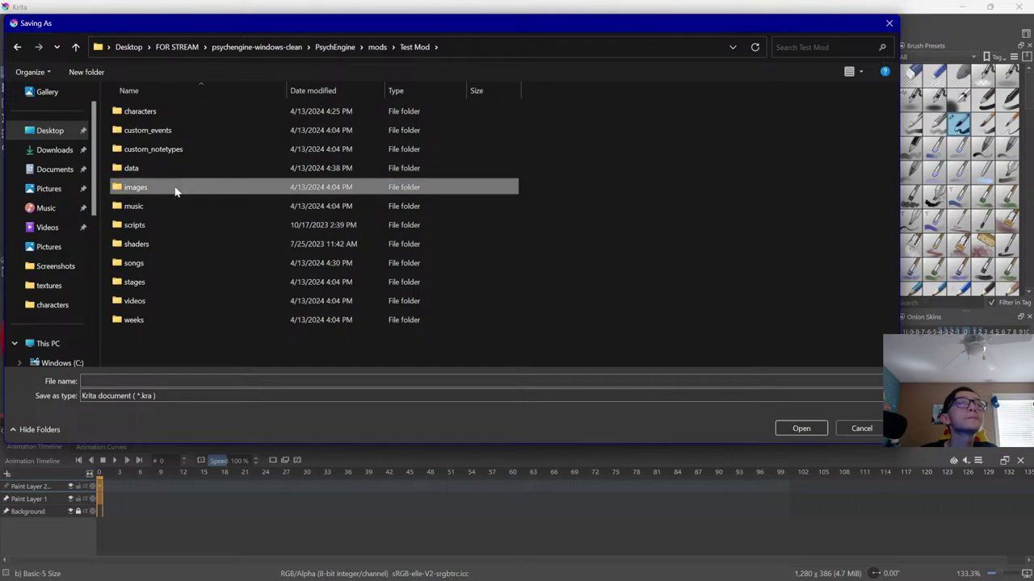
pyautogui.doubleClick(176, 188)
pyautogui.click(193, 188)
pyautogui.doubleClick(194, 188)
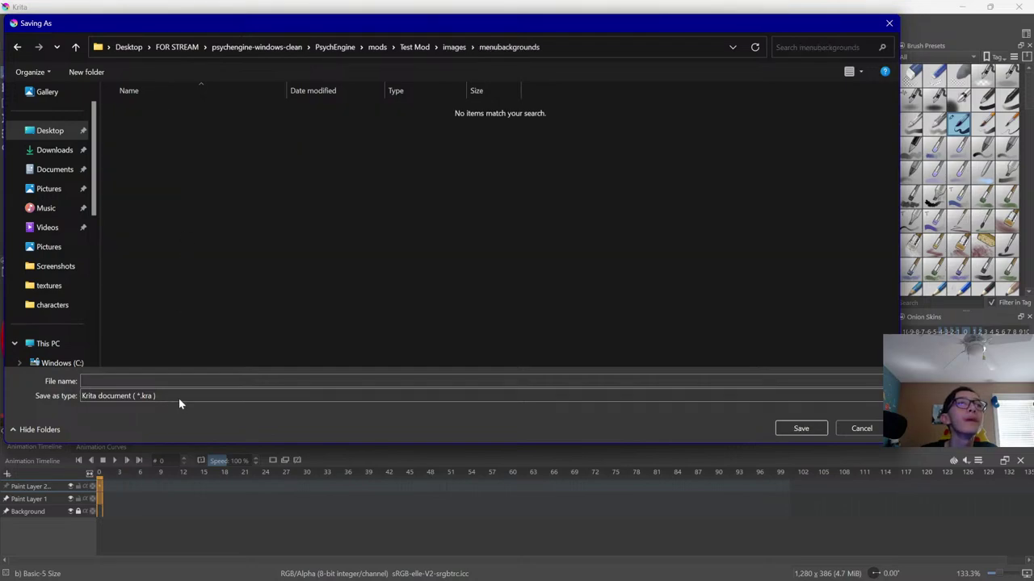
# Save the image in that folder as a PNG named jim, keeping the default export options
pyautogui.click(178, 396)
pyautogui.click(169, 271)
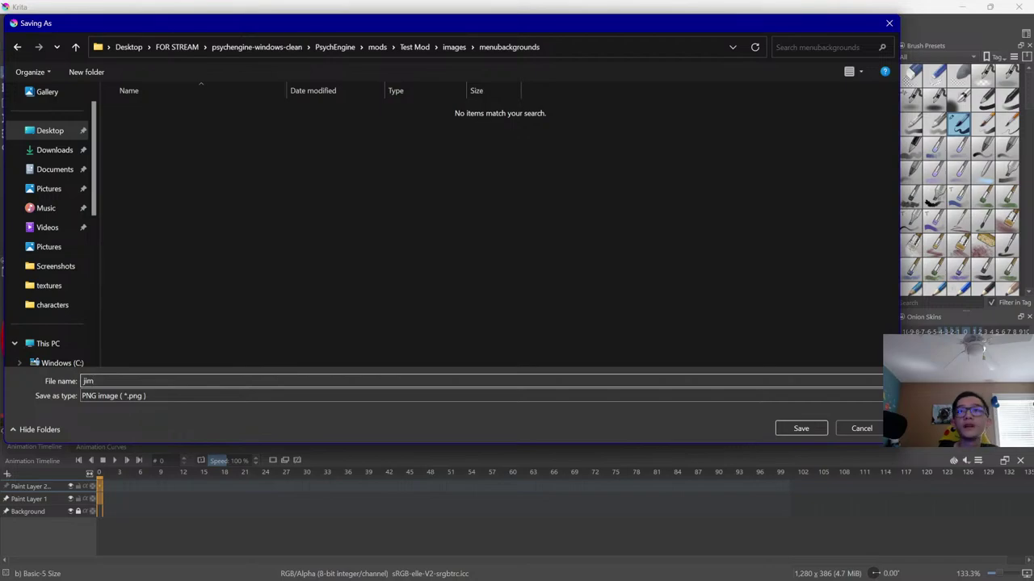
pyautogui.click(799, 428)
pyautogui.press('Return')
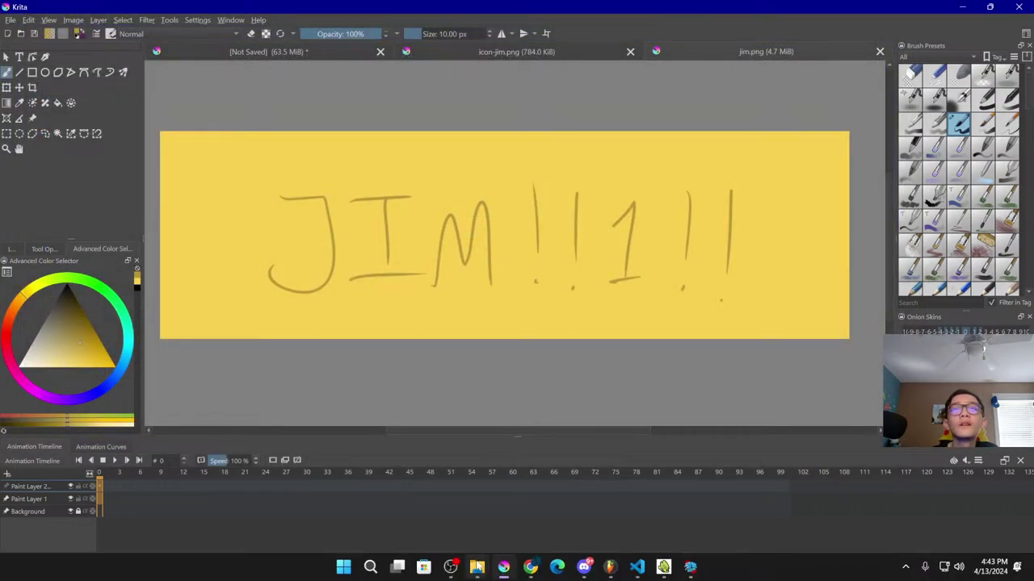
# Start saving the image again under a new name and delete jim.png from the menubackgrounds folder
pyautogui.moveTo(477, 567)
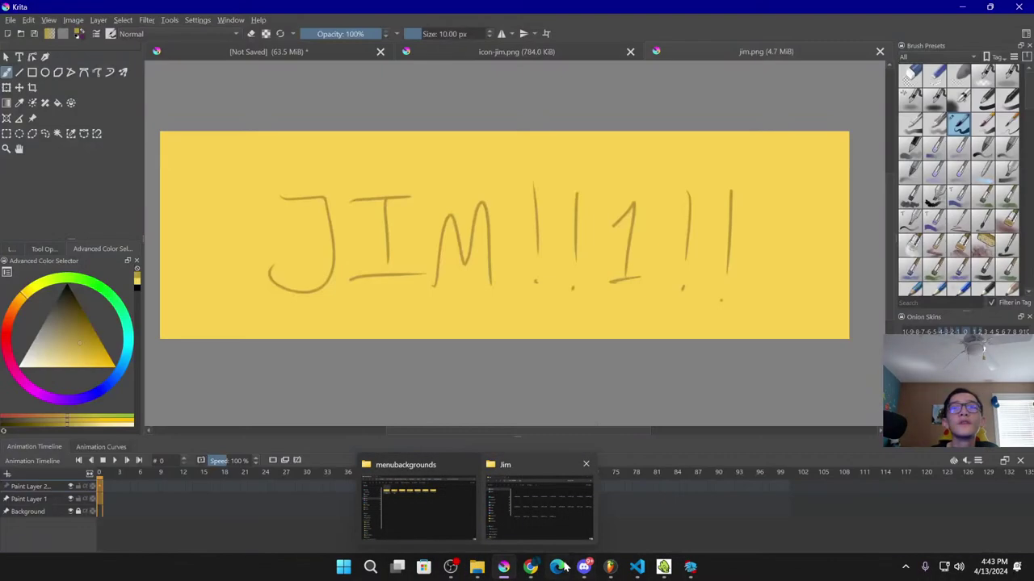
pyautogui.click(11, 19)
pyautogui.click(32, 88)
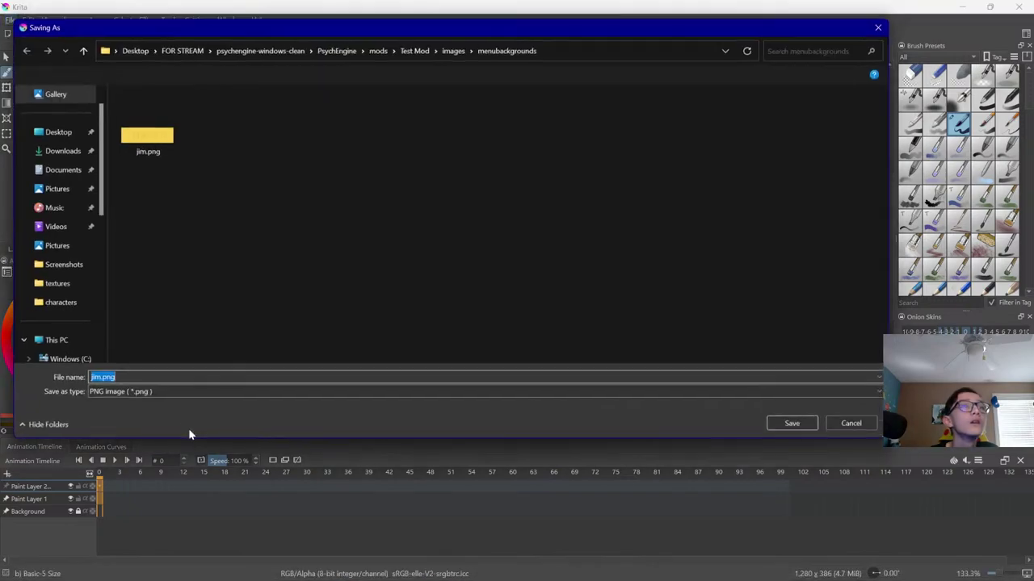
pyautogui.click(147, 381)
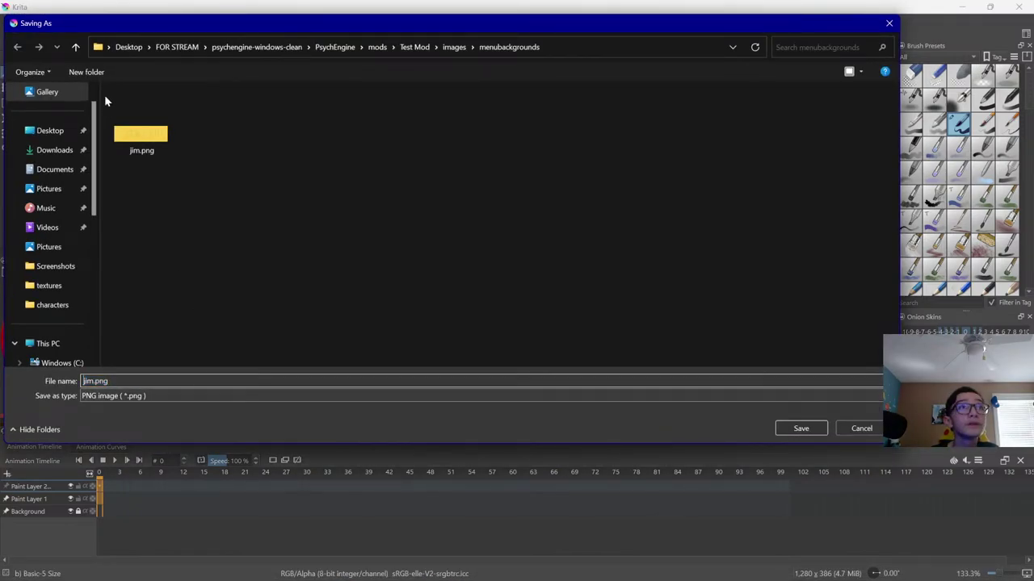
pyautogui.click(142, 129)
pyautogui.press('Delete')
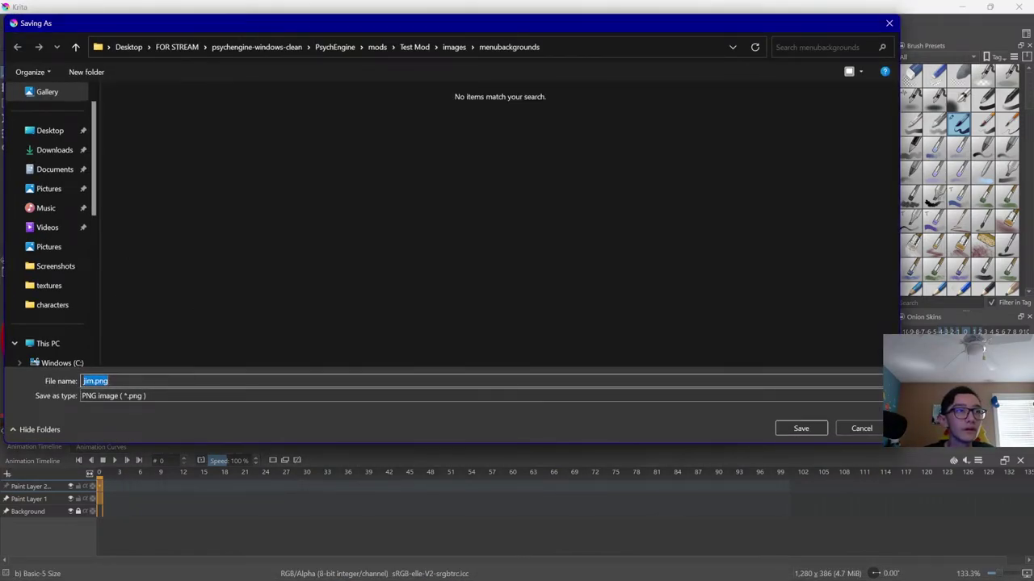
# Save the image as menu_jim.png with the default PNG export options
pyautogui.click(82, 383)
pyautogui.write('menu_')
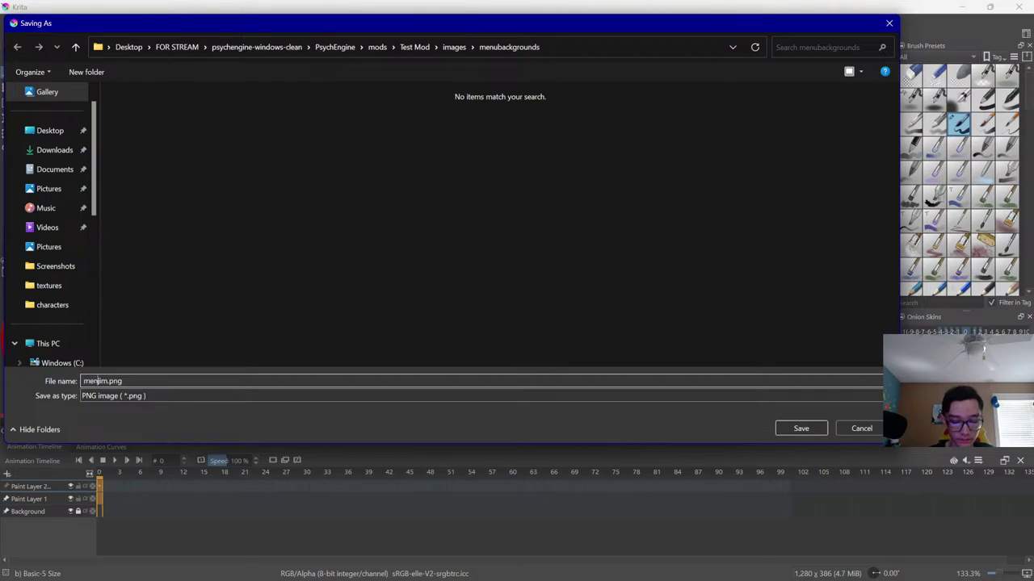
pyautogui.click(793, 428)
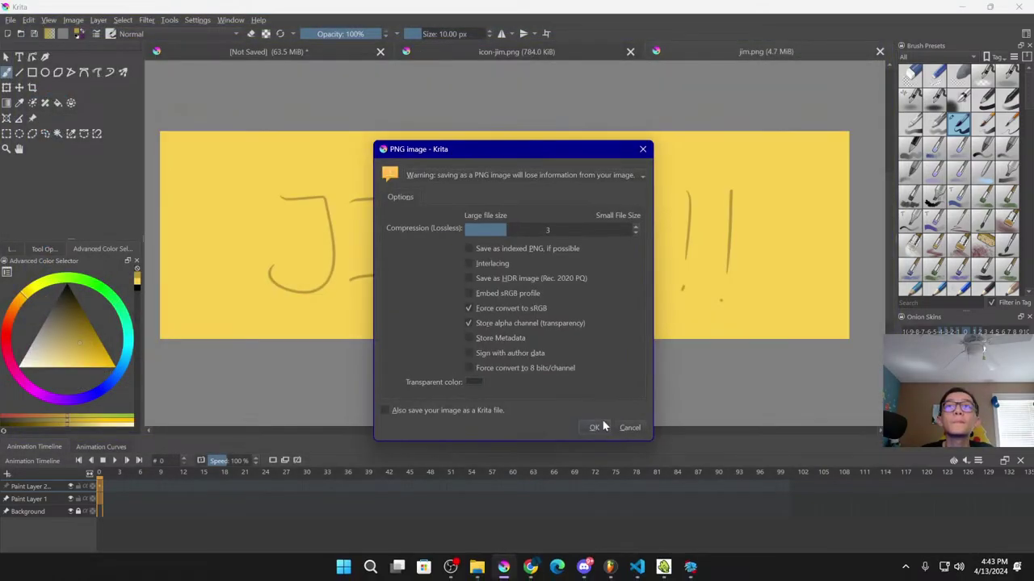
pyautogui.click(598, 426)
# Switch to Psych Engine's week editor and set the week's background asset to jim
pyautogui.click(693, 568)
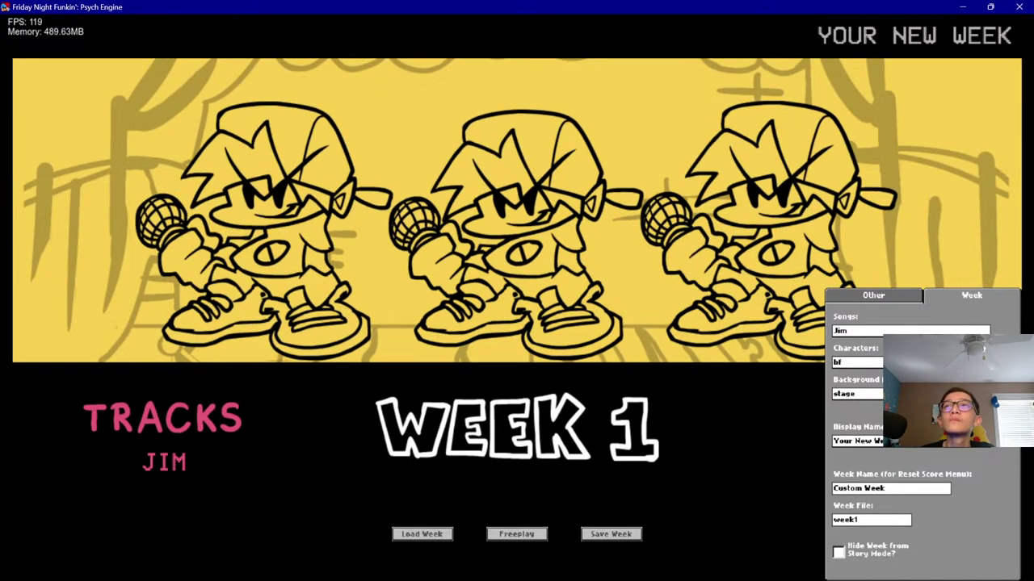
pyautogui.press('BackSpace')
pyautogui.press('BackSpace')
pyautogui.press('BackSpace')
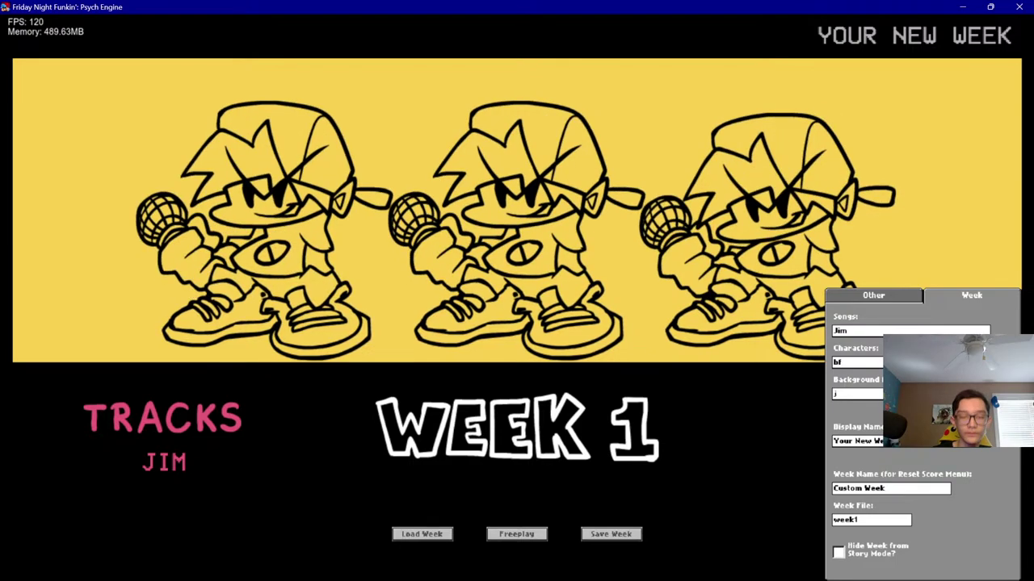
pyautogui.write('jim')
# Clear all three menu character names from the week so only the background remains
pyautogui.click(857, 361)
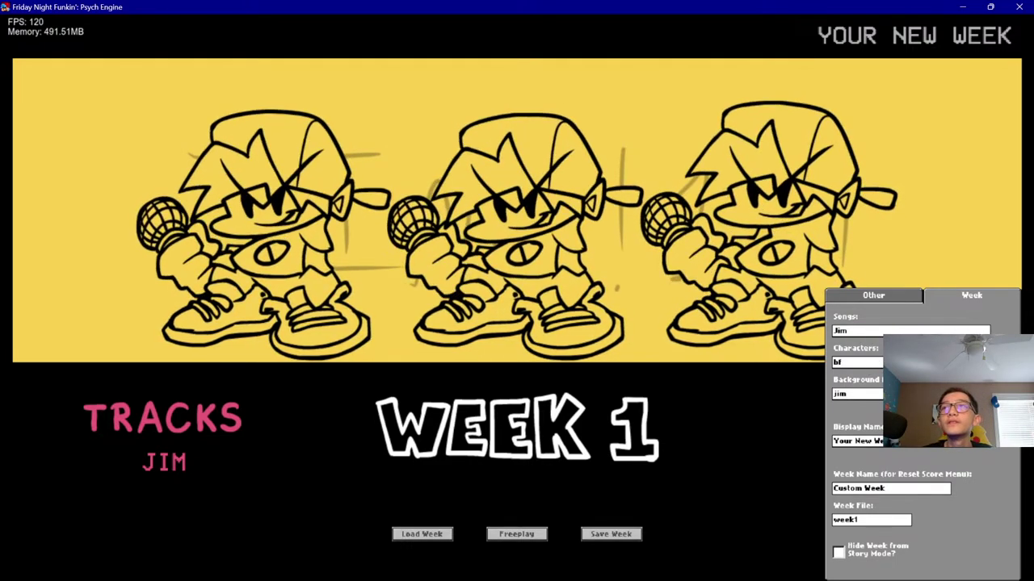
pyautogui.press('BackSpace')
pyautogui.press('BackSpace')
pyautogui.click(918, 362)
pyautogui.press('BackSpace')
pyautogui.press('BackSpace')
pyautogui.click(978, 362)
pyautogui.press('BackSpace')
pyautogui.press('BackSpace')
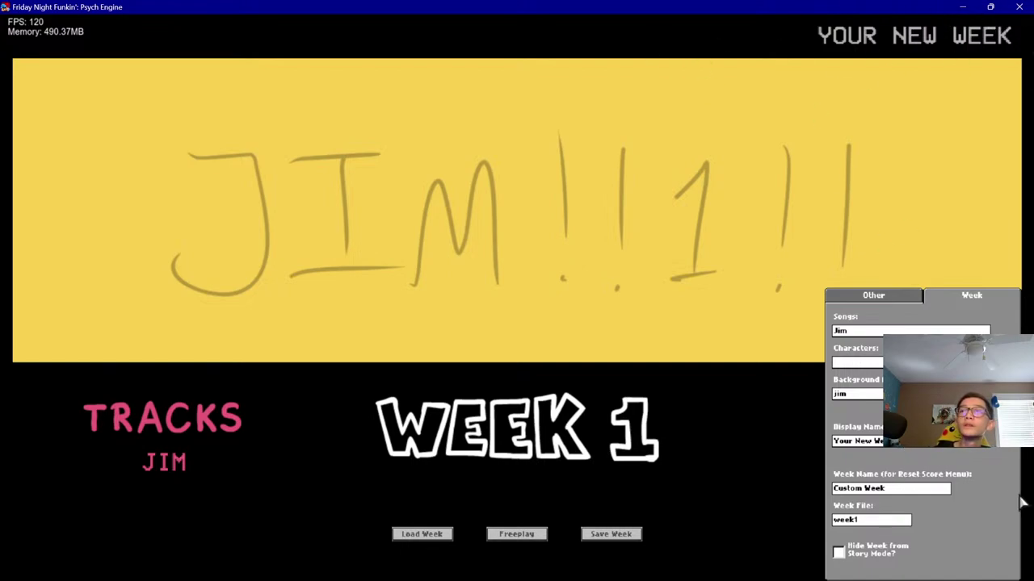
# Change the week's display name to jim goes crazy
pyautogui.press('BackSpace')
pyautogui.press('BackSpace')
pyautogui.press('BackSpace')
pyautogui.press('BackSpace')
pyautogui.press('BackSpace')
pyautogui.press('BackSpace')
pyautogui.press('BackSpace')
pyautogui.press('BackSpace')
pyautogui.press('BackSpace')
pyautogui.press('BackSpace')
pyautogui.press('BackSpace')
pyautogui.press('BackSpace')
pyautogui.press('BackSpace')
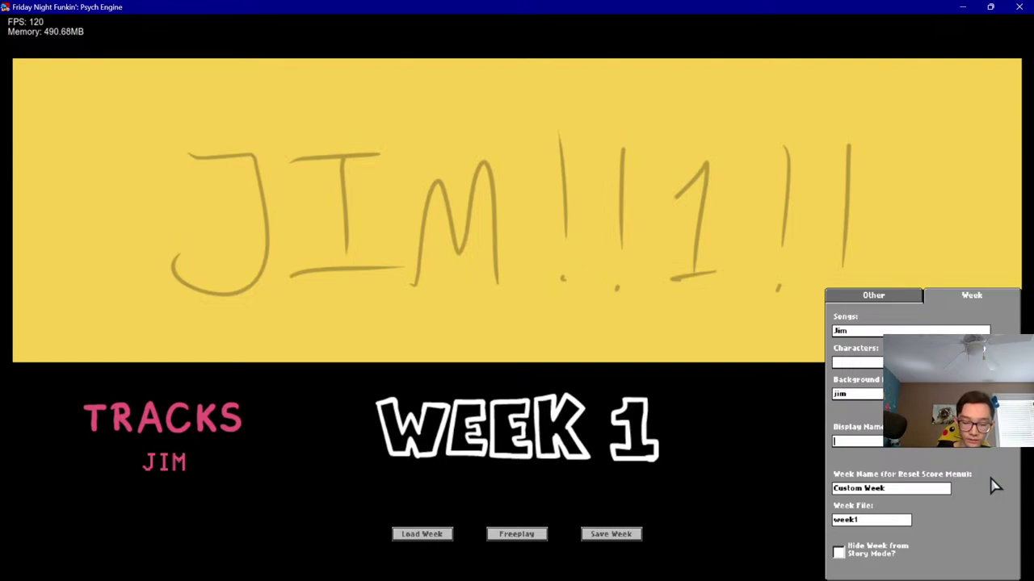
pyautogui.write('jim goes crazy')
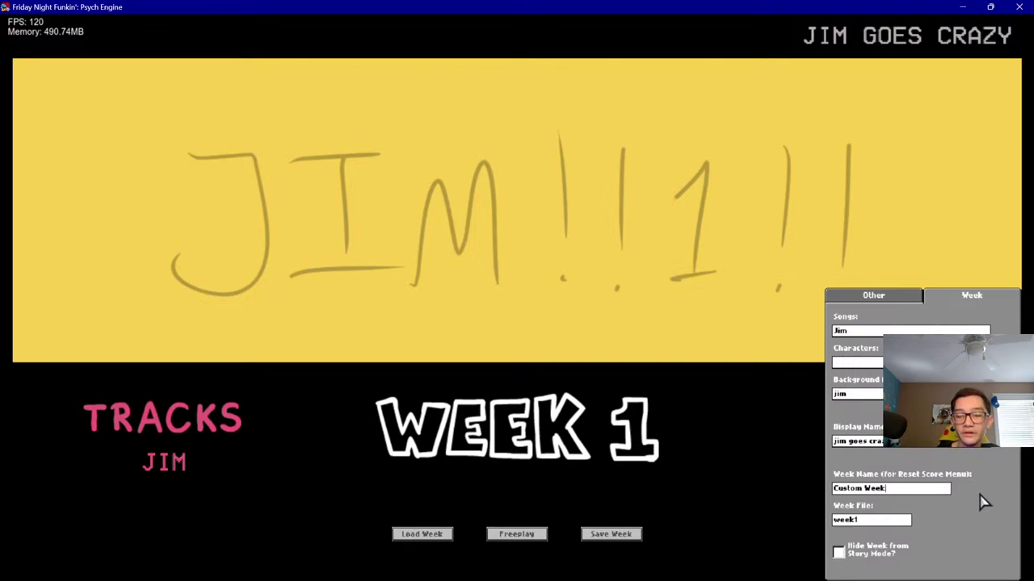
# Set the week name for the reset score menu to Jim
pyautogui.press('BackSpace')
pyautogui.press('BackSpace')
pyautogui.press('BackSpace')
pyautogui.press('BackSpace')
pyautogui.press('BackSpace')
pyautogui.press('BackSpace')
pyautogui.press('BackSpace')
pyautogui.press('BackSpace')
pyautogui.press('BackSpace')
pyautogui.press('BackSpace')
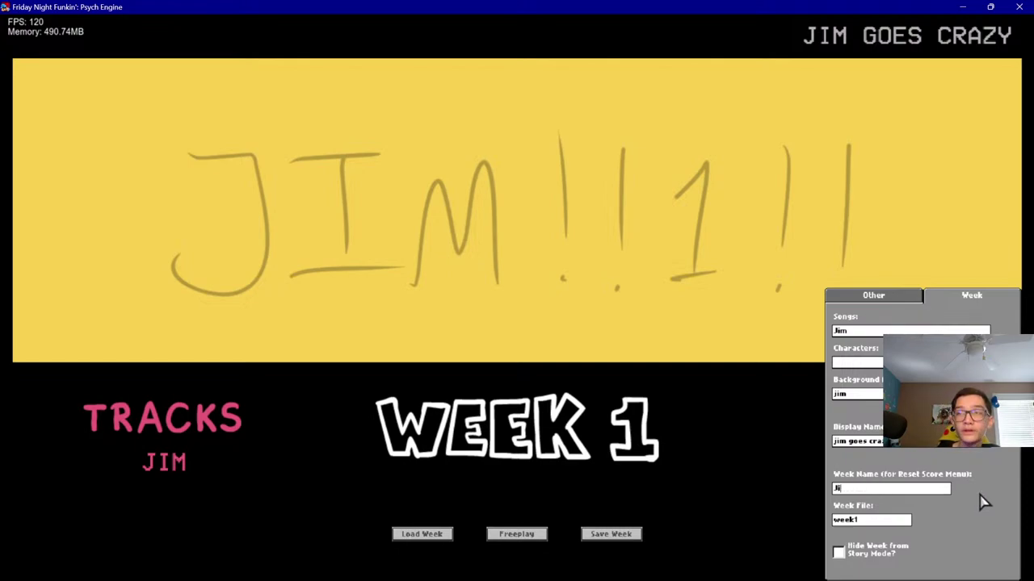
# Switch to File Explorer and copy week7.png from the base game's assets/shared/images/storymenu folder
pyautogui.click(888, 522)
pyautogui.moveTo(554, 543)
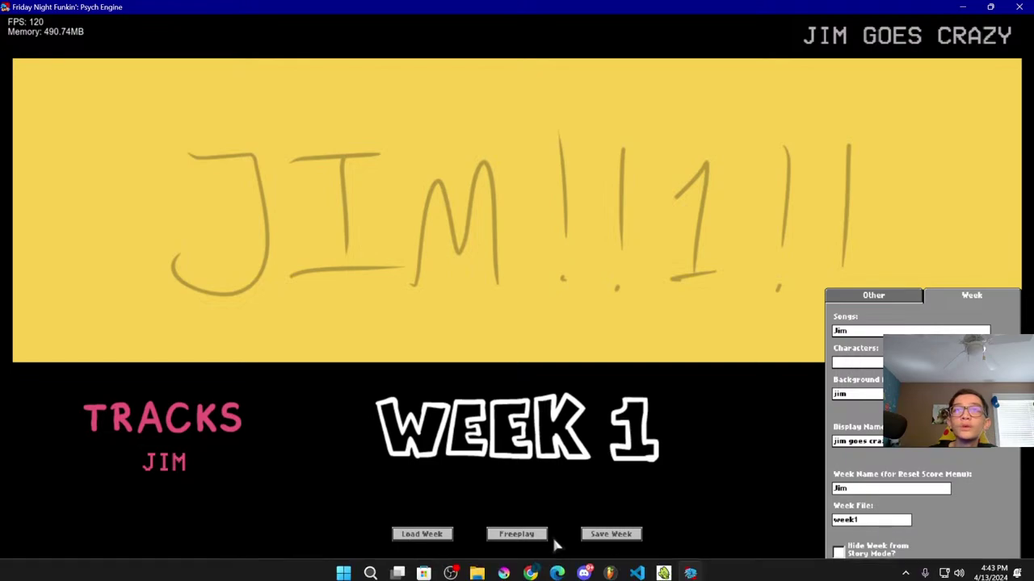
pyautogui.moveTo(477, 570)
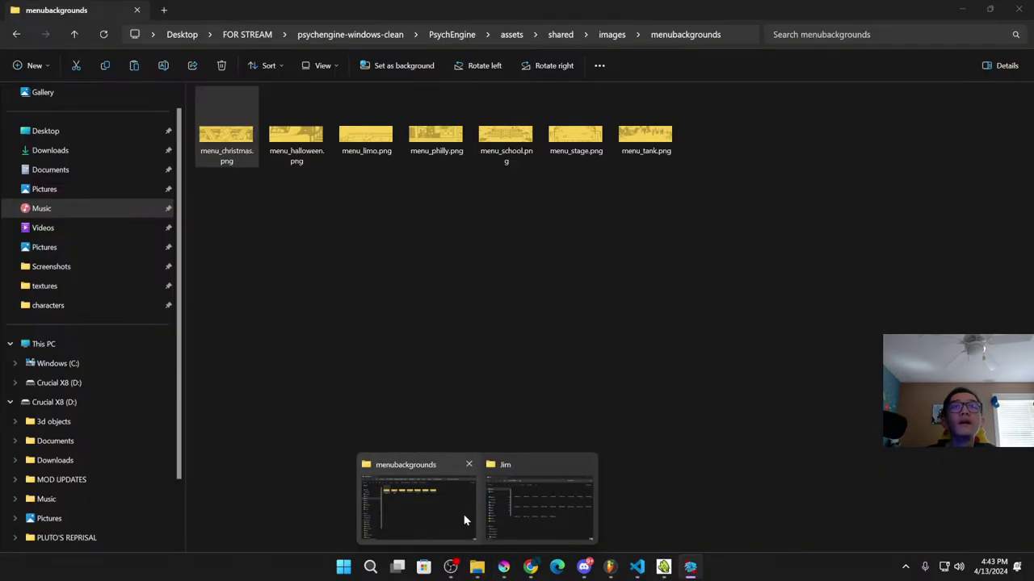
pyautogui.click(463, 519)
pyautogui.click(611, 34)
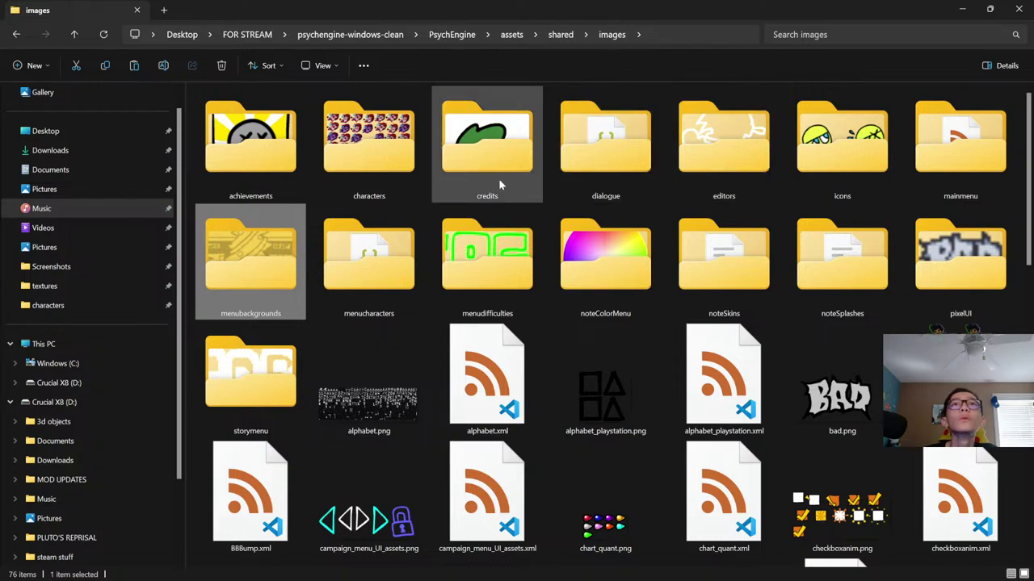
pyautogui.doubleClick(271, 364)
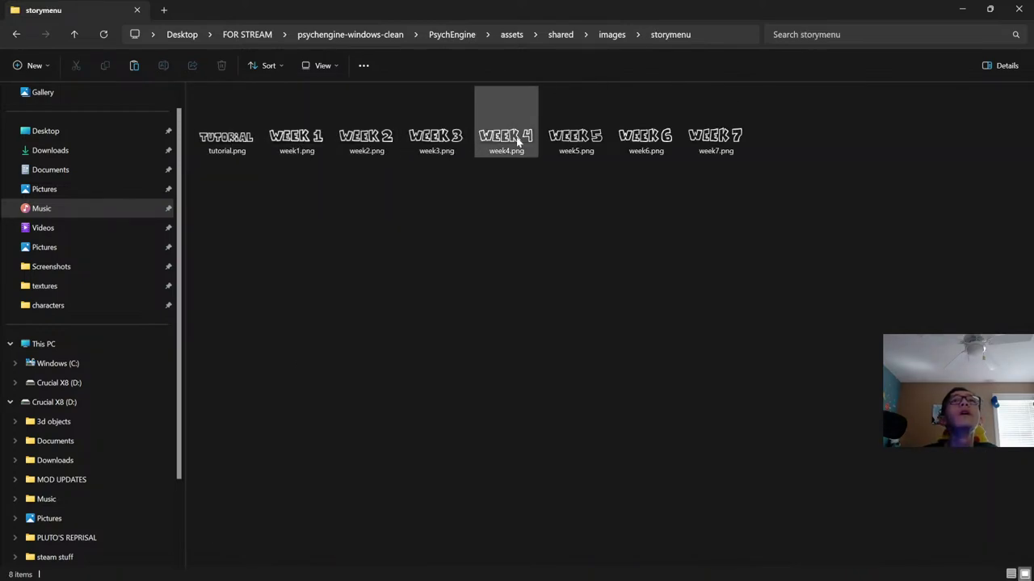
pyautogui.click(704, 141)
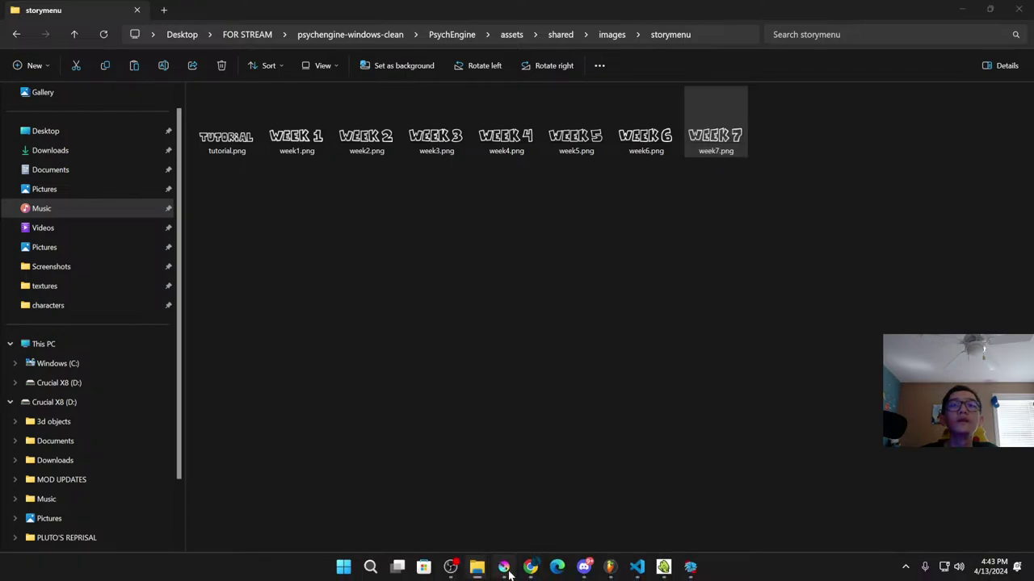
# Switch to Krita, delete the old lettering layer from menu_jim.png and paste the copied Week 7 title
pyautogui.click(507, 570)
pyautogui.click(6, 248)
pyautogui.click(134, 428)
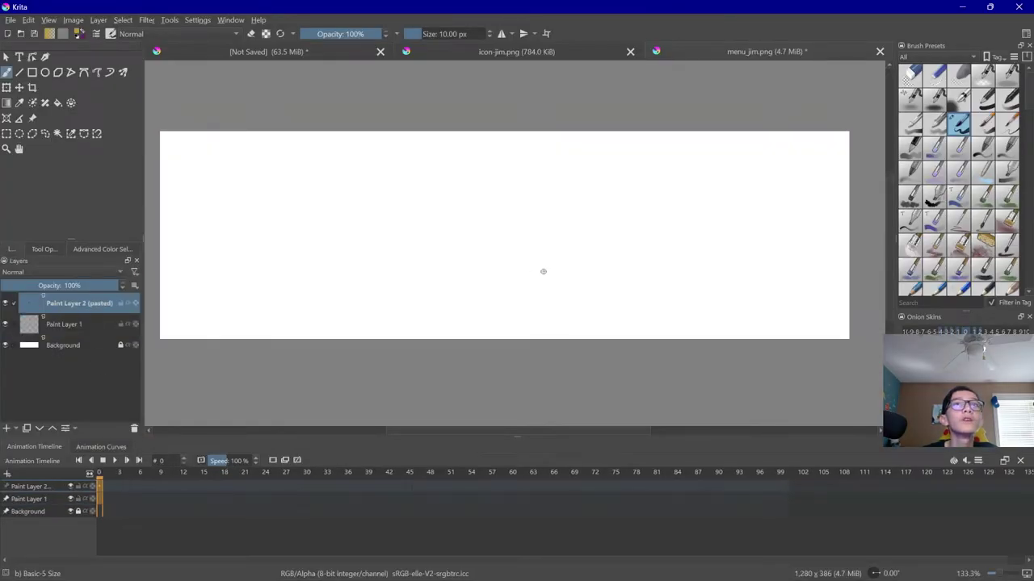
# Fill the Background layer with solid black behind the pasted Week 7 title
pyautogui.click(117, 346)
pyautogui.click(59, 106)
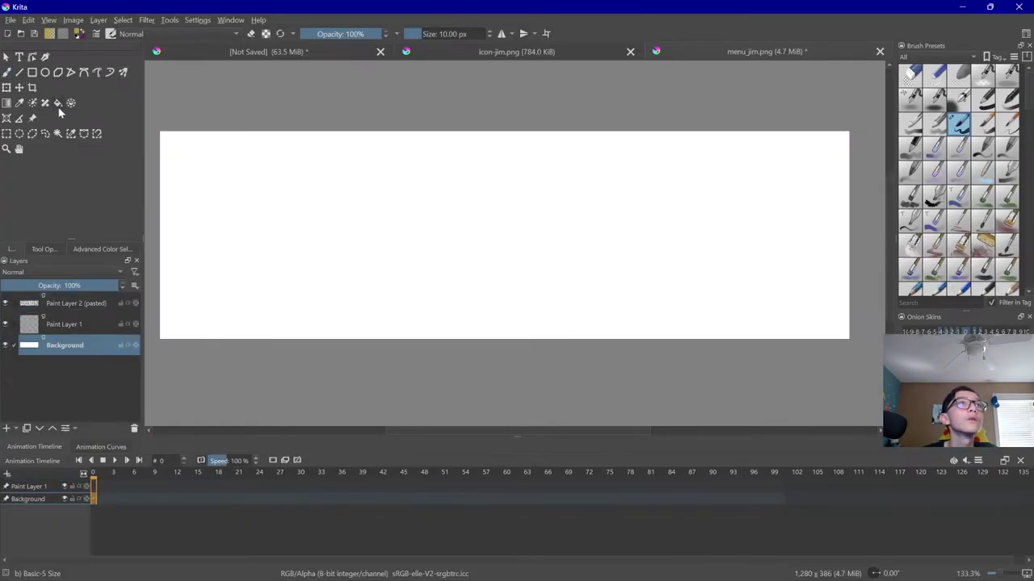
pyautogui.click(88, 246)
pyautogui.click(68, 286)
pyautogui.click(311, 202)
pyautogui.click(10, 250)
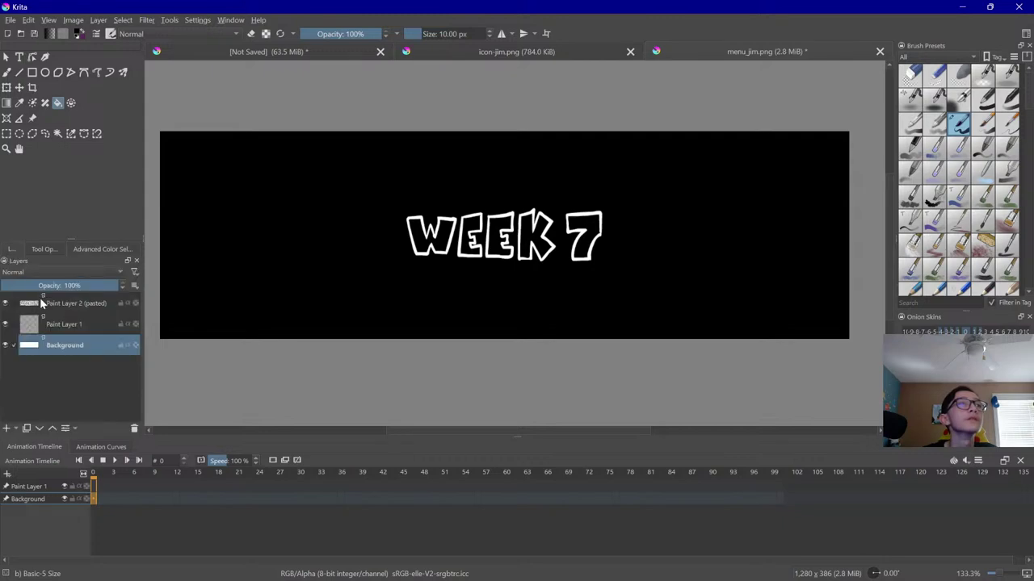
pyautogui.hotkey('ctrl', 'v')
pyautogui.click(85, 348)
pyautogui.scroll(2, 515, 222)
pyautogui.scroll(1, 404, 267)
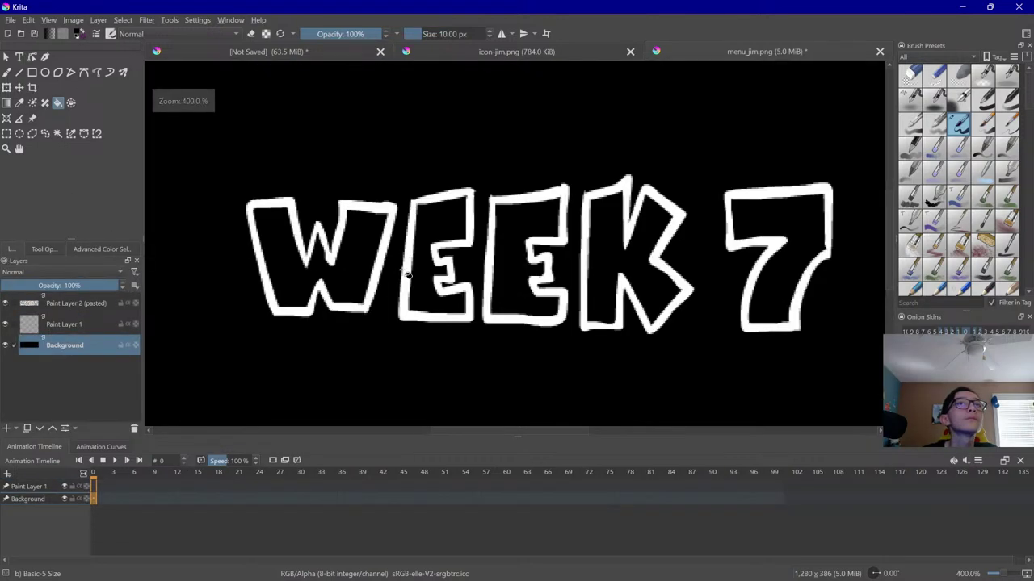
# Fade the pasted Week 7 layer to 29% opacity as a tracing guide and add a new paint layer above it
pyautogui.moveTo(379, 280); pyautogui.dragTo(362, 284)
pyautogui.click(77, 304)
pyautogui.moveTo(32, 285); pyautogui.dragTo(58, 285)
pyautogui.click(6, 428)
pyautogui.hotkey('ctrl', '-')
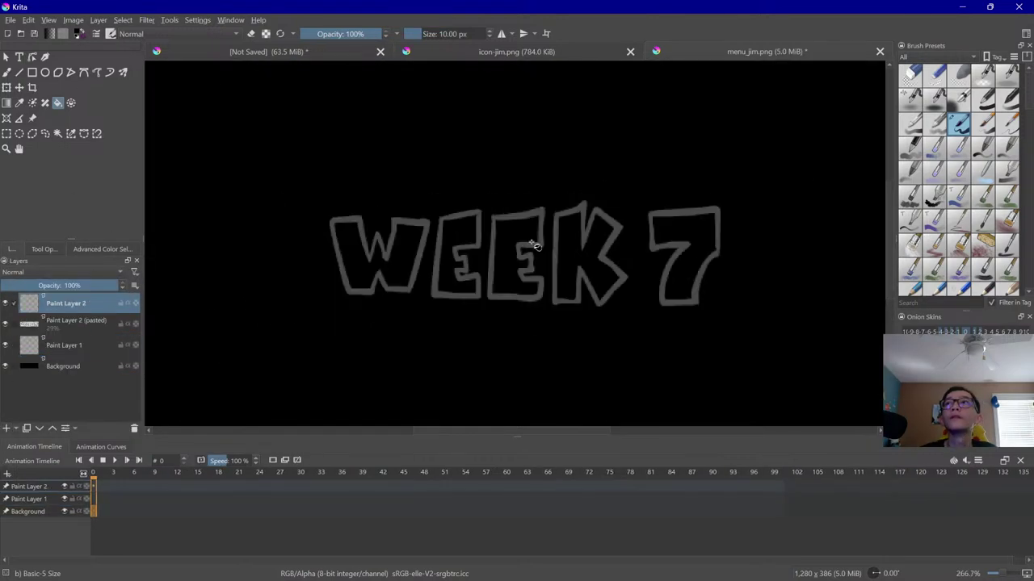
# Fade the Week 7 guide layer further to 17% opacity and choose white as the freehand brush colour
pyautogui.click(6, 72)
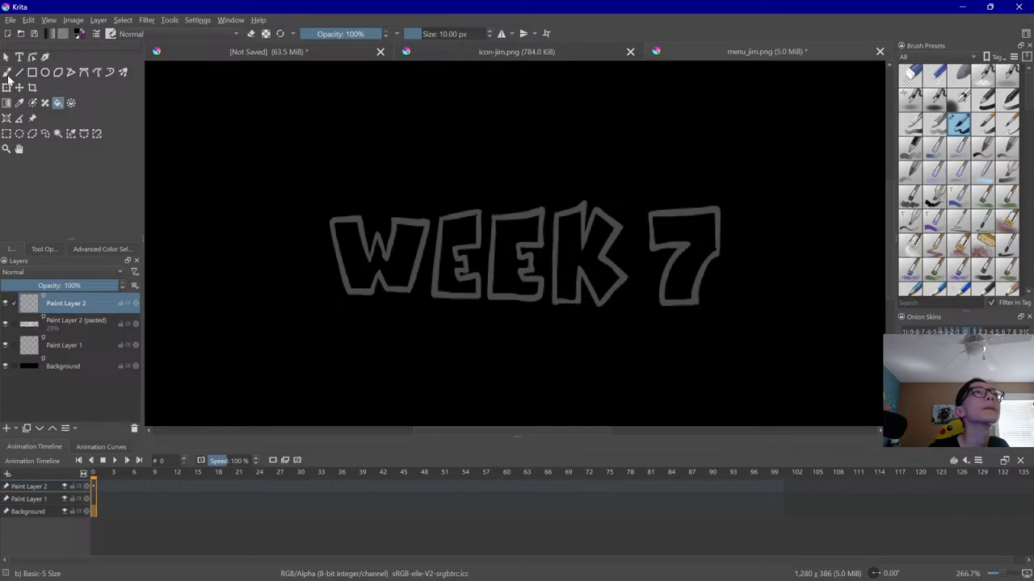
pyautogui.click(79, 321)
pyautogui.moveTo(36, 285); pyautogui.dragTo(22, 285)
pyautogui.click(94, 248)
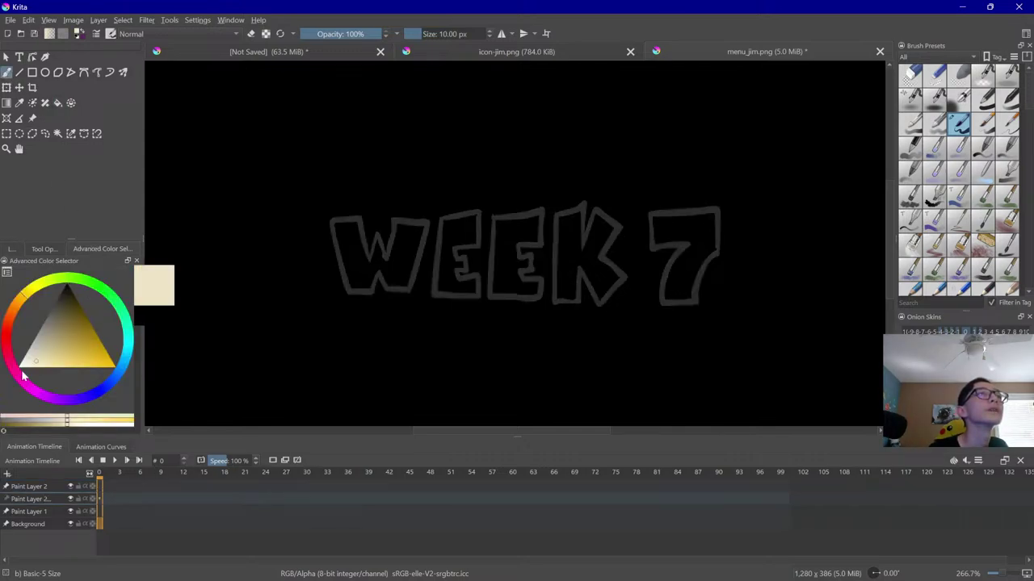
pyautogui.click(11, 248)
pyautogui.scroll(1, 364, 226)
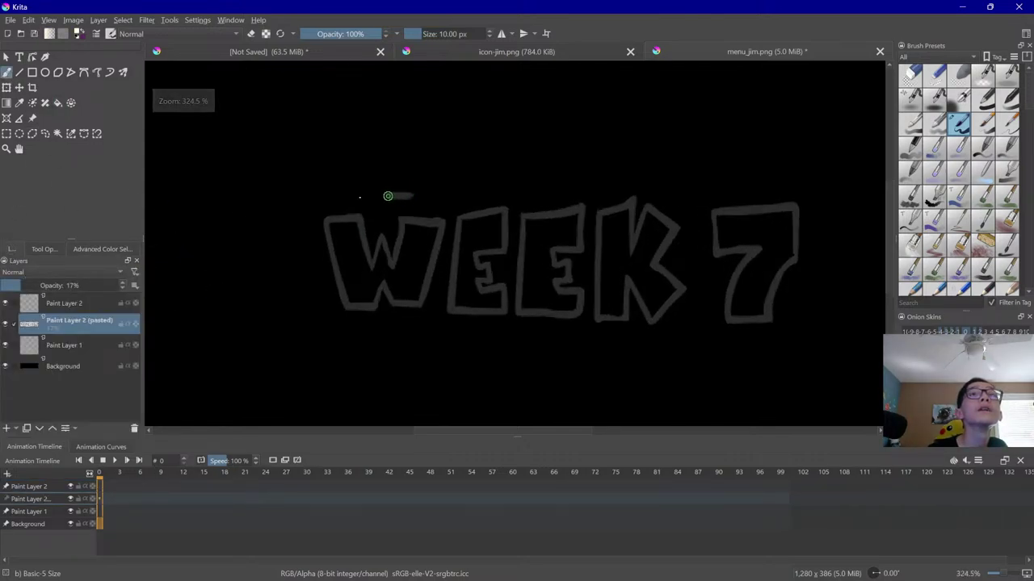
# Draw JIM in white outlined block letters on the new layer over the Week 7 guide, and delete the guide layer
pyautogui.click(79, 305)
pyautogui.moveTo(408, 197)
pyautogui.mouseDown()
pyautogui.moveTo(355, 202)
pyautogui.moveTo(398, 265)
pyautogui.moveTo(348, 299)
pyautogui.moveTo(428, 204)
pyautogui.moveTo(389, 200)
pyautogui.mouseUp()
pyautogui.moveTo(489, 208)
pyautogui.mouseDown()
pyautogui.moveTo(460, 207)
pyautogui.moveTo(470, 301)
pyautogui.moveTo(520, 291)
pyautogui.moveTo(521, 207)
pyautogui.moveTo(474, 205)
pyautogui.mouseUp()
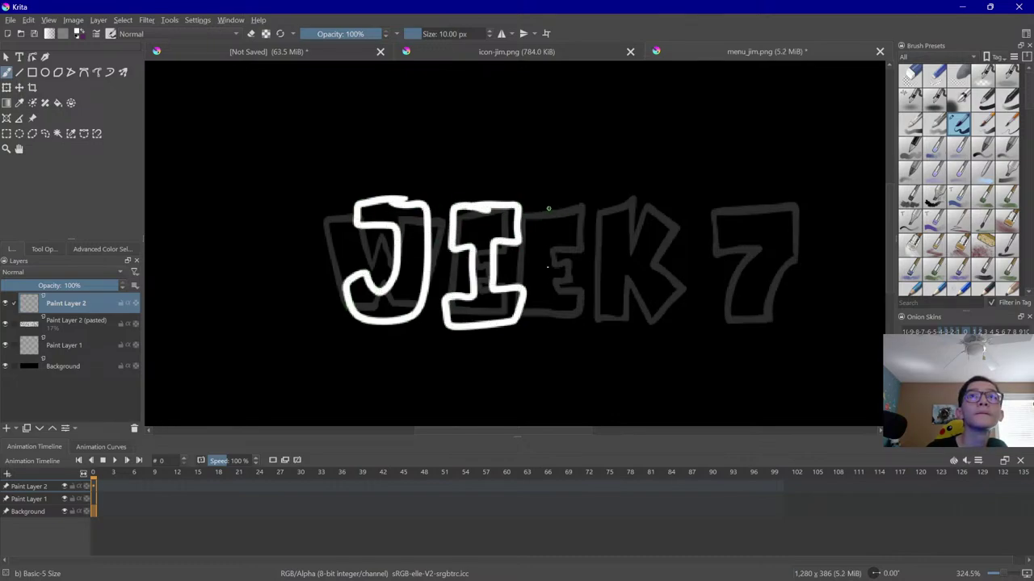
pyautogui.moveTo(547, 209)
pyautogui.mouseDown()
pyautogui.moveTo(594, 279)
pyautogui.moveTo(624, 271)
pyautogui.moveTo(669, 208)
pyautogui.moveTo(586, 202)
pyautogui.moveTo(547, 226)
pyautogui.mouseUp()
pyautogui.click(86, 326)
pyautogui.click(135, 429)
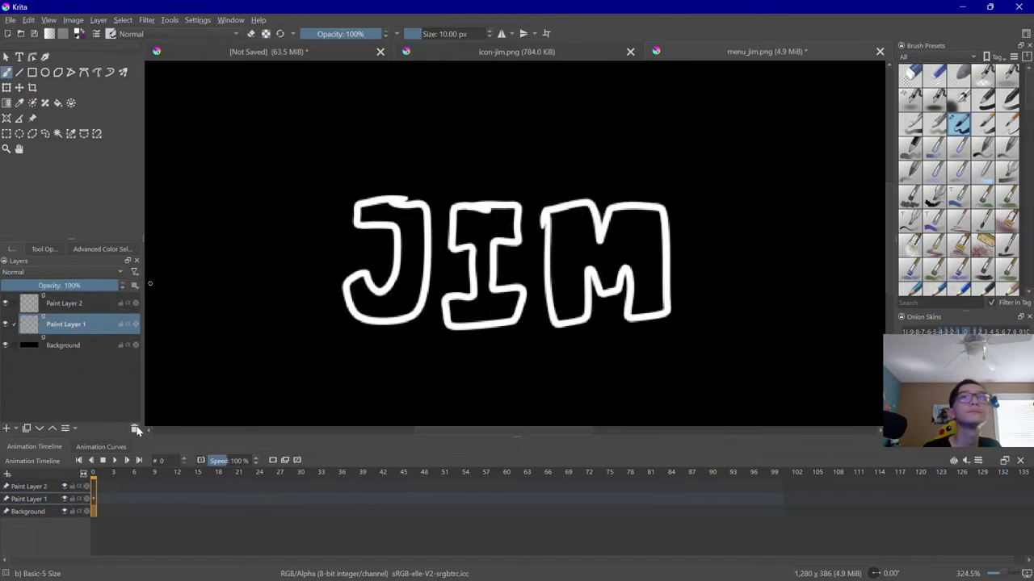
# Trim the image to the JIM lettering layer and delete the black Background layer to leave it transparent
pyautogui.click(68, 303)
pyautogui.click(73, 19)
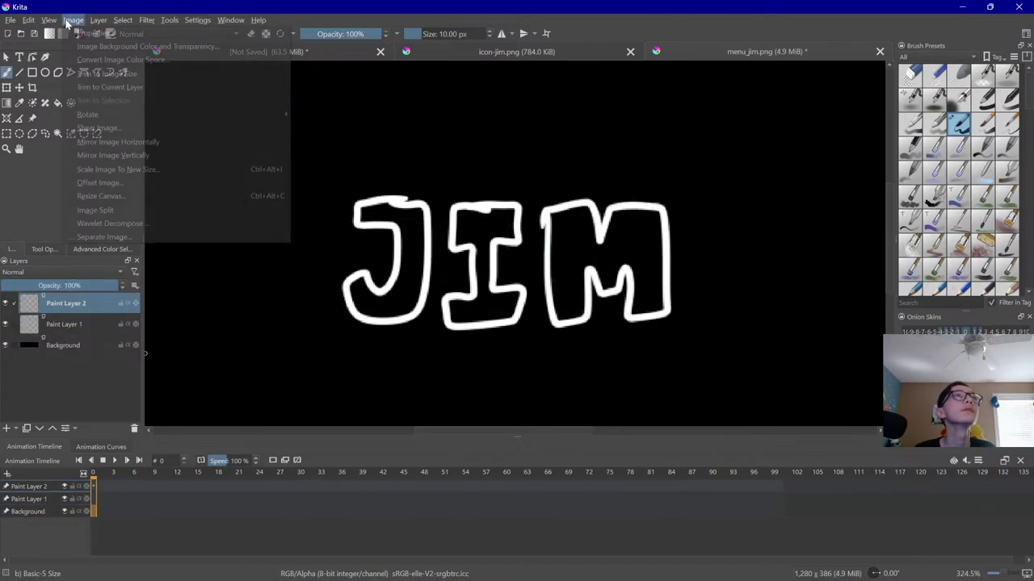
pyautogui.click(113, 86)
pyautogui.click(60, 345)
pyautogui.click(73, 19)
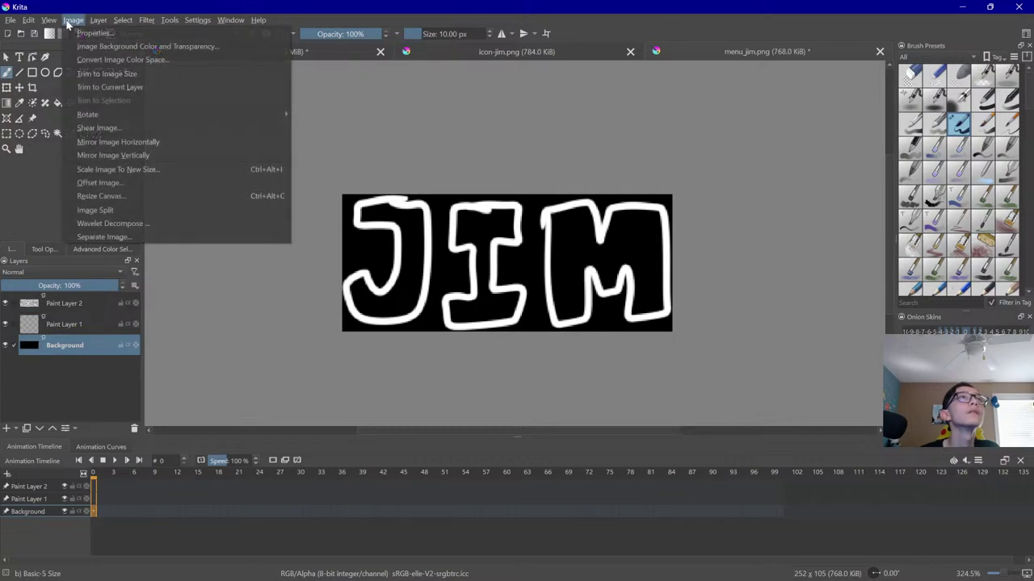
pyautogui.click(135, 429)
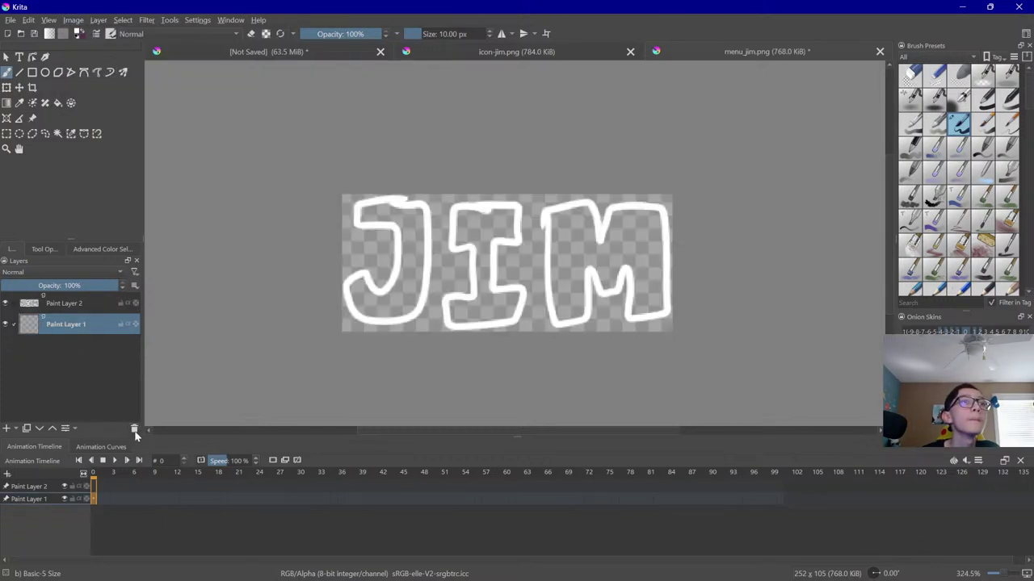
pyautogui.scroll(-2, 197, 167)
# Save the lettering as jim.png in the Test Mod's images/storymenu folder with the default PNG export options
pyautogui.click(9, 21)
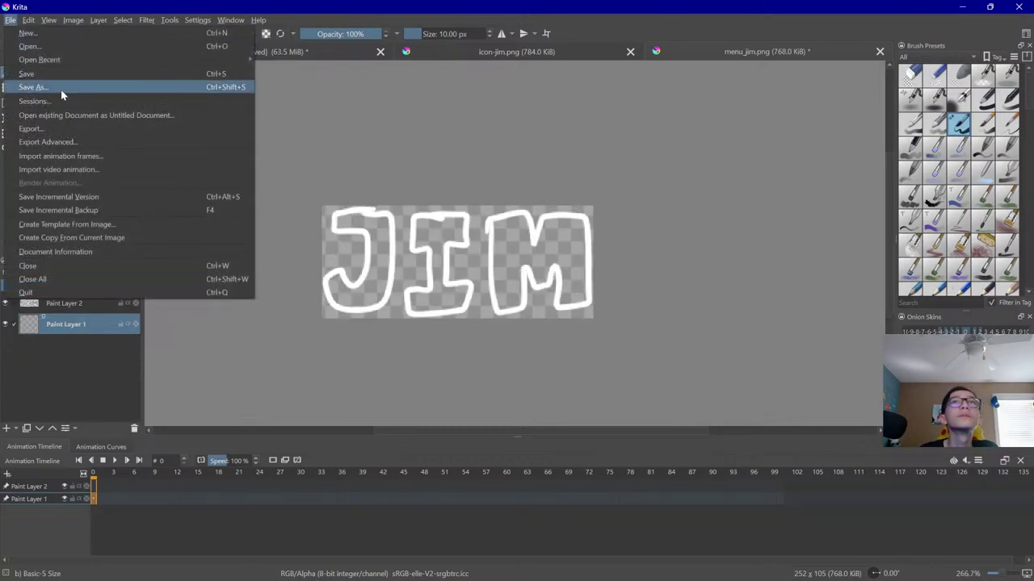
pyautogui.click(61, 90)
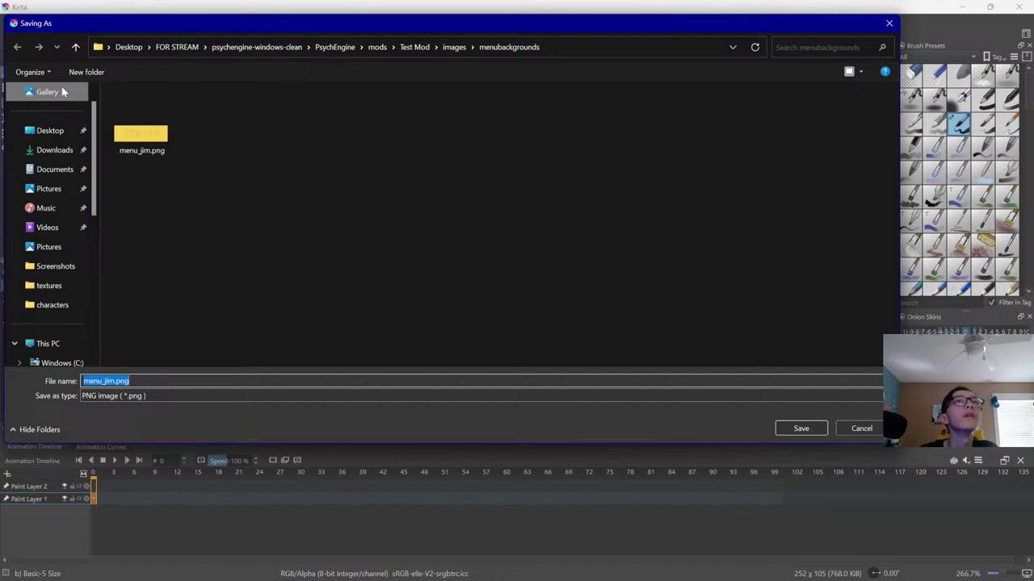
pyautogui.click(450, 49)
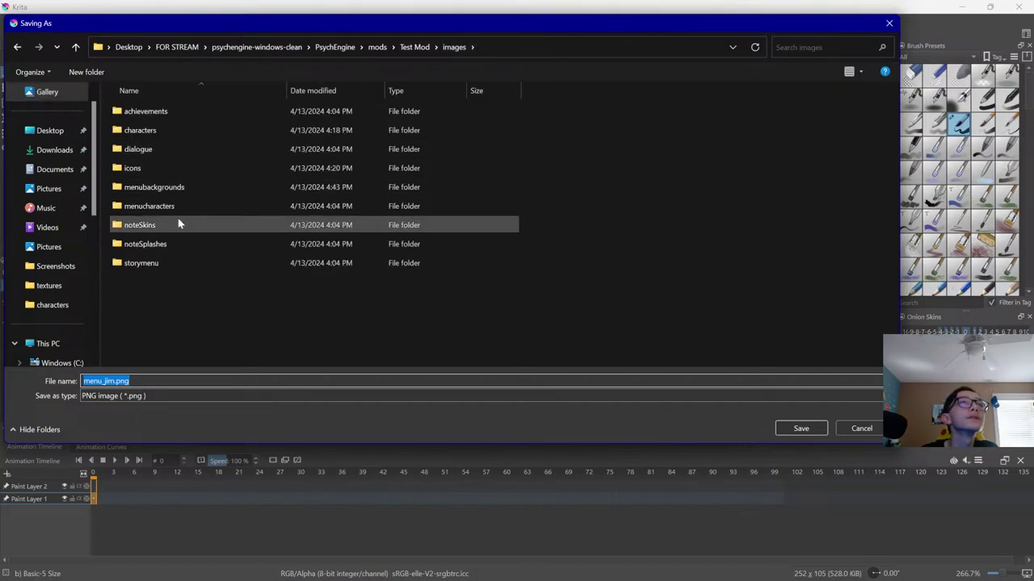
pyautogui.doubleClick(142, 263)
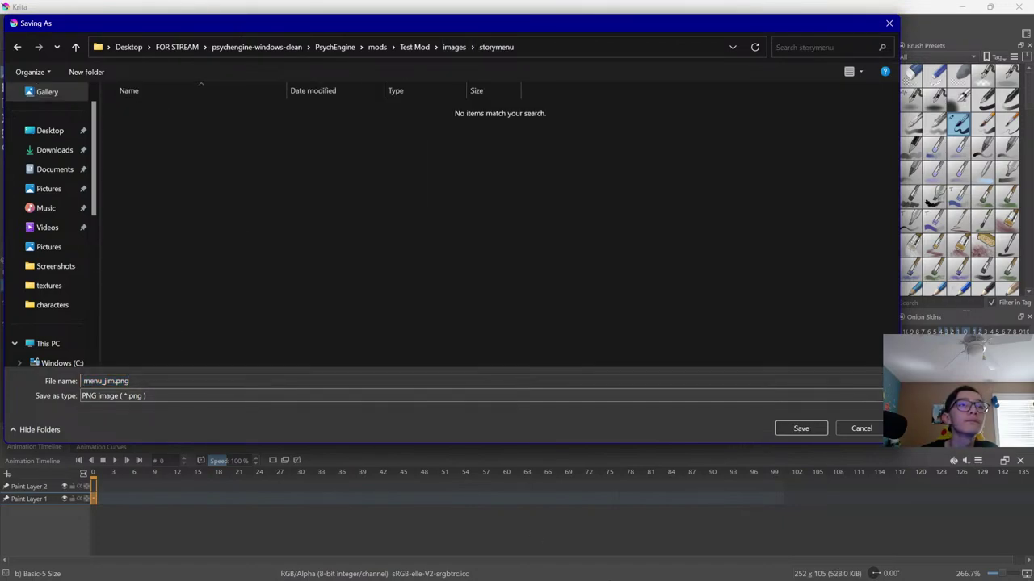
pyautogui.press('BackSpace')
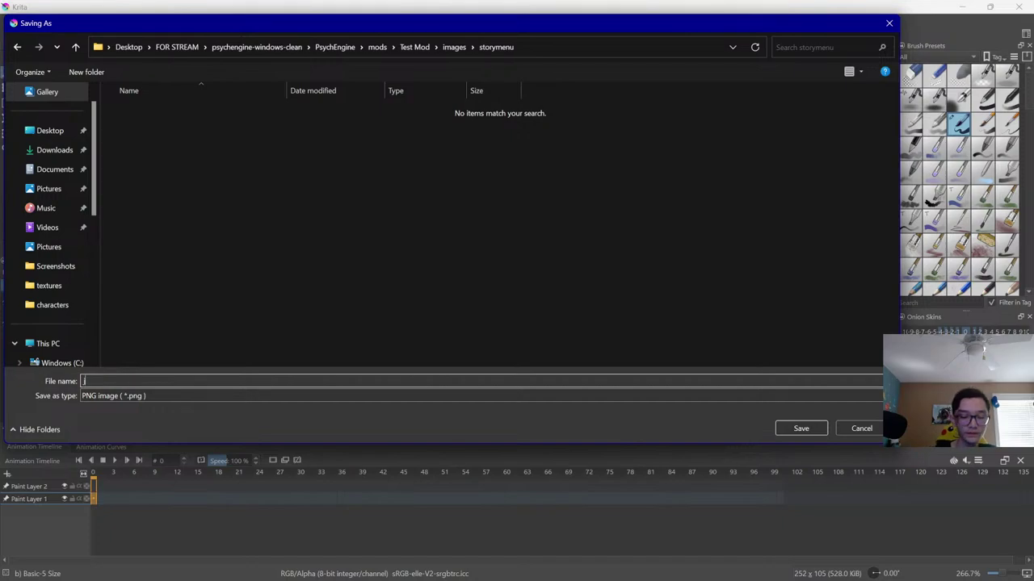
pyautogui.write('jim')
pyautogui.press('Return')
pyautogui.click(628, 417)
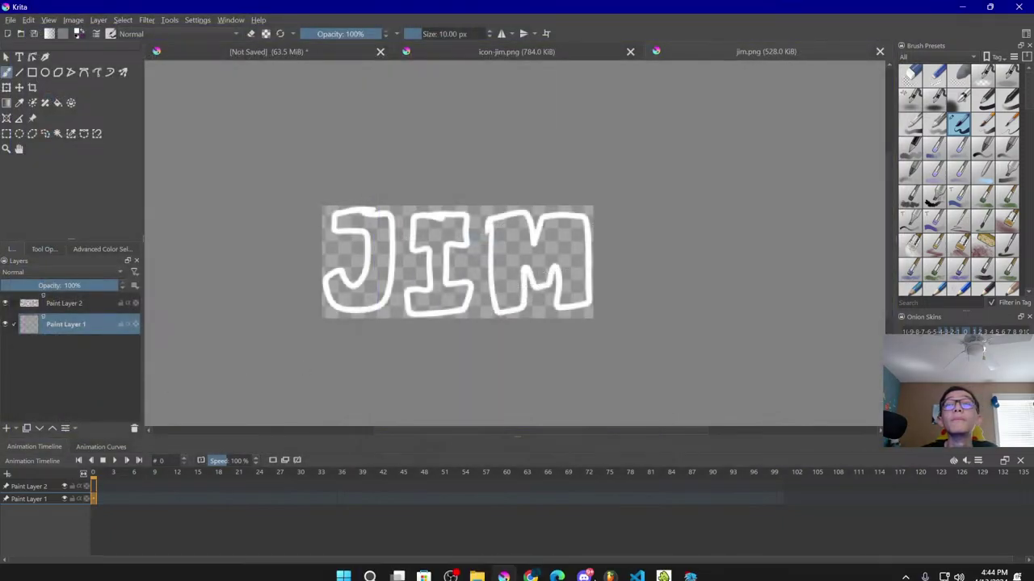
# Switch to Psych Engine's week editor and set the week file name to jim
pyautogui.click(696, 569)
pyautogui.click(903, 521)
pyautogui.press('BackSpace')
pyautogui.press('BackSpace')
pyautogui.press('BackSpace')
pyautogui.press('BackSpace')
pyautogui.press('BackSpace')
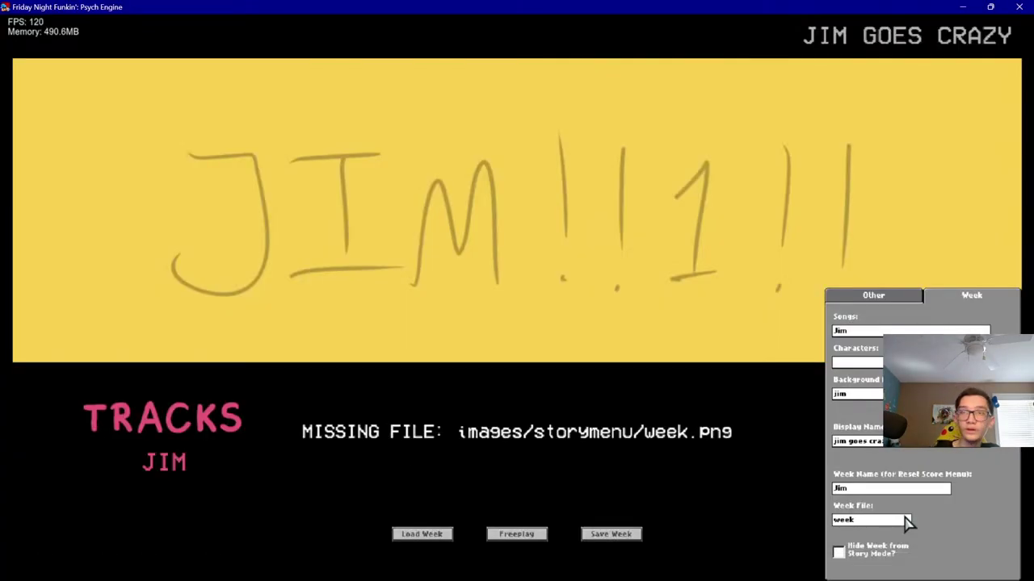
pyautogui.write('jim')
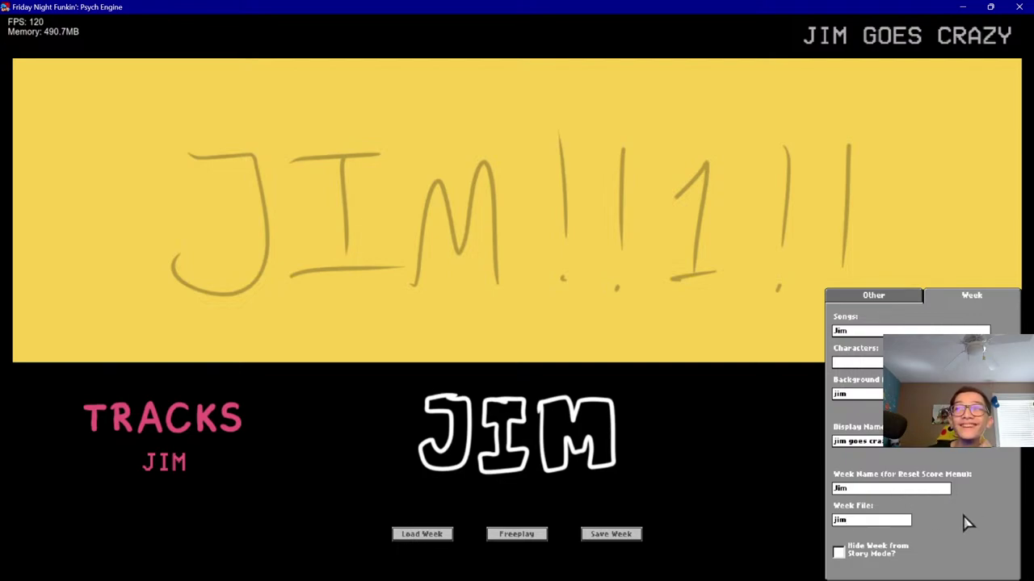
# Try the story-mode hiding and starts-locked options, turn locking back off, and set the week's difficulties to Normal
pyautogui.click(894, 558)
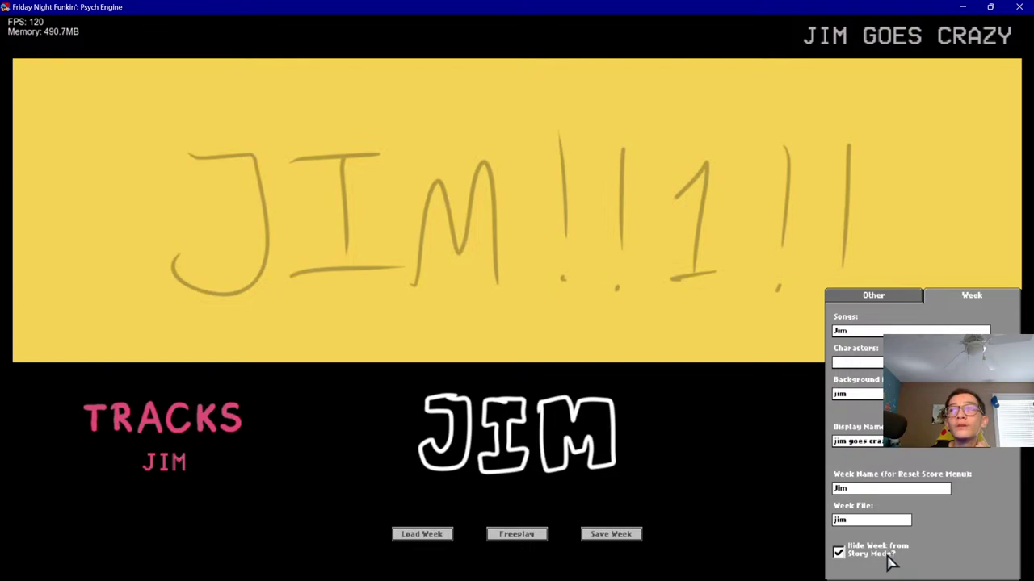
pyautogui.click(887, 299)
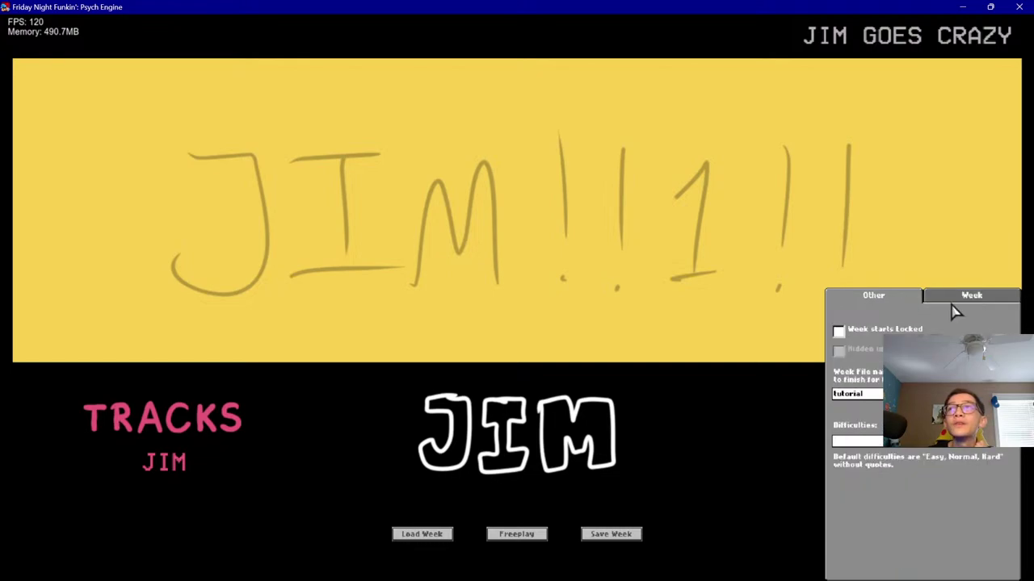
pyautogui.click(894, 331)
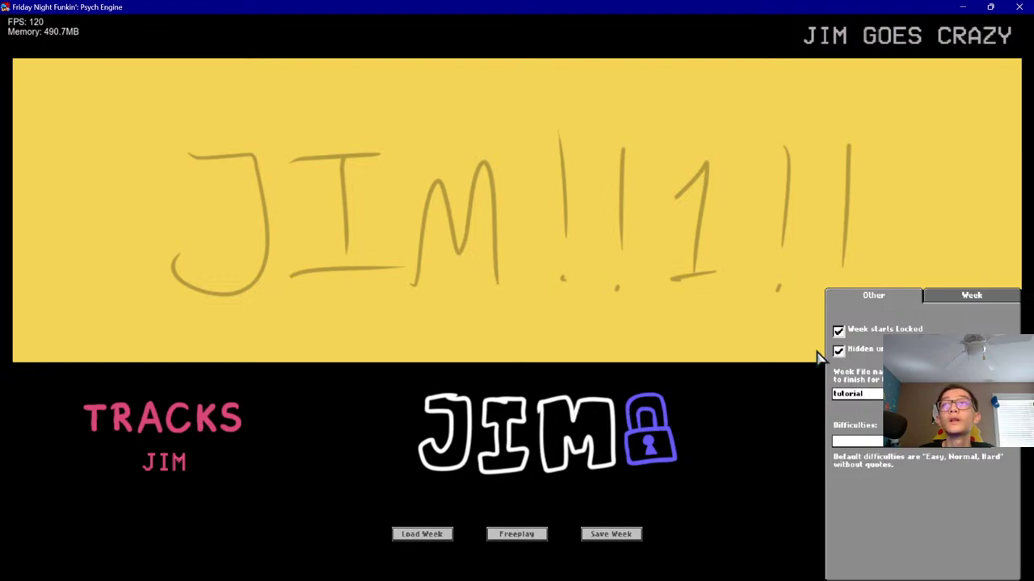
pyautogui.click(839, 330)
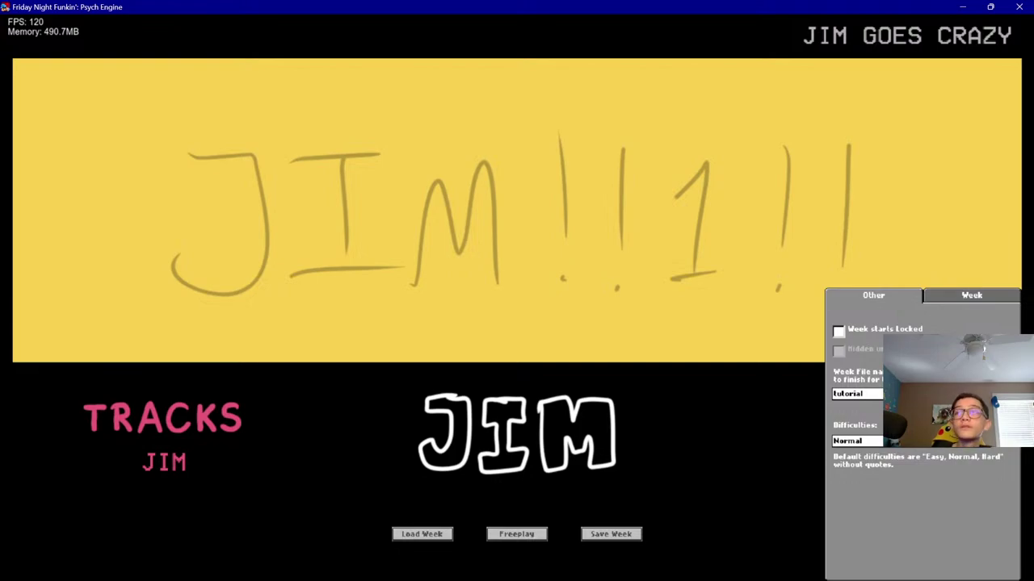
# Switch the week editor to its Freeplay settings and set the Jim song's icon to jim
pyautogui.click(960, 298)
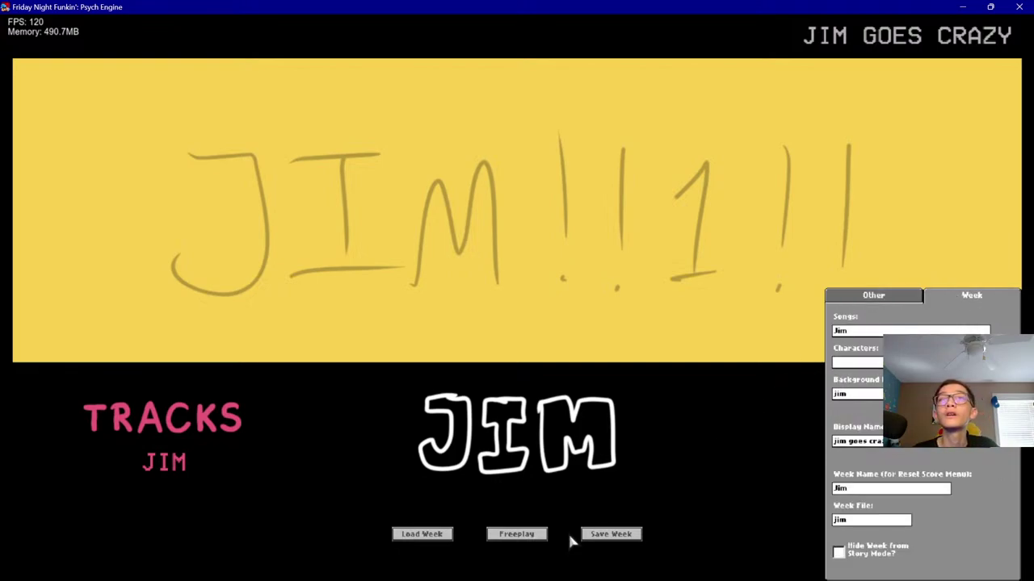
pyautogui.click(517, 535)
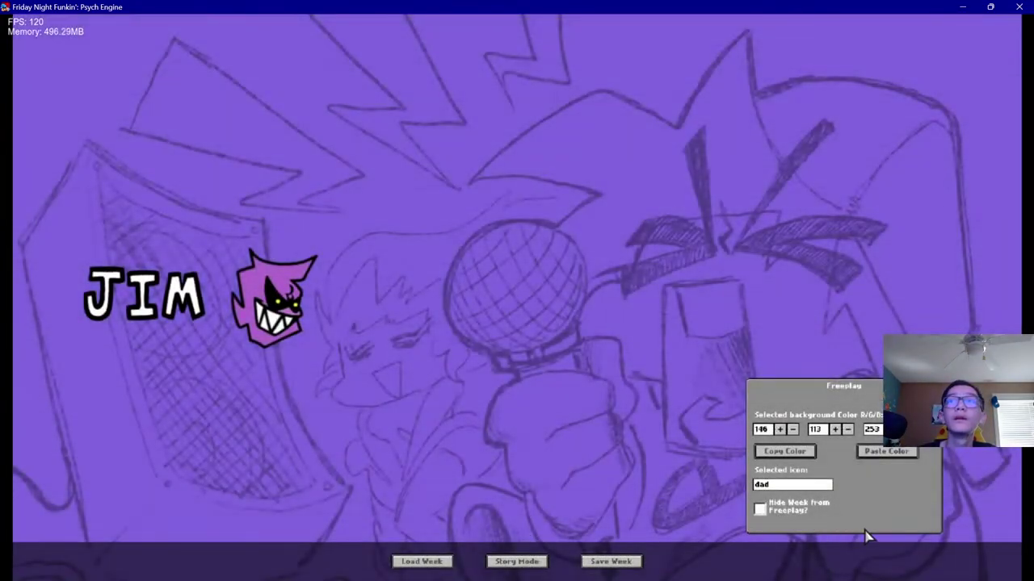
pyautogui.click(820, 488)
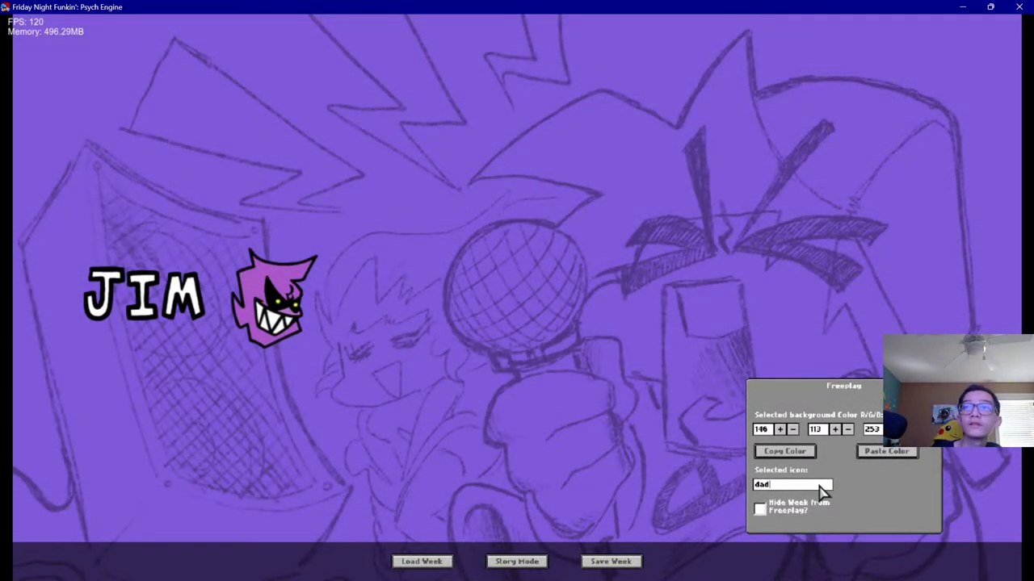
pyautogui.press('BackSpace')
pyautogui.press('BackSpace')
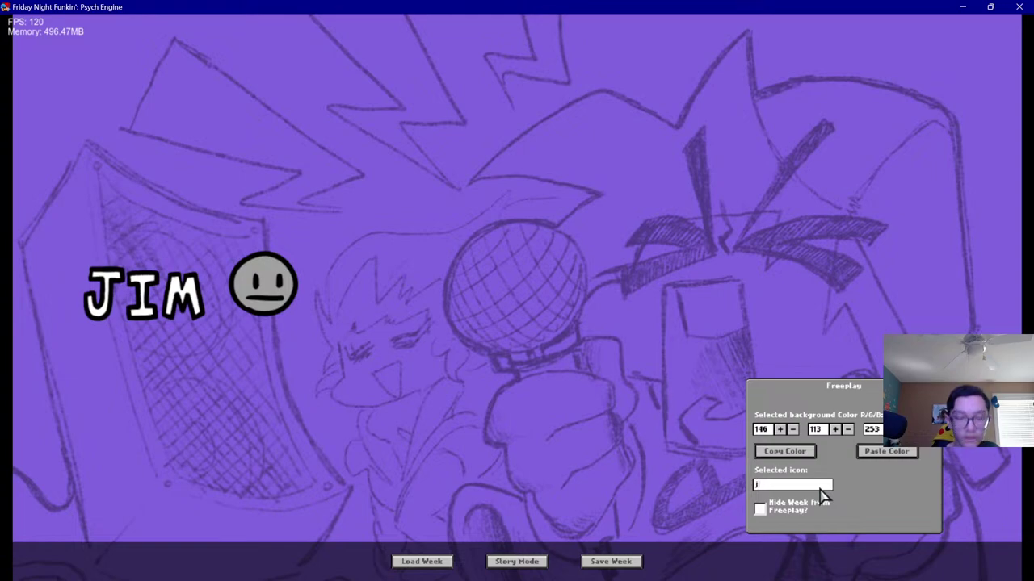
pyautogui.write('jim')
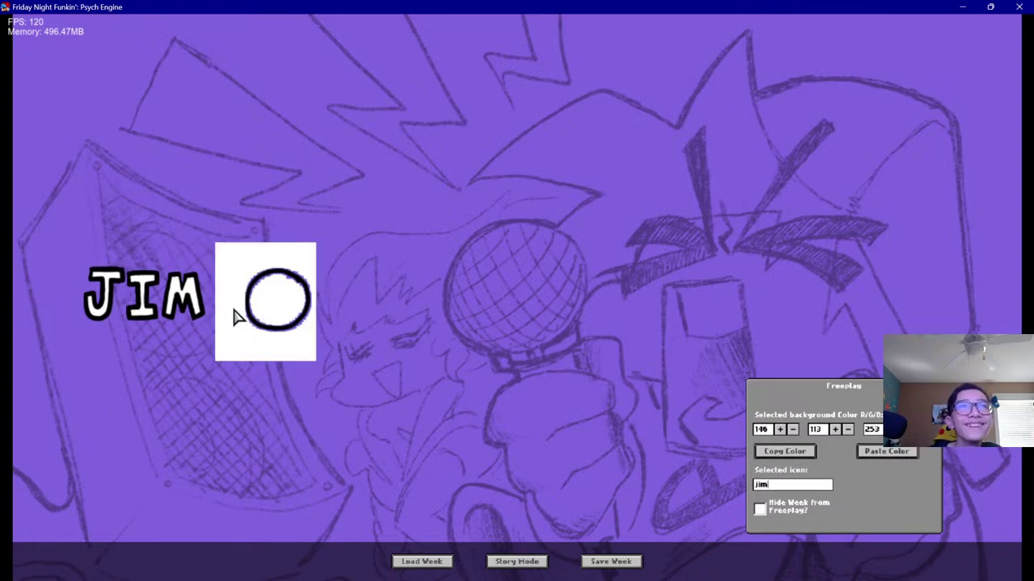
# Set the song's Freeplay background color to pure blue, RGB 0, 0, 255
pyautogui.click(798, 514)
pyautogui.click(794, 430)
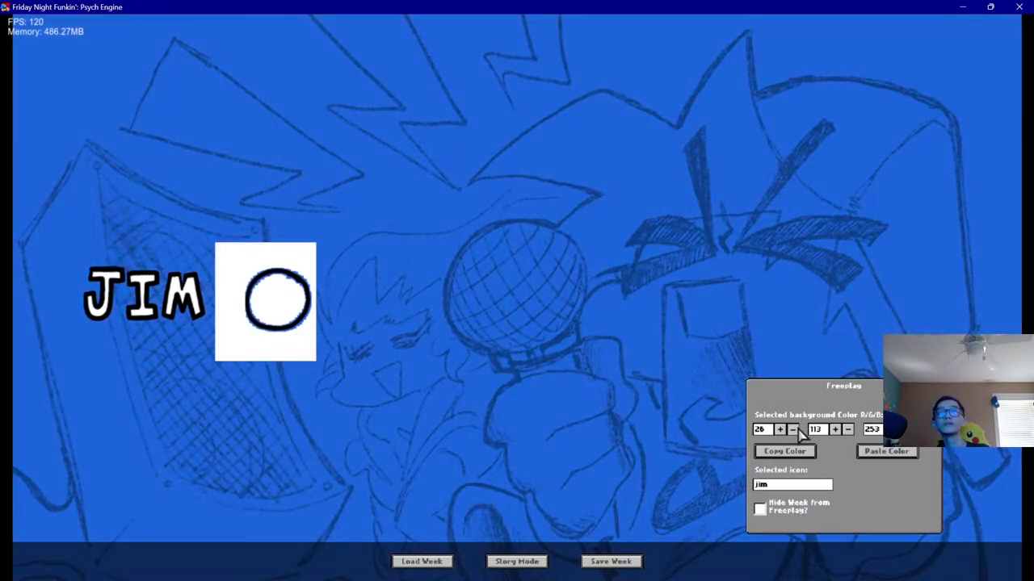
pyautogui.click(847, 428)
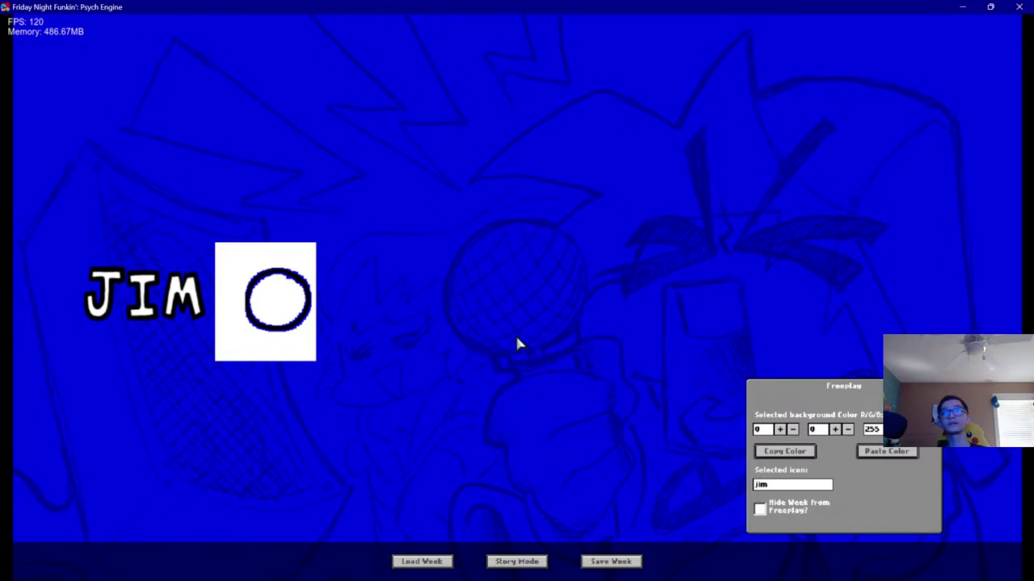
# Save the week as jim.json in the Test Mod's weeks folder
pyautogui.click(635, 563)
pyautogui.click(374, 35)
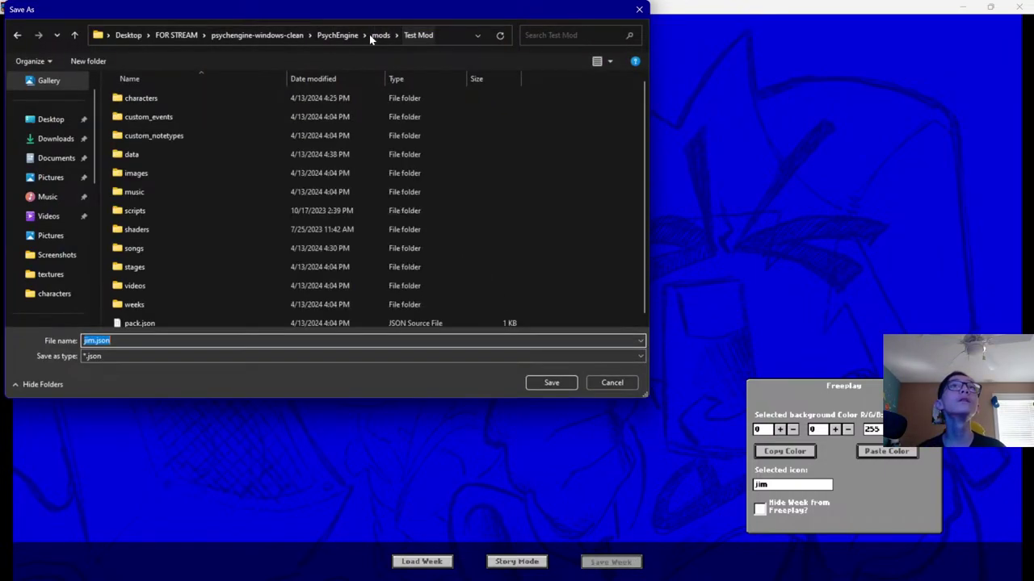
pyautogui.doubleClick(134, 304)
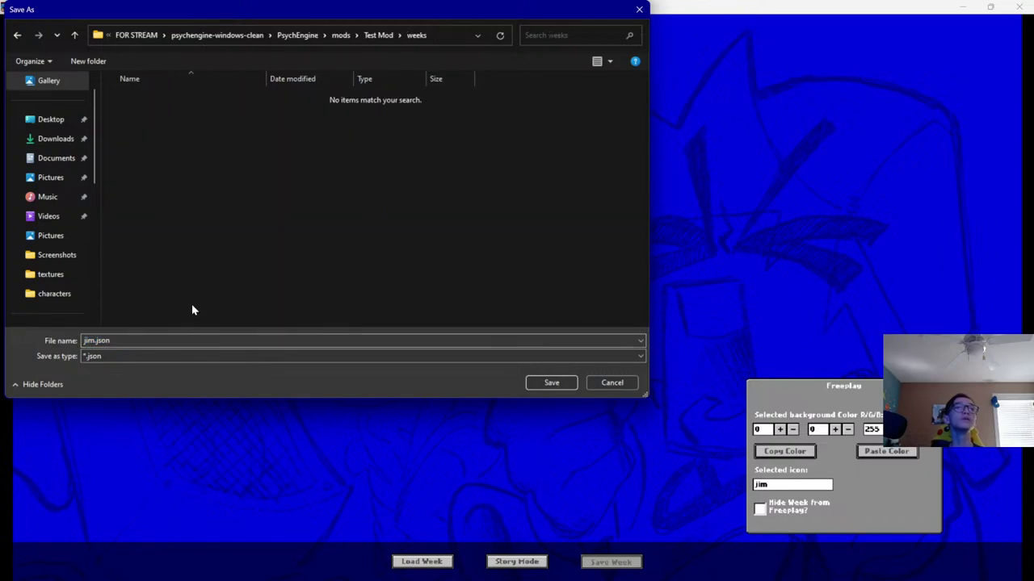
pyautogui.click(541, 385)
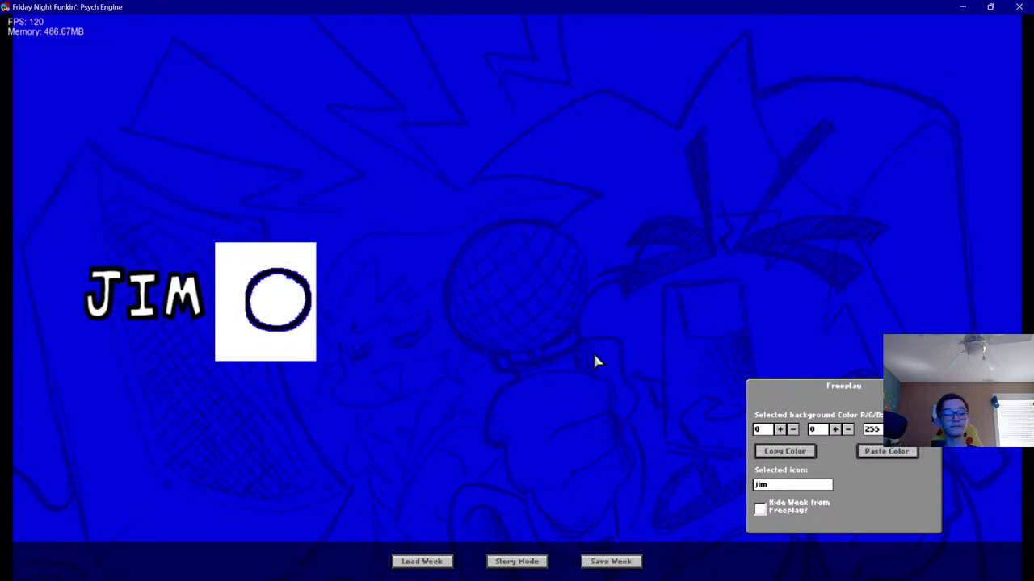
# Leave the editors for the main menu and start the Jim song on Normal from Freeplay
pyautogui.press('Escape')
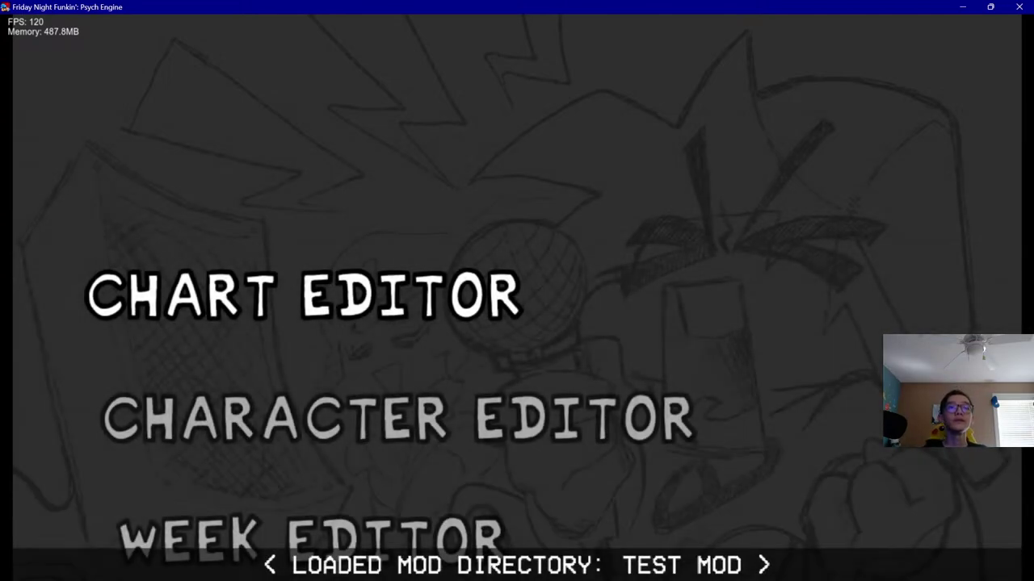
pyautogui.press('Escape')
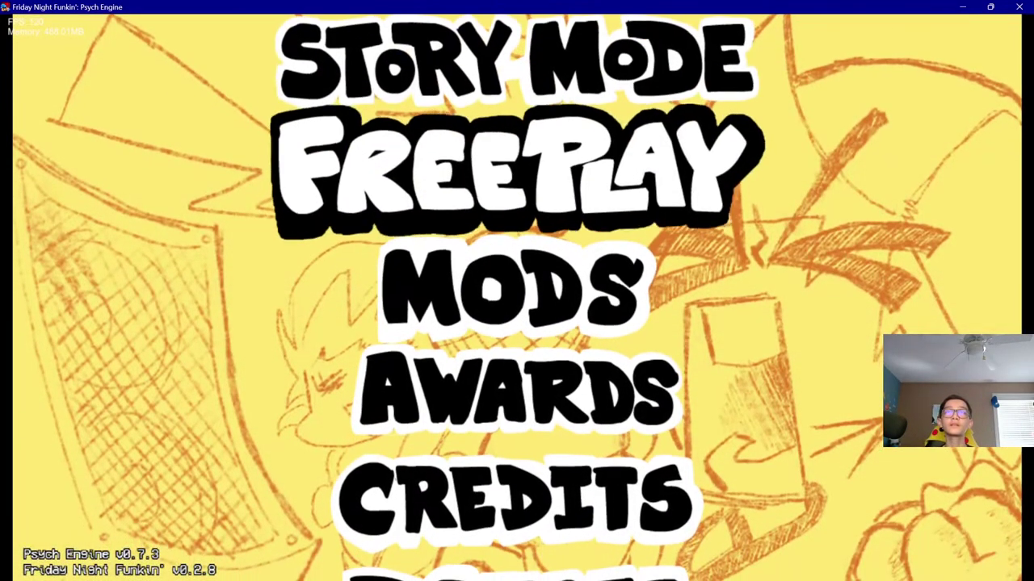
pyautogui.press('Return')
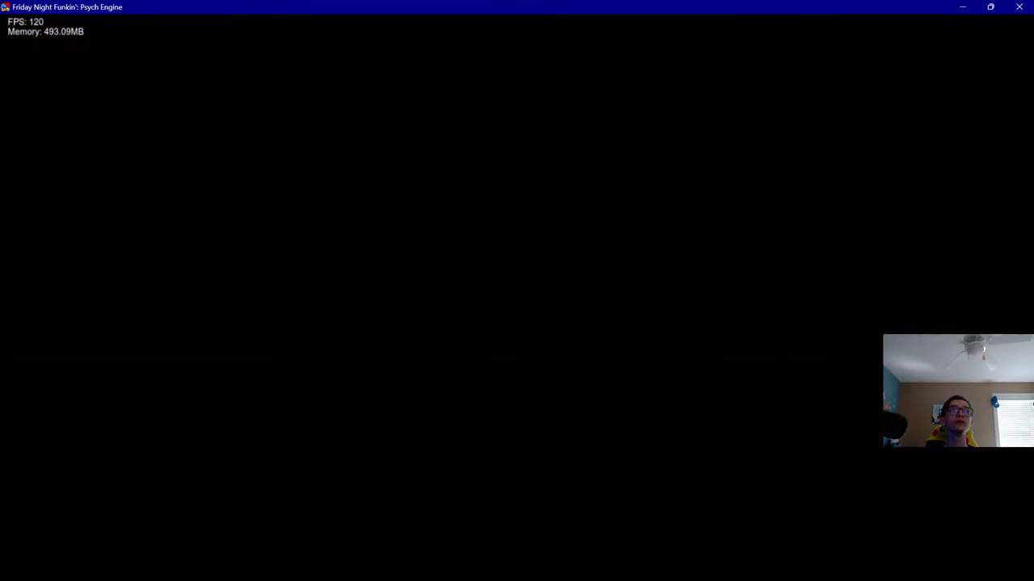
pyautogui.press('Up')
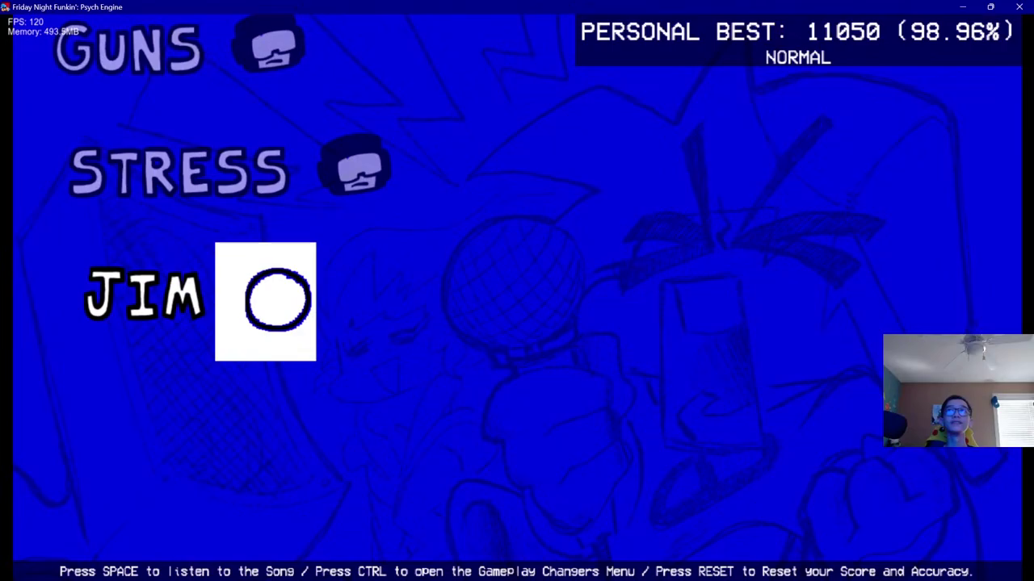
pyautogui.press('Return')
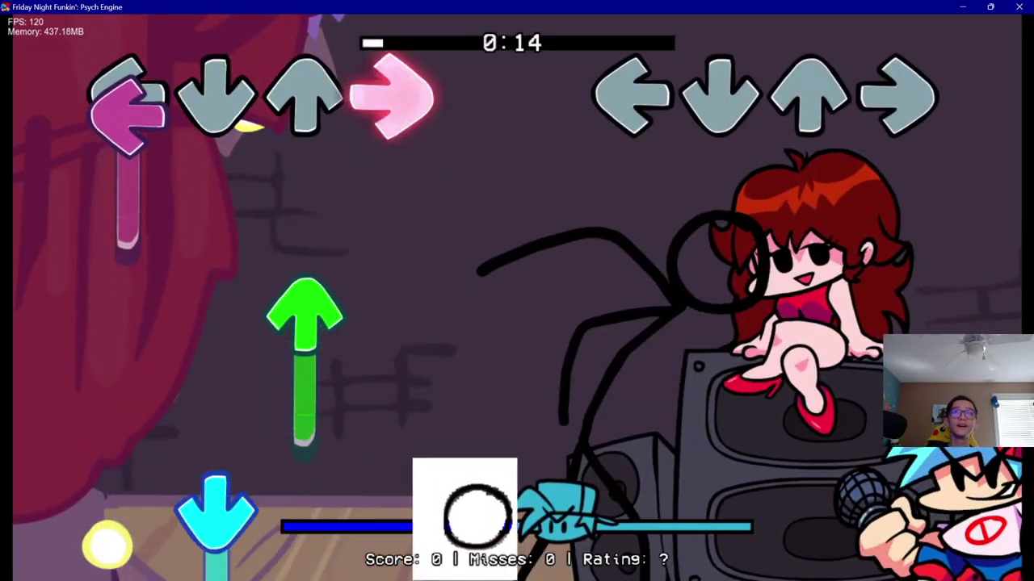
# Test-play the Jim song by hitting the player's notes, and pause it partway through
pyautogui.press('Up')
pyautogui.press('Down')
pyautogui.press('Up')
pyautogui.press('Up')
pyautogui.press('Left')
pyautogui.press('Right')
pyautogui.press('Left')
pyautogui.press('Up')
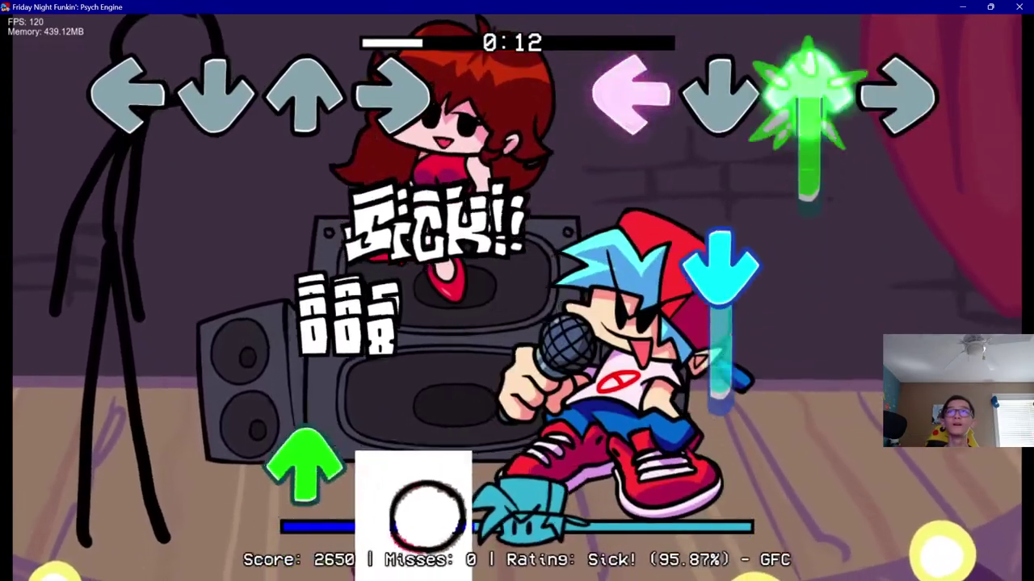
pyautogui.press('Down')
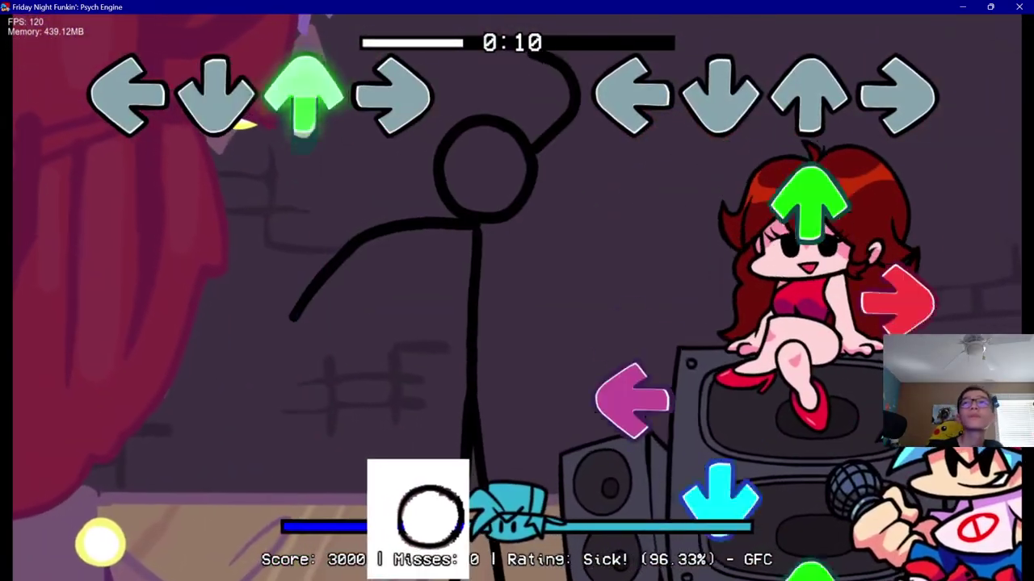
pyautogui.press('Up')
pyautogui.press('Right')
pyautogui.press('Left')
pyautogui.press('Down')
pyautogui.press('Up')
pyautogui.press('Left')
pyautogui.press('Down')
pyautogui.press('Right')
pyautogui.press('Up')
pyautogui.press('Down')
pyautogui.press('Up')
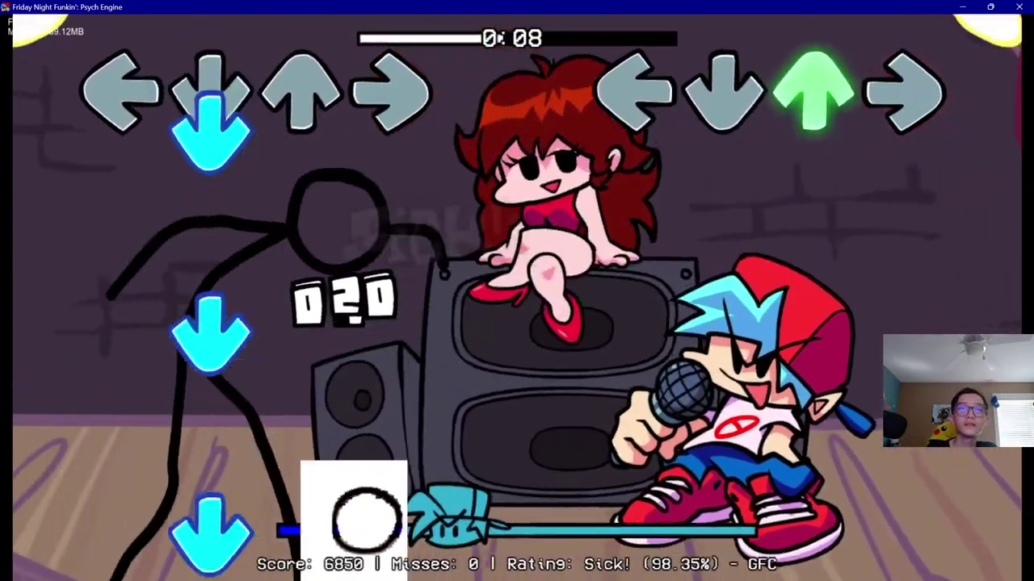
pyautogui.press('Return')
# Switch to YouTube Studio in Chrome and play the stream preview, jumping toward the live position
pyautogui.click(531, 567)
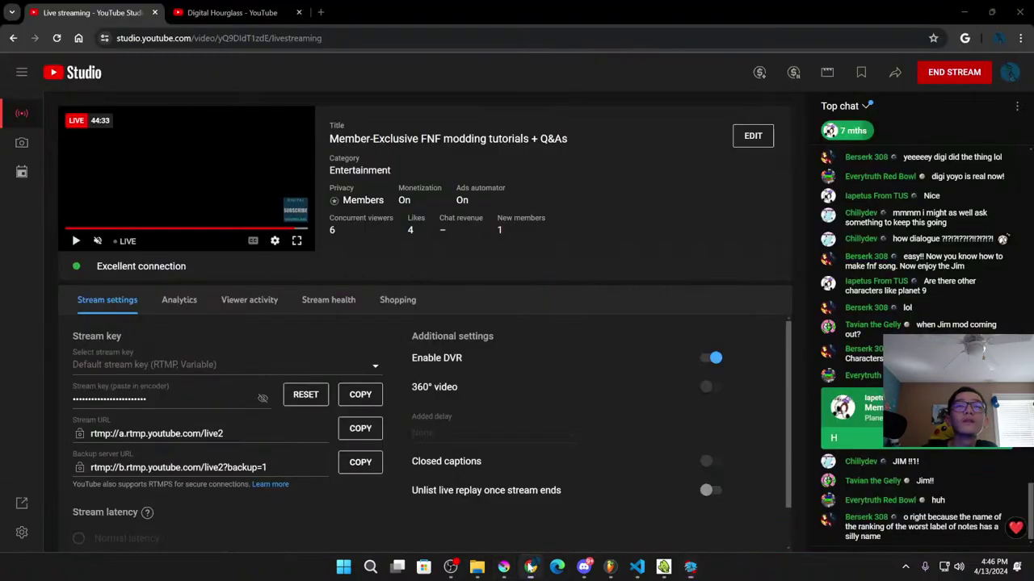
pyautogui.click(76, 240)
pyautogui.click(310, 228)
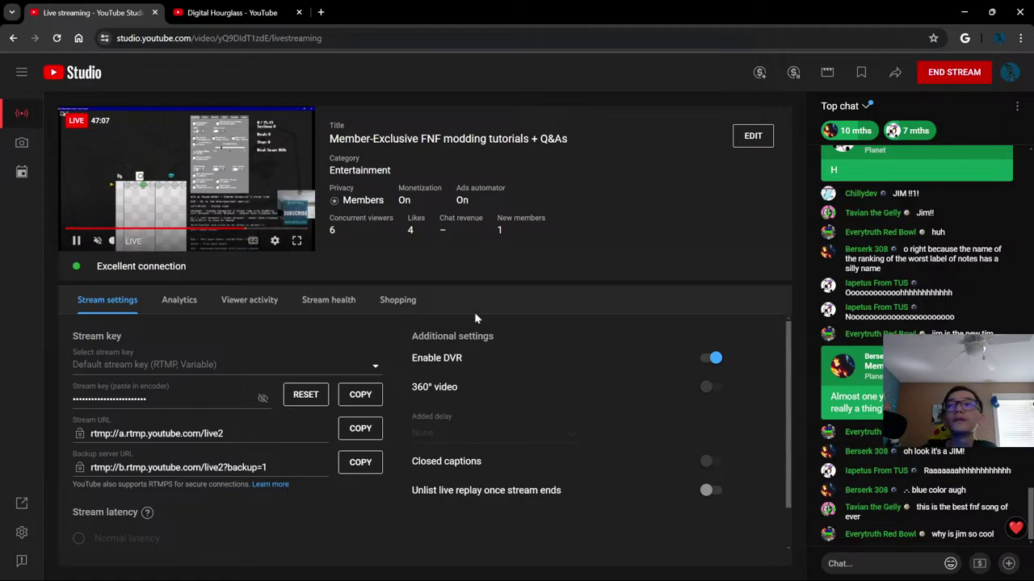
# Read back through the live chat for viewers' questions and return to the newest messages
pyautogui.scroll(4, 977, 314)
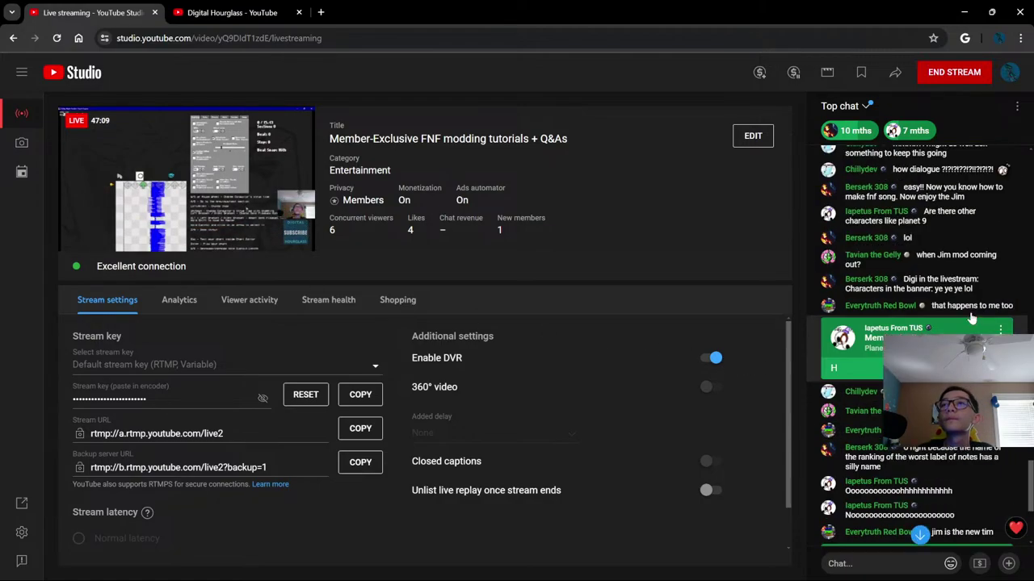
pyautogui.scroll(2, 976, 312)
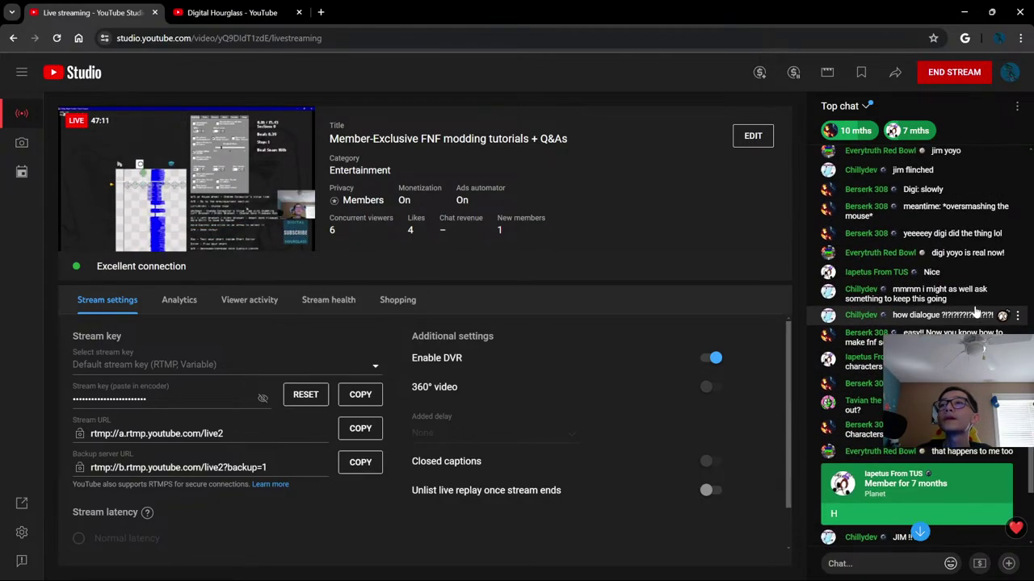
pyautogui.scroll(3, 969, 235)
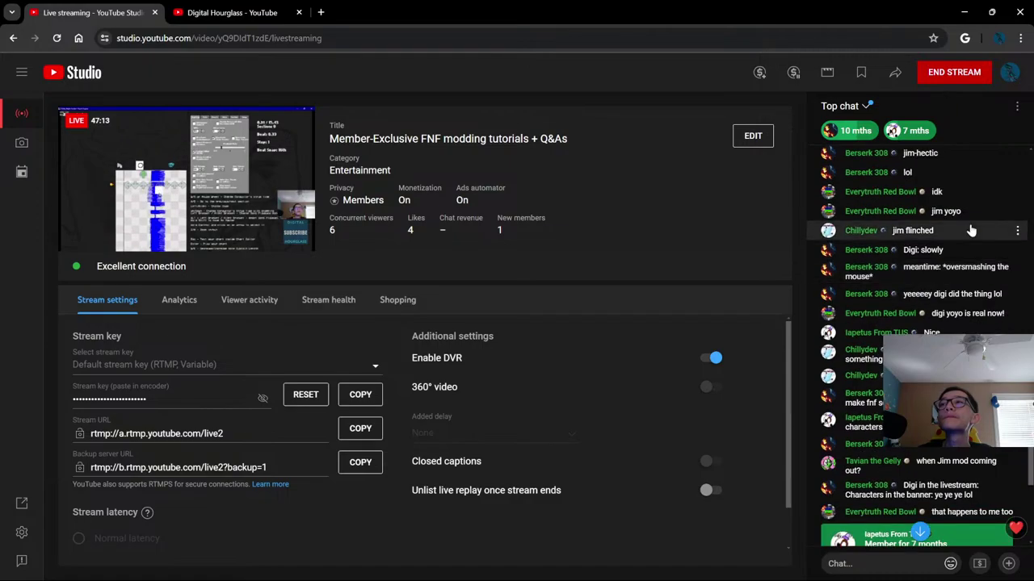
pyautogui.scroll(-2, 970, 231)
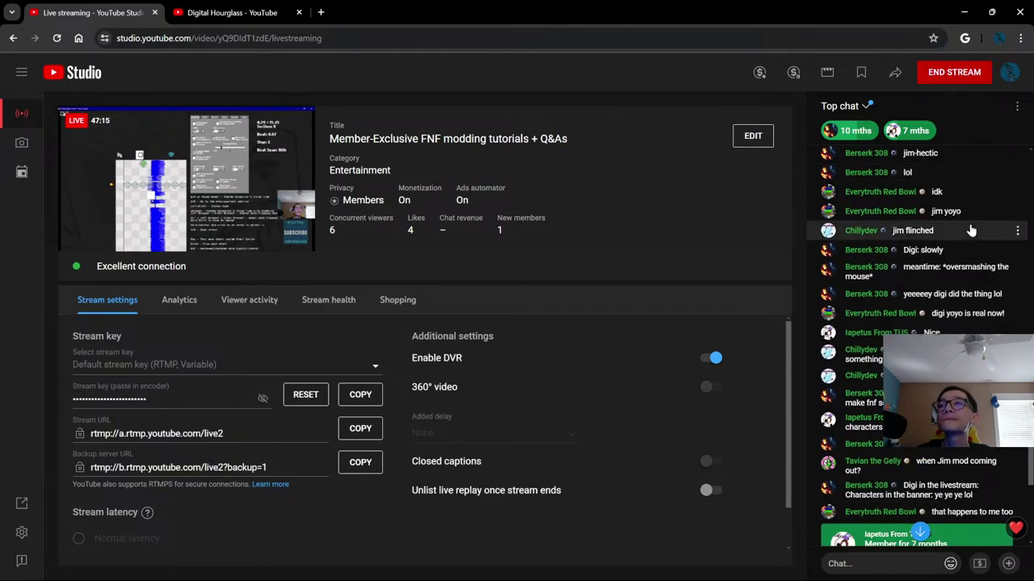
pyautogui.scroll(-2, 972, 231)
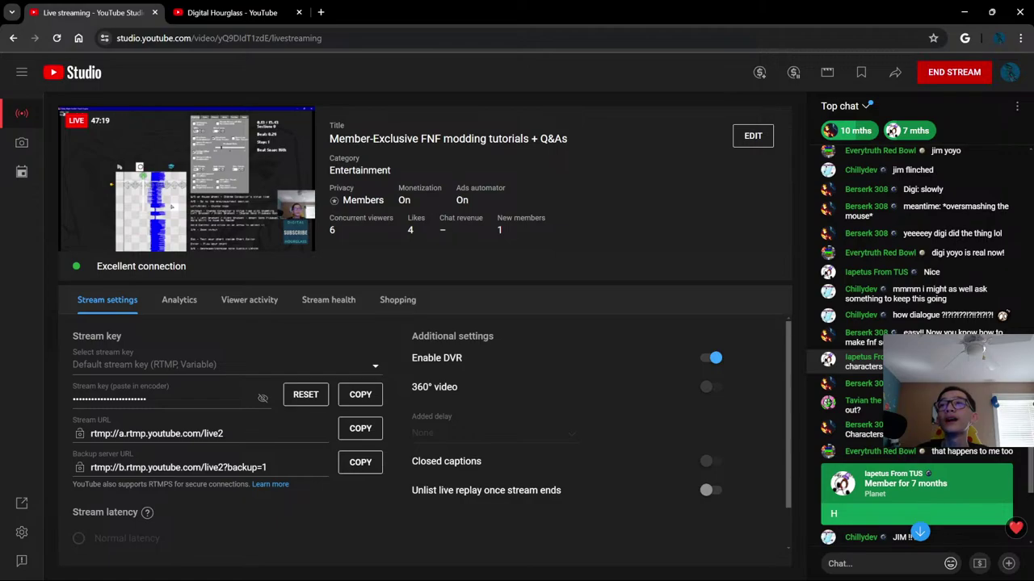
pyautogui.scroll(-5, 969, 355)
pyautogui.scroll(3, 969, 356)
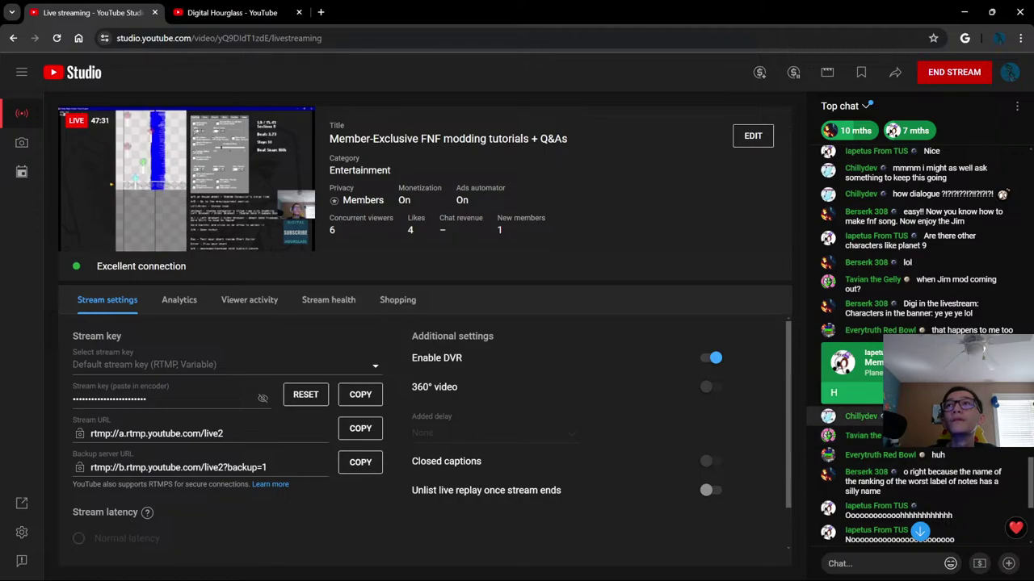
pyautogui.scroll(1, 917, 416)
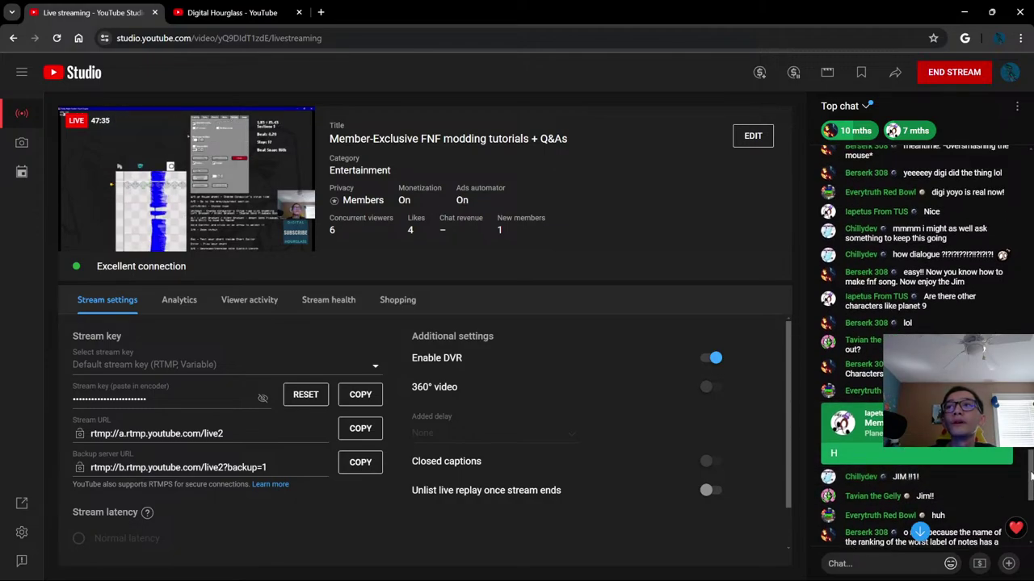
pyautogui.scroll(-2, 1031, 488)
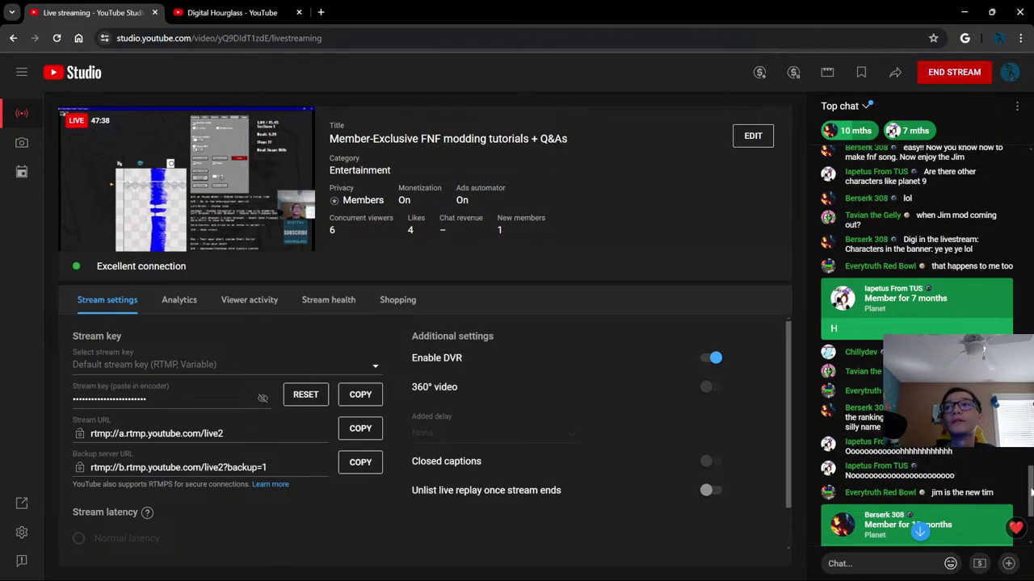
pyautogui.scroll(-3, 1031, 493)
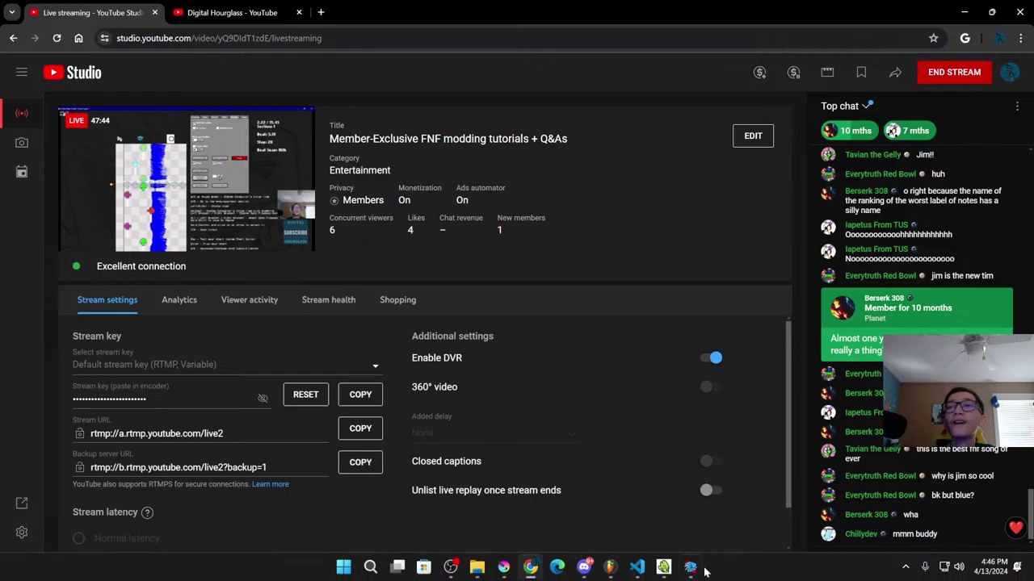
pyautogui.moveTo(696, 569)
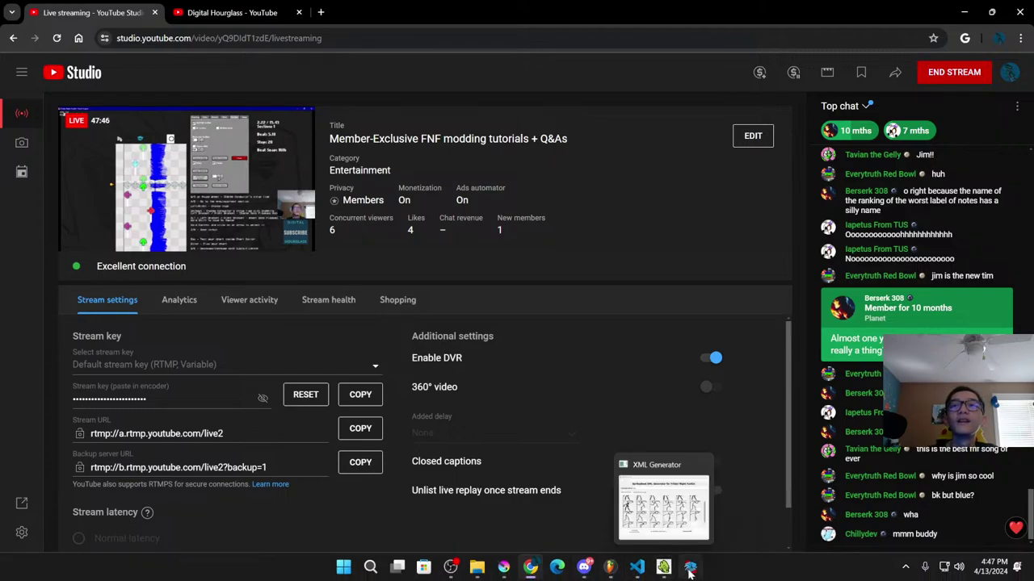
pyautogui.click(688, 568)
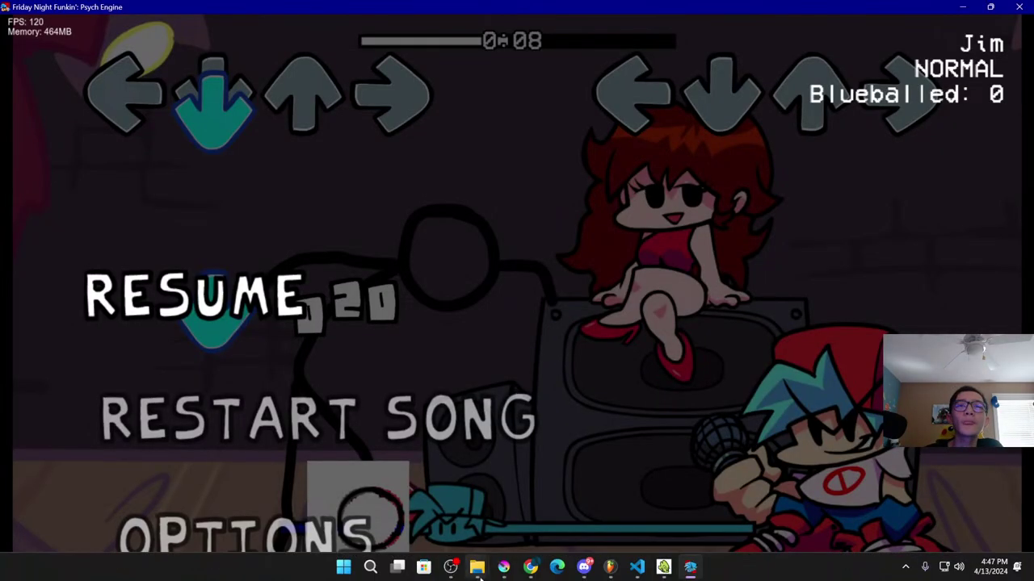
pyautogui.moveTo(476, 567)
pyautogui.moveTo(526, 529)
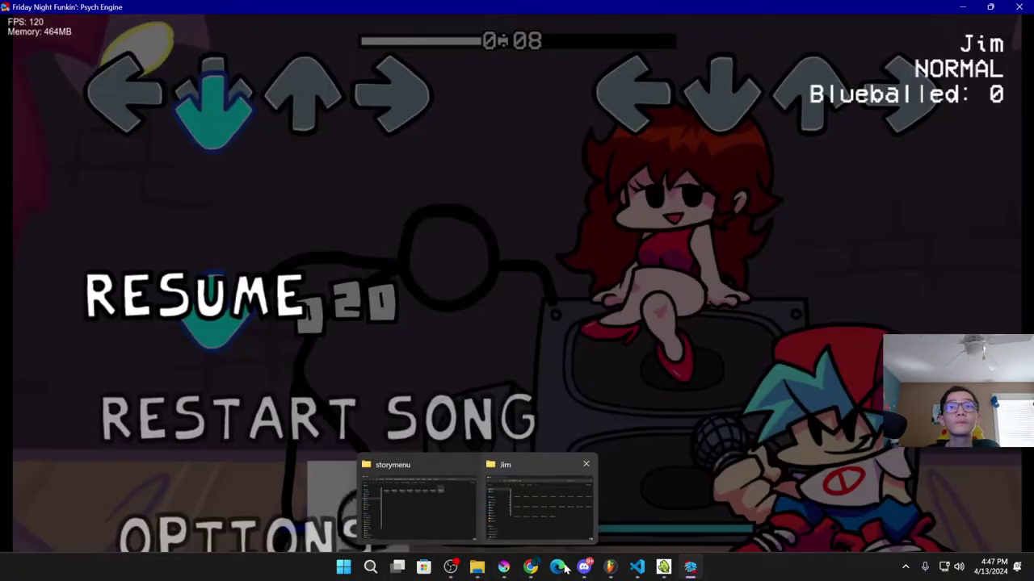
pyautogui.click(584, 568)
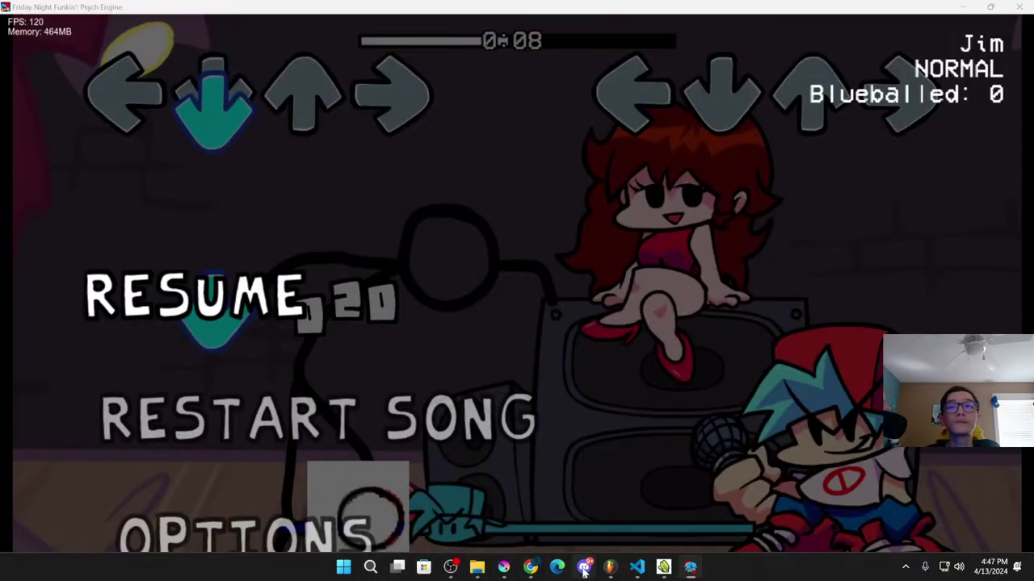
pyautogui.click(529, 569)
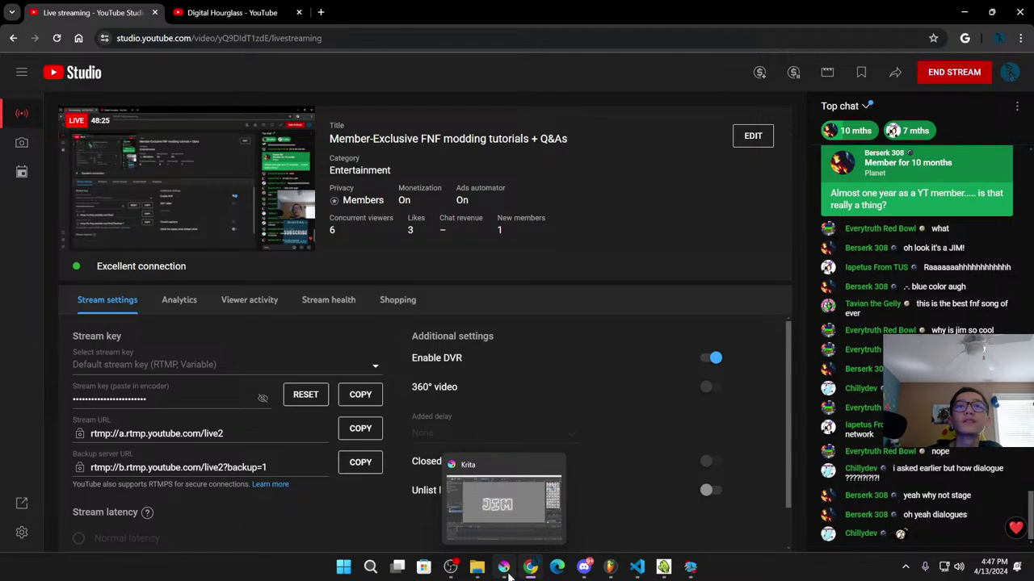
# Switch to Krita and create a new document from the Square preset at 1920 by 1920 pixels
pyautogui.click(508, 573)
pyautogui.click(11, 20)
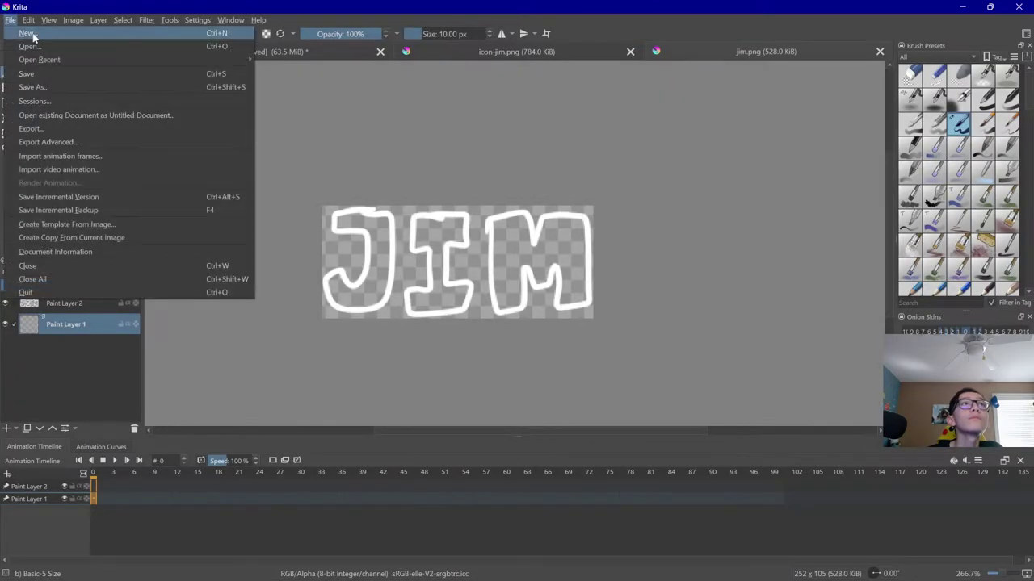
pyautogui.click(30, 34)
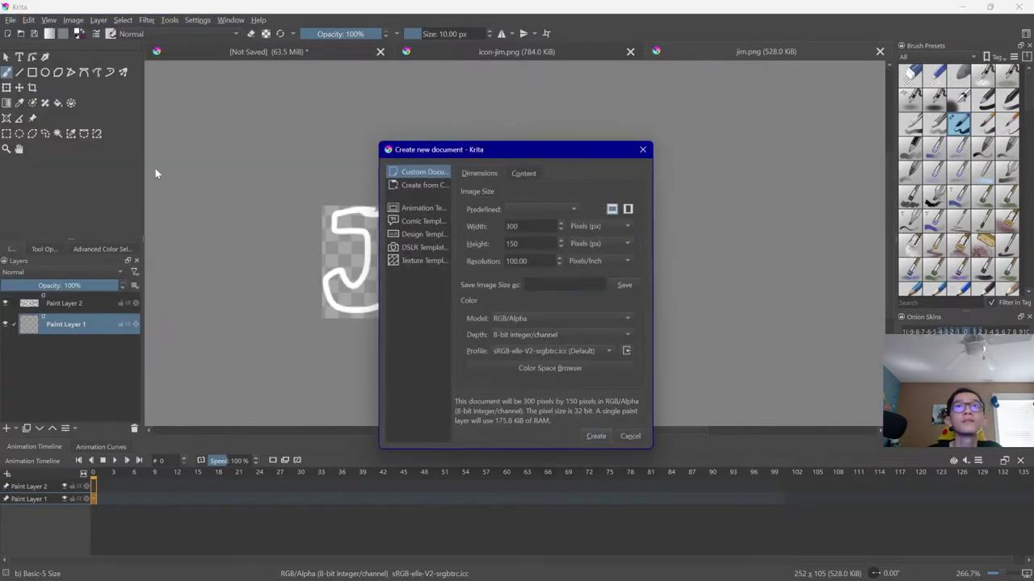
pyautogui.click(538, 206)
pyautogui.click(545, 502)
pyautogui.click(594, 449)
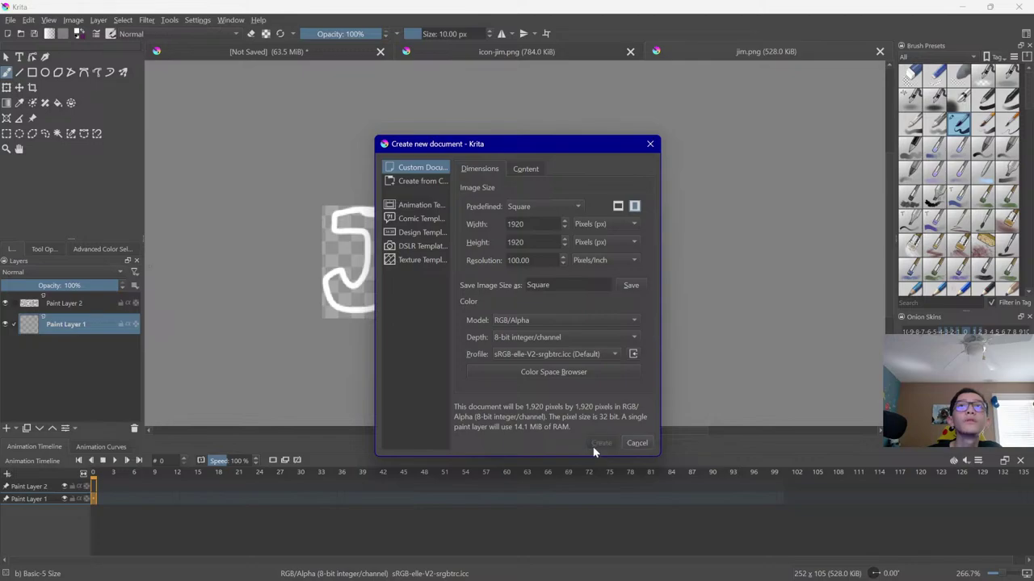
# Unlock the white Background layer and delete it, leaving only the transparent Paint Layer 1
pyautogui.scroll(-8, 981, 155)
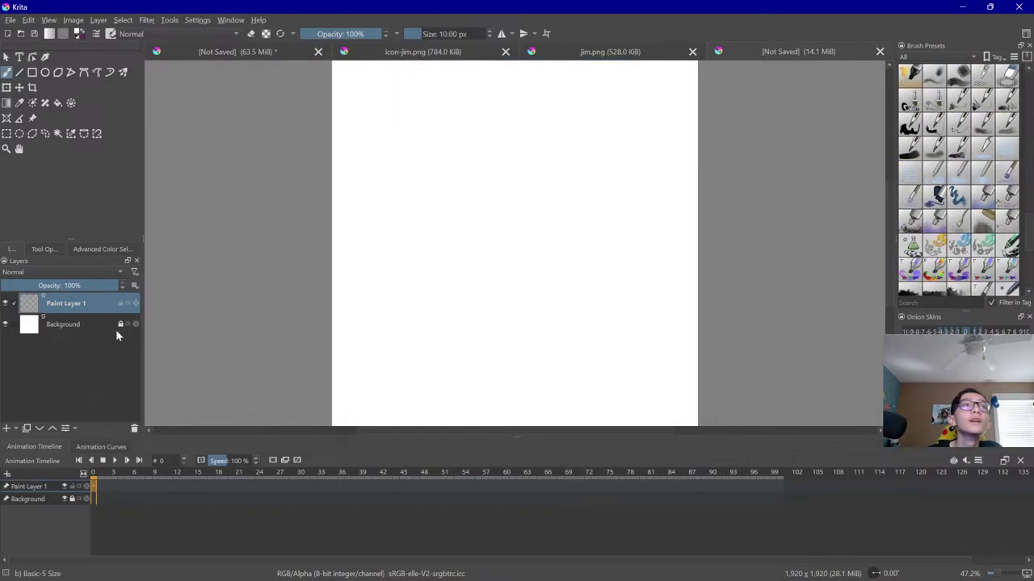
pyautogui.click(120, 324)
pyautogui.click(80, 324)
pyautogui.click(134, 429)
# Set the size of the Basic-5 Size brush to 40 px, keeping black as the colour
pyautogui.scroll(5, 945, 165)
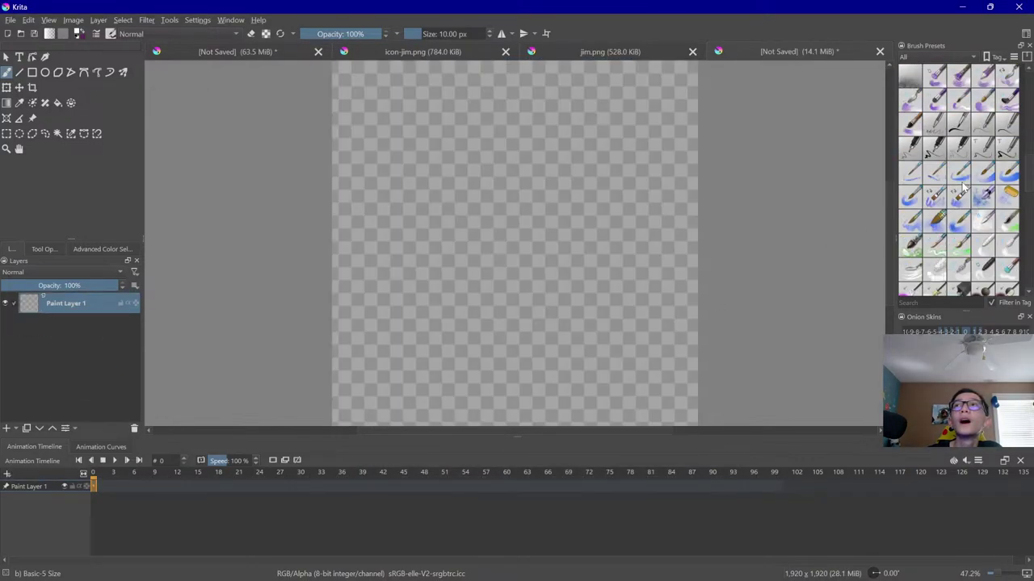
pyautogui.moveTo(938, 148)
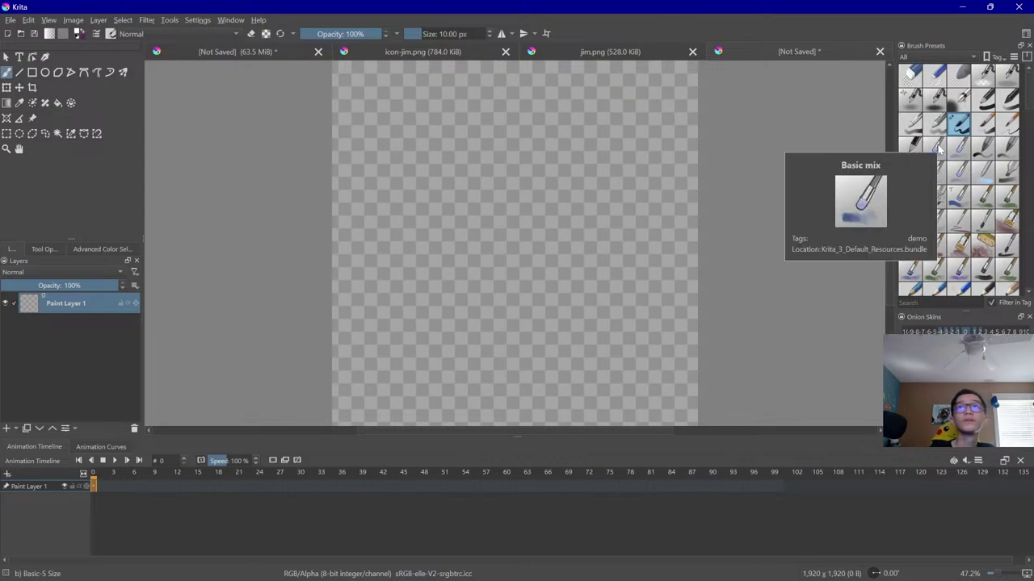
pyautogui.click(98, 249)
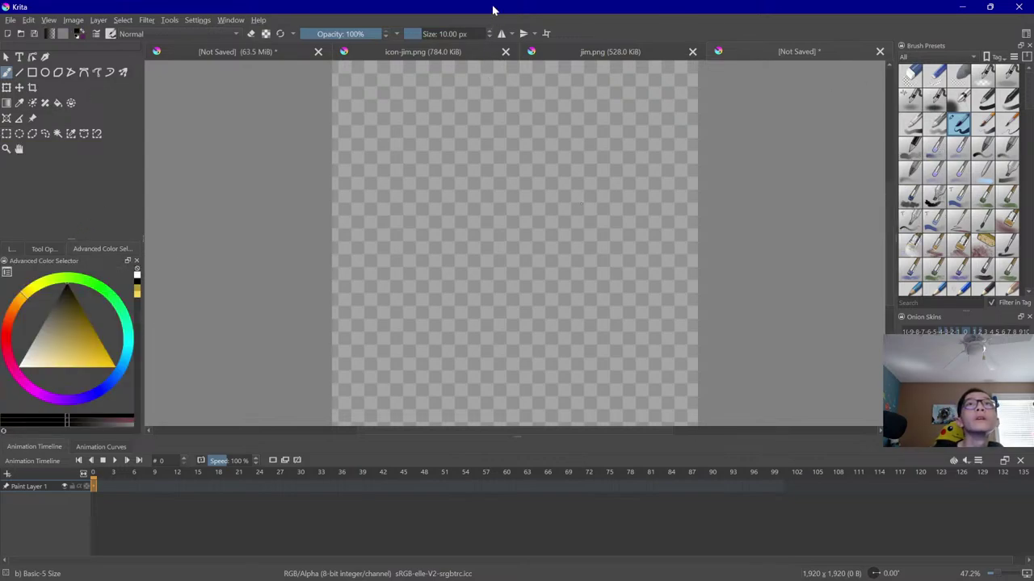
pyautogui.rightClick(459, 34)
pyautogui.write('40')
pyautogui.press('Return')
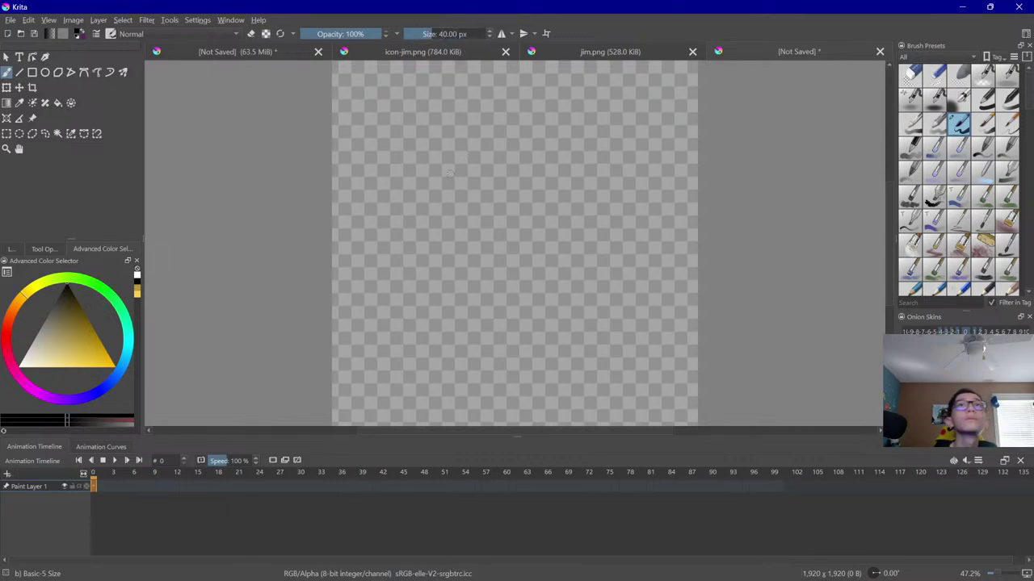
pyautogui.click(12, 249)
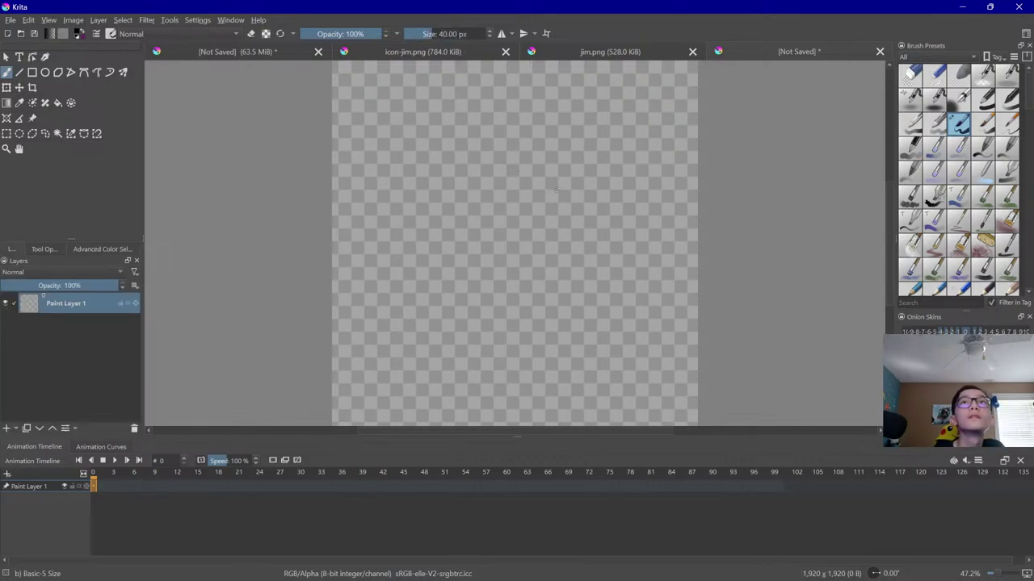
# Draw a smiling stick figure with a round head, a body line and two arms on Paint Layer 1
pyautogui.moveTo(556, 190)
pyautogui.mouseDown()
pyautogui.moveTo(542, 250)
pyautogui.moveTo(557, 183)
pyautogui.mouseUp()
pyautogui.moveTo(489, 208); pyautogui.dragTo(557, 223)
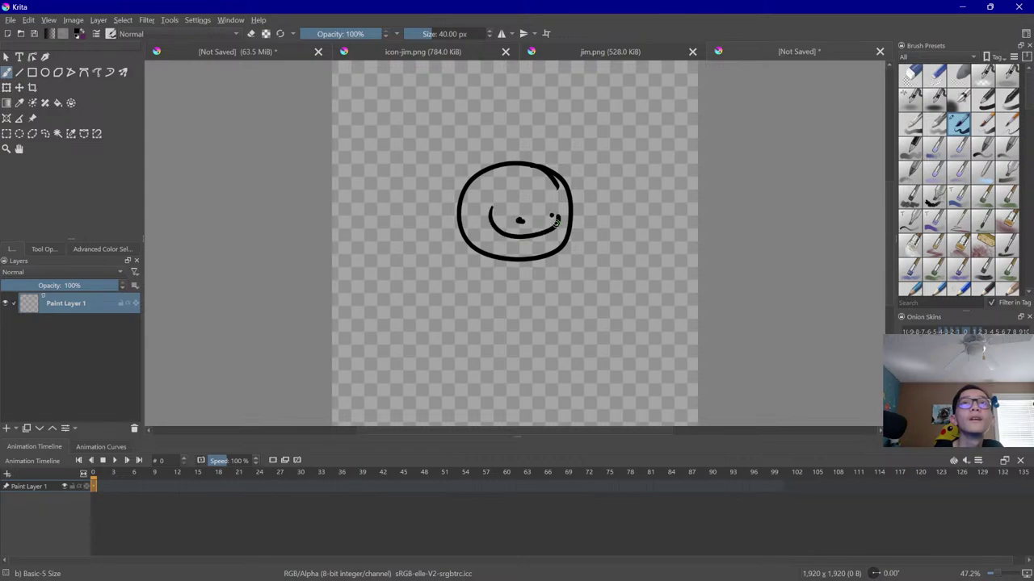
pyautogui.moveTo(503, 260); pyautogui.dragTo(497, 356)
pyautogui.moveTo(502, 264)
pyautogui.mouseDown()
pyautogui.moveTo(454, 333)
pyautogui.moveTo(543, 327)
pyautogui.mouseUp()
# Duplicate the smiling figure into frames 1 and 2 and transform the copies to be progressively shorter and wider
pyautogui.rightClick(99, 481)
pyautogui.click(138, 422)
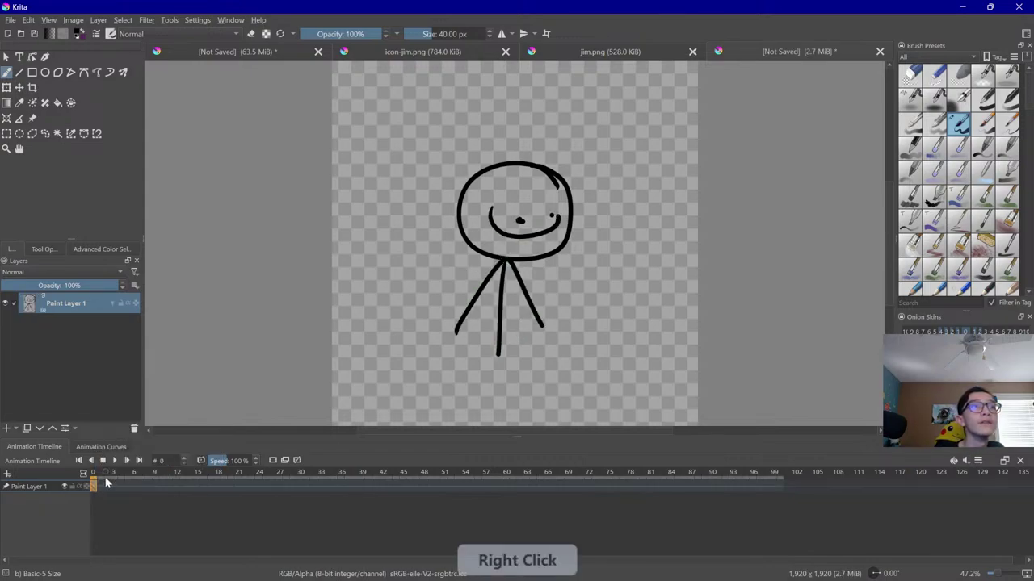
pyautogui.click(7, 88)
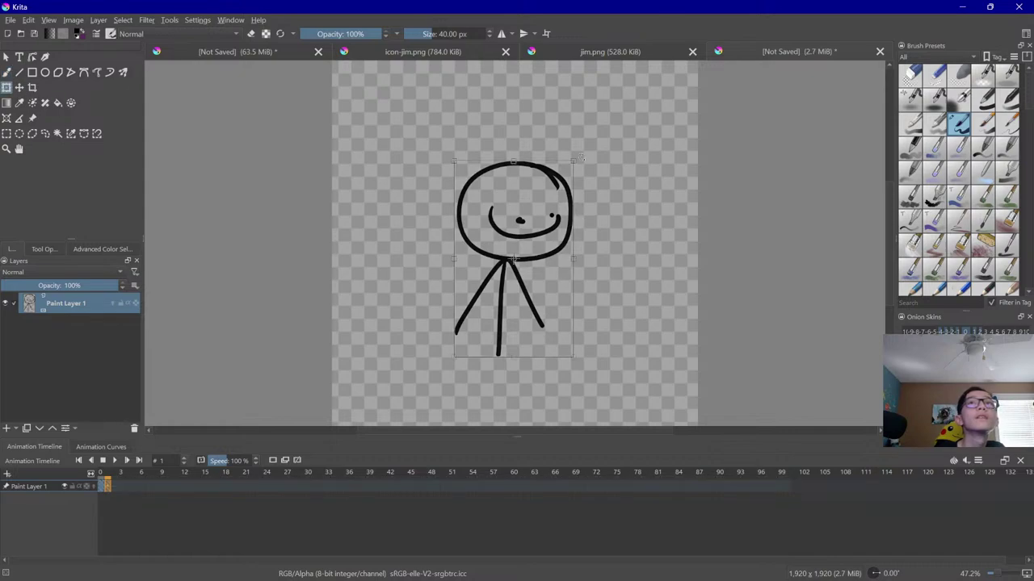
pyautogui.moveTo(575, 160); pyautogui.dragTo(580, 177)
pyautogui.press('Right')
pyautogui.press('Left')
pyautogui.press('Left')
pyautogui.press('Left')
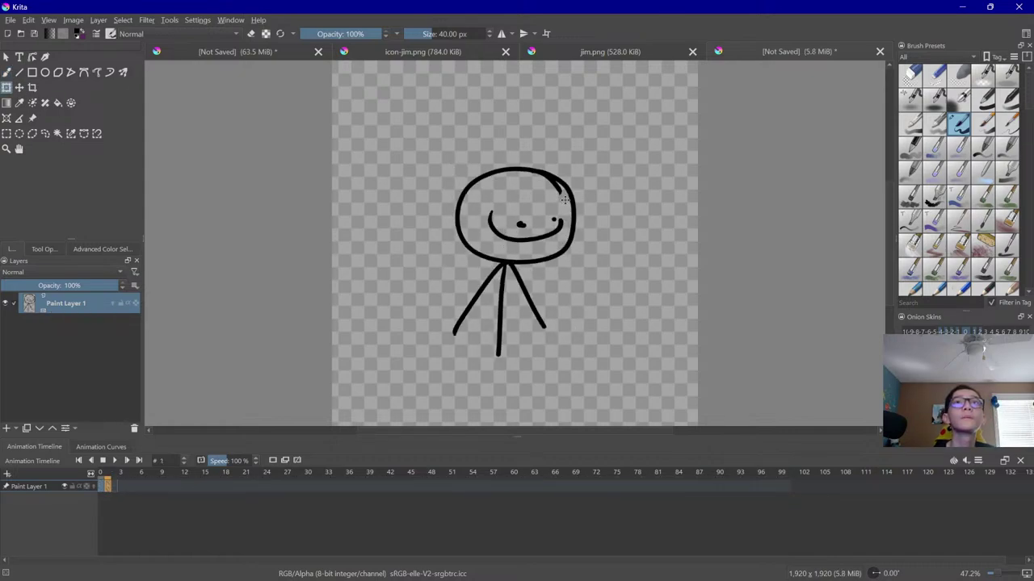
# Select frames 0 to 2 and play back the smiling figure's squash animation
pyautogui.press('space')
pyautogui.click(113, 489)
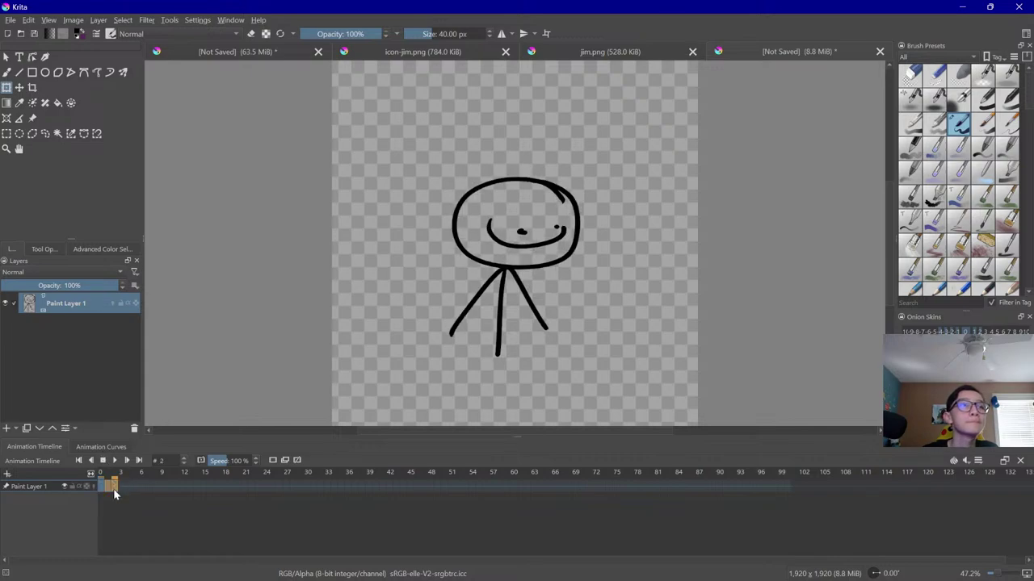
pyautogui.click(114, 461)
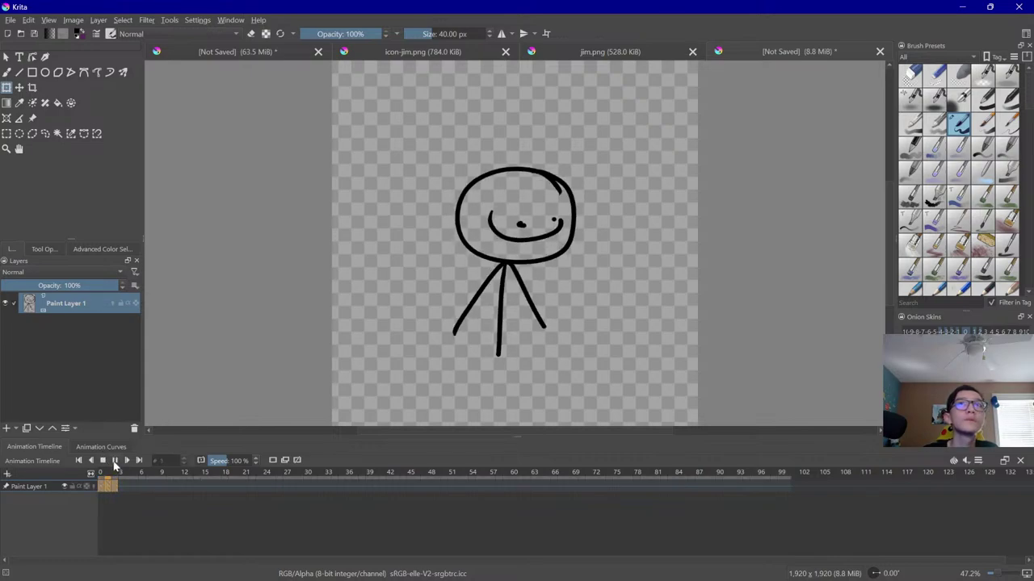
pyautogui.click(104, 461)
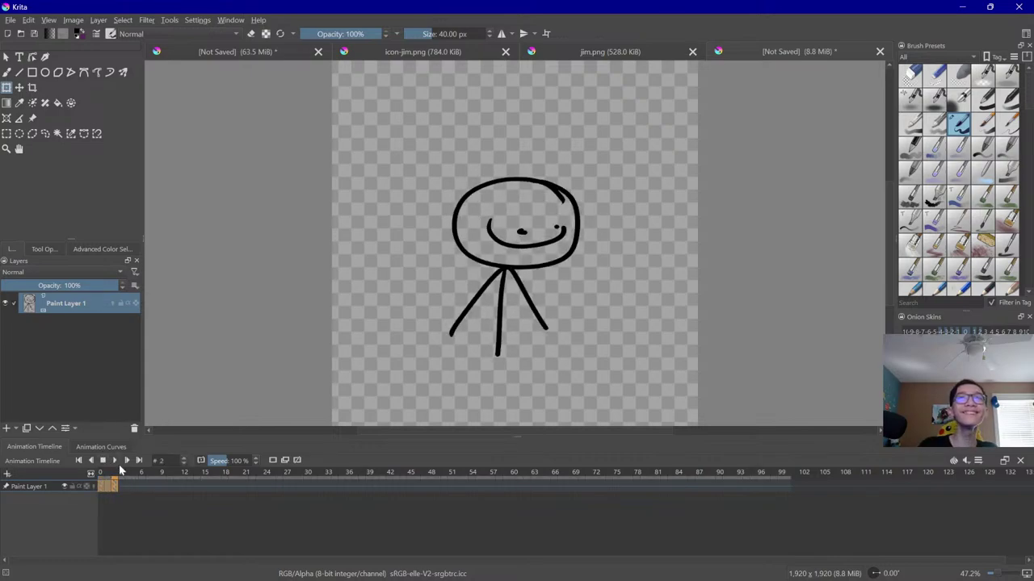
pyautogui.click(114, 461)
# Add a blank frame at frame 4 with onion skins on and draw the figure with a small open mouth and lowered arms
pyautogui.click(122, 485)
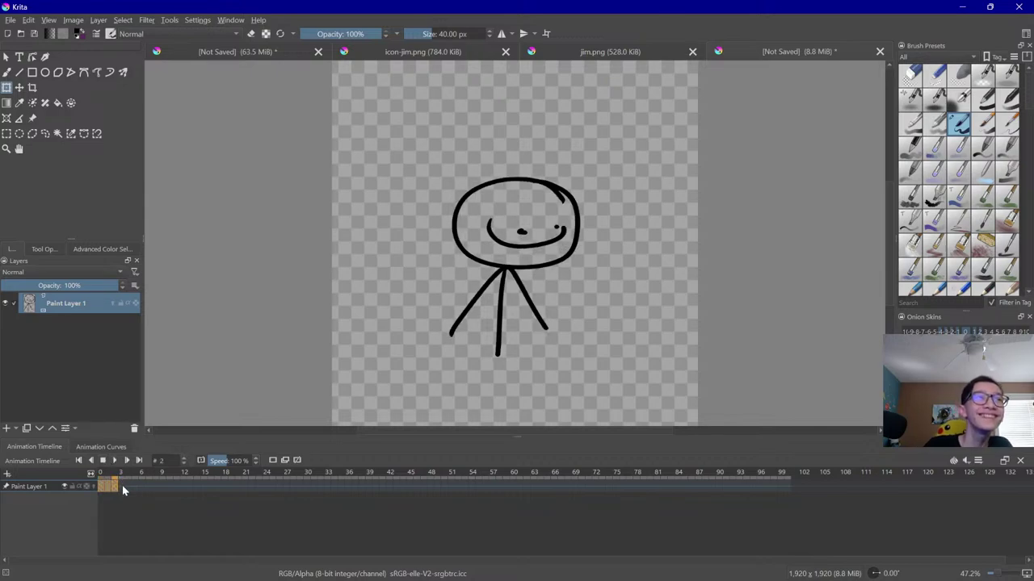
pyautogui.click(126, 486)
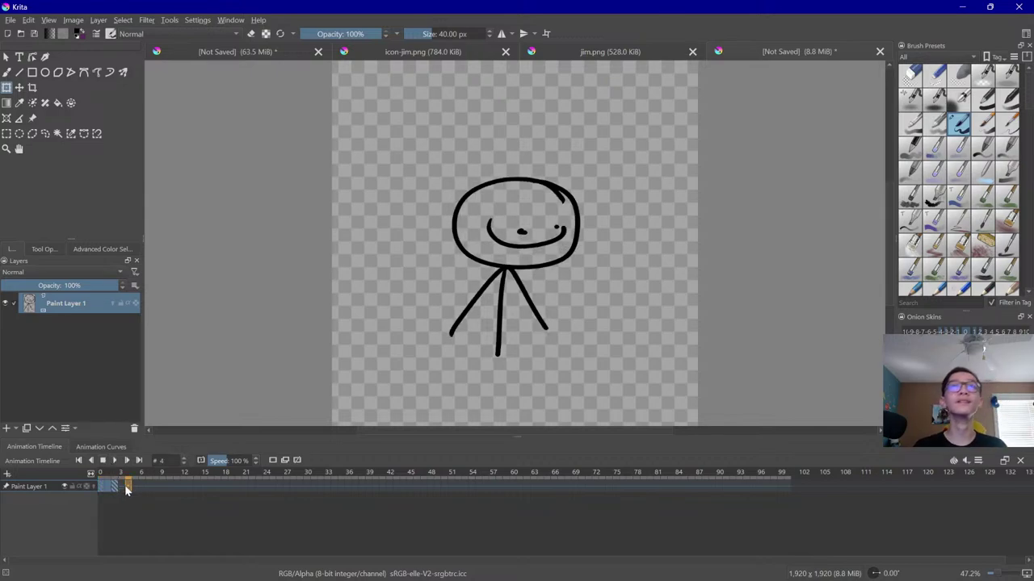
pyautogui.click(7, 72)
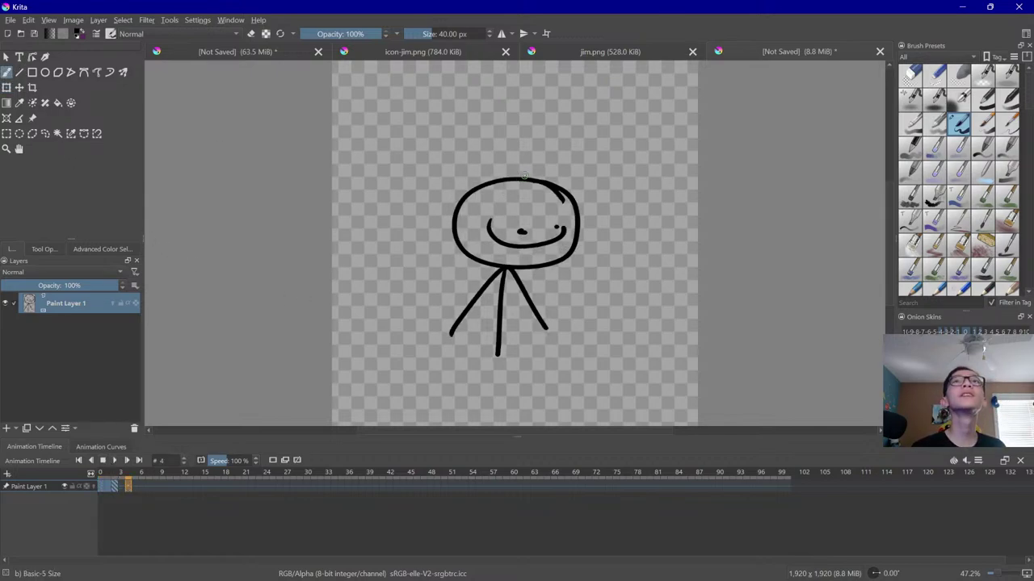
pyautogui.click(112, 303)
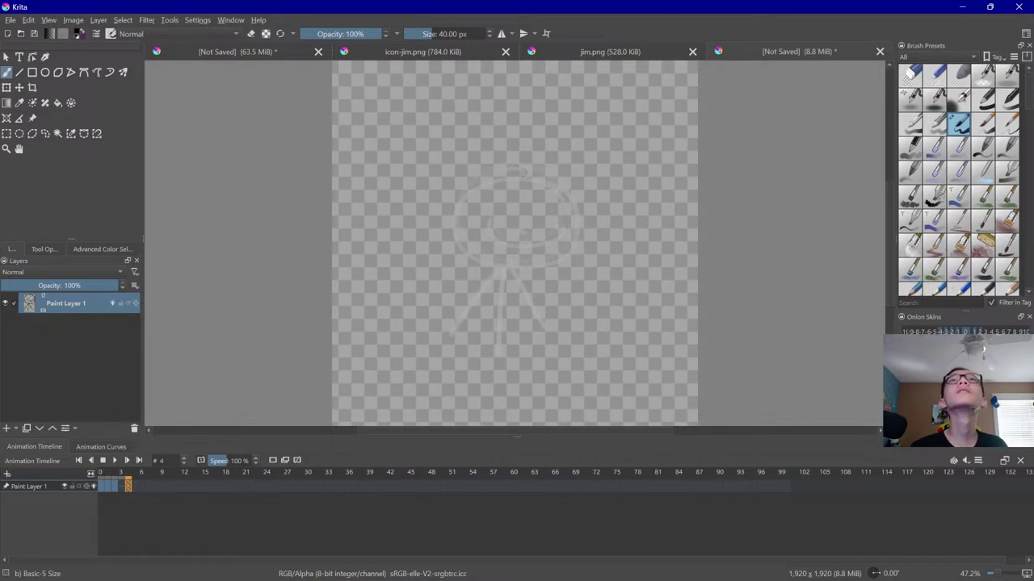
pyautogui.moveTo(548, 170)
pyautogui.mouseDown()
pyautogui.moveTo(454, 224)
pyautogui.moveTo(546, 166)
pyautogui.mouseUp()
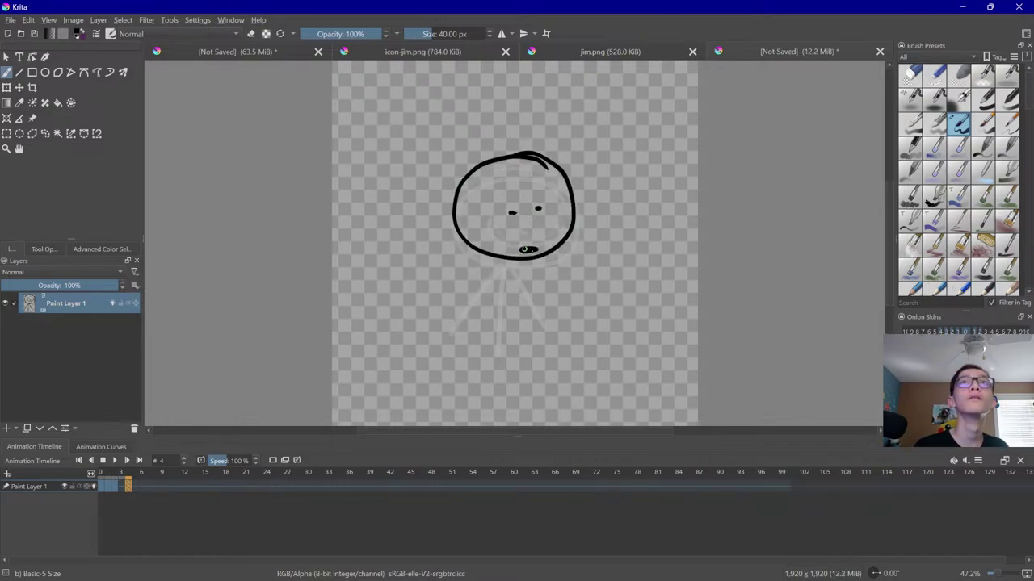
pyautogui.moveTo(507, 260)
pyautogui.mouseDown()
pyautogui.moveTo(501, 354)
pyautogui.moveTo(491, 320)
pyautogui.moveTo(489, 353)
pyautogui.mouseUp()
pyautogui.moveTo(508, 260); pyautogui.dragTo(517, 357)
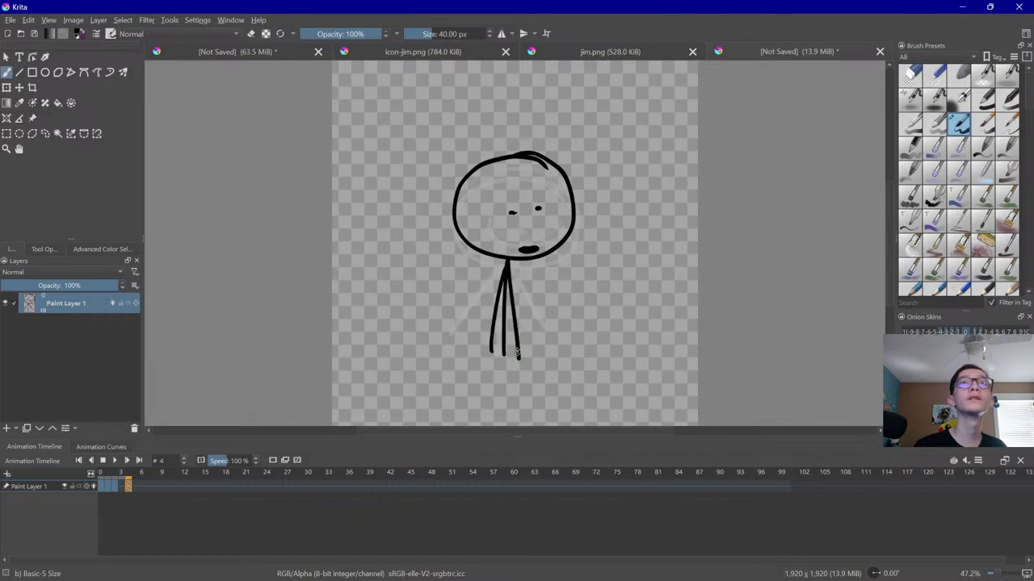
# Duplicate the open-mouthed figure into frames 5 and 6 and squash the copies progressively
pyautogui.press('Right')
pyautogui.click(6, 87)
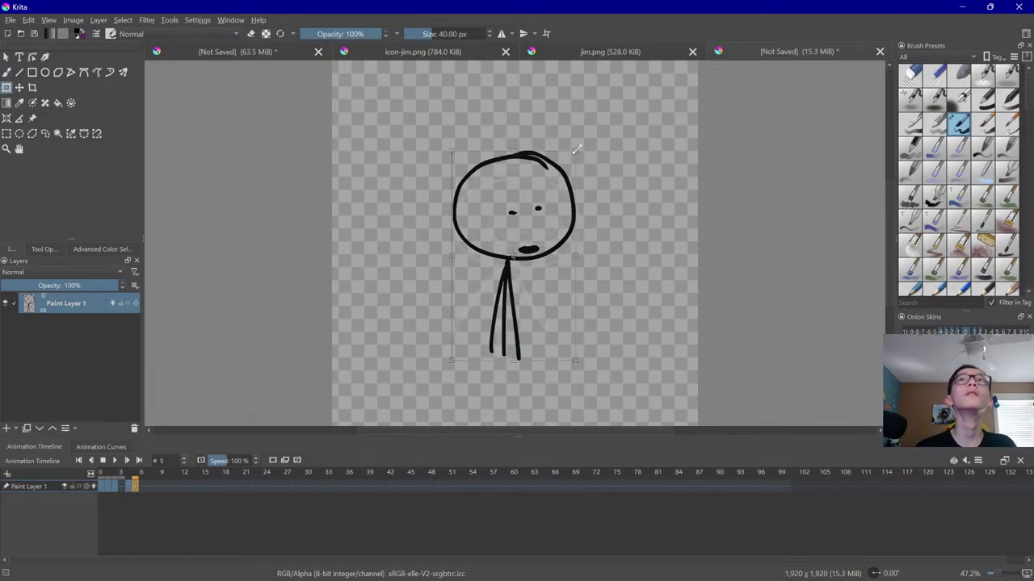
pyautogui.moveTo(575, 151); pyautogui.dragTo(581, 166)
pyautogui.press('Return')
pyautogui.press('.')
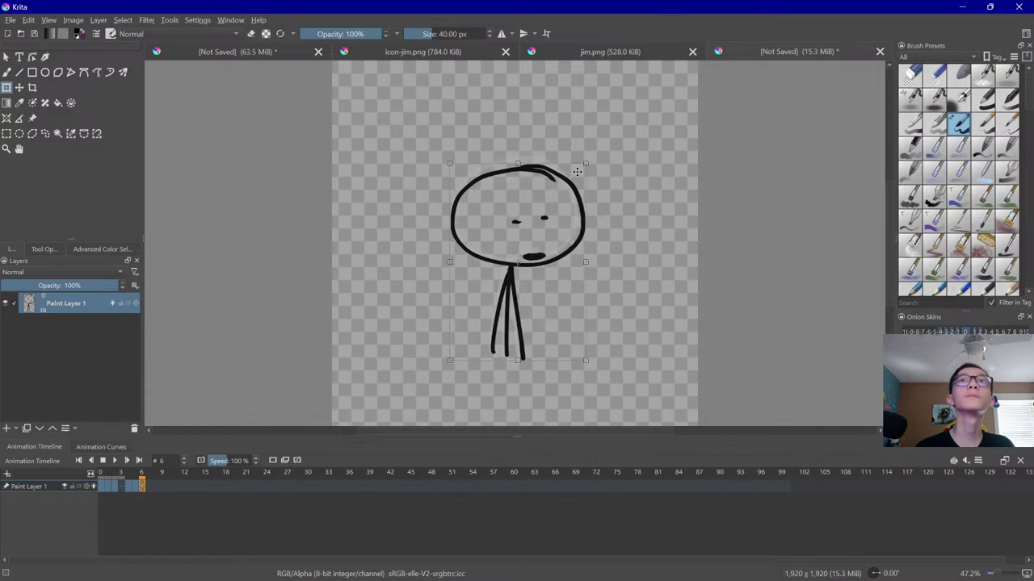
pyautogui.press('Return')
# Add a blank frame at frame 8 and draw a frowning stick figure with a teardrop under one eye
pyautogui.press('.')
pyautogui.press('b')
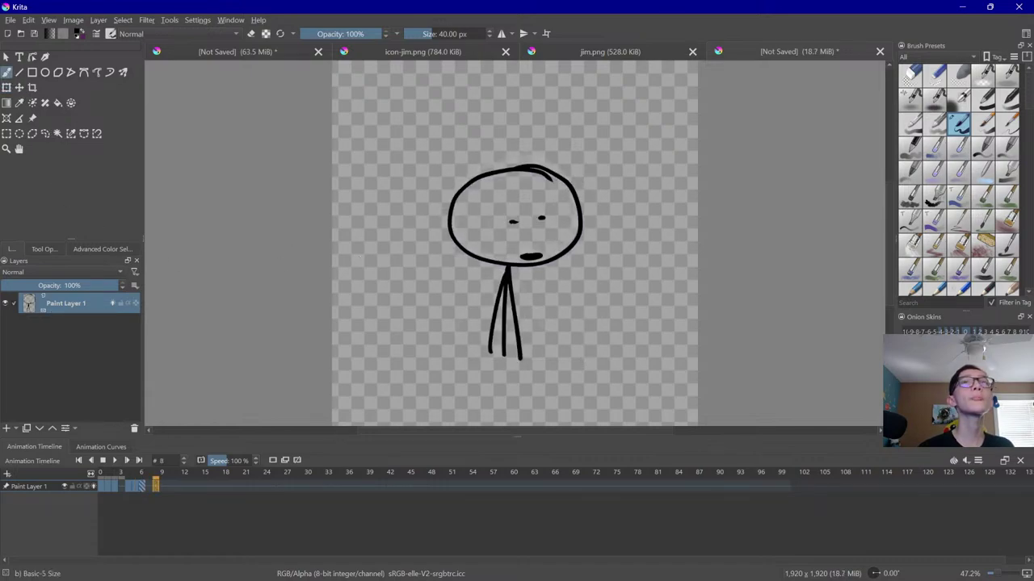
pyautogui.press('.')
pyautogui.moveTo(533, 153)
pyautogui.mouseDown()
pyautogui.moveTo(519, 257)
pyautogui.moveTo(500, 155)
pyautogui.mouseUp()
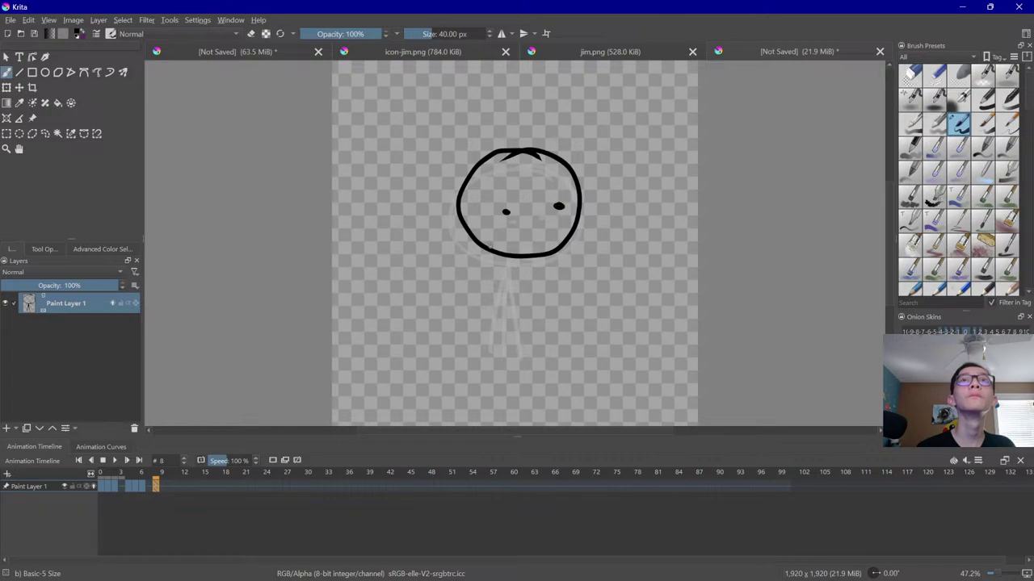
pyautogui.moveTo(491, 244); pyautogui.dragTo(570, 247)
pyautogui.hotkey('ctrl', 'z')
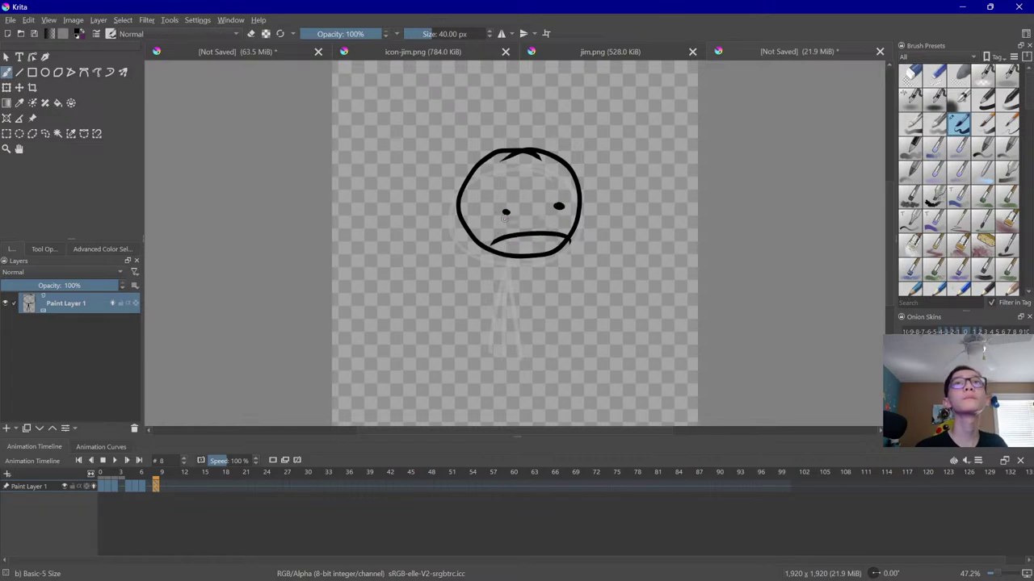
pyautogui.moveTo(517, 257)
pyautogui.mouseDown()
pyautogui.moveTo(515, 365)
pyautogui.moveTo(506, 363)
pyautogui.moveTo(535, 373)
pyautogui.mouseUp()
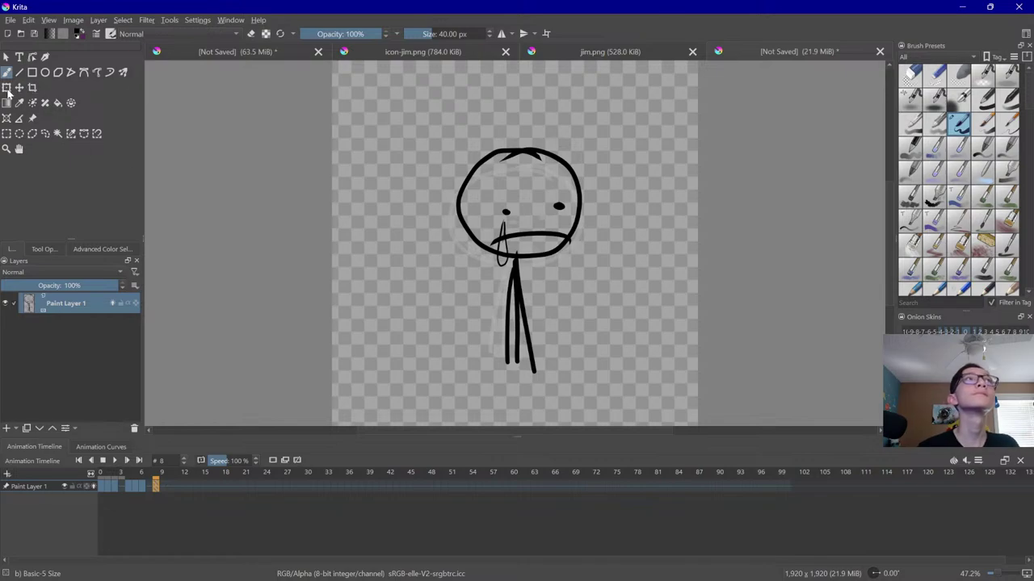
# Shift the frowning figure slightly up and left in frame 8, and add squashed copies in frames 9 and 10
pyautogui.click(7, 88)
pyautogui.press('Left')
pyautogui.press('Left')
pyautogui.press('Right')
pyautogui.press('Right')
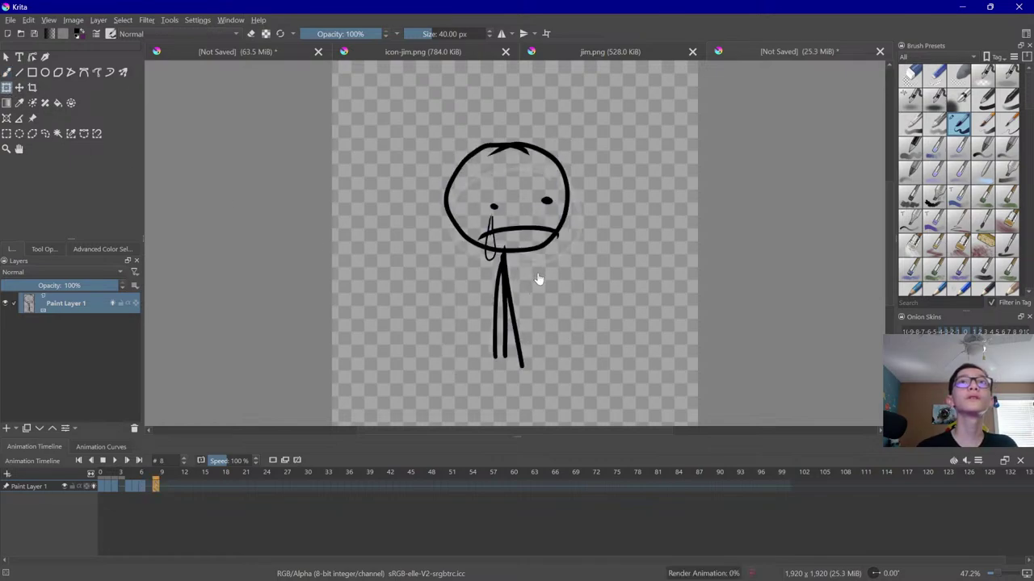
pyautogui.press('Right')
pyautogui.click(555, 186)
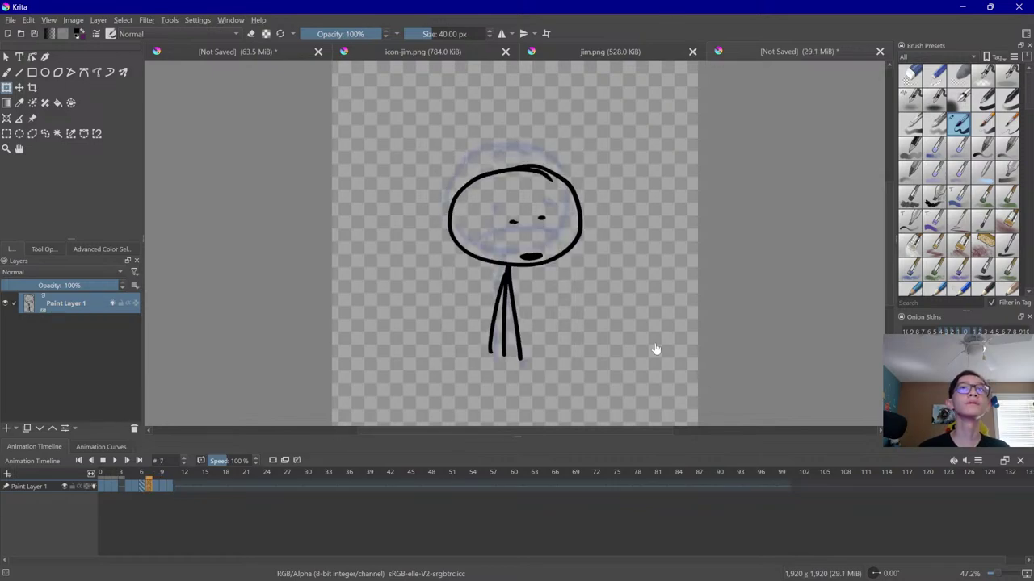
# Play back the open-mouthed pose in frames 4 to 6 and the frowning pose in frames 8 to 10
pyautogui.click(129, 488)
pyautogui.keyDown('shift'); pyautogui.click(142, 488); pyautogui.keyUp('shift')
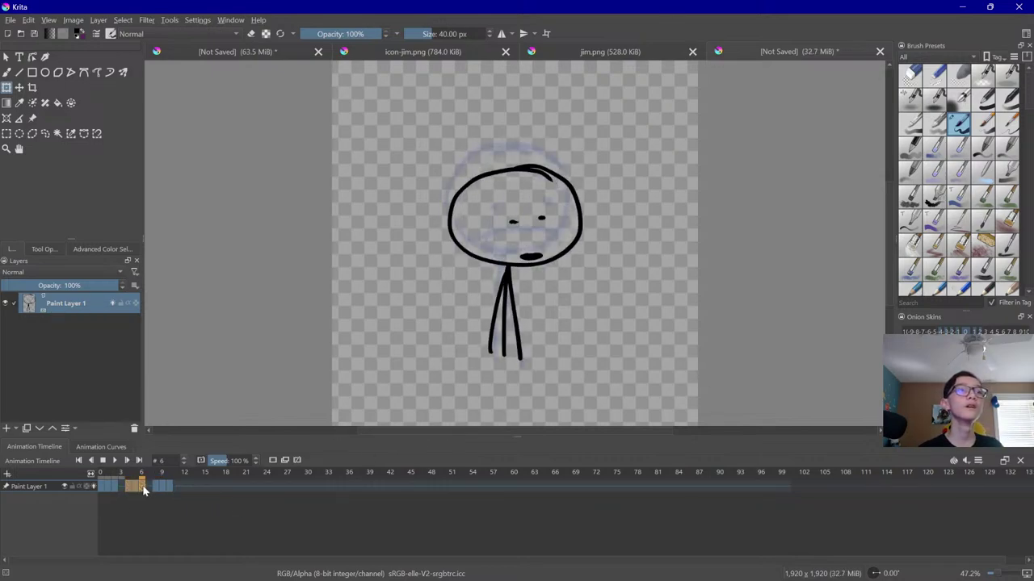
pyautogui.click(115, 460)
pyautogui.click(113, 461)
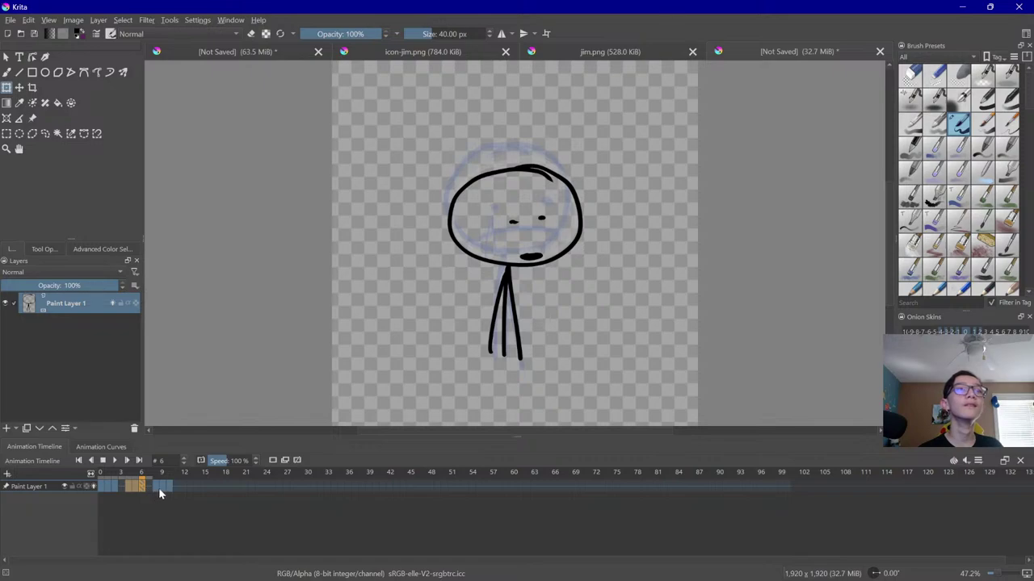
pyautogui.click(157, 488)
pyautogui.keyDown('shift'); pyautogui.click(168, 488); pyautogui.keyUp('shift')
pyautogui.click(115, 461)
pyautogui.click(105, 461)
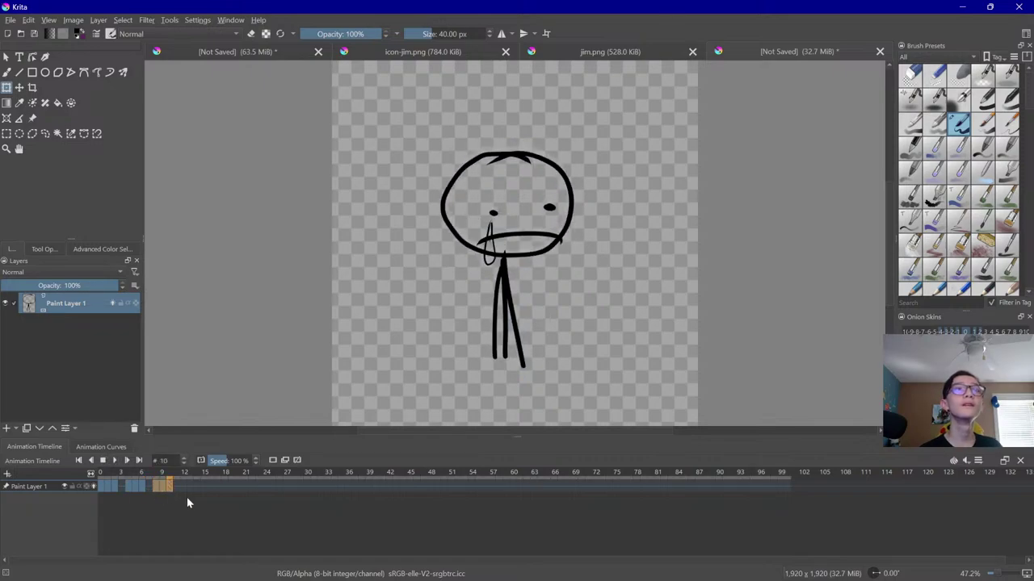
# Draw an angry stick figure in frame 12 with a round head, V-shaped brows, gritted teeth, a single-line body and raised arms
pyautogui.click(6, 73)
pyautogui.moveTo(511, 164); pyautogui.dragTo(511, 164)
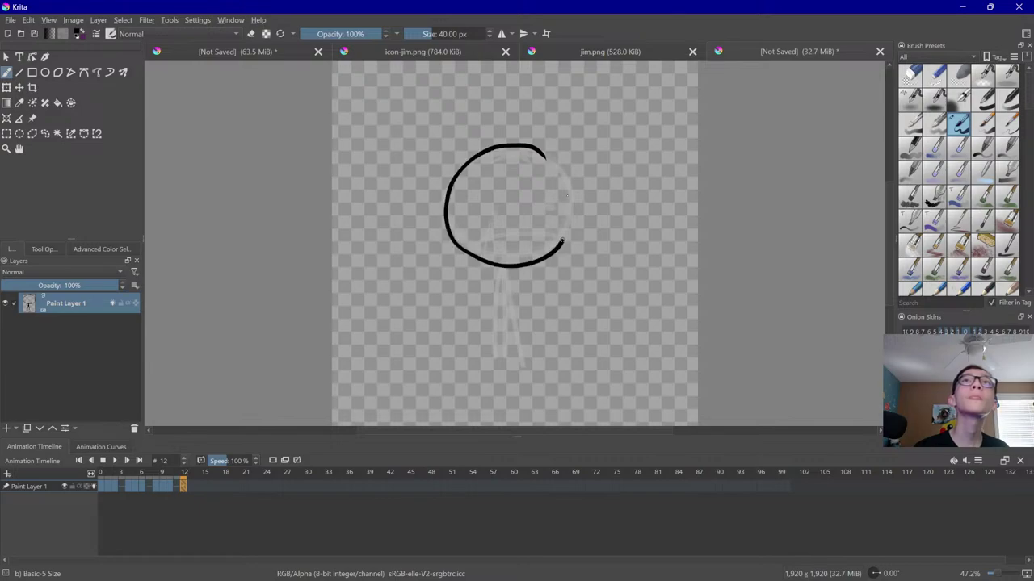
pyautogui.moveTo(533, 147)
pyautogui.mouseDown()
pyautogui.moveTo(492, 257)
pyautogui.moveTo(494, 148)
pyautogui.moveTo(540, 122)
pyautogui.mouseUp()
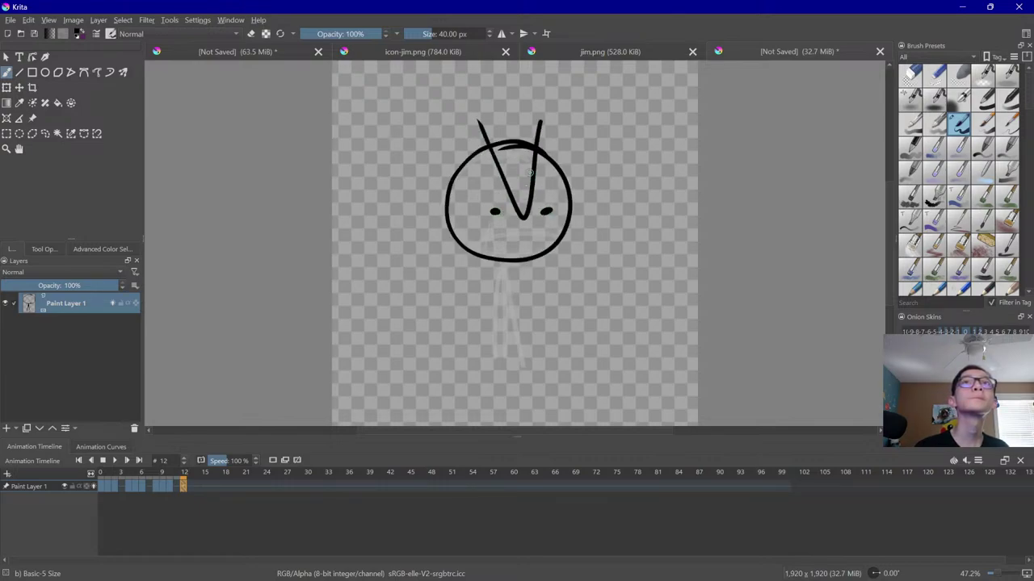
pyautogui.moveTo(447, 251)
pyautogui.mouseDown()
pyautogui.moveTo(565, 271)
pyautogui.moveTo(482, 244)
pyautogui.moveTo(478, 368)
pyautogui.mouseUp()
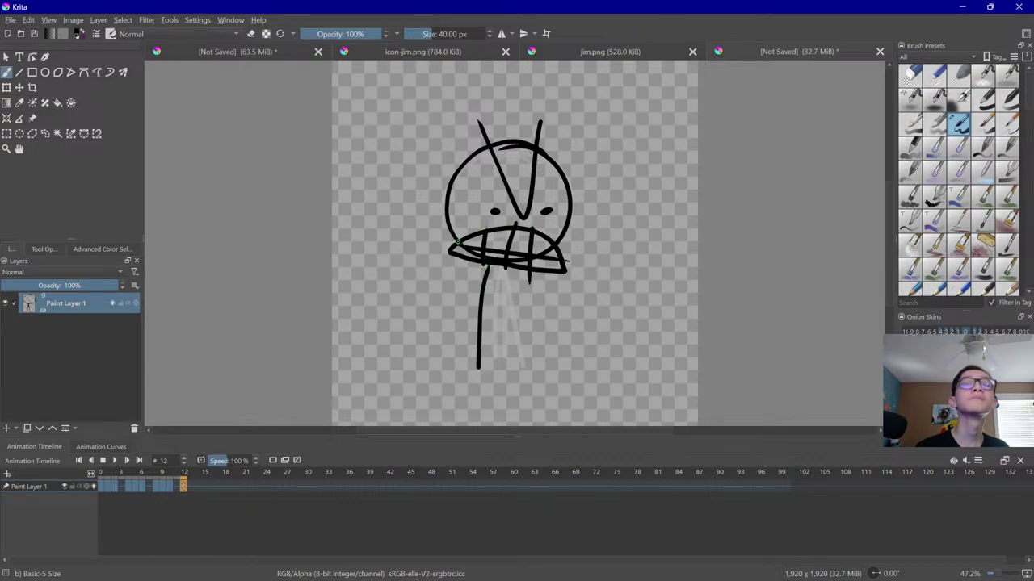
pyautogui.moveTo(457, 240)
pyautogui.mouseDown()
pyautogui.moveTo(383, 301)
pyautogui.moveTo(440, 163)
pyautogui.mouseUp()
pyautogui.hotkey('ctrl', 'z')
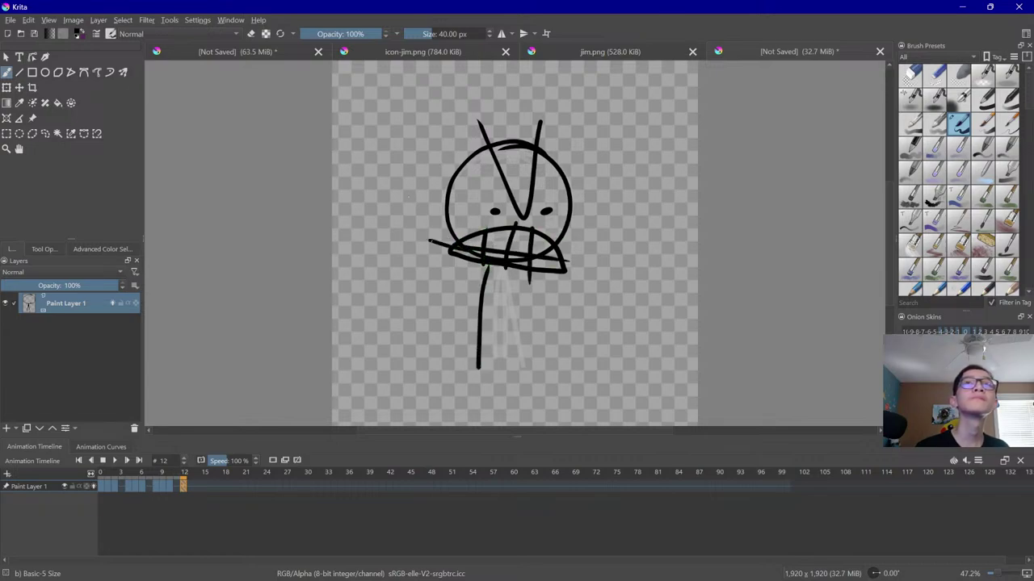
pyautogui.moveTo(551, 248); pyautogui.dragTo(625, 177)
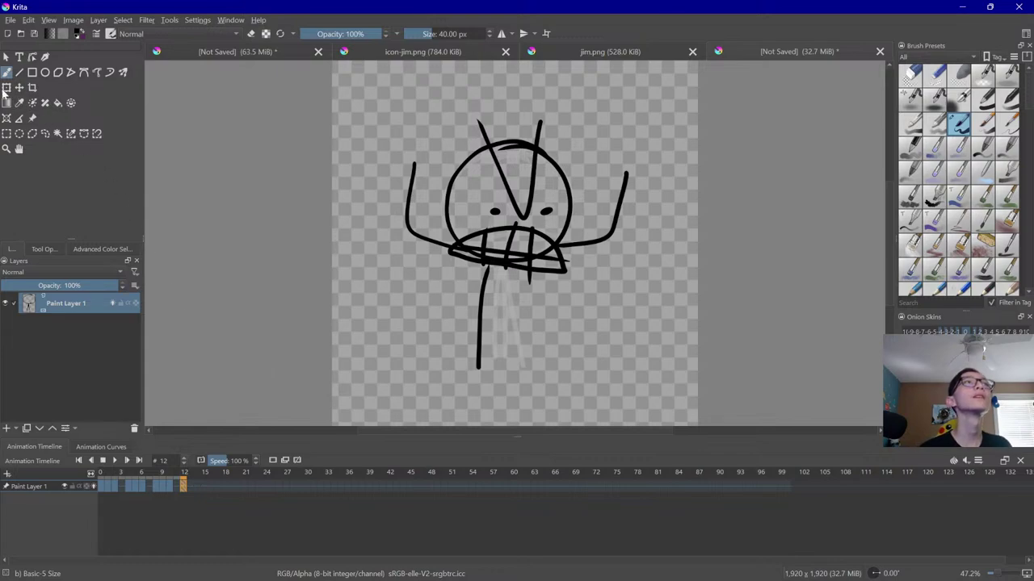
# Shift the angry figure slightly up and right in frame 12, and add progressively squashed copies in frames 13 and 14
pyautogui.click(6, 88)
pyautogui.moveTo(476, 311); pyautogui.dragTo(494, 303)
pyautogui.press('Right')
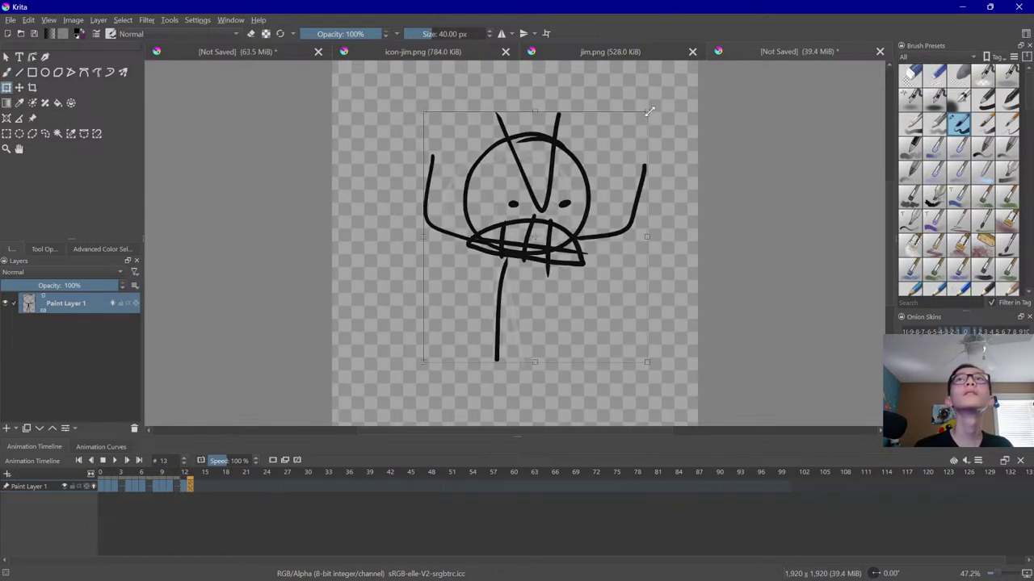
pyautogui.moveTo(649, 112); pyautogui.dragTo(653, 119)
pyautogui.press('Right')
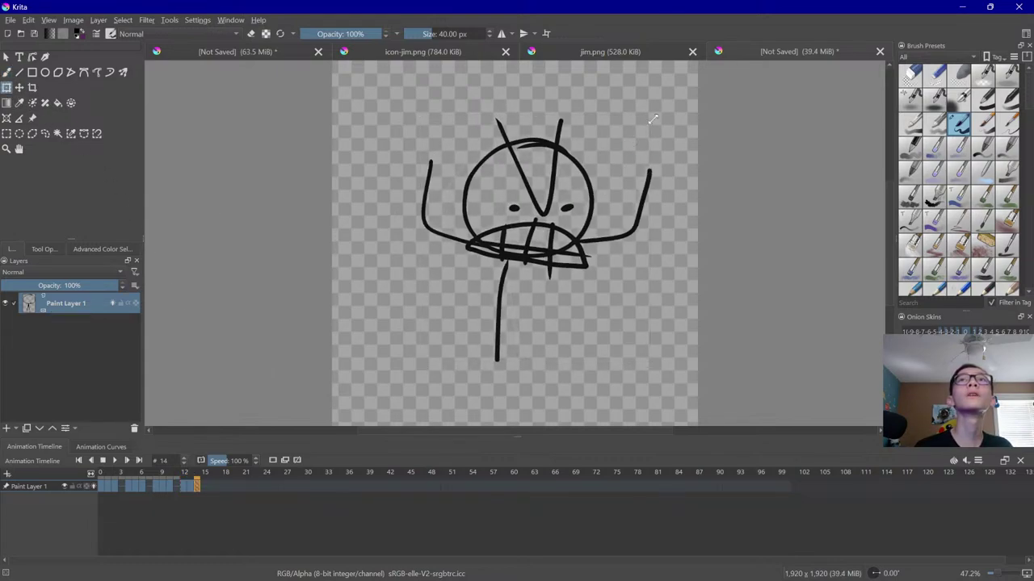
# Play back the angry pose in frames 12 to 14
pyautogui.press('Left')
pyautogui.press('Left')
pyautogui.press('Left')
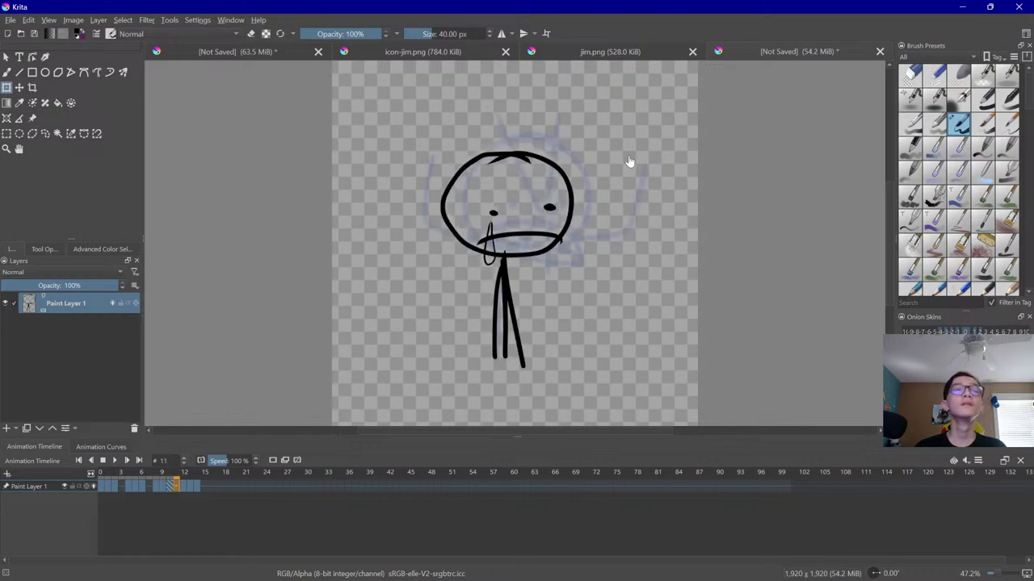
pyautogui.moveTo(185, 487); pyautogui.dragTo(197, 488)
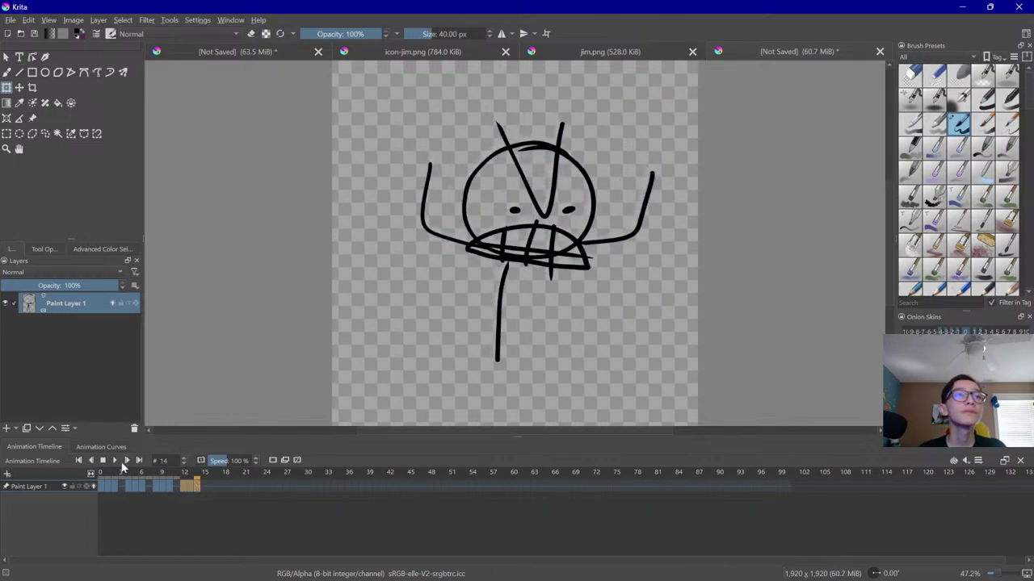
pyautogui.click(115, 460)
pyautogui.click(103, 461)
pyautogui.click(114, 460)
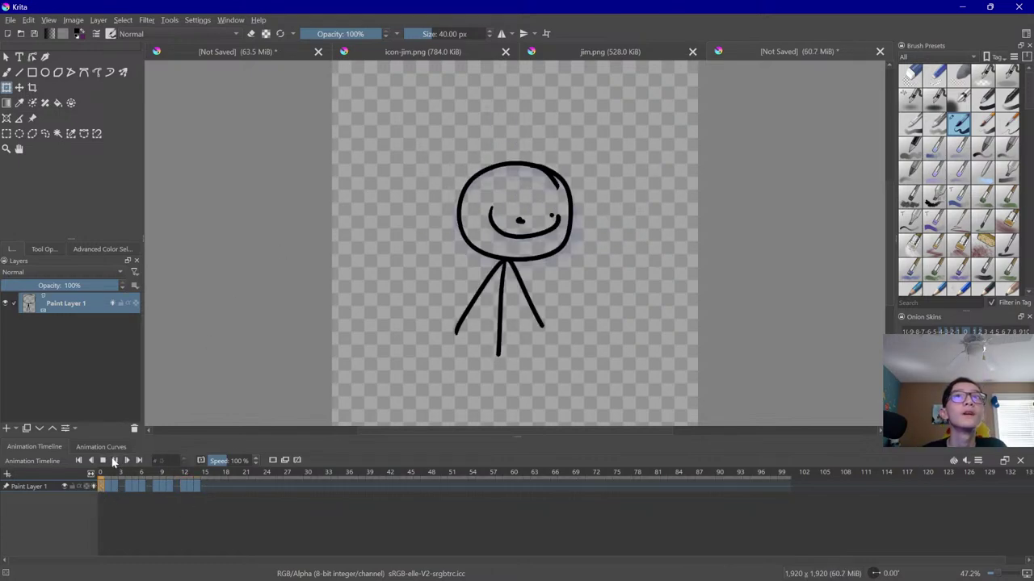
pyautogui.click(103, 461)
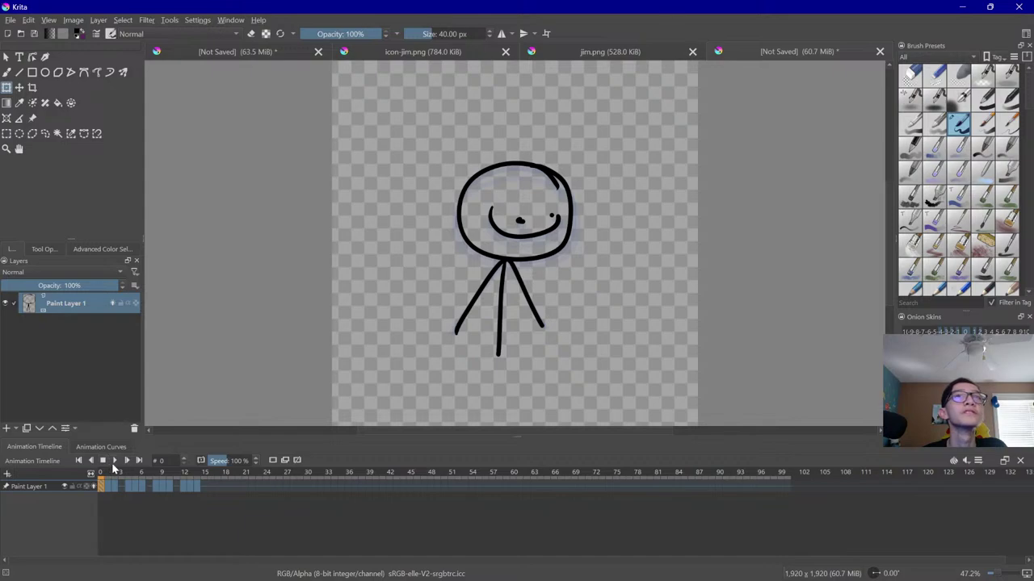
# View the first frame of each of the four poses on the timeline, ending at frame 0
pyautogui.click(130, 488)
pyautogui.click(160, 487)
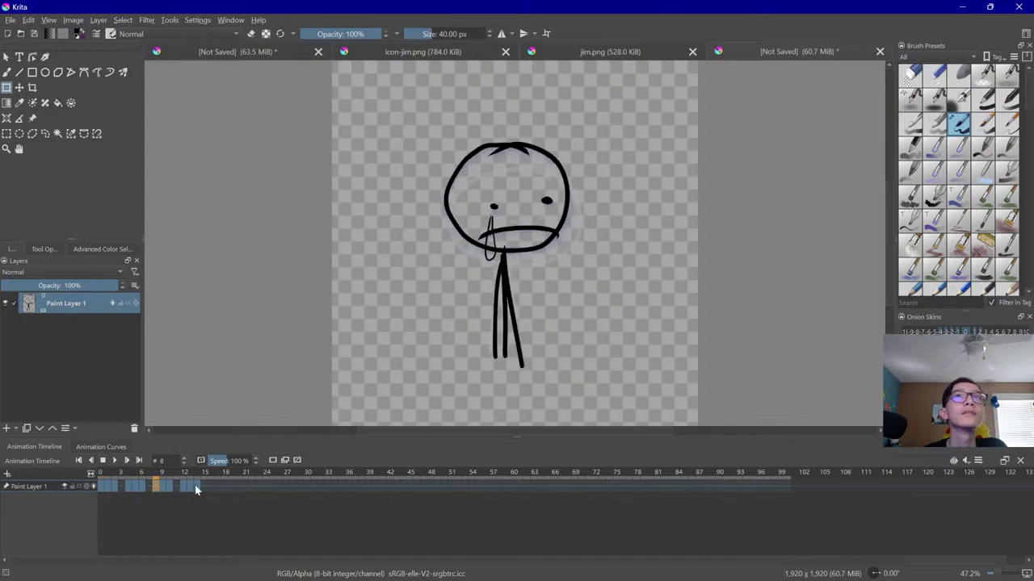
pyautogui.click(185, 489)
pyautogui.click(102, 488)
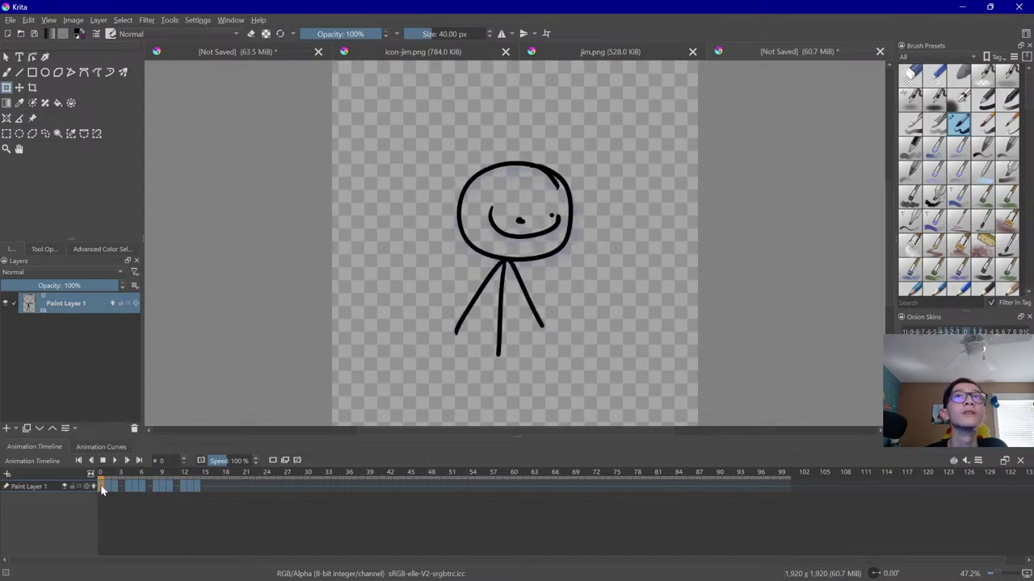
# Start rendering the animation as a PNG image sequence, with a new folder named Jim dialogue inside FOR STREAM as the image location
pyautogui.click(11, 20)
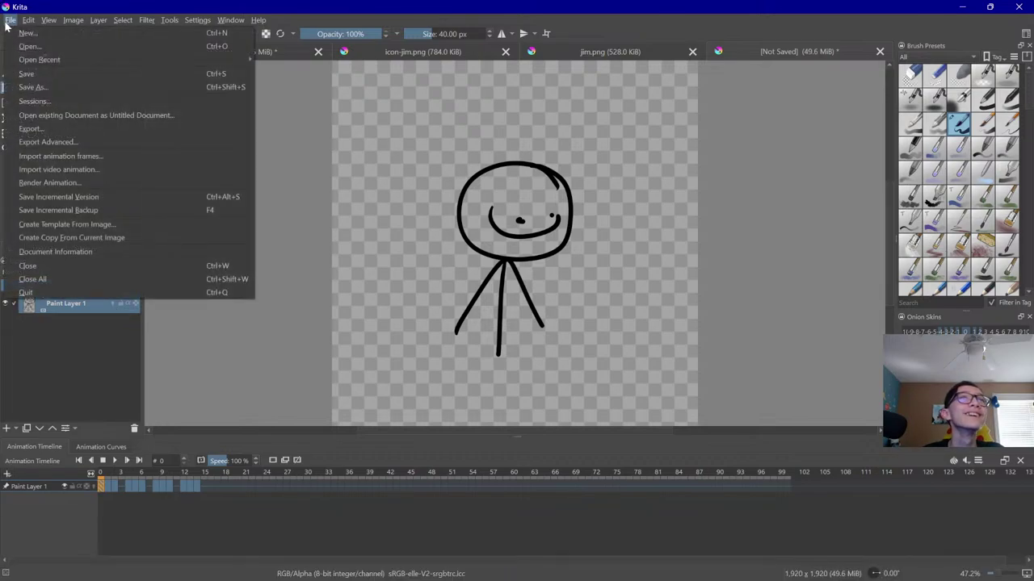
pyautogui.click(678, 39)
pyautogui.click(10, 19)
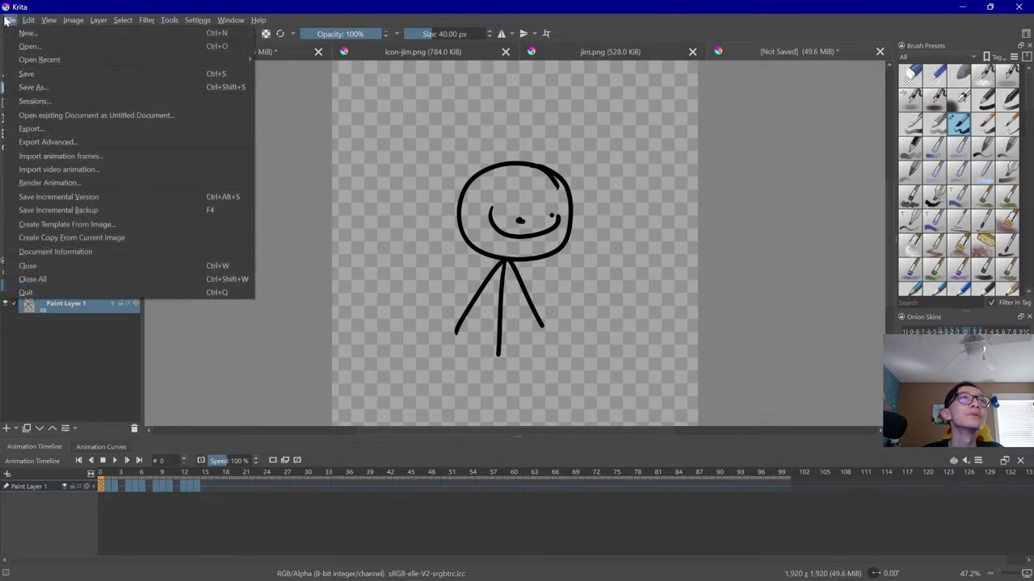
pyautogui.click(68, 184)
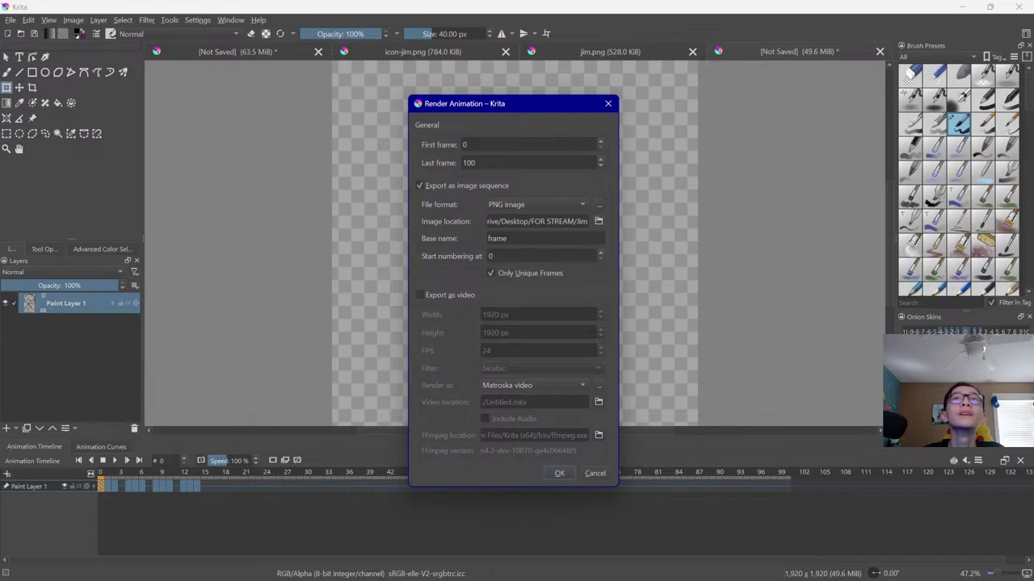
pyautogui.click(600, 222)
pyautogui.click(312, 148)
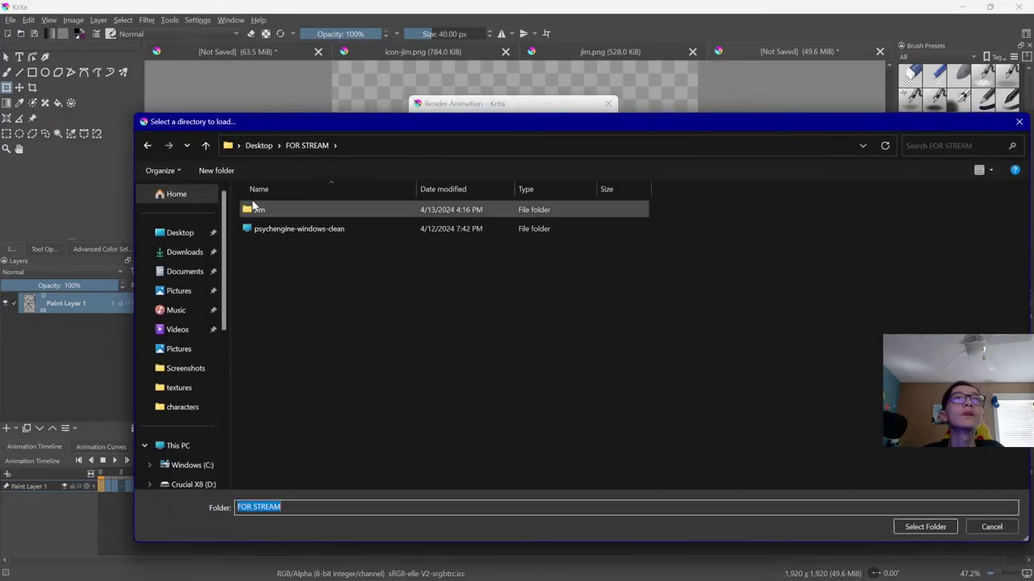
pyautogui.click(203, 170)
pyautogui.write('Jim dialogue')
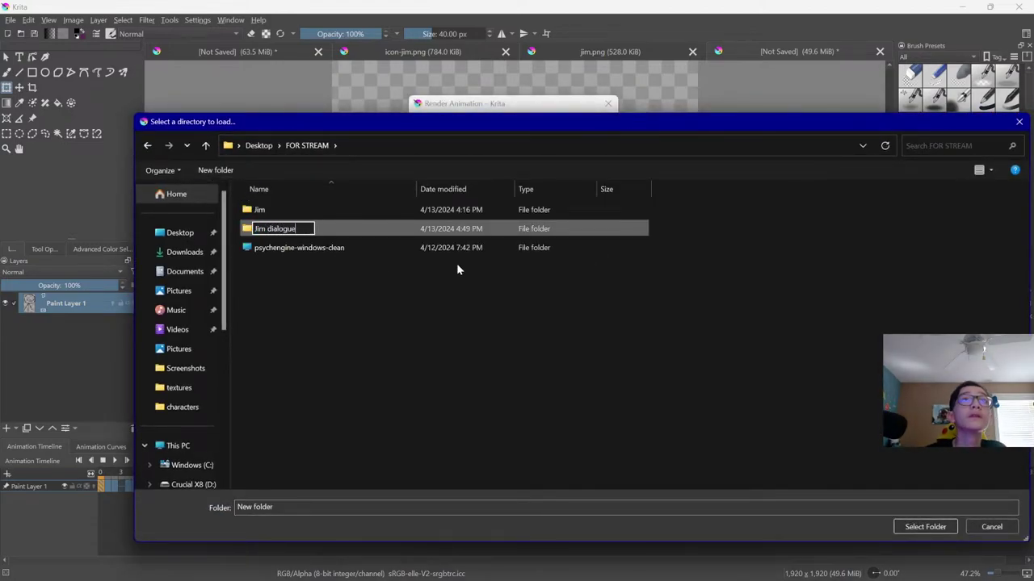
pyautogui.press('Return')
pyautogui.doubleClick(275, 229)
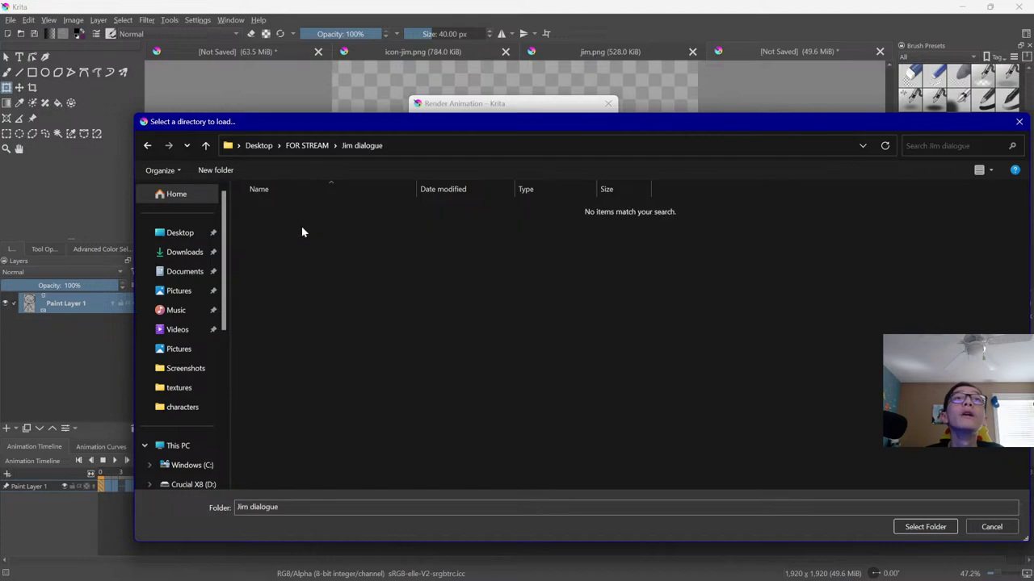
pyautogui.click(926, 527)
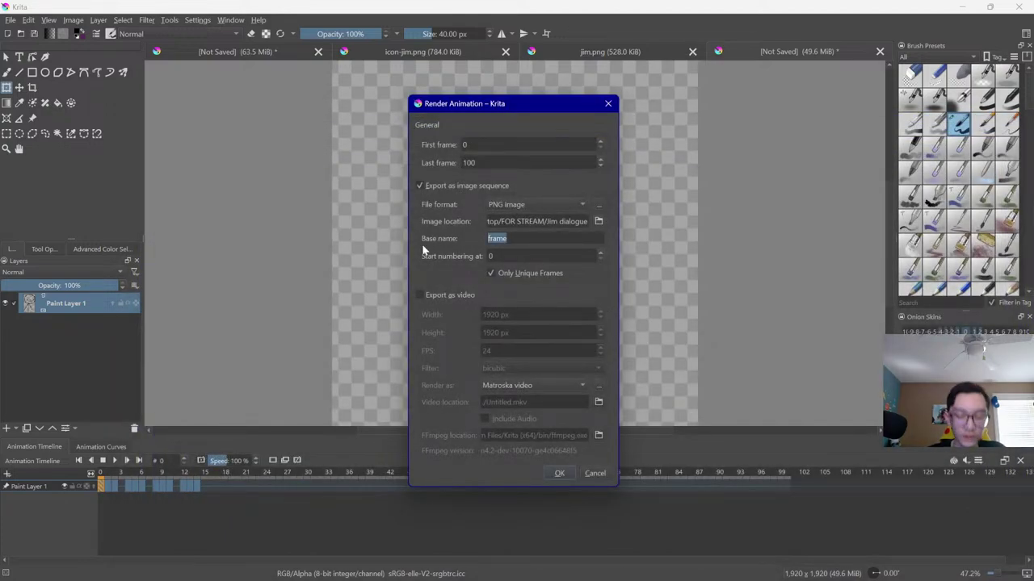
# Render the image sequence with the base name jimd and open the Jim dialogue folder in File Explorer
pyautogui.write('jimd')
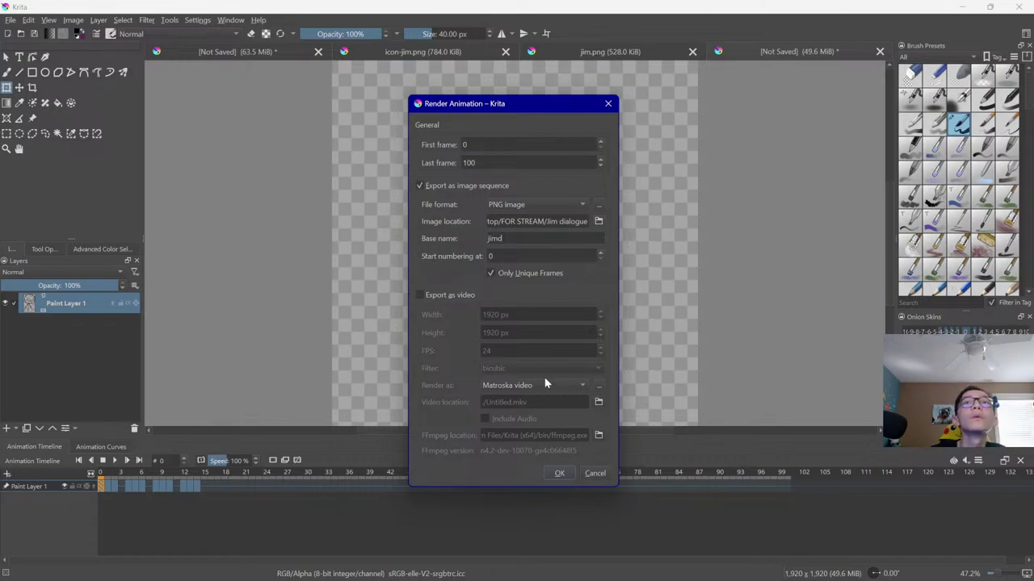
pyautogui.click(557, 474)
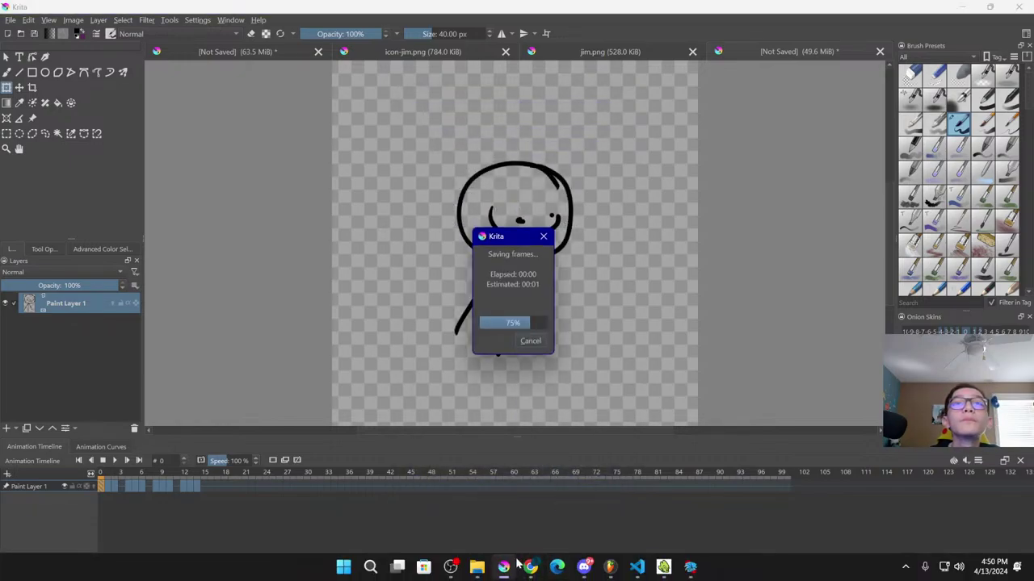
pyautogui.moveTo(482, 571)
pyautogui.click(517, 497)
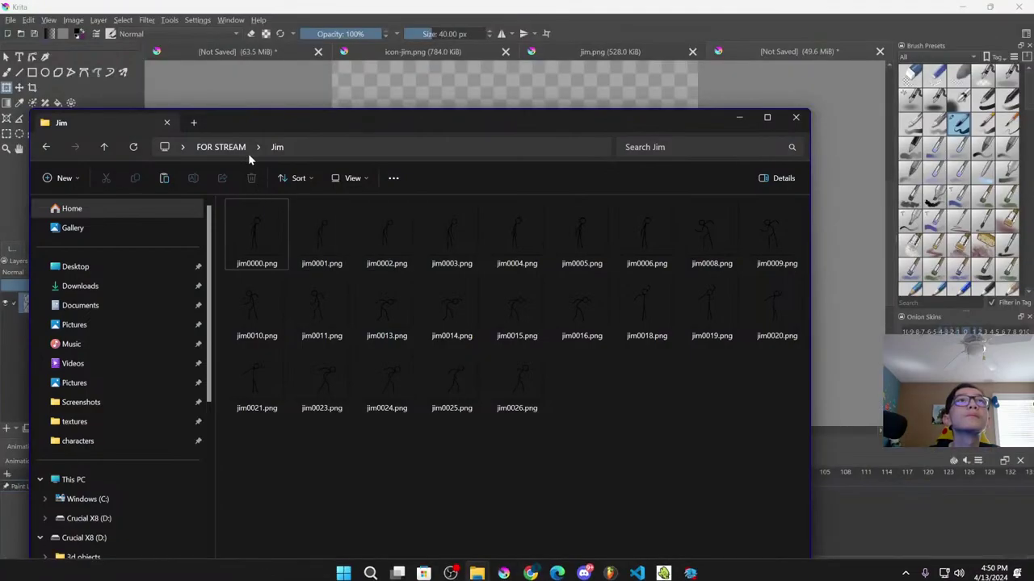
pyautogui.click(242, 148)
pyautogui.doubleClick(283, 243)
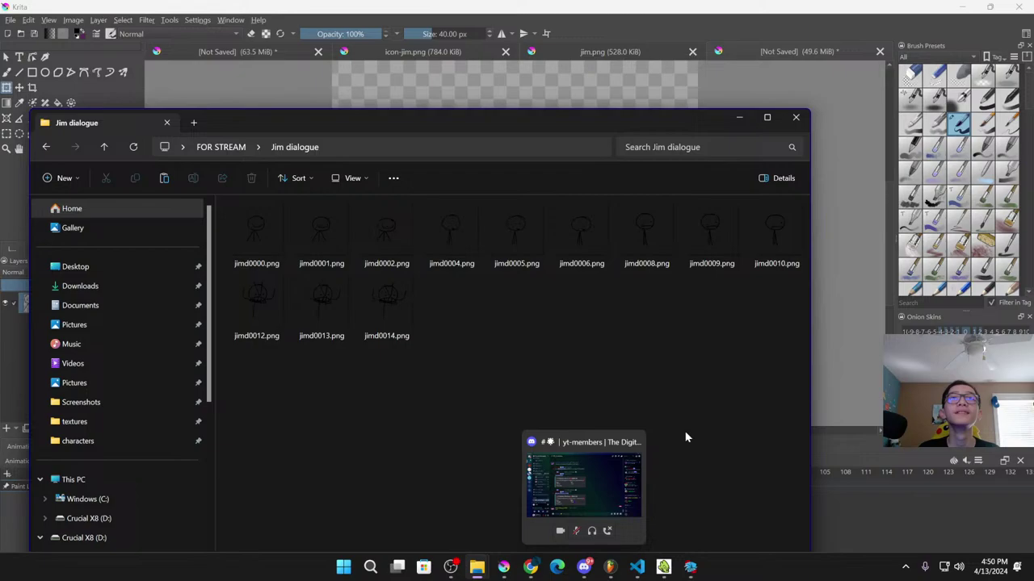
# Switch to the Spritesheet XML Generator, load all jimd frames from the Jim dialogue folder and name the character jimdialogue
pyautogui.click(663, 567)
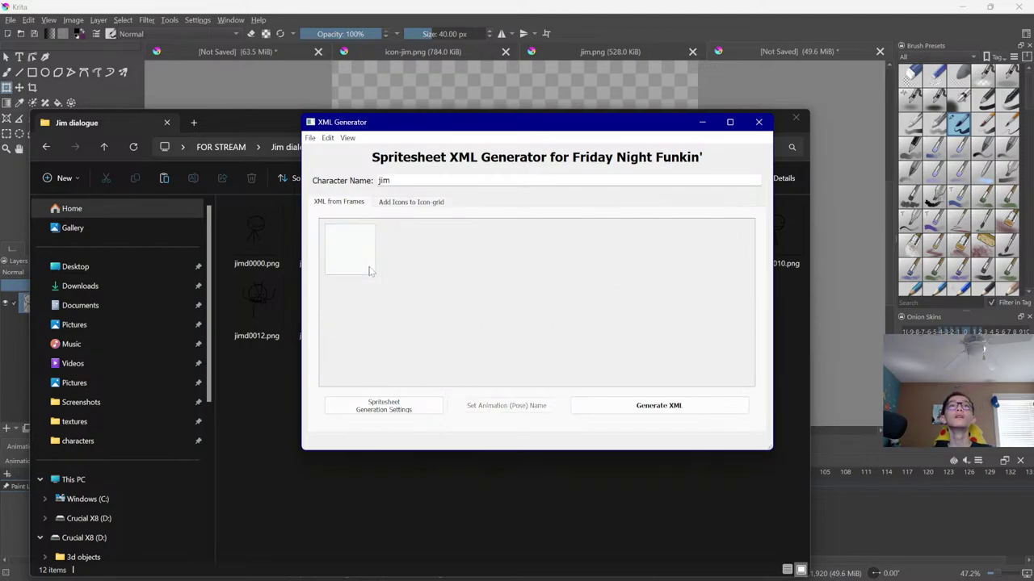
pyautogui.click(369, 271)
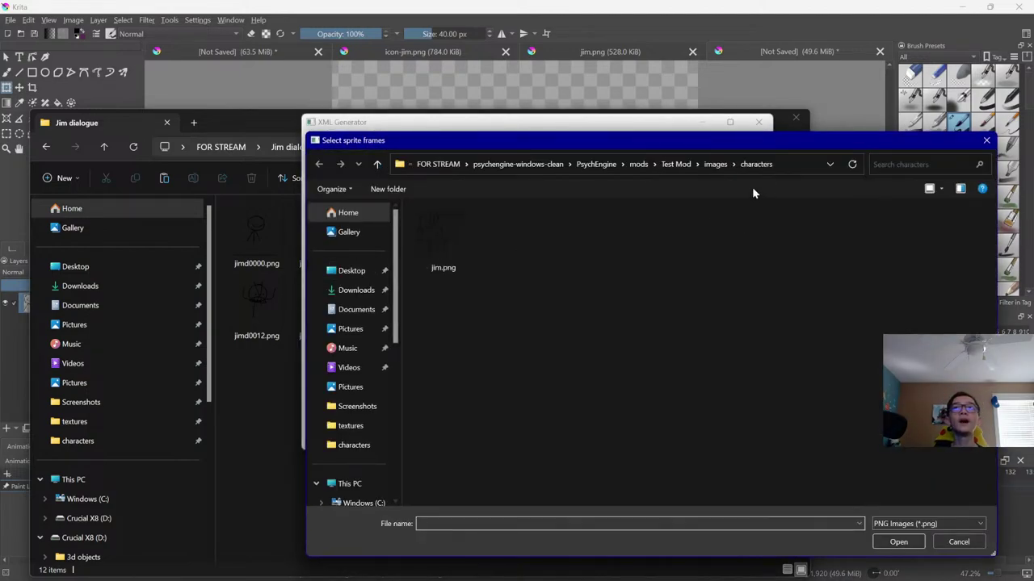
pyautogui.click(373, 270)
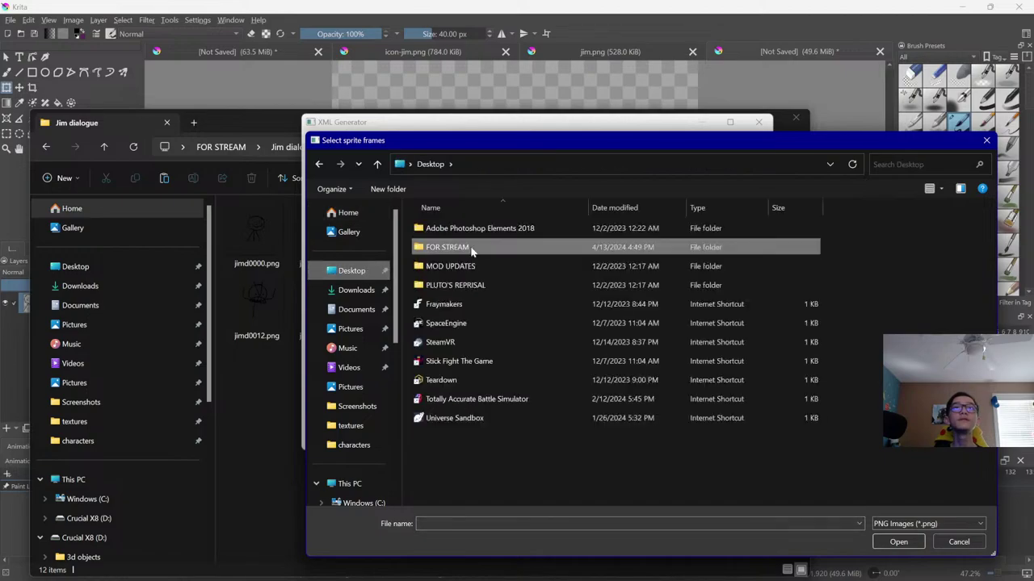
pyautogui.doubleClick(473, 247)
pyautogui.doubleClick(473, 243)
pyautogui.click(444, 235)
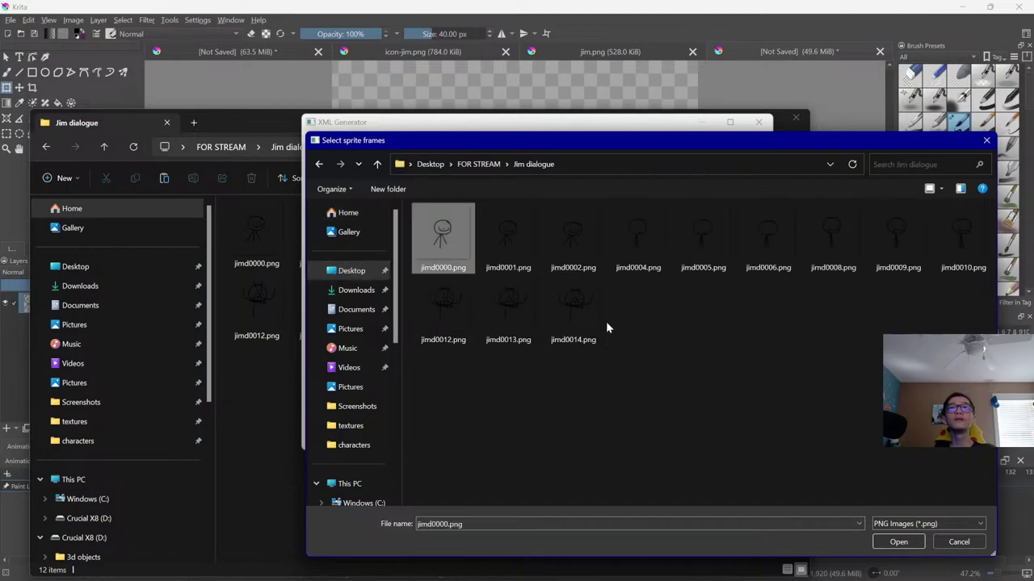
pyautogui.keyDown('shift'); pyautogui.click(595, 323); pyautogui.keyUp('shift')
pyautogui.click(897, 543)
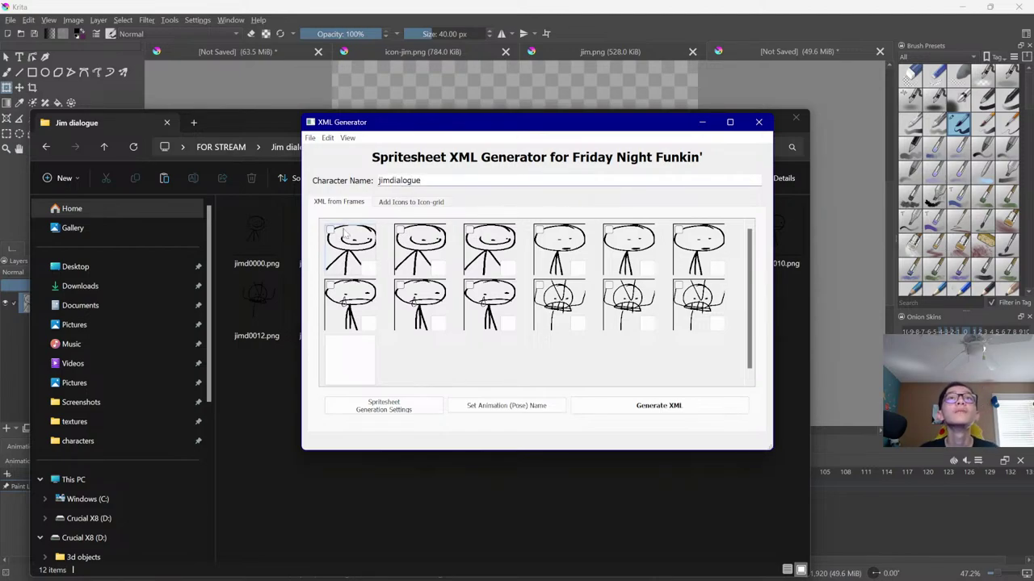
# Select the three smiling frames and set their pose name to happy
pyautogui.click(349, 246)
pyautogui.click(419, 247)
pyautogui.click(488, 246)
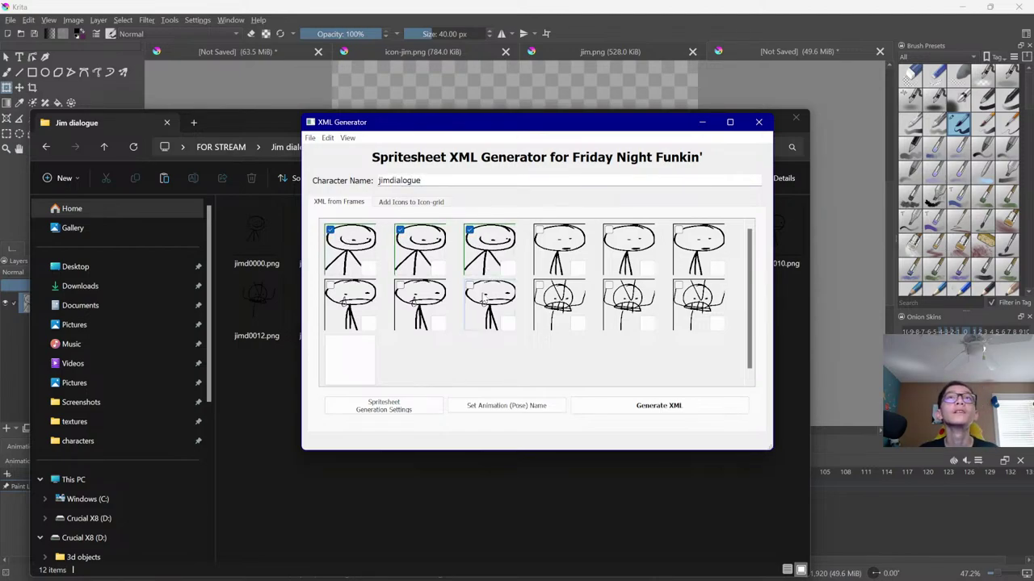
pyautogui.click(511, 407)
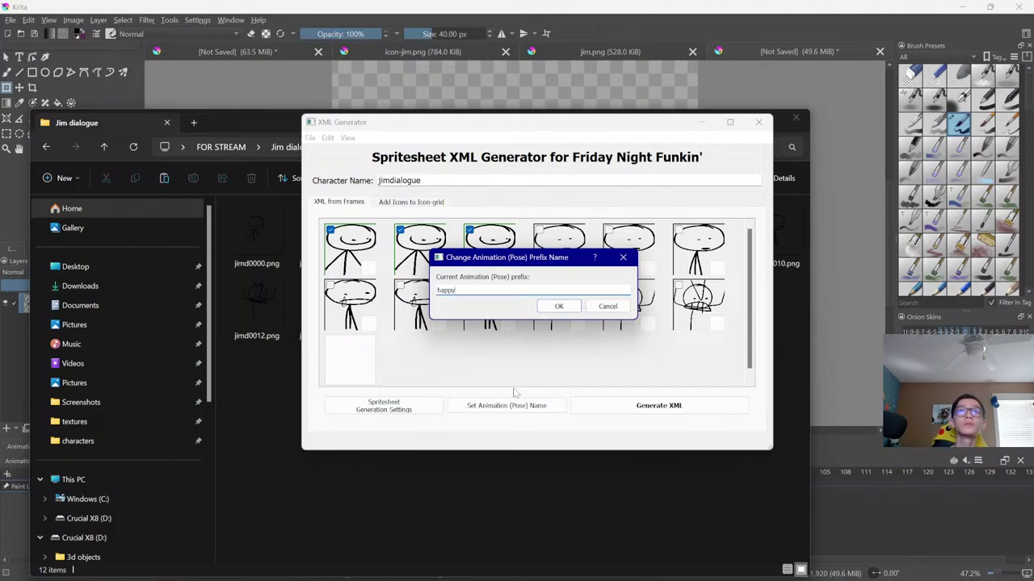
pyautogui.press('Return')
# Select the three open-mouthed frames and set their pose name to wh
pyautogui.click(559, 246)
pyautogui.click(629, 247)
pyautogui.click(696, 246)
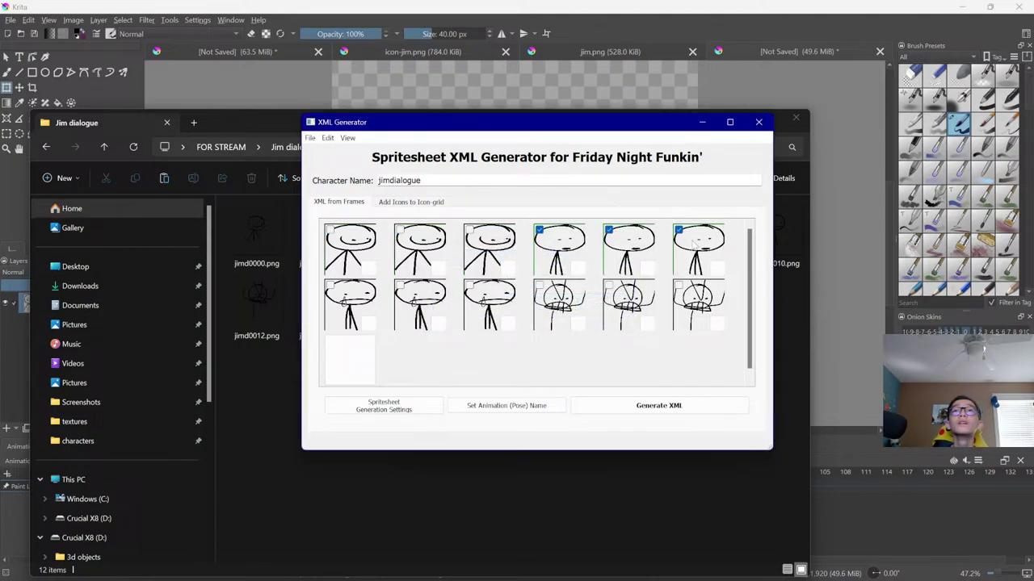
pyautogui.click(536, 406)
pyautogui.write('wh')
pyautogui.press('Return')
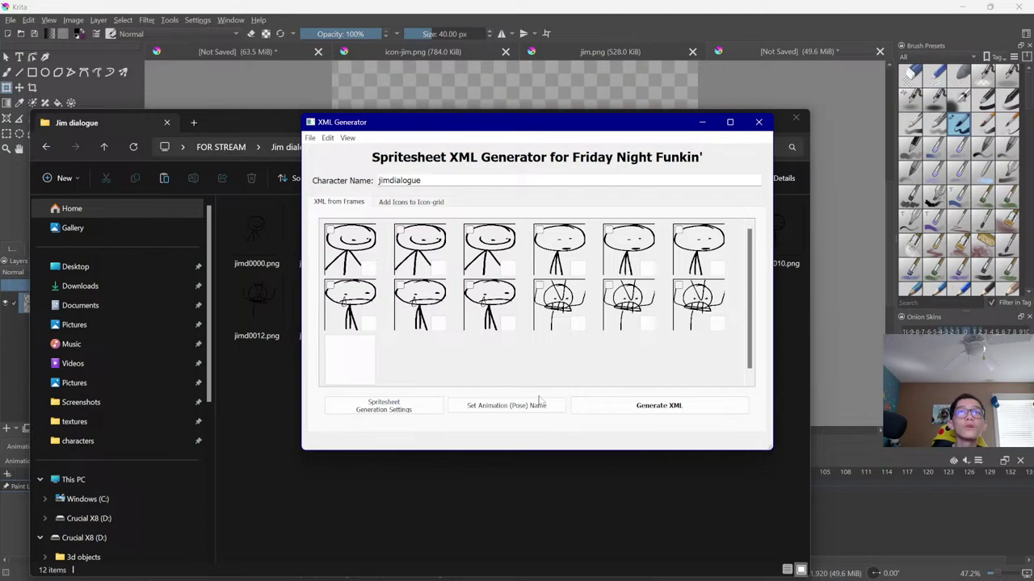
# Select the three frowning teardrop frames and set their pose name to th
pyautogui.click(349, 305)
pyautogui.click(419, 305)
pyautogui.click(489, 305)
pyautogui.click(509, 406)
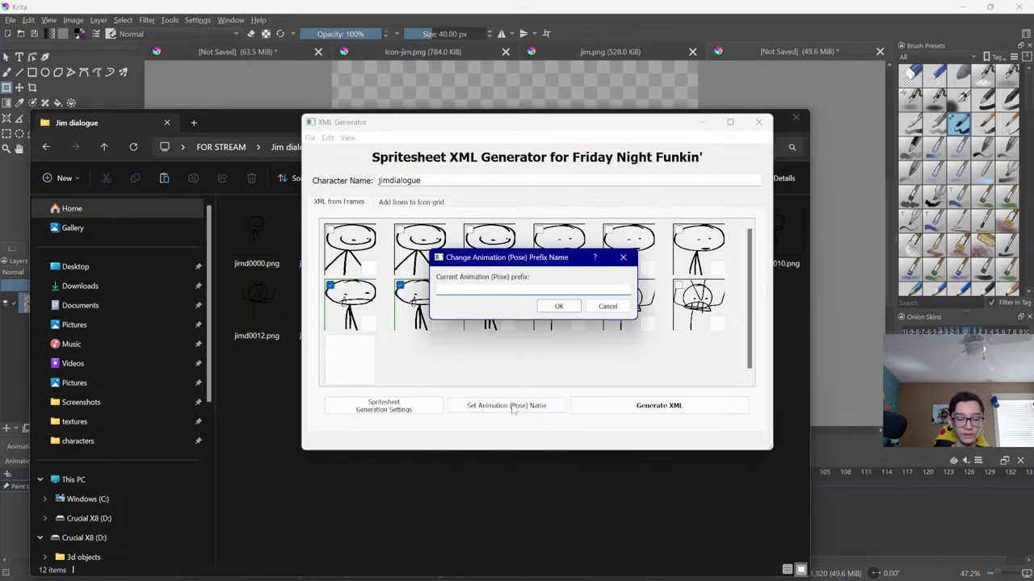
pyautogui.write('th')
pyautogui.press('Return')
# Select the three angry frames with raised arms and set their pose name to mad
pyautogui.click(559, 305)
pyautogui.click(614, 300)
pyautogui.click(691, 305)
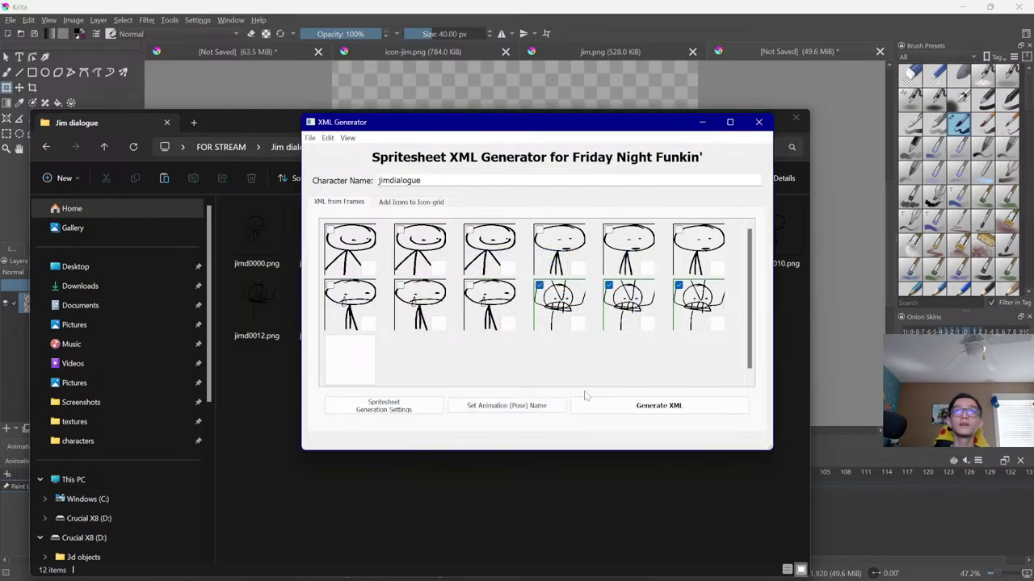
pyautogui.click(533, 406)
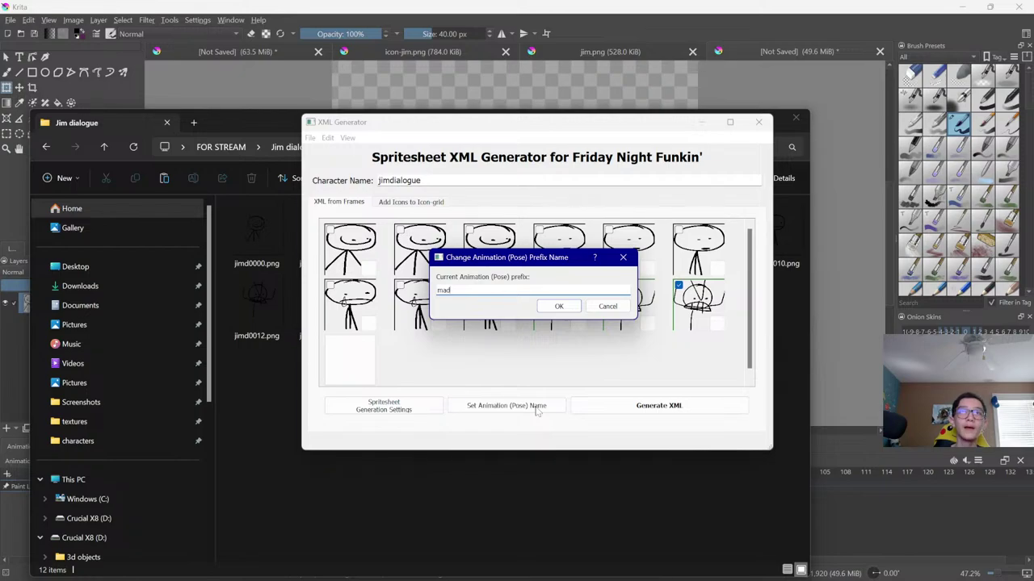
pyautogui.write('mad')
pyautogui.press('Return')
# Generate the jimdialogue spritesheet and XML into PsychEngine's mods > Test Mod > images > dialogue folder, inside FOR STREAM on the Desktop
pyautogui.click(658, 405)
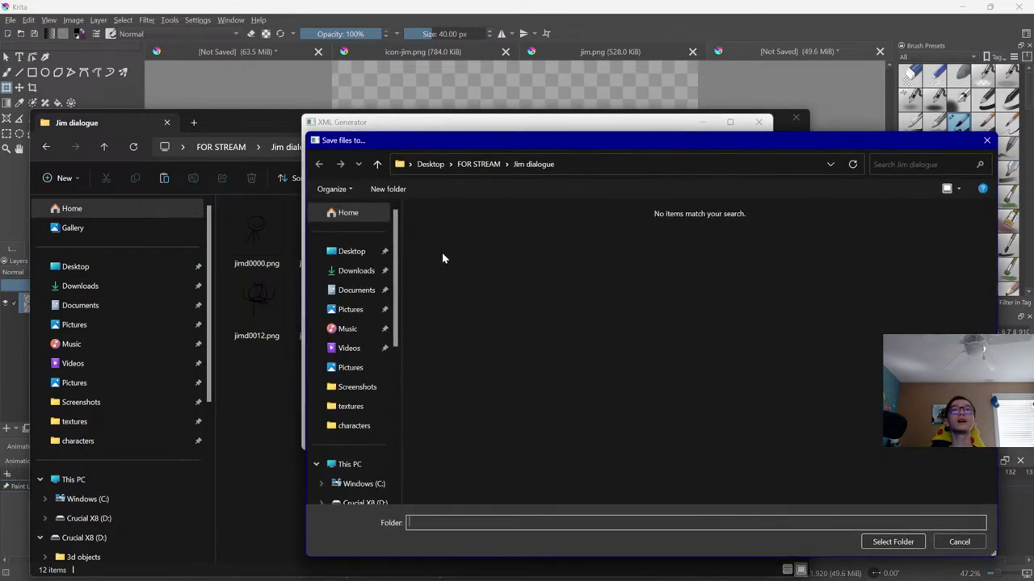
pyautogui.scroll(-3, 369, 347)
pyautogui.scroll(3, 365, 346)
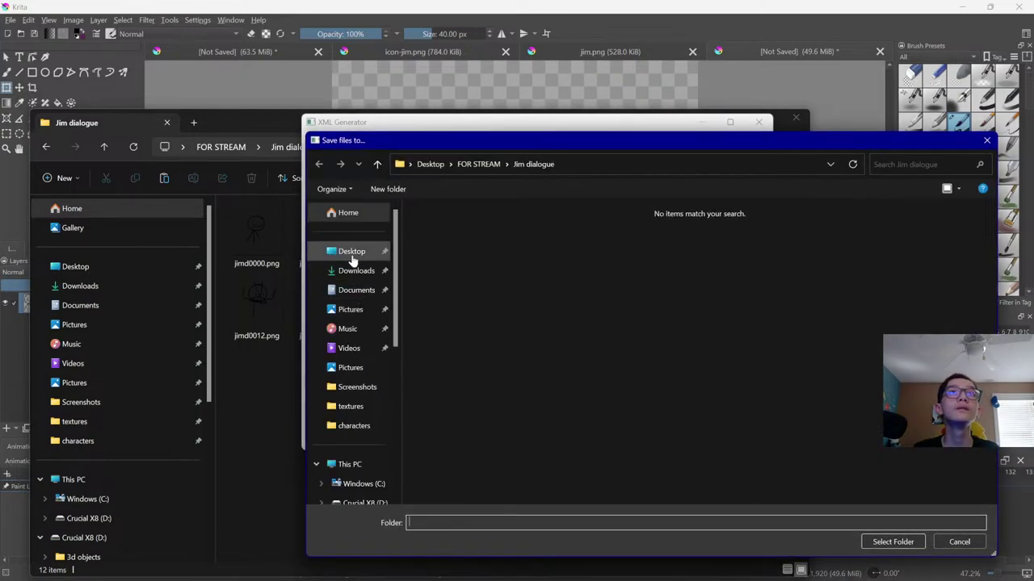
pyautogui.click(352, 253)
pyautogui.click(507, 255)
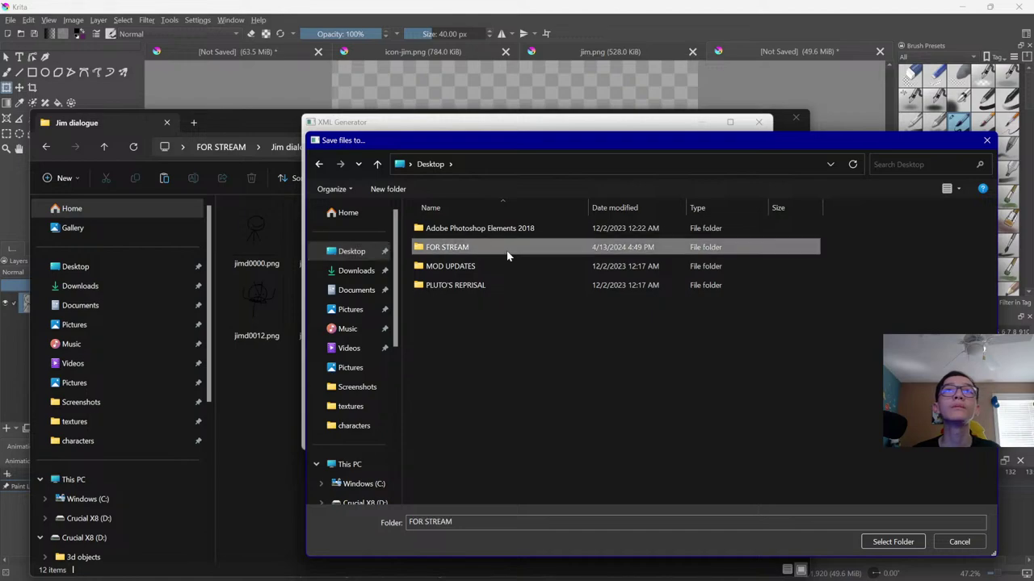
pyautogui.doubleClick(507, 255)
pyautogui.doubleClick(491, 267)
pyautogui.doubleClick(484, 231)
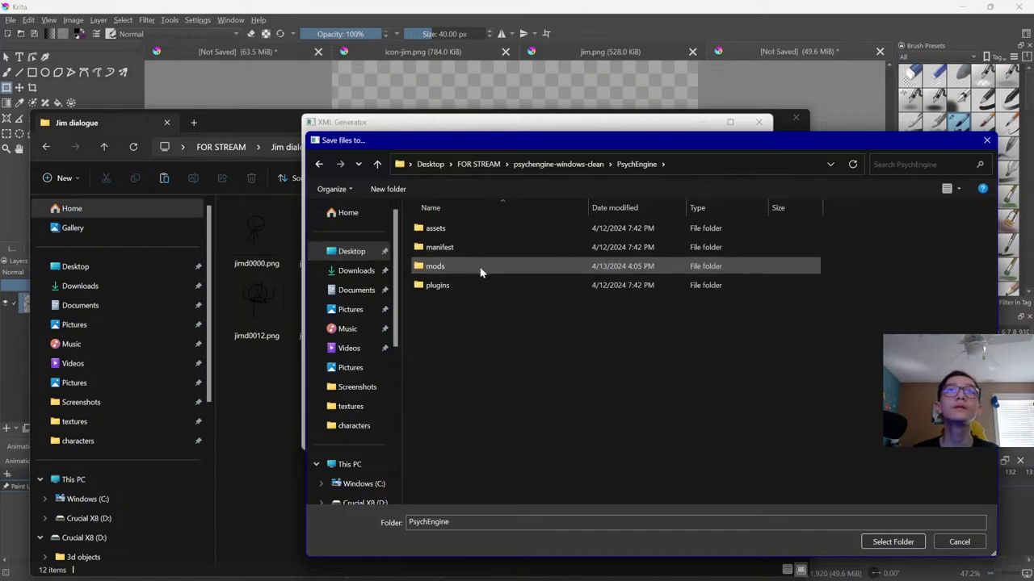
pyautogui.doubleClick(480, 271)
pyautogui.doubleClick(481, 230)
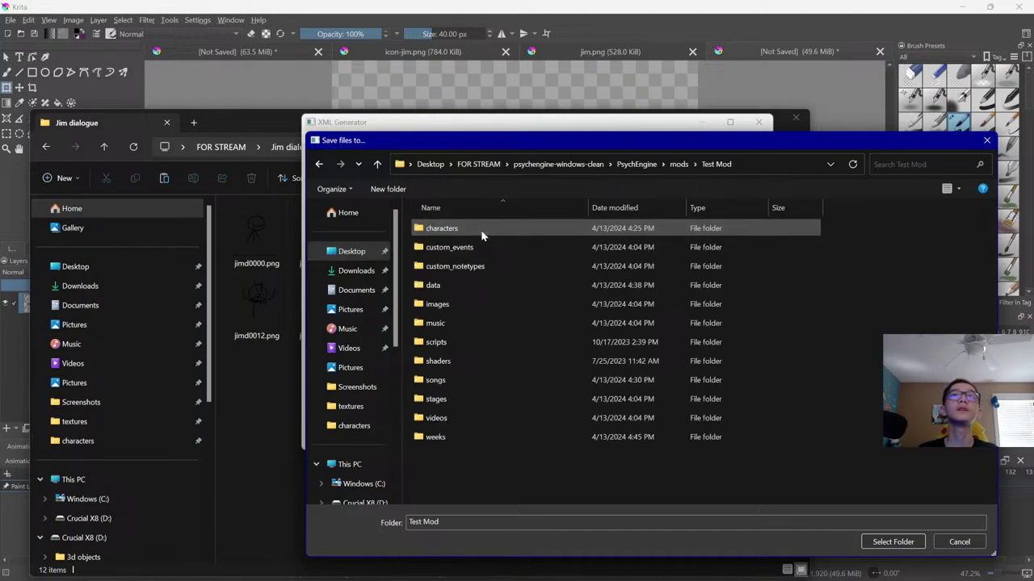
pyautogui.doubleClick(475, 307)
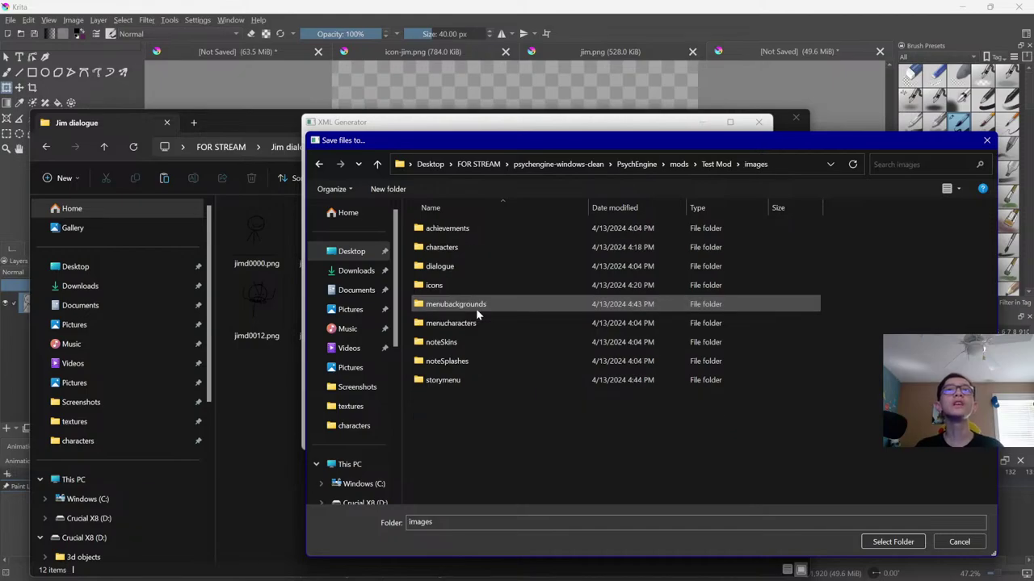
pyautogui.doubleClick(476, 262)
pyautogui.click(888, 541)
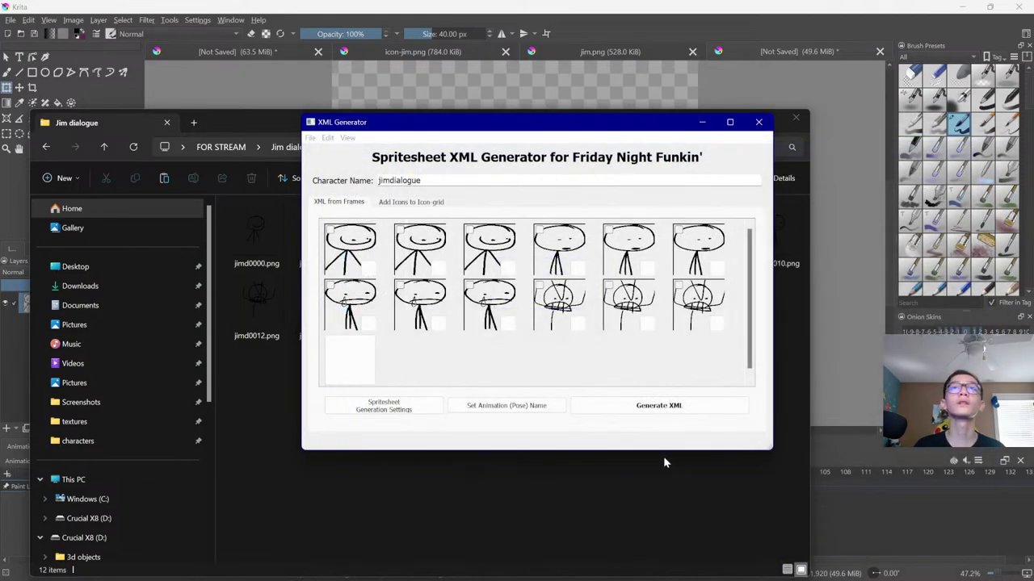
# Switch to the storymenu File Explorer window and open the Test Mod's images > dialogue folder to check the generated files
pyautogui.moveTo(476, 566)
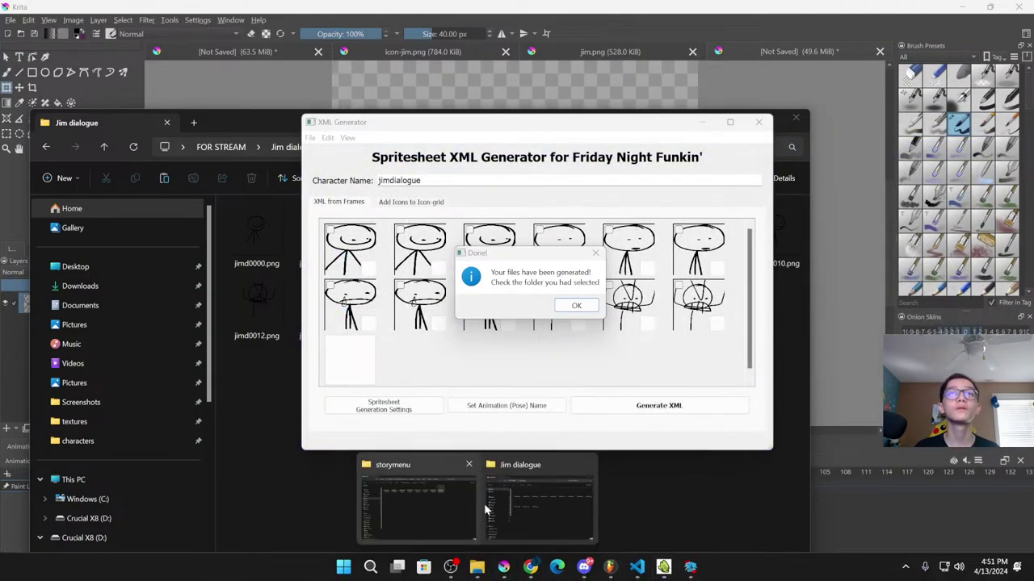
pyautogui.moveTo(516, 510)
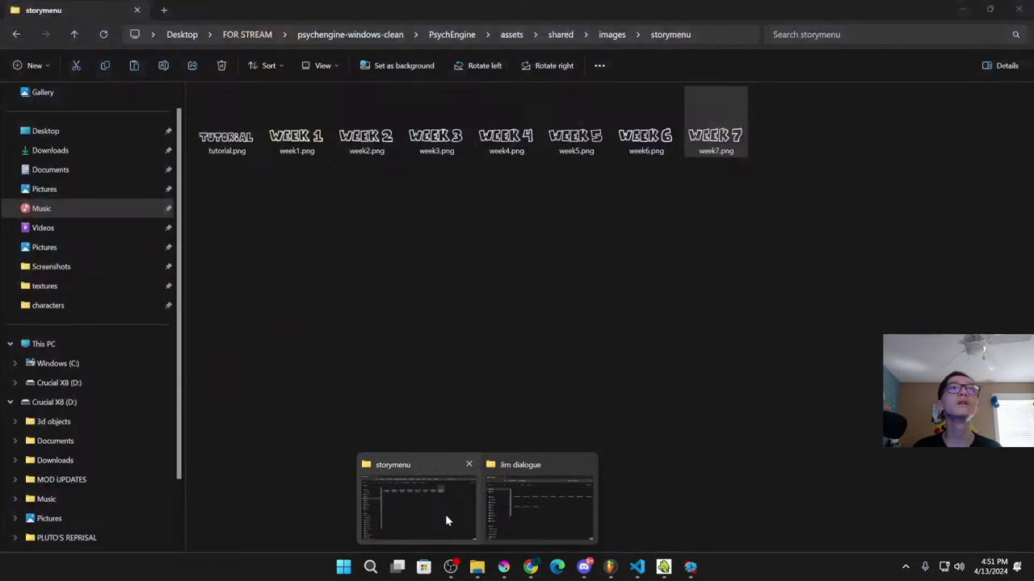
pyautogui.click(445, 514)
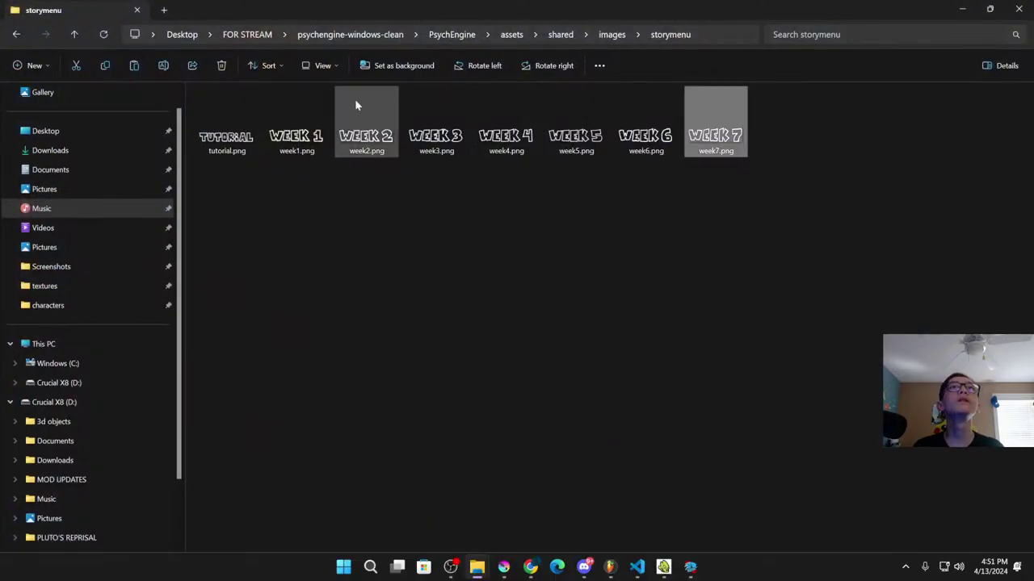
pyautogui.click(457, 34)
pyautogui.doubleClick(220, 152)
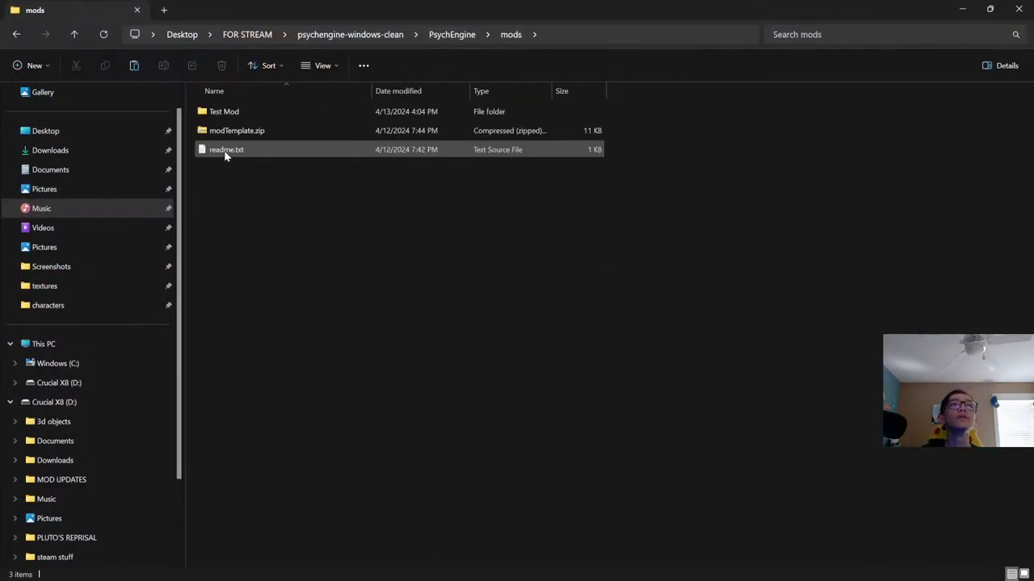
pyautogui.doubleClick(268, 114)
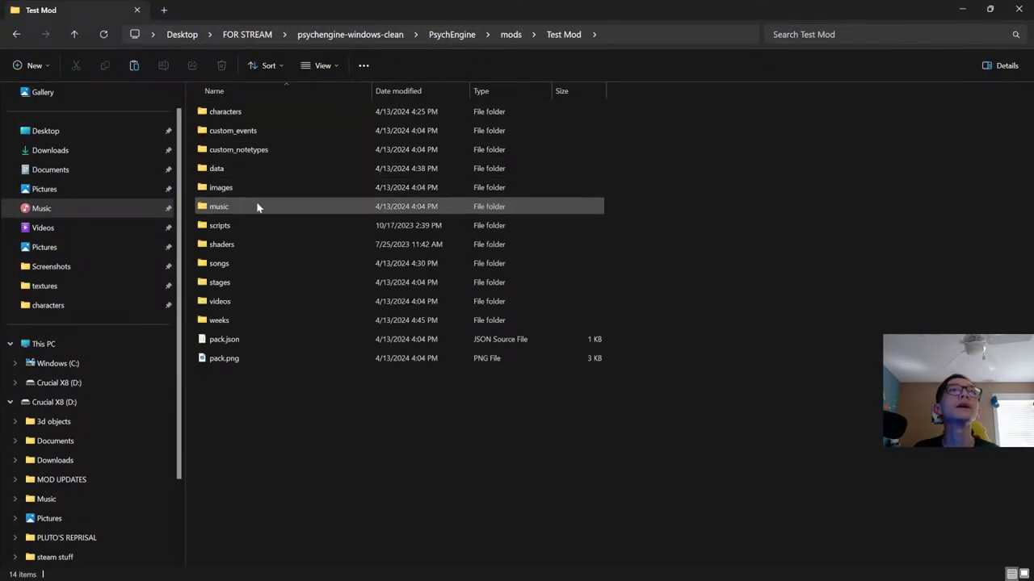
pyautogui.doubleClick(257, 188)
pyautogui.doubleClick(261, 149)
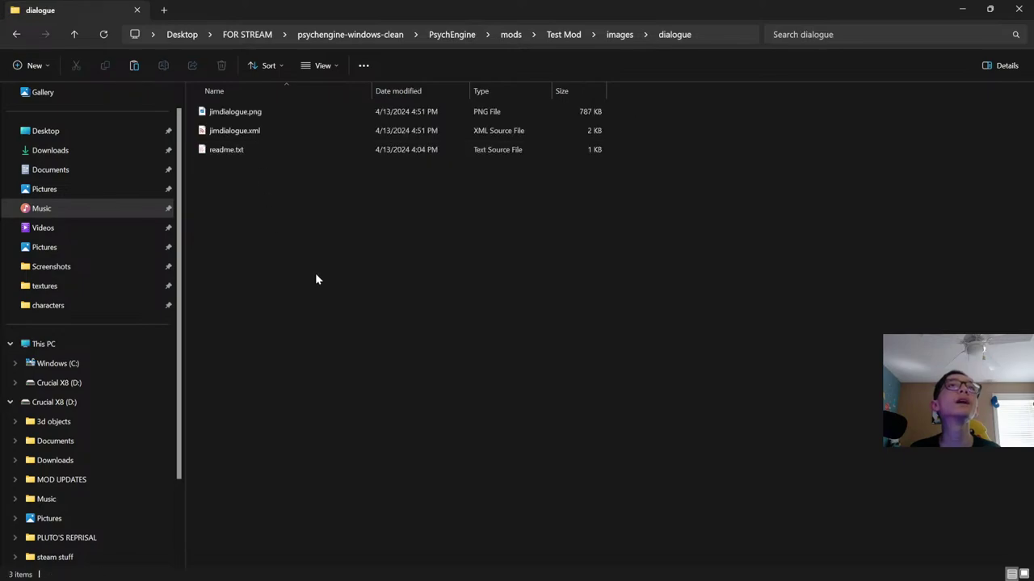
# Show the files in the dialogue images folder as large icons and open jimdialogue.xml
pyautogui.rightClick(308, 232)
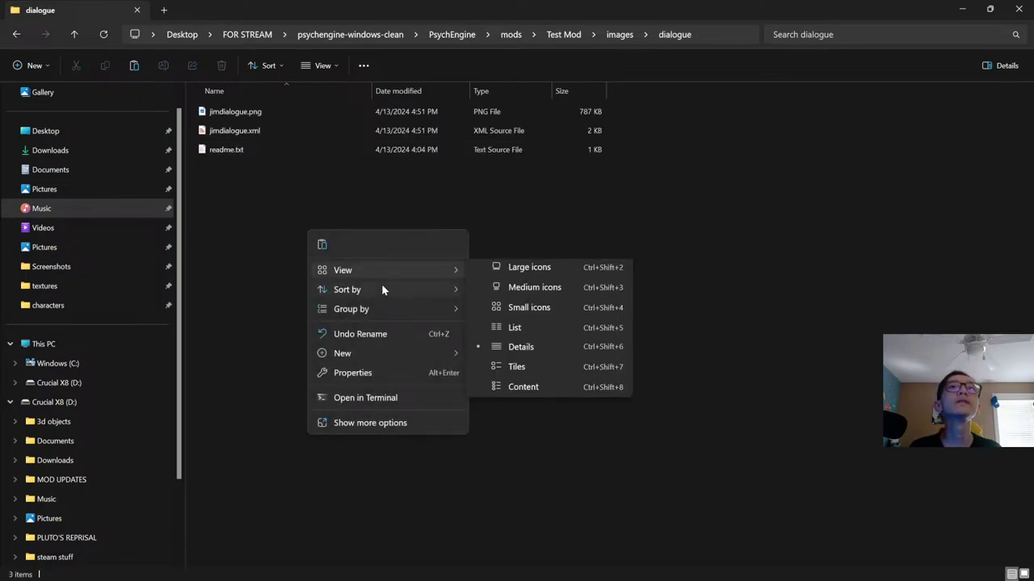
pyautogui.moveTo(456, 272)
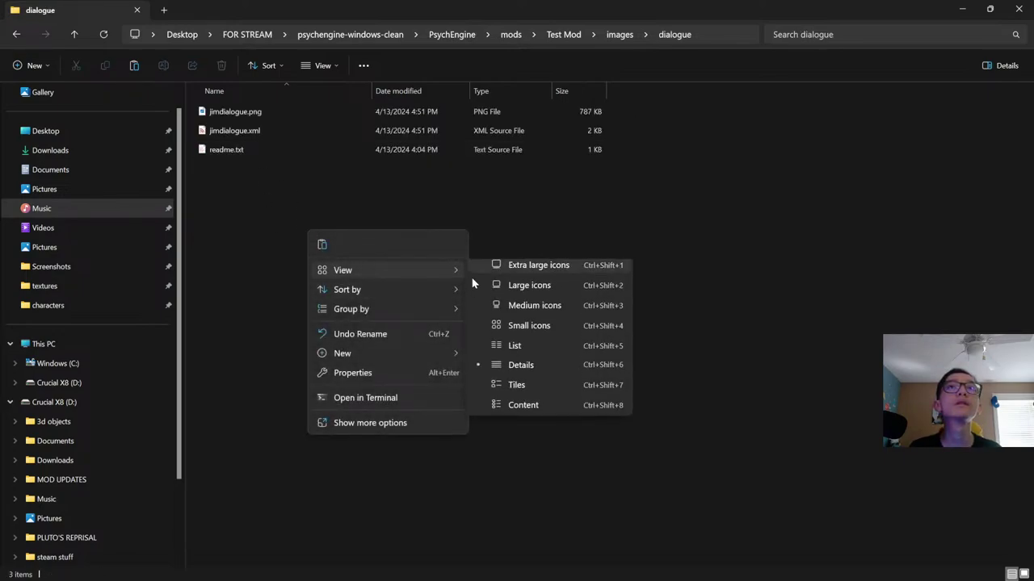
pyautogui.click(517, 286)
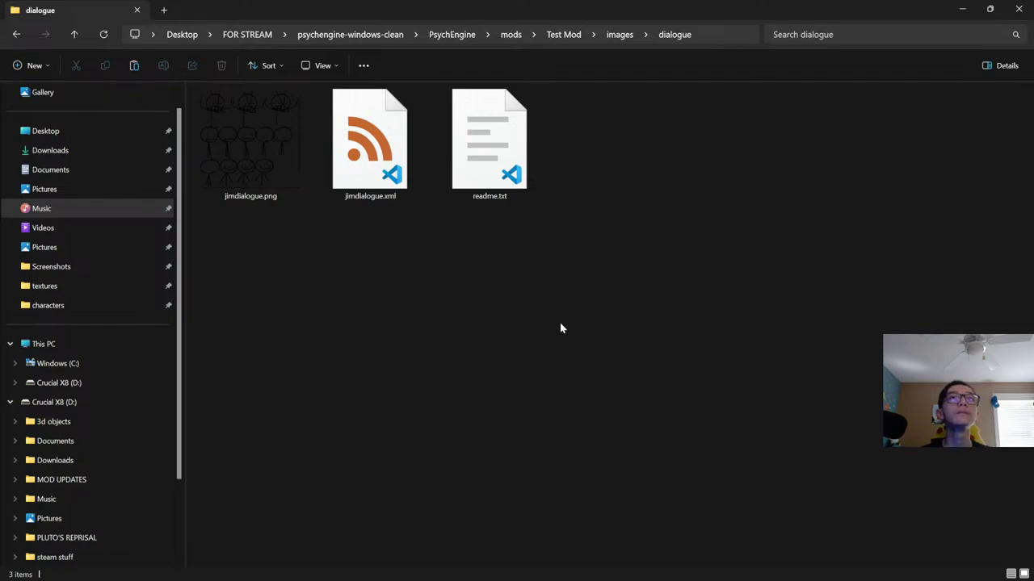
pyautogui.doubleClick(364, 150)
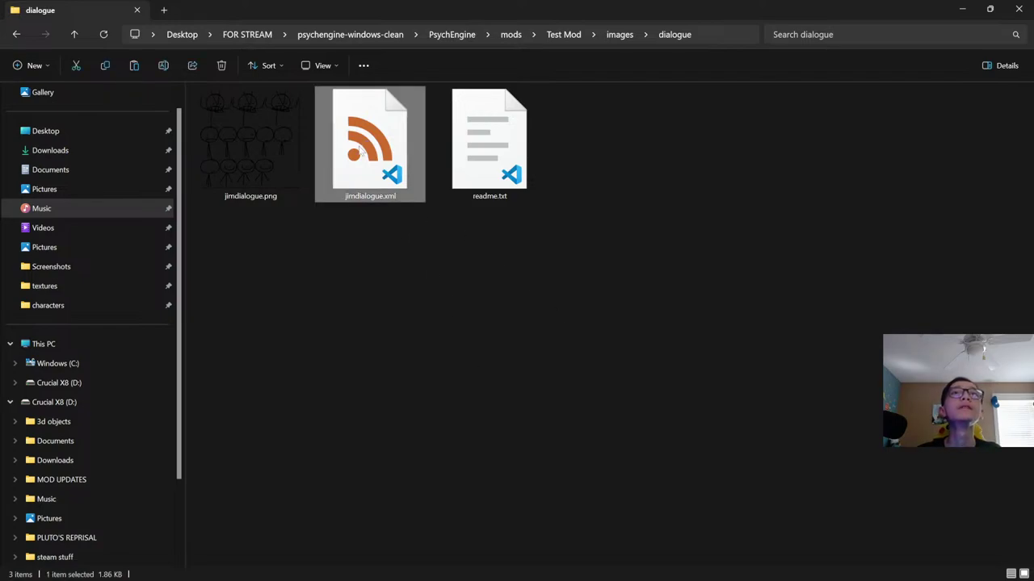
# Switch to the jim test project in FL Studio and add a new pattern
pyautogui.click(957, 420)
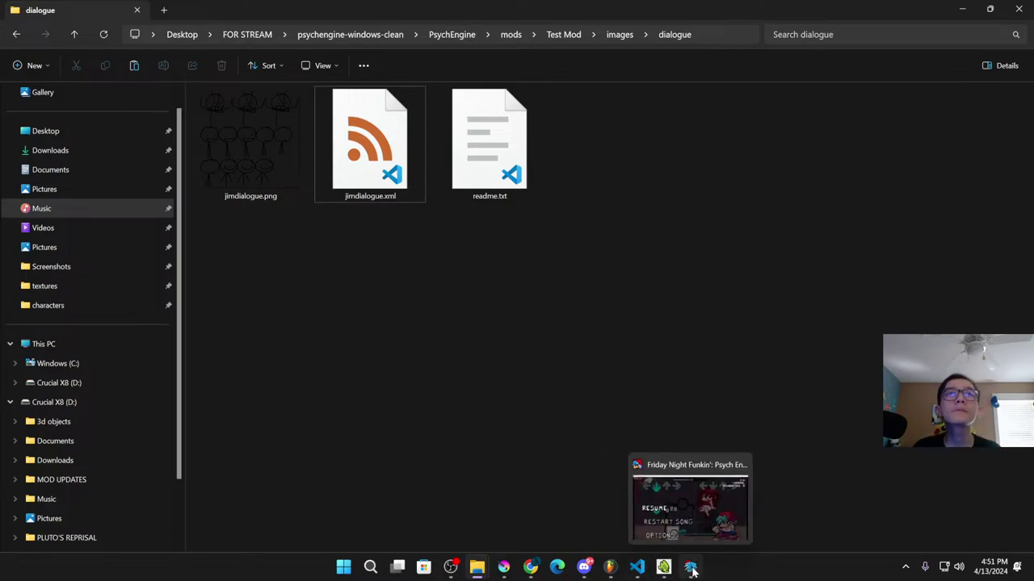
pyautogui.click(692, 571)
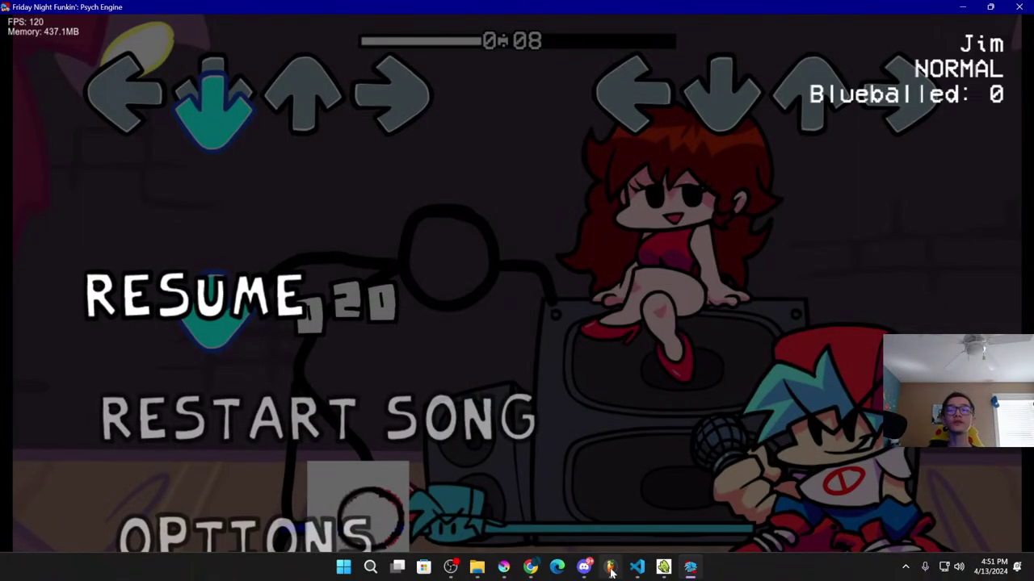
pyautogui.click(663, 568)
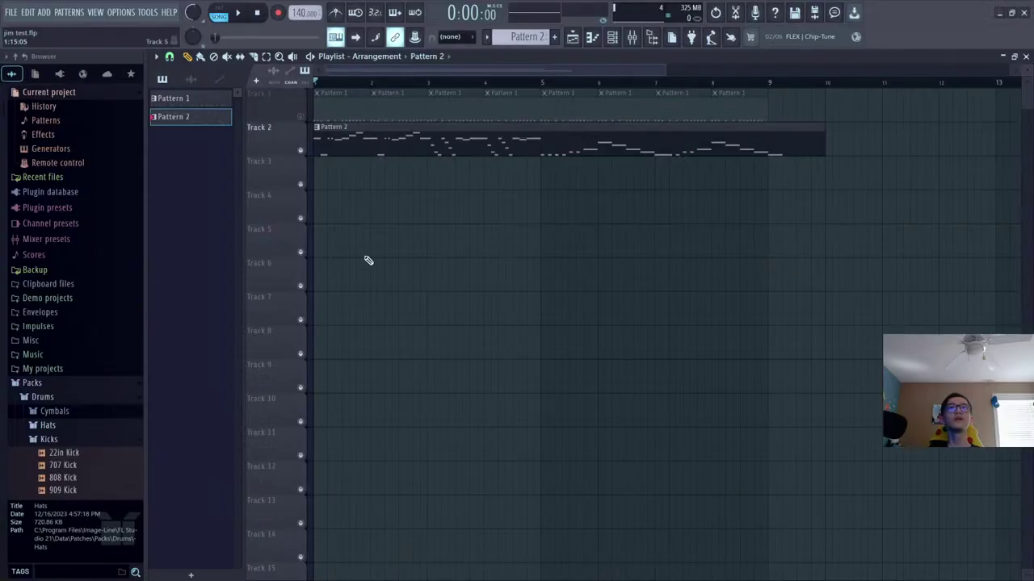
pyautogui.click(190, 574)
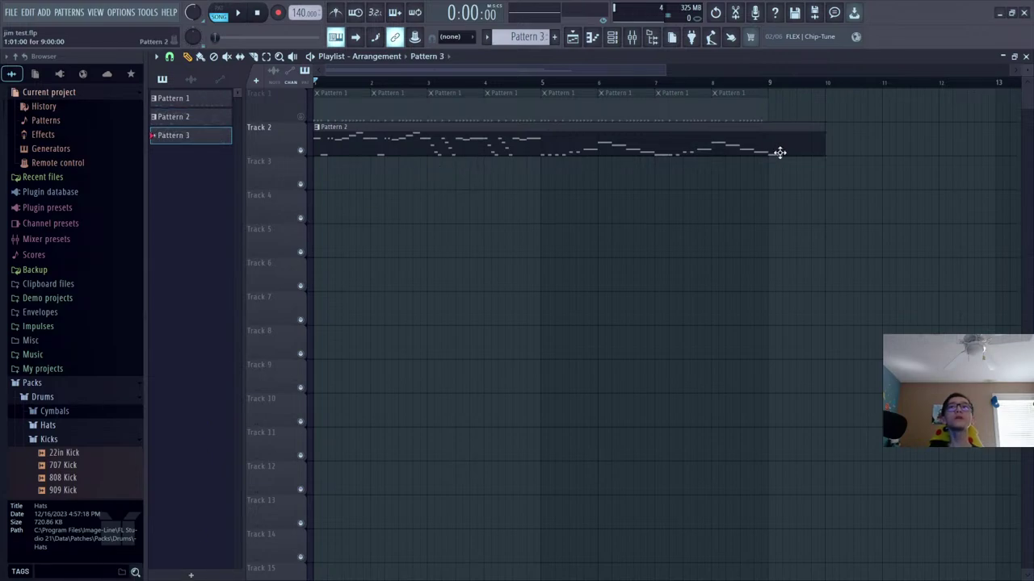
# Open the piano roll for Pattern 3 and switch it to the Nasal Charge channel
pyautogui.moveTo(766, 214)
pyautogui.mouseDown()
pyautogui.moveTo(563, 104)
pyautogui.moveTo(339, 105)
pyautogui.mouseUp()
pyautogui.click(591, 37)
pyautogui.middleClick(473, 357)
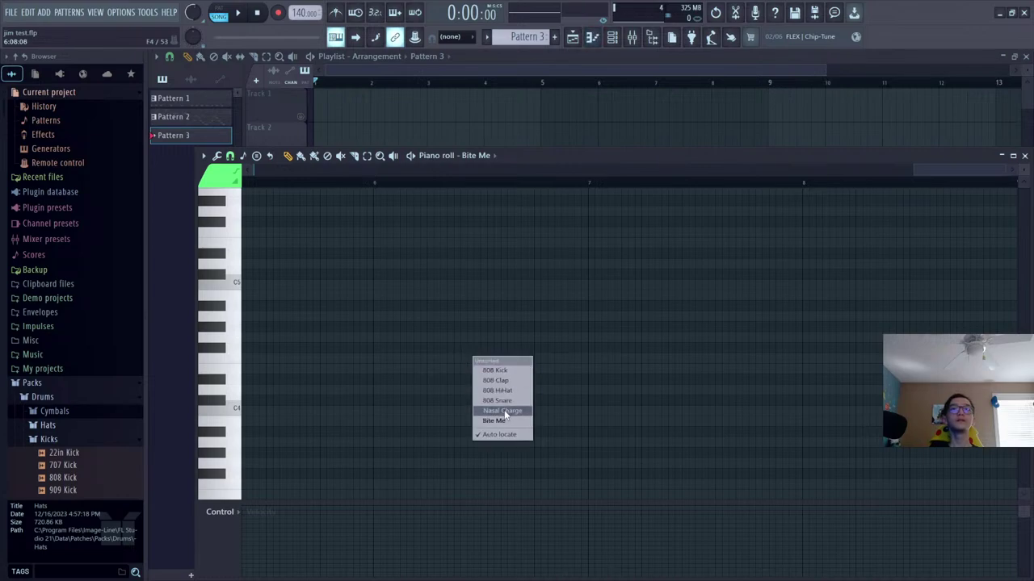
pyautogui.click(504, 412)
# Draw a short C4 note and place it at the very start of bar 1
pyautogui.click(247, 413)
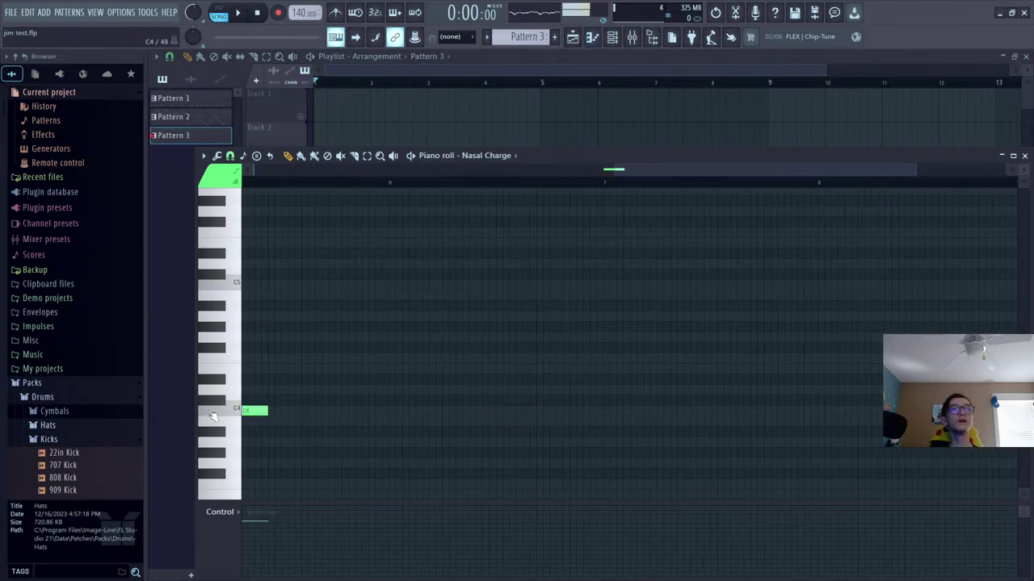
pyautogui.scroll(-3, 468, 398)
pyautogui.rightClick(613, 415)
pyautogui.moveTo(615, 415); pyautogui.dragTo(257, 414)
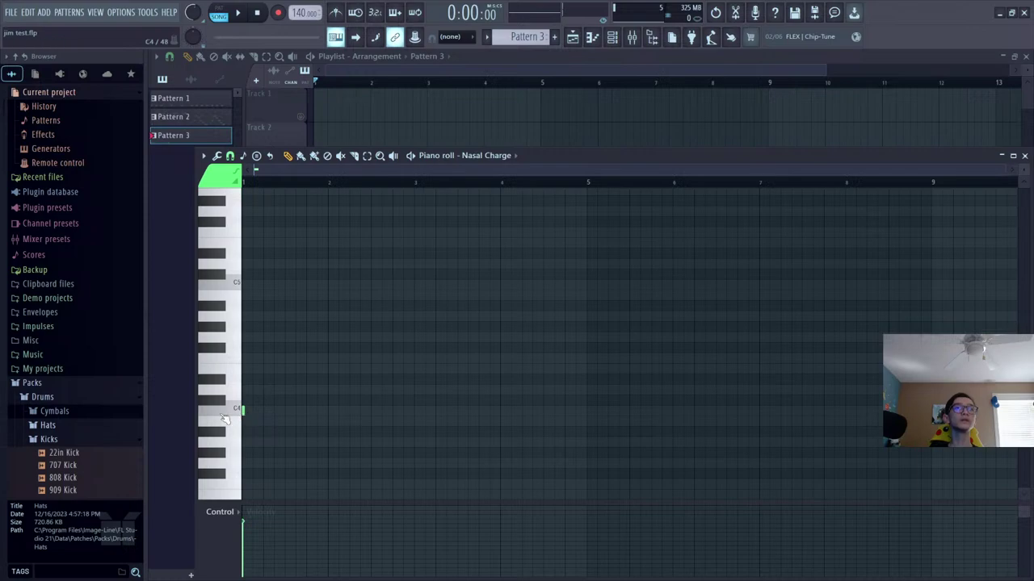
pyautogui.scroll(3, 225, 419)
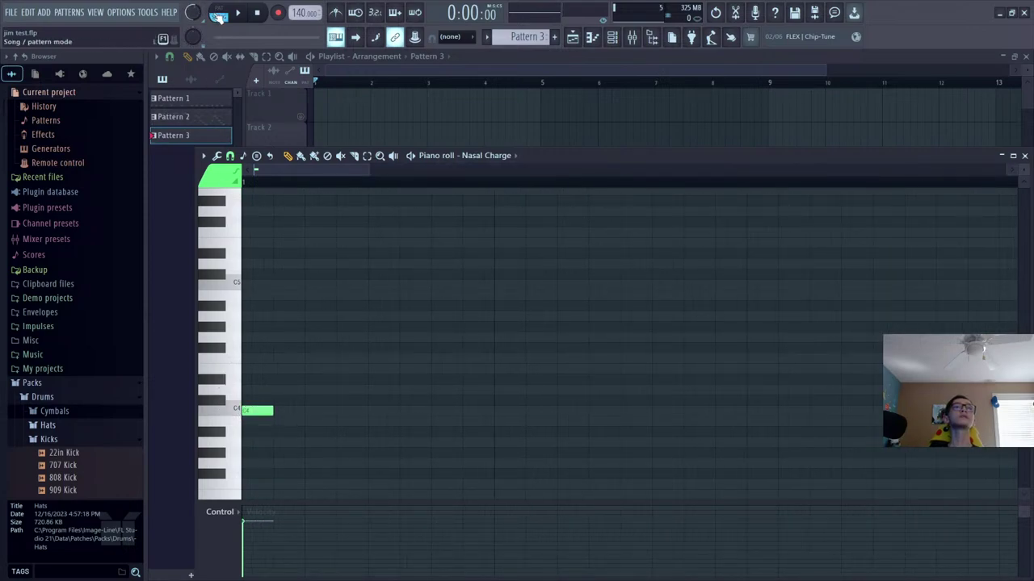
# Start saving the project under a new name and browse to Desktop > FOR STREAM > psychengine-windows-clean > PsychEngine > mods > Test Mod
pyautogui.click(794, 13)
pyautogui.scroll(5, 64, 162)
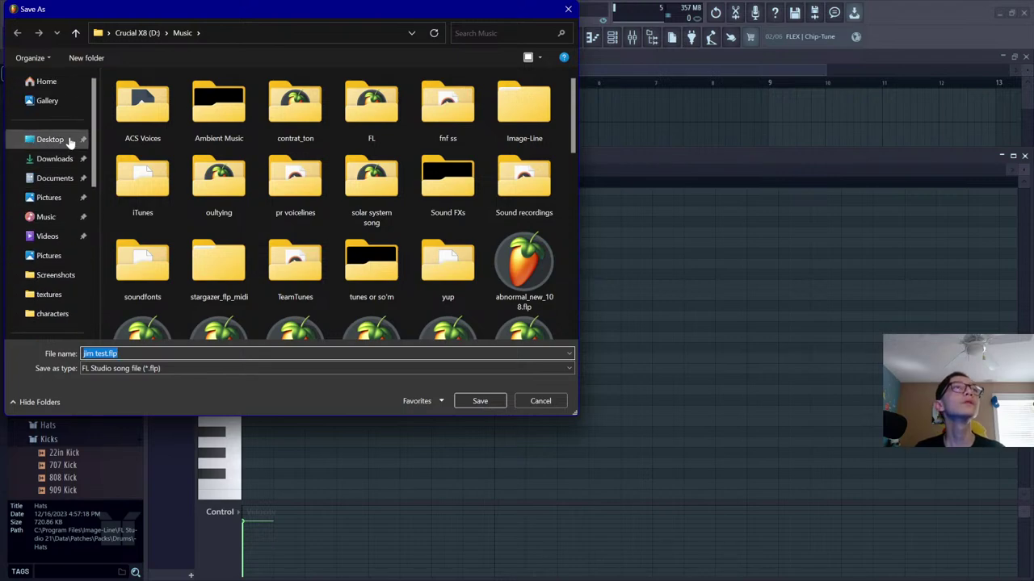
pyautogui.click(50, 140)
pyautogui.doubleClick(231, 116)
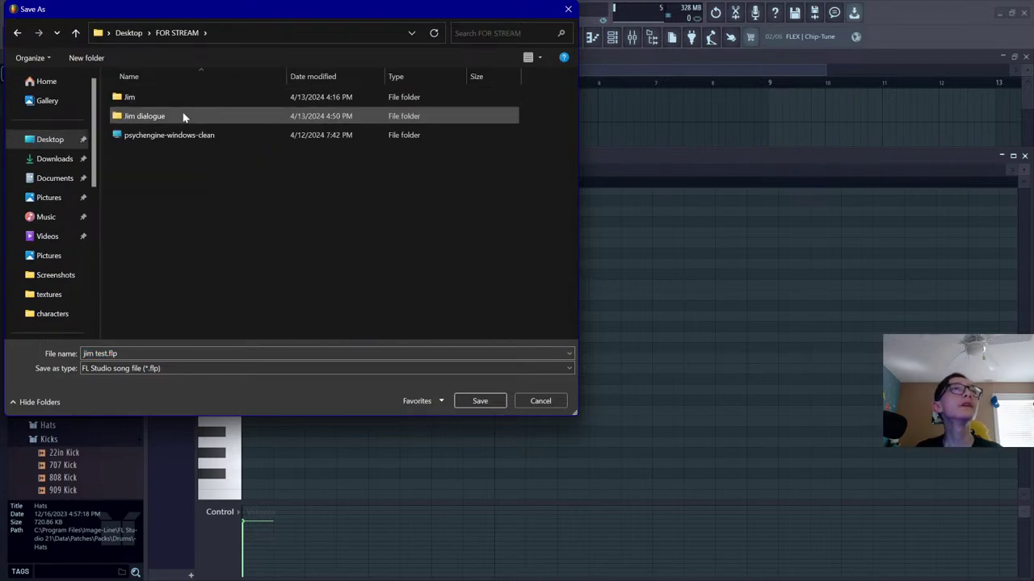
pyautogui.click(183, 137)
pyautogui.doubleClick(184, 137)
pyautogui.doubleClick(180, 98)
pyautogui.doubleClick(162, 135)
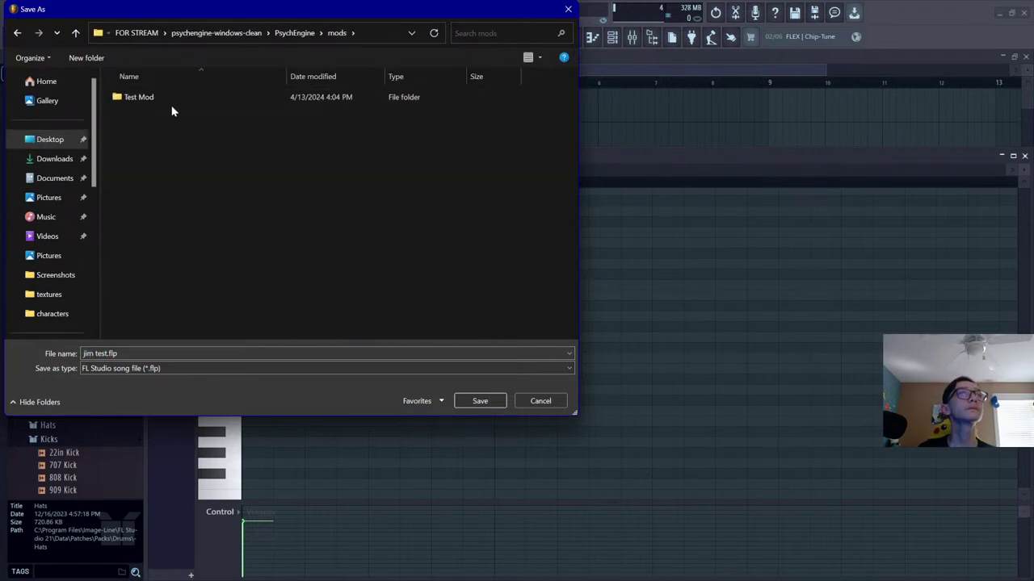
pyautogui.doubleClick(170, 99)
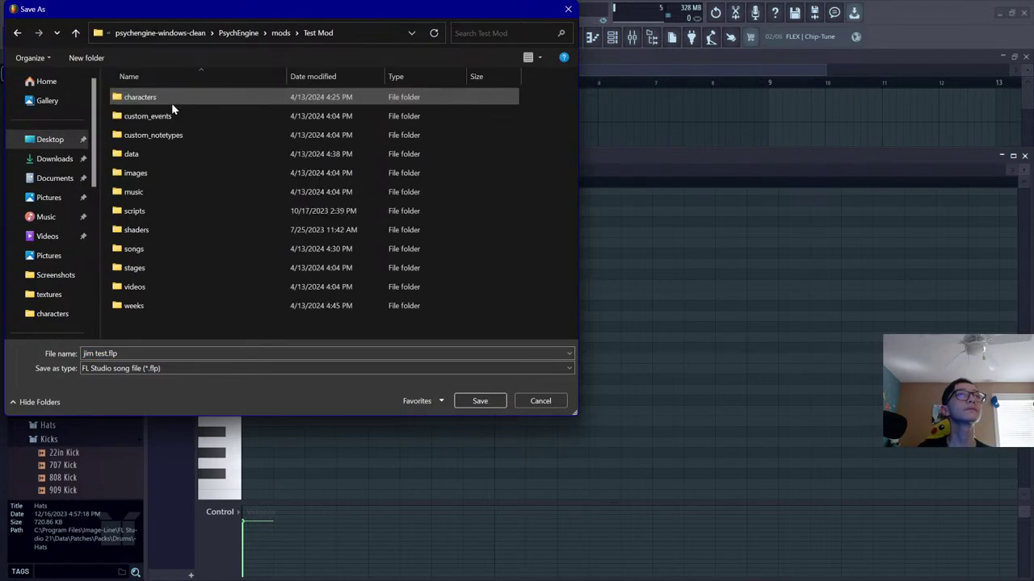
# Create a new folder named sounds inside the Test Mod folder
pyautogui.rightClick(181, 323)
pyautogui.click(148, 332)
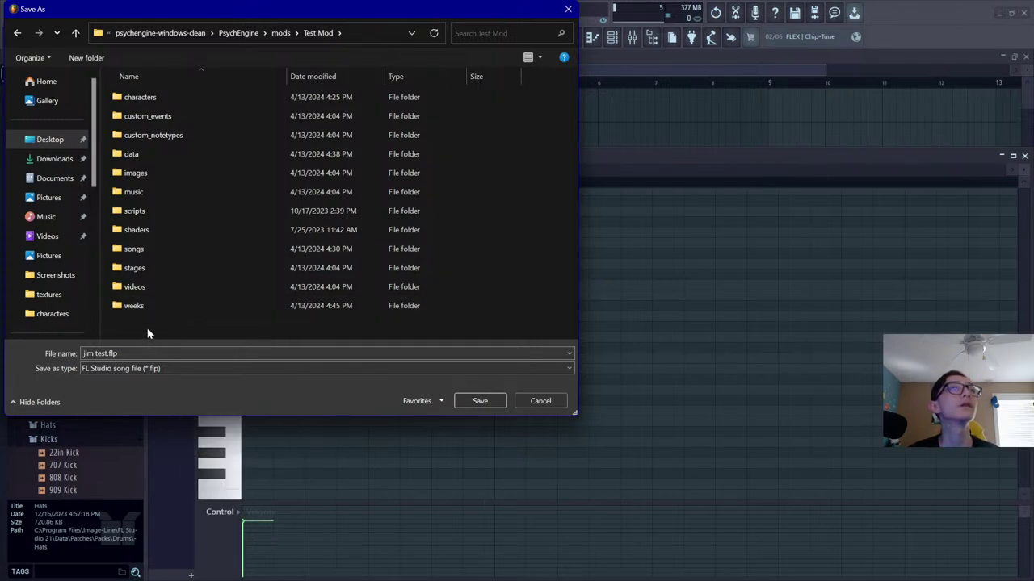
pyautogui.rightClick(148, 333)
pyautogui.moveTo(203, 473)
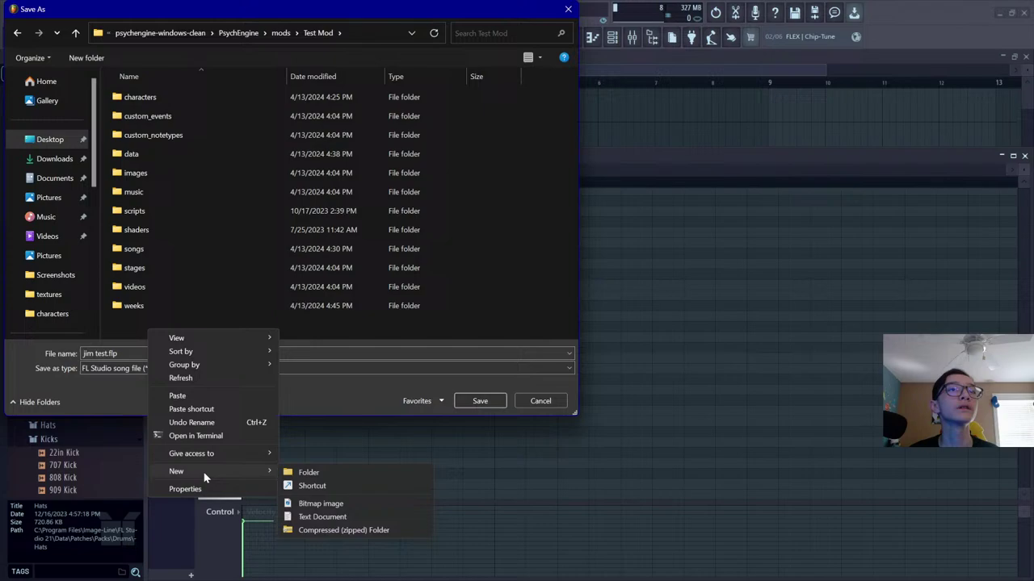
pyautogui.click(371, 474)
pyautogui.write('Sounds')
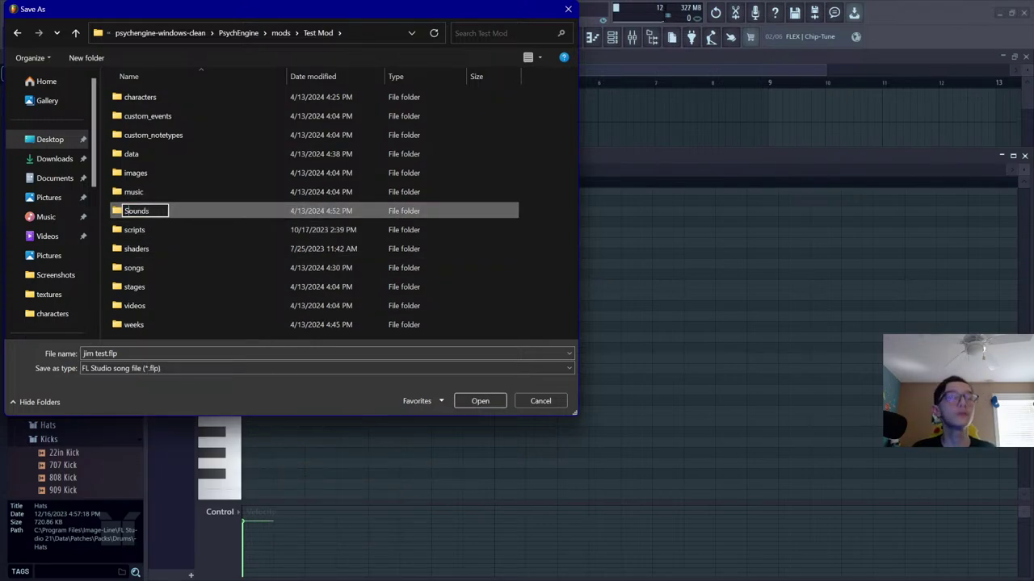
pyautogui.press('Return')
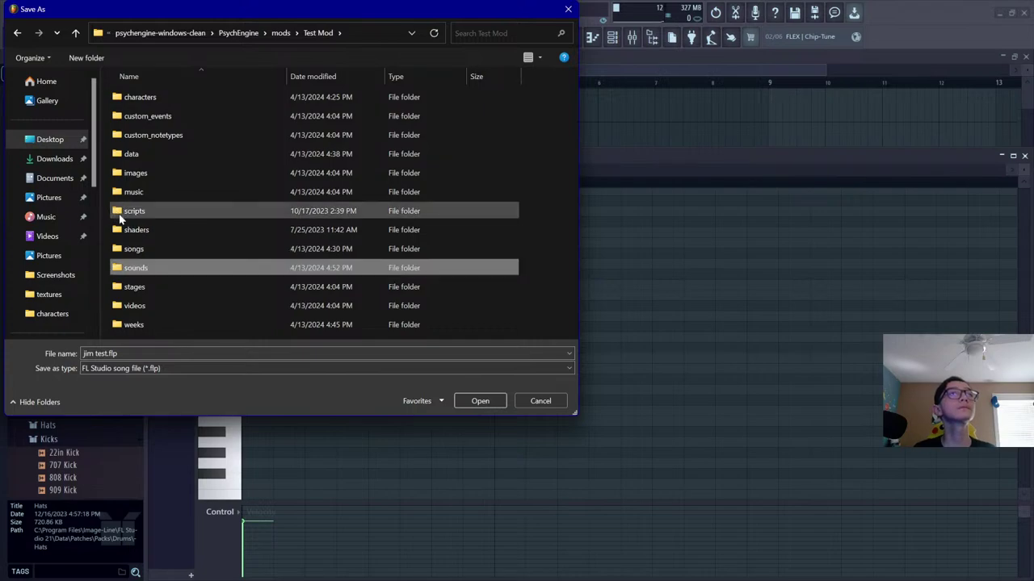
# Export the pattern into the sounds folder as an Ogg Vorbis audio file named "jim dialogue"
pyautogui.doubleClick(133, 268)
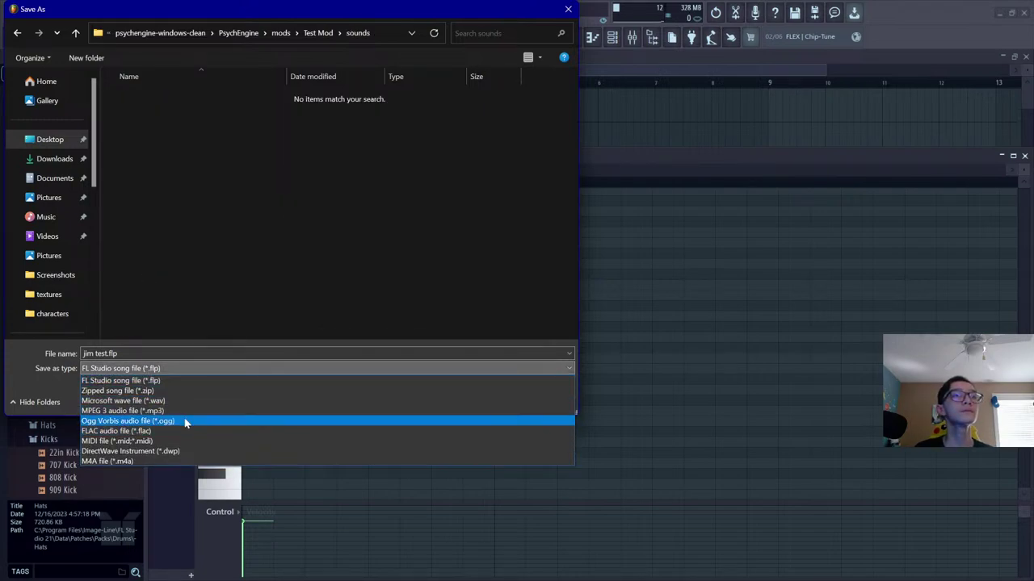
pyautogui.click(185, 421)
pyautogui.write('jim ')
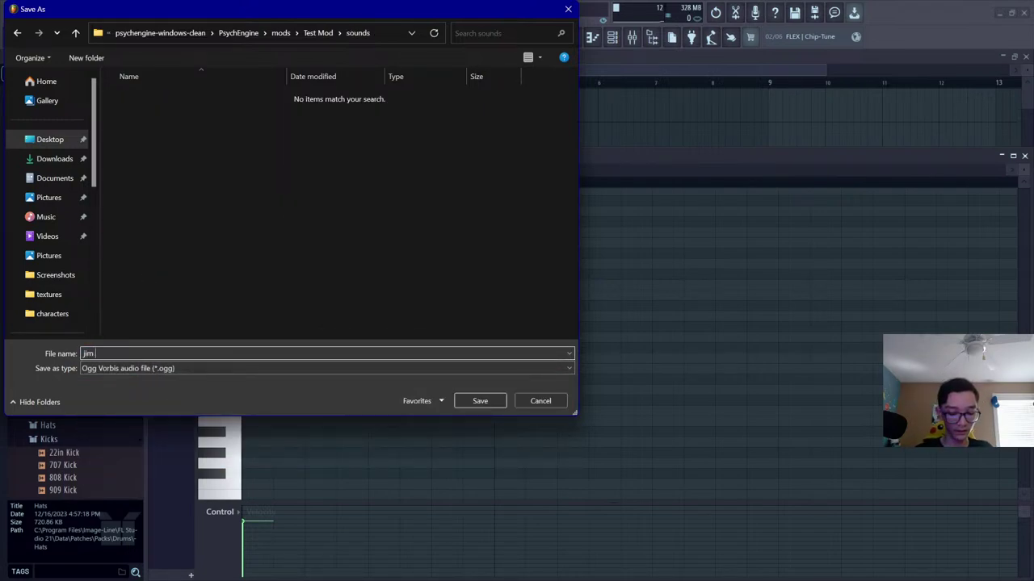
pyautogui.write('dialogue')
pyautogui.click(479, 401)
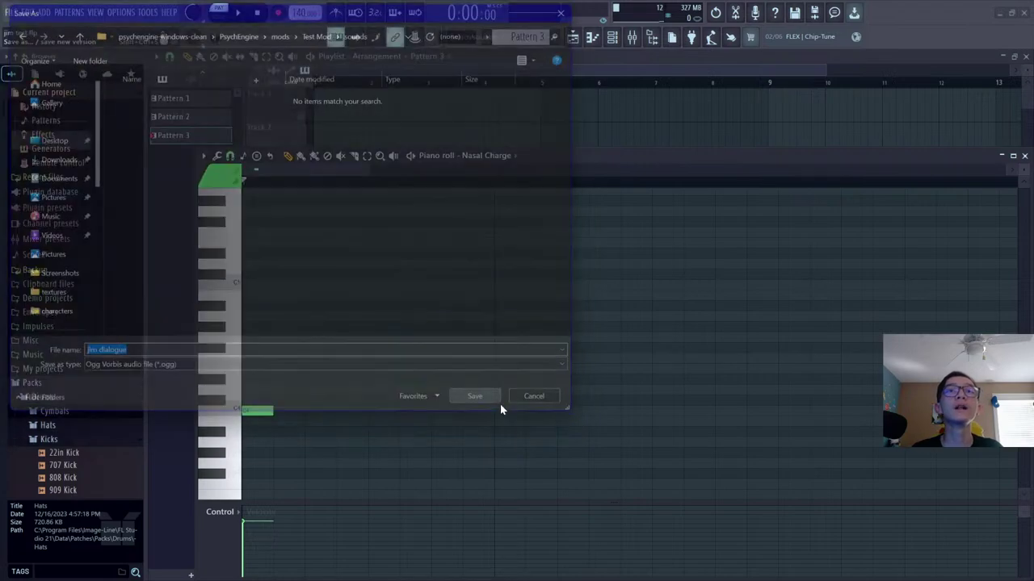
pyautogui.click(614, 461)
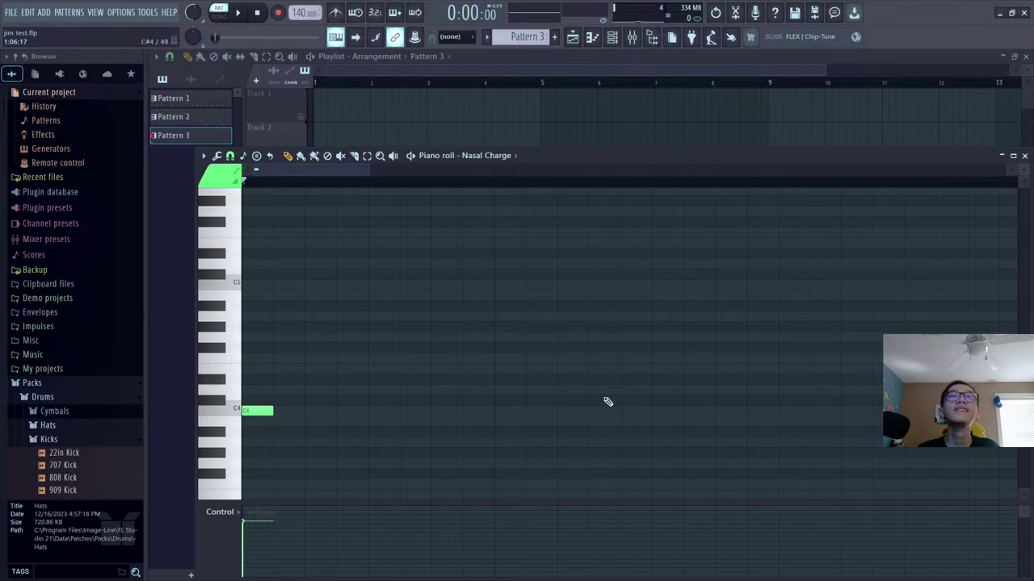
# Switch to the YouTube Studio live stream page and read through the earlier and latest chat messages
pyautogui.press('super')
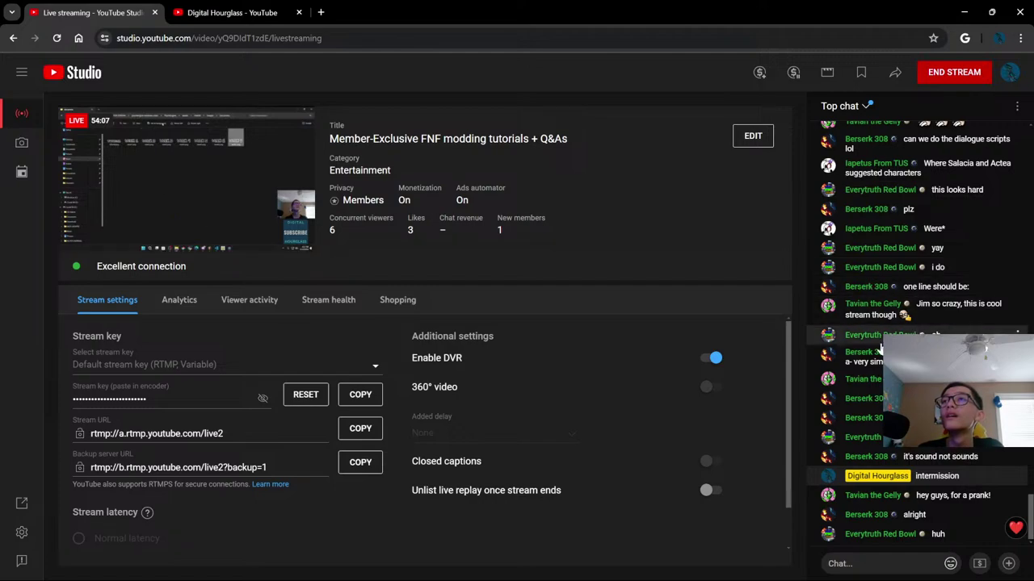
pyautogui.scroll(1, 903, 304)
pyautogui.scroll(1, 937, 301)
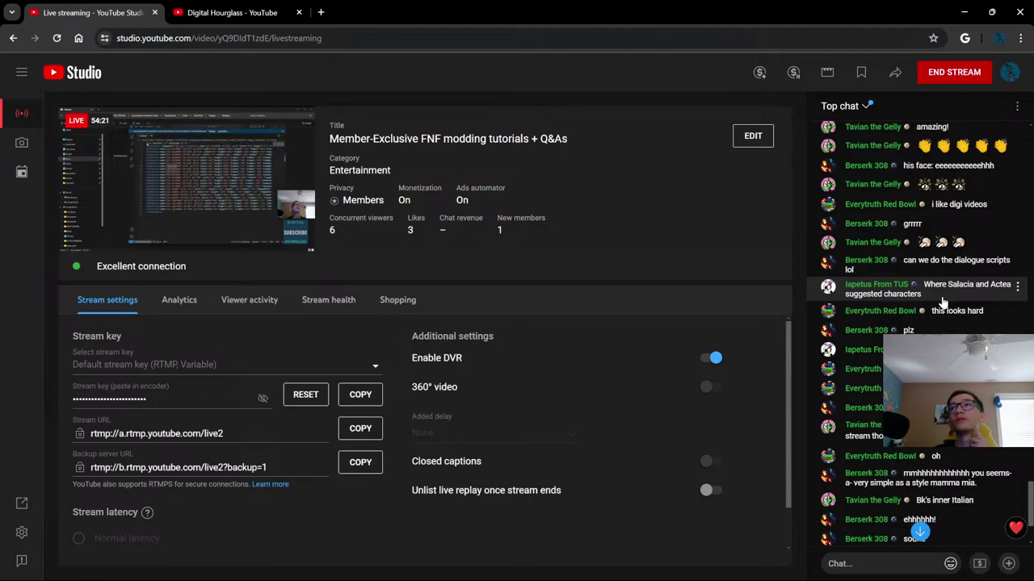
pyautogui.scroll(2, 951, 283)
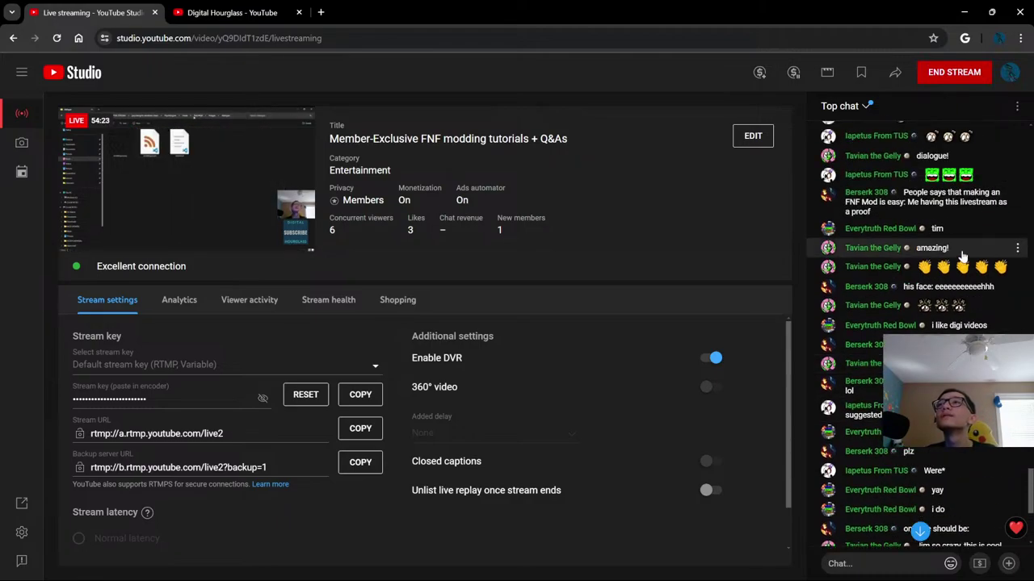
pyautogui.scroll(1, 965, 266)
pyautogui.scroll(2, 973, 280)
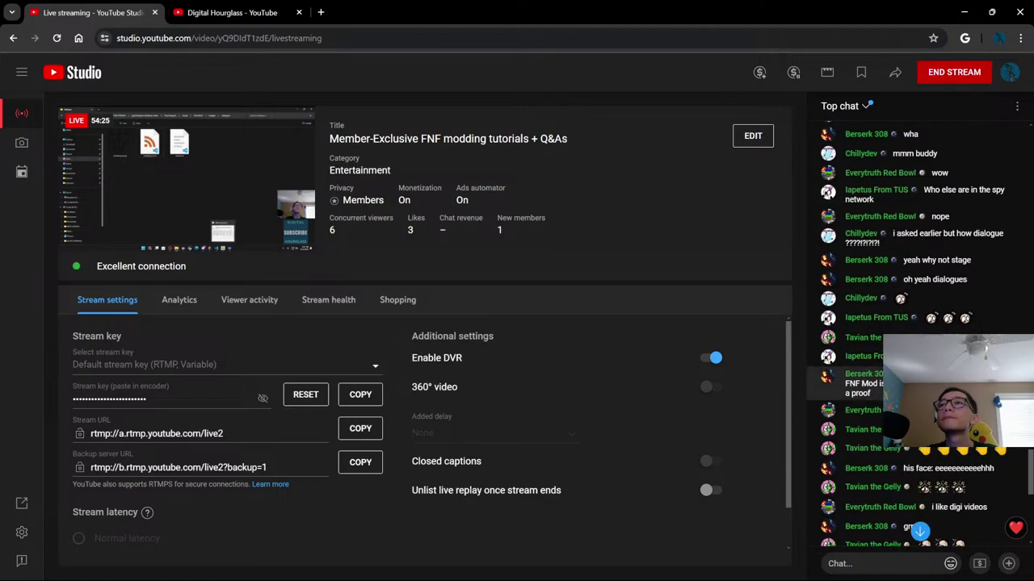
pyautogui.scroll(-7, 973, 280)
pyautogui.scroll(-1, 921, 323)
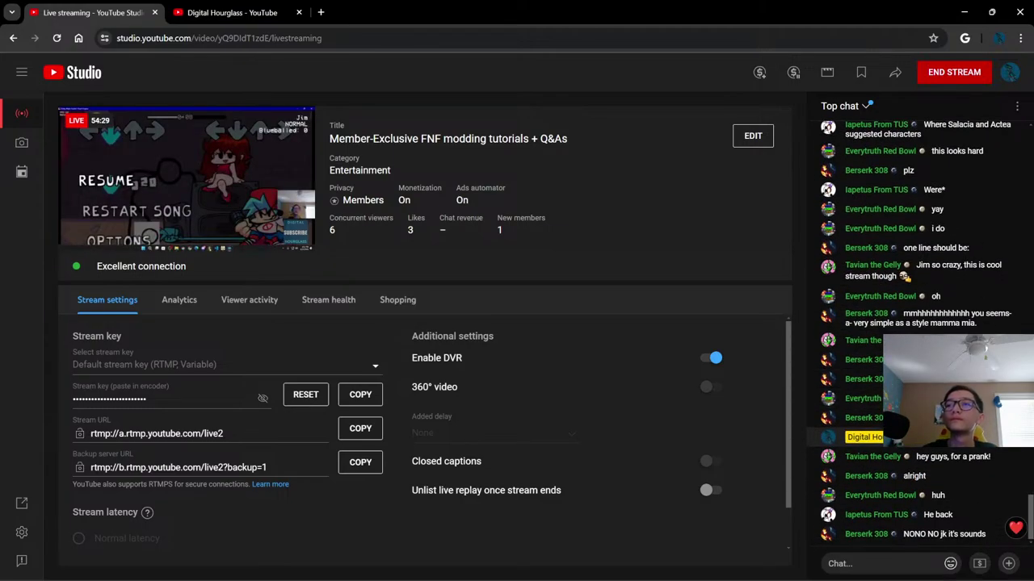
# Switch to the dialogue folder window in File Explorer and go up the path to the mods folder
pyautogui.moveTo(482, 569)
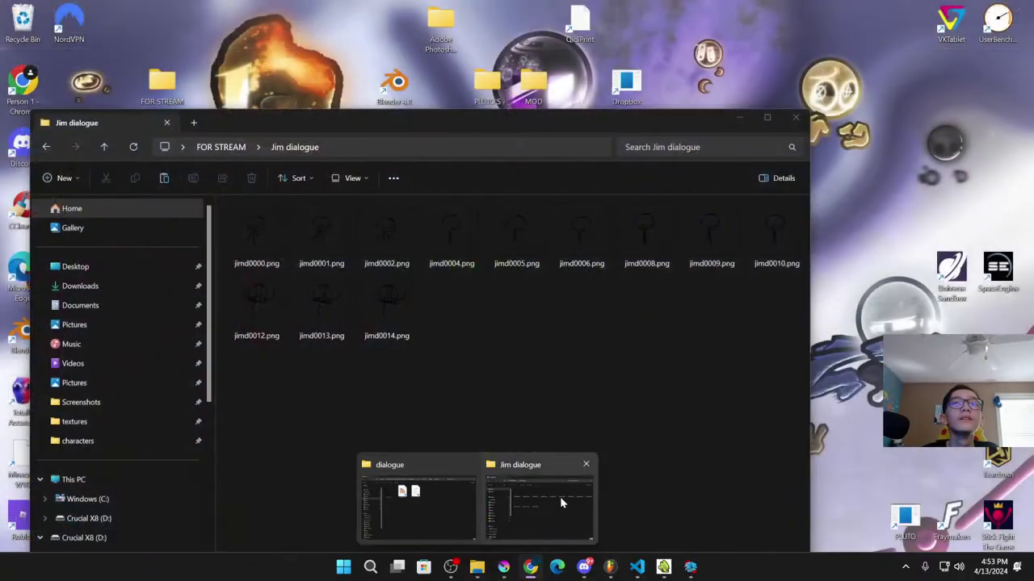
pyautogui.click(420, 507)
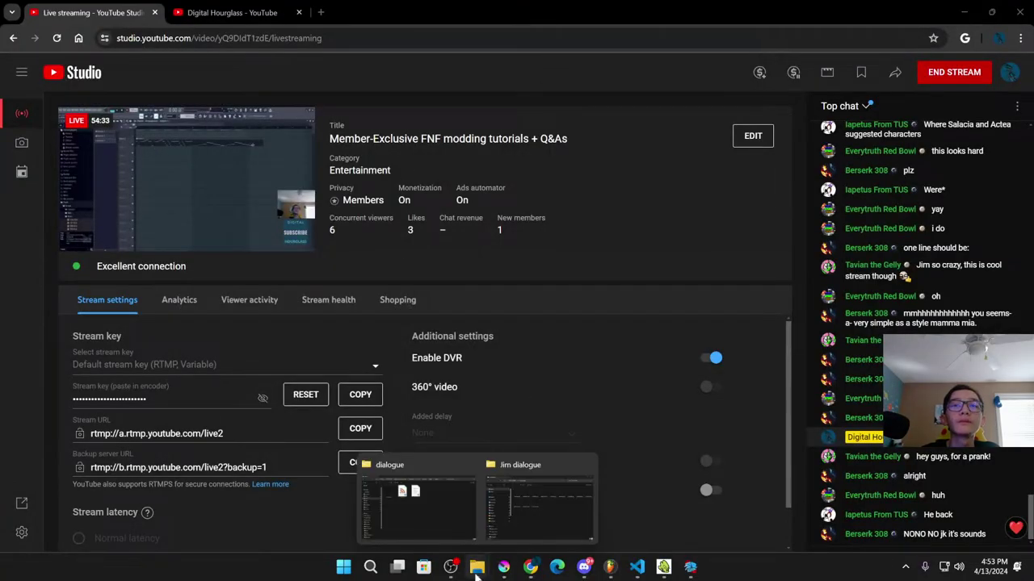
pyautogui.click(423, 490)
pyautogui.click(505, 40)
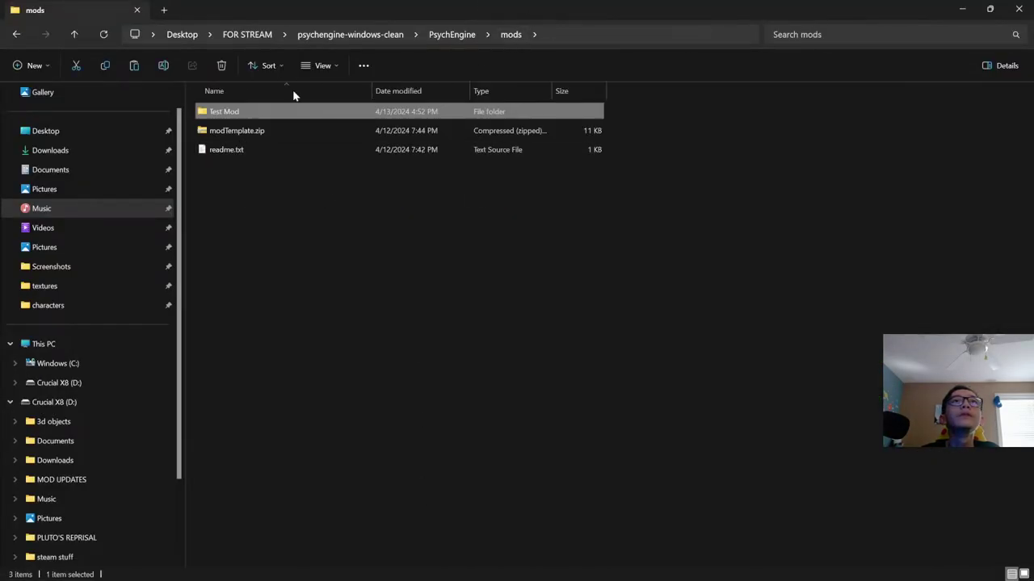
pyautogui.click(436, 44)
pyautogui.click(730, 406)
# Switch to the Psych Engine game, leave the paused Jim song and go back from Freeplay to the main menu
pyautogui.click(690, 567)
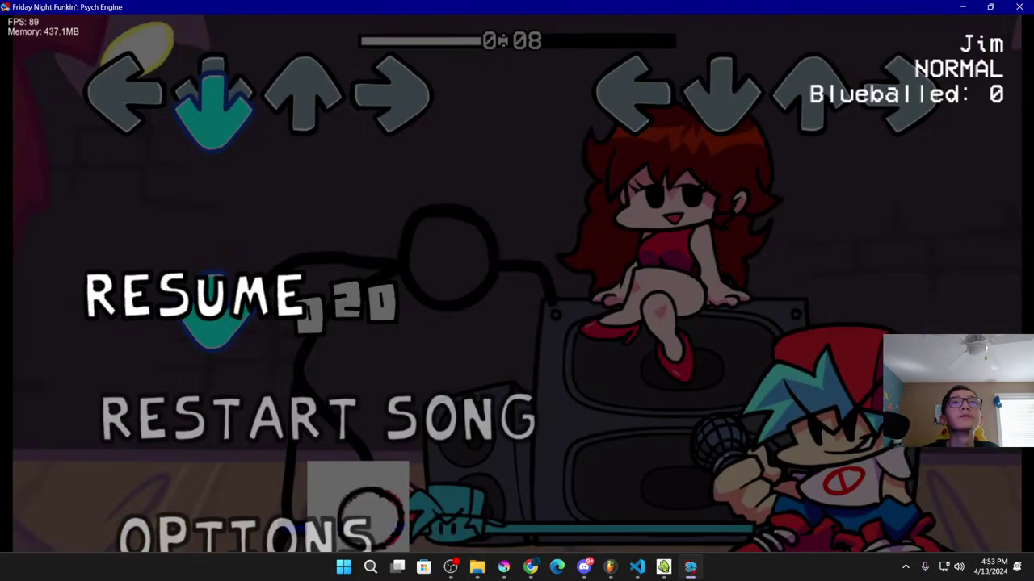
pyautogui.press('Down')
pyautogui.press('Return')
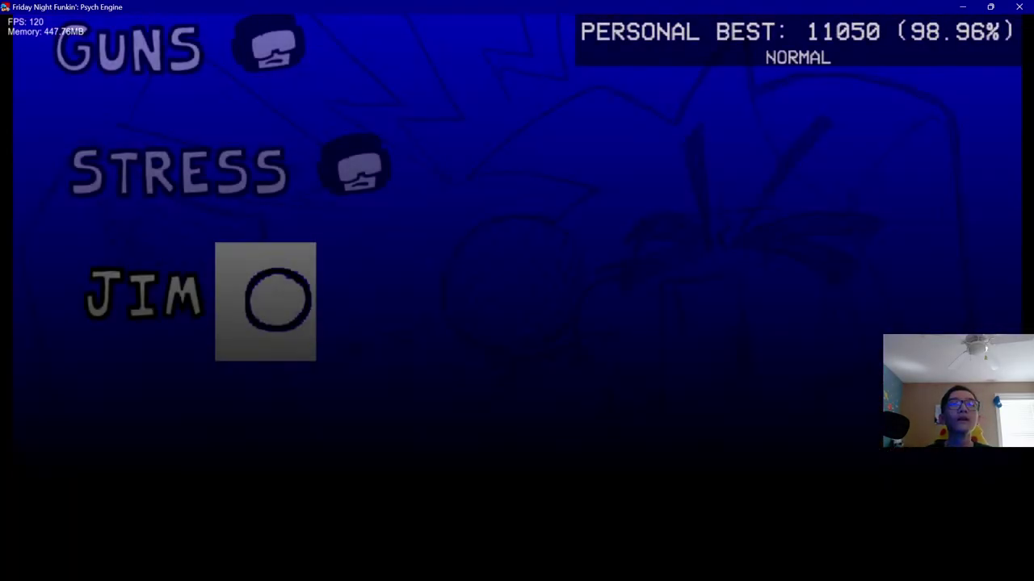
pyautogui.press('Return')
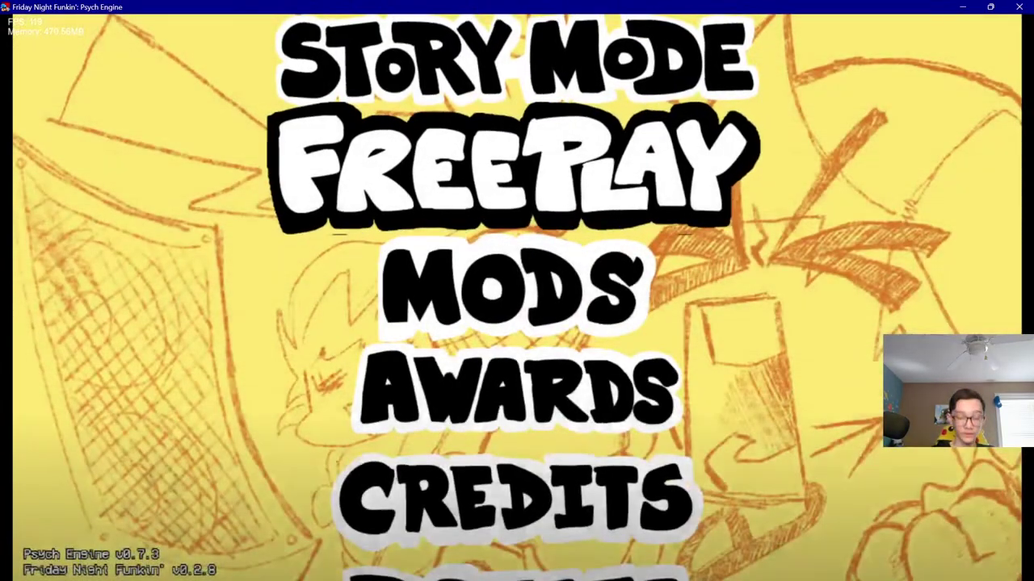
# Open the Dialogue Portrait Editor from the main menu's list of mod editors
pyautogui.press('7')
pyautogui.press('Down')
pyautogui.press('Down')
pyautogui.press('Down')
pyautogui.press('Down')
pyautogui.press('Down')
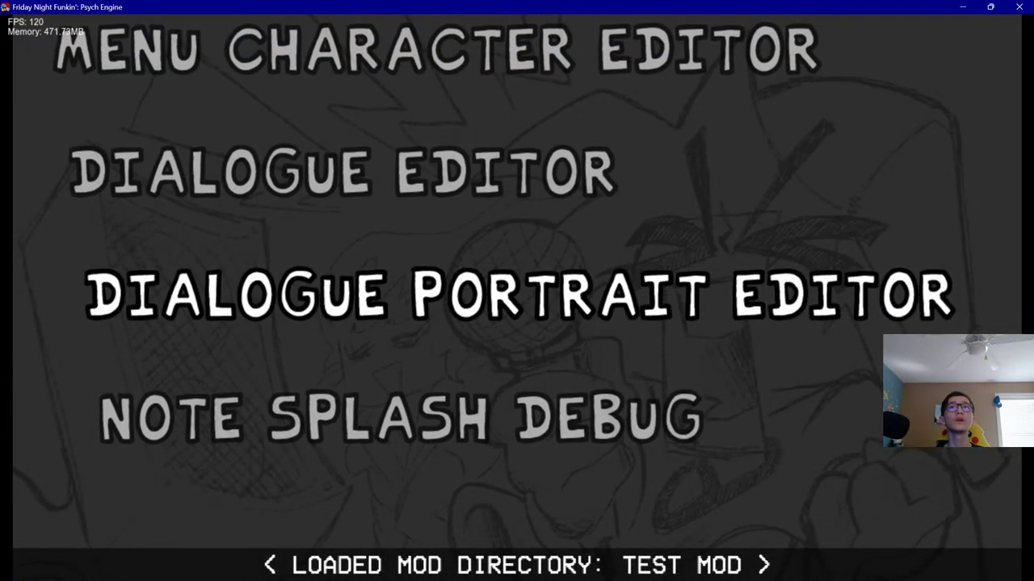
pyautogui.press('Return')
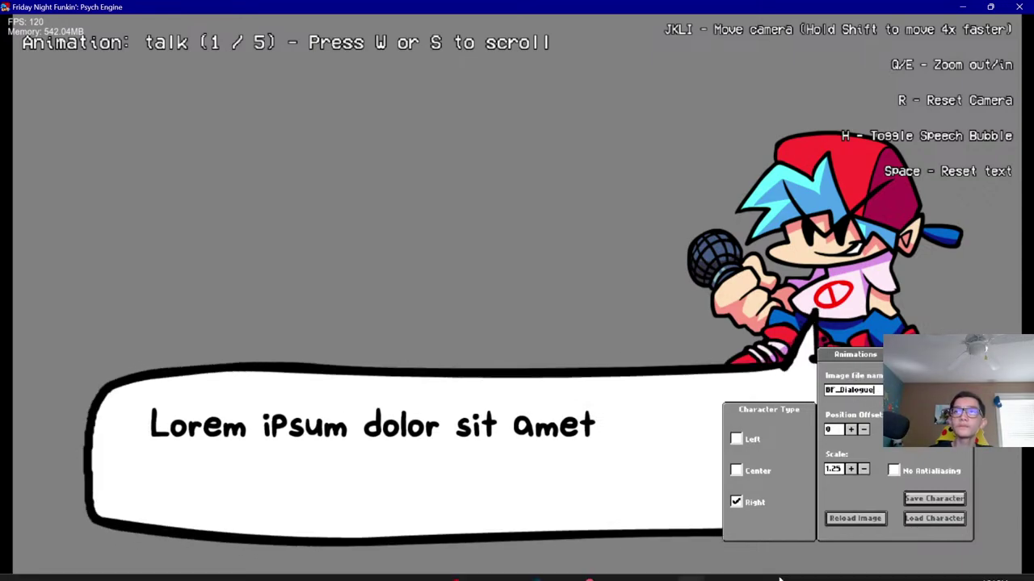
# Set the portrait's image file name to "jimdialogue" and reload the image
pyautogui.moveTo(513, 568)
pyautogui.click(873, 390)
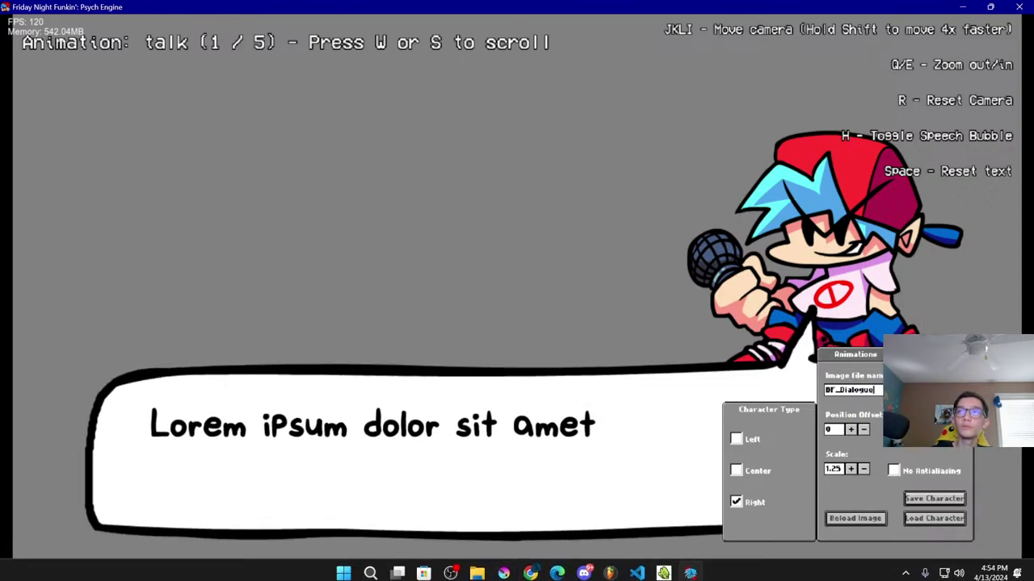
pyautogui.press('BackSpace')
pyautogui.press('BackSpace')
pyautogui.press('BackSpace')
pyautogui.press('BackSpace')
pyautogui.press('BackSpace')
pyautogui.press('BackSpace')
pyautogui.press('BackSpace')
pyautogui.press('BackSpace')
pyautogui.press('BackSpace')
pyautogui.press('BackSpace')
pyautogui.press('BackSpace')
pyautogui.write('jimdi')
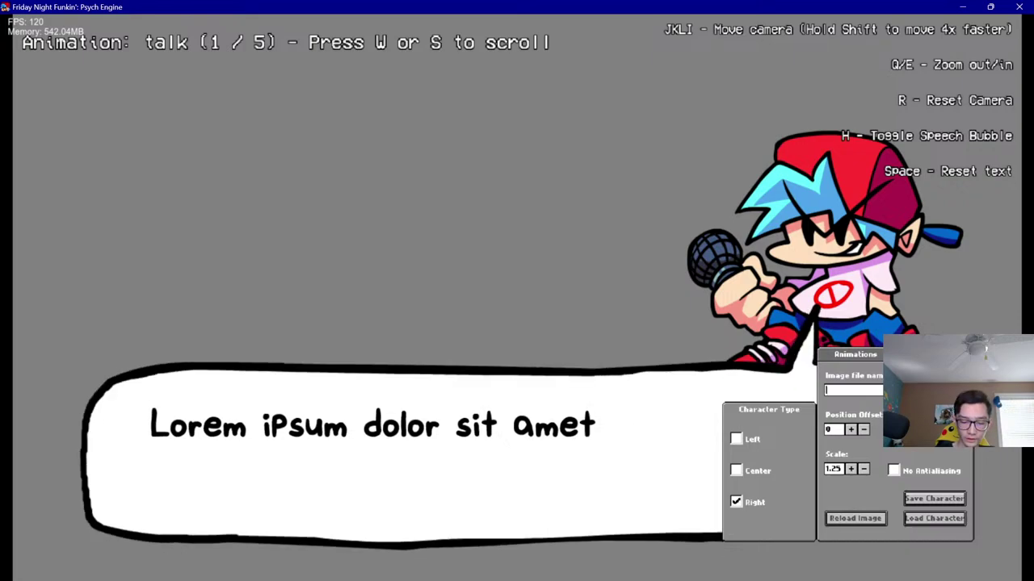
pyautogui.write('alogue')
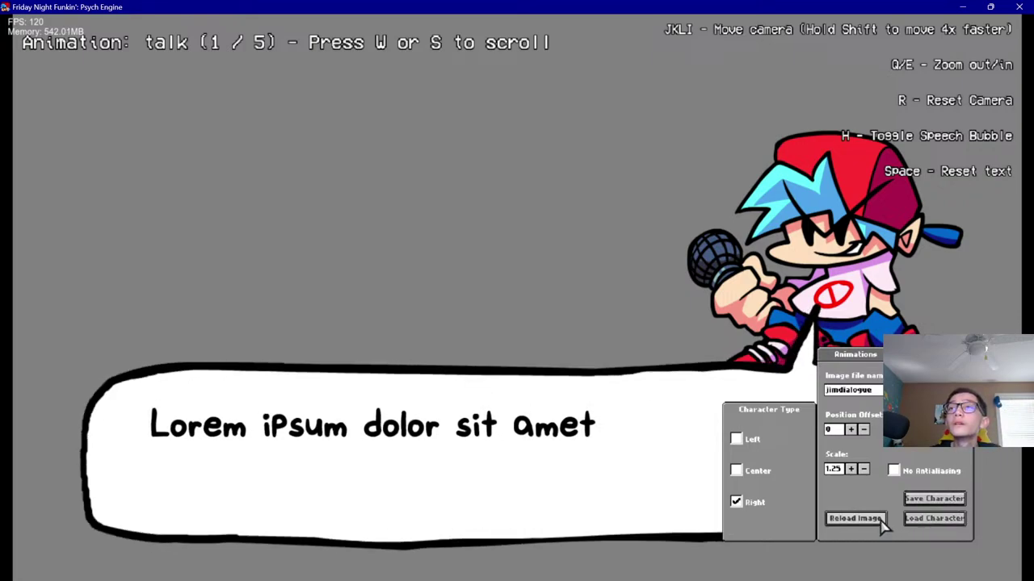
pyautogui.click(880, 522)
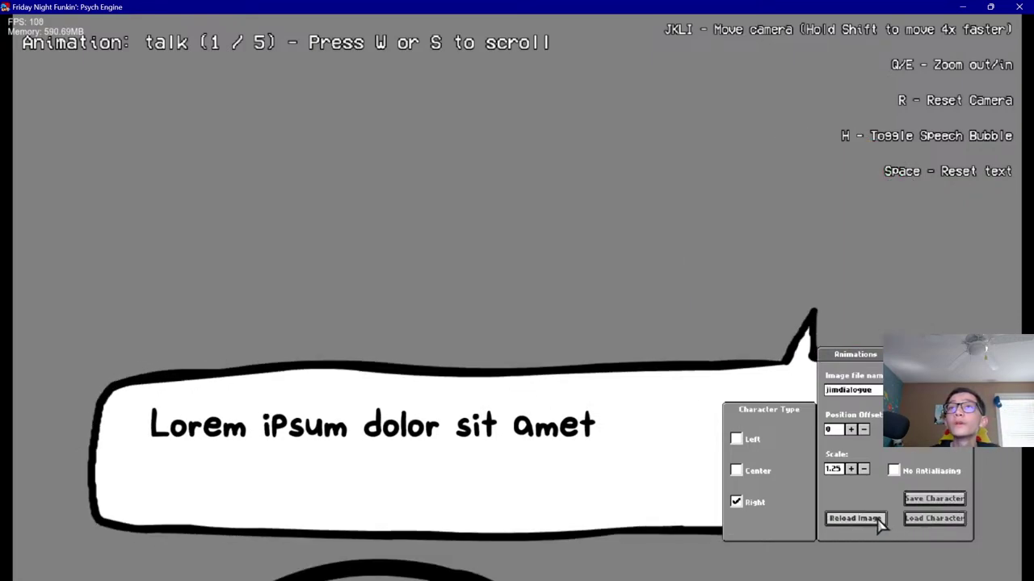
# Set the portrait scale to 1.95
pyautogui.click(864, 471)
pyautogui.click(852, 471)
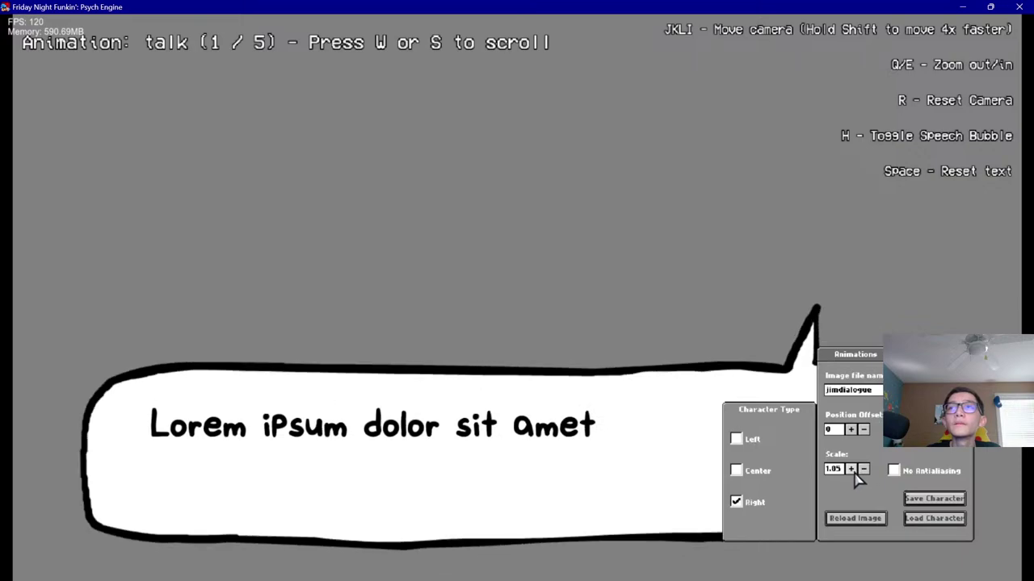
pyautogui.tripleClick(852, 472)
pyautogui.click(852, 472)
pyautogui.tripleClick(851, 471)
pyautogui.click(852, 472)
pyautogui.tripleClick(852, 472)
pyautogui.click(851, 470)
pyautogui.click(851, 470)
pyautogui.click(851, 470)
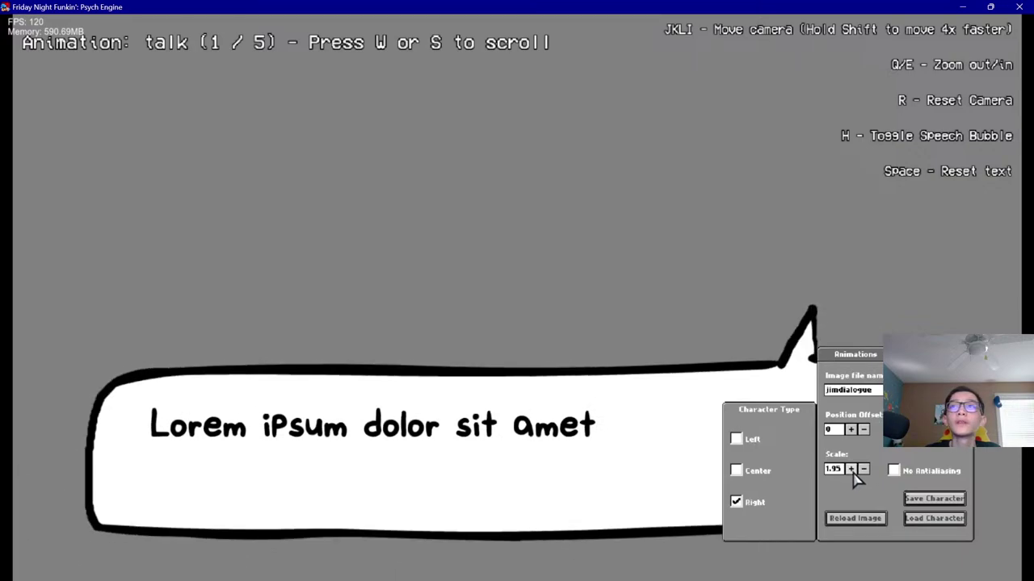
# Lower the portrait's horizontal position offset to -110
pyautogui.click(853, 428)
pyautogui.click(861, 430)
pyautogui.click(861, 430)
pyautogui.click(860, 430)
pyautogui.click(861, 430)
pyautogui.click(862, 430)
pyautogui.click(862, 430)
pyautogui.click(862, 430)
pyautogui.click(862, 430)
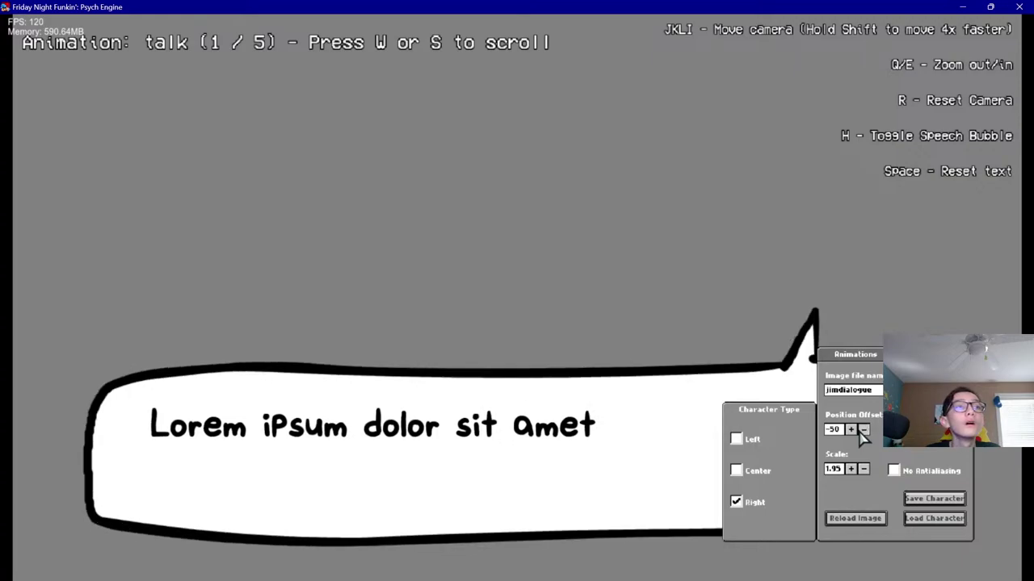
pyautogui.click(862, 430)
pyautogui.click(862, 430)
pyautogui.click(862, 431)
# Reduce the portrait scale to 1.85
pyautogui.click(851, 470)
pyautogui.click(861, 470)
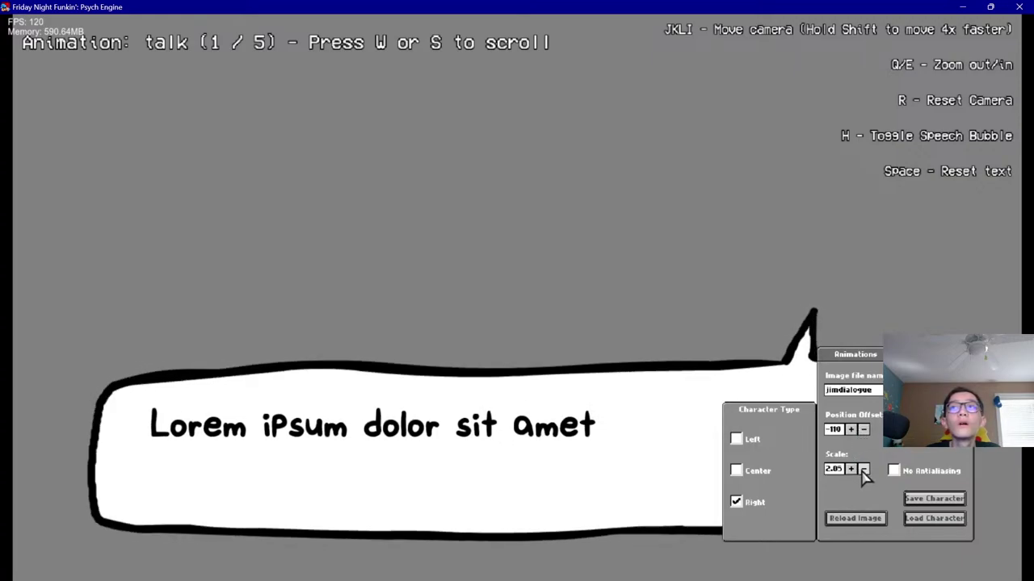
pyautogui.click(862, 470)
pyautogui.click(861, 470)
# Raise the portrait's horizontal position offset to 360
pyautogui.click(851, 431)
pyautogui.click(852, 433)
pyautogui.click(852, 434)
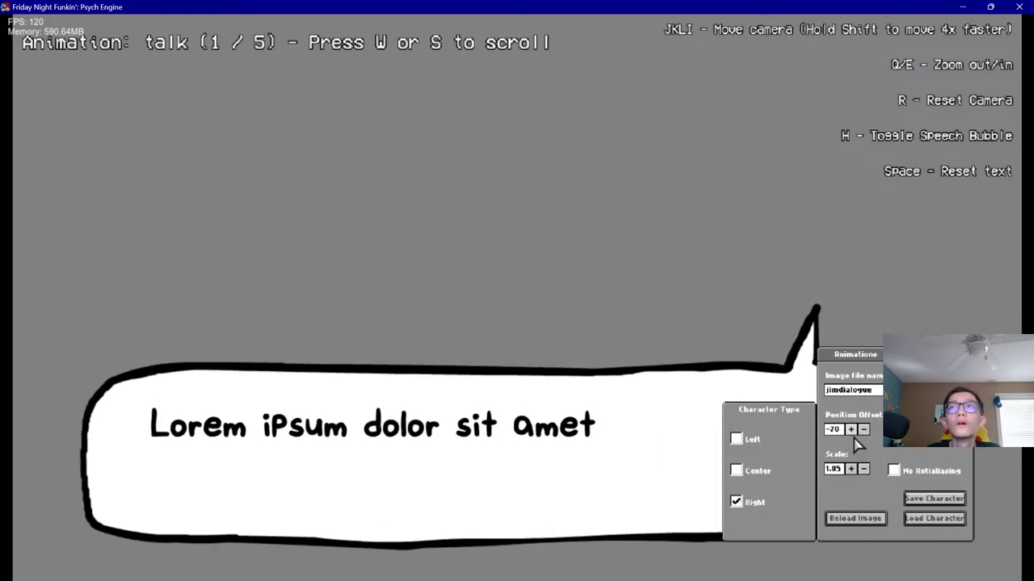
pyautogui.click(852, 434)
pyautogui.click(852, 434)
pyautogui.click(851, 433)
pyautogui.click(851, 434)
pyautogui.click(852, 434)
pyautogui.click(852, 434)
pyautogui.click(851, 431)
pyautogui.click(852, 430)
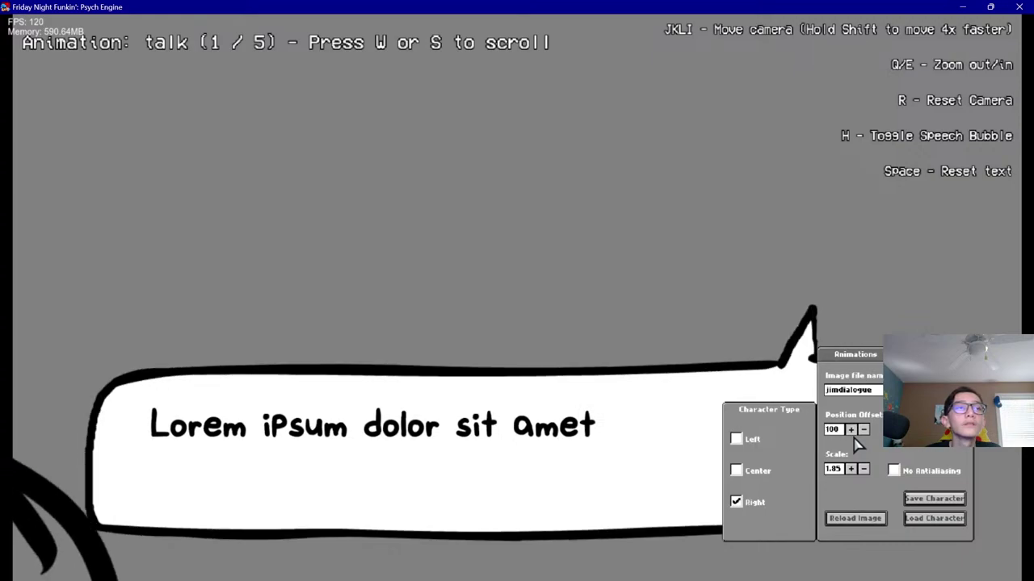
pyautogui.click(851, 431)
pyautogui.click(851, 431)
pyautogui.click(852, 431)
pyautogui.click(851, 430)
pyautogui.click(851, 430)
pyautogui.click(851, 431)
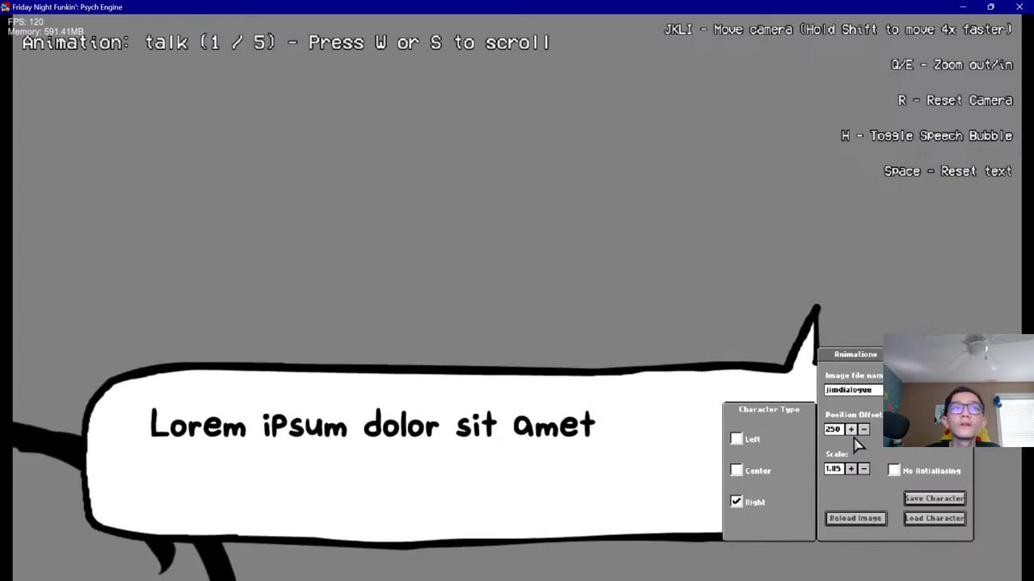
pyautogui.click(851, 430)
pyautogui.click(851, 430)
pyautogui.click(851, 430)
pyautogui.click(851, 431)
pyautogui.click(851, 430)
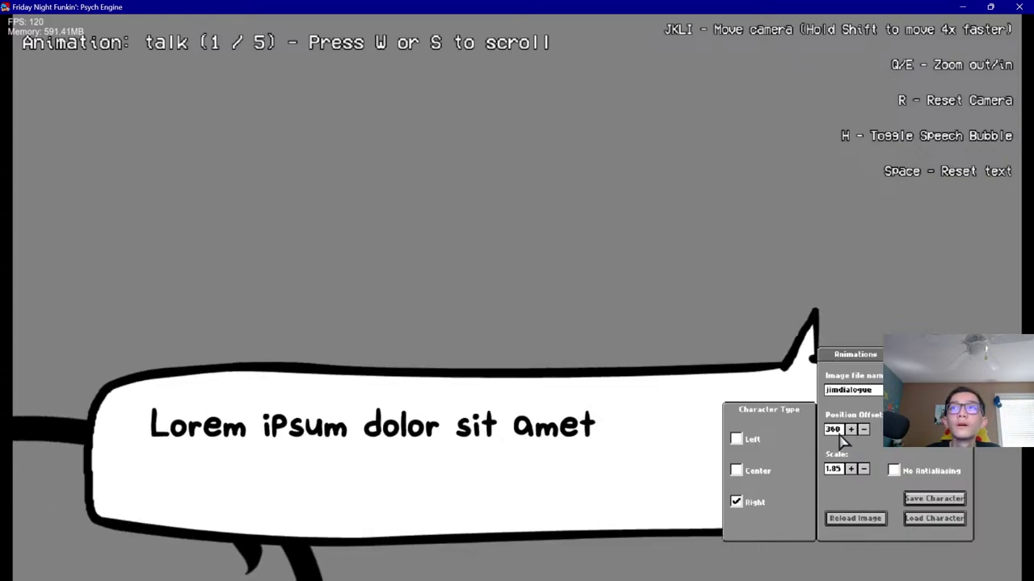
# Try horizontal position offsets of 2000 and 0, and settle on 500 for the portrait
pyautogui.write('0')
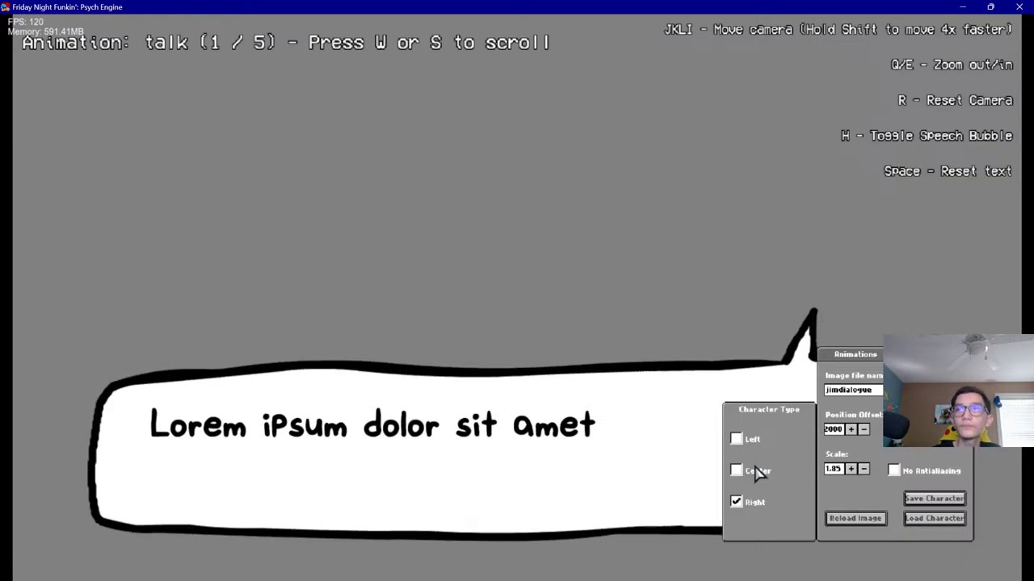
pyautogui.write('0')
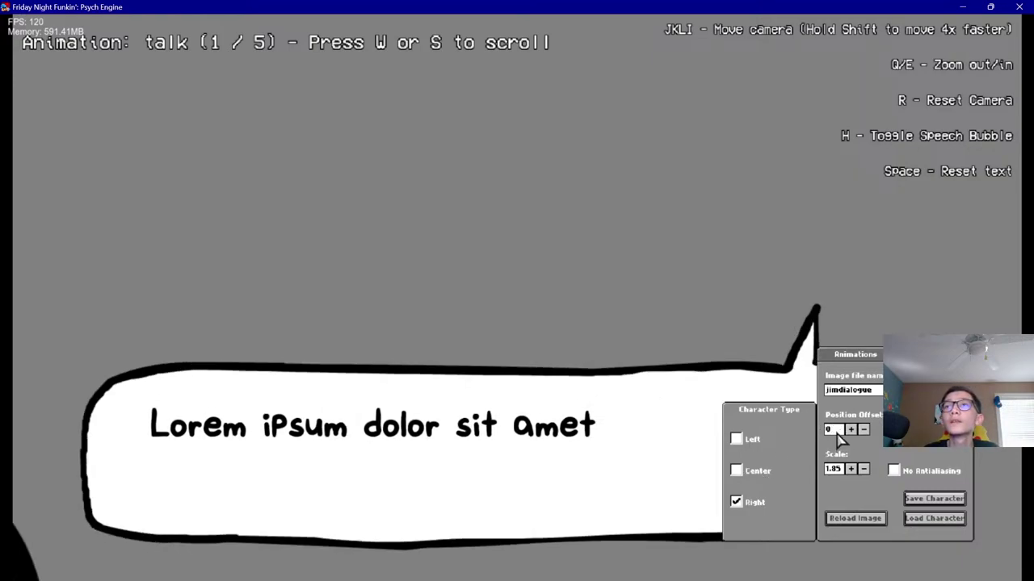
pyautogui.write('00')
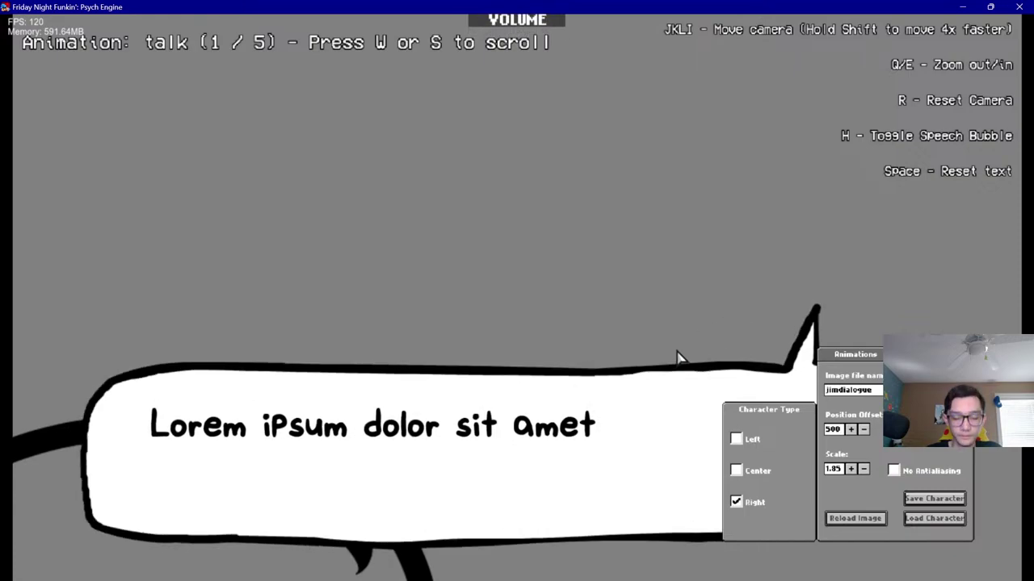
# Set the portrait scale to 1.5 and adjust the vertical position offset to lift the portrait up behind the speech bubble
pyautogui.click(863, 469)
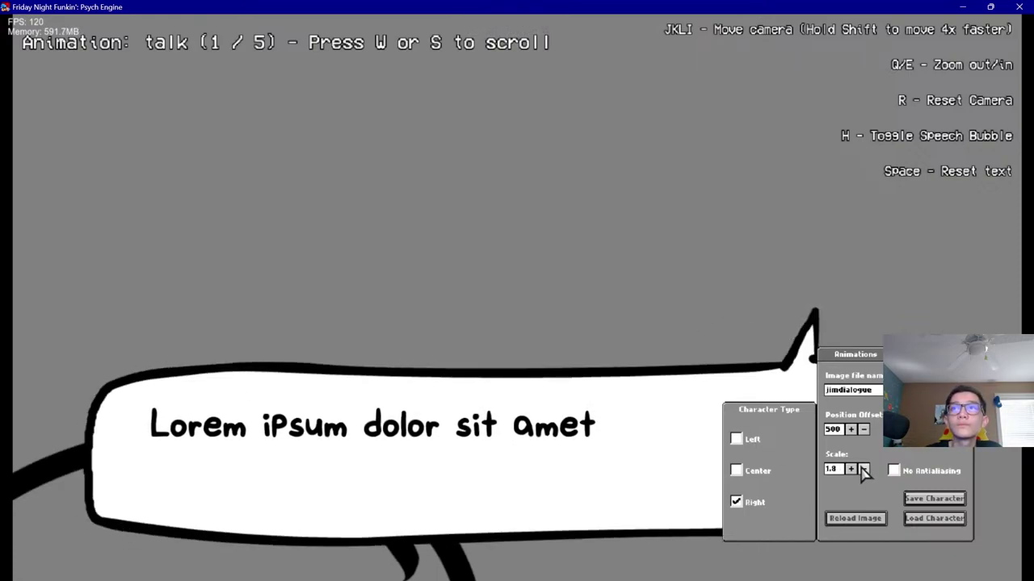
pyautogui.click(862, 469)
pyautogui.click(863, 469)
pyautogui.click(862, 469)
pyautogui.click(863, 469)
pyautogui.click(863, 470)
pyautogui.click(862, 469)
pyautogui.click(862, 469)
pyautogui.click(851, 470)
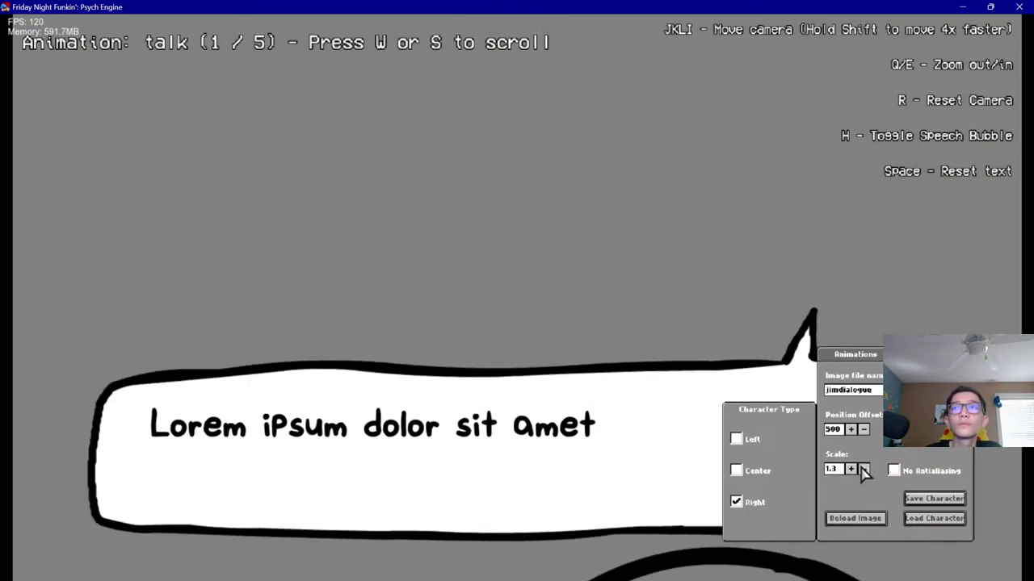
pyautogui.click(863, 468)
pyautogui.click(854, 470)
pyautogui.click(853, 470)
pyautogui.click(854, 470)
pyautogui.click(854, 470)
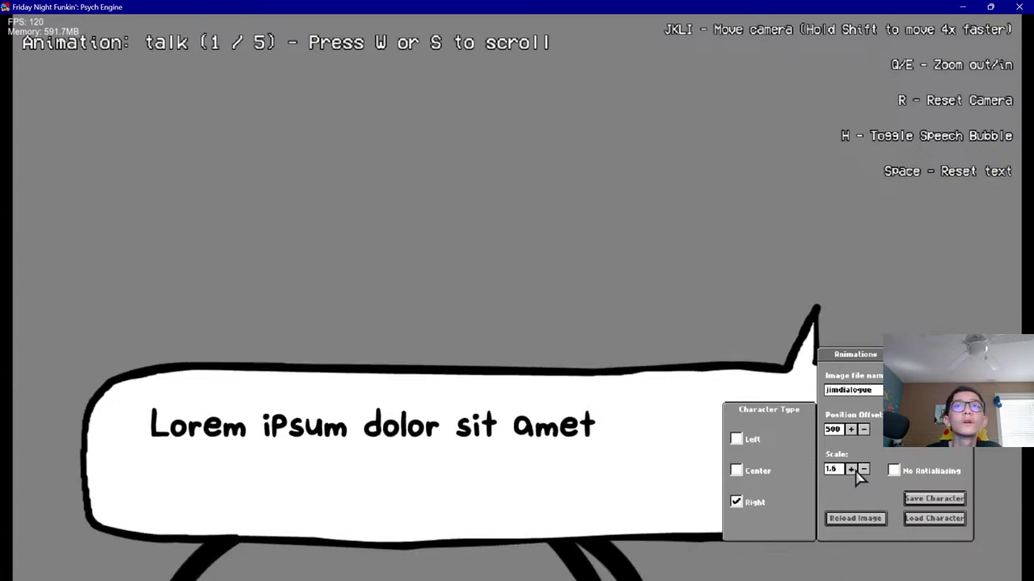
pyautogui.click(853, 470)
pyautogui.click(853, 470)
pyautogui.click(853, 470)
pyautogui.click(853, 470)
pyautogui.click(863, 469)
pyautogui.click(863, 469)
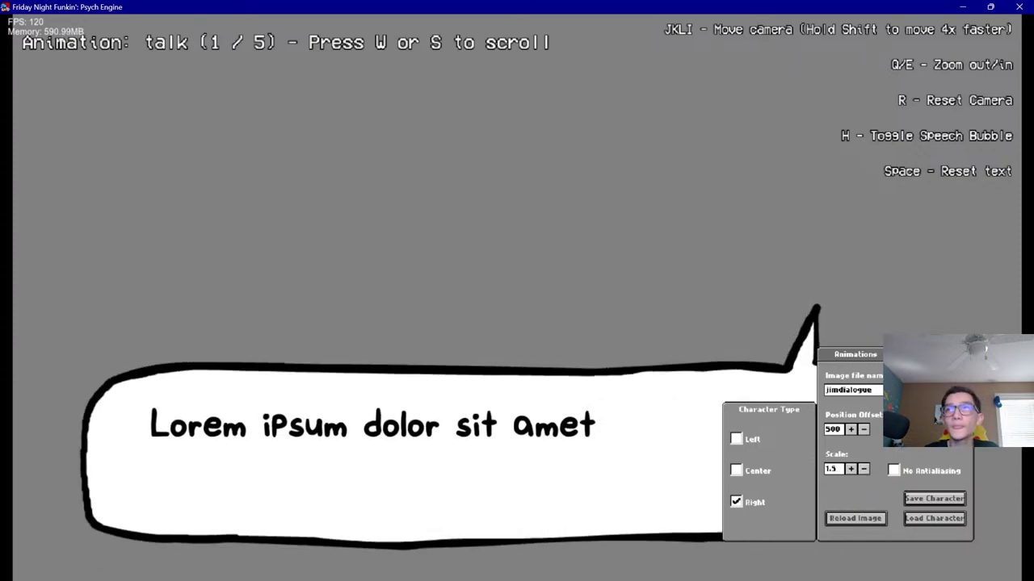
pyautogui.press('0')
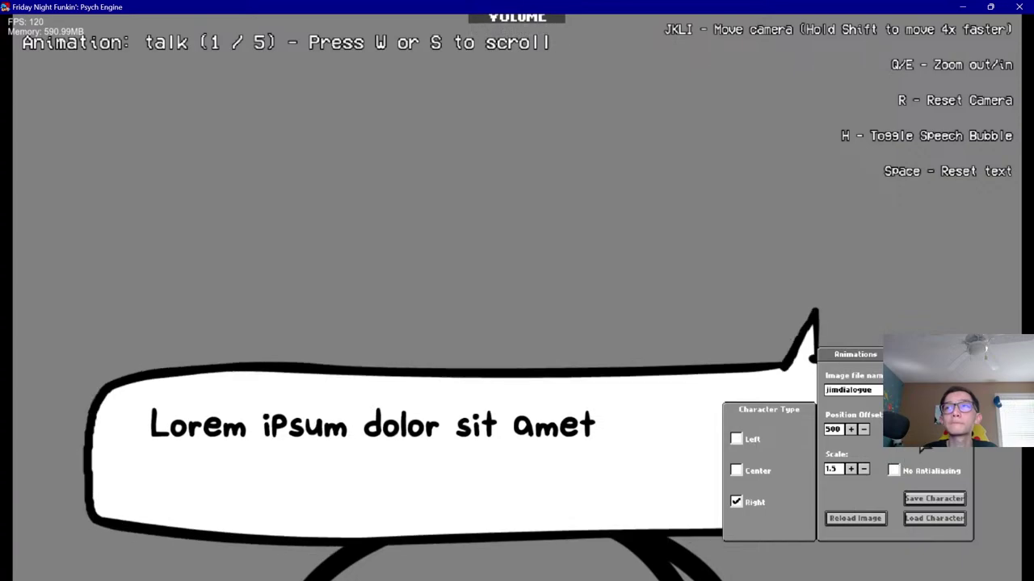
pyautogui.press('-')
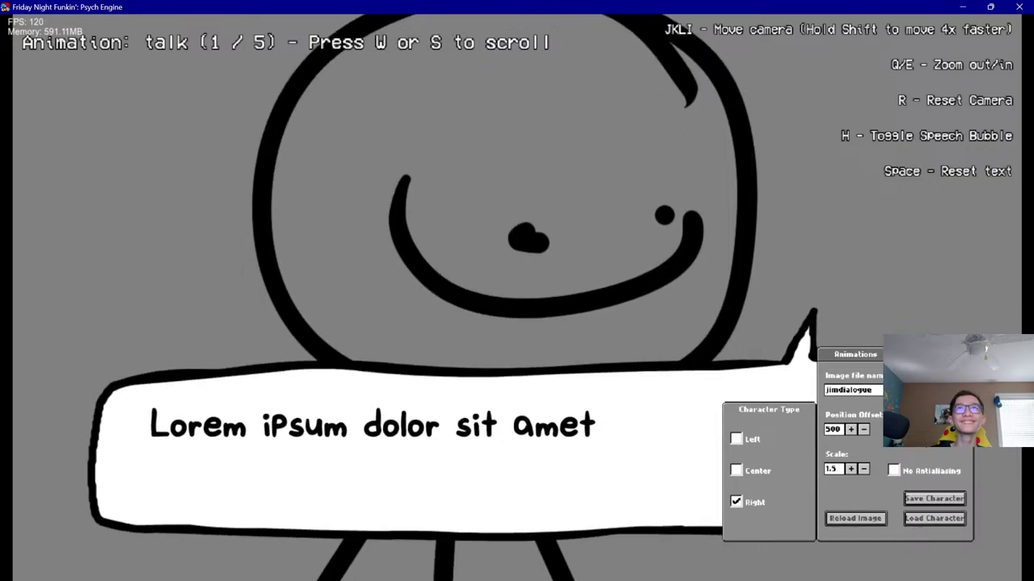
# Compare the Left, Center and Right character types for the portrait and choose Left
pyautogui.click(746, 441)
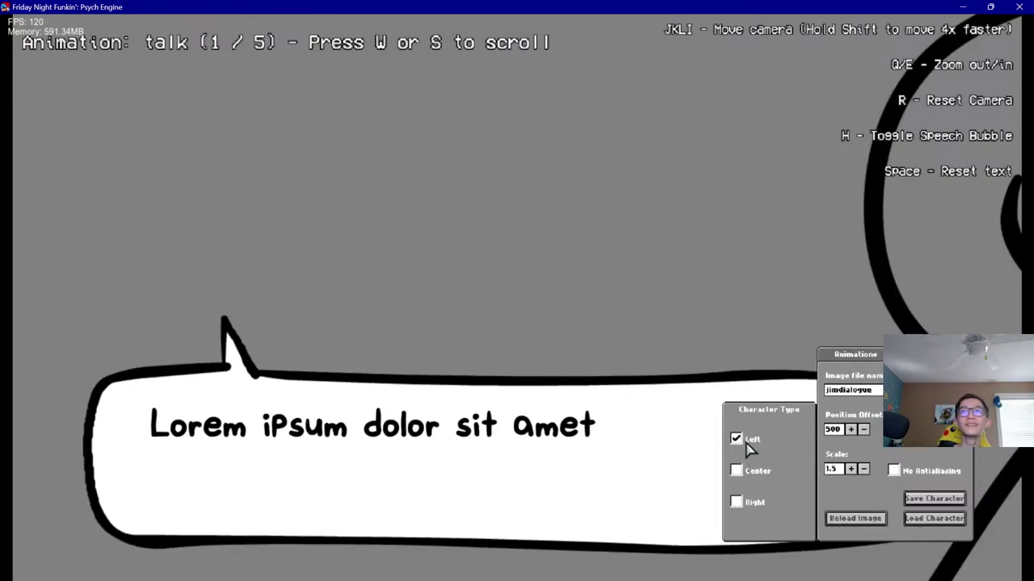
pyautogui.click(740, 471)
pyautogui.click(737, 440)
pyautogui.click(737, 472)
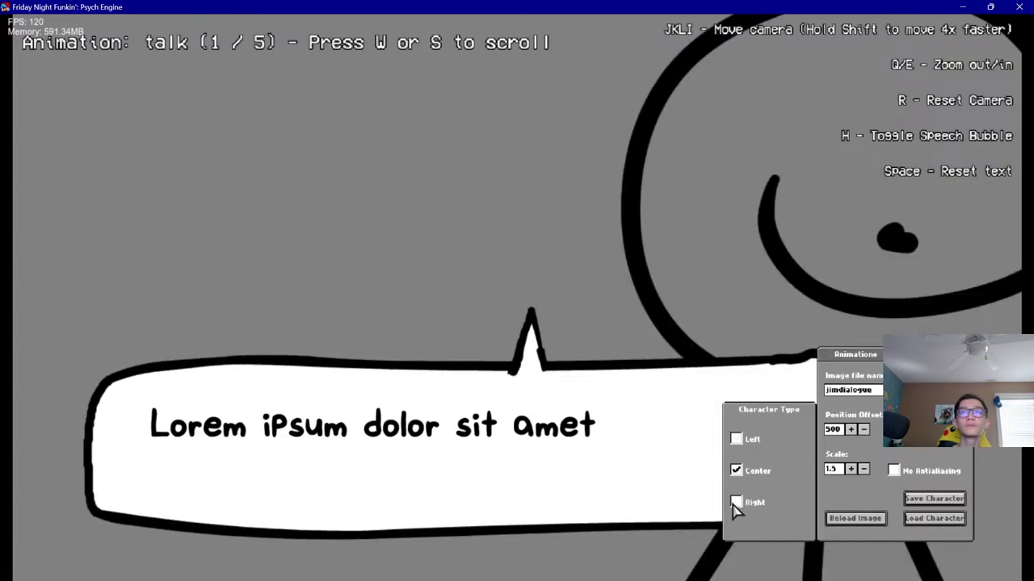
pyautogui.click(735, 503)
pyautogui.click(736, 471)
pyautogui.click(736, 439)
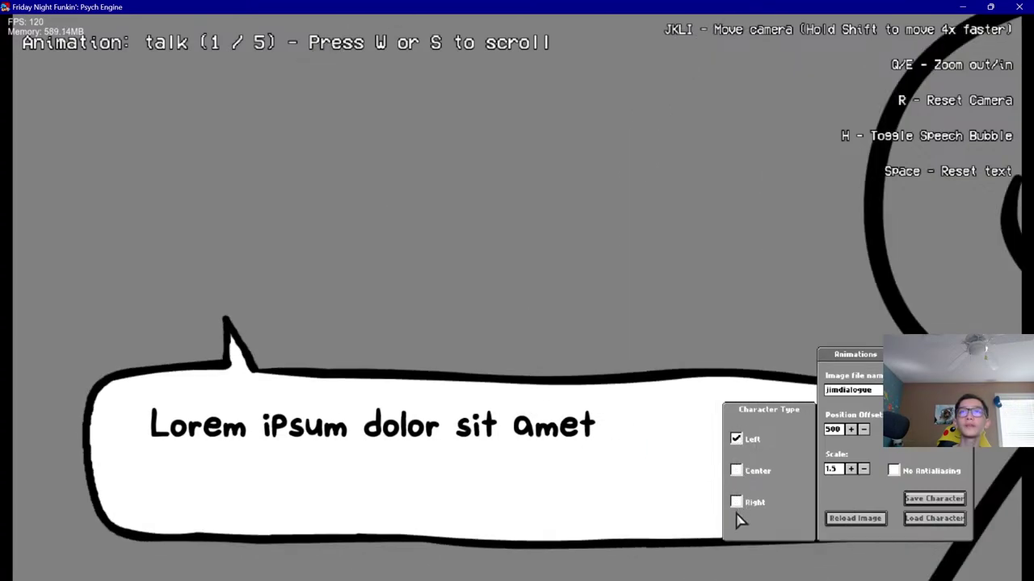
pyautogui.click(736, 471)
pyautogui.click(735, 502)
pyautogui.click(735, 439)
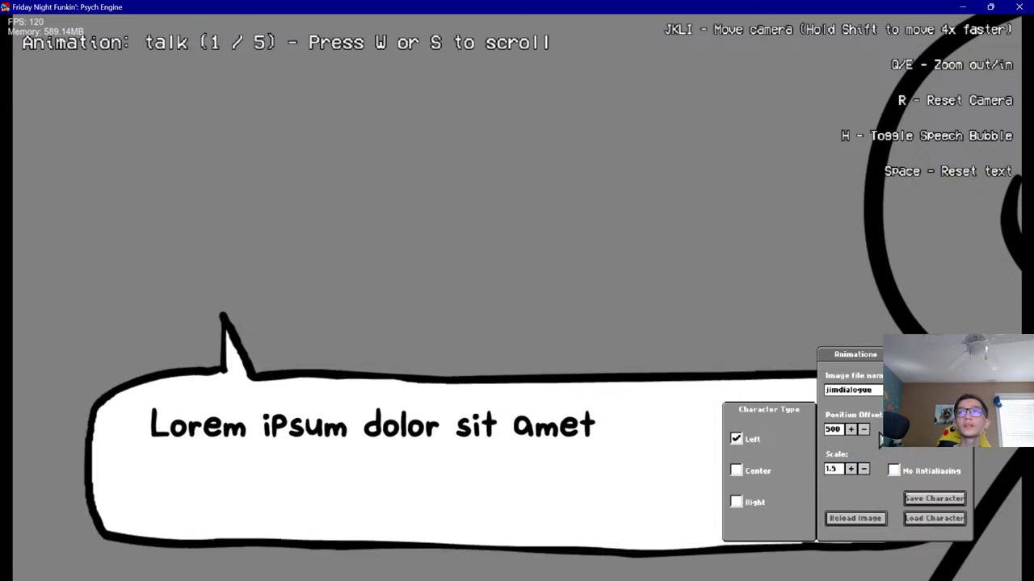
# Set the portrait's horizontal position offset to -530 to place it at the speech bubble's left tail
pyautogui.click(863, 429)
pyautogui.click(863, 429)
pyautogui.click(863, 430)
pyautogui.click(864, 429)
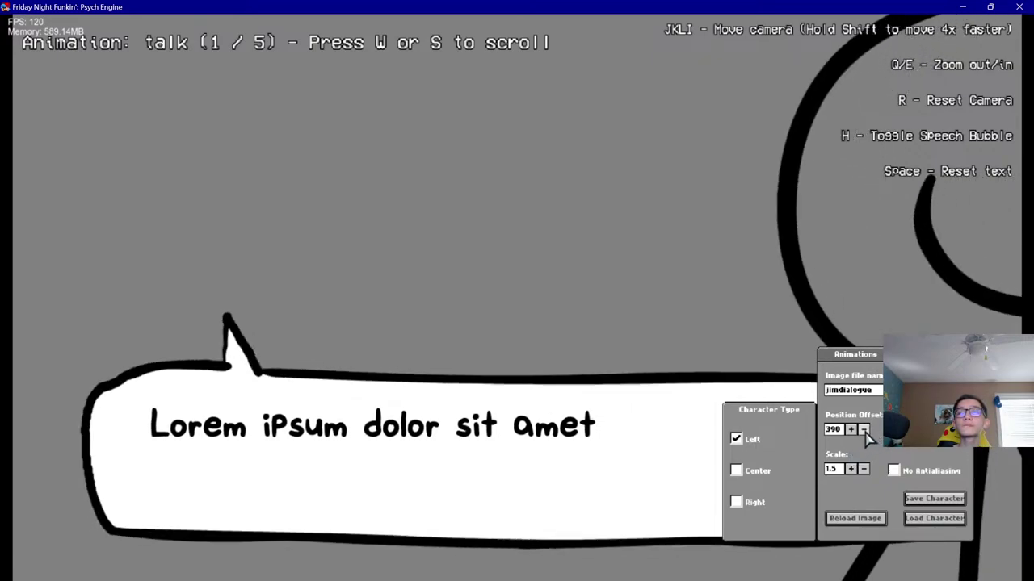
pyautogui.click(863, 429)
pyautogui.click(863, 429)
pyautogui.click(863, 430)
pyautogui.click(863, 429)
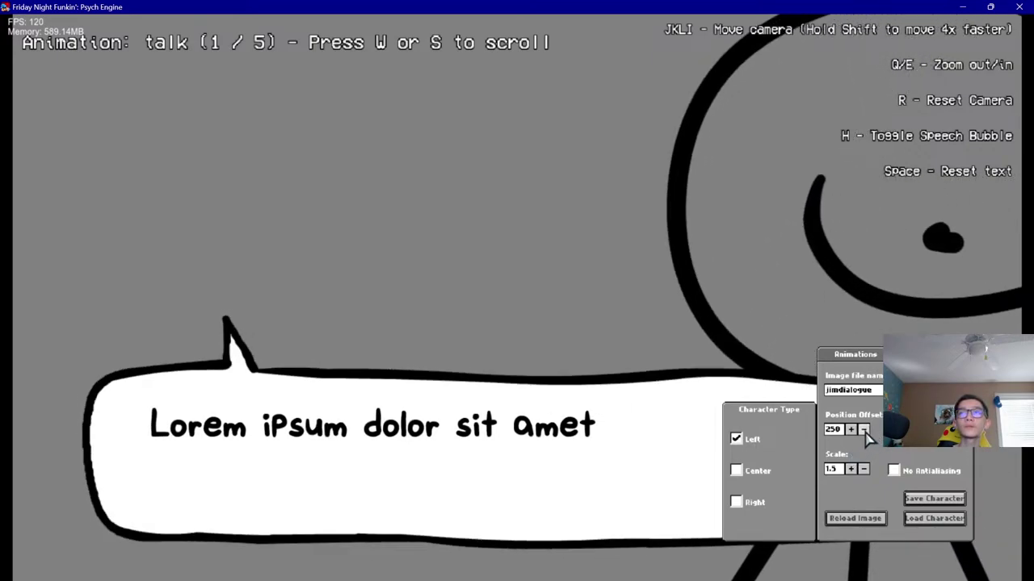
pyautogui.click(863, 429)
pyautogui.click(863, 429)
pyautogui.click(863, 430)
pyautogui.click(863, 430)
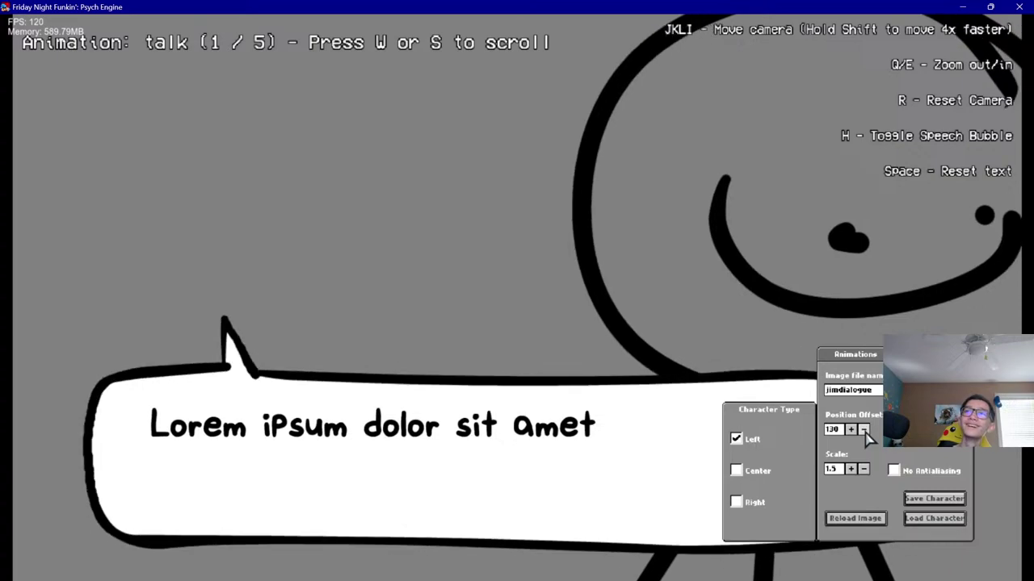
pyautogui.click(863, 430)
pyautogui.click(863, 429)
pyautogui.click(863, 430)
pyautogui.click(863, 429)
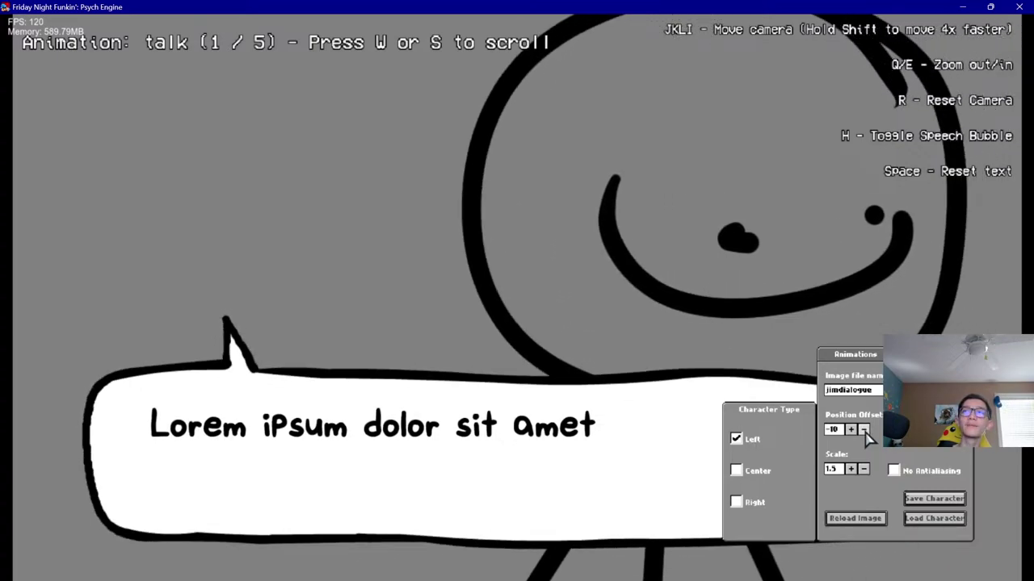
pyautogui.click(864, 430)
pyautogui.click(863, 429)
pyautogui.click(863, 430)
pyautogui.click(863, 430)
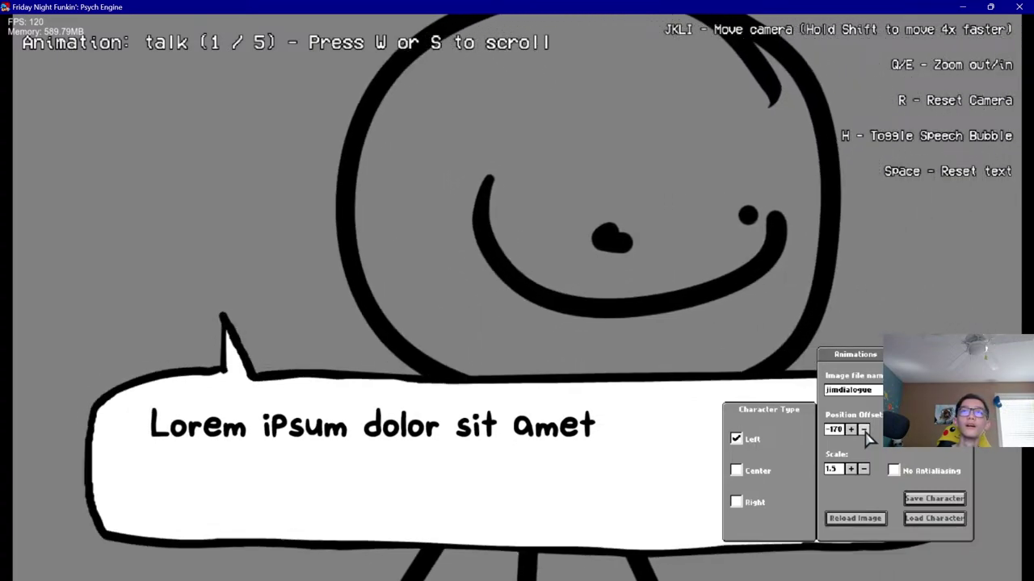
pyautogui.click(863, 430)
pyautogui.click(863, 430)
pyautogui.click(863, 430)
pyautogui.click(863, 430)
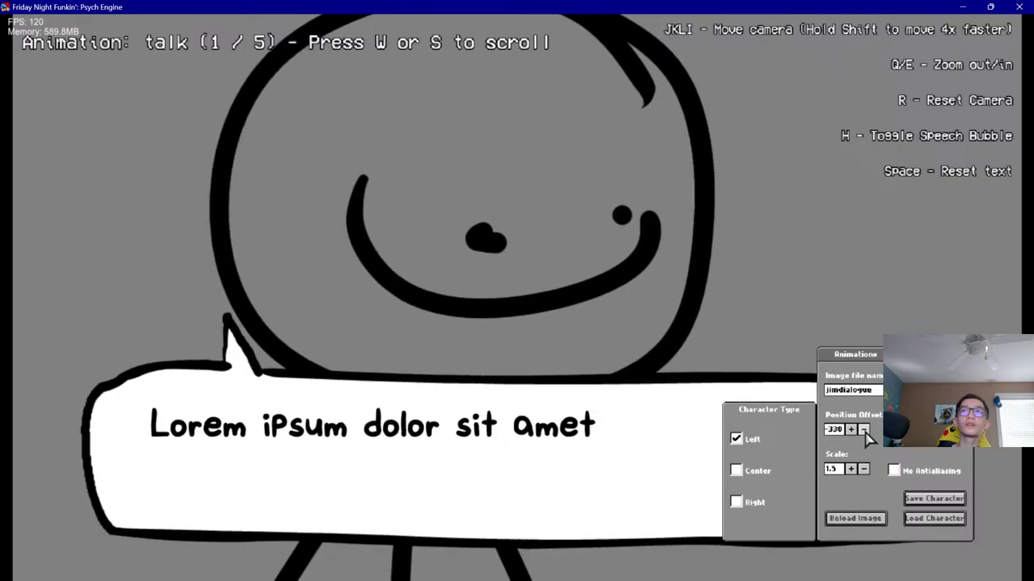
pyautogui.click(863, 429)
pyautogui.click(863, 429)
pyautogui.click(863, 429)
pyautogui.click(863, 429)
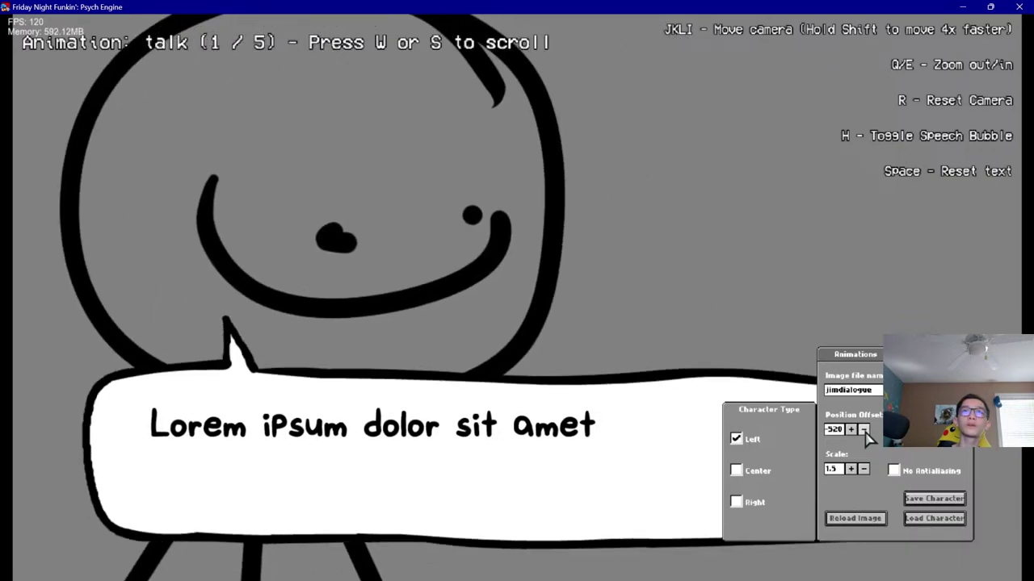
pyautogui.click(864, 430)
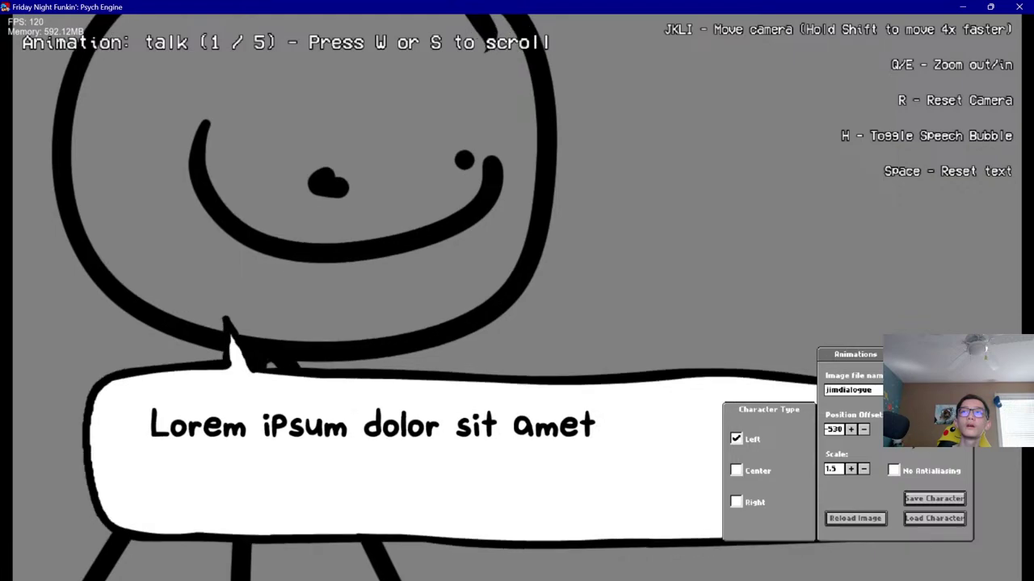
# Reduce the portrait scale to 0.45
pyautogui.click(863, 469)
pyautogui.click(863, 469)
pyautogui.tripleClick(864, 470)
pyautogui.tripleClick(863, 470)
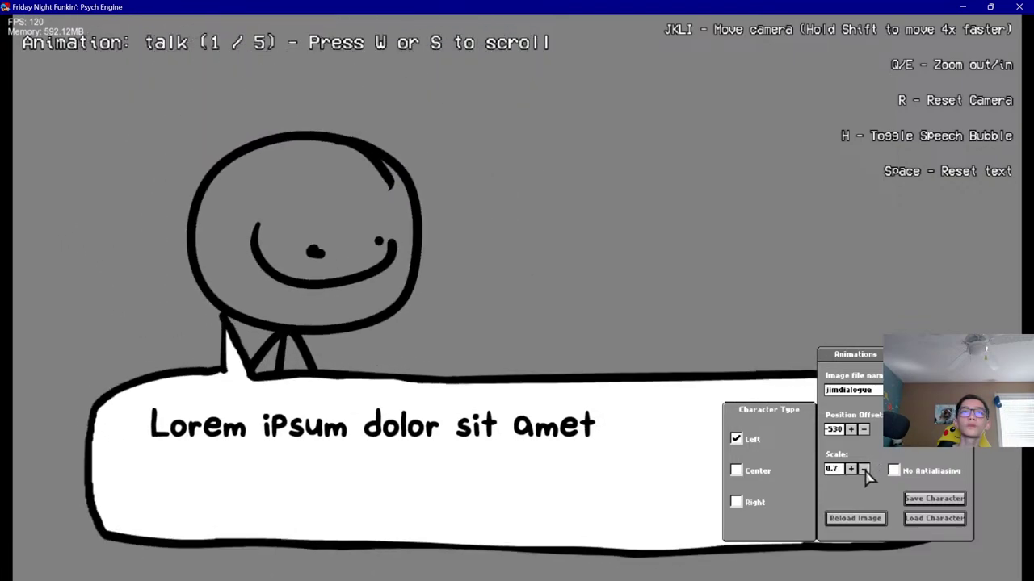
pyautogui.tripleClick(863, 470)
pyautogui.doubleClick(863, 470)
# Shift the portrait further toward the bubble's left end by setting its horizontal position offset to -610
pyautogui.click(863, 430)
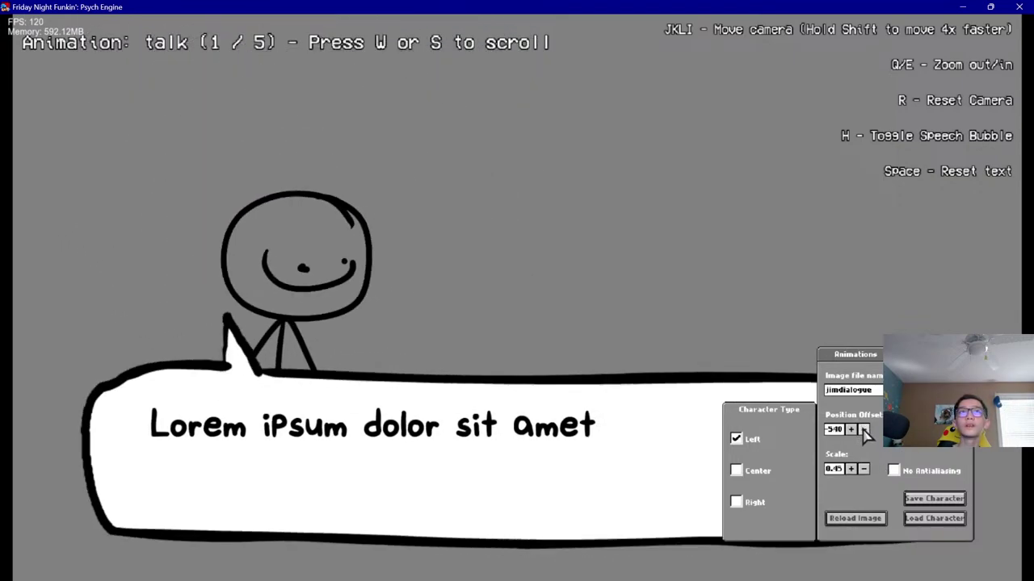
pyautogui.click(863, 429)
pyautogui.click(863, 429)
pyautogui.click(863, 430)
pyautogui.click(864, 430)
pyautogui.click(864, 430)
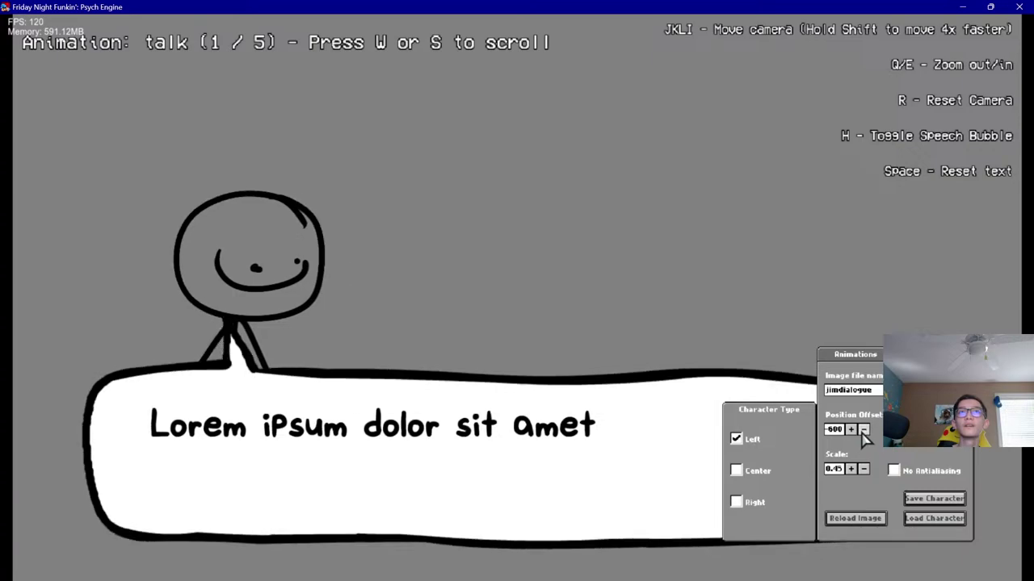
pyautogui.click(864, 430)
pyautogui.click(863, 429)
# Set the portrait scale to 0.55, raise the portrait above the speech bubble, and set its horizontal position offset to -650
pyautogui.click(851, 469)
pyautogui.click(850, 469)
pyautogui.tripleClick(928, 429)
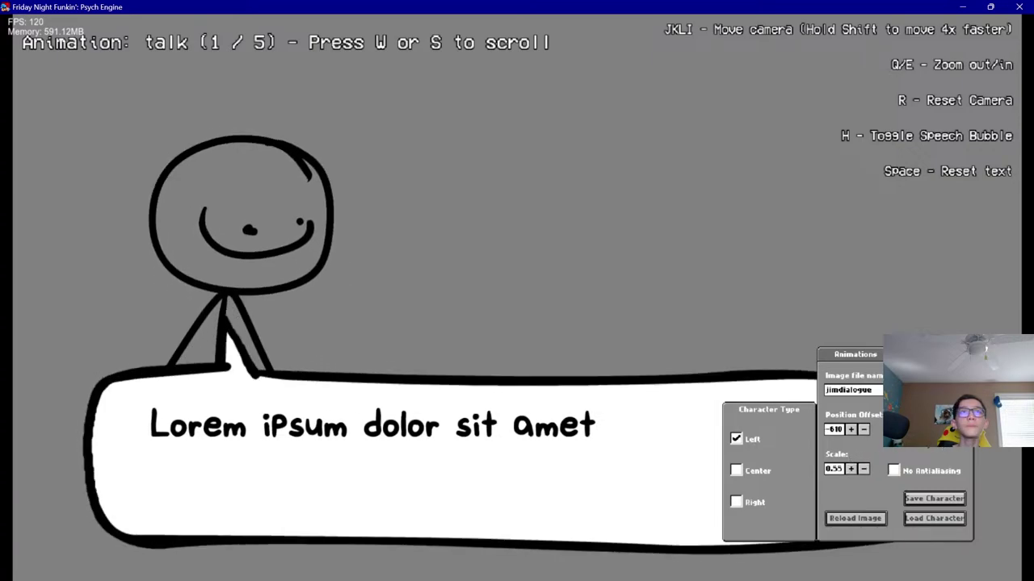
pyautogui.tripleClick(928, 430)
pyautogui.tripleClick(927, 430)
pyautogui.click(863, 429)
pyautogui.click(864, 430)
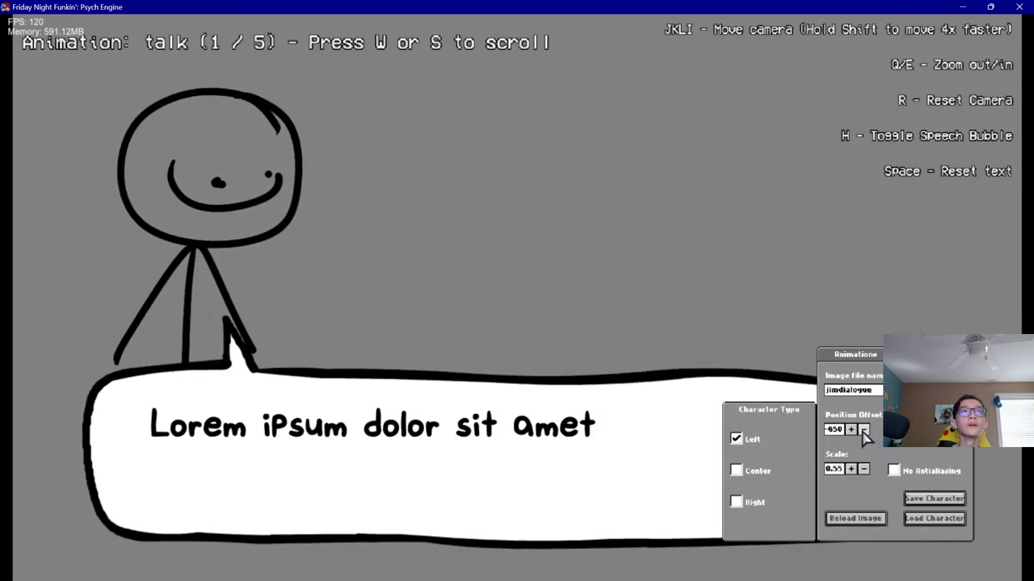
# Align the talk animation's idle ghost with its loop ghost by setting the idle offset to 0, 0
pyautogui.click(860, 357)
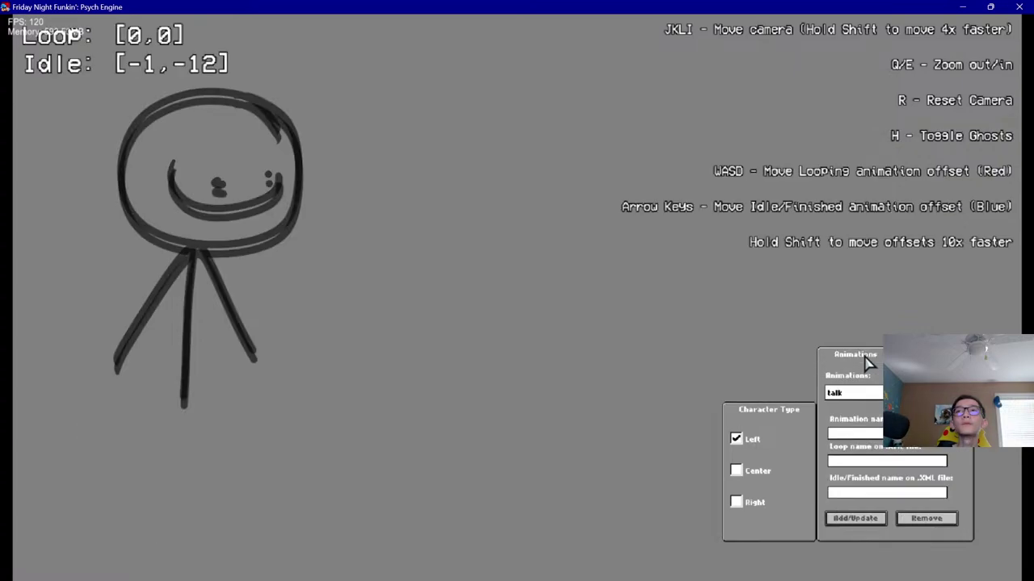
pyautogui.press('Down')
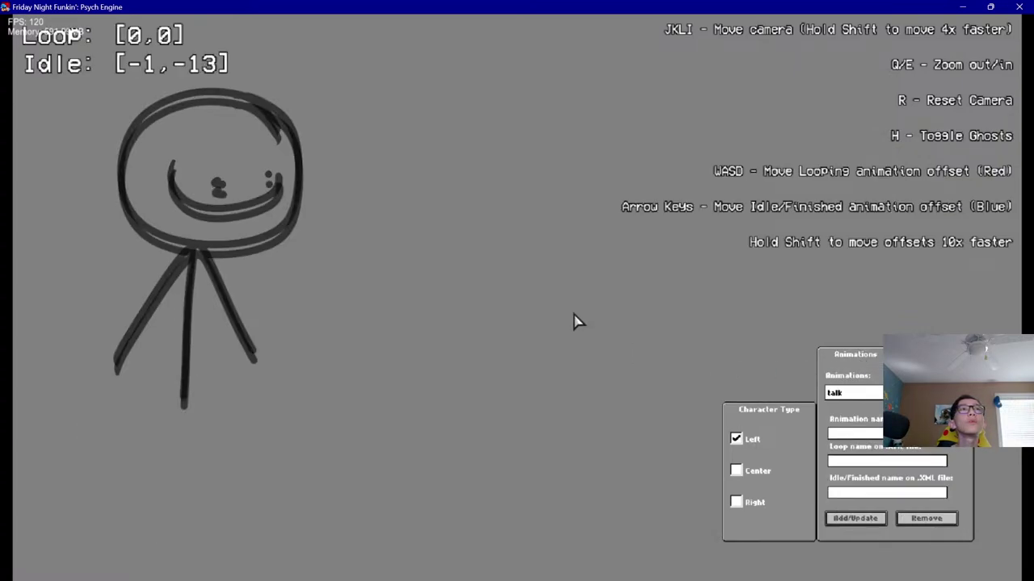
pyautogui.press('Up')
pyautogui.press('Up')
pyautogui.press('Up')
pyautogui.hotkey('shift', 'Up')
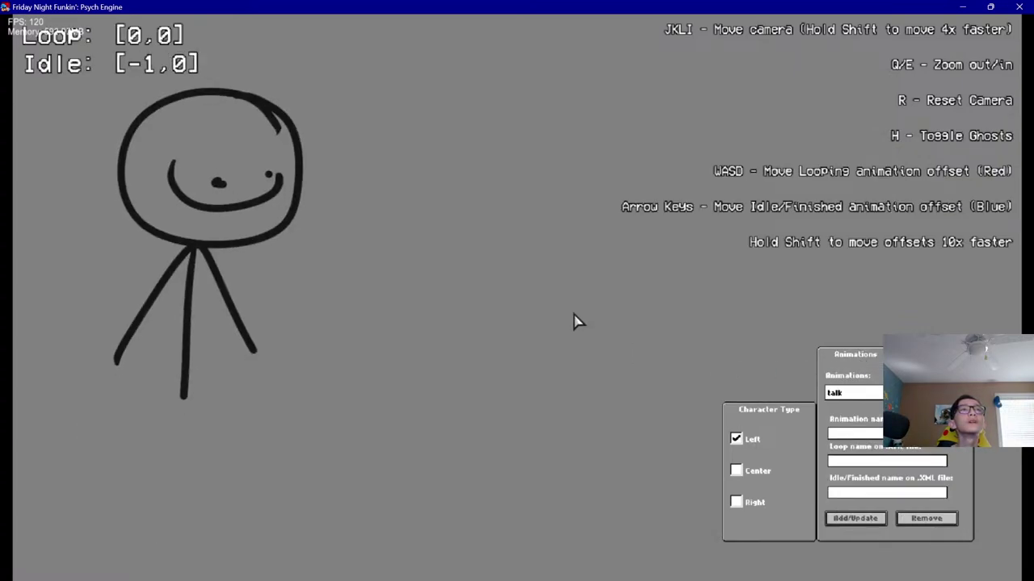
pyautogui.press('Left')
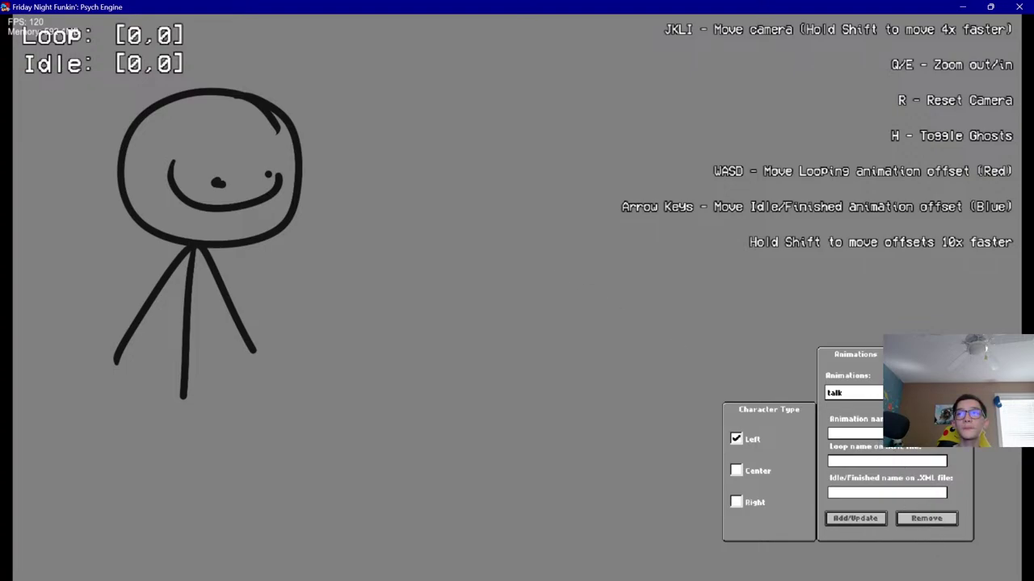
# Remove every existing animation from the portrait, including talk, excited, shocked and confused, until the animation list is empty
pyautogui.click(910, 393)
pyautogui.click(885, 441)
pyautogui.click(927, 518)
pyautogui.click(910, 392)
pyautogui.click(910, 392)
pyautogui.click(910, 392)
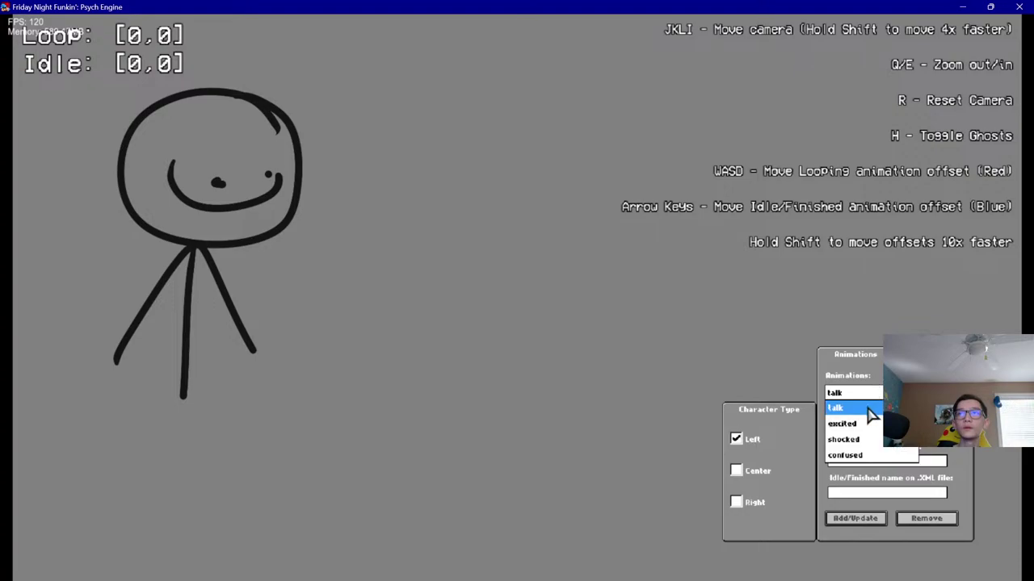
pyautogui.click(867, 408)
pyautogui.click(877, 394)
pyautogui.click(926, 519)
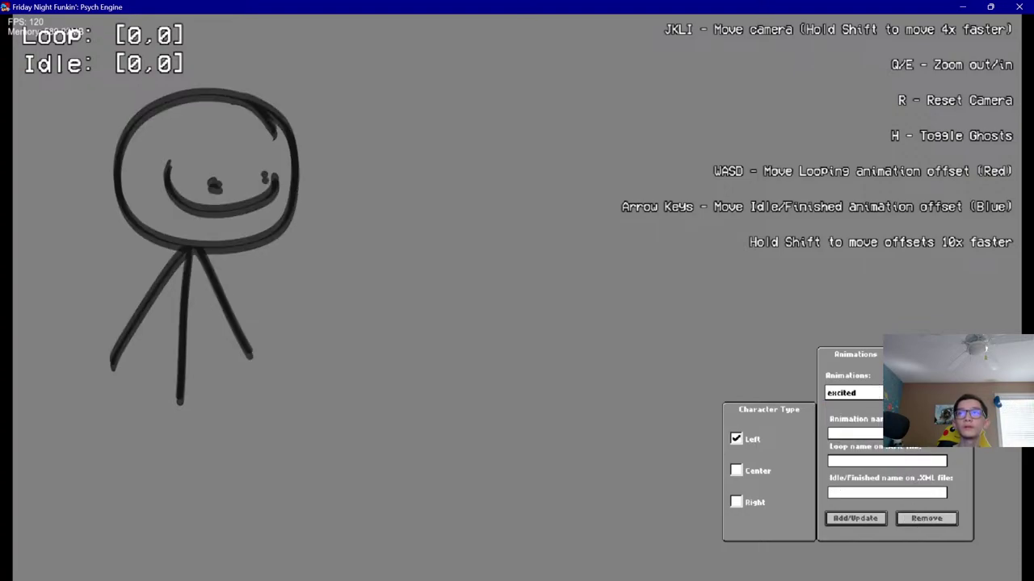
pyautogui.click(877, 394)
pyautogui.click(841, 407)
pyautogui.click(926, 518)
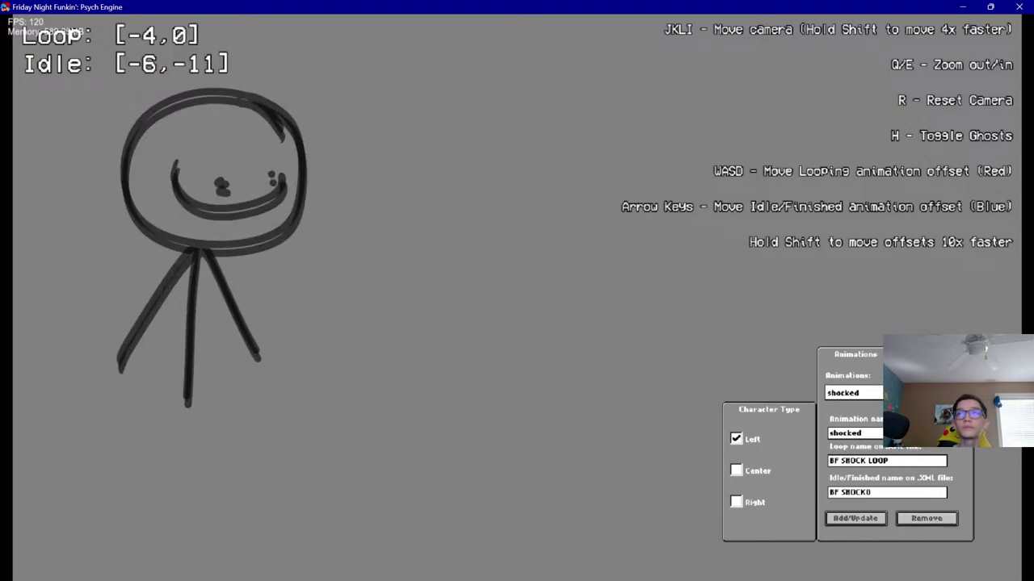
pyautogui.click(927, 518)
pyautogui.click(926, 521)
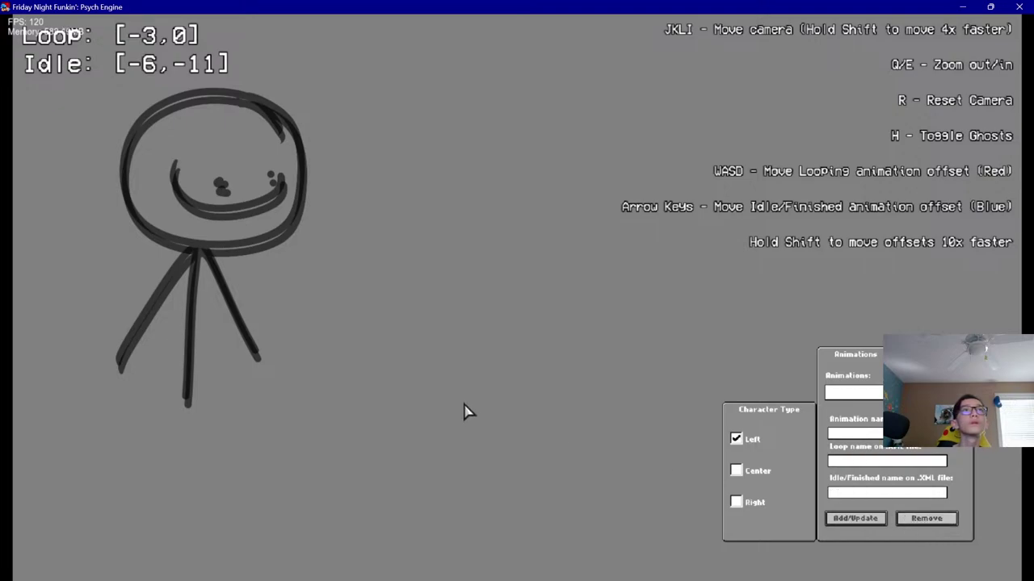
pyautogui.click(911, 392)
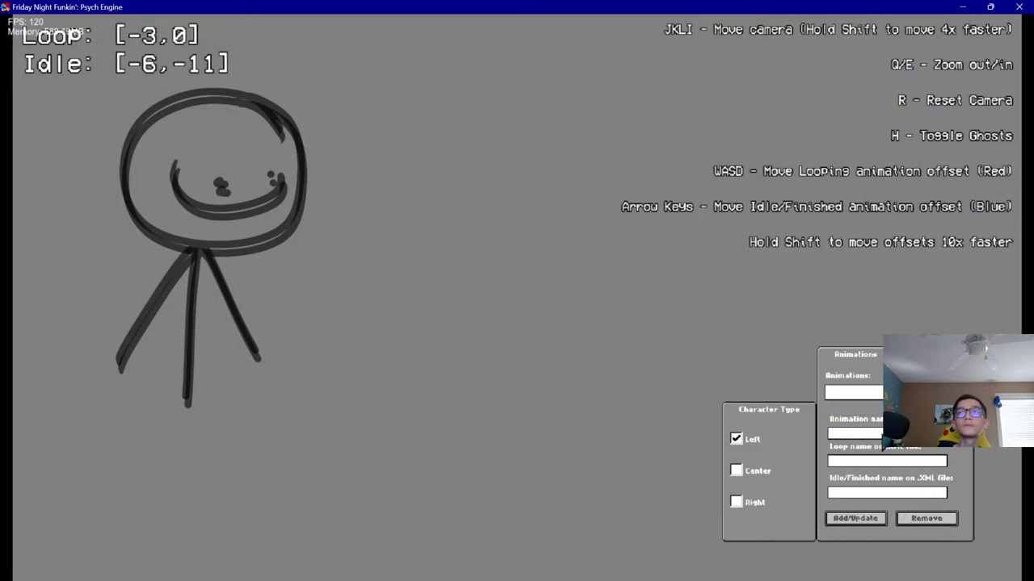
# Name a new animation "happy" and copy "jimdialogue happy" from jimdialogue.xml in Visual Studio Code as its loop name
pyautogui.click(854, 433)
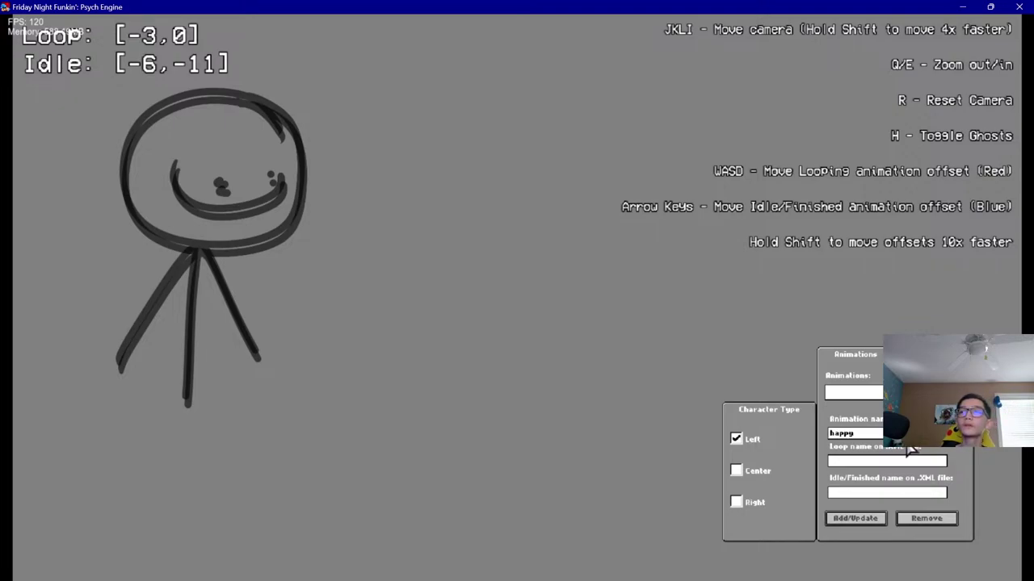
pyautogui.moveTo(711, 552)
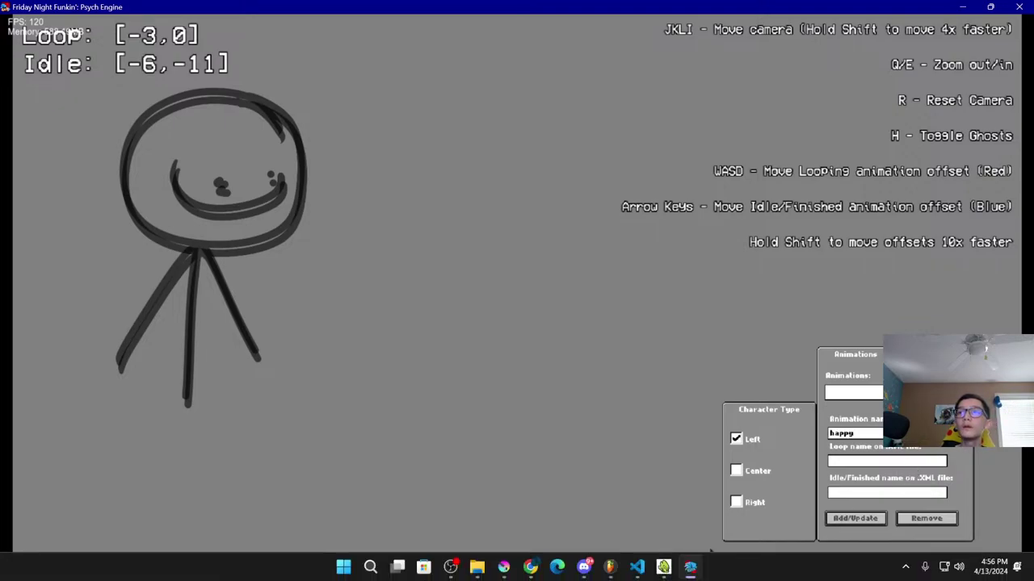
pyautogui.click(637, 567)
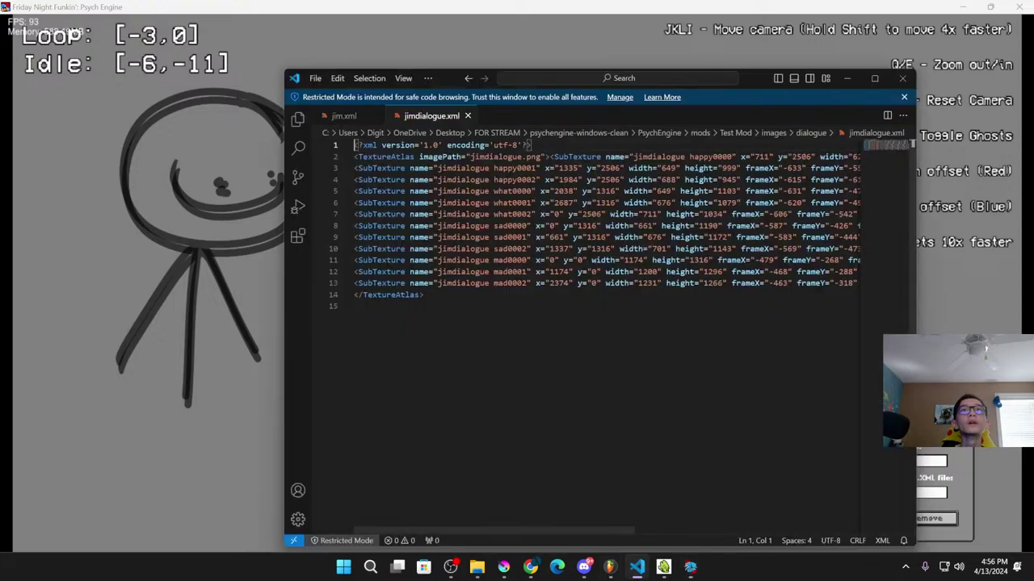
pyautogui.moveTo(758, 74); pyautogui.dragTo(489, 93)
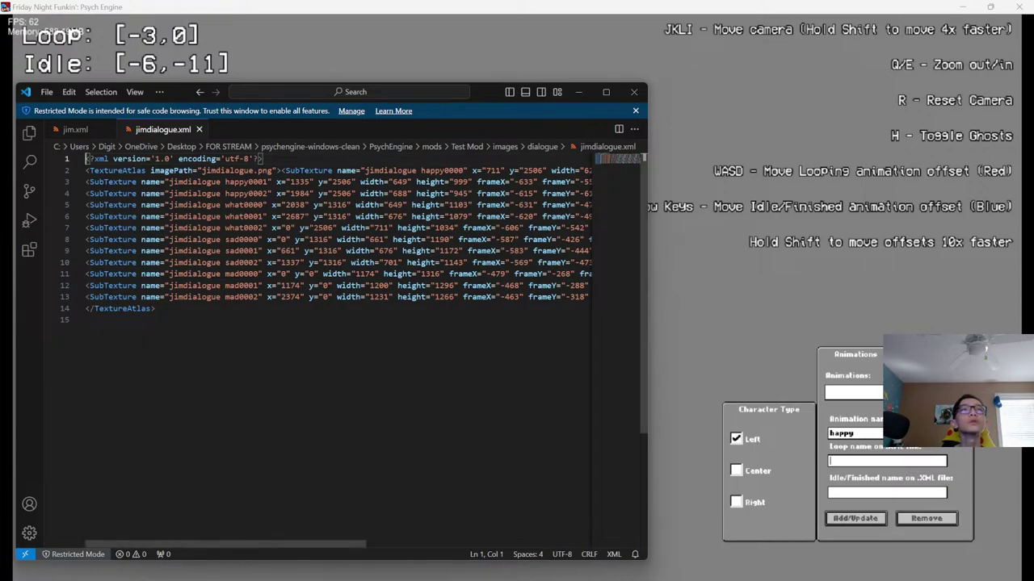
pyautogui.moveTo(249, 182); pyautogui.dragTo(168, 182)
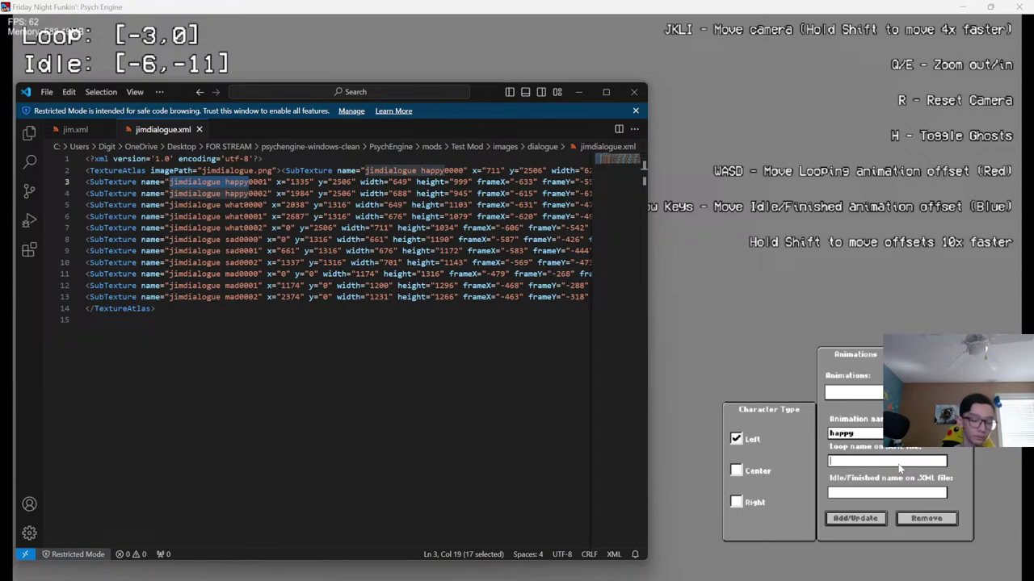
pyautogui.click(899, 466)
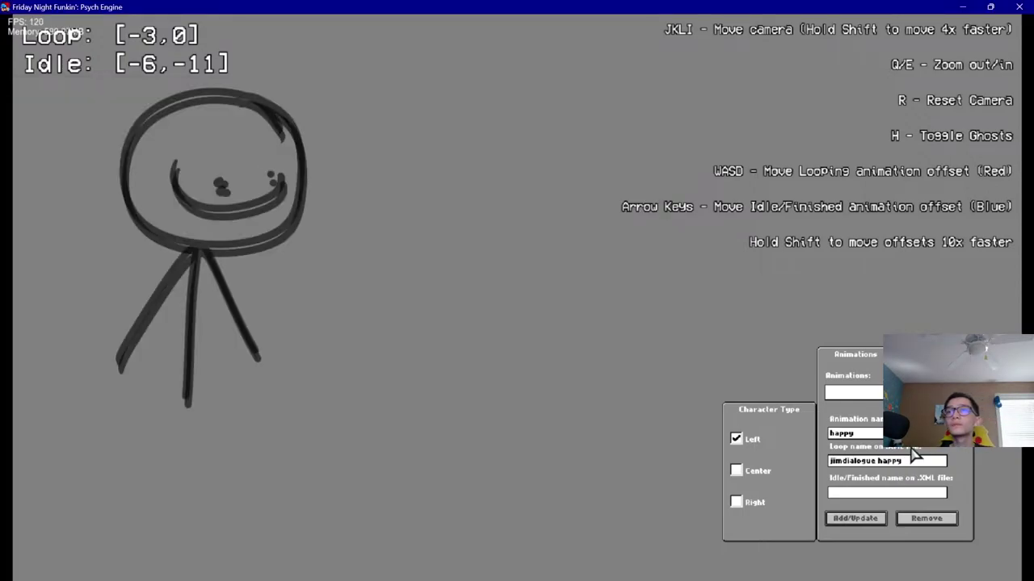
# Copy "jimdialogue happy0000" from jimdialogue.xml as the idle name, add the happy animation, and preview it with the dialogue text
pyautogui.moveTo(710, 567)
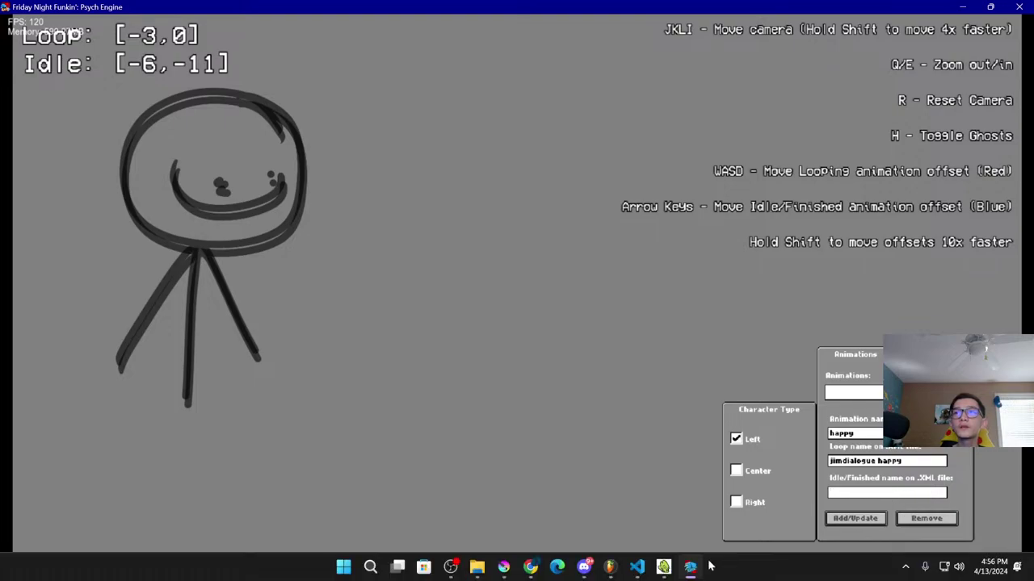
pyautogui.click(664, 566)
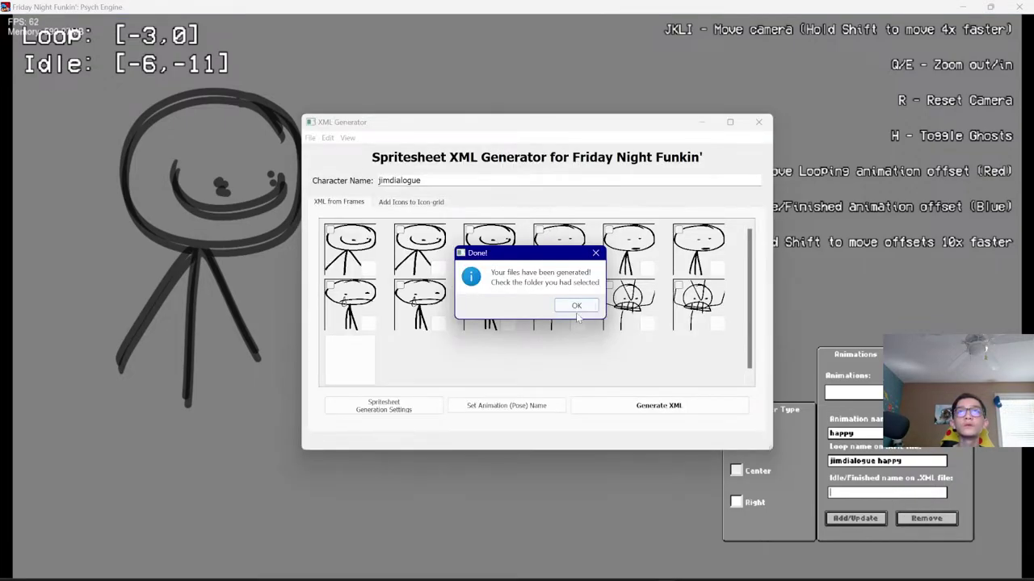
pyautogui.click(577, 369)
pyautogui.click(637, 569)
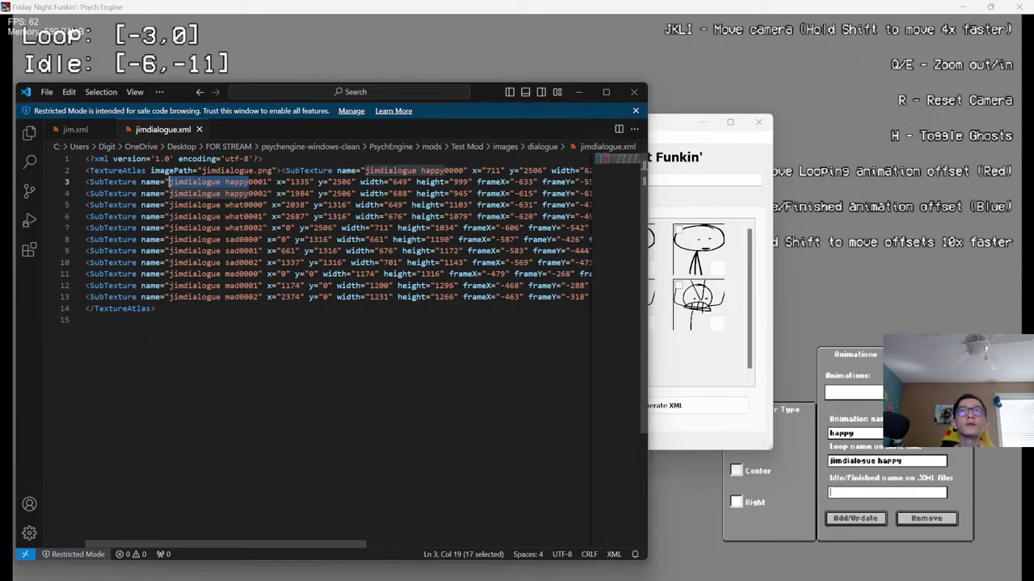
pyautogui.moveTo(463, 170); pyautogui.dragTo(364, 170)
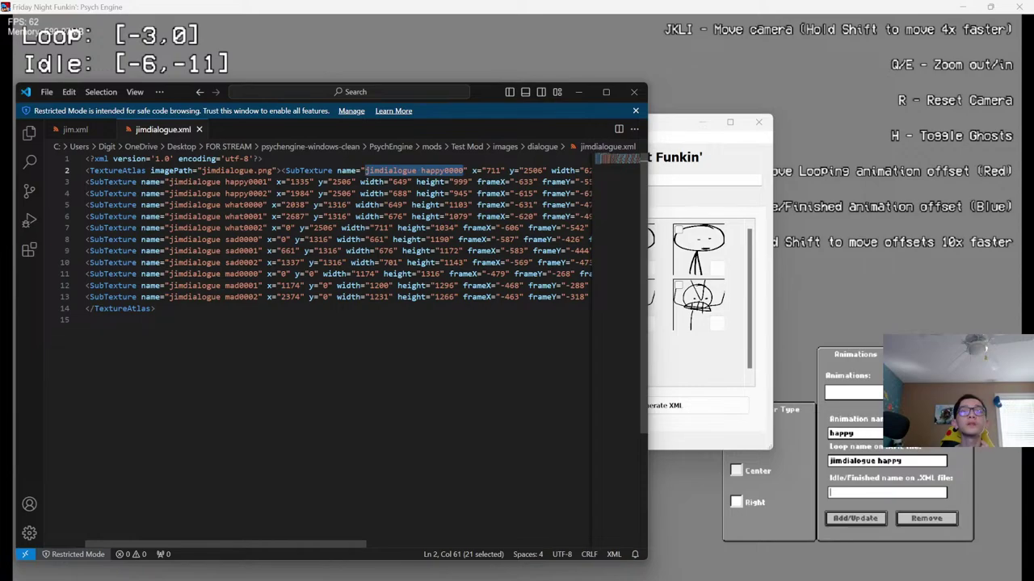
pyautogui.click(850, 494)
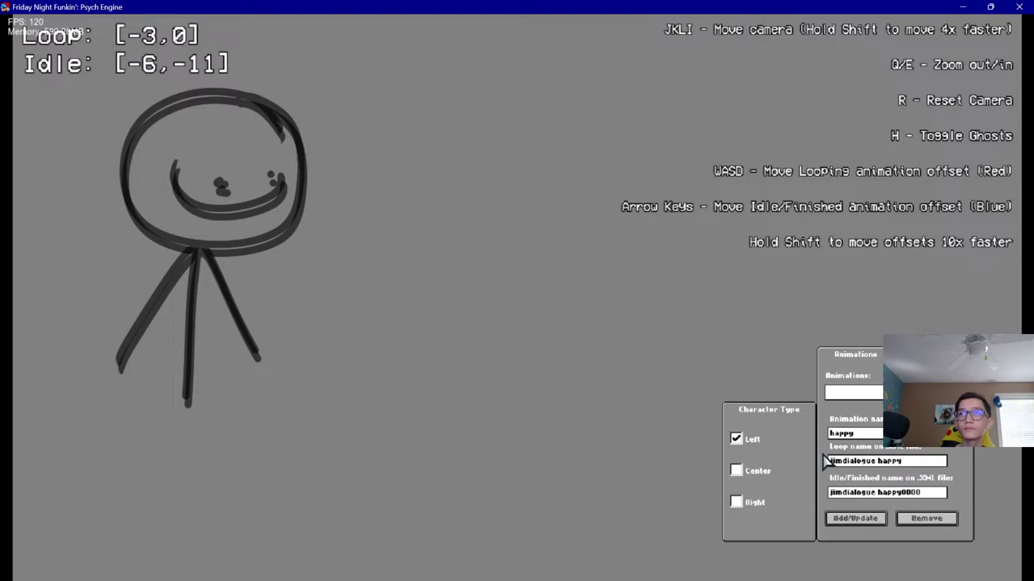
pyautogui.click(855, 518)
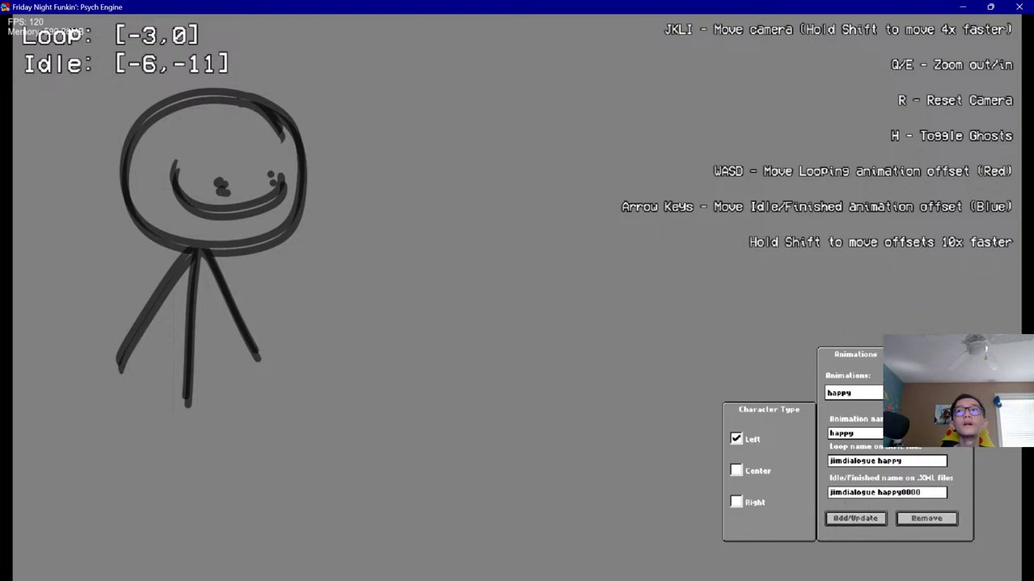
pyautogui.click(933, 354)
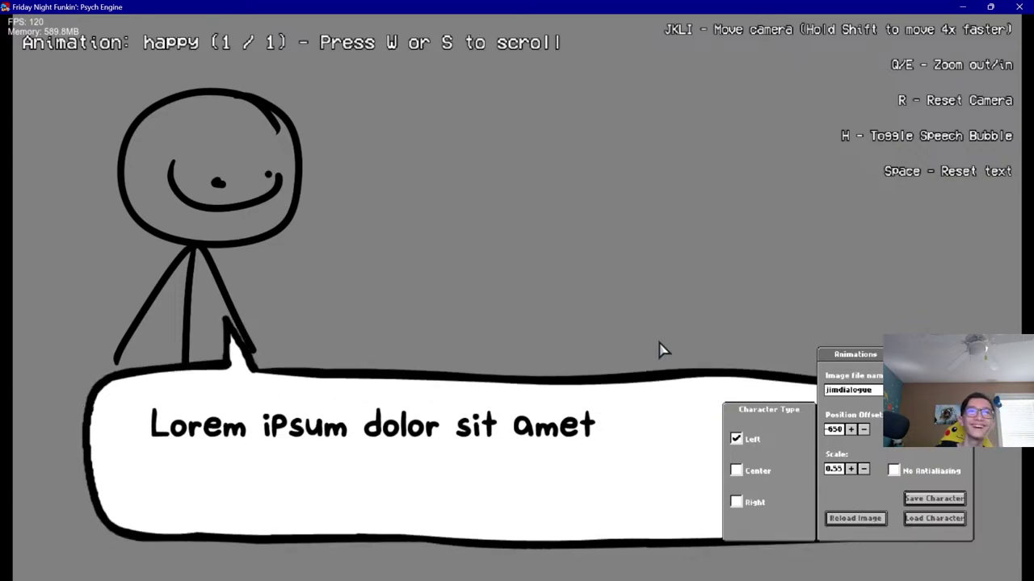
pyautogui.press('space')
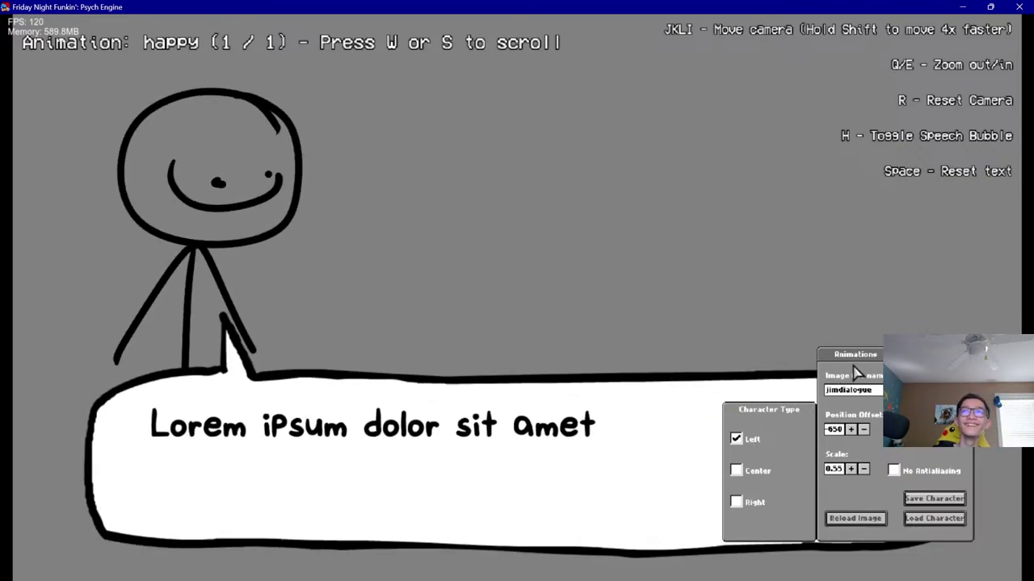
# Add a "what" animation with loop name "jimdialogue what" and idle name "jimdialogue what0000", and preview it with the dialogue text
pyautogui.click(854, 356)
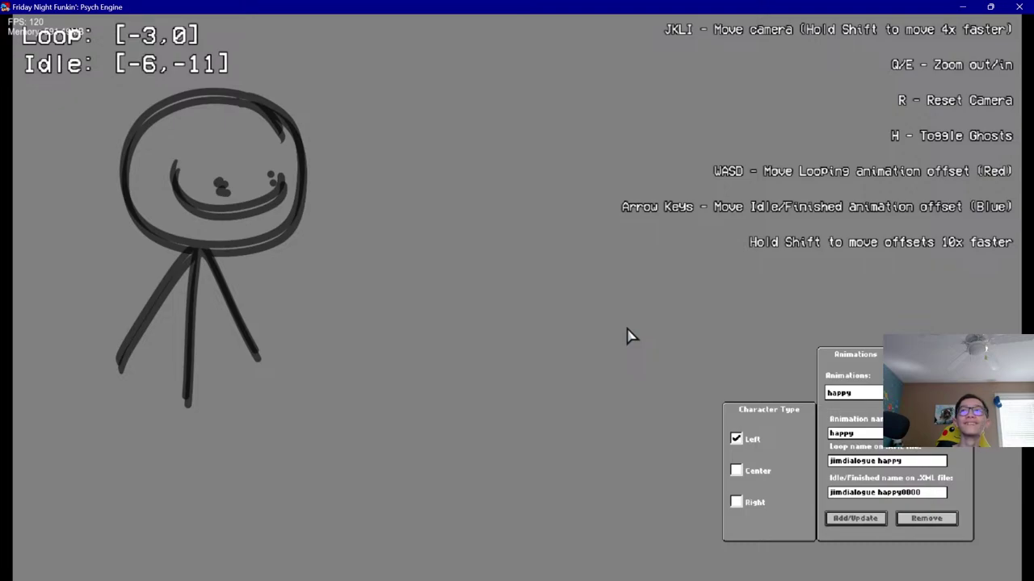
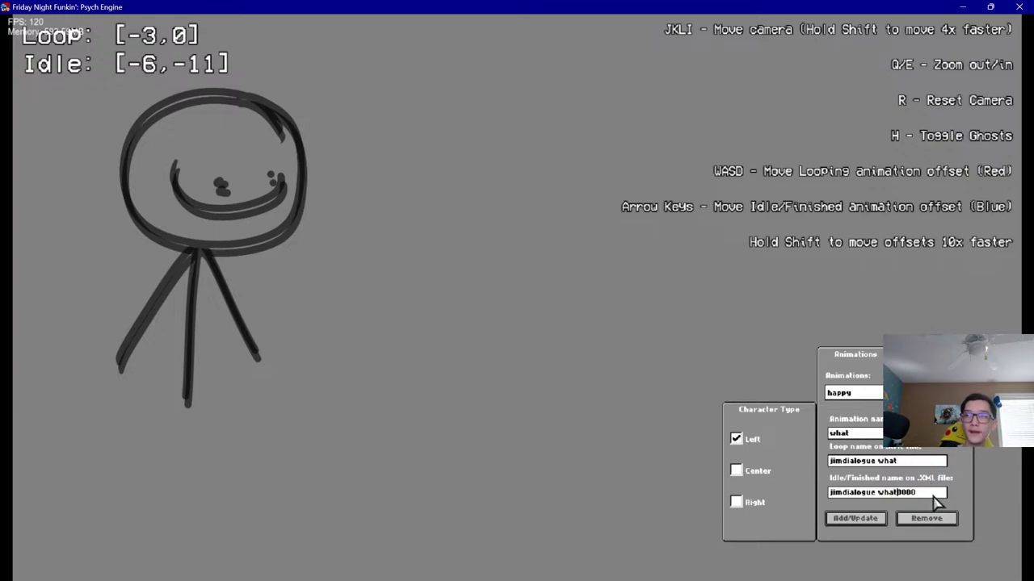
pyautogui.click(868, 520)
pyautogui.click(931, 354)
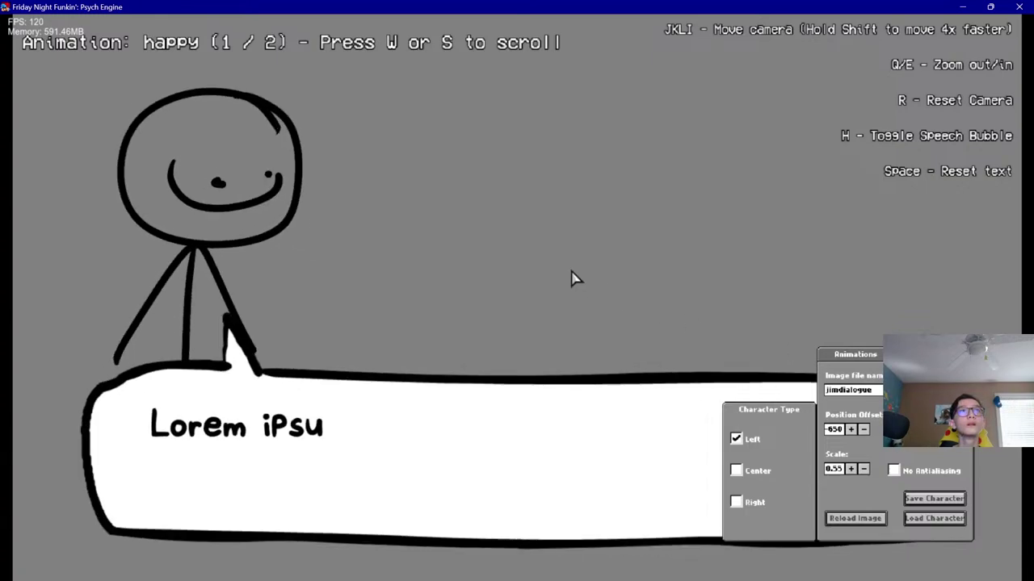
pyautogui.press('s')
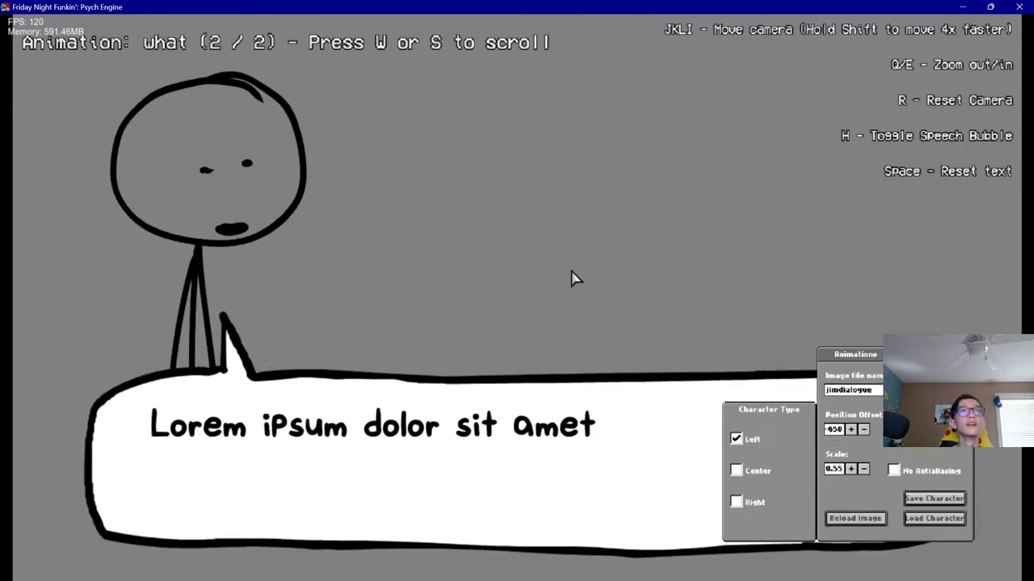
pyautogui.press('space')
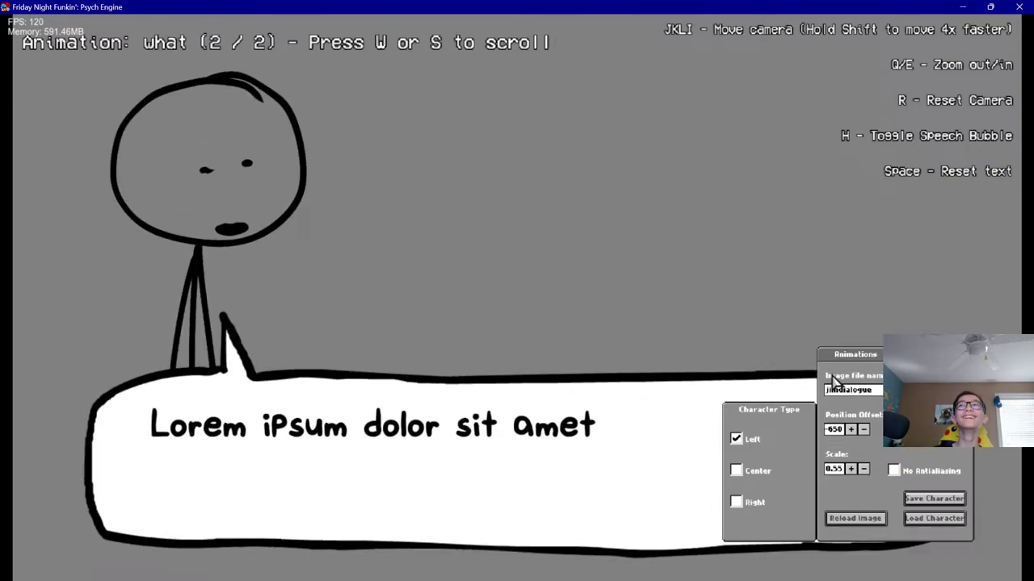
# Add a "sad" animation with loop name "jimdialogue sad" and idle name "jimdialogue sad0000", and preview it
pyautogui.click(847, 355)
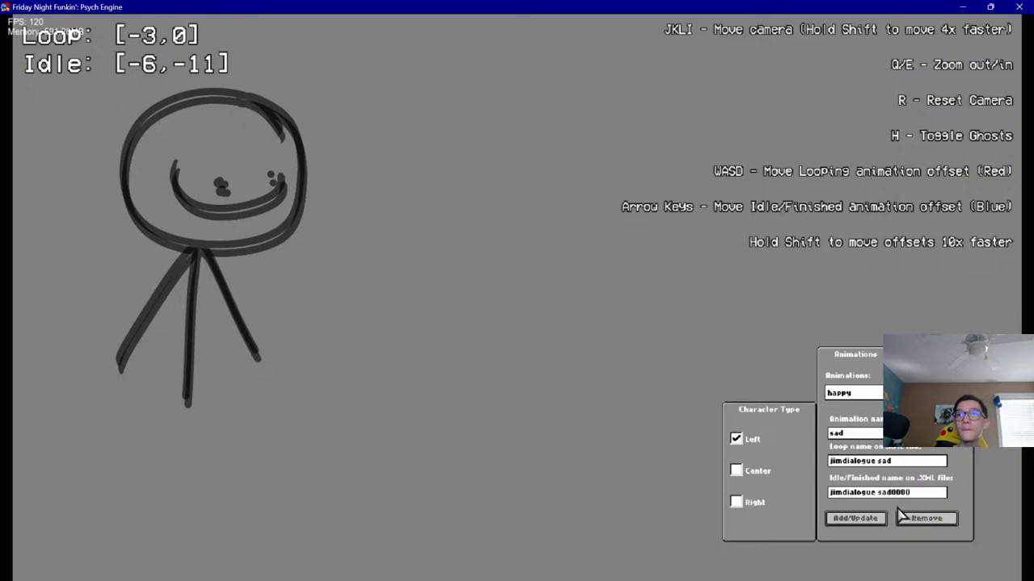
pyautogui.click(856, 520)
pyautogui.click(933, 355)
pyautogui.press('s')
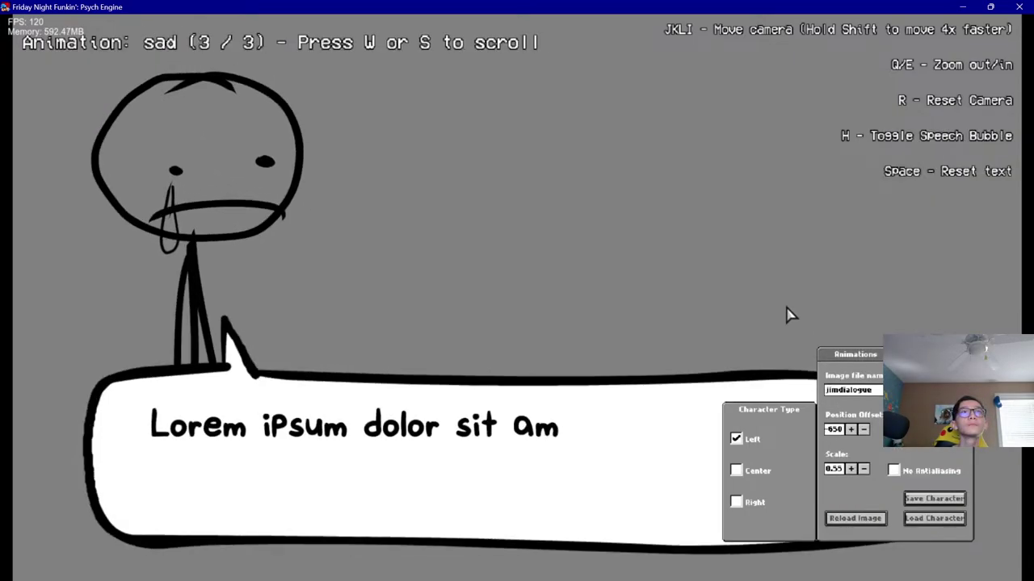
# Add a "mad" animation with loop name "jimdialogue mad" and idle name "jimdialogue mad0000", and preview it with the dialogue text
pyautogui.press('s')
pyautogui.press('w')
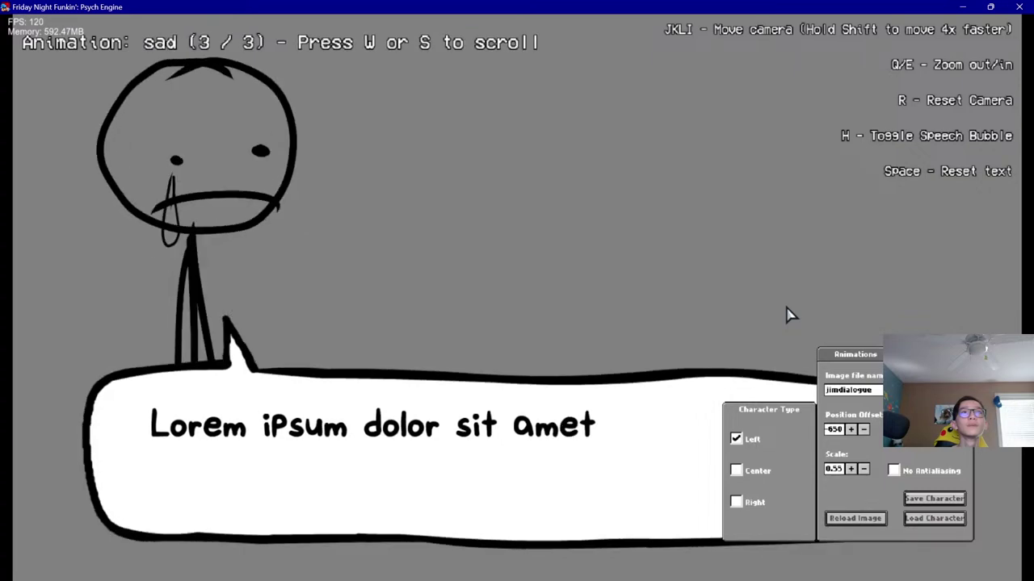
pyautogui.click(854, 356)
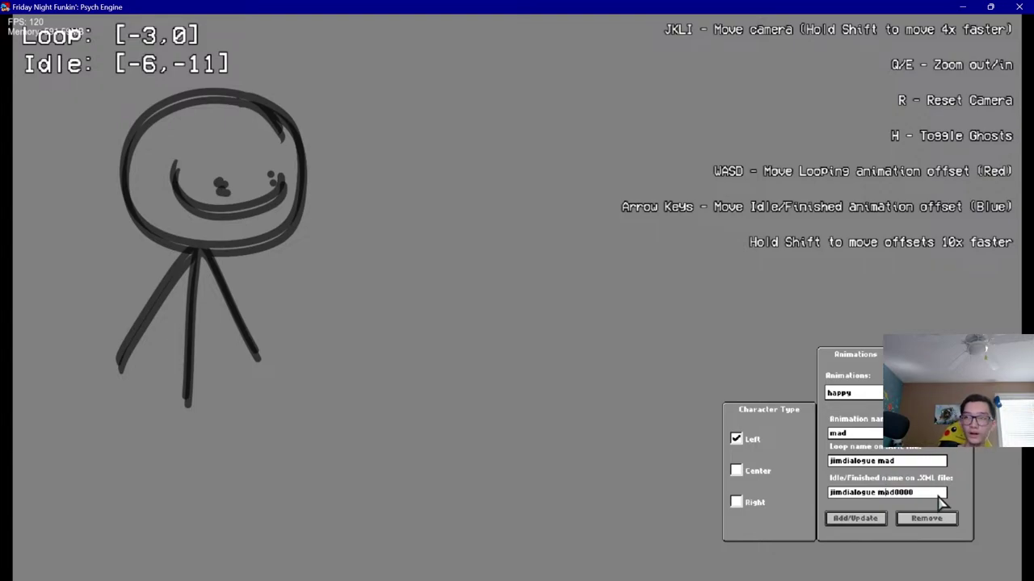
pyautogui.click(855, 519)
pyautogui.click(931, 354)
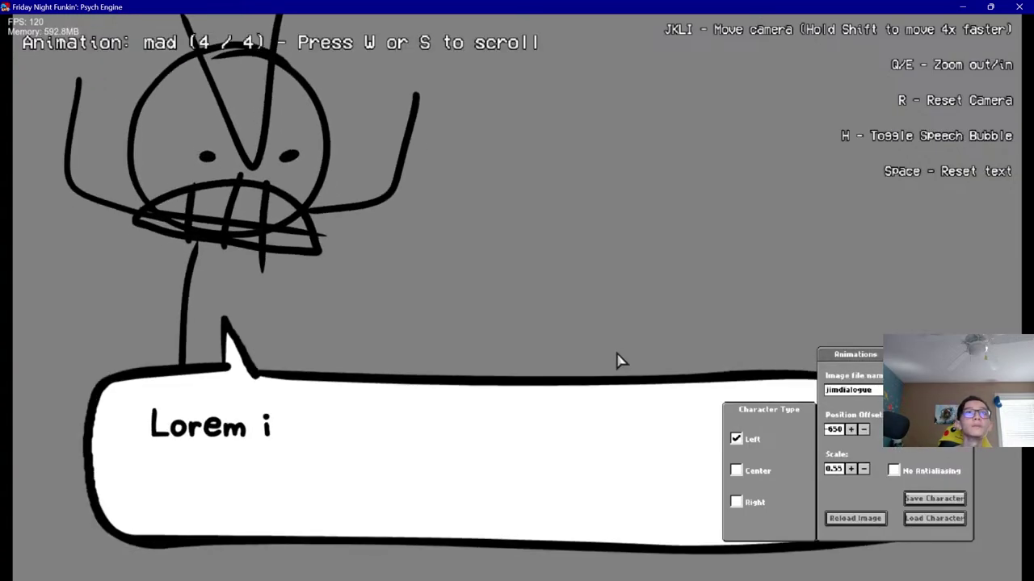
pyautogui.press('s')
pyautogui.press('w')
pyautogui.press('space')
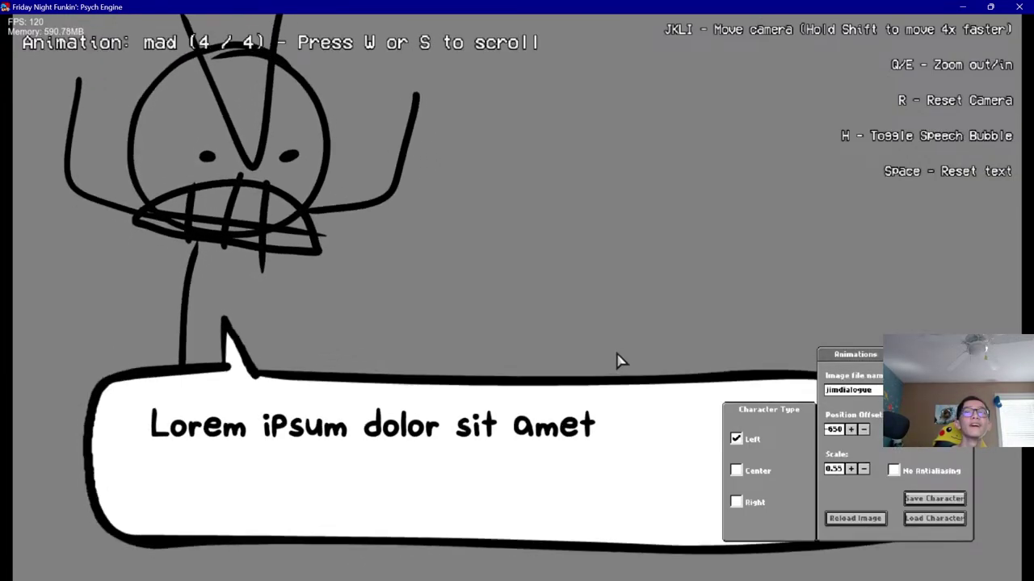
pyautogui.press('space')
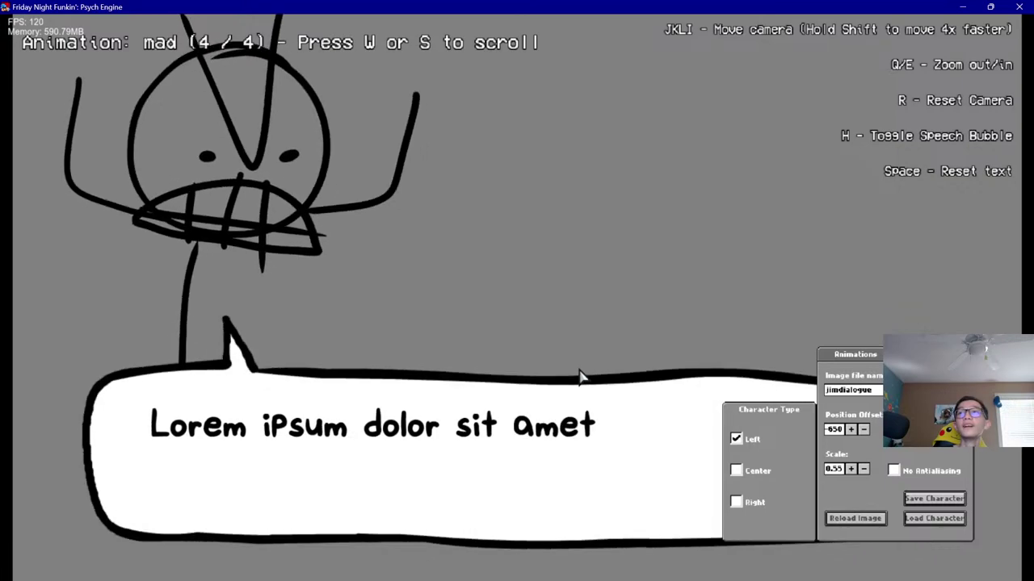
# Save the dialogue portrait character as jimdialogue.json in the Test Mod's characters folder
pyautogui.click(934, 498)
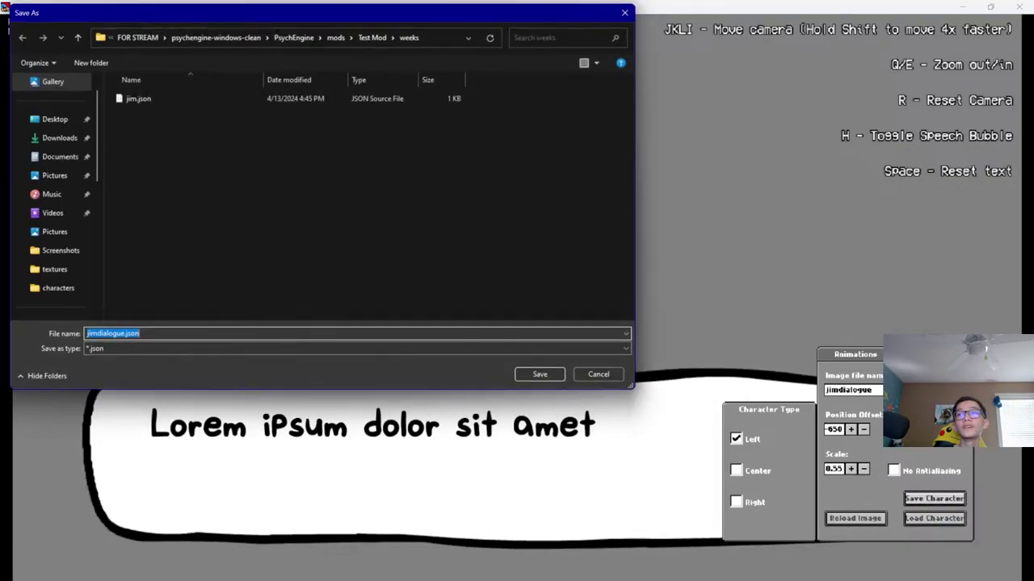
pyautogui.click(340, 41)
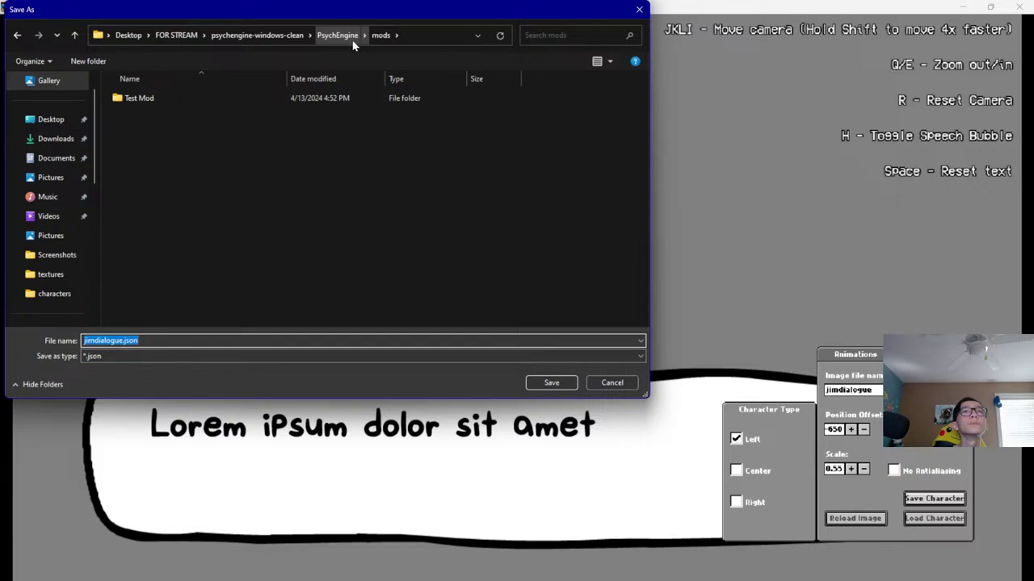
pyautogui.doubleClick(217, 103)
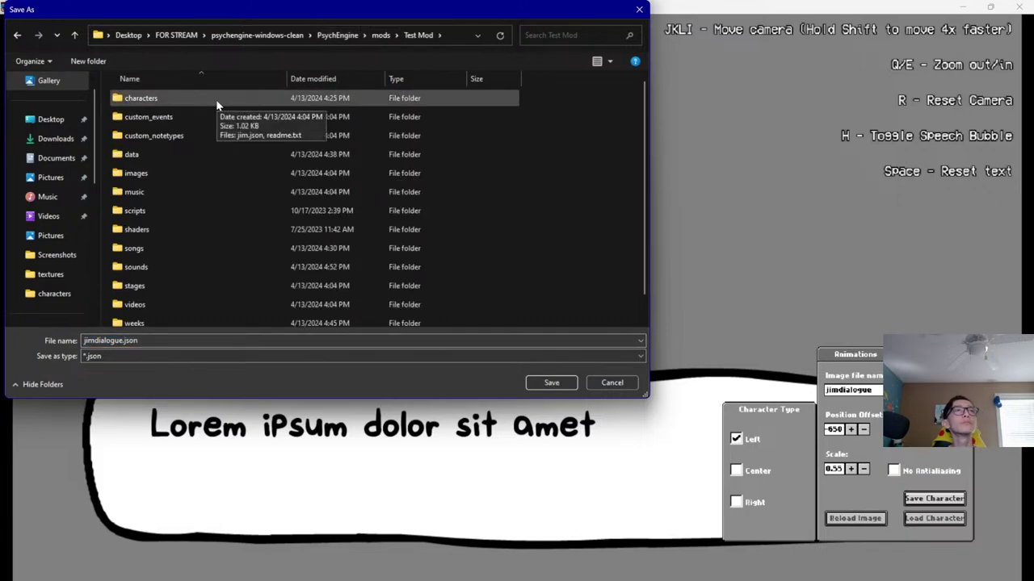
pyautogui.doubleClick(201, 177)
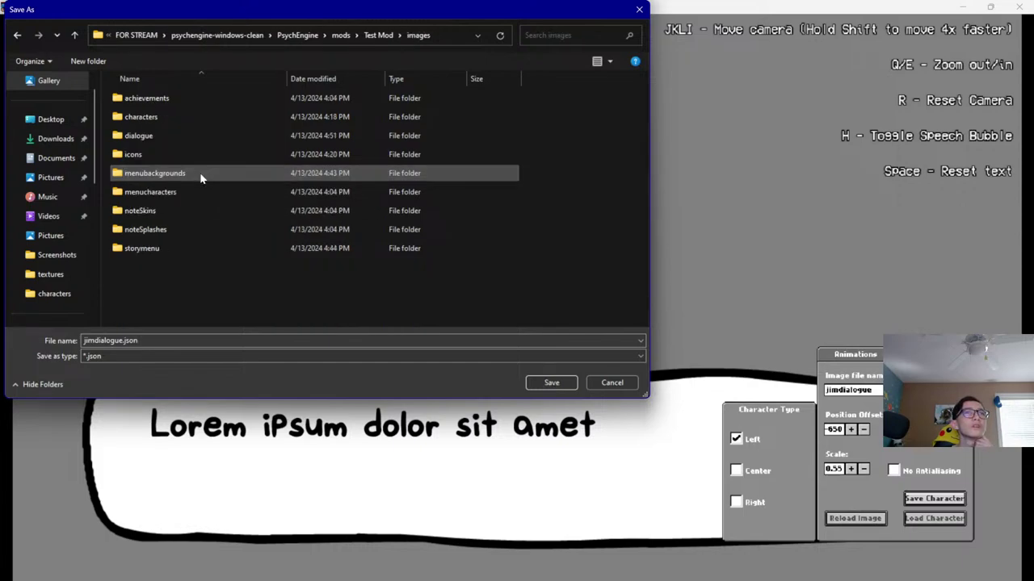
pyautogui.doubleClick(201, 138)
pyautogui.press('BackSpace')
pyautogui.press('BackSpace')
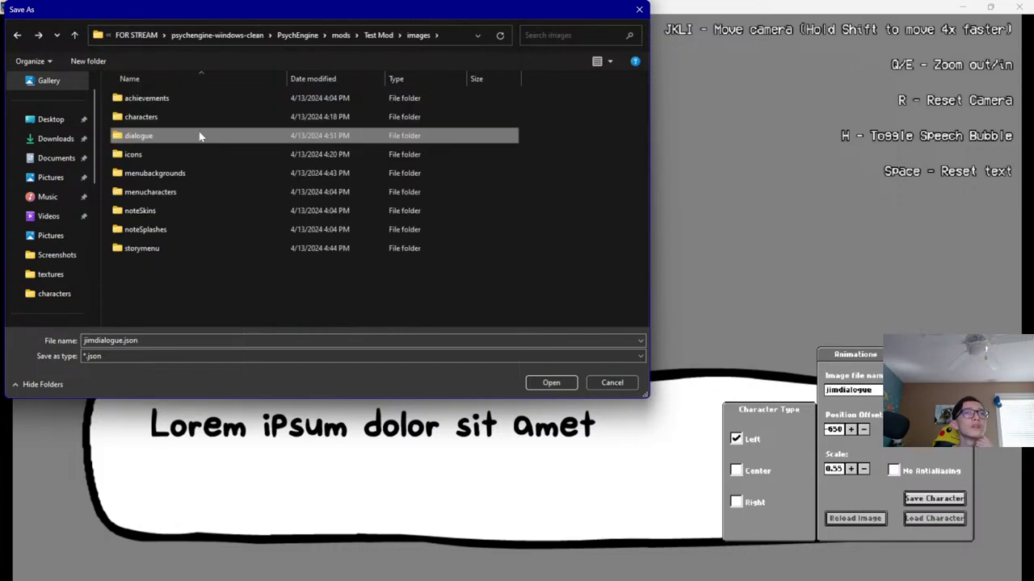
pyautogui.doubleClick(182, 100)
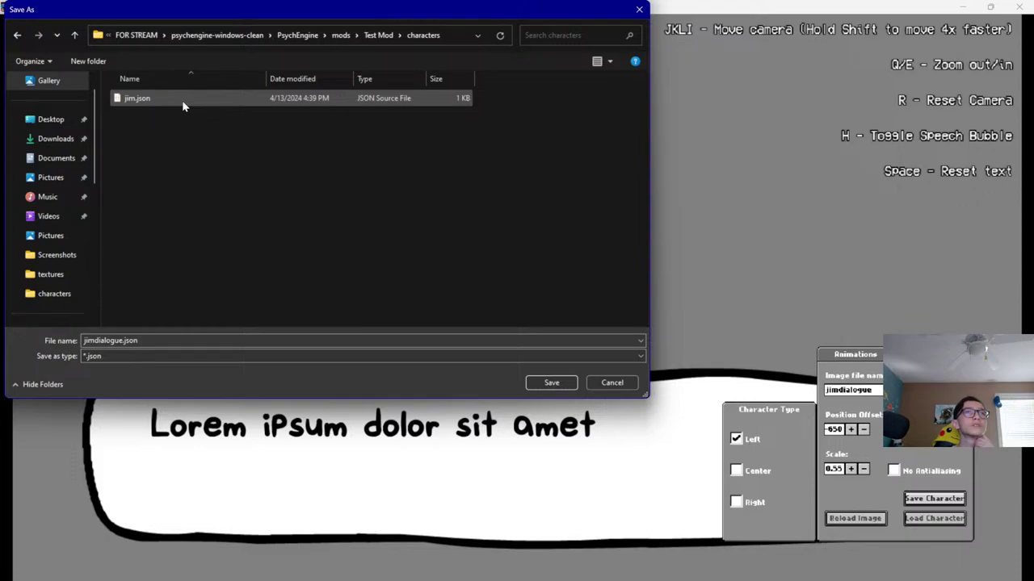
pyautogui.click(545, 380)
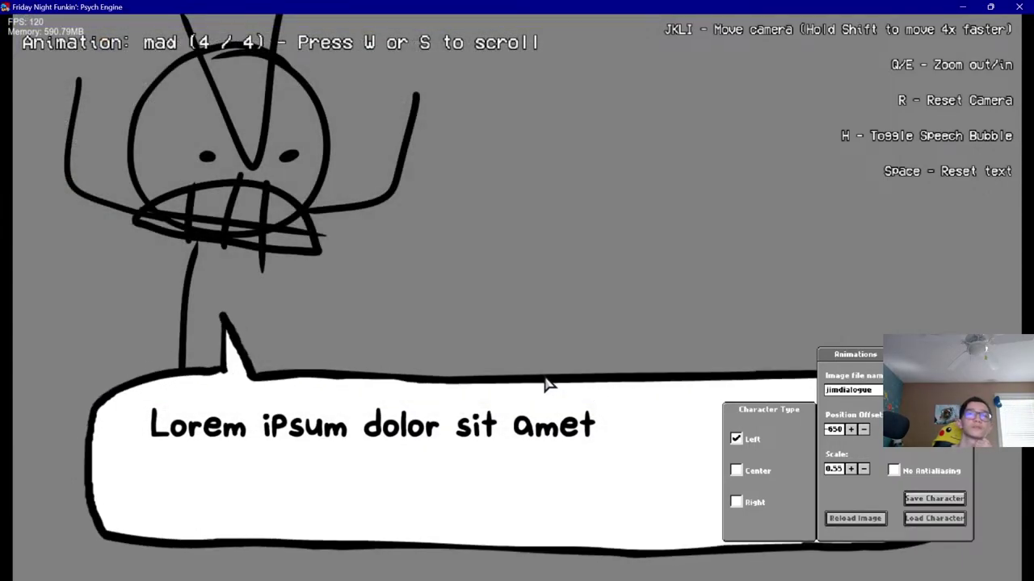
# Leave the Dialogue Portrait Editor and open the Dialogue Editor
pyautogui.press('Escape')
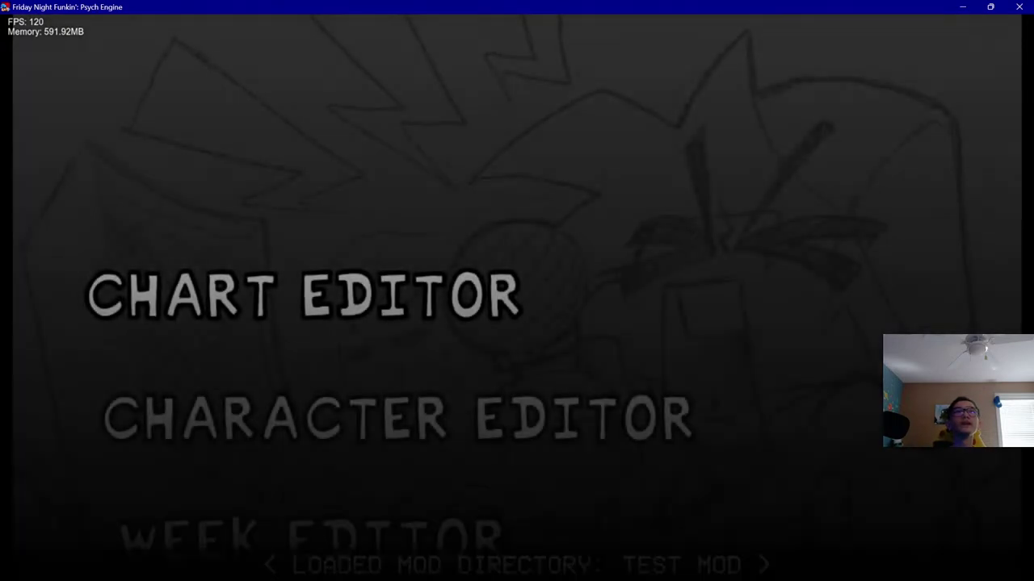
pyautogui.press('Down')
pyautogui.press('Down')
pyautogui.press('Down')
pyautogui.press('Down')
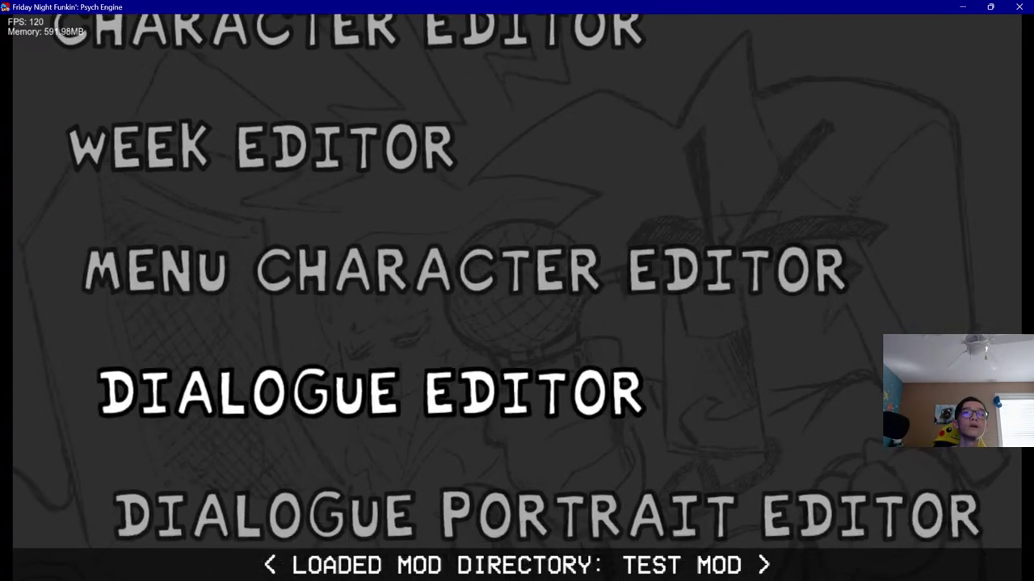
pyautogui.press('Return')
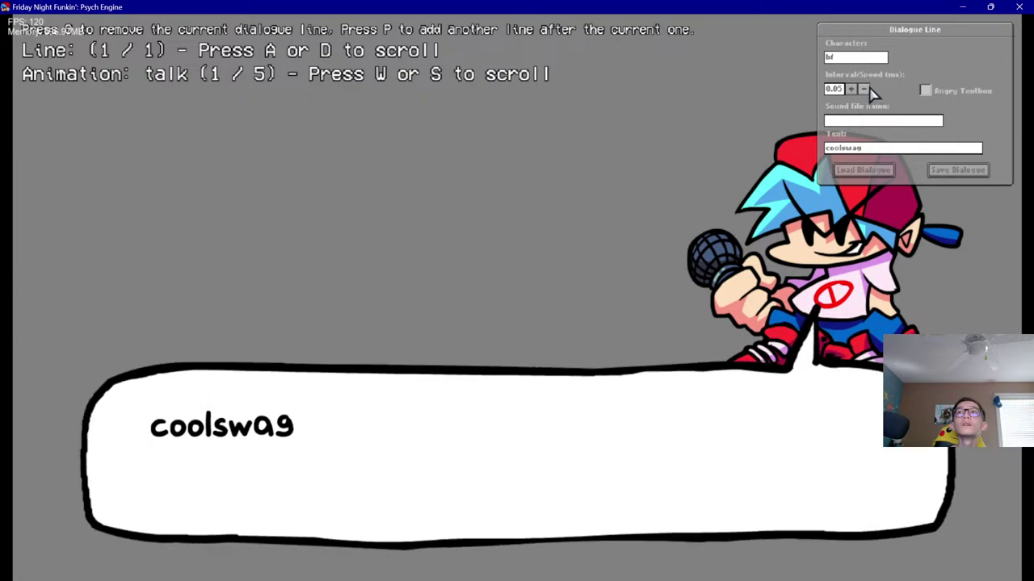
# Set the first dialogue line's character to "jimdialogue"
pyautogui.click(869, 57)
pyautogui.press('BackSpace')
pyautogui.press('BackSpace')
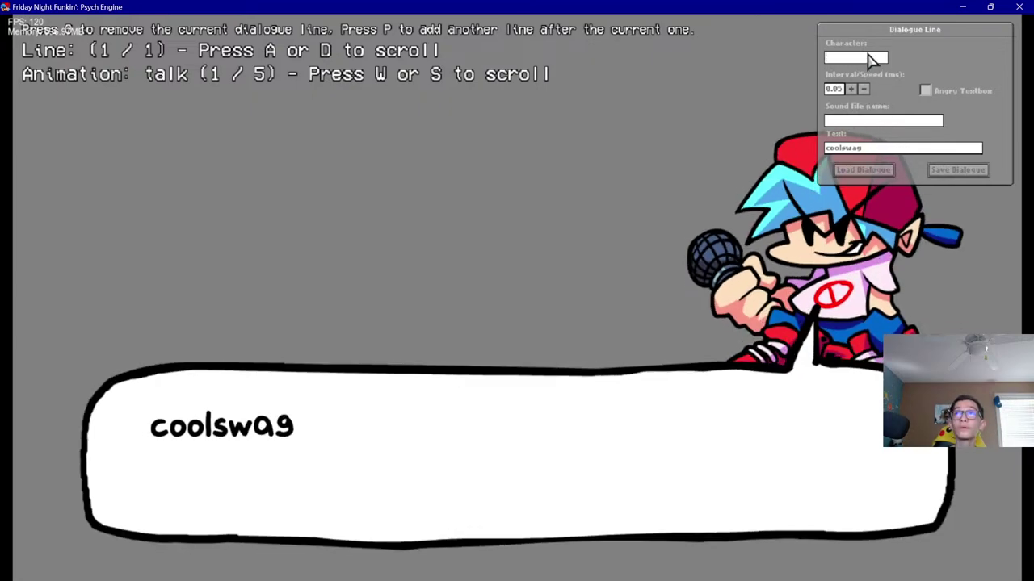
pyautogui.write('Jim')
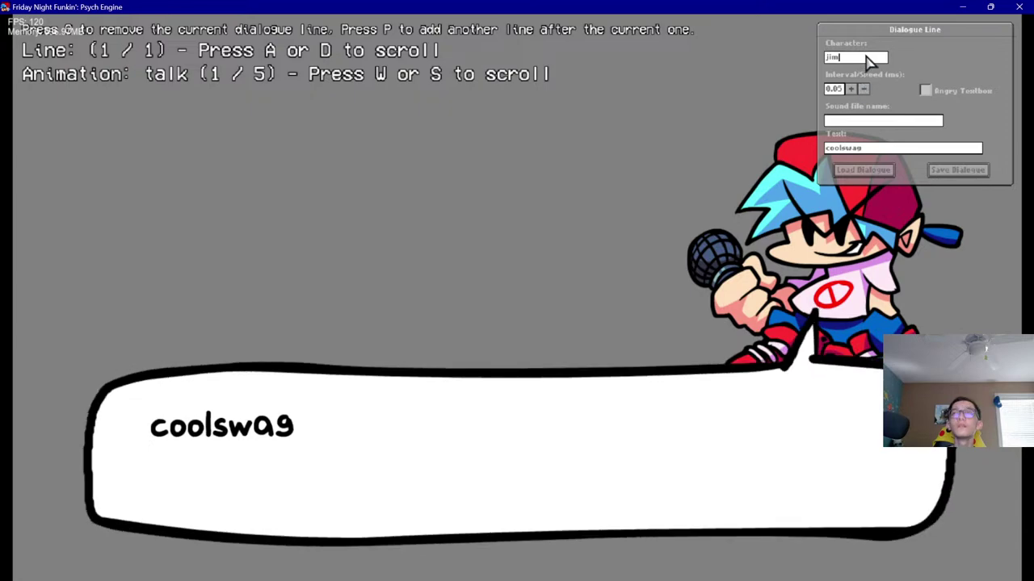
pyautogui.write('dialogue')
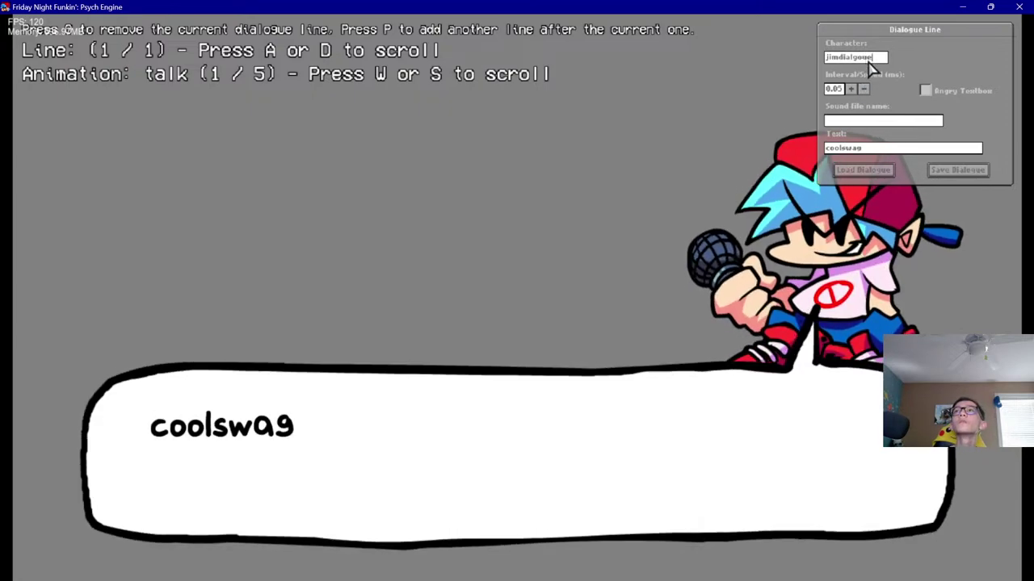
pyautogui.press('BackSpace')
pyautogui.press('BackSpace')
pyautogui.press('BackSpace')
pyautogui.press('BackSpace')
pyautogui.press('BackSpace')
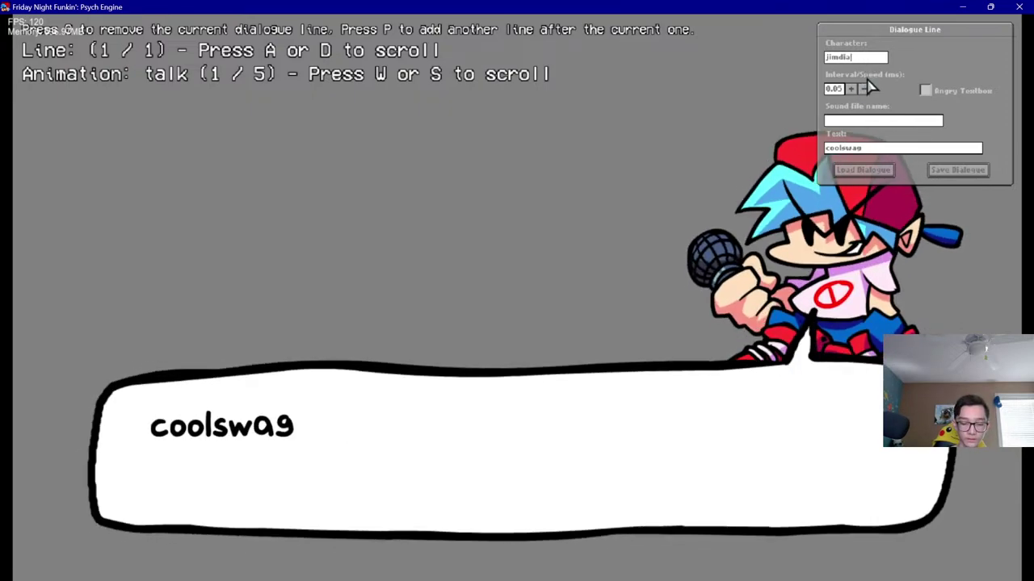
pyautogui.write('logue')
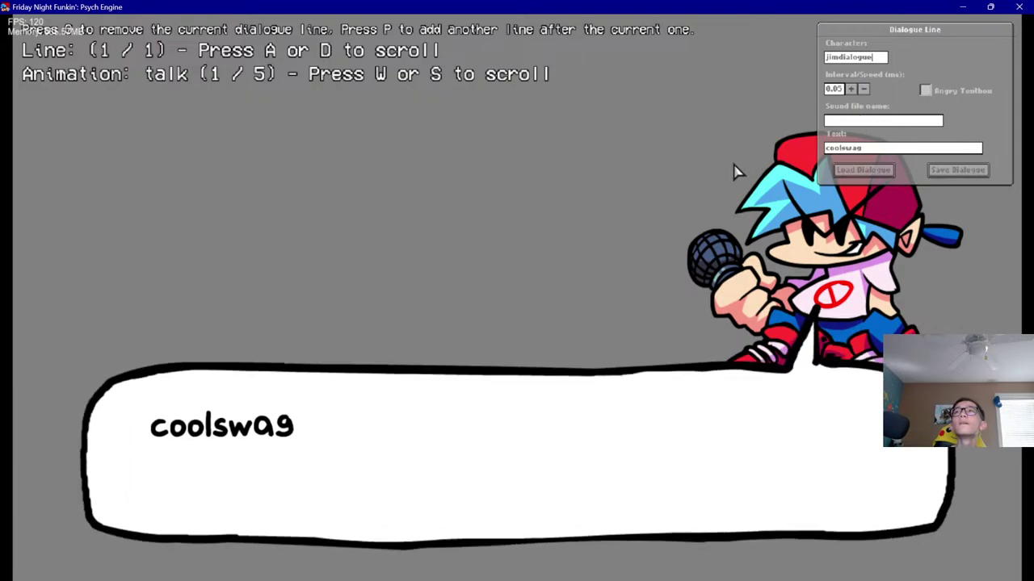
# In File Explorer, move jimdialogue.json from the Test Mod's characters folder into its images/dialogue folder
pyautogui.moveTo(464, 575)
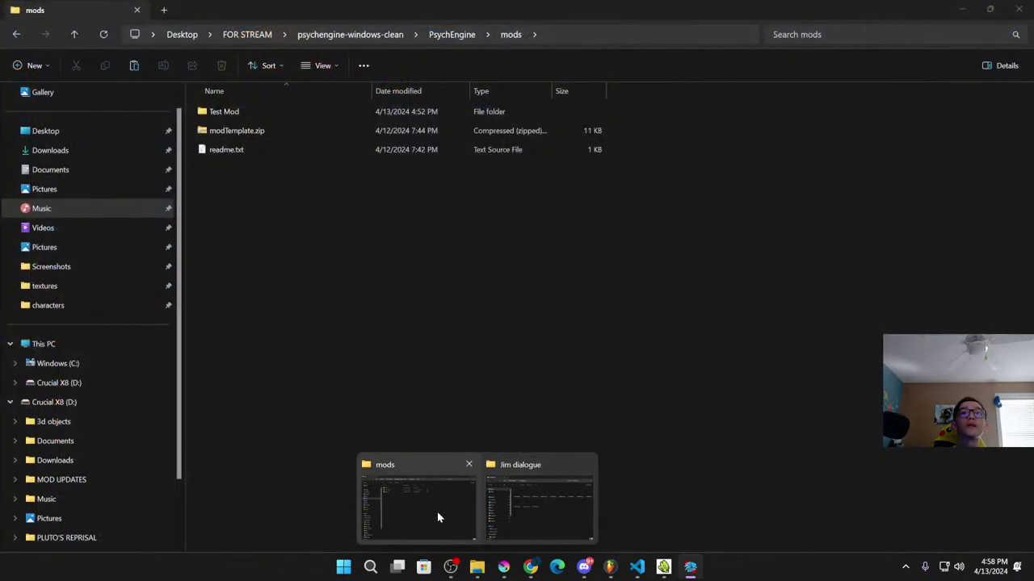
pyautogui.click(437, 511)
pyautogui.doubleClick(272, 108)
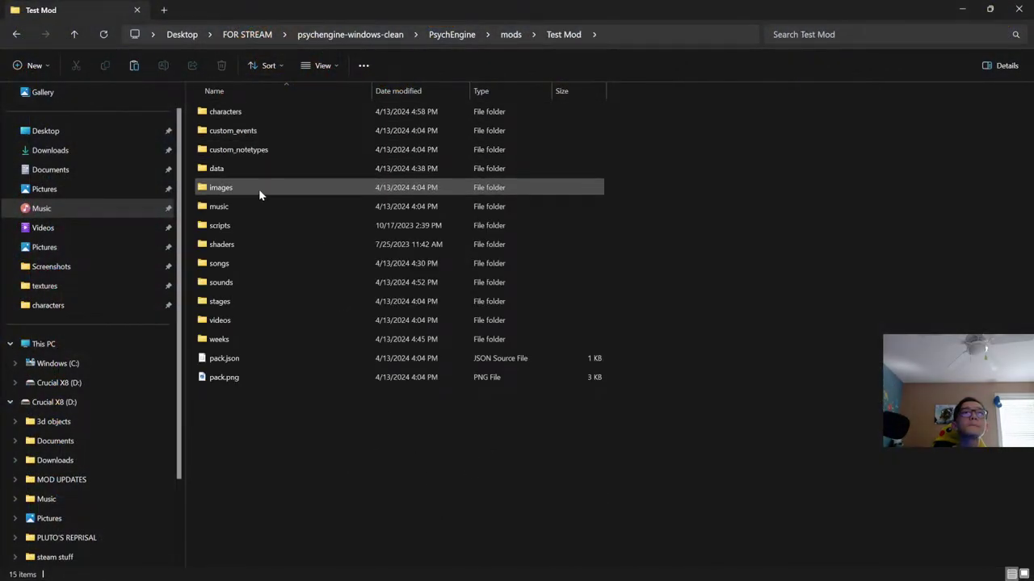
pyautogui.doubleClick(259, 189)
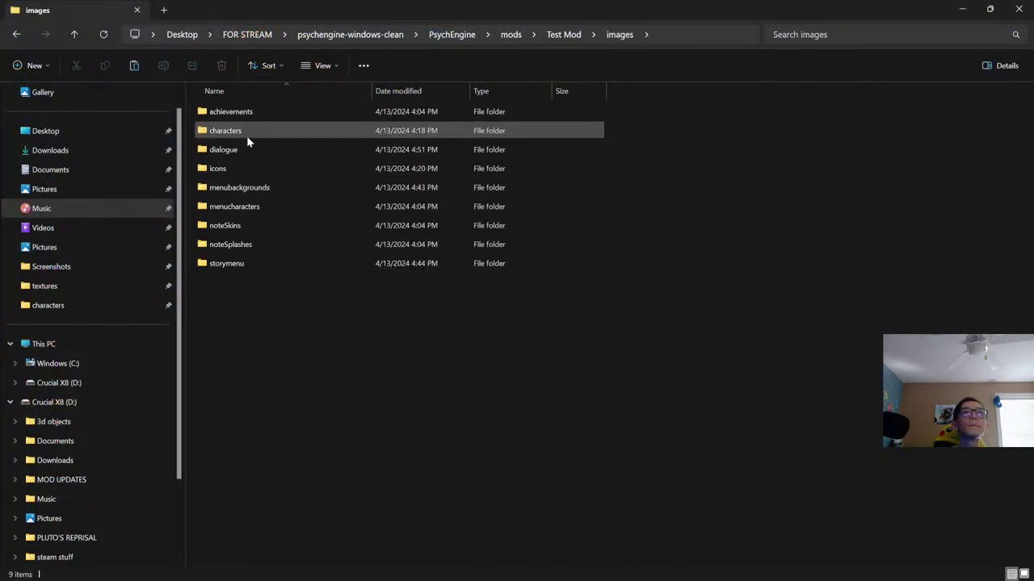
pyautogui.hotkey('alt', 'Left')
pyautogui.doubleClick(262, 113)
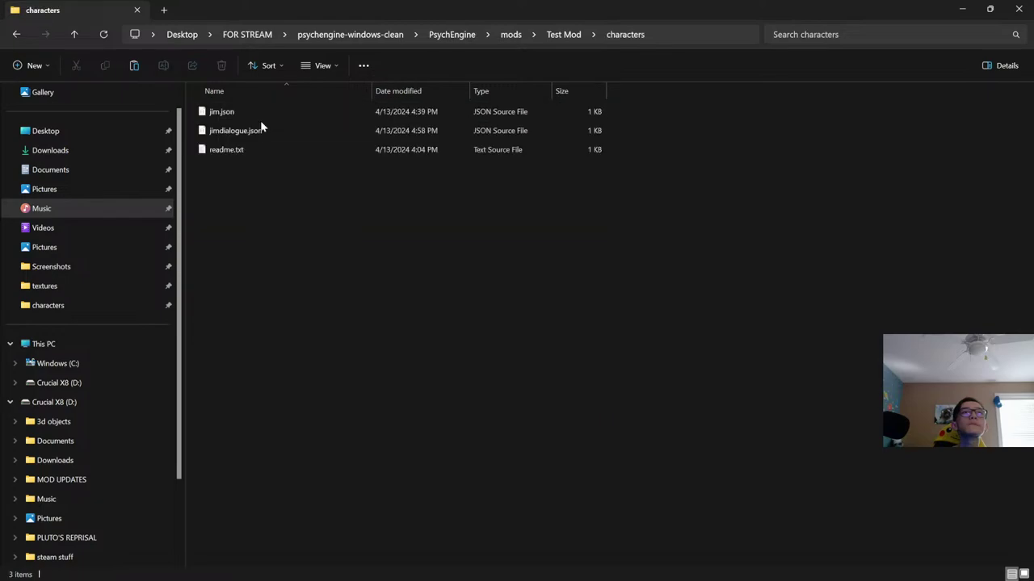
pyautogui.click(261, 132)
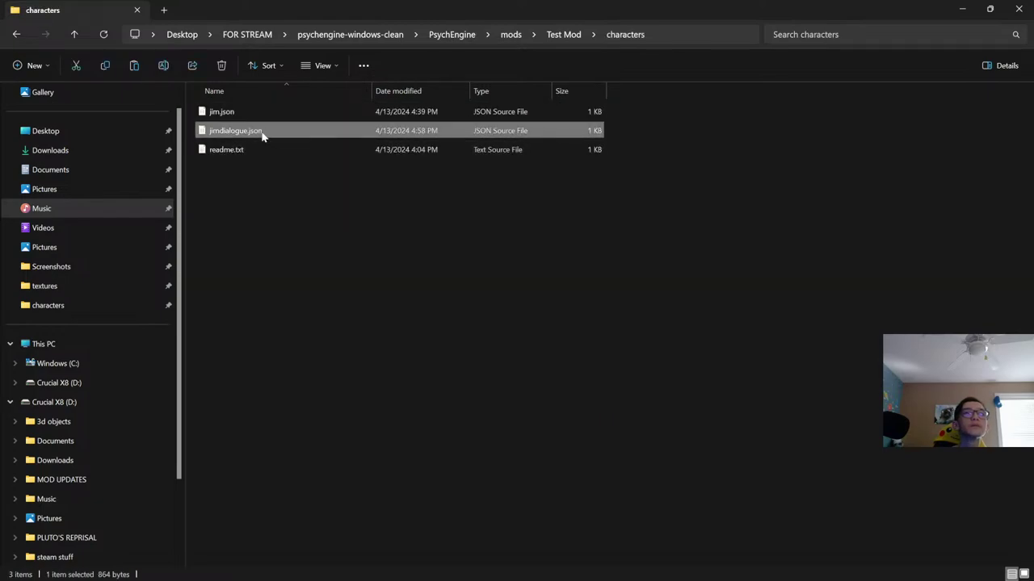
pyautogui.rightClick(262, 134)
pyautogui.click(276, 151)
pyautogui.hotkey('alt', 'Left')
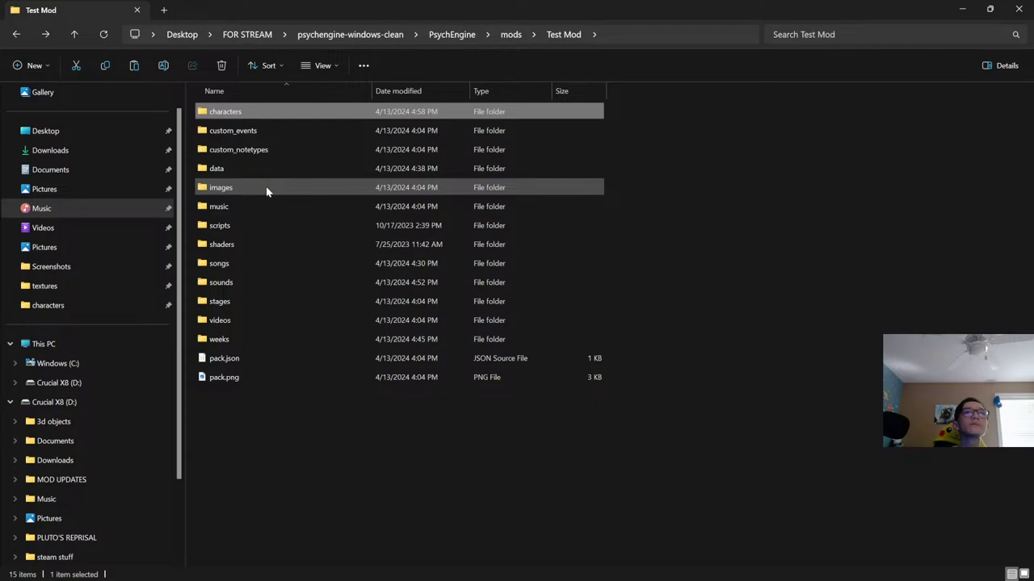
pyautogui.doubleClick(267, 191)
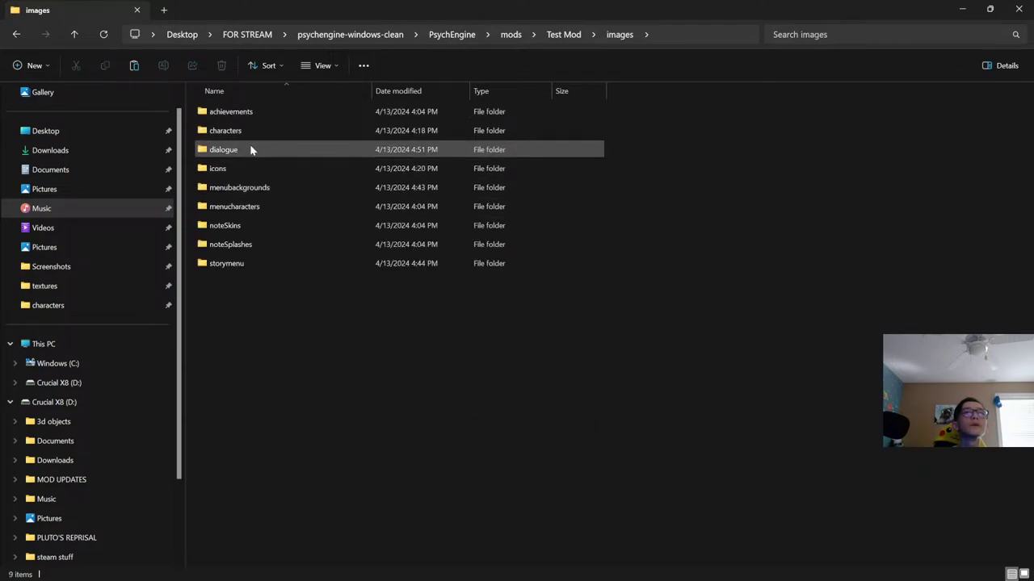
pyautogui.doubleClick(251, 147)
pyautogui.rightClick(263, 265)
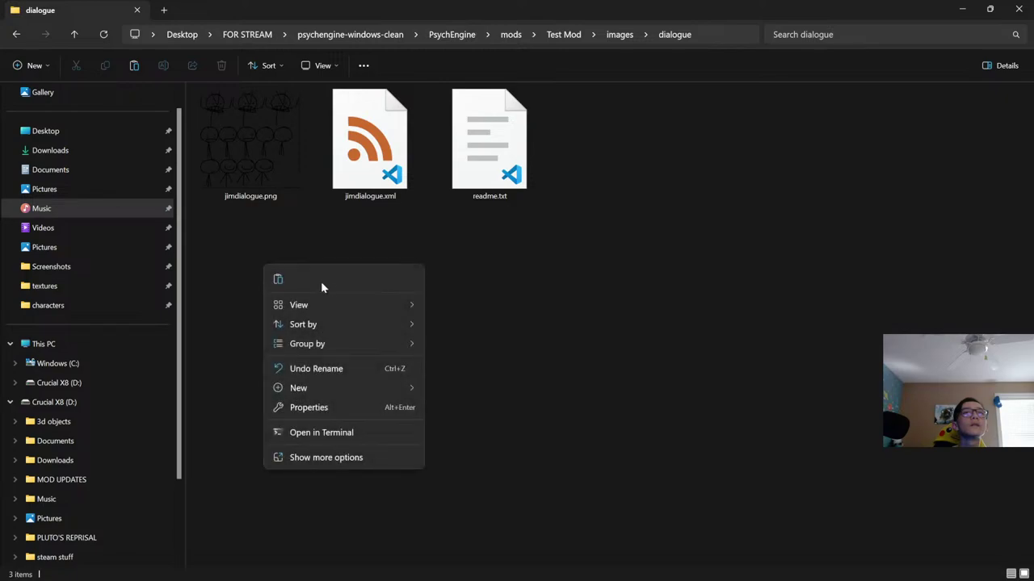
pyautogui.click(278, 279)
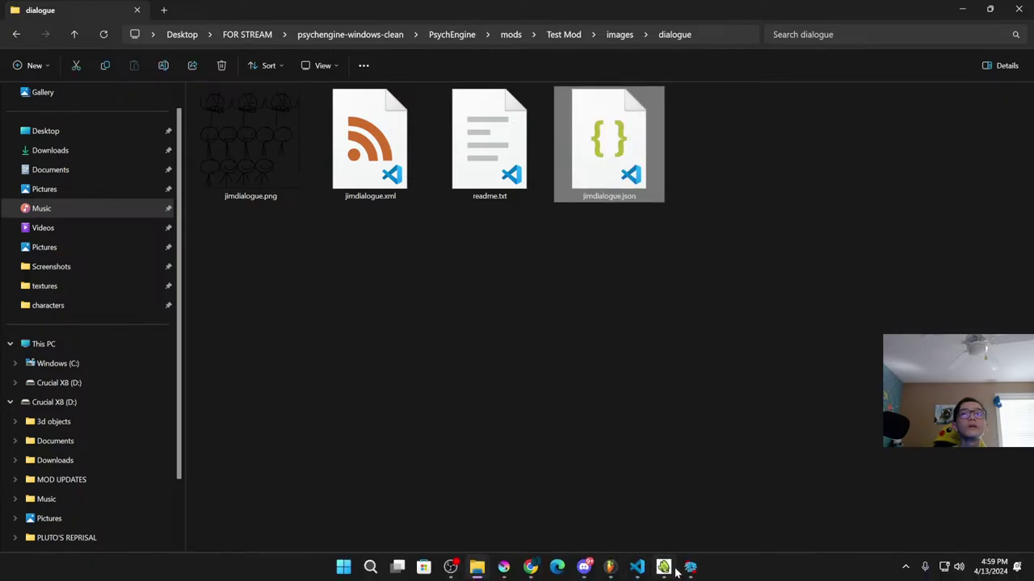
# Back in Psych Engine, re-enter the last letter of the character name "jimdialogue" to reload the portrait
pyautogui.click(668, 567)
pyautogui.click(878, 56)
pyautogui.press('BackSpace')
pyautogui.write('e')
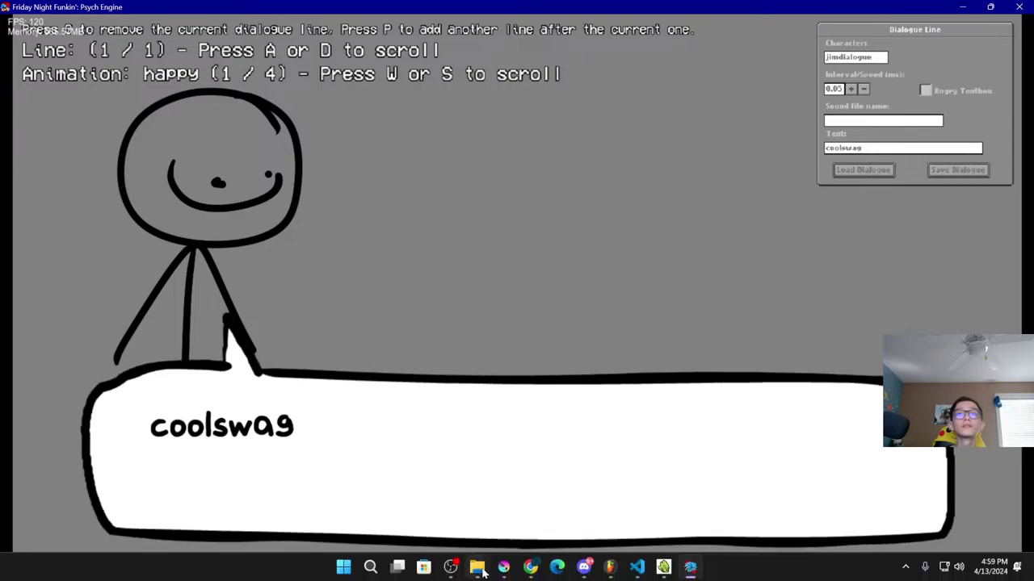
# Review the location of the Test Mod's images/dialogue folder in File Explorer
pyautogui.moveTo(477, 566)
pyautogui.moveTo(518, 507)
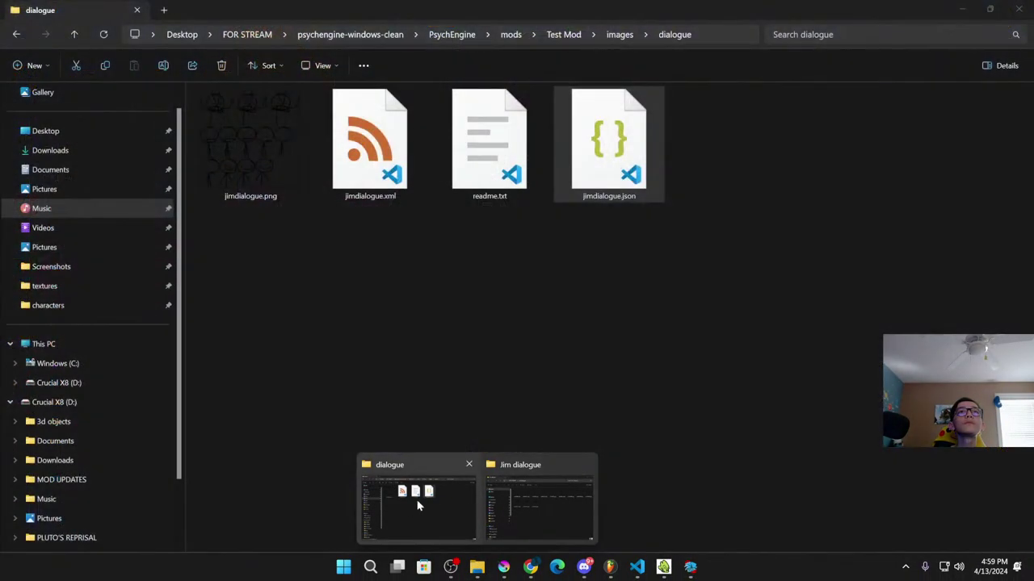
pyautogui.click(420, 494)
pyautogui.click(620, 34)
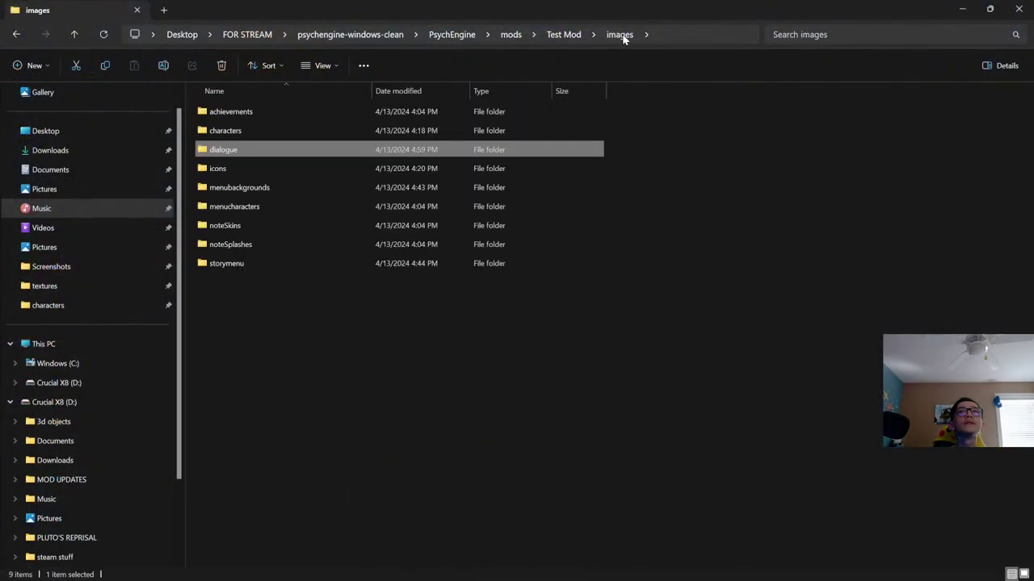
pyautogui.doubleClick(376, 153)
# Return to Psych Engine and cycle through Jim's portrait animations from happy to mad on the dialogue line
pyautogui.click(696, 565)
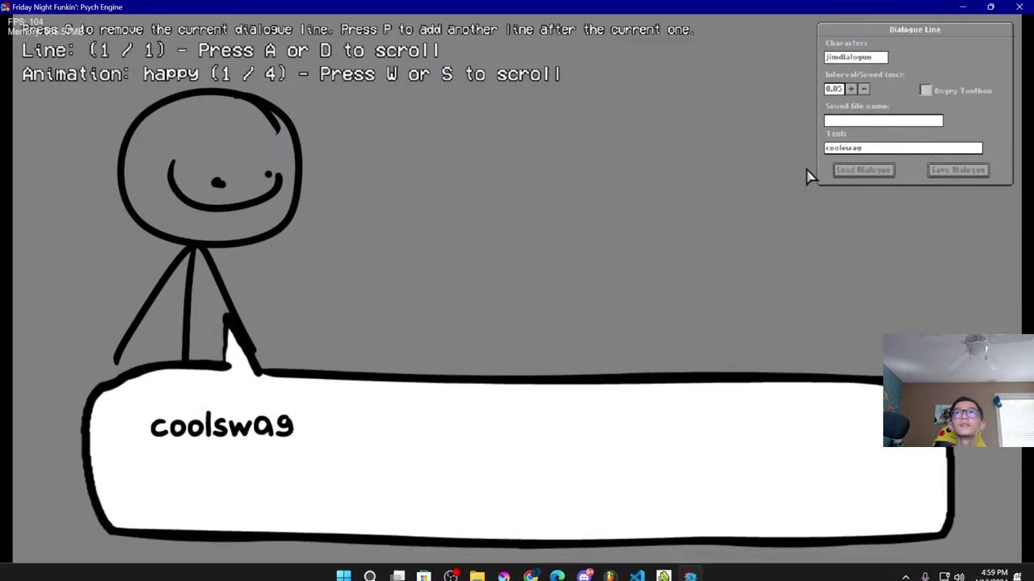
pyautogui.press('s')
pyautogui.press('w')
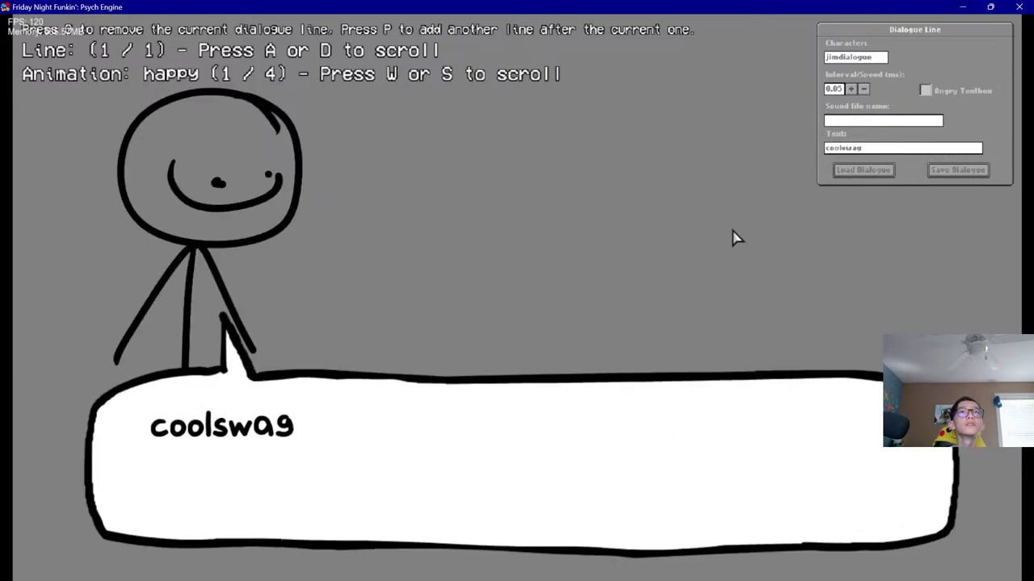
pyautogui.press('s')
pyautogui.press('s')
pyautogui.press('s')
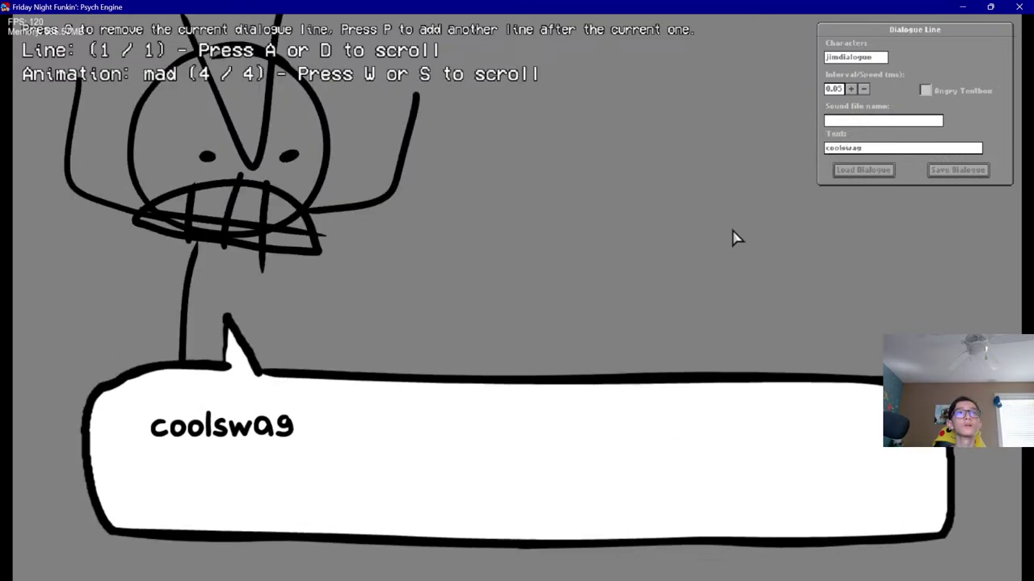
# Cycle Jim's portrait animations back from mad to happy to preview each expression on the dialogue line
pyautogui.press('w')
pyautogui.press('s')
pyautogui.press('s')
pyautogui.press('s')
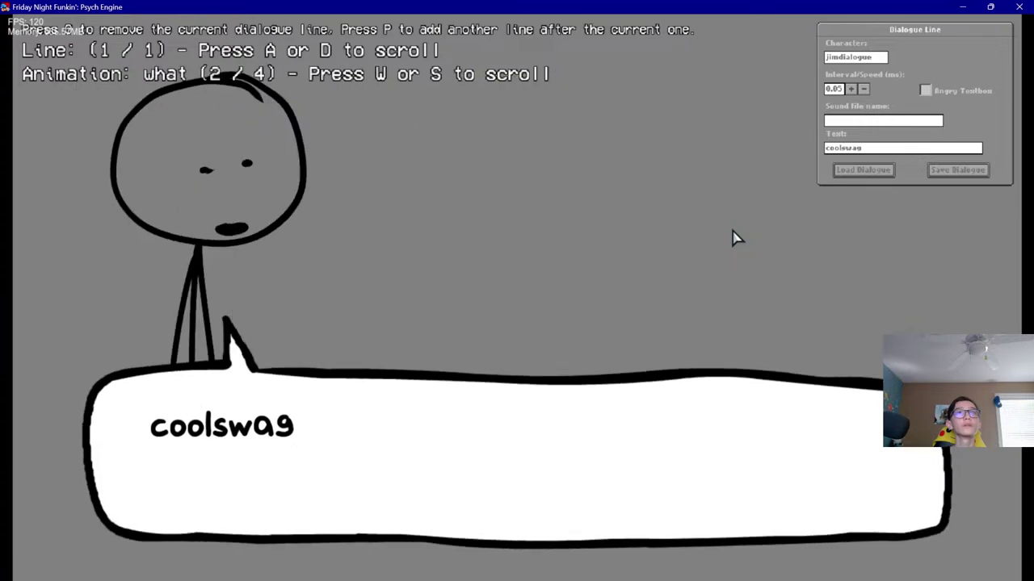
pyautogui.press('s')
pyautogui.press('s')
pyautogui.press('s')
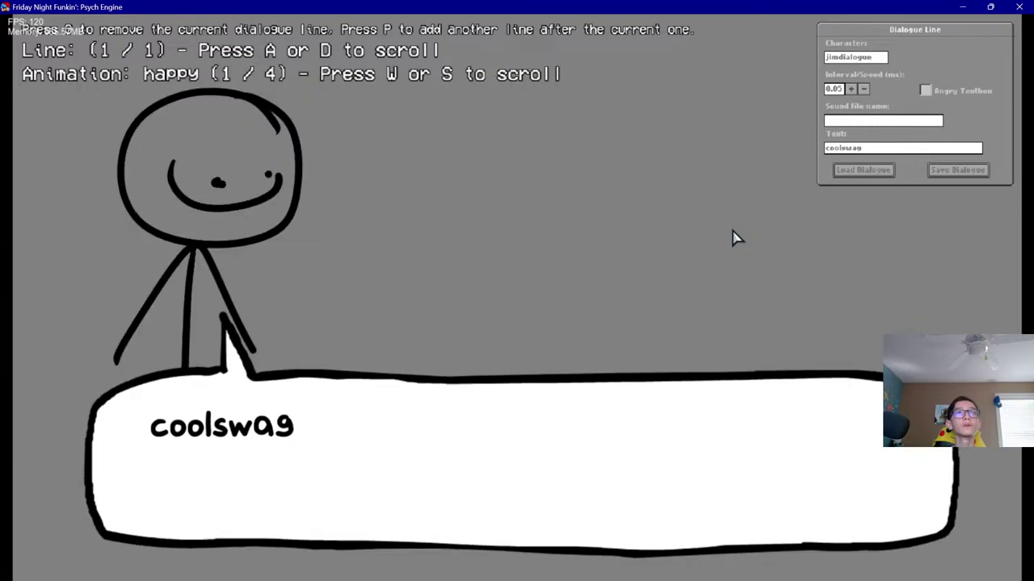
# Try "jim" as the dialogue line's sound file name, replay the line and dismiss the error dialog
pyautogui.click(881, 125)
pyautogui.write('jim')
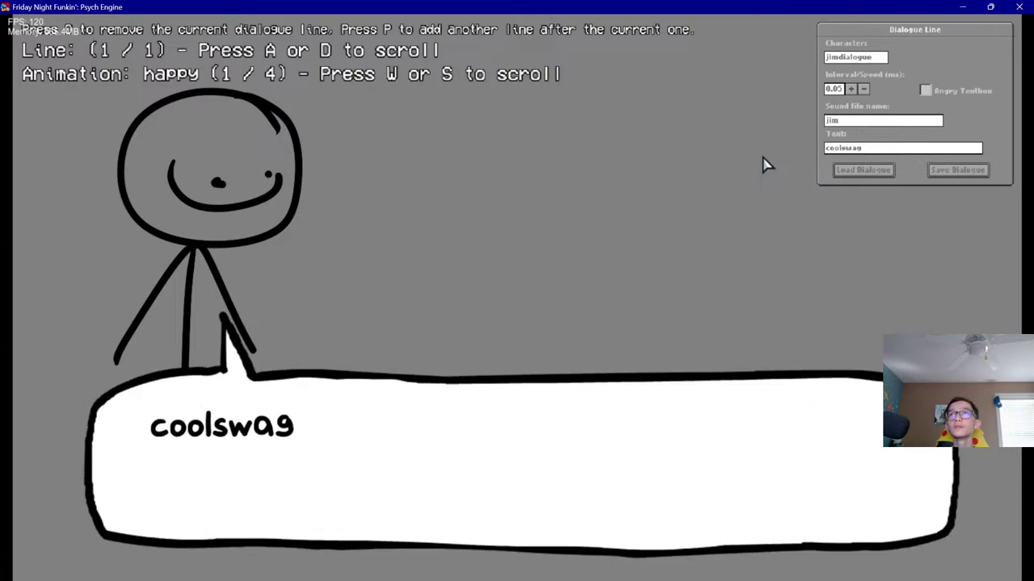
pyautogui.press('space')
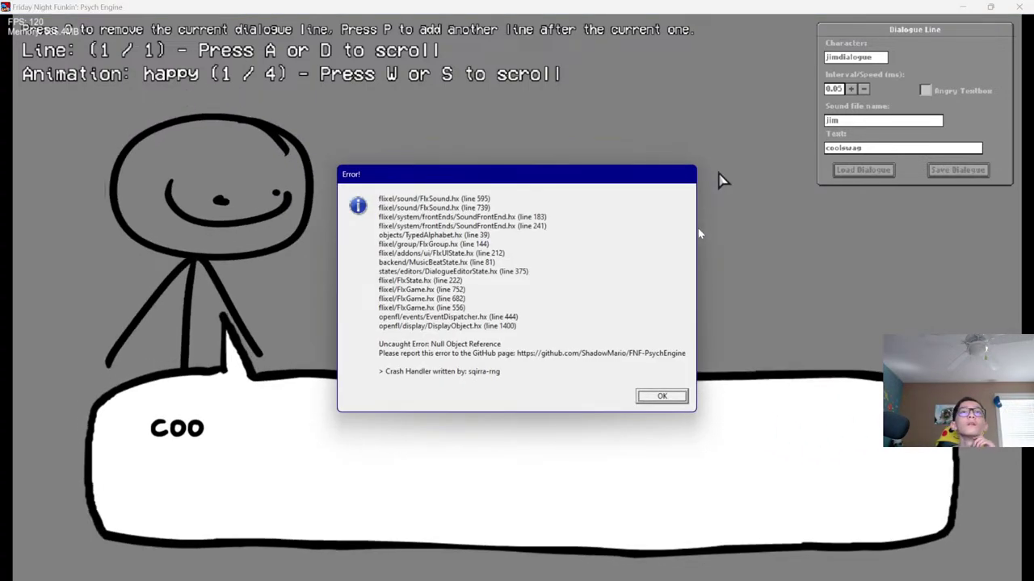
pyautogui.click(684, 399)
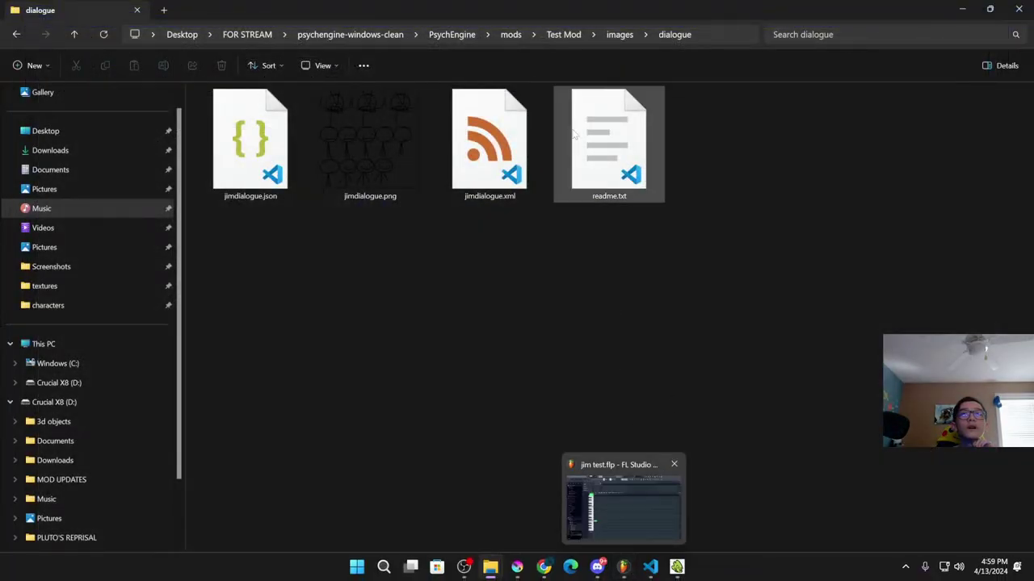
# In File Explorer, look through the songs and shared folders inside PsychEngine's assets to locate the sounds folder
pyautogui.click(451, 34)
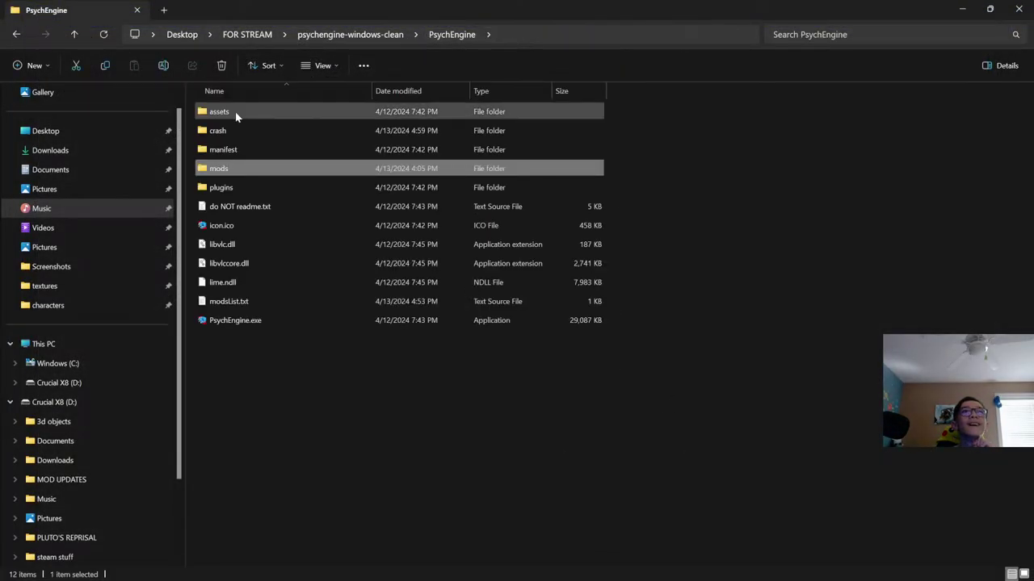
pyautogui.doubleClick(235, 112)
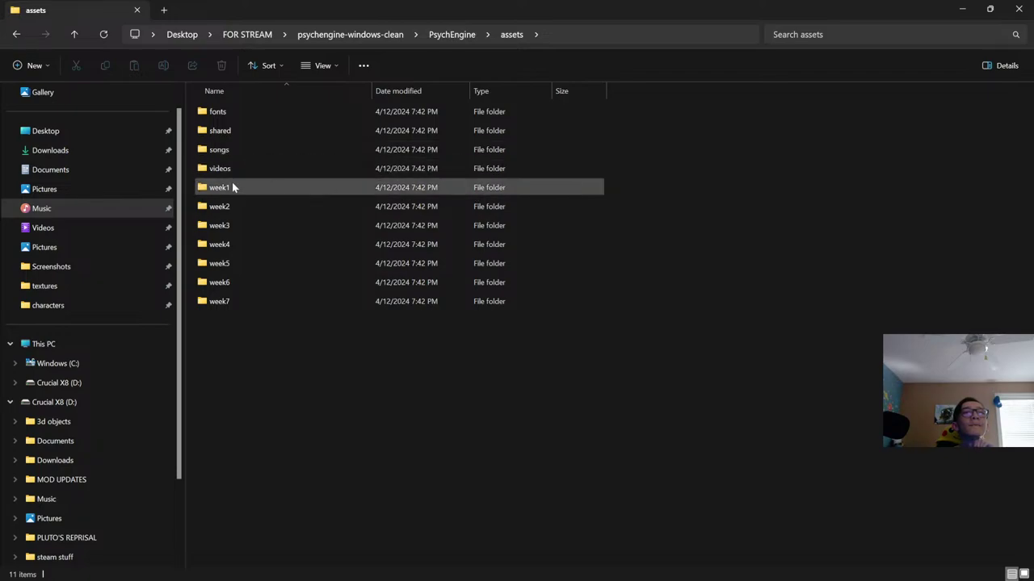
pyautogui.doubleClick(268, 150)
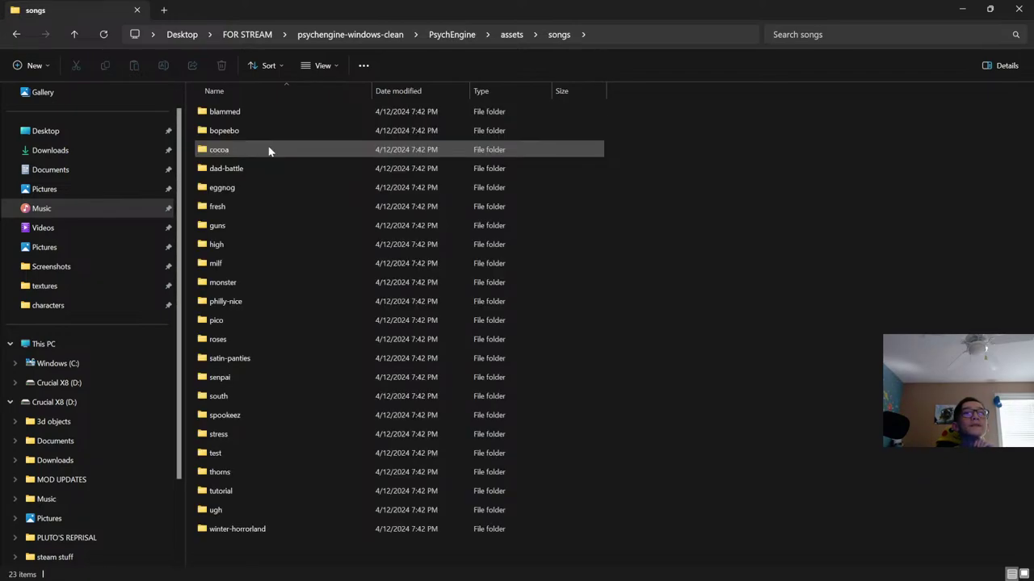
pyautogui.hotkey('alt', 'Left')
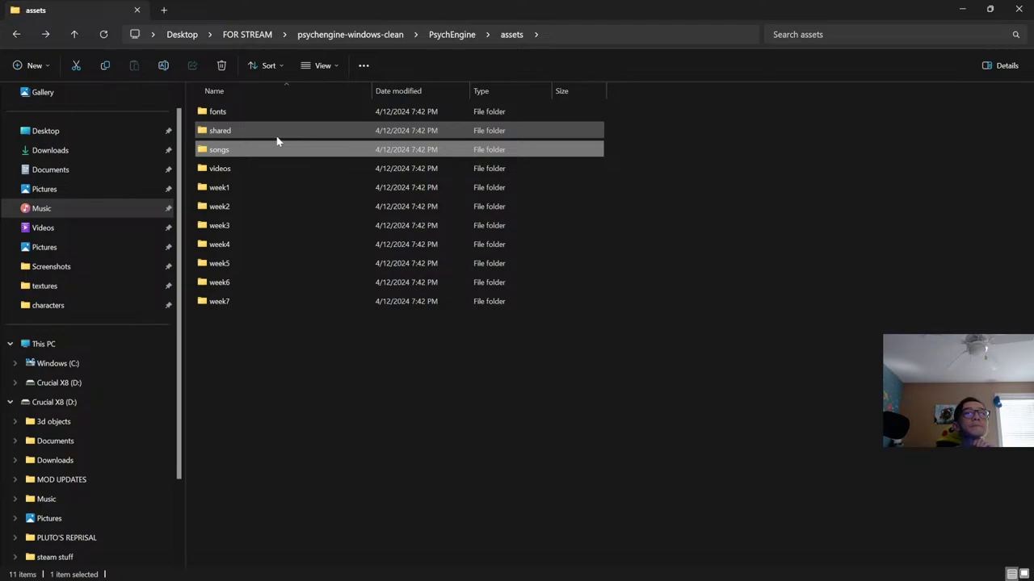
pyautogui.doubleClick(276, 139)
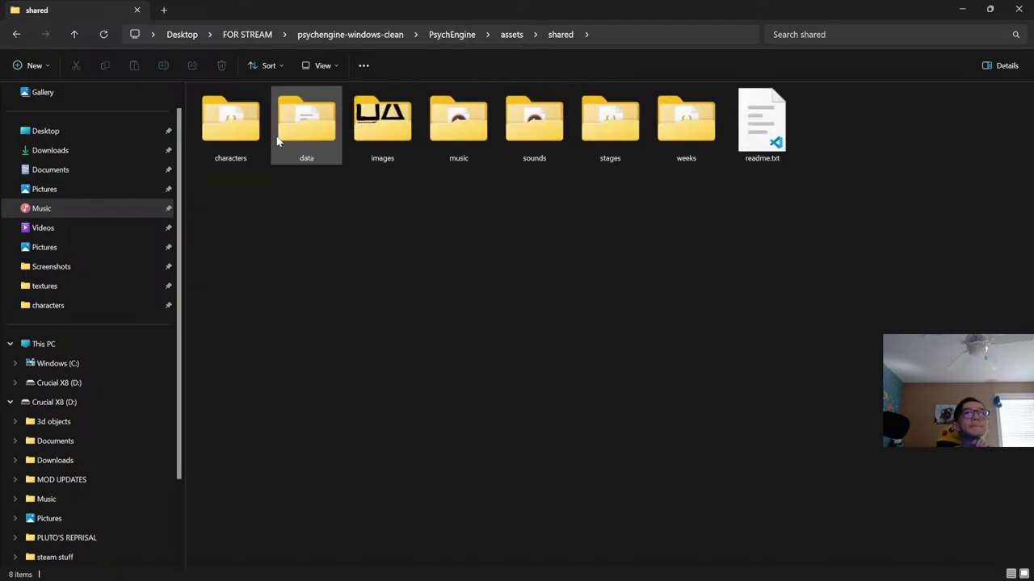
pyautogui.click(519, 123)
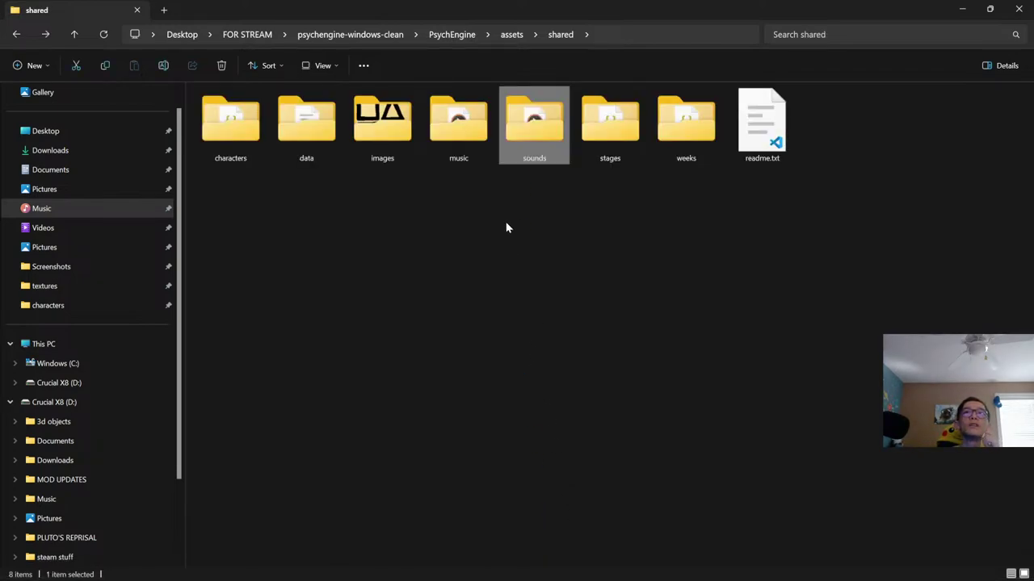
# Check the name of Jim's dialogue sound file in the Test Mod's sounds folder
pyautogui.hotkey('alt', 'Up')
pyautogui.hotkey('alt', 'Up')
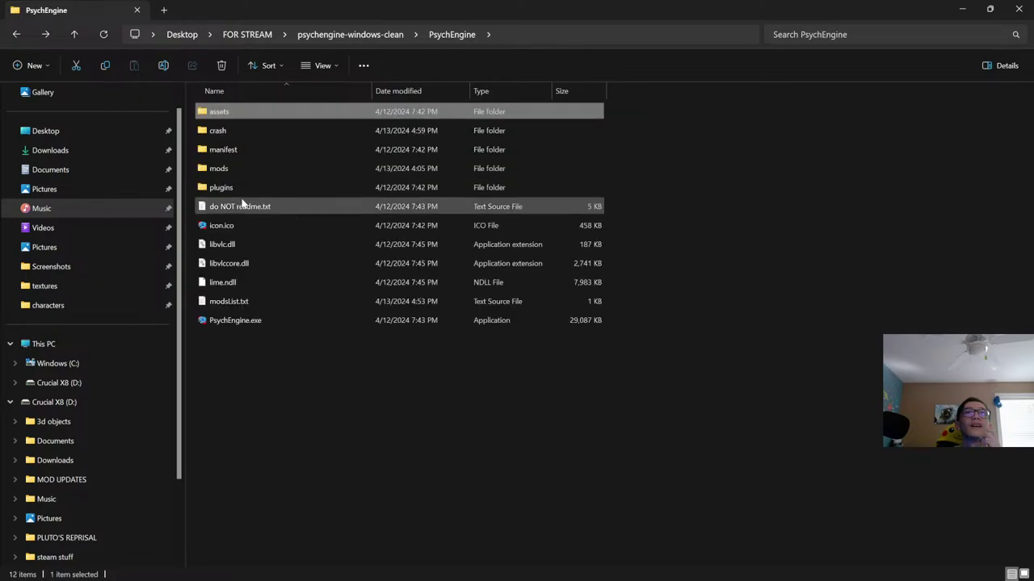
pyautogui.doubleClick(242, 173)
pyautogui.doubleClick(256, 113)
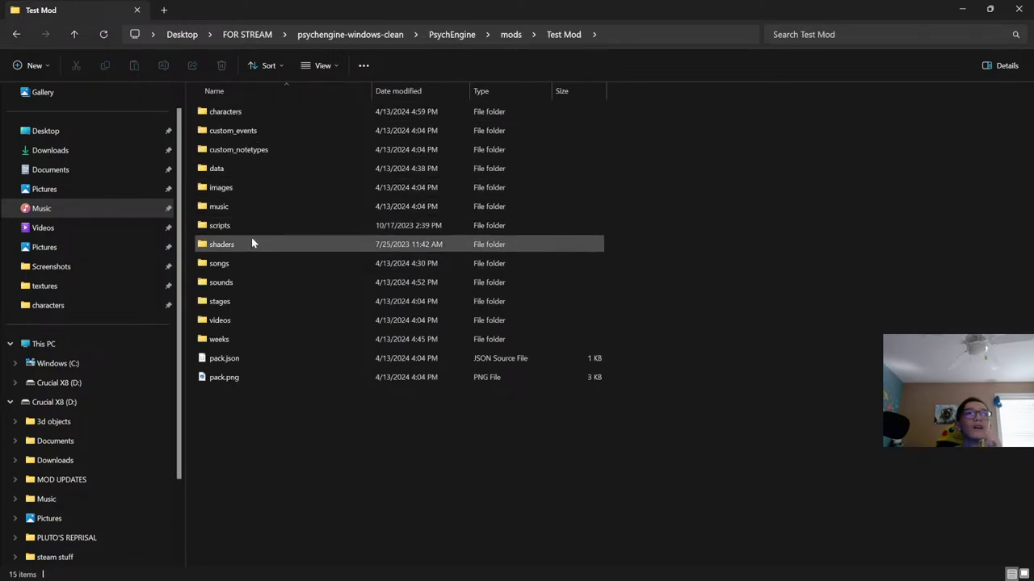
pyautogui.doubleClick(251, 281)
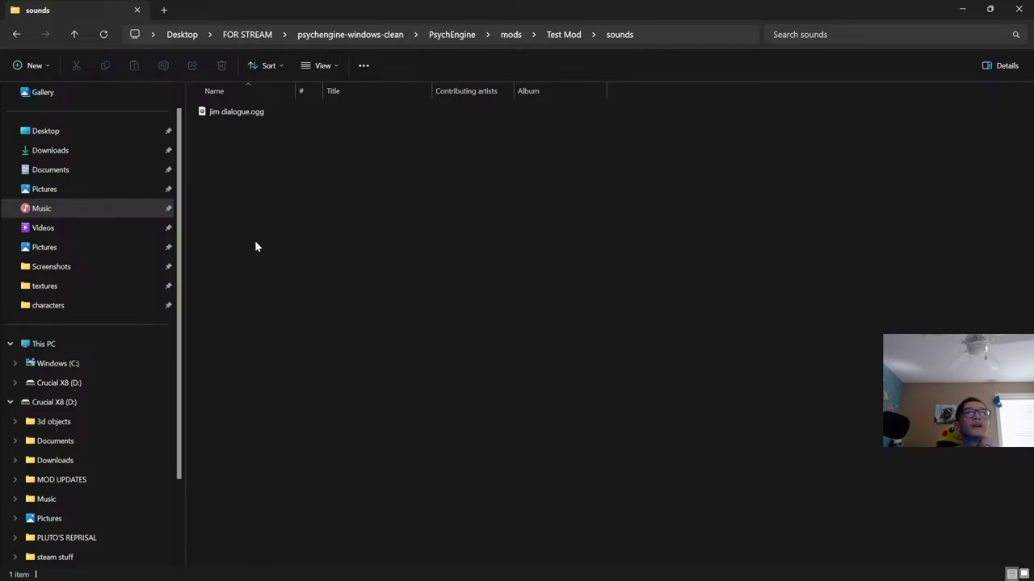
pyautogui.hotkey('alt', 'Left')
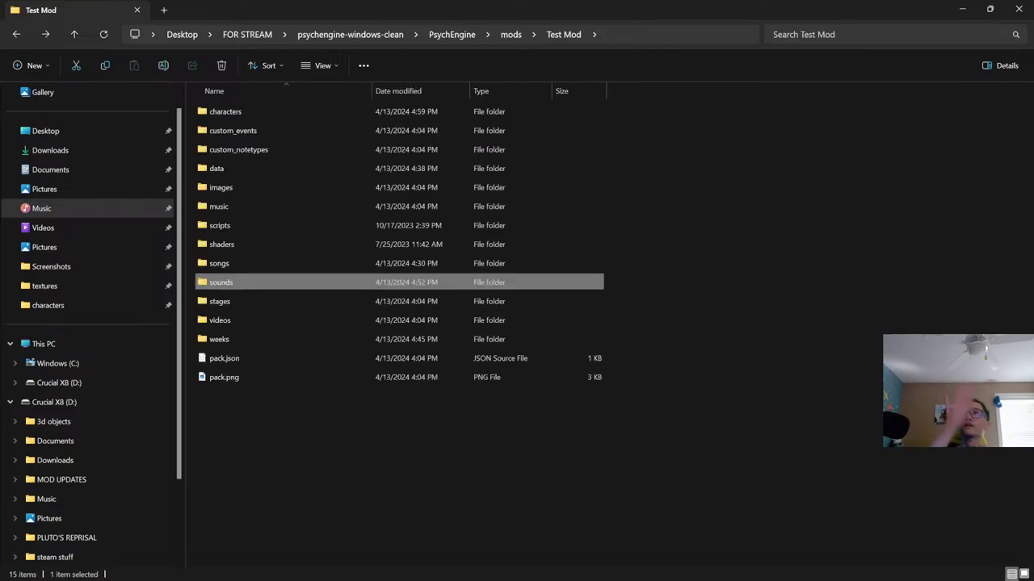
# Relaunch PsychEngine.exe from the PsychEngine folder, open the Dialogue Editor and maximize the game window
pyautogui.click(449, 34)
pyautogui.doubleClick(228, 320)
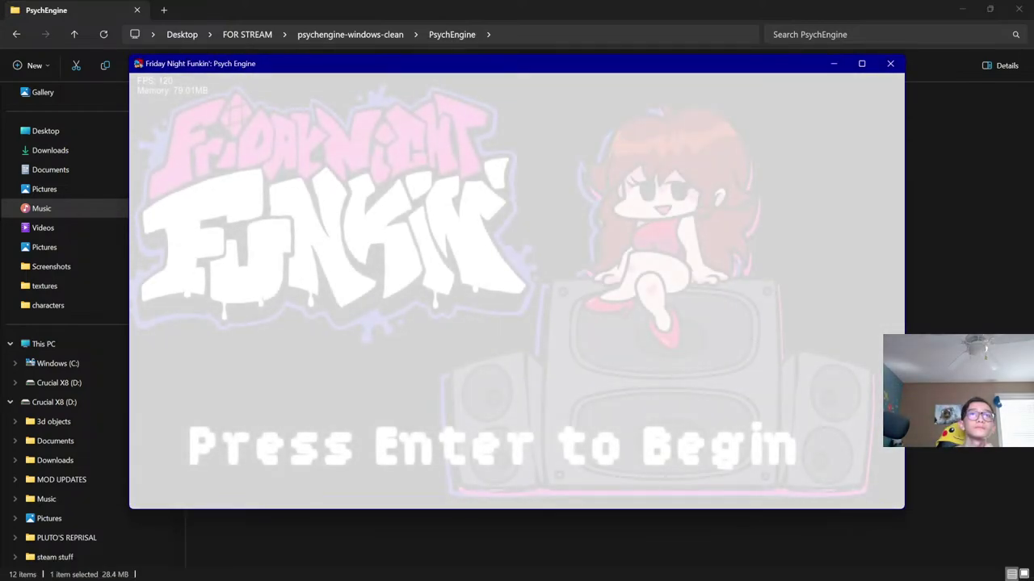
pyautogui.press('7')
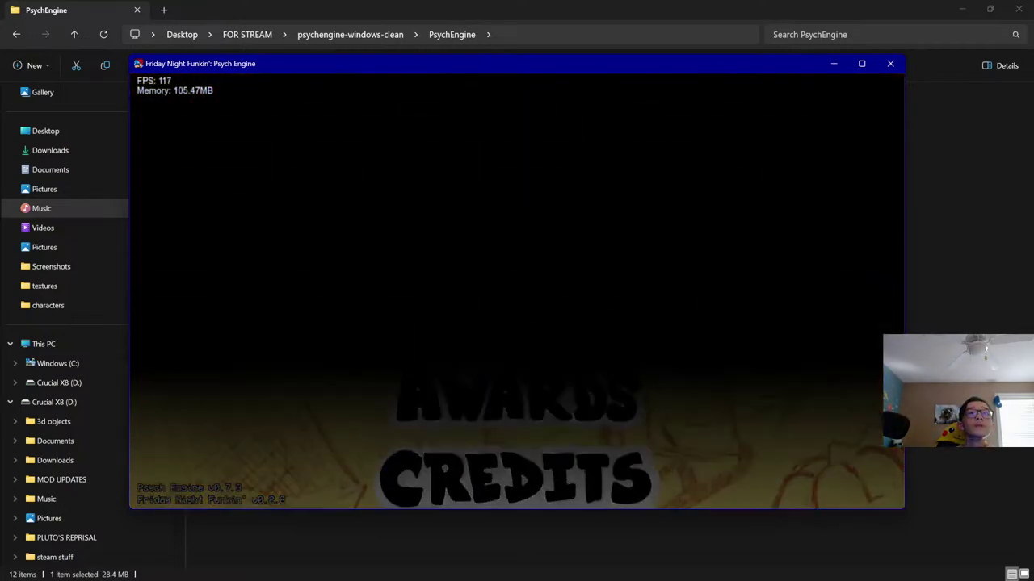
pyautogui.press('Down')
pyautogui.press('Down')
pyautogui.press('Down')
pyautogui.press('Down')
pyautogui.press('Up')
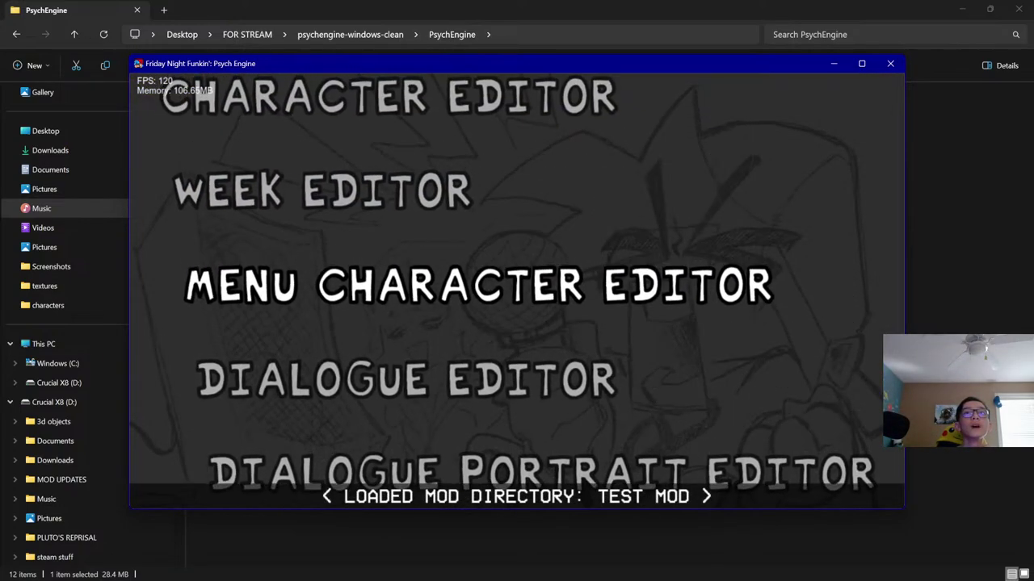
pyautogui.press('Down')
pyautogui.press('Return')
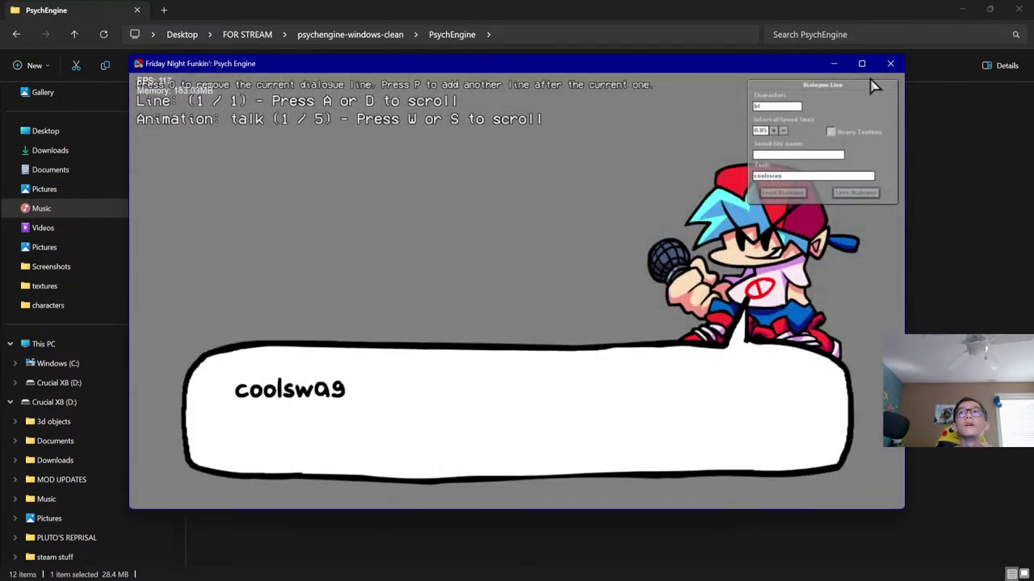
pyautogui.click(862, 63)
# Set the dialogue line's character to "jimdialogue" and its sound file name to "jim dialogue"
pyautogui.click(860, 57)
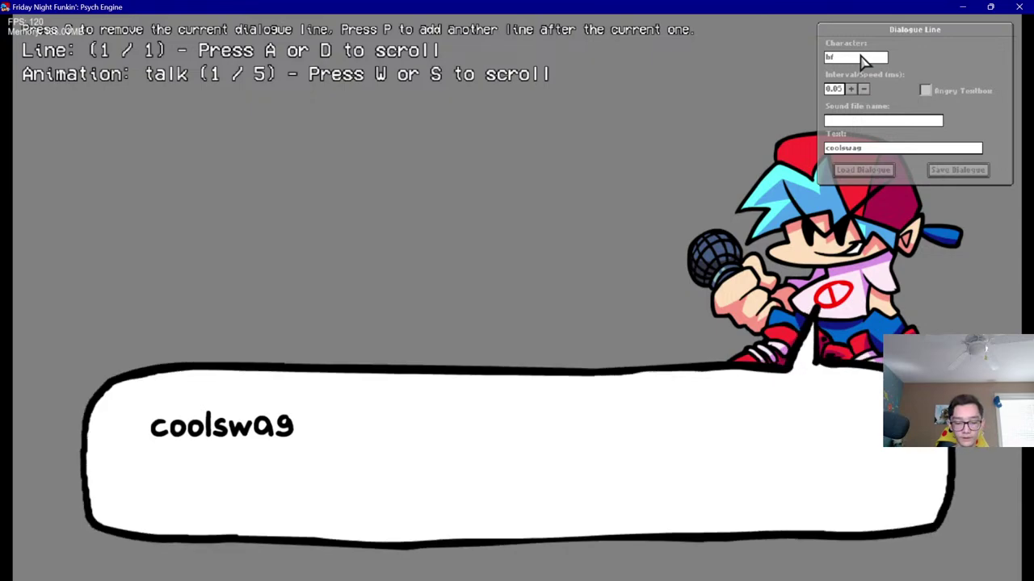
pyautogui.press('BackSpace')
pyautogui.press('BackSpace')
pyautogui.write('jimdialogue')
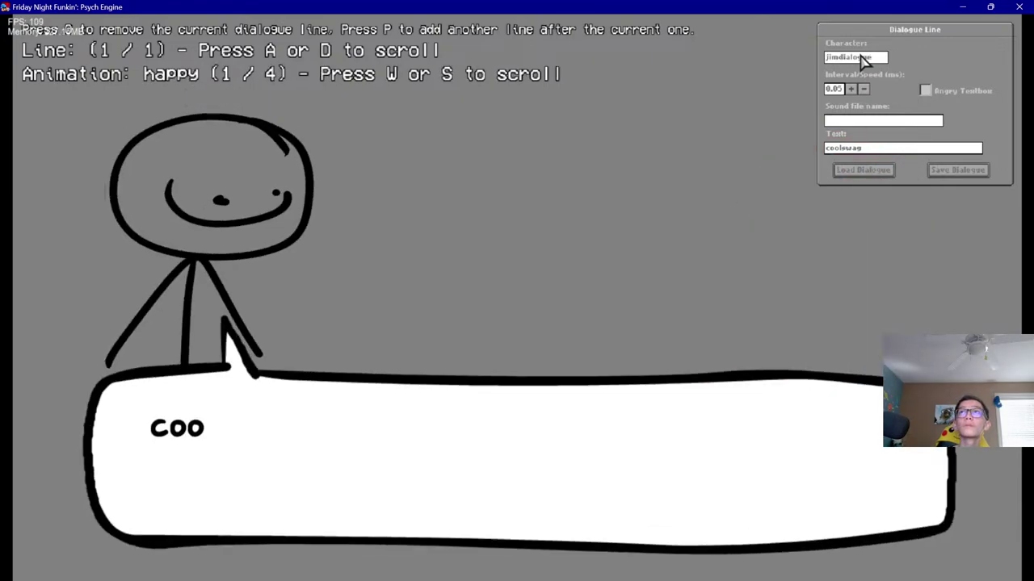
pyautogui.click(842, 123)
pyautogui.write('jimdialog')
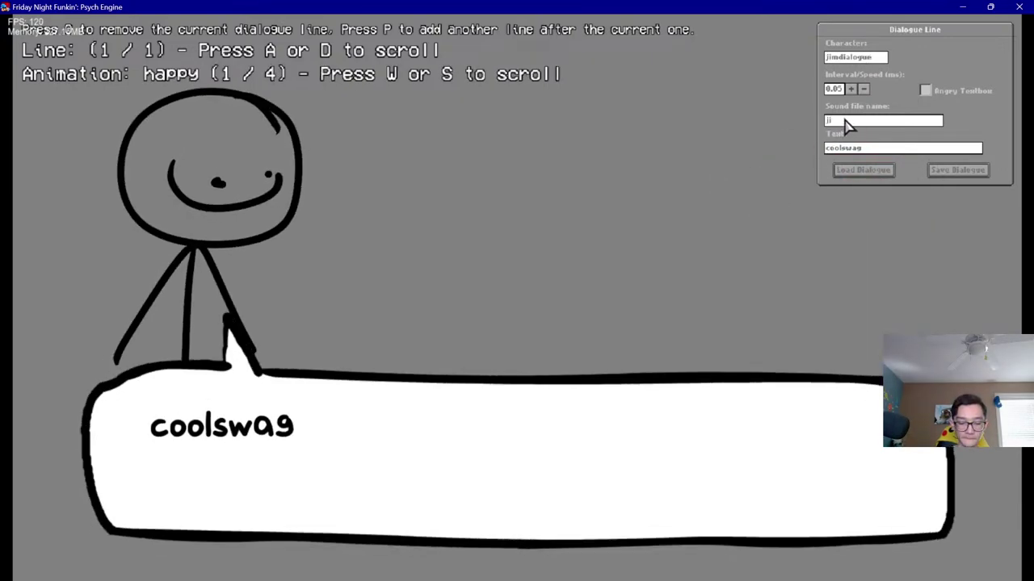
pyautogui.write('ue')
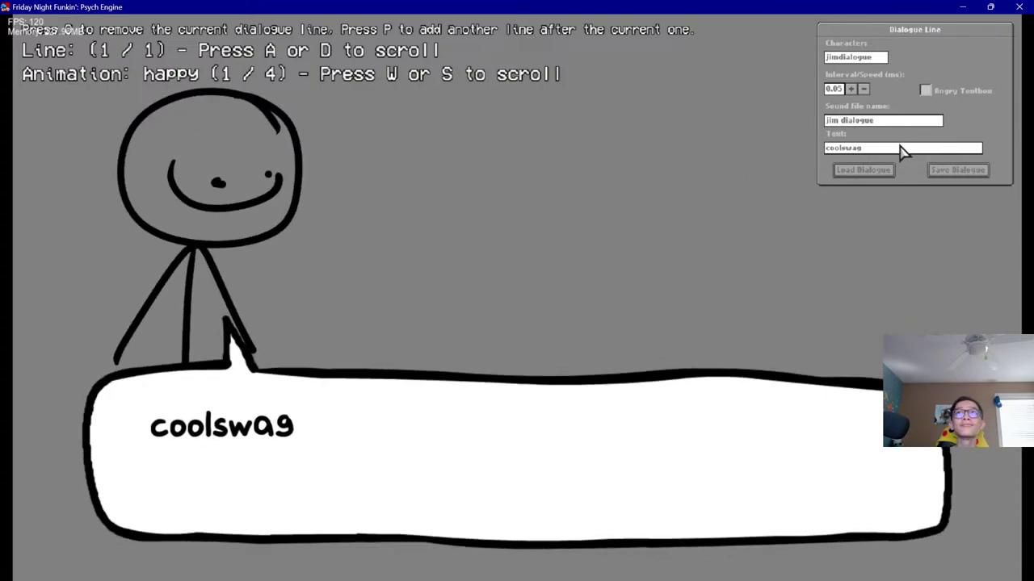
# Replace the dialogue line's text with "i am jim im so cool" and replay the line
pyautogui.press('BackSpace')
pyautogui.press('BackSpace')
pyautogui.press('BackSpace')
pyautogui.press('BackSpace')
pyautogui.press('BackSpace')
pyautogui.press('BackSpace')
pyautogui.press('BackSpace')
pyautogui.press('BackSpace')
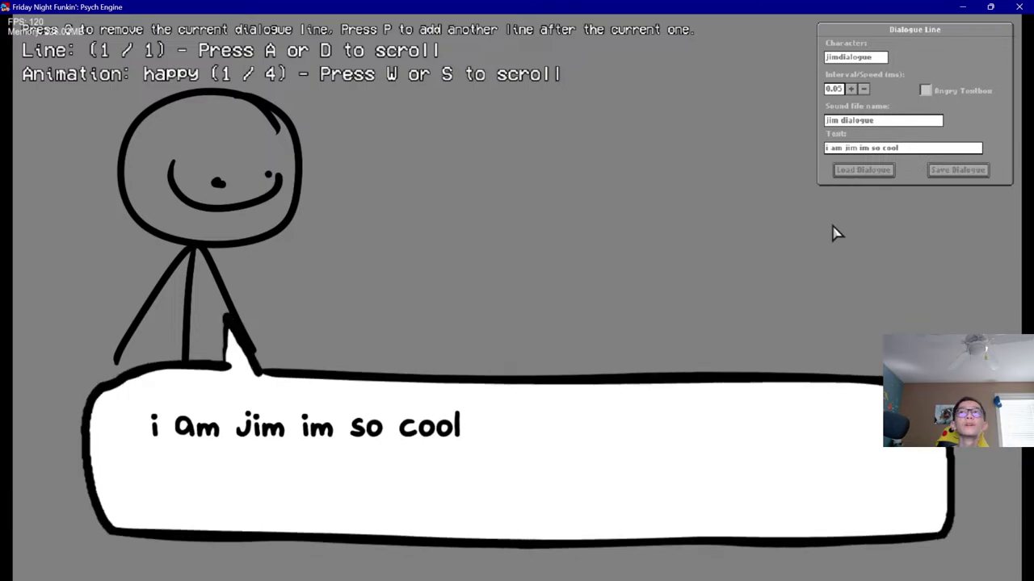
pyautogui.press('space')
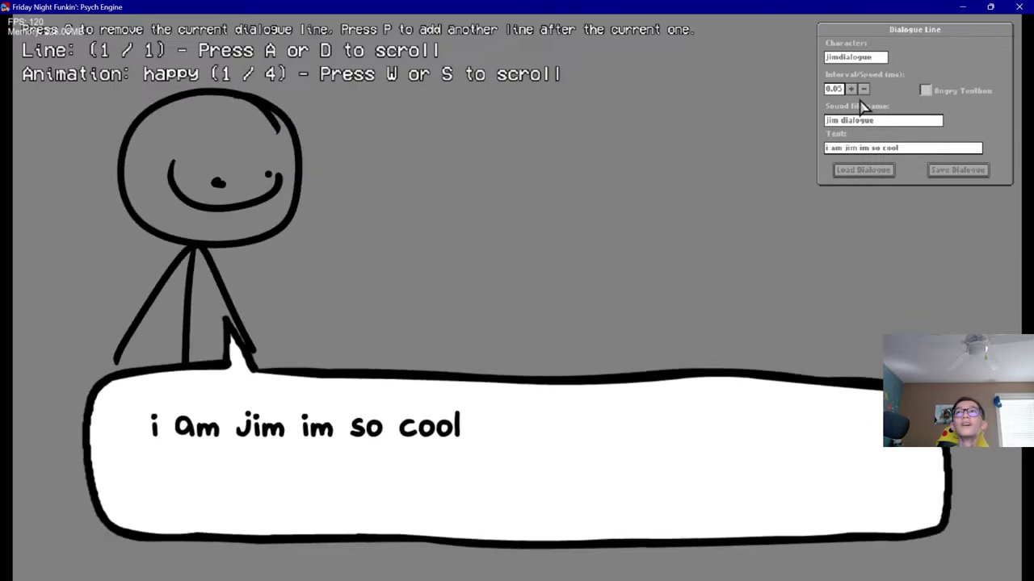
# Try faster and slower text intervals on the dialogue line, from 0.035 up to 0.09
pyautogui.click(860, 93)
pyautogui.press('space')
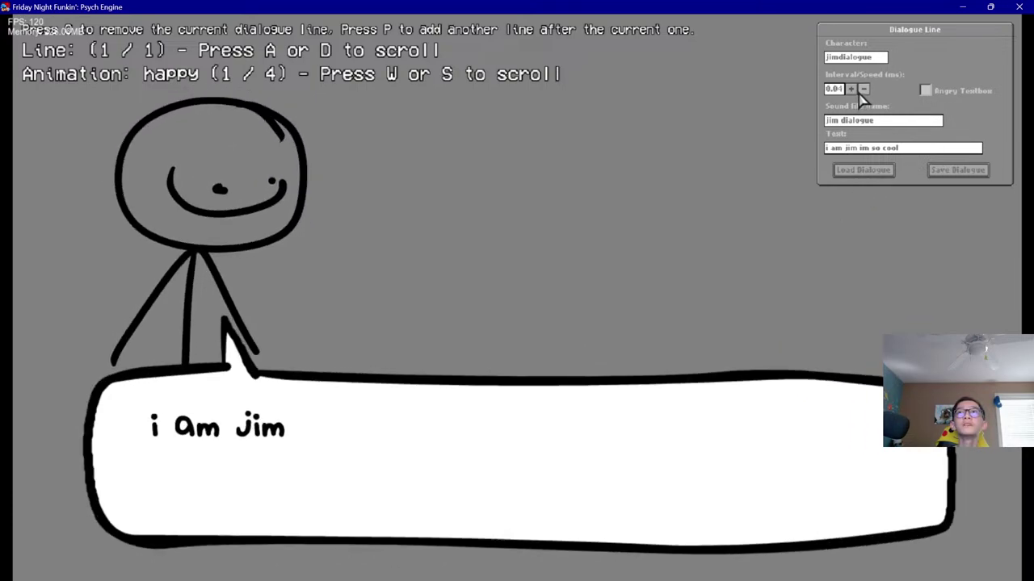
pyautogui.click(863, 91)
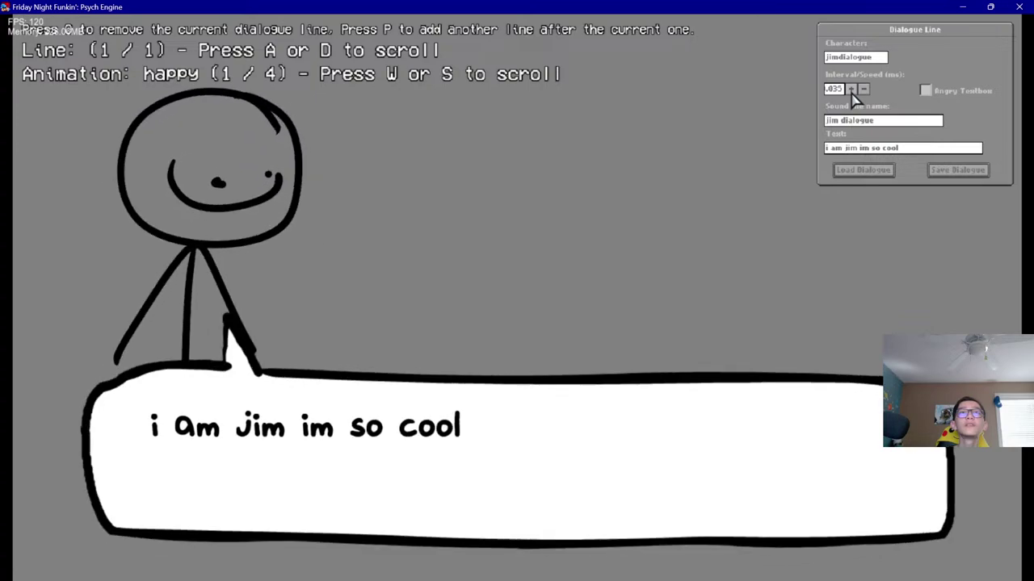
pyautogui.click(852, 92)
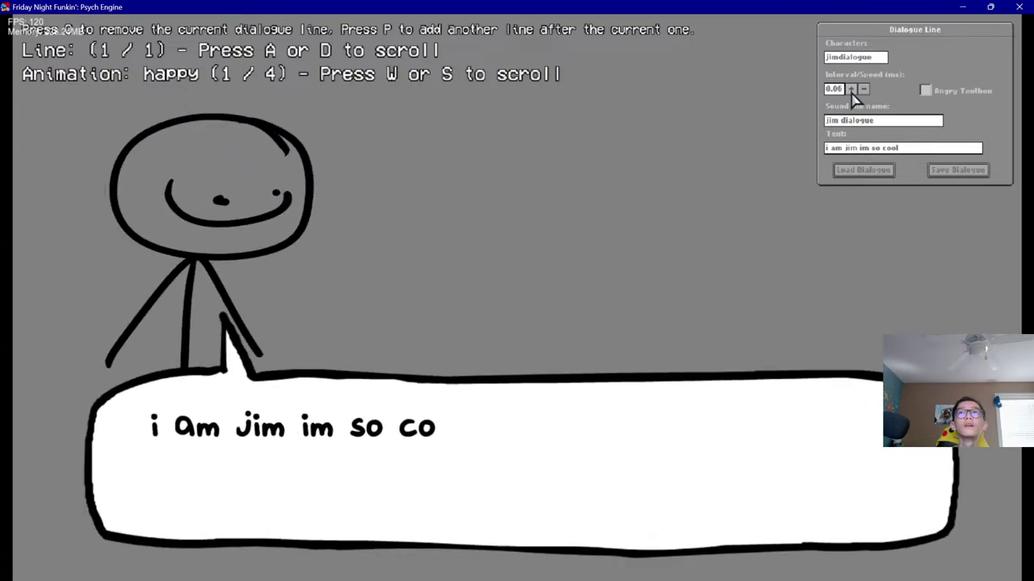
pyautogui.click(851, 92)
pyautogui.click(852, 92)
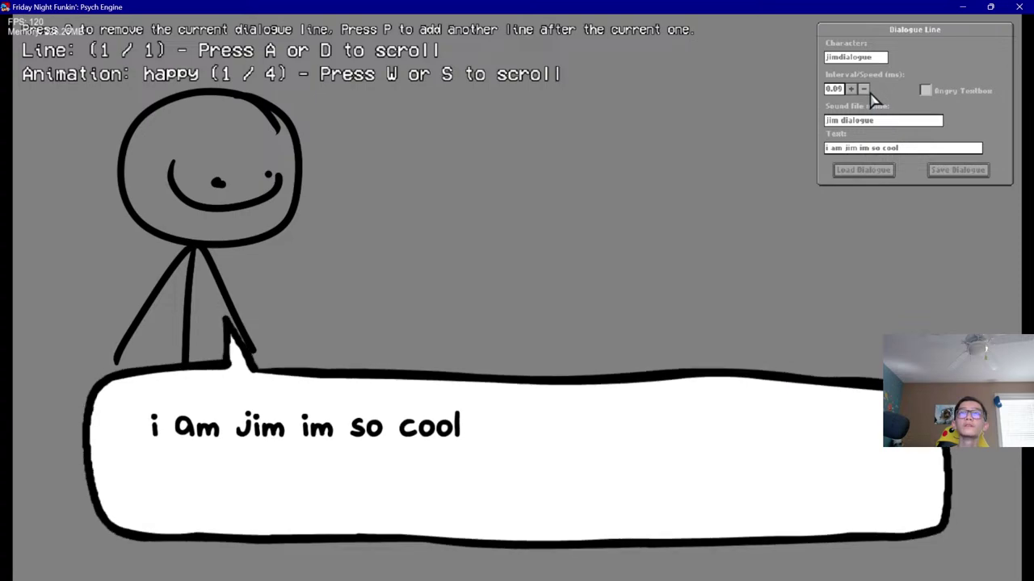
# Lower the dialogue line's text interval to 0.025
pyautogui.click(867, 91)
pyautogui.click(867, 91)
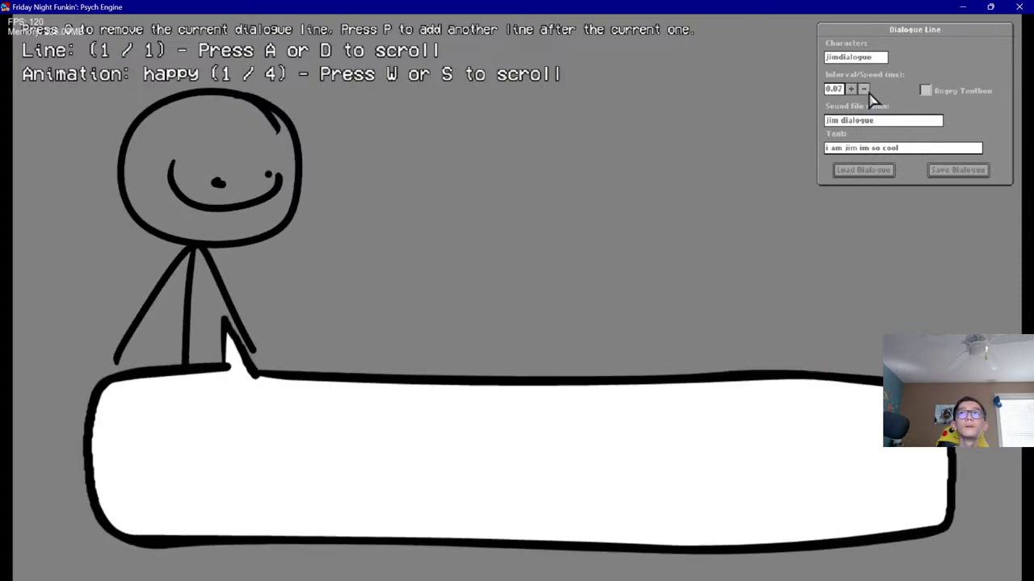
pyautogui.click(868, 92)
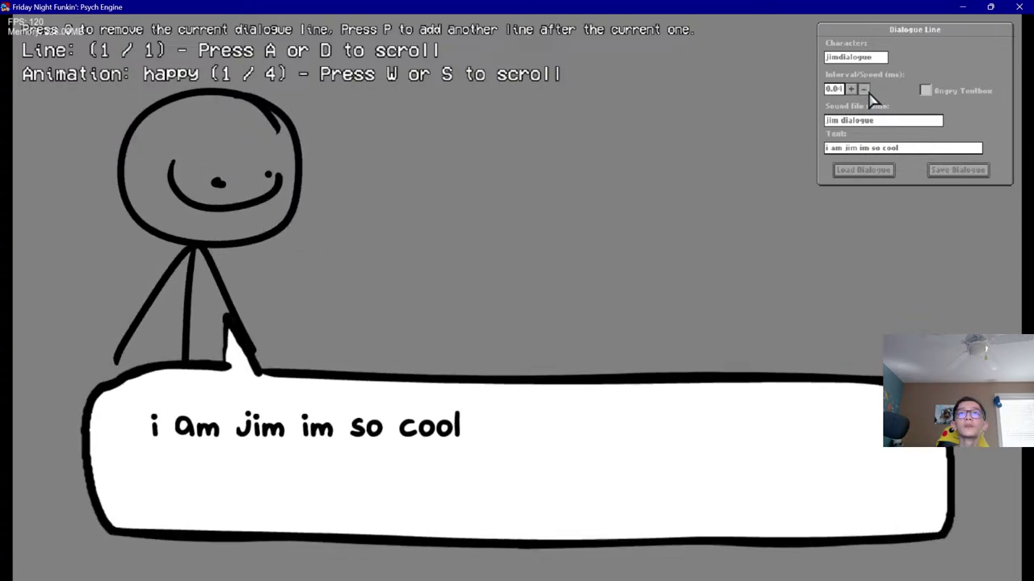
pyautogui.click(868, 92)
pyautogui.click(868, 92)
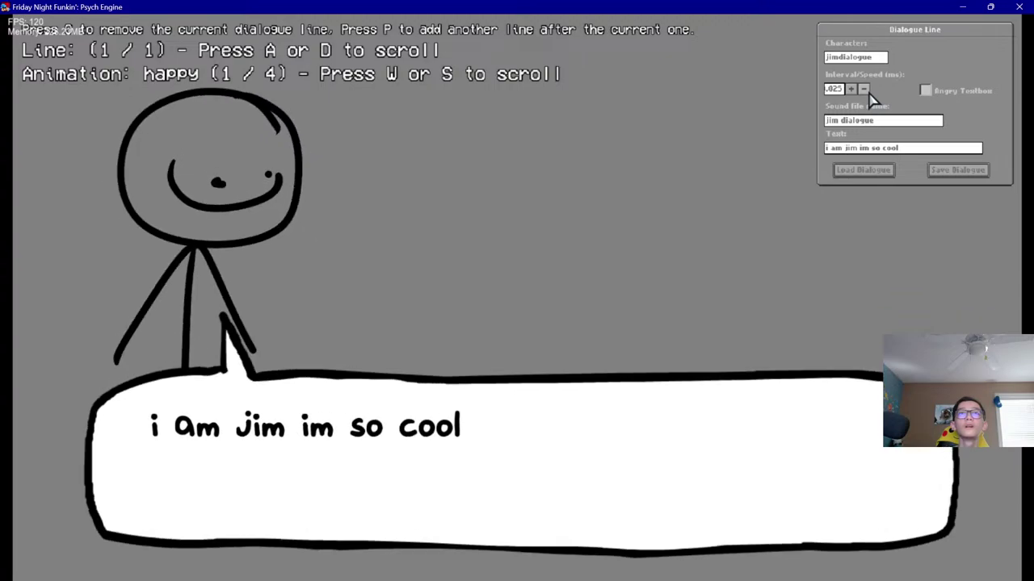
# Try the Angry Textbox style on the dialogue line and switch it back off
pyautogui.click(926, 91)
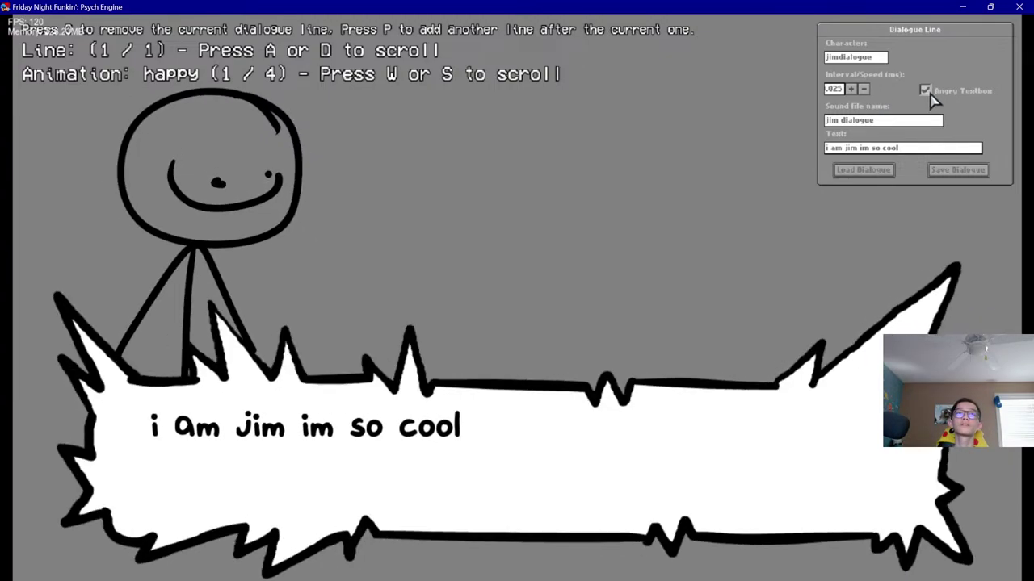
pyautogui.click(925, 92)
pyautogui.click(925, 91)
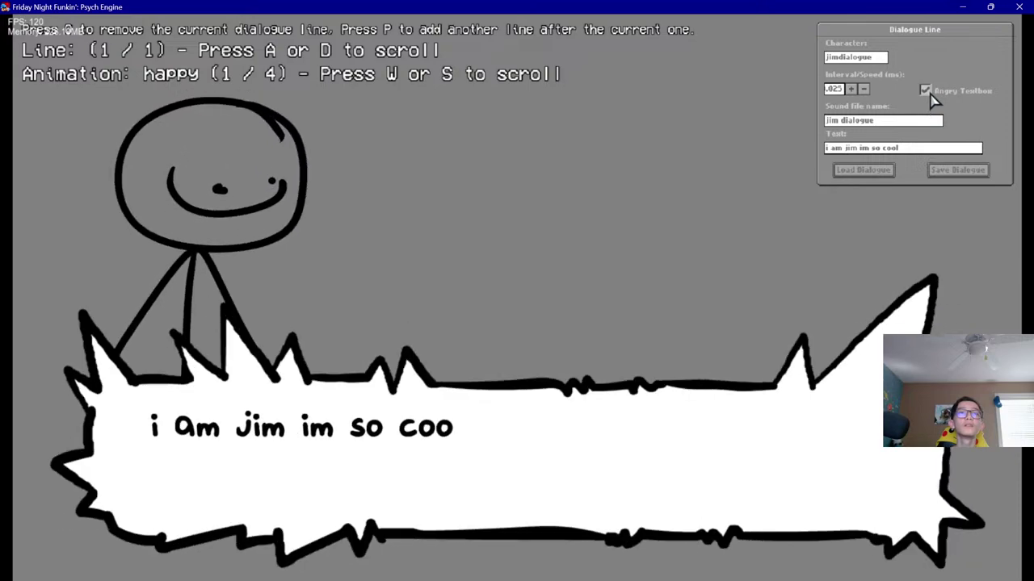
pyautogui.click(926, 91)
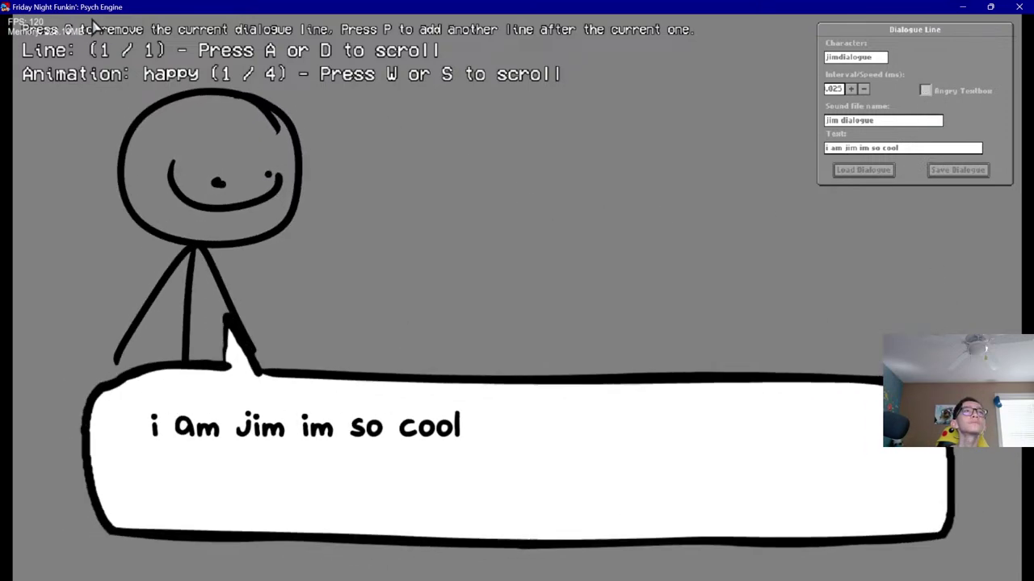
# Add a second dialogue line after the Jim line
pyautogui.press('p')
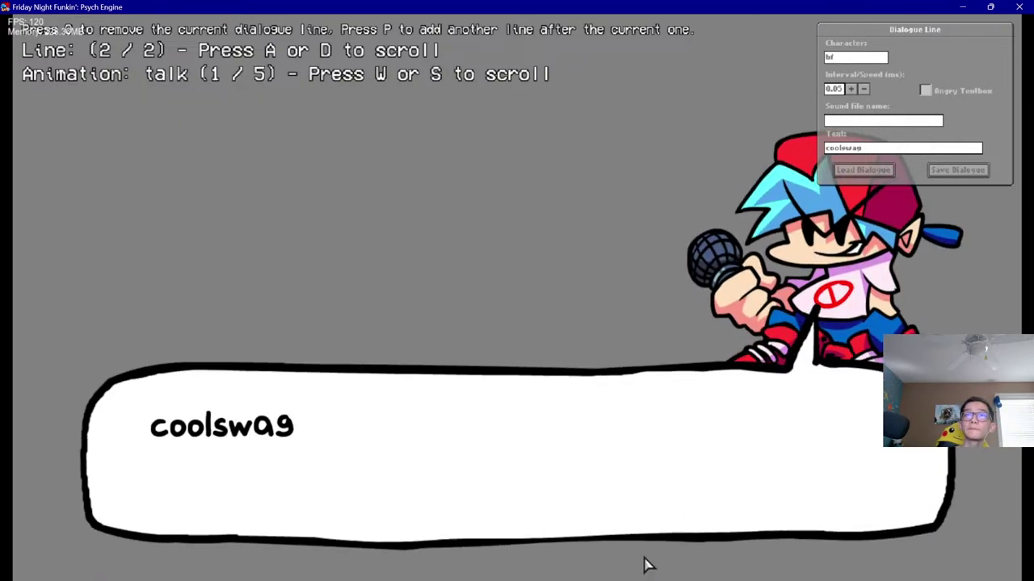
# Switch to the YouTube Studio live stream page to check the chat, and return to the Psych Engine dialogue editor
pyautogui.click(530, 574)
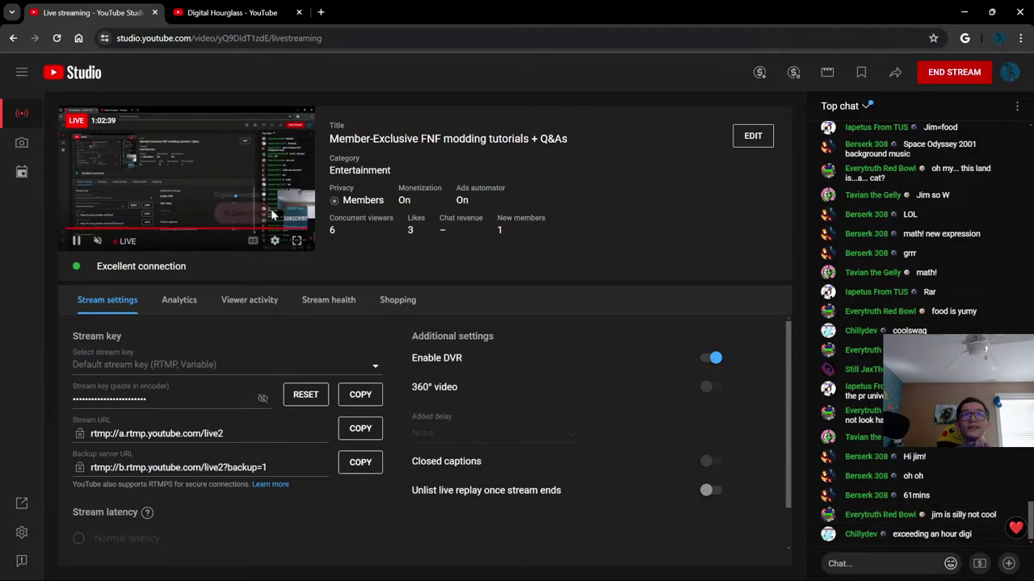
pyautogui.moveTo(708, 555)
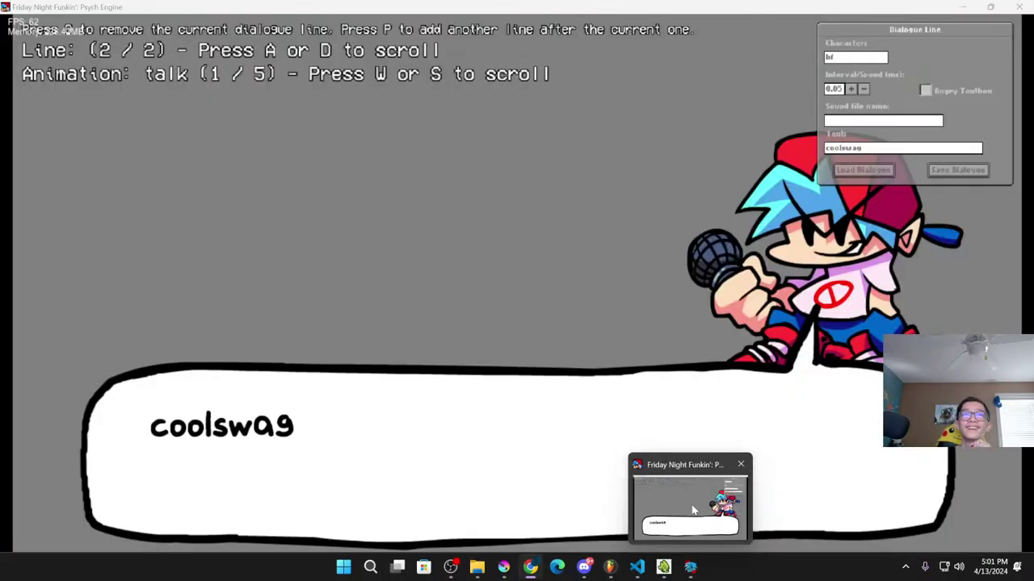
pyautogui.click(667, 456)
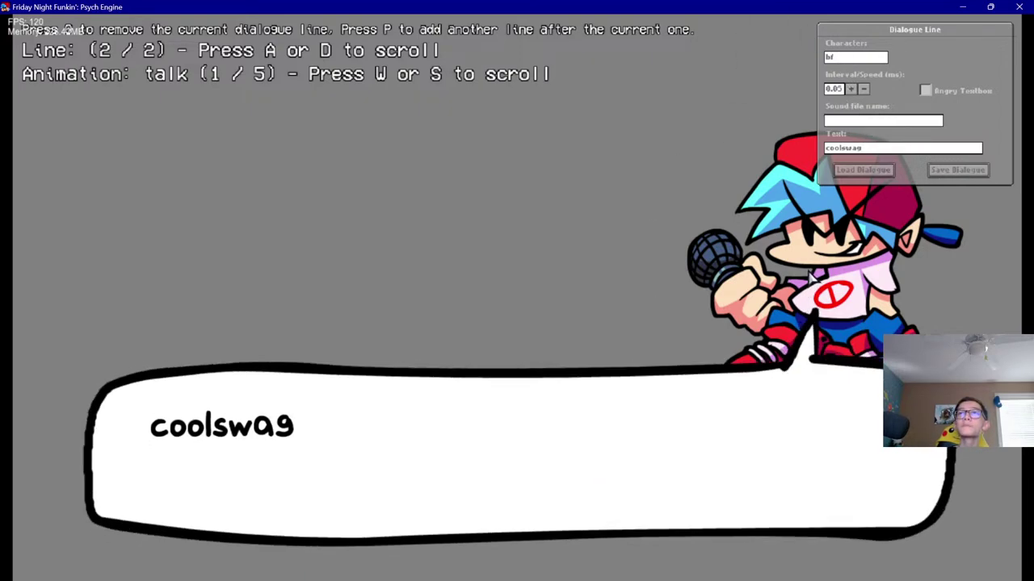
# Replace the second line's text with "no you aint" and replay it by scrolling between the lines
pyautogui.click(884, 123)
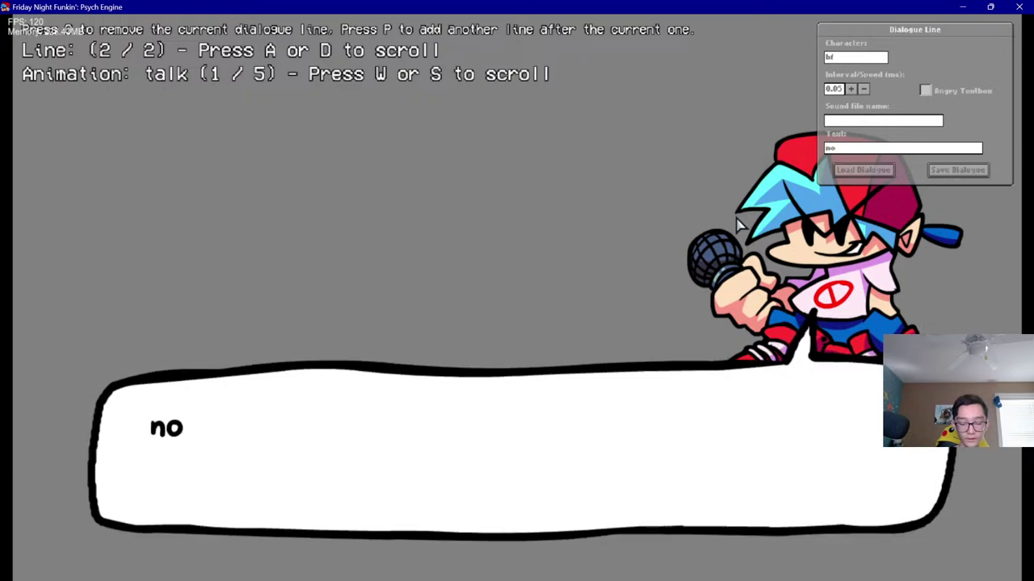
pyautogui.click(592, 319)
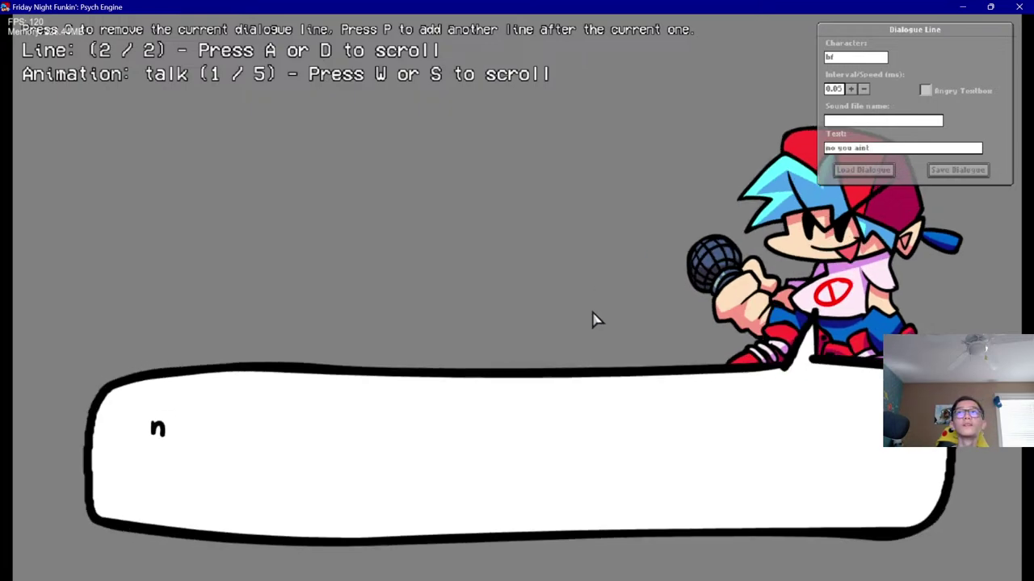
pyautogui.press('a')
pyautogui.press('d')
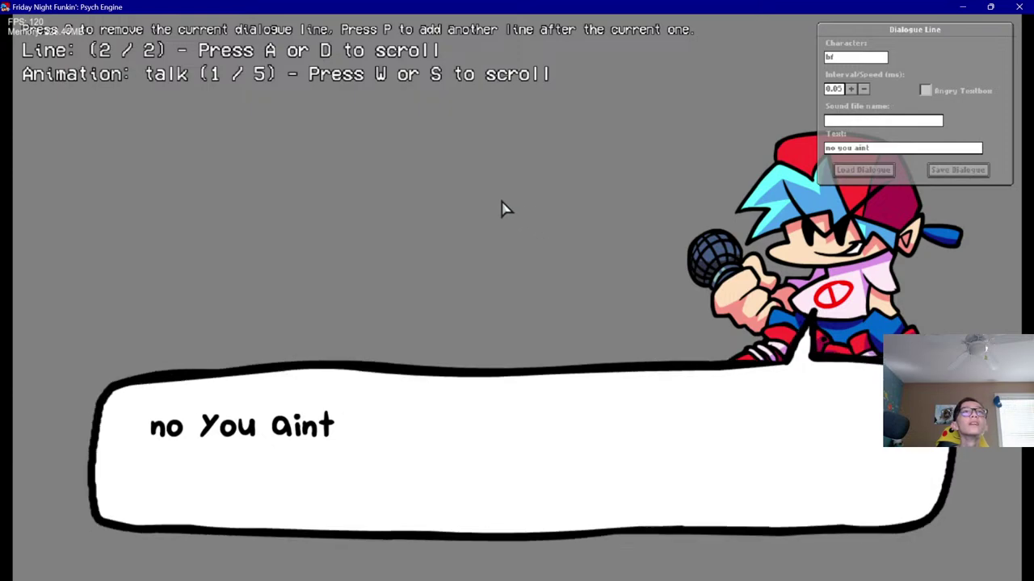
# Add a third dialogue line and set its character to jimdialogue
pyautogui.press('p')
pyautogui.click(859, 59)
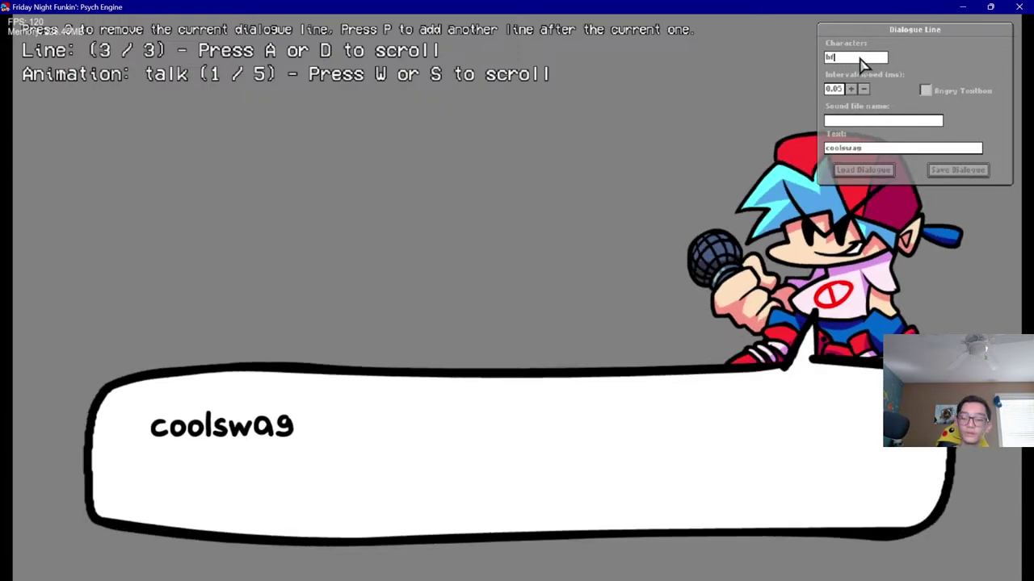
pyautogui.press('BackSpace')
pyautogui.press('BackSpace')
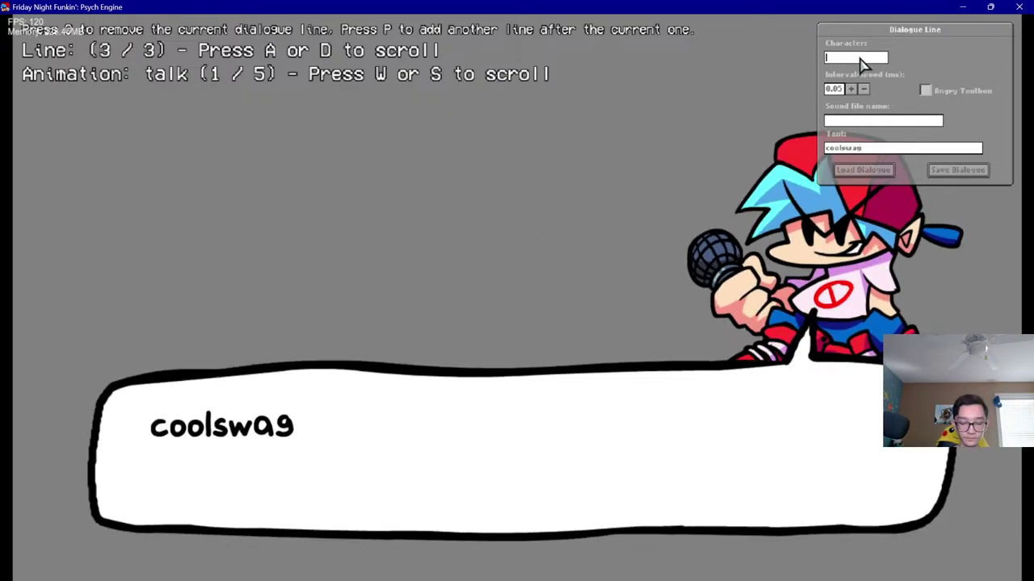
pyautogui.write('jimdialogue')
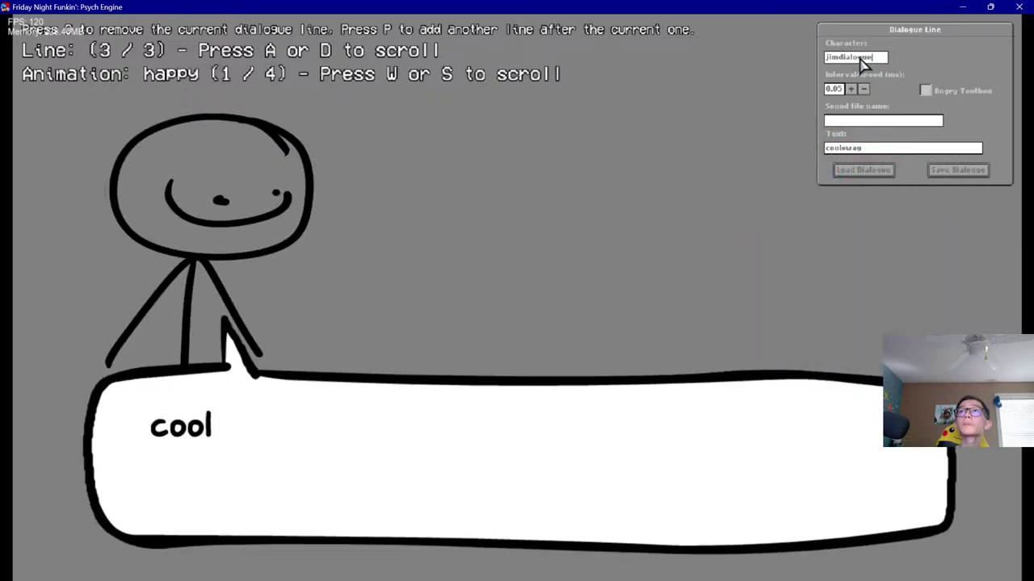
pyautogui.write('s')
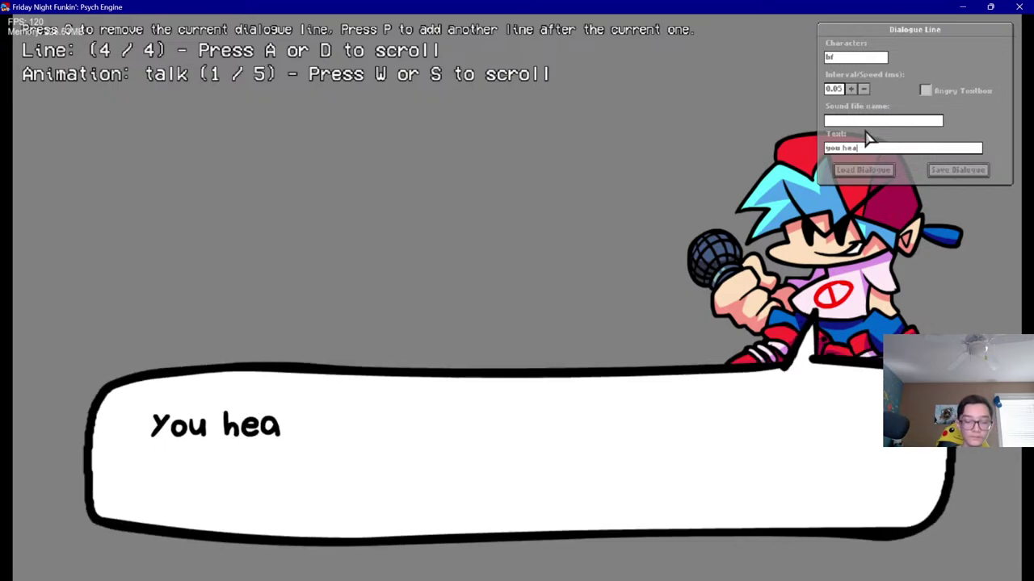
# Add a fifth dialogue line with the character jimdialogue and the sound file "jim dialogue"
pyautogui.press('p')
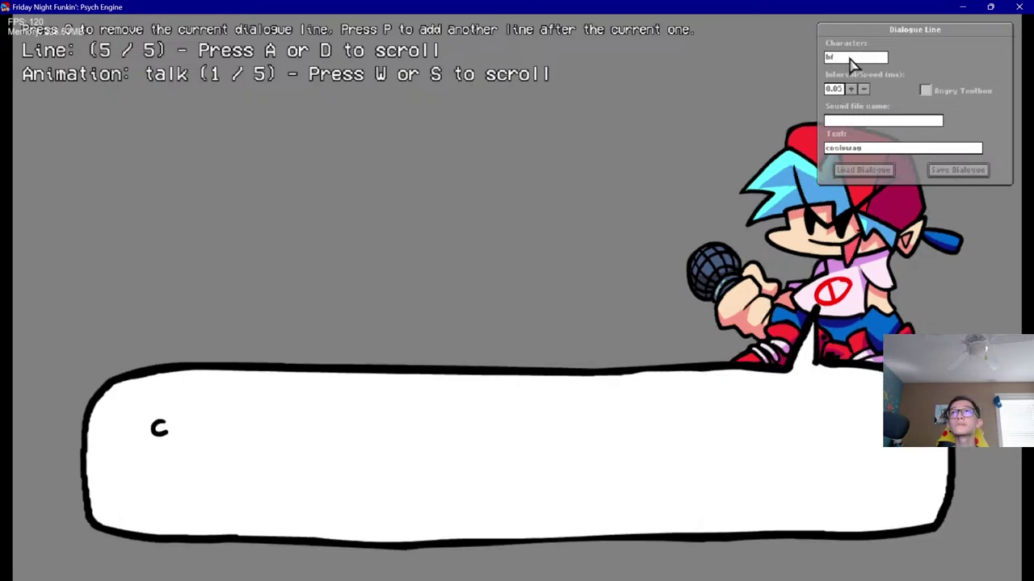
pyautogui.click(854, 58)
pyautogui.press('BackSpace')
pyautogui.press('BackSpace')
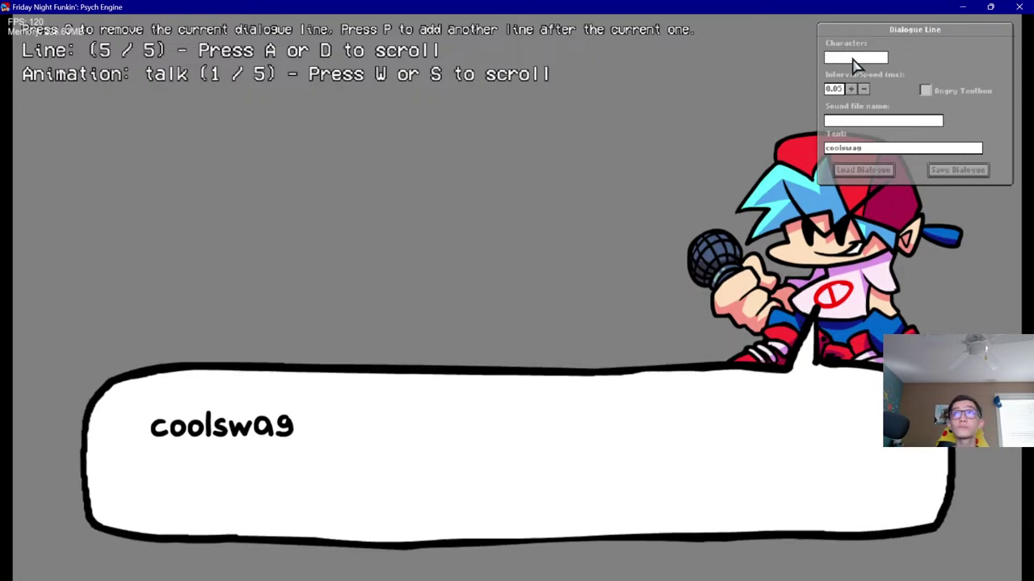
pyautogui.write('jimdialogue')
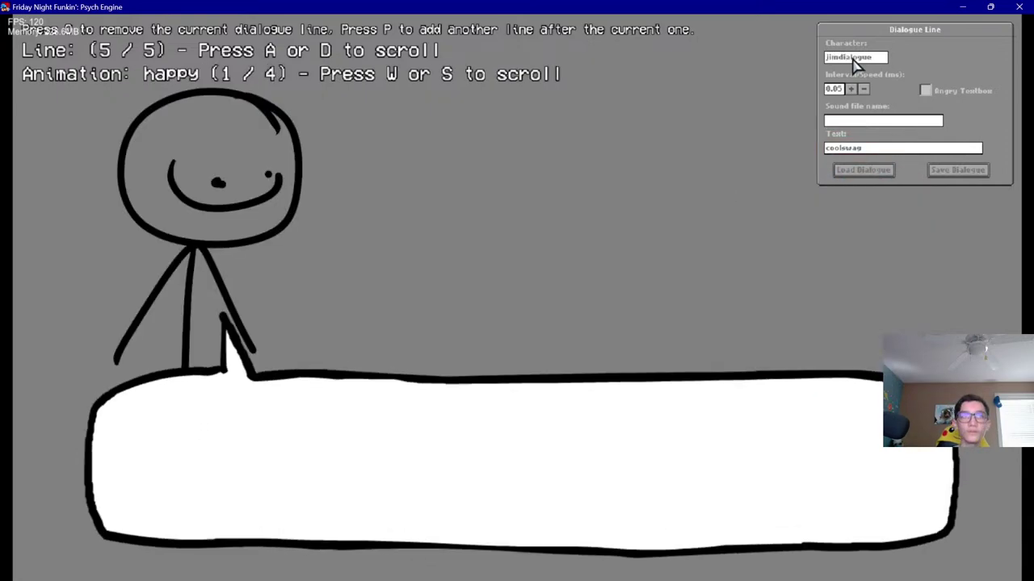
pyautogui.click(875, 146)
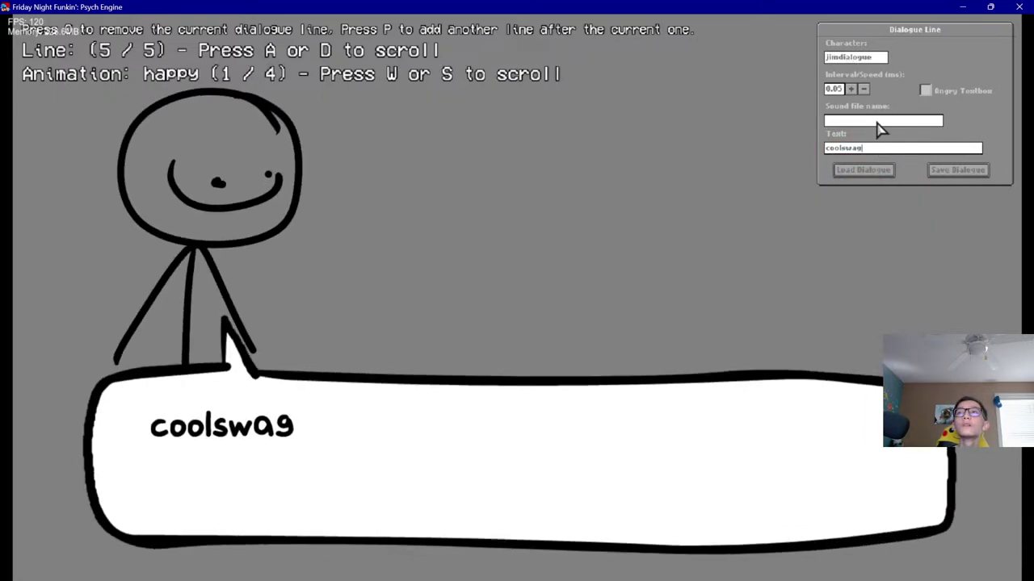
pyautogui.write('jim')
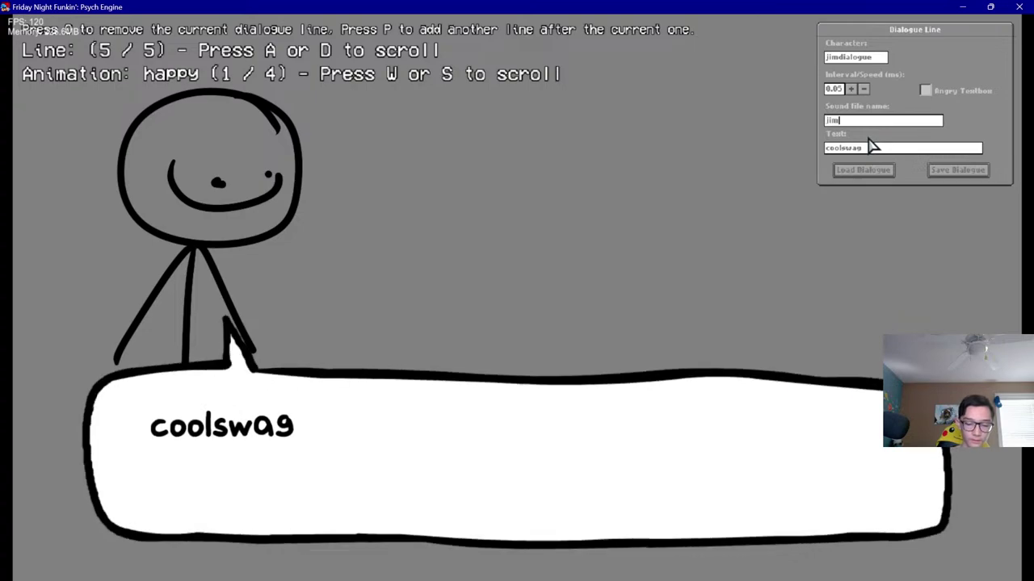
pyautogui.write(' dialogue')
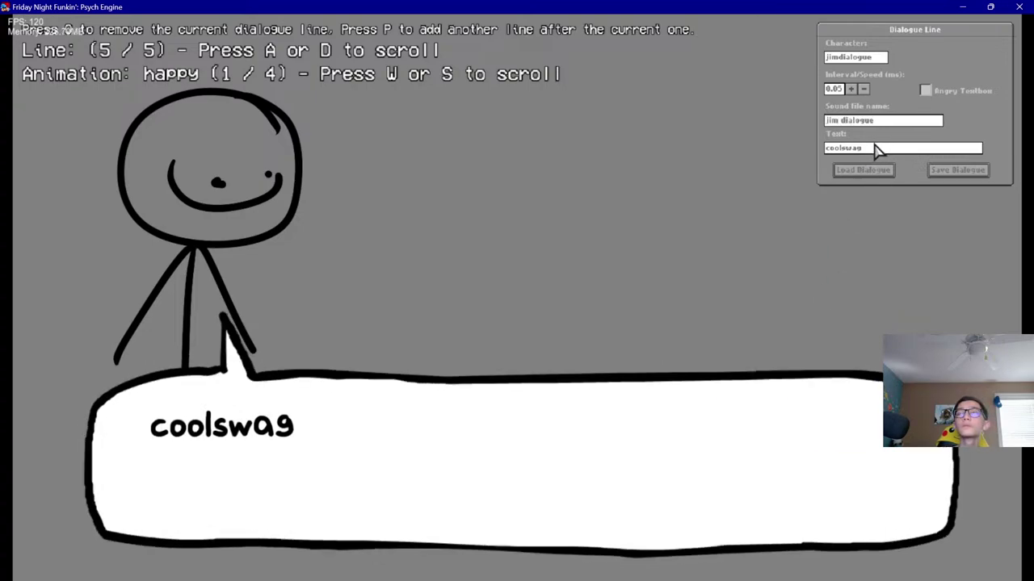
# Give the fifth line the sad animation and replace its text with "thats not very nice man"
pyautogui.press('BackSpace')
pyautogui.press('BackSpace')
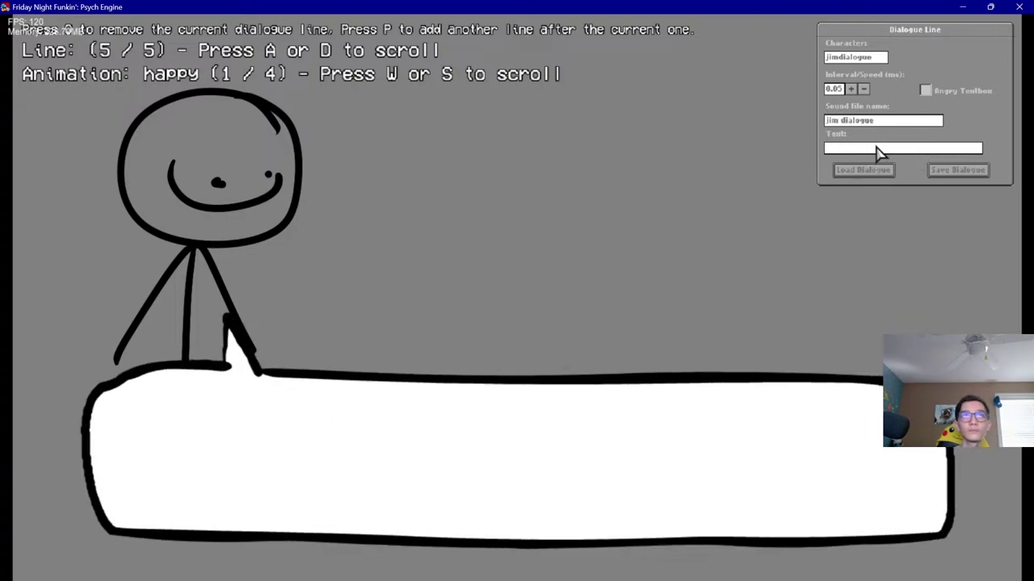
pyautogui.press('s')
pyautogui.press('s')
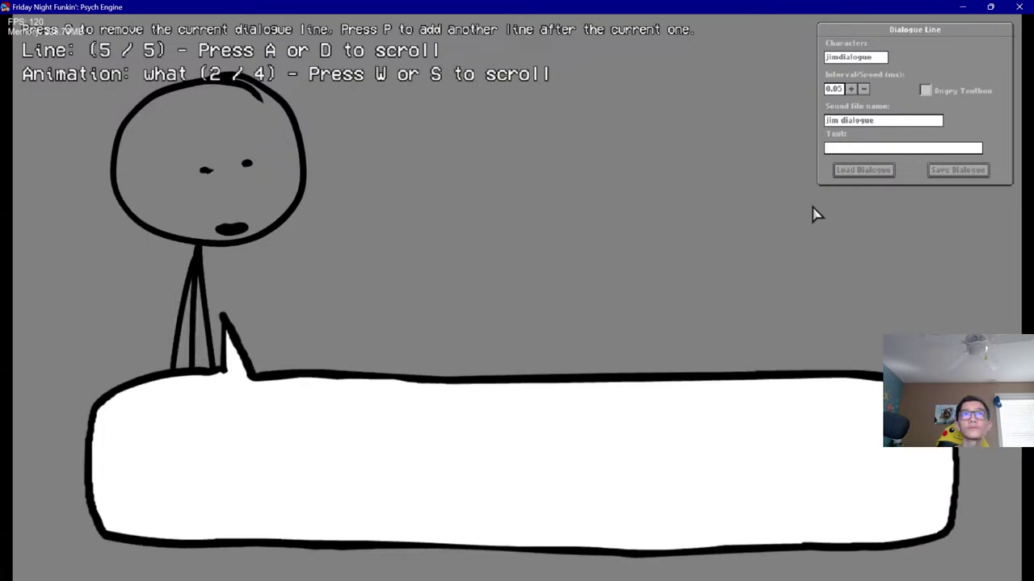
pyautogui.write('thats ')
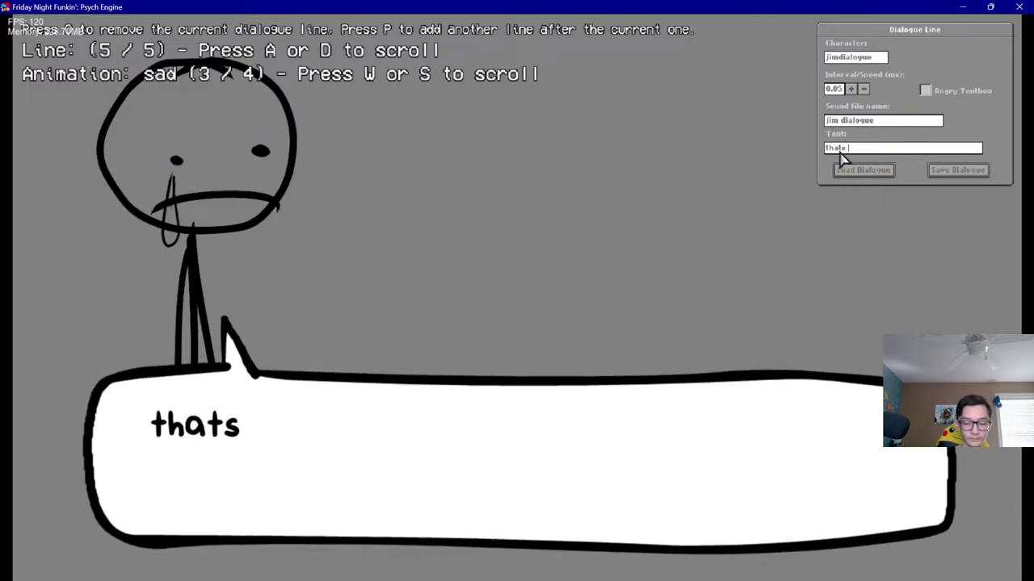
pyautogui.write('not very nice man')
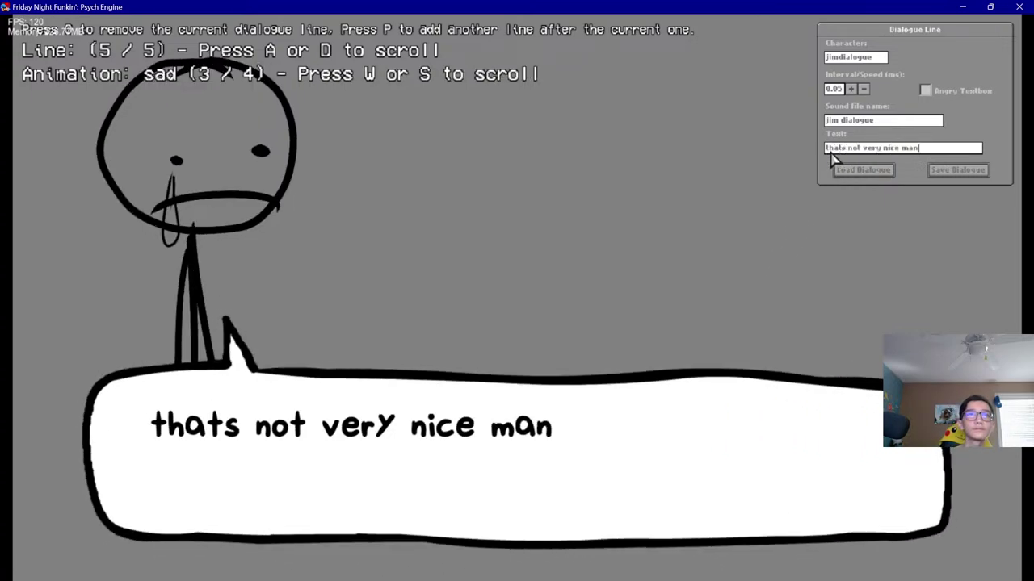
# Add a sixth dialogue line for bf with the text "womp womp"
pyautogui.write('p')
pyautogui.click(859, 60)
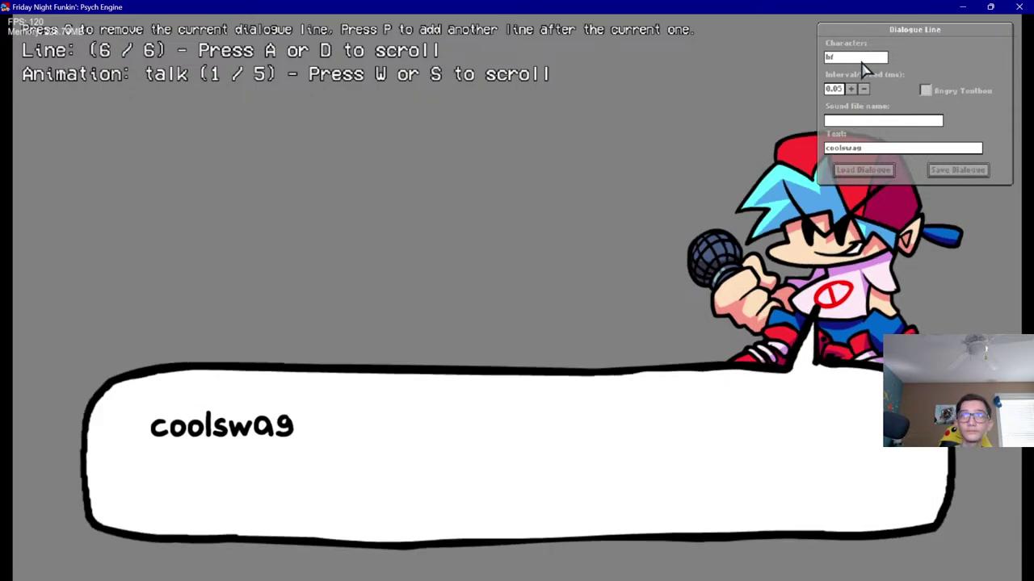
pyautogui.click(891, 151)
pyautogui.press('BackSpace')
pyautogui.press('BackSpace')
pyautogui.press('BackSpace')
pyautogui.press('BackSpace')
pyautogui.press('BackSpace')
pyautogui.press('BackSpace')
pyautogui.press('BackSpace')
pyautogui.press('BackSpace')
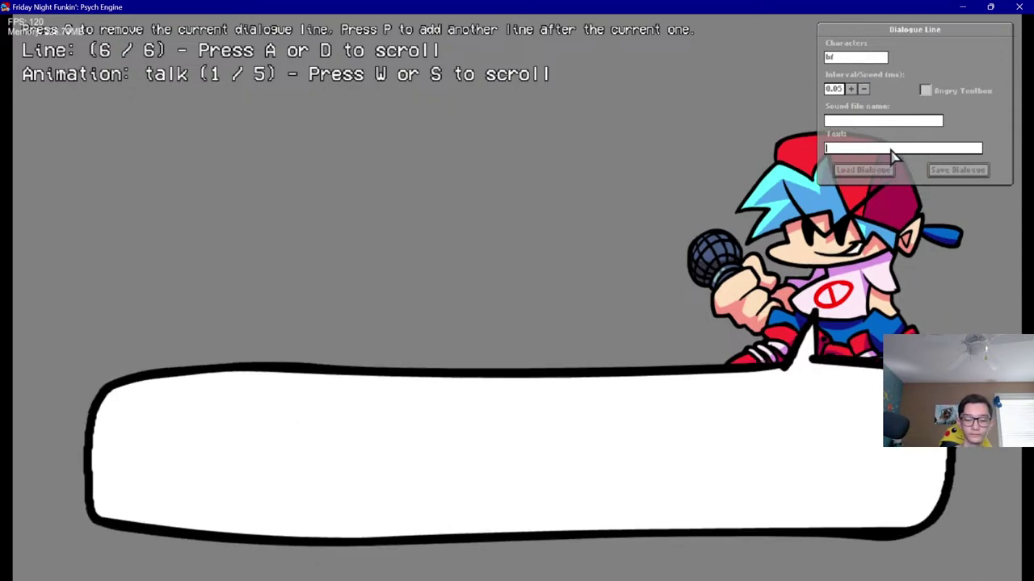
pyautogui.write('womp womp')
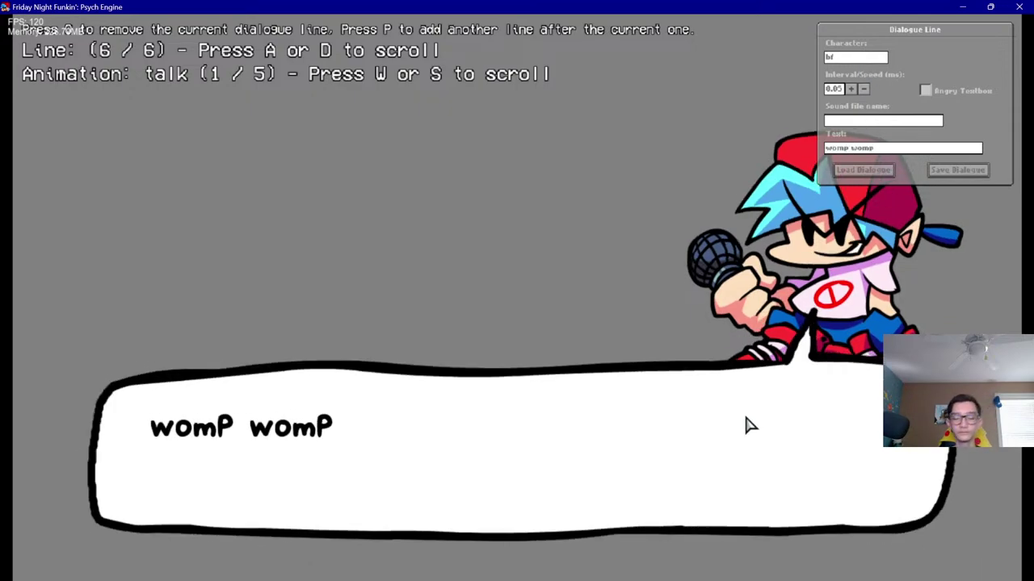
pyautogui.press('Return')
# Add a seventh dialogue line with the character jimdialogue and the mad animation
pyautogui.press('p')
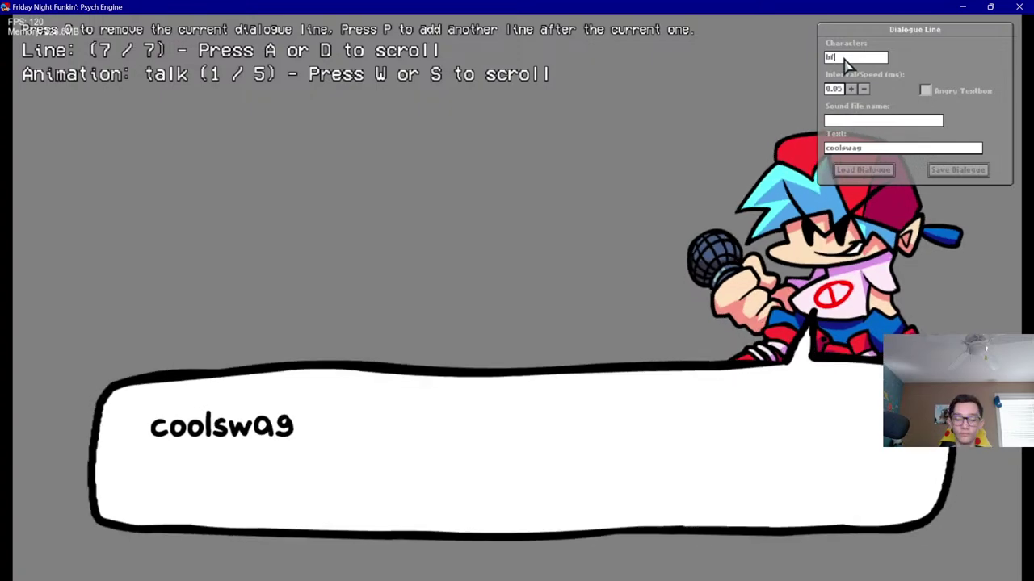
pyautogui.click(844, 58)
pyautogui.press('BackSpace')
pyautogui.press('BackSpace')
pyautogui.write('jimdialogue')
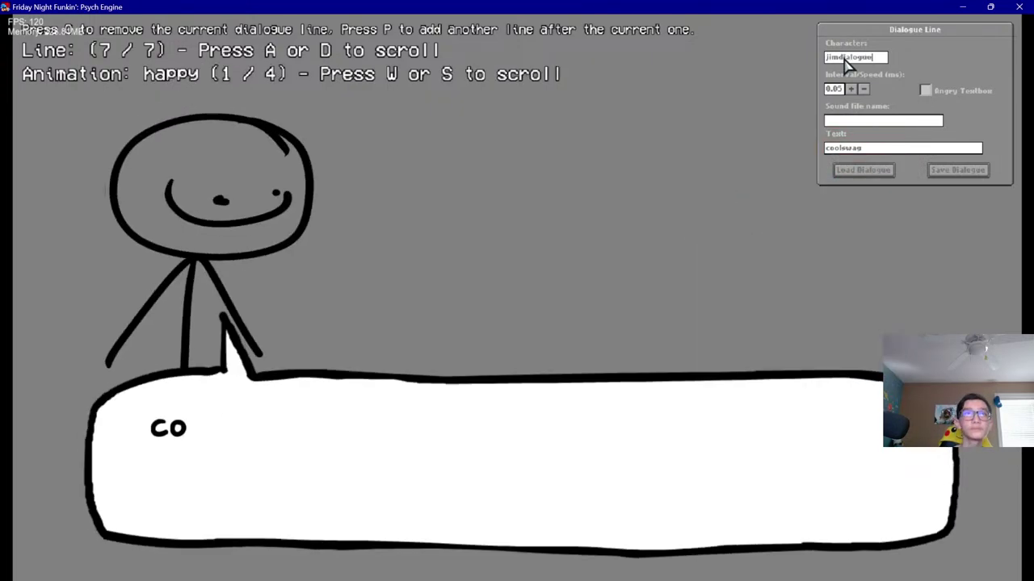
pyautogui.click(842, 304)
pyautogui.press('w')
# Replace the seventh line's text with "WHATCHU MEAN WOMP WOMP", including the spaces between the words
pyautogui.click(889, 148)
pyautogui.press('BackSpace')
pyautogui.press('BackSpace')
pyautogui.press('BackSpace')
pyautogui.press('BackSpace')
pyautogui.press('BackSpace')
pyautogui.press('BackSpace')
pyautogui.press('BackSpace')
pyautogui.press('BackSpace')
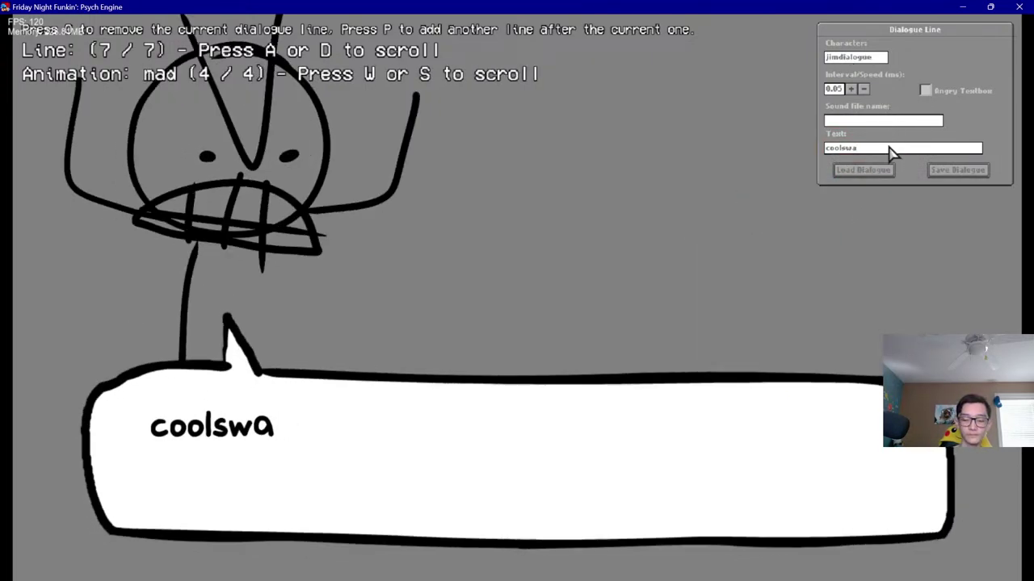
pyautogui.write('WHATCHU')
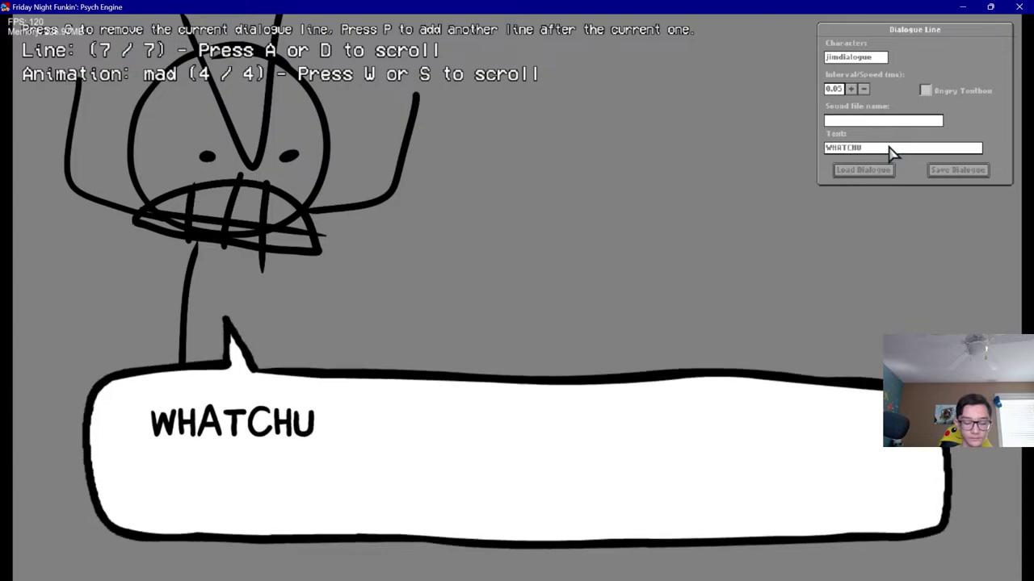
pyautogui.write('MEANWOMPWOMP')
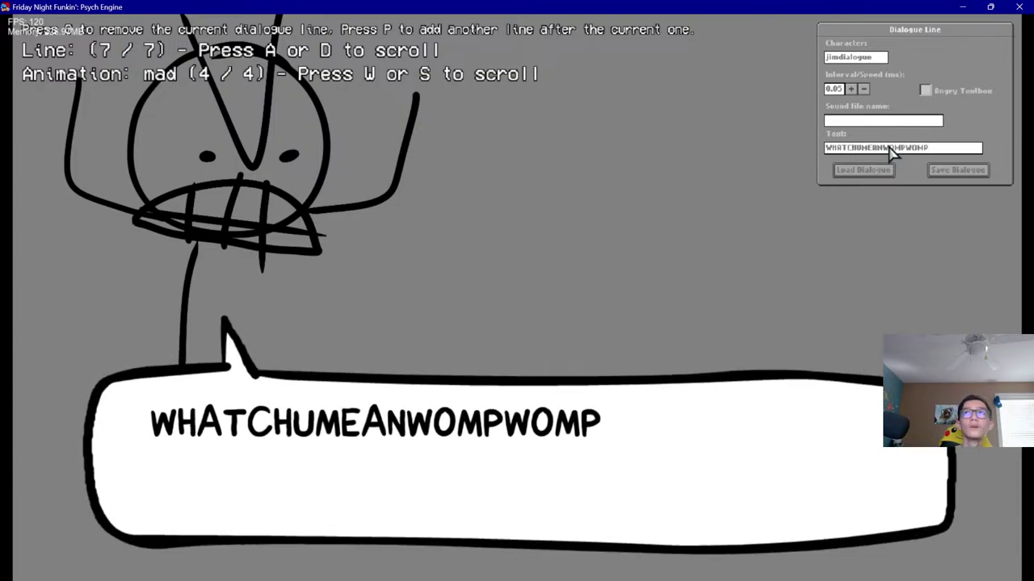
pyautogui.press('BackSpace')
pyautogui.press('BackSpace')
pyautogui.press('BackSpace')
pyautogui.press('BackSpace')
pyautogui.press('BackSpace')
pyautogui.press('BackSpace')
pyautogui.press('BackSpace')
pyautogui.press('BackSpace')
pyautogui.press('BackSpace')
pyautogui.press('BackSpace')
pyautogui.press('BackSpace')
pyautogui.press('BackSpace')
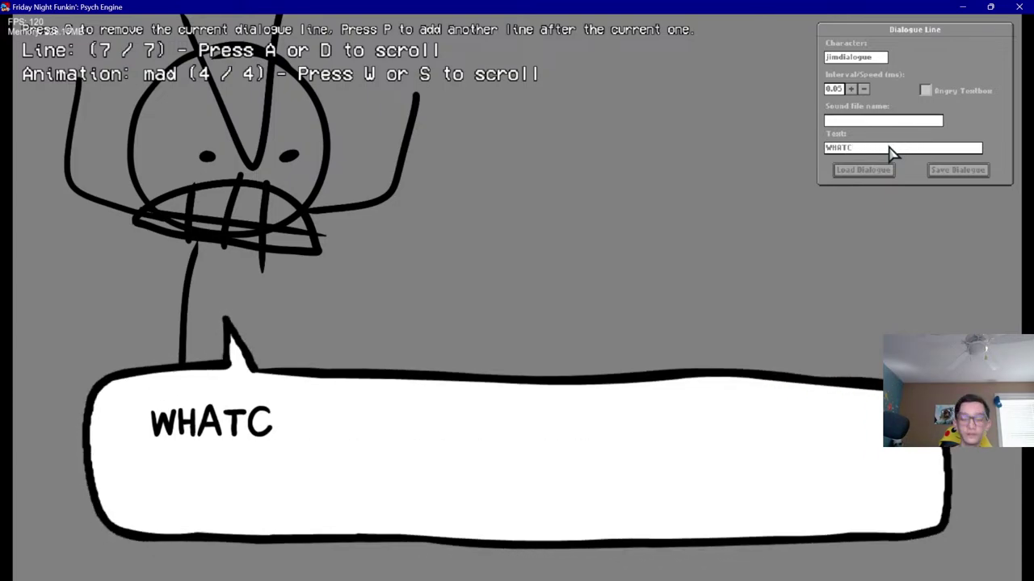
pyautogui.write('MEAN WOMP WOMP')
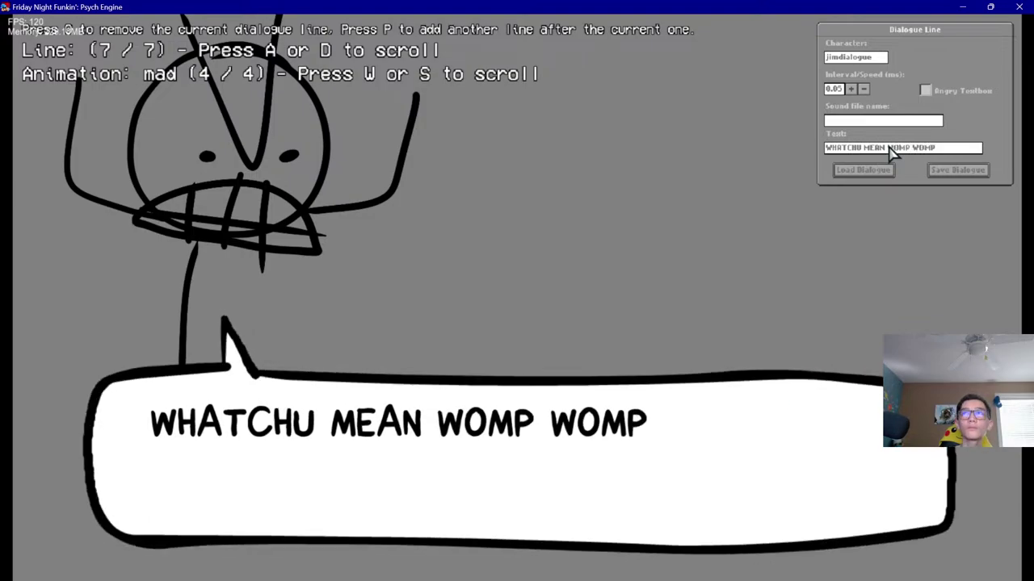
# Turn on Angry Textbox for the seventh line, set its sound file to "jim dialogue" and lower its interval to 0.03
pyautogui.click(926, 92)
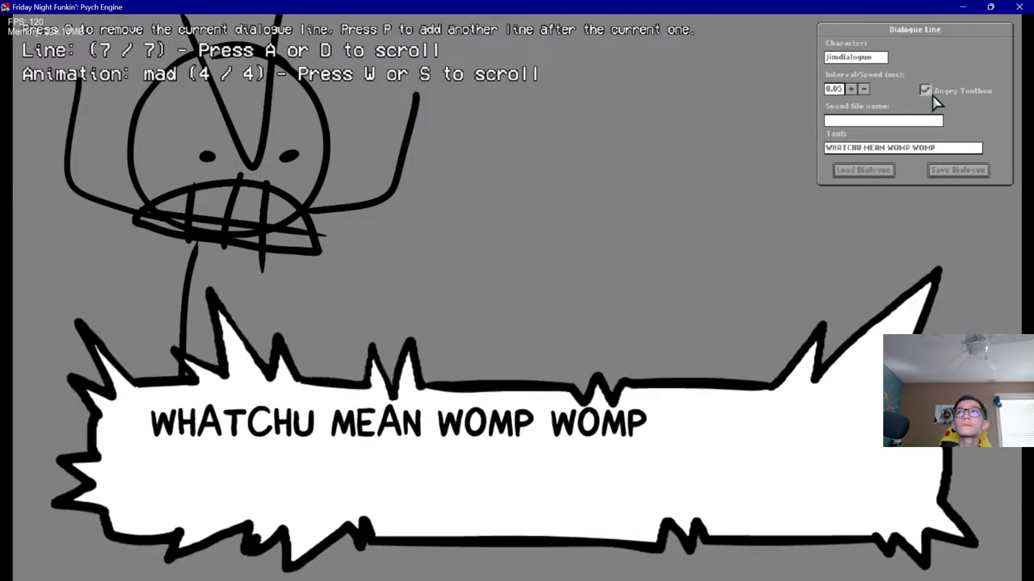
pyautogui.press('space')
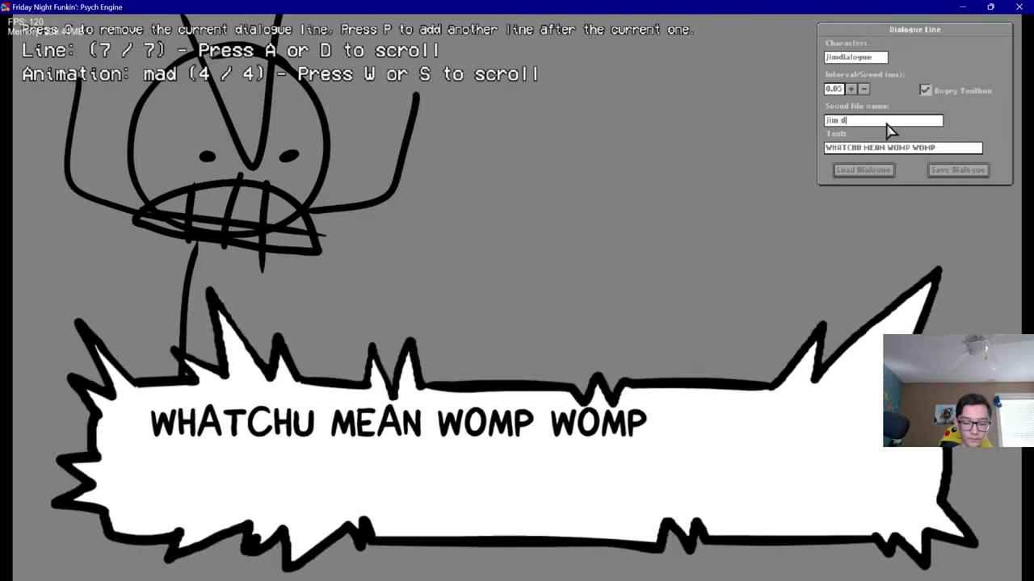
pyautogui.click(865, 90)
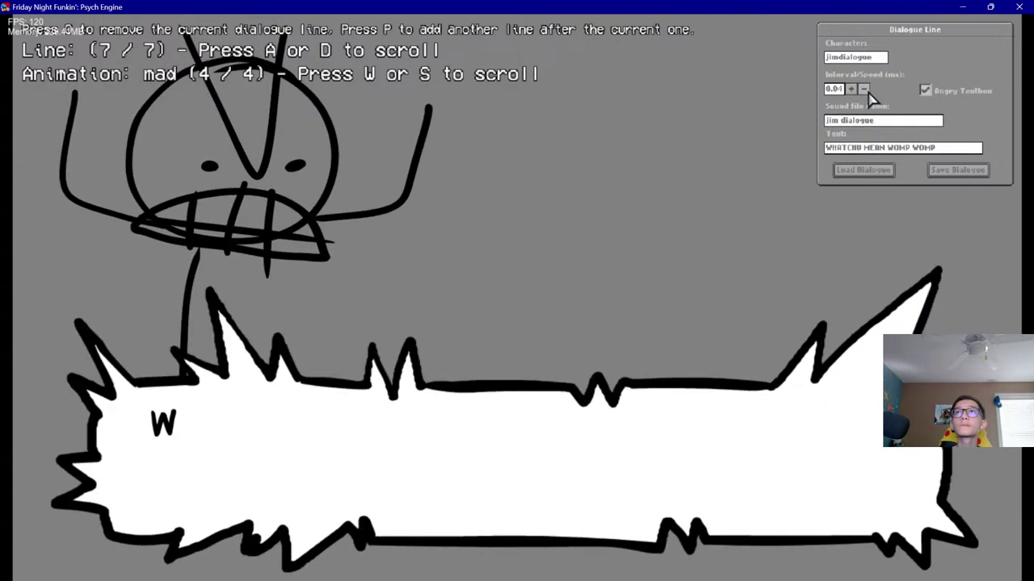
pyautogui.press('s')
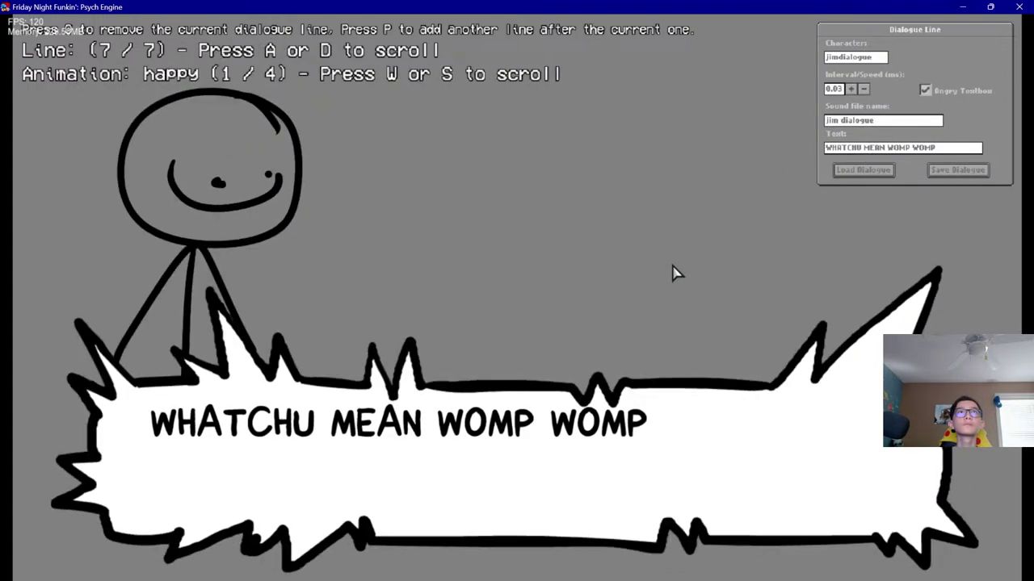
# Play back the dialogue from line 1 through line 7 to check each character, portrait animation and text
pyautogui.press('w')
pyautogui.press('s')
pyautogui.press('d')
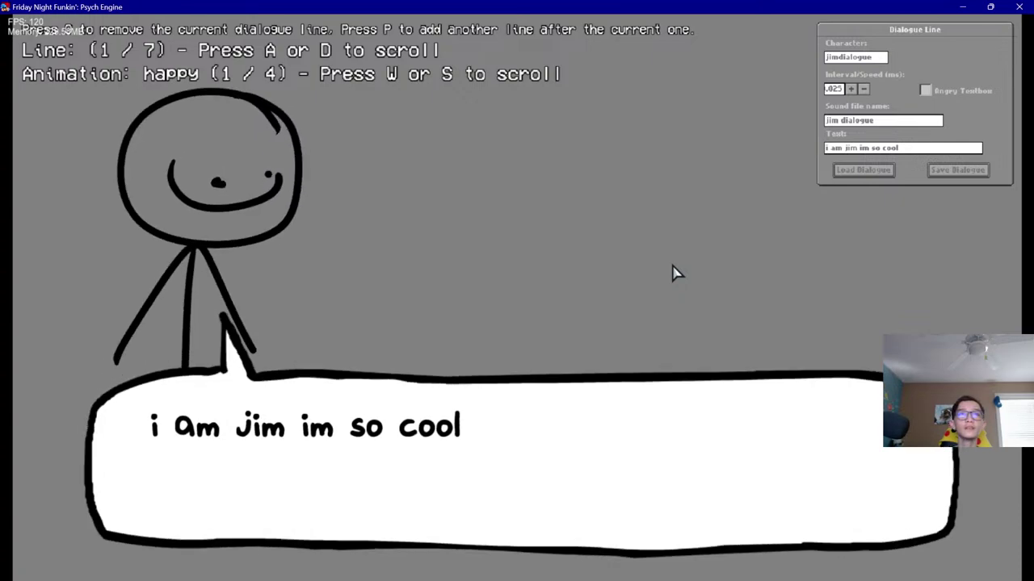
pyautogui.press('space')
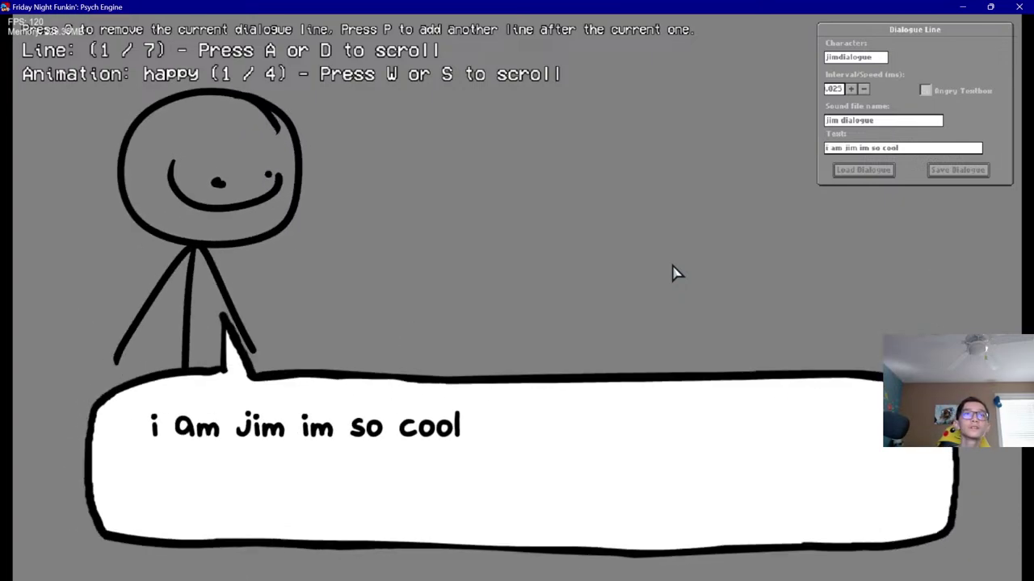
pyautogui.press('space')
pyautogui.press('d')
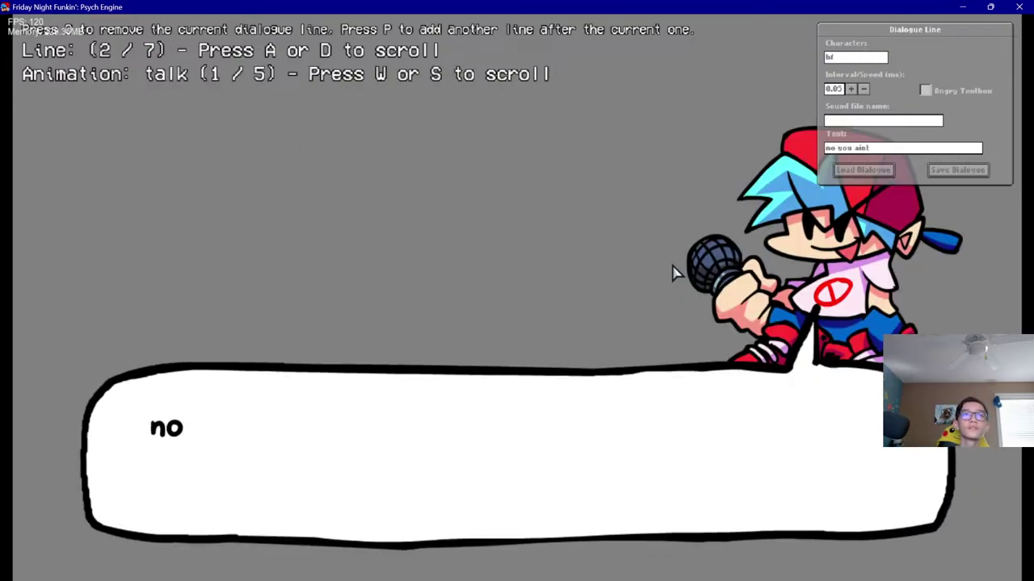
pyautogui.press('d')
pyautogui.press('d')
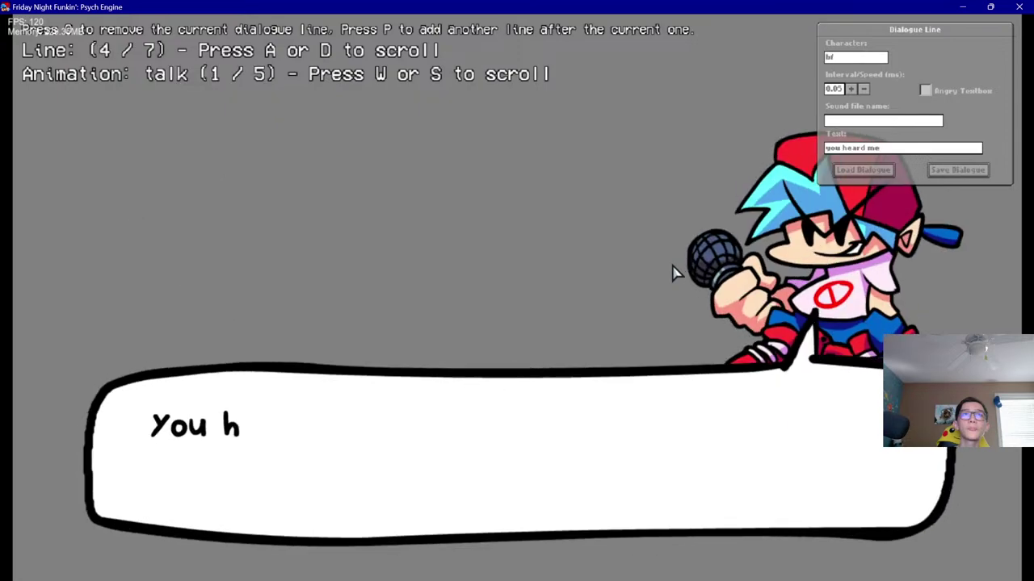
pyautogui.press('d')
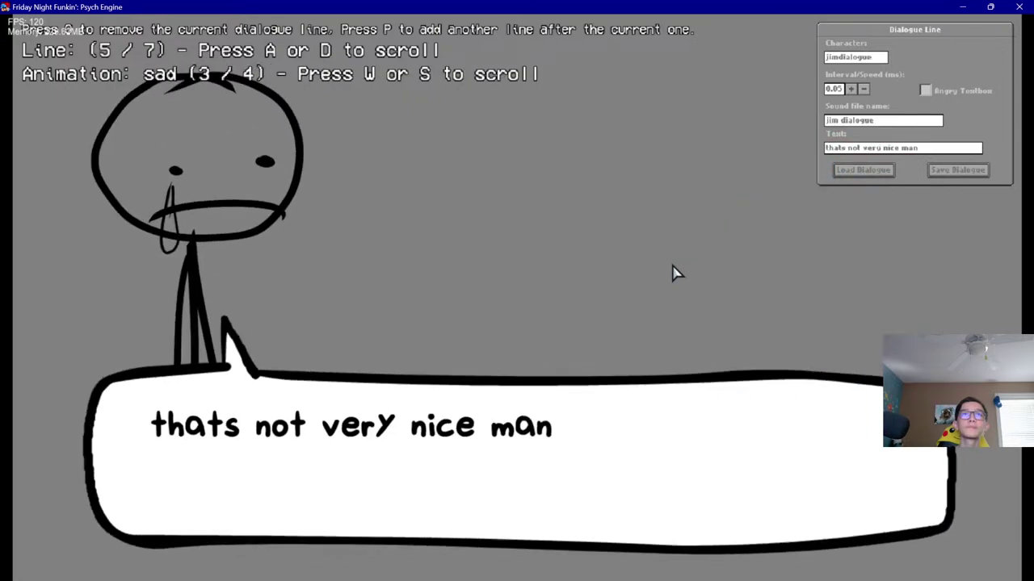
pyautogui.press('d')
pyautogui.press('d')
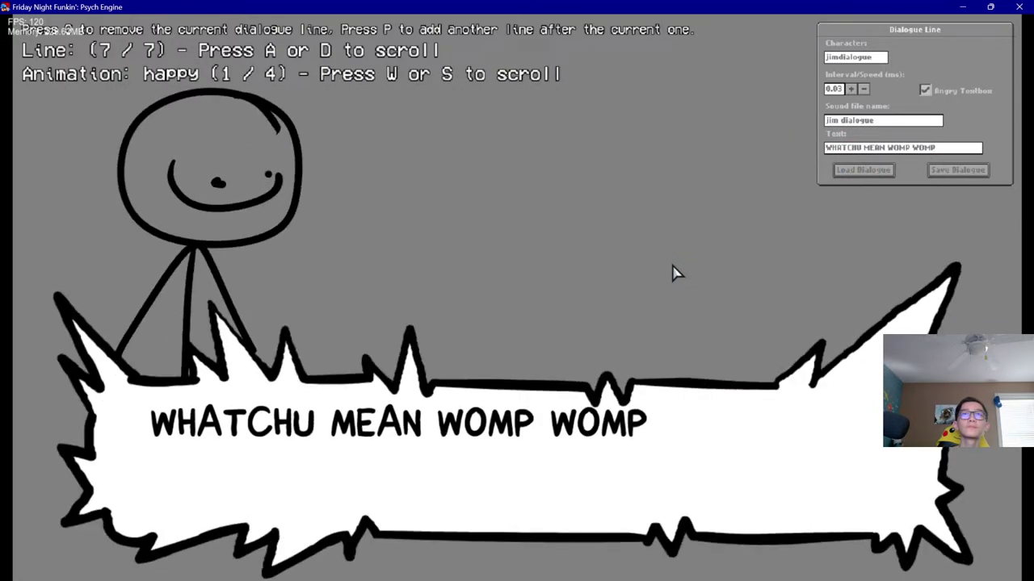
# Set the seventh dialogue line's animation to mad and replay the line
pyautogui.press('s')
pyautogui.press('s')
pyautogui.press('s')
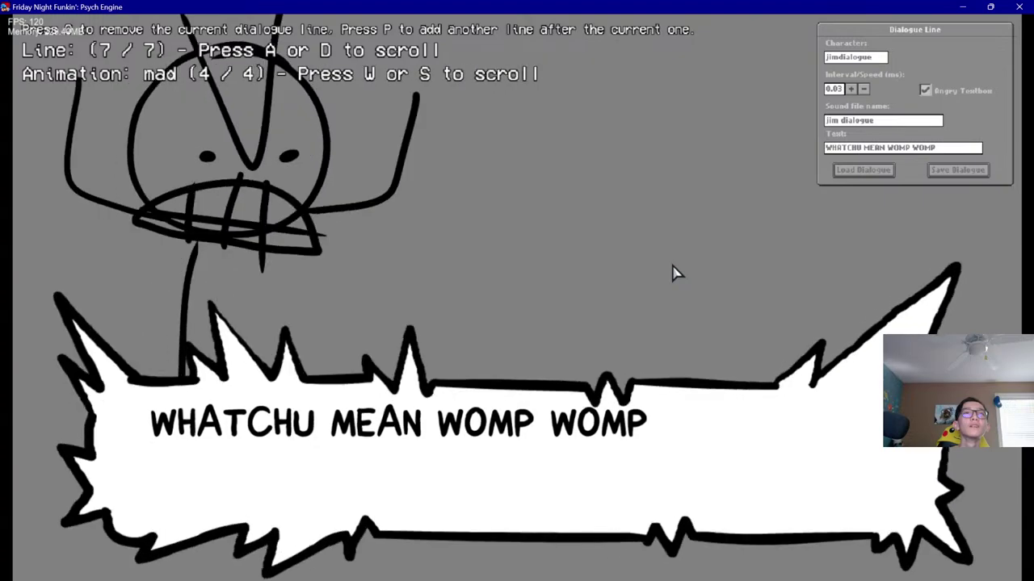
pyautogui.press('a')
pyautogui.press('d')
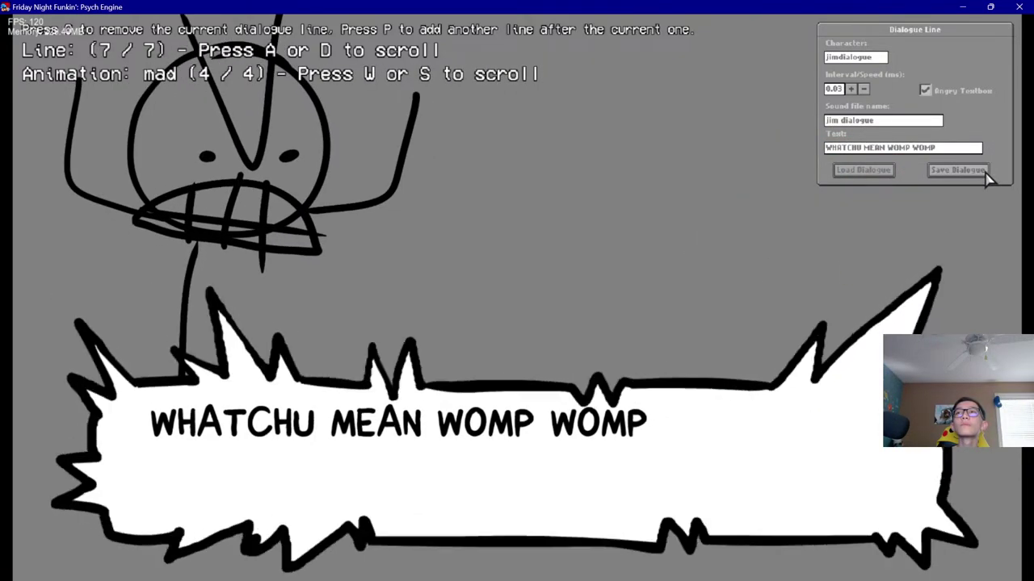
# Save the dialogue as dialogue.json in the Test Mod's data/Jim folder
pyautogui.click(957, 170)
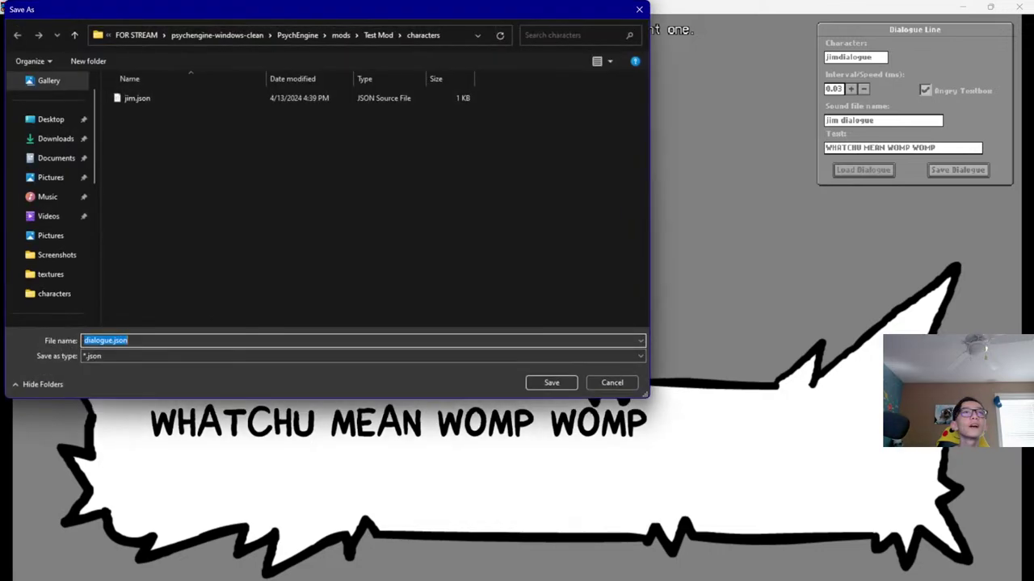
pyautogui.click(339, 37)
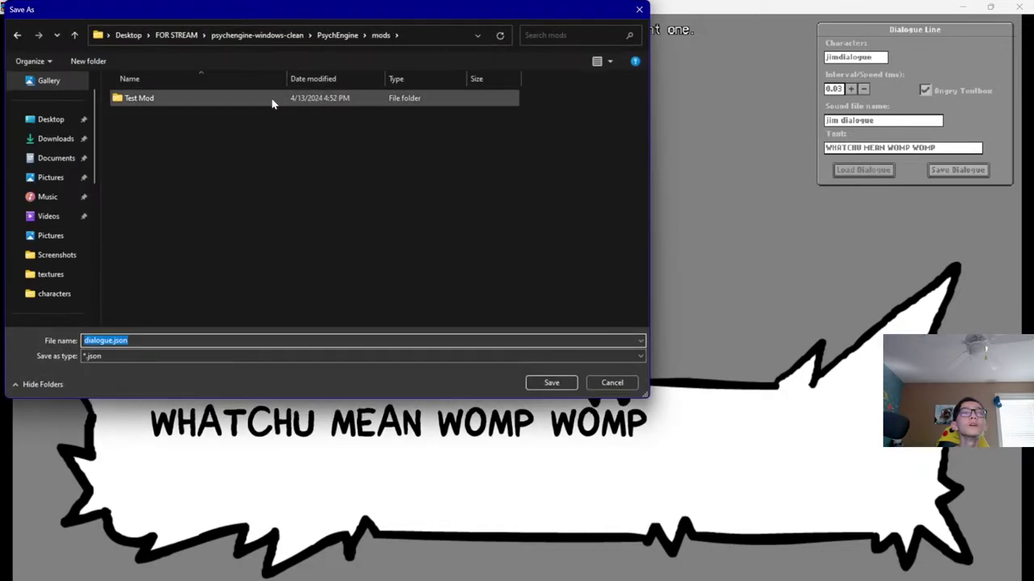
pyautogui.doubleClick(212, 99)
pyautogui.doubleClick(169, 161)
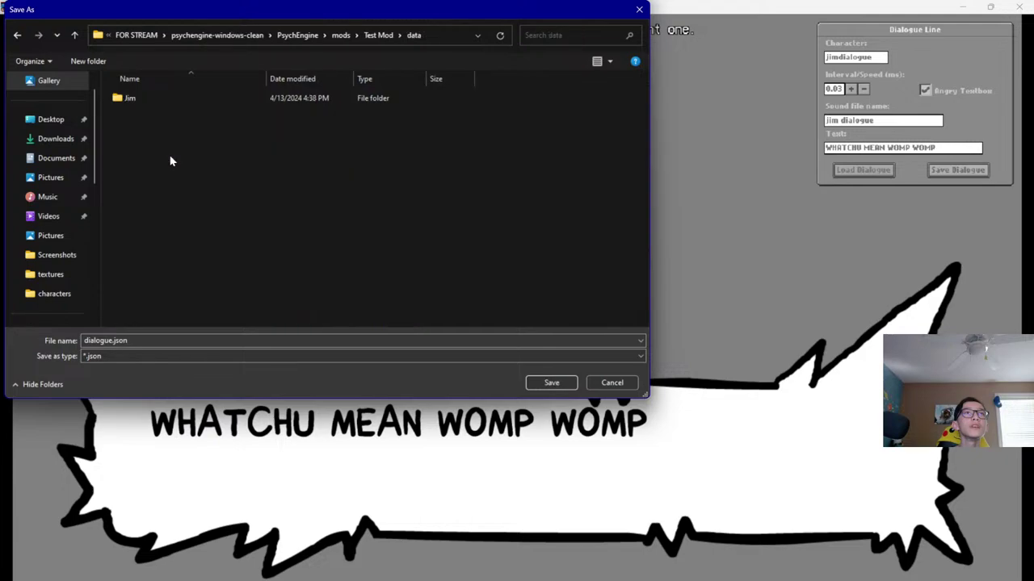
pyautogui.doubleClick(166, 109)
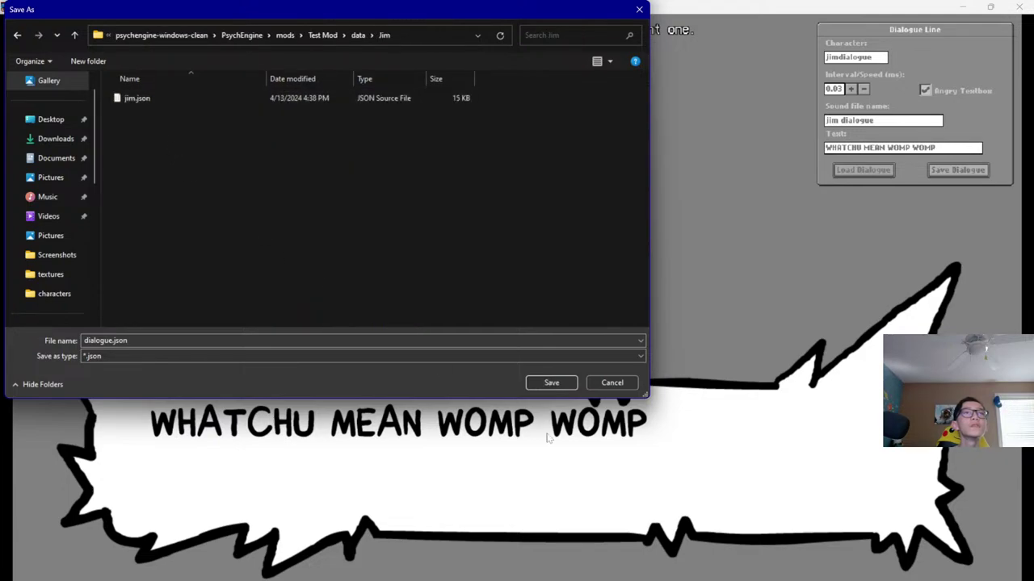
pyautogui.click(552, 383)
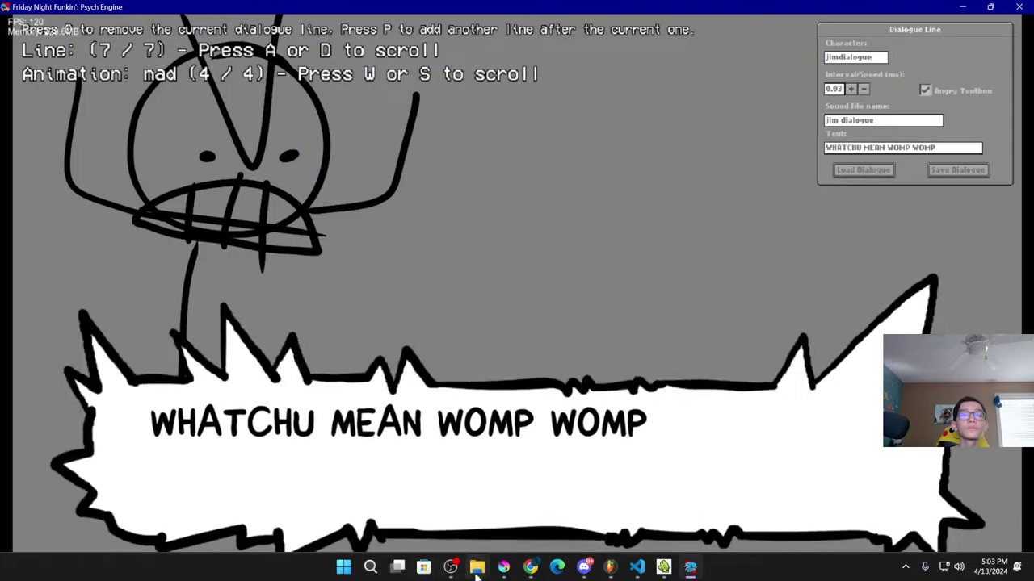
# Switch to File Explorer and check the calidum data folder of the PLUTO'S REPRISAL PART 4 mod for a dialogue script
pyautogui.moveTo(476, 570)
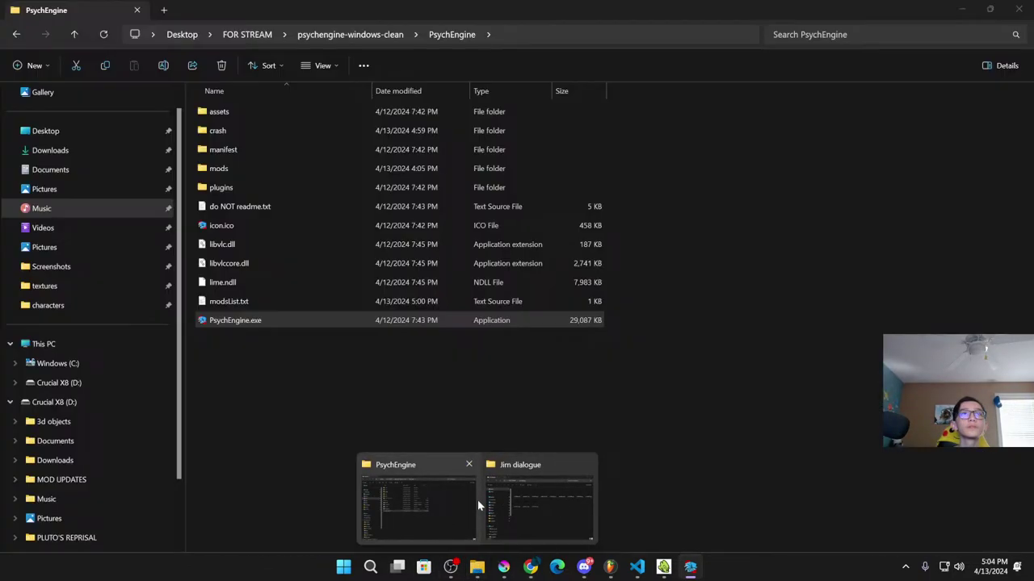
pyautogui.click(475, 504)
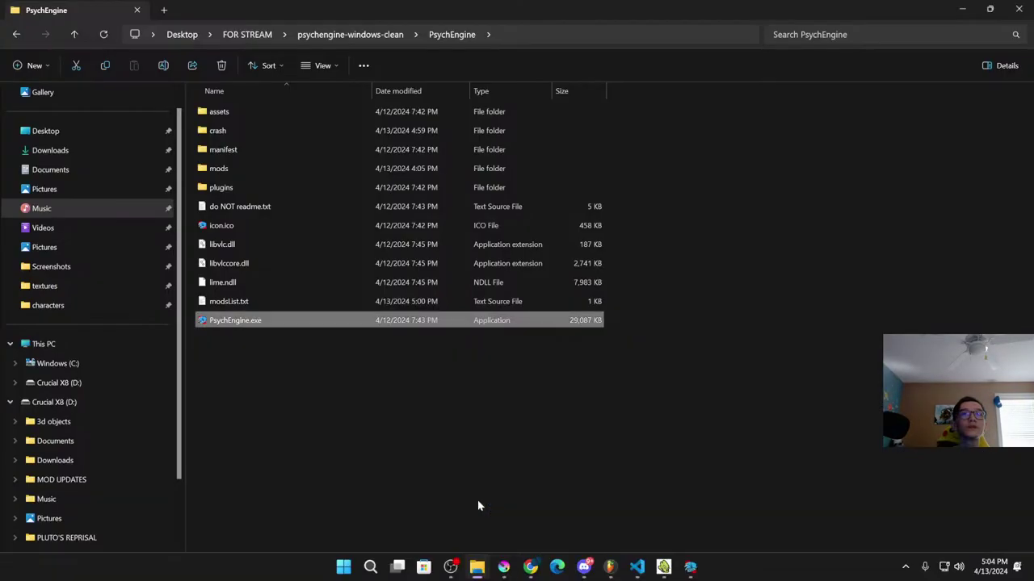
pyautogui.click(120, 543)
pyautogui.doubleClick(576, 118)
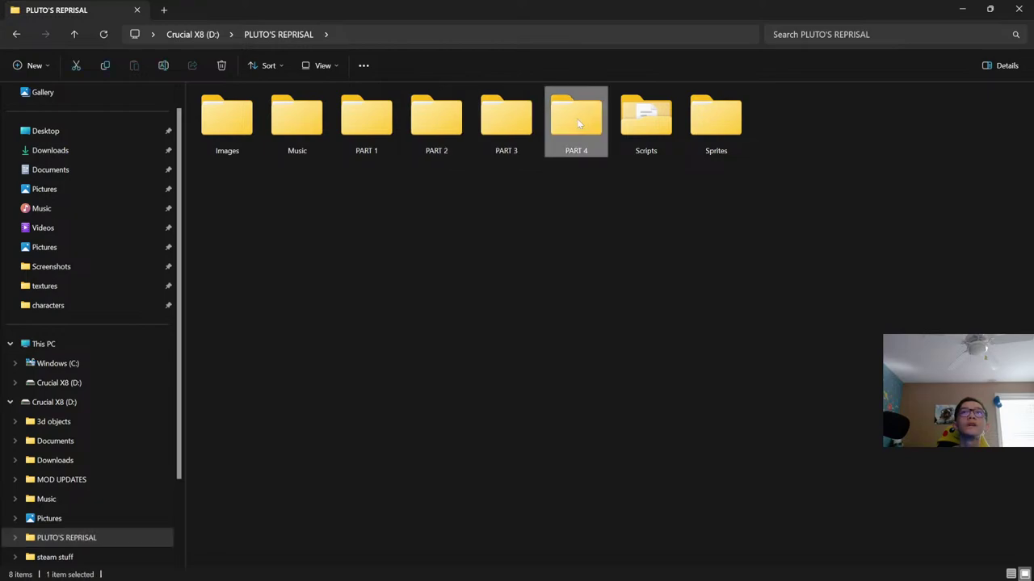
pyautogui.click(269, 135)
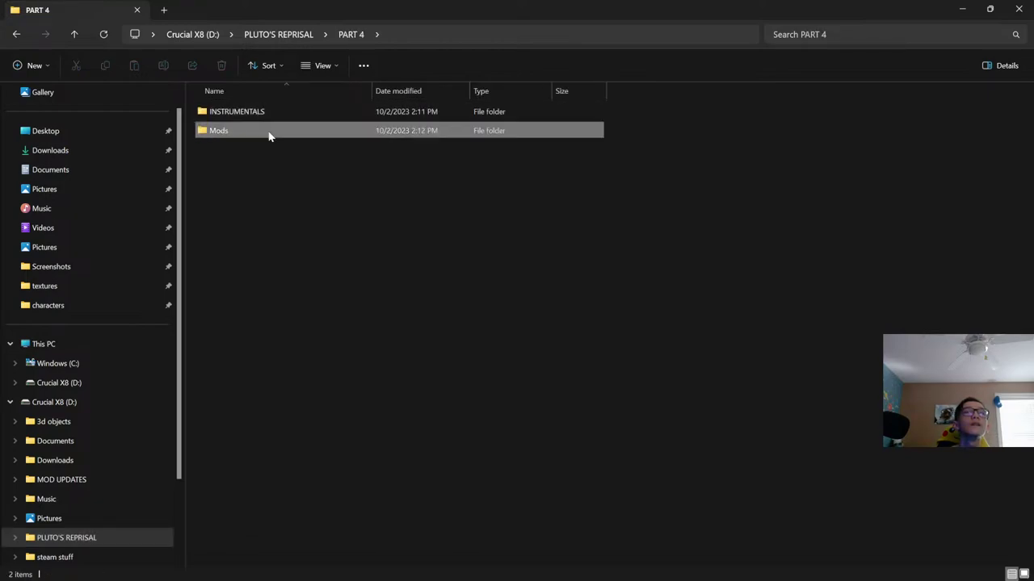
pyautogui.doubleClick(269, 135)
pyautogui.doubleClick(271, 131)
pyautogui.doubleClick(262, 111)
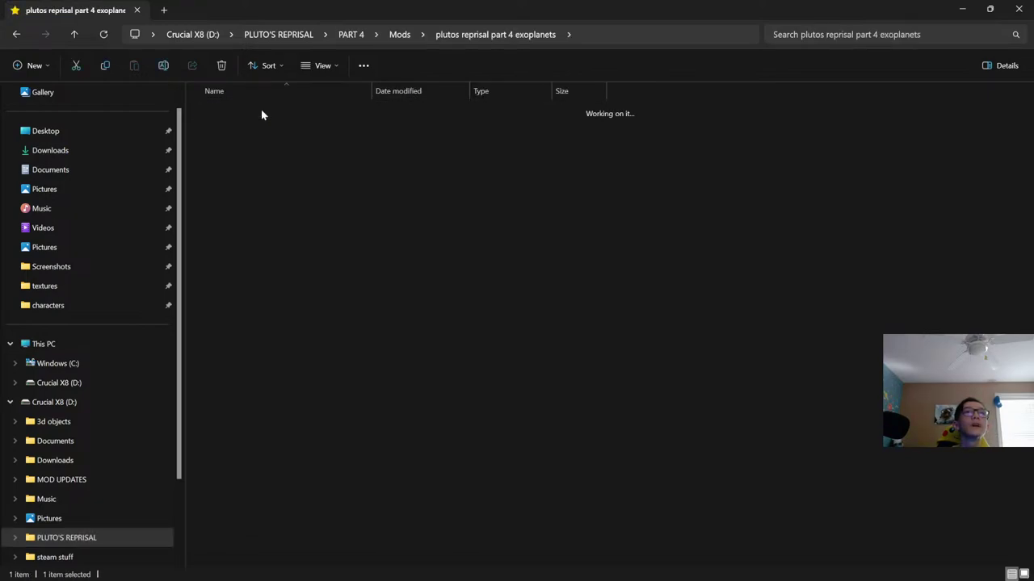
pyautogui.doubleClick(262, 168)
pyautogui.doubleClick(261, 168)
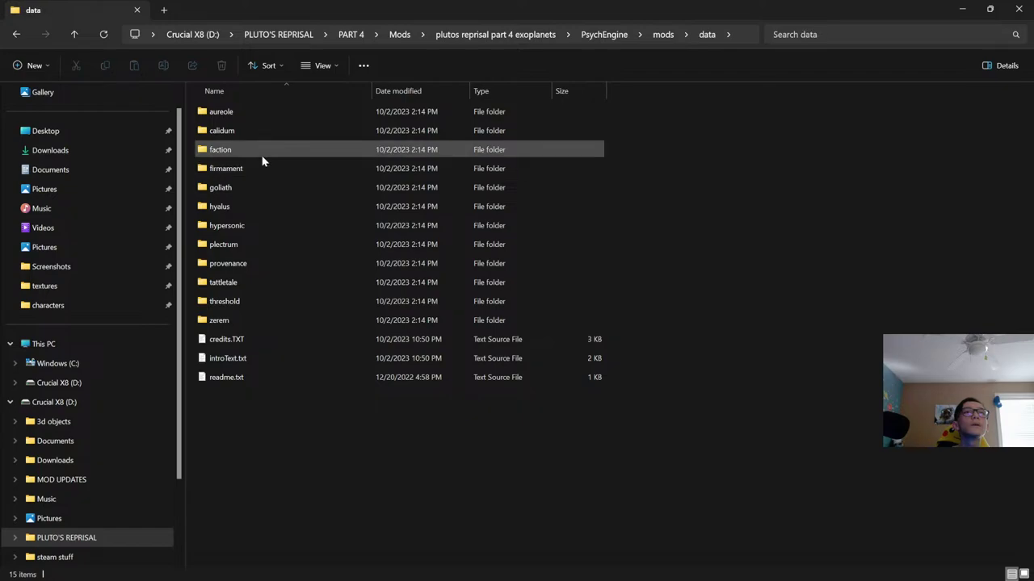
pyautogui.doubleClick(259, 135)
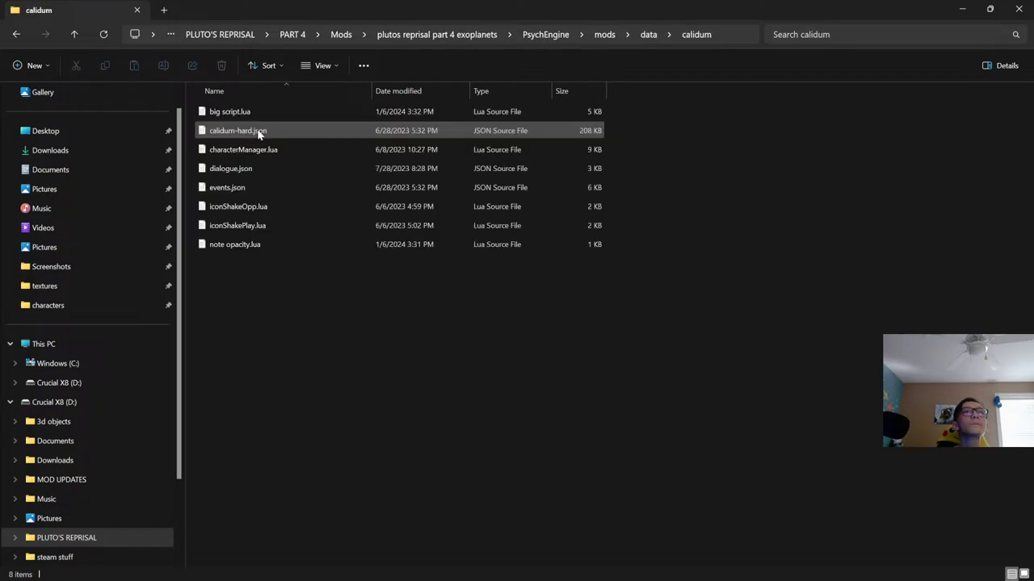
pyautogui.hotkey('alt', 'Left')
pyautogui.hotkey('alt', 'Left')
pyautogui.hotkey('alt', 'Left')
pyautogui.hotkey('alt', 'Left')
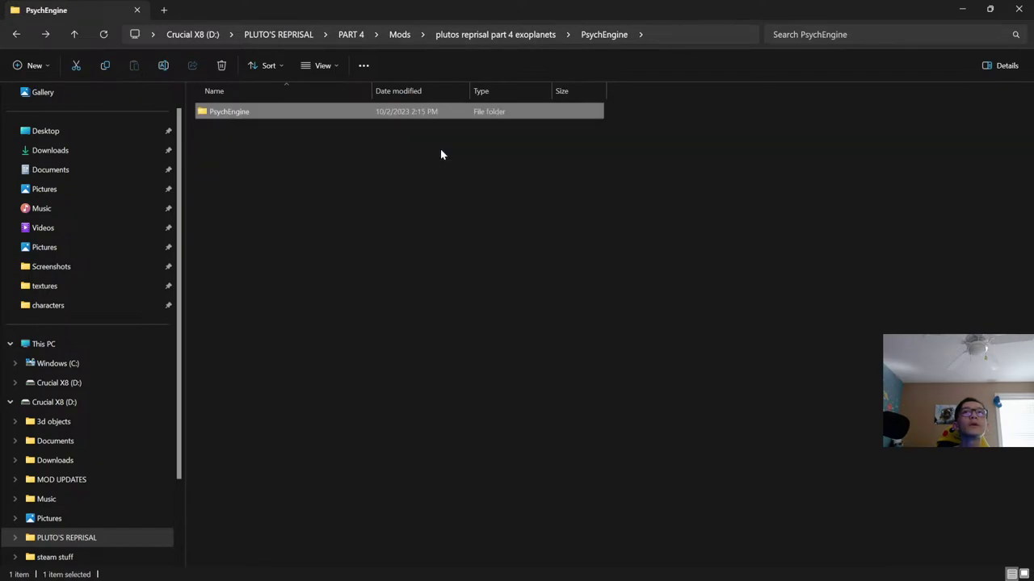
pyautogui.hotkey('alt', 'Left')
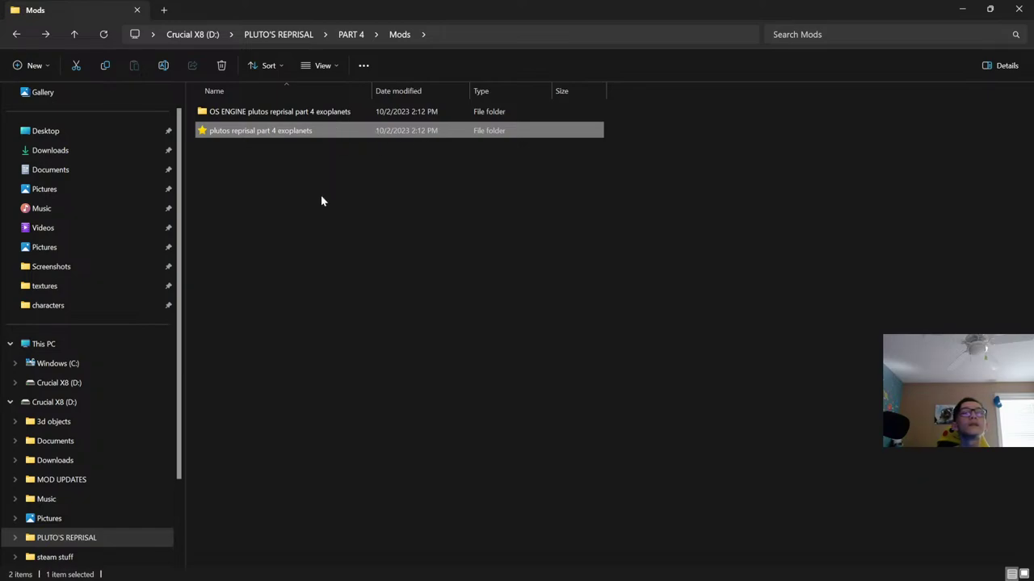
pyautogui.hotkey('alt', 'Left')
pyautogui.hotkey('alt', 'Left')
# Find script.lua in the Kata data folder of the PART 3 OS ENGINE mod, check its dialogue code and copy the file
pyautogui.doubleClick(505, 118)
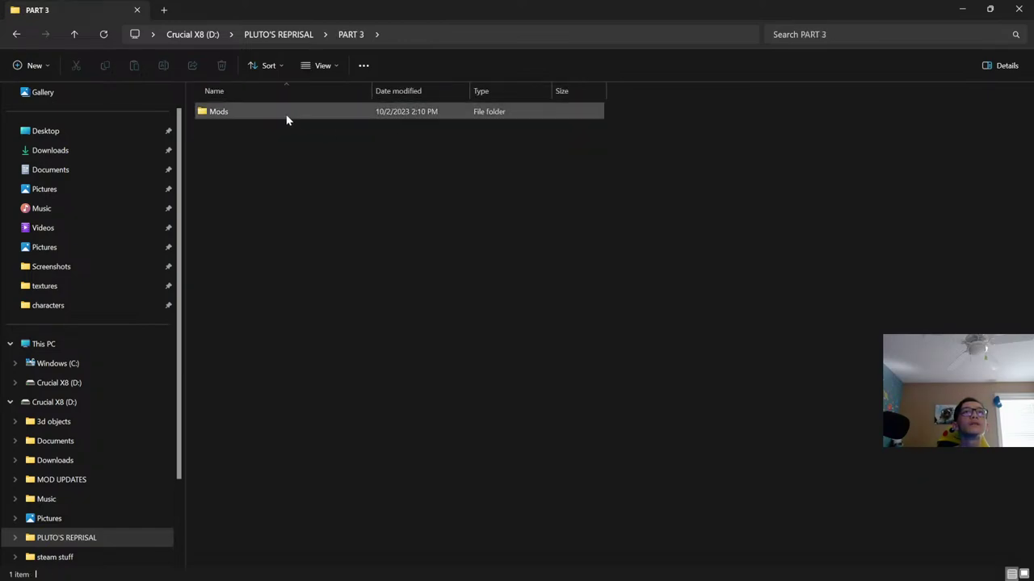
pyautogui.doubleClick(286, 120)
pyautogui.doubleClick(272, 112)
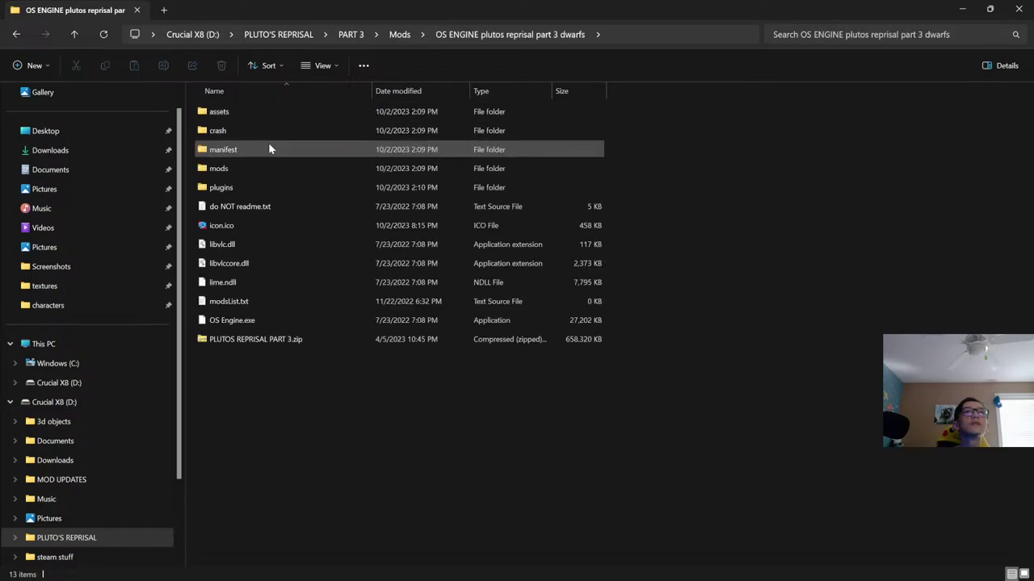
pyautogui.doubleClick(264, 161)
pyautogui.doubleClick(266, 166)
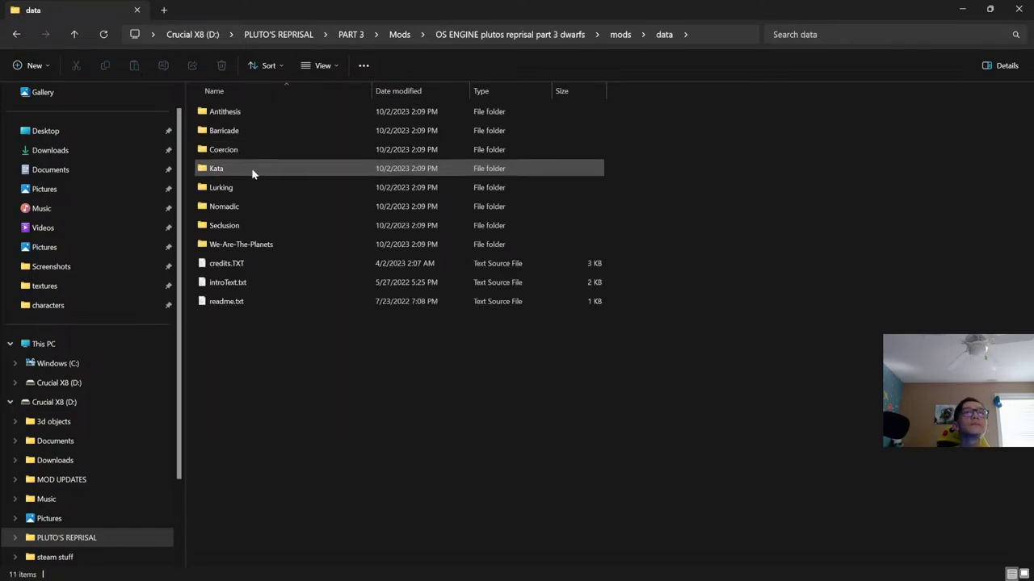
pyautogui.doubleClick(252, 171)
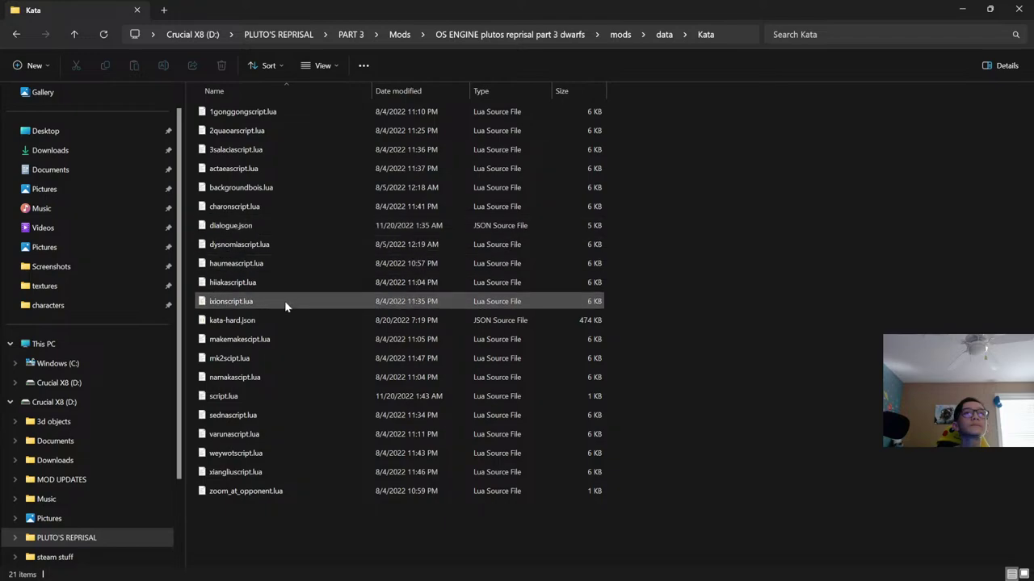
pyautogui.doubleClick(278, 399)
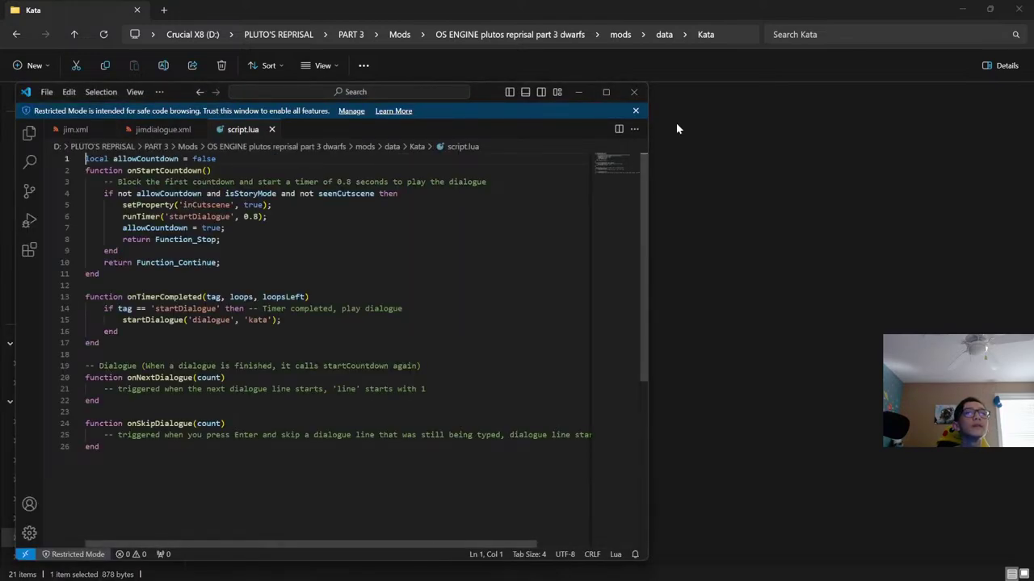
pyautogui.click(633, 91)
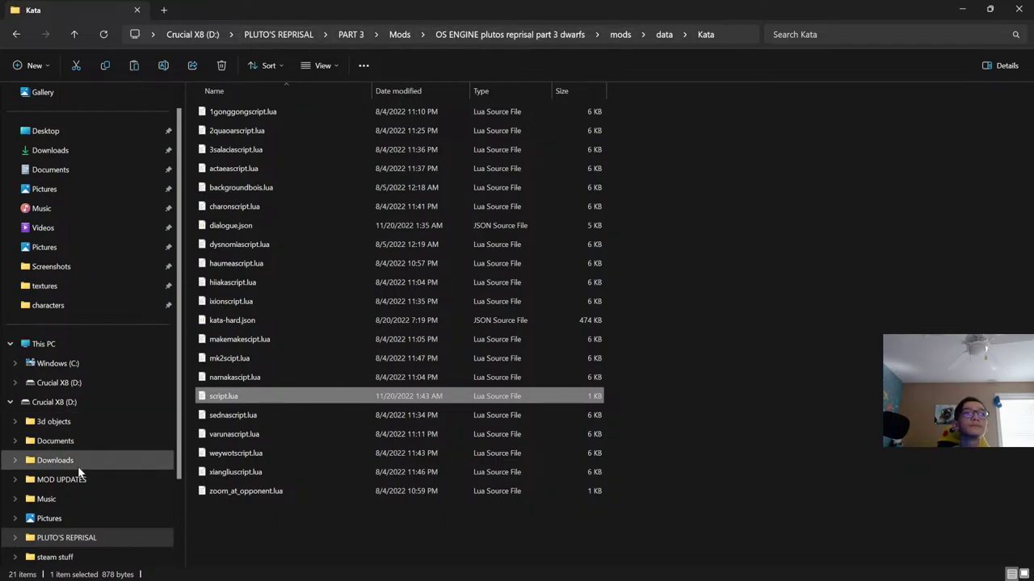
# Paste script.lua into the Test Mod's data/Jim folder inside FOR STREAM on the Desktop
pyautogui.click(81, 149)
pyautogui.click(81, 132)
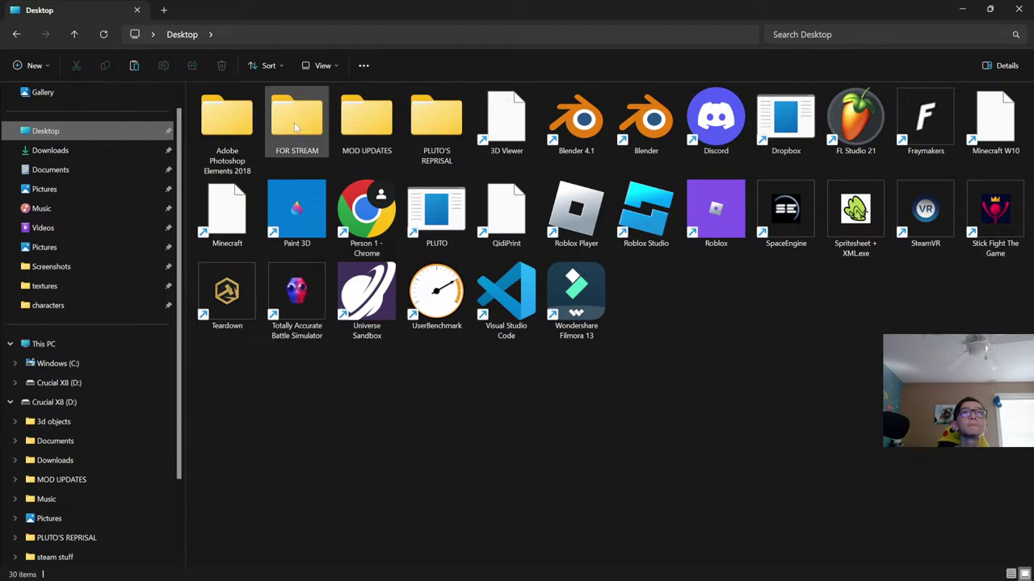
pyautogui.doubleClick(296, 127)
pyautogui.doubleClick(281, 130)
pyautogui.hotkey('alt', 'Left')
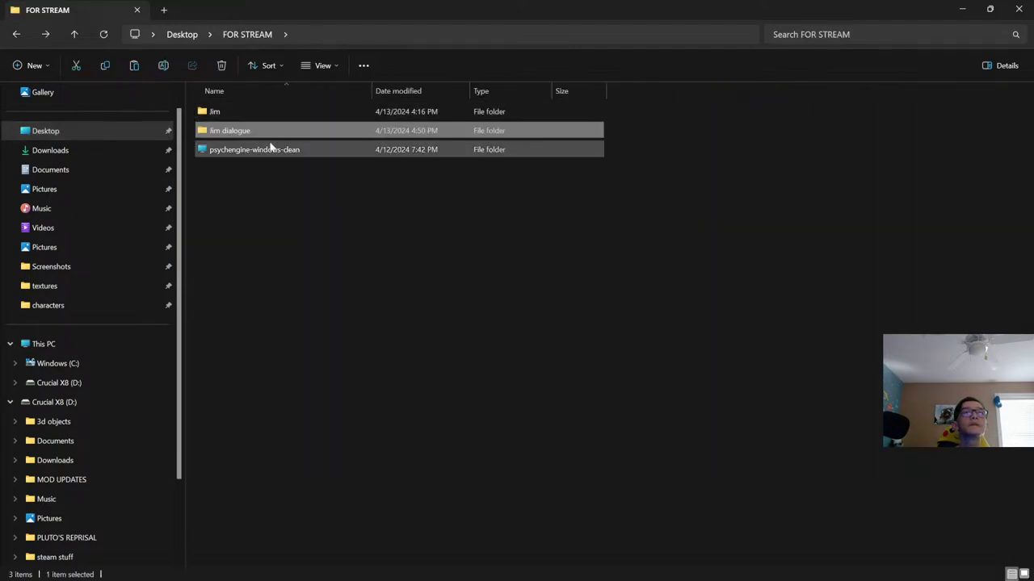
pyautogui.doubleClick(272, 149)
pyautogui.doubleClick(273, 112)
pyautogui.doubleClick(273, 169)
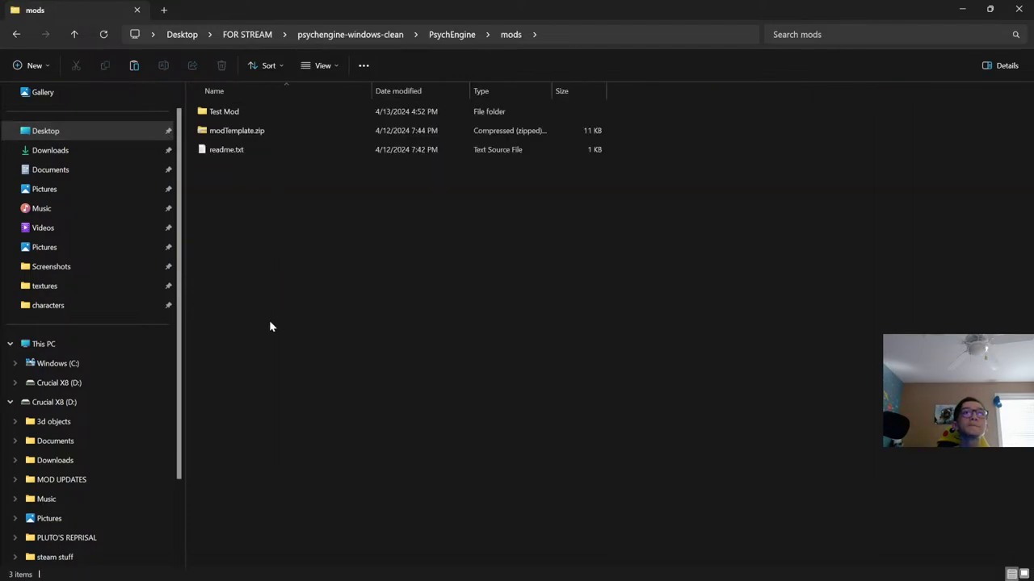
pyautogui.doubleClick(272, 113)
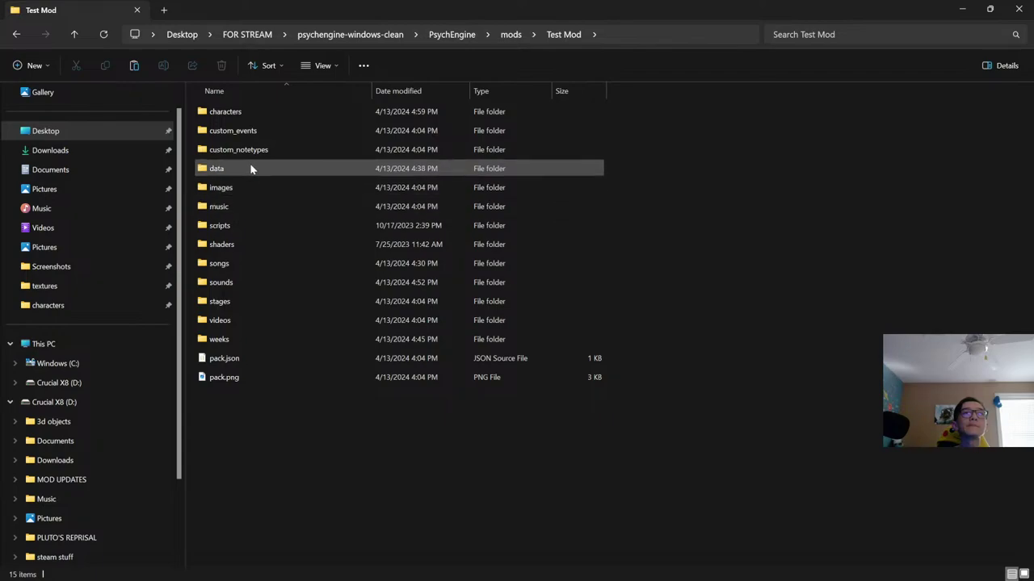
pyautogui.doubleClick(251, 168)
pyautogui.doubleClick(243, 114)
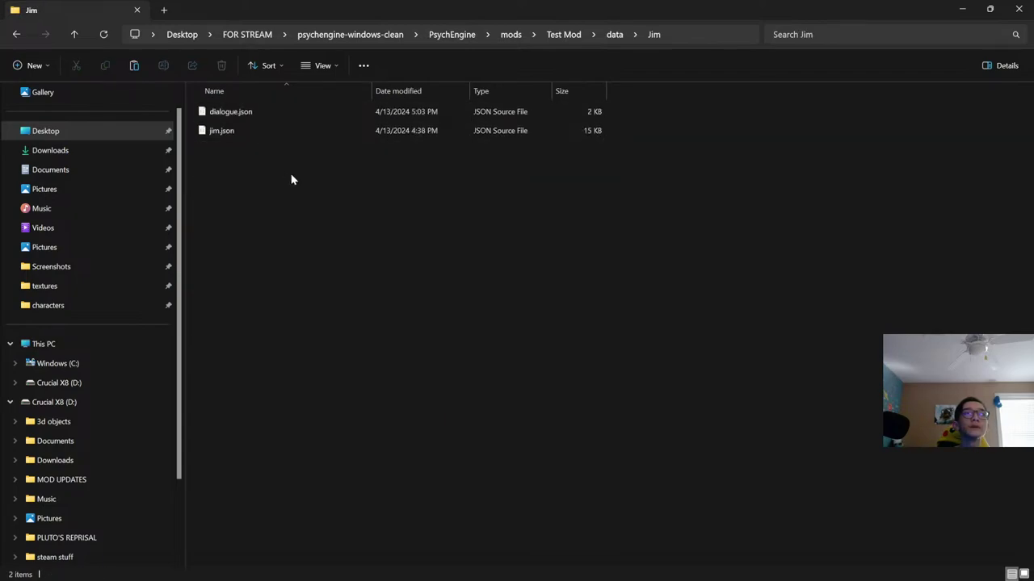
pyautogui.hotkey('ctrl', 'v')
# Open the Test Mod's script.lua in VS Code and select the 'kata' music name in its startDialogue call
pyautogui.doubleClick(225, 149)
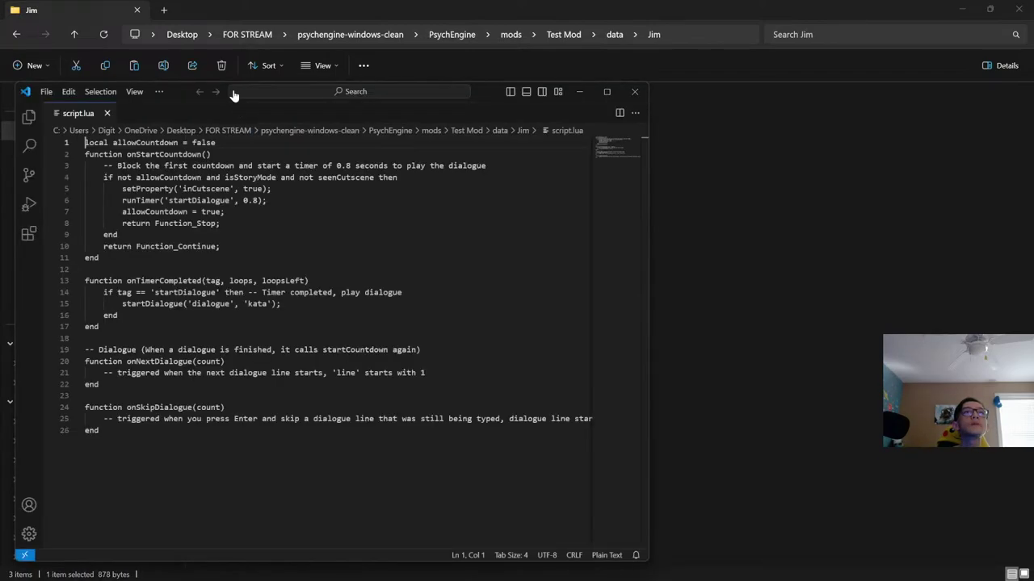
pyautogui.click(162, 91)
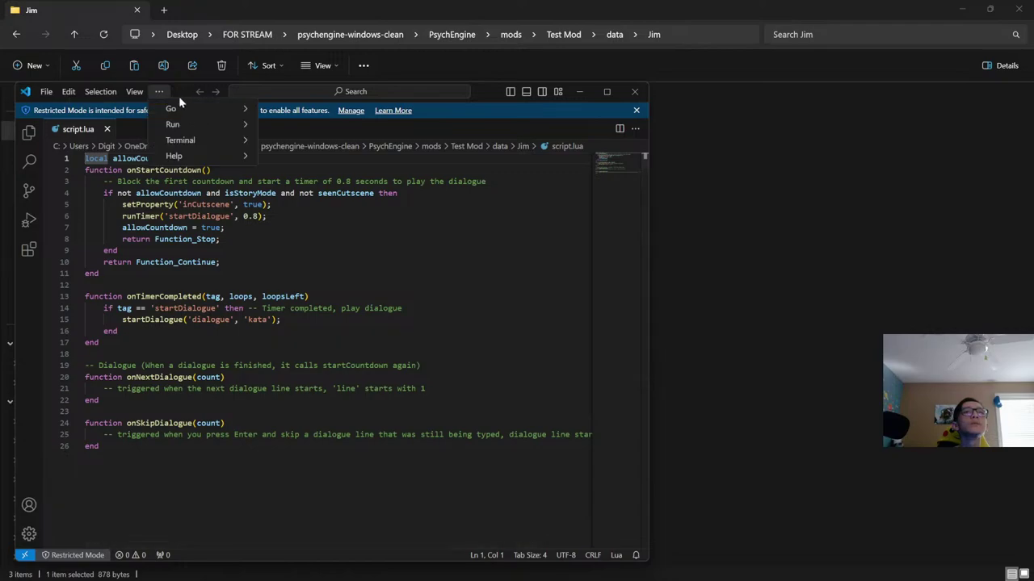
pyautogui.moveTo(187, 90); pyautogui.dragTo(632, 114)
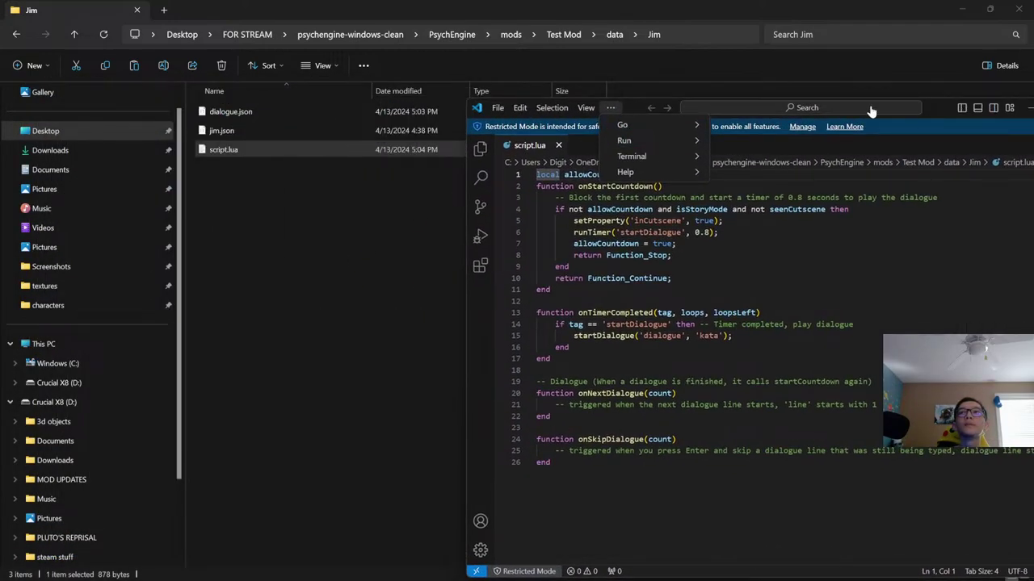
pyautogui.click(609, 108)
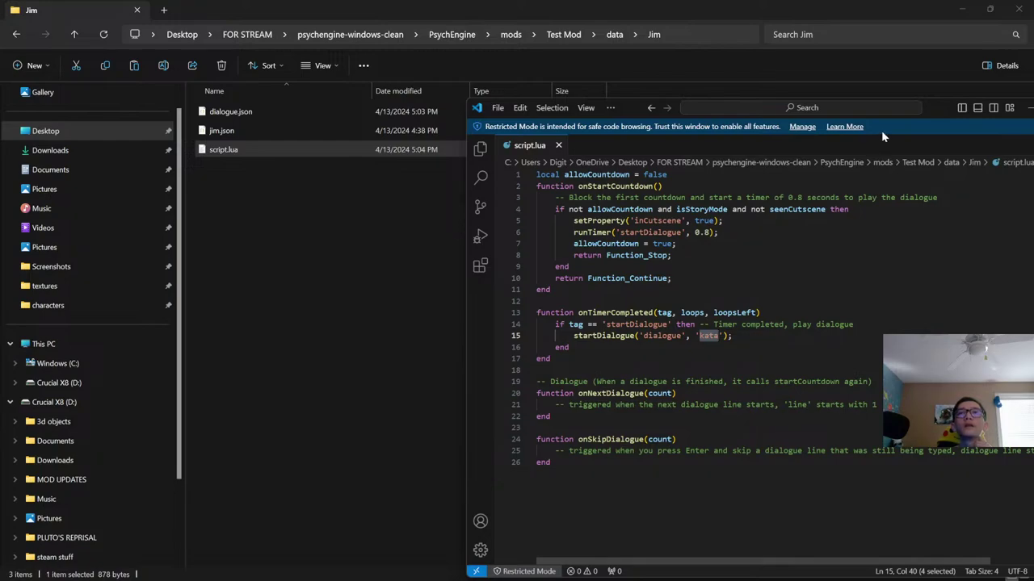
pyautogui.moveTo(936, 103); pyautogui.dragTo(843, 95)
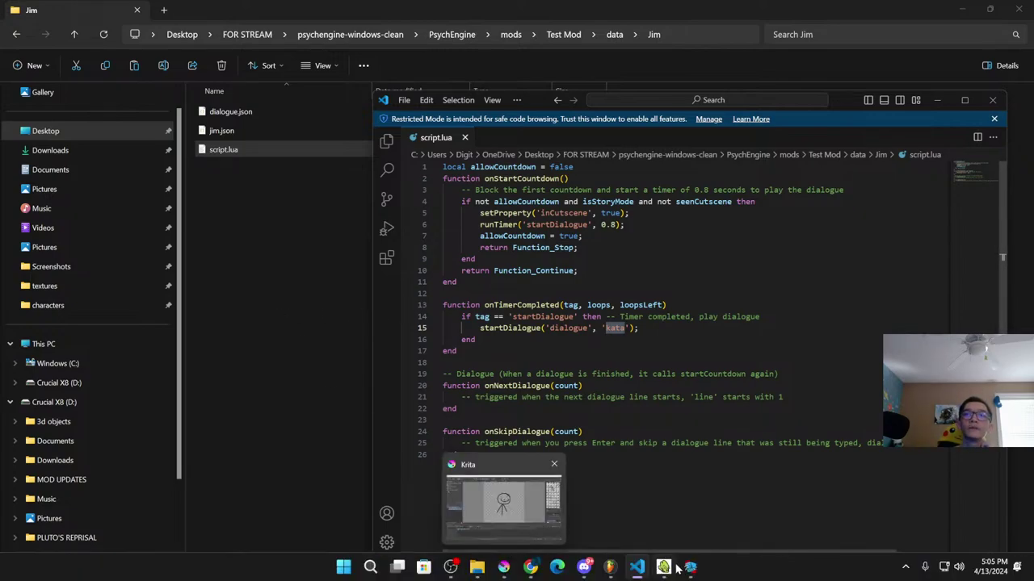
# Switch to FL Studio, place Pattern 1 at bar 1 of Track 1 in the playlist and play it in song mode
pyautogui.click(618, 575)
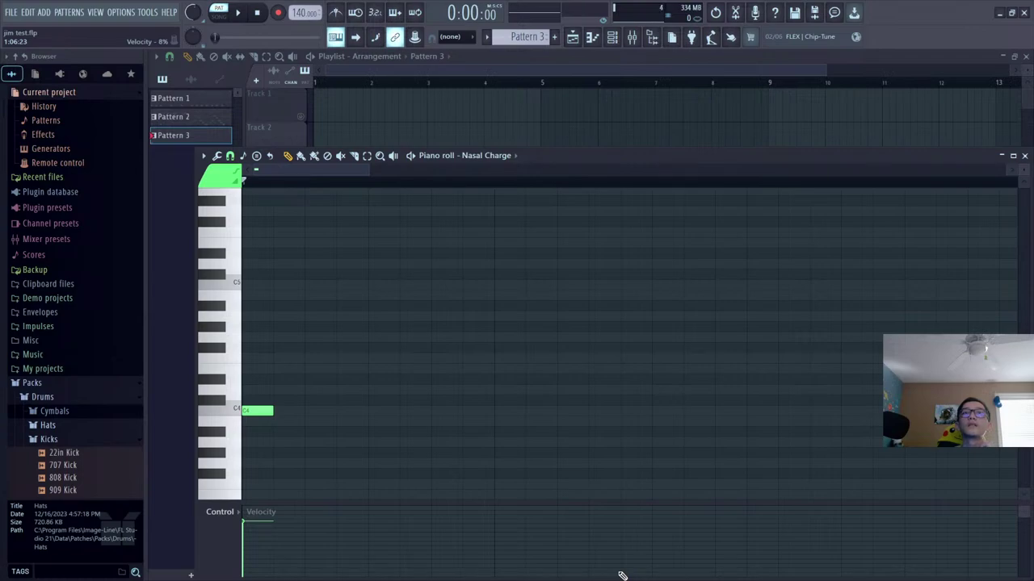
pyautogui.press('super')
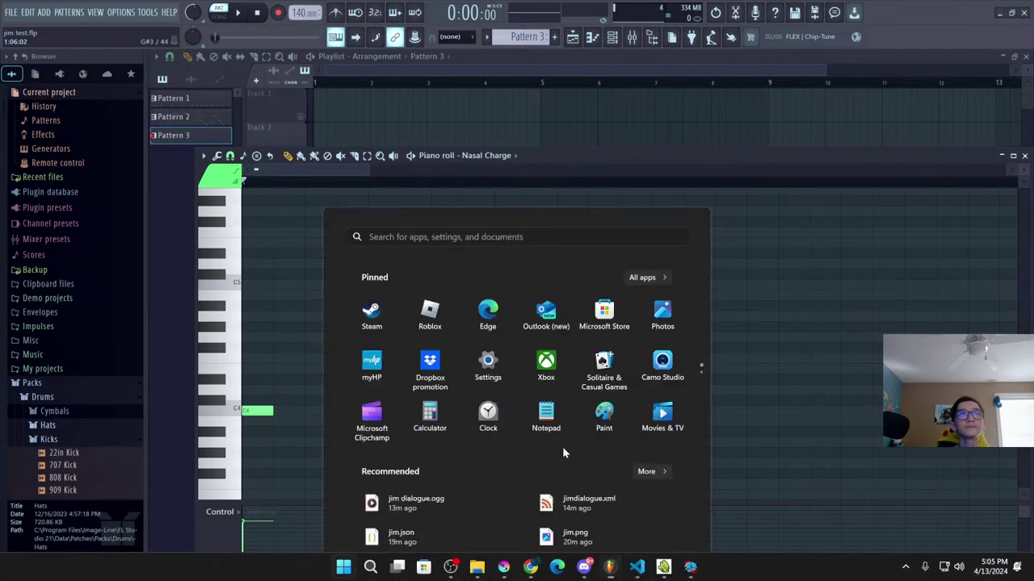
pyautogui.press('super')
pyautogui.click(240, 103)
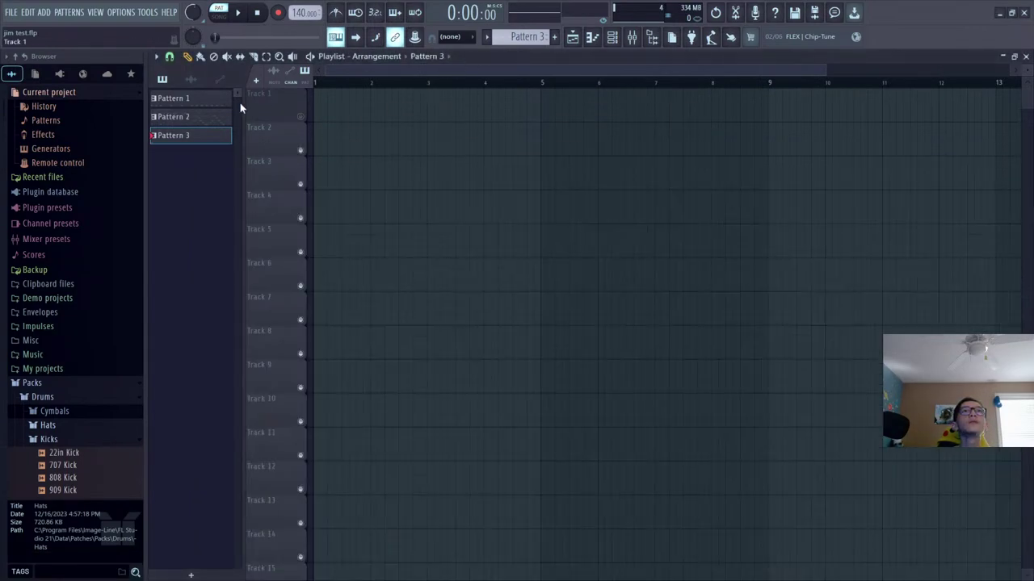
pyautogui.scroll(-1, 273, 127)
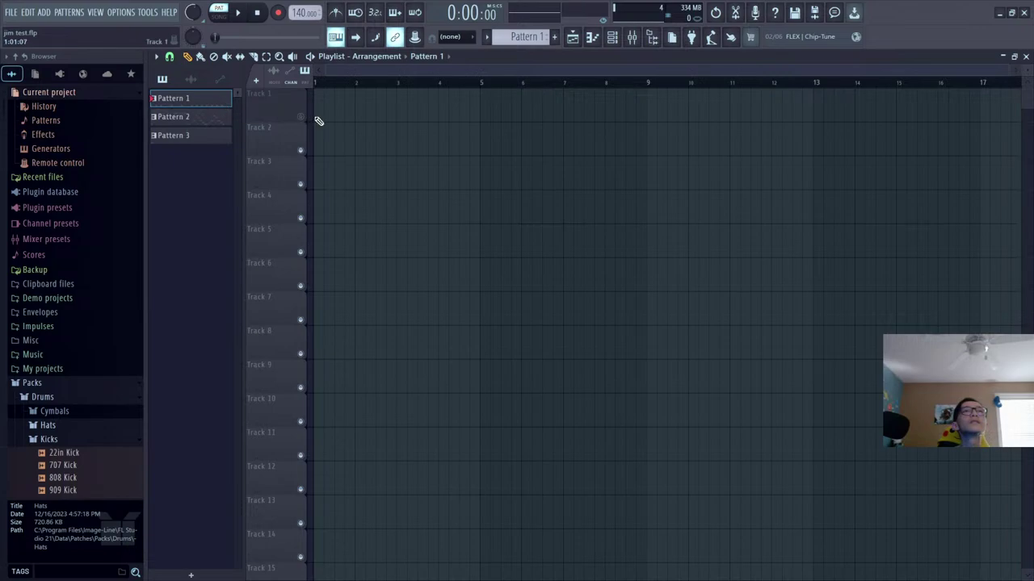
pyautogui.scroll(2, 275, 103)
pyautogui.press('l')
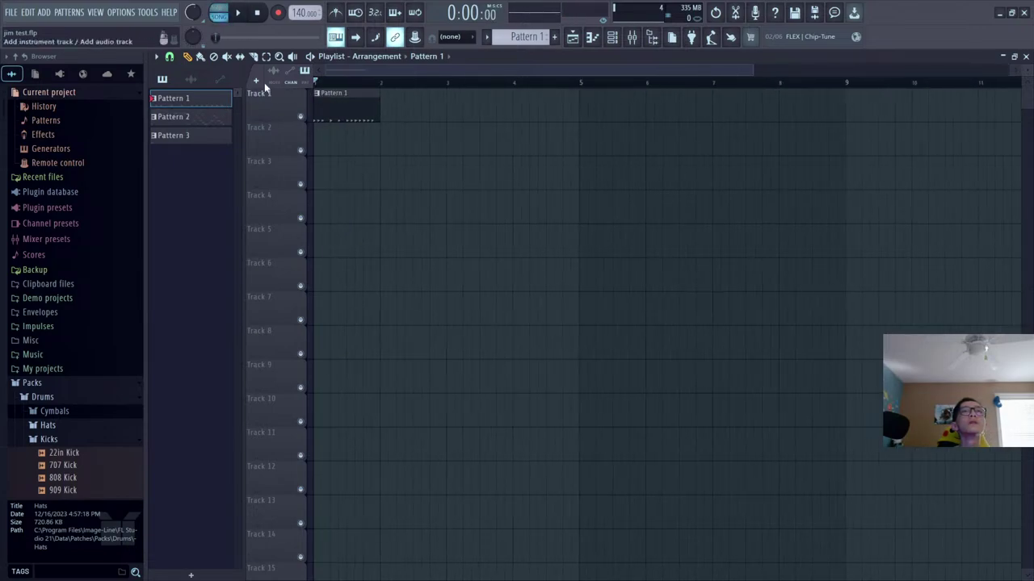
pyautogui.press('space')
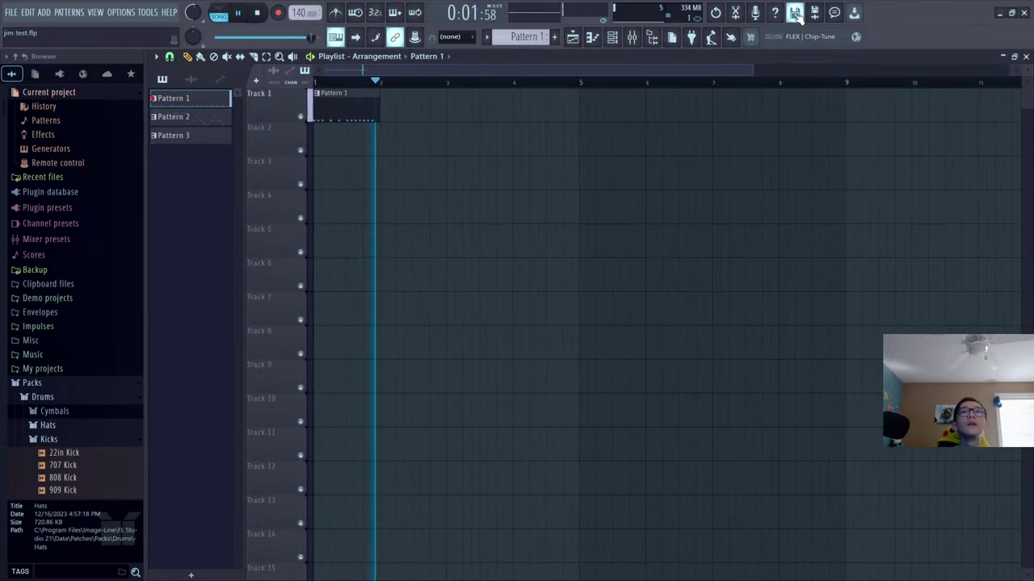
# Start saving the song under a new name and browse to the Test Mod's sounds folder in FOR STREAM on the Desktop
pyautogui.click(795, 14)
pyautogui.scroll(5, 32, 134)
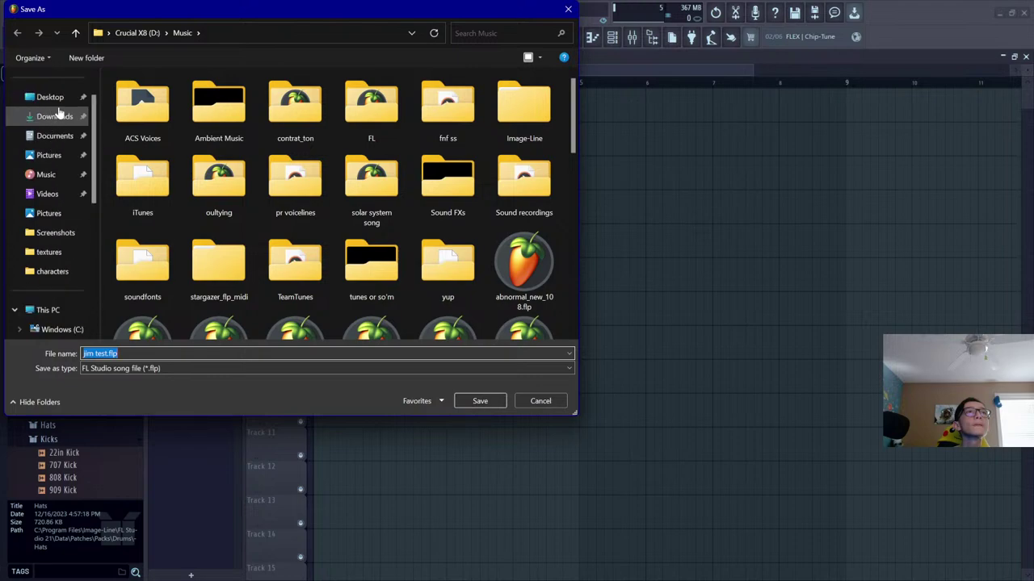
pyautogui.click(32, 97)
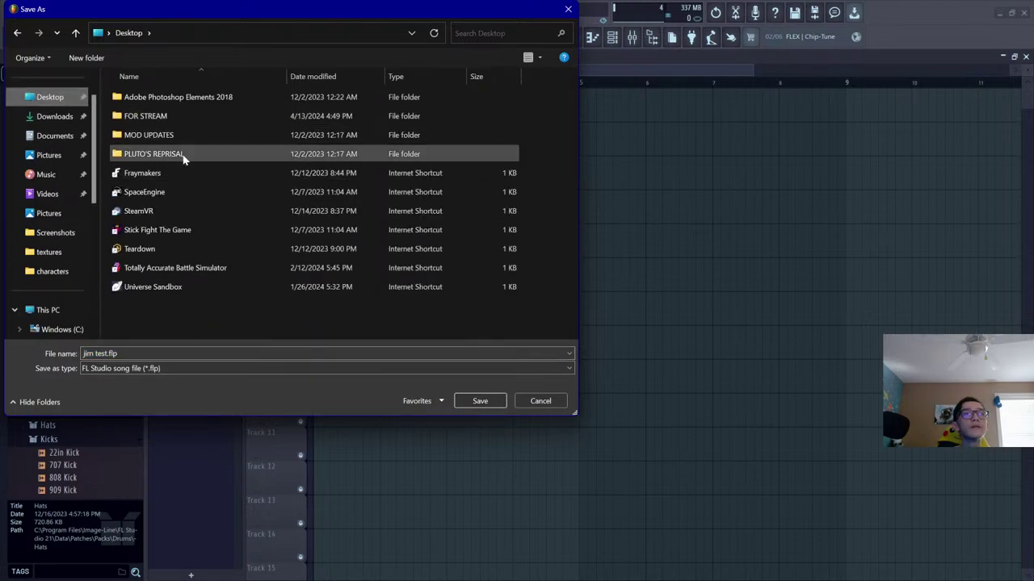
pyautogui.doubleClick(186, 116)
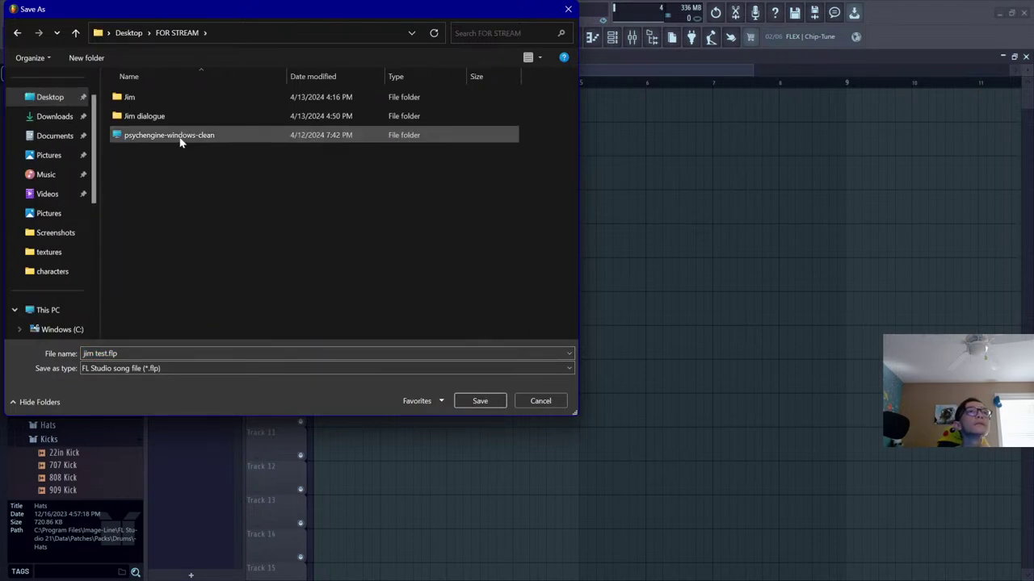
pyautogui.doubleClick(179, 135)
pyautogui.doubleClick(179, 99)
pyautogui.doubleClick(176, 135)
pyautogui.click(178, 99)
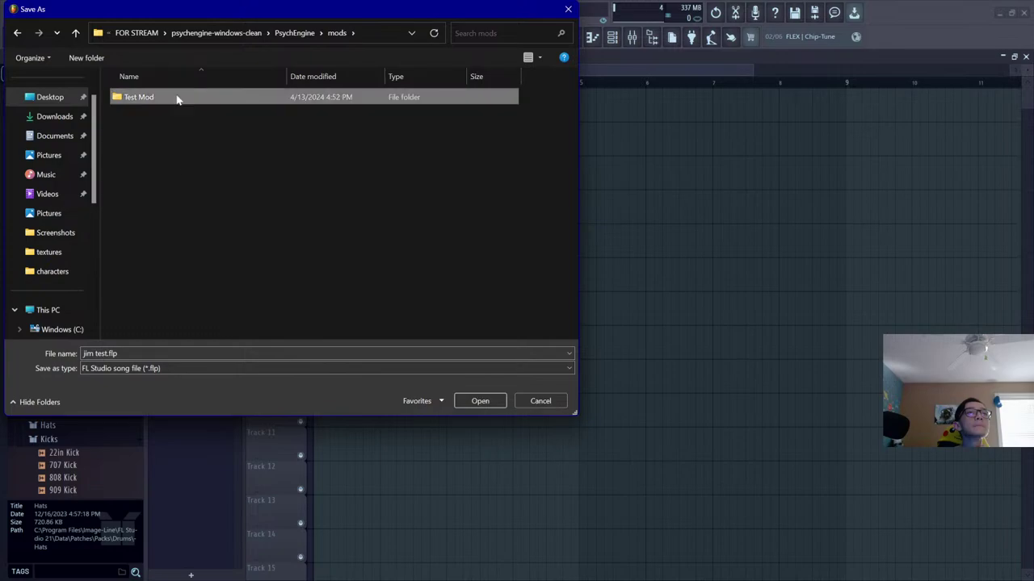
pyautogui.doubleClick(193, 100)
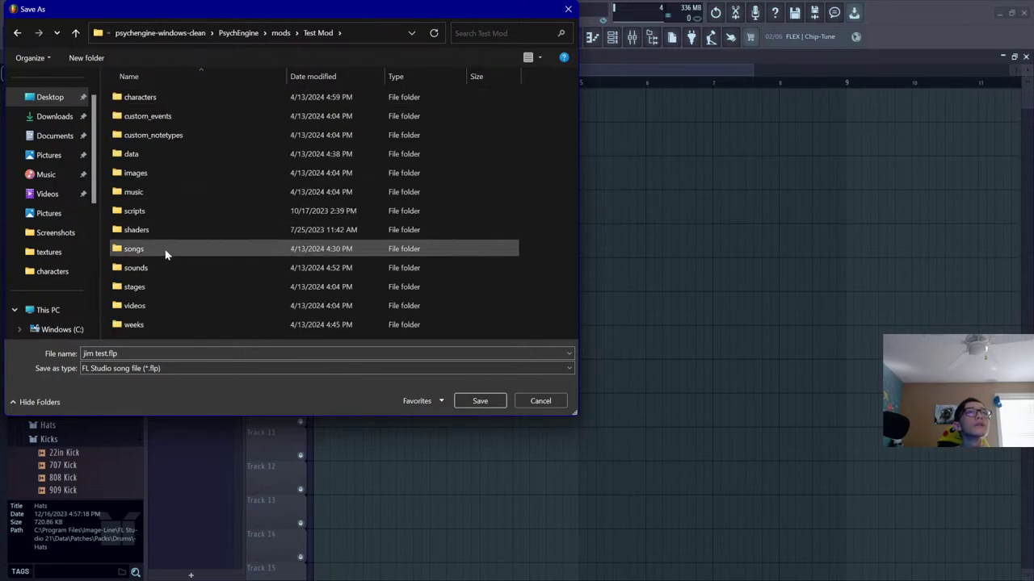
pyautogui.doubleClick(161, 273)
# Render the song as an Ogg Vorbis audio file named jim bg
pyautogui.click(185, 368)
pyautogui.click(194, 410)
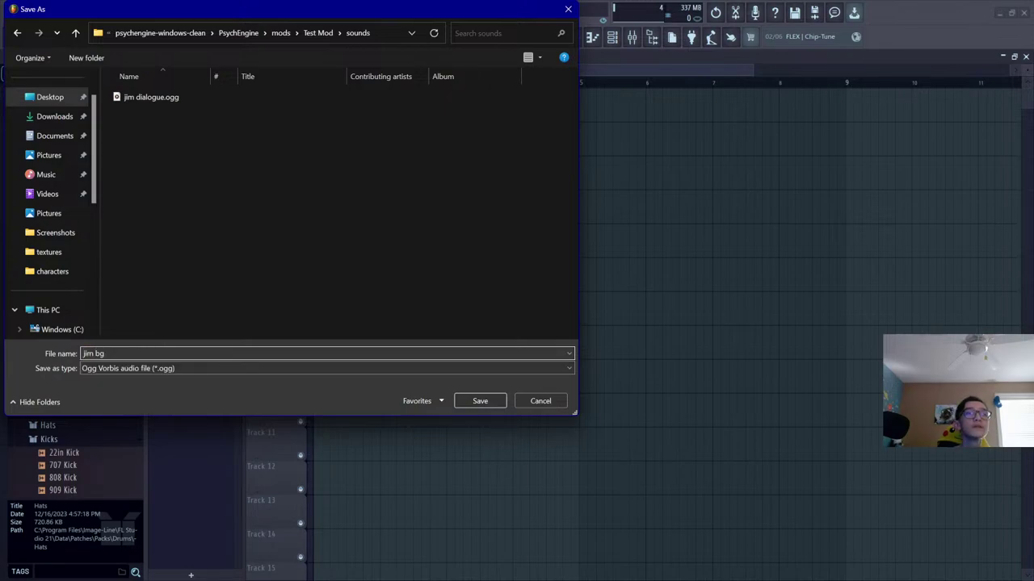
pyautogui.click(479, 401)
pyautogui.click(638, 467)
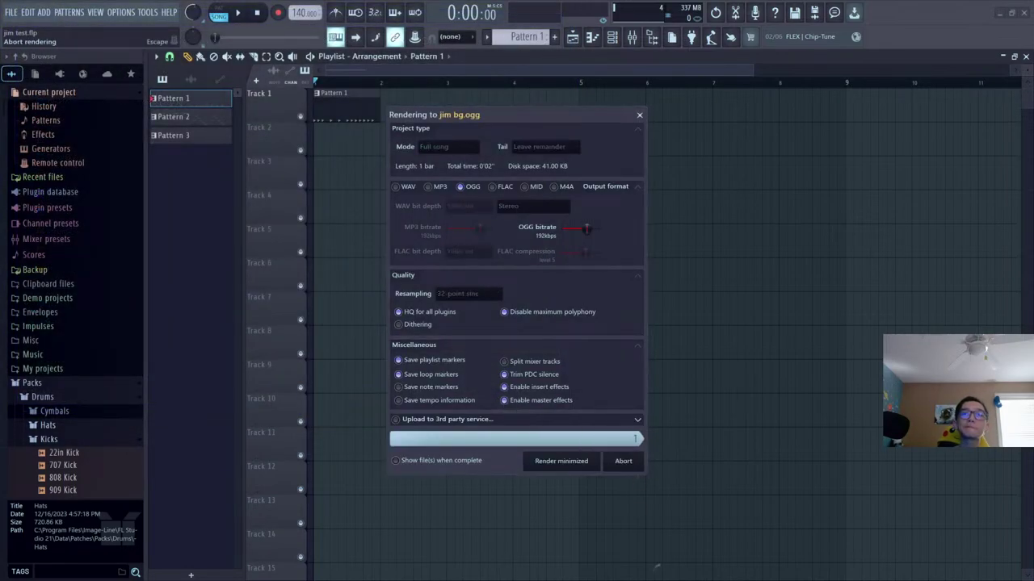
# Return to script.lua in VS Code and set the music name in the startDialogue call to 'jim bg'
pyautogui.press('super')
pyautogui.click(694, 570)
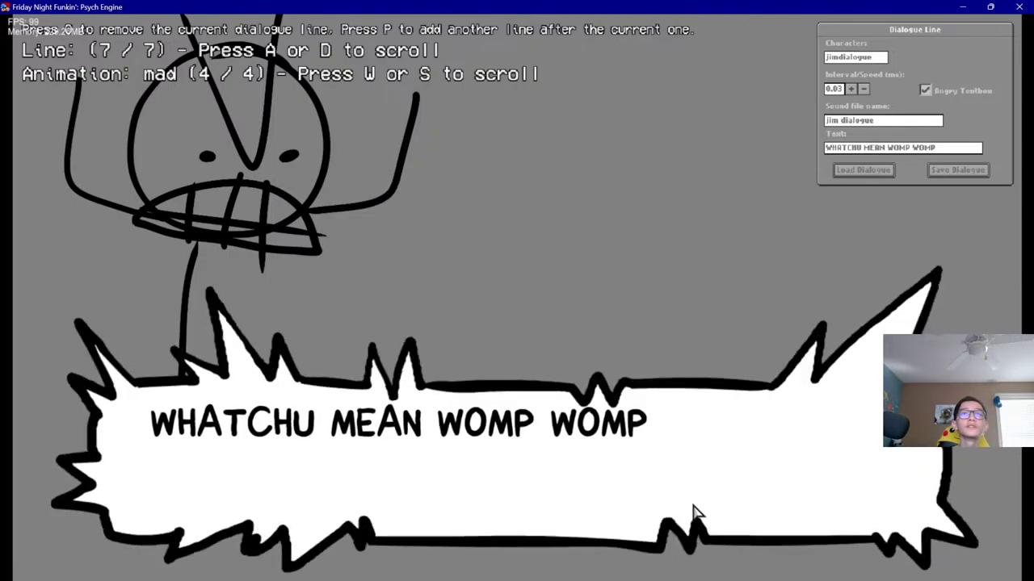
pyautogui.press('super')
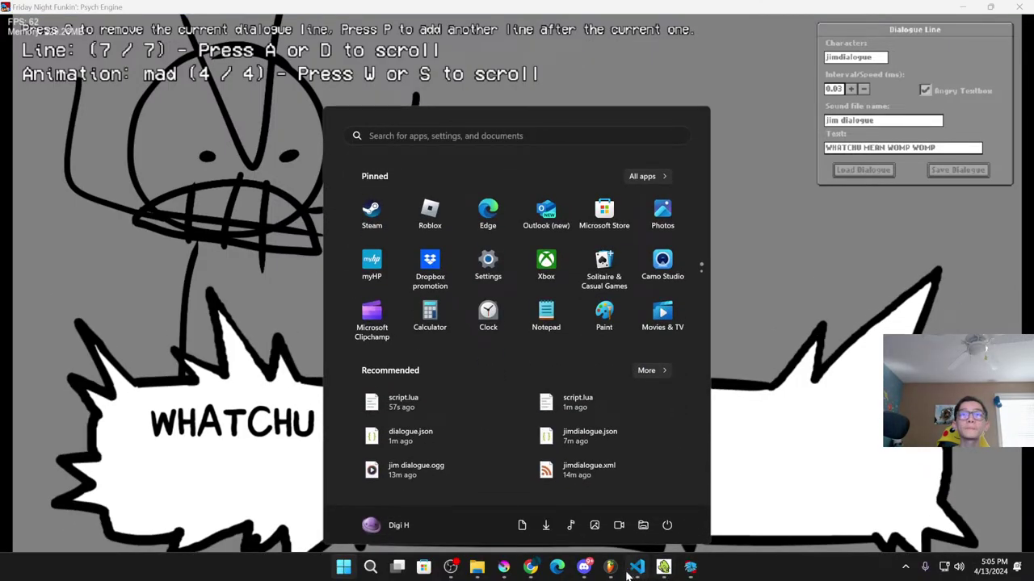
pyautogui.moveTo(473, 565)
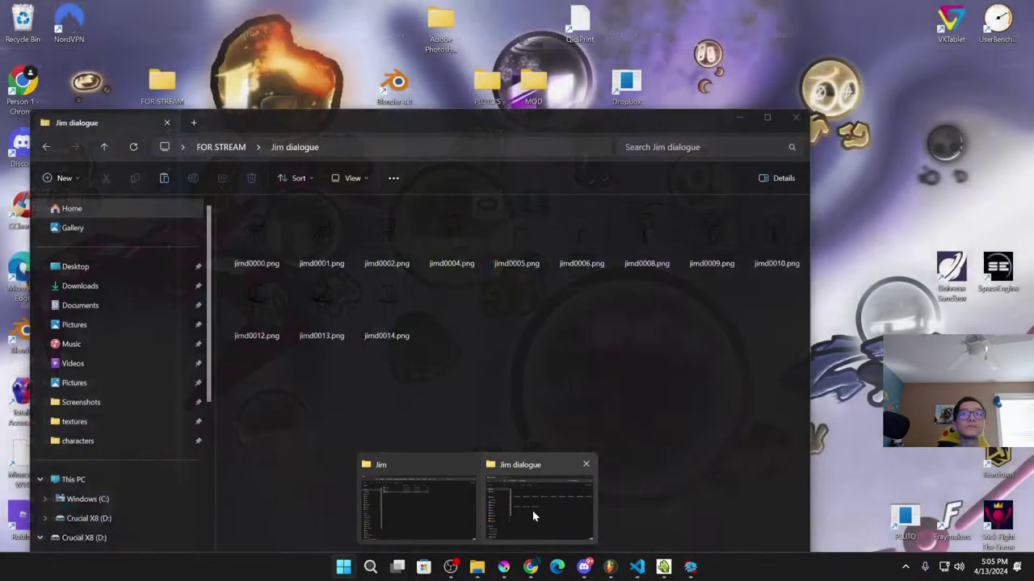
pyautogui.click(637, 566)
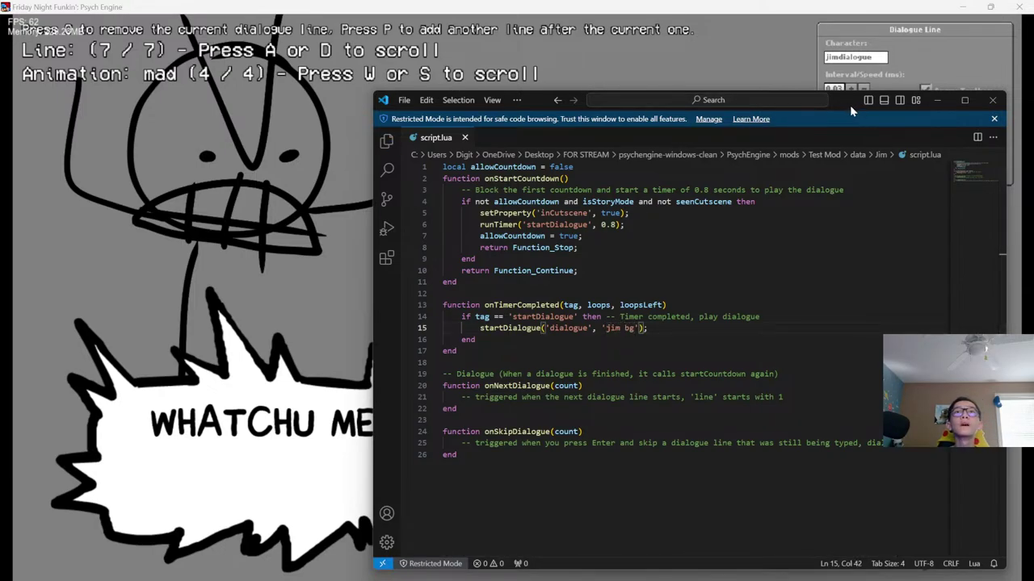
# Switch to Psych Engine, leave the Dialogue Editor and start the Jim week in Story Mode on normal difficulty
pyautogui.click(689, 567)
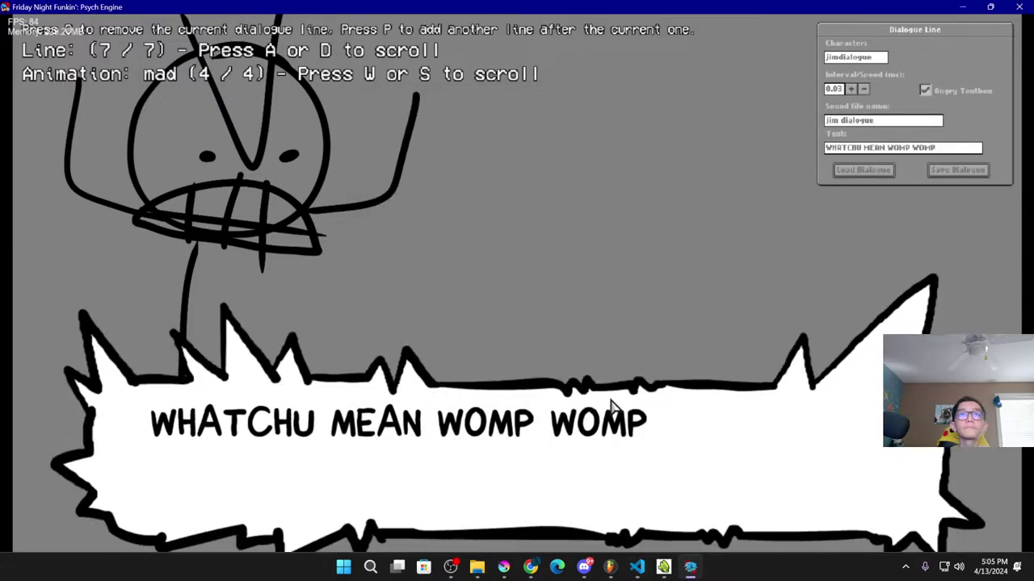
pyautogui.press('Escape')
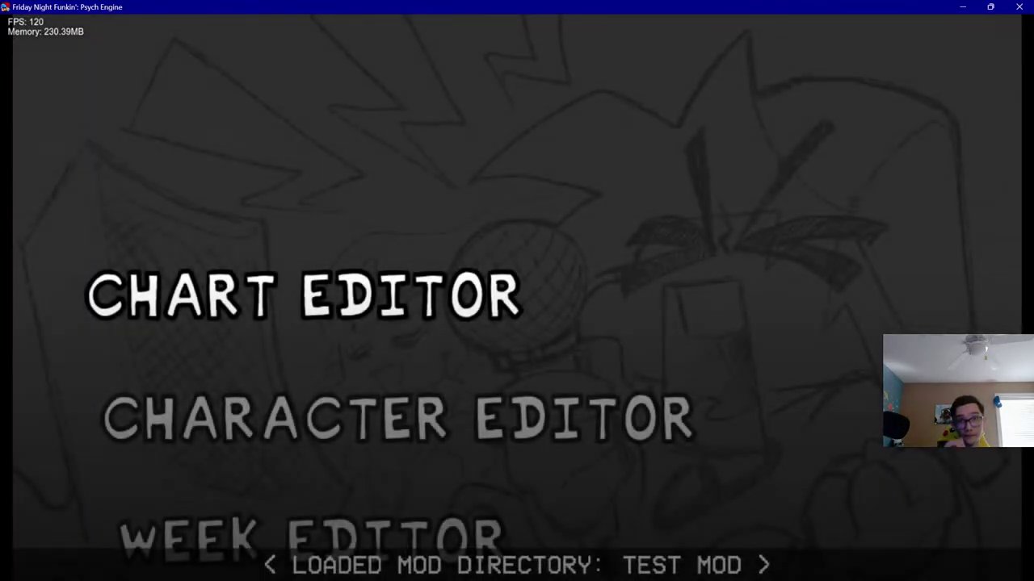
pyautogui.press('Down')
pyautogui.press('Down')
pyautogui.press('Down')
pyautogui.press('Down')
pyautogui.press('Down')
pyautogui.press('Up')
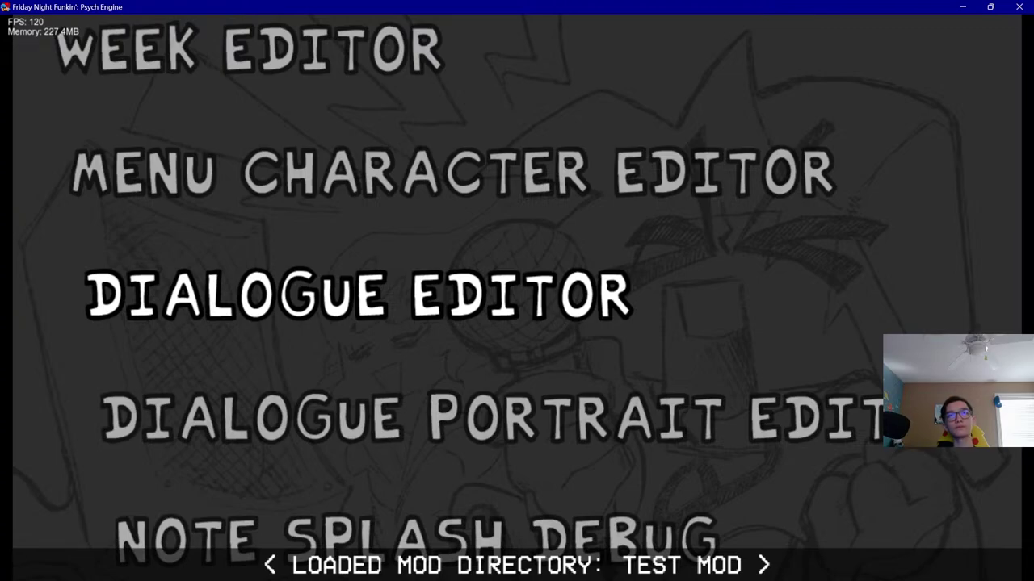
pyautogui.press('Escape')
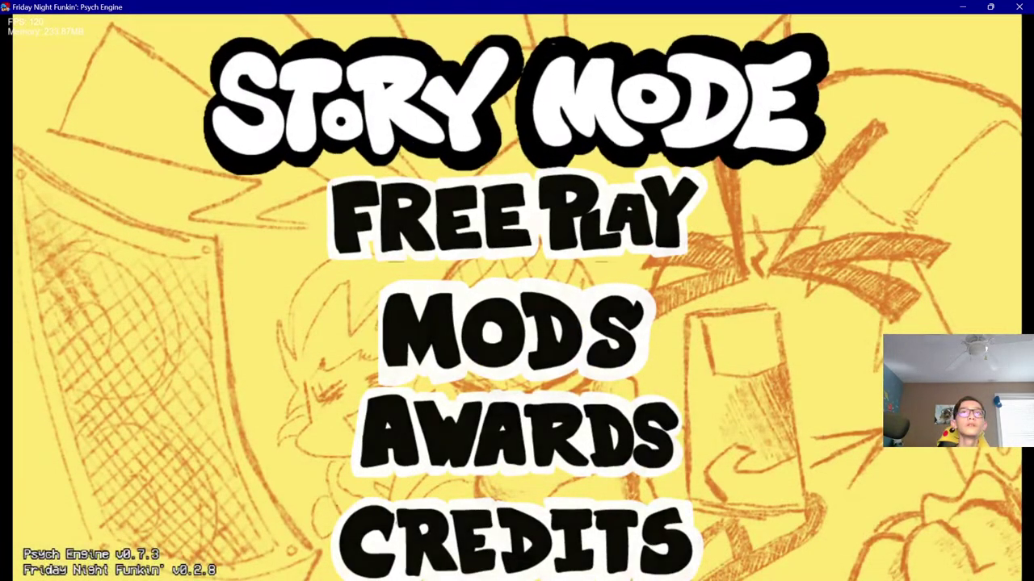
pyautogui.press('Return')
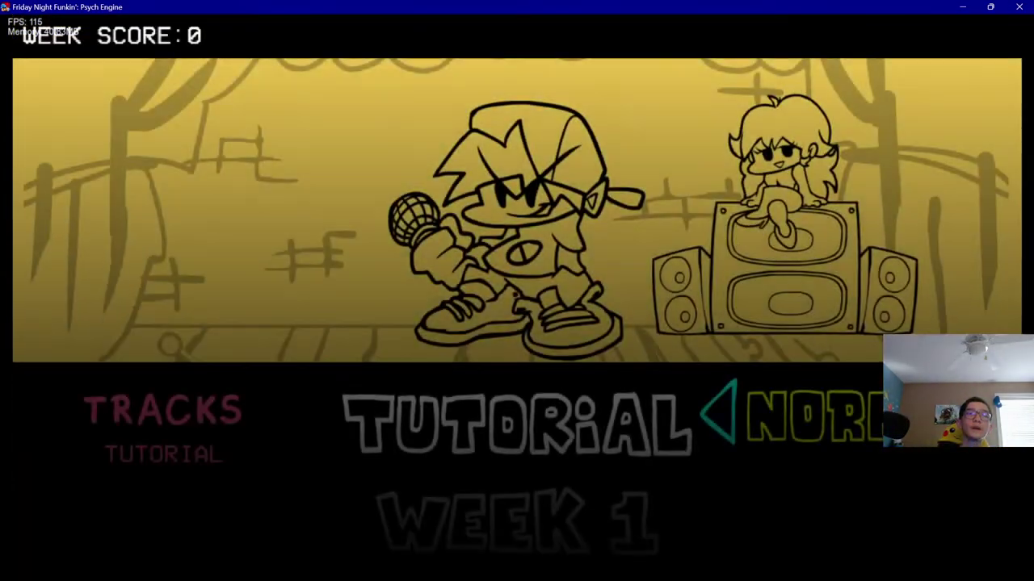
pyautogui.press('Up')
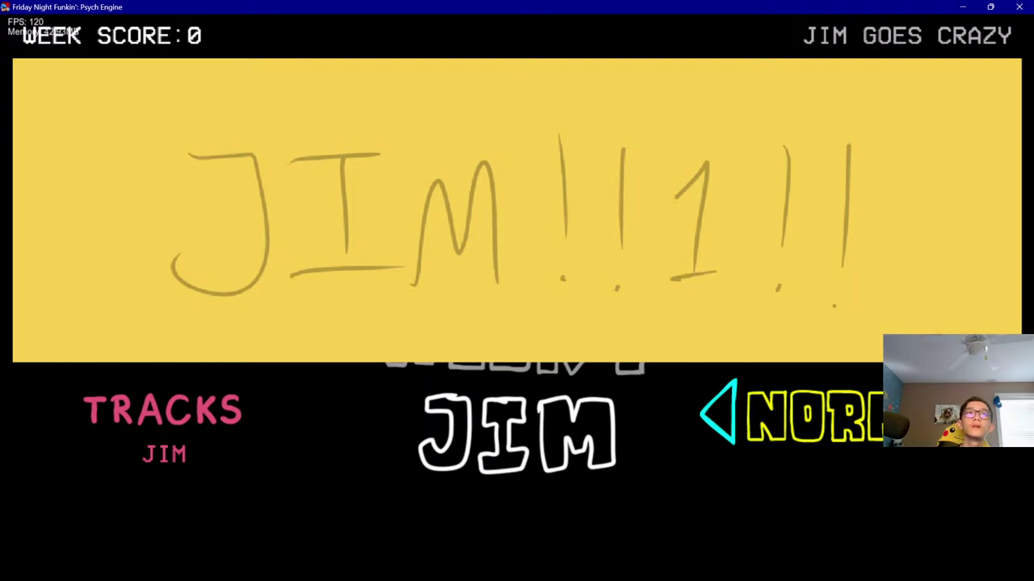
pyautogui.press('Return')
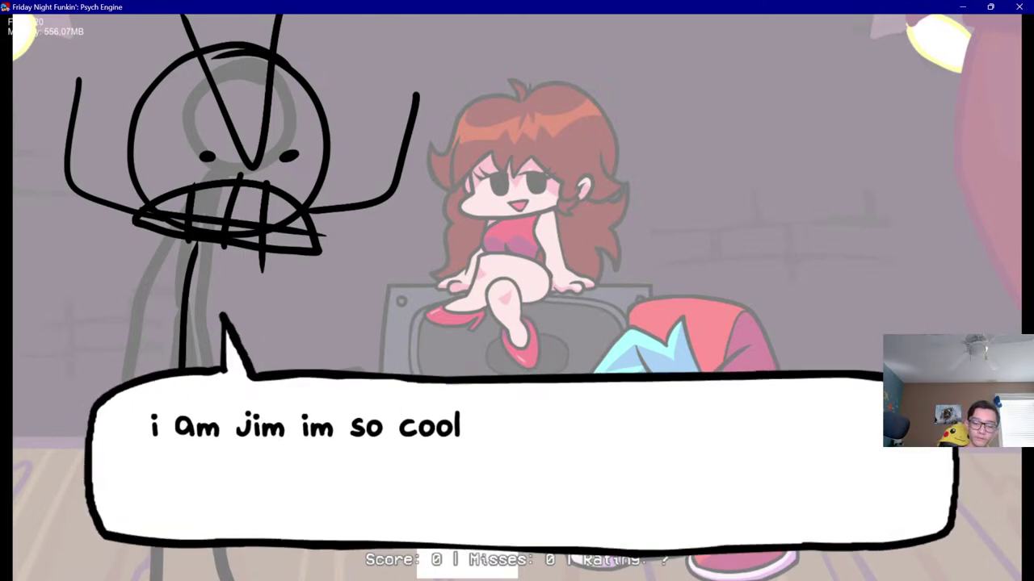
# Advance through all lines of the Jim and bf dialogue to test it before the song
pyautogui.press('Return')
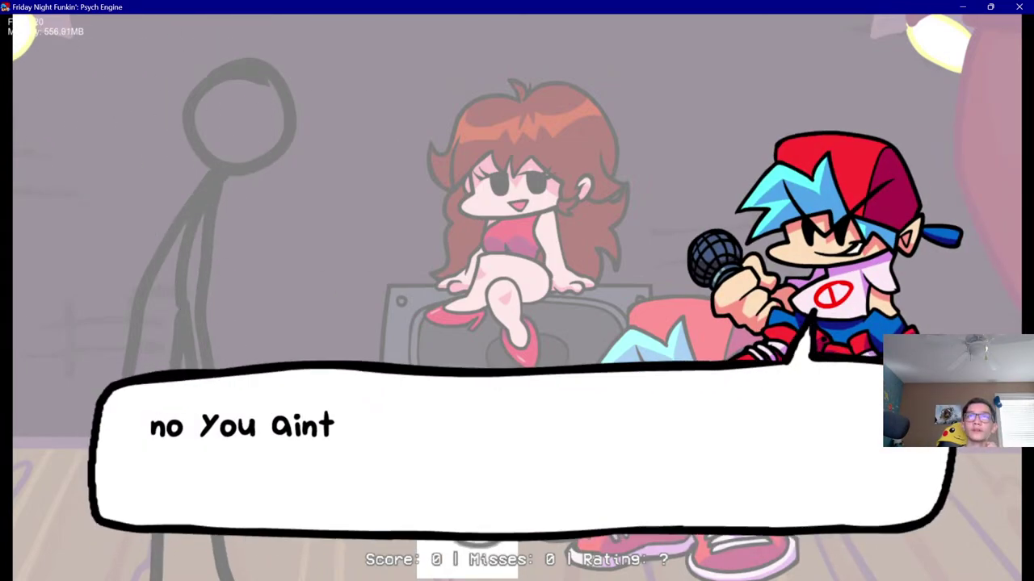
pyautogui.press('Return')
pyautogui.press('Return')
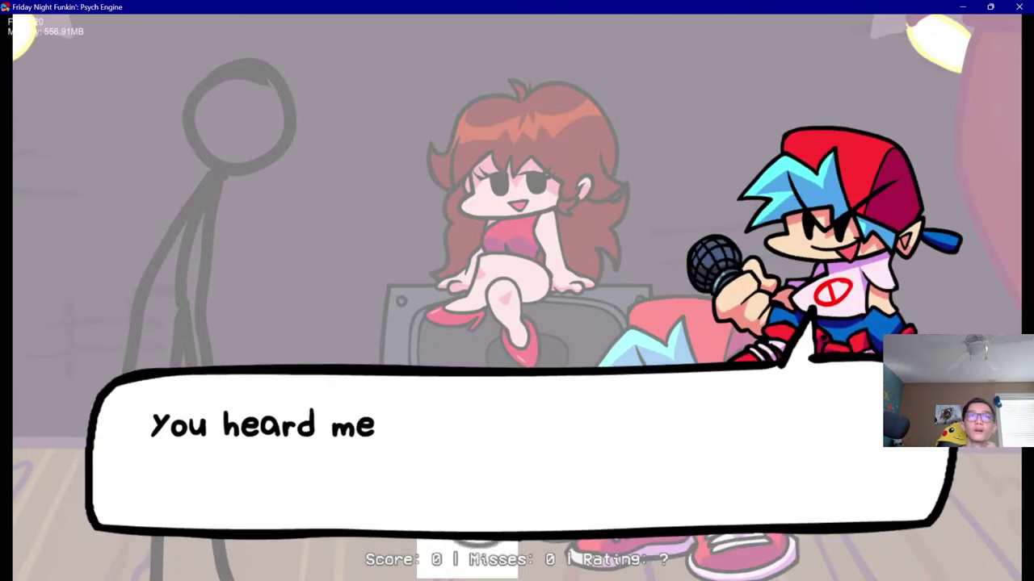
pyautogui.press('Return')
pyautogui.press('Return')
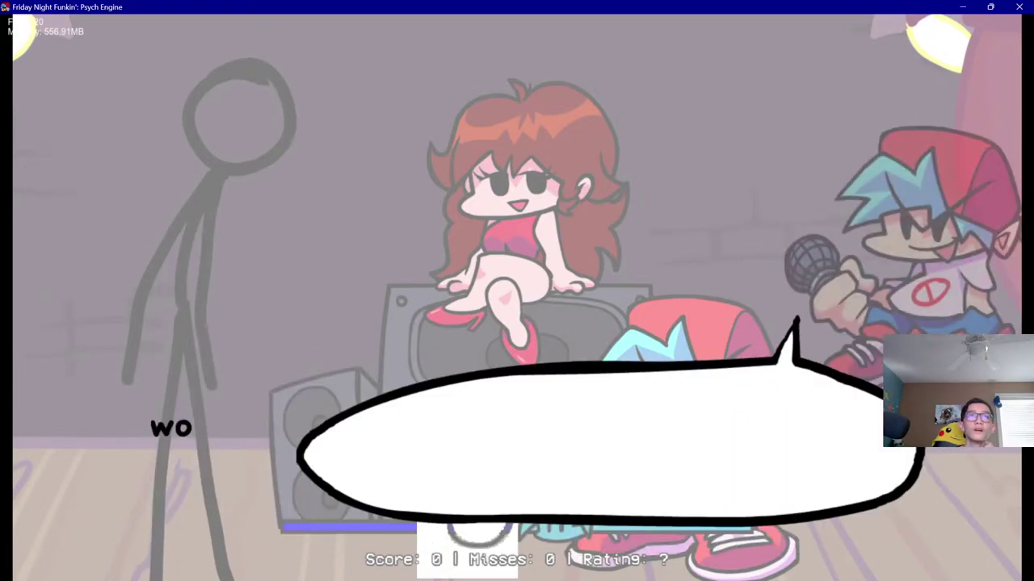
pyautogui.press('Return')
pyautogui.press('Return')
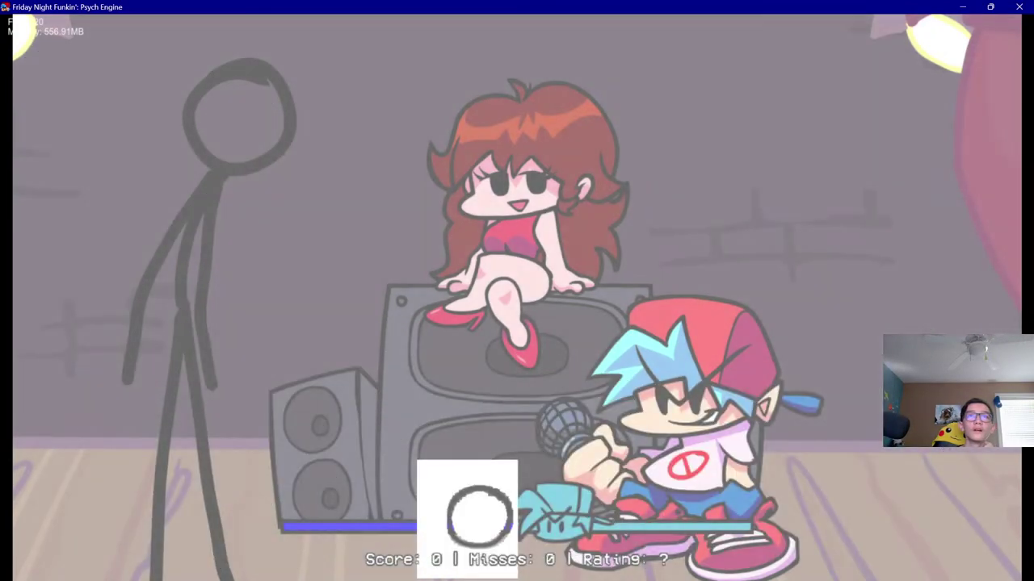
# Pause the song, return to the Test Mod folder in File Explorer and check its sounds and songs folders
pyautogui.press('Return')
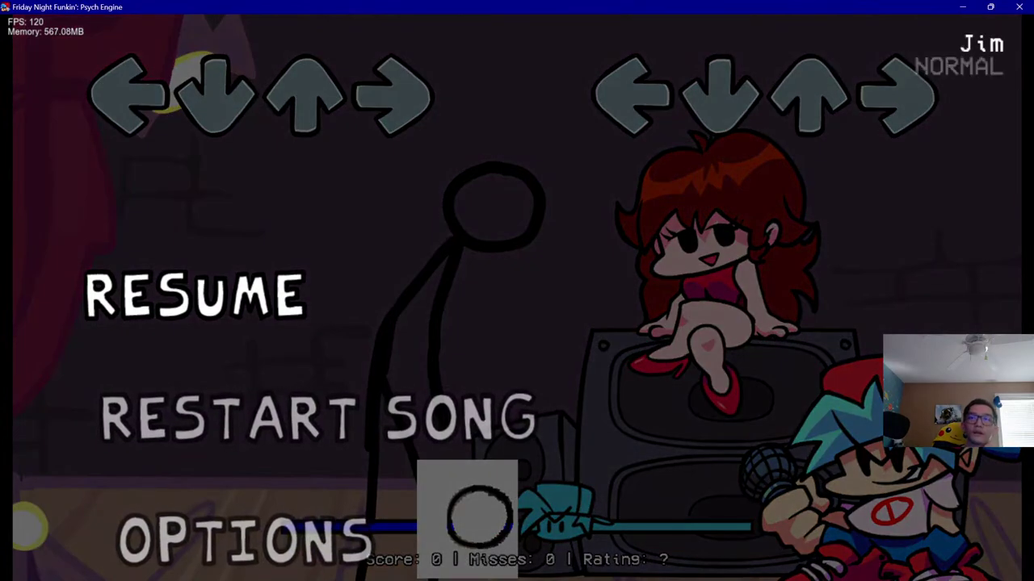
pyautogui.click(637, 567)
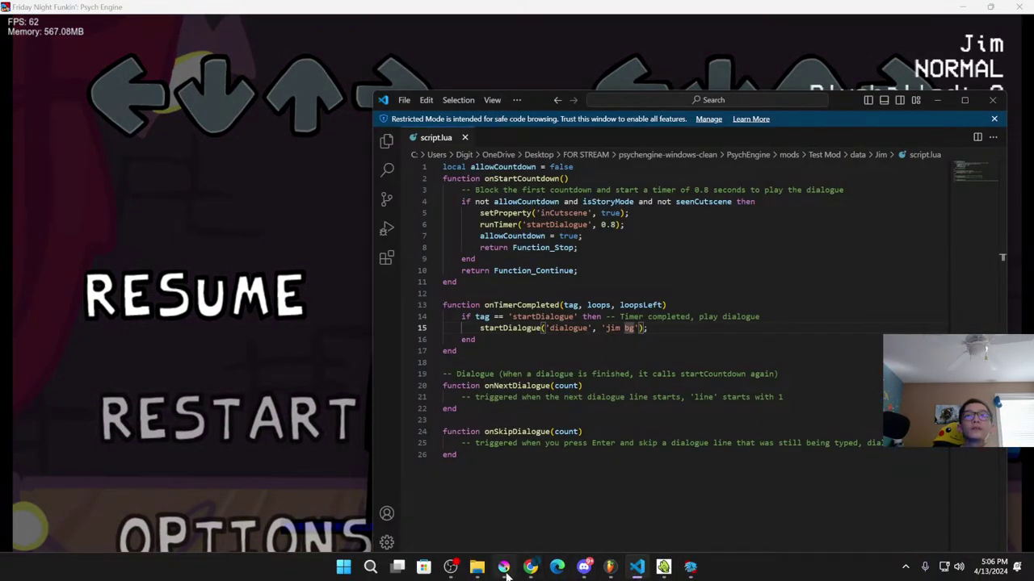
pyautogui.moveTo(477, 567)
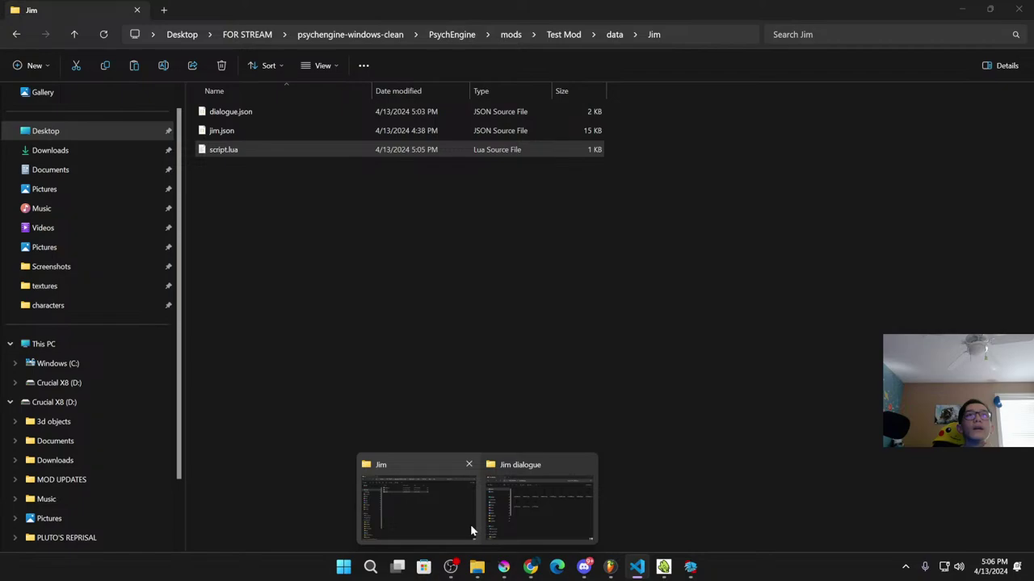
pyautogui.click(477, 522)
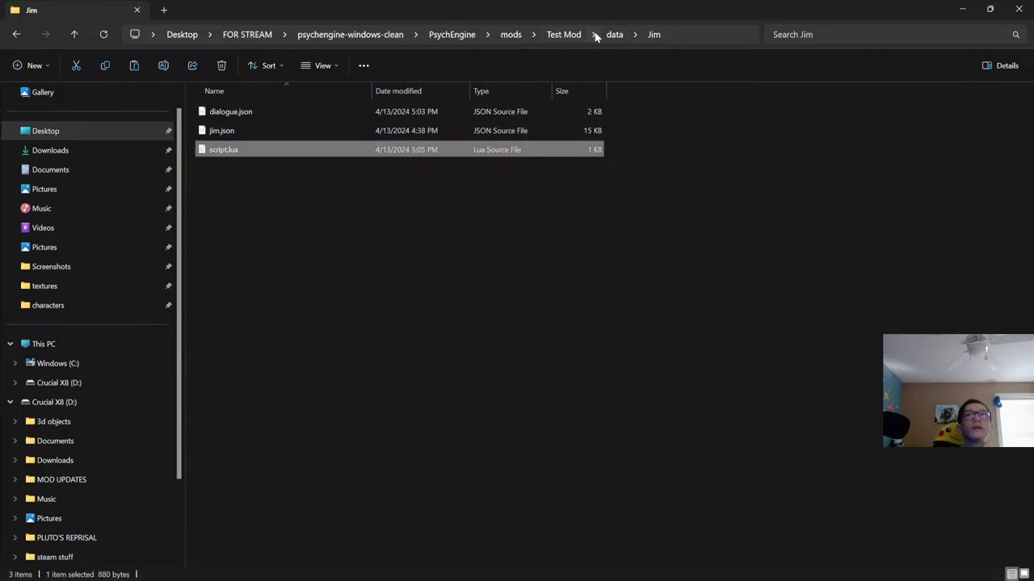
pyautogui.click(557, 35)
pyautogui.doubleClick(255, 283)
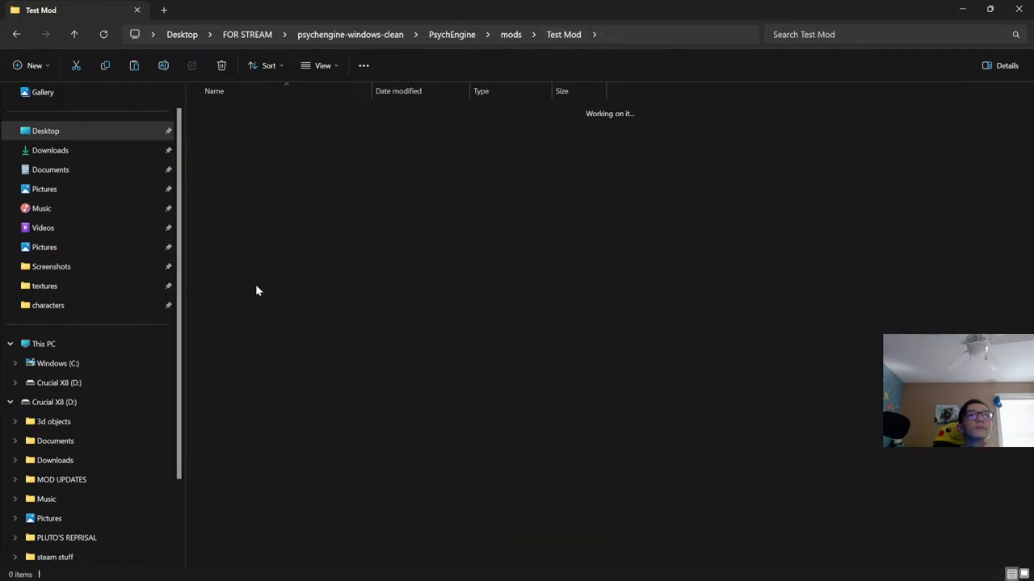
pyautogui.hotkey('alt', 'Left')
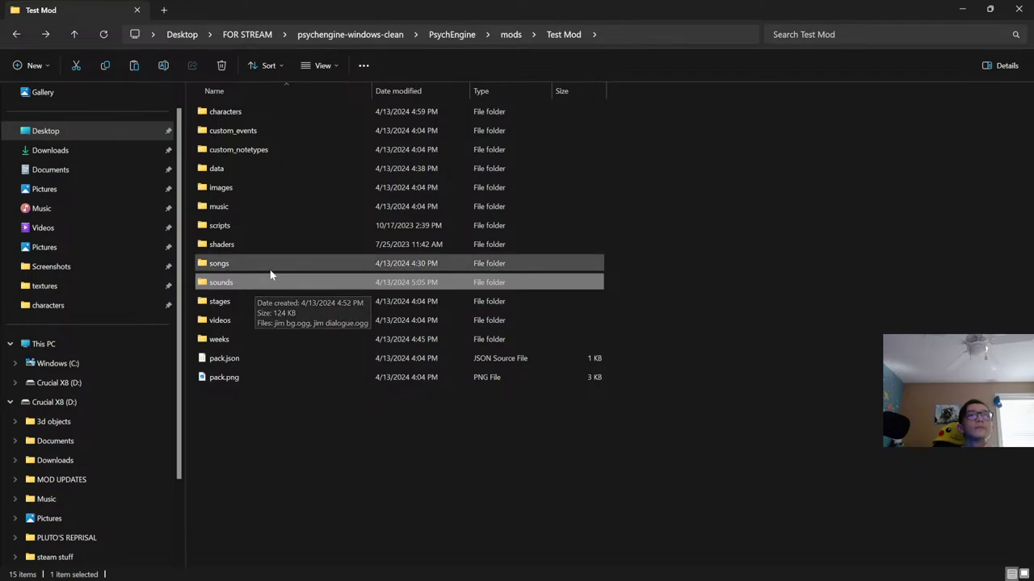
pyautogui.doubleClick(271, 271)
pyautogui.hotkey('alt', 'Left')
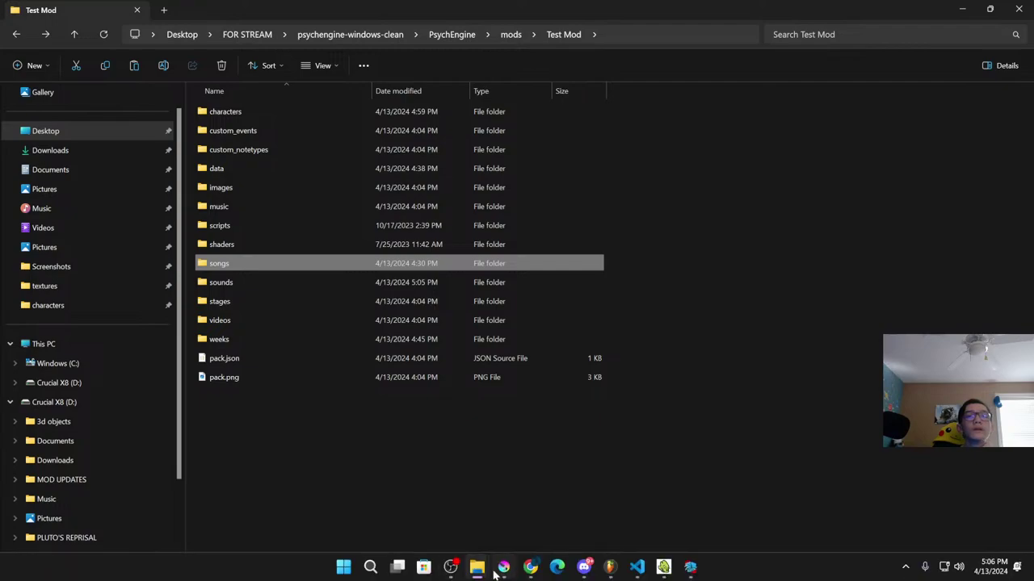
# In the second File Explorer window, open the mods folder of OS ENGINE plutos reprisal part 3 dwarfs under PLUTO'S REPRISAL, PART 3
pyautogui.moveTo(476, 567)
pyautogui.click(538, 521)
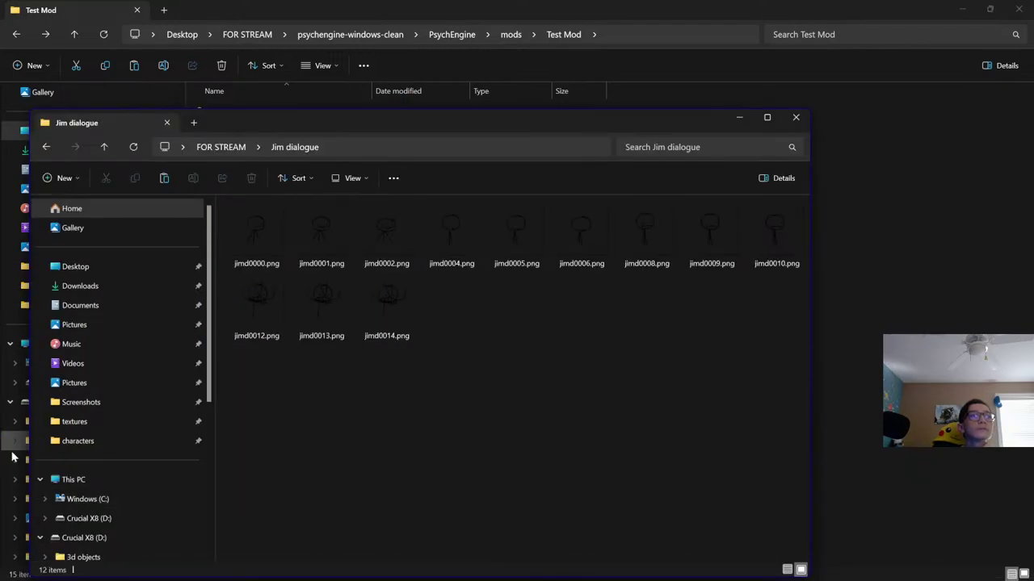
pyautogui.scroll(-4, 128, 480)
pyautogui.click(121, 428)
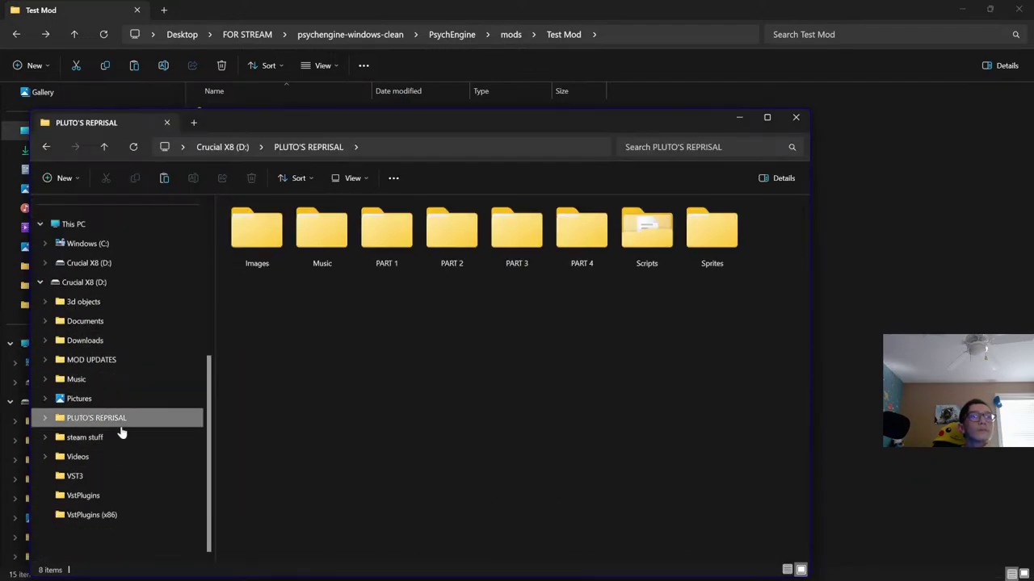
pyautogui.doubleClick(517, 230)
pyautogui.doubleClick(300, 226)
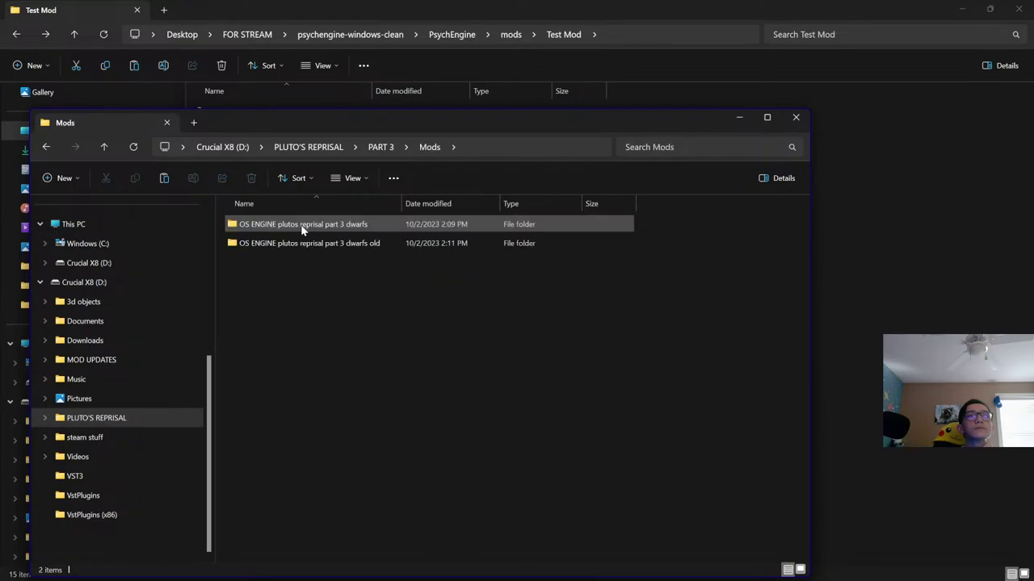
pyautogui.doubleClick(300, 234)
pyautogui.doubleClick(291, 280)
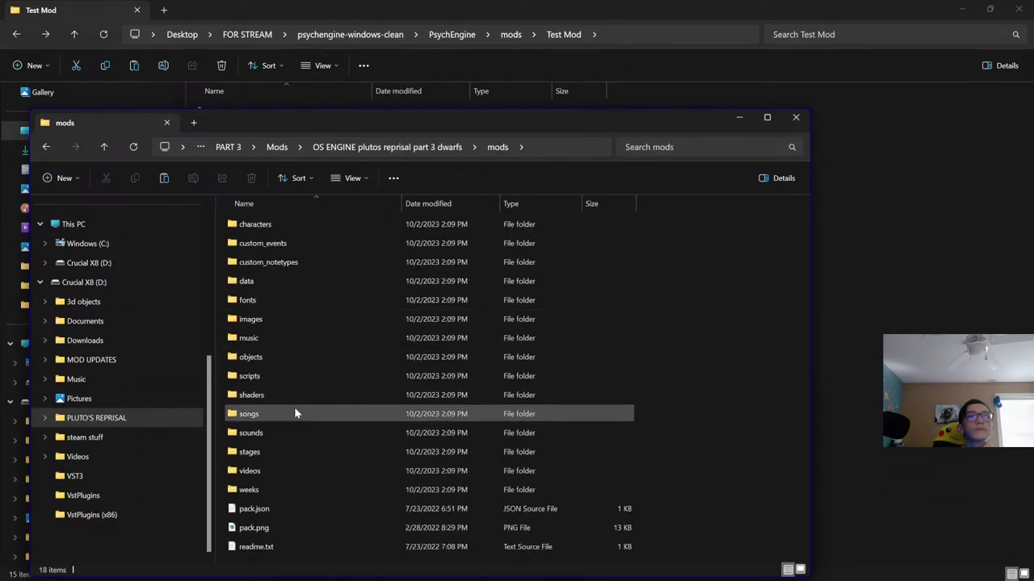
# Examine that mod's sounds, songs, data and music folders to find where its dialogue background music is stored
pyautogui.doubleClick(291, 434)
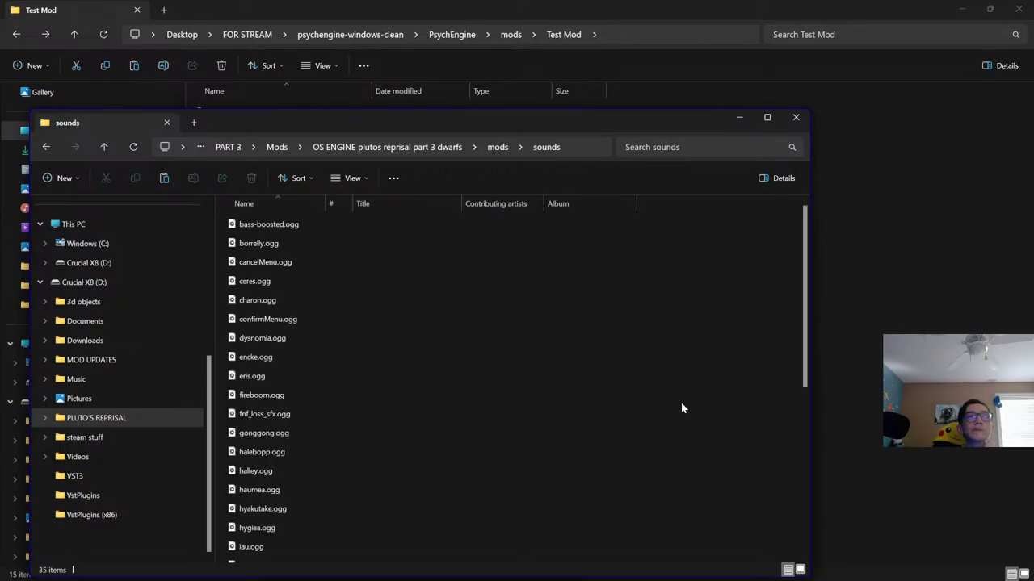
pyautogui.scroll(-5, 682, 409)
pyautogui.scroll(2, 682, 408)
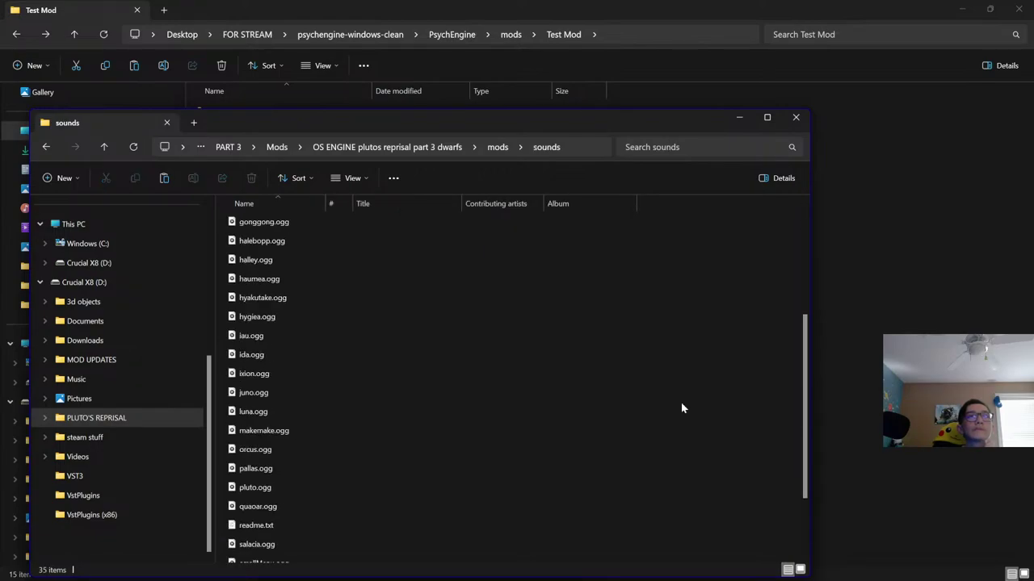
pyautogui.hotkey('alt', 'Left')
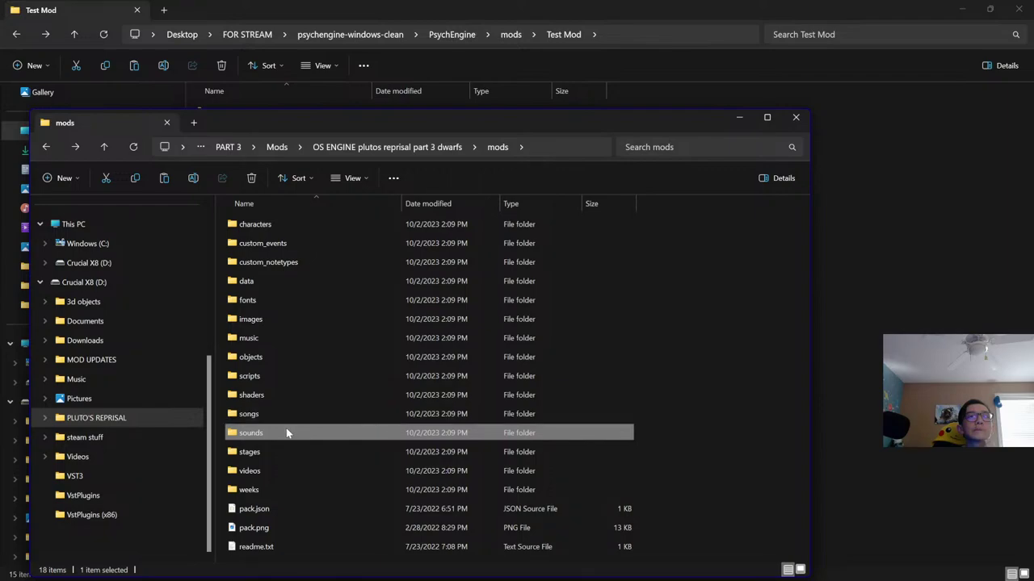
pyautogui.doubleClick(281, 415)
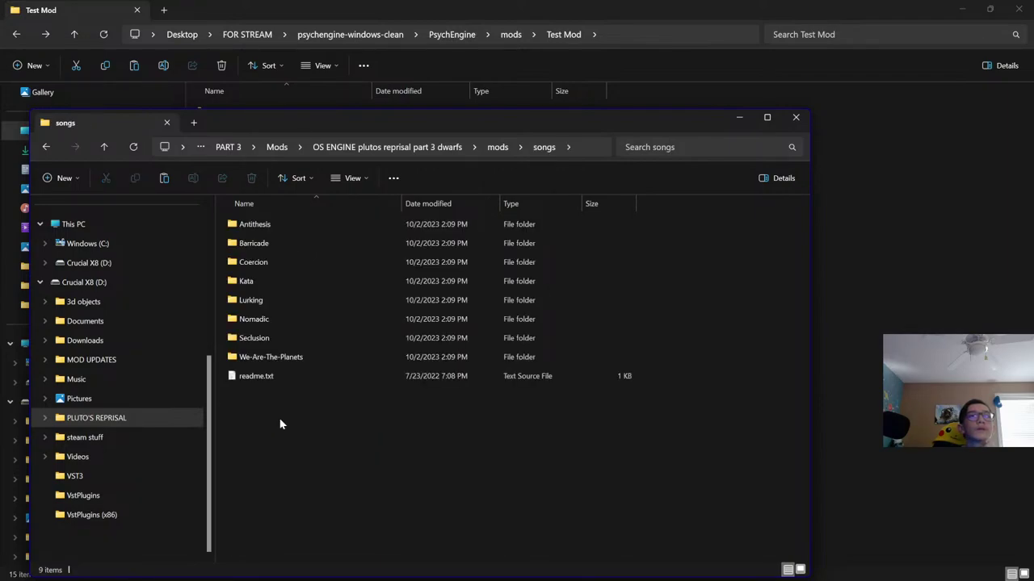
pyautogui.hotkey('alt', 'Left')
pyautogui.doubleClick(282, 288)
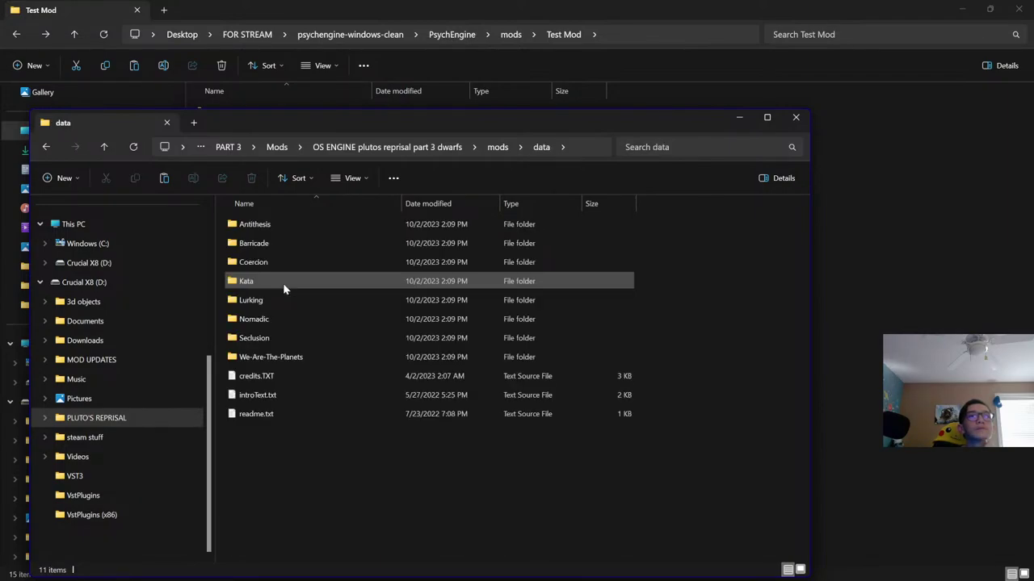
pyautogui.doubleClick(284, 284)
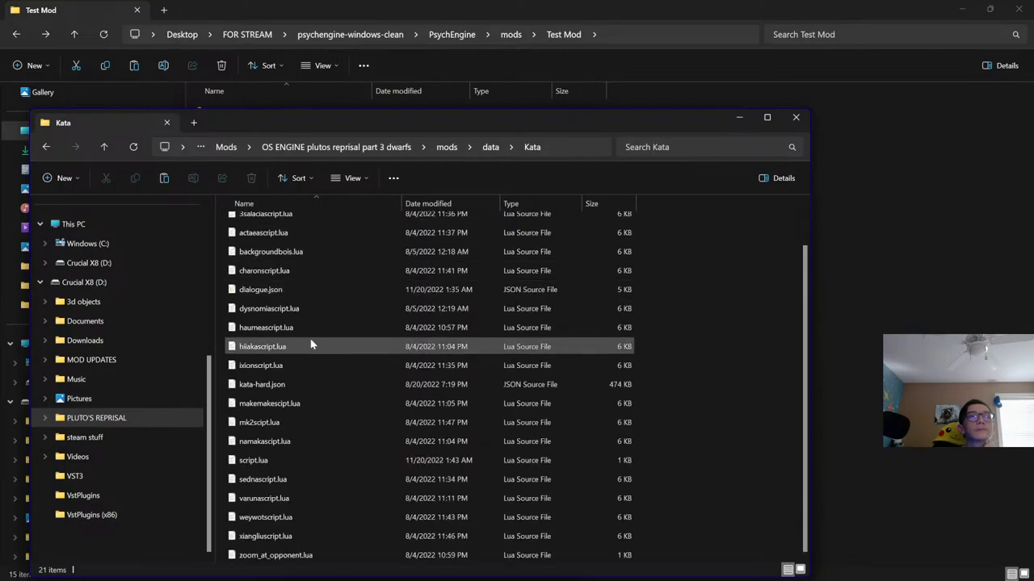
pyautogui.hotkey('alt', 'Left')
pyautogui.hotkey('alt', 'Left')
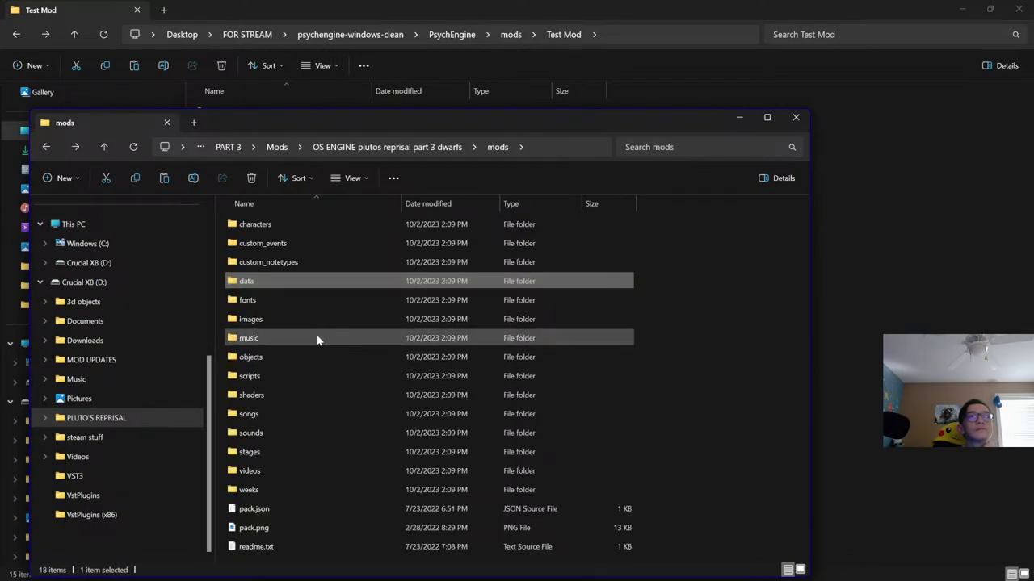
pyautogui.doubleClick(316, 337)
# Return to the Test Mod folder and check the contents of its sounds and songs folders again
pyautogui.click(609, 37)
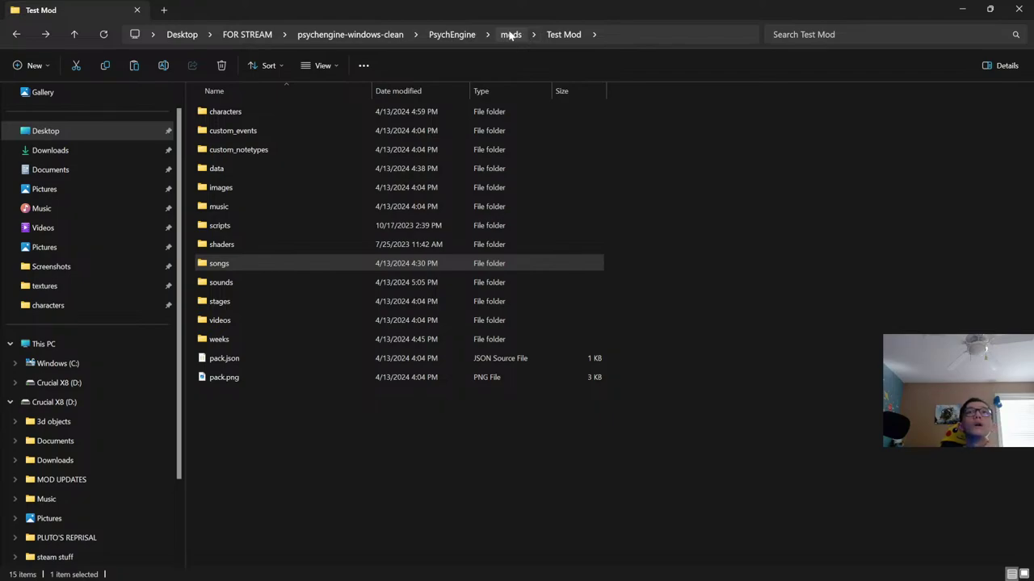
pyautogui.click(228, 282)
pyautogui.doubleClick(228, 283)
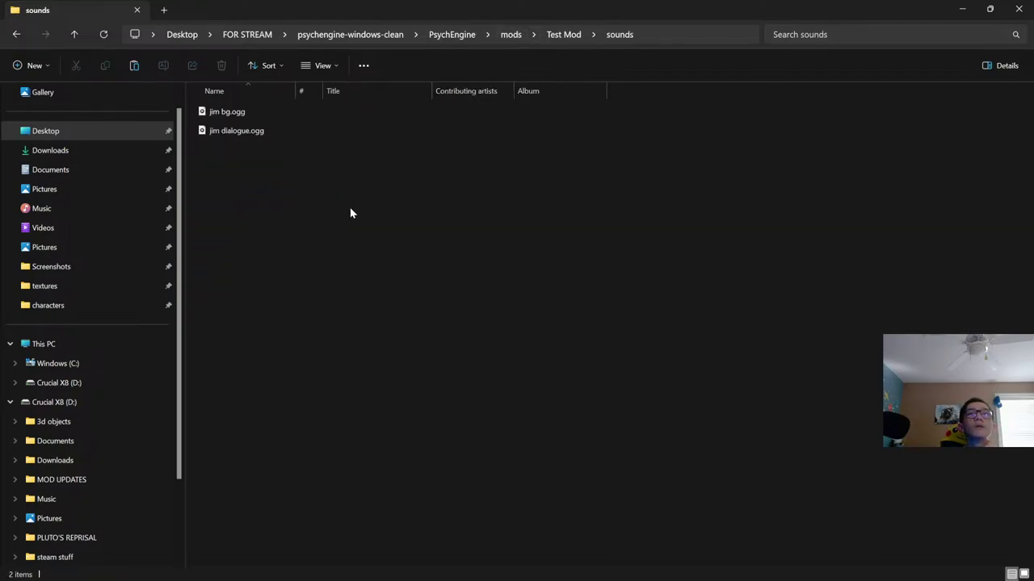
pyautogui.hotkey('alt', 'Left')
pyautogui.doubleClick(254, 266)
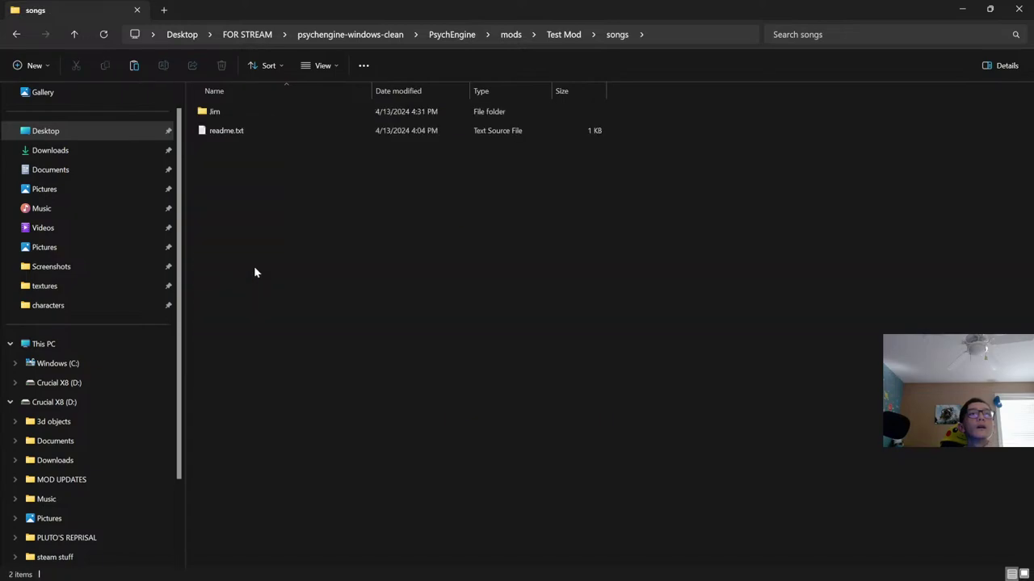
pyautogui.hotkey('alt', 'Left')
# Move jim bg.ogg from Test Mod's sounds folder into its music folder
pyautogui.doubleClick(250, 283)
pyautogui.click(255, 131)
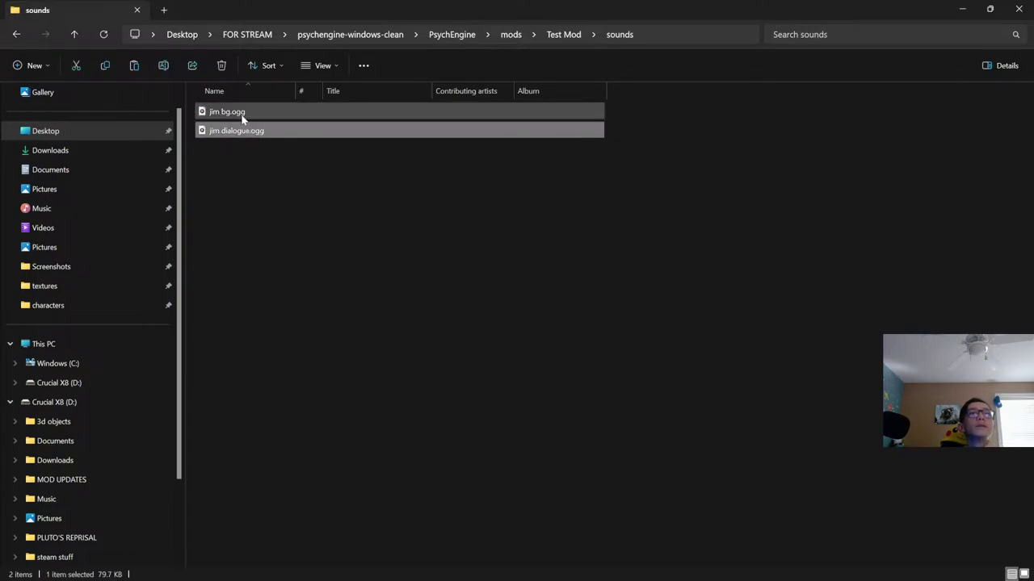
pyautogui.click(241, 117)
pyautogui.rightClick(216, 118)
pyautogui.press('Escape')
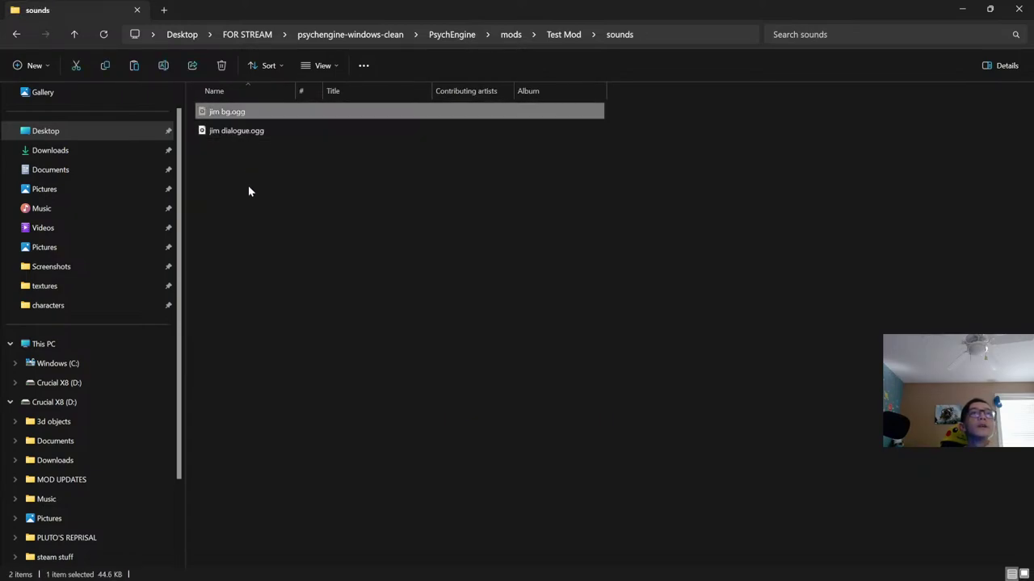
pyautogui.hotkey('alt', 'Left')
pyautogui.doubleClick(247, 208)
pyautogui.rightClick(248, 215)
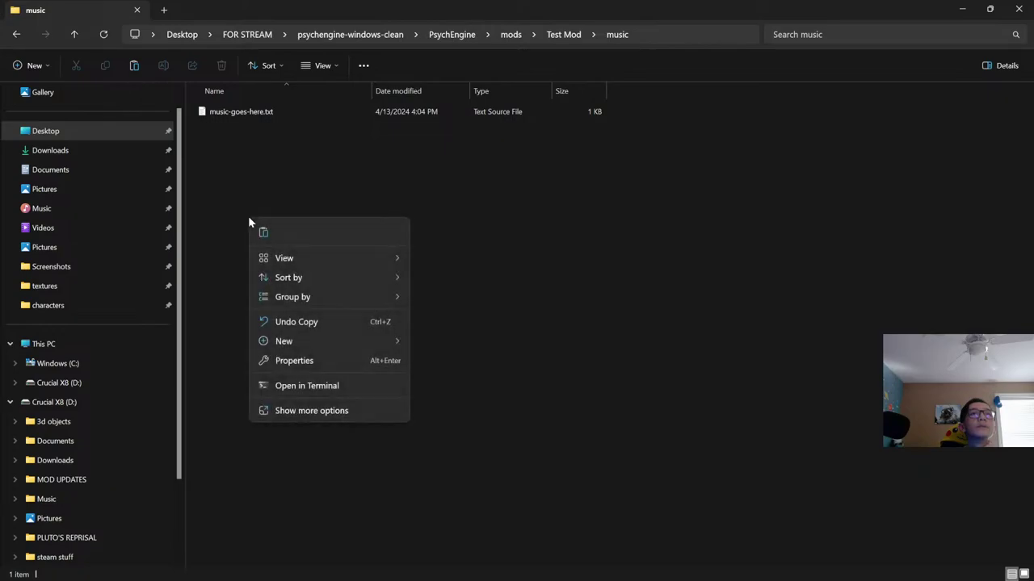
pyautogui.click(268, 233)
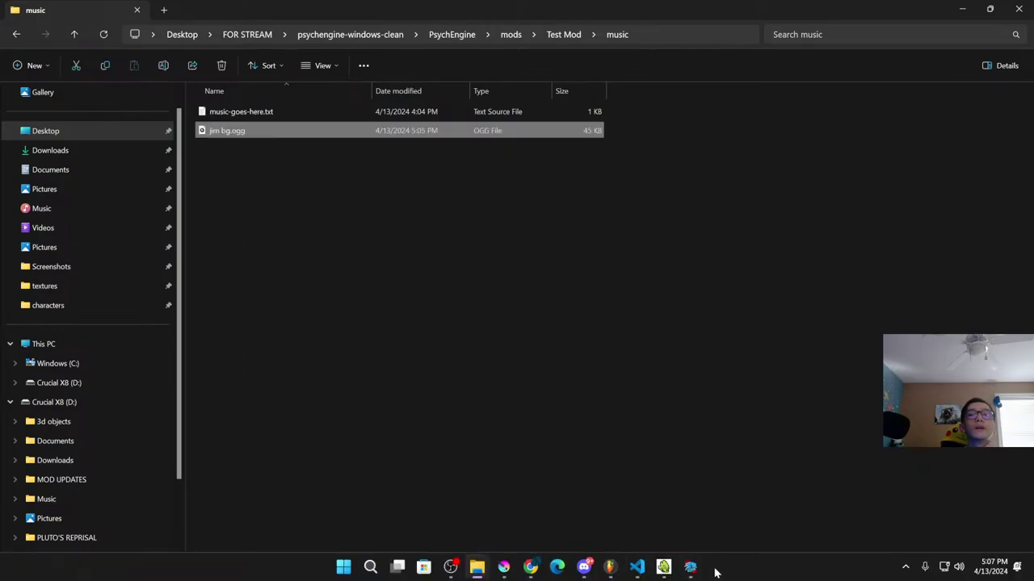
# Switch to Psych Engine and start the Jim song over from its opening dialogue
pyautogui.click(689, 569)
pyautogui.press('Up')
pyautogui.press('Return')
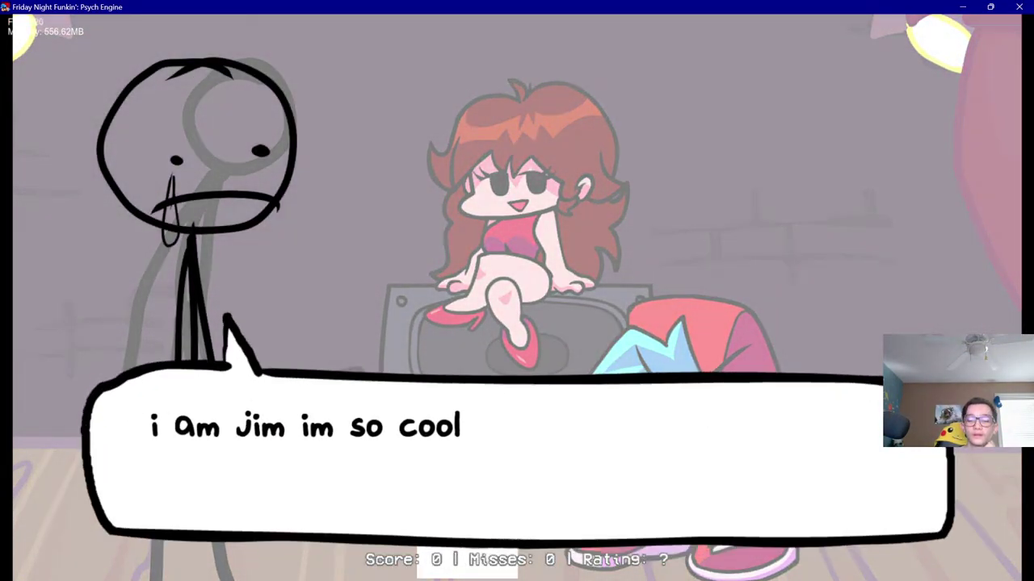
# Advance through all lines of the dialogue to test it with the relocated background music
pyautogui.press('Return')
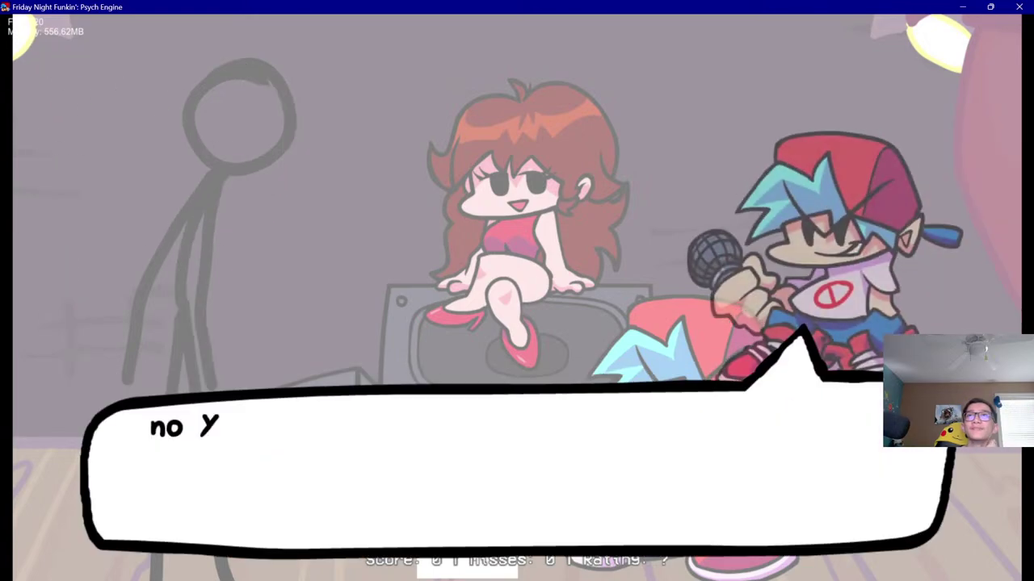
pyautogui.press('Return')
pyautogui.press('Return')
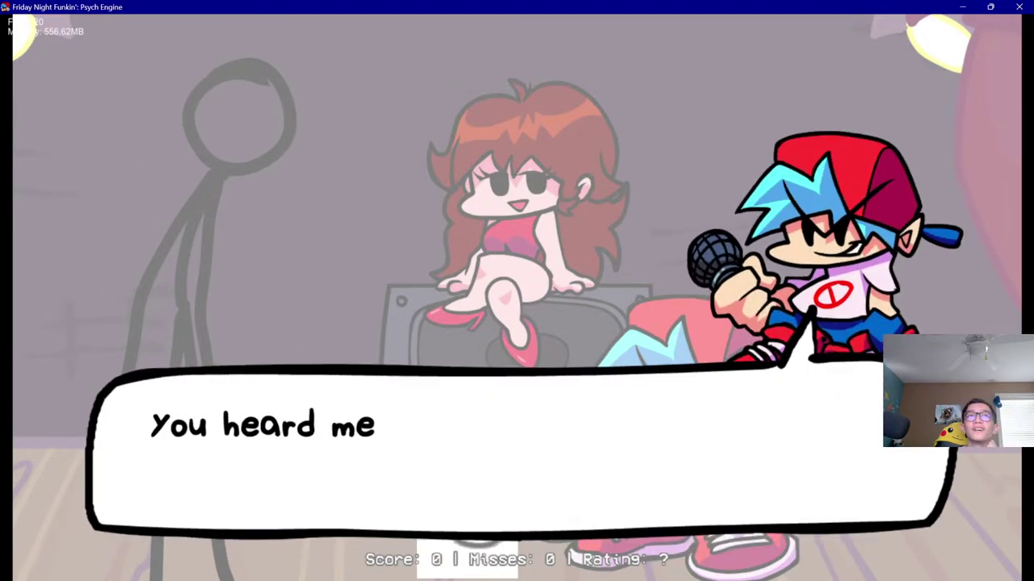
pyautogui.press('Return')
pyautogui.press('Return')
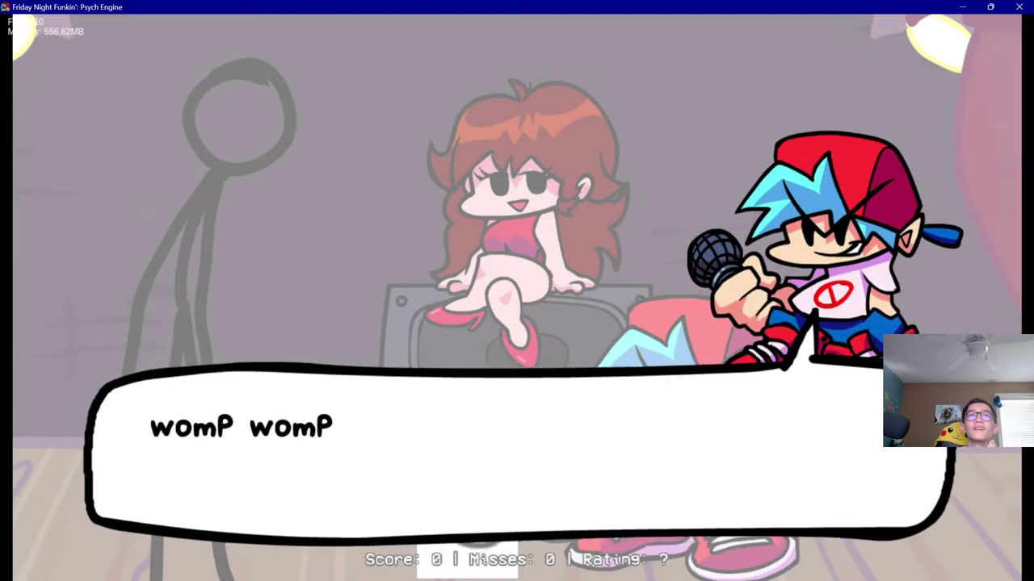
pyautogui.press('Return')
pyautogui.press('Return')
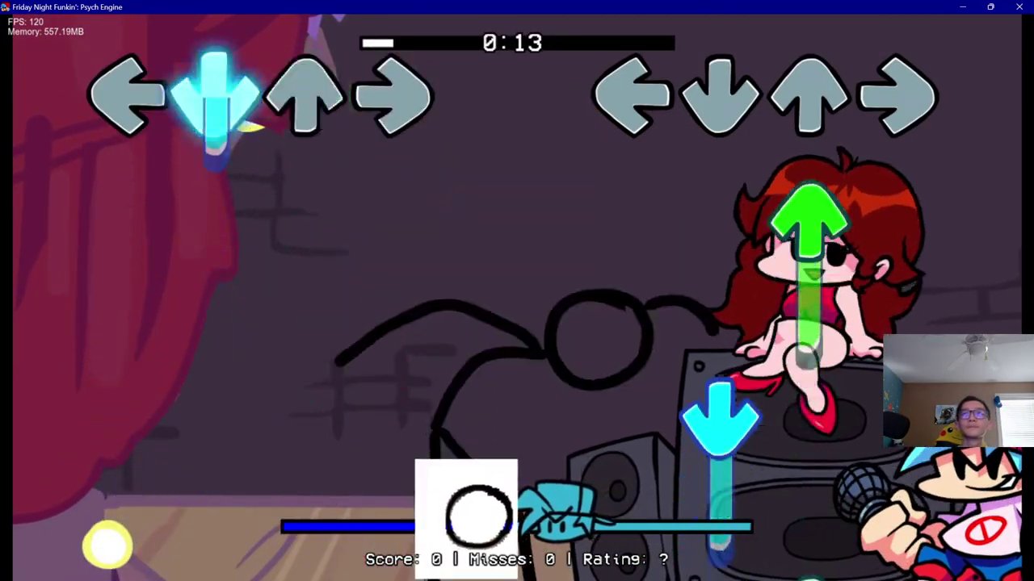
# Play through the notes of the Jim song to test it after the dialogue, and pause the game at the end
pyautogui.press('Up')
pyautogui.press('Down')
pyautogui.press('Up')
pyautogui.press('Up')
pyautogui.press('Left')
pyautogui.press('Right')
pyautogui.press('Left')
pyautogui.press('Up')
pyautogui.press('Down')
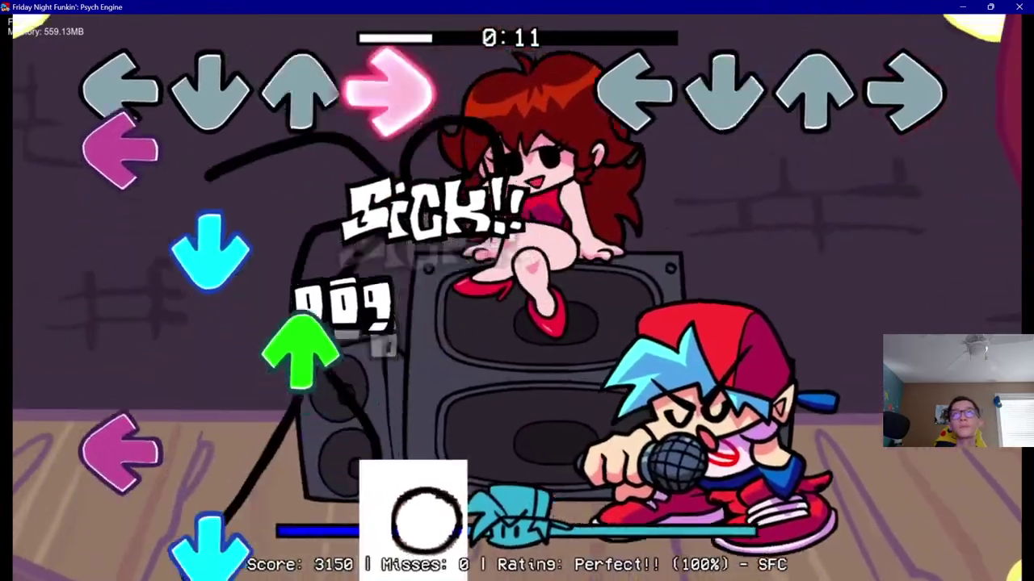
pyautogui.press('Up')
pyautogui.press('Right')
pyautogui.press('Left')
pyautogui.press('Down')
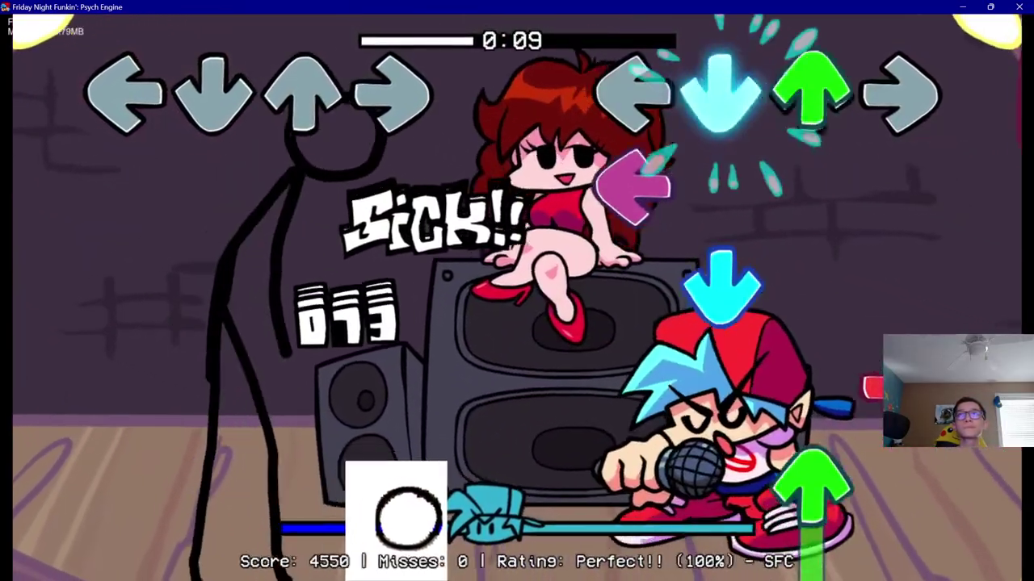
pyautogui.press('Up')
pyautogui.press('Left')
pyautogui.press('Down')
pyautogui.press('Right')
pyautogui.press('Up')
pyautogui.press('Down')
pyautogui.press('Up')
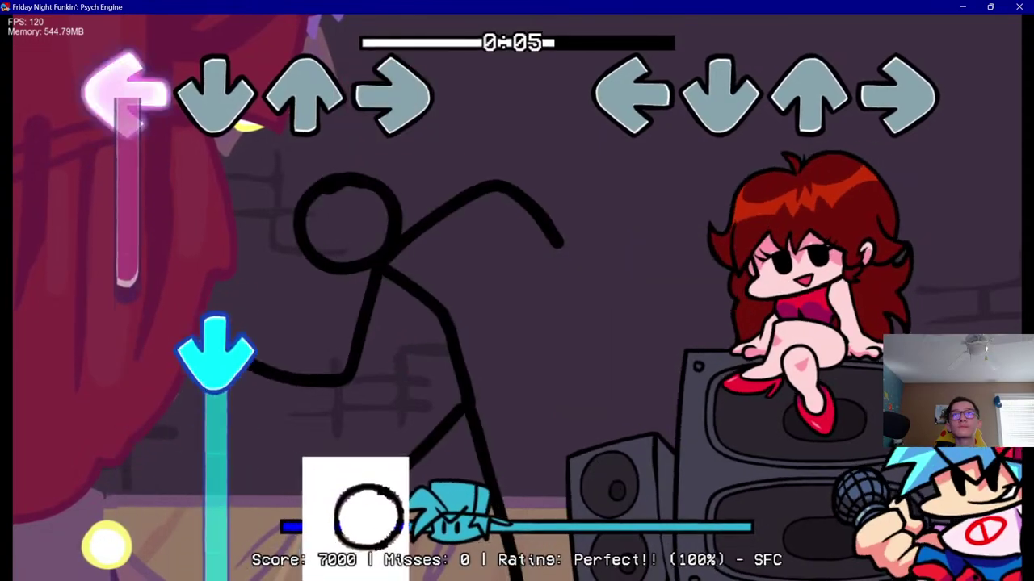
pyautogui.press('Down')
pyautogui.press('Down')
pyautogui.press('Down')
pyautogui.press('Down')
pyautogui.press('Right')
pyautogui.press('Right')
pyautogui.press('Left')
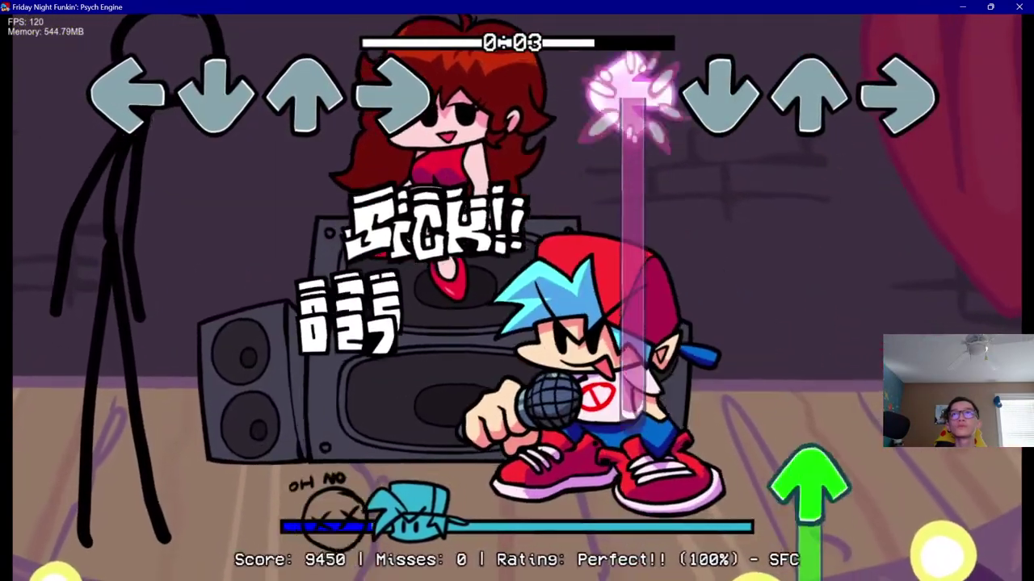
pyautogui.press('Up')
pyautogui.press('Right')
pyautogui.press('Left')
pyautogui.press('Down')
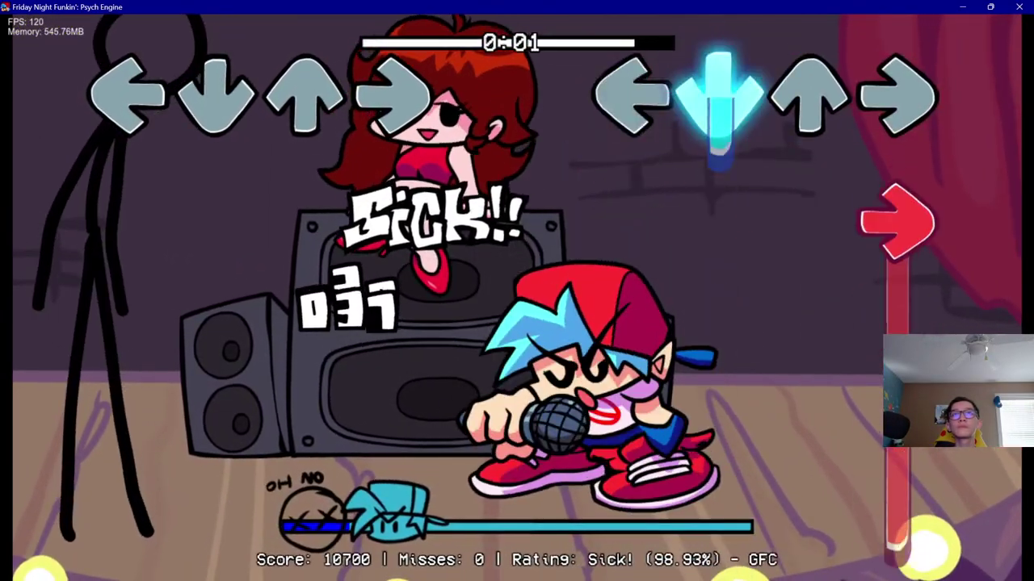
pyautogui.press('Right')
pyautogui.press('Return')
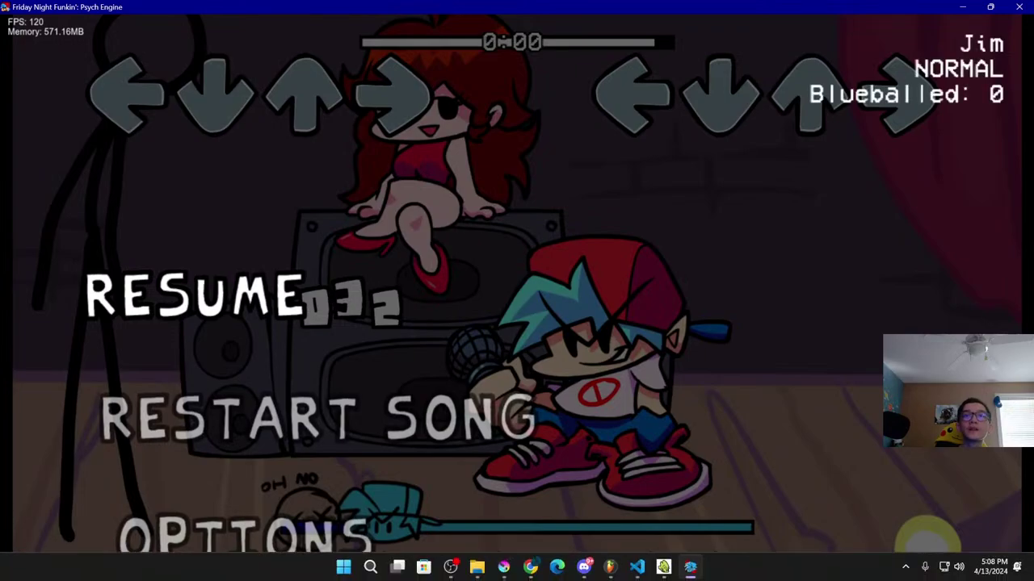
# Open dialogue.json from Test Mod's data/Jim folder and set the first dialogue line's expression to "happy"
pyautogui.click(477, 567)
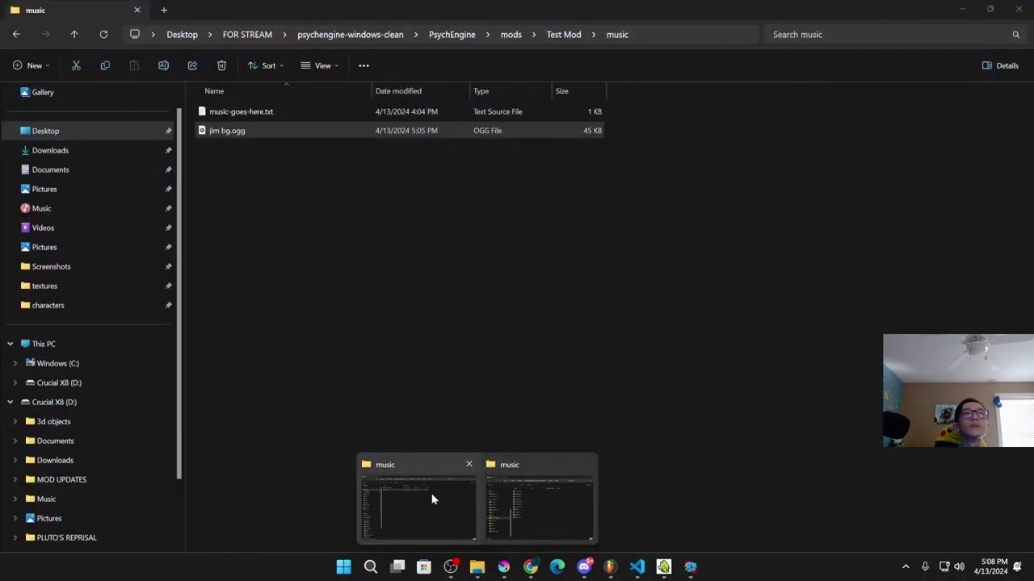
pyautogui.click(519, 499)
pyautogui.click(563, 35)
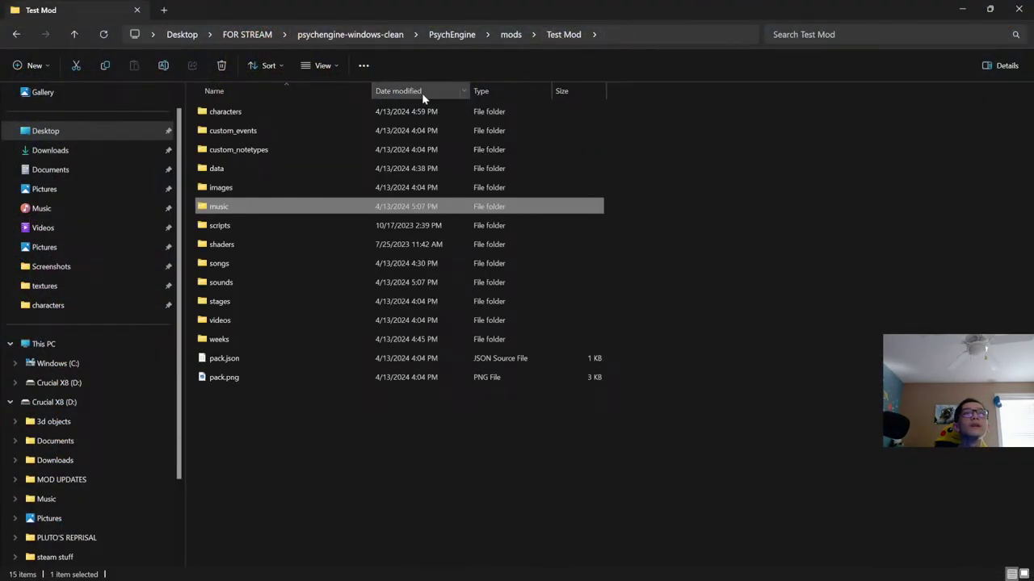
pyautogui.doubleClick(308, 173)
pyautogui.doubleClick(254, 114)
pyautogui.doubleClick(255, 114)
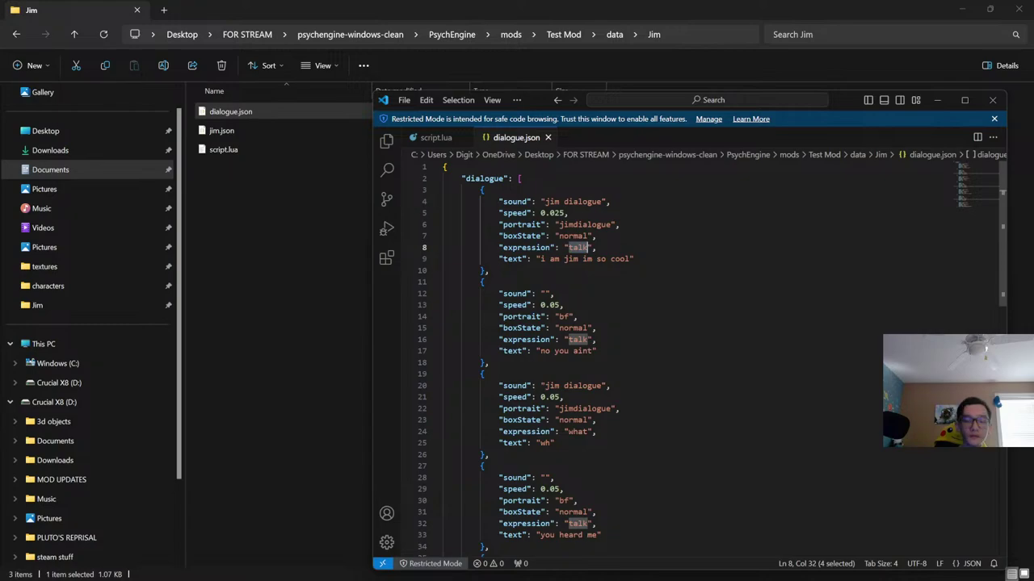
pyautogui.write('happy')
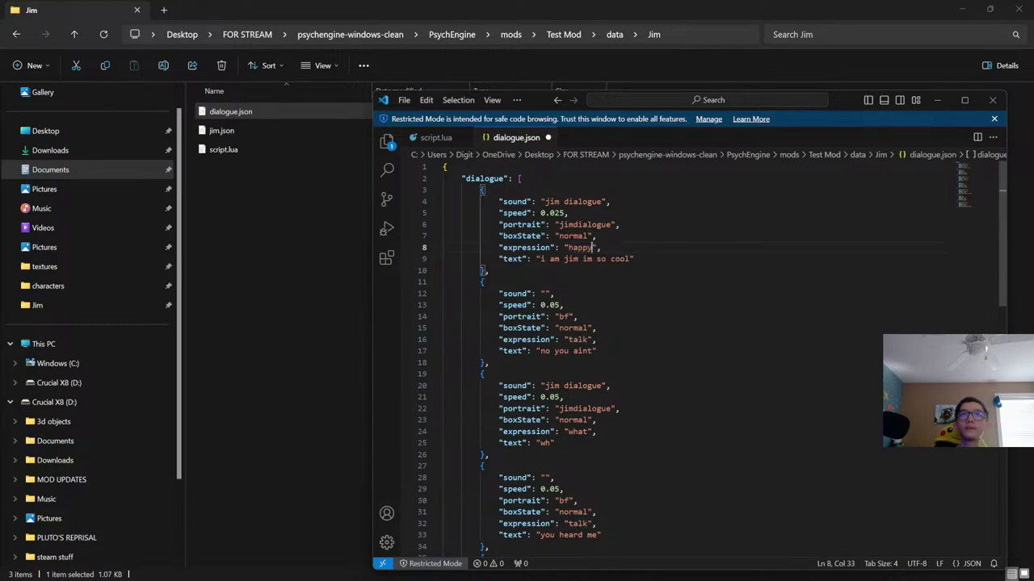
# Switch to Psych Engine, leave the paused song, and replay the Jim week to check the expression in the first dialogue line
pyautogui.click(320, 329)
pyautogui.click(690, 567)
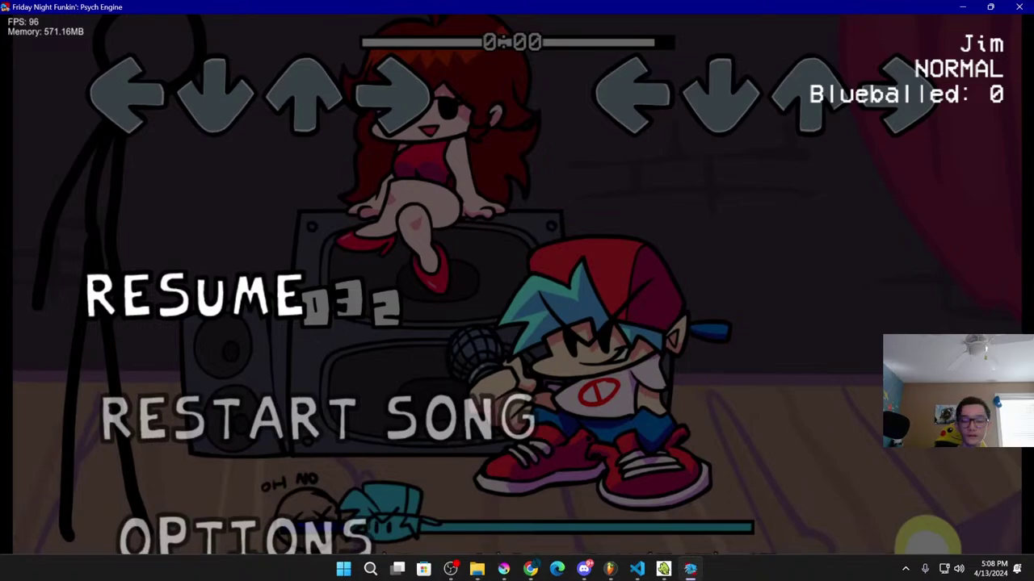
pyautogui.press('Up')
pyautogui.press('Return')
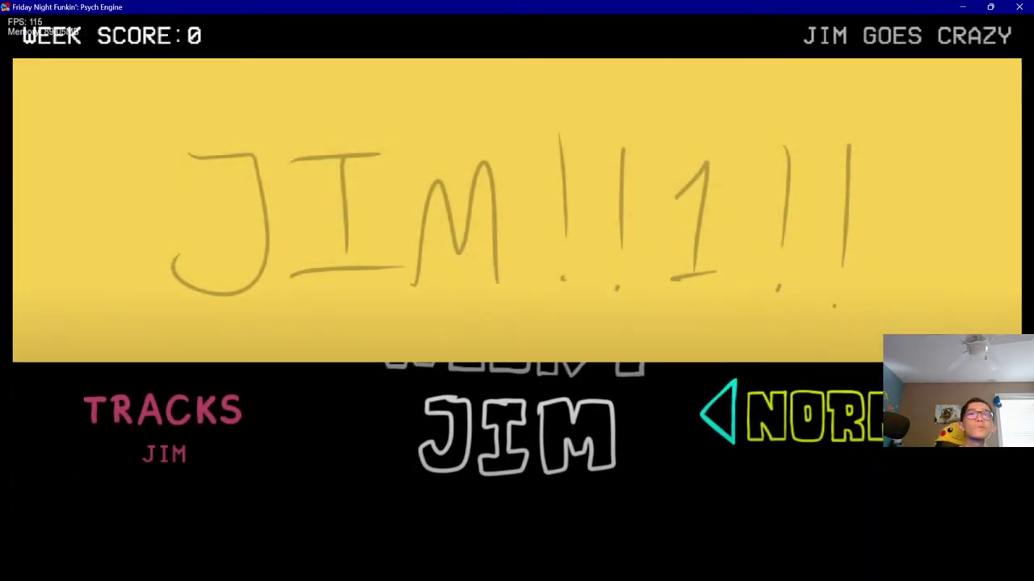
pyautogui.press('Return')
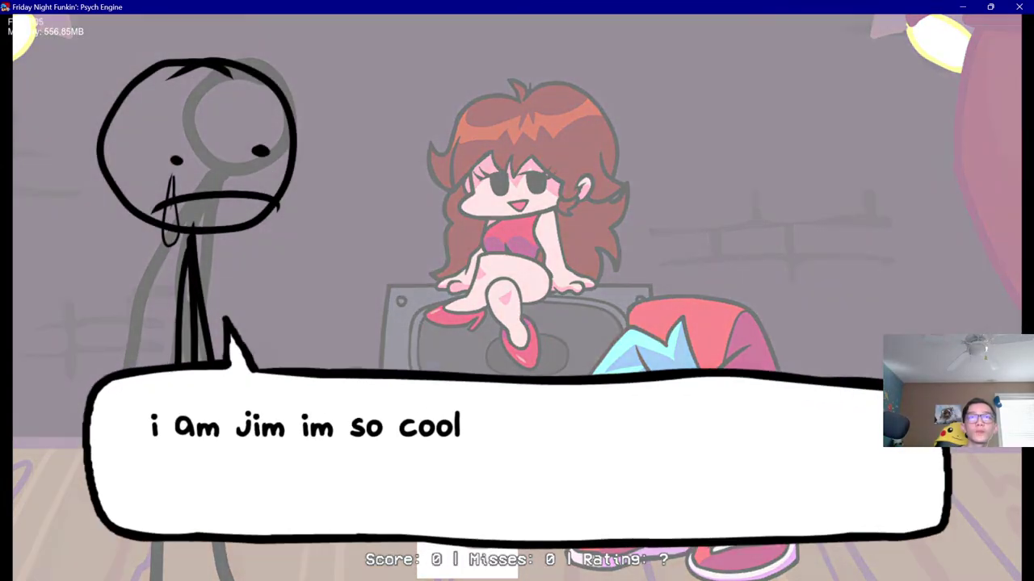
# Switch to Visual Studio Code, save the edited dialogue.json, and return to Psych Engine
pyautogui.press('super')
pyautogui.click(636, 567)
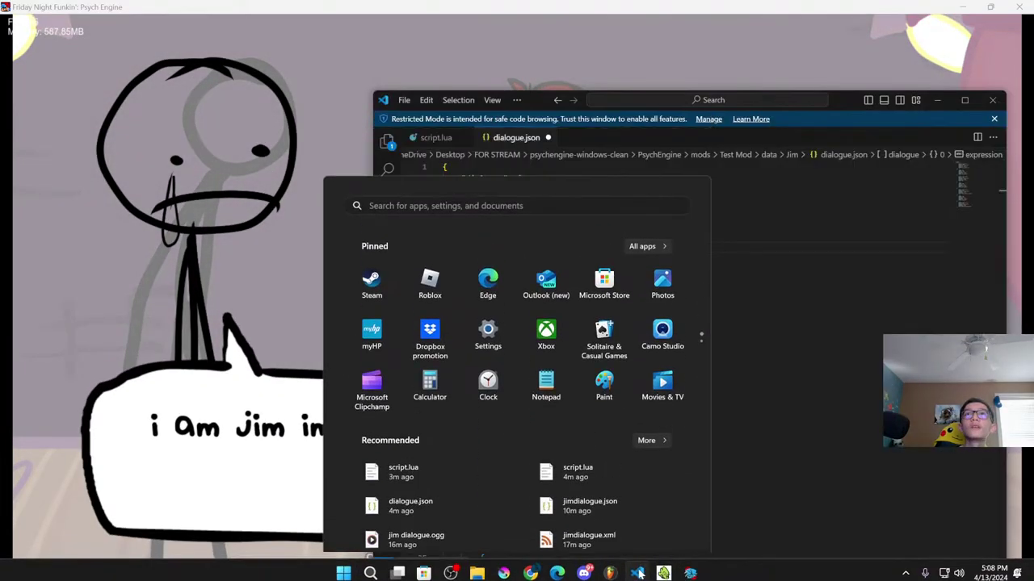
pyautogui.hotkey('ctrl', 's')
pyautogui.hotkey('alt', 'Tab')
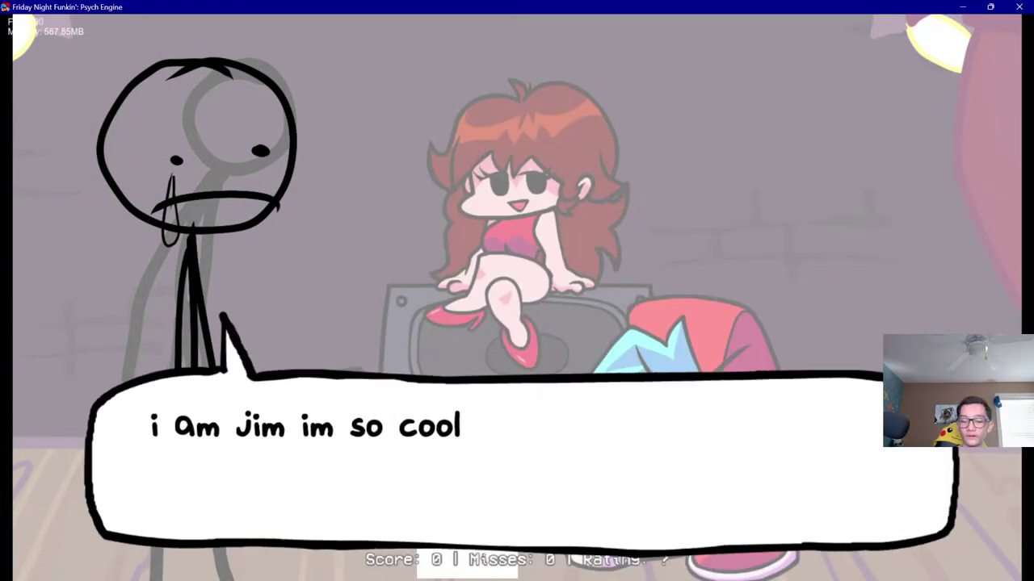
# Skip through the current dialogue, exit the song to the story menu, and start the Jim week again to load the saved dialogue
pyautogui.press('Return')
pyautogui.press('Return')
pyautogui.press('Return')
pyautogui.press('Return')
pyautogui.press('Return')
pyautogui.press('Return')
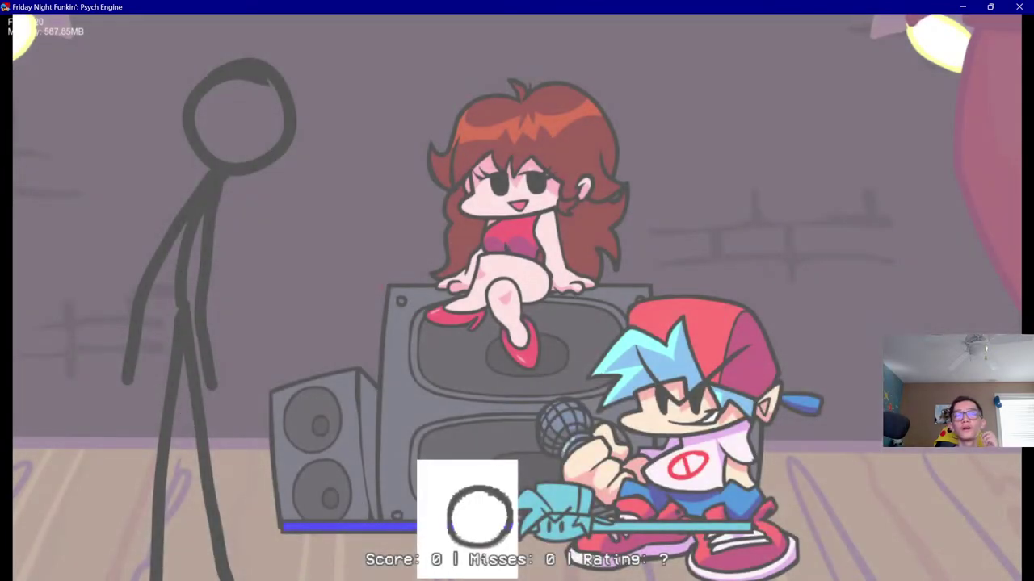
pyautogui.press('Return')
pyautogui.press('Up')
pyautogui.press('Return')
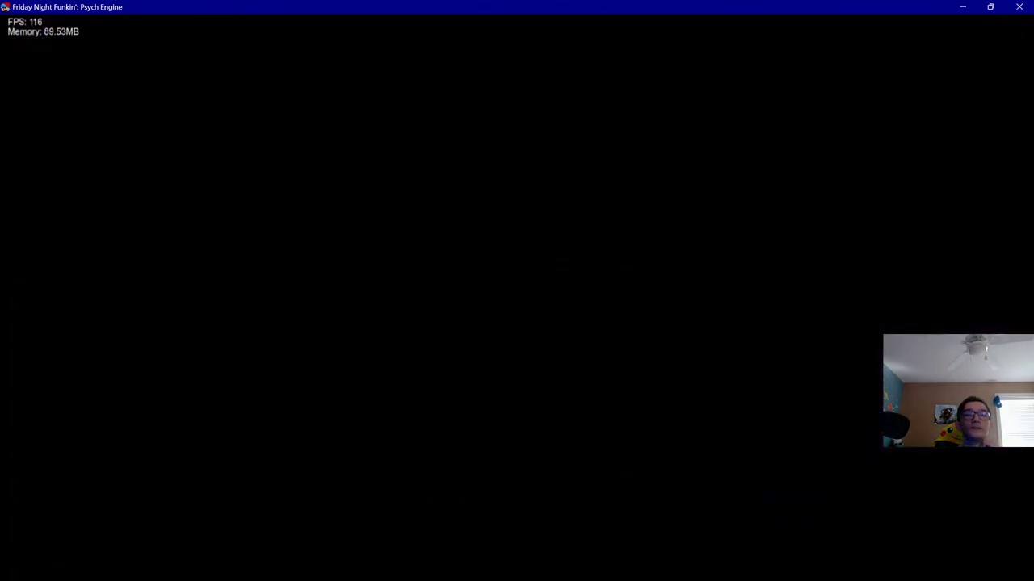
pyautogui.press('Return')
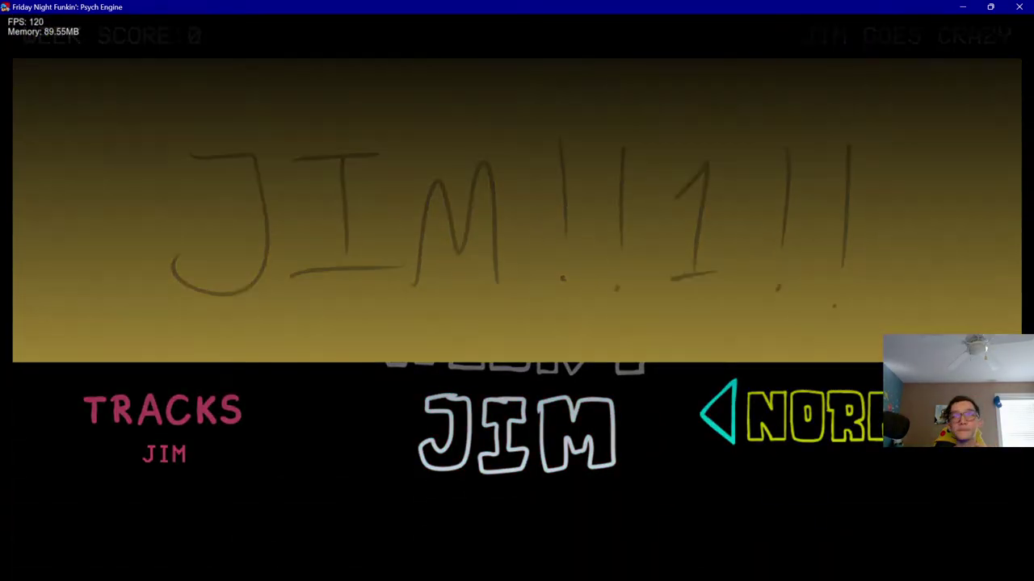